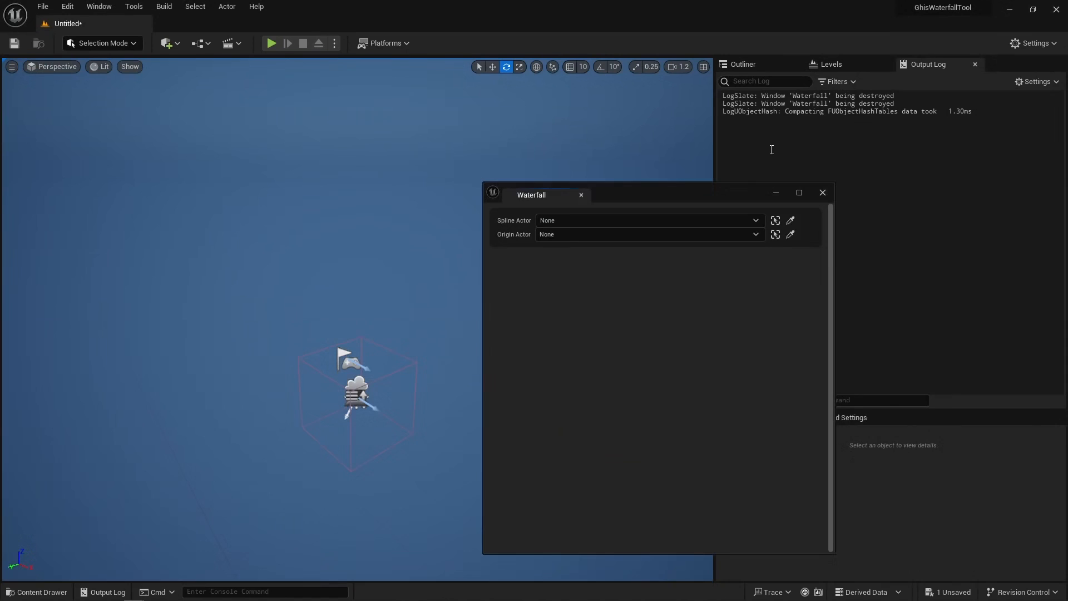
Step: Dock the Waterfall window beside the Output Log and place BP_Waterfall_Spline in the level at location 0, 0, 0
{"action": "left_click_drag", "start_coordinate": [539, 198], "coordinate": [993, 68]}
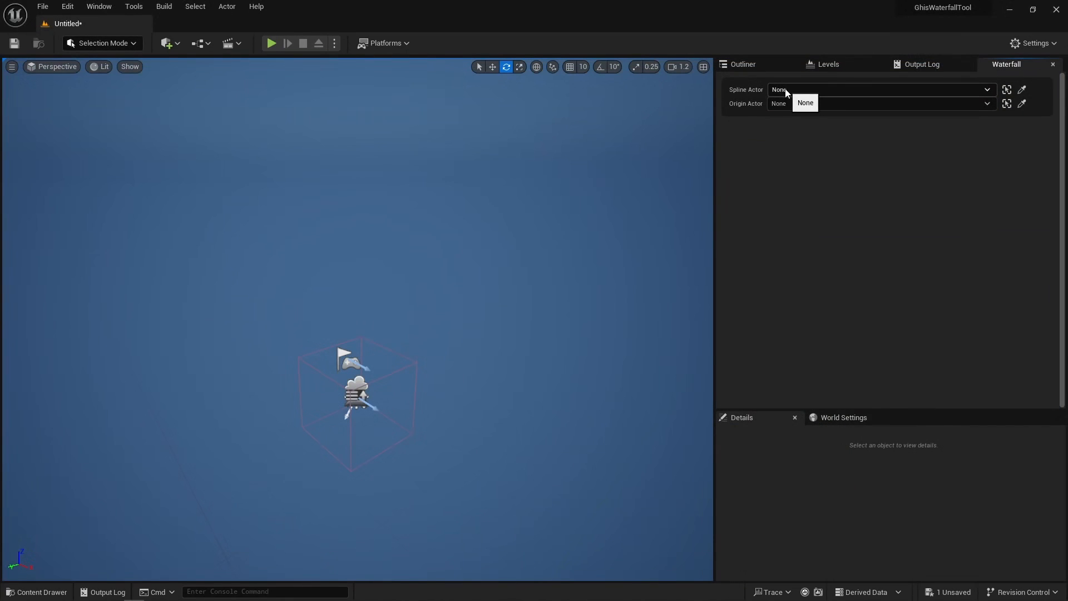
{"action": "key", "text": "ctrl+space"}
{"action": "double_click", "coordinate": [327, 403]}
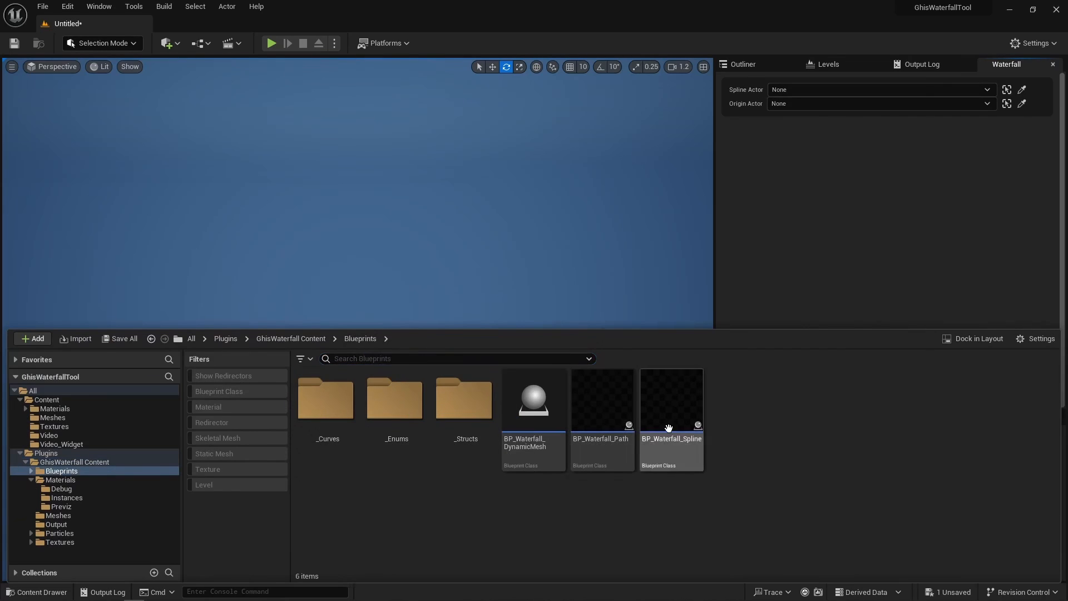
{"action": "left_click_drag", "start_coordinate": [668, 428], "coordinate": [409, 356]}
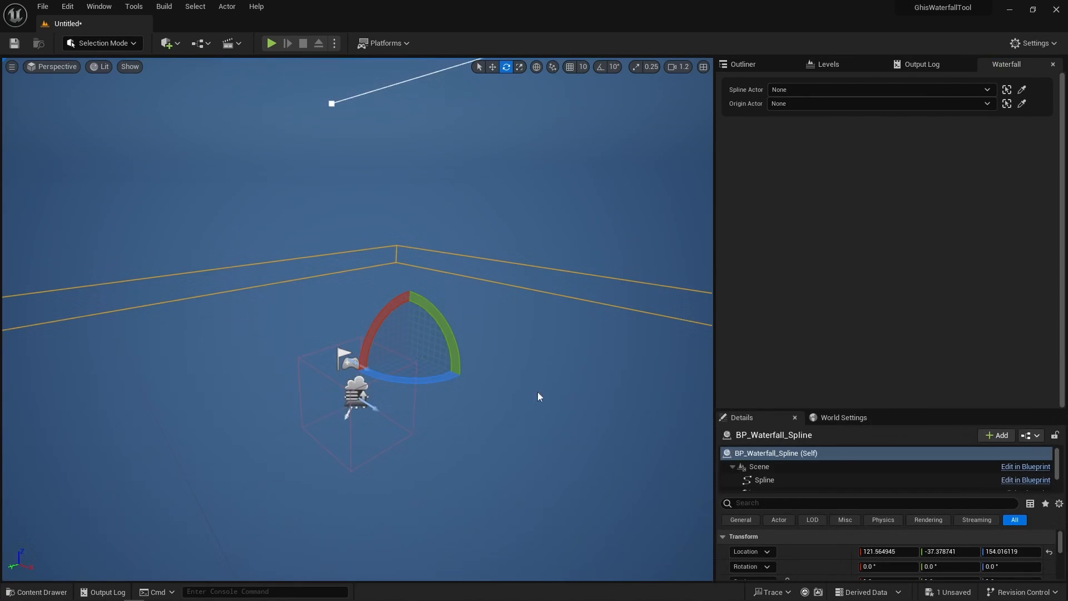
{"action": "left_click", "coordinate": [1049, 552]}
Step: Assign BP_Waterfall_Spline as the Waterfall tool's Spline Actor and look over the spawn projection distance, offset and alpha settings
{"action": "left_click", "coordinate": [779, 91]}
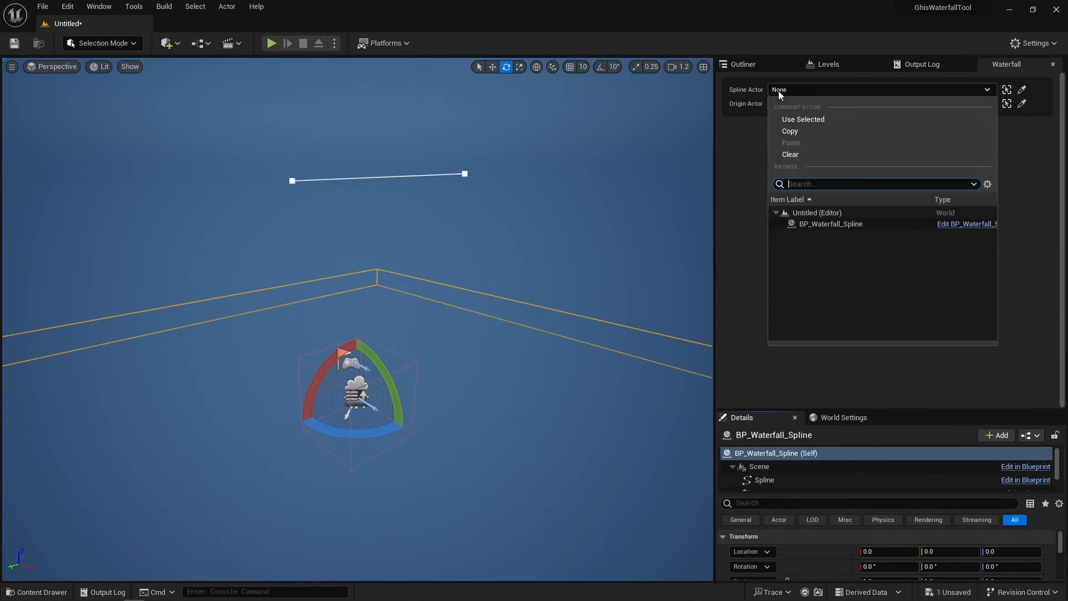
{"action": "left_click", "coordinate": [828, 223]}
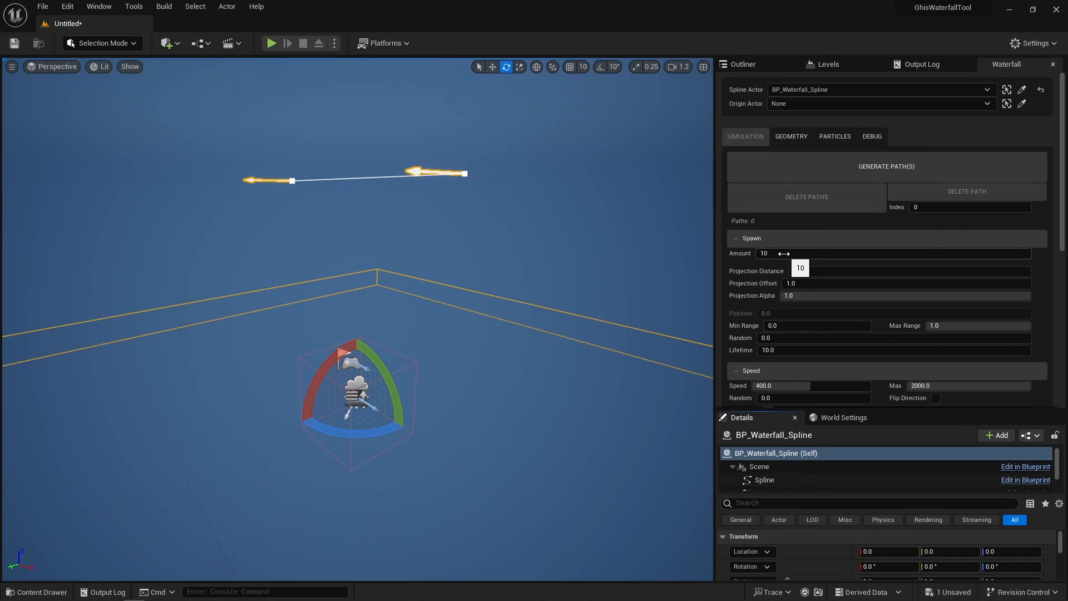
{"action": "left_click", "coordinate": [804, 271]}
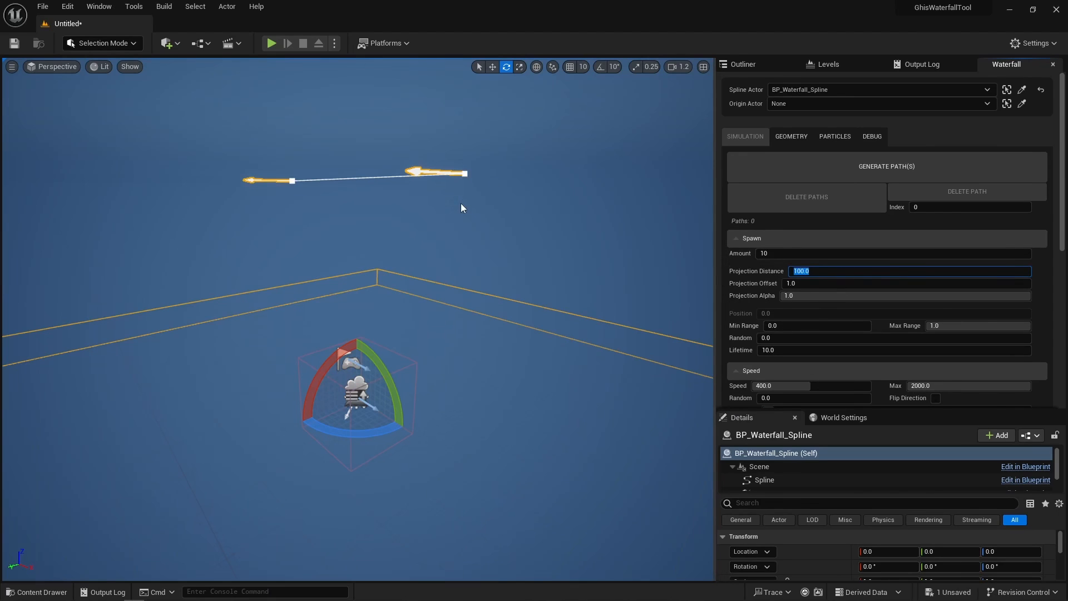
{"action": "left_click", "coordinate": [801, 282]}
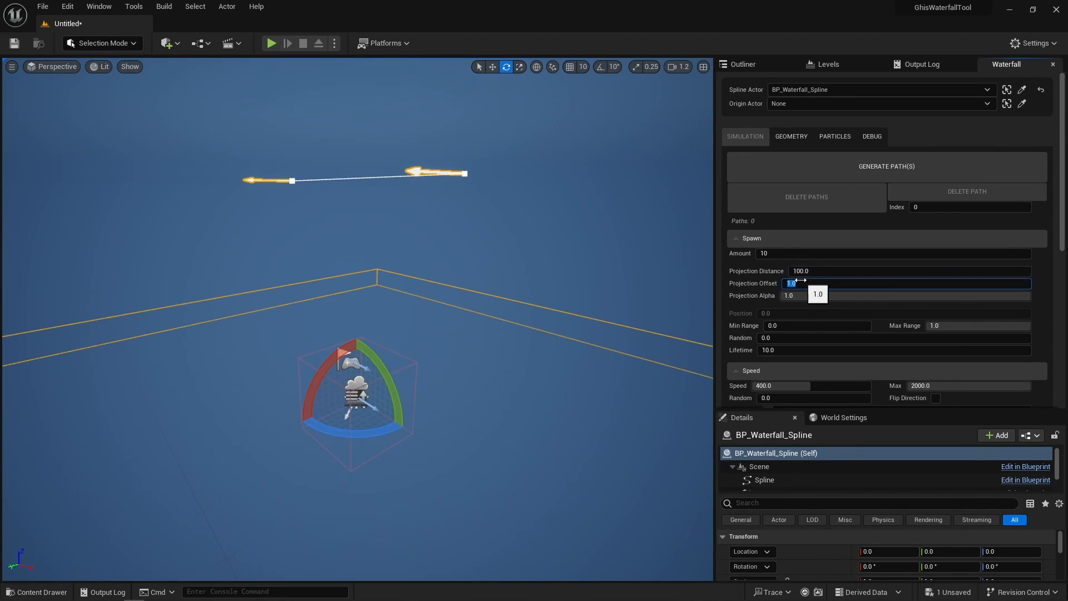
{"action": "left_click", "coordinate": [811, 294]}
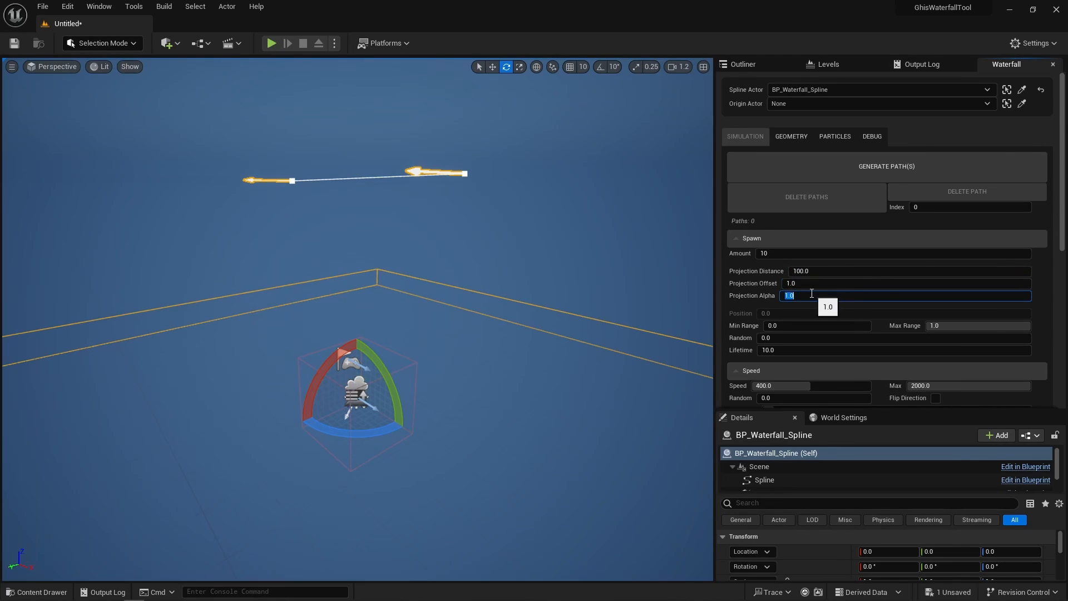
{"action": "left_click", "coordinate": [812, 305]}
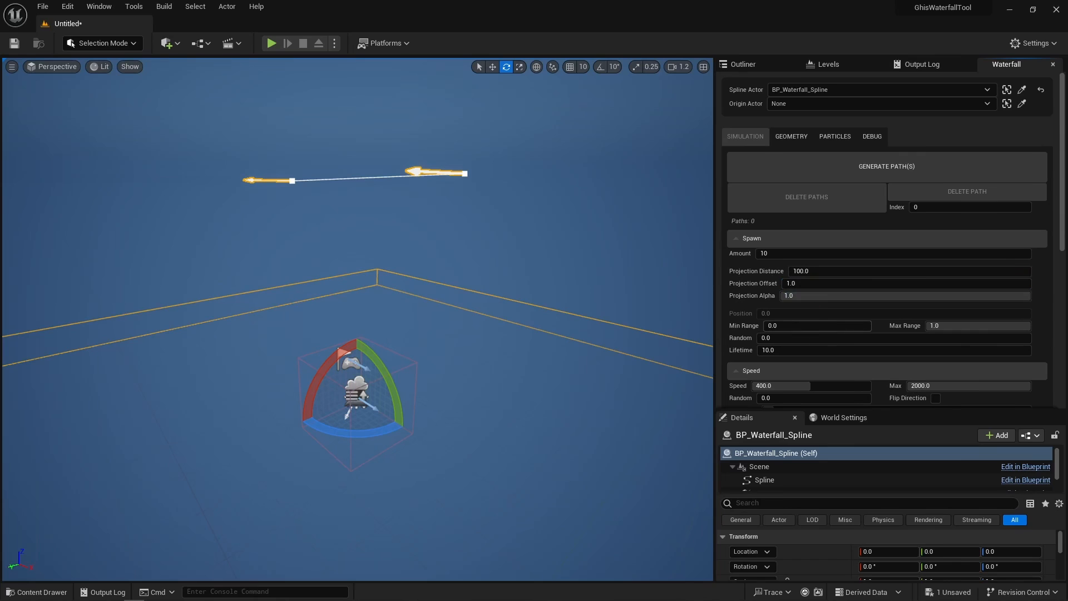
Step: Narrow the spawn range to a Min Range of 0.353567 and a Max Range of 0.802242
{"action": "left_click_drag", "start_coordinate": [812, 325], "coordinate": [850, 325]}
{"action": "left_click_drag", "start_coordinate": [968, 325], "coordinate": [947, 325]}
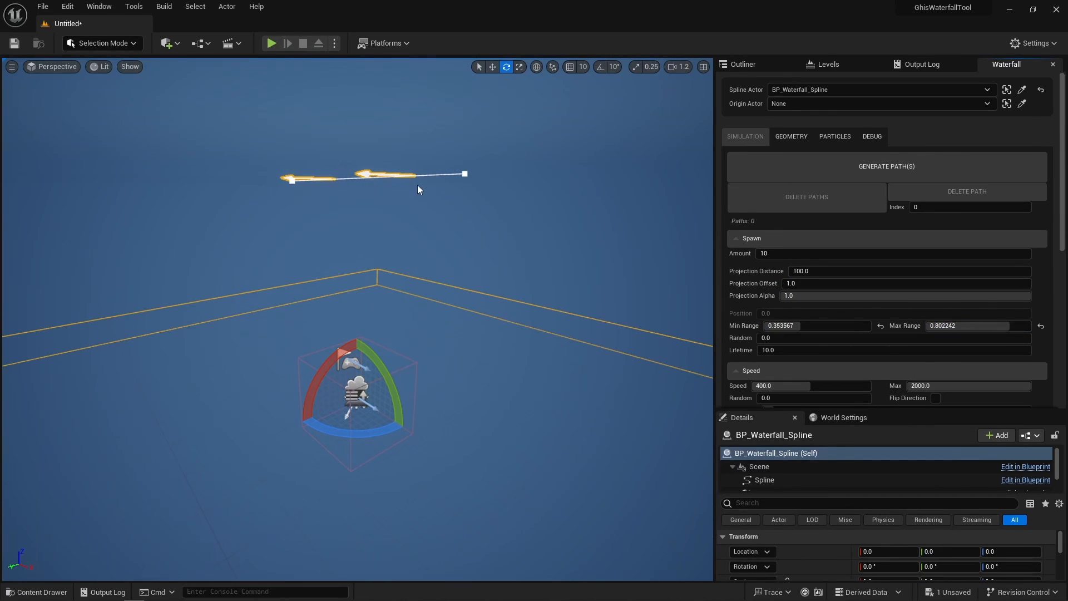
Step: Set the spawn Amount to 1, Position to 0.477093 and Random to 0.203914
{"action": "left_click", "coordinate": [784, 253]}
{"action": "type", "text": "1"}
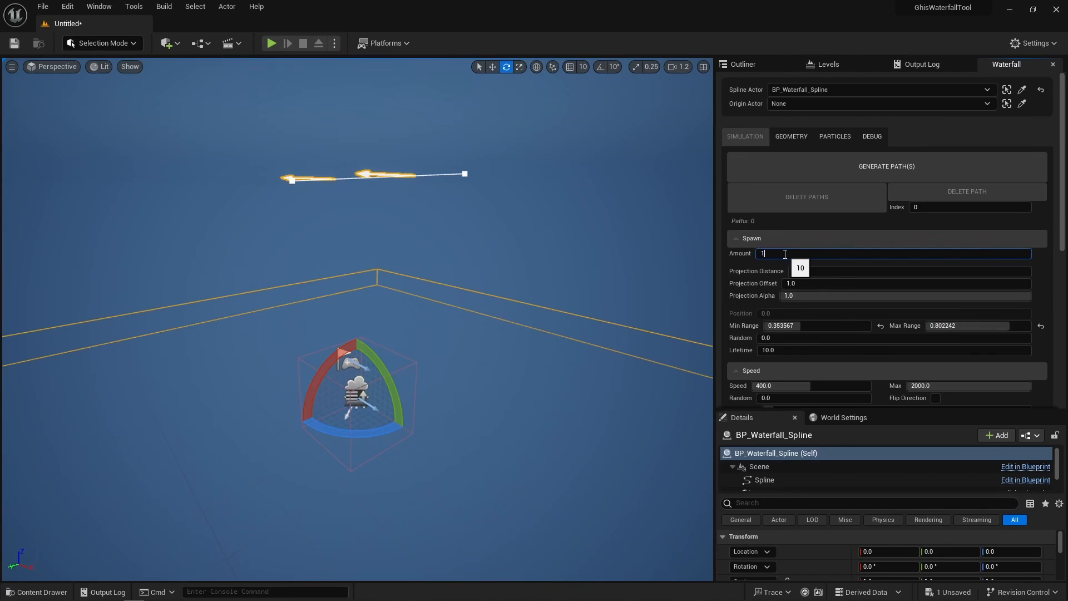
{"action": "key", "text": "Return"}
{"action": "left_click_drag", "start_coordinate": [779, 314], "coordinate": [886, 313]}
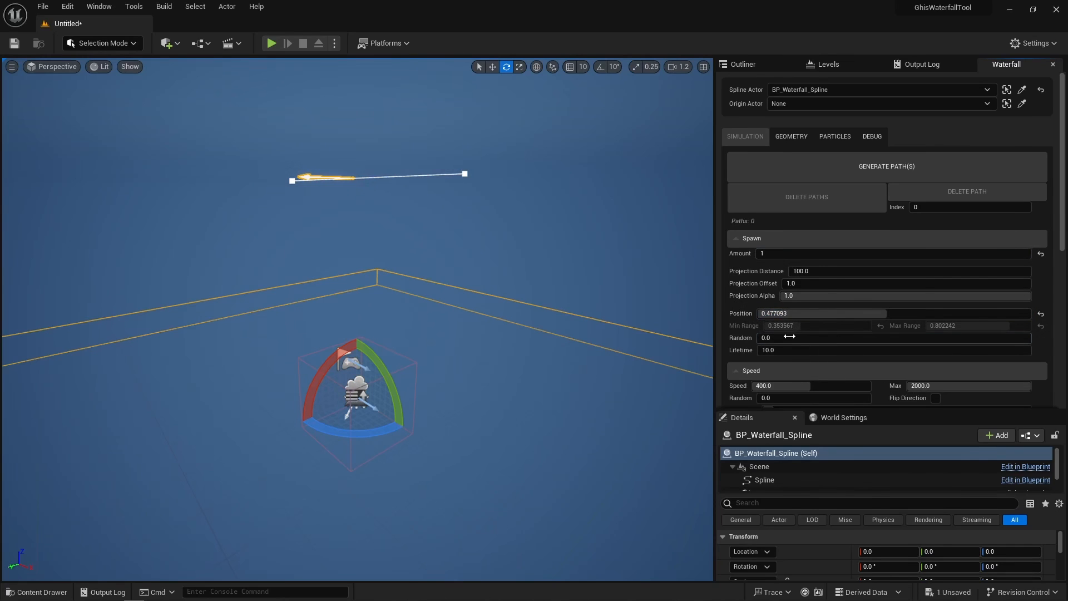
{"action": "left_click_drag", "start_coordinate": [789, 337], "coordinate": [812, 337]}
Step: Set the spawn Amount to 10 and Random to 0.0, and open the Lifetime value for editing
{"action": "left_click", "coordinate": [773, 255]}
{"action": "type", "text": "10"}
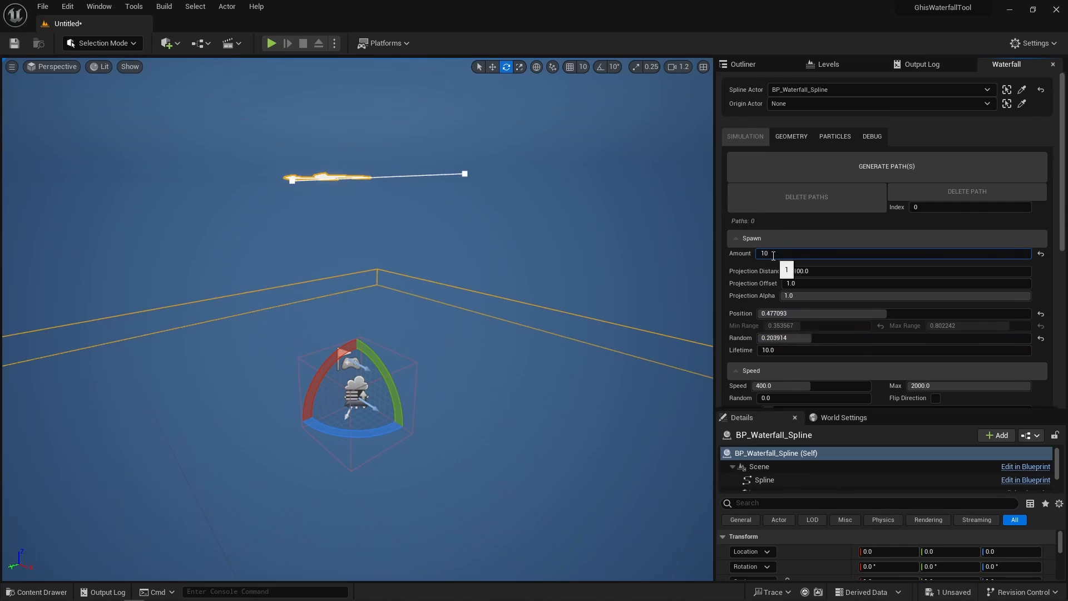
{"action": "key", "text": "Return"}
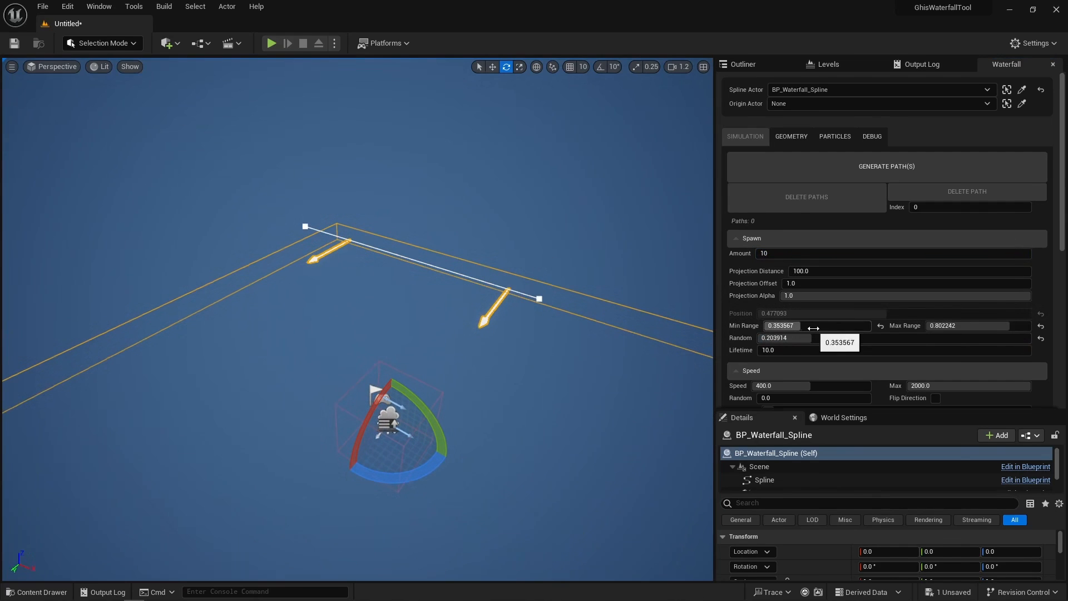
{"action": "mouse_move", "coordinate": [811, 338]}
{"action": "left_mouse_down"}
{"action": "mouse_move", "coordinate": [790, 337]}
{"action": "mouse_move", "coordinate": [840, 338]}
{"action": "mouse_move", "coordinate": [768, 338]}
{"action": "mouse_move", "coordinate": [821, 341]}
{"action": "left_mouse_up"}
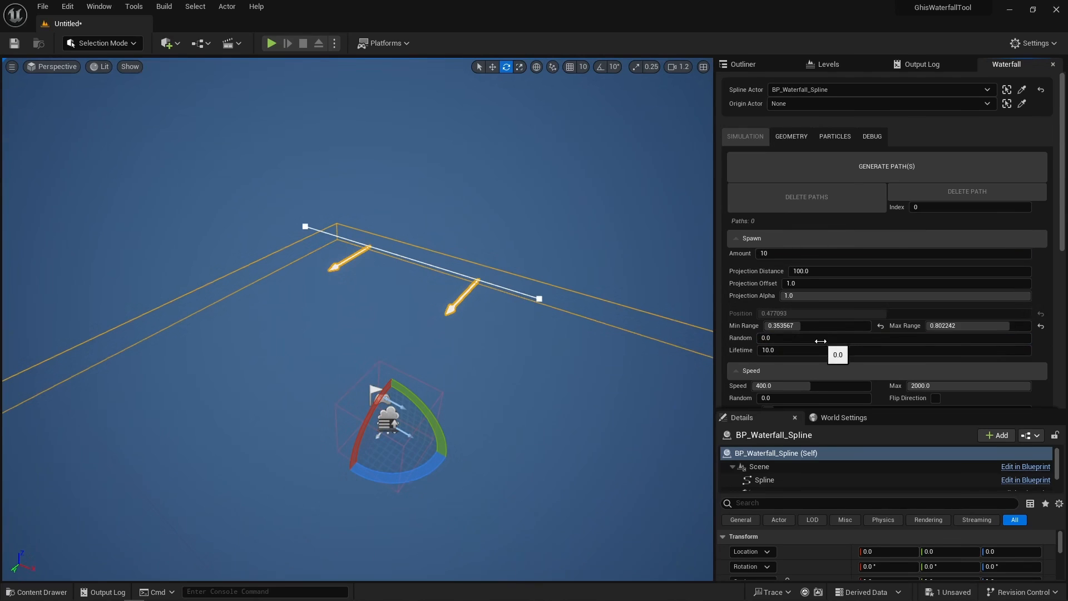
{"action": "left_click", "coordinate": [798, 349]}
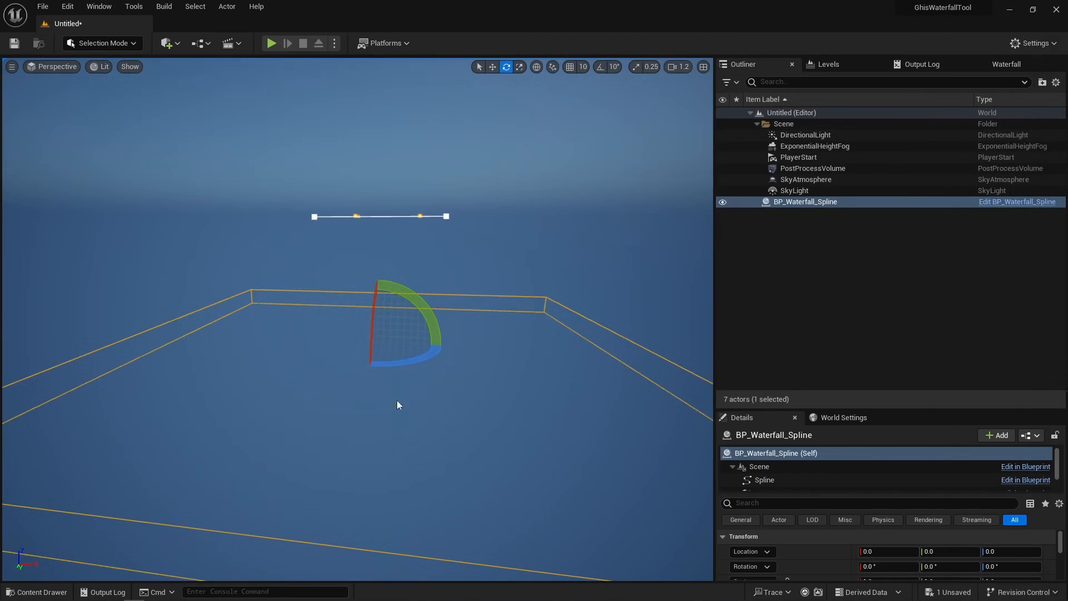
Step: Duplicate the waterfall spline actor's Box component, moving the copy away along the Y axis and raising it
{"action": "right_click_drag", "start_coordinate": [411, 434], "coordinate": [411, 433]}
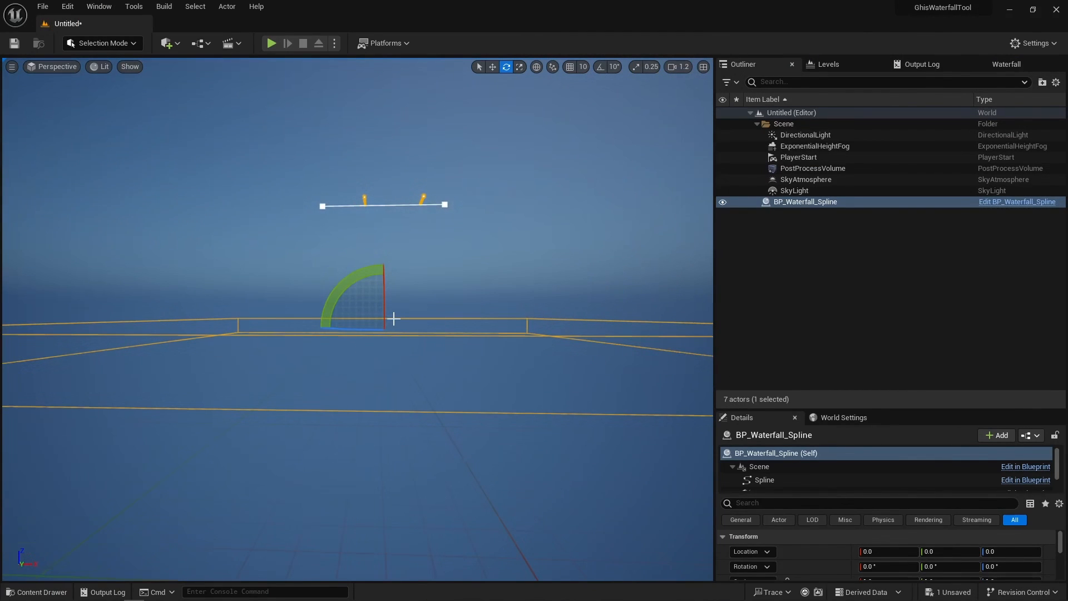
{"action": "left_click_drag", "start_coordinate": [394, 318], "coordinate": [311, 401], "text": "alt"}
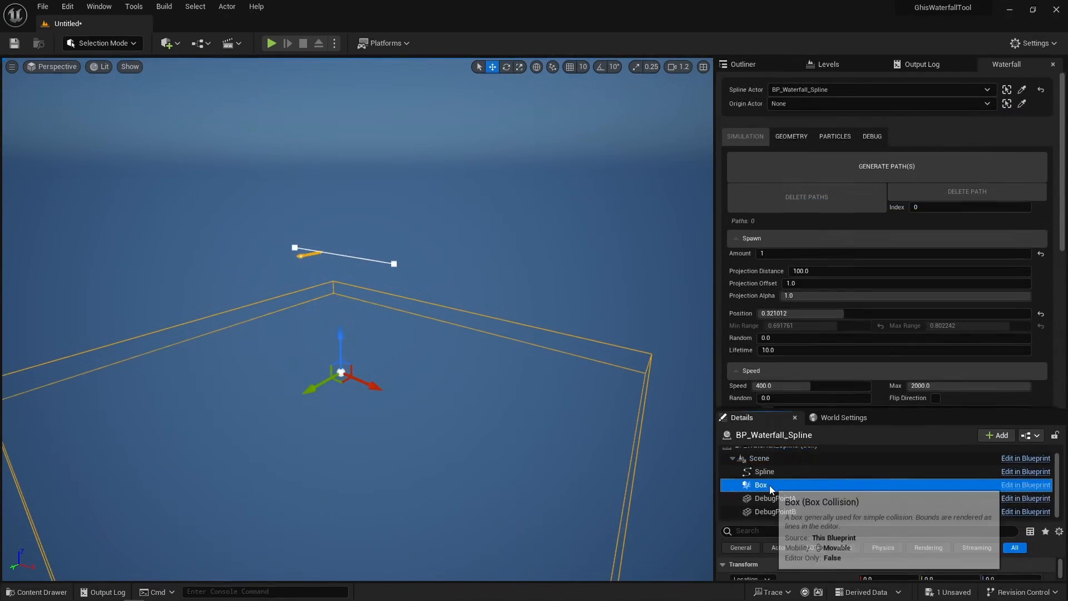
{"action": "left_click_drag", "start_coordinate": [314, 393], "coordinate": [516, 272]}
{"action": "left_click_drag", "start_coordinate": [533, 237], "coordinate": [543, 182]}
Step: Duplicate the actor's Spline component to about Y -2151, Z 967, above the second box, and deselect everything
{"action": "left_click", "coordinate": [755, 458]}
{"action": "left_click_drag", "start_coordinate": [312, 259], "coordinate": [504, 215], "text": "alt"}
{"action": "left_click_drag", "start_coordinate": [525, 172], "coordinate": [534, 112]}
{"action": "left_click_drag", "start_coordinate": [525, 266], "coordinate": [362, 281], "text": "alt"}
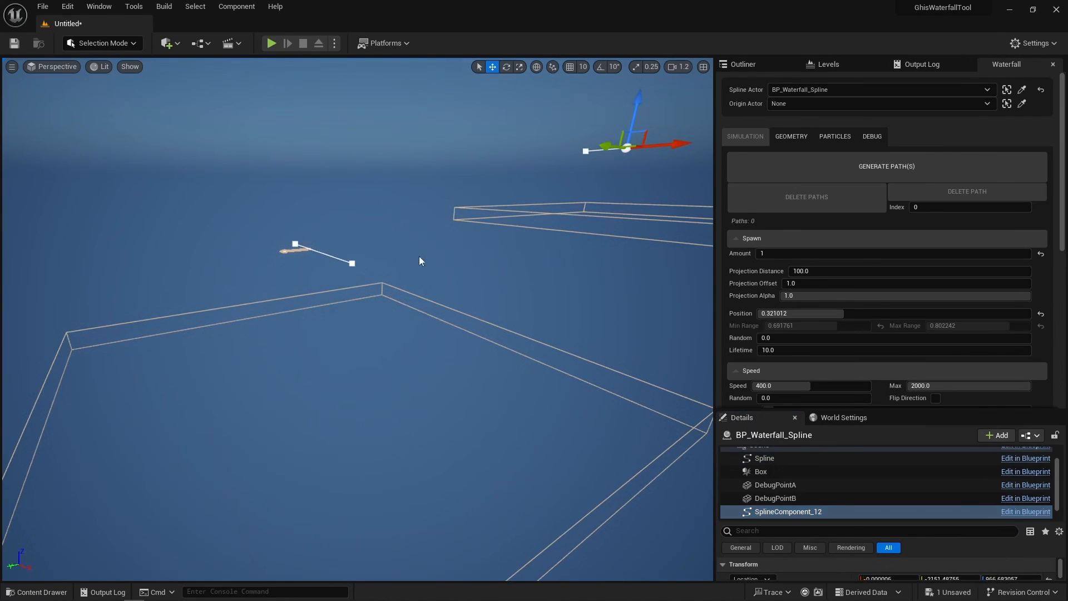
{"action": "left_click", "coordinate": [580, 186]}
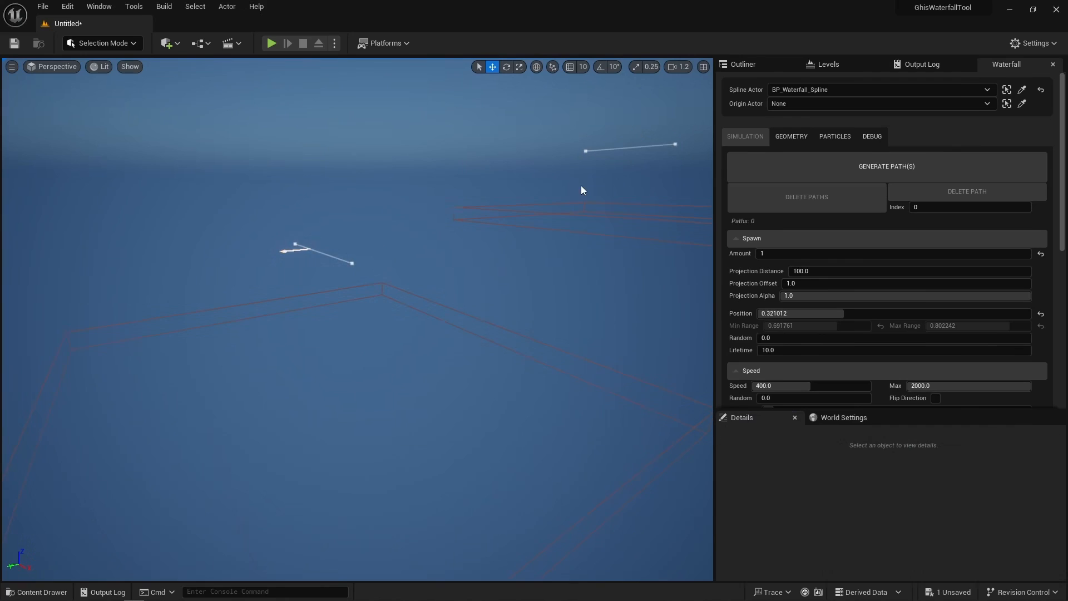
Step: Set the spawn Position to 0.267123 and review the speed, physics, flow and obstacle settings of the simulation
{"action": "mouse_move", "coordinate": [792, 313]}
{"action": "left_mouse_down"}
{"action": "mouse_move", "coordinate": [901, 313]}
{"action": "mouse_move", "coordinate": [760, 314]}
{"action": "mouse_move", "coordinate": [1031, 313]}
{"action": "mouse_move", "coordinate": [828, 313]}
{"action": "left_mouse_up"}
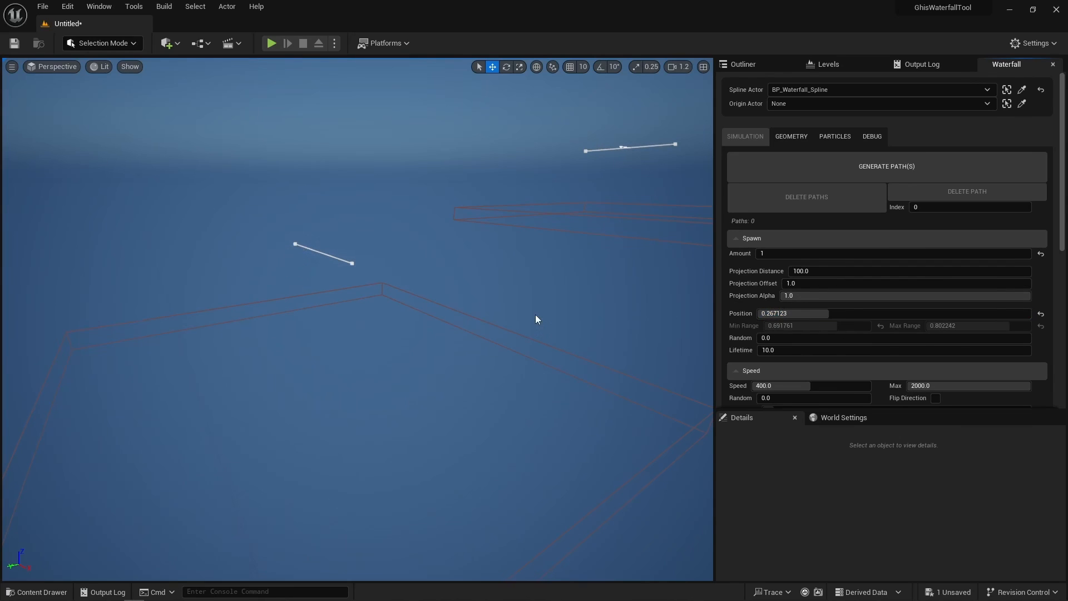
{"action": "scroll", "coordinate": [772, 331], "scroll_direction": "down", "scroll_amount": 4}
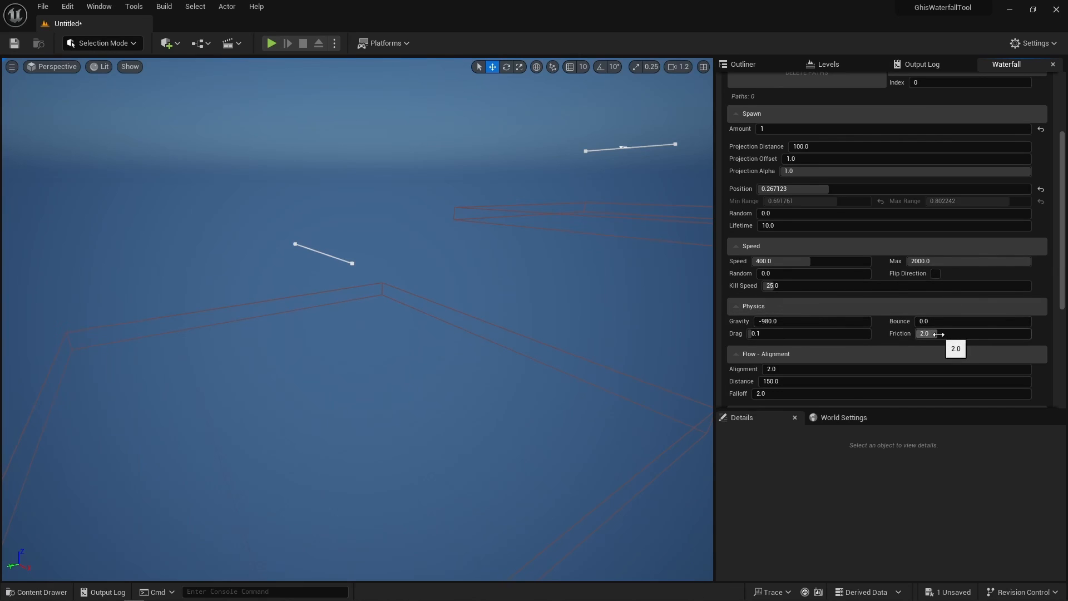
{"action": "scroll", "coordinate": [938, 333], "scroll_direction": "down", "scroll_amount": 4}
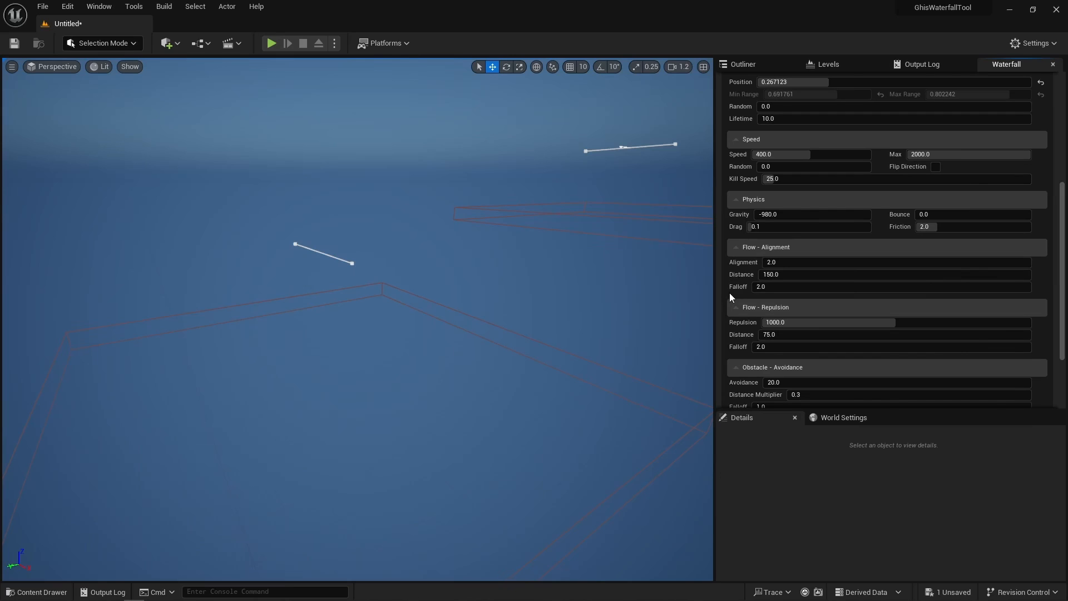
{"action": "scroll", "coordinate": [729, 292], "scroll_direction": "up", "scroll_amount": 2}
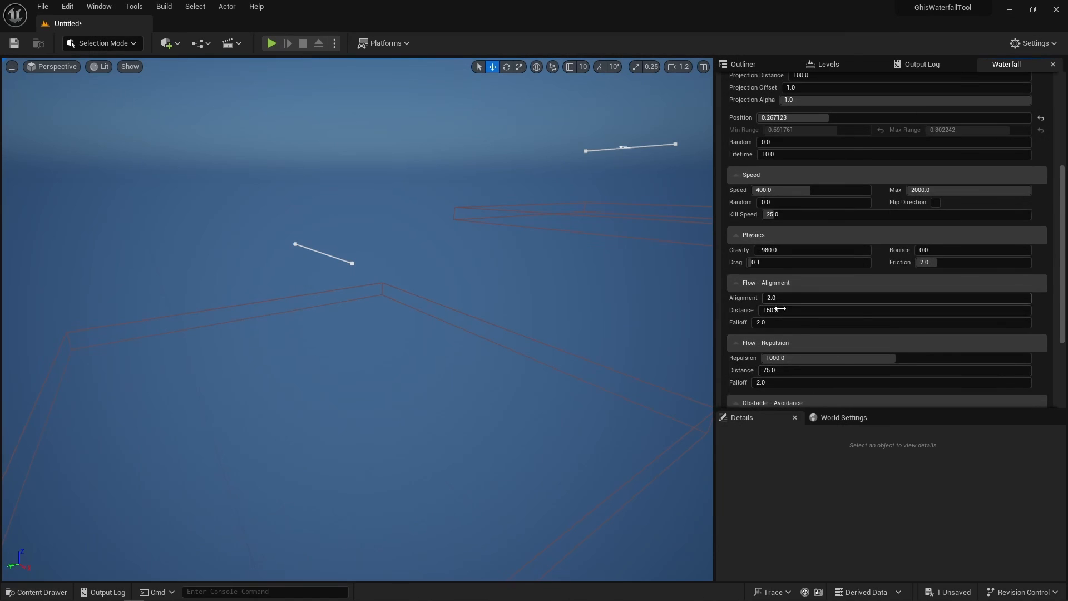
{"action": "scroll", "coordinate": [762, 306], "scroll_direction": "down", "scroll_amount": 4}
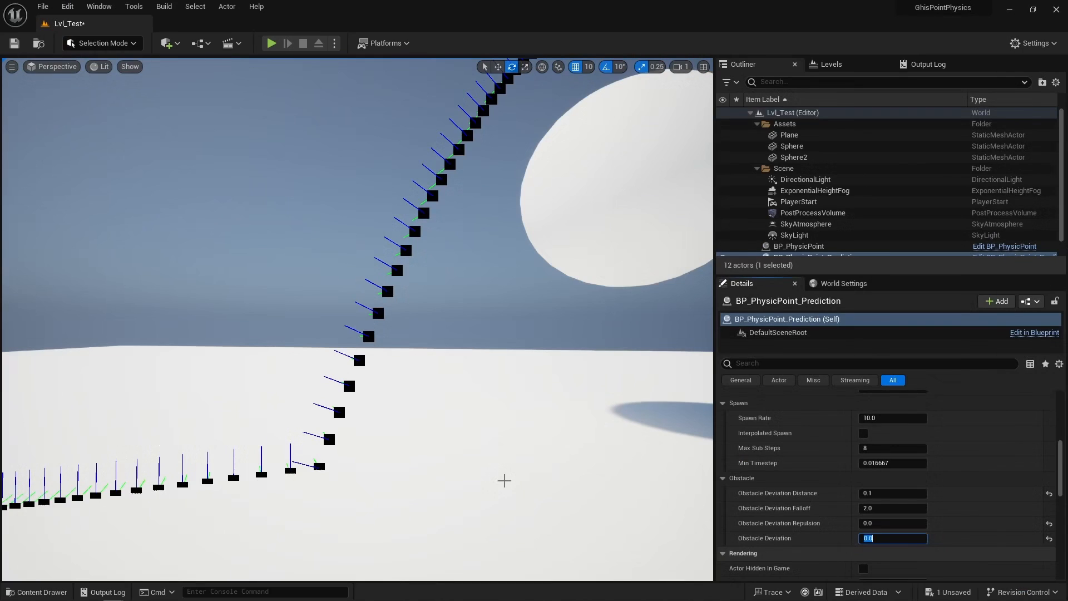
Step: In Lvl_Test, set BP_PhysicPoint_Prediction's Obstacle Deviation to 50 and try Obstacle Deviation Repulsion at 2 and at 3
{"action": "type", "text": "50"}
{"action": "key", "text": "Return"}
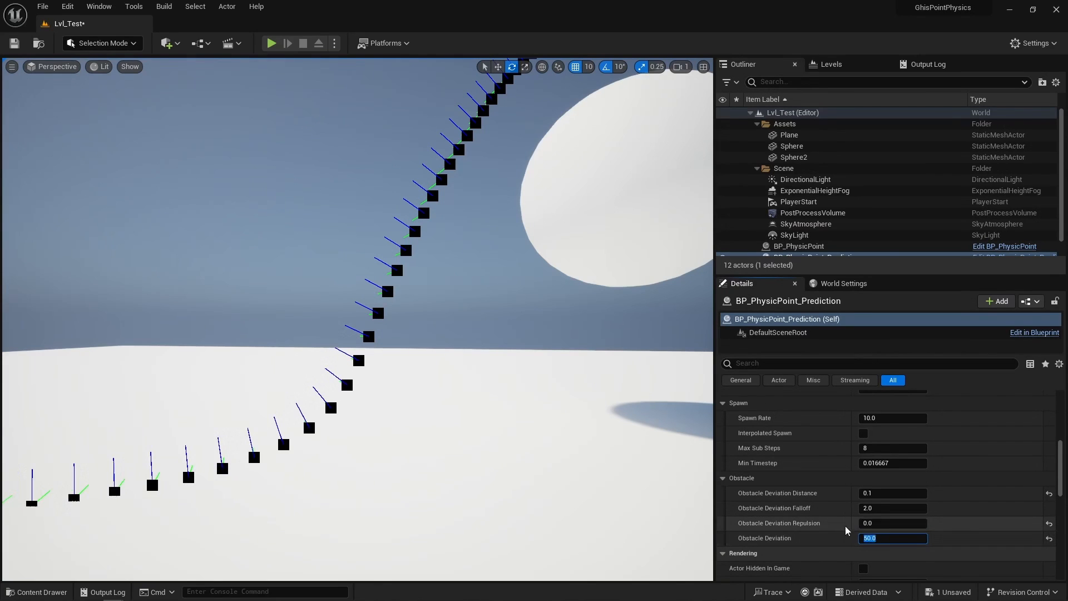
{"action": "left_click", "coordinate": [885, 523]}
{"action": "type", "text": "2"}
{"action": "key", "text": "Return"}
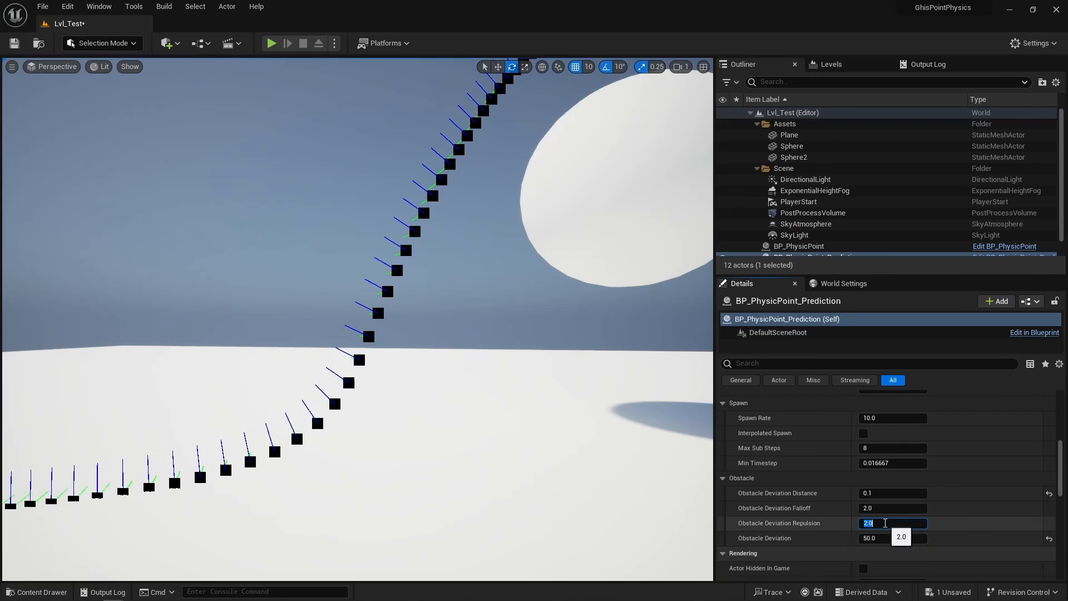
{"action": "type", "text": "3"}
{"action": "key", "text": "Return"}
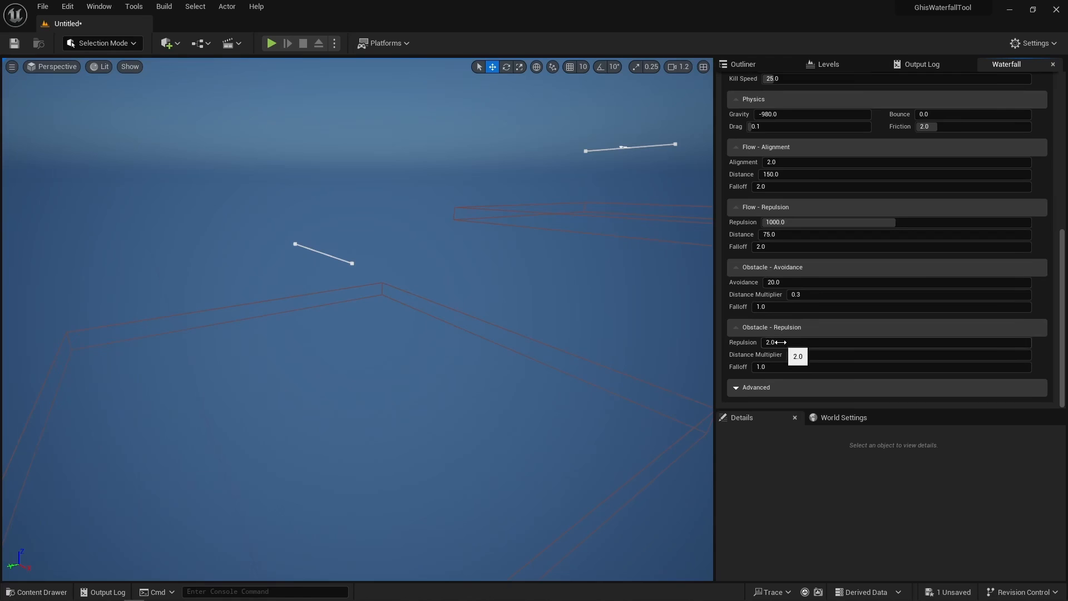
Step: Inspect the Distance Multiplier of Obstacle - Avoidance and expand the Advanced simulation settings
{"action": "left_click", "coordinate": [801, 294]}
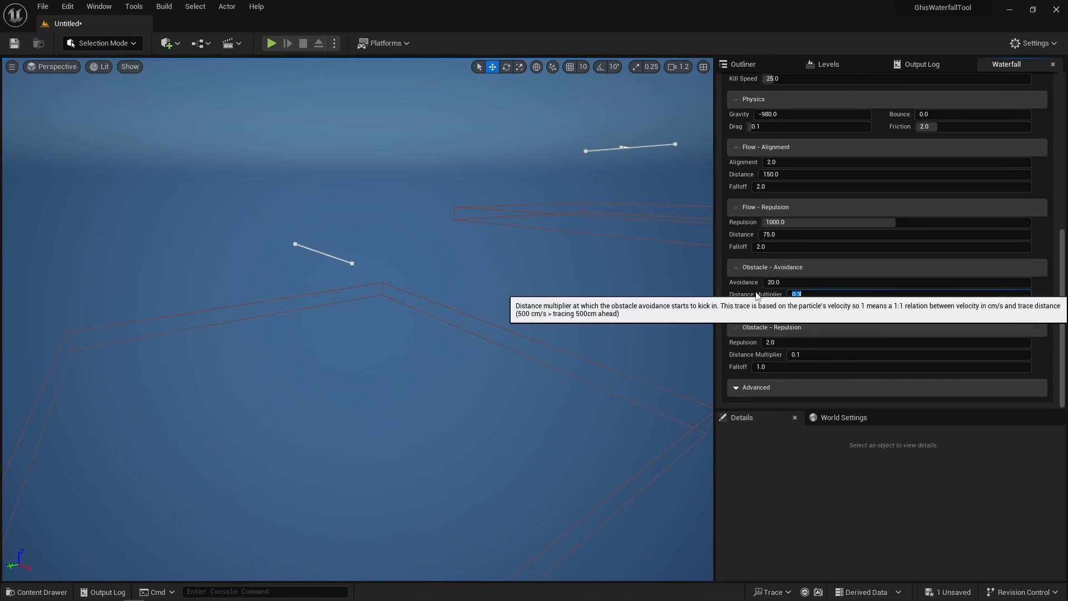
{"action": "left_click", "coordinate": [724, 292]}
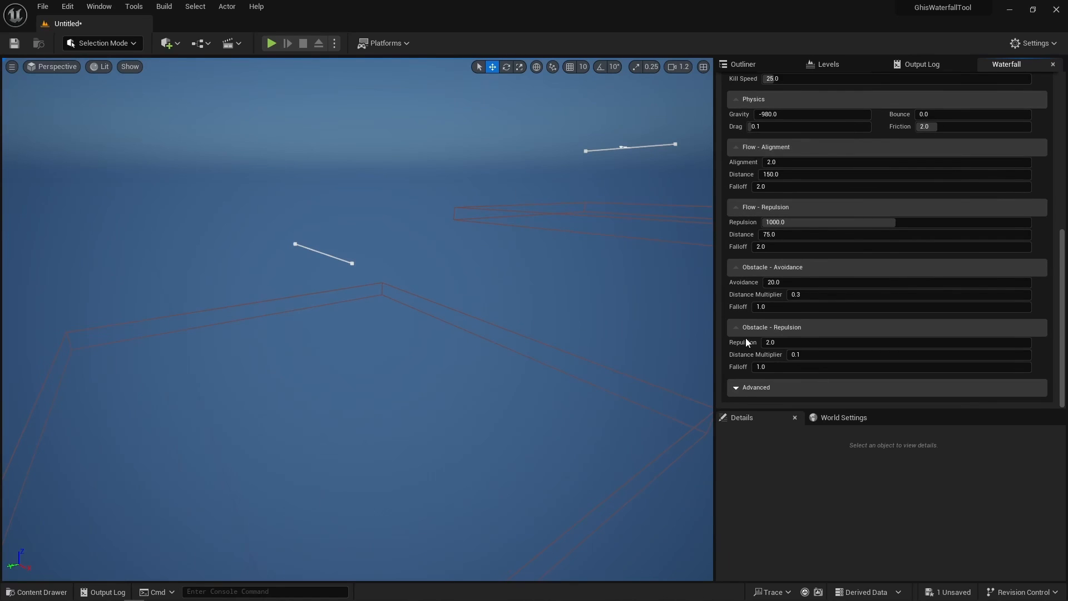
{"action": "left_click", "coordinate": [759, 383]}
{"action": "scroll", "coordinate": [742, 342], "scroll_direction": "down", "scroll_amount": 2}
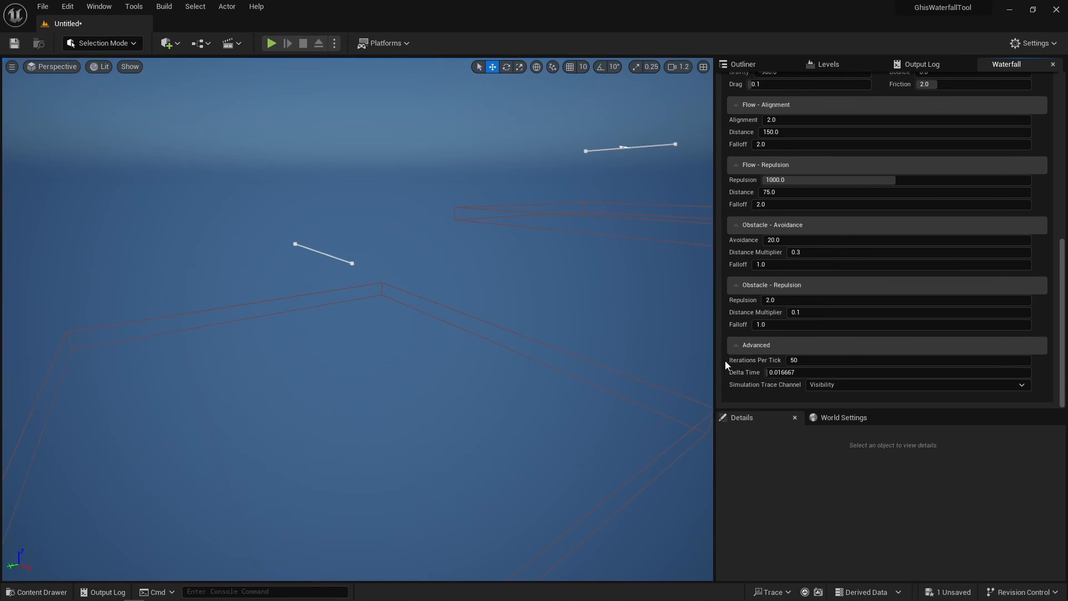
Step: Set both the flow Alignment and the flow Repulsion strengths to 0
{"action": "left_click", "coordinate": [790, 120]}
{"action": "type", "text": "0"}
{"action": "left_click", "coordinate": [779, 180]}
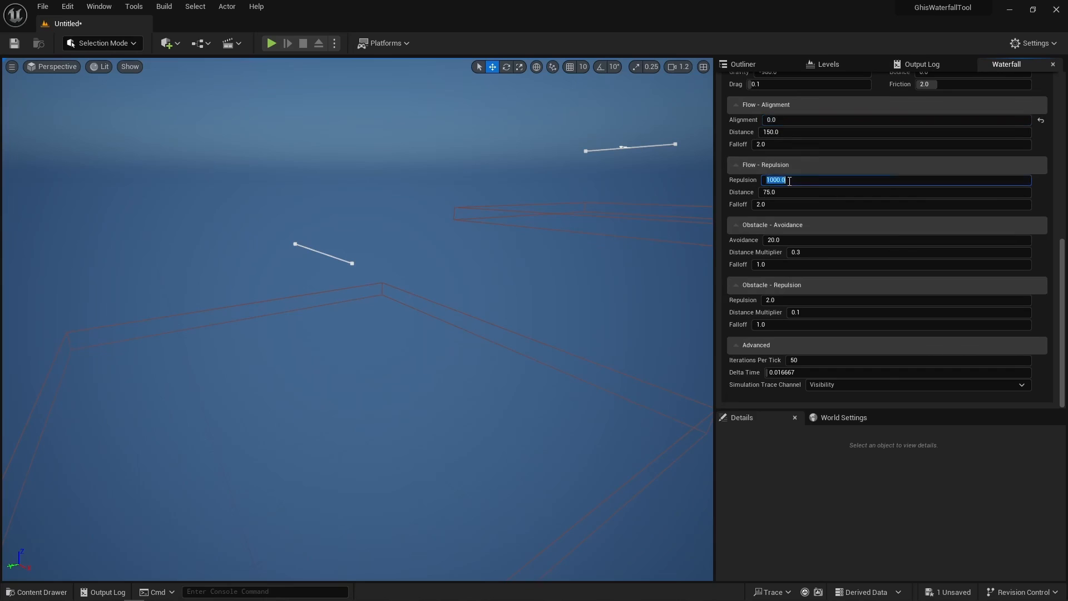
{"action": "type", "text": "0"}
{"action": "key", "text": "Return"}
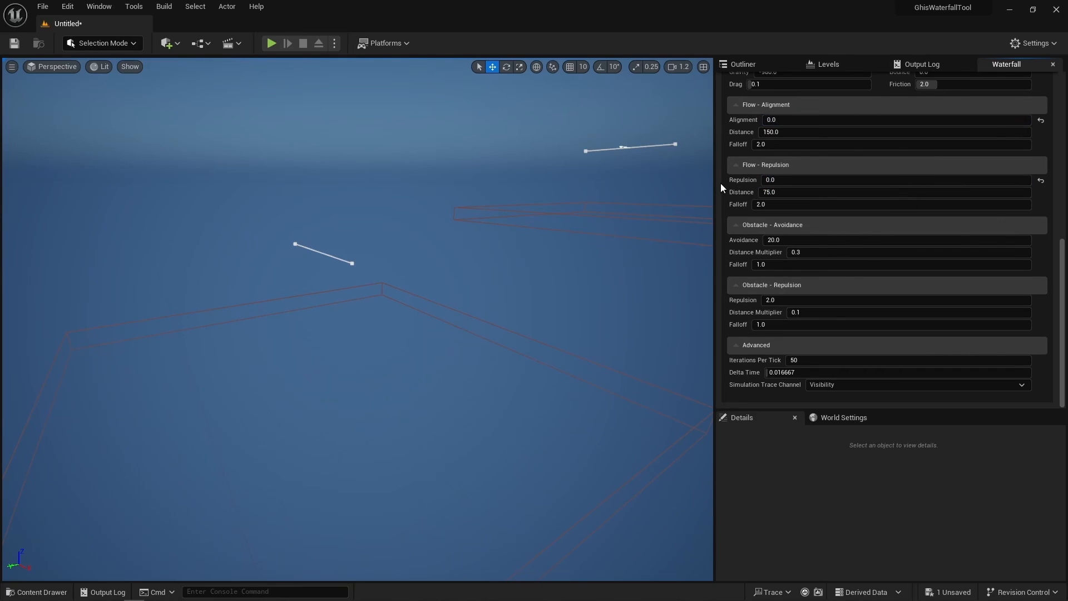
Step: Inspect the Advanced section's Delta Time and Simulation Trace Channel options
{"action": "left_click", "coordinate": [804, 369]}
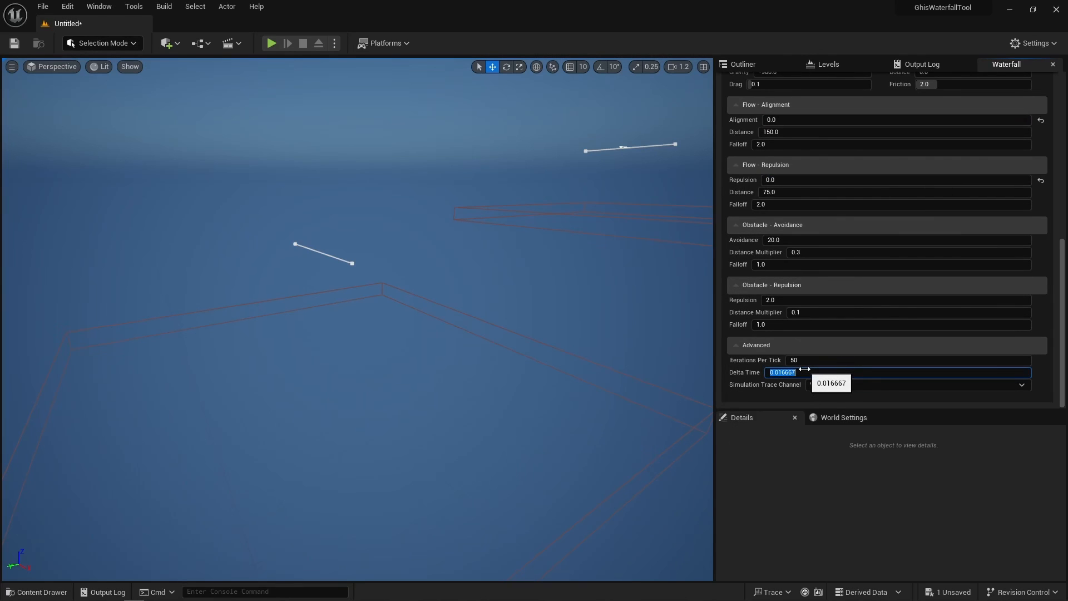
{"action": "left_click", "coordinate": [725, 381]}
{"action": "left_click", "coordinate": [829, 384]}
{"action": "left_click", "coordinate": [827, 395]}
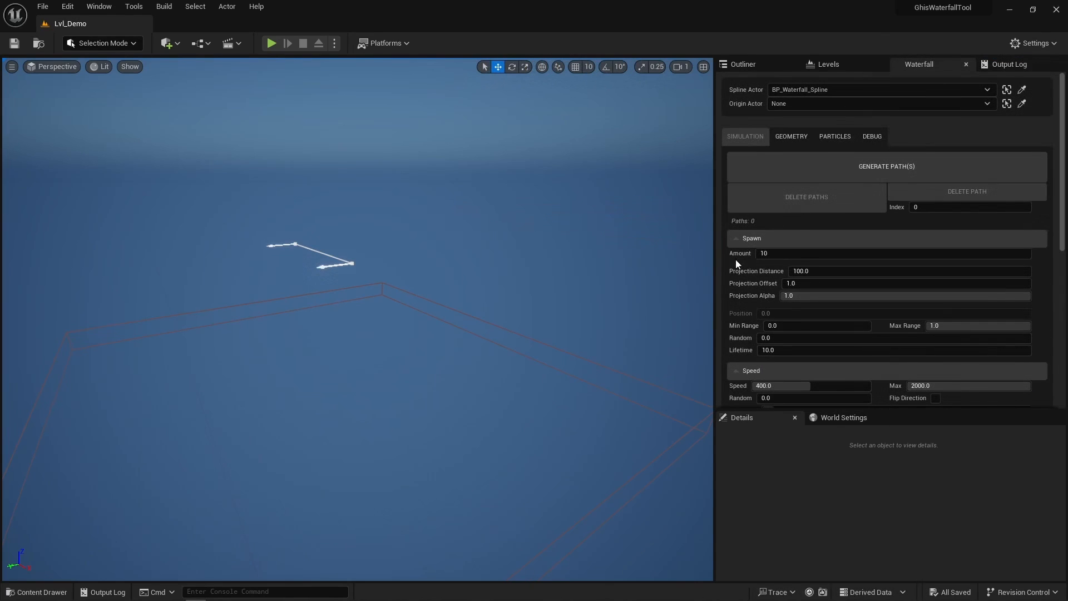
Step: Generate 10 waterfall paths along BP_Waterfall_Spline
{"action": "left_click", "coordinate": [791, 254]}
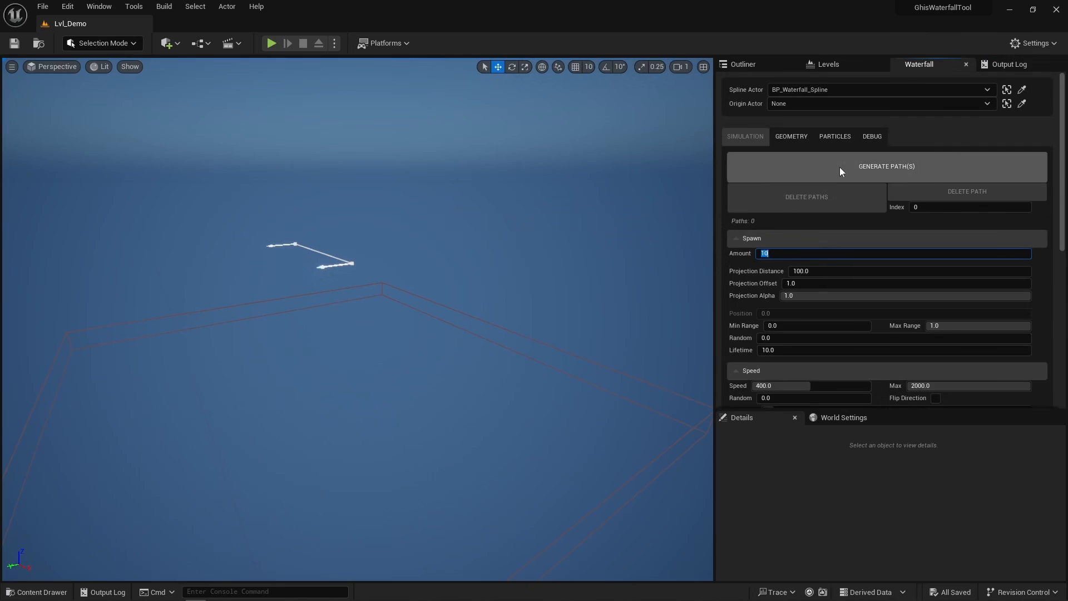
{"action": "left_click", "coordinate": [839, 166]}
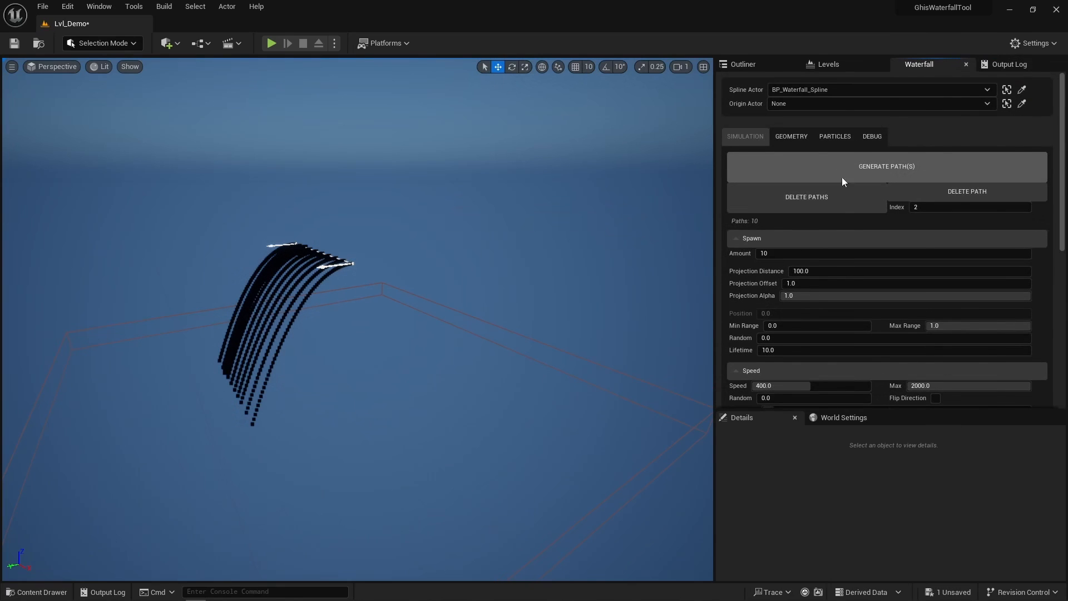
Step: Set the spawn Amount to 1 and generate single paths at different positions along the spline, ending at Position 0.728839
{"action": "left_click", "coordinate": [792, 254]}
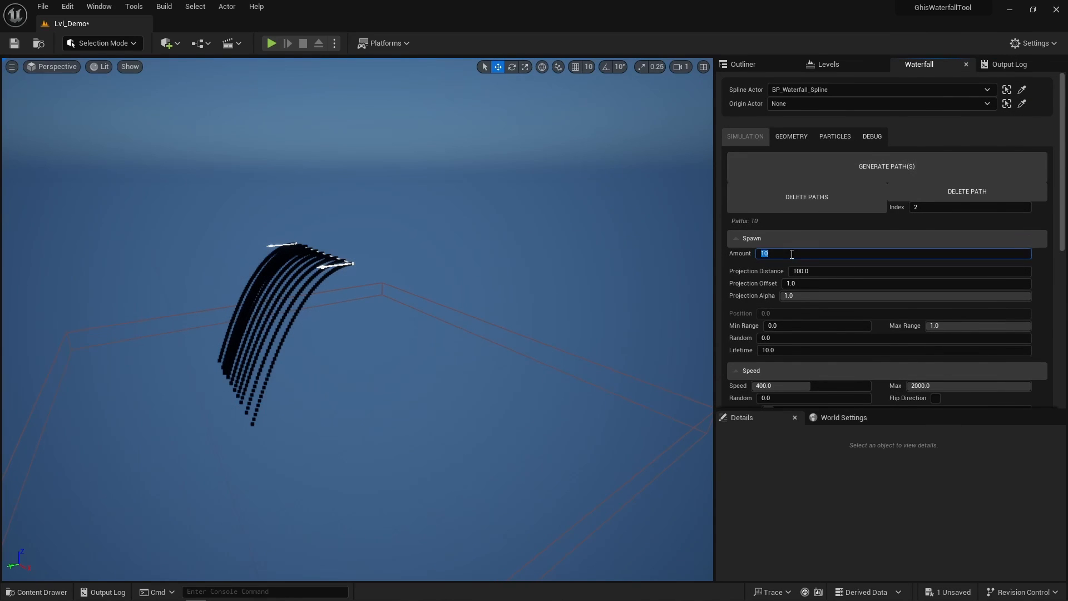
{"action": "type", "text": "1"}
{"action": "right_click_drag", "start_coordinate": [570, 272], "coordinate": [640, 272]}
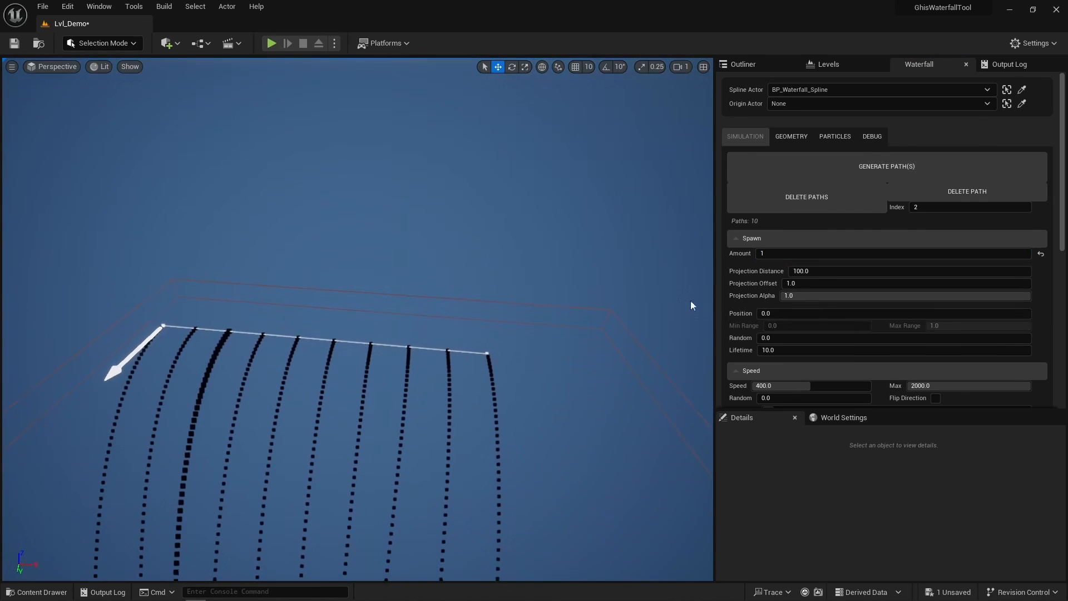
{"action": "left_click", "coordinate": [857, 177]}
{"action": "left_click_drag", "start_coordinate": [804, 313], "coordinate": [955, 313]}
{"action": "left_click", "coordinate": [853, 169]}
{"action": "left_click", "coordinate": [851, 173]}
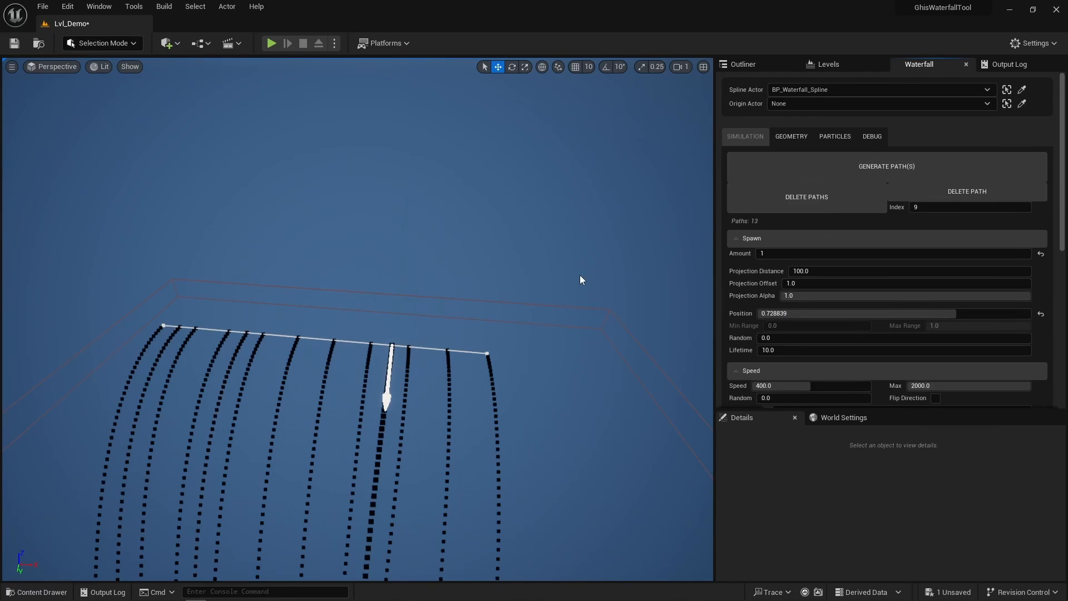
Step: In Lvl_Test, generate 10 paths from the waterfall spline down the cliff
{"action": "scroll", "coordinate": [862, 284], "scroll_direction": "down", "scroll_amount": 3}
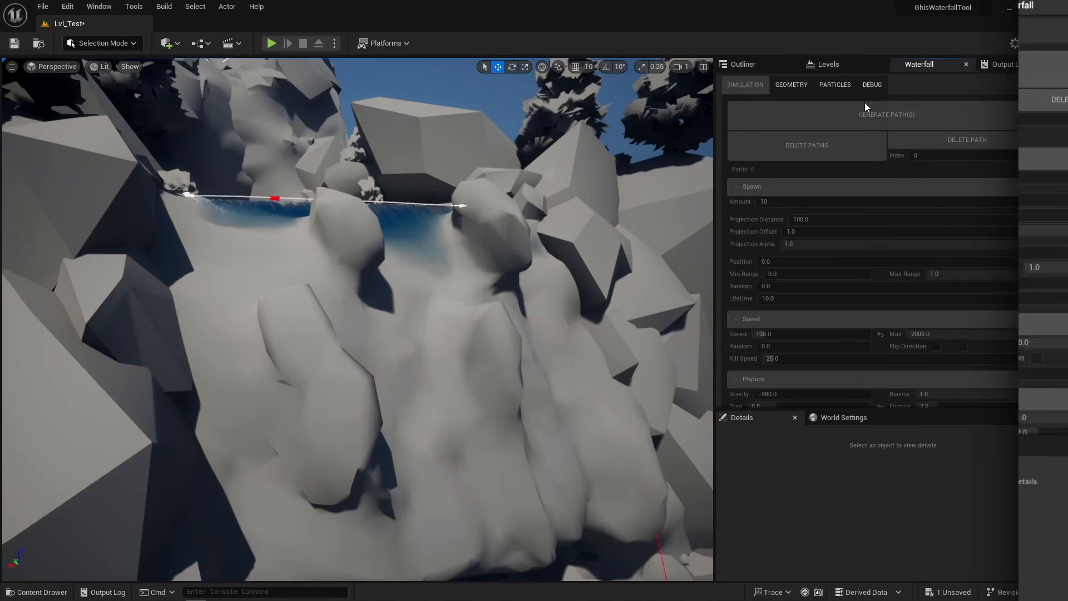
{"action": "left_click", "coordinate": [864, 104]}
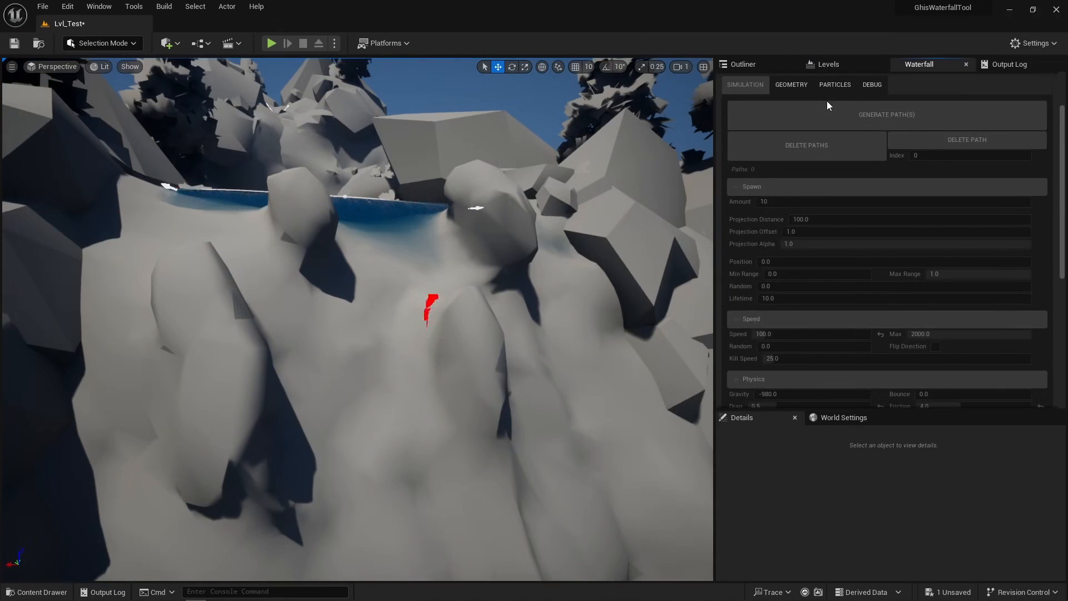
{"action": "left_click", "coordinate": [827, 101]}
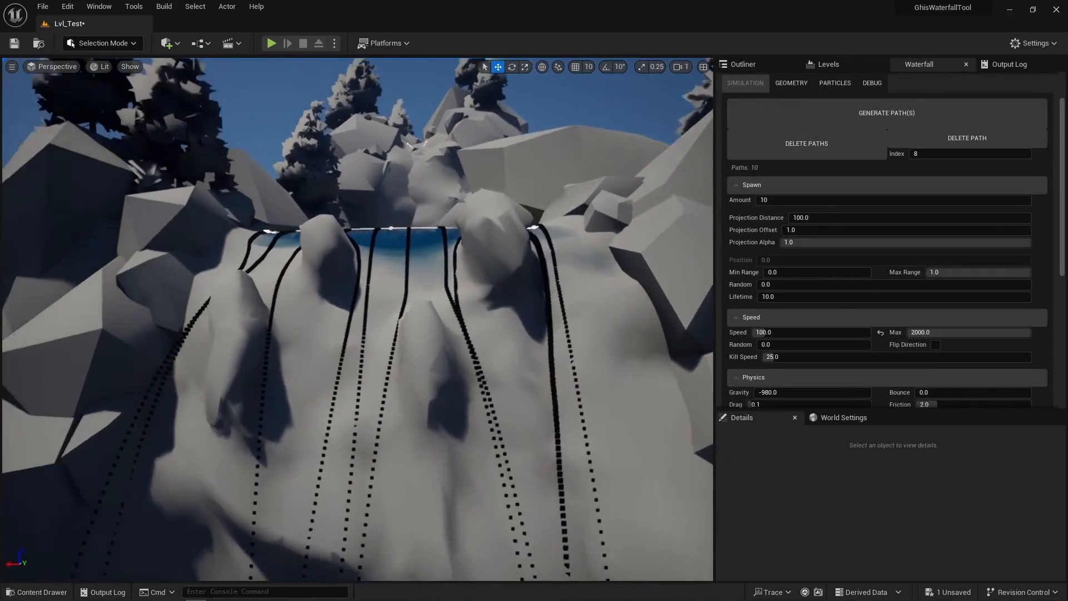
Step: Delete the path at Index 3, and delete the path that takes over that index
{"action": "right_click_drag", "start_coordinate": [357, 319], "coordinate": [326, 350]}
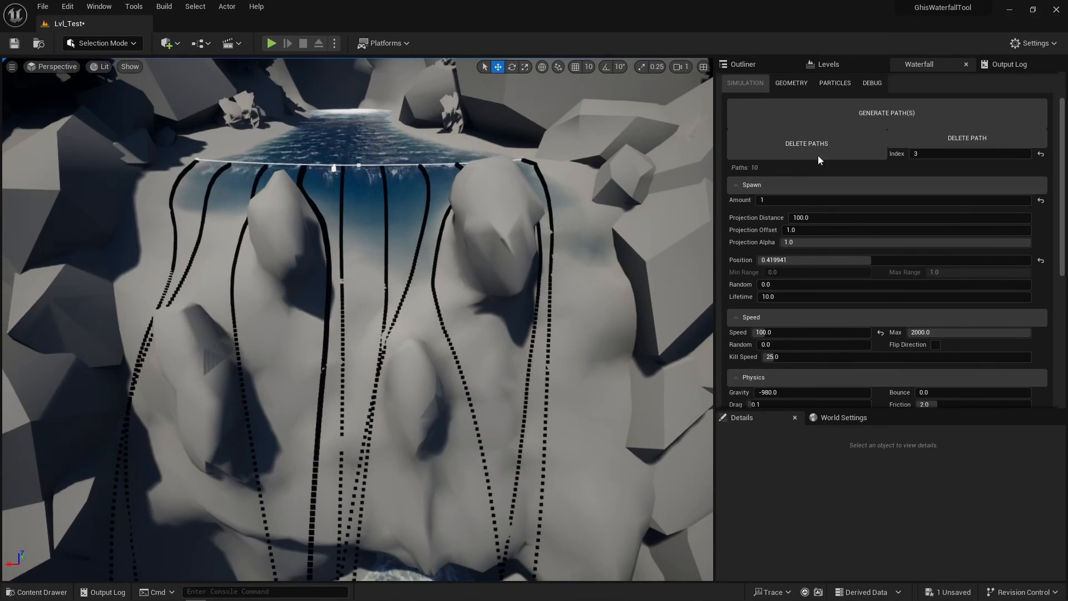
{"action": "left_click", "coordinate": [977, 138]}
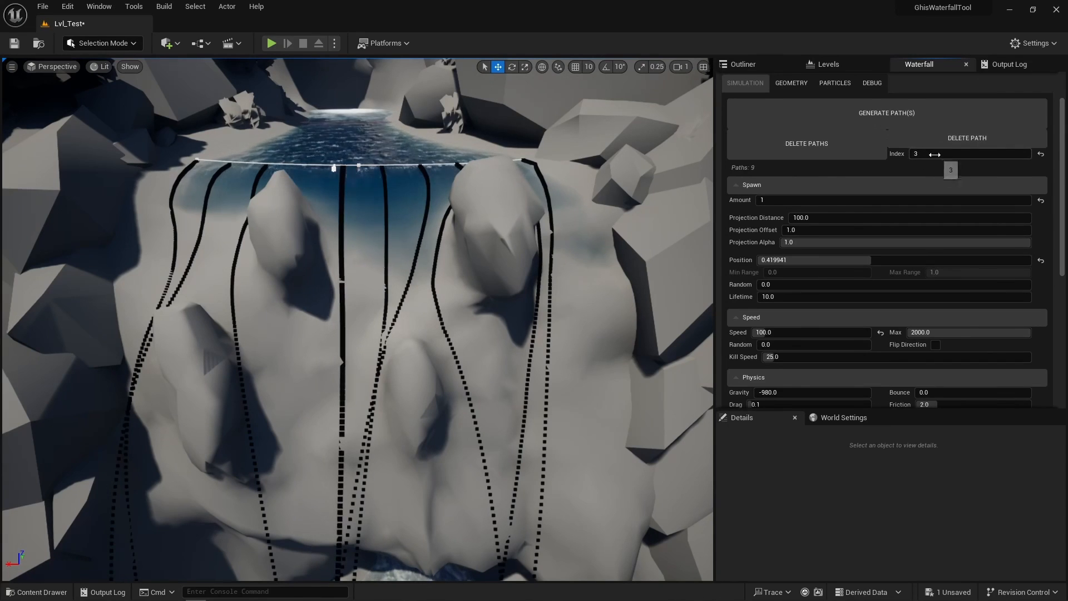
{"action": "left_click", "coordinate": [936, 142]}
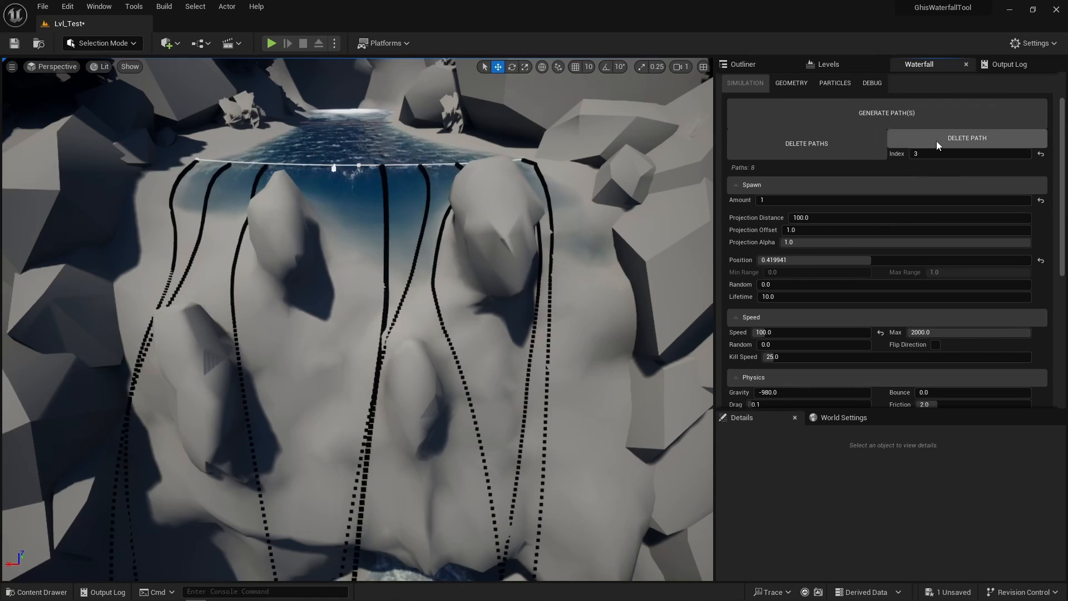
Step: Generate a path at Position 0.419941, delete it, and generate a replacement at Position 0.466377
{"action": "left_click", "coordinate": [855, 115]}
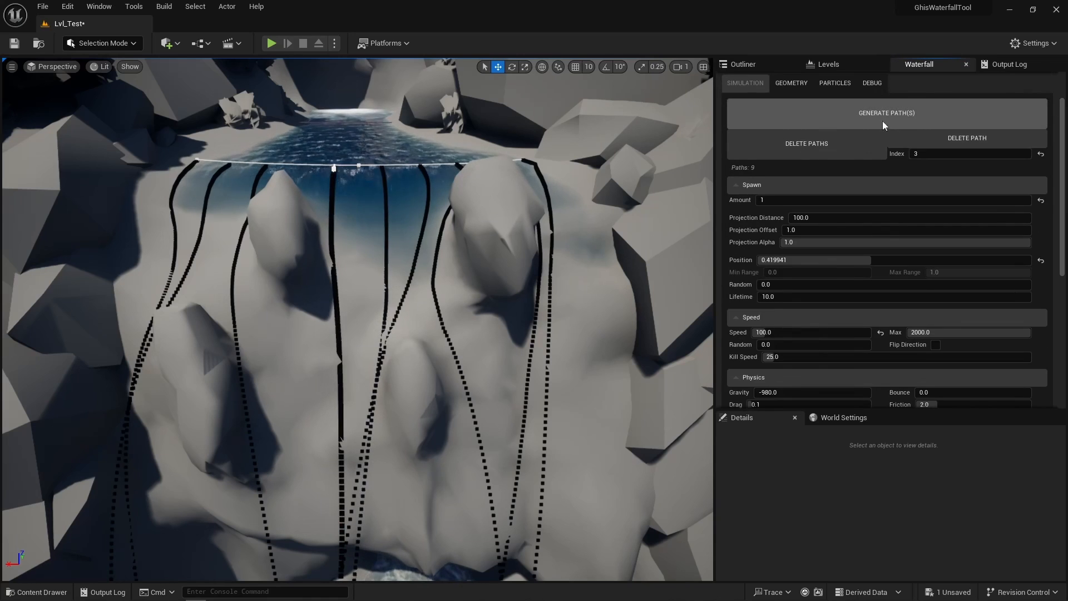
{"action": "left_click", "coordinate": [956, 139]}
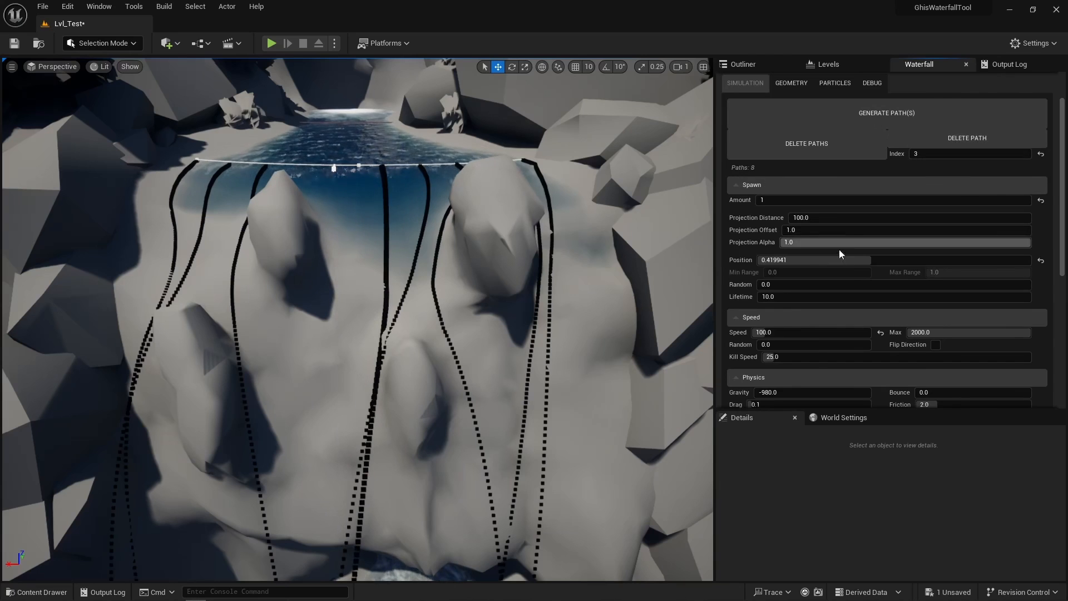
{"action": "left_click_drag", "start_coordinate": [841, 259], "coordinate": [855, 259]}
{"action": "left_click", "coordinate": [868, 115]}
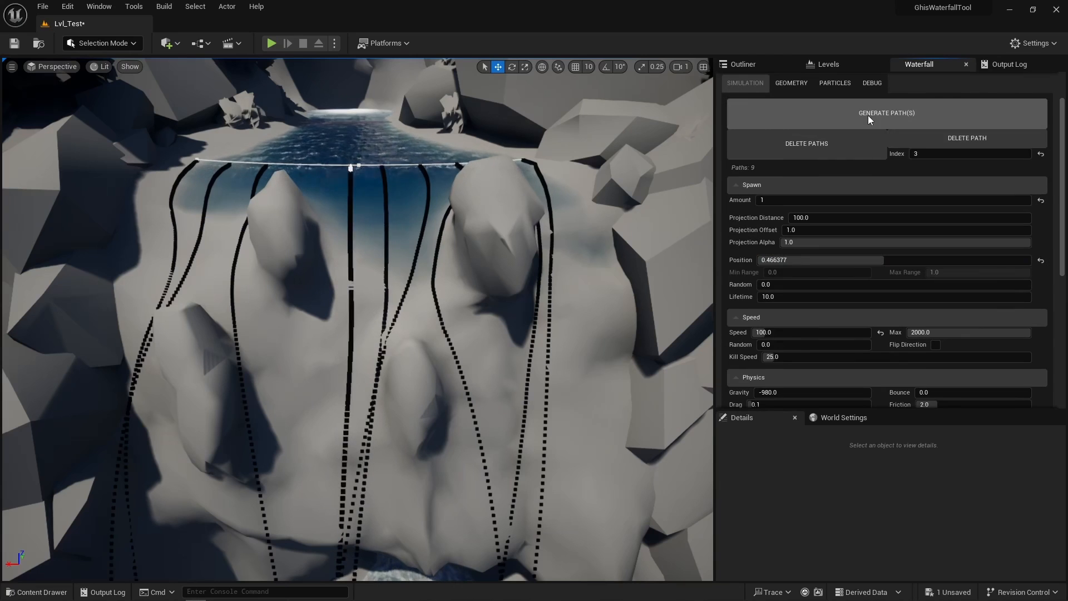
Step: Delete and regenerate the path at Position 0.466377, and remove the two paths running closest to the upper-left rock
{"action": "left_click", "coordinate": [934, 135]}
{"action": "left_click", "coordinate": [913, 115]}
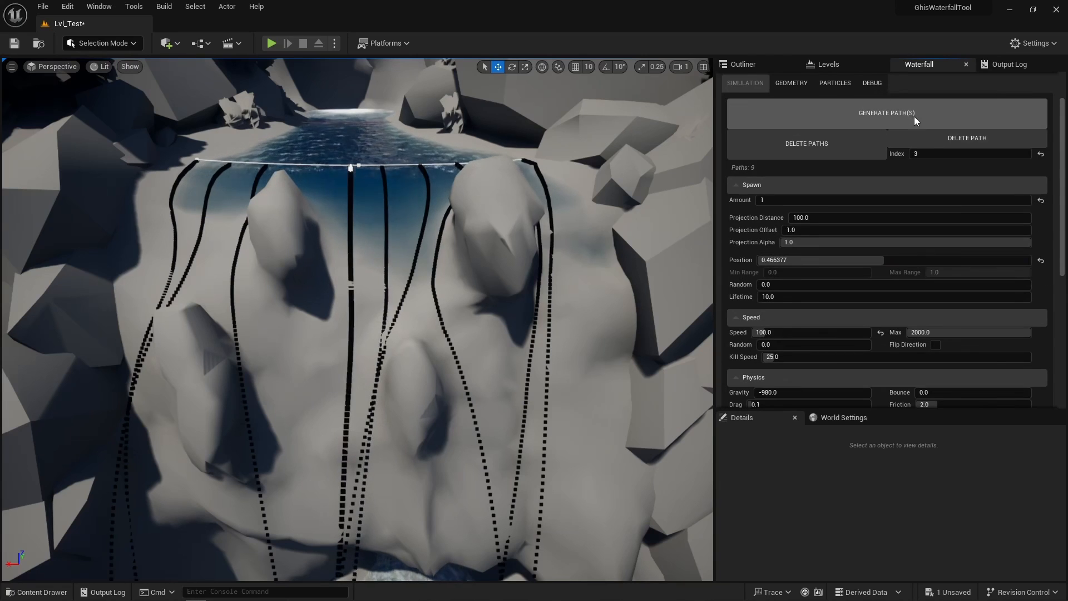
{"action": "left_click", "coordinate": [934, 139]}
{"action": "left_click", "coordinate": [941, 139]}
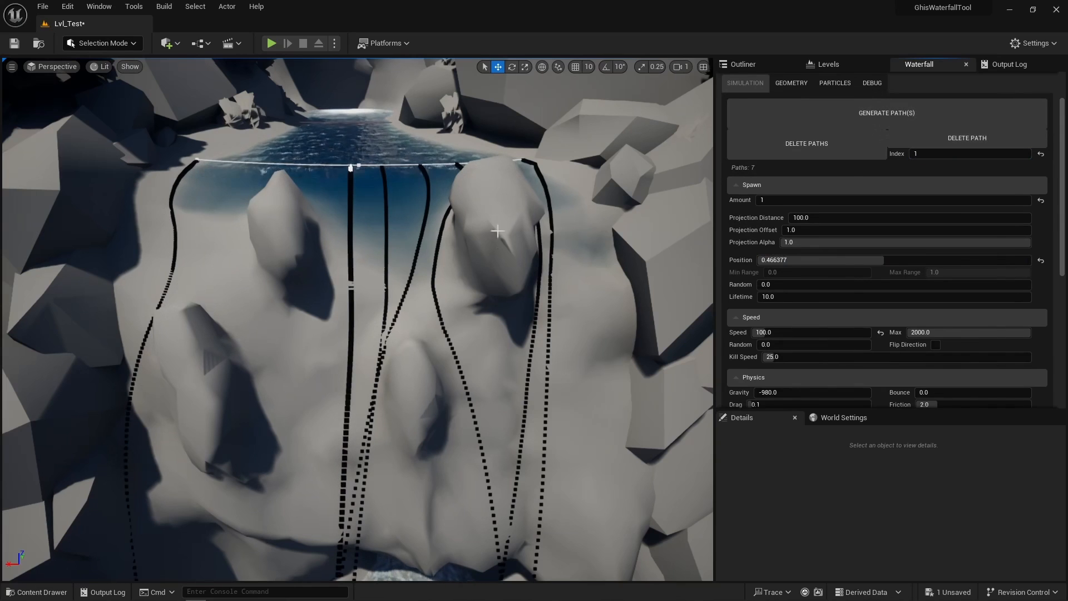
Step: Turn on Game View to preview the cliff without path helpers, and turn it off again
{"action": "left_click", "coordinate": [11, 66]}
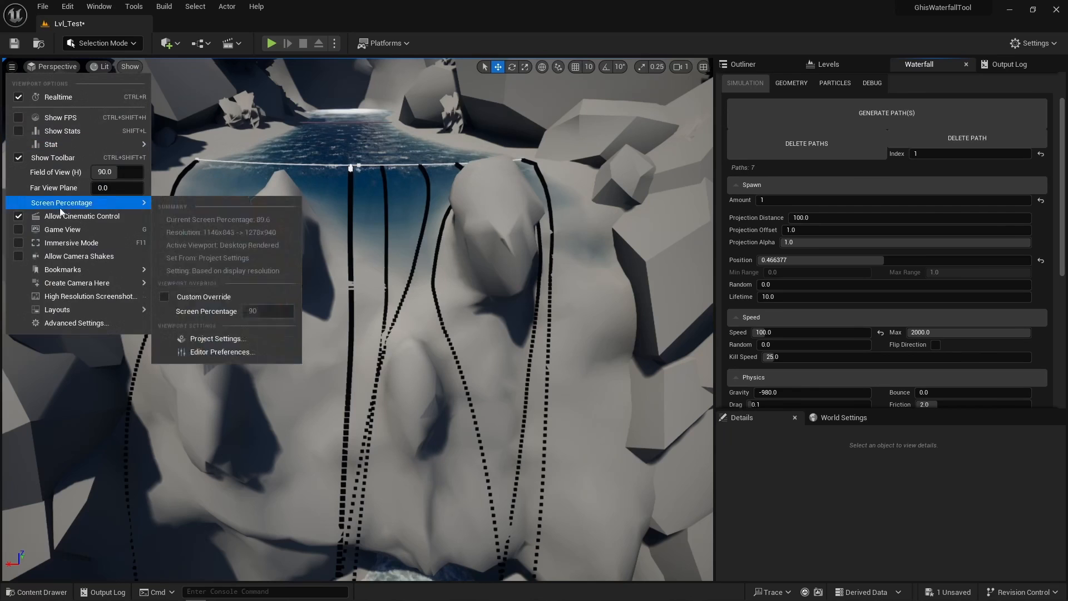
{"action": "left_click", "coordinate": [64, 227]}
{"action": "left_click", "coordinate": [13, 67]}
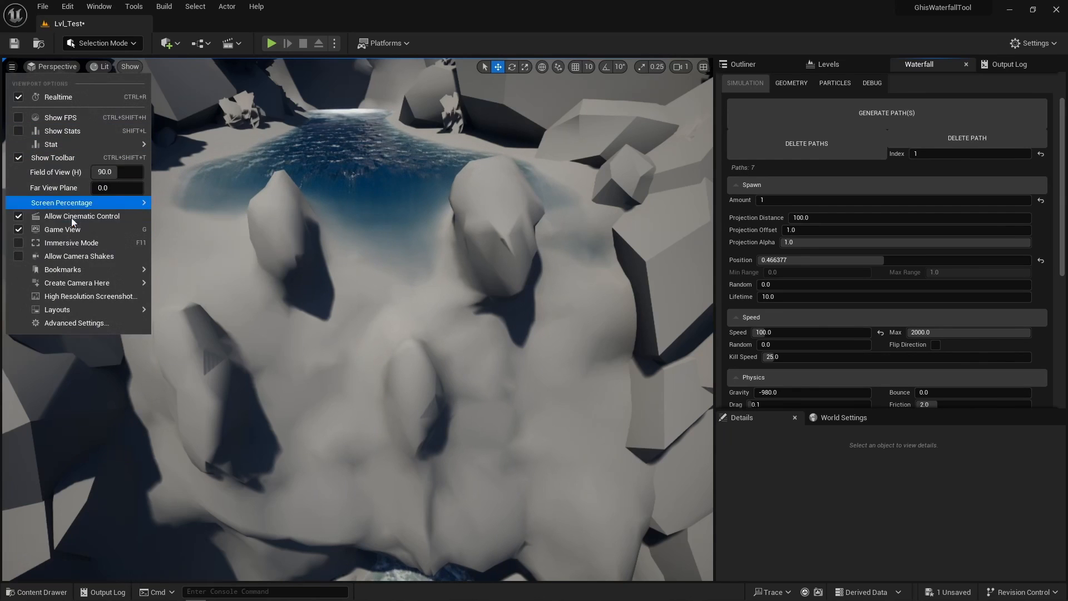
{"action": "left_click", "coordinate": [63, 230]}
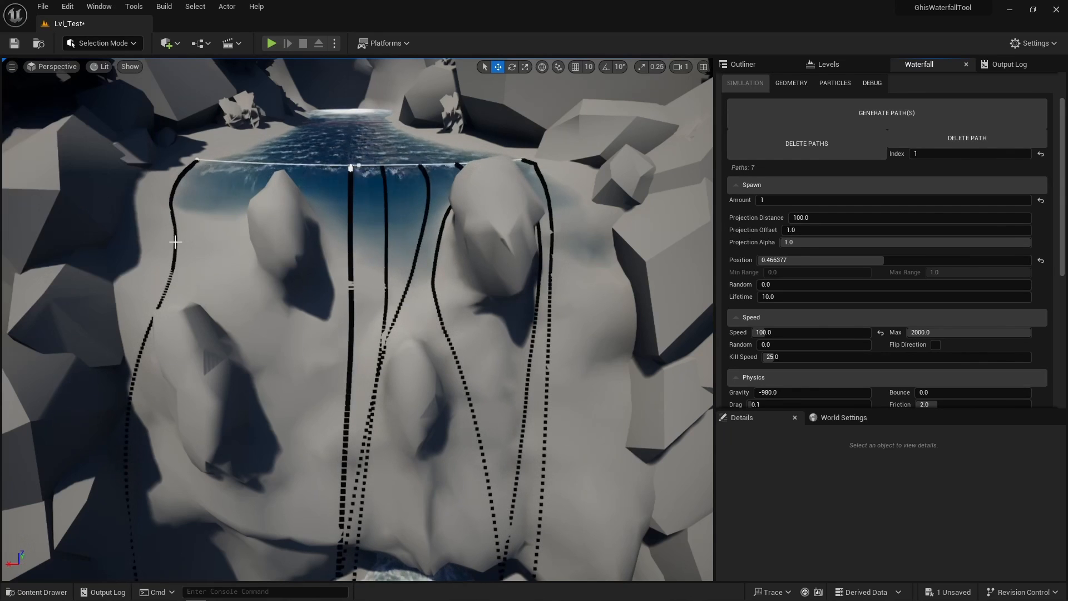
Step: Set the spawn Amount to 100
{"action": "scroll", "coordinate": [758, 193], "scroll_direction": "down", "scroll_amount": 1}
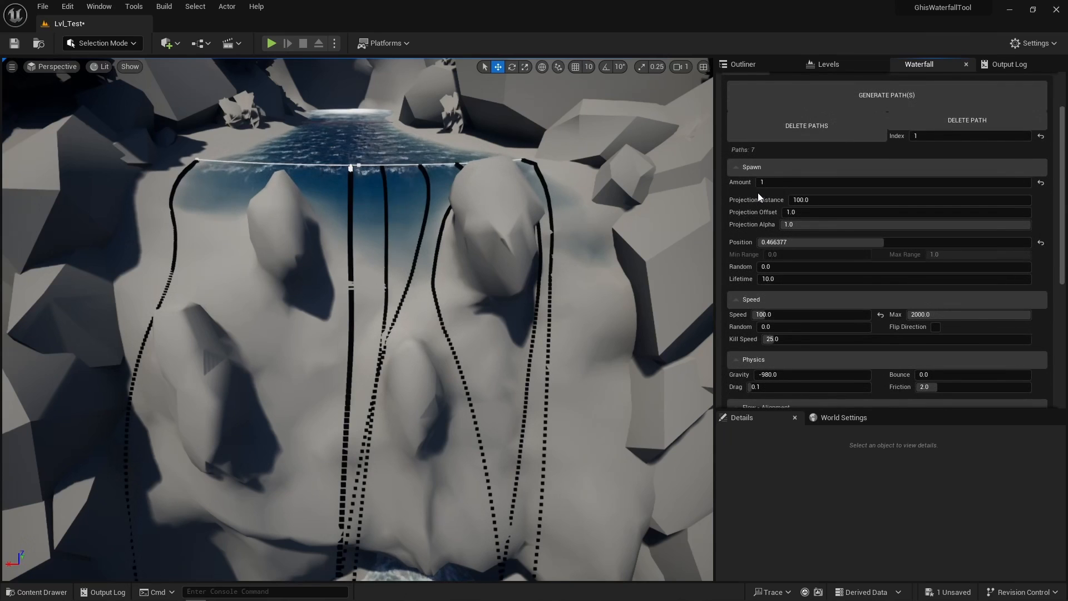
{"action": "left_click", "coordinate": [763, 183]}
{"action": "type", "text": "100"}
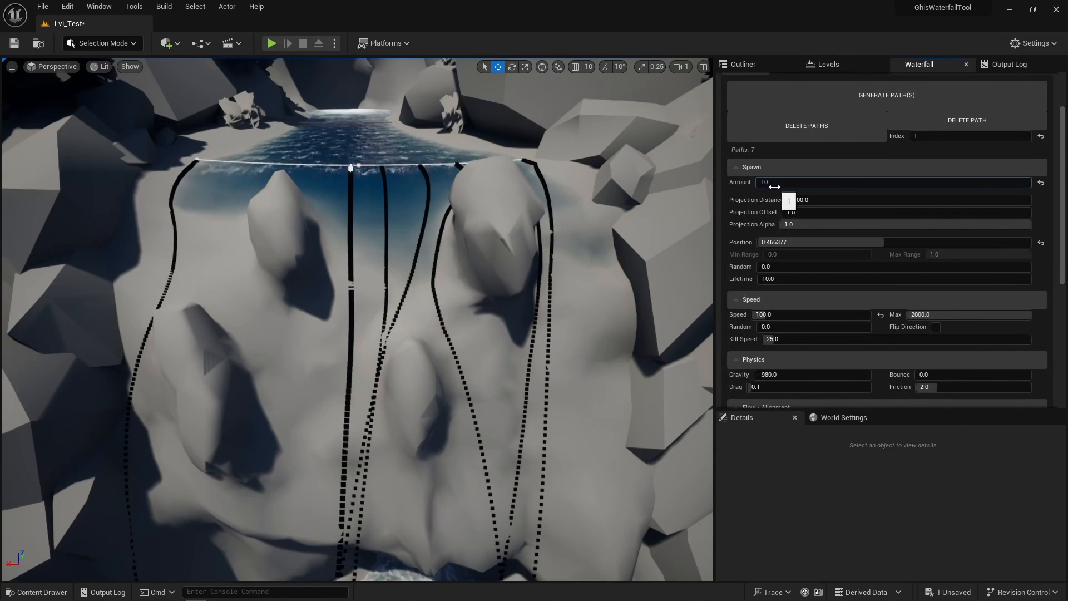
{"action": "key", "text": "Return"}
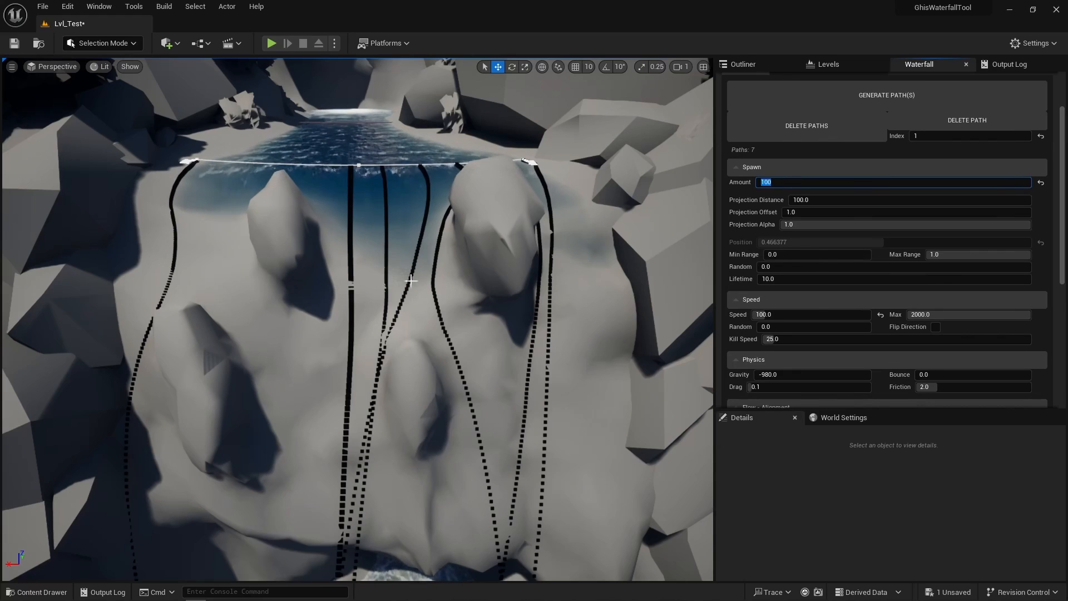
Step: Look over the flow and obstacle settings, start generating the 100 paths, and cancel the processing
{"action": "scroll", "coordinate": [756, 258], "scroll_direction": "down", "scroll_amount": 6}
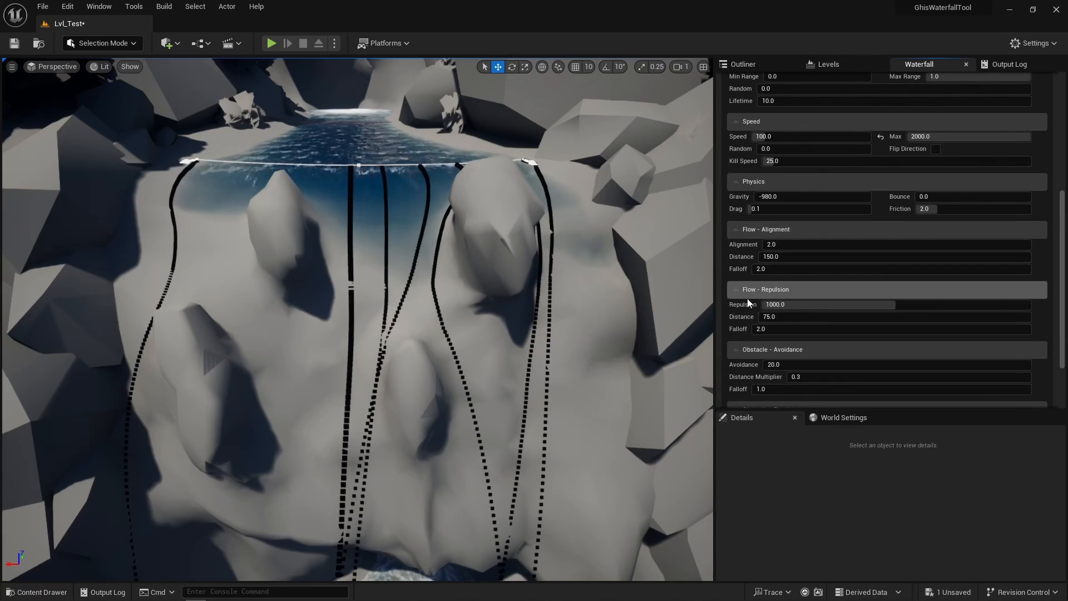
{"action": "scroll", "coordinate": [748, 265], "scroll_direction": "up", "scroll_amount": 7}
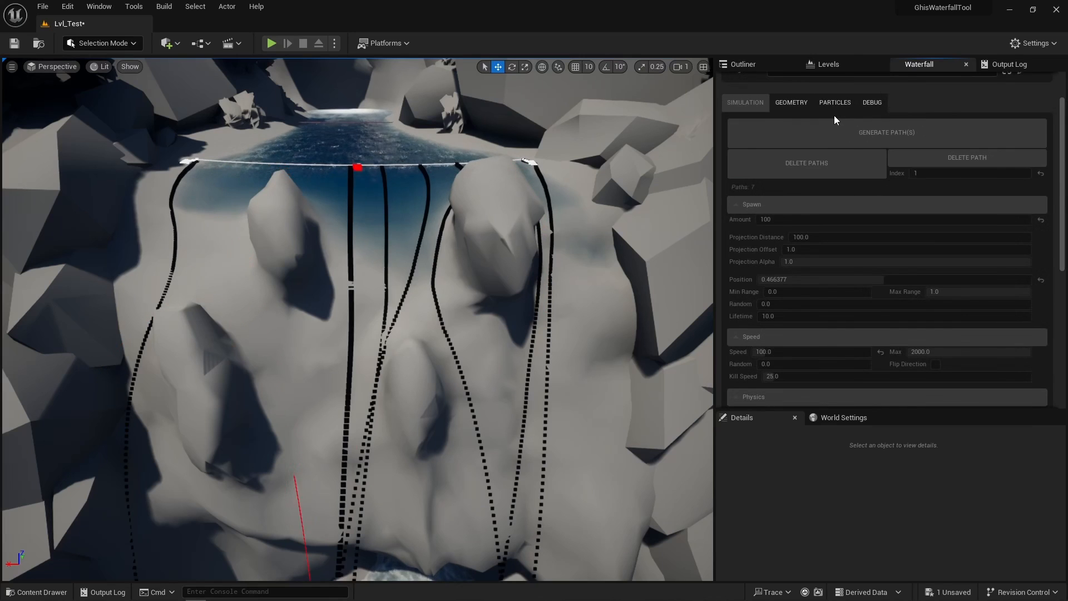
{"action": "scroll", "coordinate": [835, 115], "scroll_direction": "up", "scroll_amount": 2}
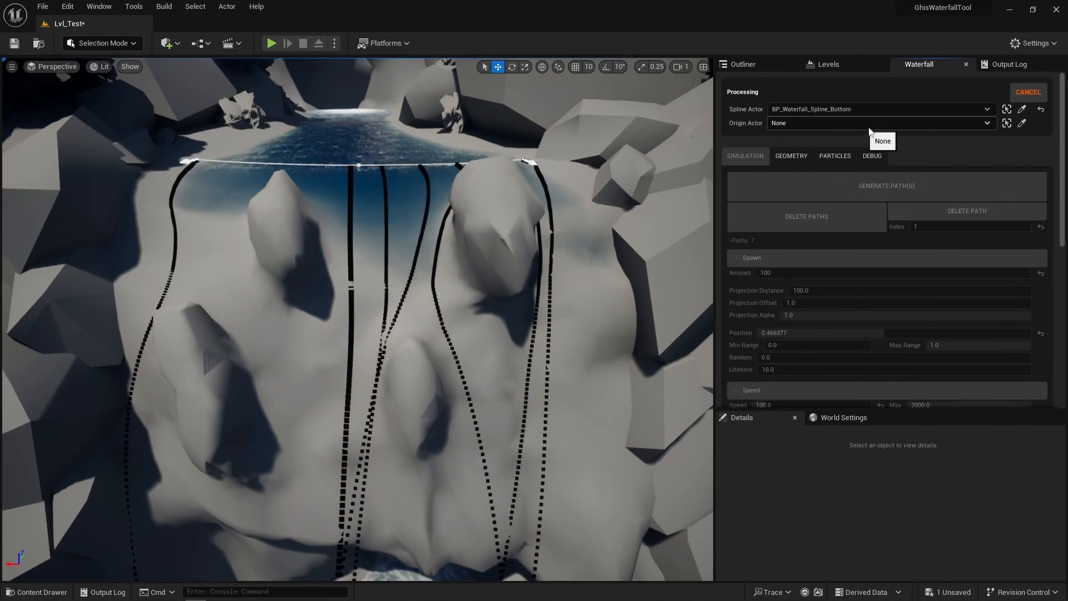
{"action": "left_click", "coordinate": [1027, 92]}
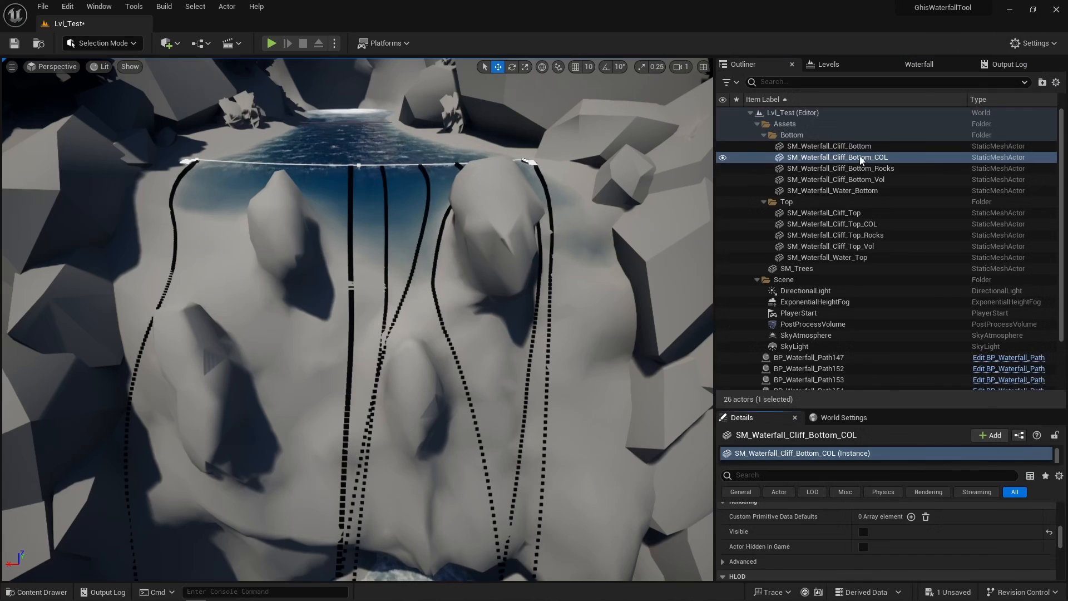
Step: Make SM_Waterfall_Cliff_Bottom_COL visible and shift its location along the Y axis
{"action": "left_click", "coordinate": [861, 158]}
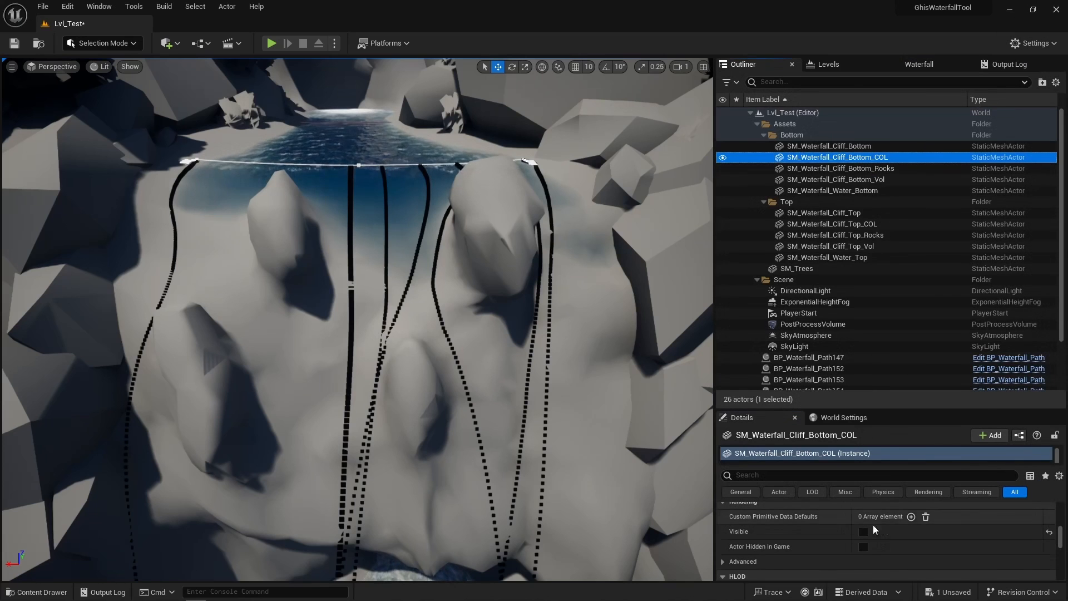
{"action": "left_click", "coordinate": [863, 531]}
{"action": "scroll", "coordinate": [879, 531], "scroll_direction": "up", "scroll_amount": 10}
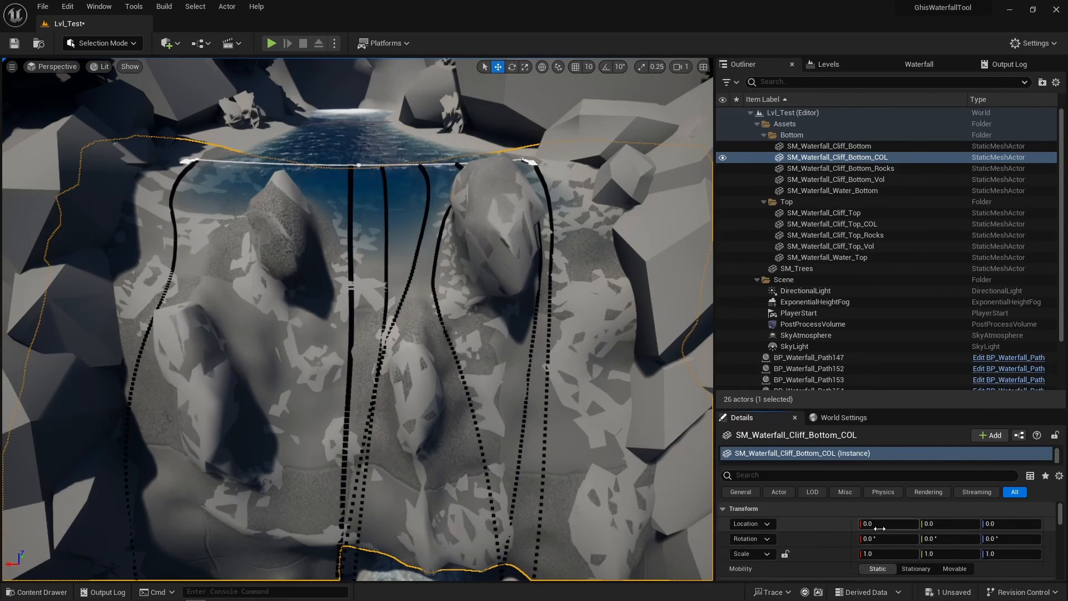
{"action": "left_click_drag", "start_coordinate": [944, 522], "coordinate": [907, 522]}
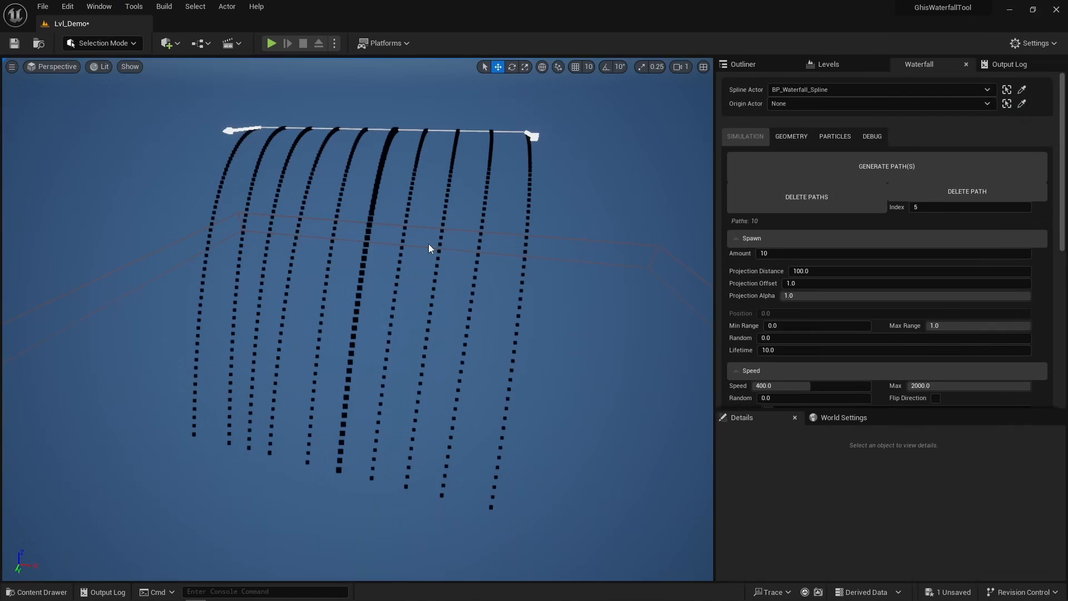
Step: In Lvl_Demo, open the Geometry settings of the Waterfall tool and expand Geometry - Individual Paths
{"action": "left_click", "coordinate": [790, 135]}
{"action": "scroll", "coordinate": [815, 265], "scroll_direction": "down", "scroll_amount": 2}
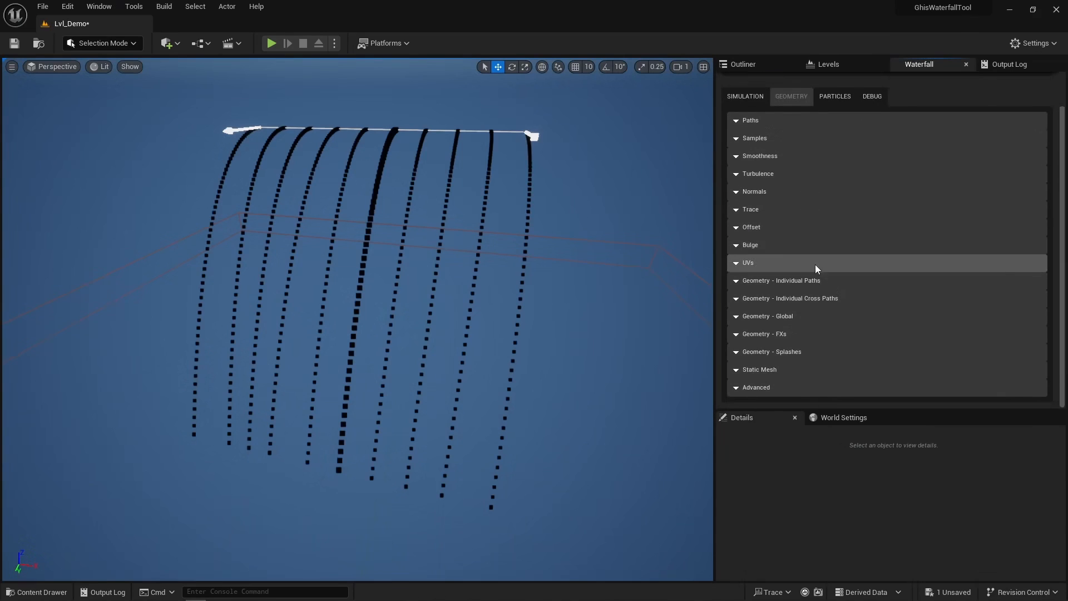
{"action": "left_click", "coordinate": [793, 280]}
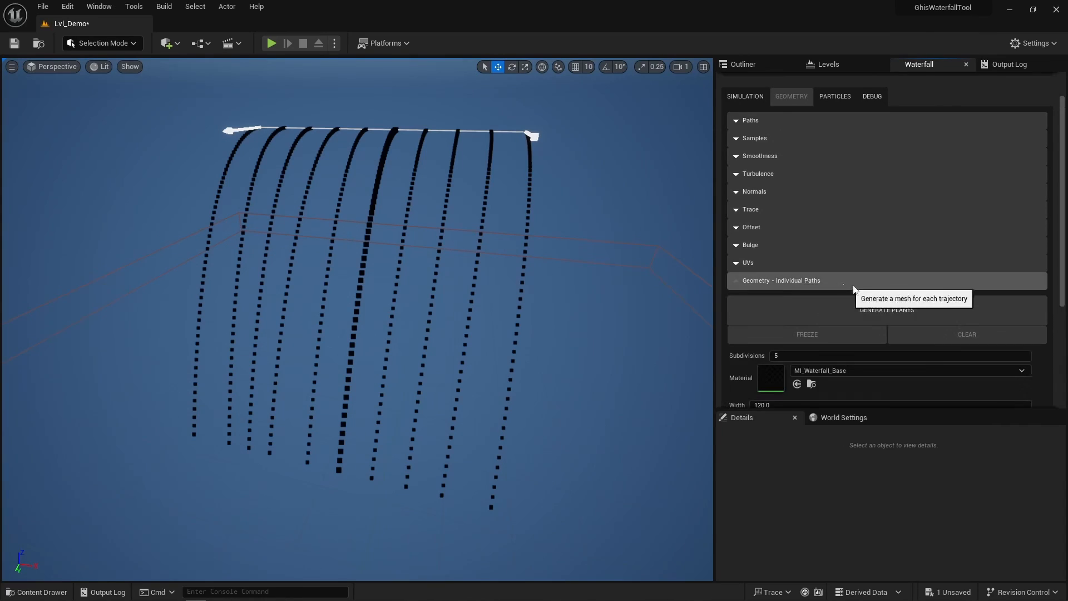
Step: Generate the individual path planes, view them from another angle, and clear them
{"action": "scroll", "coordinate": [850, 299], "scroll_direction": "up", "scroll_amount": 1}
{"action": "mouse_move", "coordinate": [356, 319]}
{"action": "left_mouse_down", "text": "alt"}
{"action": "mouse_move", "coordinate": [211, 319]}
{"action": "mouse_move", "coordinate": [367, 319]}
{"action": "left_mouse_up", "text": "alt"}
{"action": "left_click", "coordinate": [935, 333]}
{"action": "left_click", "coordinate": [814, 280]}
Step: Generate cross planes for the individual paths, view them from another angle, and clear them
{"action": "left_click", "coordinate": [806, 298]}
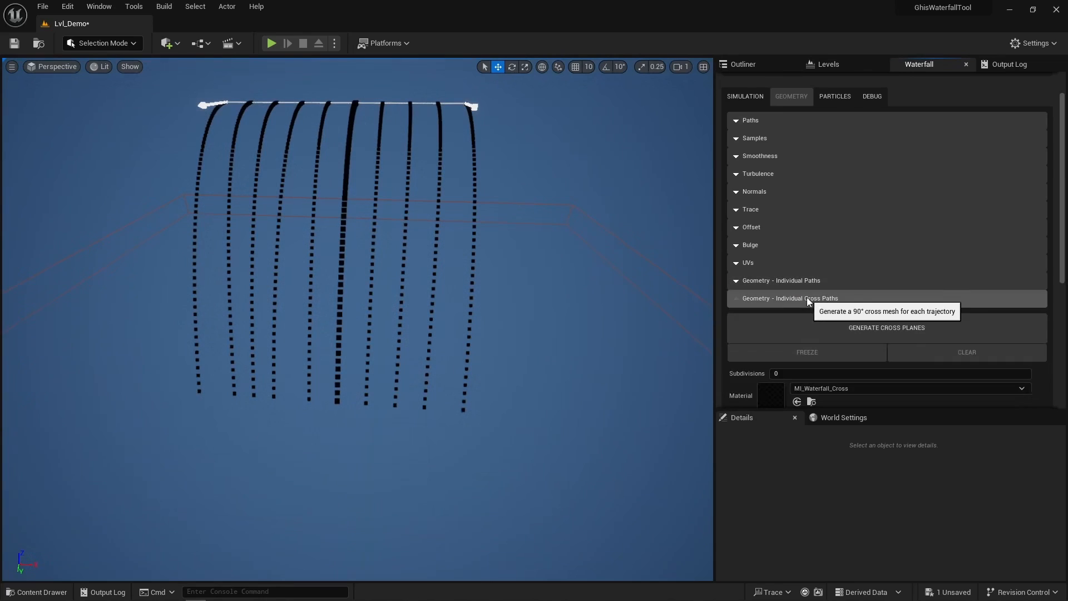
{"action": "left_click", "coordinate": [858, 328]}
{"action": "right_click_drag", "start_coordinate": [562, 215], "coordinate": [423, 215]}
{"action": "left_click", "coordinate": [934, 347]}
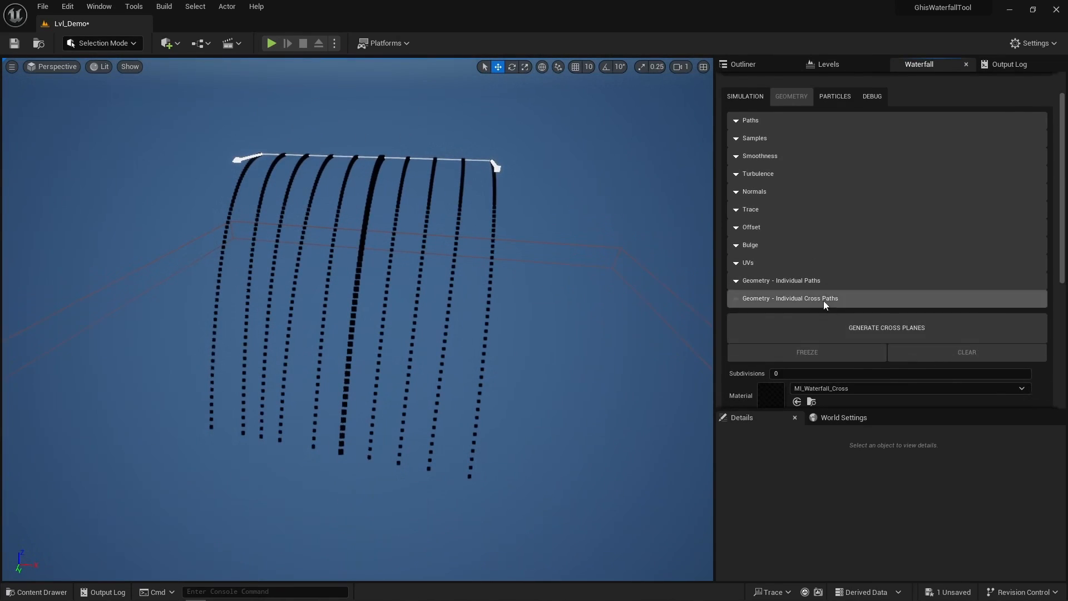
{"action": "left_click", "coordinate": [823, 300]}
Step: Generate the global mesh connecting all paths and clear it
{"action": "left_click", "coordinate": [826, 321]}
{"action": "left_click", "coordinate": [870, 341]}
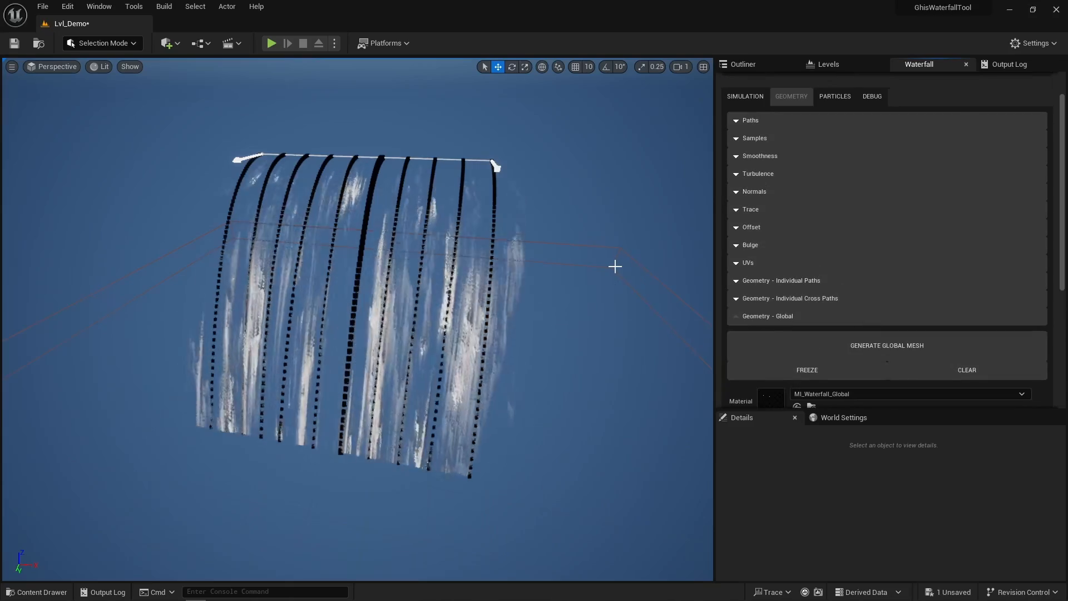
{"action": "left_click", "coordinate": [945, 369]}
{"action": "left_click", "coordinate": [814, 320]}
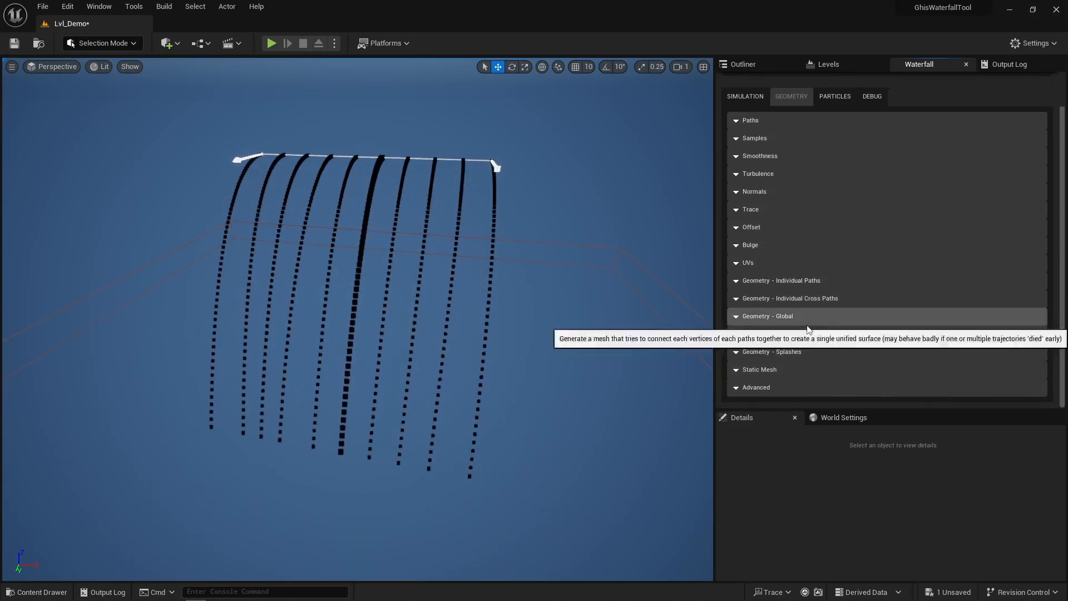
Step: Generate the FX meshes for the paths, clear them, and collapse the Geometry - FXs settings
{"action": "left_click", "coordinate": [823, 333]}
{"action": "left_click", "coordinate": [901, 362]}
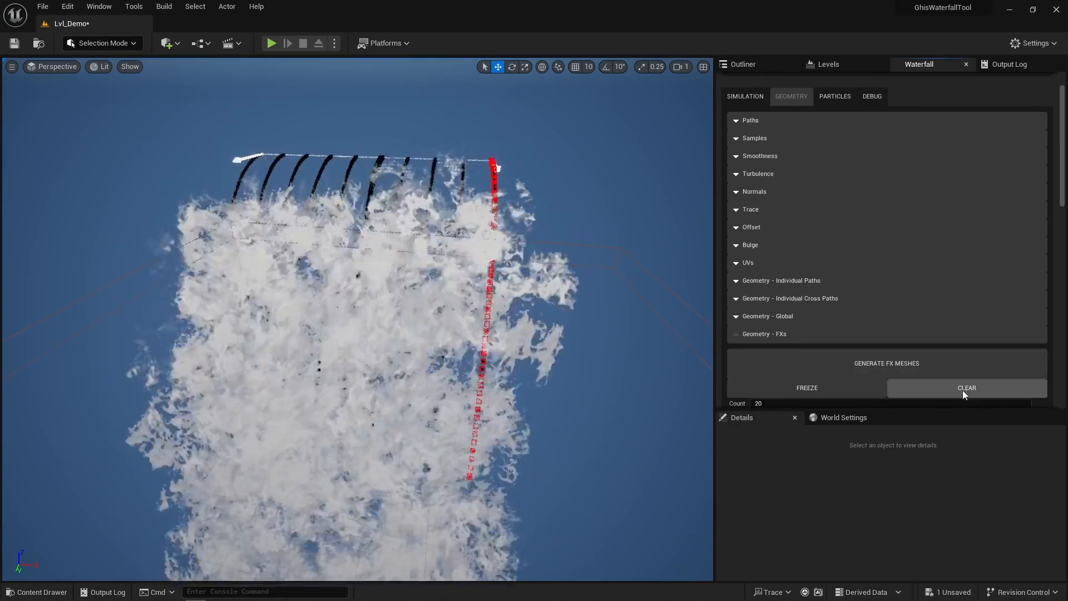
{"action": "left_click", "coordinate": [963, 388]}
{"action": "left_click", "coordinate": [801, 335]}
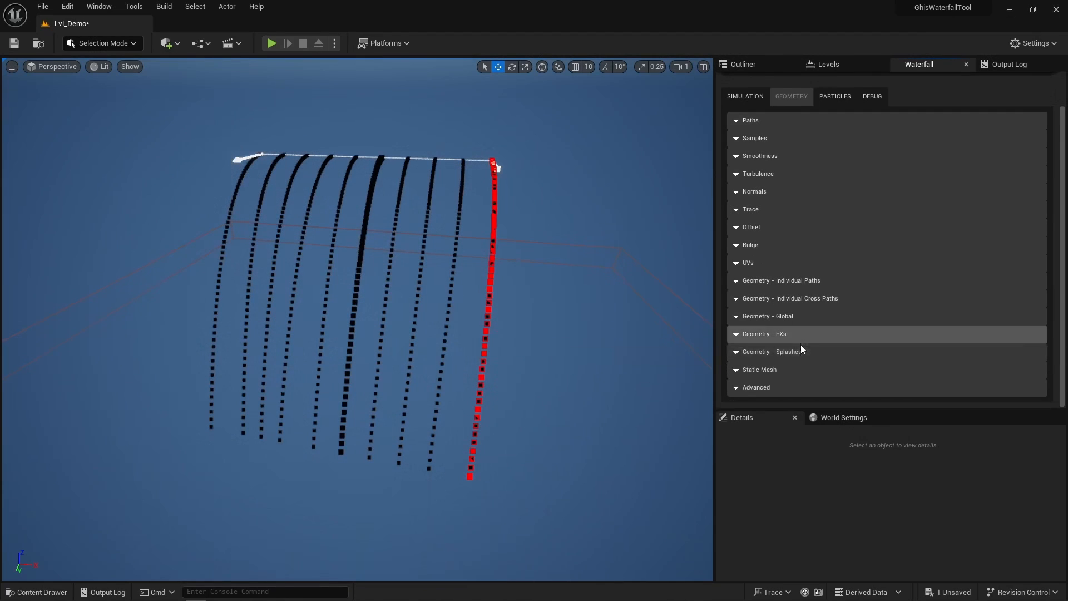
Step: Expand Geometry - Splashes and generate the splash meshes at the base of the paths
{"action": "left_click", "coordinate": [856, 353]}
{"action": "left_click", "coordinate": [869, 376]}
{"action": "scroll", "coordinate": [865, 334], "scroll_direction": "down", "scroll_amount": 3}
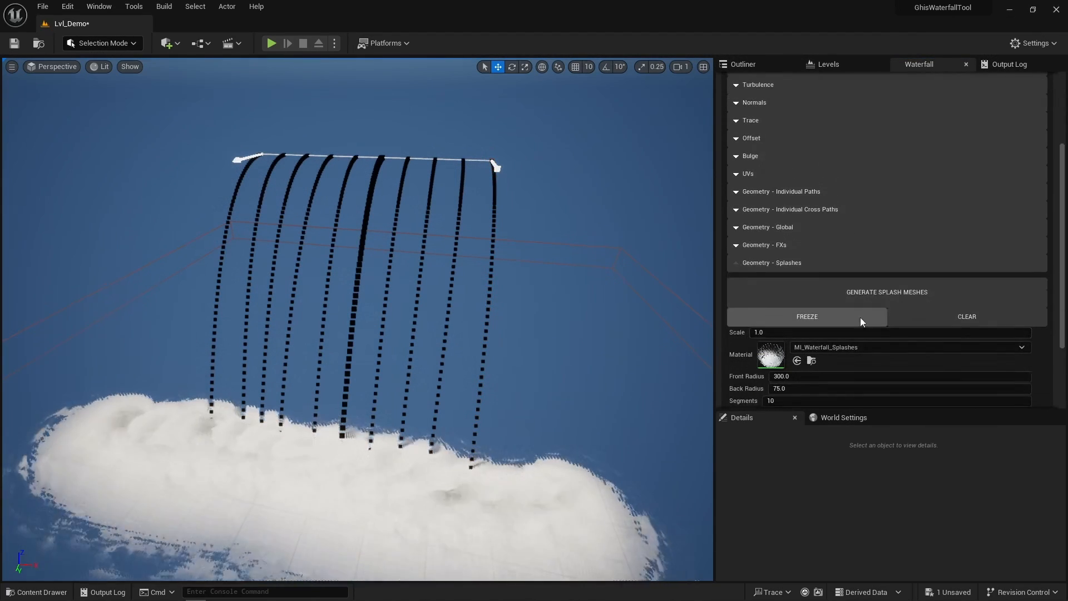
{"action": "scroll", "coordinate": [791, 314], "scroll_direction": "up", "scroll_amount": 6}
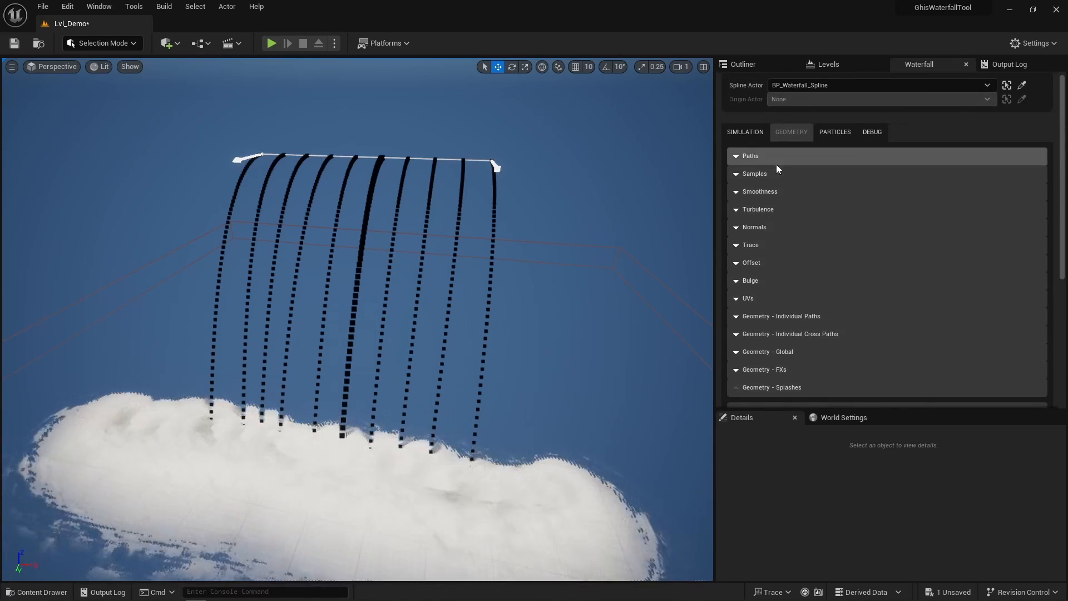
Step: Look through the Normals, Smoothness and Samples settings, and clear the splash meshes
{"action": "left_click", "coordinate": [756, 228]}
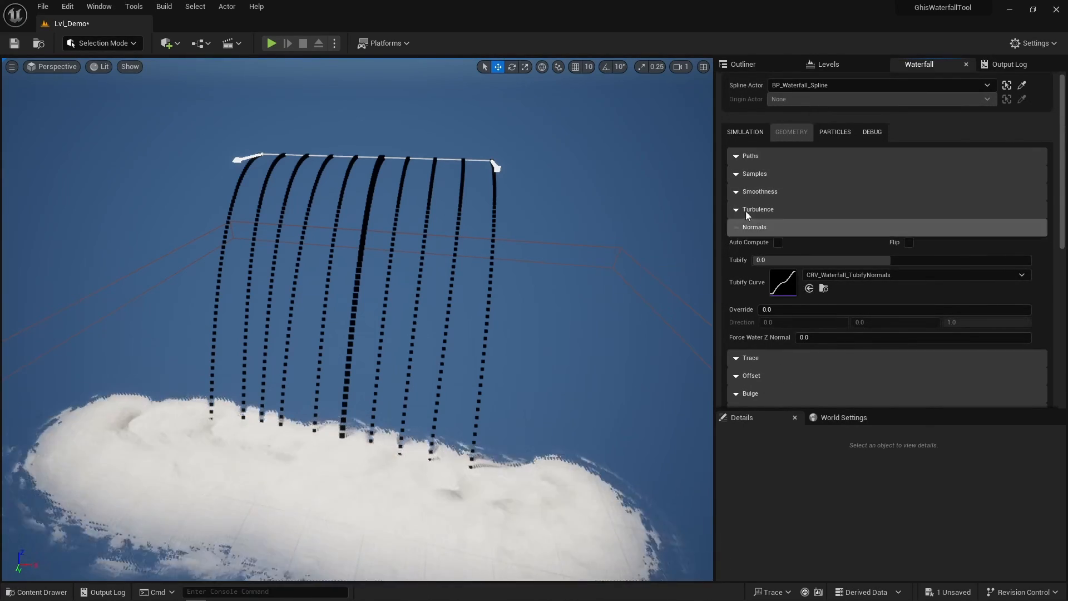
{"action": "left_click", "coordinate": [752, 193]}
{"action": "left_click", "coordinate": [754, 174]}
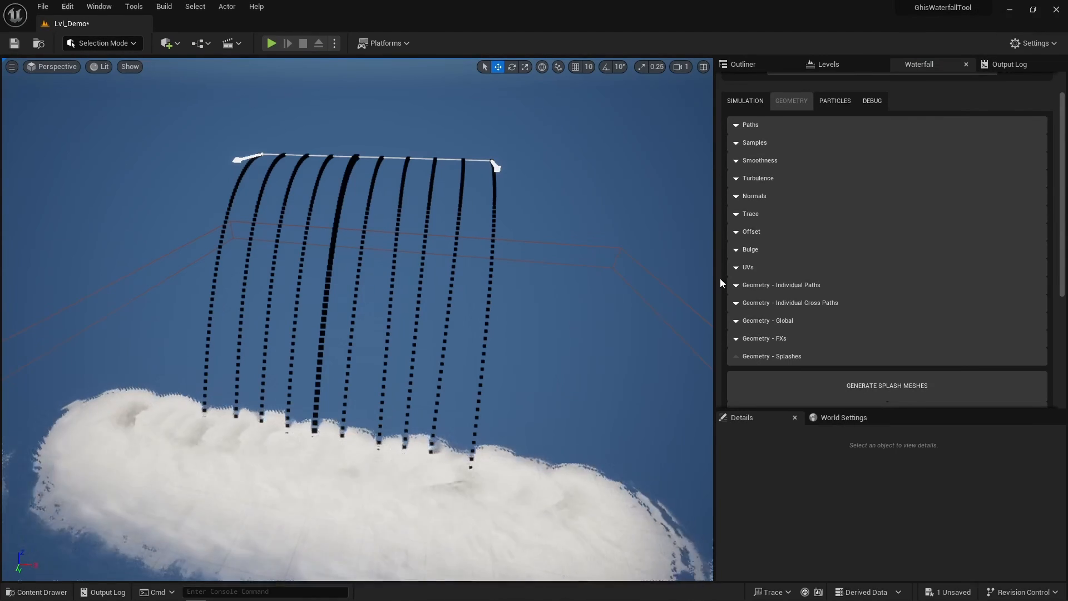
{"action": "scroll", "coordinate": [722, 283], "scroll_direction": "up", "scroll_amount": 1}
{"action": "scroll", "coordinate": [843, 325], "scroll_direction": "down", "scroll_amount": 3}
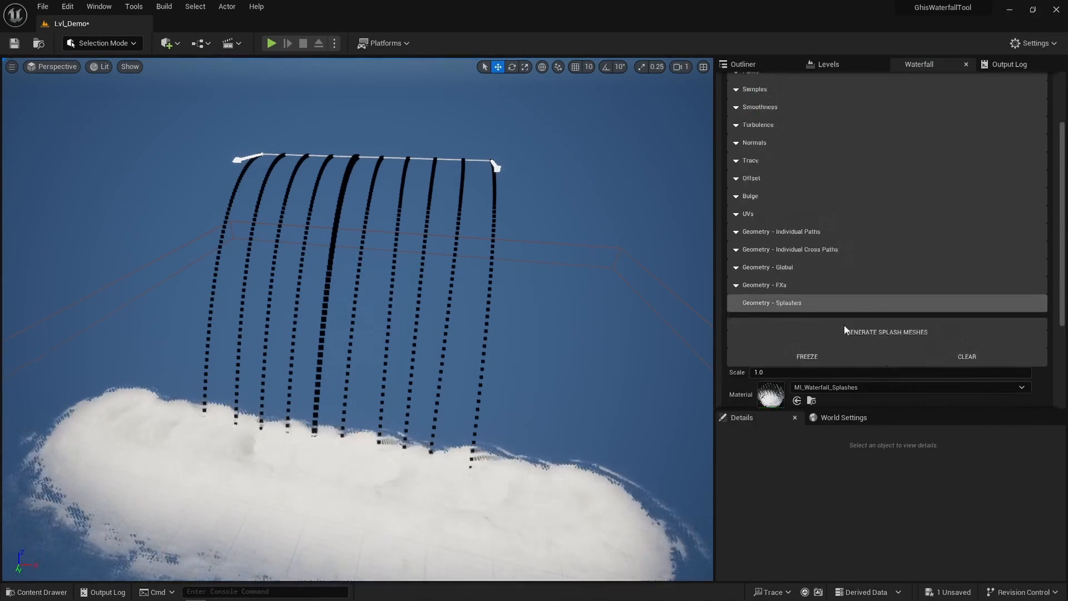
{"action": "left_click", "coordinate": [936, 340]}
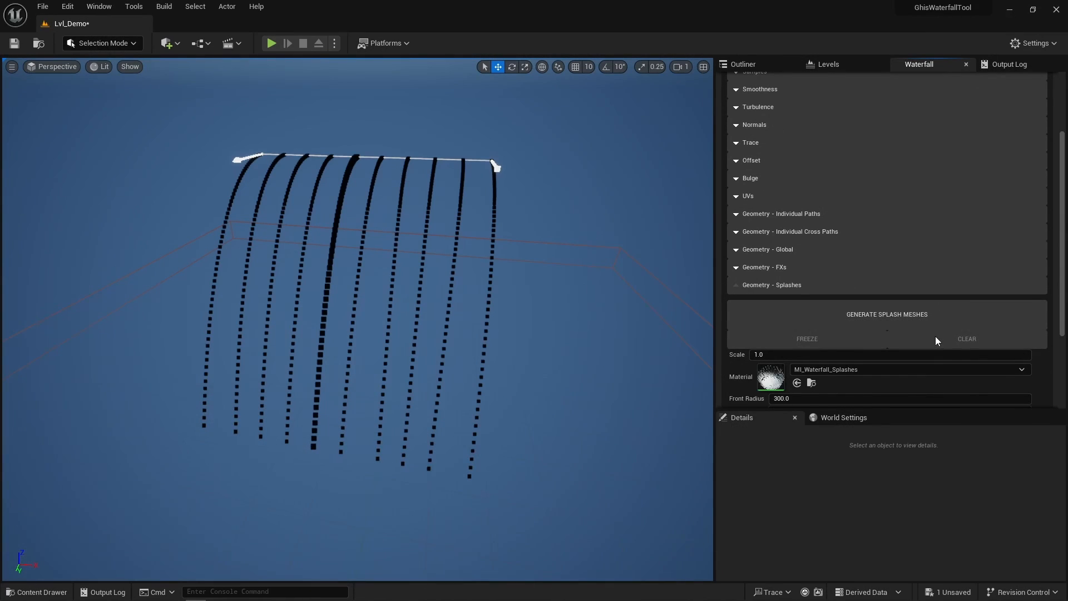
Step: Enable the custom path selection range in the Paths settings and set its Max Index to 1
{"action": "left_click", "coordinate": [829, 161]}
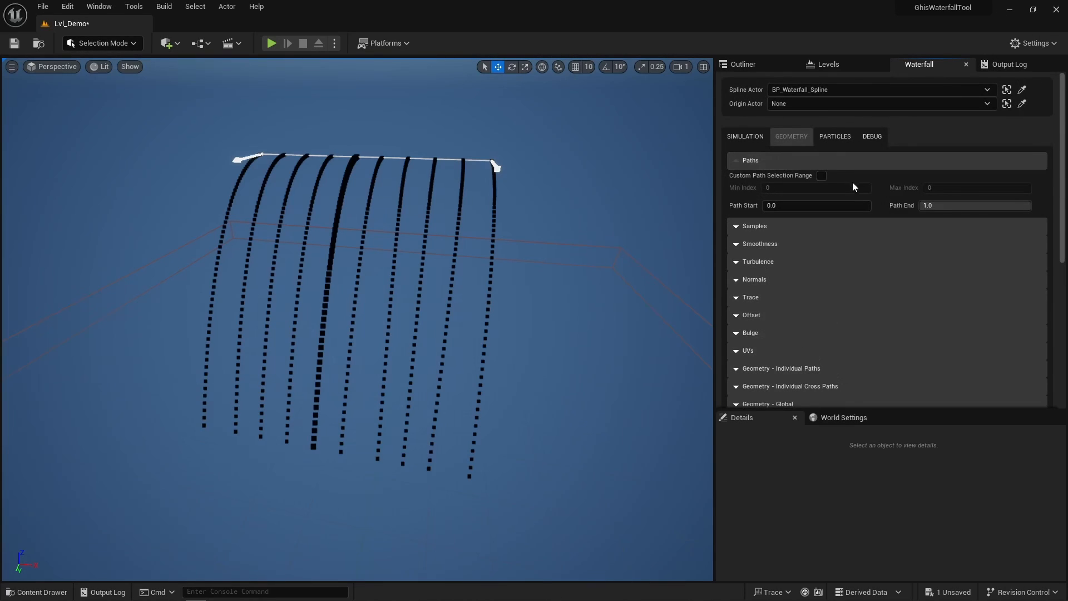
{"action": "left_click", "coordinate": [822, 176]}
{"action": "left_click", "coordinate": [945, 187]}
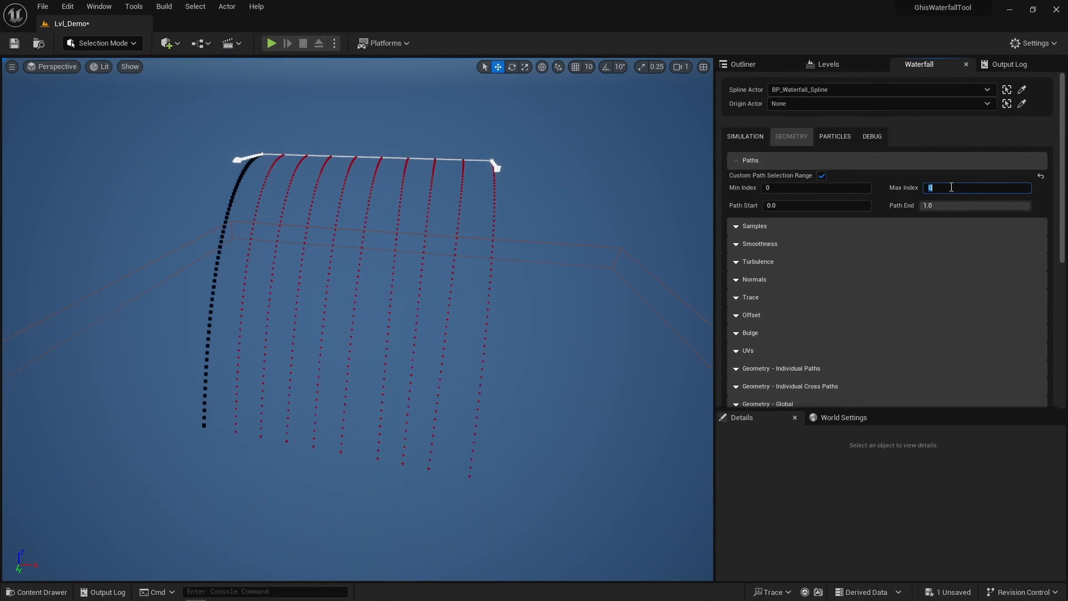
{"action": "type", "text": "4"}
{"action": "key", "text": "Return"}
{"action": "type", "text": "1"}
{"action": "key", "text": "Return"}
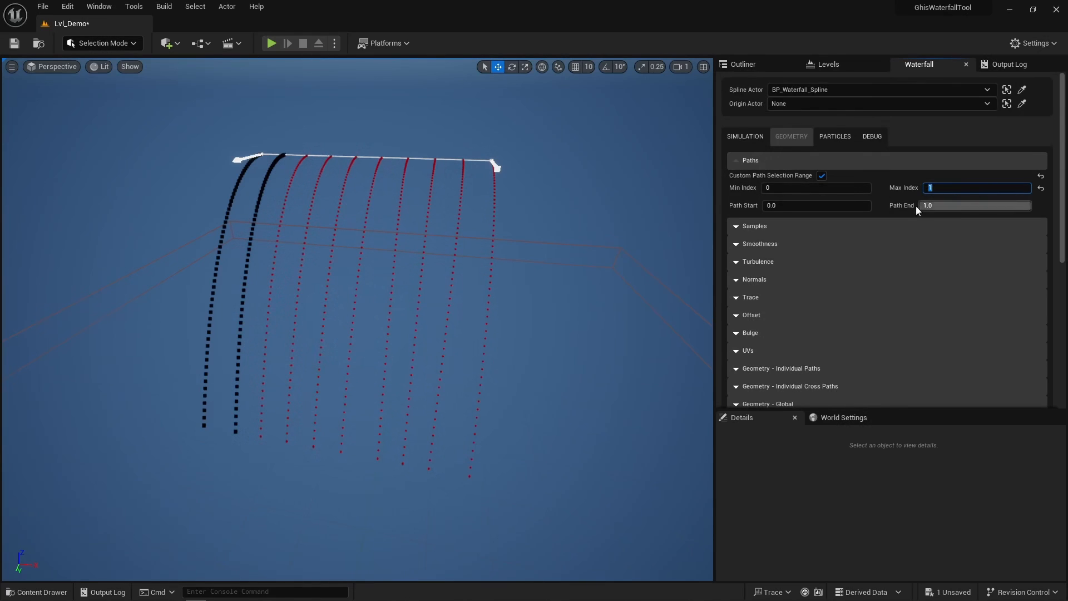
Step: Set the individual path width to 80 and generate planes for the selected paths
{"action": "scroll", "coordinate": [890, 233], "scroll_direction": "down", "scroll_amount": 3}
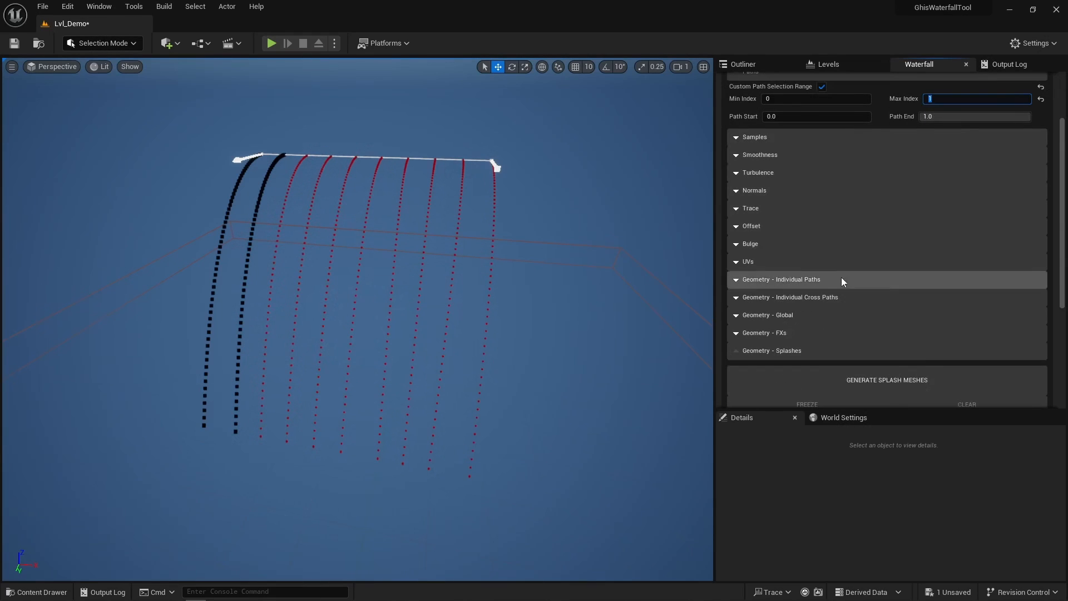
{"action": "left_click", "coordinate": [804, 282]}
{"action": "scroll", "coordinate": [801, 312], "scroll_direction": "down", "scroll_amount": 3}
{"action": "left_click", "coordinate": [789, 332]}
{"action": "type", "text": "80"}
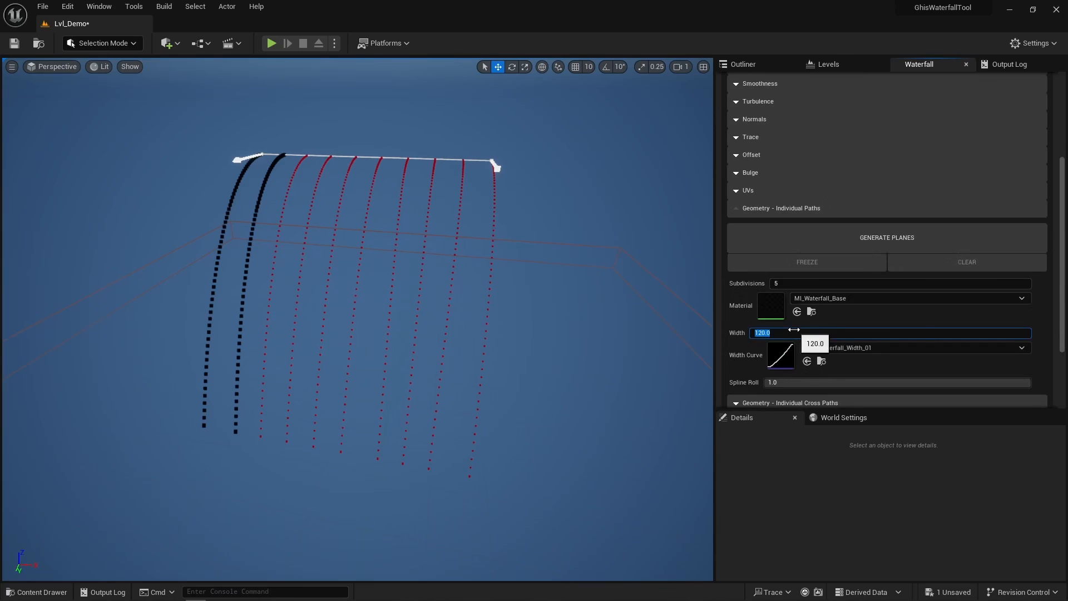
{"action": "left_click", "coordinate": [854, 241]}
Step: Change the path selection range to a Min Index of 2 and a Max Index of 9
{"action": "scroll", "coordinate": [853, 242], "scroll_direction": "up", "scroll_amount": 6}
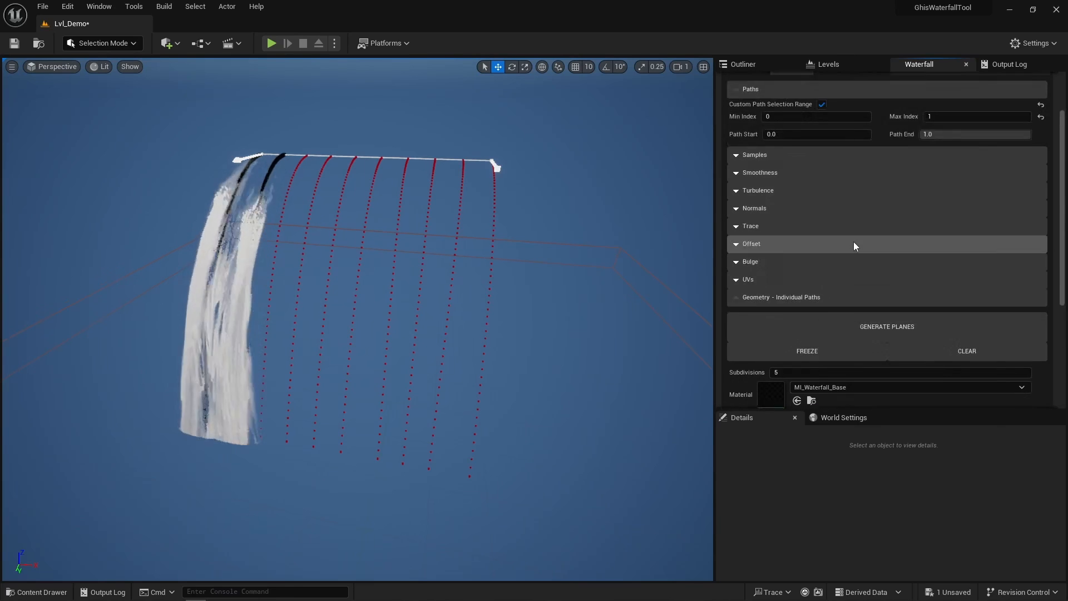
{"action": "left_click", "coordinate": [868, 170]}
{"action": "key", "text": "Tab"}
{"action": "type", "text": "8"}
{"action": "key", "text": "Return"}
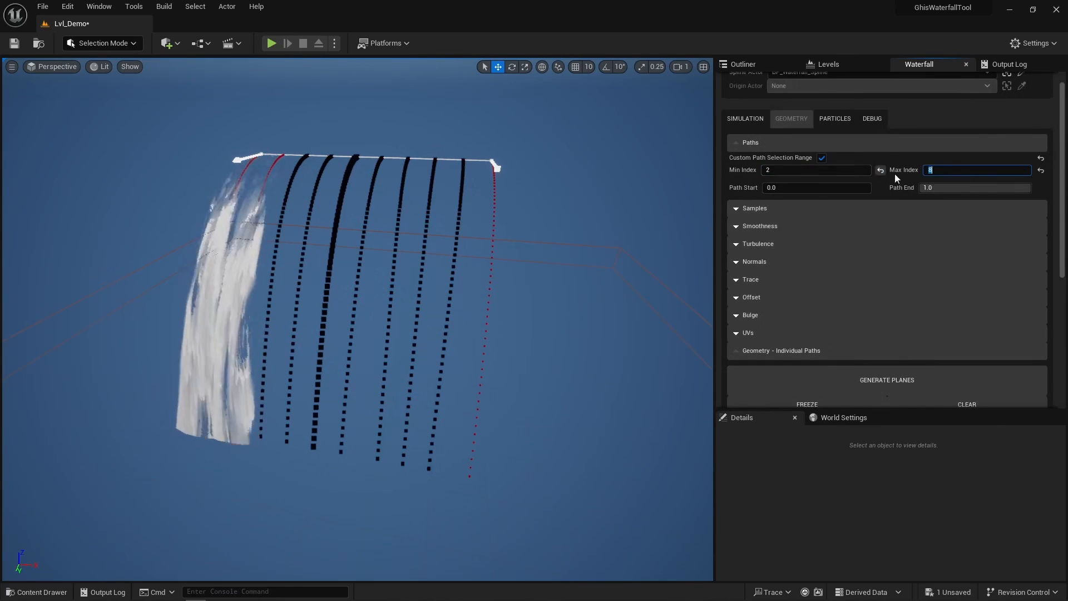
{"action": "type", "text": "9"}
{"action": "key", "text": "Return"}
Step: Set the individual path width to 60 and generate planes for the newly selected range
{"action": "scroll", "coordinate": [940, 195], "scroll_direction": "down", "scroll_amount": 6}
{"action": "left_click", "coordinate": [790, 315]}
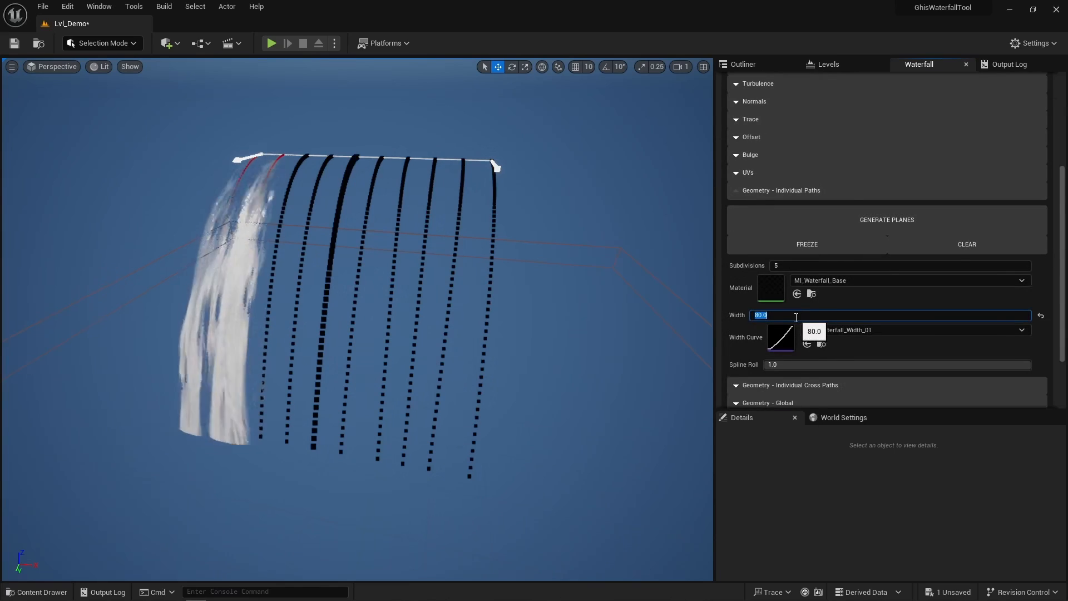
{"action": "type", "text": "60"}
{"action": "left_click", "coordinate": [850, 219]}
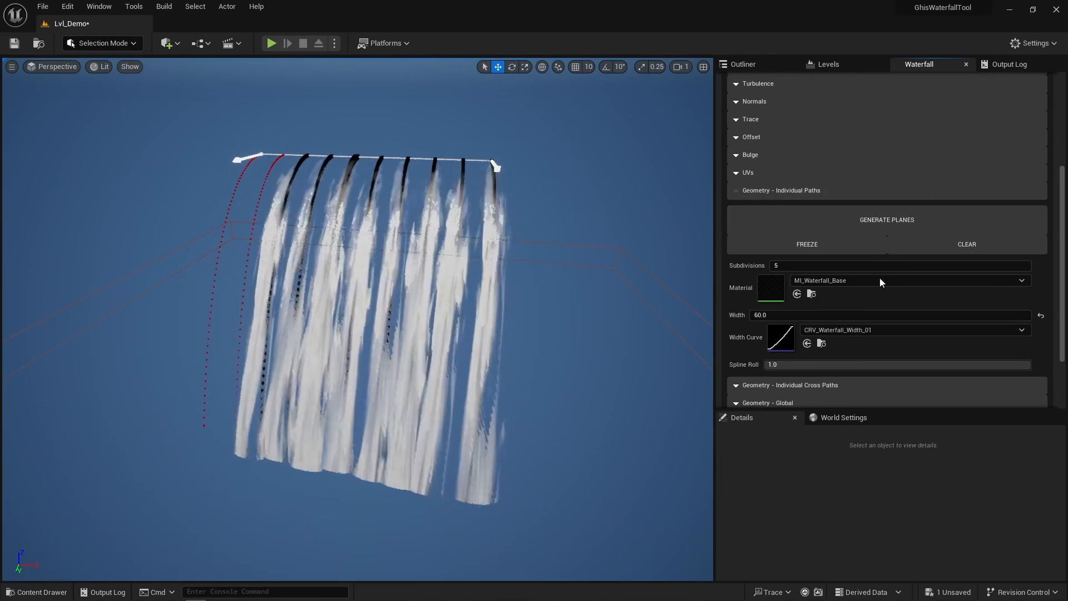
Step: Regenerate the individual path planes with a width of 120 and again with a width of 140
{"action": "left_click", "coordinate": [755, 314]}
{"action": "type", "text": "120"}
{"action": "left_click", "coordinate": [841, 220]}
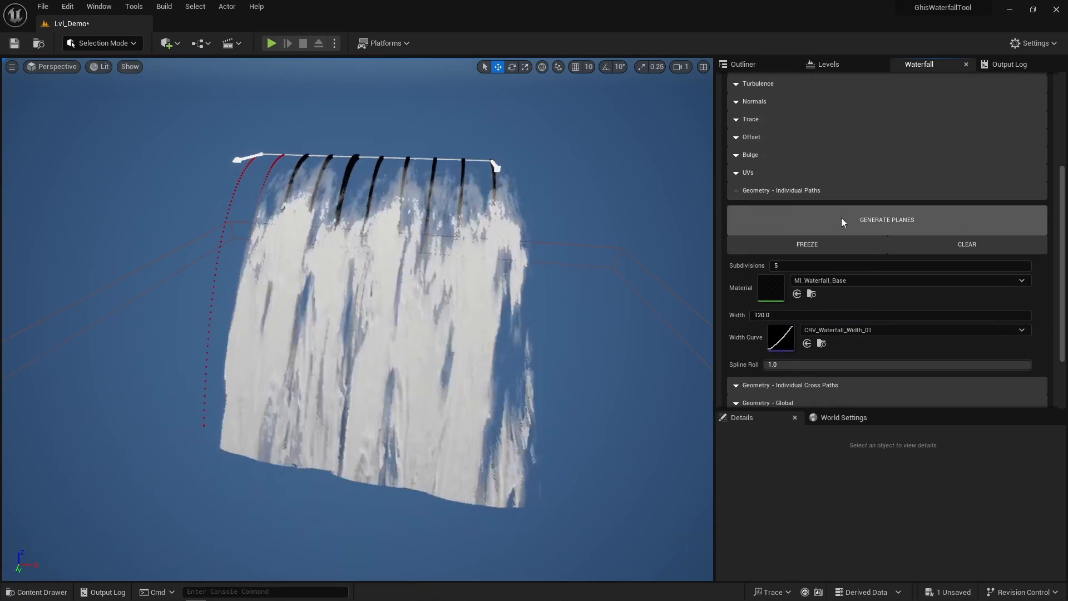
{"action": "left_click", "coordinate": [783, 315]}
{"action": "type", "text": "140"}
{"action": "left_click", "coordinate": [845, 222]}
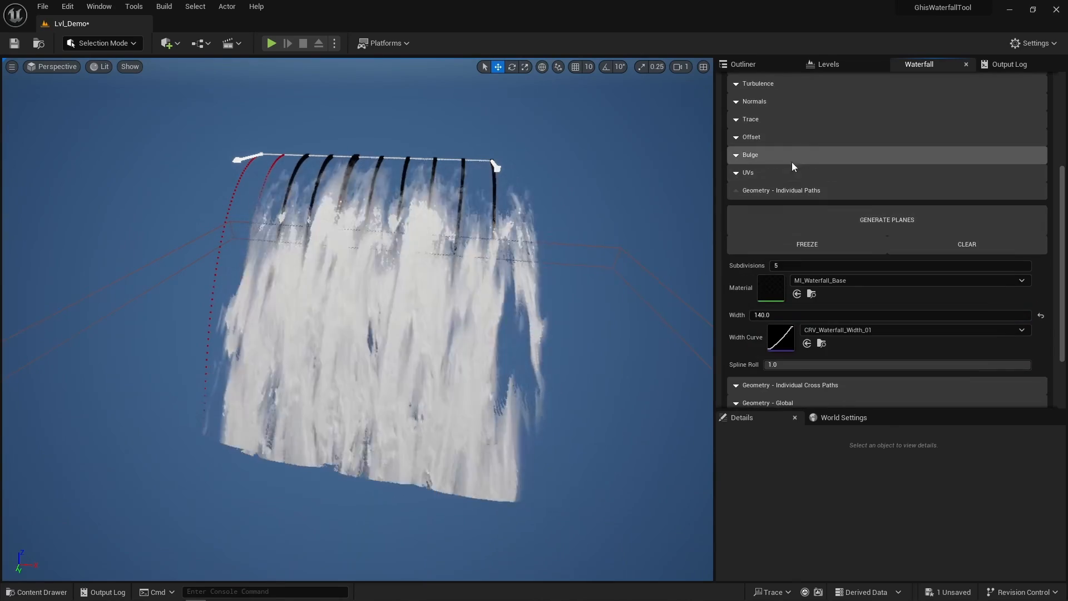
Step: Set the Bulge to 100, regenerate the individual path planes, and freeze them
{"action": "left_click", "coordinate": [792, 157]}
{"action": "left_click", "coordinate": [794, 171]}
{"action": "type", "text": "100"}
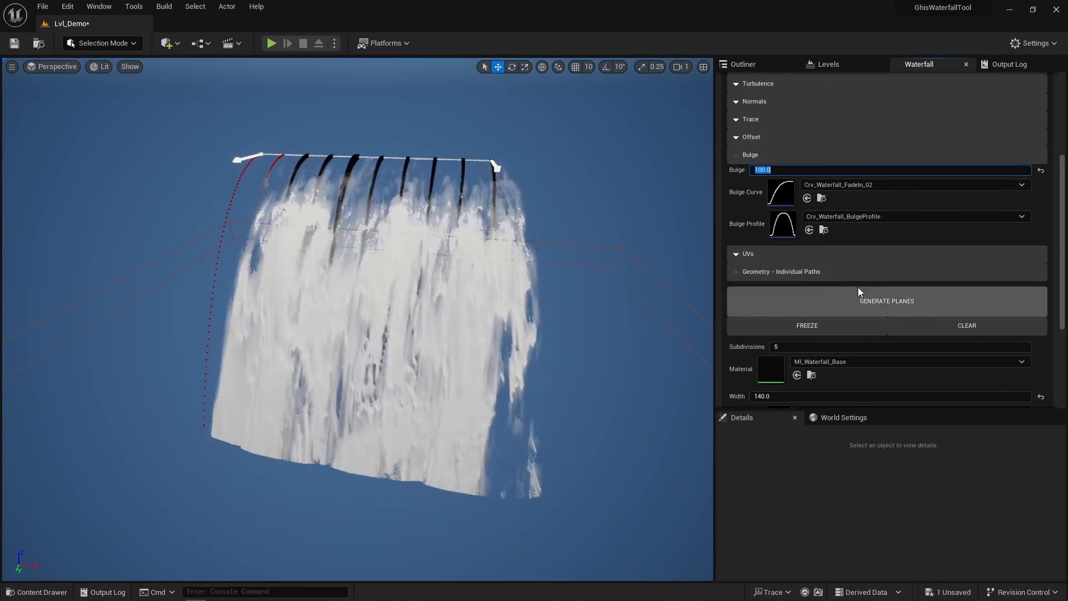
{"action": "left_click", "coordinate": [859, 289]}
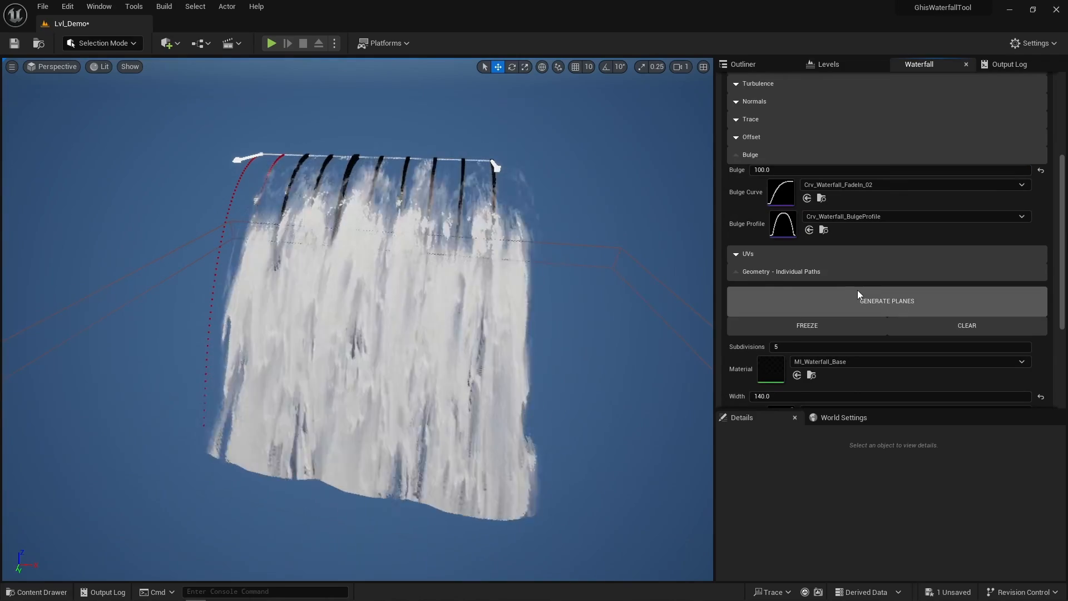
{"action": "left_click", "coordinate": [809, 323]}
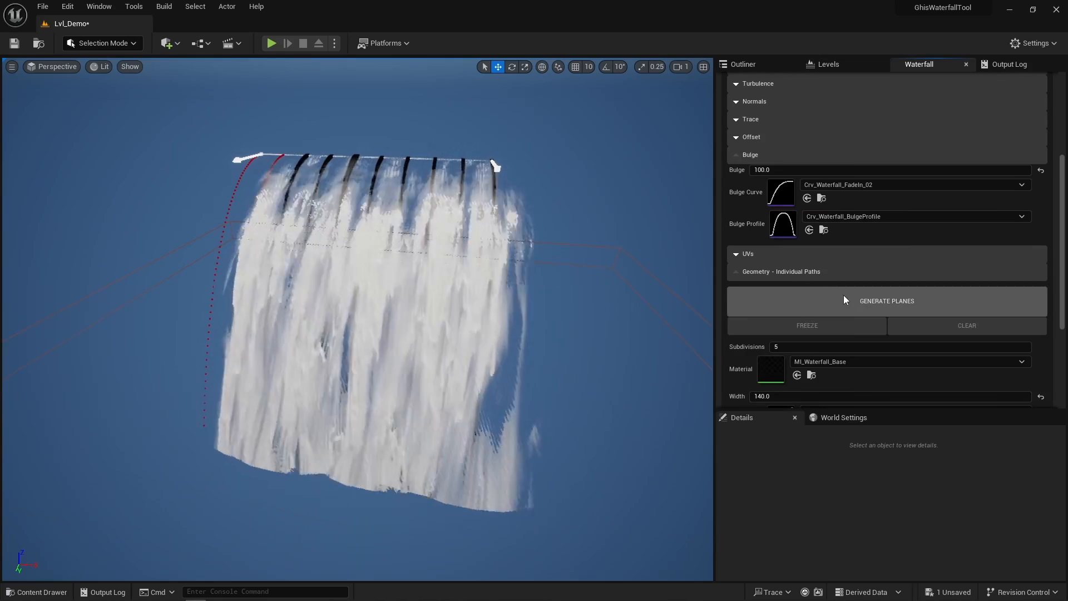
{"action": "left_click", "coordinate": [843, 294]}
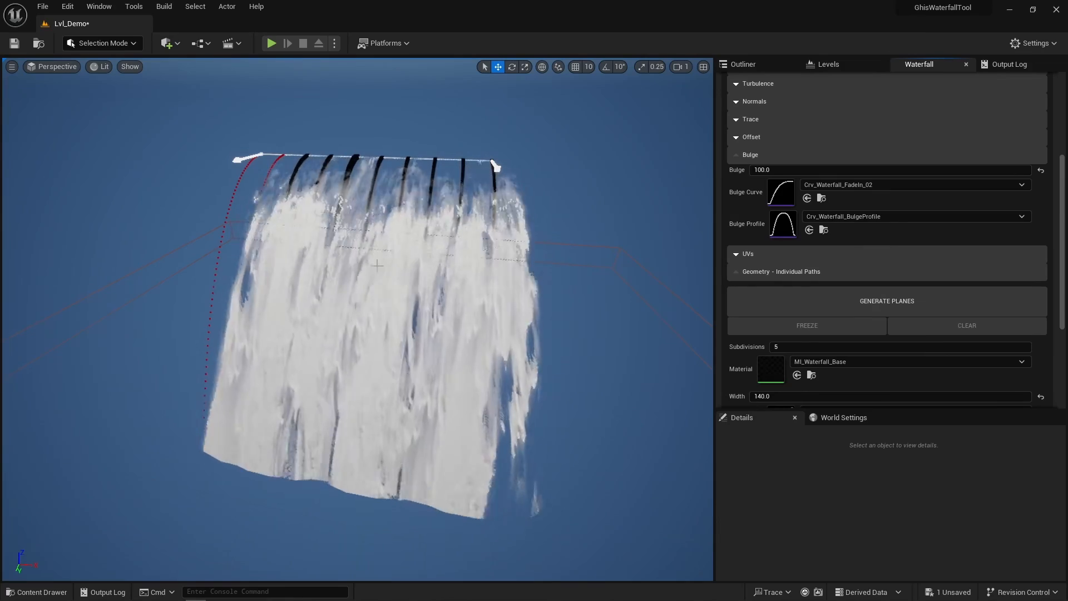
Step: Expand the Advanced geometry settings and delete the frozen BP_Waterfall_DynamicMesh20 actor from the level
{"action": "scroll", "coordinate": [883, 295], "scroll_direction": "down", "scroll_amount": 5}
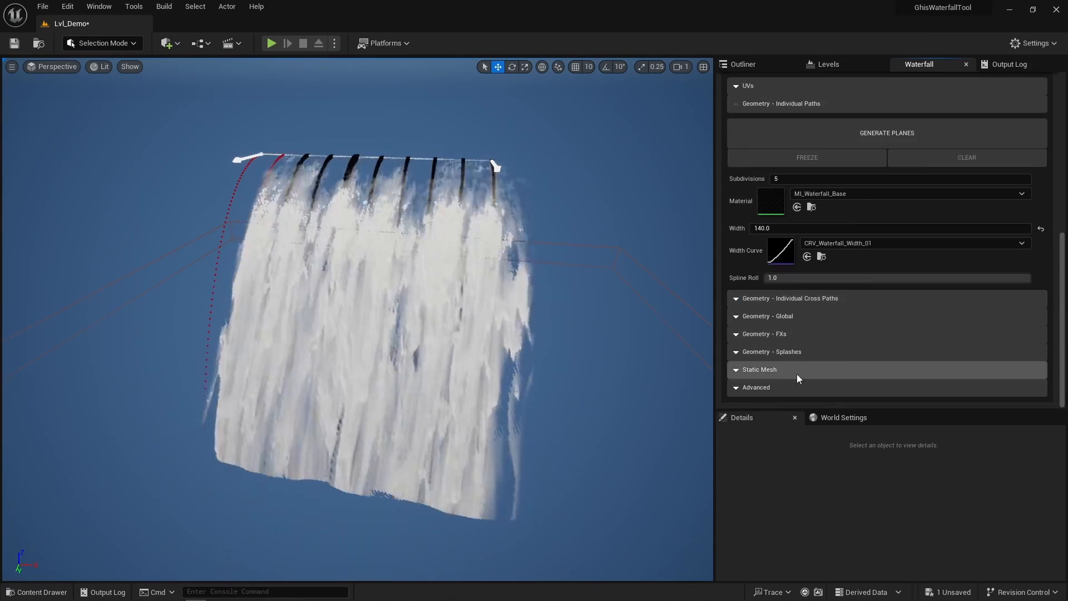
{"action": "scroll", "coordinate": [823, 367], "scroll_direction": "down", "scroll_amount": 2}
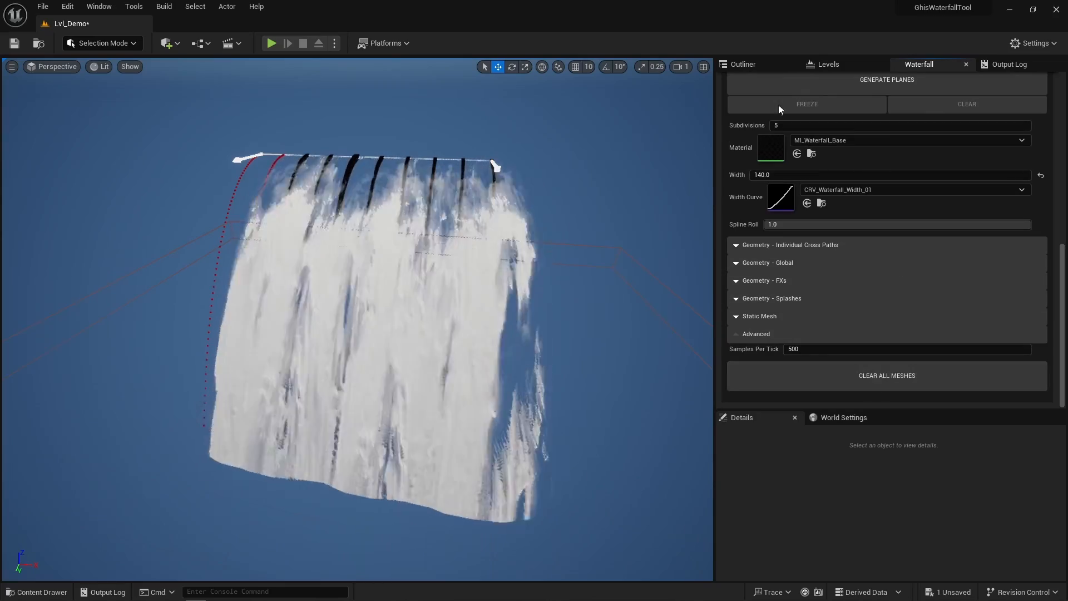
{"action": "left_click", "coordinate": [748, 65]}
{"action": "left_click", "coordinate": [832, 203]}
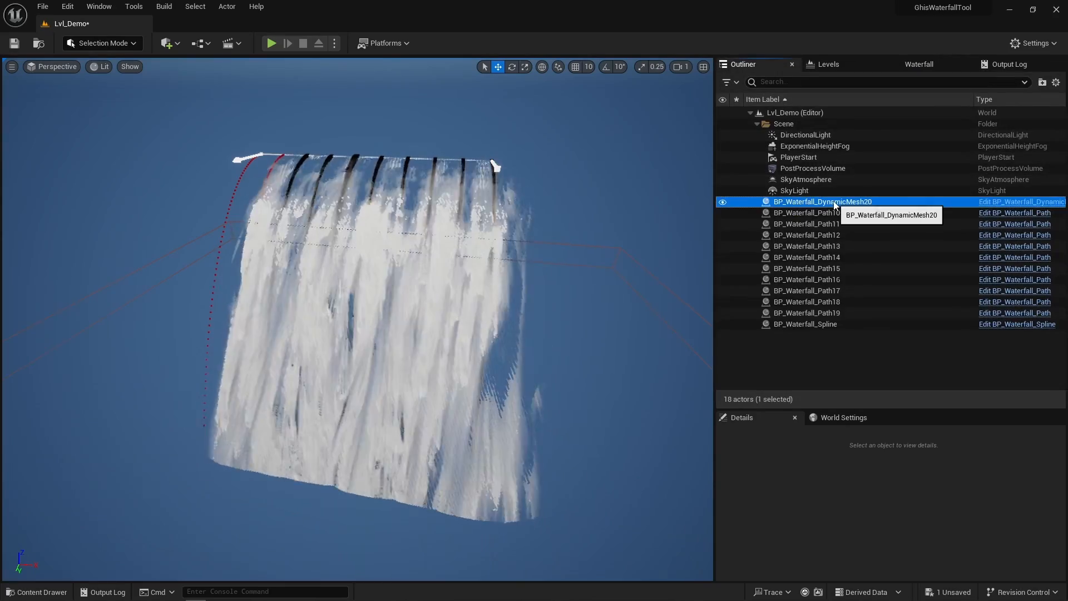
{"action": "key", "text": "Delete"}
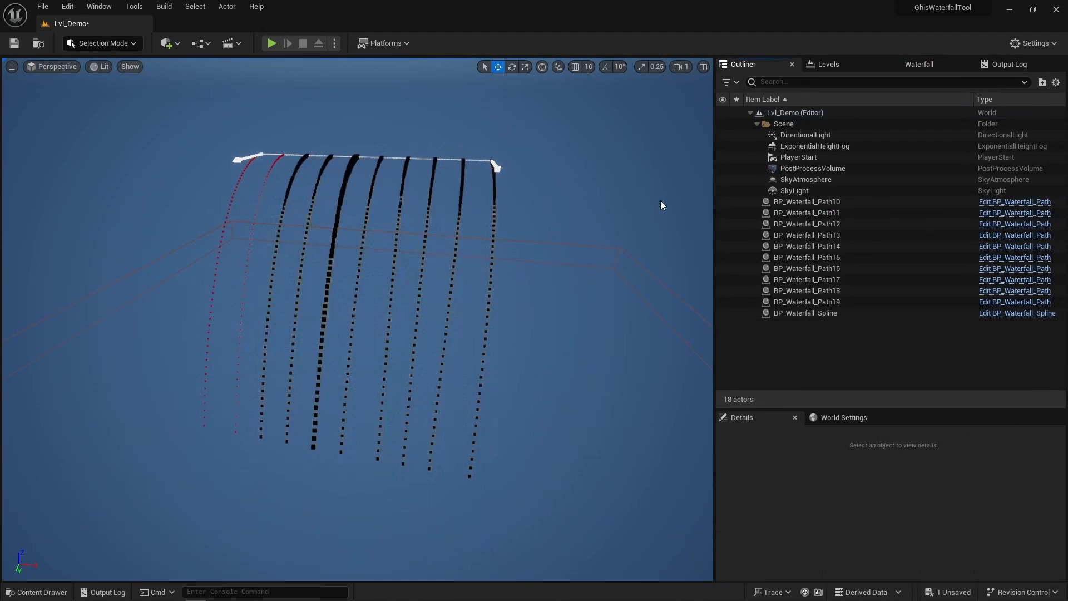
Step: Return to the Waterfall tool and generate 4 paths along the spline's first portion with a Max Range of 0.479584
{"action": "left_click", "coordinate": [912, 65]}
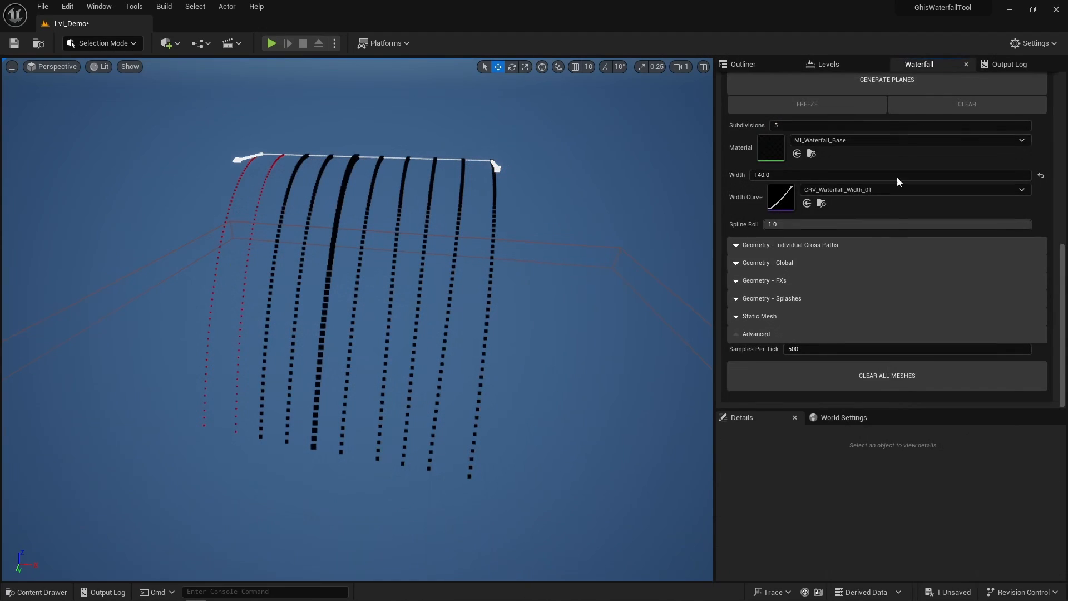
{"action": "scroll", "coordinate": [884, 237], "scroll_direction": "up", "scroll_amount": 3}
{"action": "left_click", "coordinate": [886, 150]}
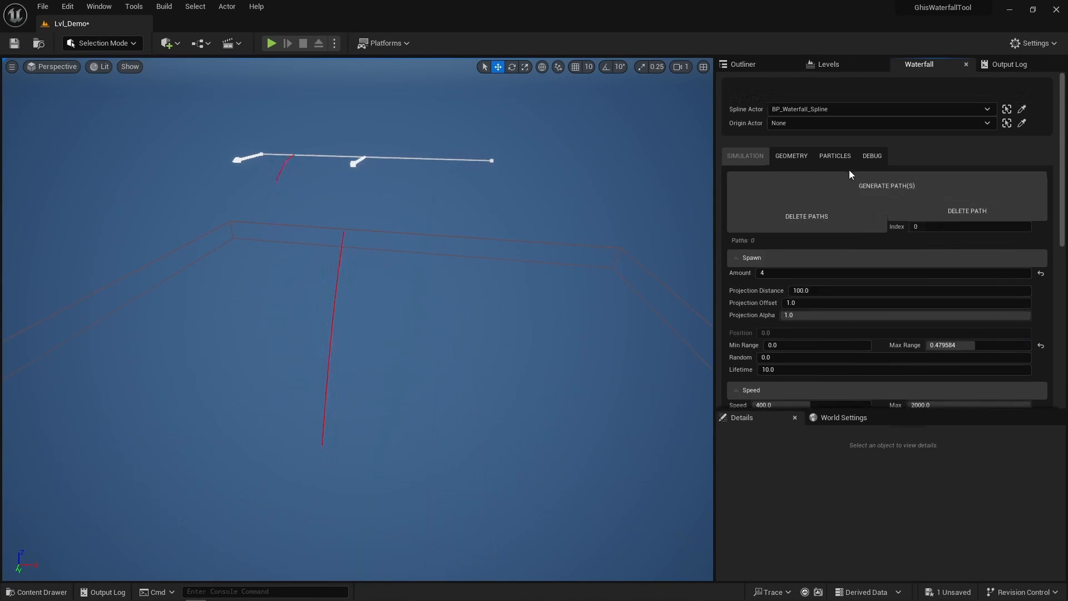
{"action": "left_click", "coordinate": [849, 169]}
Step: Generate individual planes for the four paths on the spline's first portion
{"action": "left_click", "coordinate": [792, 139]}
{"action": "scroll", "coordinate": [839, 297], "scroll_direction": "down", "scroll_amount": 2}
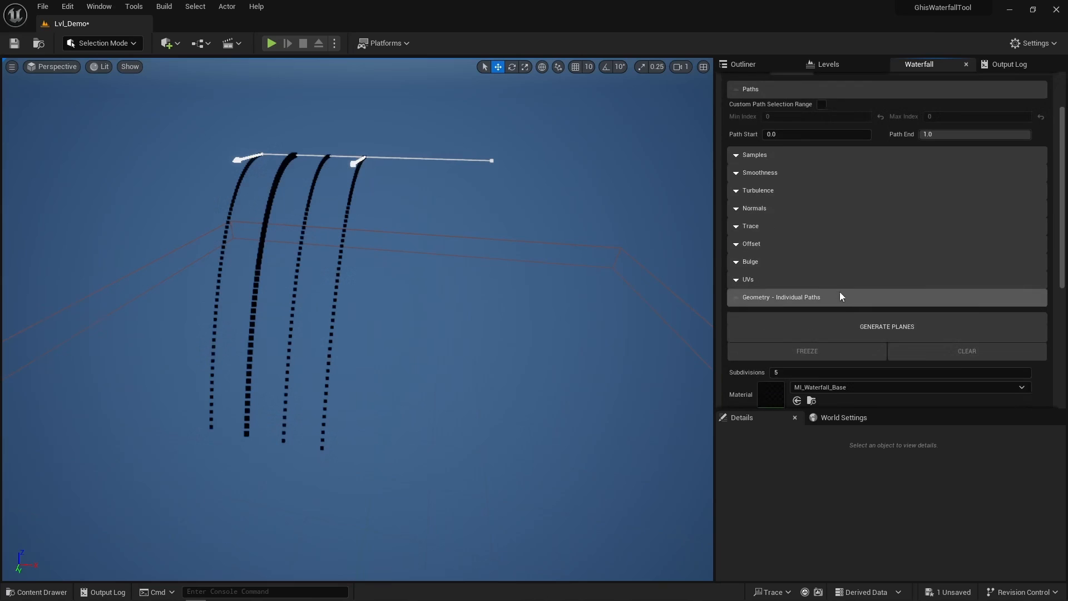
{"action": "left_click", "coordinate": [856, 323]}
{"action": "scroll", "coordinate": [804, 243], "scroll_direction": "up", "scroll_amount": 2}
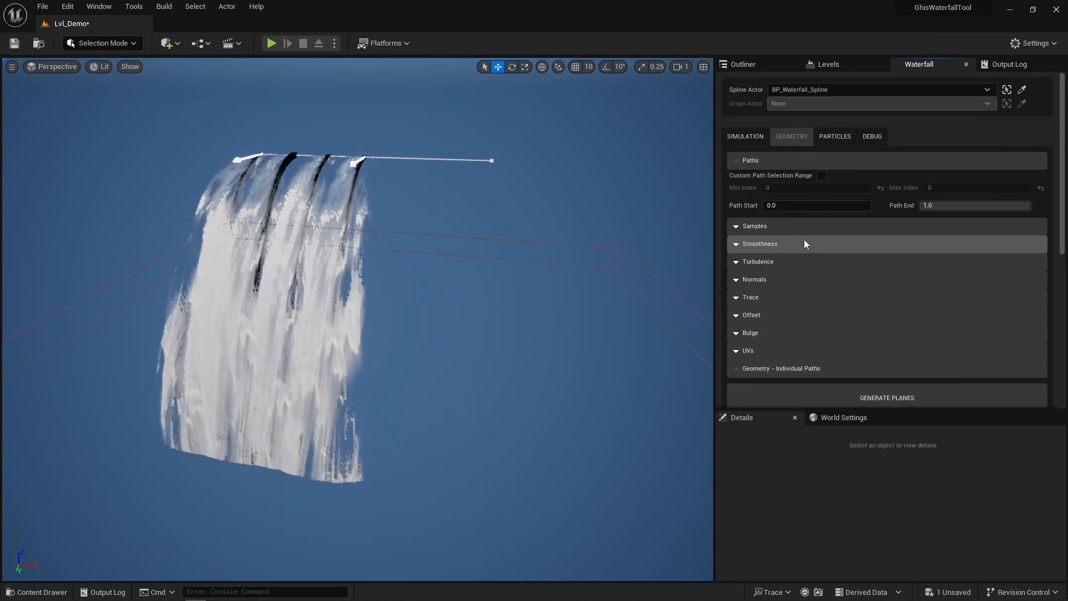
Step: Simulate 4 paths along the remaining portion of the spline and generate planes for them
{"action": "left_click", "coordinate": [746, 136]}
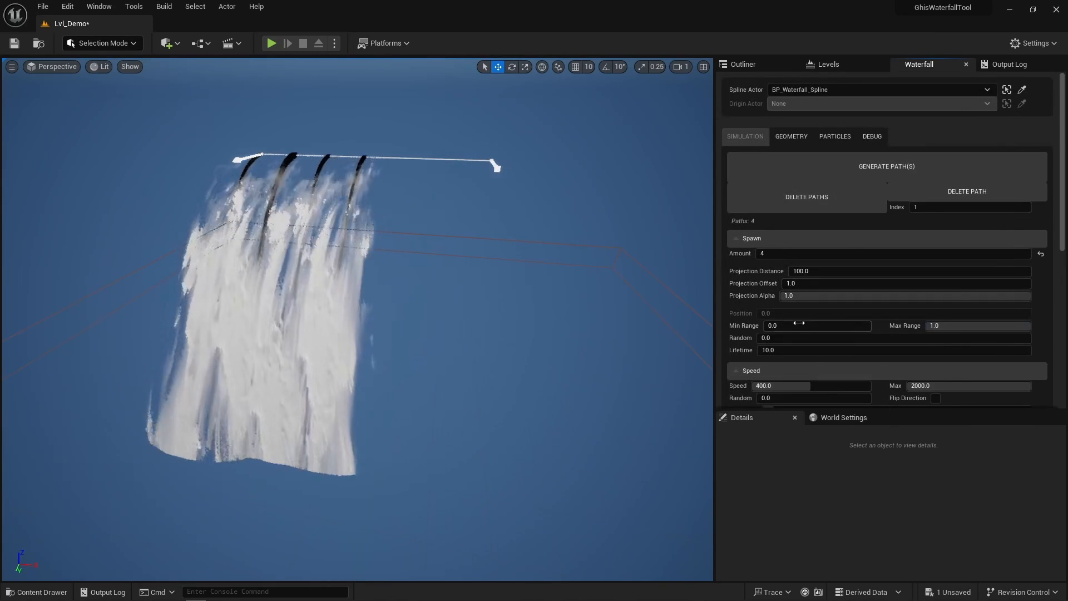
{"action": "left_click", "coordinate": [849, 168]}
{"action": "left_click", "coordinate": [791, 136]}
{"action": "scroll", "coordinate": [841, 272], "scroll_direction": "down", "scroll_amount": 1}
{"action": "scroll", "coordinate": [846, 278], "scroll_direction": "down", "scroll_amount": 4}
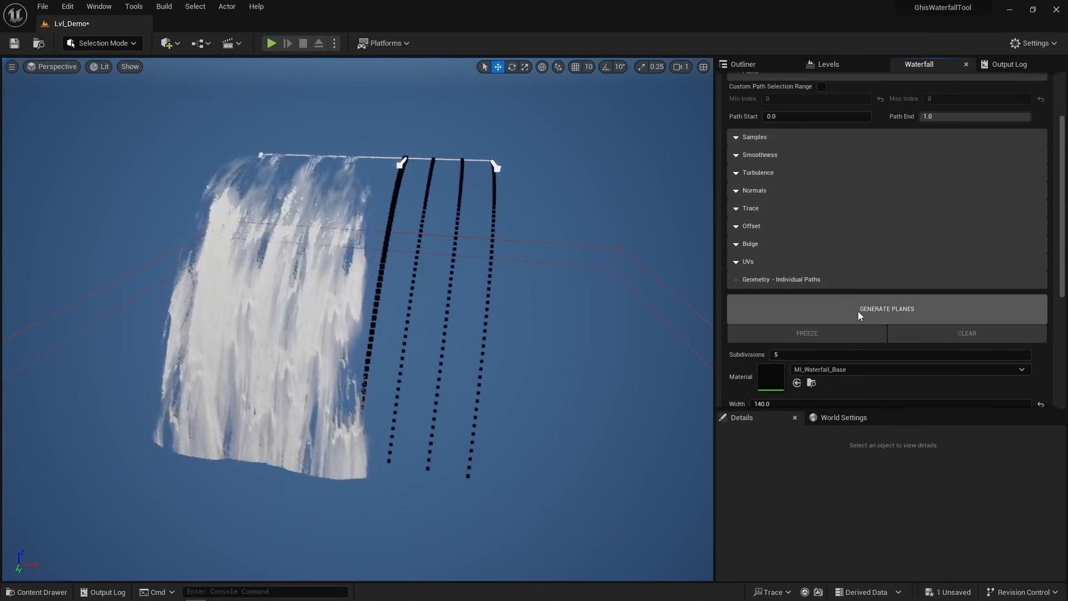
{"action": "left_click", "coordinate": [858, 311]}
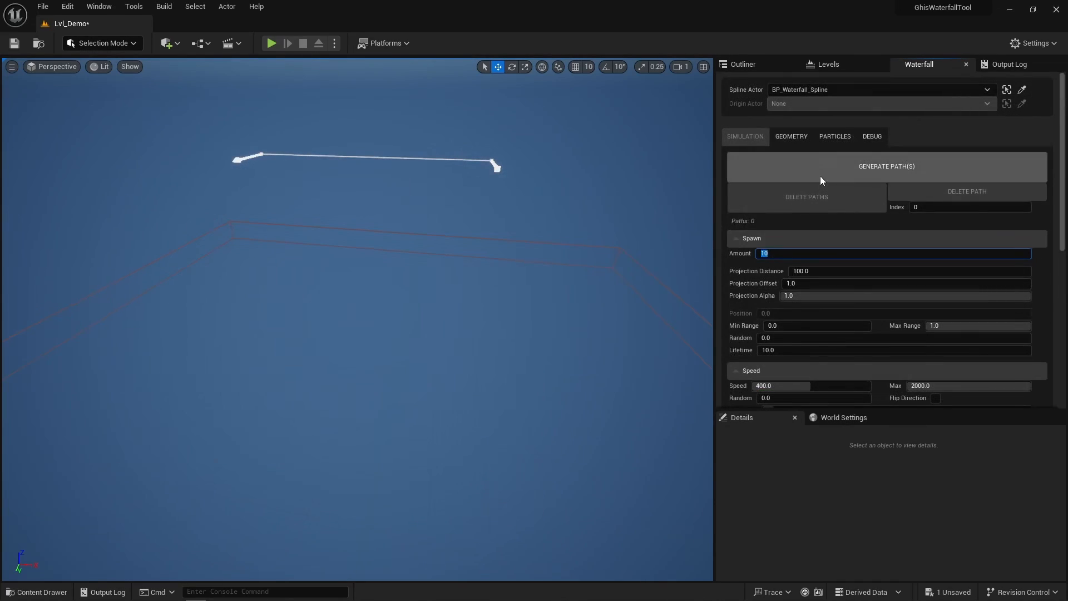
Step: Generate 10 paths along the full length of the spline, with a range from 0.0 to 1.0
{"action": "left_click", "coordinate": [820, 179]}
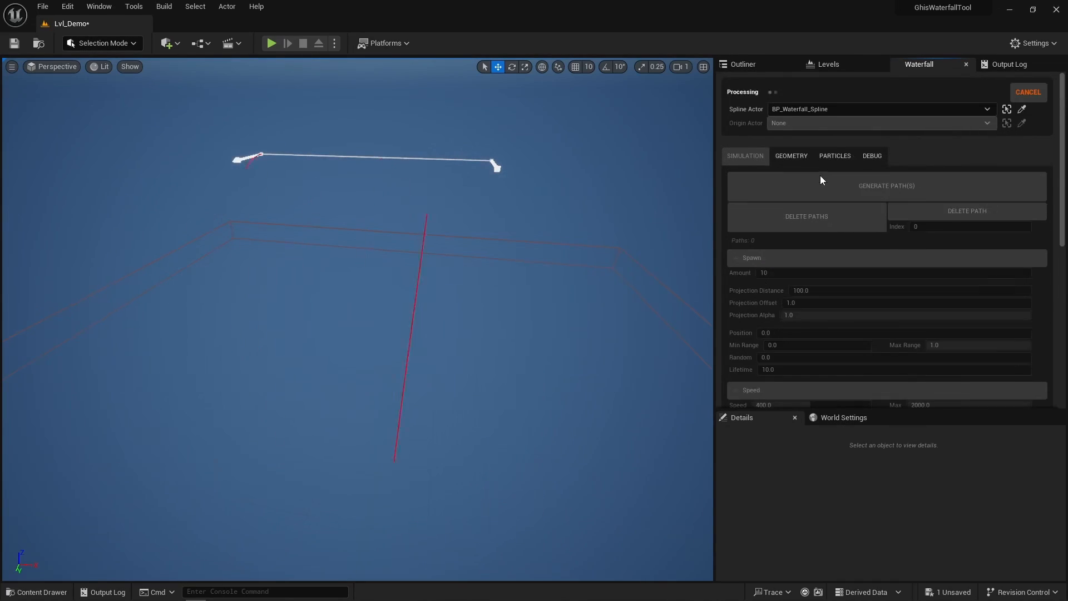
Step: Generate individual planes for the ten paths along the full spline
{"action": "left_click", "coordinate": [791, 136]}
{"action": "scroll", "coordinate": [812, 250], "scroll_direction": "down", "scroll_amount": 5}
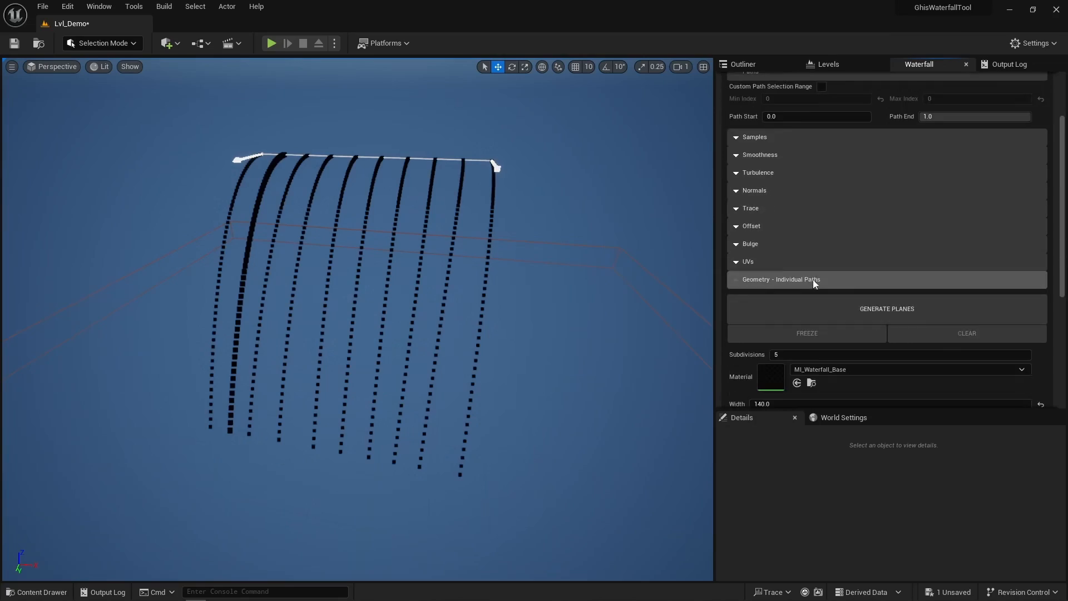
{"action": "left_click", "coordinate": [823, 309]}
{"action": "scroll", "coordinate": [813, 335], "scroll_direction": "up", "scroll_amount": 3}
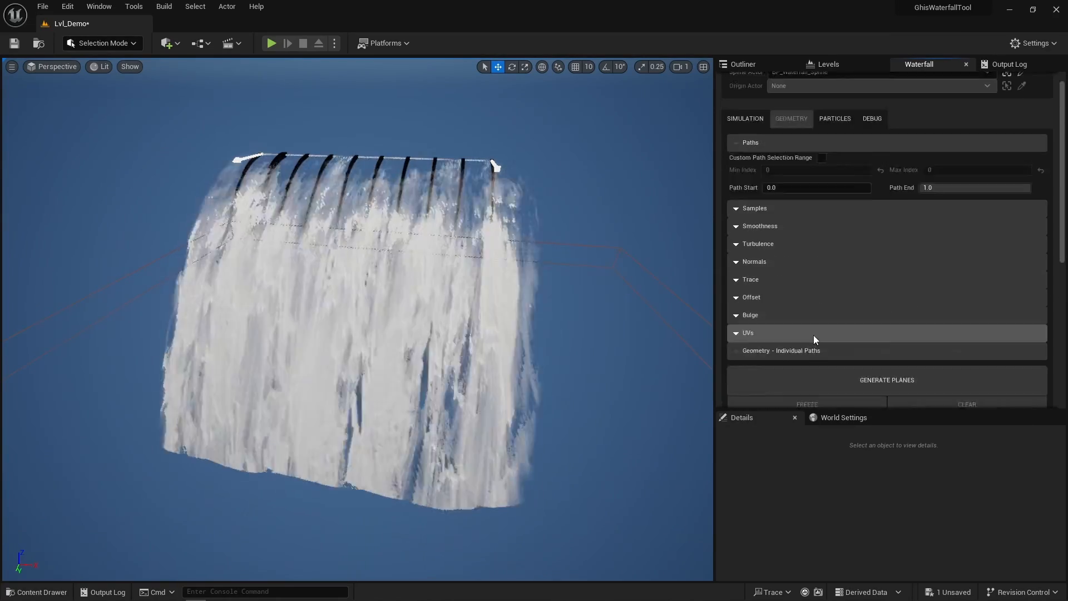
Step: Duplicate the waterfall spline, place the copy at about X 528, Y -813, Z 144, and rotate its end point around the vertical axis
{"action": "left_click", "coordinate": [479, 160]}
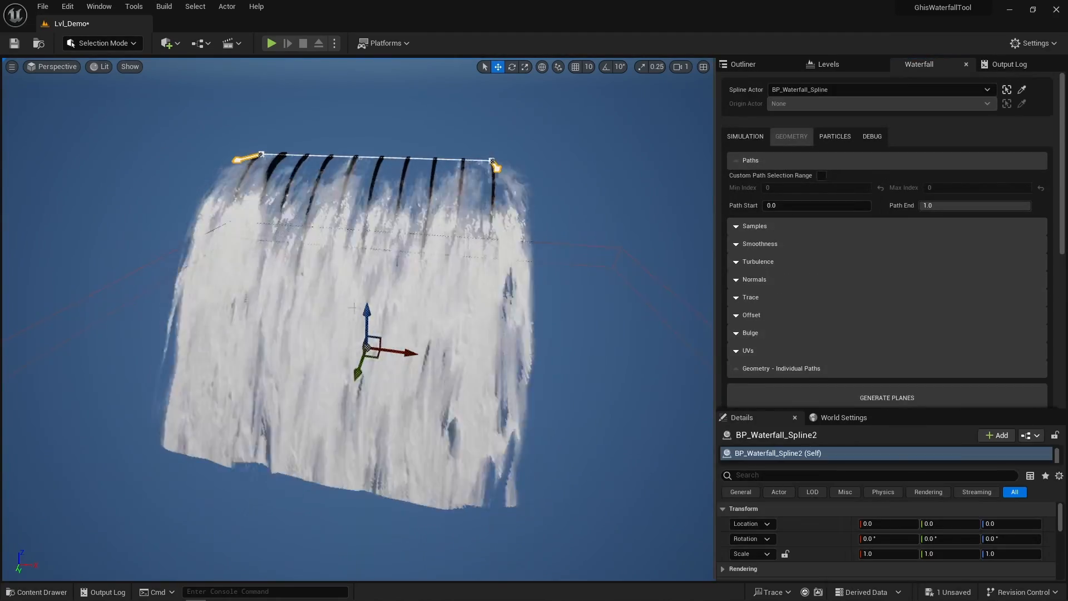
{"action": "left_click_drag", "start_coordinate": [368, 346], "coordinate": [537, 178], "text": "alt"}
{"action": "right_click_drag", "start_coordinate": [557, 261], "coordinate": [656, 267]}
{"action": "left_click", "coordinate": [637, 198]}
{"action": "key", "text": "e"}
{"action": "left_click_drag", "start_coordinate": [623, 222], "coordinate": [680, 191]}
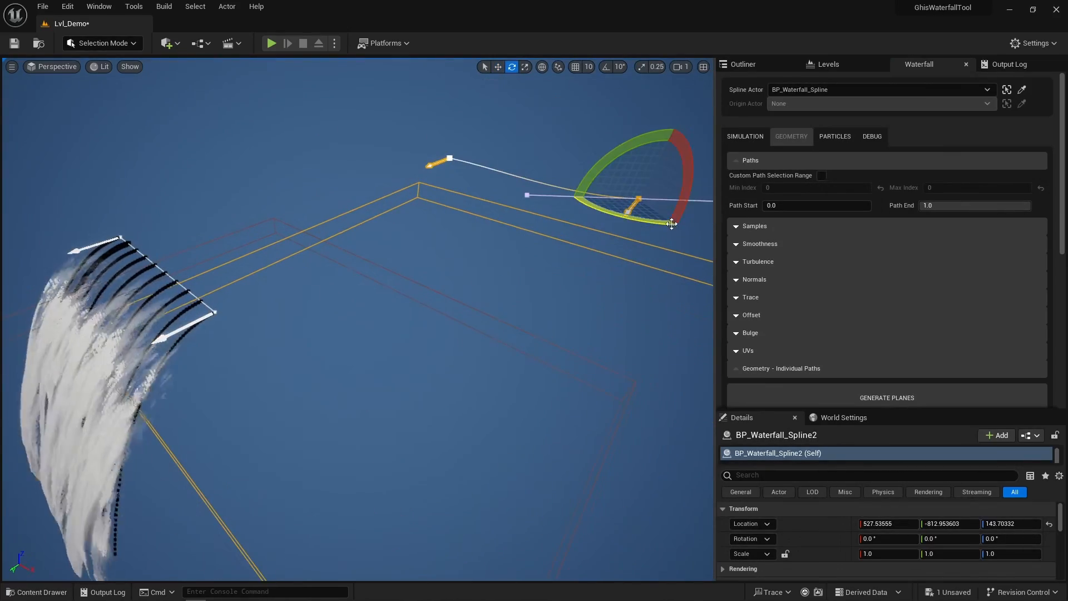
Step: Set the Spline Actor to BP_Waterfall_Spline2 and generate 10 paths along it
{"action": "left_click", "coordinate": [809, 91]}
{"action": "left_click", "coordinate": [839, 246]}
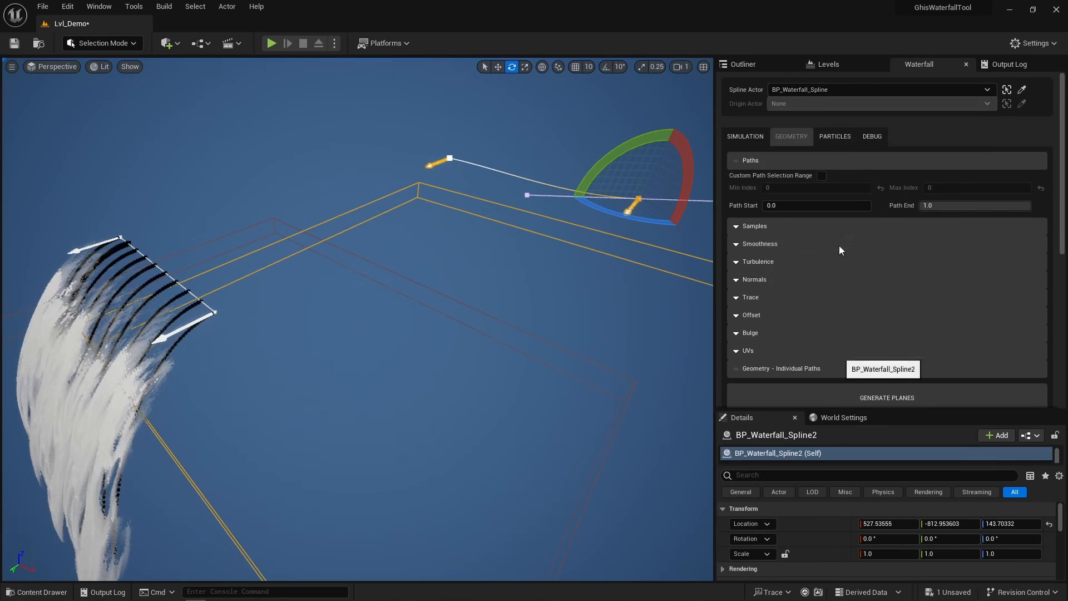
{"action": "left_click", "coordinate": [742, 160]}
{"action": "left_click", "coordinate": [812, 198]}
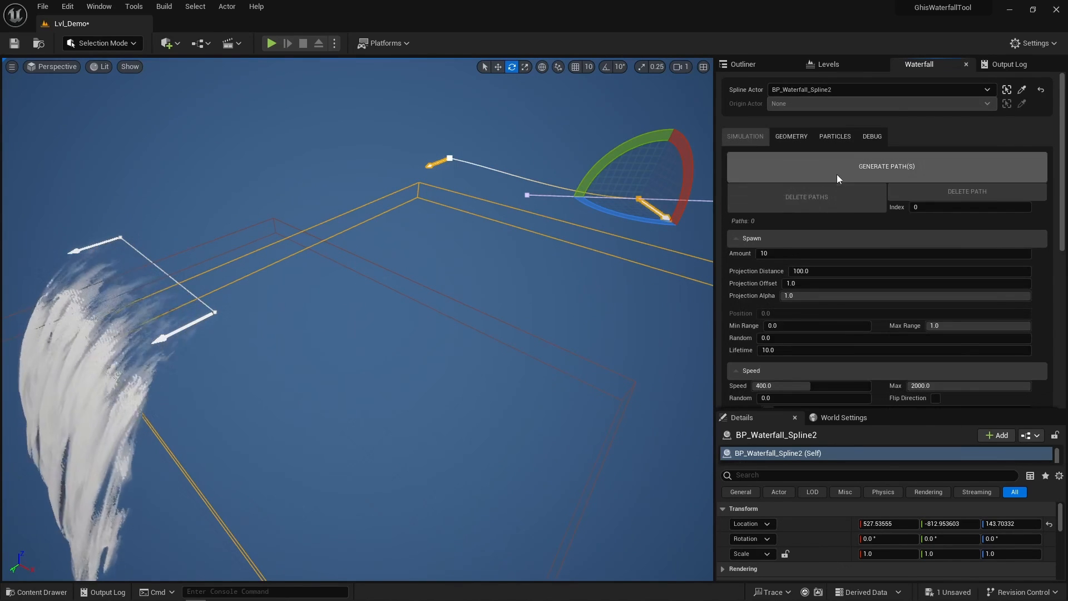
{"action": "left_click", "coordinate": [837, 173]}
Step: Generate individual planes for the duplicated spline's paths
{"action": "left_click", "coordinate": [799, 137]}
{"action": "scroll", "coordinate": [844, 320], "scroll_direction": "down", "scroll_amount": 3}
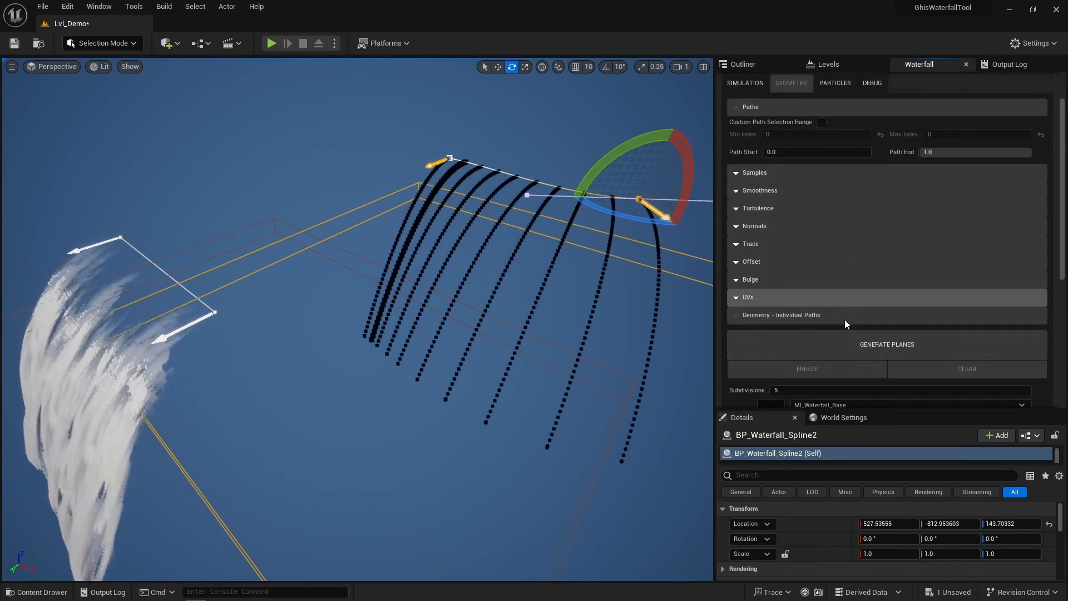
{"action": "left_click", "coordinate": [845, 316]}
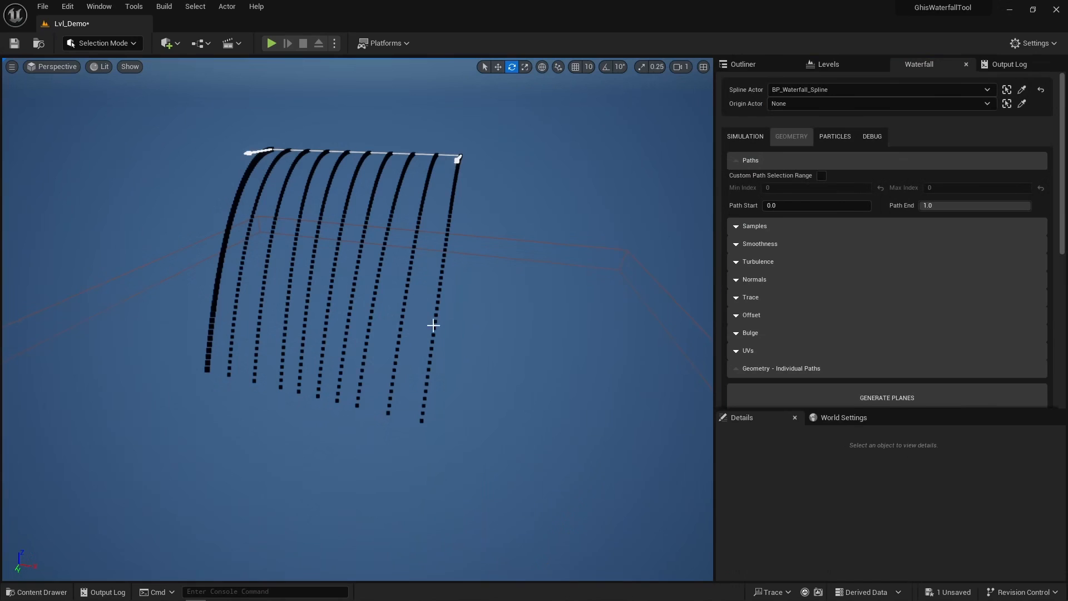
Step: Select the waterfall spline and examine the Origin Actor's available actors and description
{"action": "left_click", "coordinate": [487, 236]}
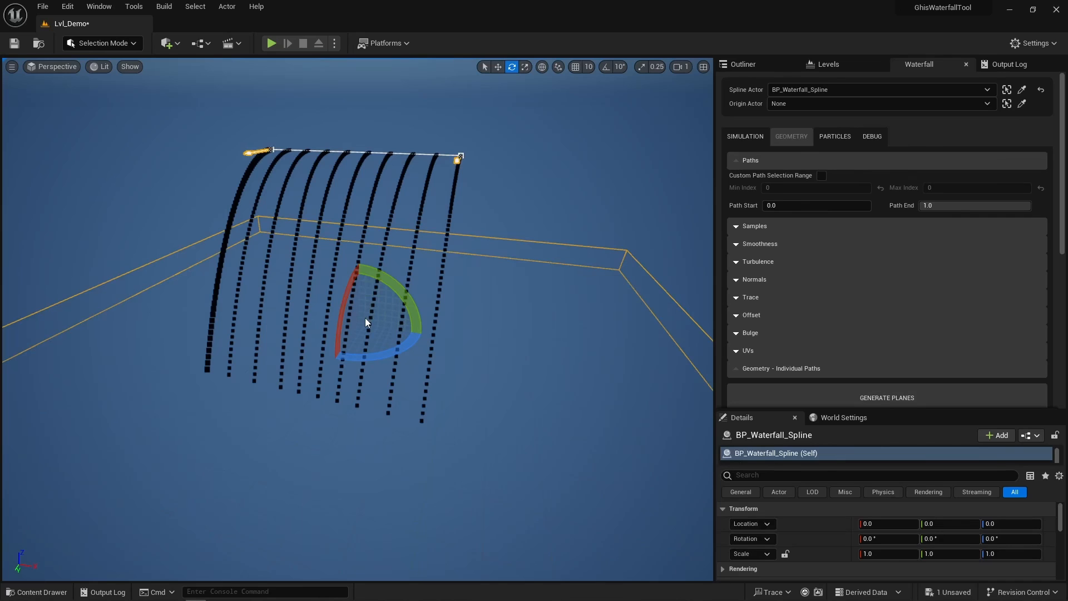
{"action": "left_click", "coordinate": [779, 105]}
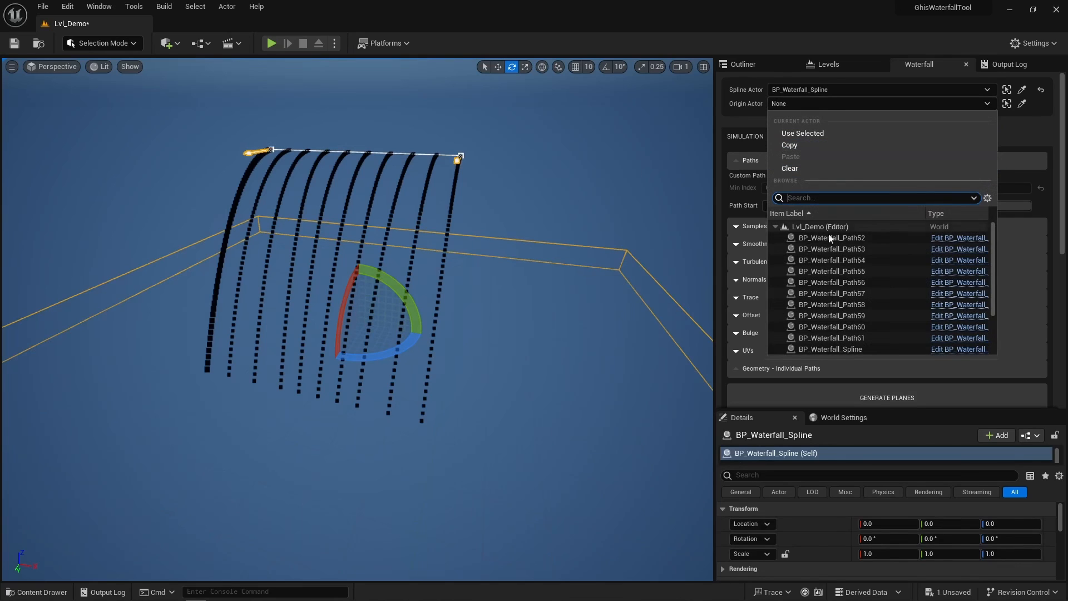
{"action": "scroll", "coordinate": [831, 312], "scroll_direction": "down", "scroll_amount": 3}
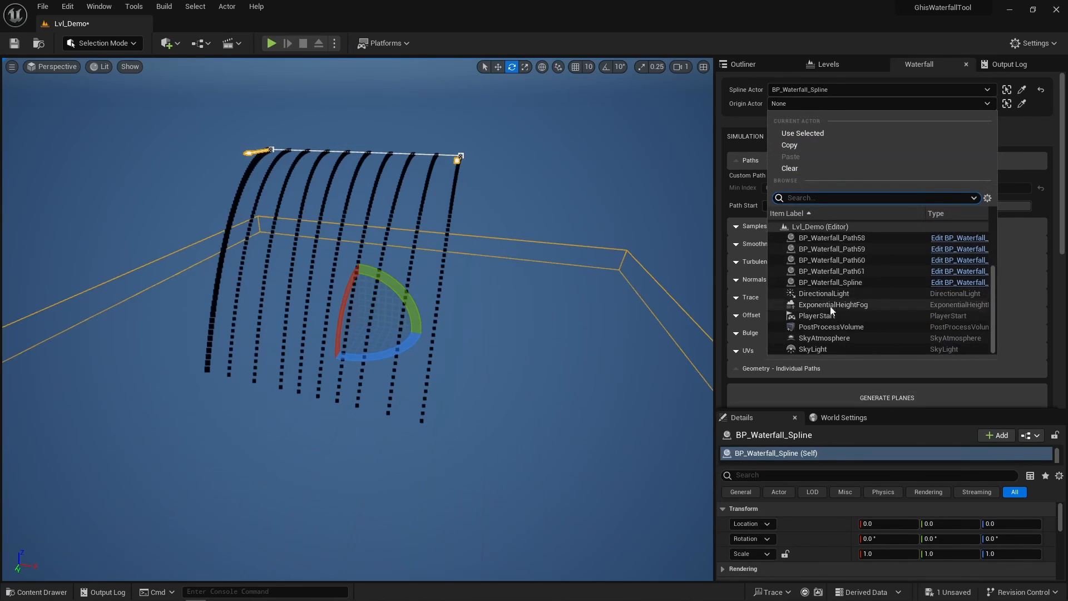
{"action": "left_click", "coordinate": [752, 102]}
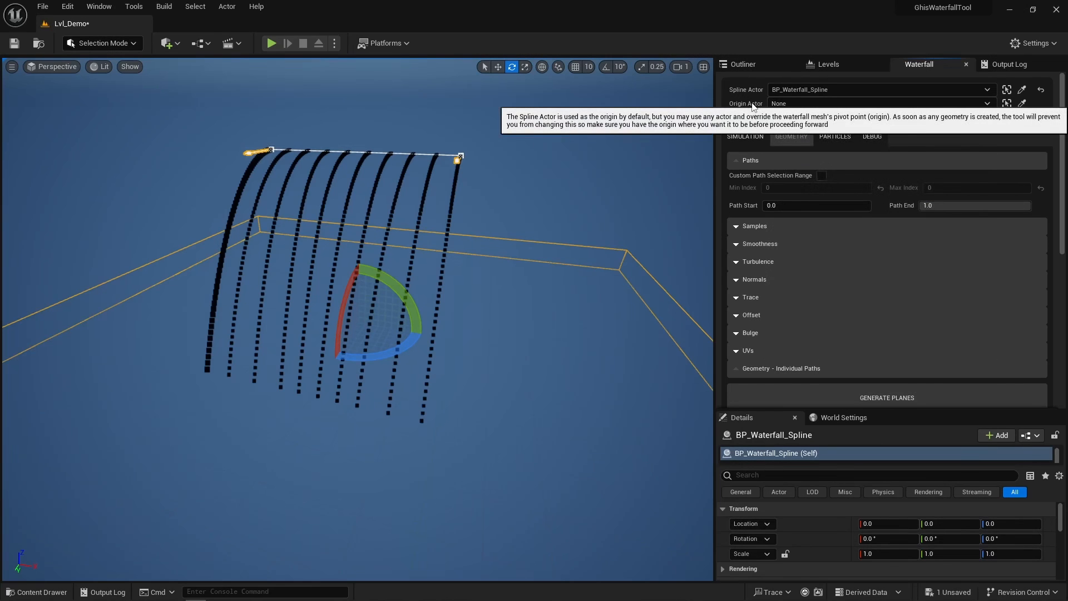
Step: Generate individual planes for the BP_Waterfall_Spline paths, keeping the Origin Actor as None
{"action": "scroll", "coordinate": [799, 204], "scroll_direction": "down", "scroll_amount": 4}
{"action": "left_click", "coordinate": [851, 322]}
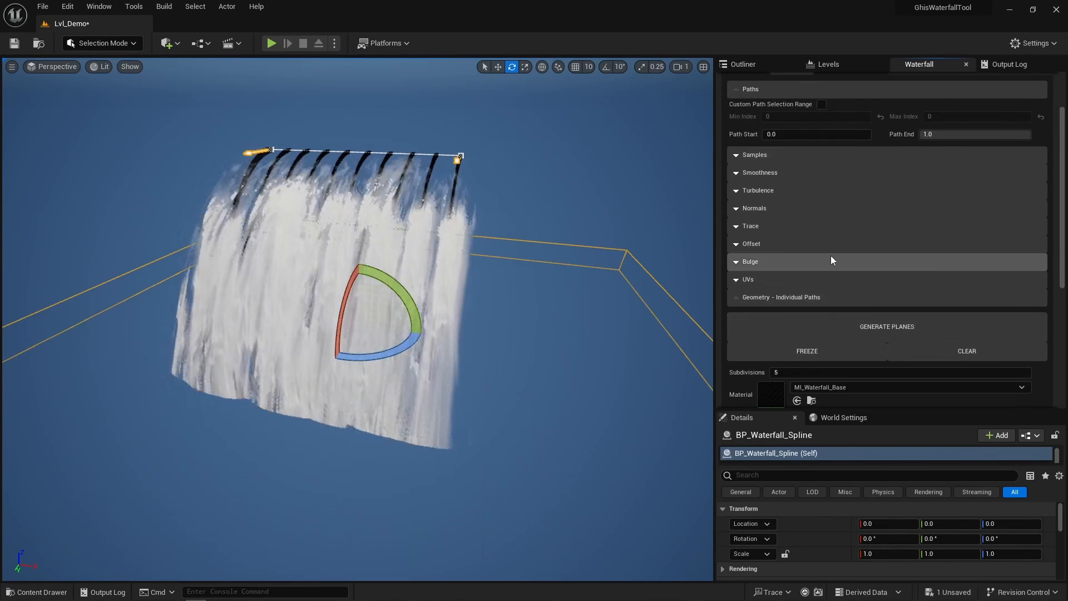
{"action": "scroll", "coordinate": [812, 166], "scroll_direction": "up", "scroll_amount": 4}
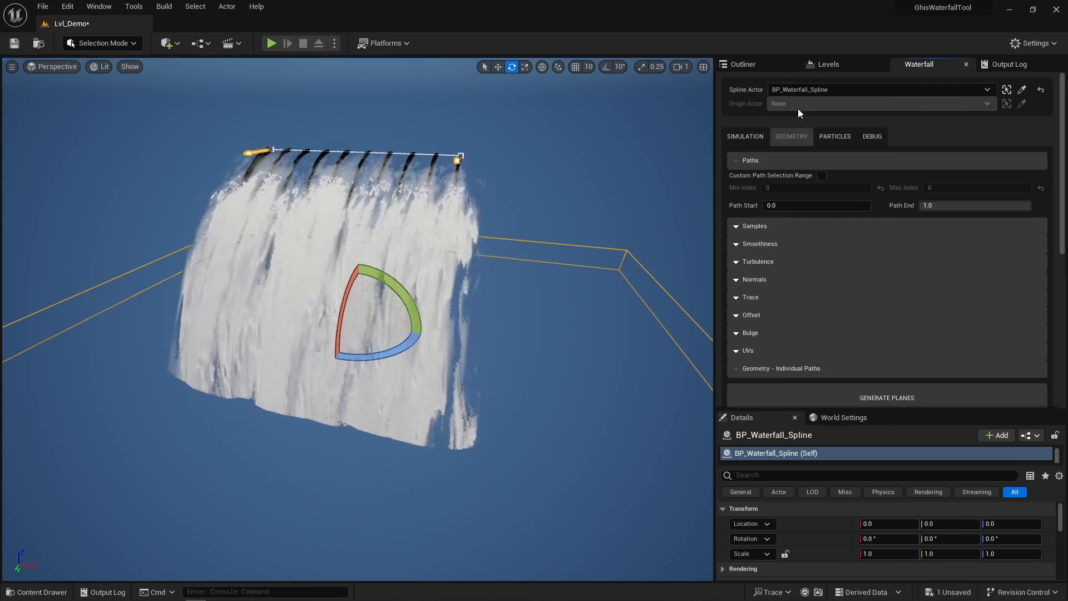
{"action": "left_click_drag", "start_coordinate": [625, 194], "coordinate": [490, 194], "text": "alt"}
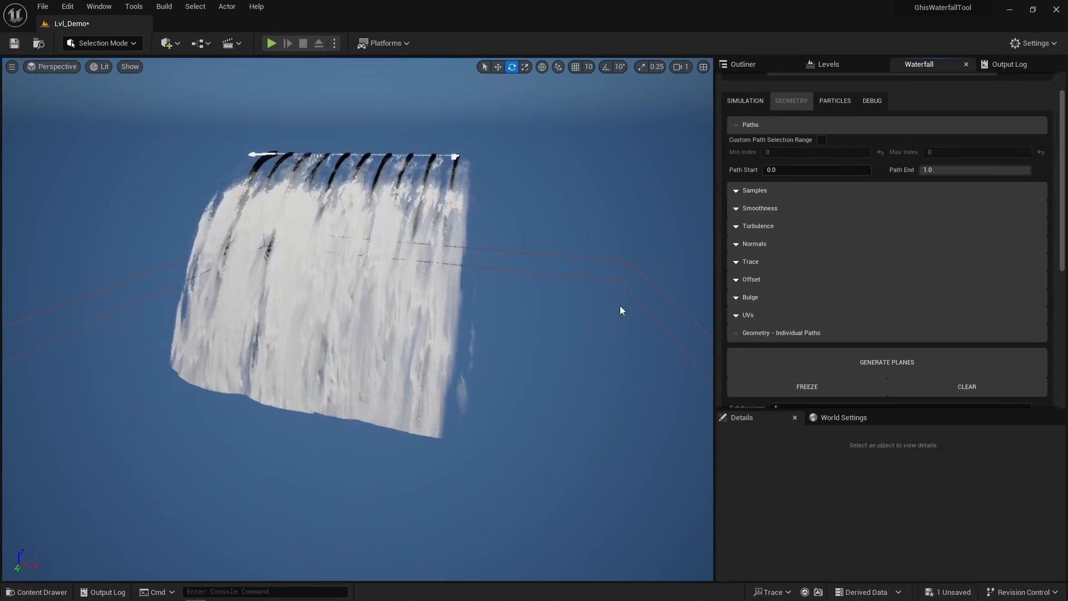
Step: Regenerate the planes with a Path Start of 0.481857, and reset Path Start to its default
{"action": "left_click_drag", "start_coordinate": [779, 169], "coordinate": [815, 169]}
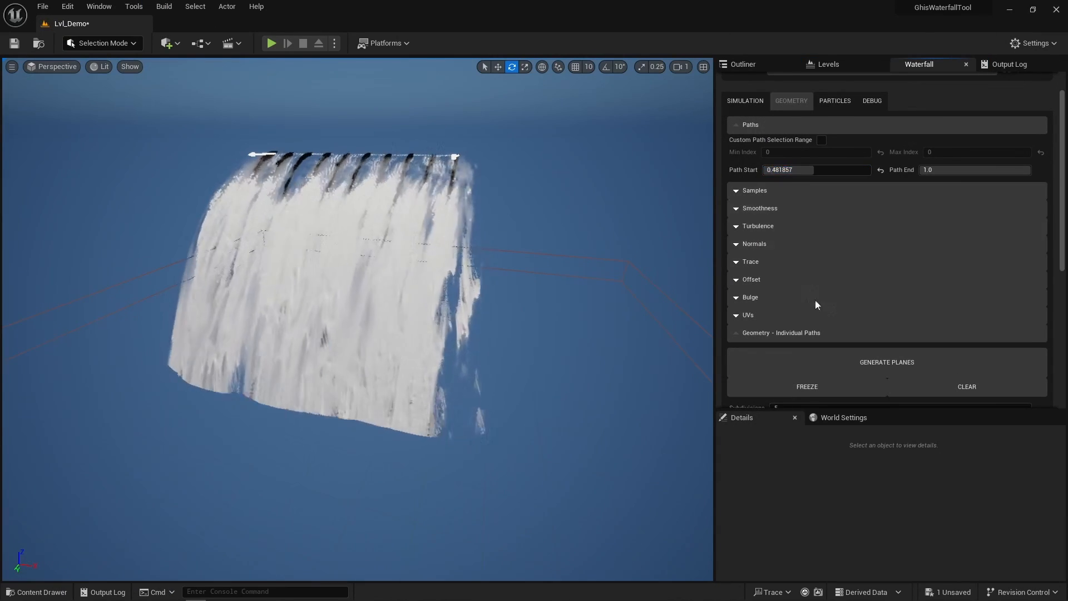
{"action": "left_click", "coordinate": [829, 349]}
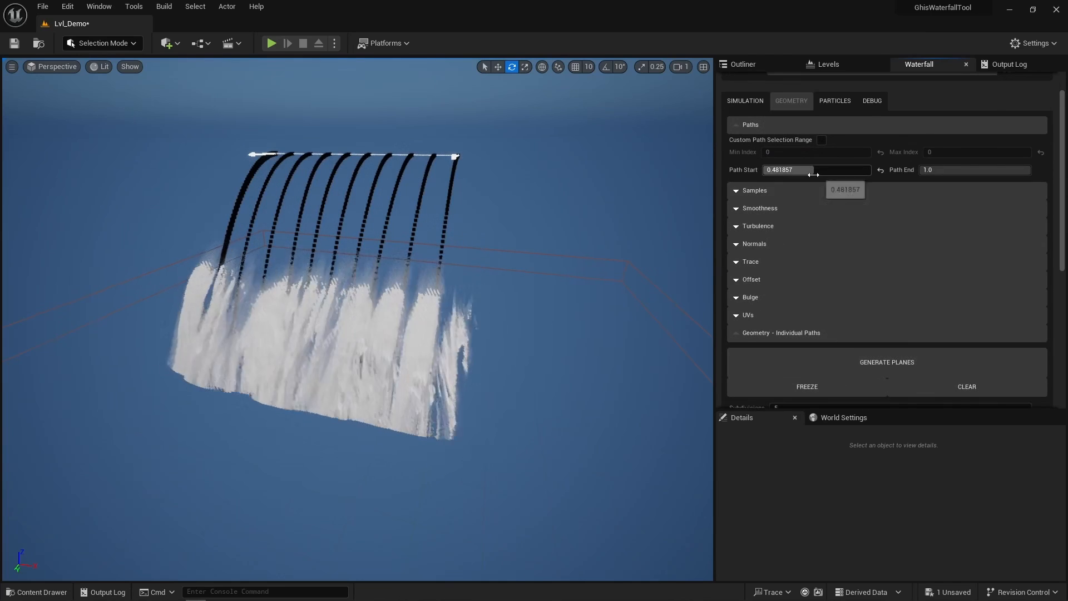
{"action": "left_click", "coordinate": [880, 169]}
Step: Regenerate the planes for the middle section of the paths, with Path Start 0.355052 and Path End 0.627732
{"action": "left_click_drag", "start_coordinate": [941, 171], "coordinate": [988, 170]}
{"action": "scroll", "coordinate": [922, 354], "scroll_direction": "up", "scroll_amount": 1}
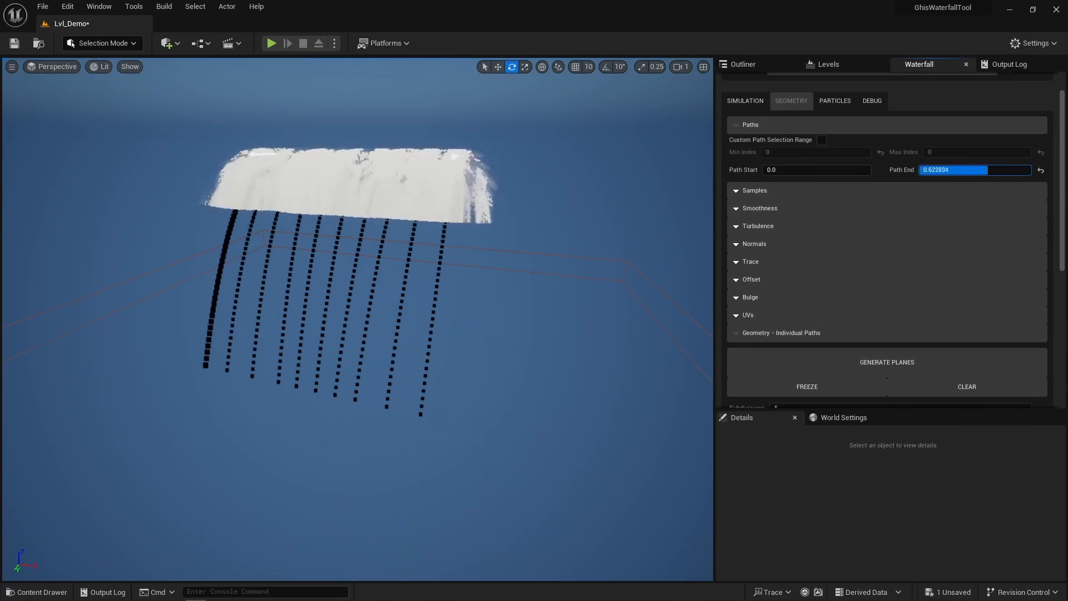
{"action": "left_click_drag", "start_coordinate": [859, 172], "coordinate": [867, 171]}
{"action": "left_click", "coordinate": [863, 351]}
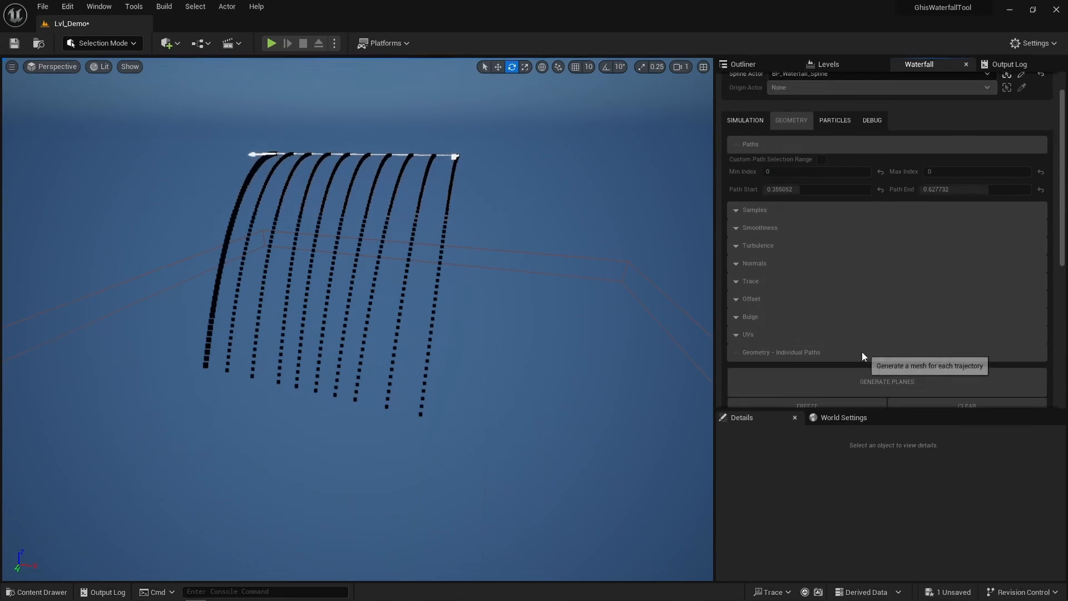
Step: Restore Path Start to 0.0 and Path End to 1.0, and regenerate planes along the full paths
{"action": "left_click_drag", "start_coordinate": [818, 170], "coordinate": [763, 170]}
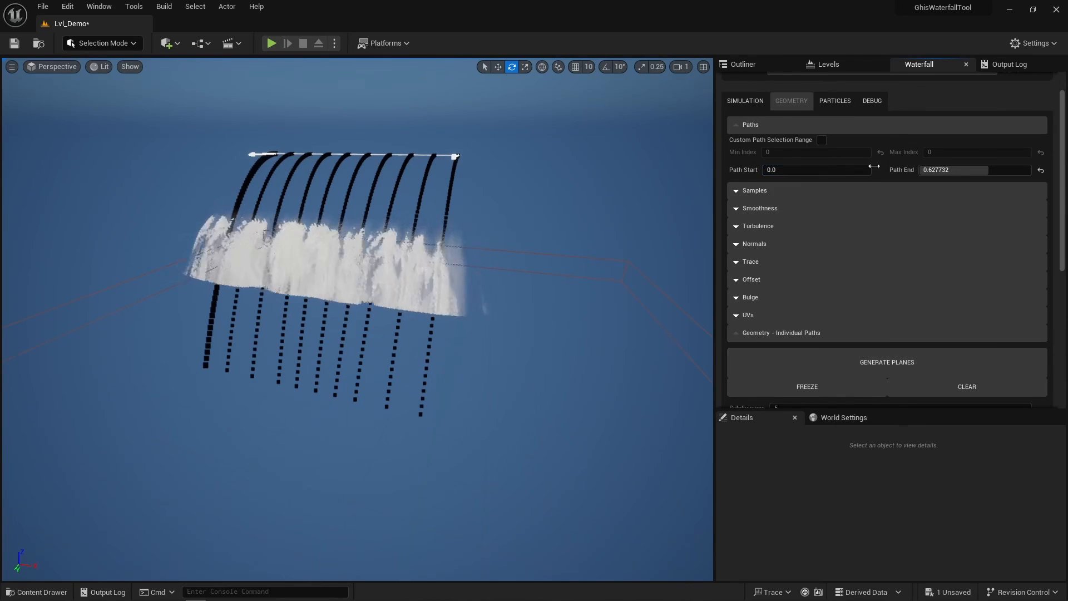
{"action": "left_click_drag", "start_coordinate": [950, 170], "coordinate": [1030, 170]}
{"action": "left_click", "coordinate": [885, 351]}
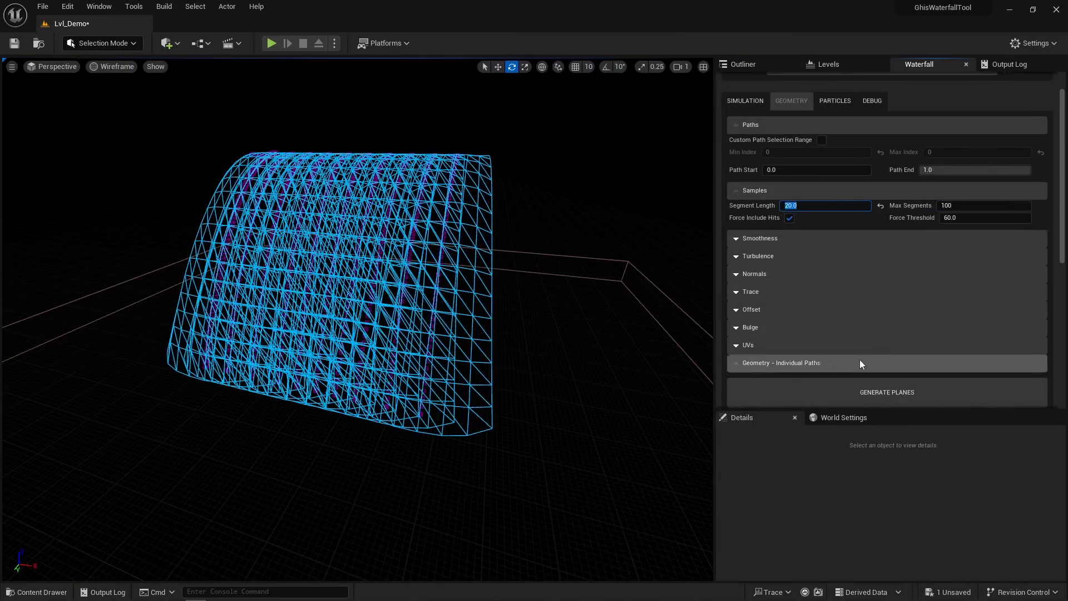
Step: Regenerate the planes with a Segment Length of 20 and again with 40 to compare the wireframe density
{"action": "left_click", "coordinate": [859, 383]}
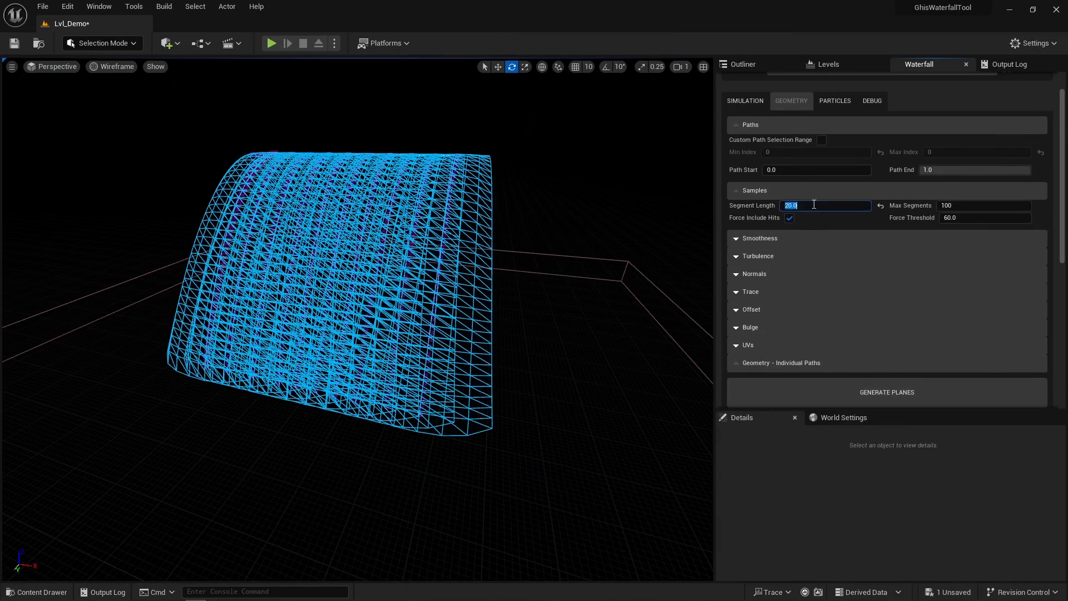
{"action": "left_click", "coordinate": [881, 385]}
{"action": "left_click", "coordinate": [821, 205]}
{"action": "type", "text": "40"}
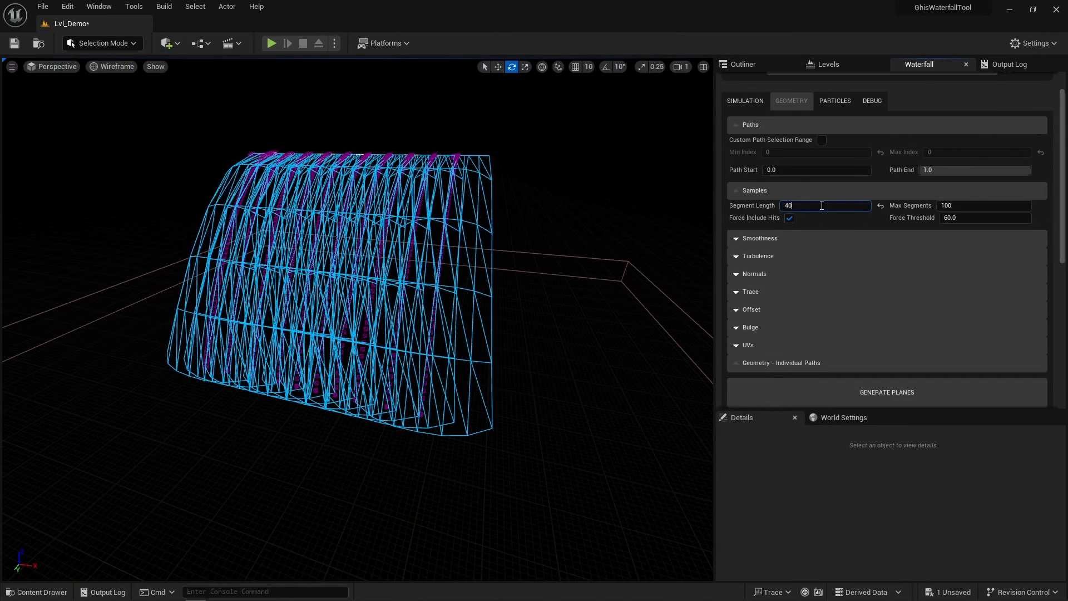
{"action": "key", "text": "Return"}
{"action": "left_click", "coordinate": [872, 386]}
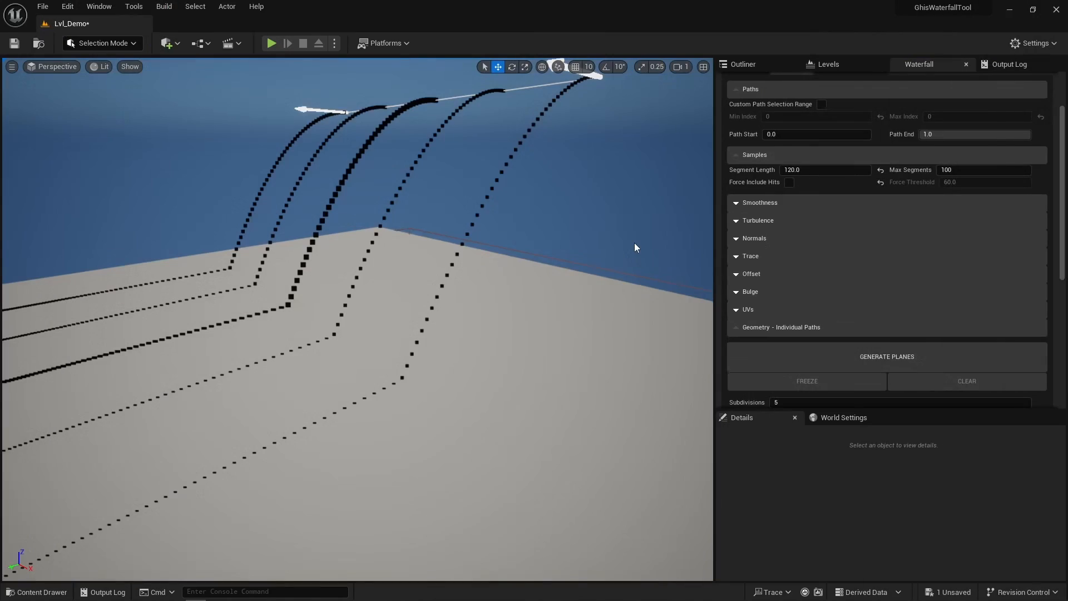
Step: Generate planes for the paths hitting the ground with Force Include Hits off, and show the viewport in Wireframe
{"action": "left_click", "coordinate": [839, 352]}
{"action": "left_click", "coordinate": [100, 67]}
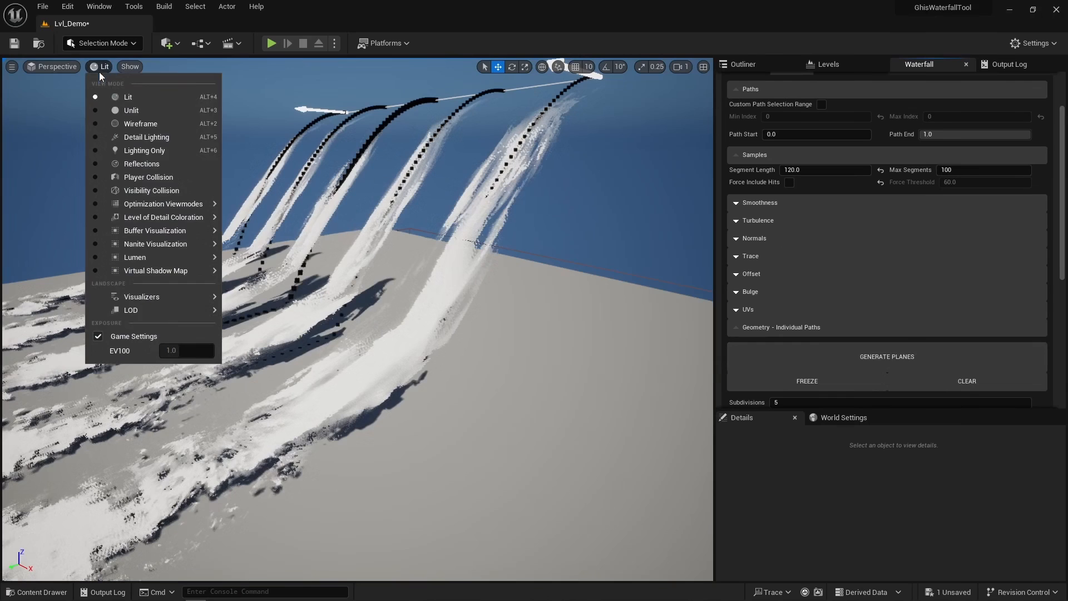
{"action": "left_click", "coordinate": [137, 125]}
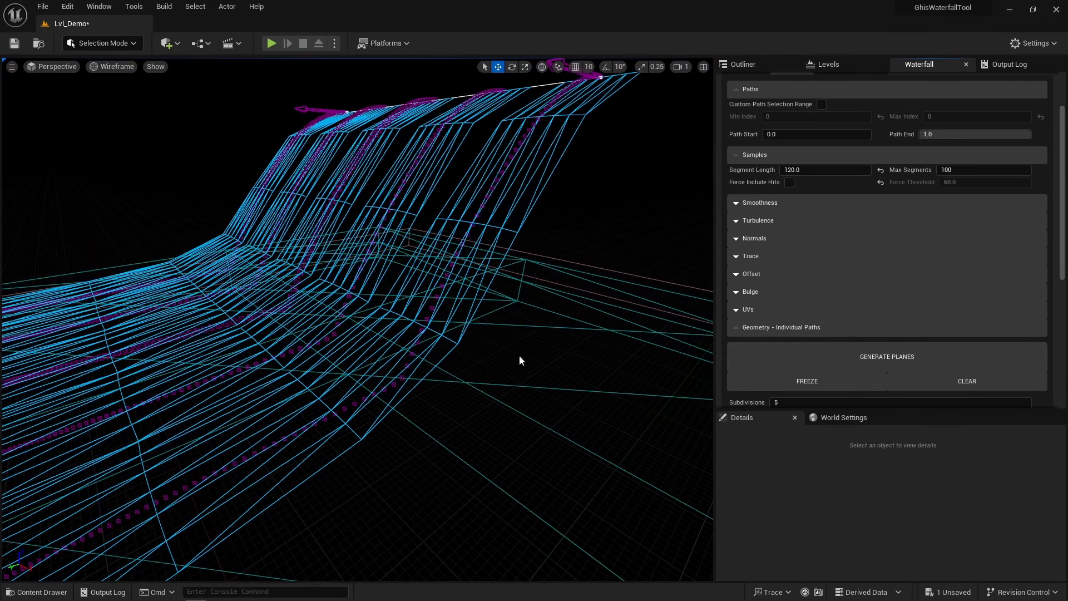
Step: Enable Force Include Hits, regenerate the planes, and inspect the mesh where the paths meet the ground
{"action": "left_click", "coordinate": [788, 183]}
{"action": "left_click", "coordinate": [830, 359]}
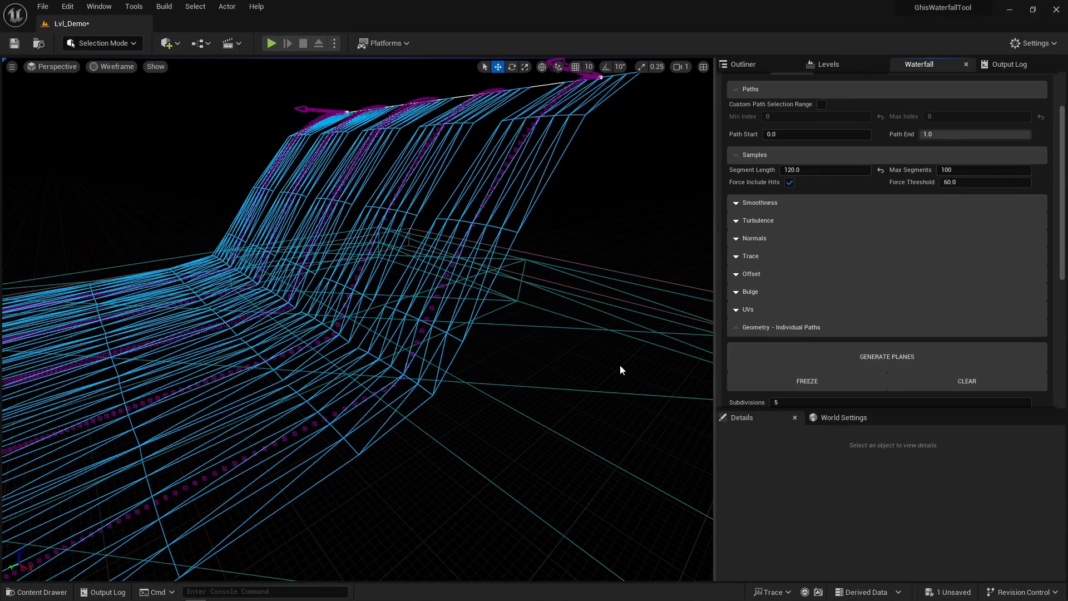
{"action": "right_click_drag", "start_coordinate": [619, 365], "coordinate": [566, 385]}
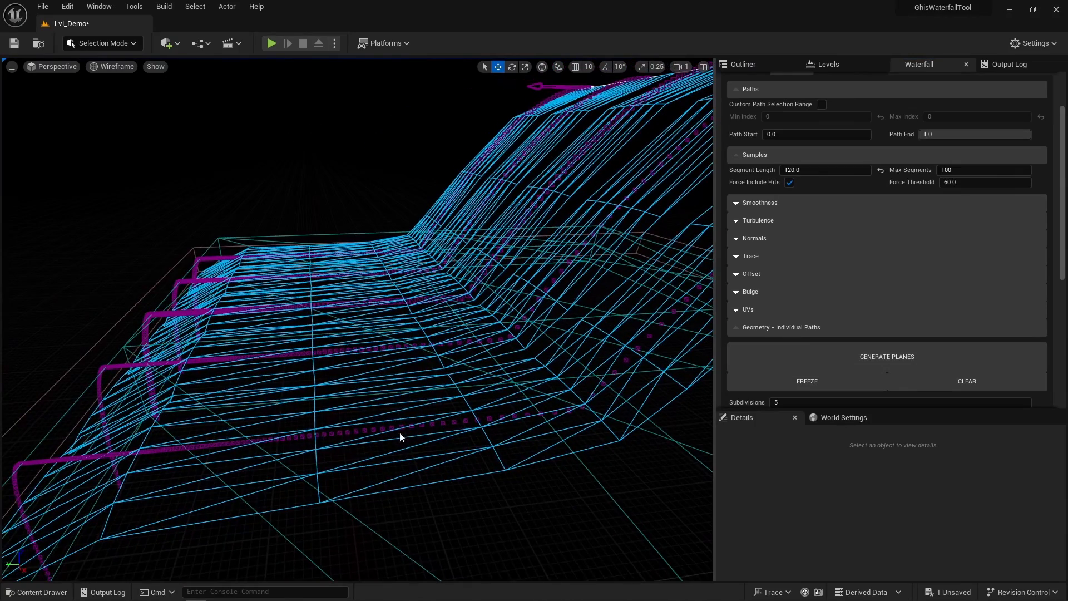
{"action": "right_click_drag", "start_coordinate": [332, 437], "coordinate": [613, 327]}
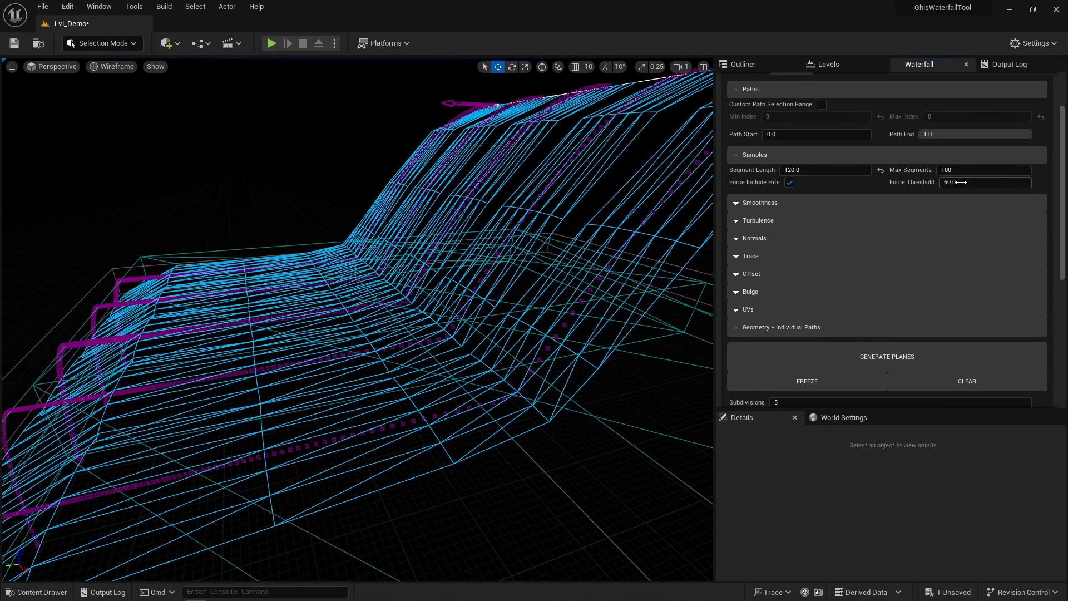
Step: Regenerate the planes with the Smoothness Position Iterations set to 10
{"action": "left_click", "coordinate": [778, 202]}
{"action": "scroll", "coordinate": [782, 167], "scroll_direction": "down", "scroll_amount": 2}
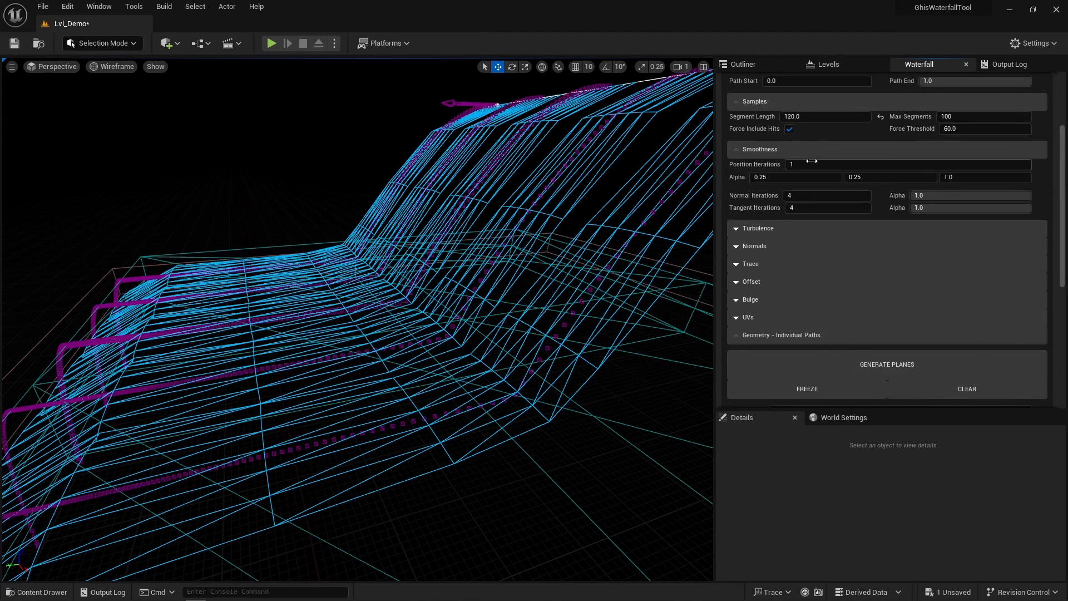
{"action": "left_click", "coordinate": [869, 366]}
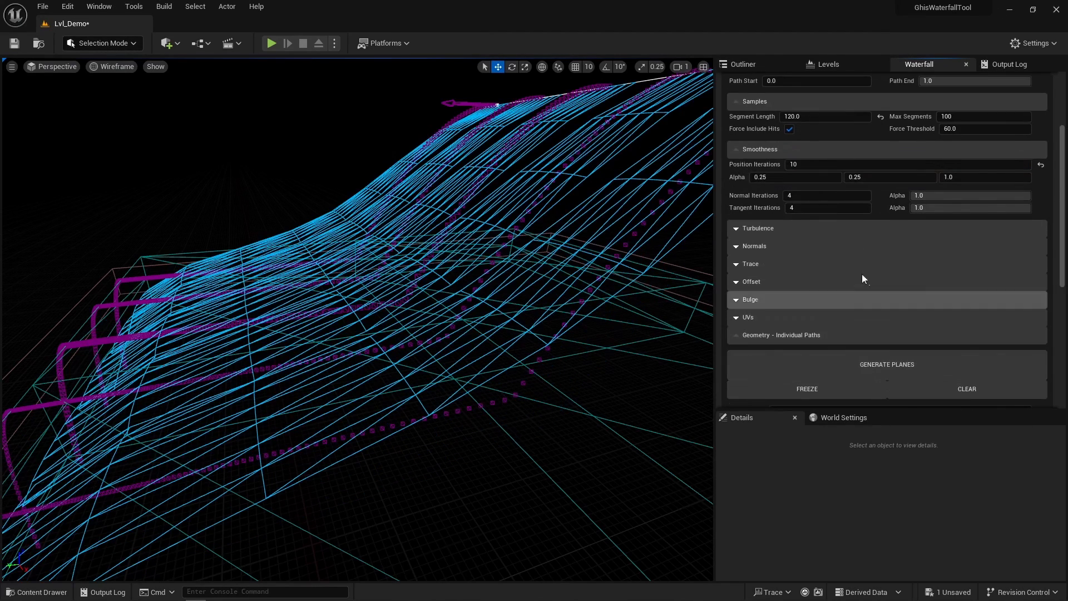
Step: Set Position Iterations to 0 and regenerate the planes
{"action": "left_click", "coordinate": [825, 165]}
{"action": "type", "text": "0"}
{"action": "left_click", "coordinate": [863, 359]}
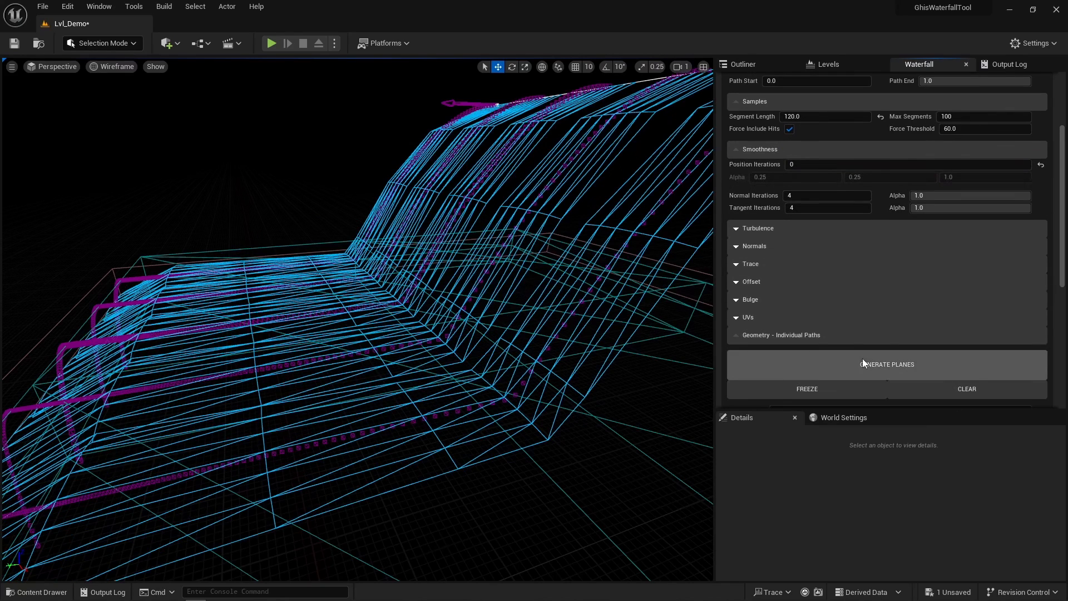
Step: Set the Segment Length to 40 and Position Iterations to 10, and regenerate the planes
{"action": "scroll", "coordinate": [799, 182], "scroll_direction": "up", "scroll_amount": 1}
{"action": "scroll", "coordinate": [797, 182], "scroll_direction": "up", "scroll_amount": 1}
{"action": "key", "text": "Return"}
{"action": "scroll", "coordinate": [825, 212], "scroll_direction": "down", "scroll_amount": 2}
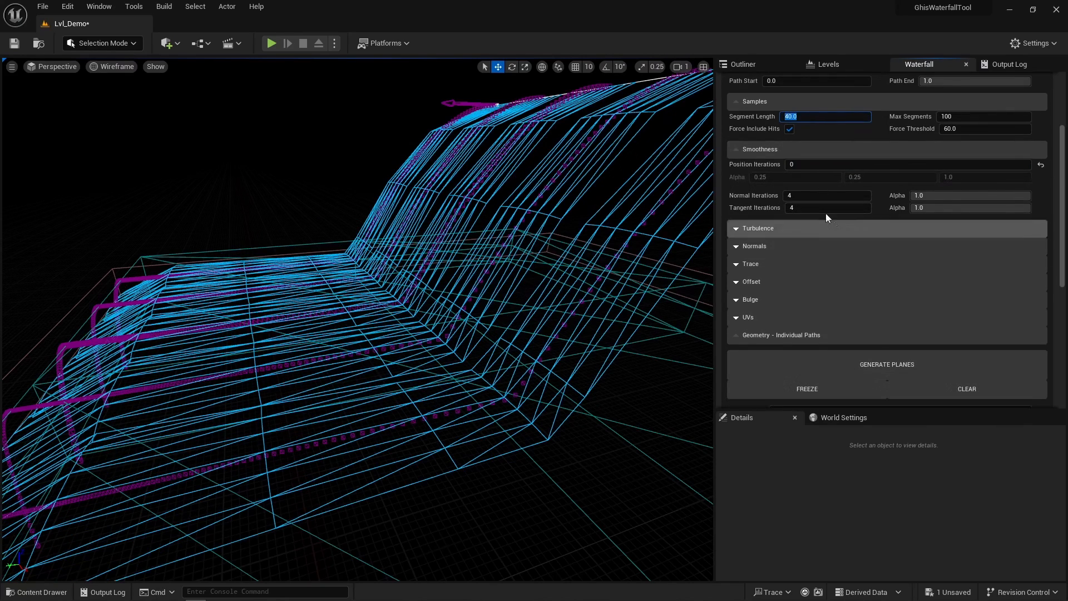
{"action": "left_click", "coordinate": [808, 164]}
{"action": "type", "text": "10"}
{"action": "key", "text": "Return"}
{"action": "left_click", "coordinate": [877, 363]}
Step: Reduce Position Iterations to 5 and regenerate the planes
{"action": "left_click", "coordinate": [810, 166]}
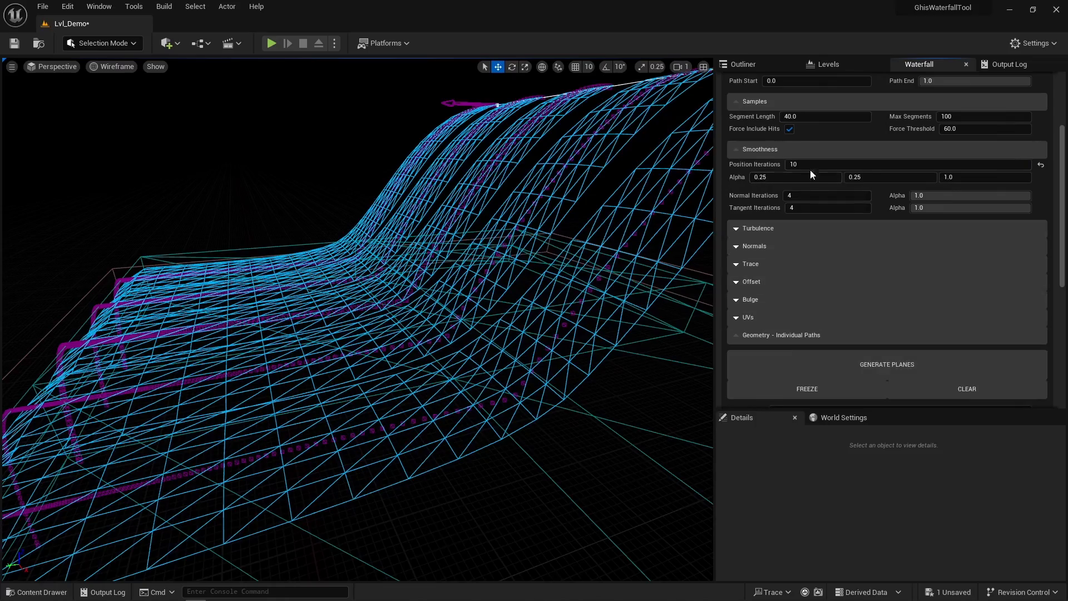
{"action": "type", "text": "5"}
{"action": "left_click", "coordinate": [870, 361]}
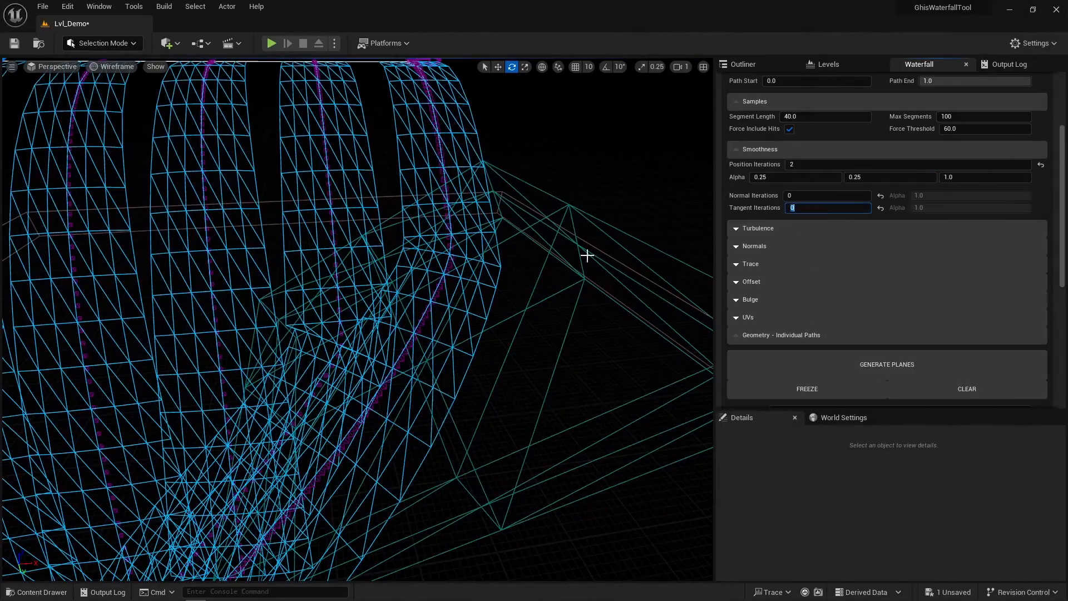
Step: Set the Smoothness Tangent Iterations to 5 and regenerate the planes to compare the mesh wireframe
{"action": "left_click_drag", "start_coordinate": [587, 256], "coordinate": [318, 317], "text": "alt"}
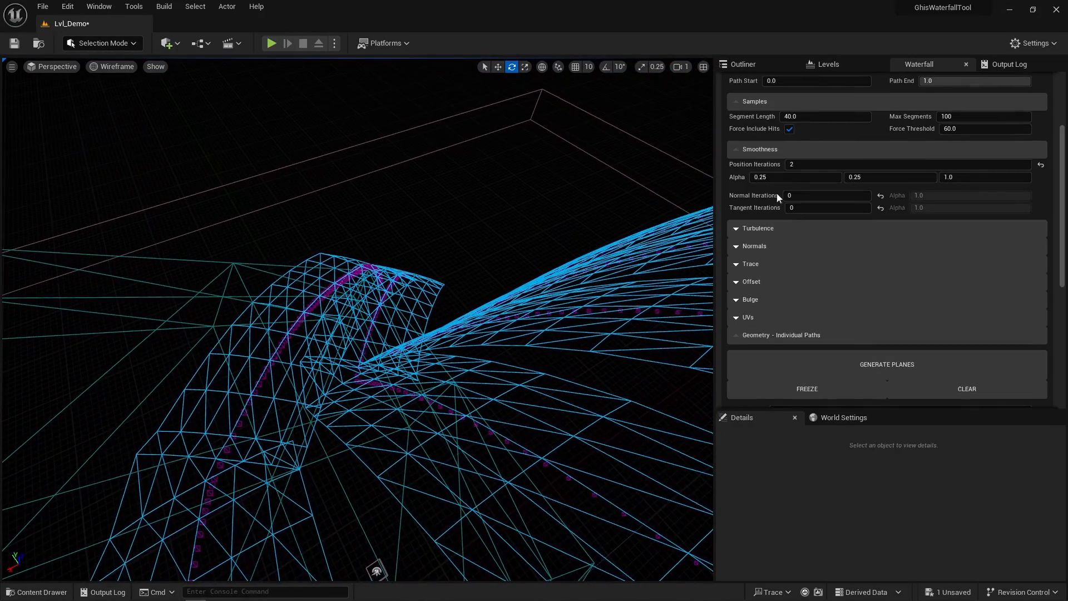
{"action": "key", "text": "Return"}
{"action": "left_click", "coordinate": [862, 363]}
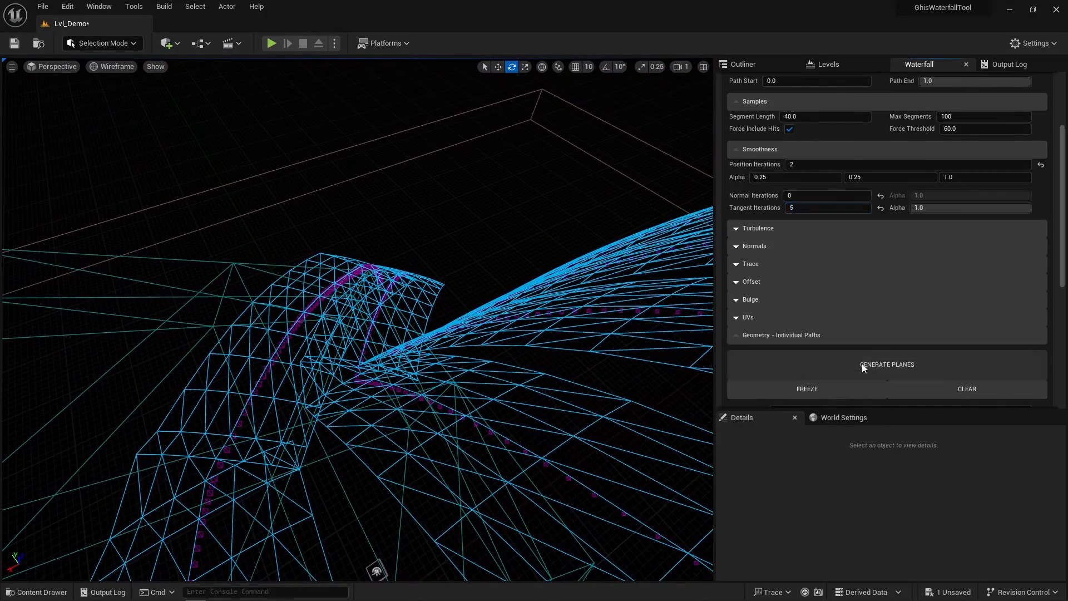
{"action": "left_click_drag", "start_coordinate": [543, 332], "coordinate": [714, 291], "text": "alt"}
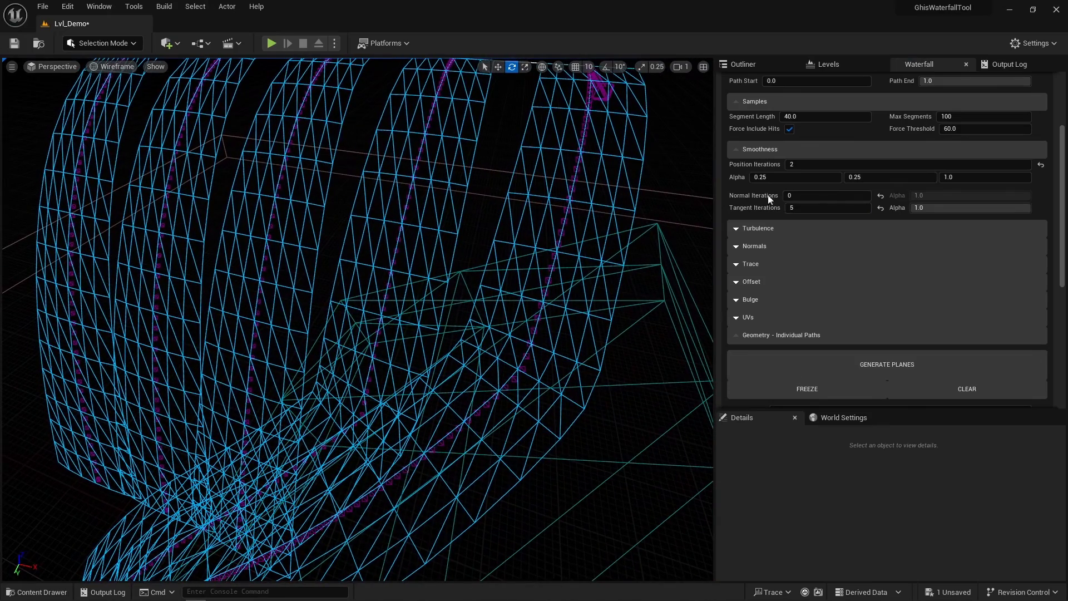
{"action": "left_click_drag", "start_coordinate": [805, 203], "coordinate": [814, 203]}
{"action": "left_click", "coordinate": [899, 364]}
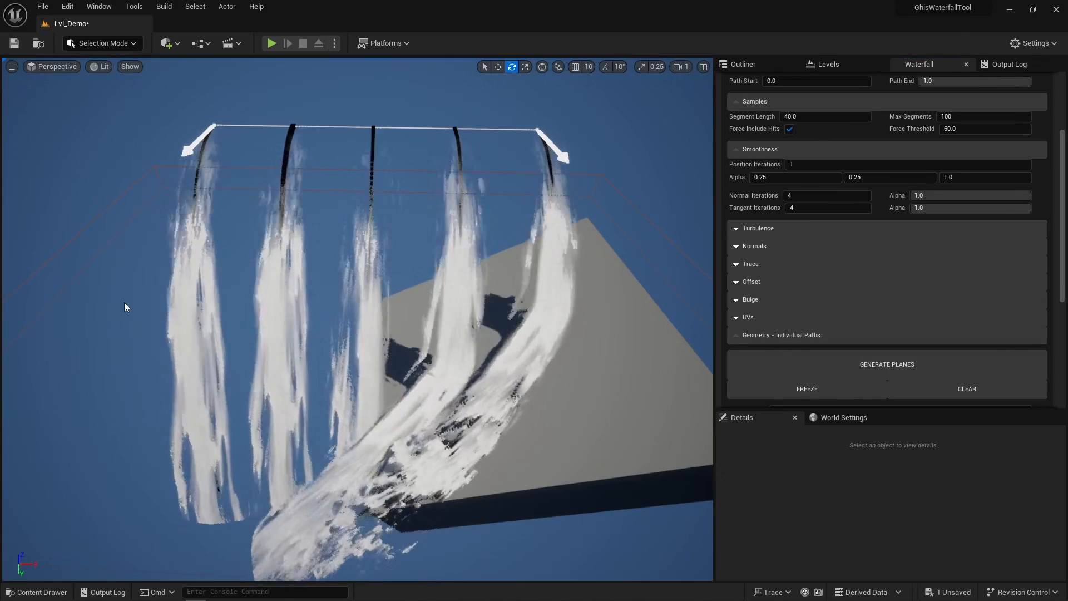
Step: Expand the Turbulence settings and assign M_Waterfall_Previz_VCol_Turbulence as the planes' material
{"action": "left_click", "coordinate": [776, 225]}
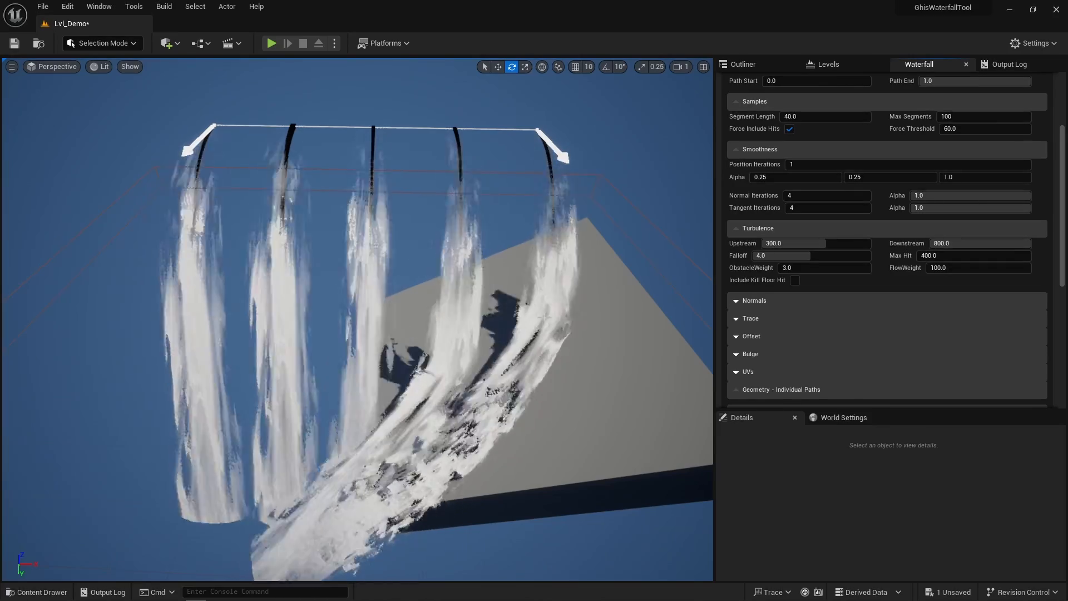
{"action": "scroll", "coordinate": [781, 270], "scroll_direction": "up", "scroll_amount": 3}
{"action": "left_click", "coordinate": [754, 138]}
{"action": "scroll", "coordinate": [827, 298], "scroll_direction": "down", "scroll_amount": 6}
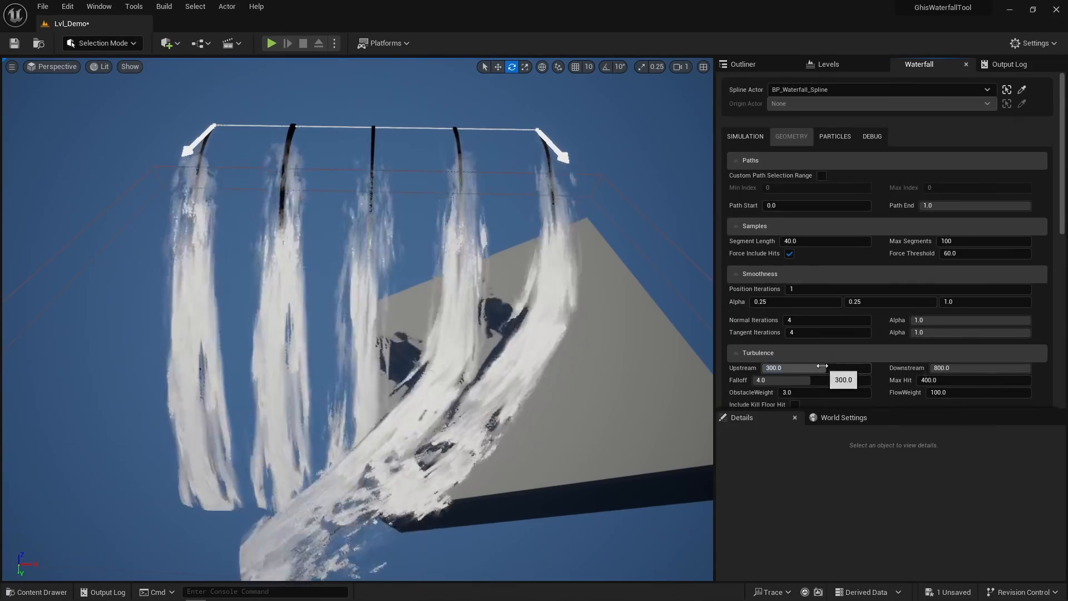
{"action": "scroll", "coordinate": [937, 369], "scroll_direction": "down", "scroll_amount": 5}
{"action": "left_click", "coordinate": [885, 391]}
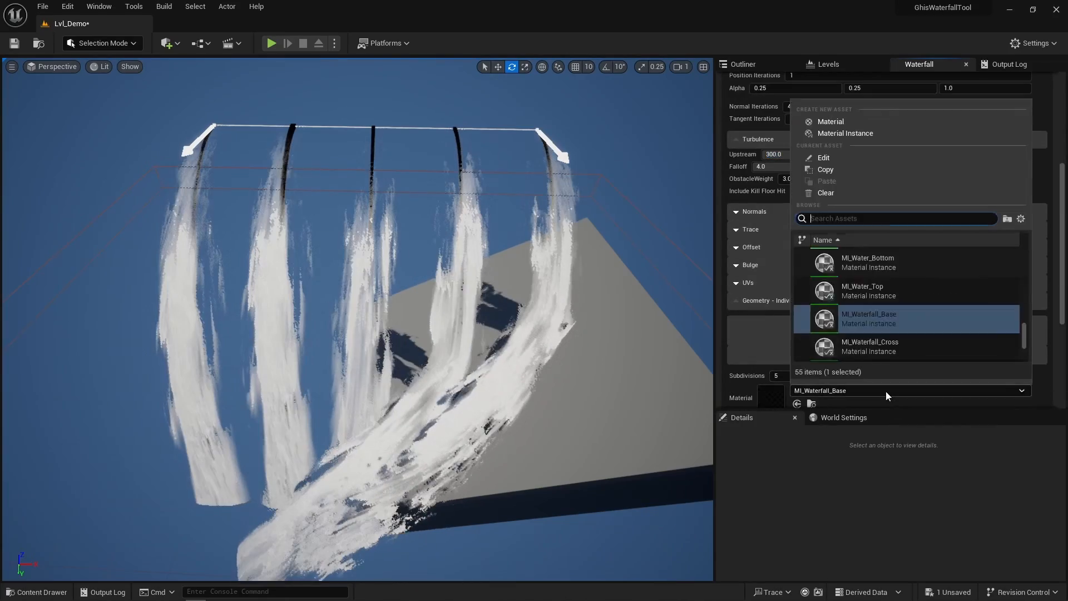
{"action": "left_click", "coordinate": [901, 264]}
{"action": "scroll", "coordinate": [878, 301], "scroll_direction": "up", "scroll_amount": 2}
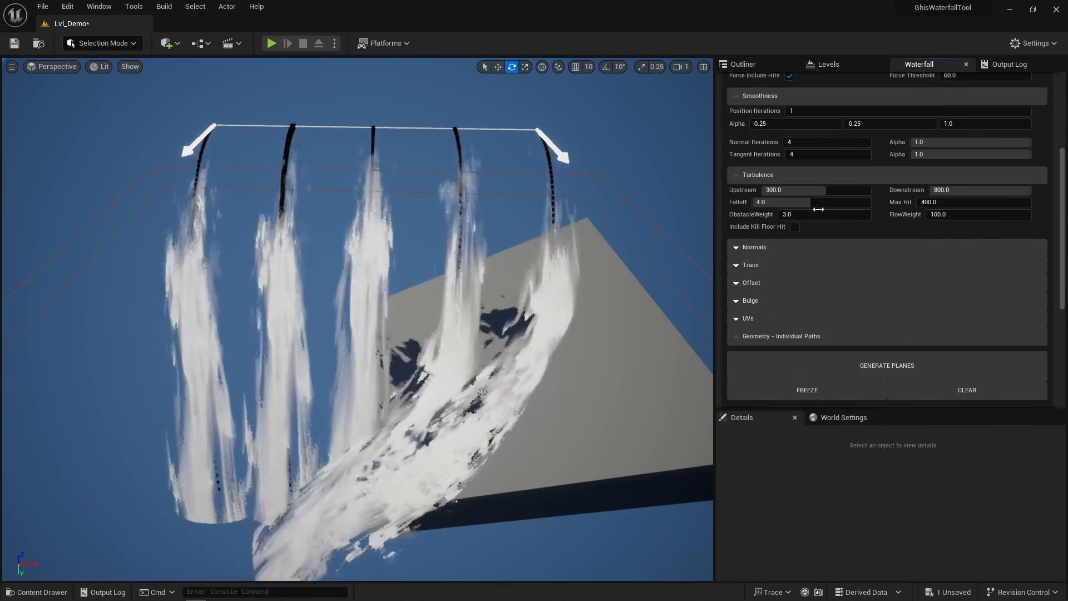
Step: Set the Turbulence Upstream, Downstream, ObstacleWeight and FlowWeight to 0 and regenerate the planes
{"action": "left_click", "coordinate": [823, 191]}
{"action": "type", "text": "0"}
{"action": "left_click", "coordinate": [950, 192]}
{"action": "type", "text": "0"}
{"action": "key", "text": "Return"}
{"action": "left_click", "coordinate": [943, 217]}
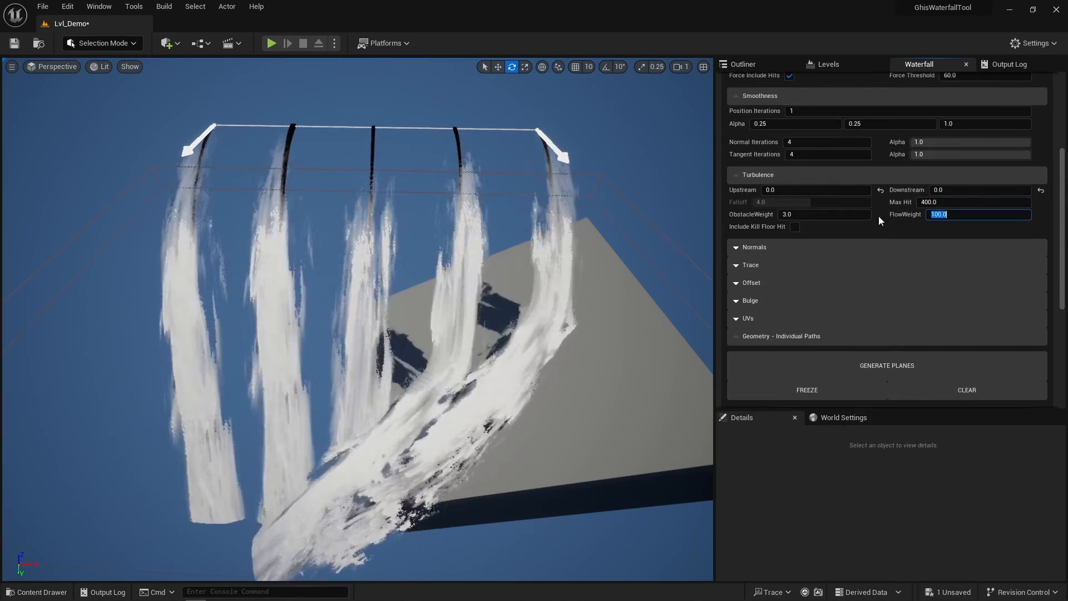
{"action": "type", "text": "0"}
{"action": "key", "text": "Return"}
{"action": "left_click", "coordinate": [887, 356]}
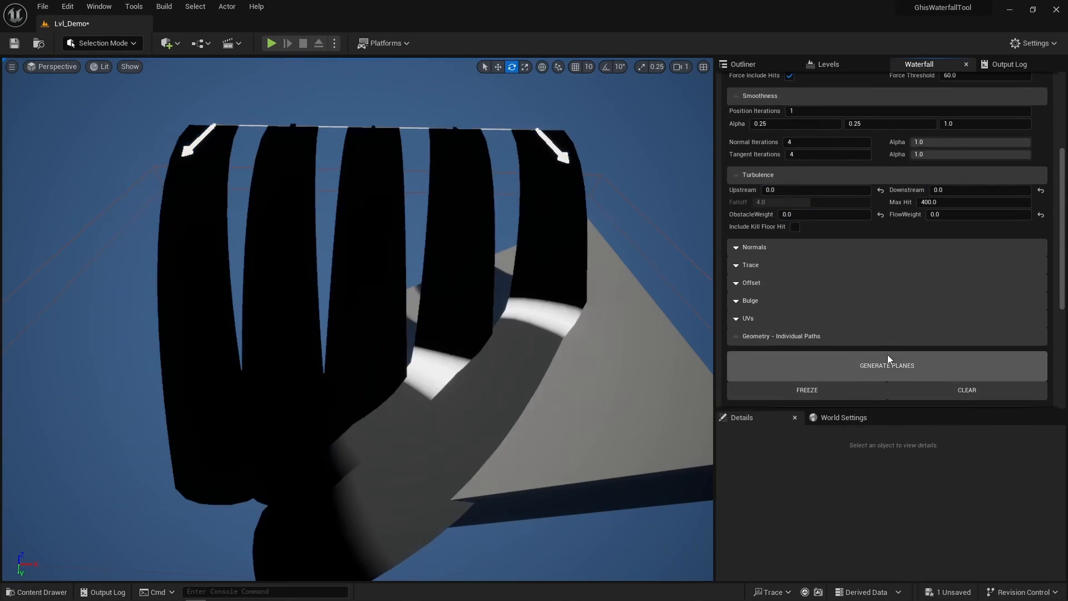
Step: Set the Turbulence Max Hit to 5000 and regenerate the planes
{"action": "left_click", "coordinate": [948, 203]}
{"action": "type", "text": "5000"}
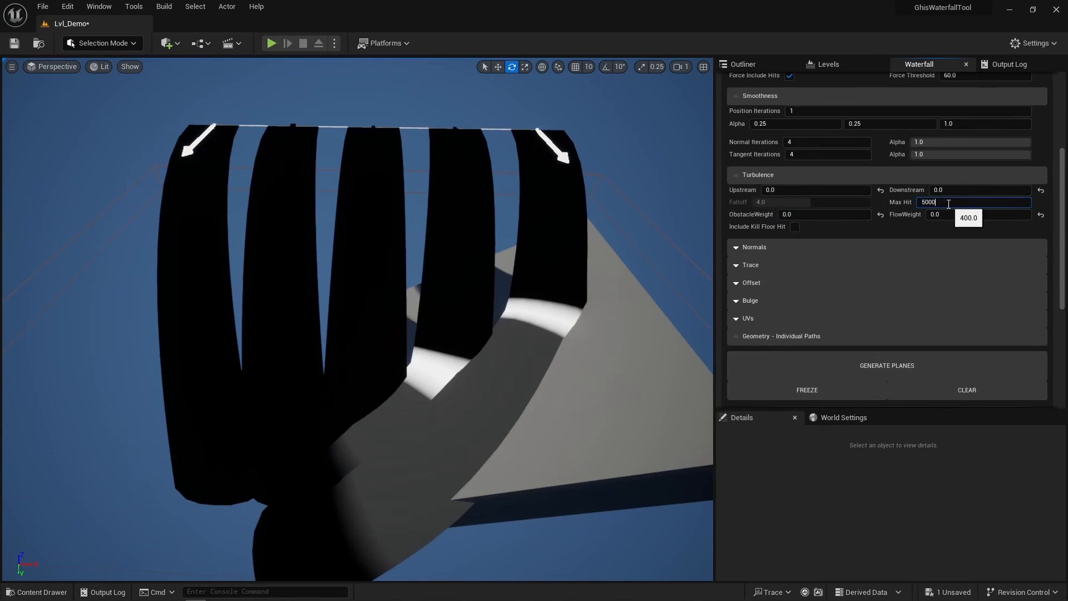
{"action": "key", "text": "Return"}
{"action": "left_click", "coordinate": [893, 367]}
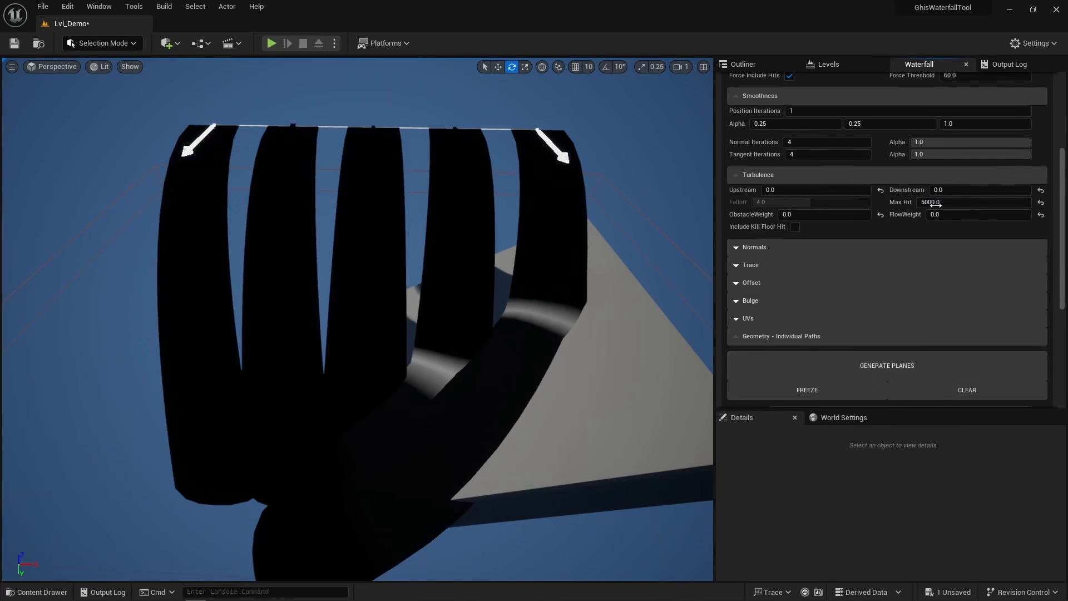
Step: Set the Turbulence Max Hit to 100 and regenerate the planes
{"action": "left_click", "coordinate": [934, 203]}
{"action": "type", "text": "100"}
{"action": "left_click", "coordinate": [887, 365]}
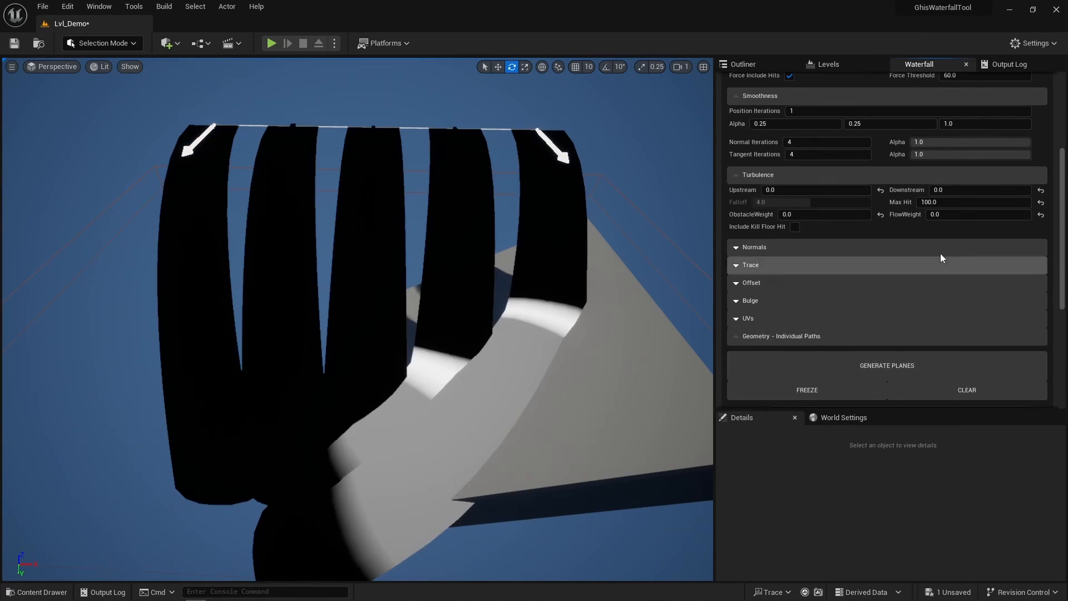
Step: Set the Turbulence Max Hit to 10 and regenerate the planes
{"action": "left_click", "coordinate": [940, 202]}
{"action": "type", "text": "10"}
{"action": "left_click", "coordinate": [906, 361]}
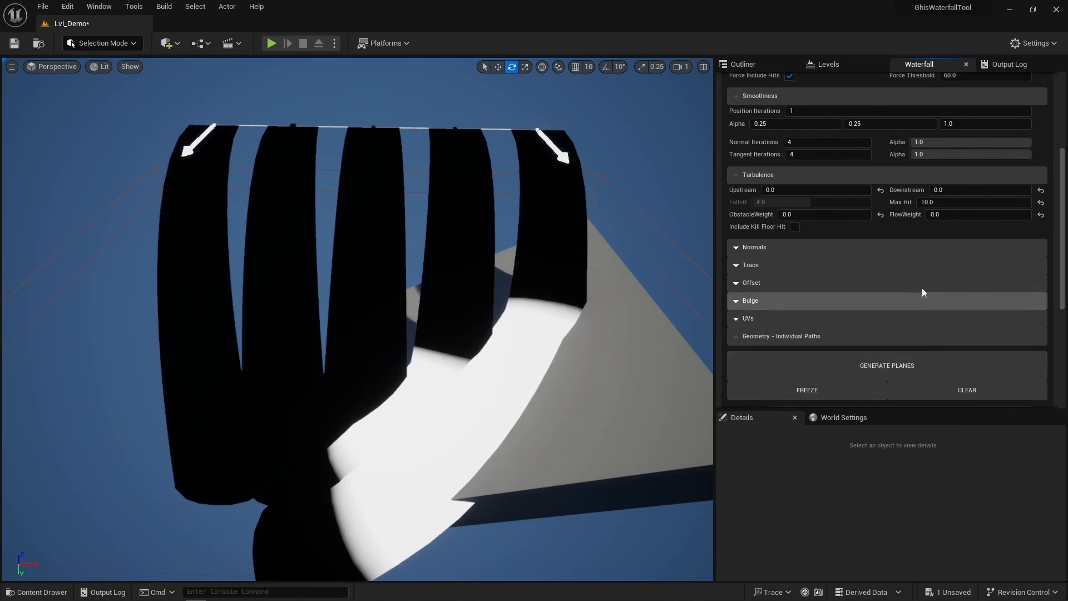
Step: Set the Turbulence Max Hit to 200, enable Include Kill Floor Hit and regenerate the planes
{"action": "left_click", "coordinate": [940, 202]}
{"action": "type", "text": "200"}
{"action": "left_click", "coordinate": [913, 362]}
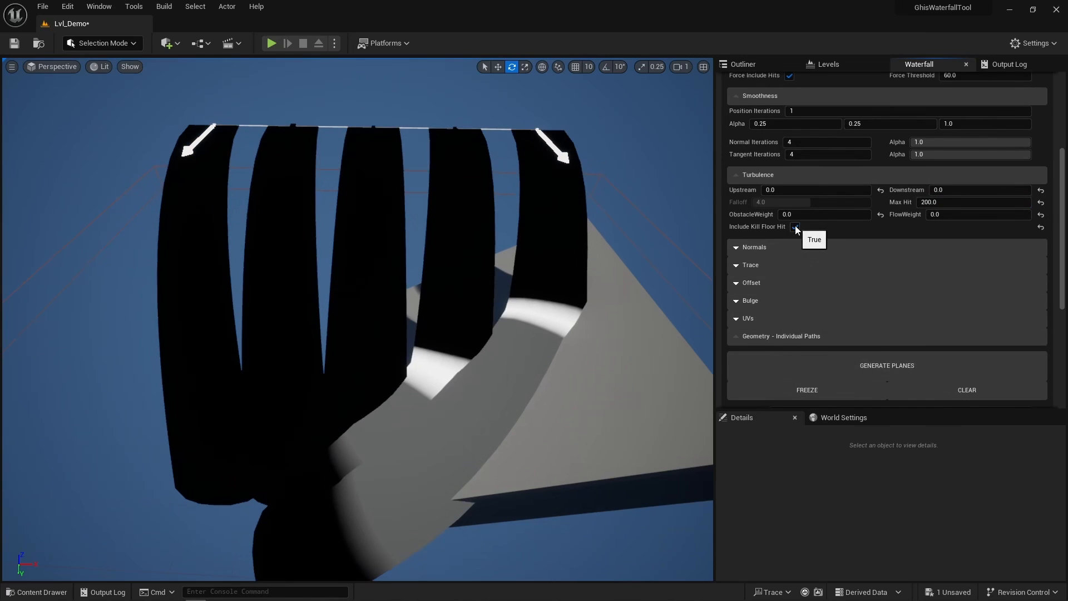
{"action": "left_click", "coordinate": [852, 368]}
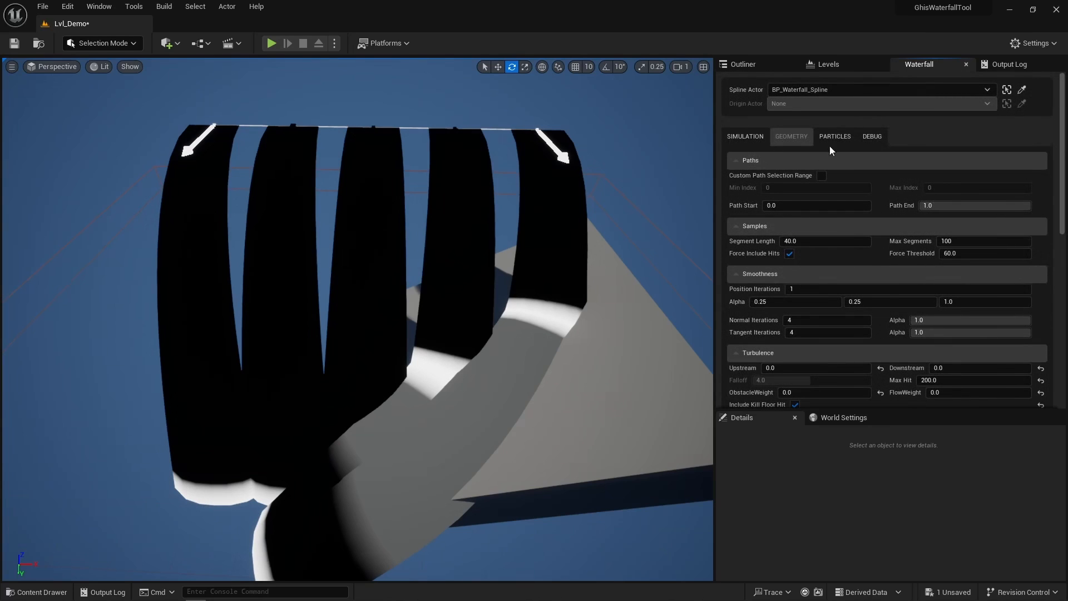
Step: Draw debug data for cached point 8 of path 0 in SinglePoint mode with the Turbulence attribute
{"action": "left_click", "coordinate": [863, 138]}
{"action": "left_click", "coordinate": [804, 212]}
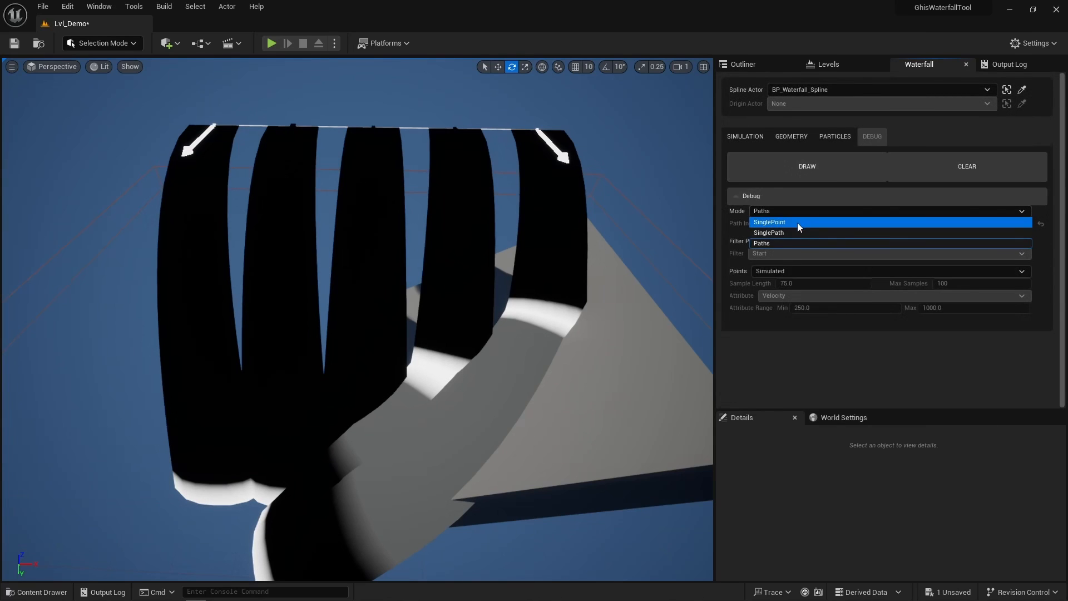
{"action": "left_click", "coordinate": [796, 222]}
{"action": "left_click", "coordinate": [811, 271]}
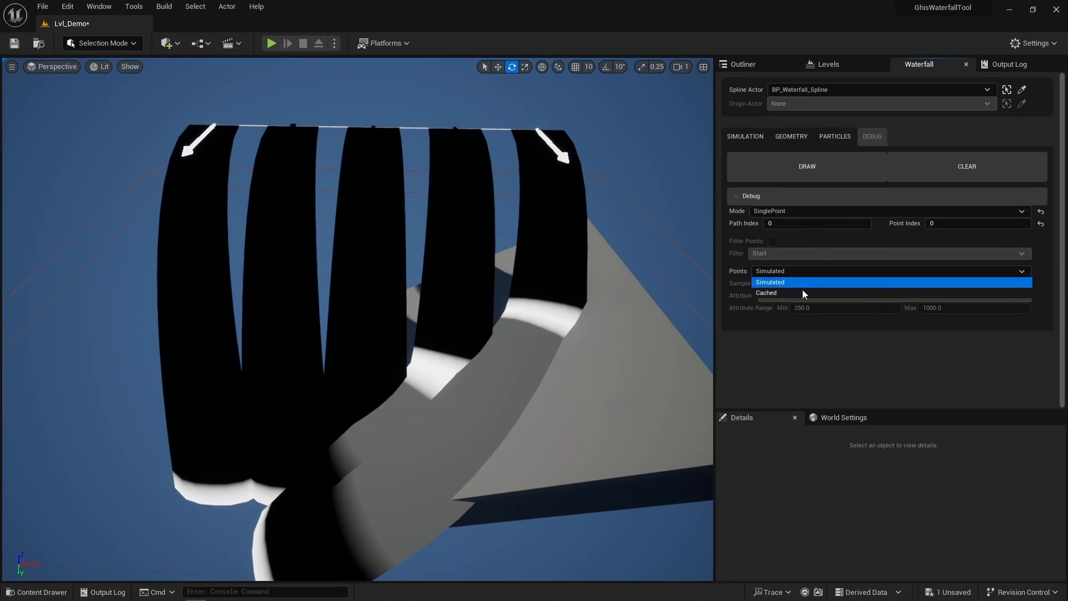
{"action": "left_click", "coordinate": [802, 289]}
{"action": "left_click", "coordinate": [798, 295]}
{"action": "left_click", "coordinate": [793, 329]}
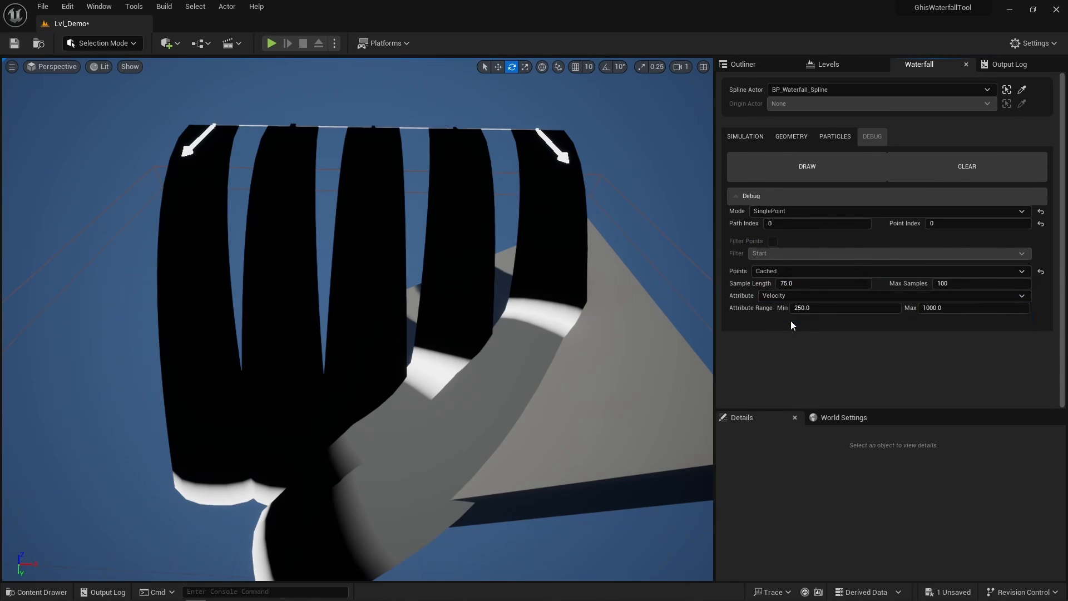
{"action": "left_click_drag", "start_coordinate": [941, 225], "coordinate": [966, 224]}
{"action": "left_click", "coordinate": [861, 166]}
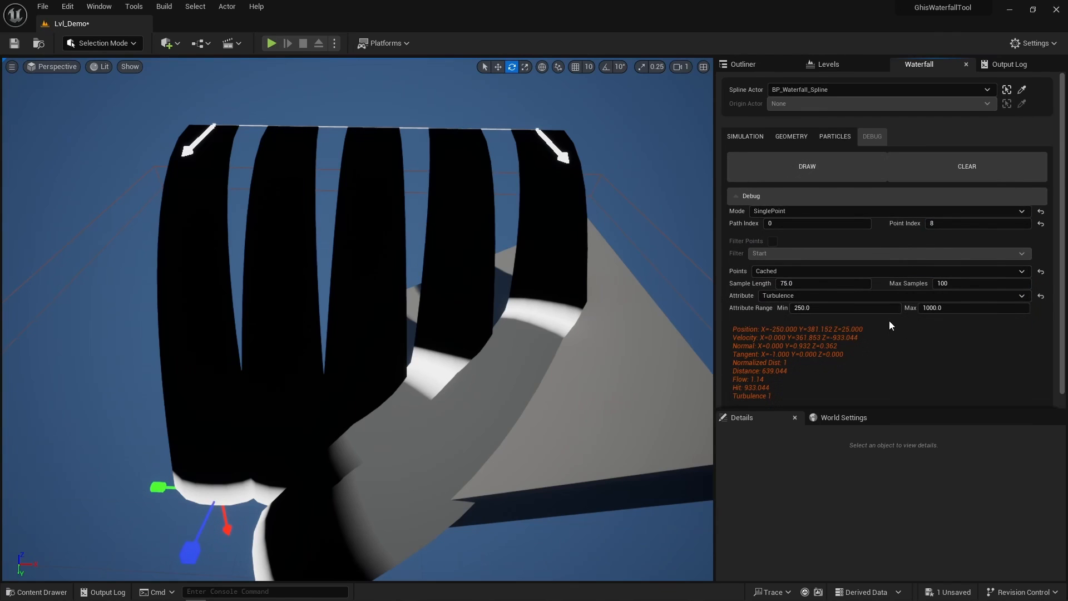
Step: Return the debug mode to Paths with Simulated points and remove the debug drawing
{"action": "left_click", "coordinate": [845, 211]}
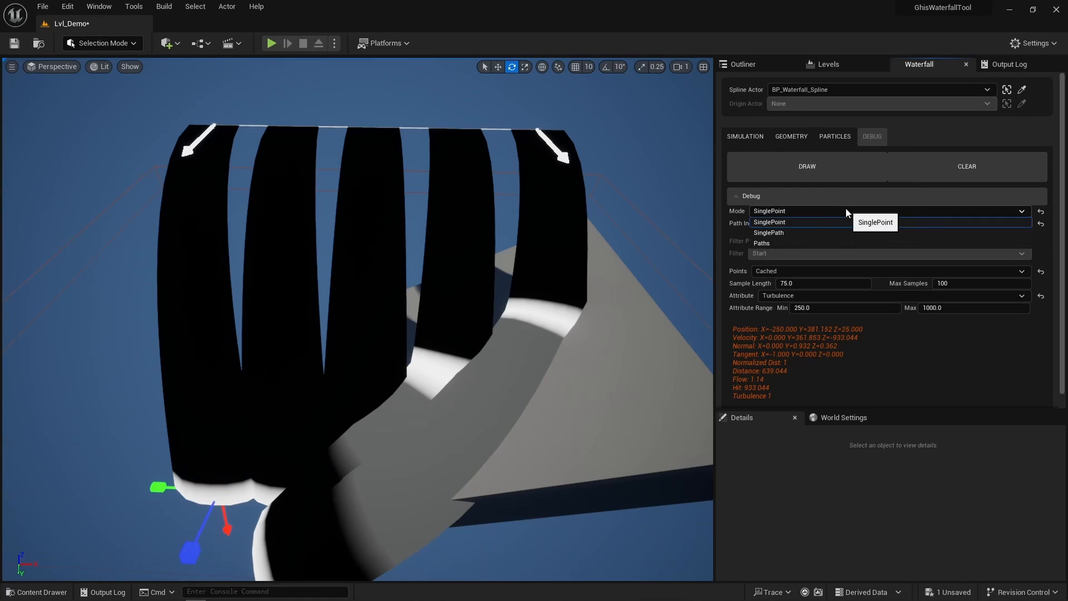
{"action": "left_click", "coordinate": [807, 243]}
{"action": "left_click", "coordinate": [804, 271]}
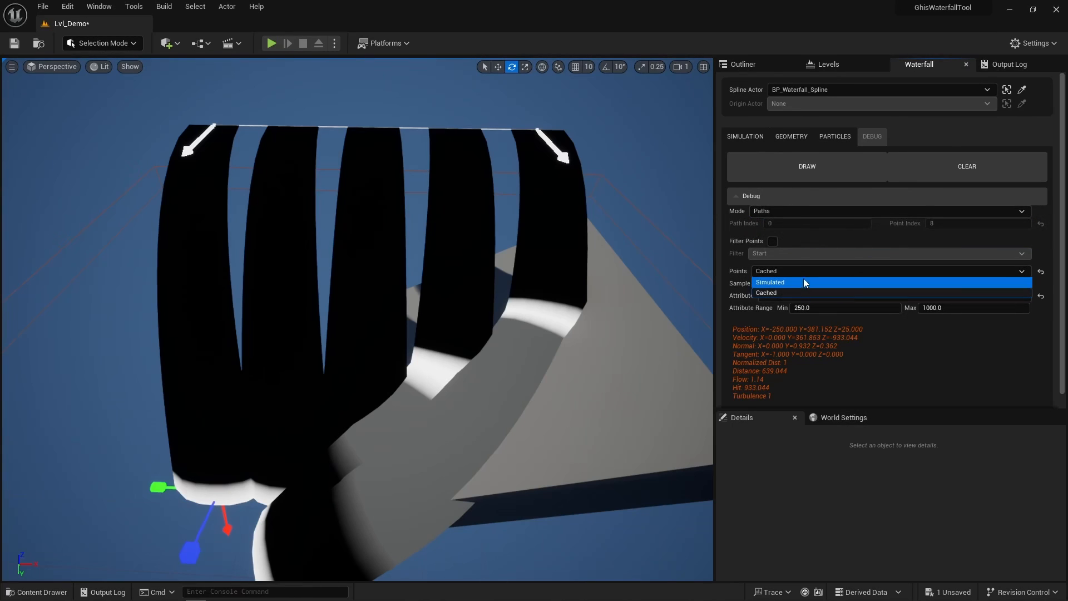
{"action": "left_click", "coordinate": [803, 292]}
{"action": "left_click", "coordinate": [855, 166]}
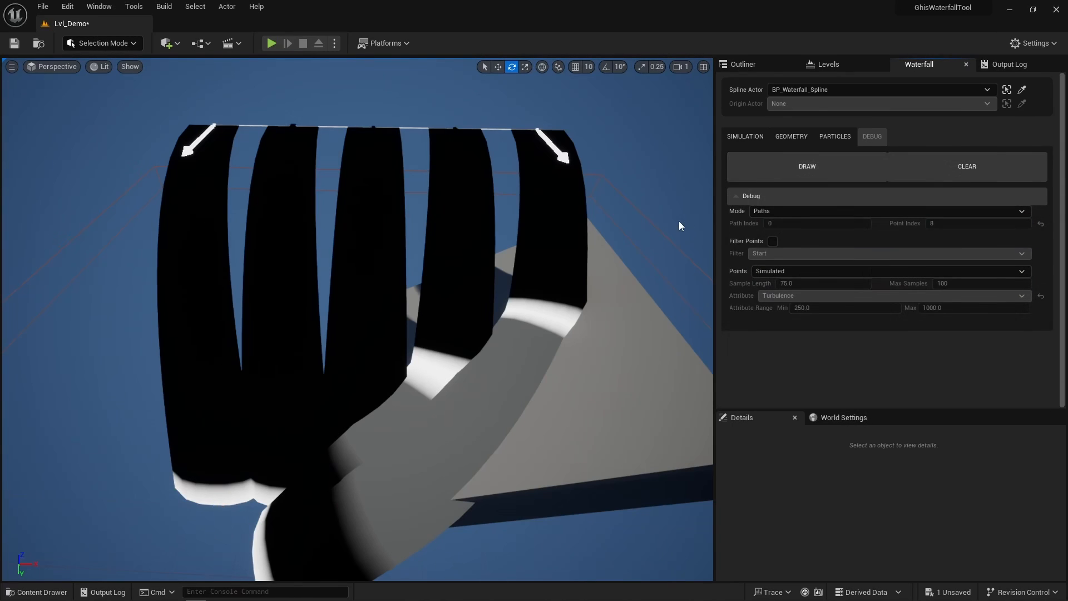
Step: Set the Turbulence Upstream to 500 in the geometry settings and regenerate the planes
{"action": "left_click", "coordinate": [792, 139]}
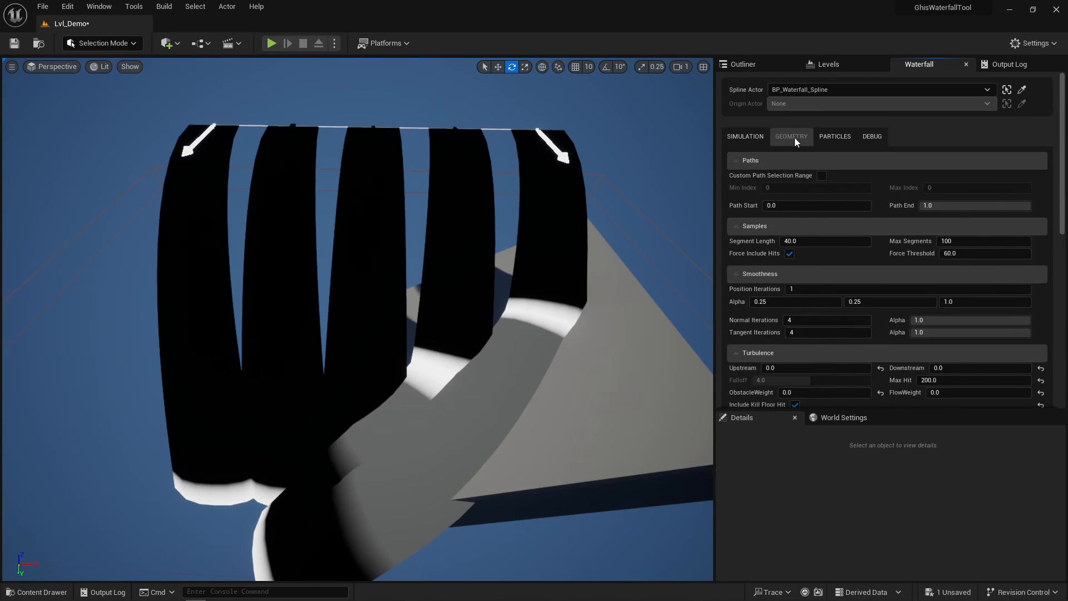
{"action": "scroll", "coordinate": [846, 340], "scroll_direction": "down", "scroll_amount": 2}
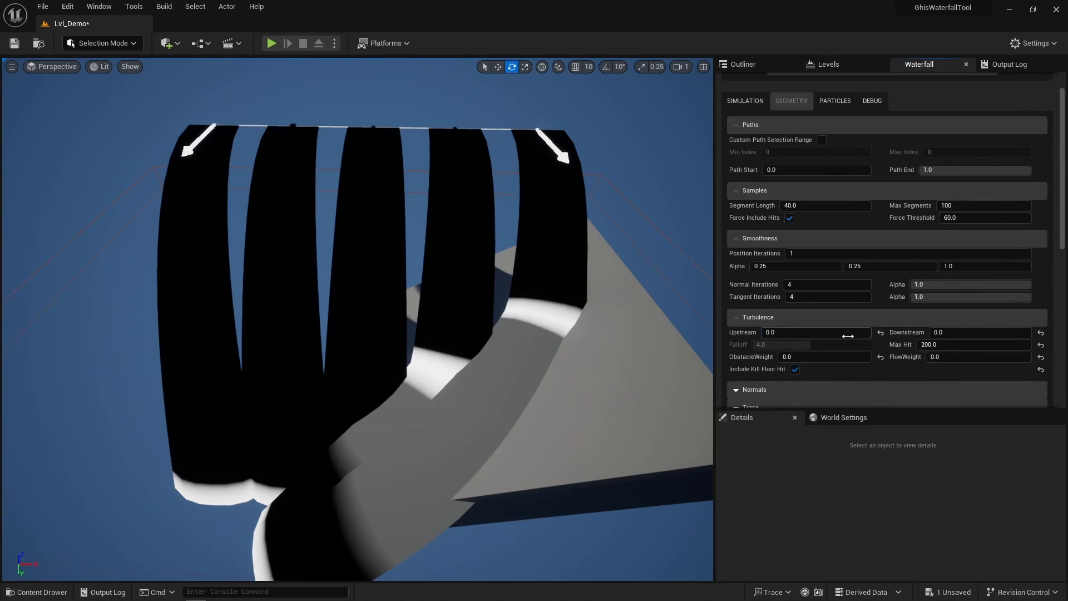
{"action": "left_click", "coordinate": [848, 335]}
{"action": "type", "text": "500"}
{"action": "key", "text": "Return"}
{"action": "scroll", "coordinate": [807, 295], "scroll_direction": "down", "scroll_amount": 3}
{"action": "left_click", "coordinate": [848, 381]}
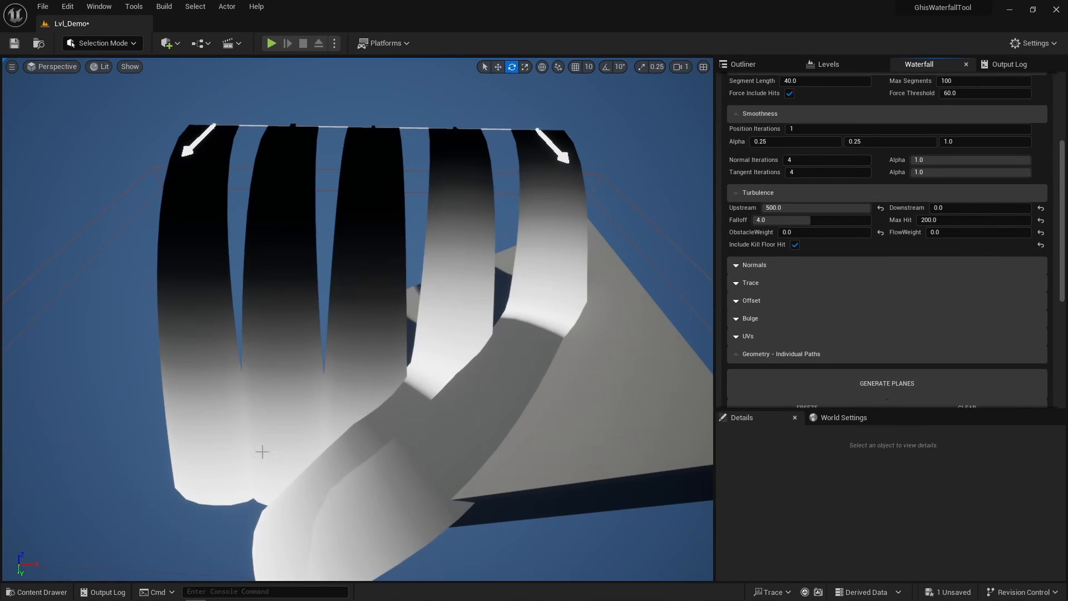
Step: Set the Turbulence Downstream to 250 and regenerate the planes
{"action": "left_click", "coordinate": [953, 207]}
{"action": "type", "text": "250"}
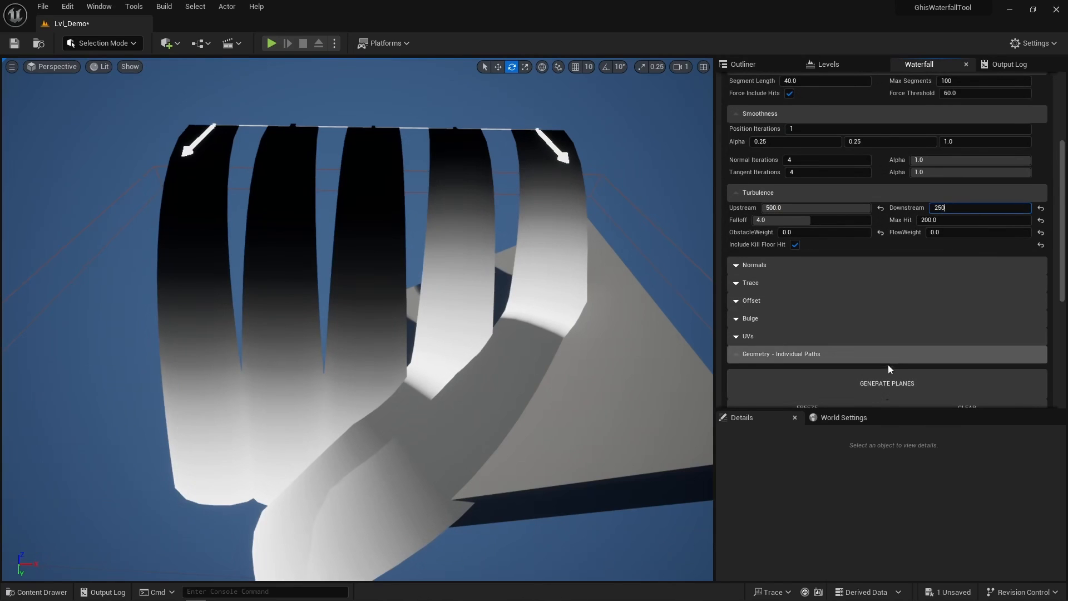
{"action": "key", "text": "Return"}
{"action": "left_click", "coordinate": [886, 376]}
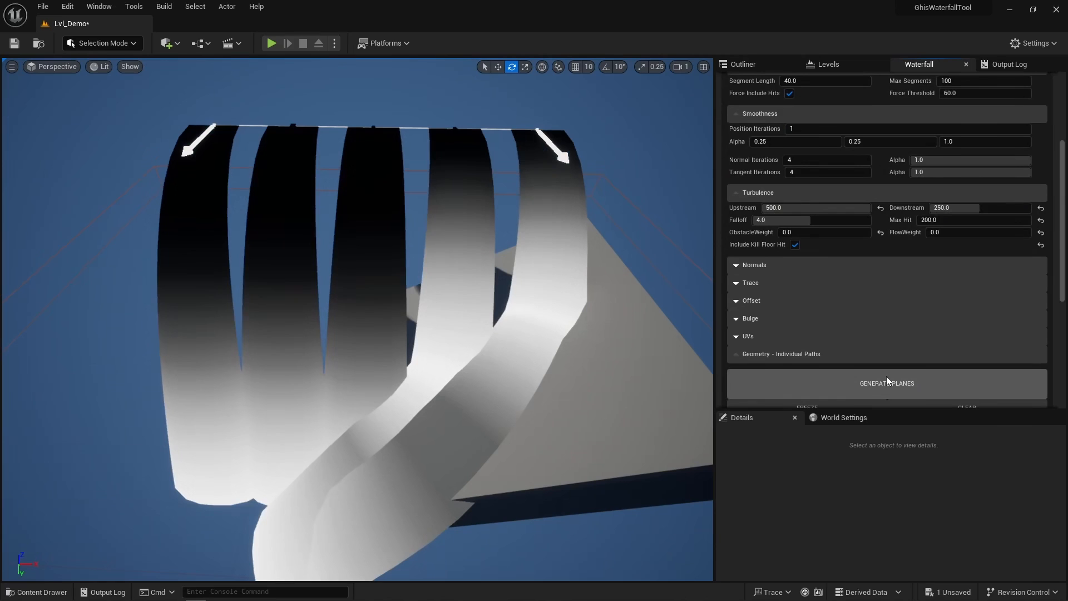
Step: Reset ObstacleWeight and FlowWeight to their defaults of 3 and 100 and regenerate the planes
{"action": "left_click", "coordinate": [880, 232]}
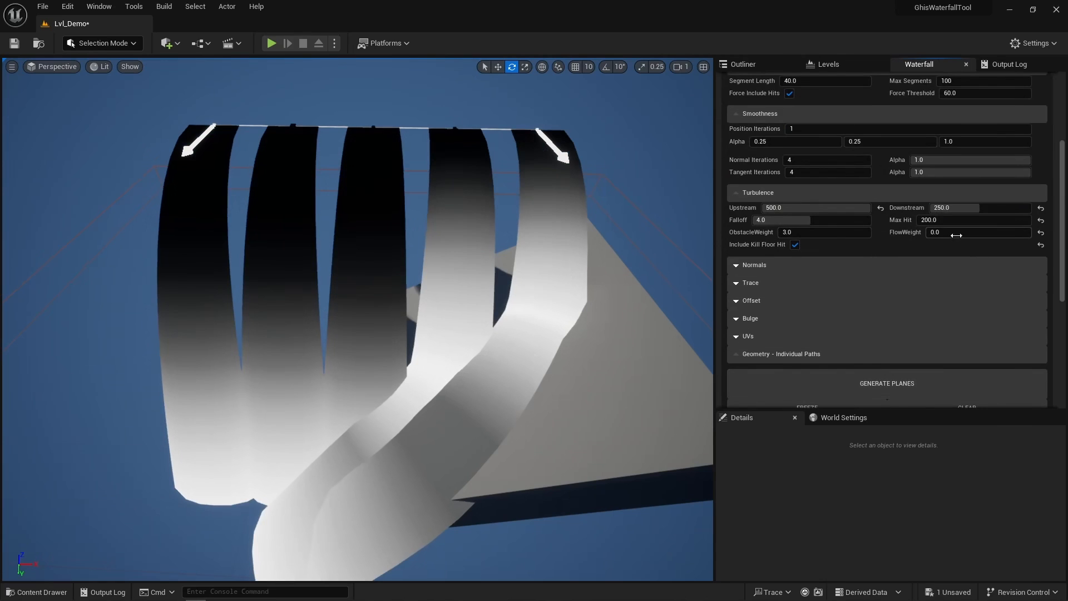
{"action": "left_click", "coordinate": [1040, 233]}
{"action": "left_click", "coordinate": [903, 383]}
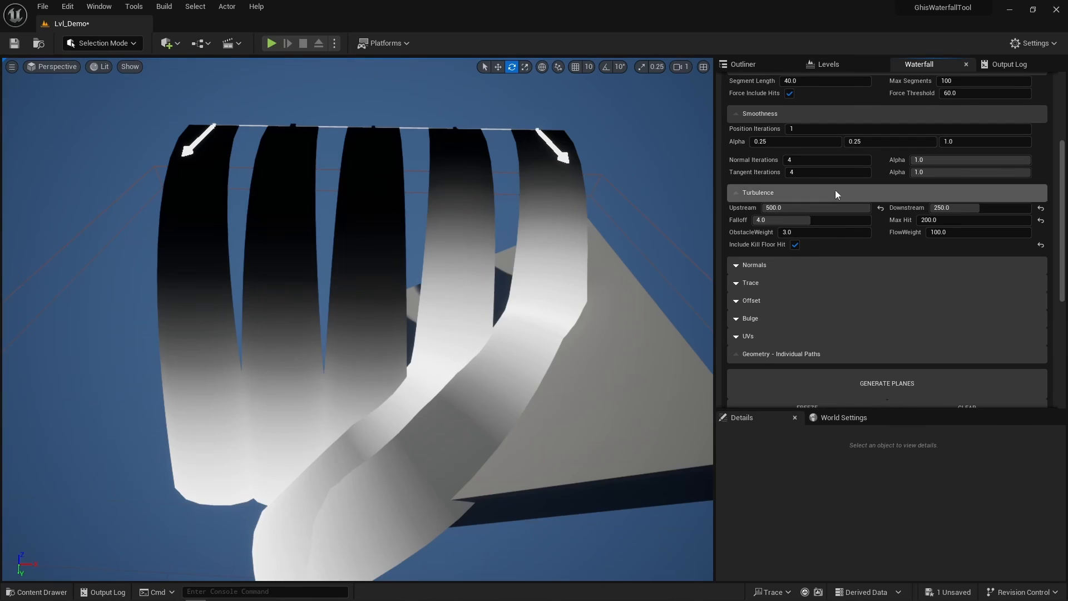
Step: Assign M_Waterfall_Previz_Normals as the planes' material
{"action": "scroll", "coordinate": [880, 235], "scroll_direction": "down", "scroll_amount": 4}
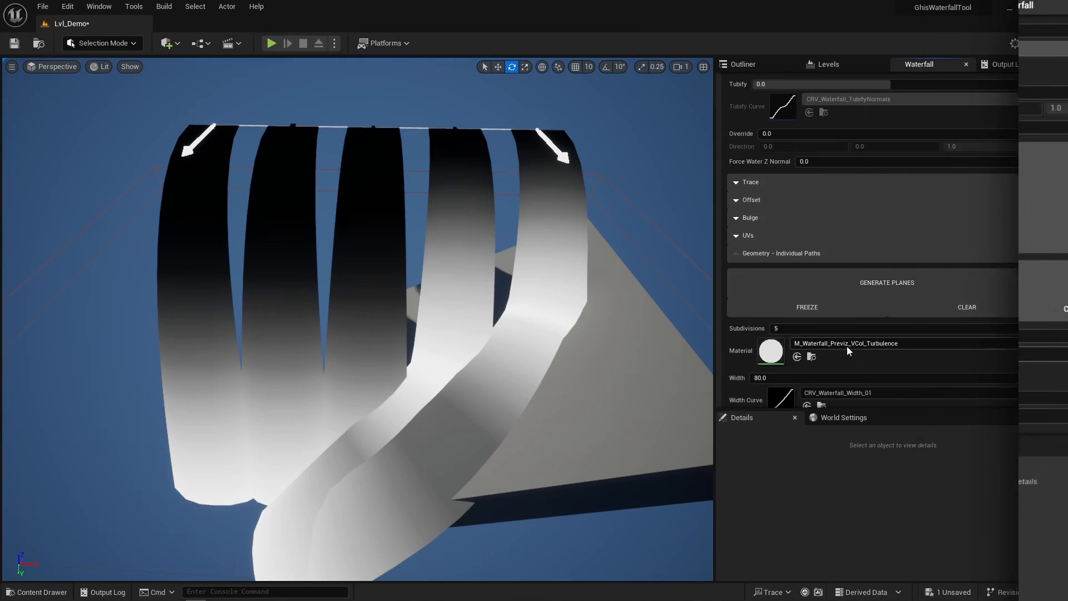
{"action": "left_click", "coordinate": [847, 344]}
{"action": "type", "text": "normal"}
{"action": "left_click", "coordinate": [882, 298]}
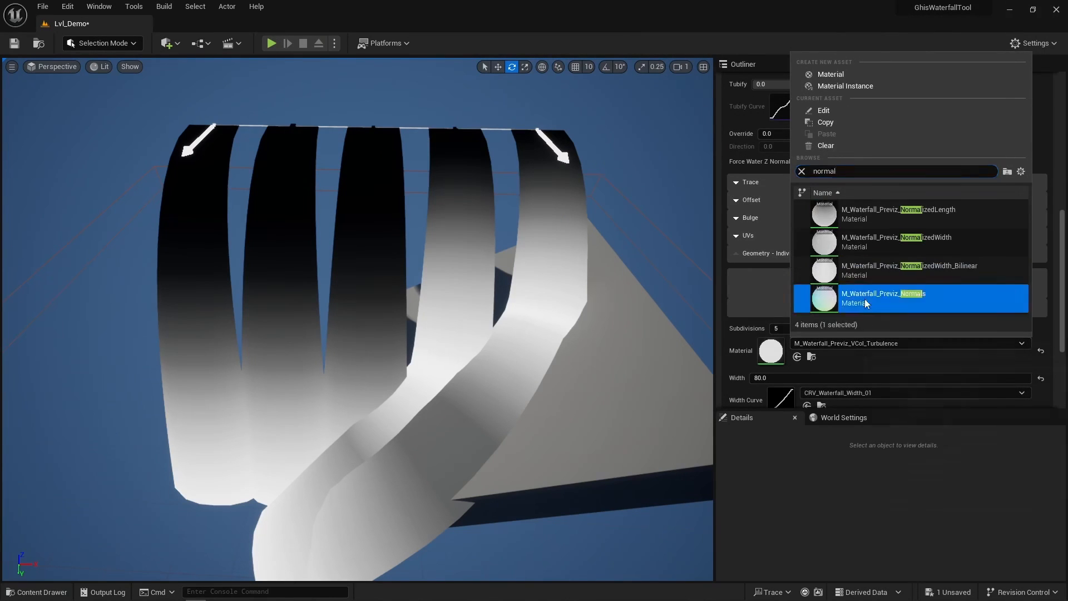
Step: Regenerate the planes with Auto Compute normals enabled, and turn Auto Compute off again
{"action": "scroll", "coordinate": [796, 134], "scroll_direction": "up", "scroll_amount": 3}
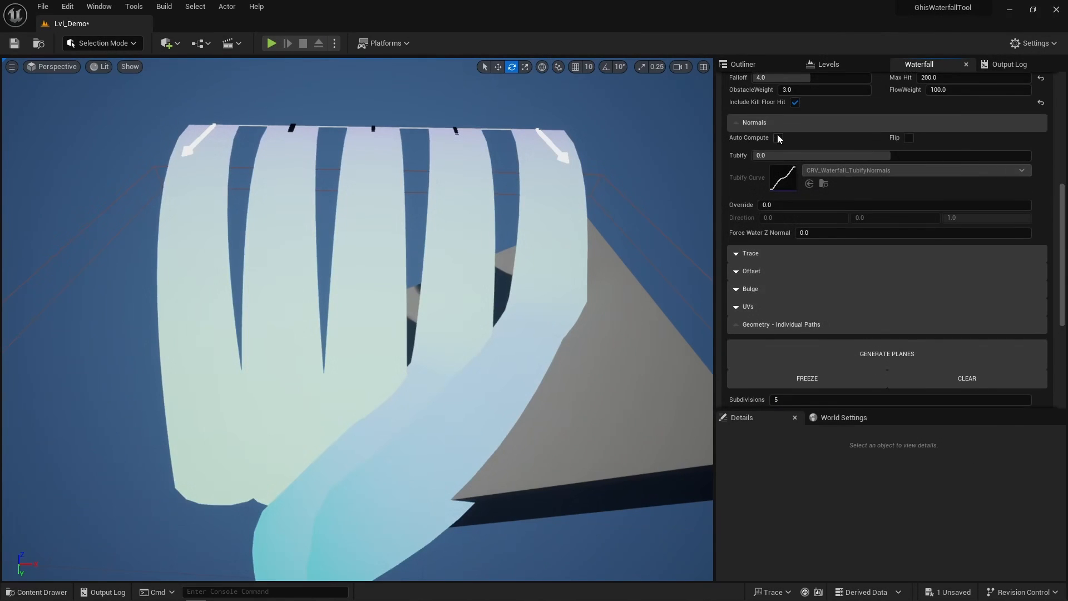
{"action": "left_click", "coordinate": [778, 138]}
{"action": "left_click", "coordinate": [877, 349]}
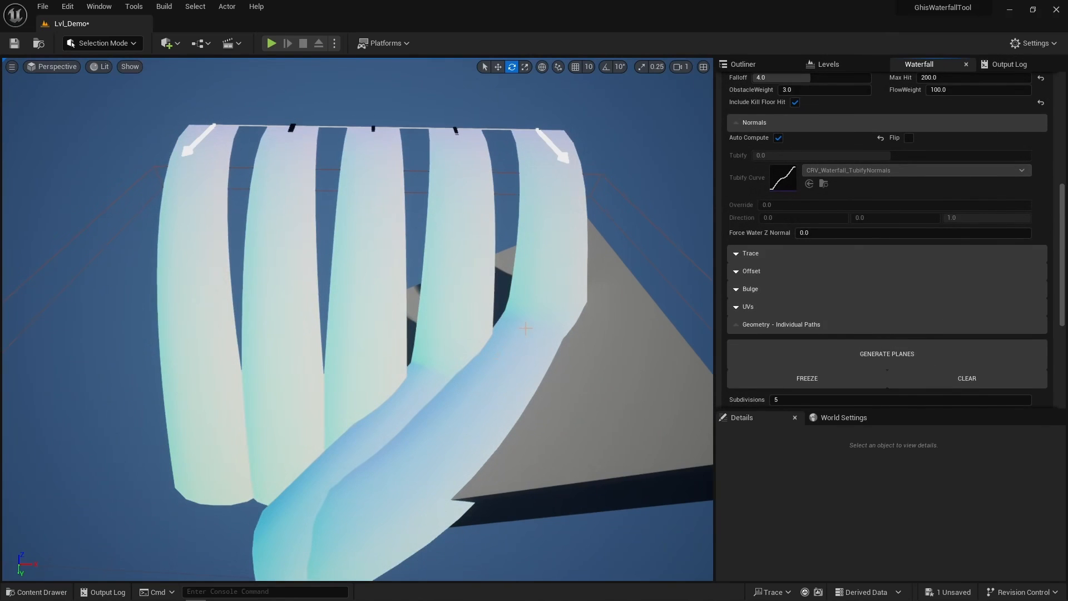
{"action": "left_click", "coordinate": [779, 137]}
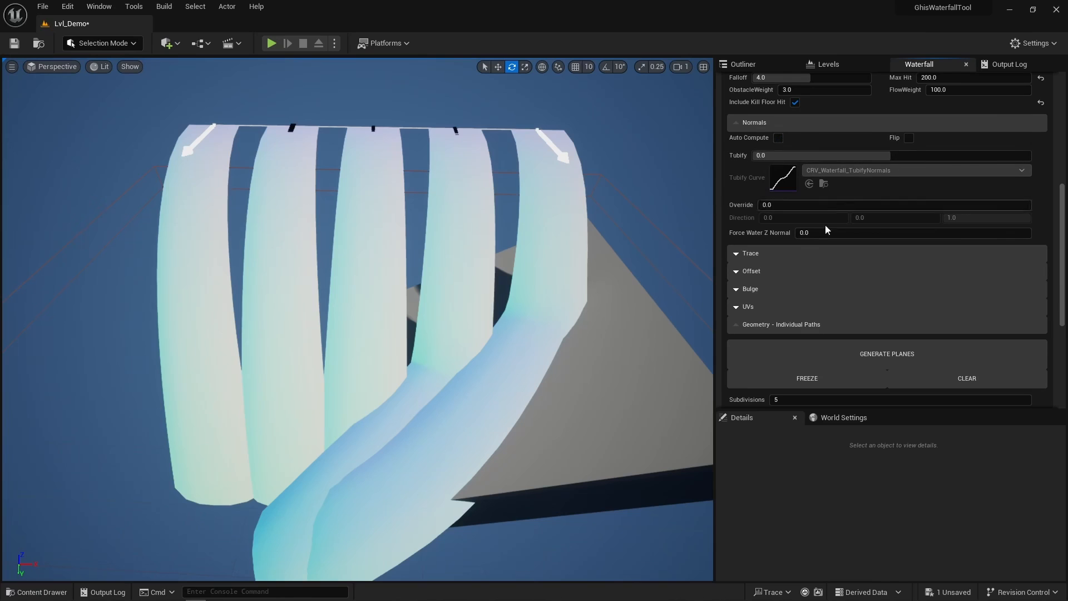
Step: Set the normals' Tubify to 1 and regenerate the planes
{"action": "left_click", "coordinate": [873, 356]}
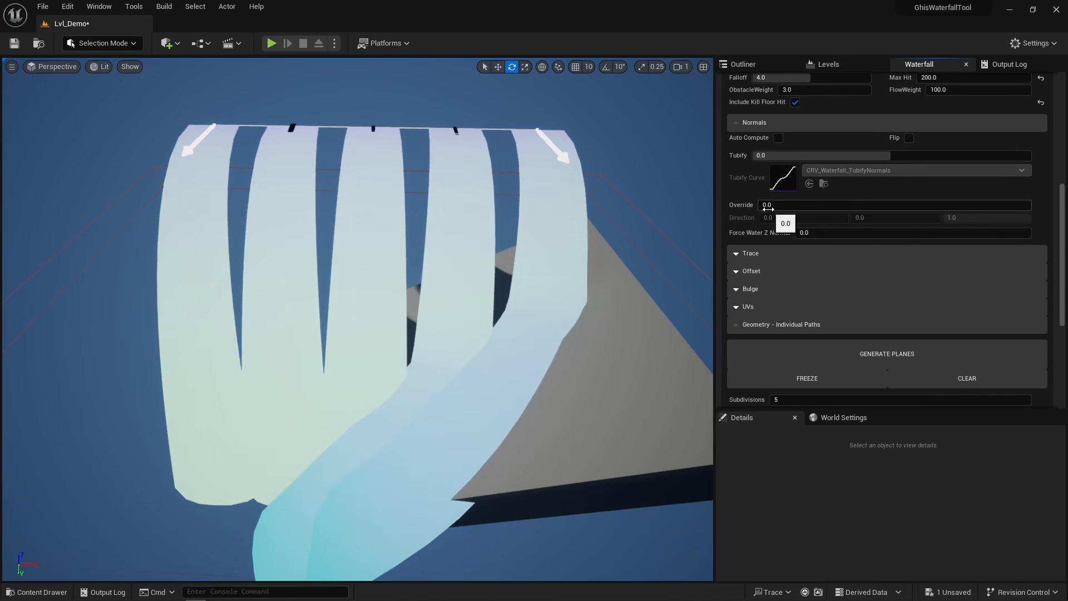
{"action": "left_click", "coordinate": [778, 155]}
{"action": "type", "text": "1"}
{"action": "key", "text": "Return"}
{"action": "left_click", "coordinate": [863, 345]}
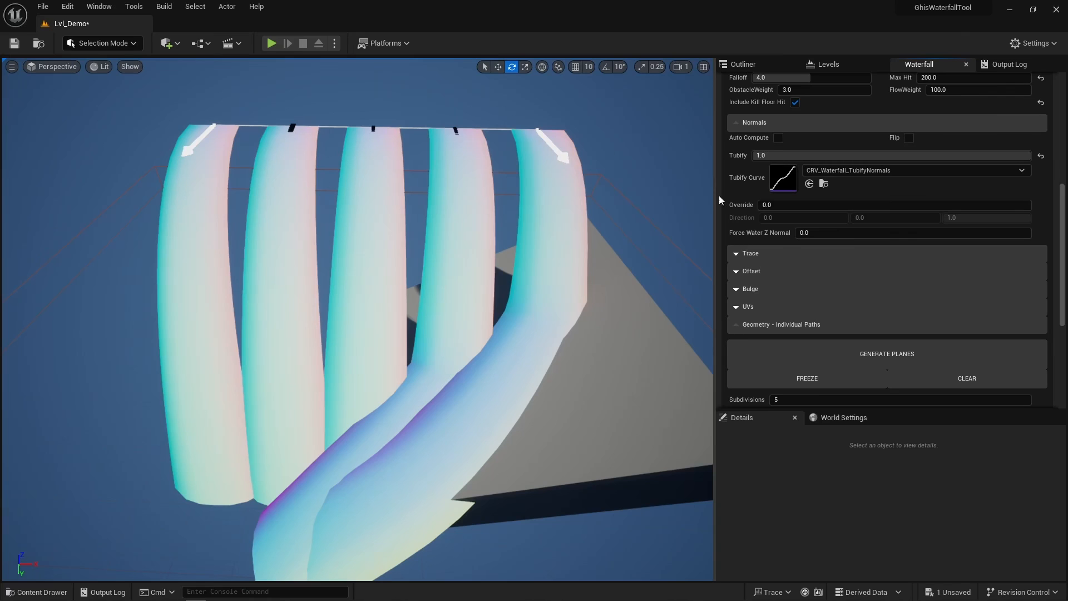
Step: Set the normals' Override to 1 and regenerate the planes
{"action": "left_click", "coordinate": [808, 207]}
{"action": "type", "text": "1"}
{"action": "key", "text": "Return"}
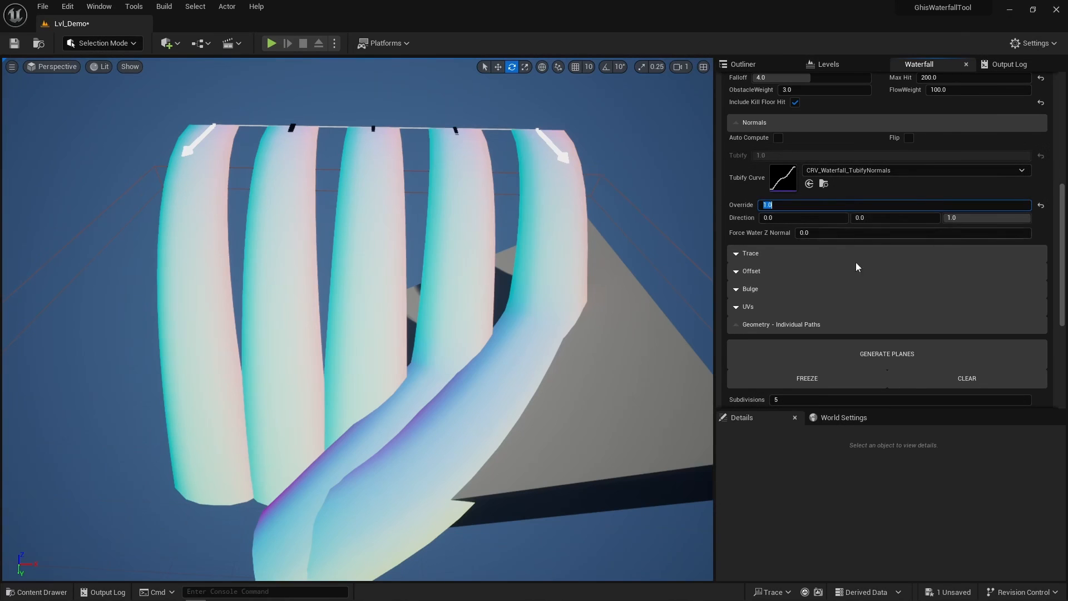
{"action": "left_click", "coordinate": [892, 348]}
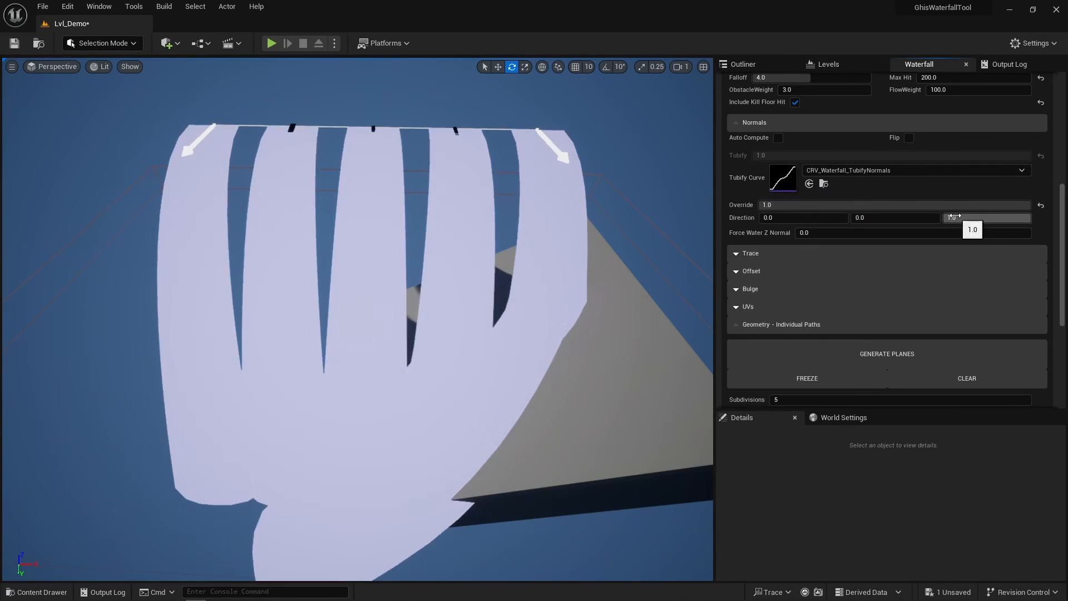
Step: Change the normals' override Direction to 0, 1, 0 and regenerate the planes
{"action": "left_click_drag", "start_coordinate": [899, 217], "coordinate": [975, 221]}
{"action": "type", "text": "0"}
{"action": "left_click", "coordinate": [879, 360]}
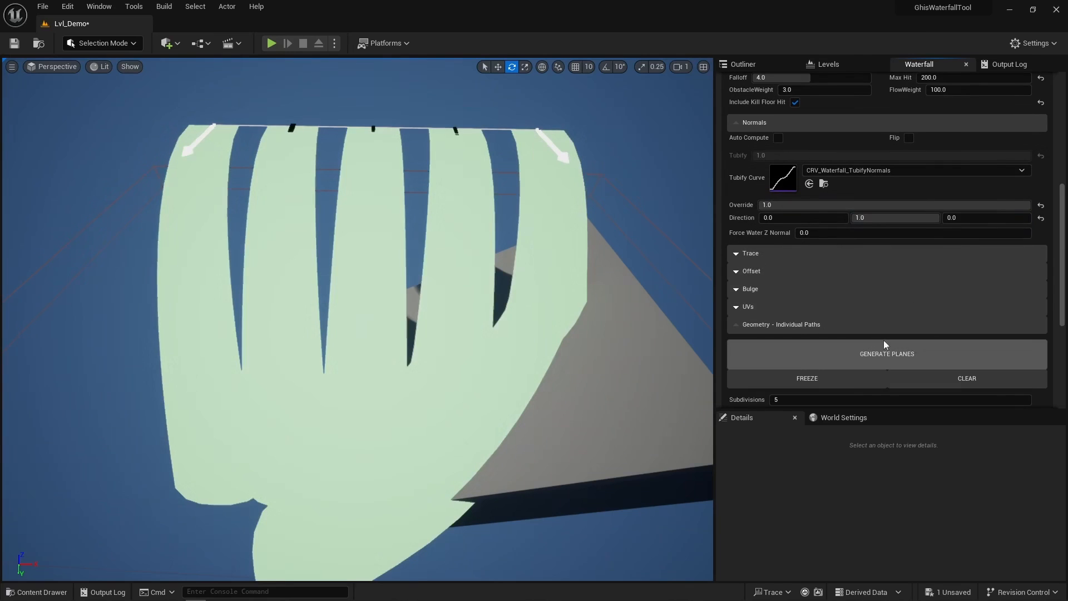
Step: Restore the normals' override Direction to 0, 0, 1 and regenerate the planes
{"action": "left_click_drag", "start_coordinate": [901, 219], "coordinate": [852, 219]}
{"action": "left_click_drag", "start_coordinate": [971, 216], "coordinate": [996, 217]}
{"action": "left_click", "coordinate": [866, 353]}
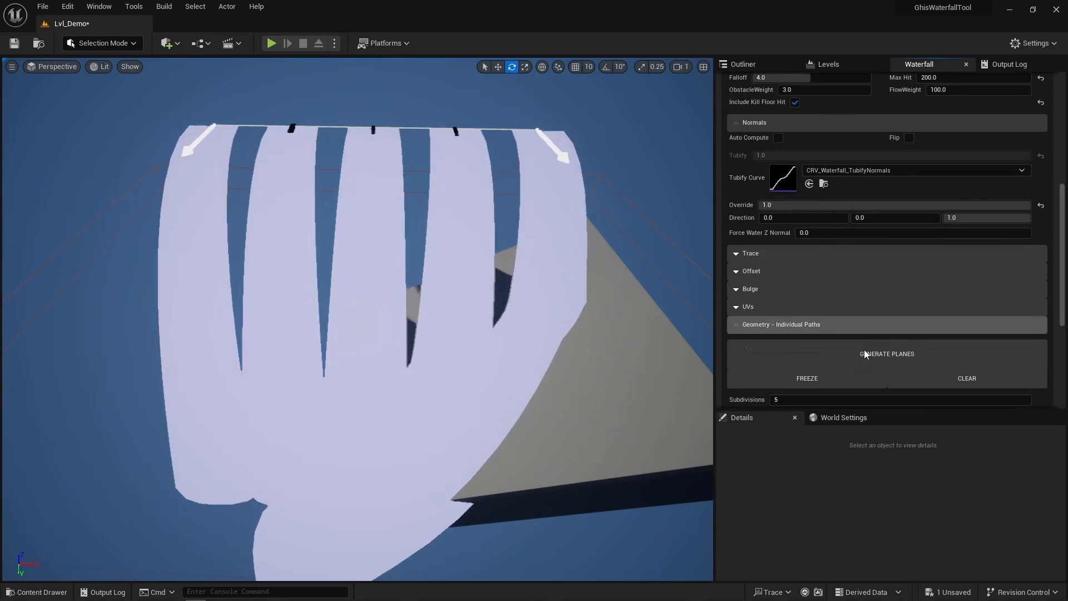
Step: Set Force Water Z Normal to 100 and the normals' Override to 0, and regenerate the planes
{"action": "left_click", "coordinate": [815, 232]}
{"action": "type", "text": "100"}
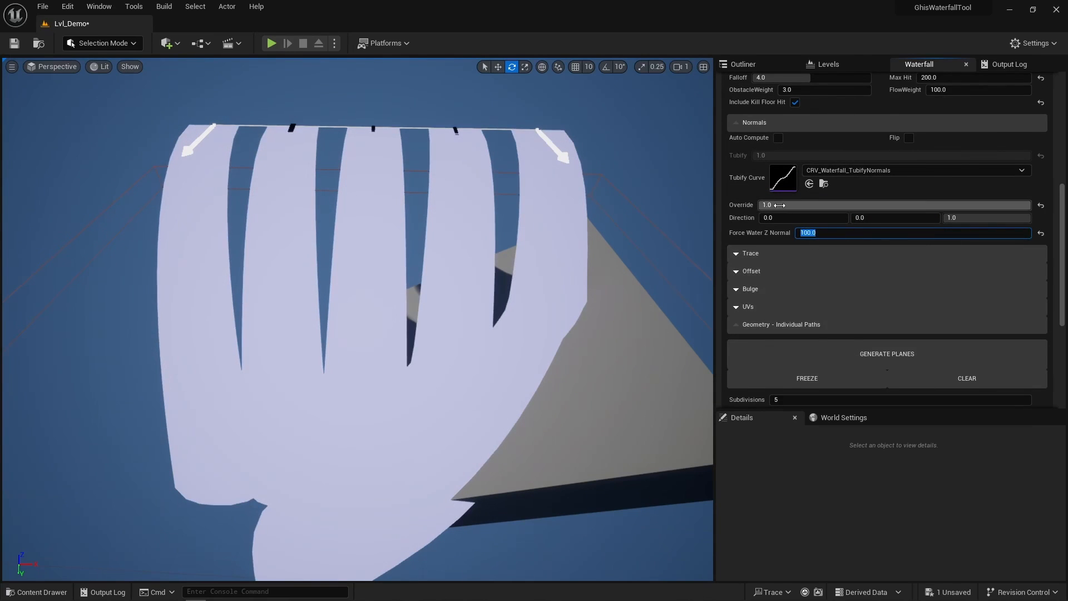
{"action": "left_click_drag", "start_coordinate": [818, 205], "coordinate": [765, 205]}
{"action": "left_click", "coordinate": [855, 356]}
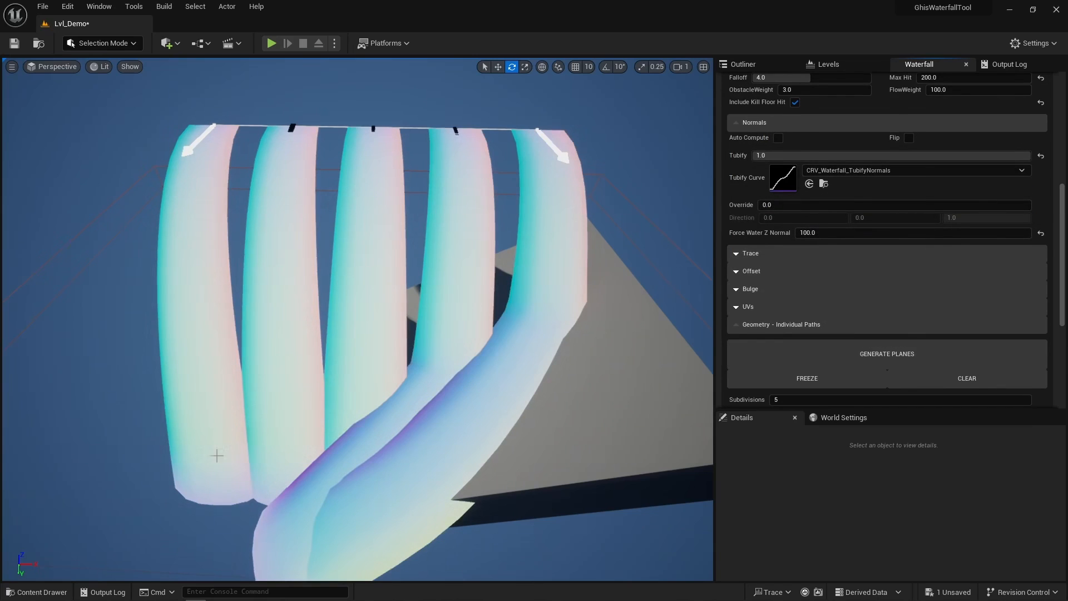
Step: Raise Force Water Z Normal to 500 and regenerate the planes
{"action": "left_click", "coordinate": [828, 232]}
{"action": "type", "text": "500"}
{"action": "left_click", "coordinate": [865, 356]}
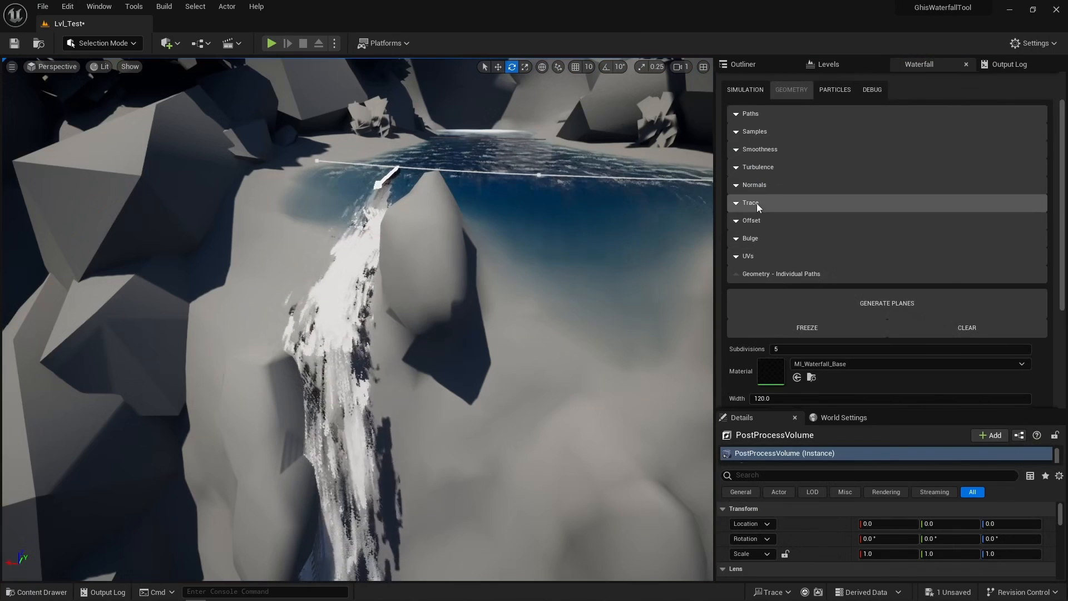
Step: In the Lvl_Test waterfall's Trace settings, set the Distance to 50 in Positive mode and regenerate the planes
{"action": "left_click", "coordinate": [757, 203]}
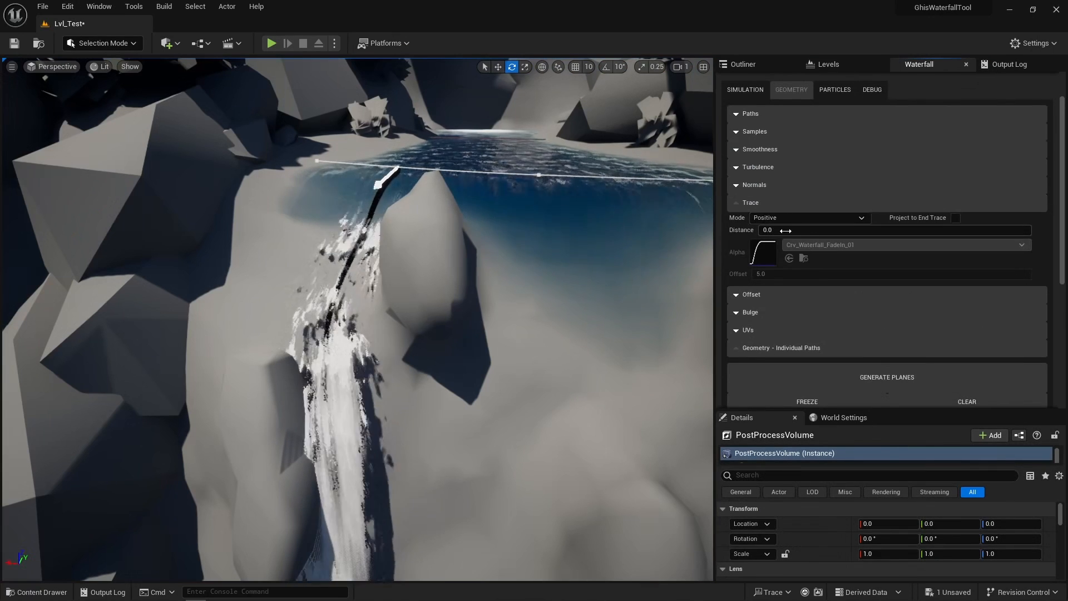
{"action": "left_click", "coordinate": [784, 218]}
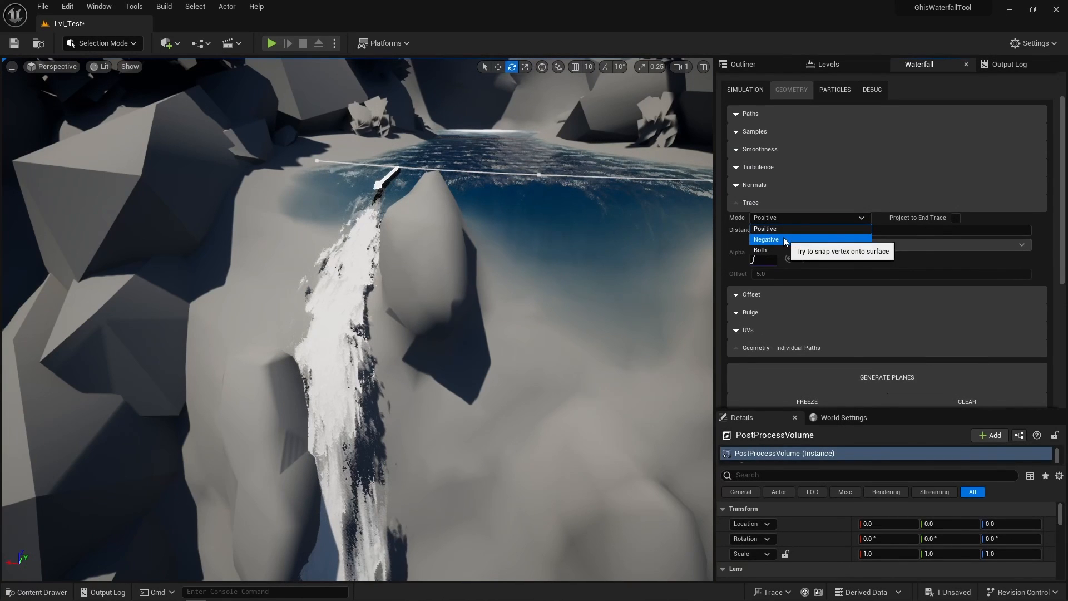
{"action": "left_click", "coordinate": [728, 233]}
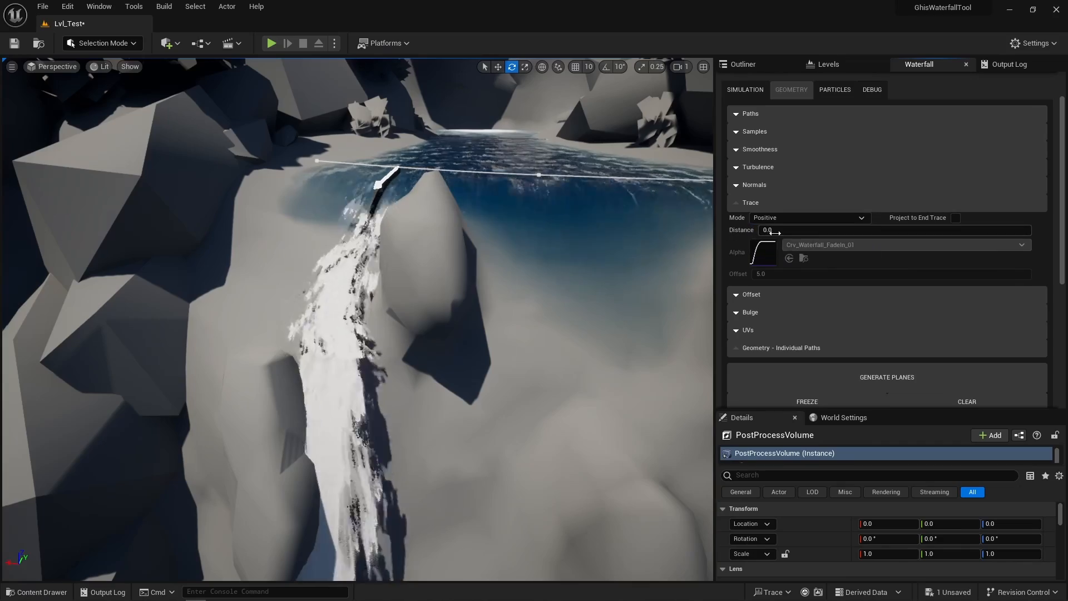
{"action": "left_click", "coordinate": [769, 230]}
{"action": "type", "text": "50"}
{"action": "left_click", "coordinate": [854, 379]}
{"action": "mouse_move", "coordinate": [344, 302]}
{"action": "right_mouse_down"}
{"action": "mouse_move", "coordinate": [311, 302]}
{"action": "mouse_move", "coordinate": [344, 303]}
{"action": "right_mouse_up"}
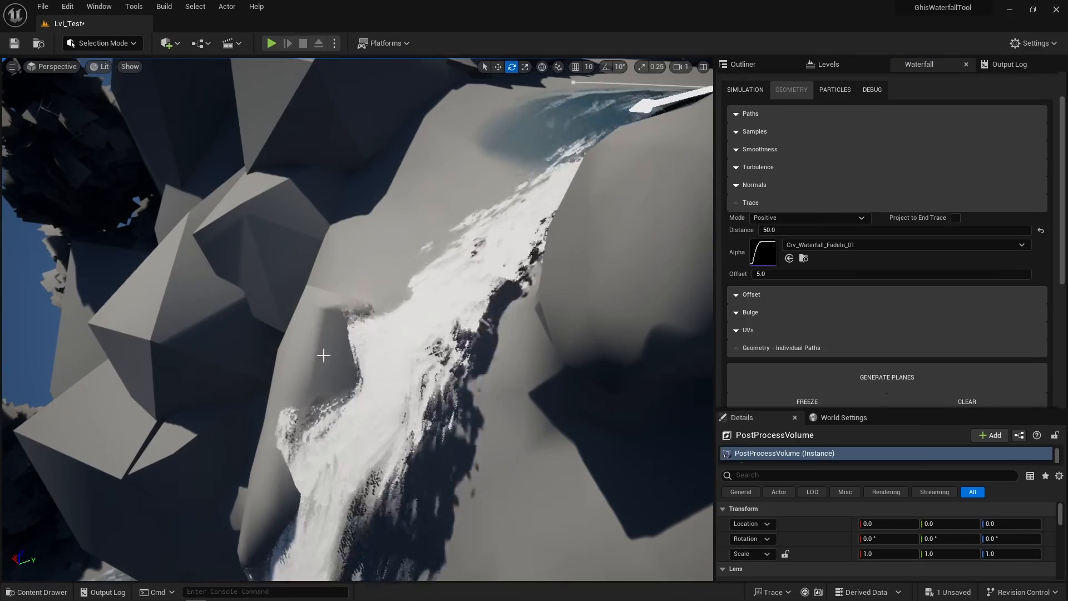
Step: Increase the Trace Distance to 75 and regenerate the planes
{"action": "left_click", "coordinate": [795, 230]}
{"action": "type", "text": "75"}
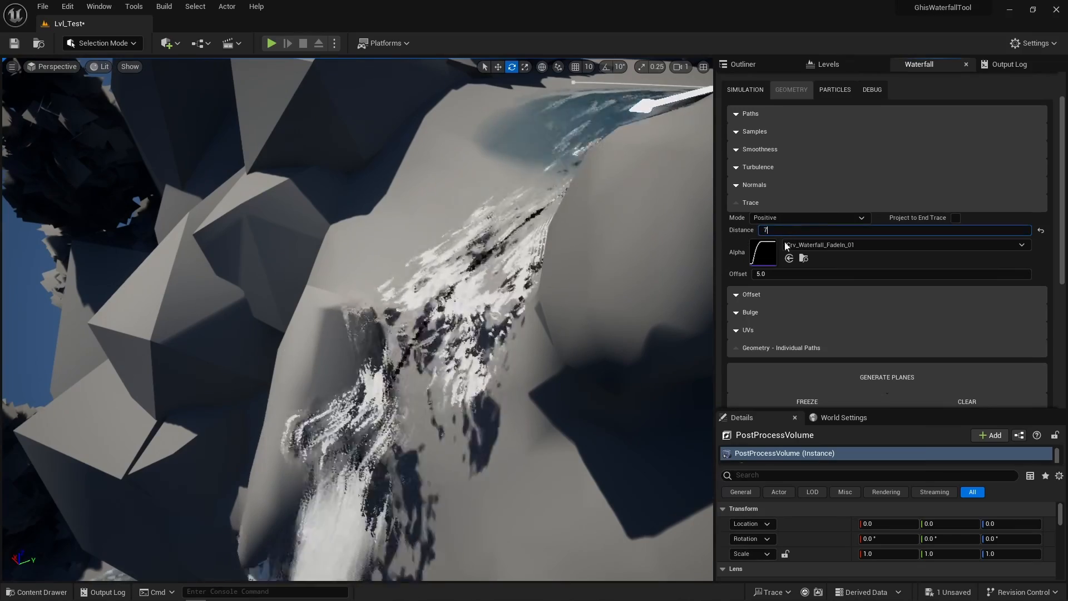
{"action": "key", "text": "Return"}
{"action": "left_click", "coordinate": [845, 378]}
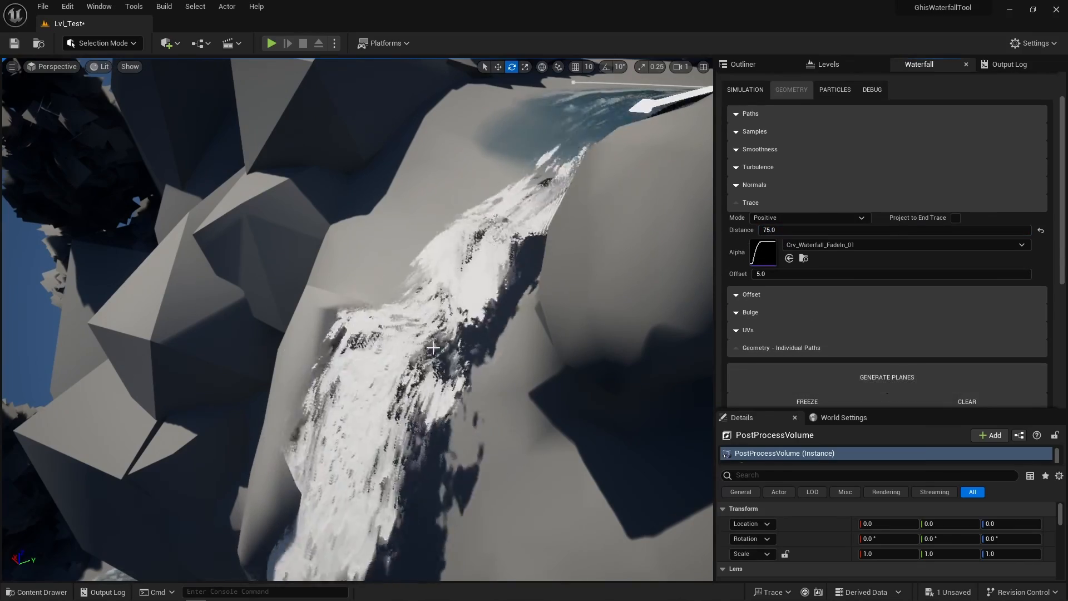
Step: Set the Trace Mode to Both with Project to End Trace enabled and a Distance of 150, and regenerate the planes
{"action": "left_click", "coordinate": [796, 217]}
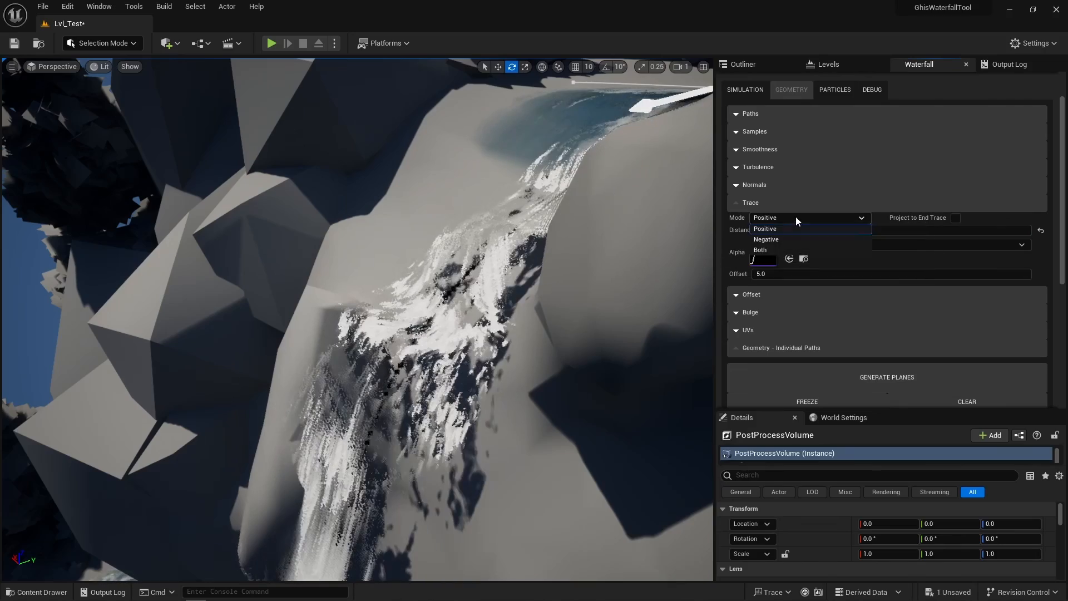
{"action": "left_click", "coordinate": [786, 250]}
{"action": "left_click", "coordinate": [955, 217]}
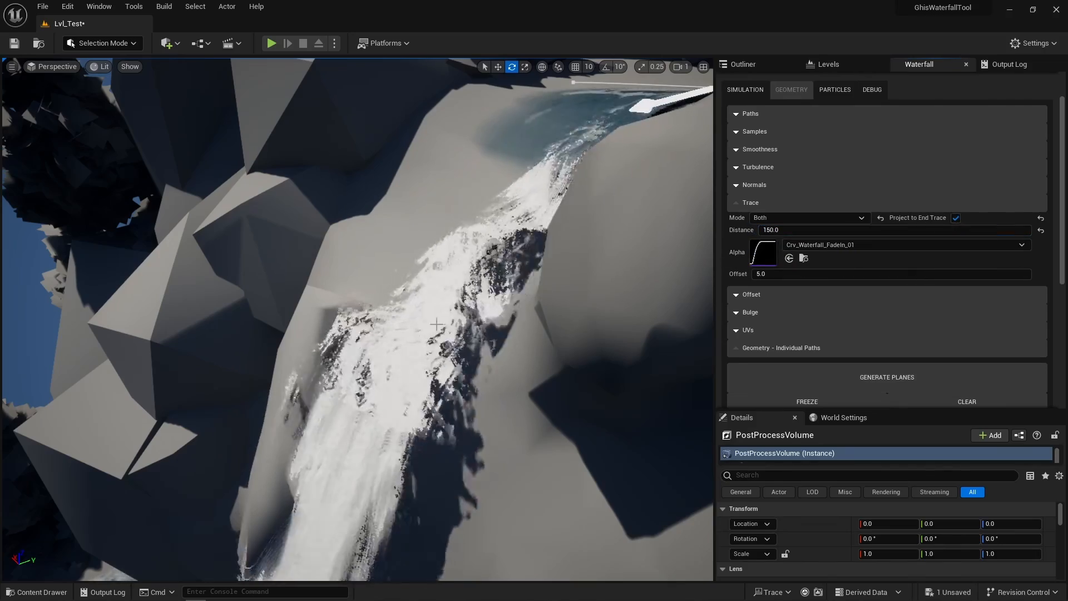
{"action": "right_click_drag", "start_coordinate": [437, 323], "coordinate": [512, 317]}
{"action": "left_click", "coordinate": [818, 374]}
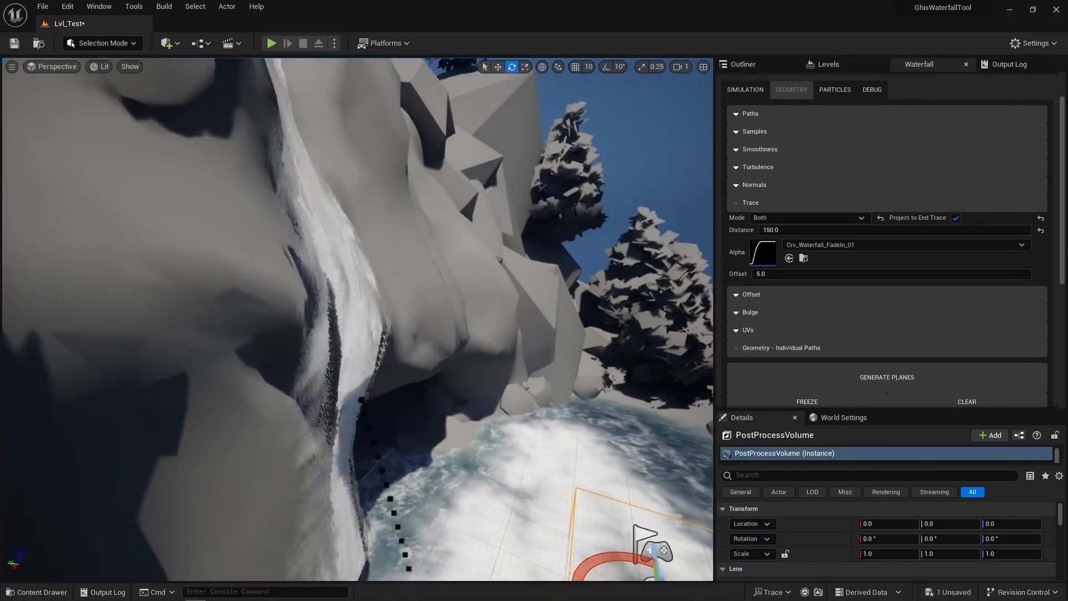
{"action": "right_click_drag", "start_coordinate": [375, 365], "coordinate": [250, 345]}
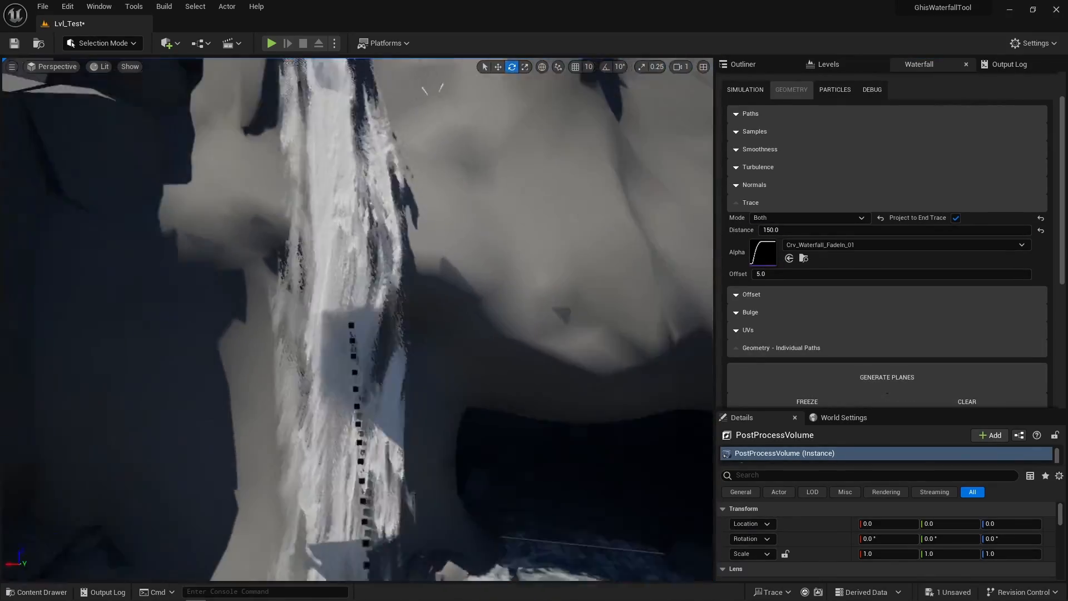
{"action": "right_click_drag", "start_coordinate": [356, 319], "coordinate": [379, 357]}
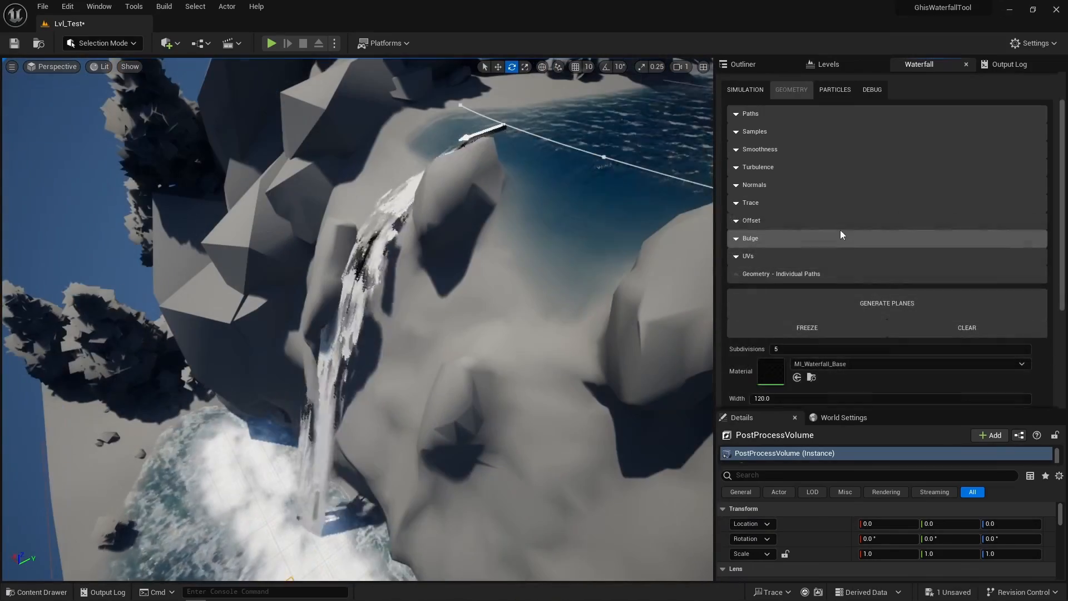
Step: Set the Normal Offset to 20 and regenerate the planes
{"action": "left_click", "coordinate": [830, 218]}
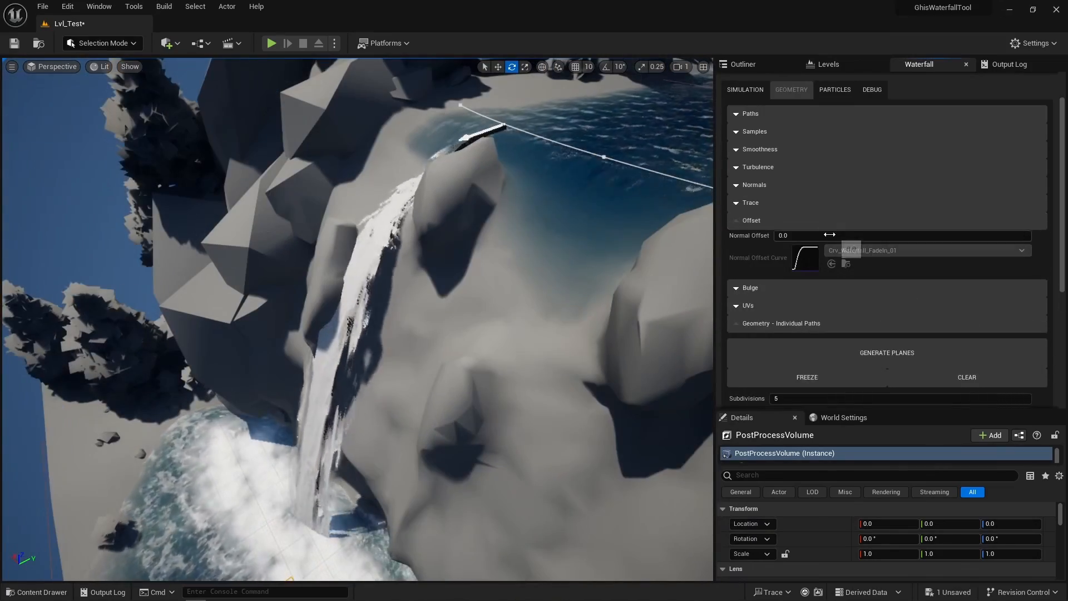
{"action": "left_click", "coordinate": [830, 235]}
{"action": "type", "text": "20"}
{"action": "left_click", "coordinate": [882, 346]}
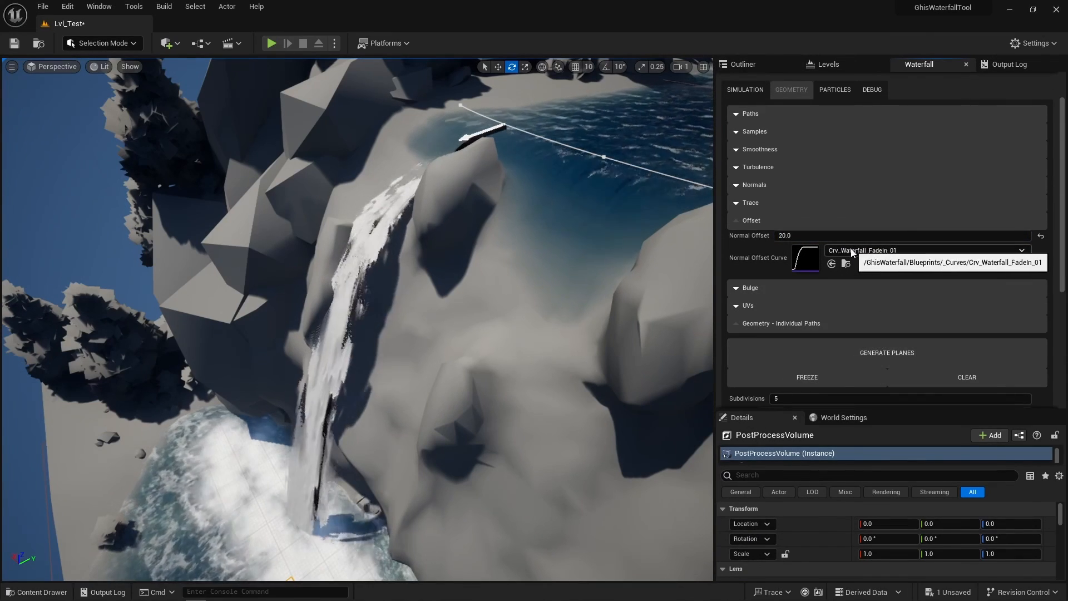
Step: Raise the Normal Offset to 100 and regenerate the planes
{"action": "left_click", "coordinate": [820, 236]}
{"action": "type", "text": "10"}
{"action": "left_click", "coordinate": [863, 349]}
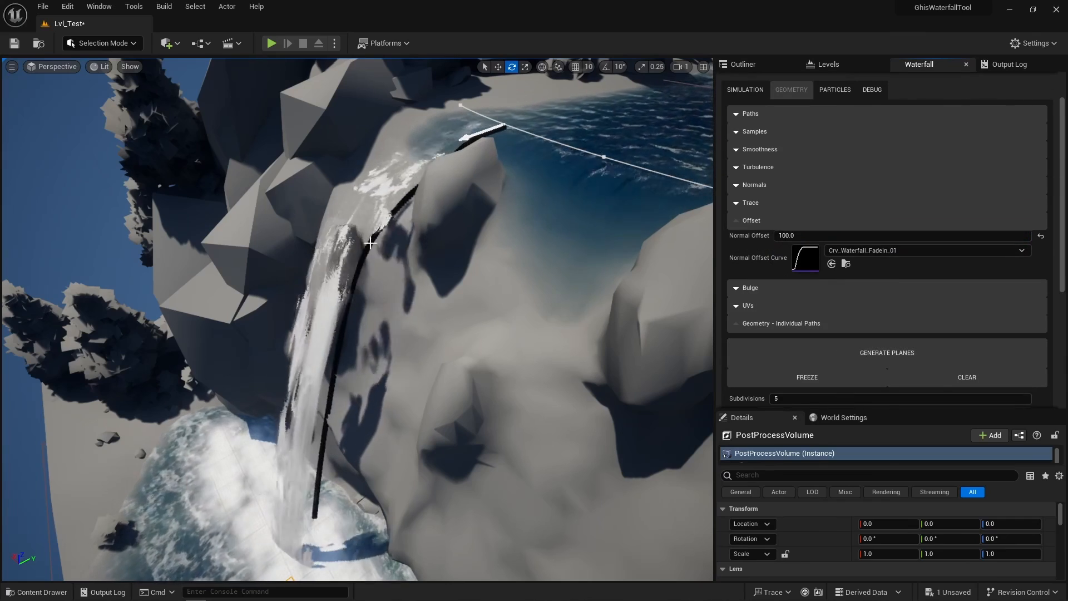
{"action": "left_click_drag", "start_coordinate": [492, 123], "coordinate": [456, 139], "text": "alt"}
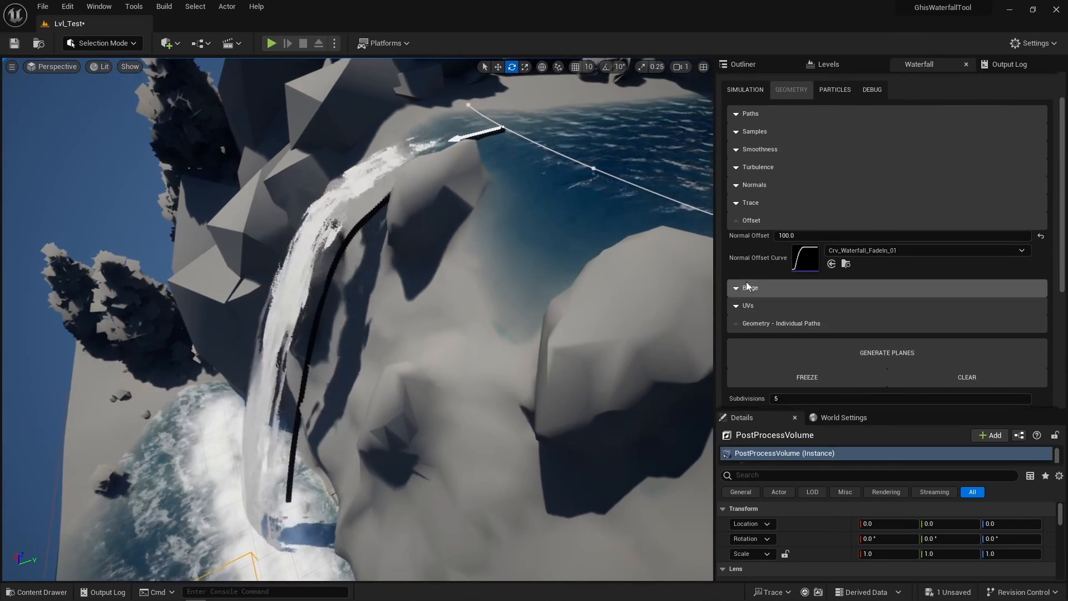
Step: Return the Normal Offset to 0 and regenerate the planes
{"action": "left_click", "coordinate": [801, 236]}
{"action": "type", "text": "0"}
{"action": "key", "text": "Return"}
{"action": "left_click", "coordinate": [858, 343]}
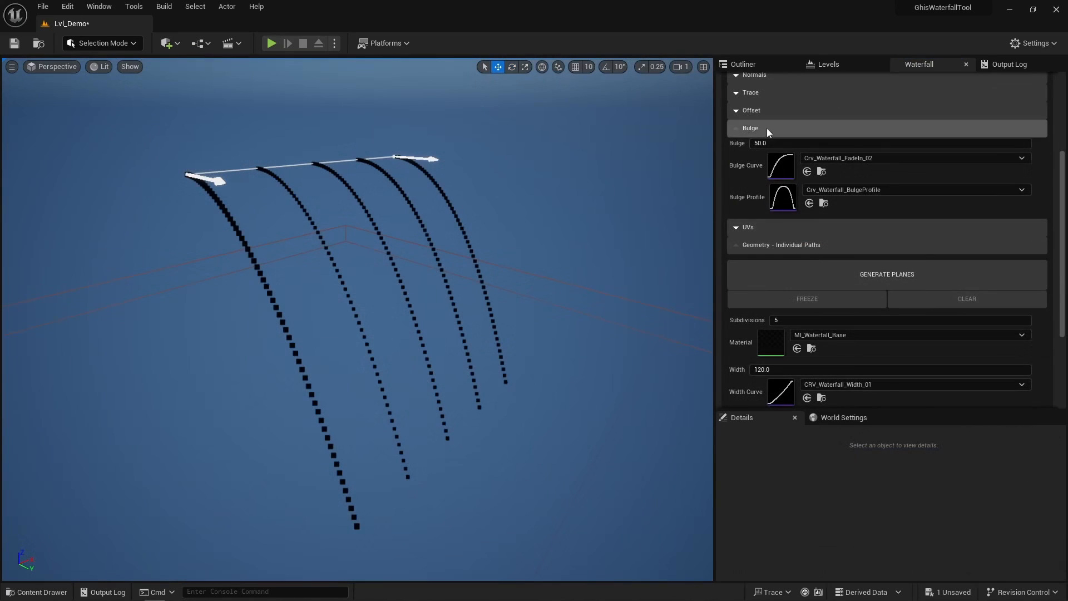
Step: Generate the planes for the Lvl_Demo paths and display the viewport in Wireframe mode
{"action": "scroll", "coordinate": [912, 234], "scroll_direction": "down", "scroll_amount": 2}
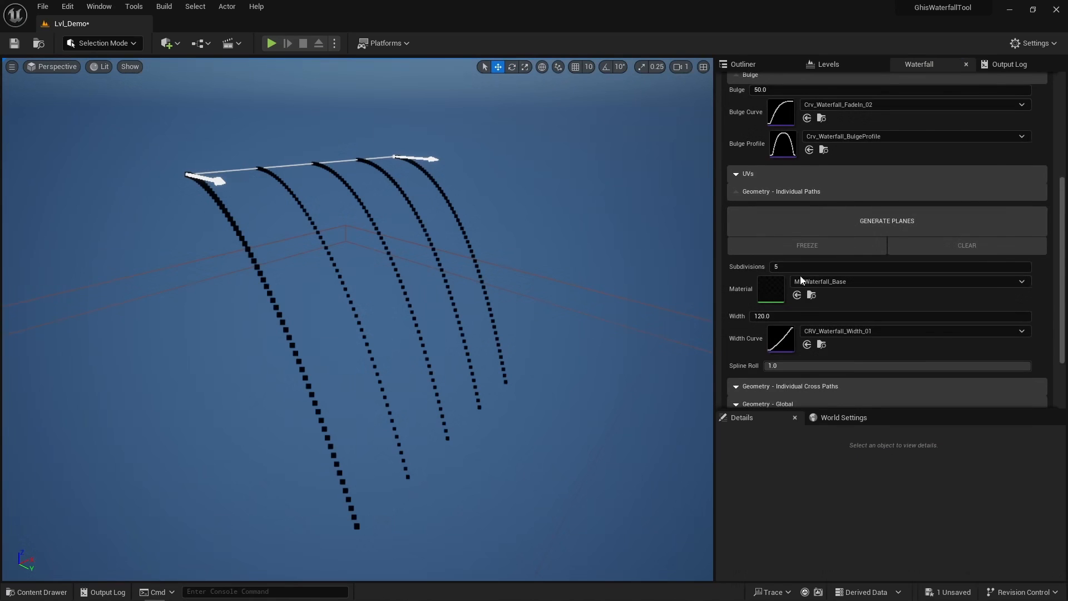
{"action": "left_click", "coordinate": [816, 228]}
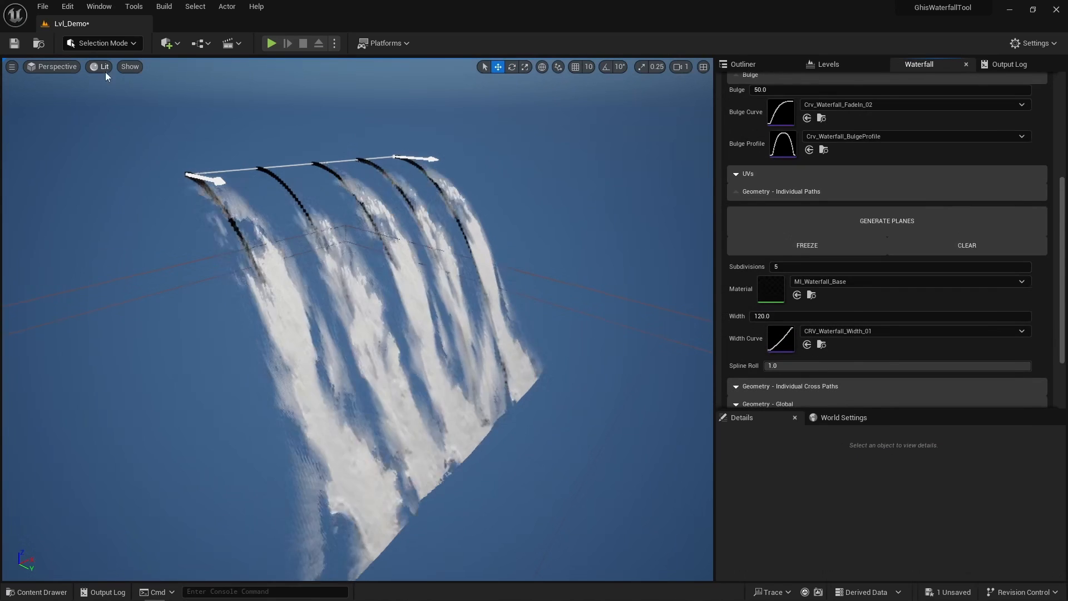
{"action": "left_click", "coordinate": [100, 66]}
{"action": "left_click", "coordinate": [133, 123]}
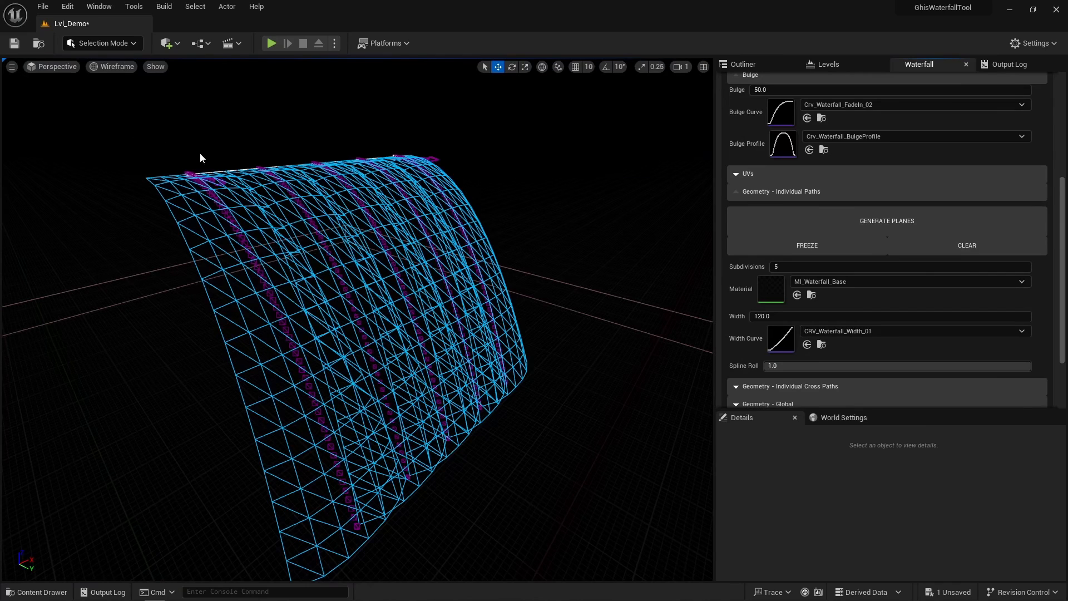
Step: Set the Bulge to 150 and regenerate the planes
{"action": "left_click", "coordinate": [784, 90]}
{"action": "type", "text": "150"}
{"action": "left_click", "coordinate": [859, 212]}
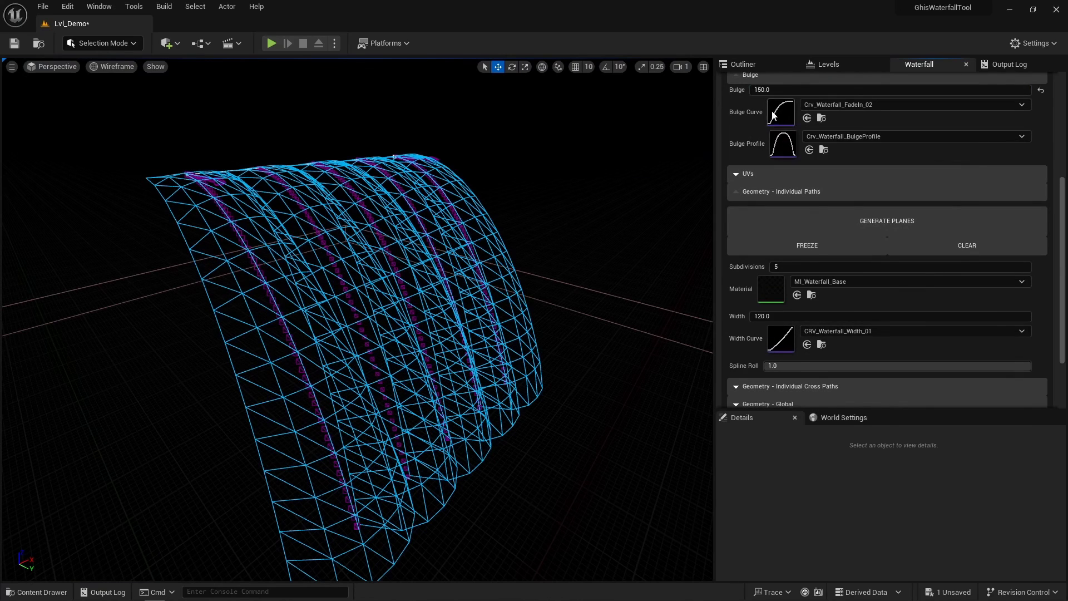
{"action": "scroll", "coordinate": [770, 126], "scroll_direction": "up", "scroll_amount": 1}
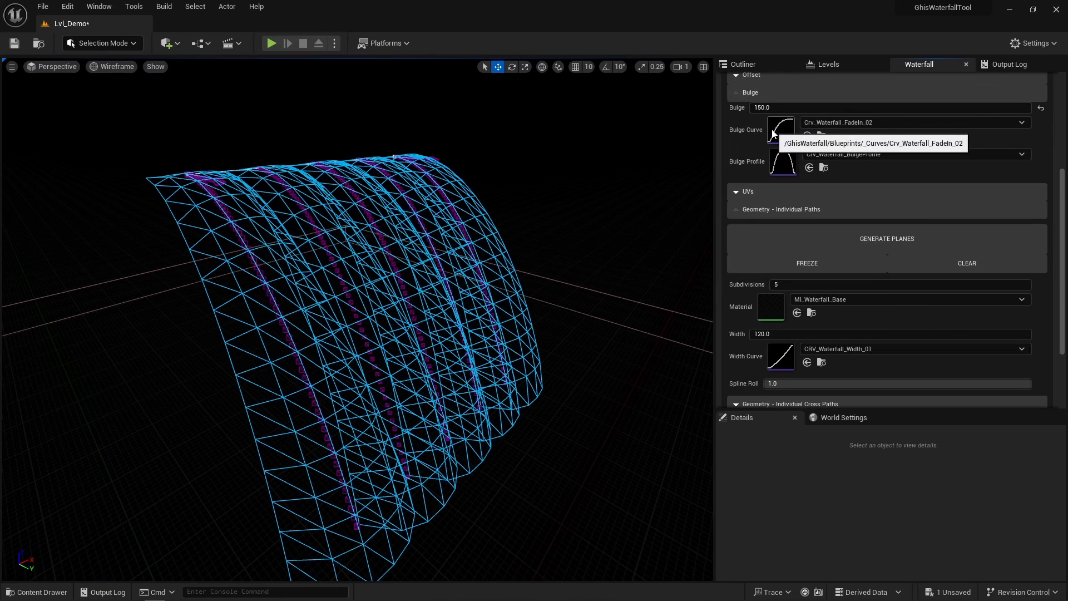
Step: Generate the individual cross planes along the bulged paths, and clear them again
{"action": "left_click", "coordinate": [801, 211]}
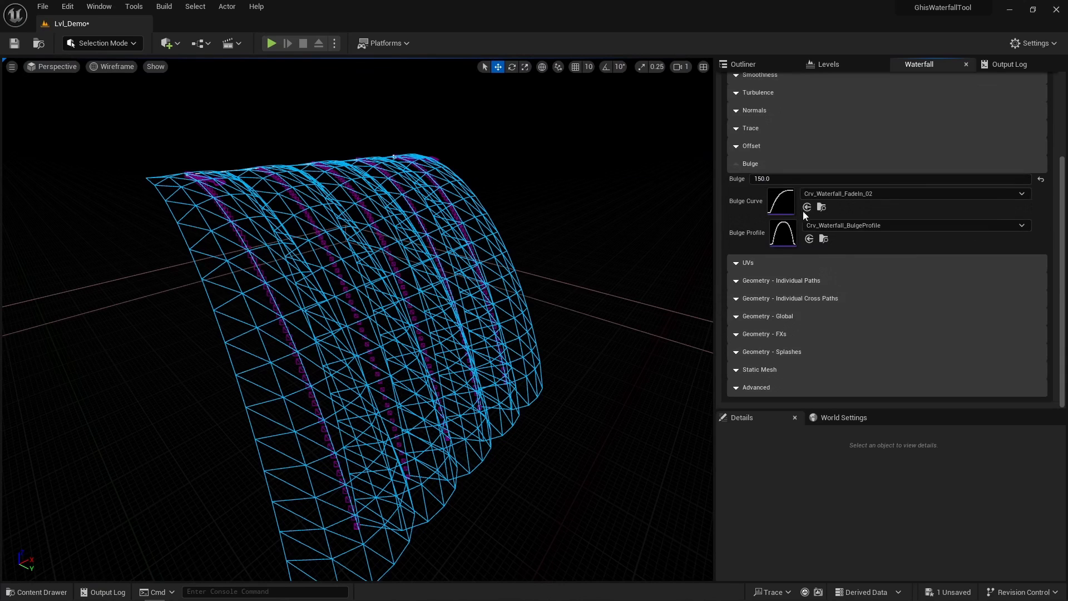
{"action": "left_click", "coordinate": [829, 278]}
{"action": "left_click", "coordinate": [873, 260]}
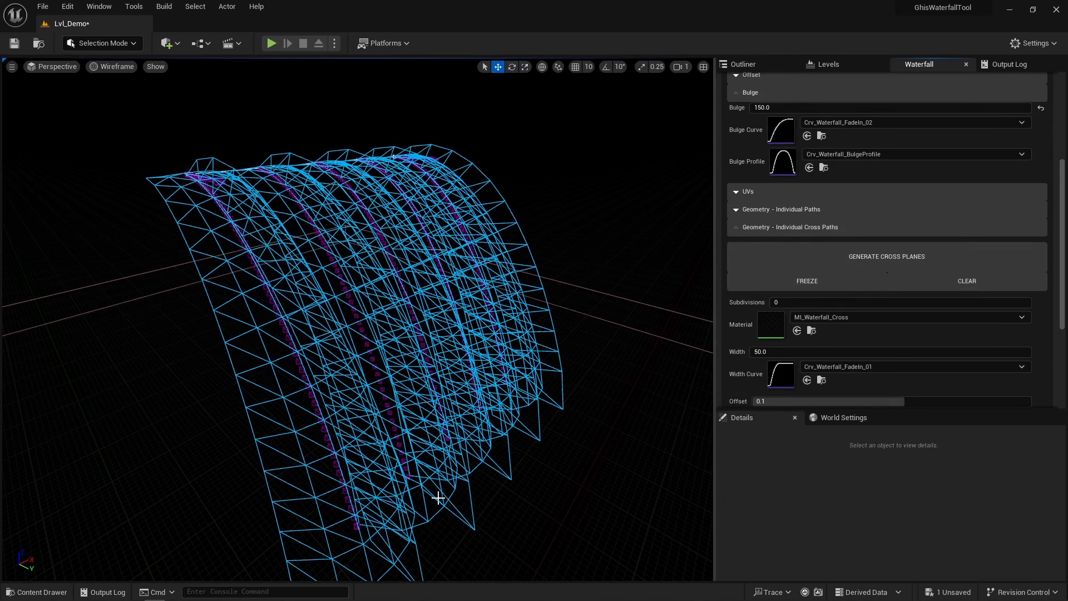
{"action": "left_click", "coordinate": [849, 227]}
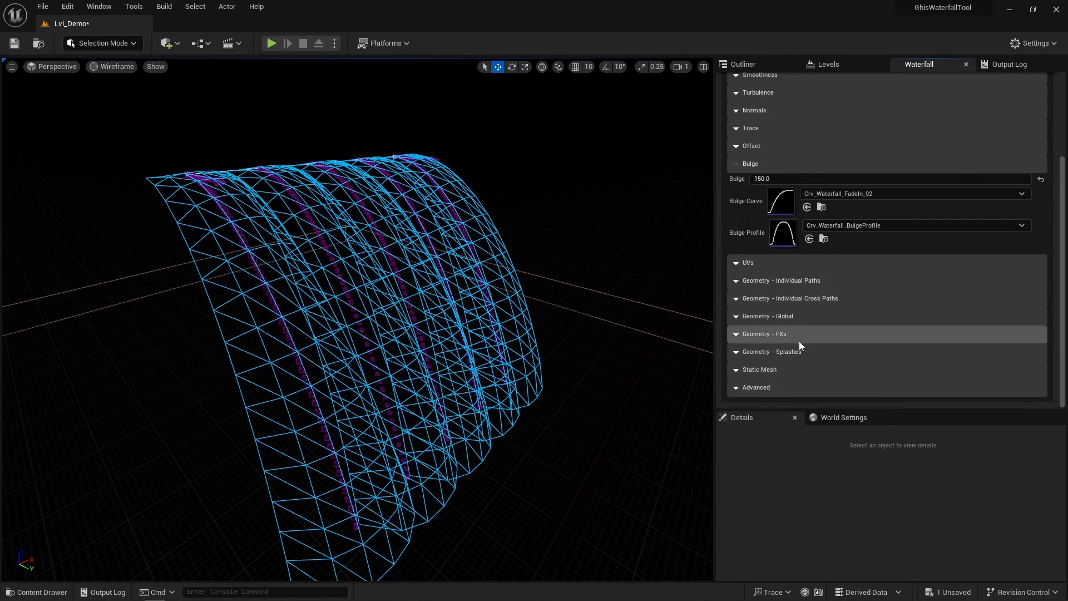
Step: Generate the splash meshes at the base of the waterfall
{"action": "left_click", "coordinate": [795, 350]}
{"action": "left_click", "coordinate": [886, 314]}
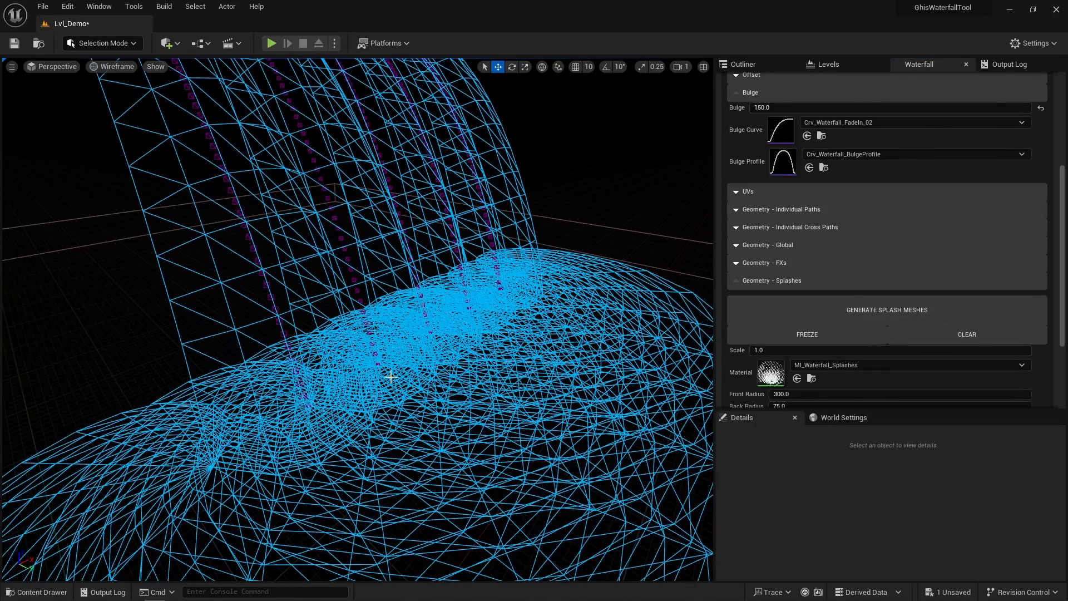
{"action": "left_click", "coordinate": [756, 280]}
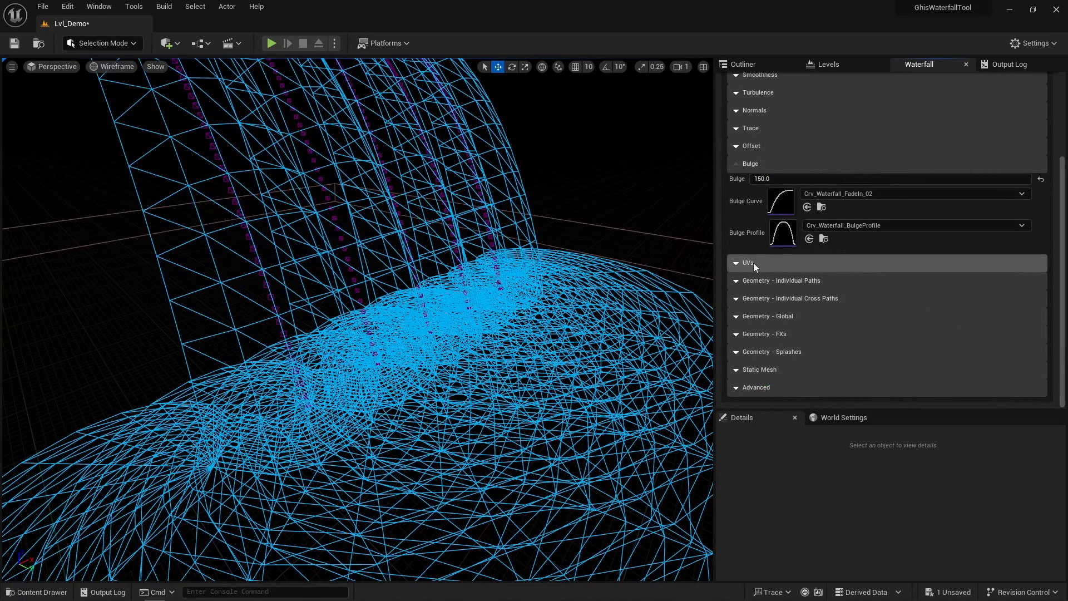
Step: Generate the individual path planes, set the last key of CRV_Waterfall_Width_01 to 4.0, and regenerate the planes
{"action": "left_click", "coordinate": [753, 262]}
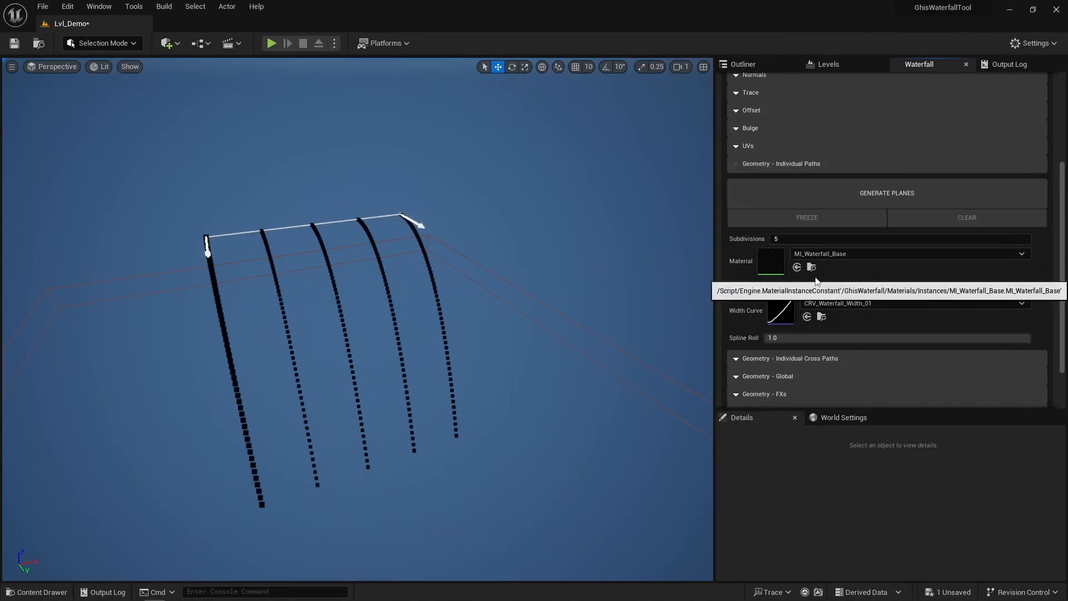
{"action": "left_click", "coordinate": [901, 200]}
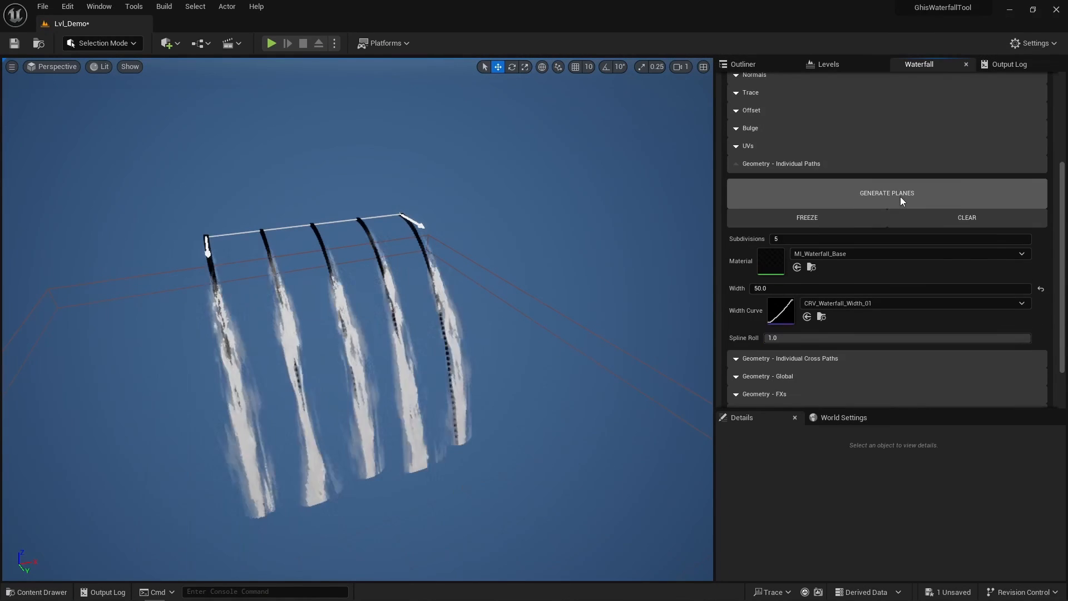
{"action": "double_click", "coordinate": [781, 306]}
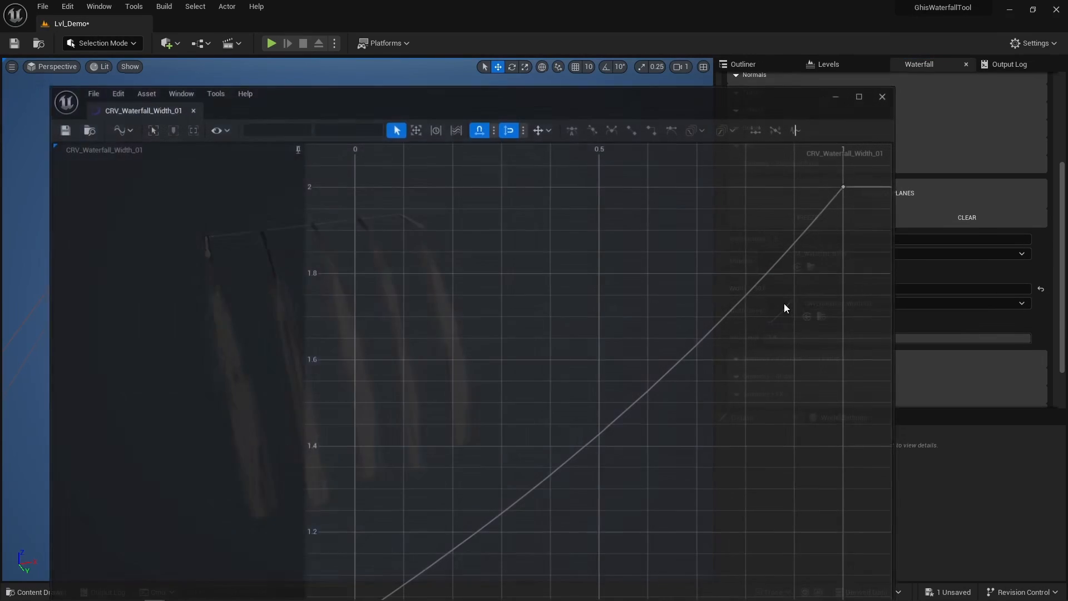
{"action": "left_click_drag", "start_coordinate": [788, 193], "coordinate": [788, 193]}
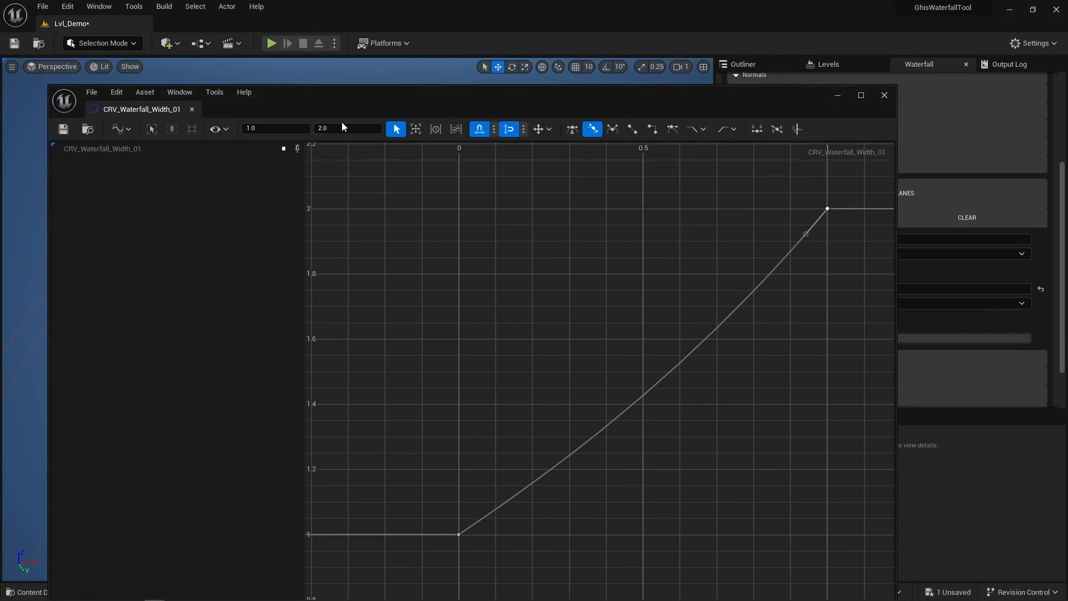
{"action": "key", "text": "Return"}
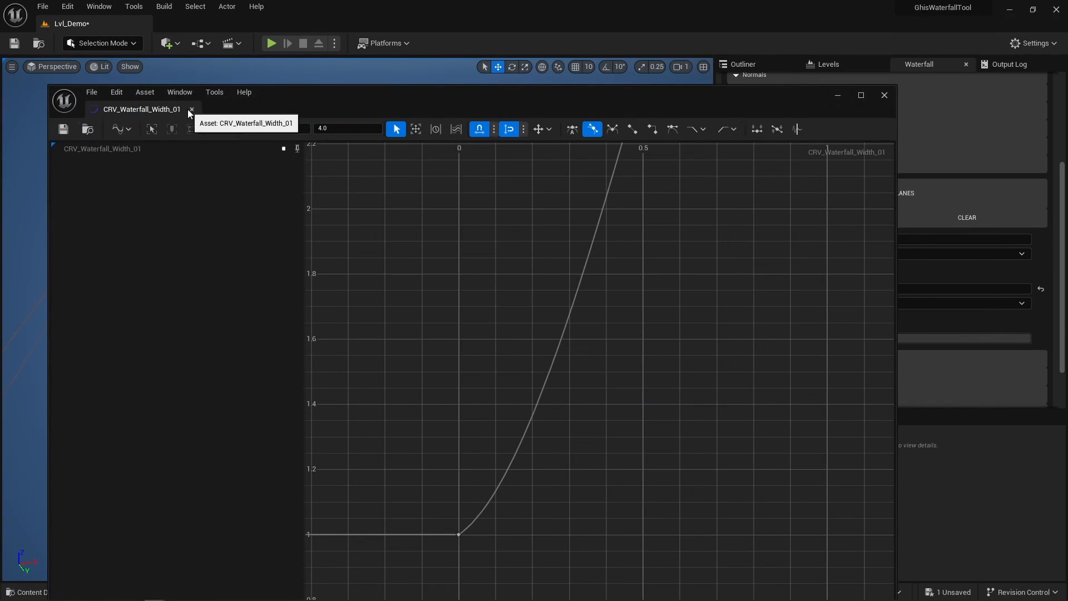
{"action": "left_click", "coordinate": [192, 110]}
{"action": "left_click", "coordinate": [816, 195]}
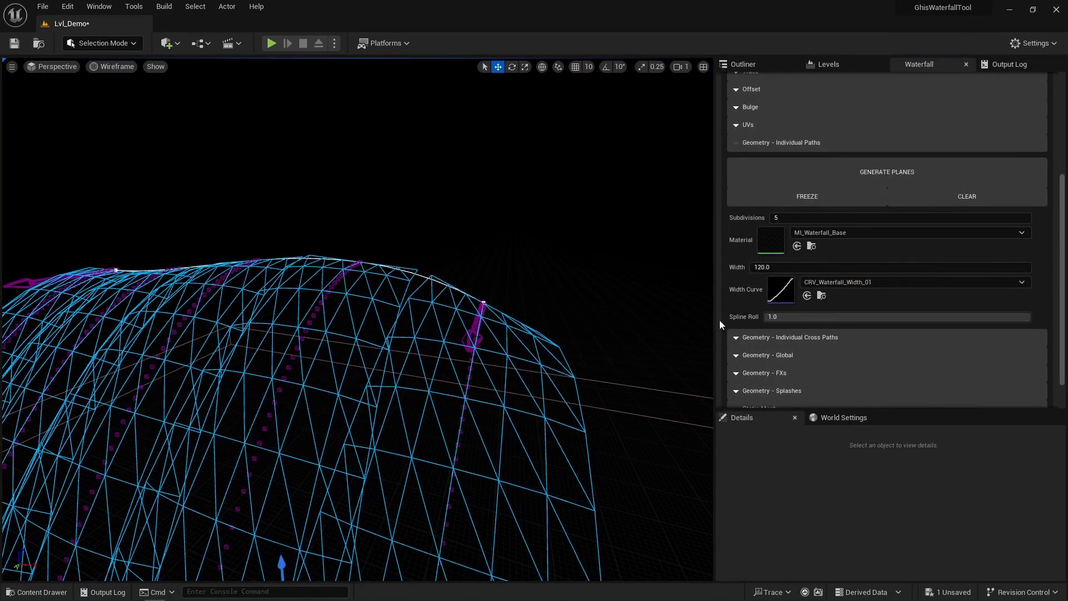
Step: Set the Spline Roll of the individual path planes to 0 and regenerate them
{"action": "left_click", "coordinate": [813, 317]}
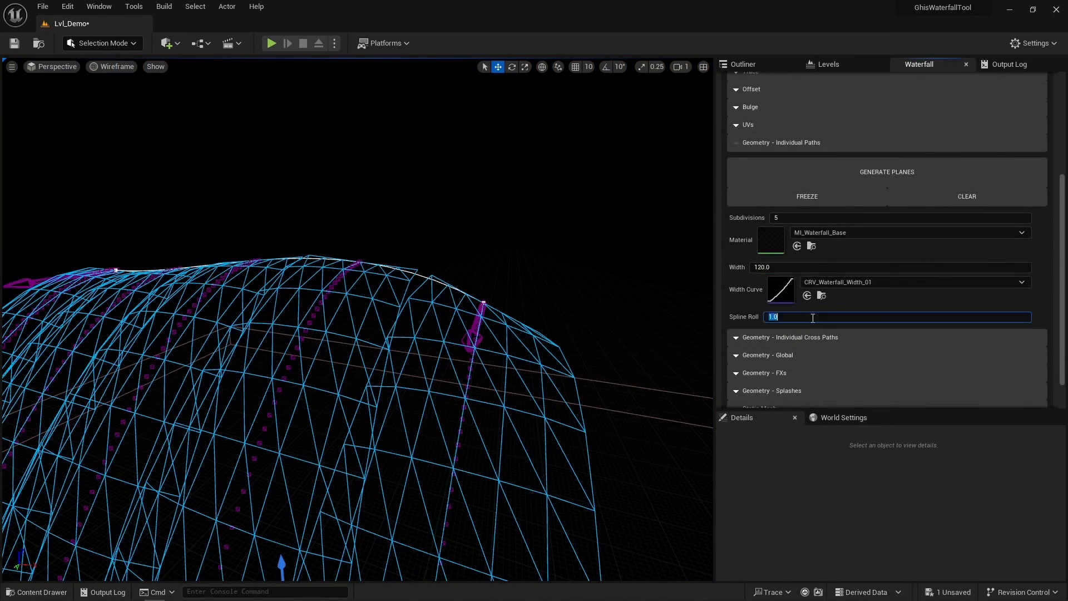
{"action": "type", "text": "0"}
{"action": "key", "text": "Return"}
{"action": "left_click", "coordinate": [841, 179]}
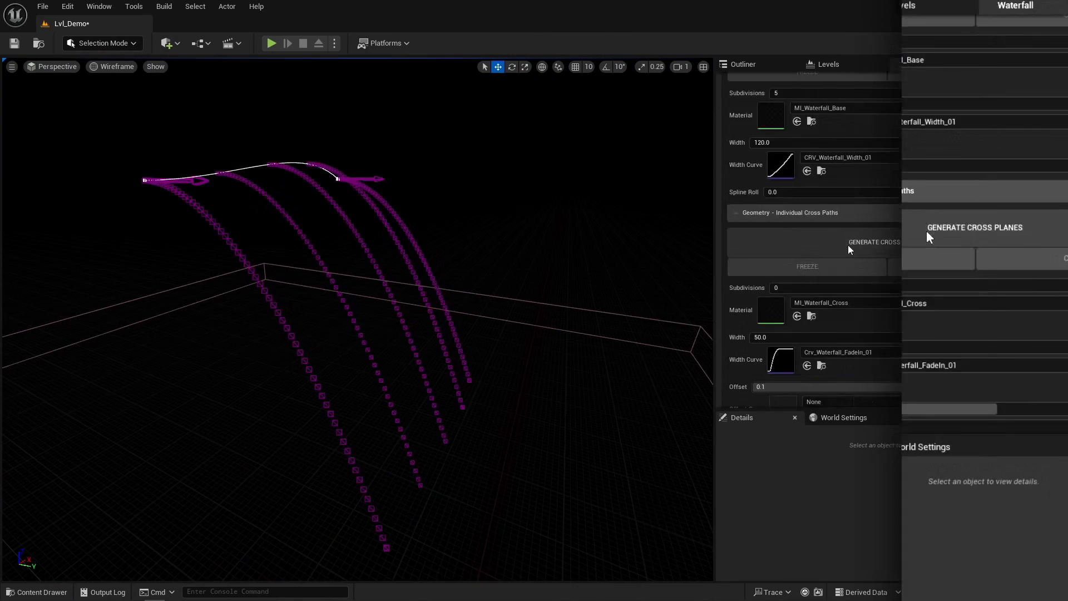
Step: Generate the individual cross planes along the simulated paths
{"action": "left_click", "coordinate": [857, 242]}
{"action": "right_click_drag", "start_coordinate": [599, 327], "coordinate": [599, 327]}
{"action": "scroll", "coordinate": [808, 295], "scroll_direction": "down", "scroll_amount": 3}
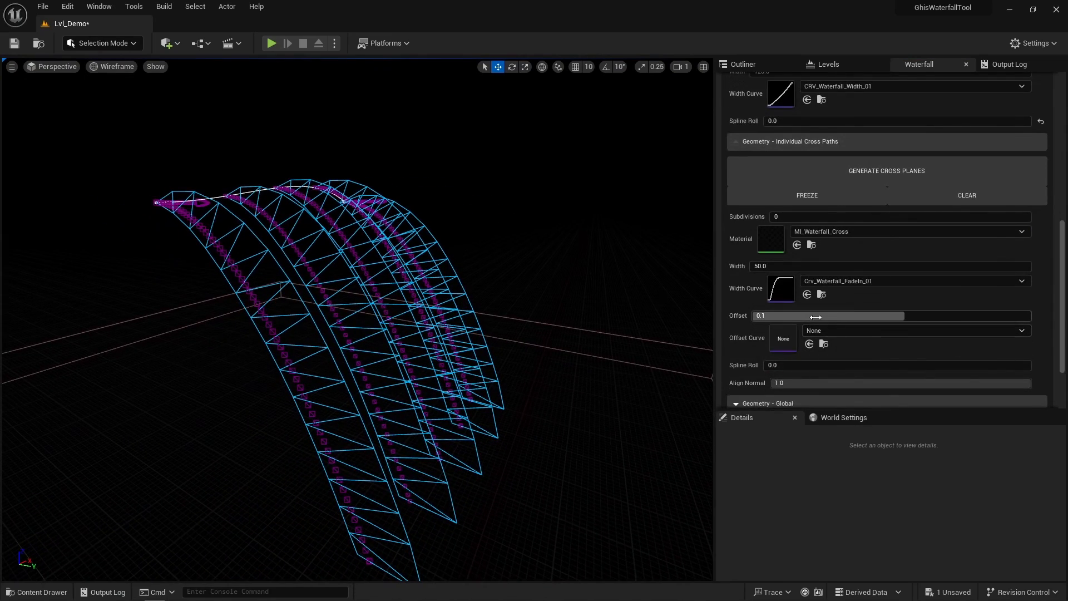
Step: Try the cross plane Offset at -1 and at 1, regenerating the cross planes each time
{"action": "left_click", "coordinate": [815, 317]}
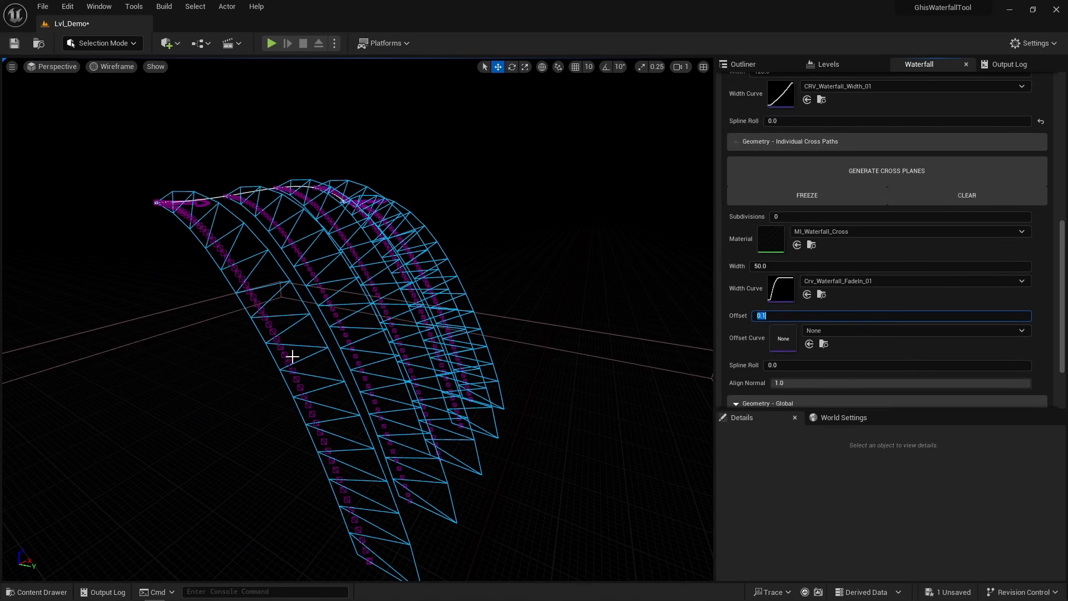
{"action": "type", "text": "-1"}
{"action": "left_click", "coordinate": [860, 175]}
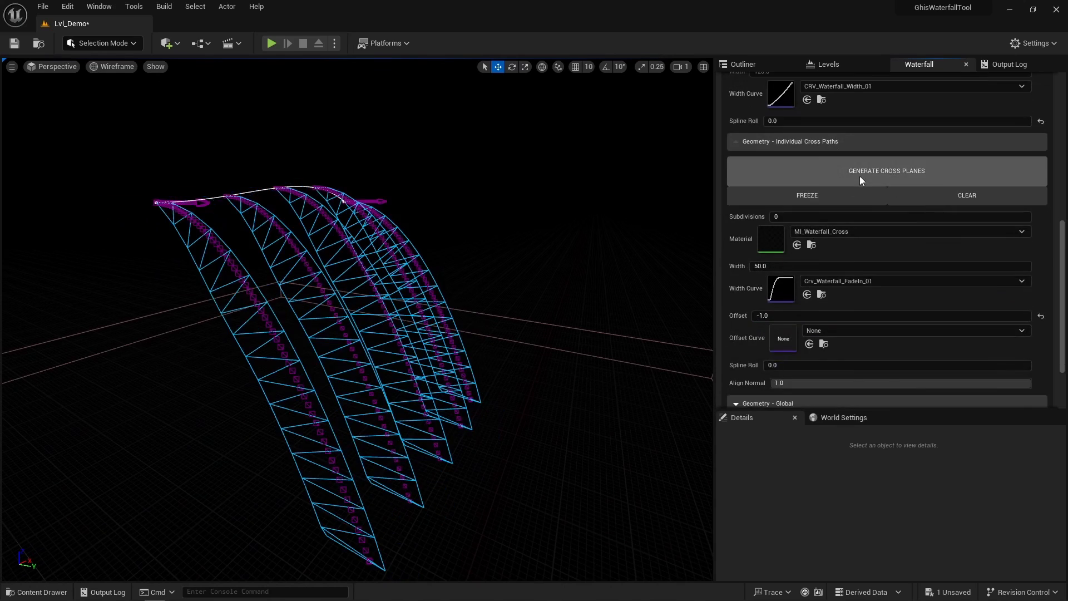
{"action": "left_click", "coordinate": [806, 314]}
{"action": "type", "text": "1"}
{"action": "left_click", "coordinate": [857, 174]}
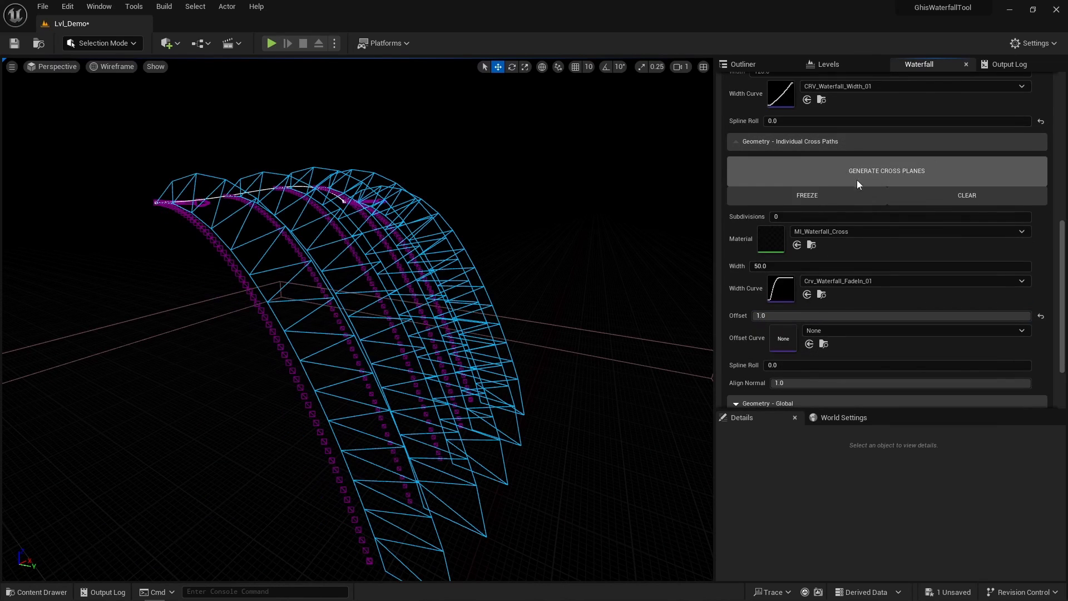
Step: Set the cross plane Offset to 0 and regenerate the cross planes
{"action": "left_click_drag", "start_coordinate": [804, 313], "coordinate": [779, 312]}
{"action": "left_click", "coordinate": [870, 170]}
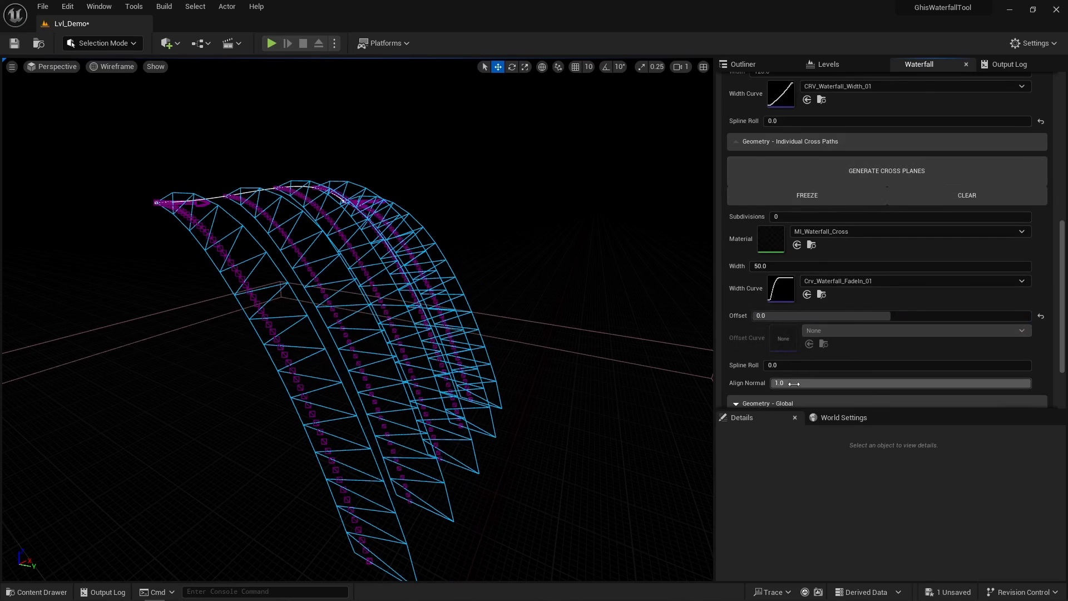
Step: Assign the M_Waterfall_Previz_Normals material to both the cross planes and the individual path planes, and regenerate both
{"action": "left_click", "coordinate": [849, 232]}
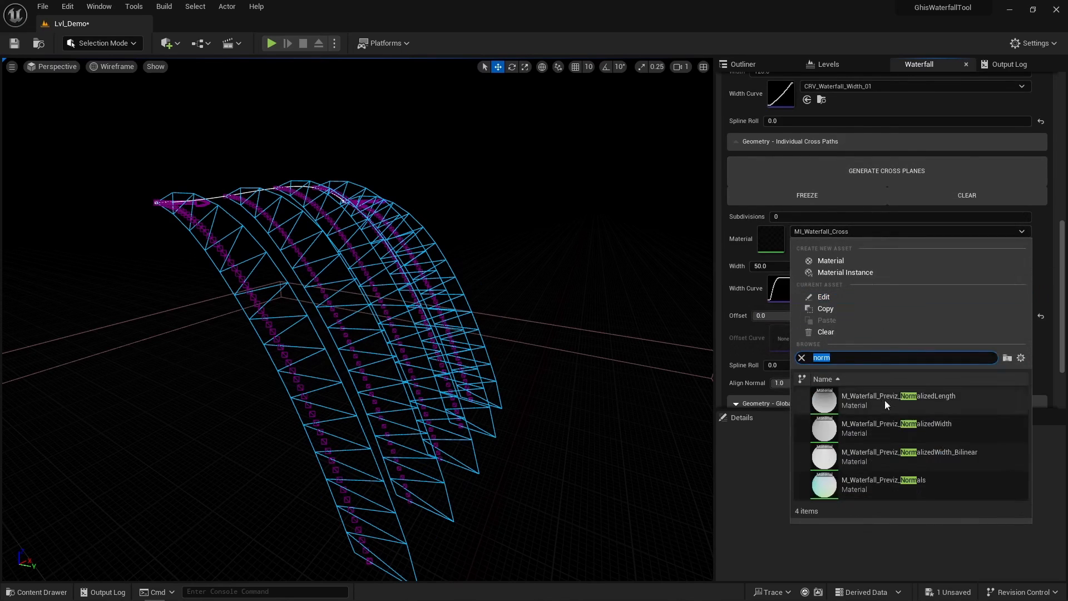
{"action": "left_click", "coordinate": [884, 400]}
{"action": "left_click", "coordinate": [876, 173]}
{"action": "scroll", "coordinate": [857, 156], "scroll_direction": "up", "scroll_amount": 3}
{"action": "left_click", "coordinate": [844, 126]}
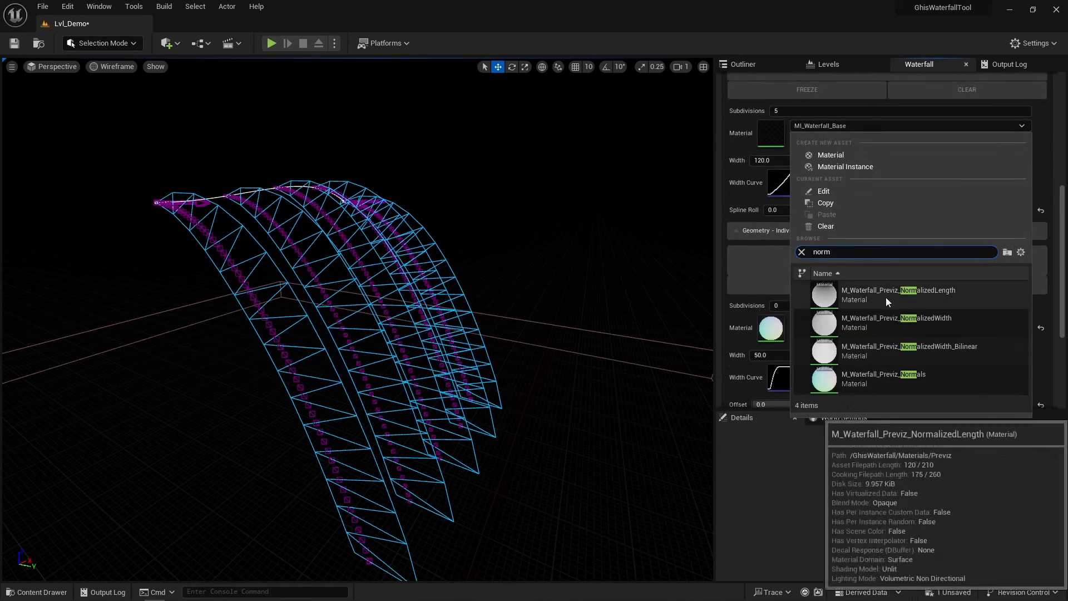
{"action": "left_click", "coordinate": [868, 315]}
{"action": "scroll", "coordinate": [890, 222], "scroll_direction": "up", "scroll_amount": 2}
{"action": "left_click", "coordinate": [849, 97]}
Step: Display the viewport in Lit mode and examine the normals shading of the planes and cross planes
{"action": "left_click", "coordinate": [114, 66]}
{"action": "left_click", "coordinate": [127, 97]}
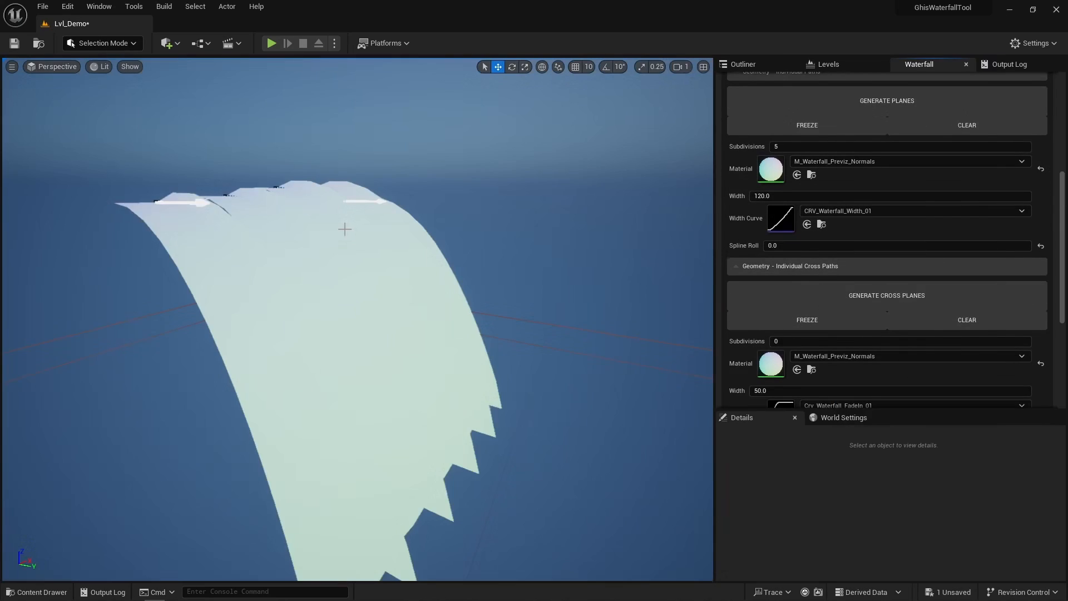
{"action": "left_click_drag", "start_coordinate": [345, 229], "coordinate": [179, 229], "text": "alt"}
{"action": "key", "text": "d"}
{"action": "right_click_drag", "start_coordinate": [358, 319], "coordinate": [430, 320]}
{"action": "key", "text": "a"}
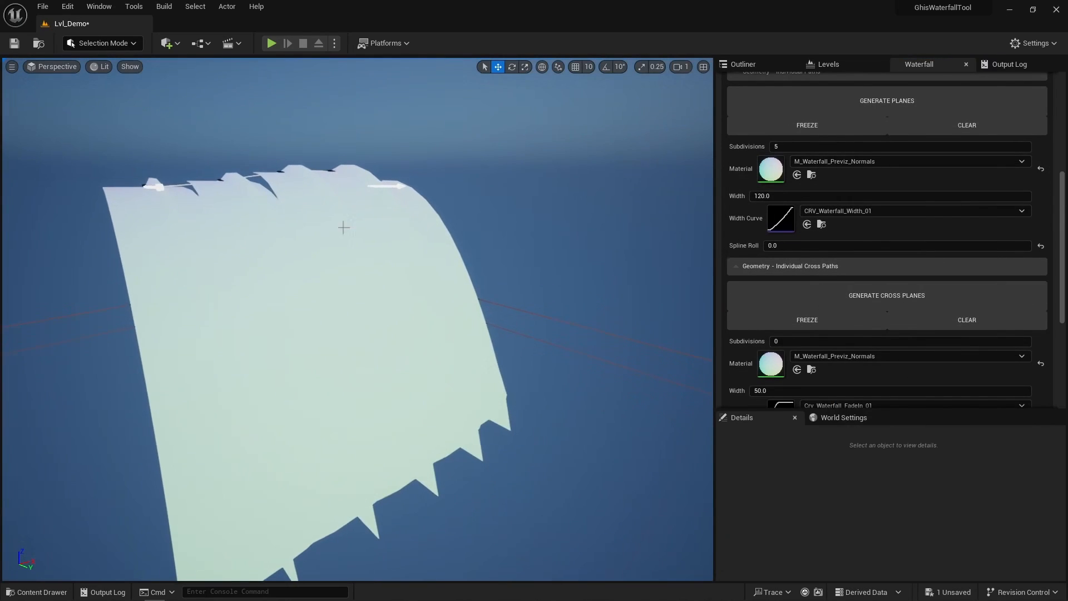
Step: Set the cross planes' Align Normal to 0, regenerate them and compare their shading with the main planes
{"action": "scroll", "coordinate": [826, 319], "scroll_direction": "down", "scroll_amount": 4}
{"action": "left_click", "coordinate": [799, 365]}
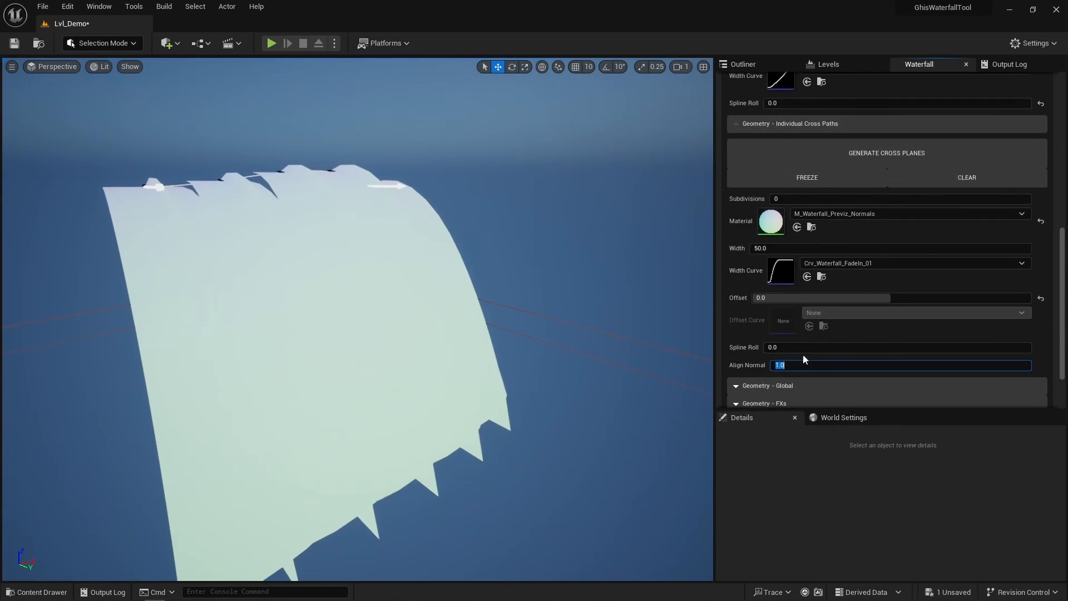
{"action": "type", "text": "0"}
{"action": "left_click", "coordinate": [882, 150]}
{"action": "mouse_move", "coordinate": [358, 319]}
{"action": "right_mouse_down"}
{"action": "mouse_move", "coordinate": [247, 319]}
{"action": "mouse_move", "coordinate": [358, 320]}
{"action": "right_mouse_up"}
{"action": "key", "text": "d"}
{"action": "key", "text": "a"}
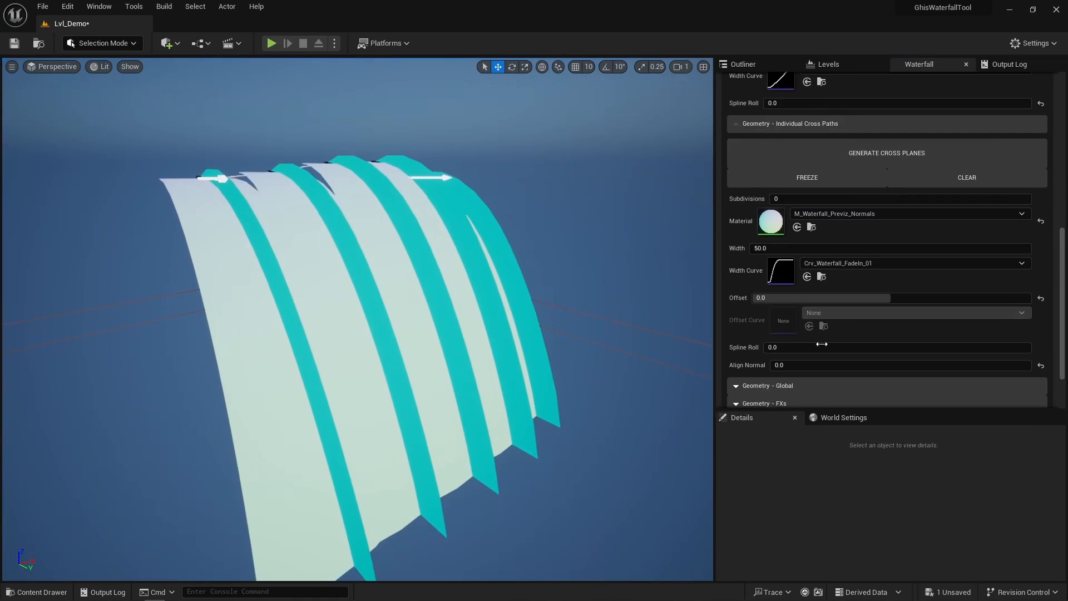
Step: Set the cross planes' Align Normal to 1 and regenerate them
{"action": "left_click", "coordinate": [816, 364]}
{"action": "type", "text": "1"}
{"action": "left_click", "coordinate": [859, 158]}
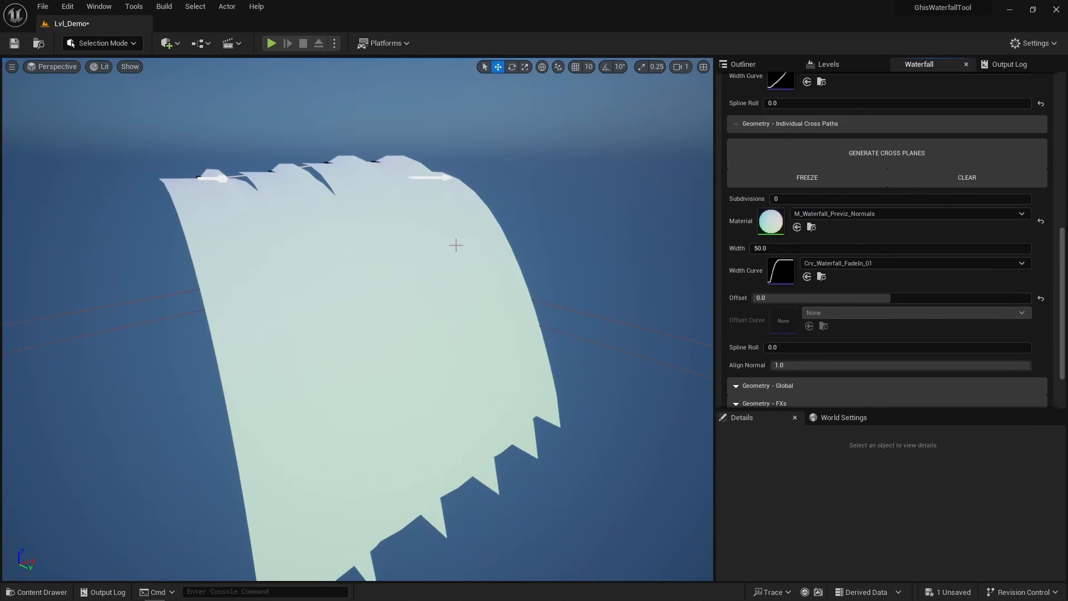
{"action": "right_click_drag", "start_coordinate": [444, 269], "coordinate": [344, 291]}
{"action": "key", "text": "d"}
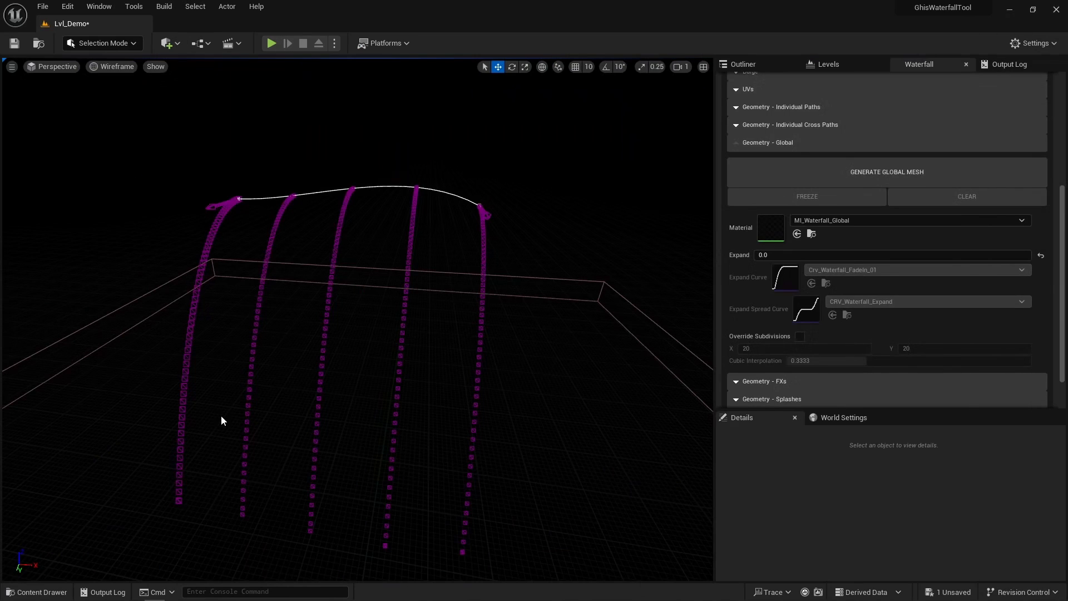
Step: Generate the global mesh across the five paths and inspect its wireframe from several angles
{"action": "left_click", "coordinate": [855, 176]}
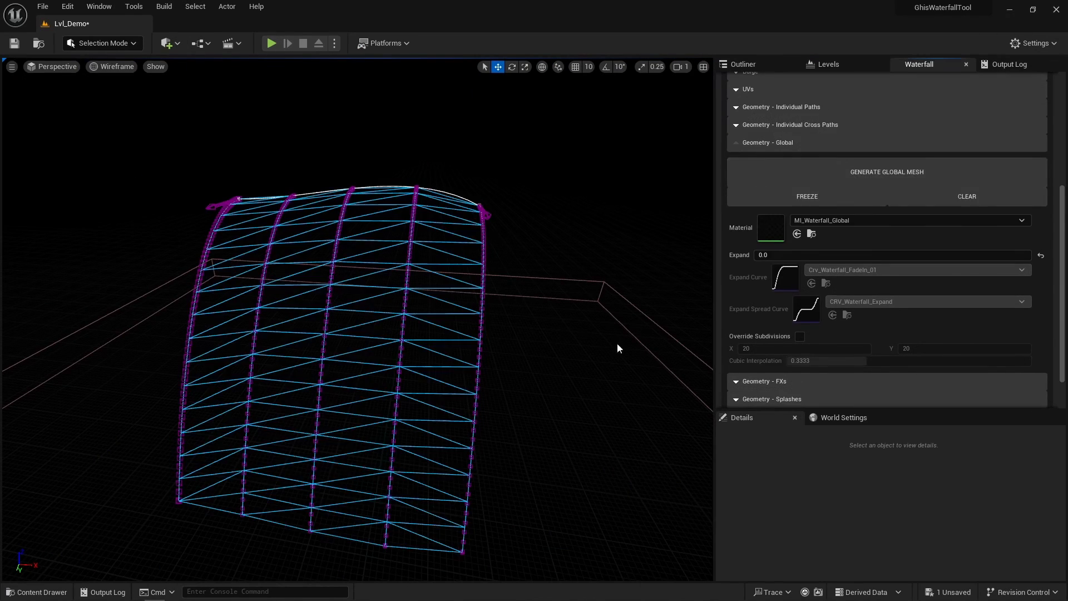
{"action": "left_click_drag", "start_coordinate": [537, 380], "coordinate": [584, 379], "text": "alt"}
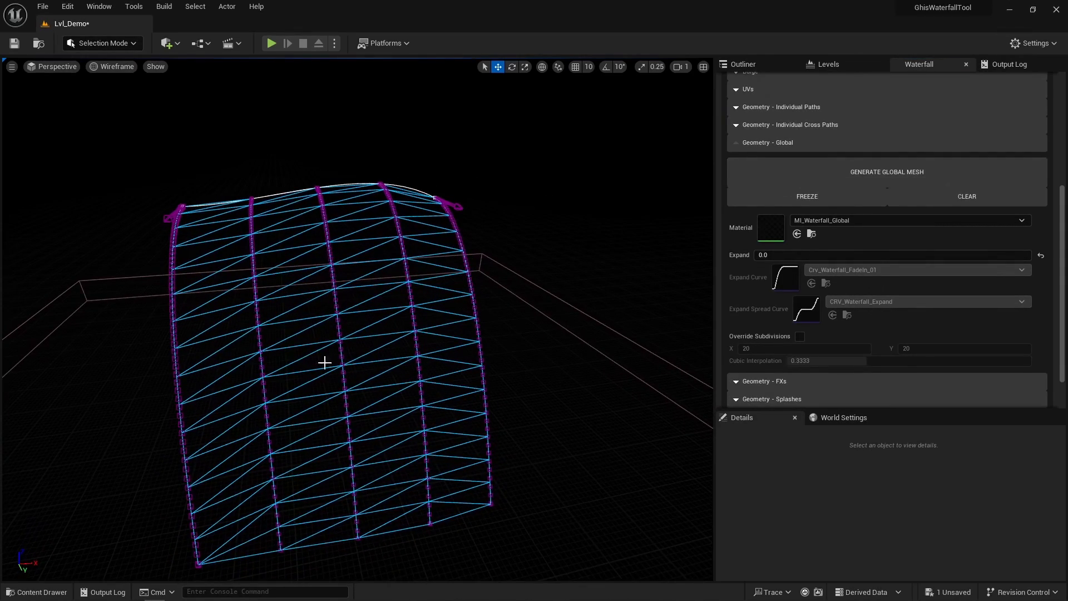
{"action": "left_click_drag", "start_coordinate": [505, 384], "coordinate": [409, 381], "text": "alt"}
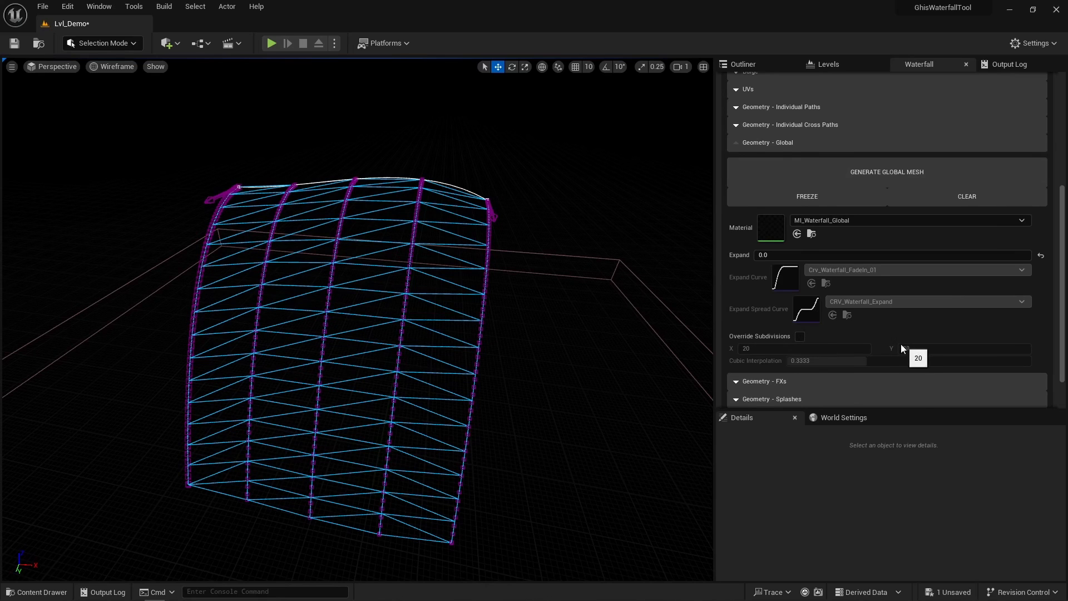
{"action": "left_click_drag", "start_coordinate": [574, 377], "coordinate": [563, 377], "text": "alt"}
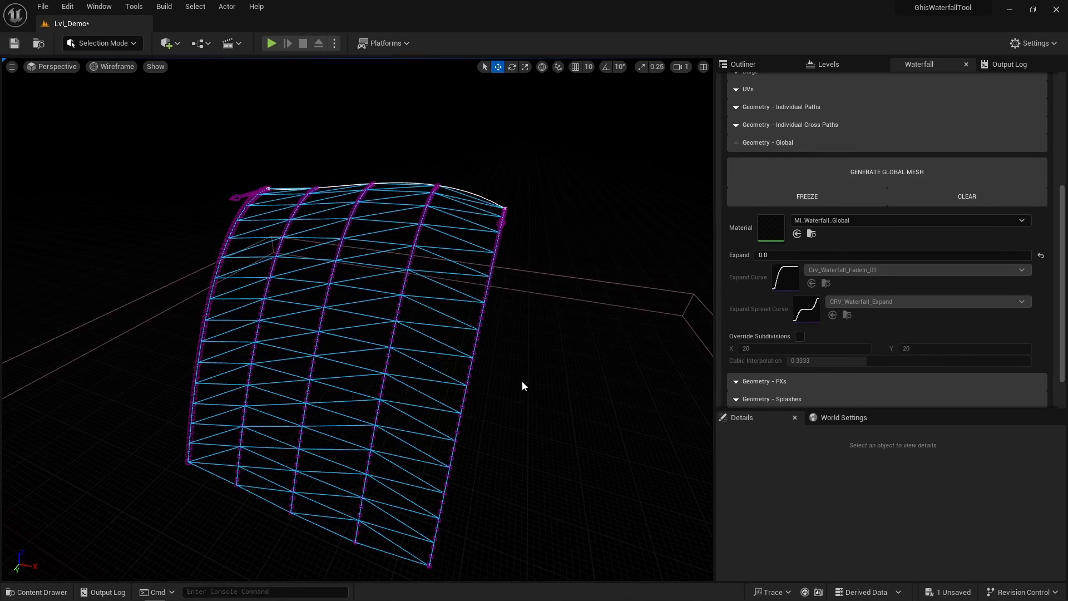
{"action": "scroll", "coordinate": [522, 386], "scroll_direction": "down", "scroll_amount": 1}
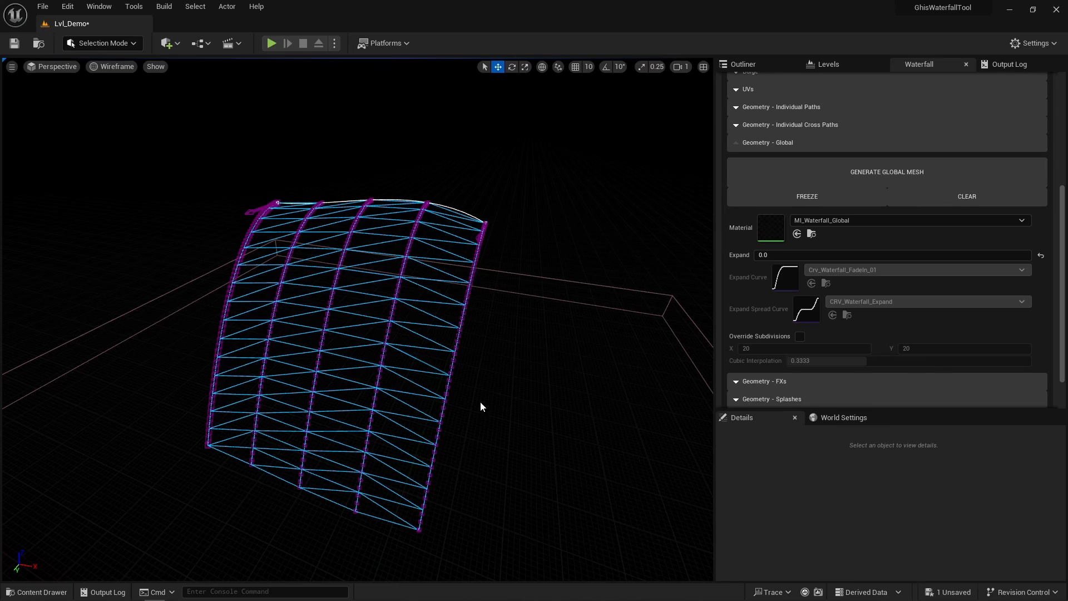
{"action": "left_click_drag", "start_coordinate": [475, 391], "coordinate": [535, 392], "text": "alt"}
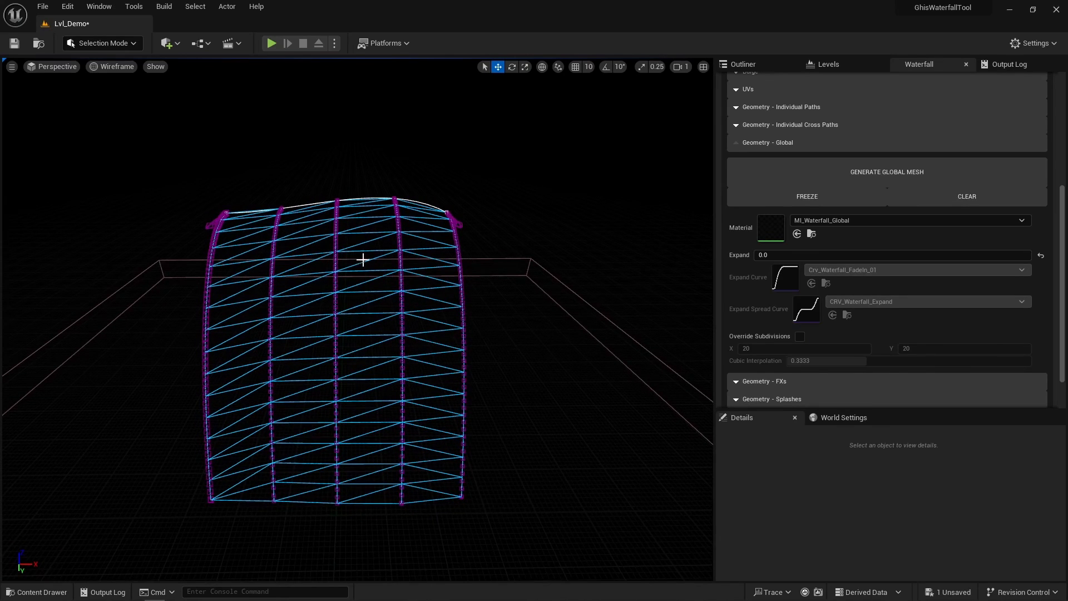
{"action": "left_click_drag", "start_coordinate": [535, 392], "coordinate": [562, 392], "text": "alt"}
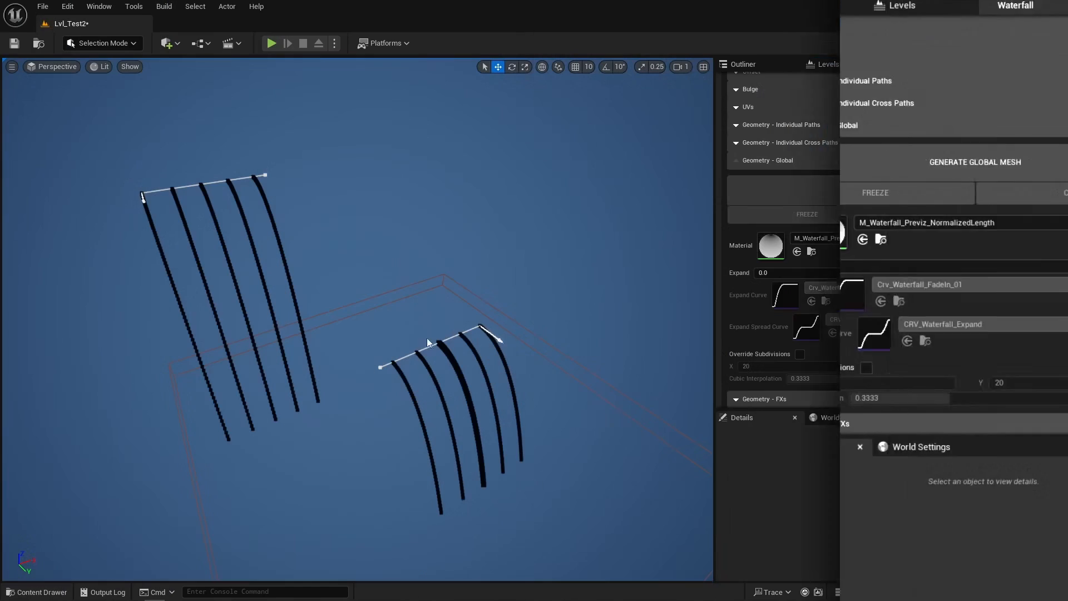
Step: Generate the global mesh for both groups of paths in Lvl_Test2
{"action": "left_click", "coordinate": [908, 184]}
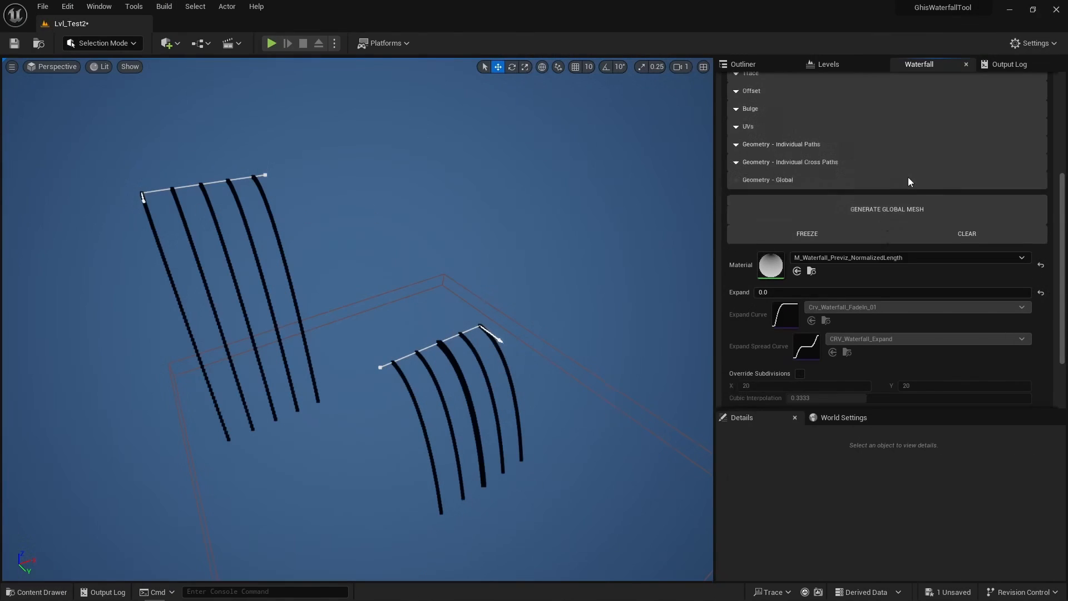
{"action": "mouse_move", "coordinate": [623, 241]}
{"action": "left_mouse_down", "text": "alt"}
{"action": "mouse_move", "coordinate": [645, 242]}
{"action": "mouse_move", "coordinate": [570, 257]}
{"action": "mouse_move", "coordinate": [628, 257]}
{"action": "left_mouse_up", "text": "alt"}
Step: Enable Custom Path Selection Range, set Max Index to include only the first five paths, and regenerate the global mesh
{"action": "scroll", "coordinate": [789, 248], "scroll_direction": "up", "scroll_amount": 5}
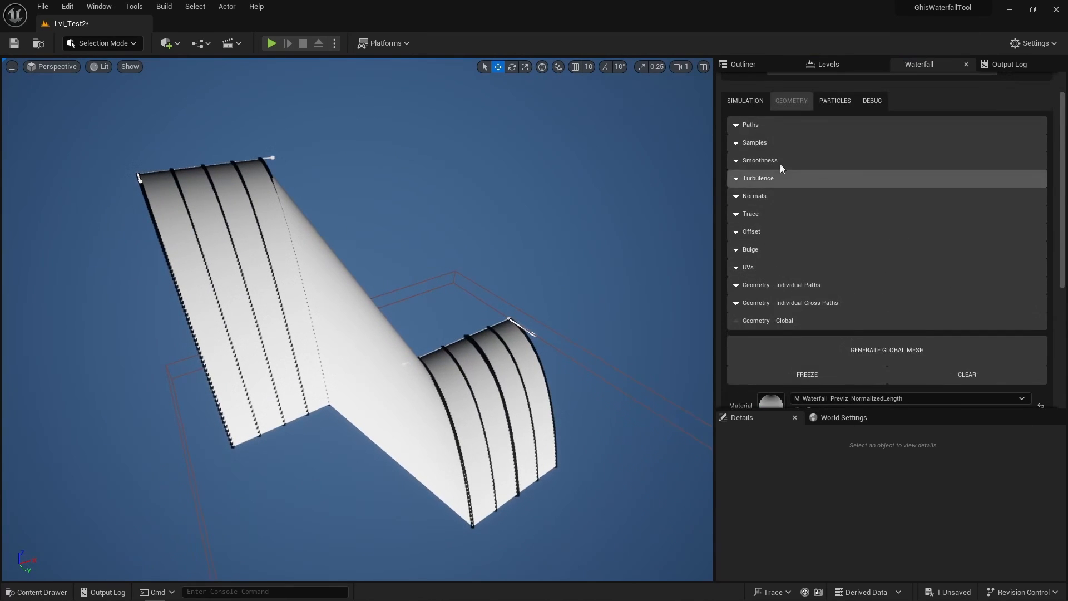
{"action": "left_click", "coordinate": [784, 124]}
{"action": "left_click", "coordinate": [822, 140]}
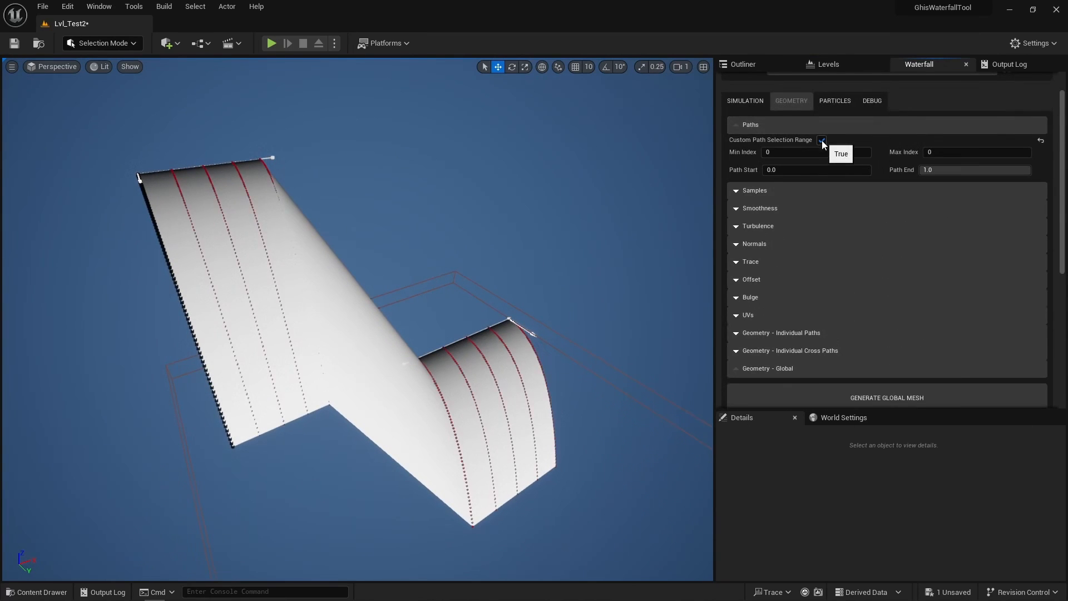
{"action": "left_click", "coordinate": [955, 153]}
{"action": "scroll", "coordinate": [902, 205], "scroll_direction": "down", "scroll_amount": 5}
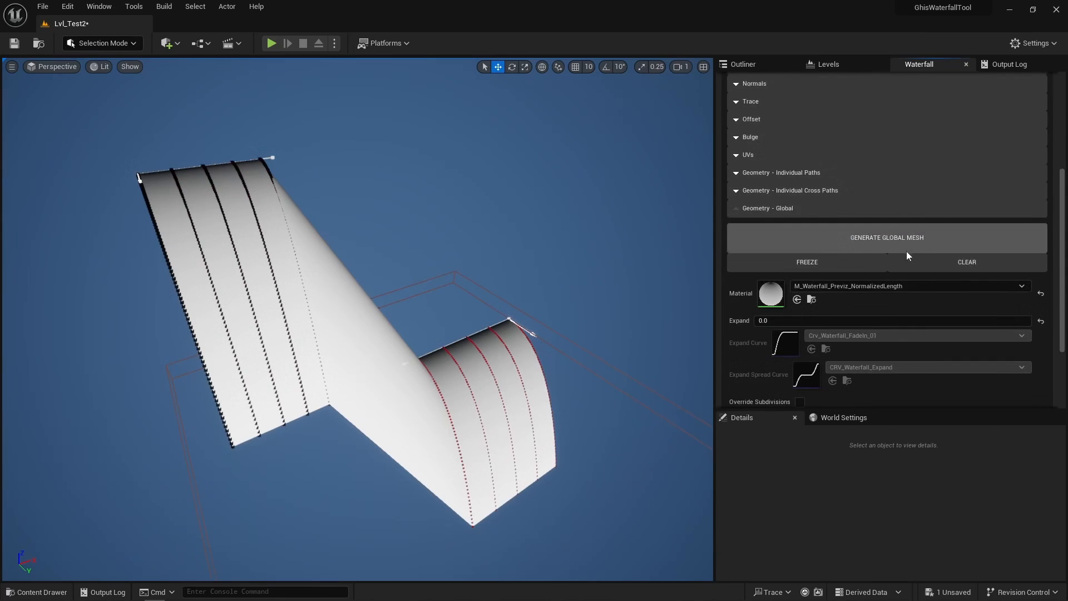
{"action": "left_click", "coordinate": [912, 236]}
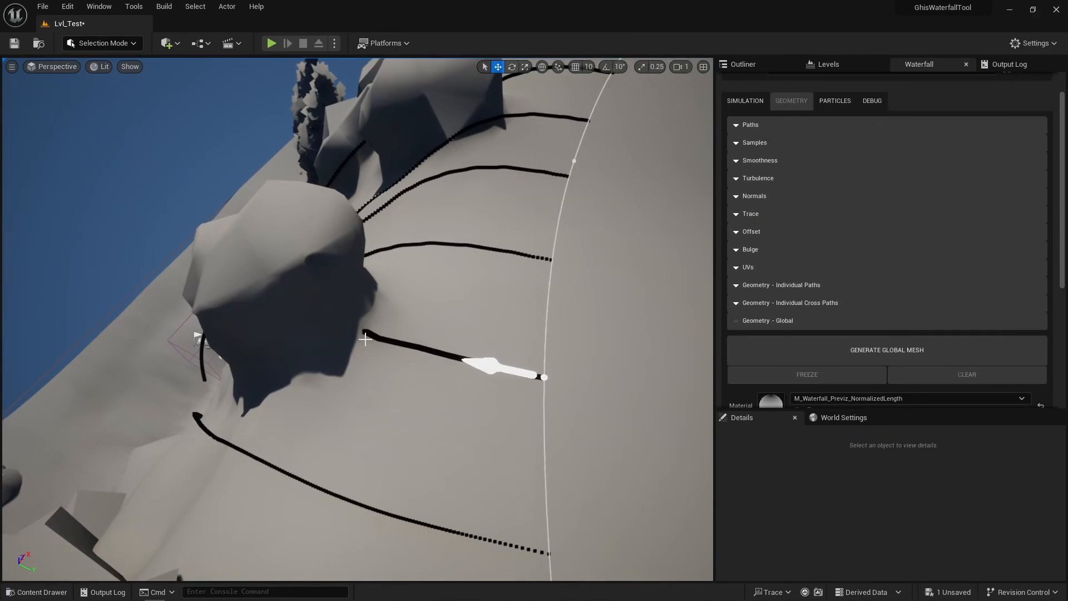
Step: Generate the global mesh for the paths around the rocks in Lvl_Test and display the viewport in Wireframe mode
{"action": "right_click_drag", "start_coordinate": [620, 345], "coordinate": [619, 345]}
{"action": "left_click", "coordinate": [796, 347]}
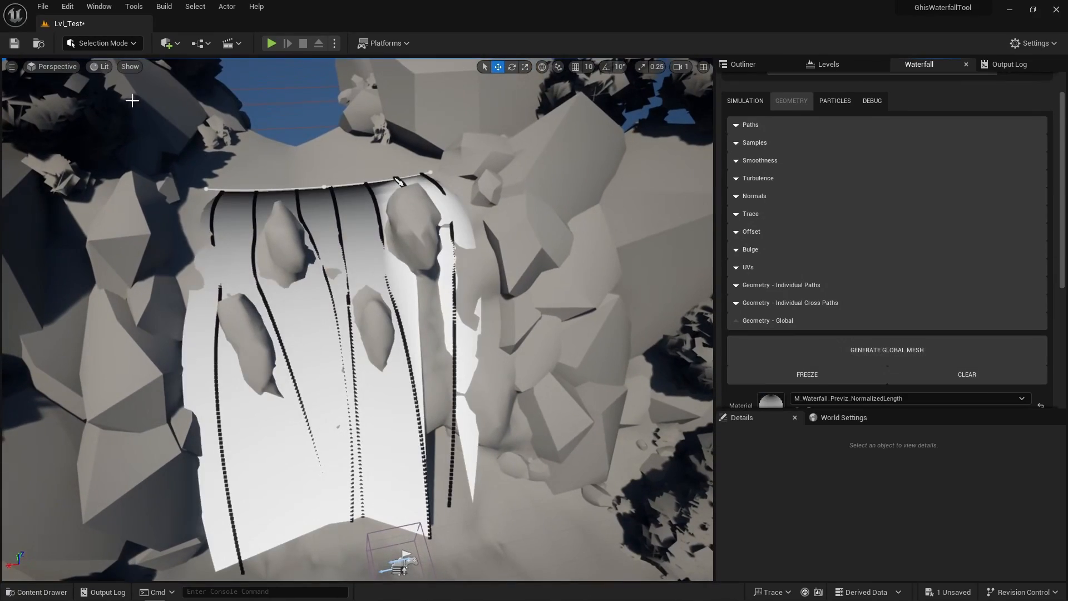
{"action": "left_click", "coordinate": [102, 67]}
{"action": "left_click", "coordinate": [142, 128]}
{"action": "right_click_drag", "start_coordinate": [382, 205], "coordinate": [381, 206]}
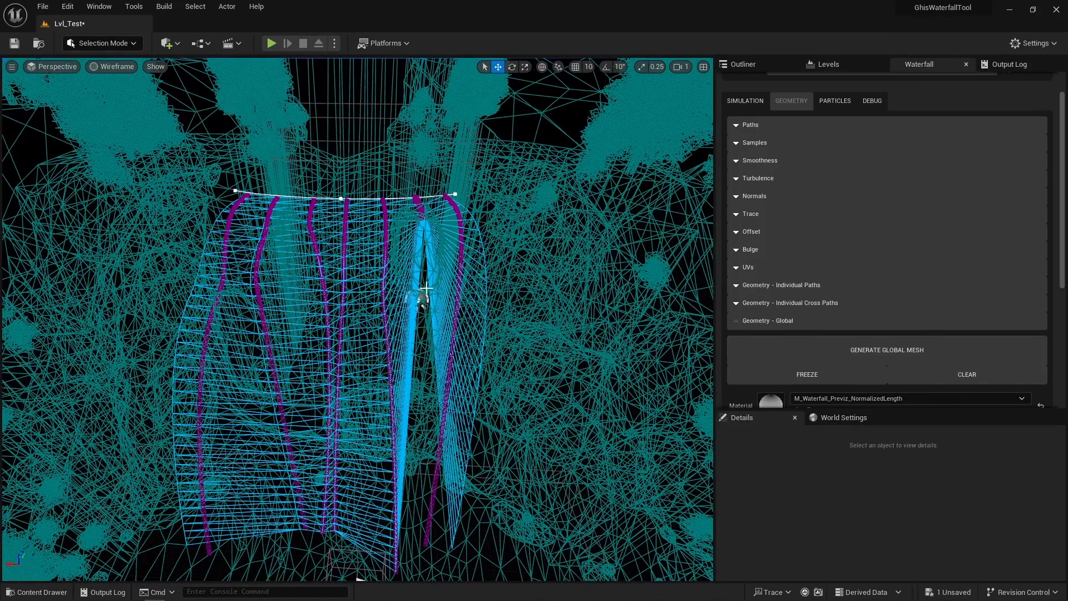
Step: Return the Lvl_Test viewport to Lit mode
{"action": "left_click", "coordinate": [117, 67]}
{"action": "left_click", "coordinate": [125, 94]}
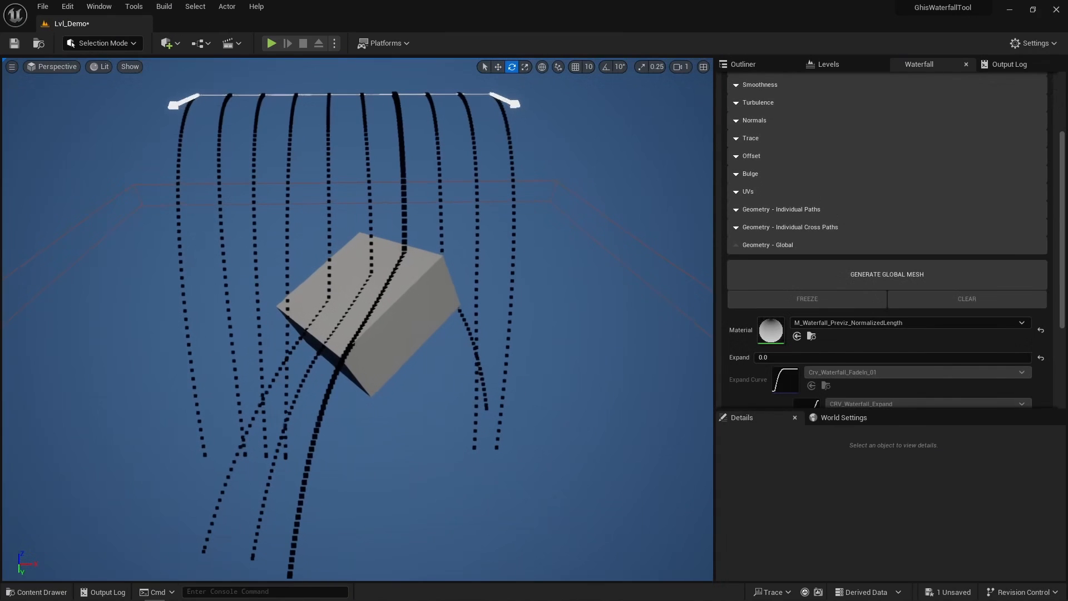
Step: Generate the global mesh over the cube in Lvl_Demo, view it from several angles, and clear it
{"action": "left_click_drag", "start_coordinate": [396, 354], "coordinate": [341, 335], "text": "alt"}
{"action": "left_click", "coordinate": [794, 267]}
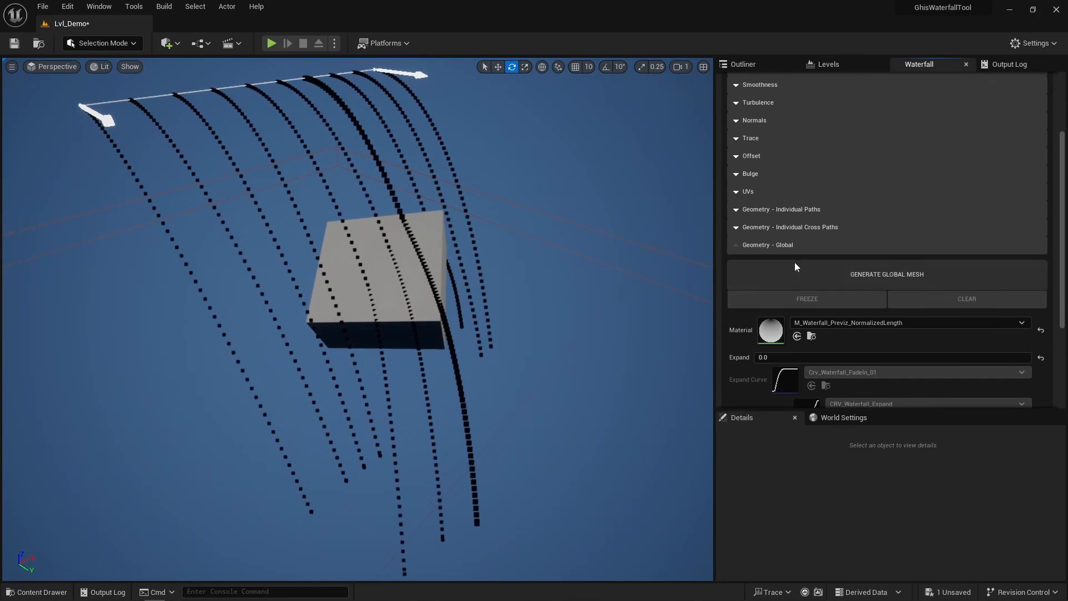
{"action": "left_click_drag", "start_coordinate": [574, 297], "coordinate": [456, 298], "text": "alt"}
{"action": "right_click_drag", "start_coordinate": [456, 298], "coordinate": [499, 316]}
{"action": "left_click", "coordinate": [949, 297]}
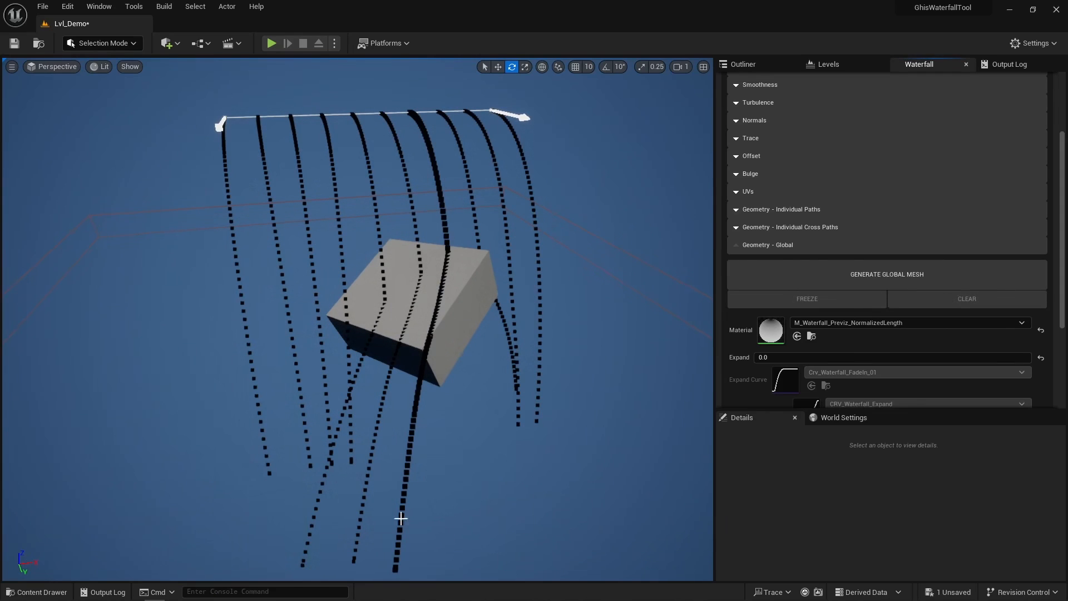
Step: Generate the global mesh for the paths around the cube and inspect its stretched lower part in Wireframe mode
{"action": "right_click_drag", "start_coordinate": [436, 459], "coordinate": [390, 445]}
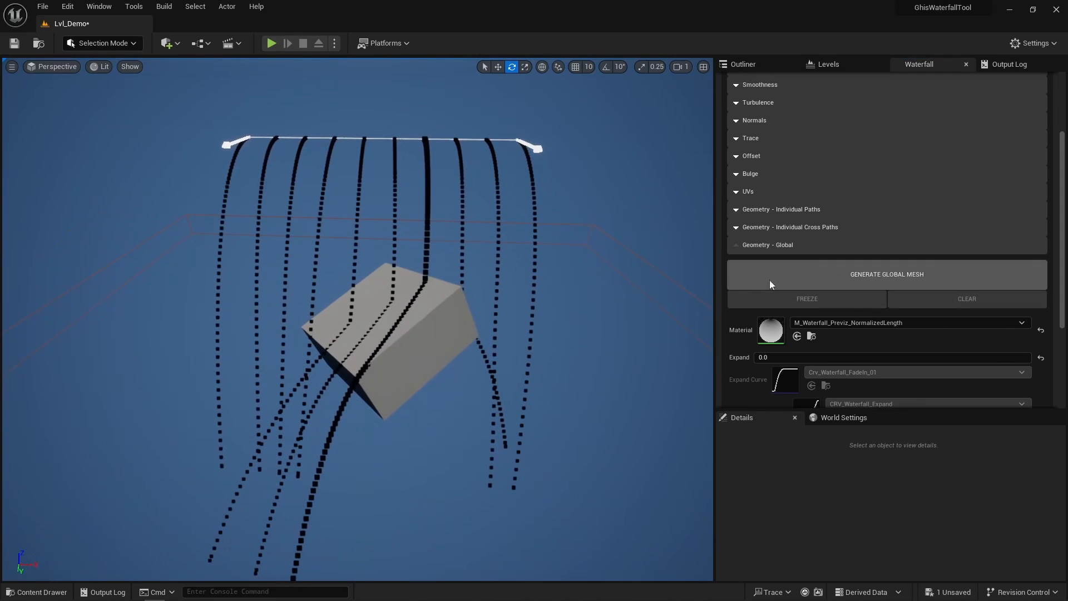
{"action": "left_click", "coordinate": [826, 272]}
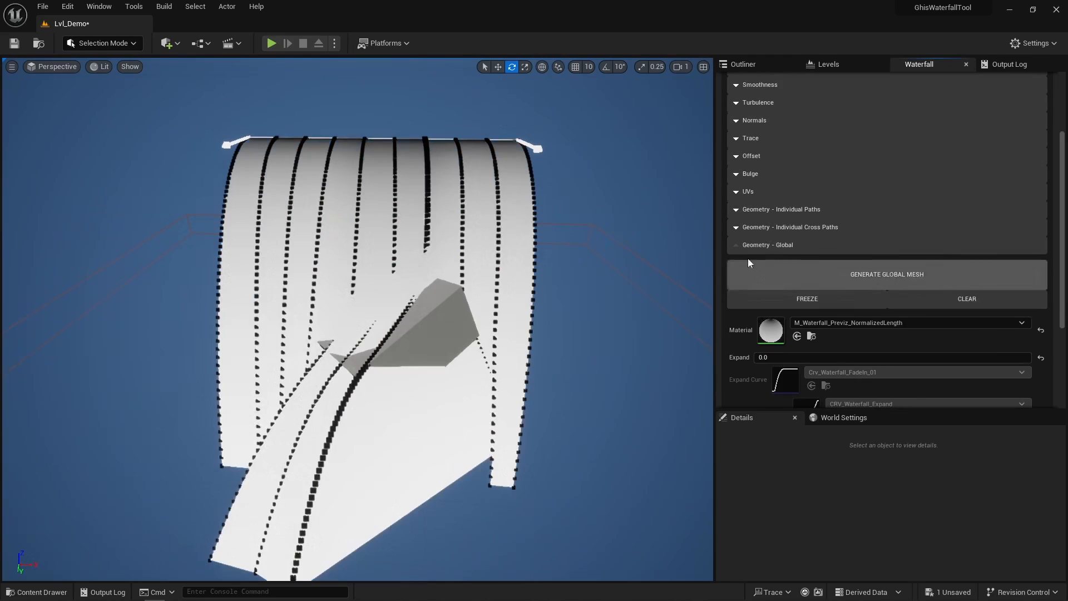
{"action": "left_click", "coordinate": [106, 69]}
{"action": "left_click", "coordinate": [140, 124]}
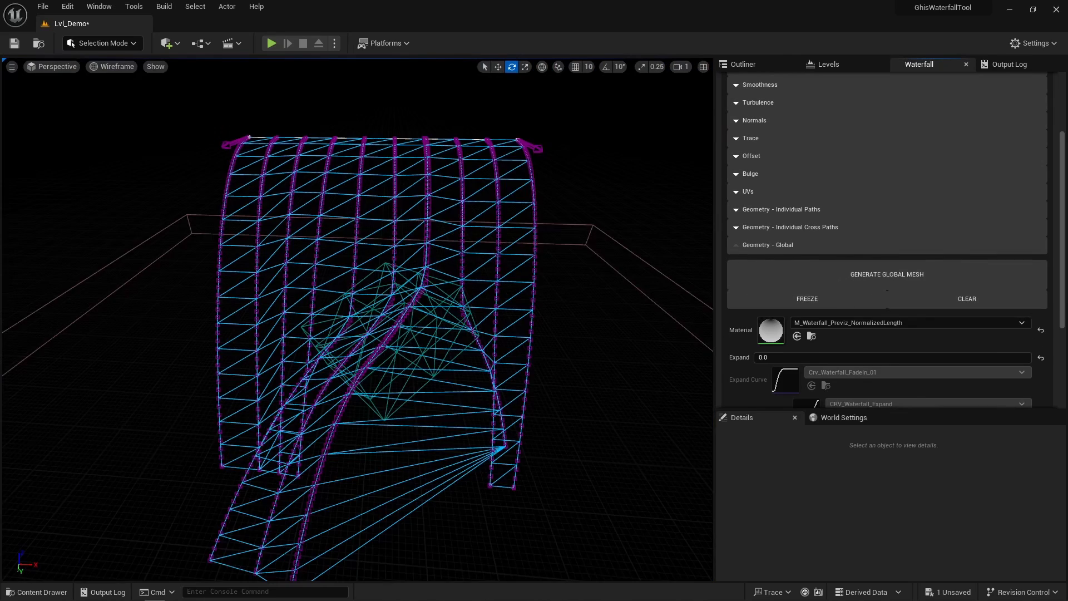
{"action": "mouse_move", "coordinate": [341, 437]}
{"action": "right_mouse_down"}
{"action": "mouse_move", "coordinate": [323, 422]}
{"action": "mouse_move", "coordinate": [341, 437]}
{"action": "right_mouse_up"}
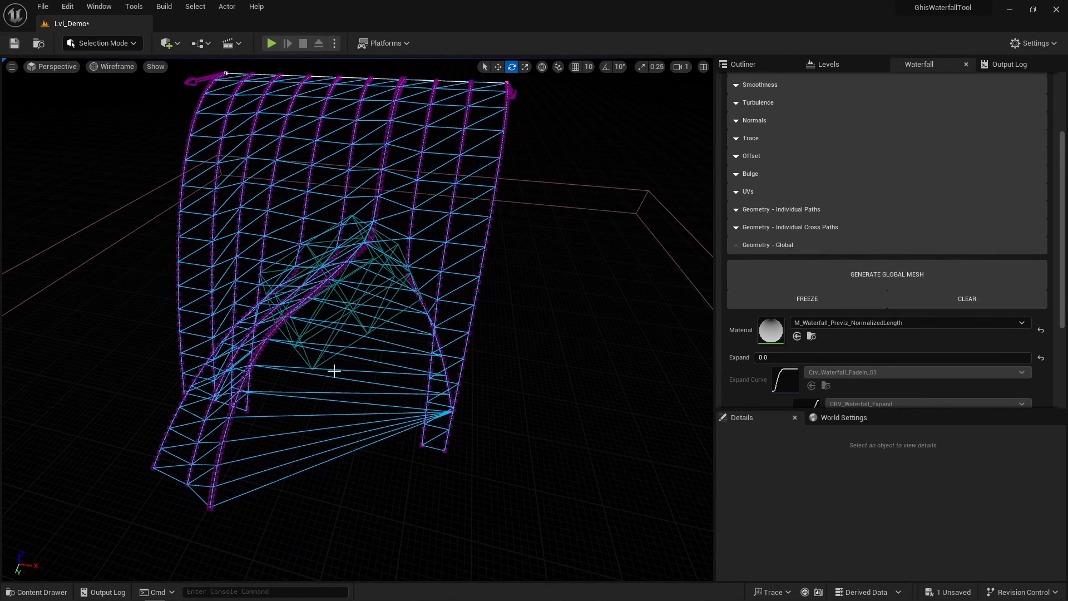
{"action": "mouse_move", "coordinate": [258, 448]}
{"action": "right_mouse_down"}
{"action": "mouse_move", "coordinate": [259, 467]}
{"action": "mouse_move", "coordinate": [245, 464]}
{"action": "mouse_move", "coordinate": [261, 444]}
{"action": "right_mouse_up"}
{"action": "key", "text": "w"}
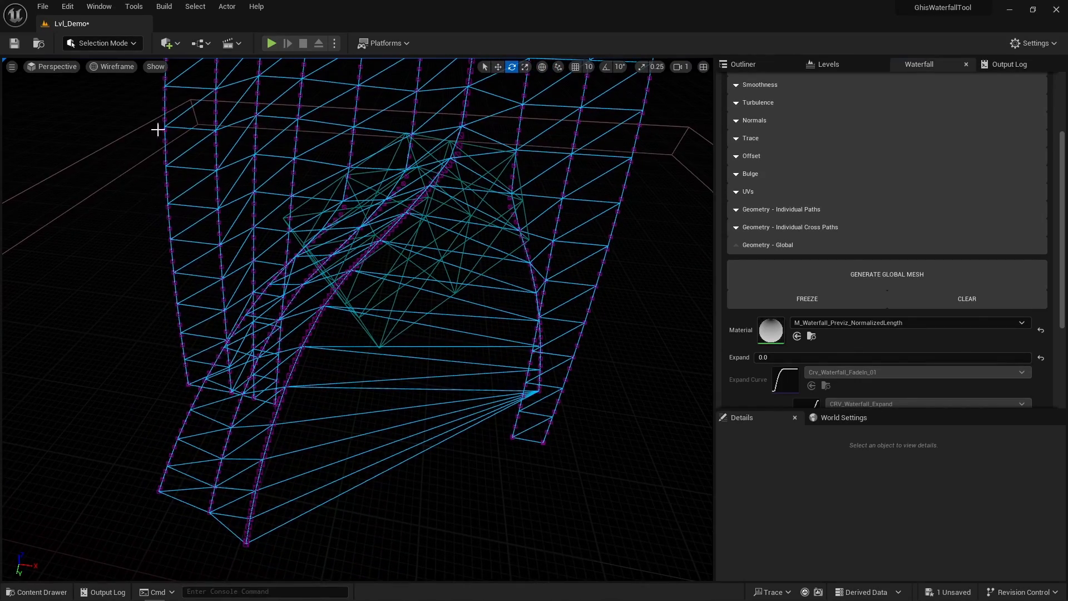
Step: Return the viewport to Lit mode and regenerate the global mesh with the M_Waterfall_Previz_Texture_Flow material
{"action": "left_click", "coordinate": [116, 68]}
{"action": "left_click", "coordinate": [137, 99]}
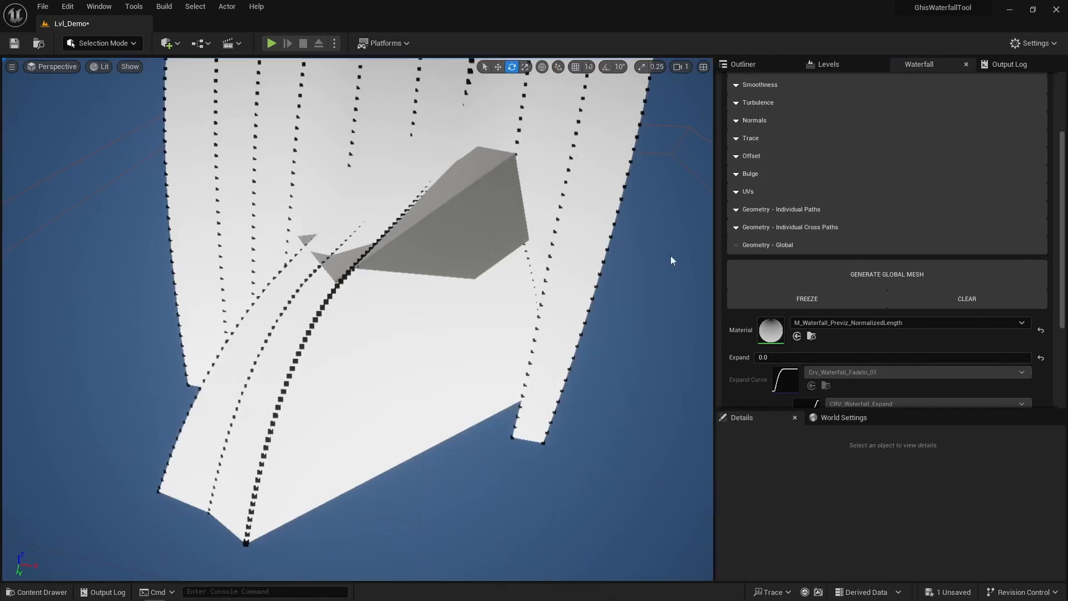
{"action": "left_click", "coordinate": [870, 323]}
{"action": "type", "text": "text"}
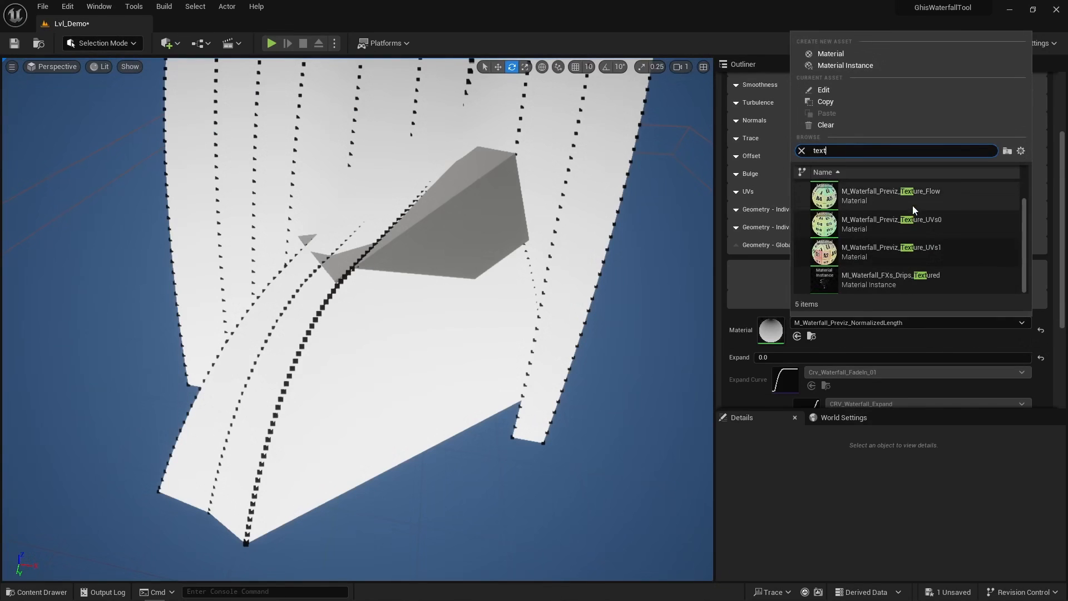
{"action": "left_click", "coordinate": [912, 206]}
{"action": "left_click", "coordinate": [903, 279]}
{"action": "key", "text": "s"}
{"action": "mouse_move", "coordinate": [501, 300]}
{"action": "right_mouse_down"}
{"action": "mouse_move", "coordinate": [479, 292]}
{"action": "mouse_move", "coordinate": [501, 292]}
{"action": "right_mouse_up"}
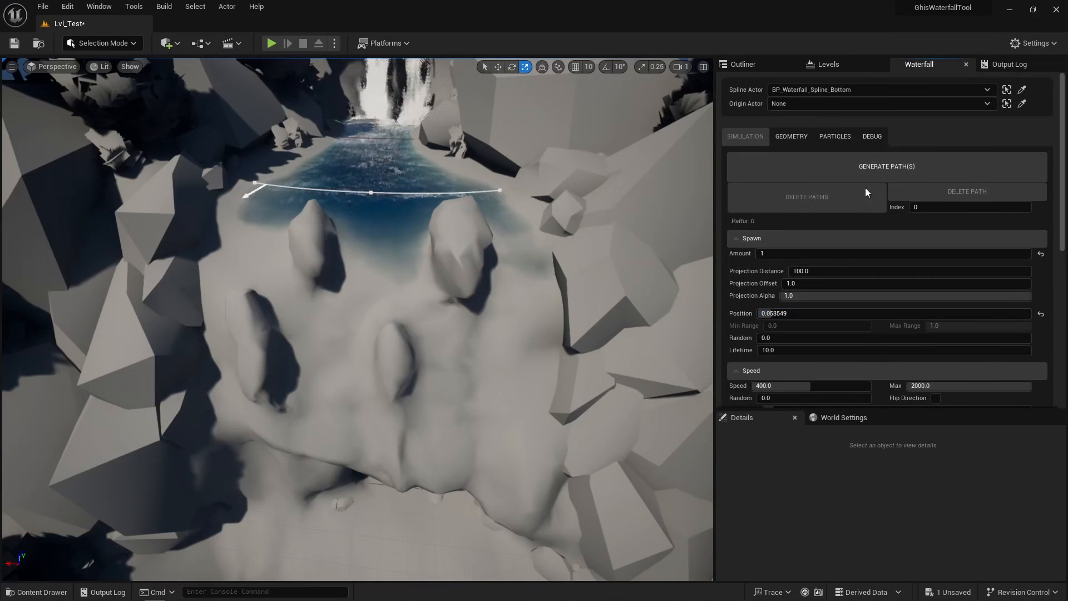
Step: In Lvl_Test, generate three single paths along the bottom spline at positions 0.058549, 0.498679 and 0.930734
{"action": "left_click", "coordinate": [857, 177]}
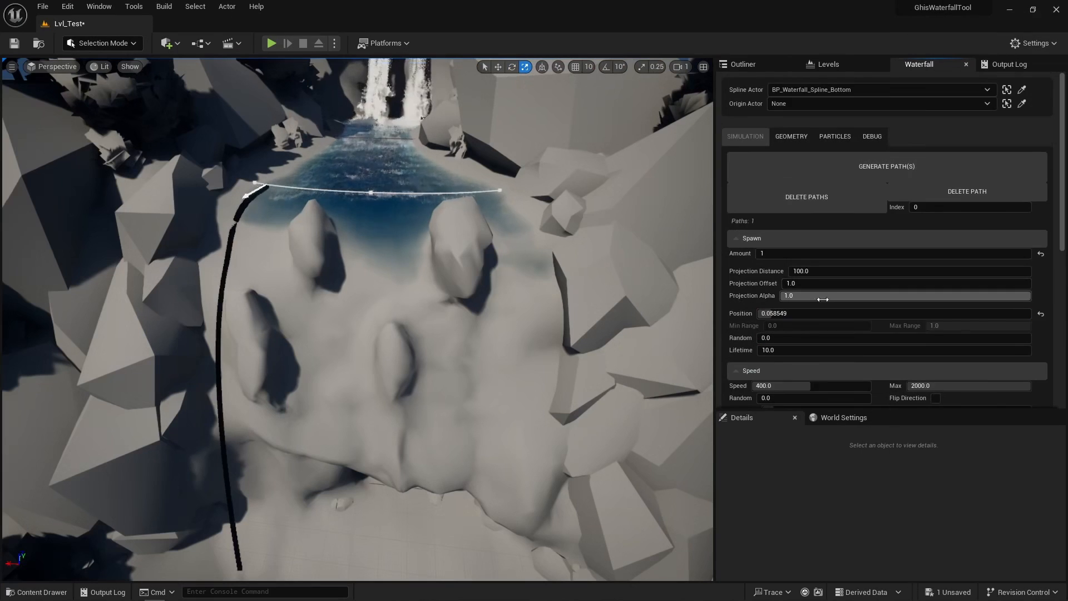
{"action": "left_click_drag", "start_coordinate": [778, 313], "coordinate": [801, 313]}
{"action": "left_click_drag", "start_coordinate": [890, 313], "coordinate": [892, 313]}
{"action": "left_click", "coordinate": [886, 166]}
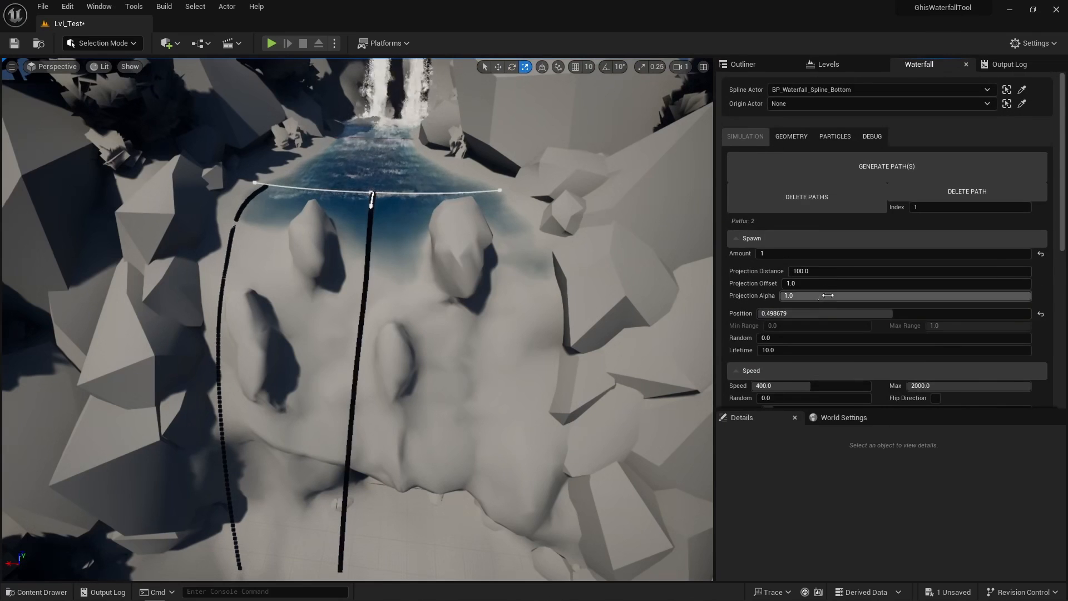
{"action": "left_click_drag", "start_coordinate": [823, 313], "coordinate": [823, 308]}
{"action": "left_click", "coordinate": [826, 166]}
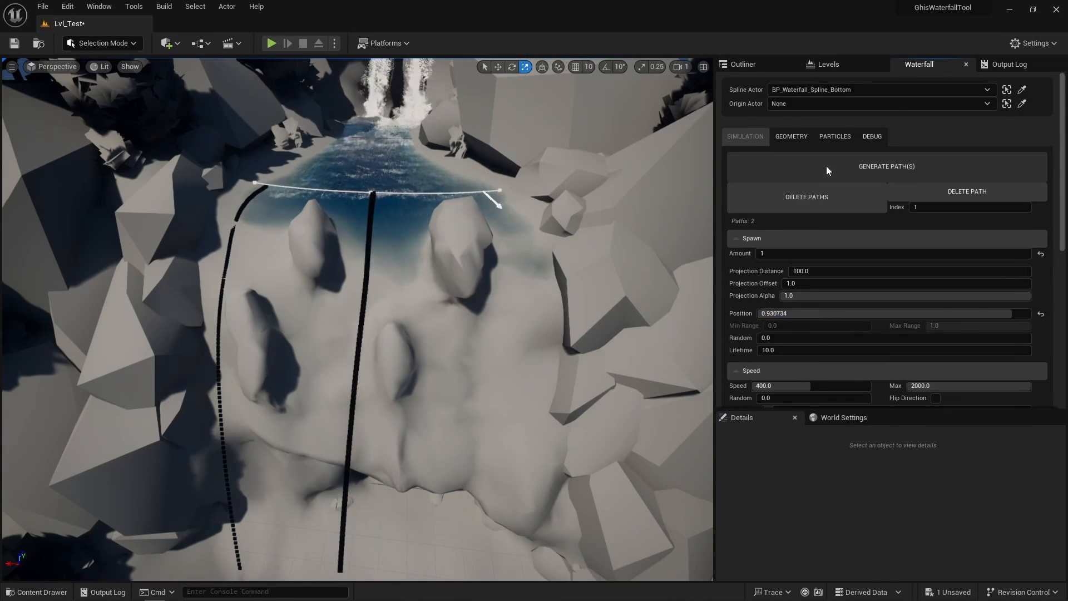
Step: Generate the global mesh across the three paths using the MI_Waterfall_Global material
{"action": "left_click", "coordinate": [791, 136]}
{"action": "scroll", "coordinate": [812, 250], "scroll_direction": "down", "scroll_amount": 2}
{"action": "left_click", "coordinate": [798, 312]}
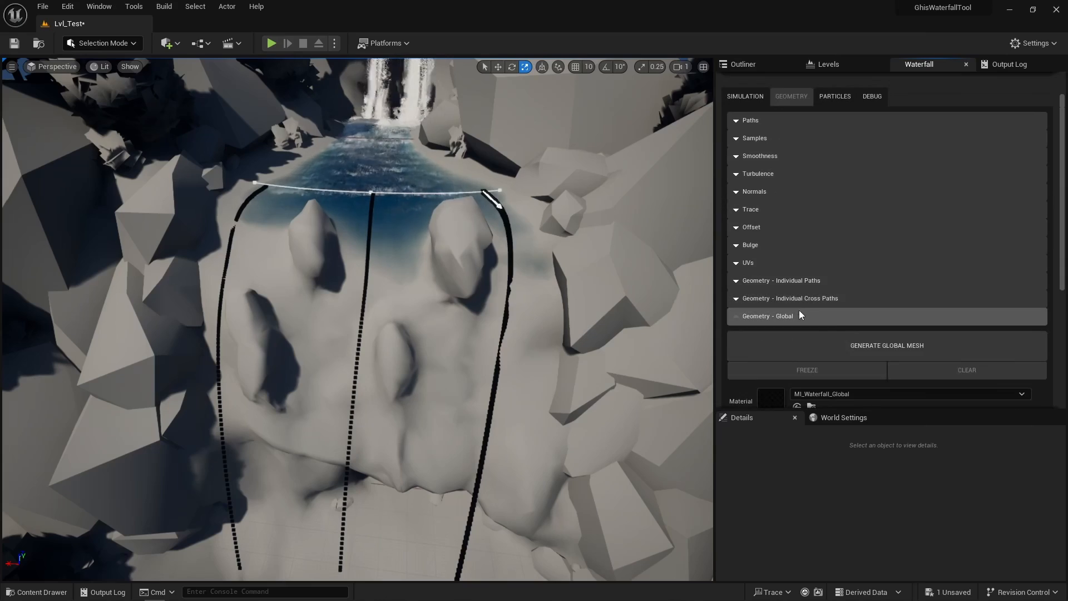
{"action": "left_click", "coordinate": [866, 346]}
{"action": "right_click_drag", "start_coordinate": [683, 329], "coordinate": [664, 364]}
{"action": "key", "text": "s"}
{"action": "key", "text": "w"}
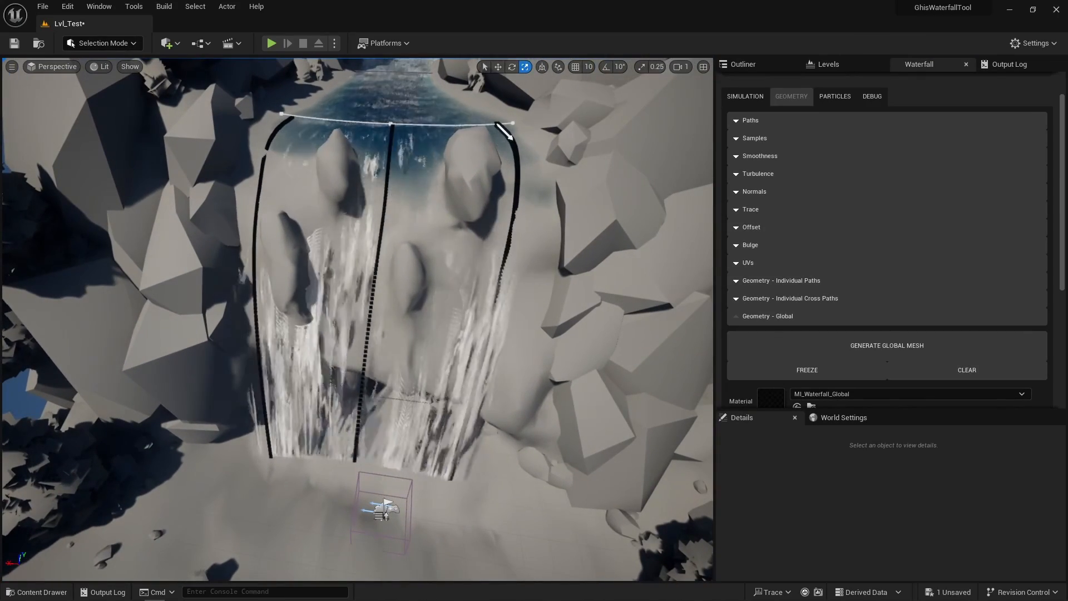
Step: Set the global mesh's Expand value to 250
{"action": "scroll", "coordinate": [921, 337], "scroll_direction": "down", "scroll_amount": 2}
{"action": "scroll", "coordinate": [921, 336], "scroll_direction": "down", "scroll_amount": 3}
{"action": "left_click", "coordinate": [817, 338]}
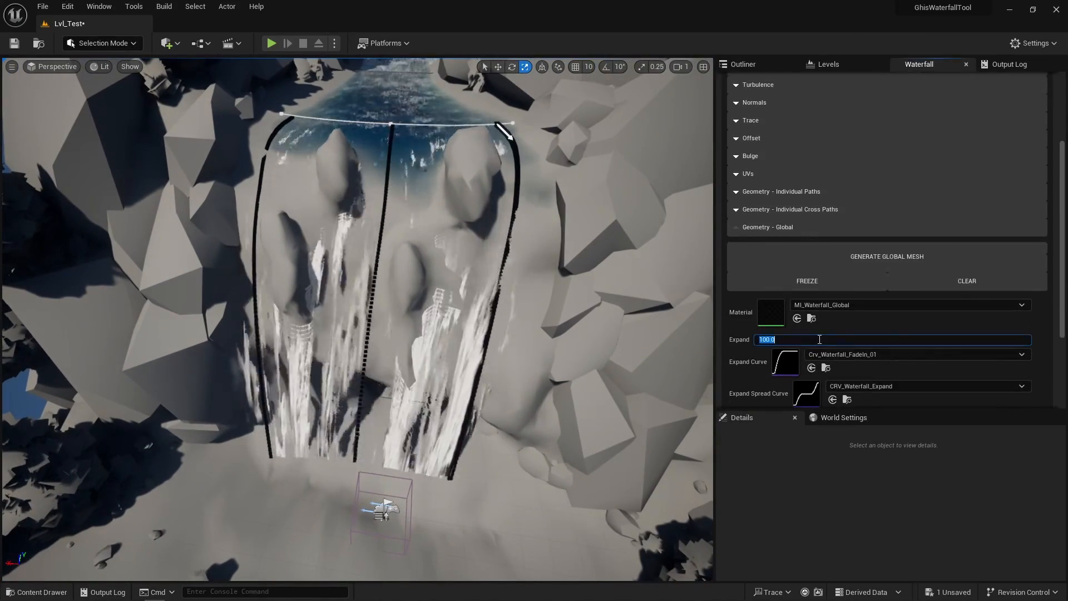
{"action": "type", "text": "250"}
{"action": "key", "text": "Return"}
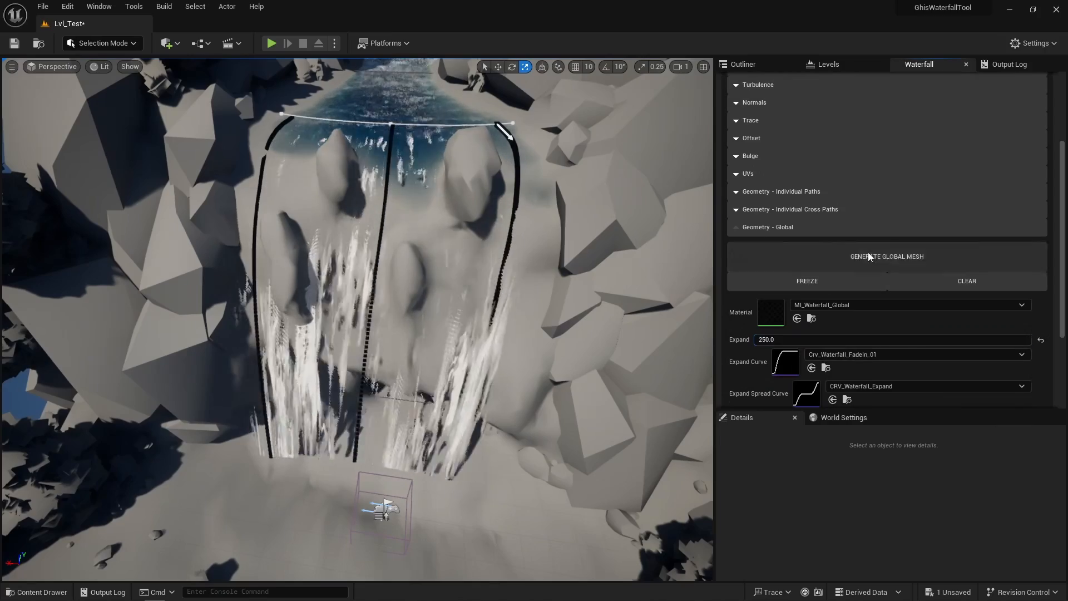
Step: Display the viewport in Wireframe mode, change the Expand value, and regenerate the global mesh
{"action": "left_click", "coordinate": [99, 66]}
{"action": "left_click", "coordinate": [133, 124]}
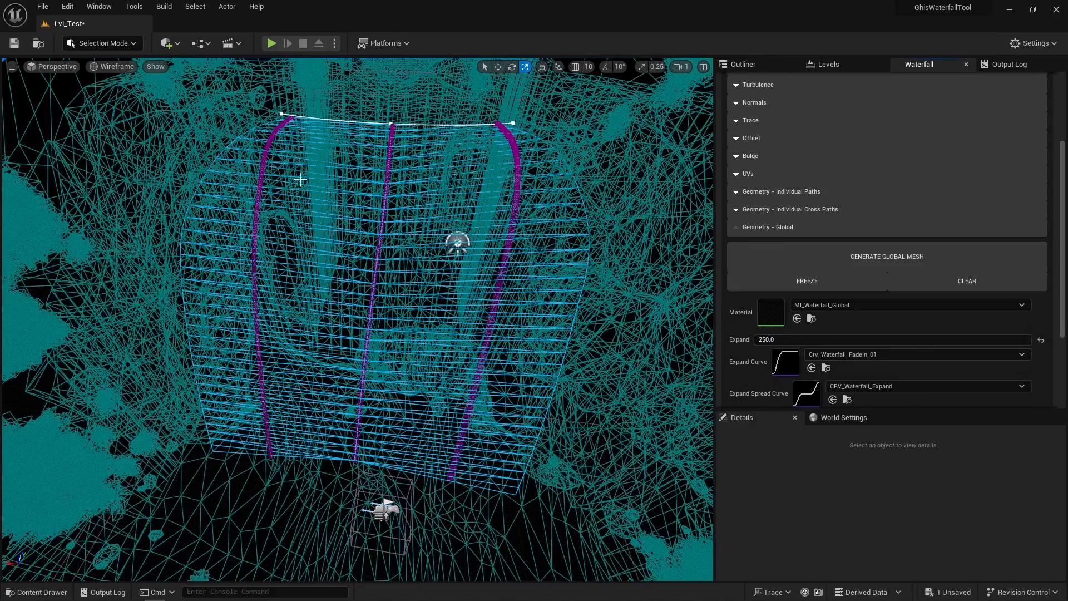
{"action": "left_click", "coordinate": [869, 257]}
{"action": "left_click", "coordinate": [799, 338]}
{"action": "left_click", "coordinate": [848, 261]}
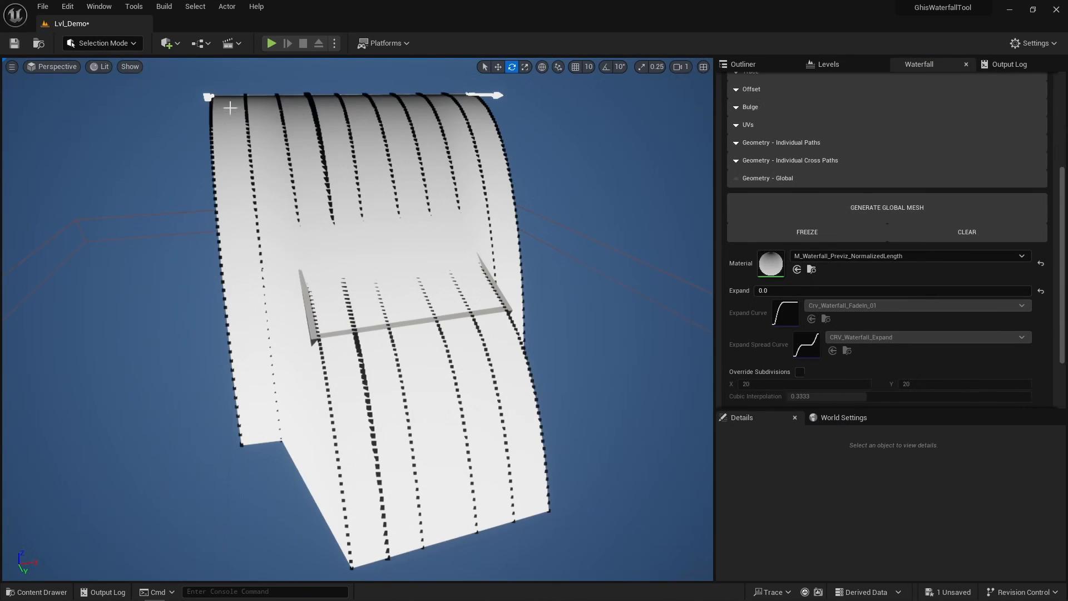
Step: Show the Lvl_Demo global mesh in Wireframe mode, enable Override Subdivisions, and regenerate the mesh
{"action": "left_click", "coordinate": [98, 66]}
{"action": "left_click", "coordinate": [137, 125]}
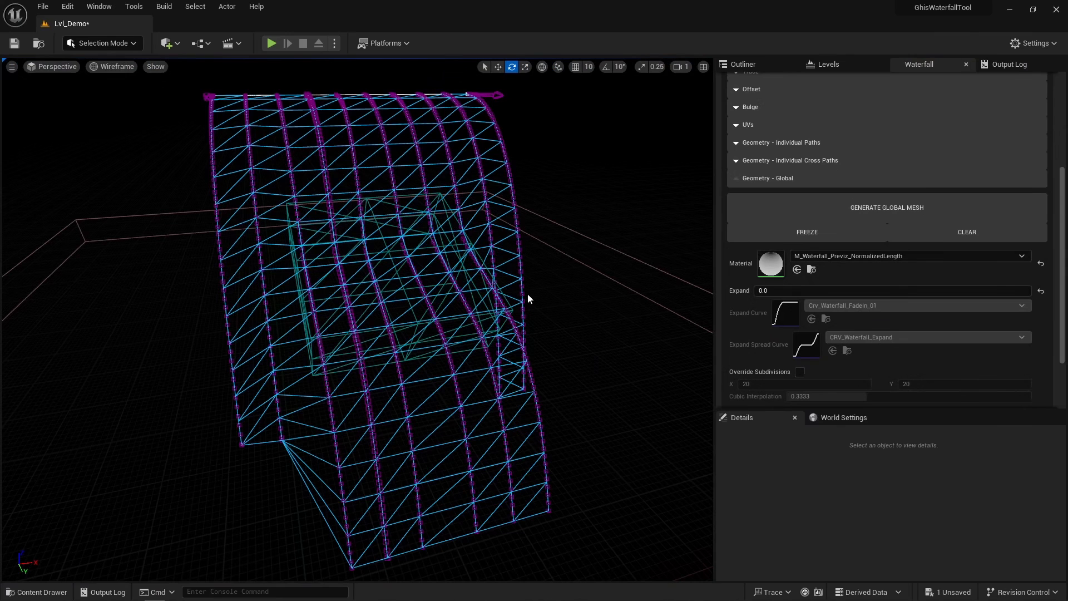
{"action": "left_click", "coordinate": [799, 371]}
{"action": "left_click", "coordinate": [814, 207]}
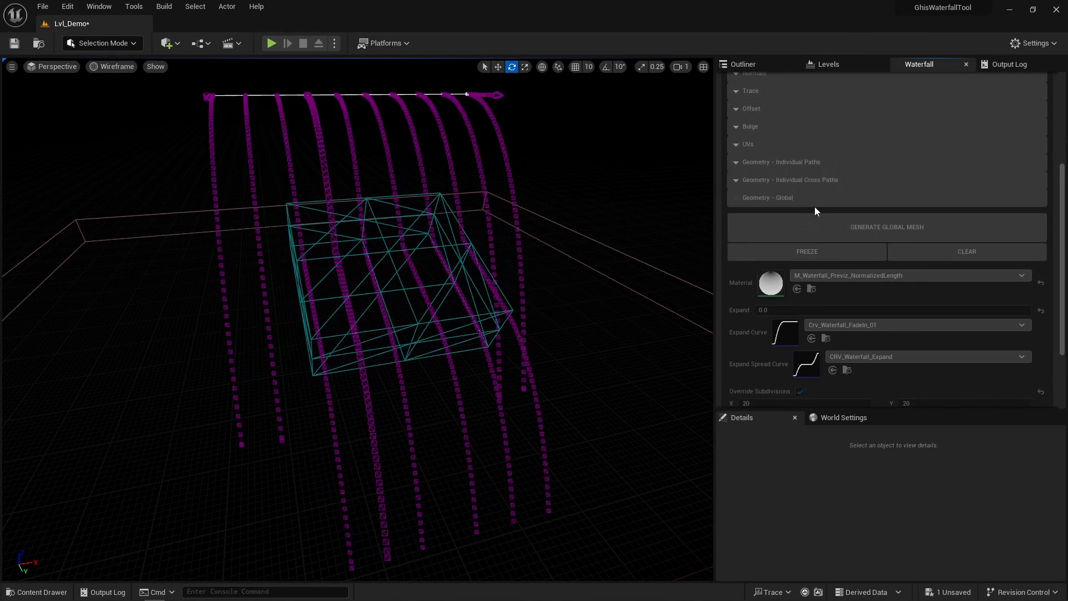
Step: Set the global mesh subdivisions to 32 in X and Y and Cubic Interpolation to 0, and regenerate the mesh
{"action": "scroll", "coordinate": [765, 322], "scroll_direction": "down", "scroll_amount": 2}
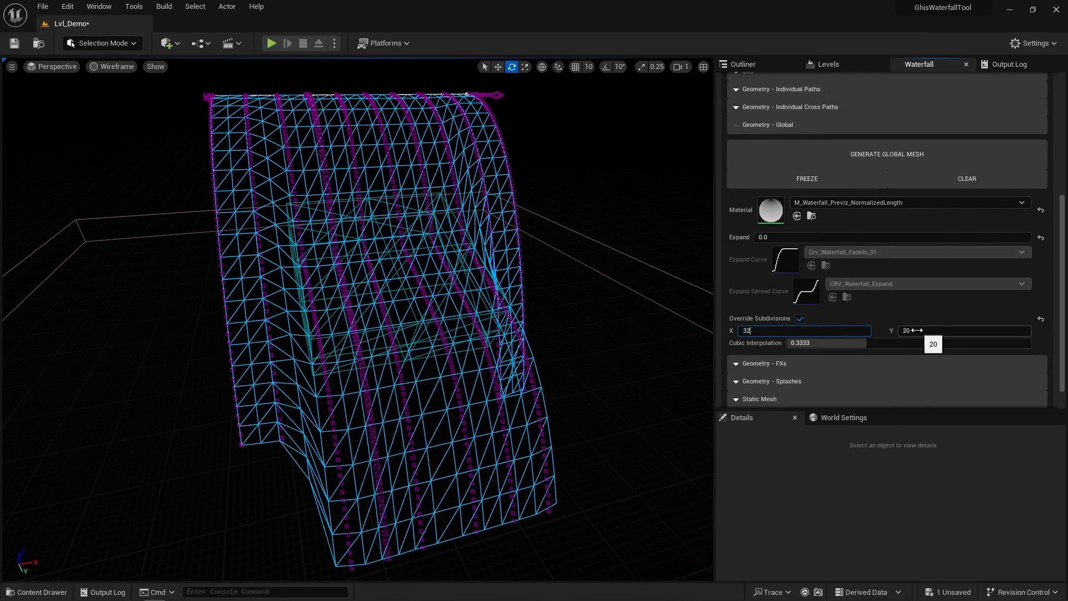
{"action": "left_click", "coordinate": [879, 160]}
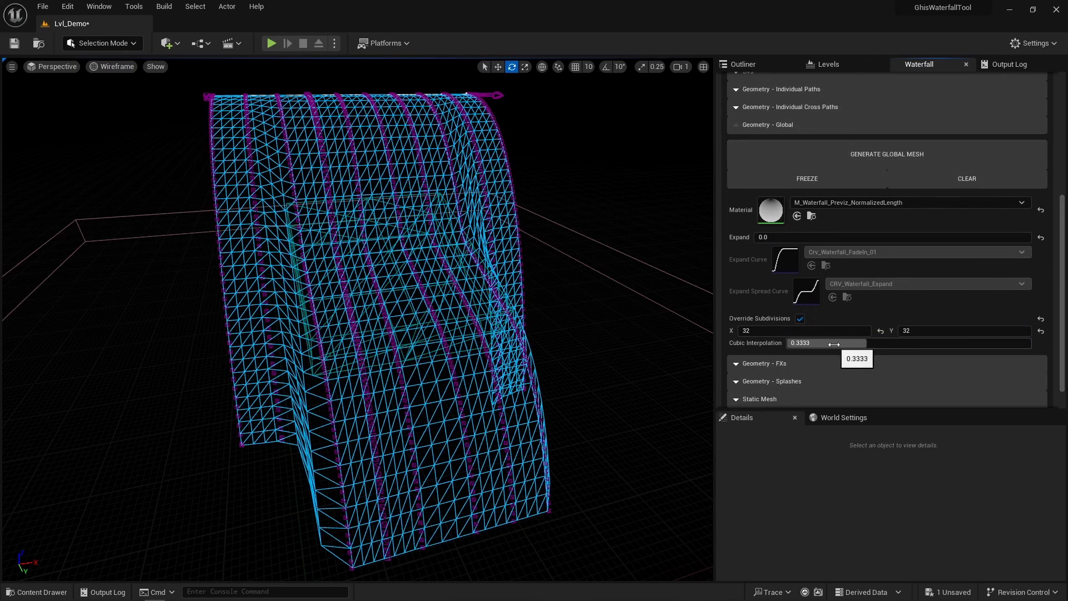
{"action": "left_click", "coordinate": [833, 344]}
{"action": "type", "text": "0"}
{"action": "key", "text": "Return"}
{"action": "left_click", "coordinate": [862, 161]}
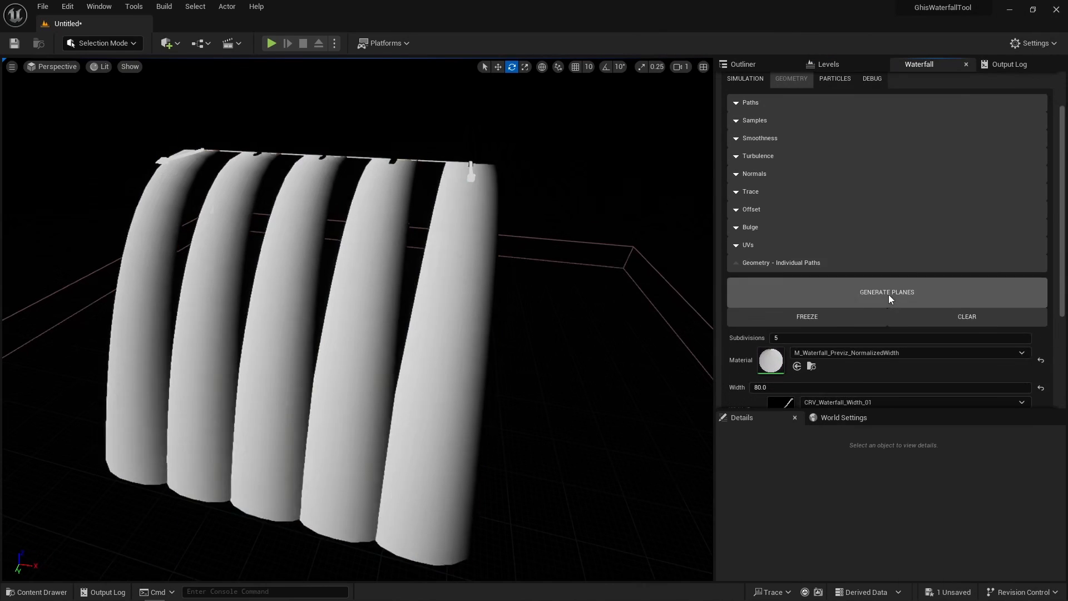
Step: Preview the five path planes with the M_Waterfall_Previz_NormalizedLength and M_Waterfall_Previz_Texture_UVs0 materials
{"action": "left_click", "coordinate": [910, 353]}
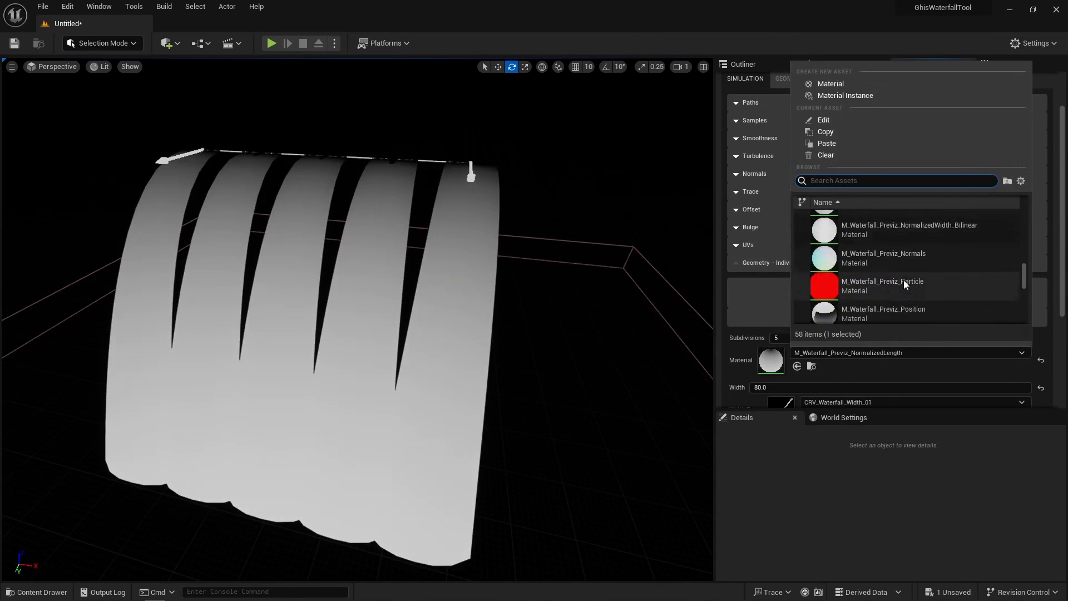
{"action": "scroll", "coordinate": [903, 279], "scroll_direction": "down", "scroll_amount": 2}
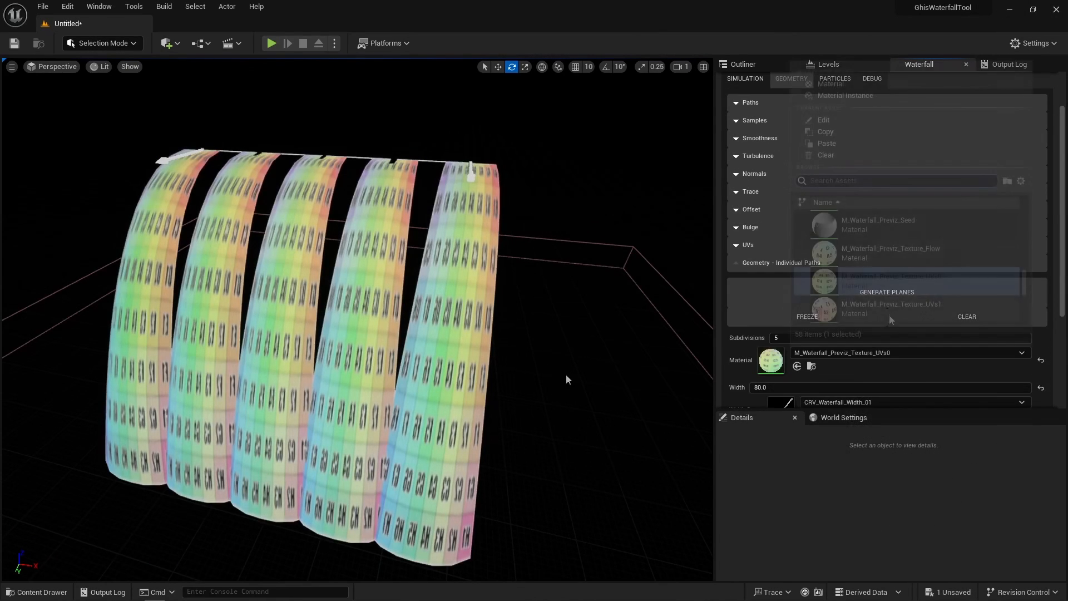
{"action": "left_click", "coordinate": [822, 297]}
{"action": "right_click_drag", "start_coordinate": [356, 319], "coordinate": [370, 294]}
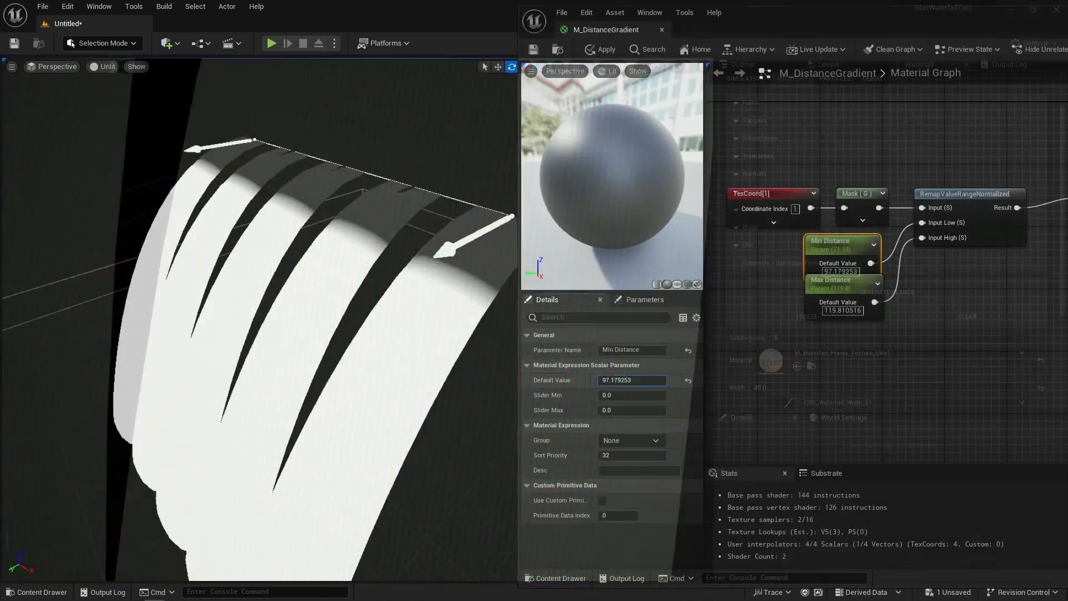
Step: Lower the default value of the Min Distance parameter in the M_DistanceGradient material
{"action": "mouse_move", "coordinate": [631, 380]}
{"action": "left_mouse_down"}
{"action": "mouse_move", "coordinate": [657, 380]}
{"action": "mouse_move", "coordinate": [623, 380]}
{"action": "left_mouse_up"}
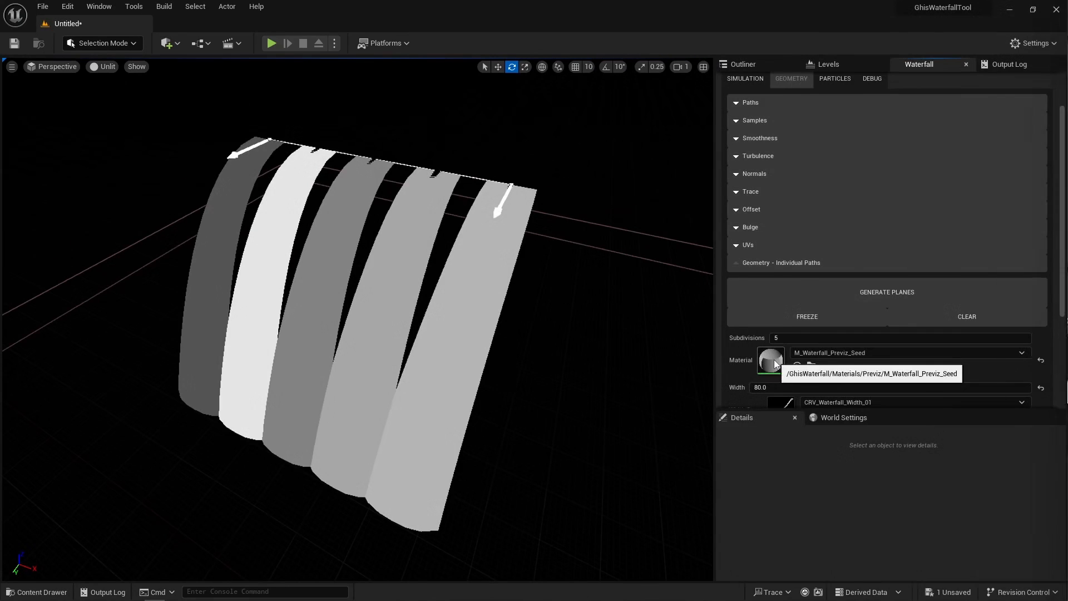
Step: Open the M_Waterfall_Previz_Seed material, examine its random 0-1 value per path nodes, and close the material
{"action": "double_click", "coordinate": [773, 359]}
{"action": "left_click", "coordinate": [557, 213]}
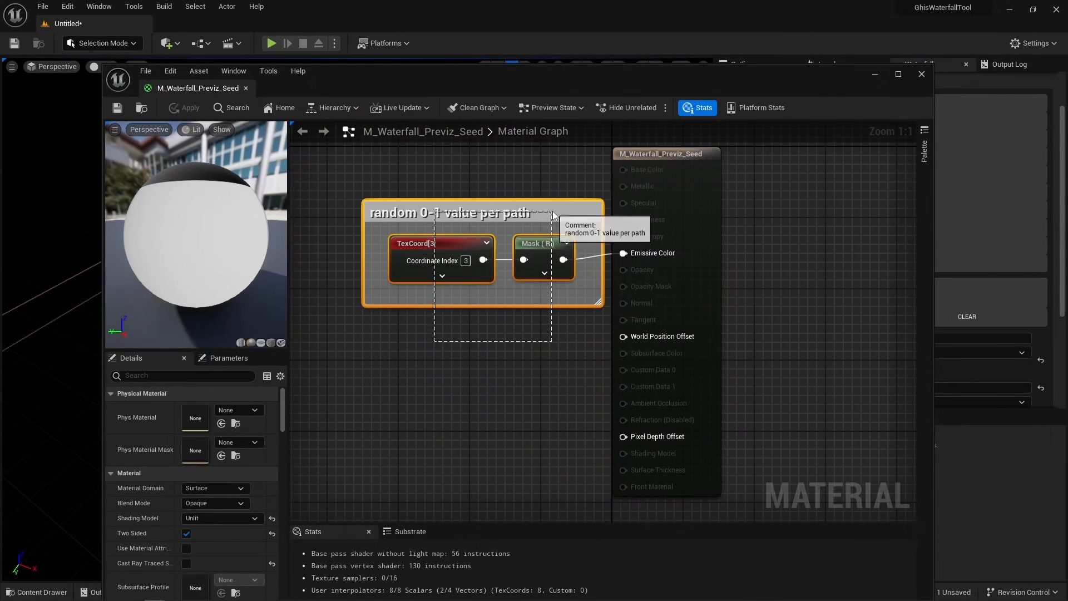
{"action": "left_click", "coordinate": [922, 74]}
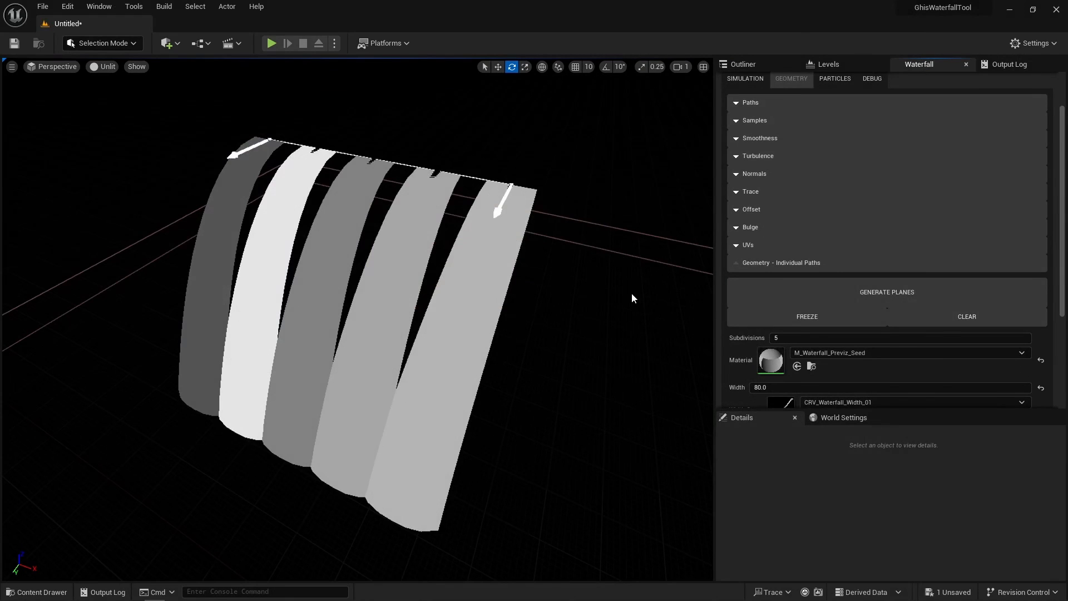
Step: Replace the planes' Seed material with M_Waterfall_Previz_Texture_Flow and regenerate the planes
{"action": "left_click", "coordinate": [836, 354]}
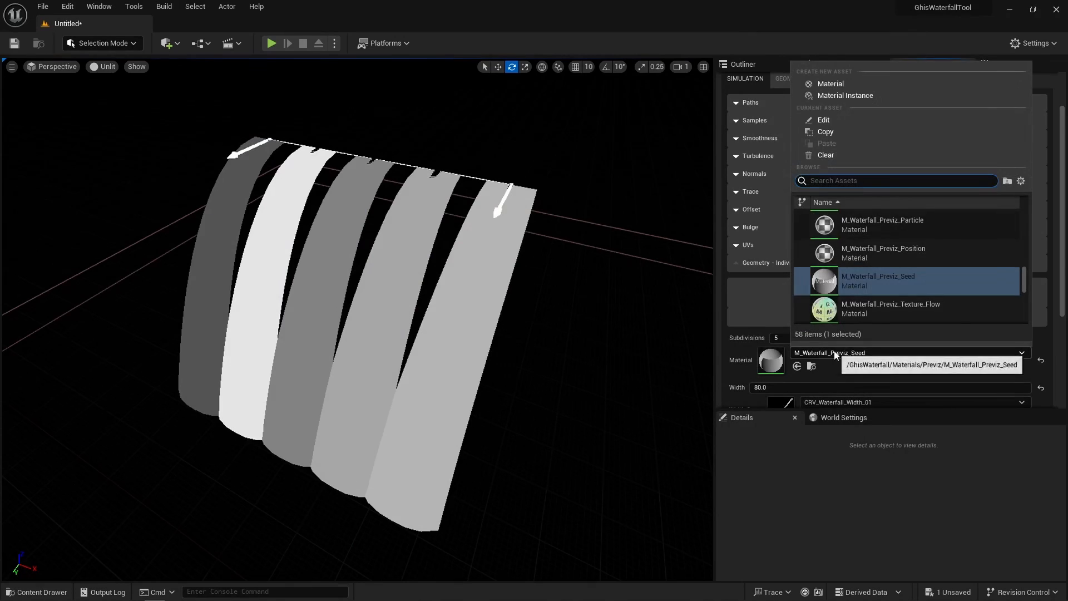
{"action": "left_click", "coordinate": [901, 256]}
{"action": "left_click", "coordinate": [888, 290]}
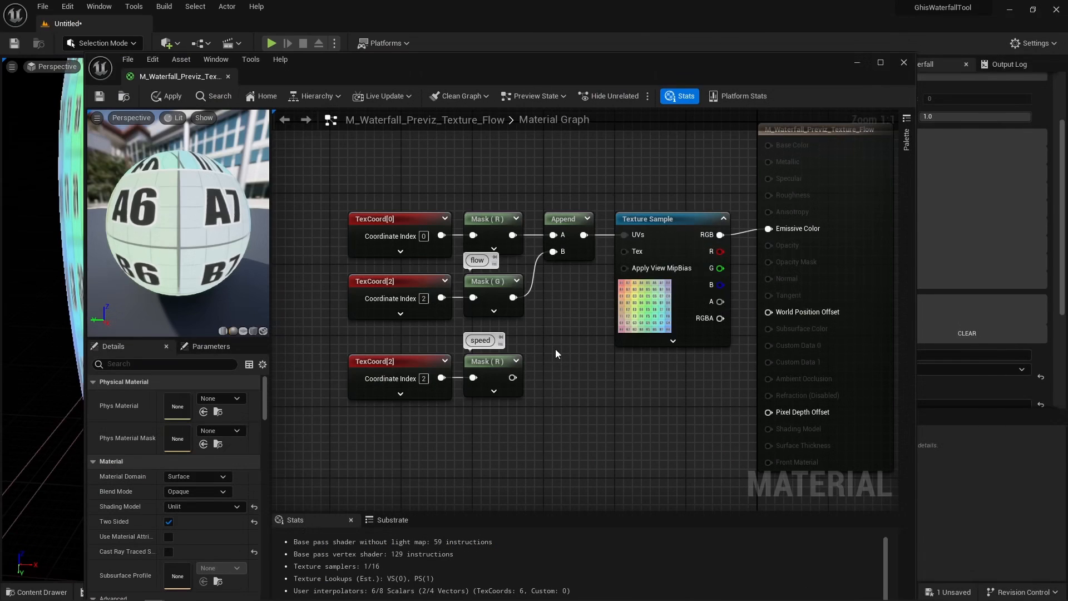
Step: In the M_Waterfall_Previz_Texture_Flow graph, select the speed and flow TexCoord[2] and Mask nodes to examine them
{"action": "left_click_drag", "start_coordinate": [555, 349], "coordinate": [405, 410]}
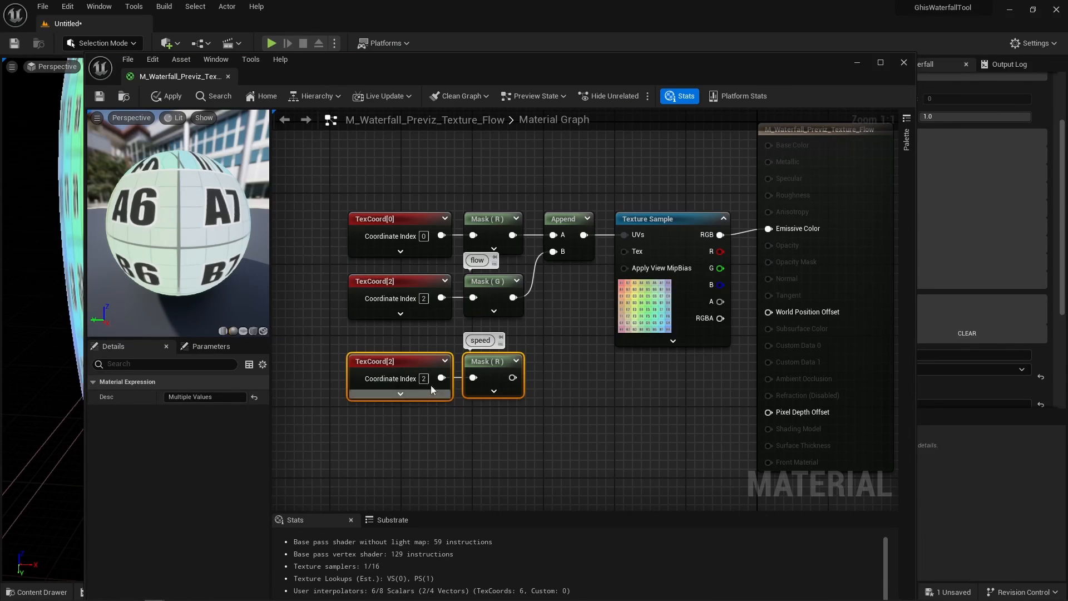
{"action": "left_click_drag", "start_coordinate": [553, 320], "coordinate": [356, 271]}
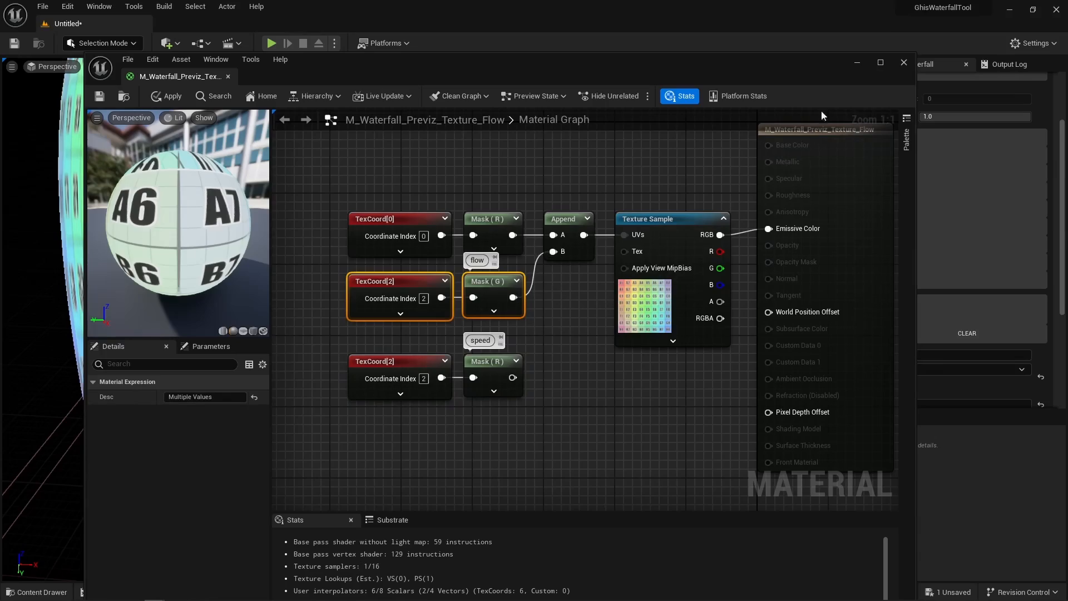
Step: Open the M_Waterfall_Previz_VCol_Direction and M_Waterfall_Previz_VCol_Turbulence materials and examine their Vertex Color node setups
{"action": "left_click", "coordinate": [859, 63]}
{"action": "right_click_drag", "start_coordinate": [356, 317], "coordinate": [275, 220]}
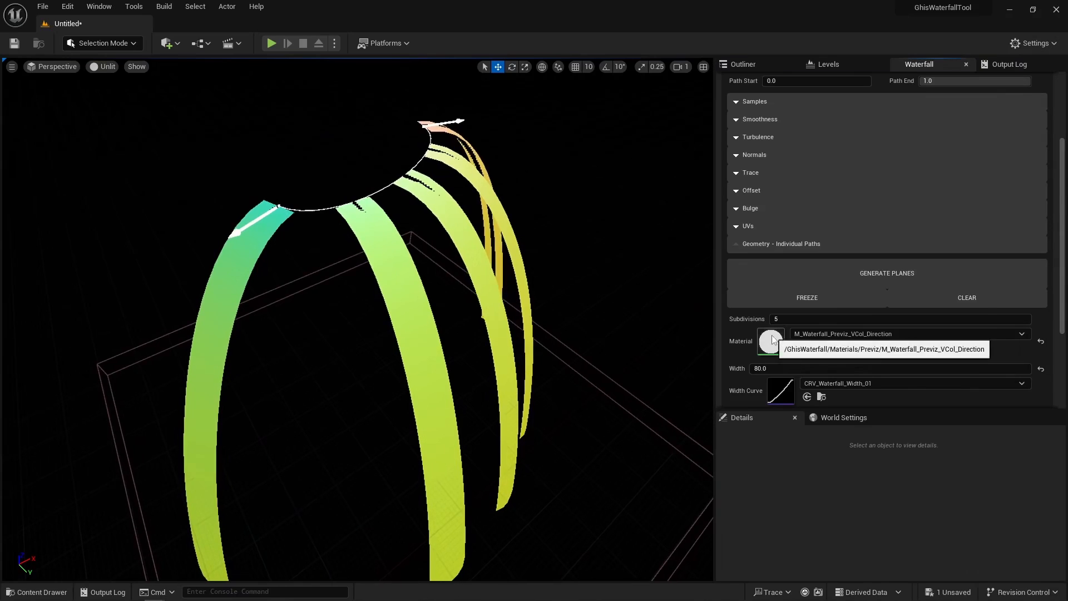
{"action": "double_click", "coordinate": [771, 339]}
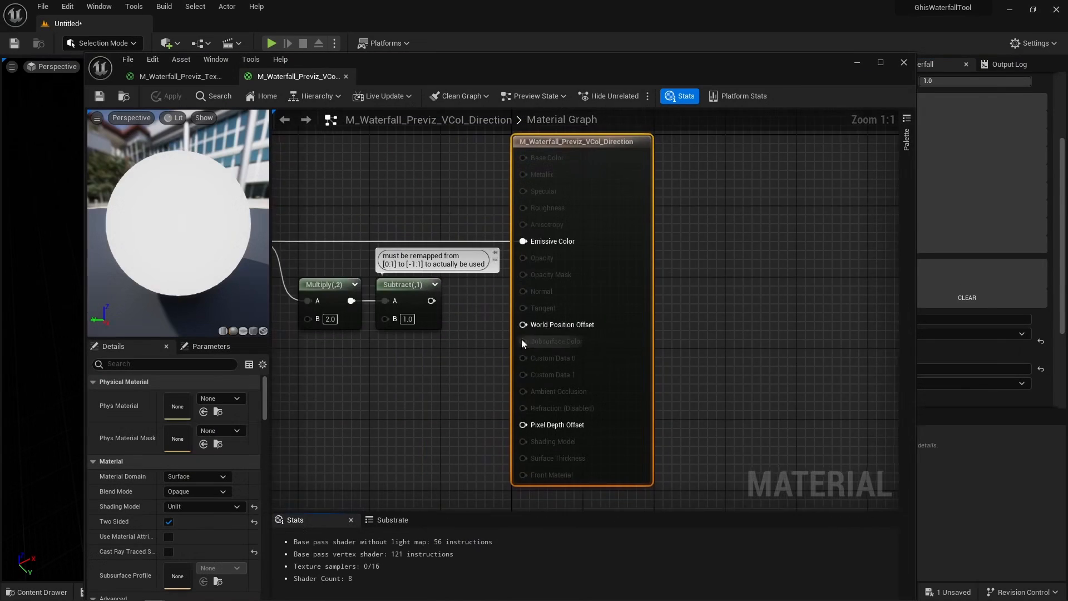
{"action": "right_click_drag", "start_coordinate": [355, 367], "coordinate": [625, 369]}
{"action": "left_click", "coordinate": [590, 369]}
{"action": "left_click_drag", "start_coordinate": [527, 371], "coordinate": [432, 240]}
{"action": "left_click", "coordinate": [470, 326]}
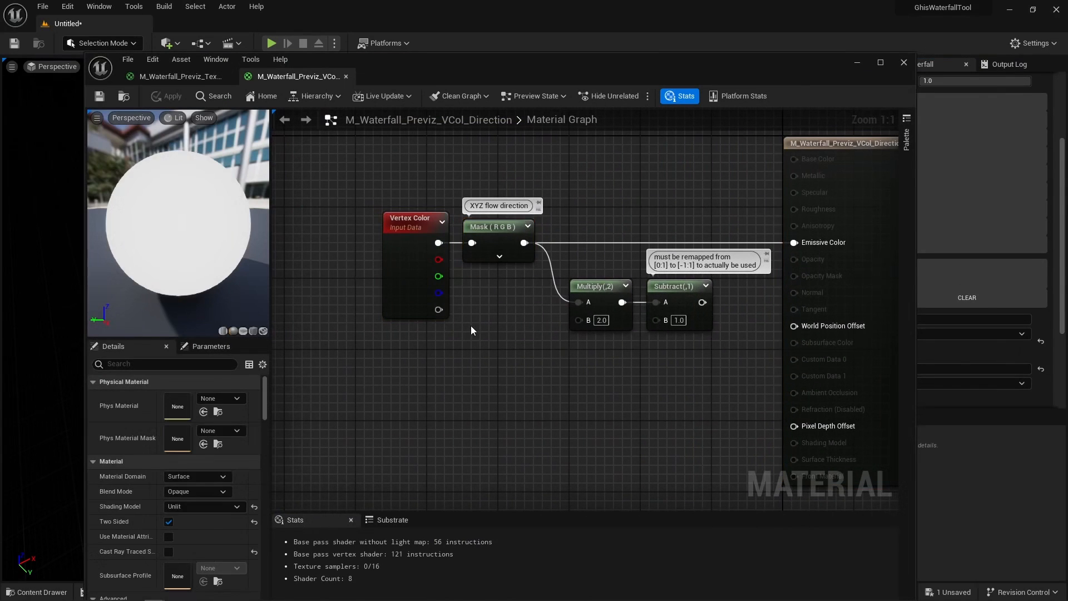
{"action": "left_click_drag", "start_coordinate": [500, 279], "coordinate": [672, 345]}
{"action": "left_click", "coordinate": [672, 345]}
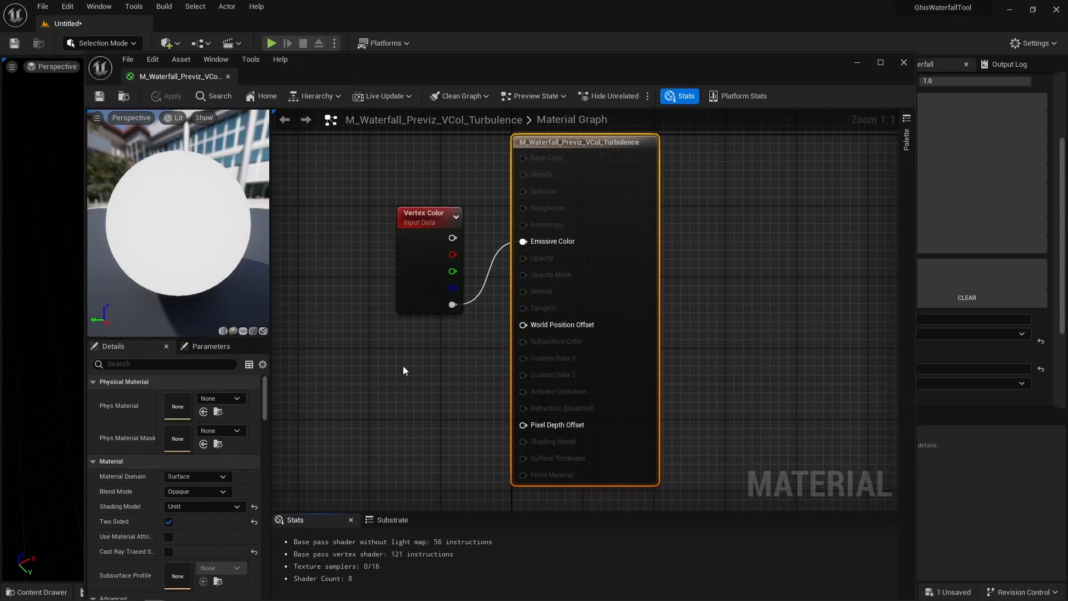
{"action": "left_click", "coordinate": [459, 259]}
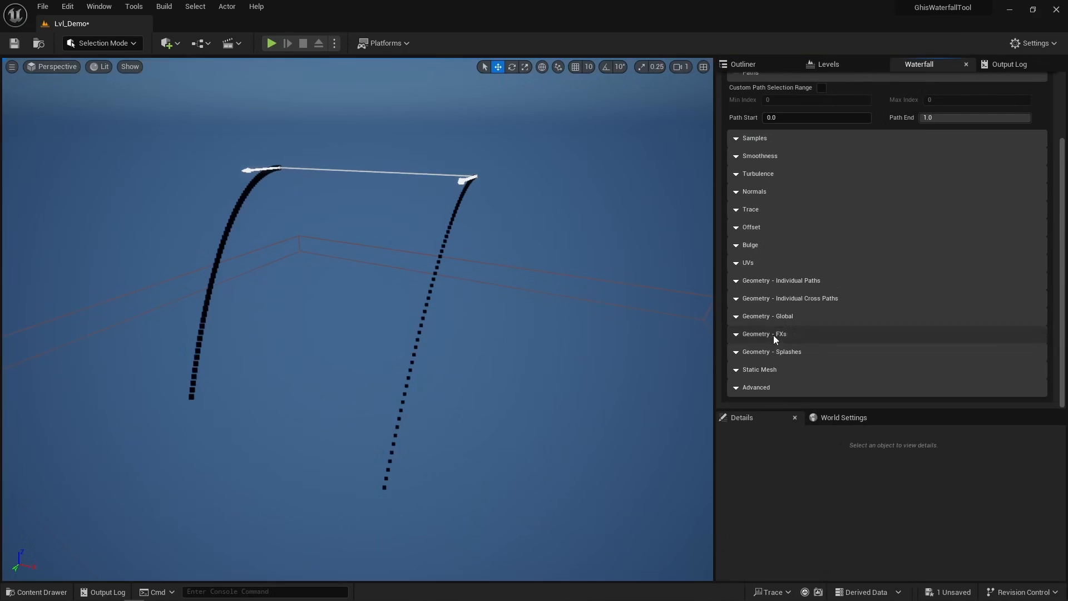
Step: Open the FXs geometry settings and generate the FX meshes along the simulated paths
{"action": "left_click", "coordinate": [773, 335]}
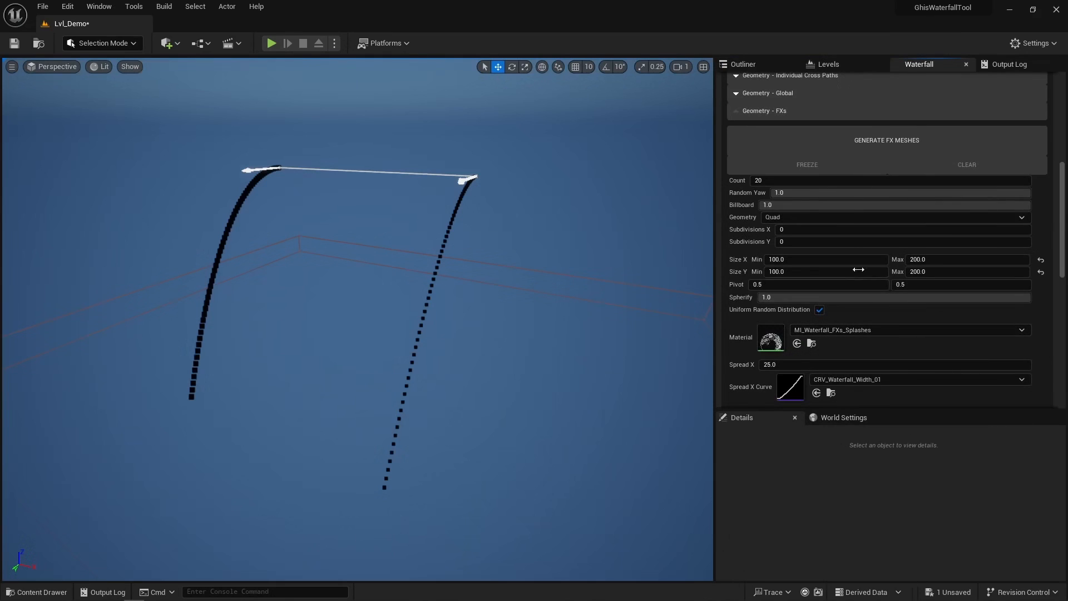
{"action": "left_click", "coordinate": [772, 139]}
{"action": "mouse_move", "coordinate": [517, 385]}
{"action": "left_mouse_down", "text": "alt"}
{"action": "mouse_move", "coordinate": [433, 389]}
{"action": "mouse_move", "coordinate": [542, 387]}
{"action": "mouse_move", "coordinate": [515, 372]}
{"action": "left_mouse_up", "text": "alt"}
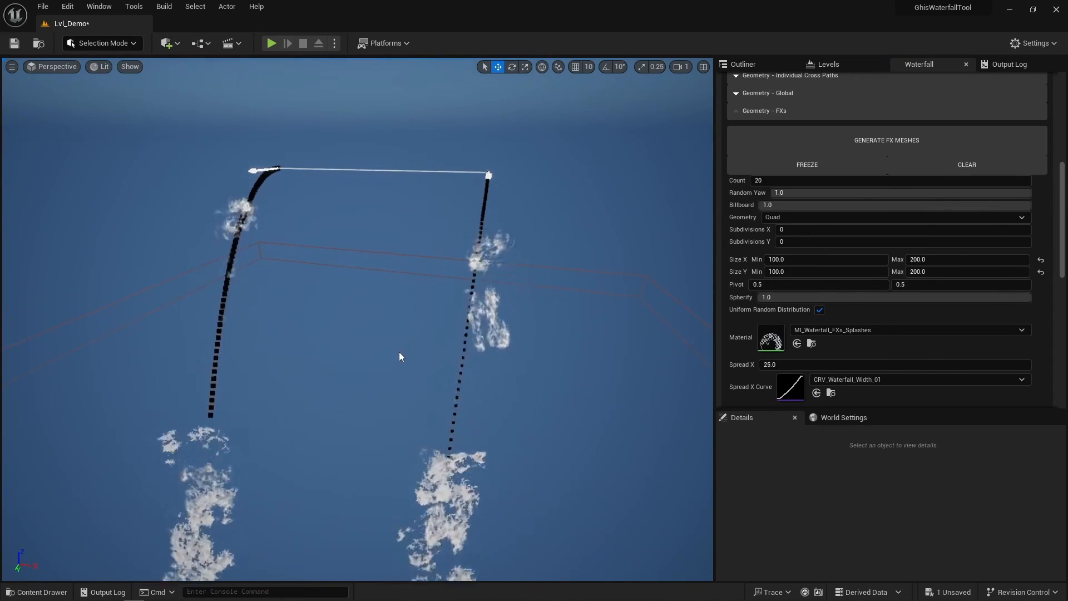
{"action": "scroll", "coordinate": [399, 351], "scroll_direction": "down", "scroll_amount": 1}
{"action": "mouse_move", "coordinate": [387, 347]}
{"action": "left_mouse_down", "text": "alt"}
{"action": "mouse_move", "coordinate": [512, 362]}
{"action": "mouse_move", "coordinate": [490, 290]}
{"action": "mouse_move", "coordinate": [456, 261]}
{"action": "mouse_move", "coordinate": [401, 259]}
{"action": "mouse_move", "coordinate": [392, 350]}
{"action": "left_mouse_up", "text": "alt"}
{"action": "mouse_move", "coordinate": [303, 342]}
{"action": "left_mouse_down", "text": "alt"}
{"action": "mouse_move", "coordinate": [351, 320]}
{"action": "mouse_move", "coordinate": [311, 323]}
{"action": "left_mouse_up", "text": "alt"}
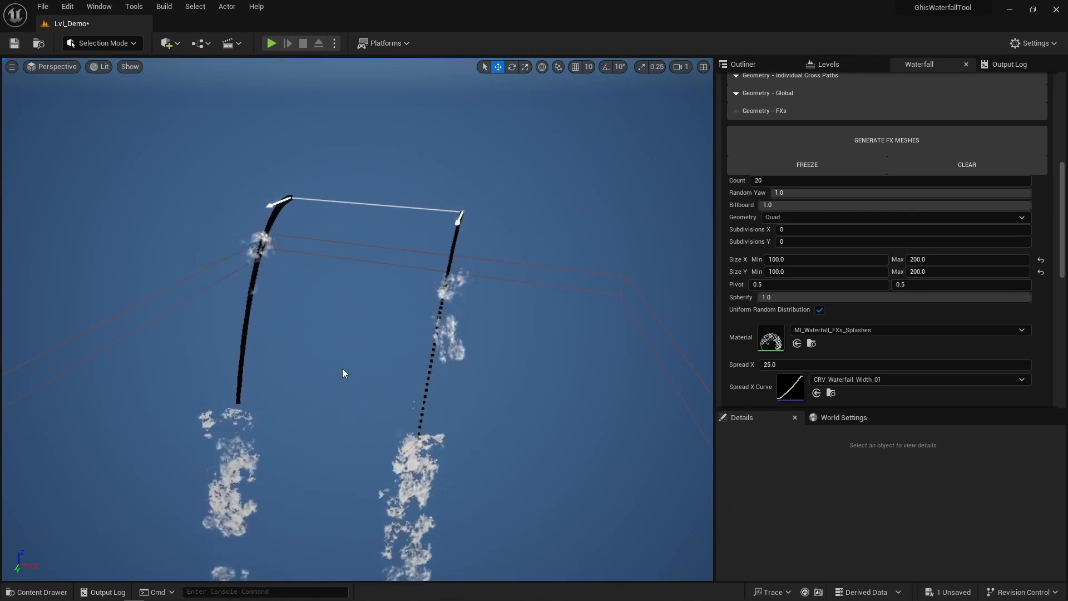
Step: Set the FX mesh Count to 5 and regenerate the FX meshes
{"action": "left_click", "coordinate": [777, 180]}
{"action": "type", "text": "5"}
{"action": "left_click", "coordinate": [836, 145]}
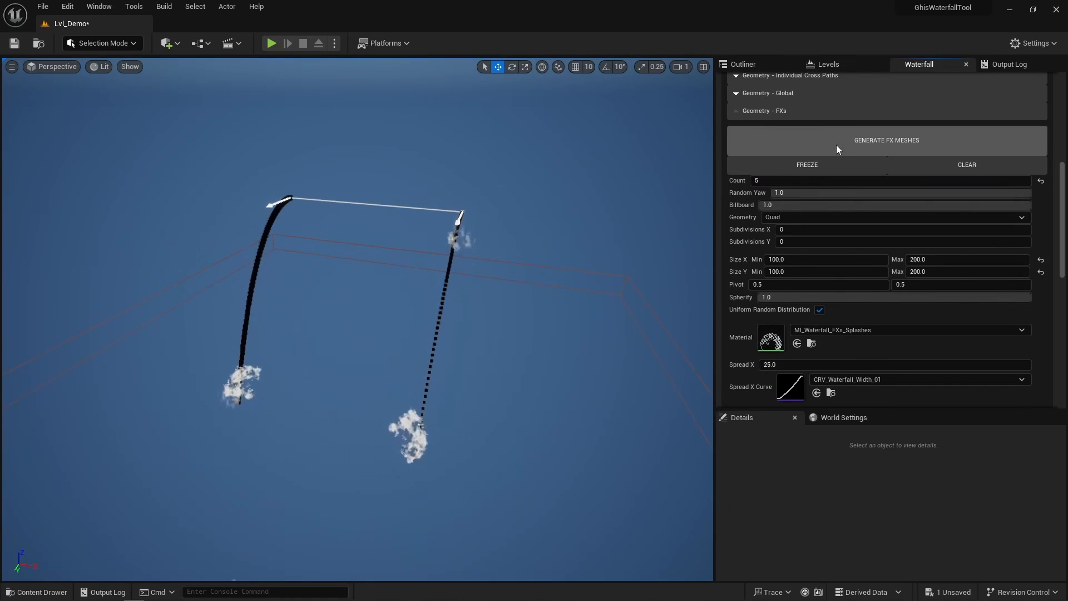
Step: Show the scene in wireframe, set the FX meshes' Random Yaw to 0 and regenerate them
{"action": "left_click", "coordinate": [103, 67]}
{"action": "left_click", "coordinate": [127, 126]}
{"action": "right_click_drag", "start_coordinate": [292, 258], "coordinate": [292, 200]}
{"action": "right_click_drag", "start_coordinate": [635, 235], "coordinate": [645, 197]}
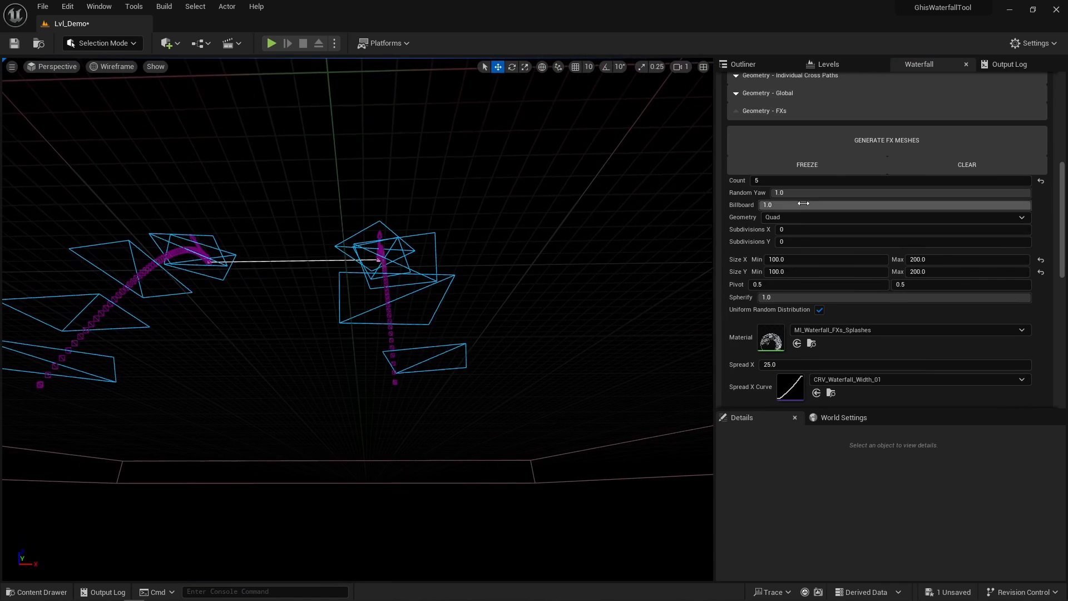
{"action": "left_click", "coordinate": [801, 193]}
{"action": "type", "text": "0"}
{"action": "left_click", "coordinate": [845, 144]}
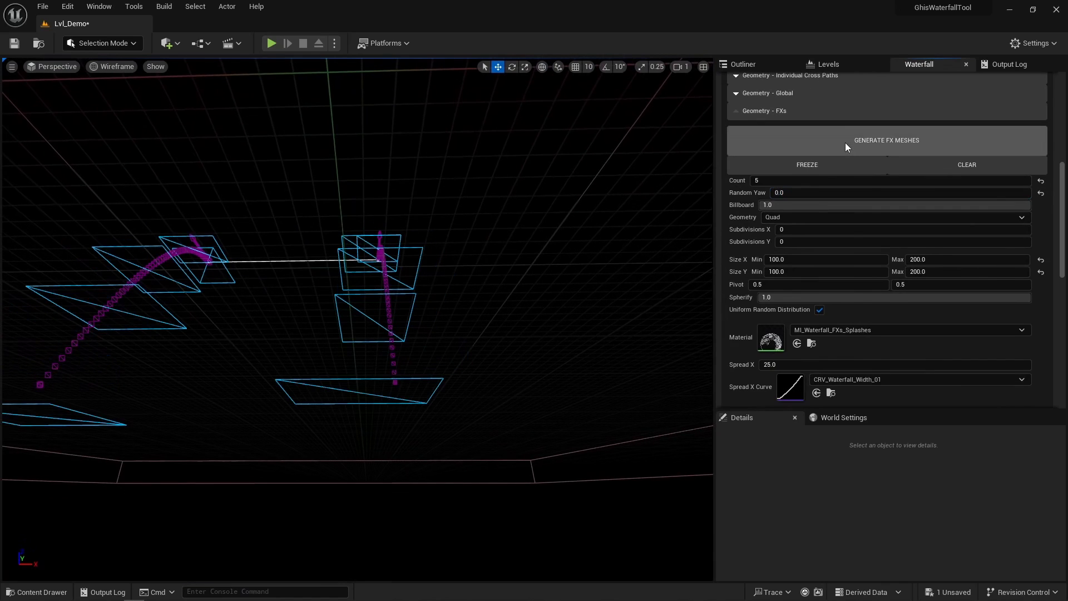
Step: Set Random Yaw back to 1 and regenerate the FX meshes
{"action": "left_click", "coordinate": [817, 193]}
{"action": "type", "text": "1"}
{"action": "left_click", "coordinate": [868, 141]}
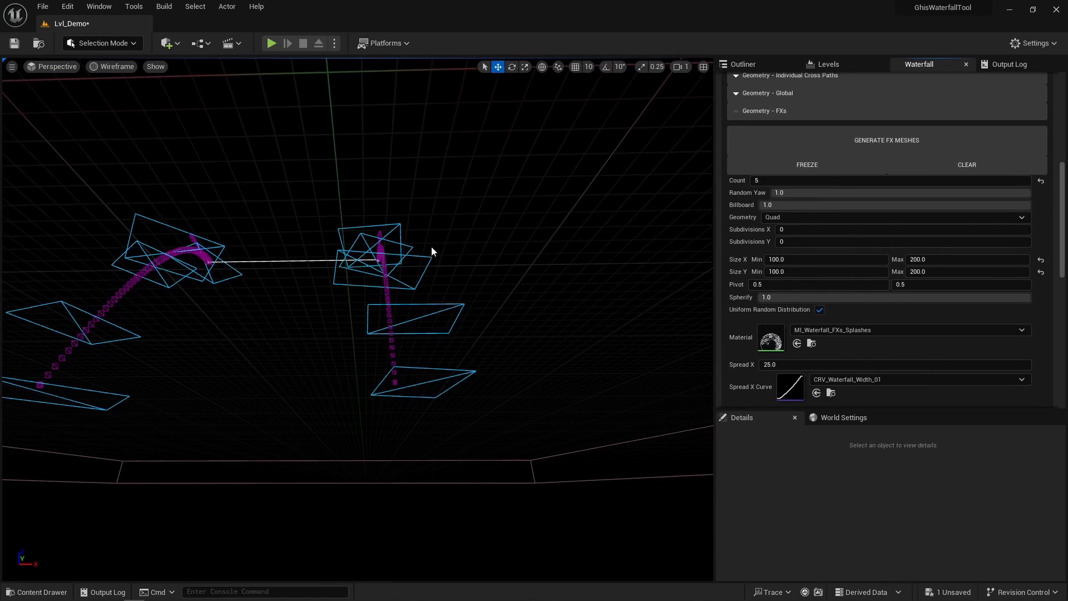
Step: Set the FX meshes' Billboard value to 0 and regenerate them in wireframe view to inspect their orientation
{"action": "left_click", "coordinate": [105, 68]}
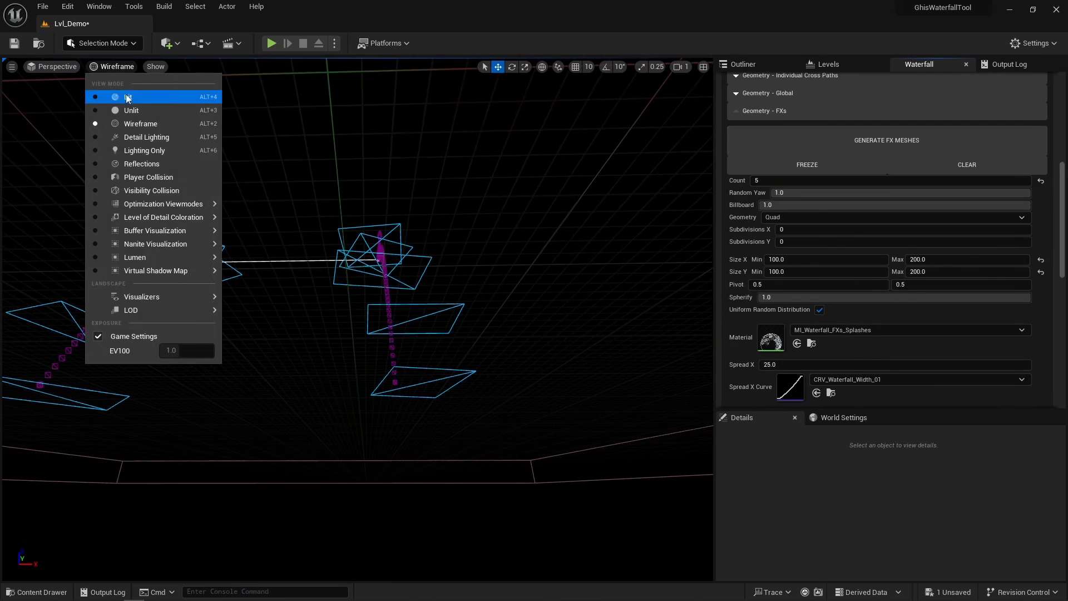
{"action": "left_click", "coordinate": [114, 96]}
{"action": "left_click", "coordinate": [767, 205]}
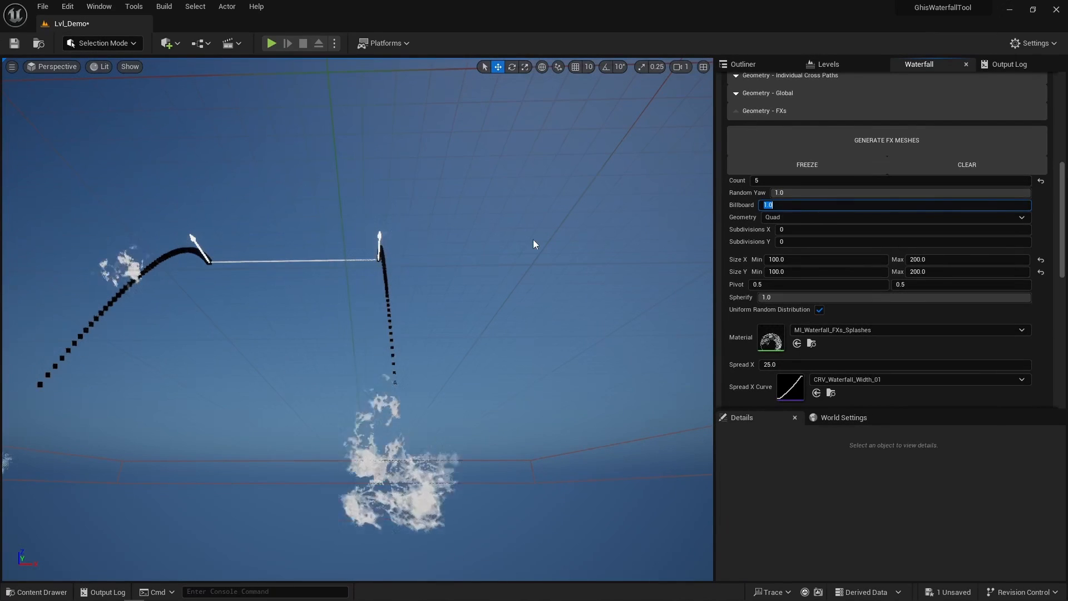
{"action": "mouse_move", "coordinate": [476, 253]}
{"action": "right_mouse_down"}
{"action": "mouse_move", "coordinate": [477, 331]}
{"action": "mouse_move", "coordinate": [456, 331]}
{"action": "mouse_move", "coordinate": [472, 378]}
{"action": "mouse_move", "coordinate": [456, 384]}
{"action": "mouse_move", "coordinate": [423, 373]}
{"action": "mouse_move", "coordinate": [475, 266]}
{"action": "right_mouse_up"}
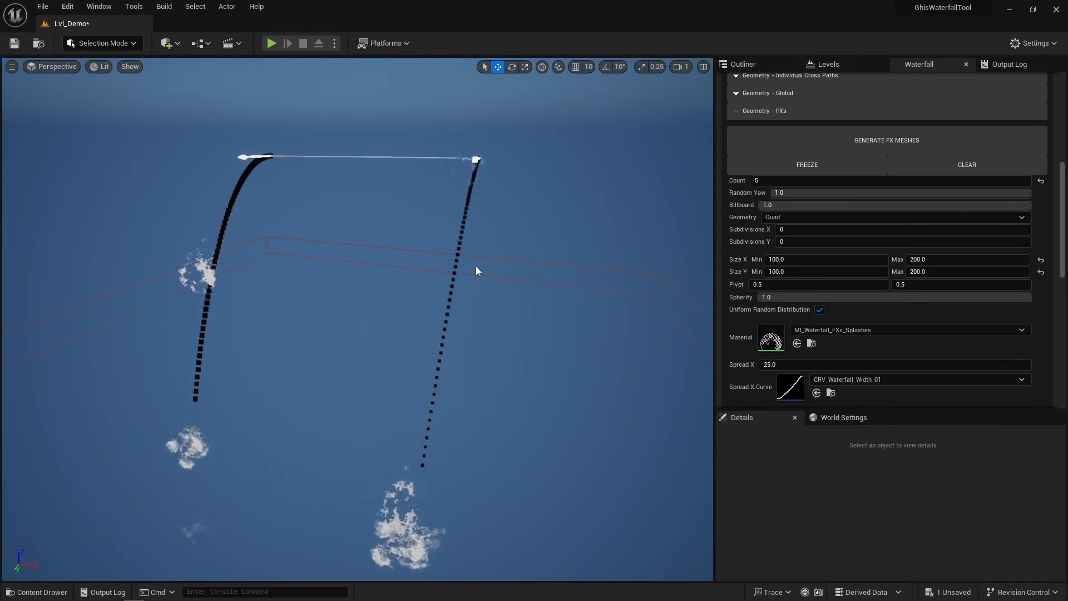
{"action": "left_click", "coordinate": [783, 206]}
{"action": "type", "text": "0"}
{"action": "key", "text": "Return"}
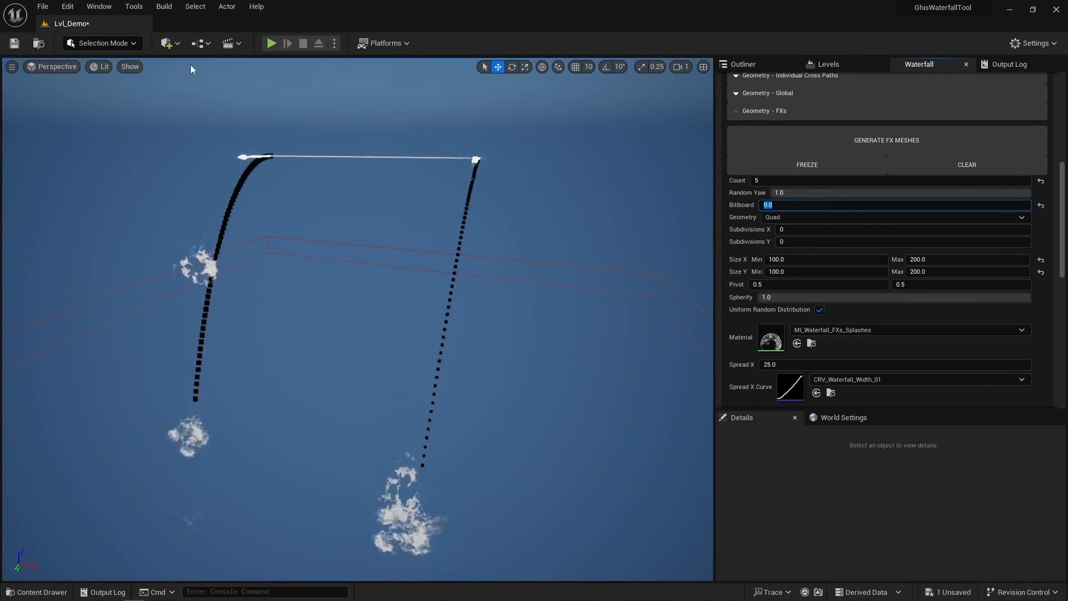
{"action": "left_click", "coordinate": [100, 66]}
{"action": "left_click", "coordinate": [139, 114]}
{"action": "left_click", "coordinate": [823, 154]}
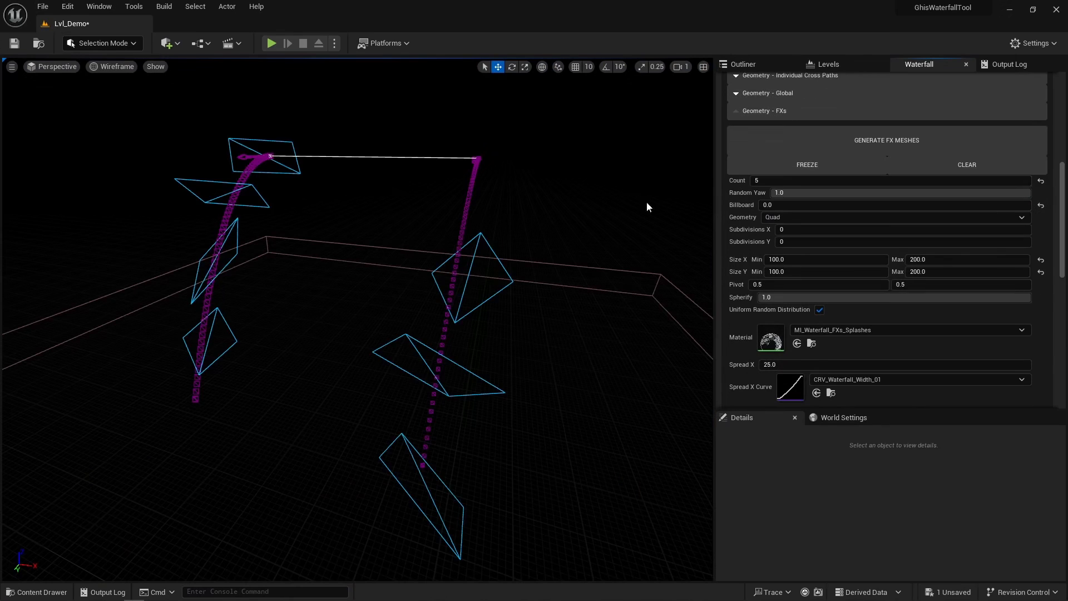
{"action": "right_click_drag", "start_coordinate": [646, 205], "coordinate": [600, 217]}
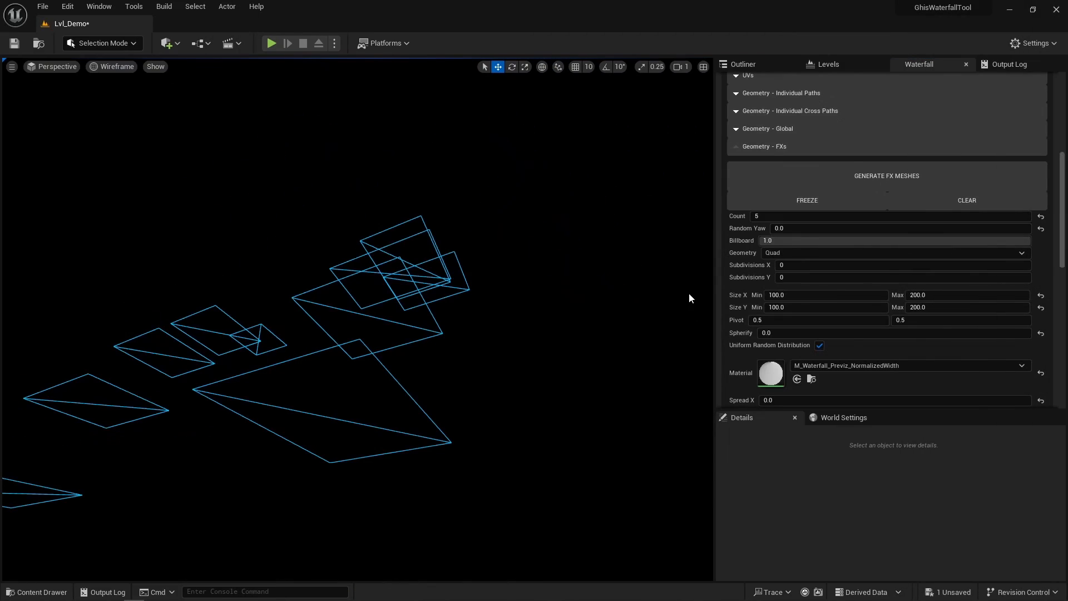
Step: Set the FX quads' Subdivisions X and Y to 4 and Spherify to 1, regenerating the meshes after each change
{"action": "left_click_drag", "start_coordinate": [795, 277], "coordinate": [815, 276]}
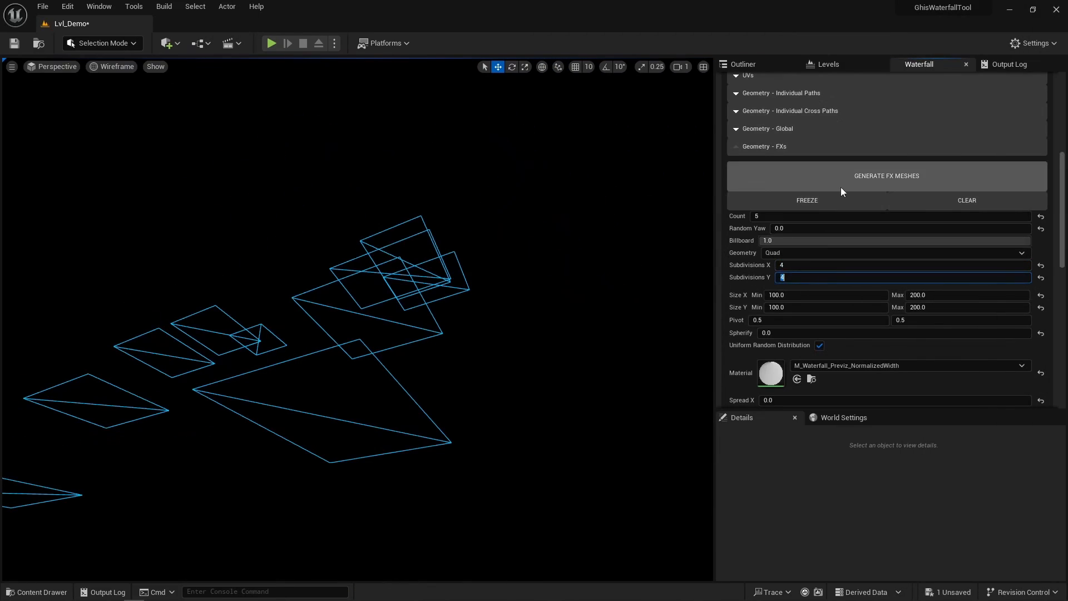
{"action": "left_click", "coordinate": [841, 183]}
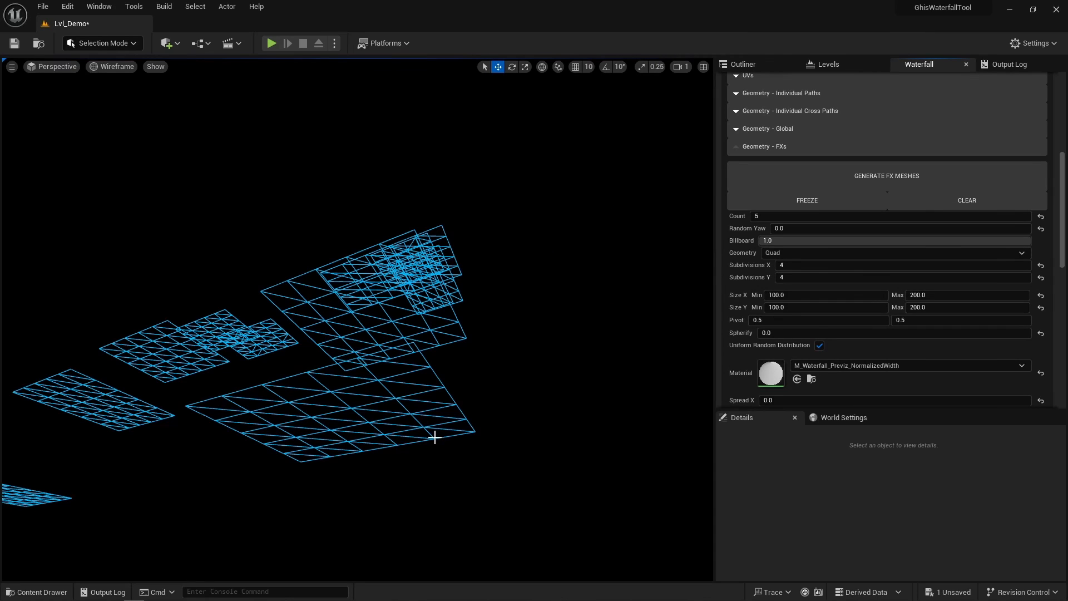
{"action": "type", "text": "1"}
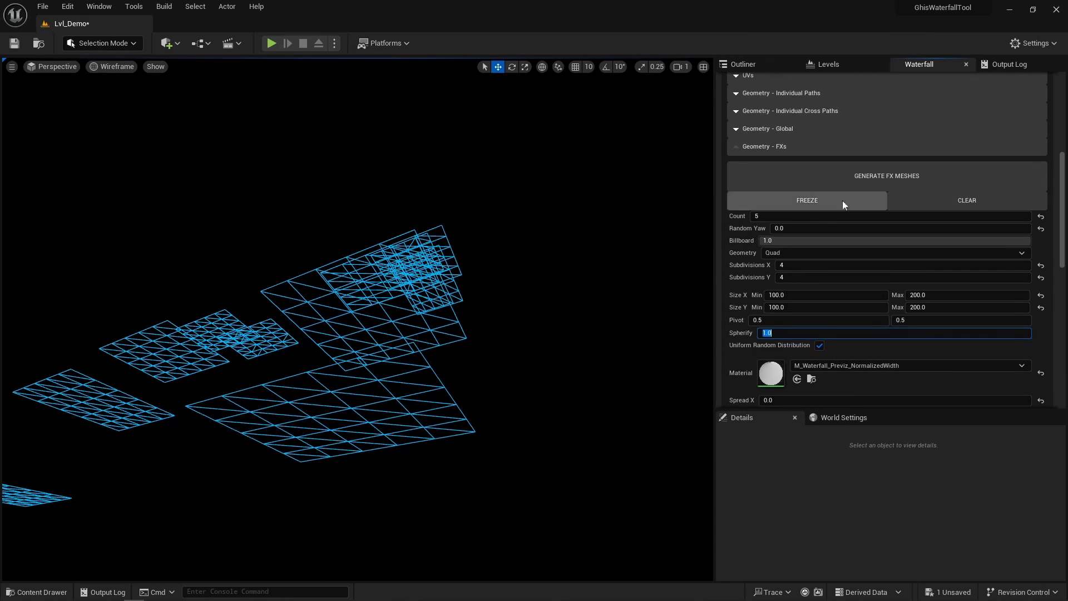
{"action": "left_click", "coordinate": [850, 174]}
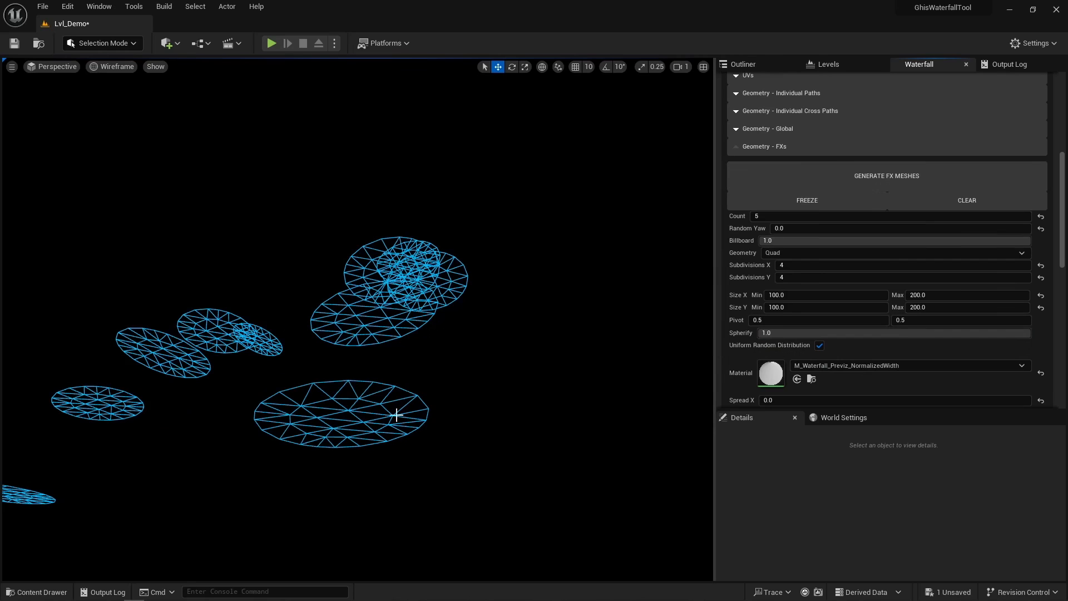
Step: Change the FX mesh geometry to Disc and regenerate the meshes
{"action": "left_click", "coordinate": [774, 252]}
{"action": "left_click", "coordinate": [783, 268]}
{"action": "left_click", "coordinate": [847, 175]}
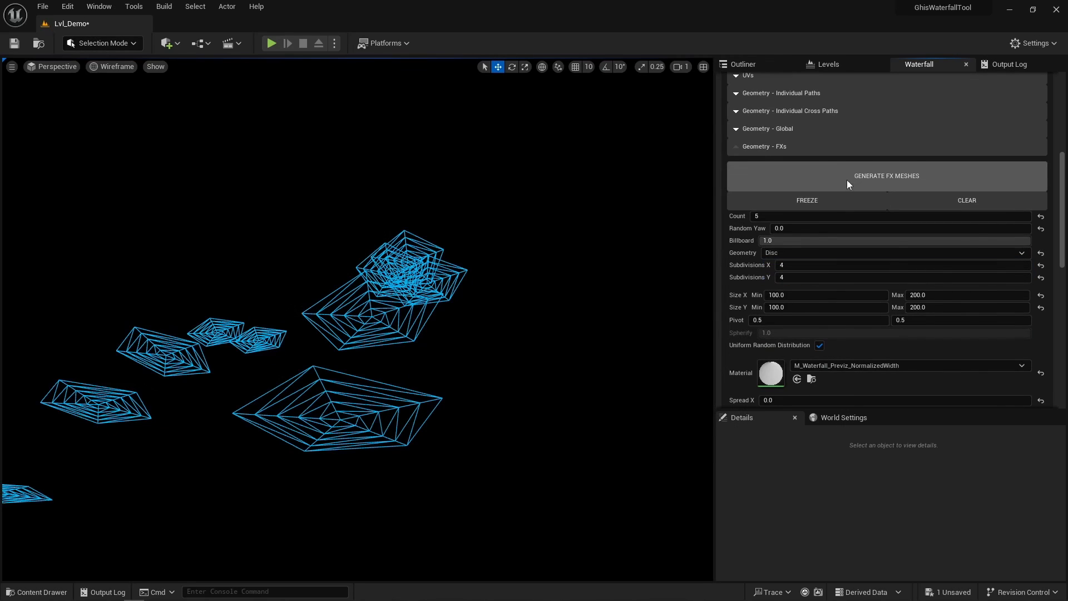
Step: Set the discs' Subdivisions X and Y to 10, regenerate them and show the scene in Lit view
{"action": "left_click", "coordinate": [795, 266]}
{"action": "type", "text": "10"}
{"action": "left_click", "coordinate": [796, 277]}
{"action": "type", "text": "10"}
{"action": "key", "text": "Return"}
{"action": "left_click", "coordinate": [835, 179]}
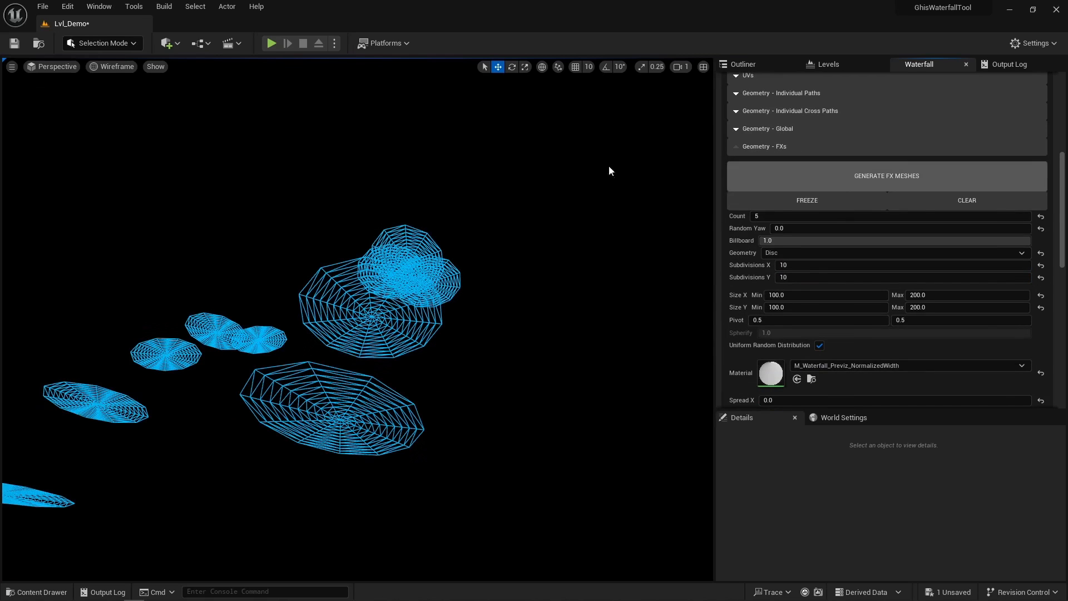
{"action": "left_click", "coordinate": [112, 67]}
{"action": "left_click", "coordinate": [119, 91]}
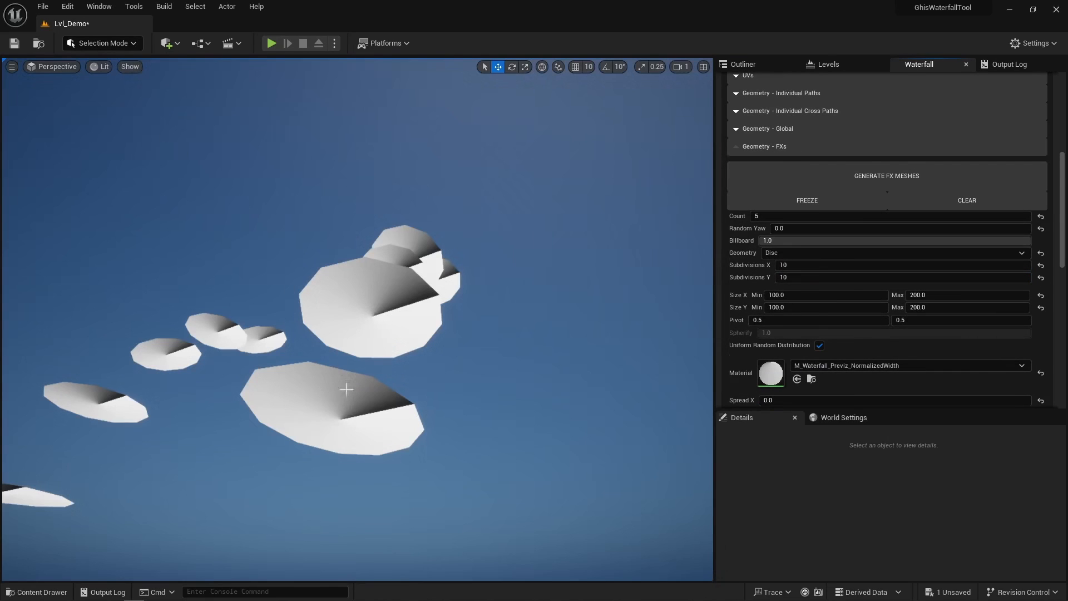
Step: Change the FX geometry back to Quad with Subdivisions X and Y at 0, and regenerate the meshes
{"action": "left_click", "coordinate": [790, 252]}
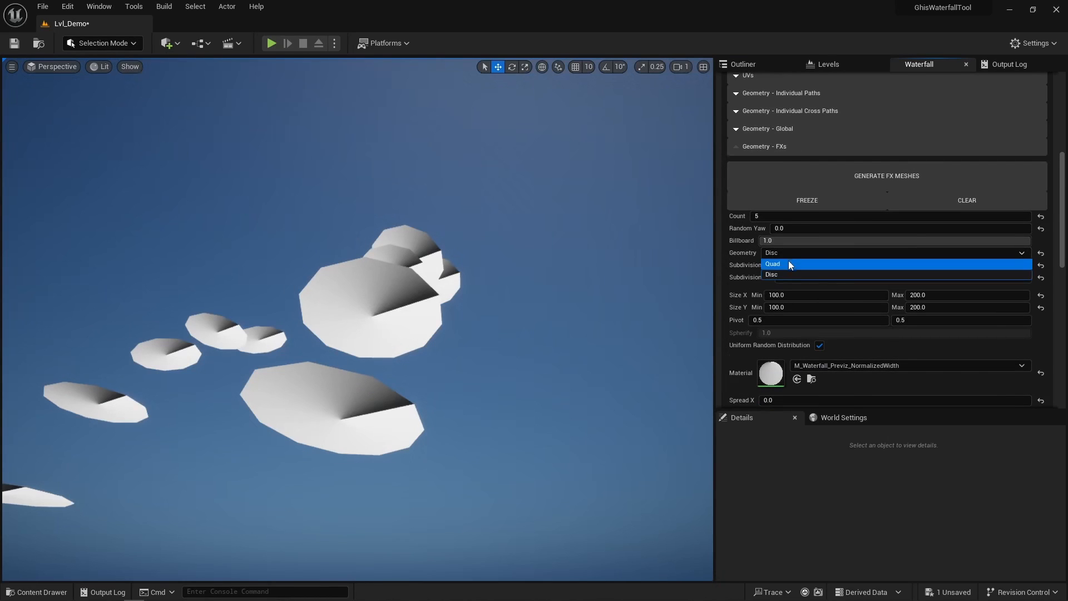
{"action": "left_click", "coordinate": [789, 260]}
{"action": "left_click", "coordinate": [793, 265]}
{"action": "type", "text": "0"}
{"action": "left_click", "coordinate": [794, 276]}
{"action": "type", "text": "0"}
{"action": "left_click", "coordinate": [830, 187]}
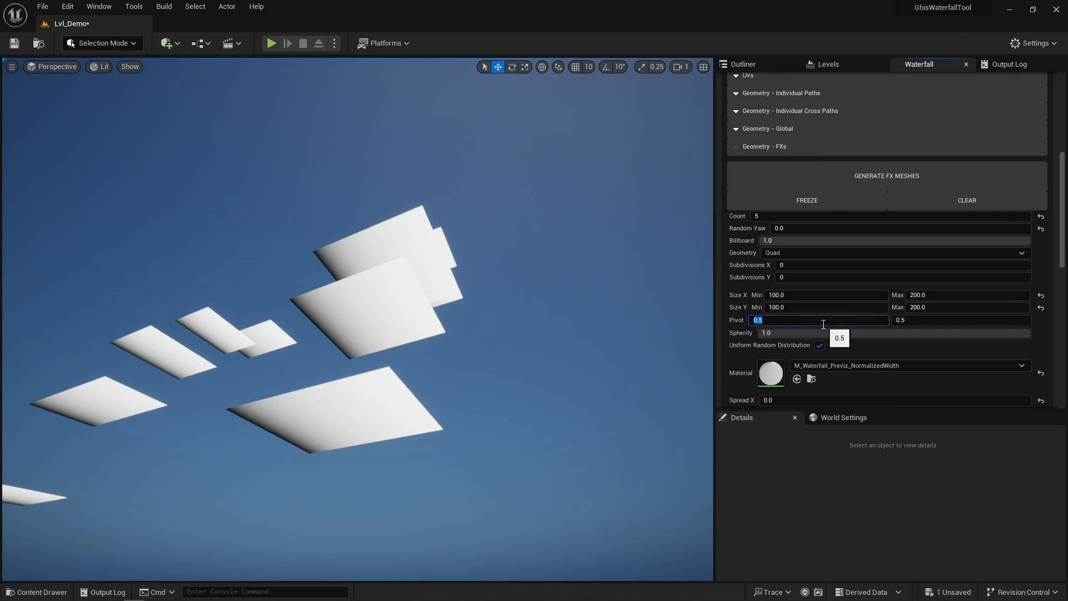
Step: Set both FX mesh Pivot values to 0 and regenerate the meshes
{"action": "type", "text": "0"}
{"action": "left_click", "coordinate": [912, 320]}
{"action": "type", "text": "0"}
{"action": "left_click", "coordinate": [872, 172]}
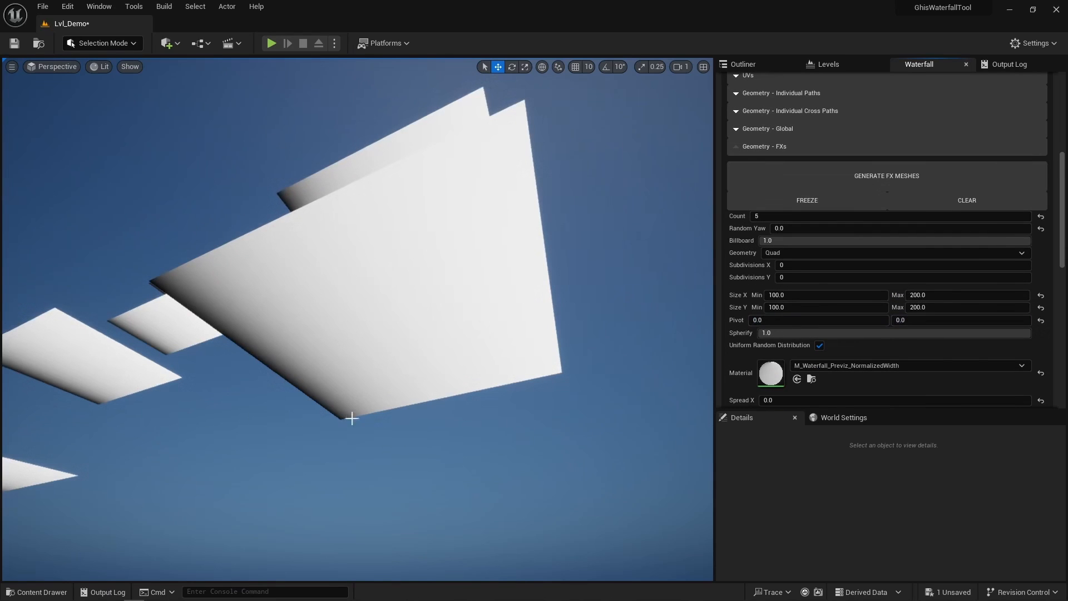
Step: Set both FX mesh Pivot values to 1 and regenerate the meshes
{"action": "left_click", "coordinate": [779, 321]}
{"action": "type", "text": "1"}
{"action": "left_click", "coordinate": [912, 320]}
{"action": "type", "text": "1"}
{"action": "left_click", "coordinate": [883, 188]}
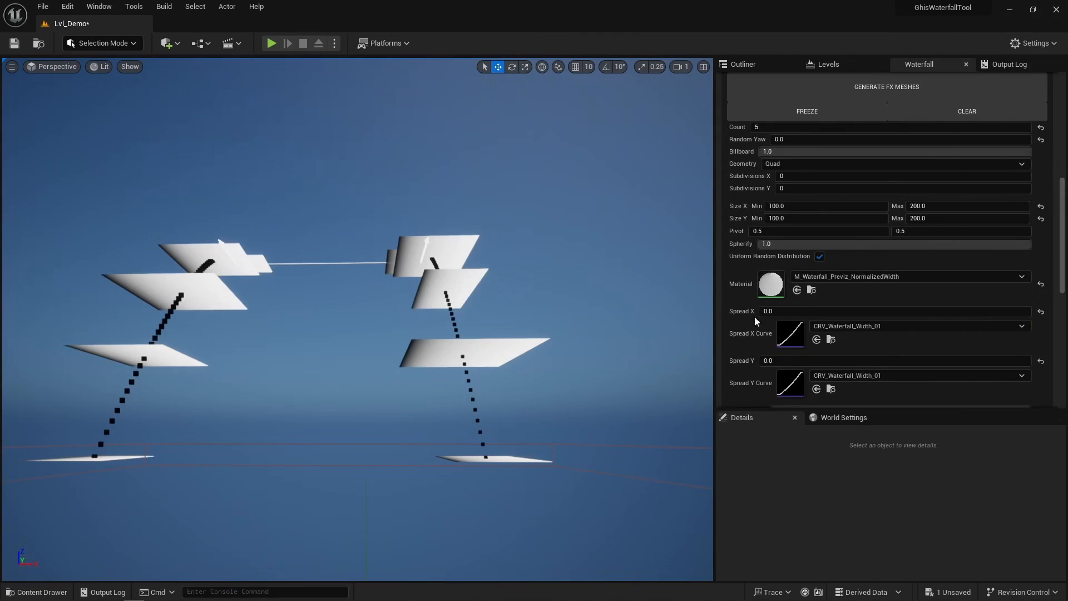
Step: Set the FX meshes' Spread X and Spread Y to 100, regenerating the meshes after each change
{"action": "type", "text": "100"}
{"action": "left_click", "coordinate": [860, 89]}
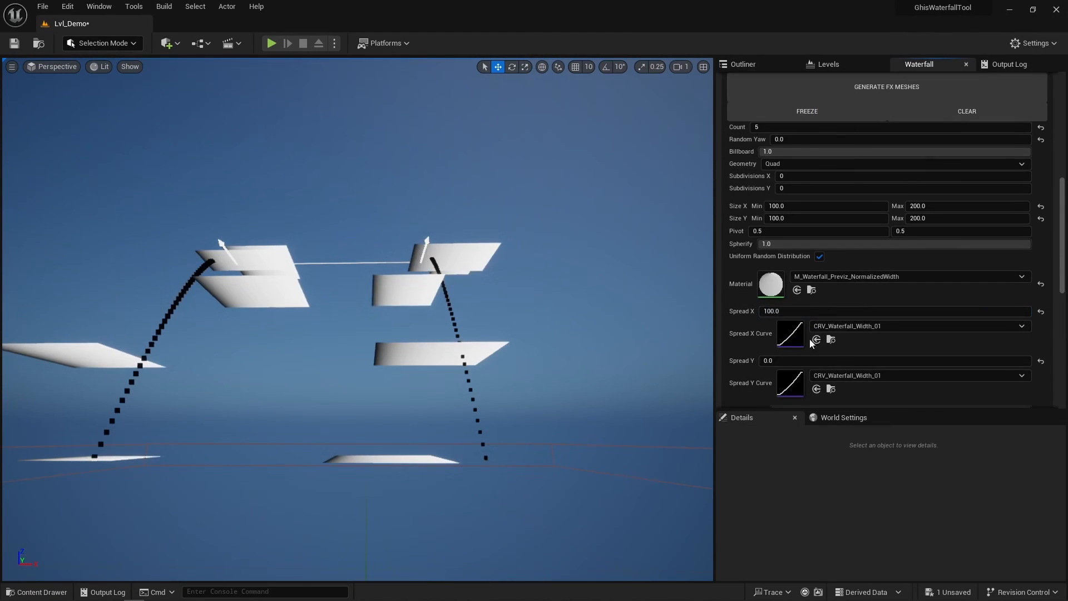
{"action": "left_click", "coordinate": [798, 364]}
{"action": "type", "text": "100"}
{"action": "left_click", "coordinate": [882, 89]}
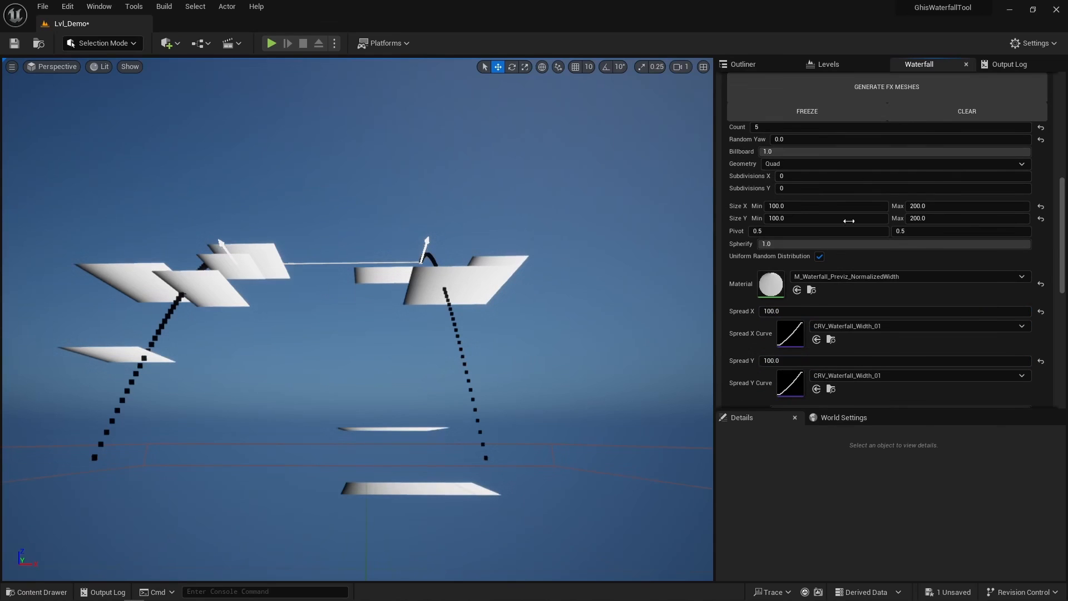
Step: Set Spread X and Spread Y back to 0, regenerating the FX meshes after each change
{"action": "left_click", "coordinate": [805, 310]}
{"action": "type", "text": "0"}
{"action": "left_click", "coordinate": [874, 92]}
{"action": "left_click", "coordinate": [806, 360]}
{"action": "type", "text": "0"}
{"action": "left_click", "coordinate": [852, 91]}
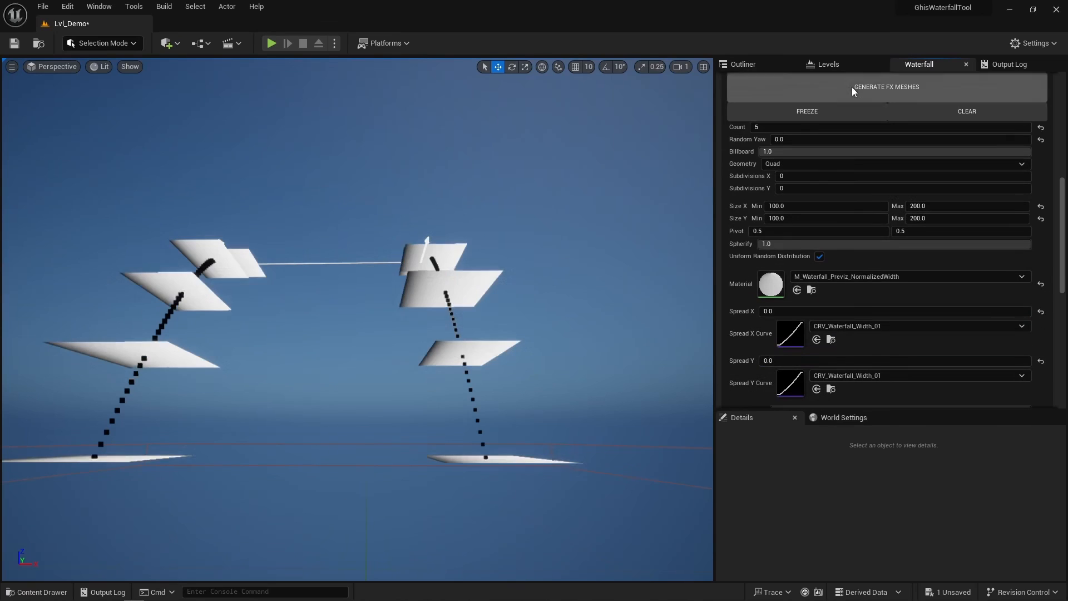
Step: Enable Filter by Distance for the FX meshes with a maximum distance of 200, and regenerate them
{"action": "scroll", "coordinate": [725, 300], "scroll_direction": "down", "scroll_amount": 6}
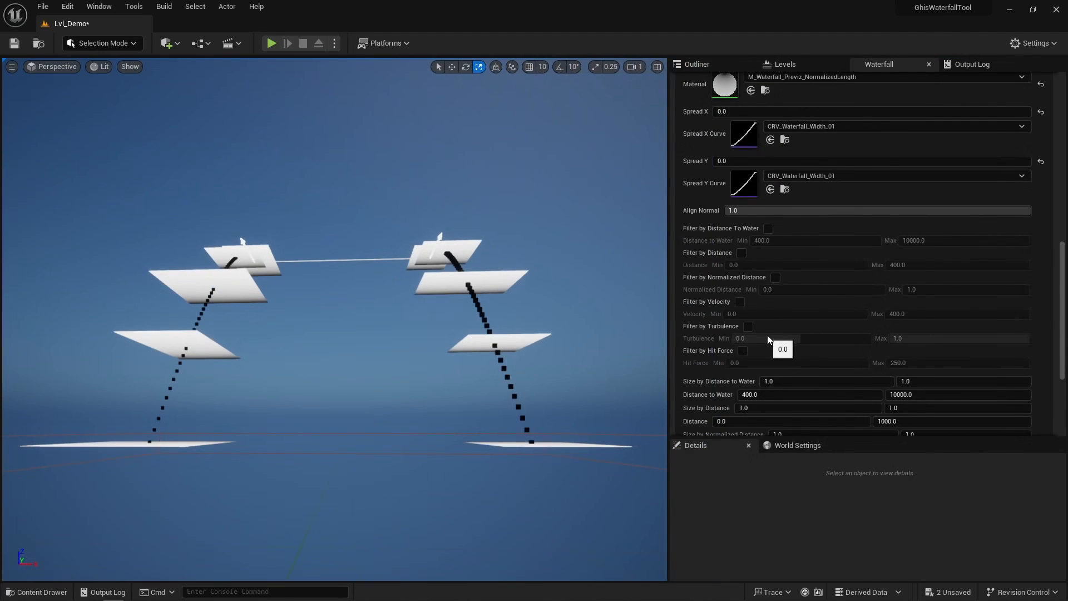
{"action": "scroll", "coordinate": [783, 338], "scroll_direction": "up", "scroll_amount": 1}
{"action": "left_click", "coordinate": [741, 270]}
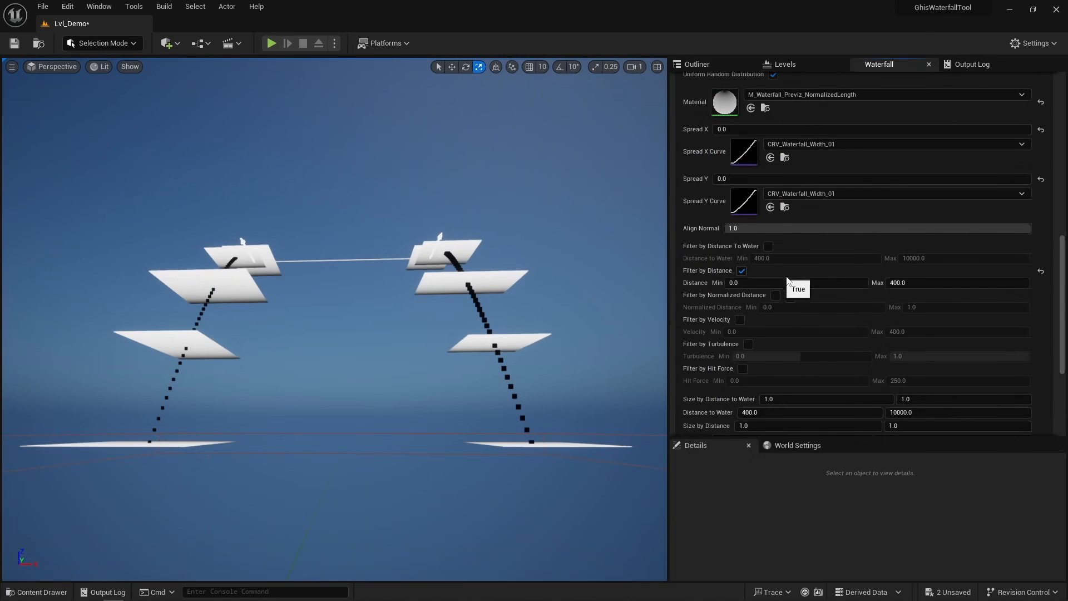
{"action": "left_click", "coordinate": [902, 279]}
{"action": "type", "text": "200"}
{"action": "scroll", "coordinate": [862, 269], "scroll_direction": "up", "scroll_amount": 12}
{"action": "left_click", "coordinate": [853, 148]}
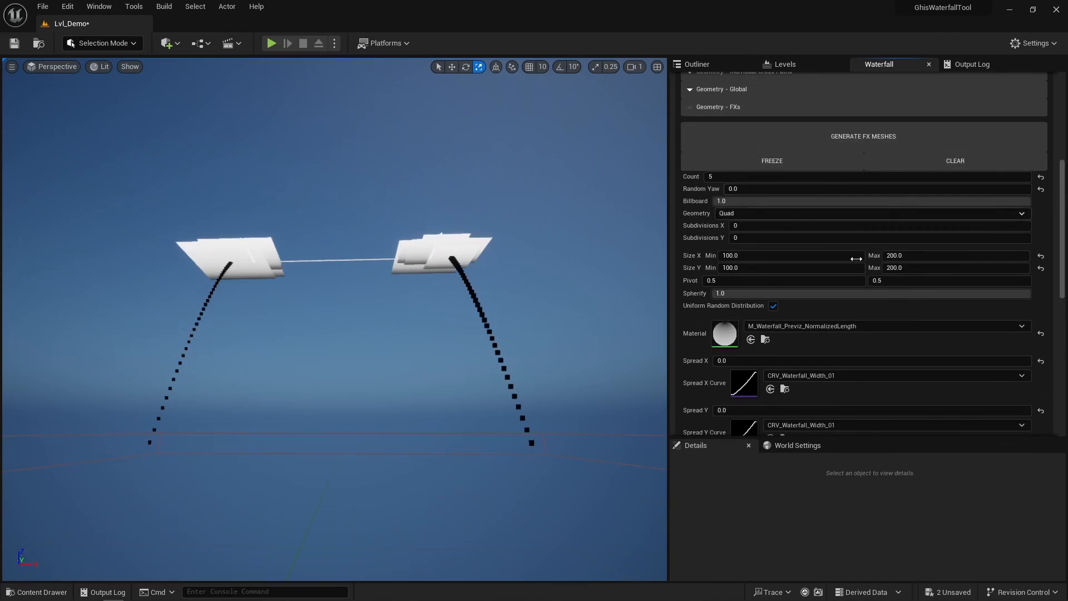
Step: Enable Filter by Normalized Distance for the FX meshes with a minimum of 0.85, and regenerate them
{"action": "scroll", "coordinate": [859, 329], "scroll_direction": "down", "scroll_amount": 10}
{"action": "scroll", "coordinate": [859, 332], "scroll_direction": "down", "scroll_amount": 1}
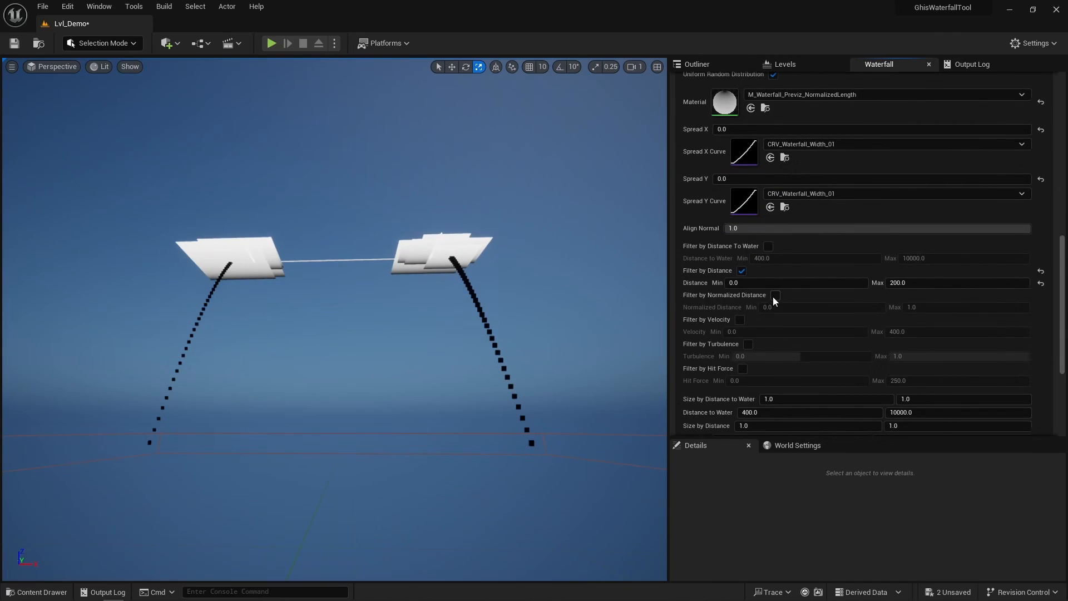
{"action": "left_click", "coordinate": [775, 295]}
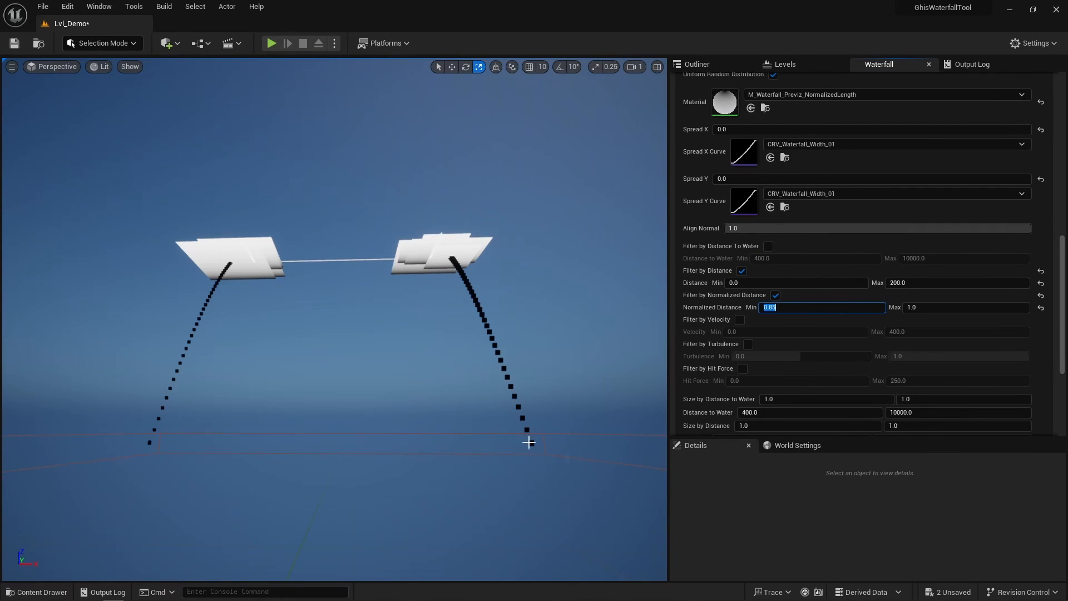
{"action": "scroll", "coordinate": [752, 289], "scroll_direction": "up", "scroll_amount": 16}
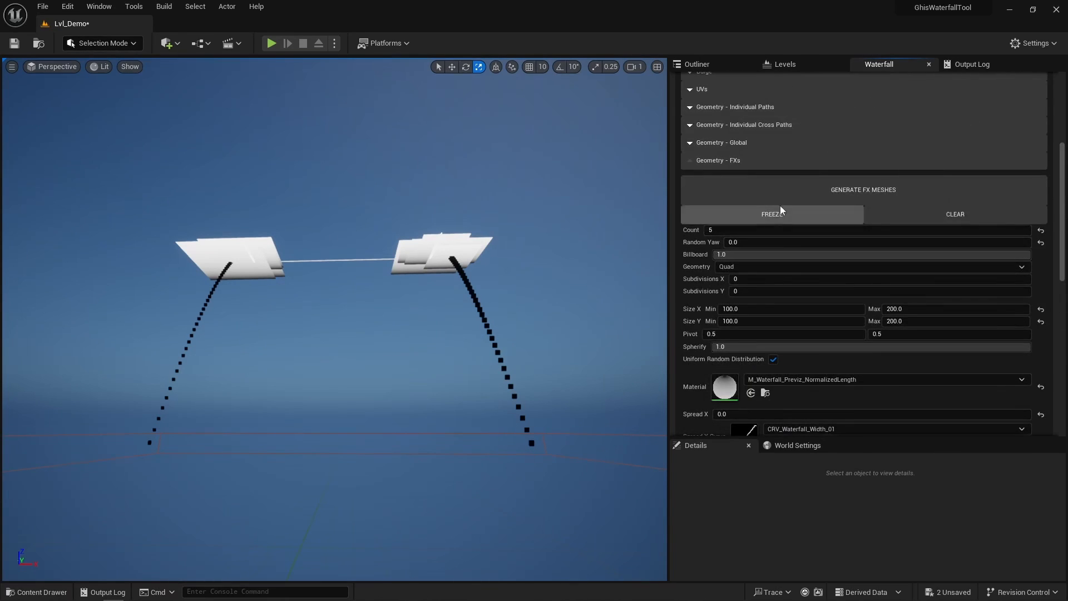
{"action": "left_click", "coordinate": [789, 198]}
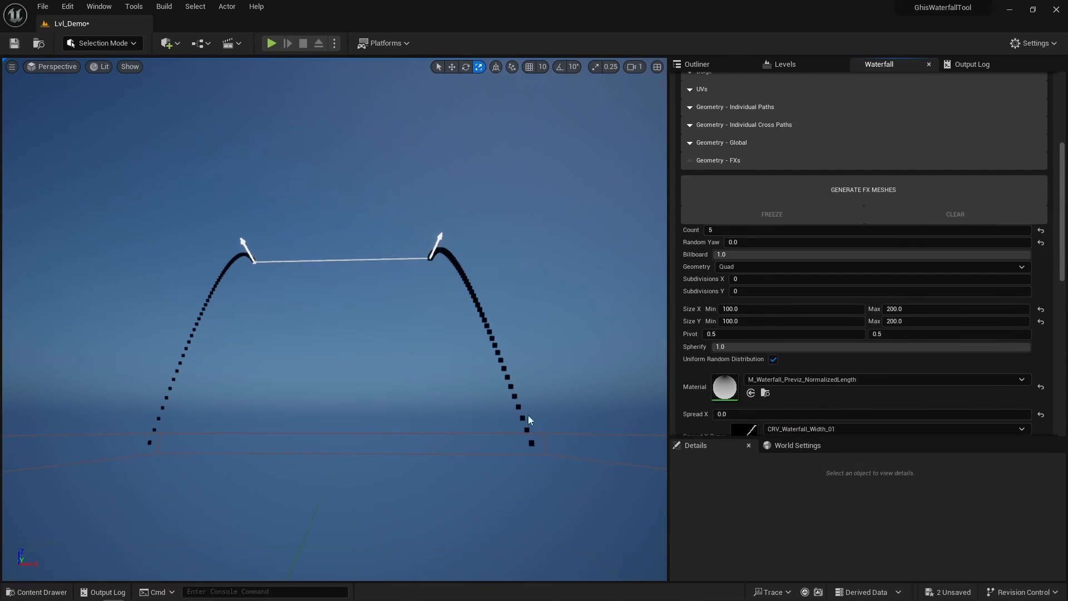
Step: Set the first Size by Normalized Distance value to 0 and regenerate the FX meshes
{"action": "scroll", "coordinate": [768, 367], "scroll_direction": "down", "scroll_amount": 12}
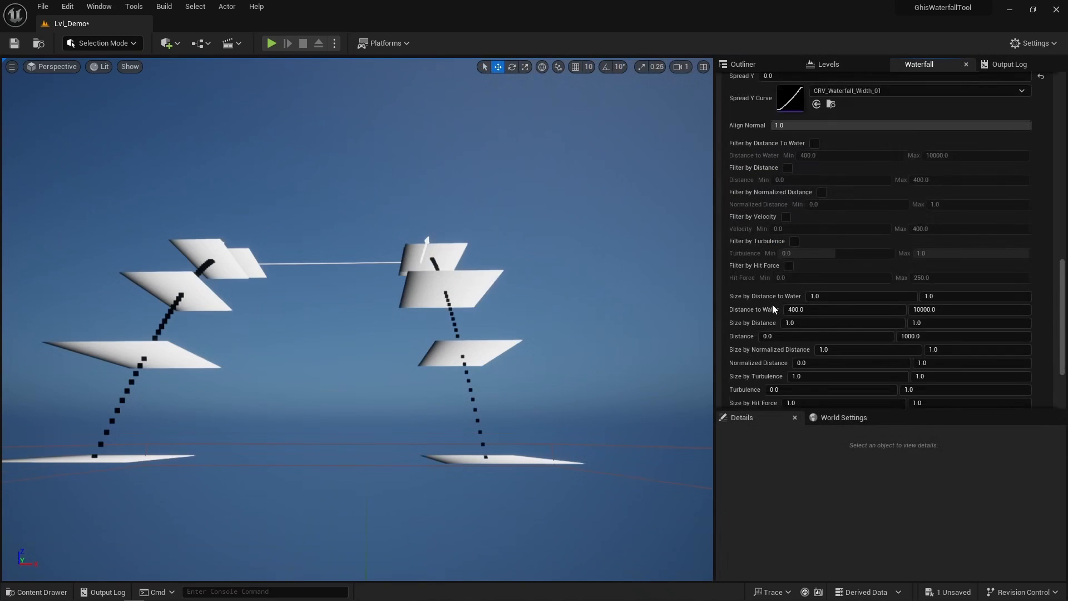
{"action": "scroll", "coordinate": [772, 305], "scroll_direction": "down", "scroll_amount": 2}
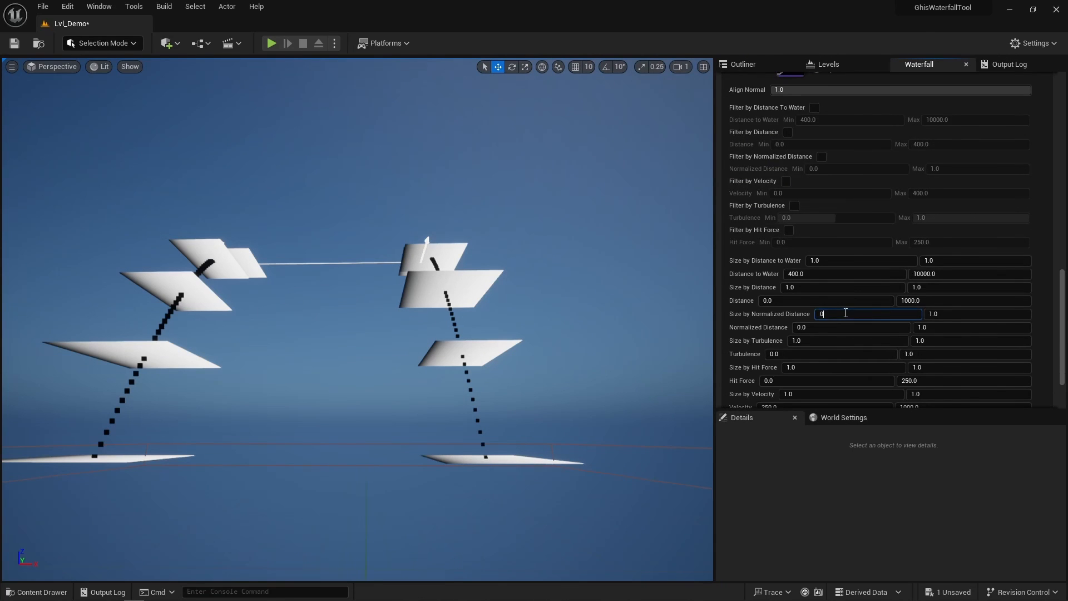
{"action": "key", "text": "Return"}
{"action": "scroll", "coordinate": [767, 318], "scroll_direction": "up", "scroll_amount": 19}
{"action": "left_click", "coordinate": [834, 103]}
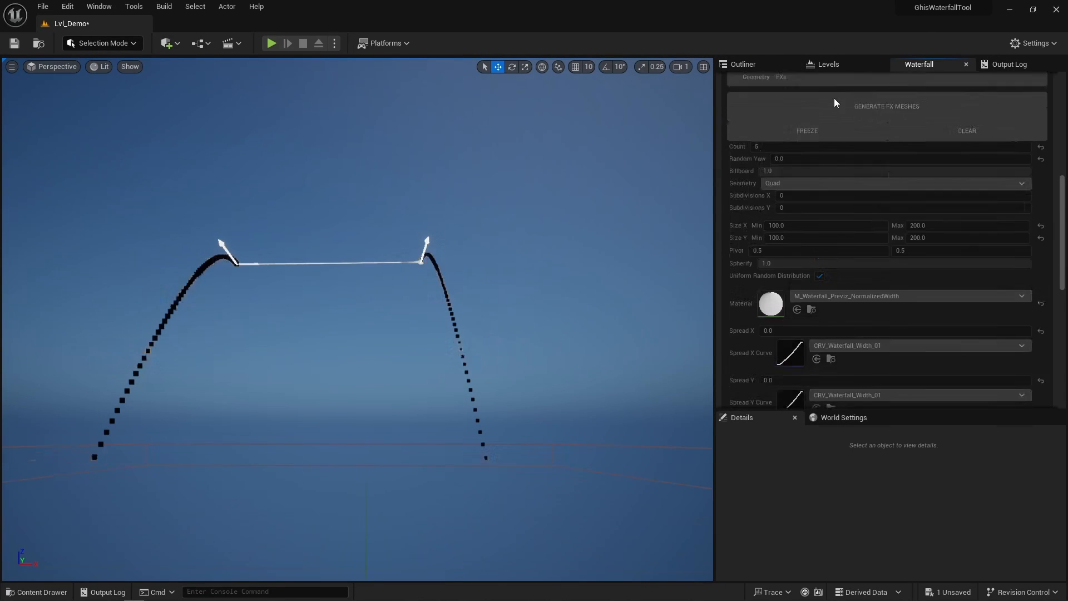
Step: Reverse the FX meshes' Normalized Distance range to 1 and 0, and regenerate them
{"action": "scroll", "coordinate": [834, 104], "scroll_direction": "down", "scroll_amount": 1}
{"action": "mouse_move", "coordinate": [576, 270]}
{"action": "right_mouse_down"}
{"action": "mouse_move", "coordinate": [645, 270]}
{"action": "mouse_move", "coordinate": [593, 262]}
{"action": "right_mouse_up"}
{"action": "scroll", "coordinate": [868, 368], "scroll_direction": "down", "scroll_amount": 1}
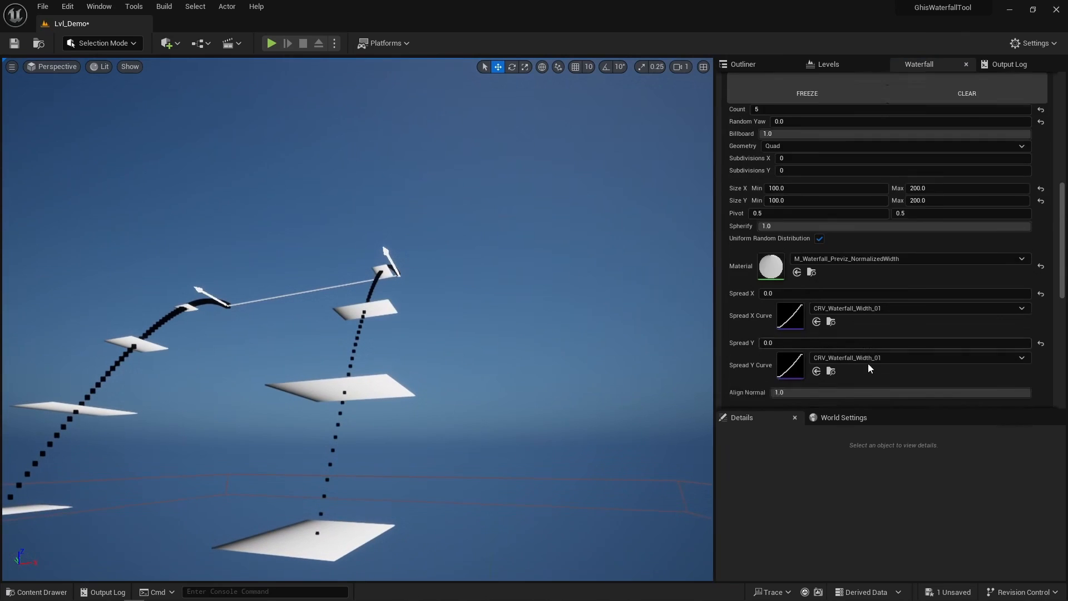
{"action": "scroll", "coordinate": [869, 367], "scroll_direction": "down", "scroll_amount": 15}
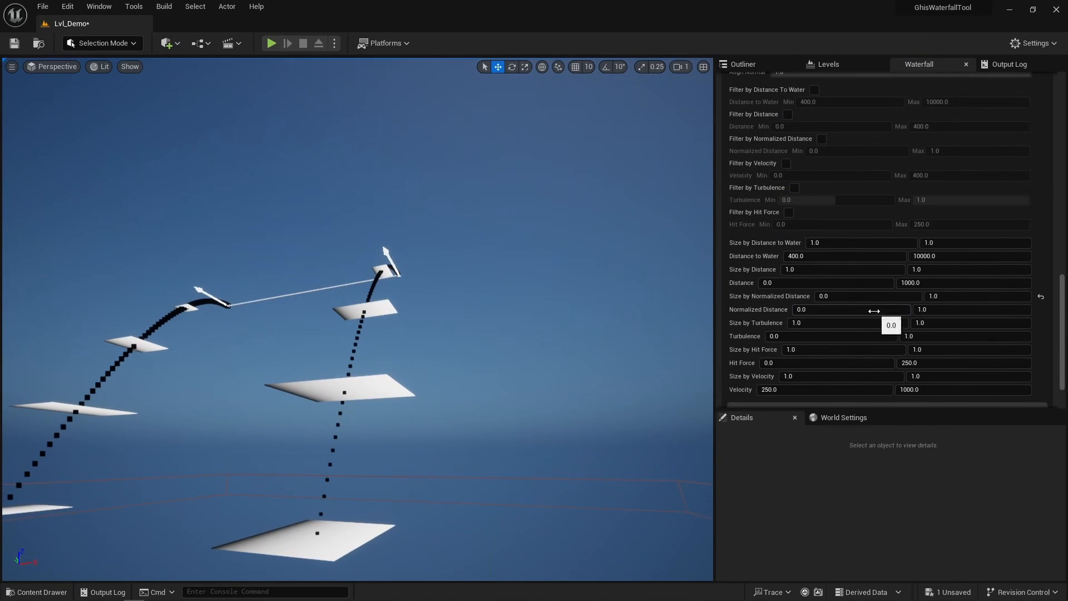
{"action": "left_click", "coordinate": [874, 311]}
{"action": "type", "text": "1"}
{"action": "key", "text": "Return"}
{"action": "left_click", "coordinate": [939, 310]}
{"action": "type", "text": "0"}
{"action": "key", "text": "Return"}
{"action": "scroll", "coordinate": [743, 267], "scroll_direction": "up", "scroll_amount": 17}
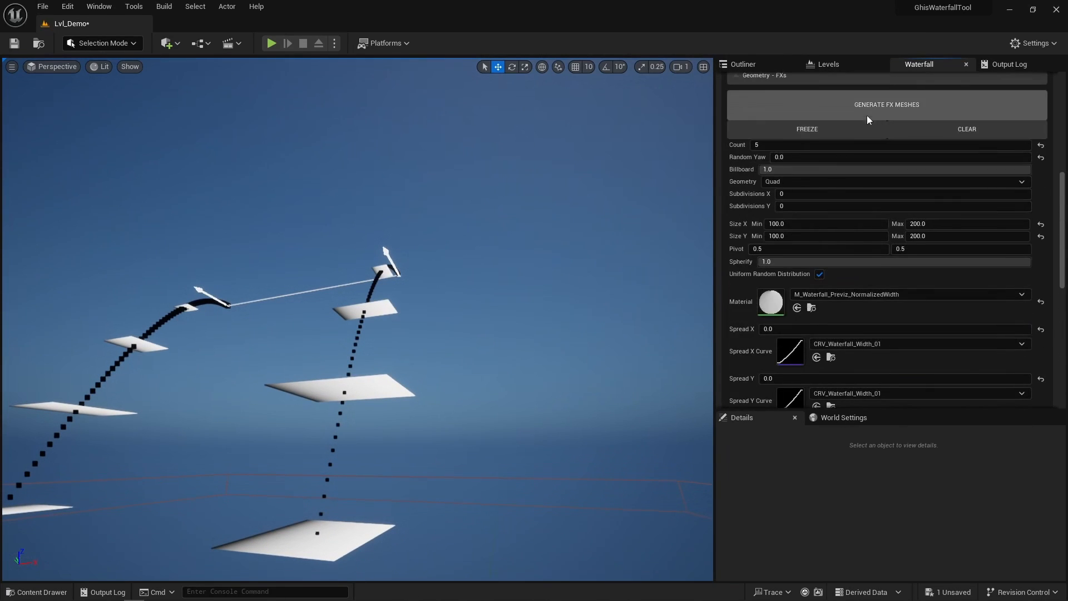
{"action": "left_click", "coordinate": [867, 115]}
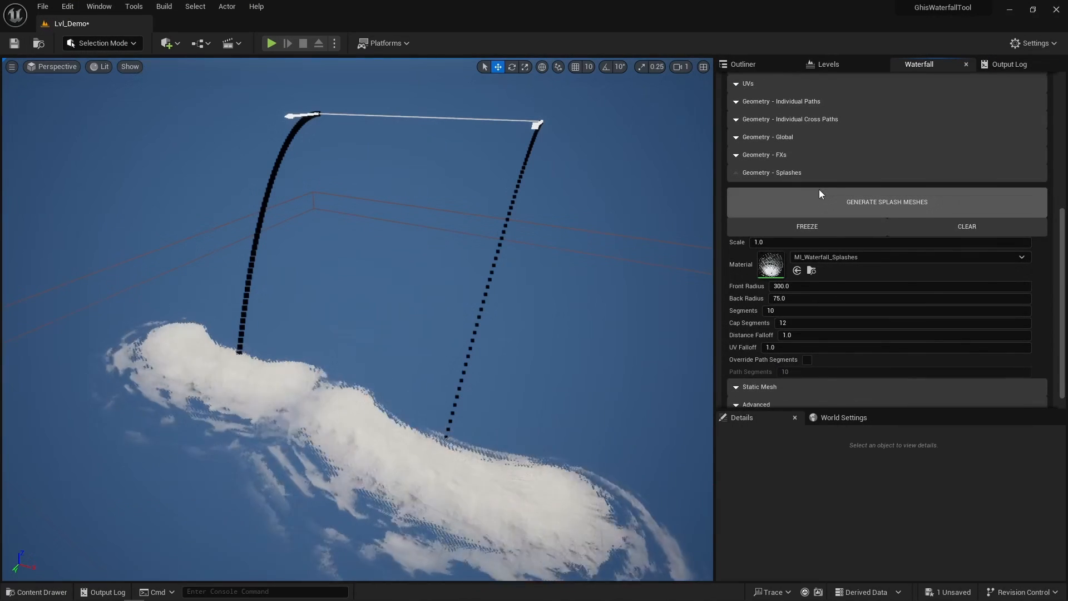
Step: Generate the individual path planes and switch the viewport to Wireframe
{"action": "left_click", "coordinate": [808, 101]}
{"action": "left_click", "coordinate": [857, 135]}
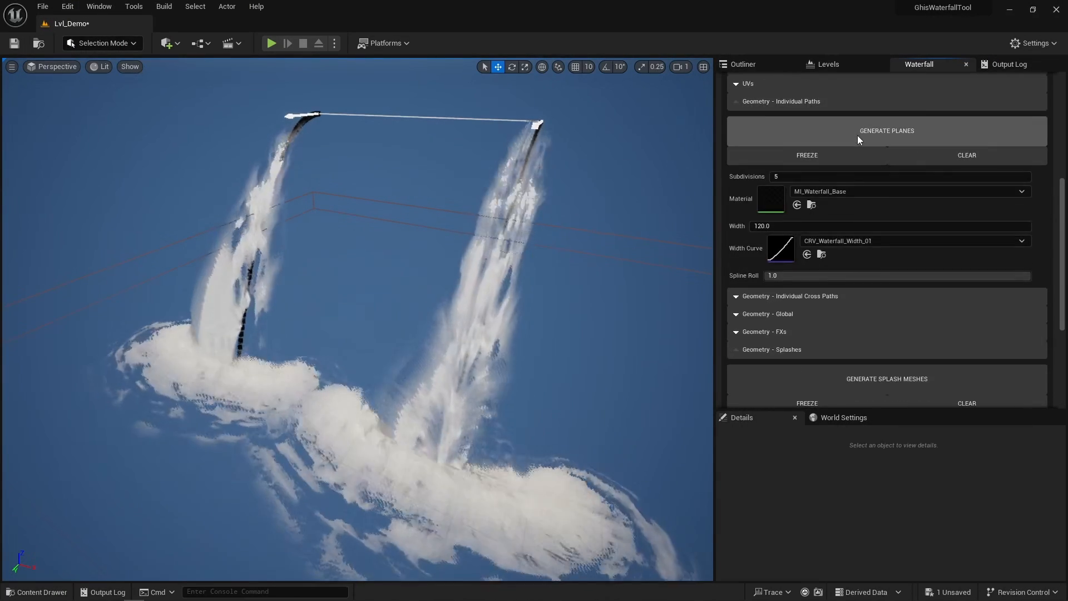
{"action": "left_click", "coordinate": [100, 67]}
{"action": "left_click", "coordinate": [140, 123]}
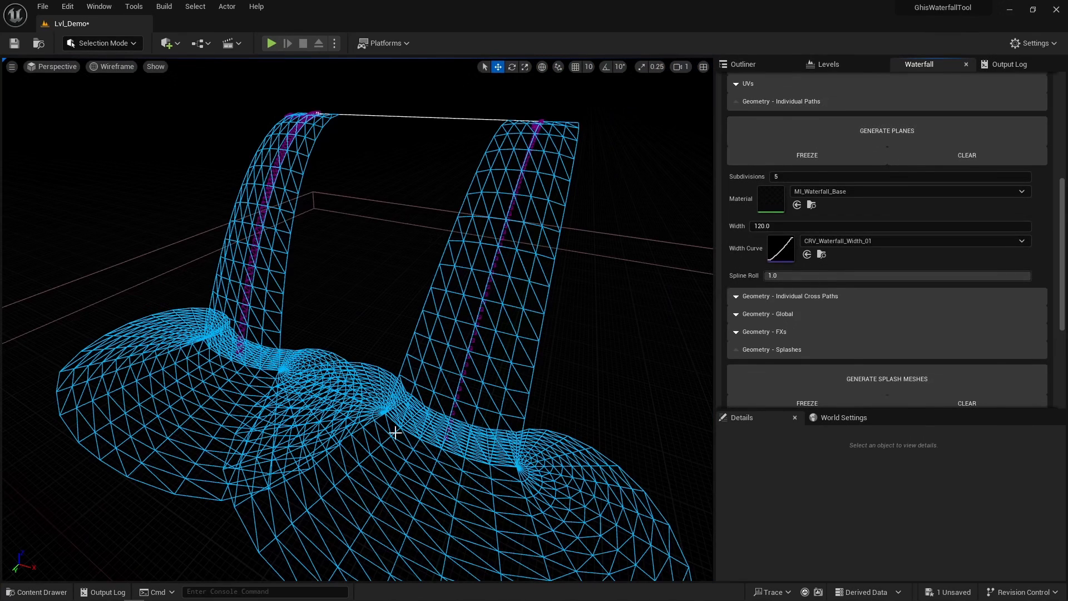
Step: Show the Bulge settings, increase the individual path planes' Subdivisions, and regenerate the meshes
{"action": "scroll", "coordinate": [882, 228], "scroll_direction": "up", "scroll_amount": 3}
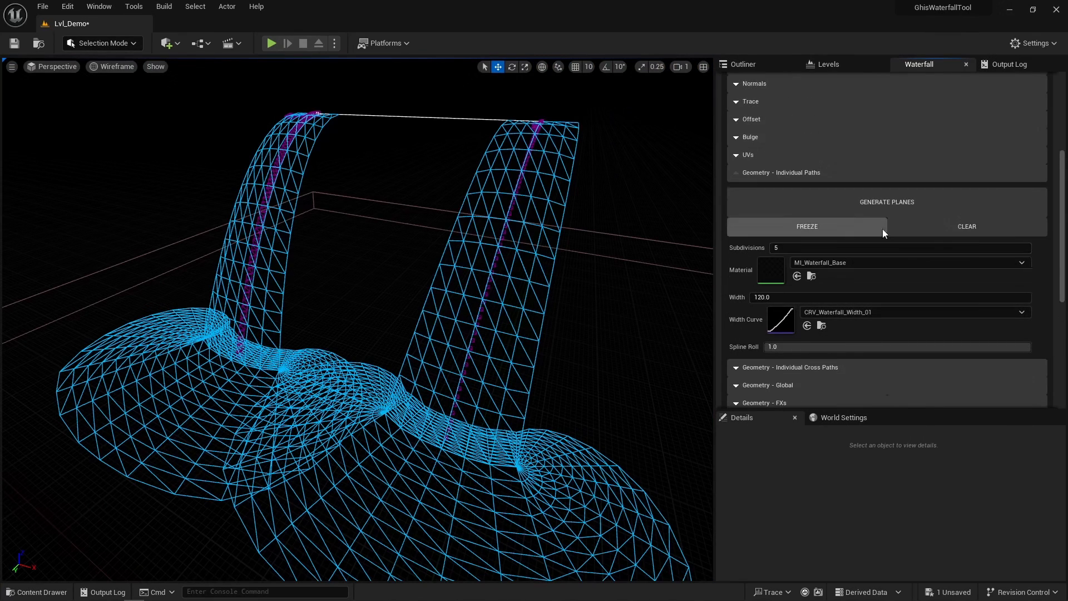
{"action": "left_click", "coordinate": [766, 135]}
{"action": "scroll", "coordinate": [890, 342], "scroll_direction": "down", "scroll_amount": 5}
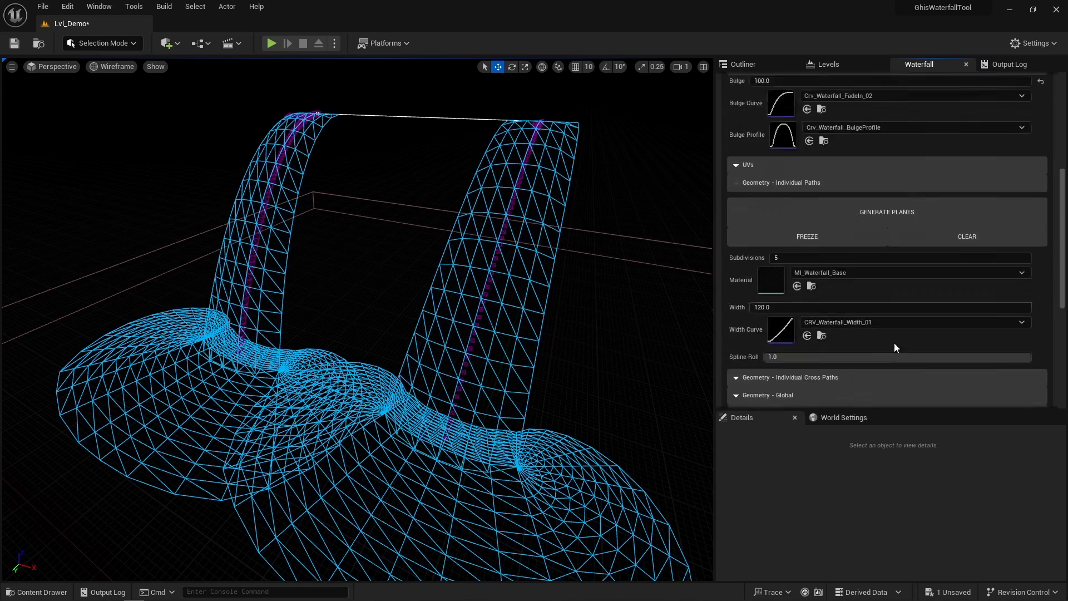
{"action": "left_click", "coordinate": [881, 349]}
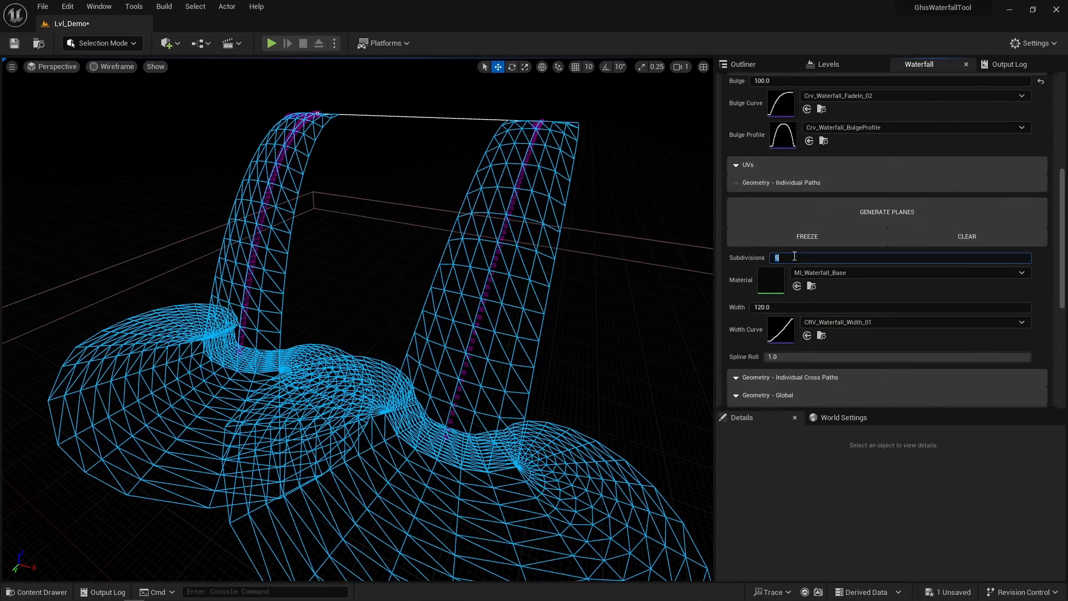
Step: Enable Override Path Segments for the splash meshes, set Path Segments to 20, and regenerate them
{"action": "scroll", "coordinate": [877, 200], "scroll_direction": "down", "scroll_amount": 5}
{"action": "scroll", "coordinate": [874, 265], "scroll_direction": "down", "scroll_amount": 3}
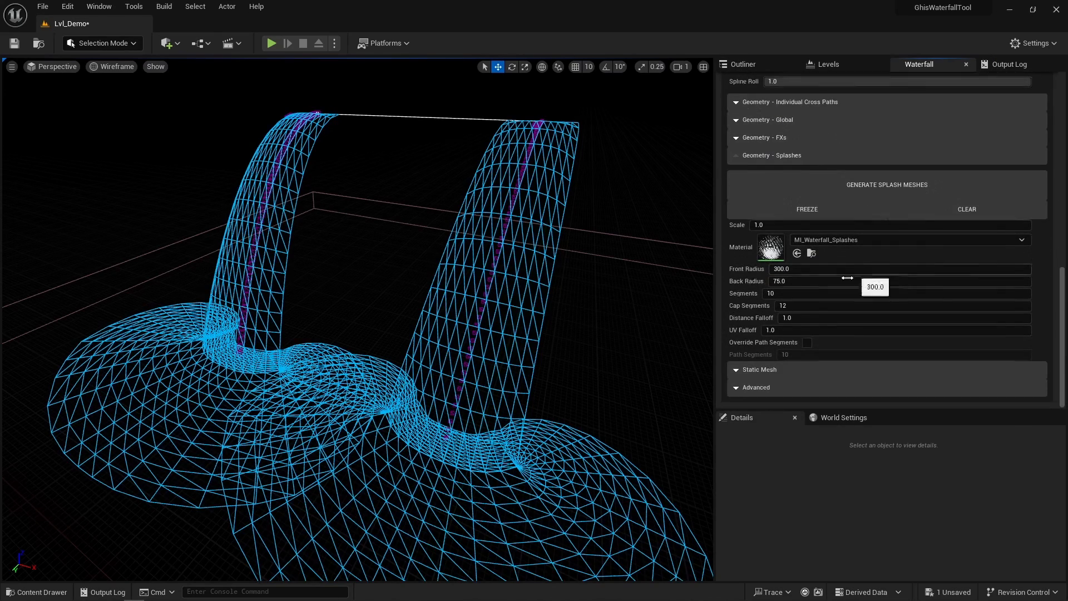
{"action": "left_click", "coordinate": [807, 342]}
{"action": "left_click", "coordinate": [876, 184]}
{"action": "left_click", "coordinate": [818, 355]}
{"action": "type", "text": "20"}
{"action": "left_click", "coordinate": [884, 176]}
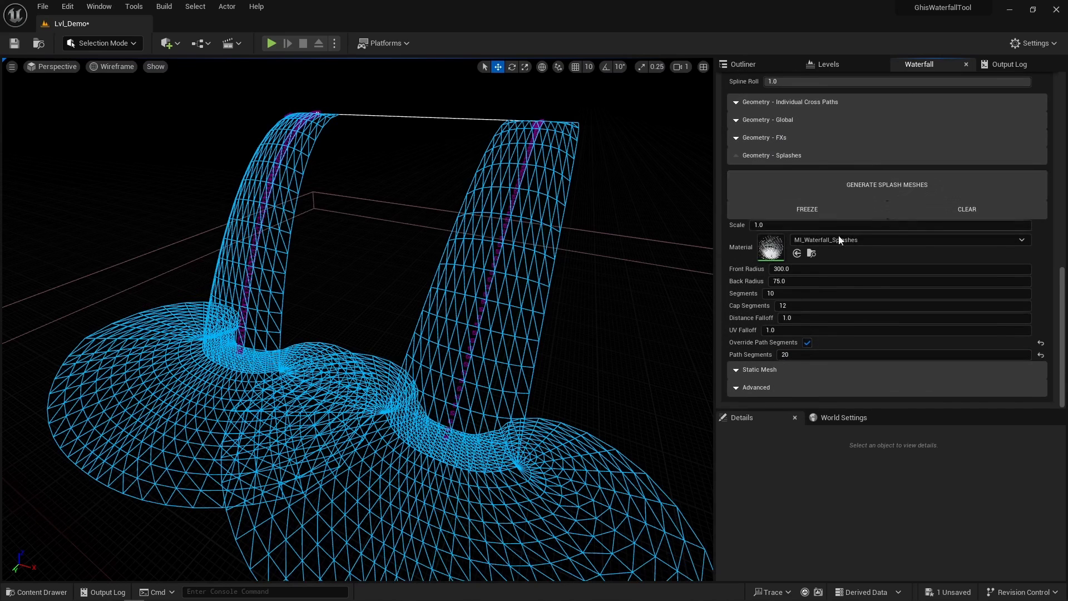
Step: Set the splash meshes' Front Radius to 100 and regenerate them
{"action": "left_click", "coordinate": [817, 269]}
{"action": "type", "text": "100"}
{"action": "left_click", "coordinate": [845, 191]}
Step: Set the splash meshes' Back Radius to 25 and then to 100, regenerating them after each change
{"action": "left_click", "coordinate": [794, 281]}
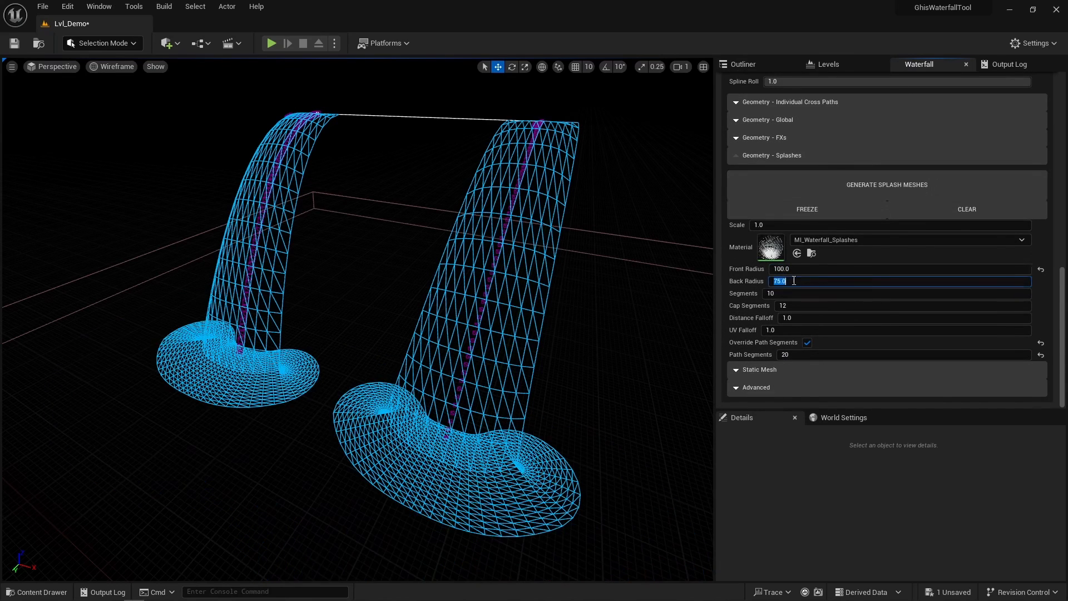
{"action": "type", "text": "25"}
{"action": "left_click", "coordinate": [860, 188]}
{"action": "left_click", "coordinate": [803, 279]}
{"action": "type", "text": "100"}
{"action": "left_click", "coordinate": [843, 192]}
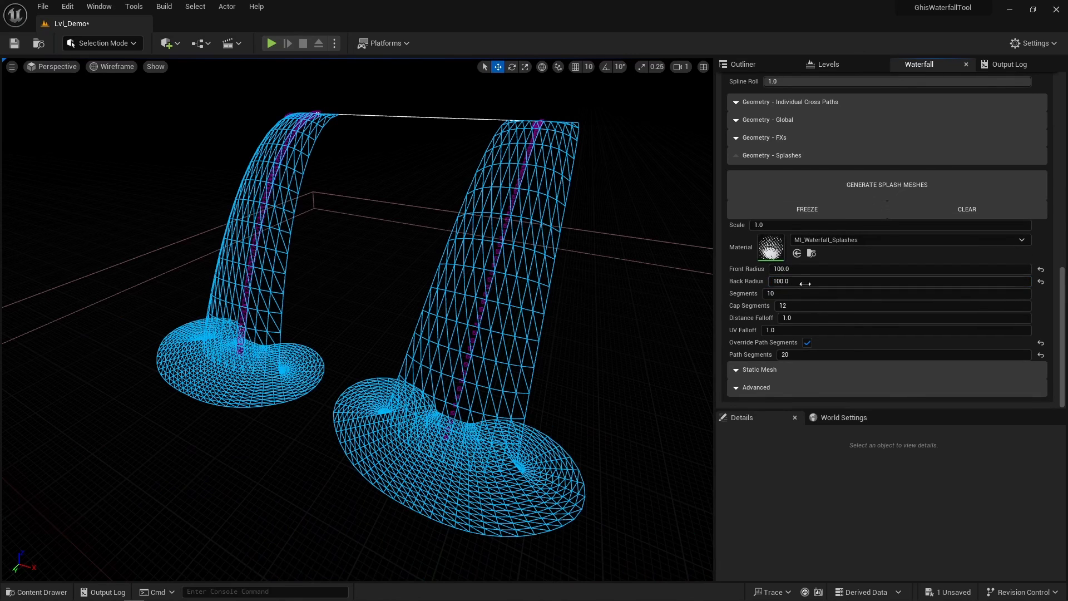
Step: Set the splash meshes' Segments to 0 and then back to 10, regenerating them after each change
{"action": "left_click", "coordinate": [803, 292]}
{"action": "type", "text": "1"}
{"action": "left_click", "coordinate": [836, 192]}
{"action": "left_click", "coordinate": [827, 192]}
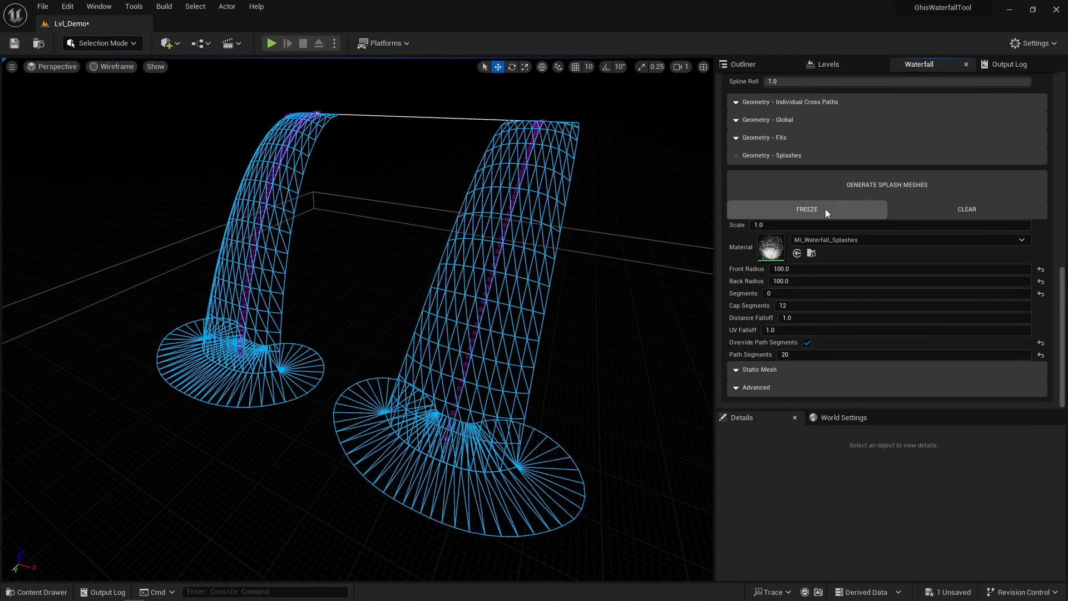
{"action": "left_click", "coordinate": [804, 293]}
{"action": "type", "text": "10"}
{"action": "left_click", "coordinate": [834, 189]}
Step: Set the splash Cap Segments to 5, reduce them further, and restore 12, regenerating the meshes after each change
{"action": "left_click", "coordinate": [807, 304]}
{"action": "type", "text": "5"}
{"action": "left_click", "coordinate": [853, 182]}
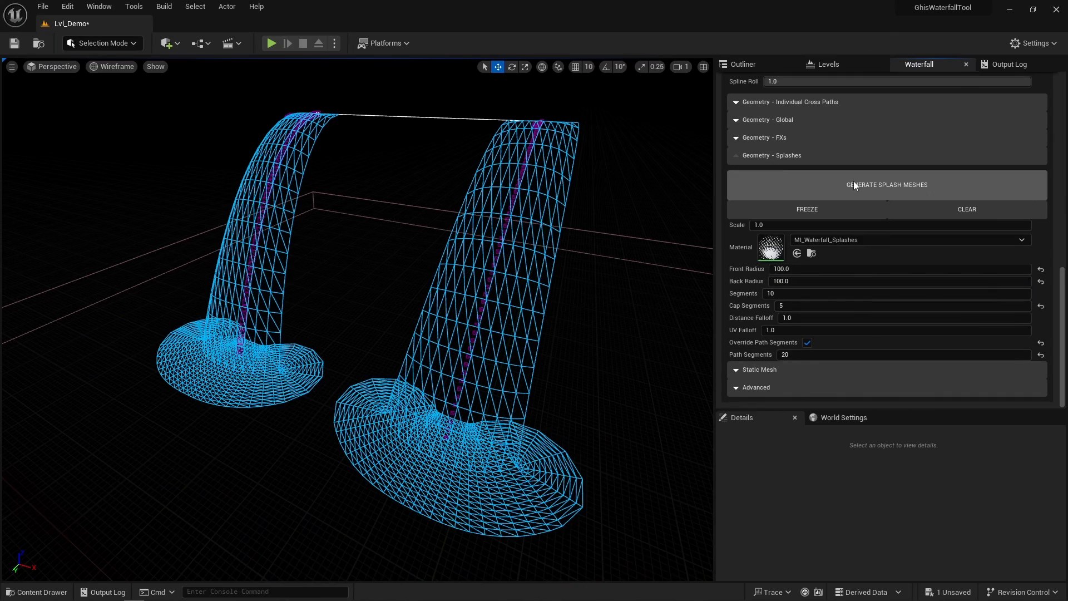
{"action": "left_click", "coordinate": [799, 303]}
{"action": "type", "text": "1"}
{"action": "left_click", "coordinate": [837, 191]}
{"action": "left_click", "coordinate": [795, 304]}
{"action": "type", "text": "12"}
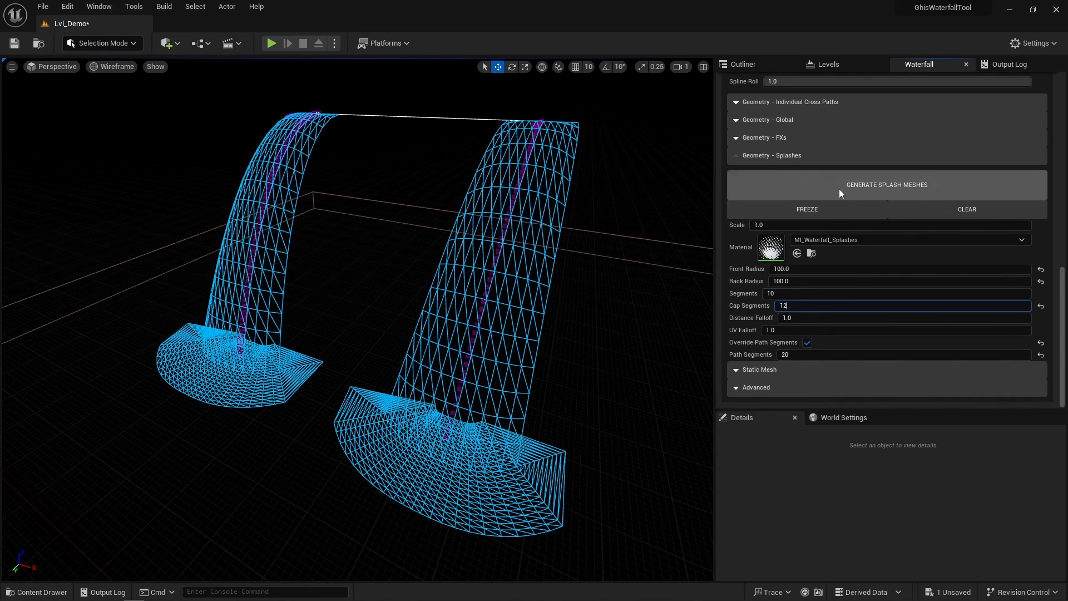
{"action": "left_click", "coordinate": [838, 189]}
Step: Set the splash meshes' Distance Falloff to 2 and then back to 1, regenerating them after each change
{"action": "left_click", "coordinate": [801, 317]}
{"action": "type", "text": "2"}
{"action": "left_click", "coordinate": [855, 185]}
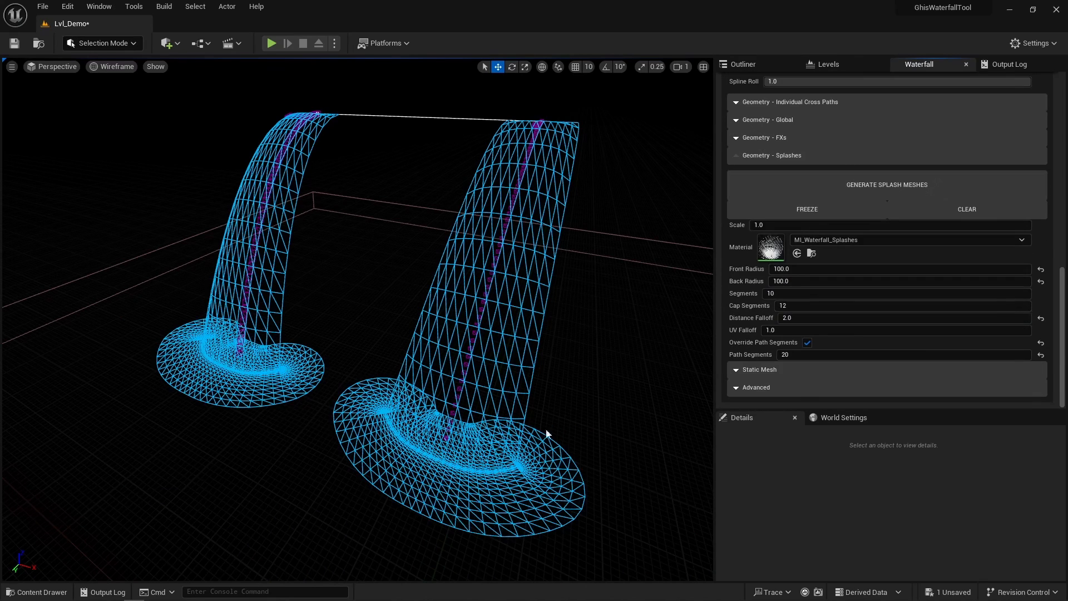
{"action": "left_click", "coordinate": [834, 315]}
{"action": "type", "text": "1"}
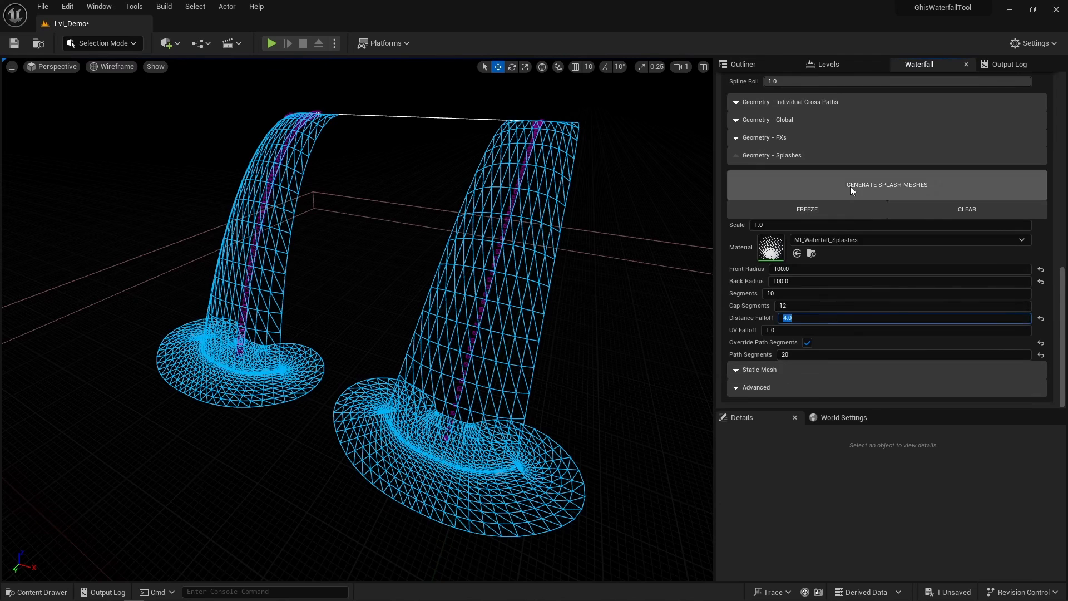
{"action": "left_click", "coordinate": [850, 186]}
{"action": "left_click", "coordinate": [876, 174]}
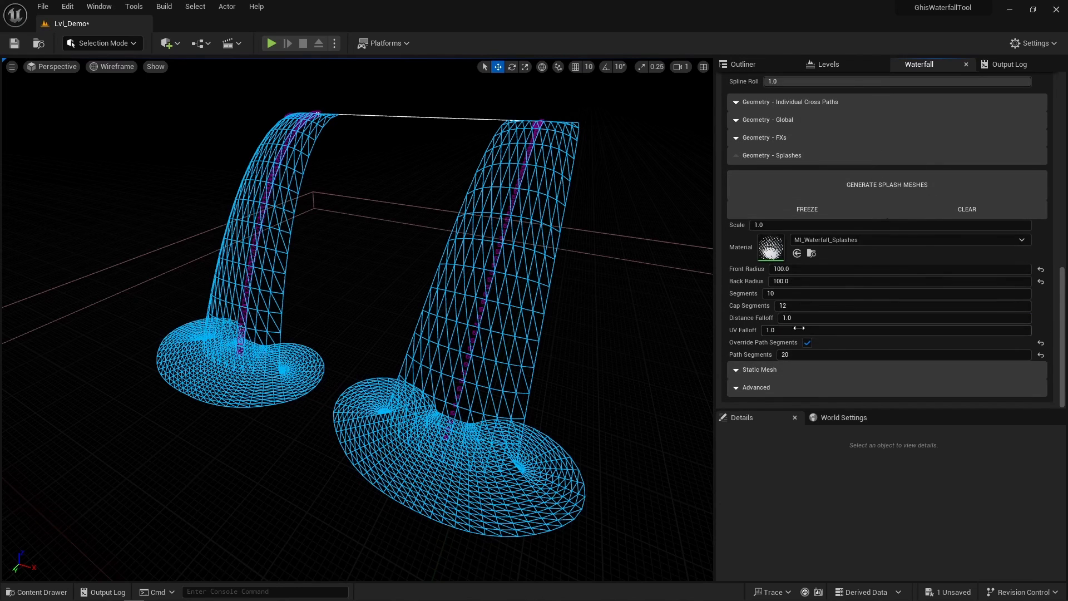
{"action": "left_click", "coordinate": [686, 333]}
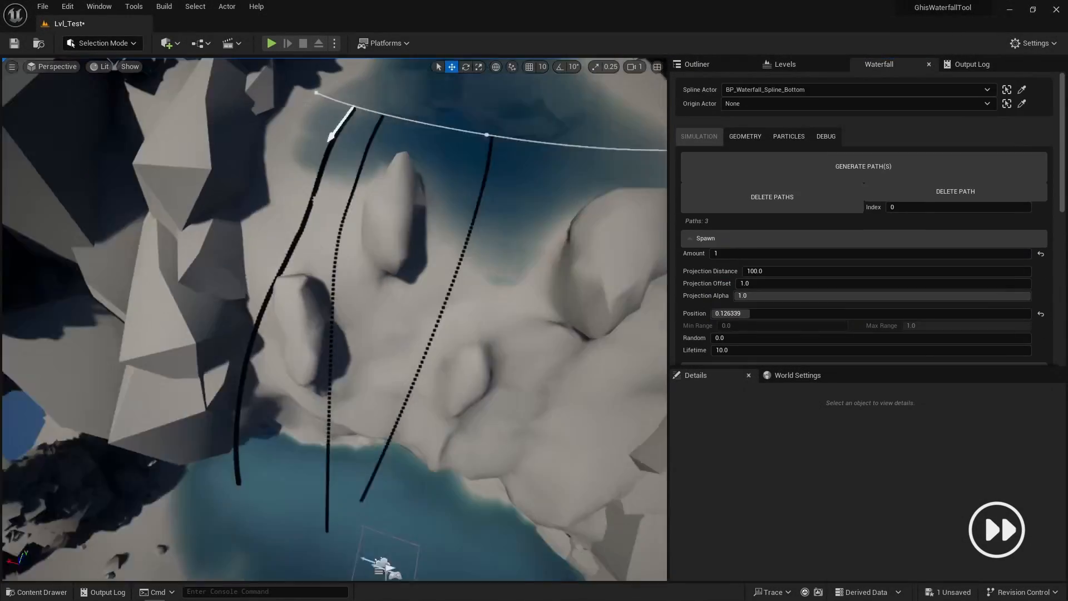
Step: Generate more single paths from the bottom spline at spawn Positions between about 0.34 and 0.65
{"action": "right_click_drag", "start_coordinate": [389, 300], "coordinate": [423, 267]}
{"action": "left_click_drag", "start_coordinate": [750, 313], "coordinate": [818, 313]}
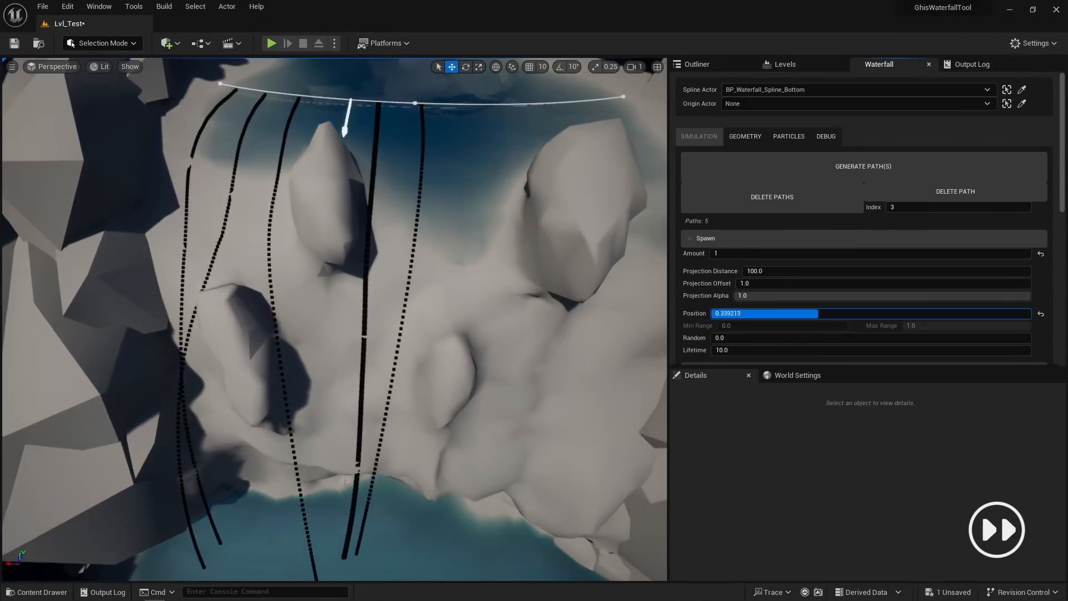
{"action": "right_click_drag", "start_coordinate": [618, 300], "coordinate": [656, 301]}
{"action": "left_click", "coordinate": [806, 167]}
{"action": "mouse_move", "coordinate": [807, 314]}
{"action": "left_mouse_down"}
{"action": "mouse_move", "coordinate": [899, 313]}
{"action": "mouse_move", "coordinate": [823, 314]}
{"action": "left_mouse_up"}
{"action": "left_click", "coordinate": [806, 166]}
{"action": "right_click_drag", "start_coordinate": [618, 300], "coordinate": [579, 300]}
{"action": "left_click", "coordinate": [955, 190]}
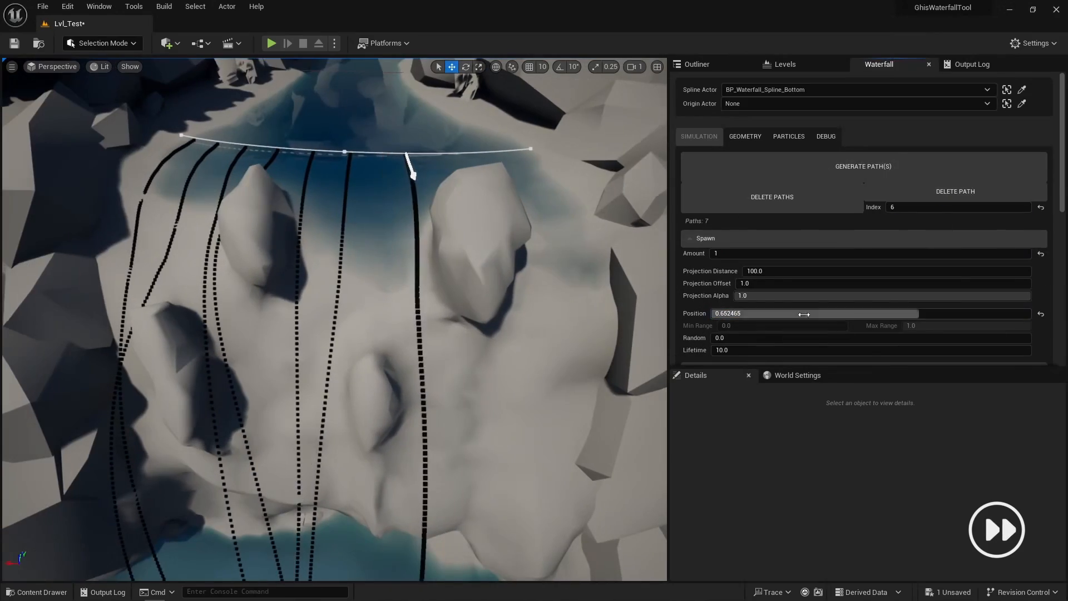
Step: Generate further single paths toward the far end of the bottom spline, with Position at about 0.80
{"action": "left_click_drag", "start_coordinate": [804, 313], "coordinate": [783, 313]}
{"action": "left_click", "coordinate": [806, 166]}
{"action": "right_click_drag", "start_coordinate": [333, 300], "coordinate": [390, 278]}
{"action": "left_click_drag", "start_coordinate": [897, 313], "coordinate": [993, 313]}
{"action": "mouse_move", "coordinate": [334, 301]}
{"action": "right_mouse_down"}
{"action": "mouse_move", "coordinate": [367, 334]}
{"action": "mouse_move", "coordinate": [333, 300]}
{"action": "right_mouse_up"}
{"action": "left_click_drag", "start_coordinate": [993, 313], "coordinate": [964, 313]}
{"action": "left_click", "coordinate": [739, 173]}
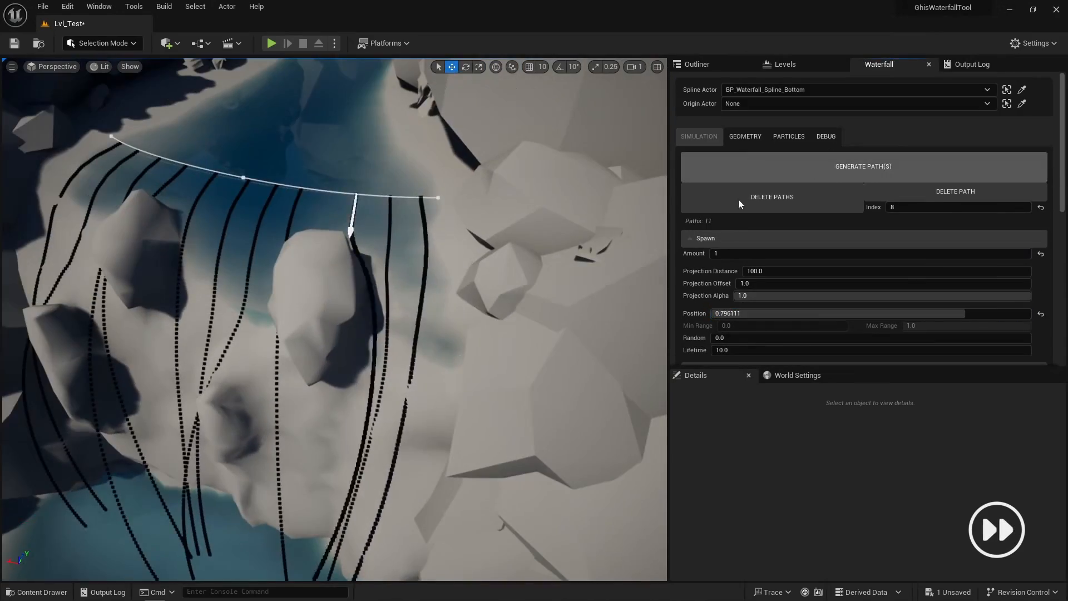
Step: Lower the spawn Position in small amounts and generate another path to fill the gap beside the large rock
{"action": "right_click_drag", "start_coordinate": [334, 300], "coordinate": [389, 300]}
{"action": "left_click_drag", "start_coordinate": [964, 314], "coordinate": [939, 313]}
{"action": "left_click", "coordinate": [863, 167]}
{"action": "right_click_drag", "start_coordinate": [334, 301], "coordinate": [379, 300]}
{"action": "left_click", "coordinate": [937, 207]}
{"action": "left_click_drag", "start_coordinate": [940, 313], "coordinate": [915, 313]}
{"action": "right_click_drag", "start_coordinate": [333, 300], "coordinate": [300, 356]}
Step: Delete the path at index 4 and generate a replacement at Position about 0.38
{"action": "left_click", "coordinate": [927, 208]}
{"action": "type", "text": "4"}
{"action": "left_click", "coordinate": [955, 191]}
{"action": "left_click_drag", "start_coordinate": [915, 313], "coordinate": [830, 313]}
{"action": "left_click", "coordinate": [820, 170]}
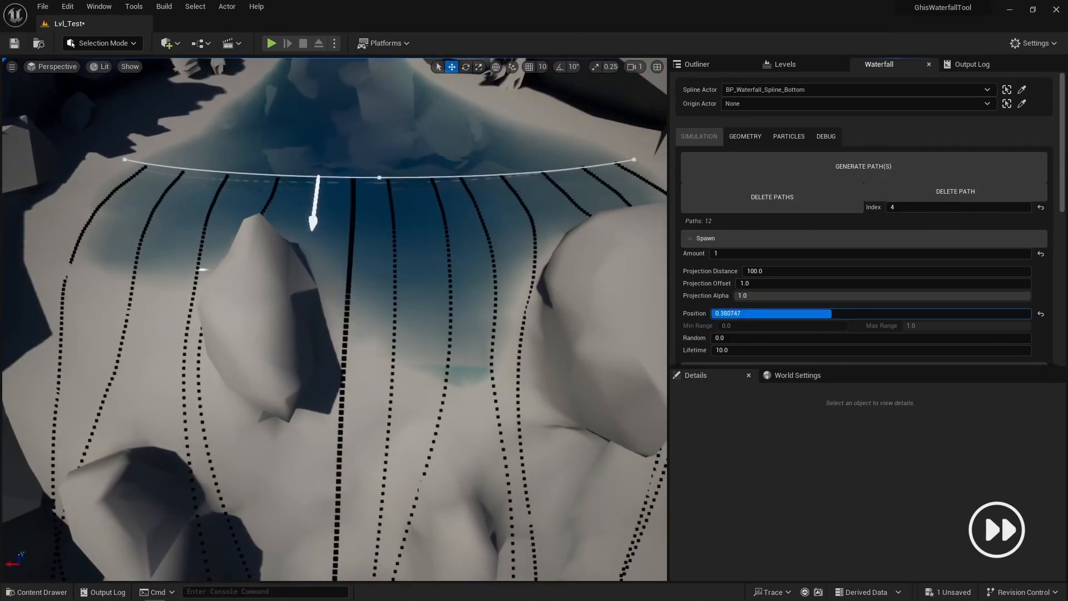
{"action": "left_click", "coordinate": [824, 167]}
Step: Set the path Index to 2 and the Position to about 0.22, and delete that path
{"action": "right_click_drag", "start_coordinate": [334, 301], "coordinate": [389, 301]}
{"action": "left_click_drag", "start_coordinate": [830, 313], "coordinate": [874, 313]}
{"action": "right_click_drag", "start_coordinate": [334, 300], "coordinate": [378, 300]}
{"action": "left_click", "coordinate": [927, 207]}
{"action": "type", "text": "2"}
{"action": "left_click_drag", "start_coordinate": [875, 313], "coordinate": [778, 313]}
{"action": "right_click_drag", "start_coordinate": [334, 300], "coordinate": [333, 355]}
{"action": "left_click", "coordinate": [887, 198]}
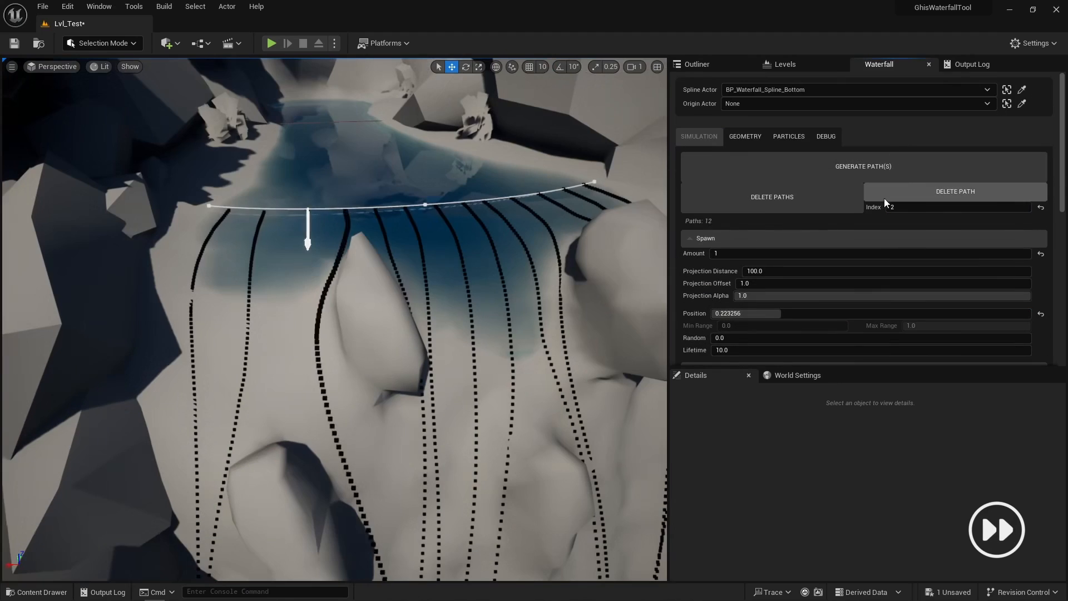
Step: Delete and regenerate the index 2 path at nearby Positions, ending at about 0.23
{"action": "left_click_drag", "start_coordinate": [779, 313], "coordinate": [771, 313]}
{"action": "right_click_drag", "start_coordinate": [334, 301], "coordinate": [334, 345]}
{"action": "left_click_drag", "start_coordinate": [717, 315], "coordinate": [737, 315]}
{"action": "left_click", "coordinate": [863, 170]}
{"action": "left_click", "coordinate": [911, 197]}
{"action": "left_click_drag", "start_coordinate": [828, 314], "coordinate": [777, 314]}
{"action": "left_click", "coordinate": [863, 167]}
{"action": "left_click", "coordinate": [835, 166]}
{"action": "right_click_drag", "start_coordinate": [334, 301], "coordinate": [367, 289]}
{"action": "left_click", "coordinate": [921, 192]}
{"action": "left_click_drag", "start_coordinate": [770, 313], "coordinate": [777, 313]}
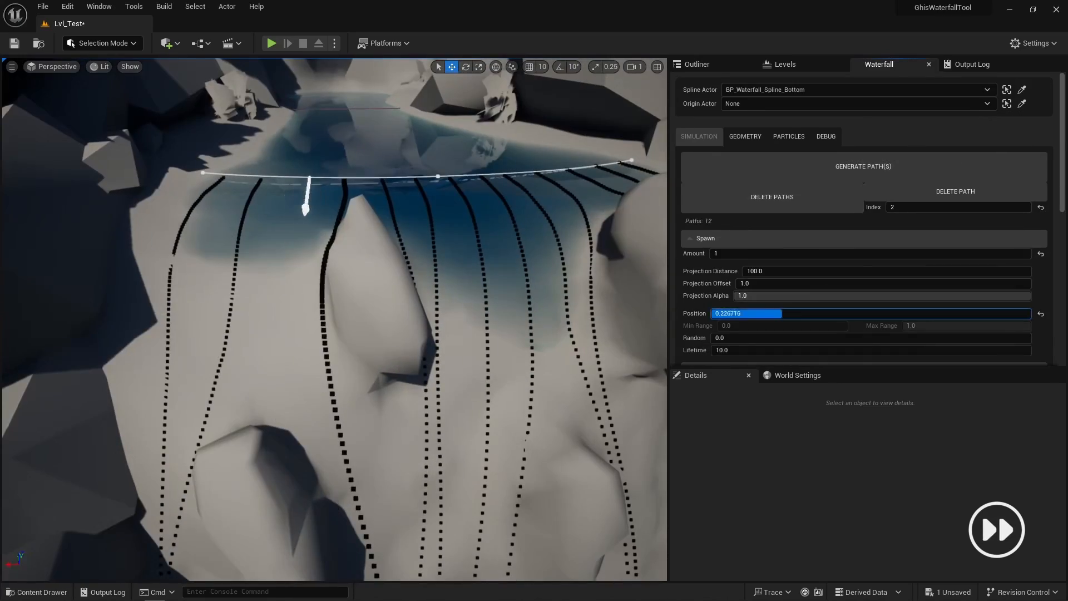
{"action": "left_click", "coordinate": [880, 161]}
Step: Delete the path at index 1 and generate a replacement at Position about 0.13
{"action": "right_click_drag", "start_coordinate": [420, 306], "coordinate": [378, 295]}
{"action": "left_click", "coordinate": [922, 207]}
{"action": "type", "text": "1"}
{"action": "left_click", "coordinate": [921, 194]}
{"action": "left_click_drag", "start_coordinate": [775, 314], "coordinate": [749, 313]}
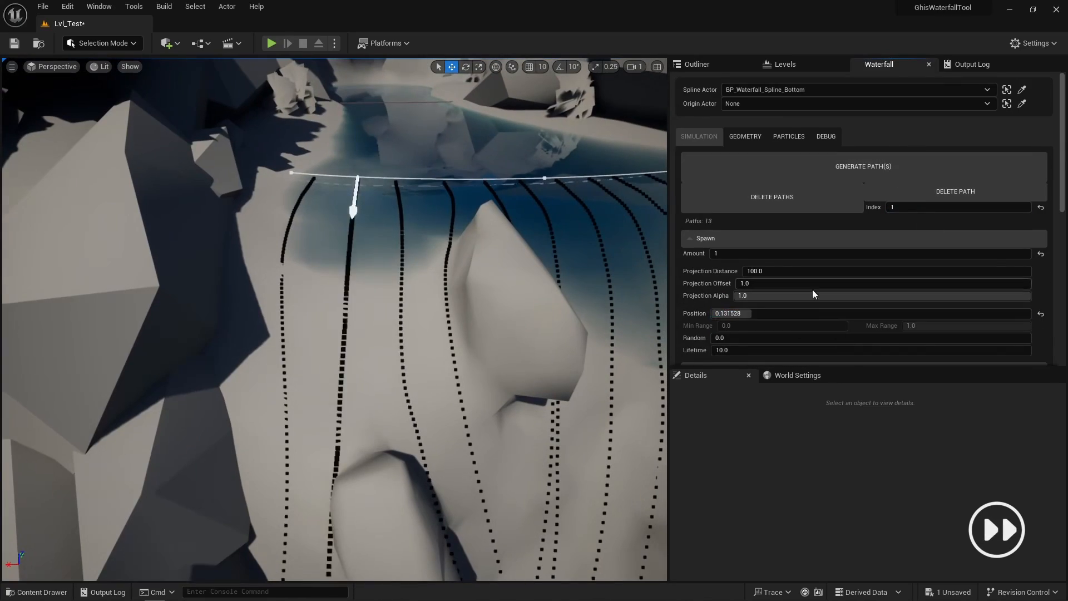
{"action": "left_click", "coordinate": [863, 167]}
Step: Delete the path at index 0 and generate a new path near the opposite end of the bottom spline
{"action": "left_click", "coordinate": [922, 207]}
{"action": "type", "text": "0"}
{"action": "left_click", "coordinate": [920, 189]}
{"action": "right_click_drag", "start_coordinate": [334, 300], "coordinate": [378, 333]}
{"action": "left_click_drag", "start_coordinate": [716, 313], "coordinate": [988, 313]}
{"action": "left_click", "coordinate": [922, 192]}
{"action": "left_click", "coordinate": [850, 175]}
Step: Raise the spawn Position slightly and generate another path close to the end of the bottom spline
{"action": "right_click_drag", "start_coordinate": [333, 300], "coordinate": [356, 322]}
{"action": "left_click_drag", "start_coordinate": [988, 314], "coordinate": [1010, 313]}
{"action": "left_click", "coordinate": [863, 167]}
{"action": "right_click_drag", "start_coordinate": [334, 300], "coordinate": [300, 317]}
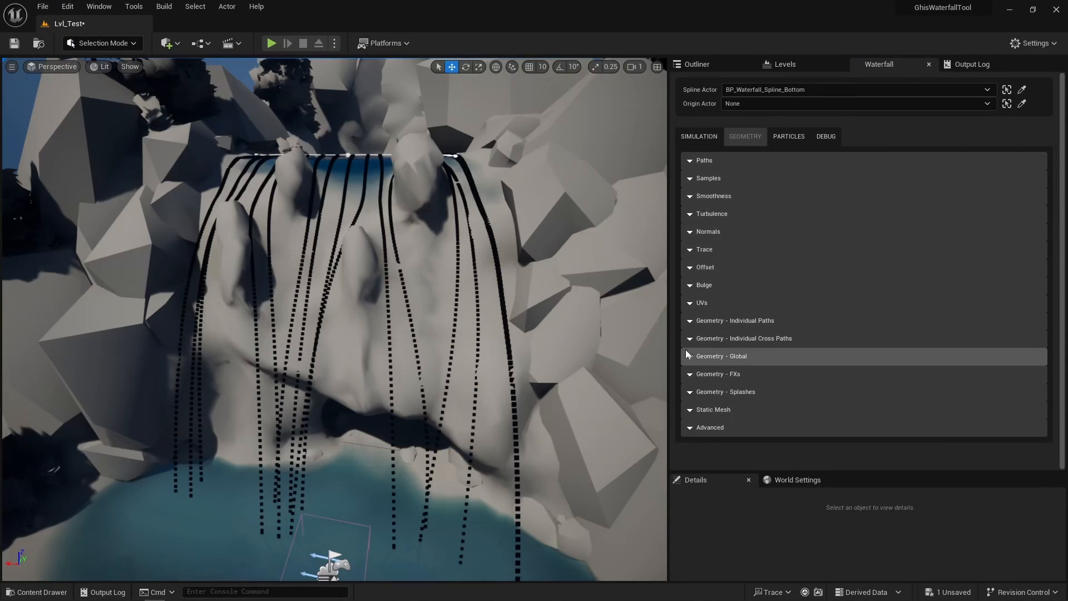
Step: Generate the global waterfall mesh from the paths, using the MI_Waterfall_Global material
{"action": "left_click", "coordinate": [714, 357]}
{"action": "left_click", "coordinate": [830, 194]}
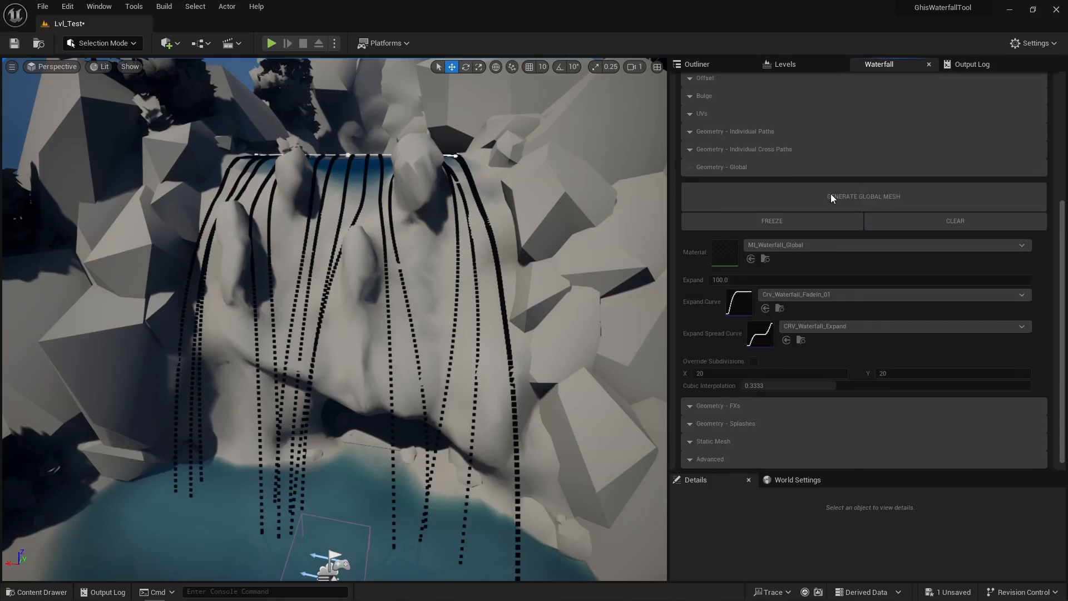
{"action": "right_click_drag", "start_coordinate": [550, 241], "coordinate": [506, 242]}
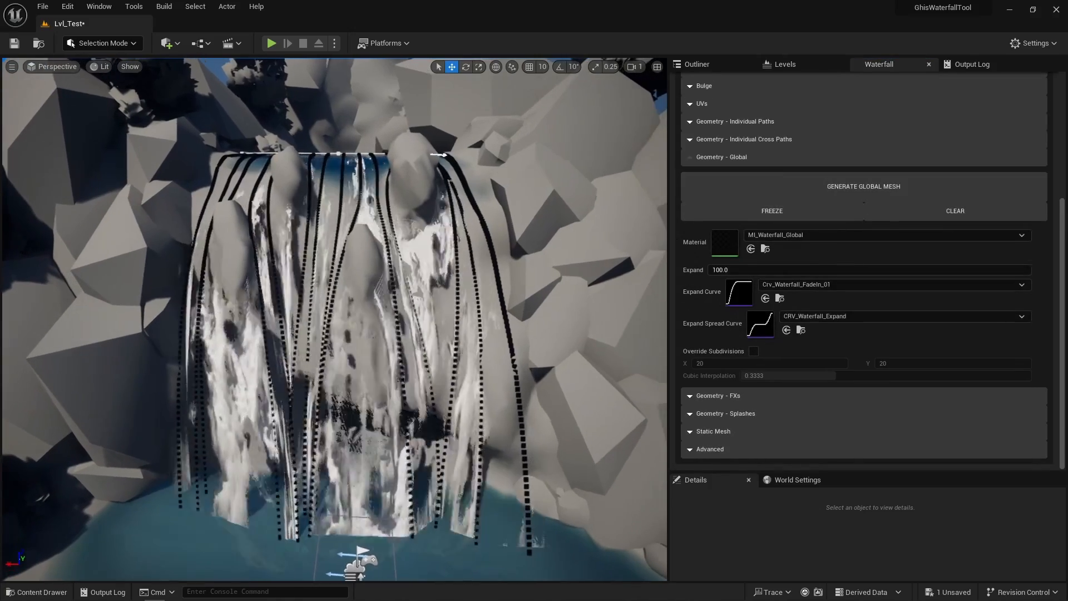
Step: Set the path Normal Offset to 35 and regenerate the global waterfall mesh
{"action": "scroll", "coordinate": [712, 167], "scroll_direction": "up", "scroll_amount": 3}
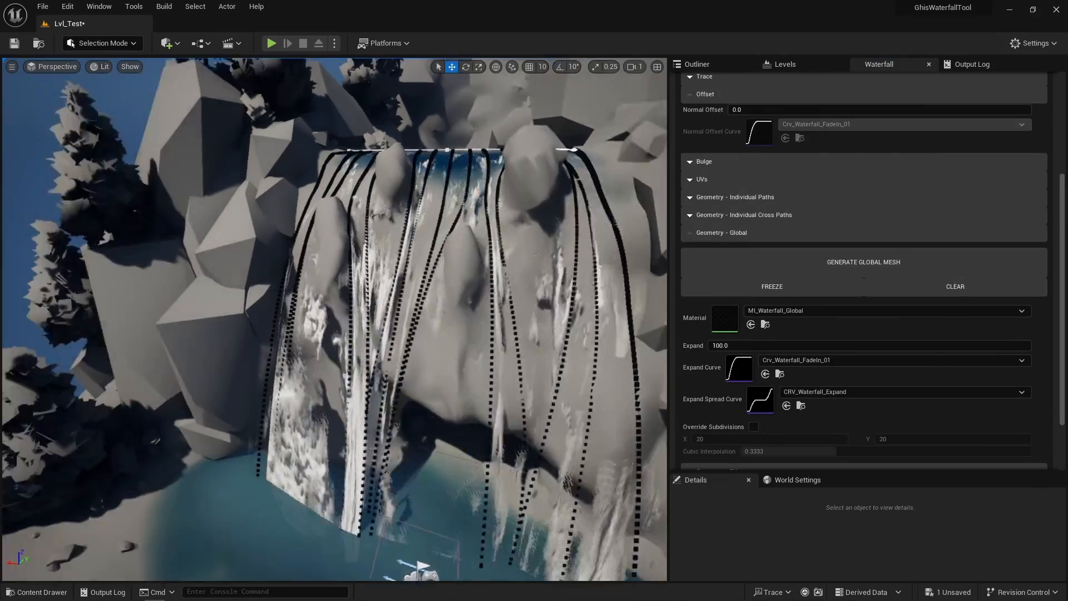
{"action": "right_click_drag", "start_coordinate": [389, 278], "coordinate": [323, 279]}
{"action": "left_click", "coordinate": [800, 113]}
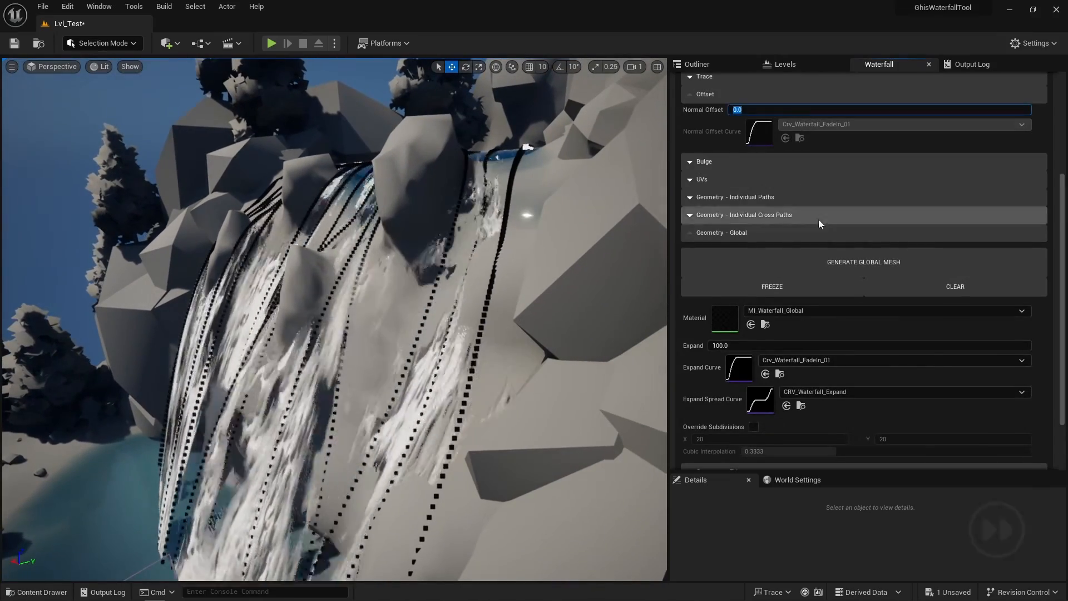
{"action": "type", "text": "35"}
{"action": "left_click", "coordinate": [832, 258]}
{"action": "mouse_move", "coordinate": [390, 278]}
{"action": "right_mouse_down"}
{"action": "mouse_move", "coordinate": [367, 278]}
{"action": "mouse_move", "coordinate": [406, 261]}
{"action": "mouse_move", "coordinate": [389, 267]}
{"action": "right_mouse_up"}
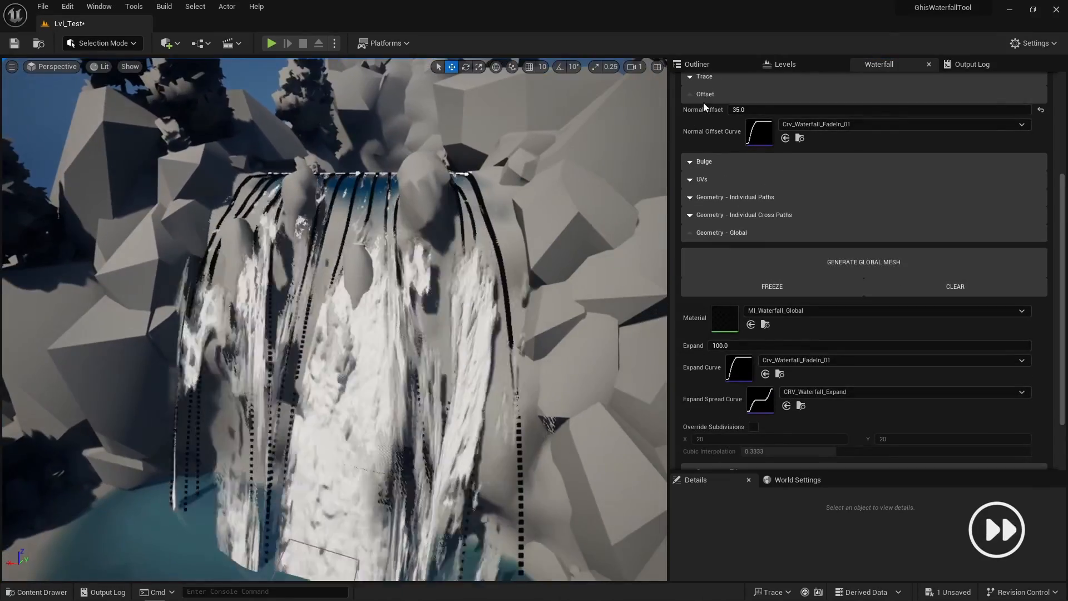
Step: Override the global mesh subdivisions with 32 in both X and Y, and regenerate the global mesh
{"action": "left_click", "coordinate": [705, 95]}
{"action": "scroll", "coordinate": [779, 250], "scroll_direction": "down", "scroll_amount": 1}
{"action": "left_click", "coordinate": [754, 359]}
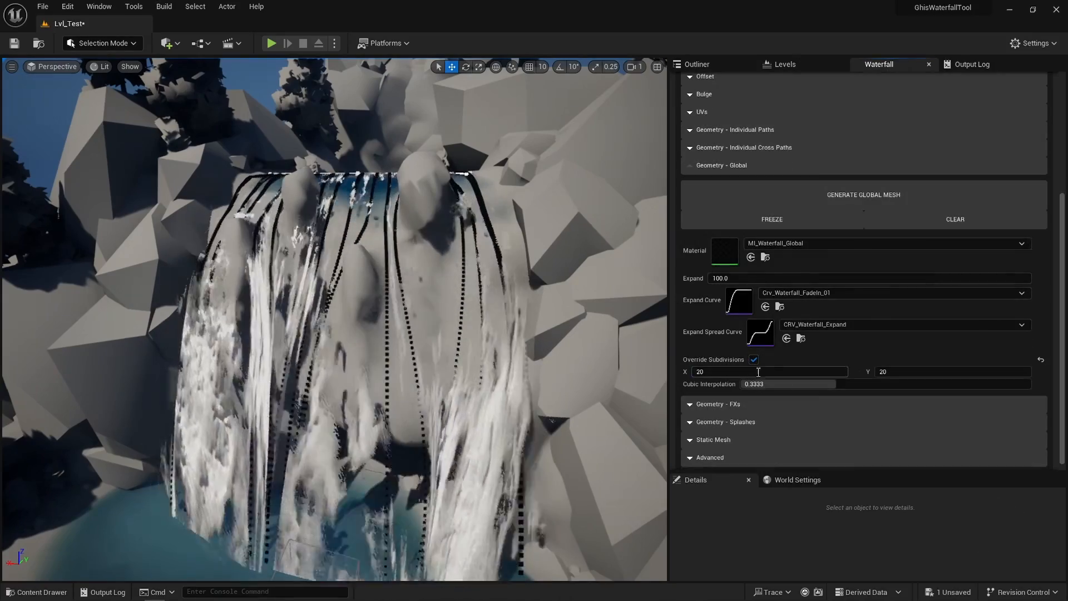
{"action": "left_click", "coordinate": [904, 369]}
{"action": "type", "text": "32"}
{"action": "key", "text": "Return"}
{"action": "left_click", "coordinate": [849, 198]}
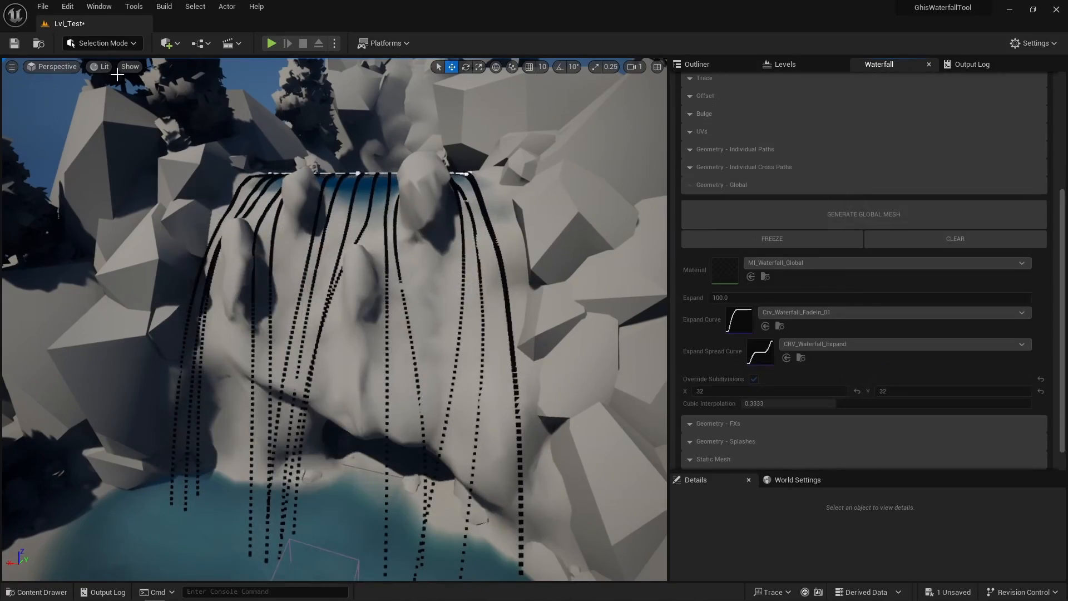
Step: Try an Expand value of 200 for the global mesh while viewing it in wireframe, and return the viewport to Lit
{"action": "left_click", "coordinate": [101, 66]}
{"action": "left_click", "coordinate": [123, 125]}
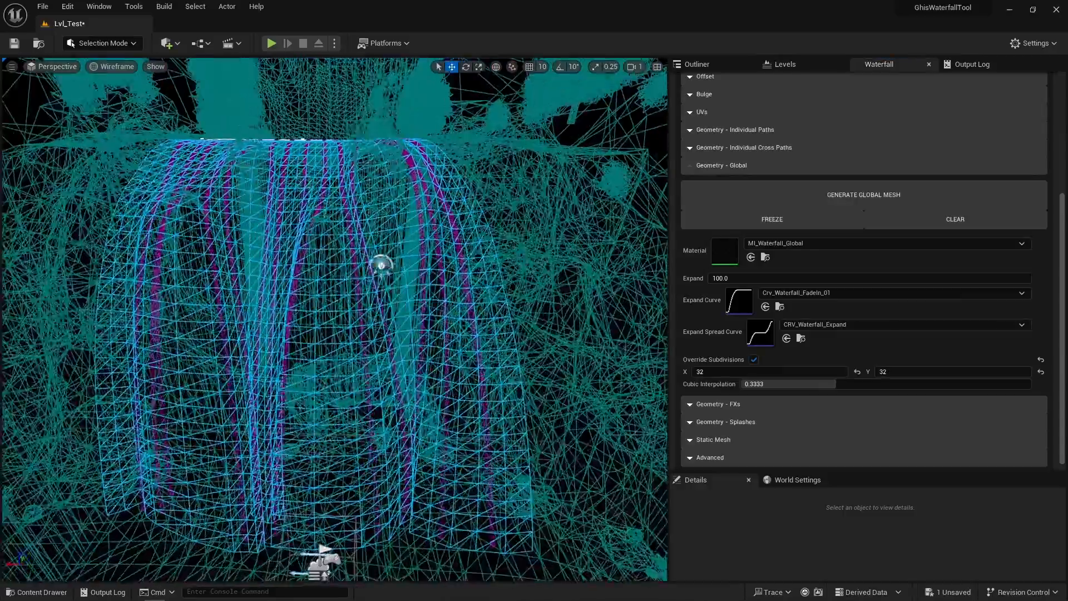
{"action": "right_click_drag", "start_coordinate": [333, 318], "coordinate": [434, 315]}
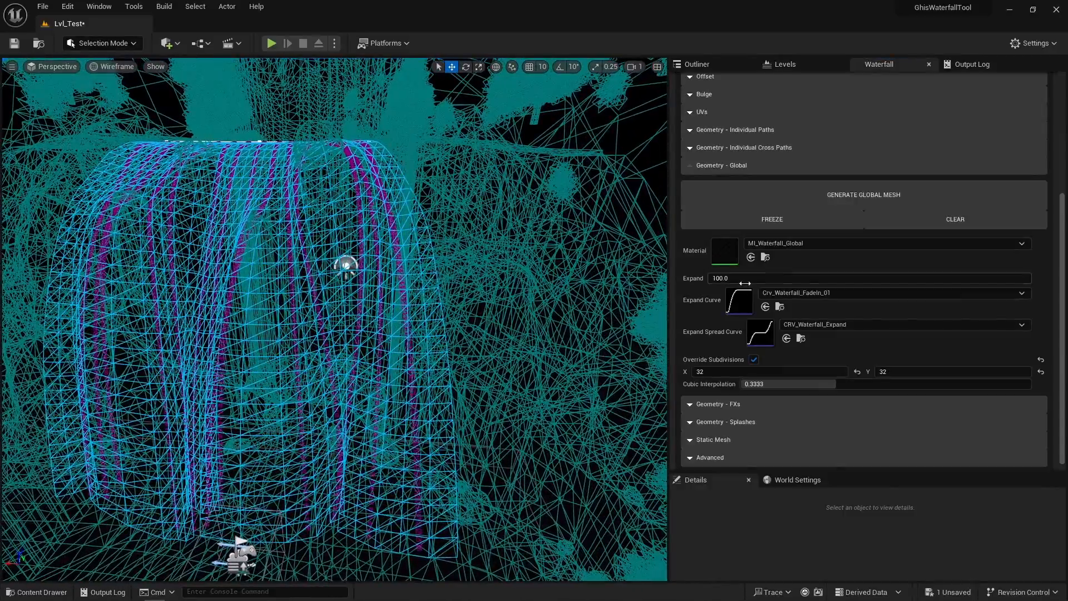
{"action": "type", "text": "00"}
{"action": "key", "text": "Return"}
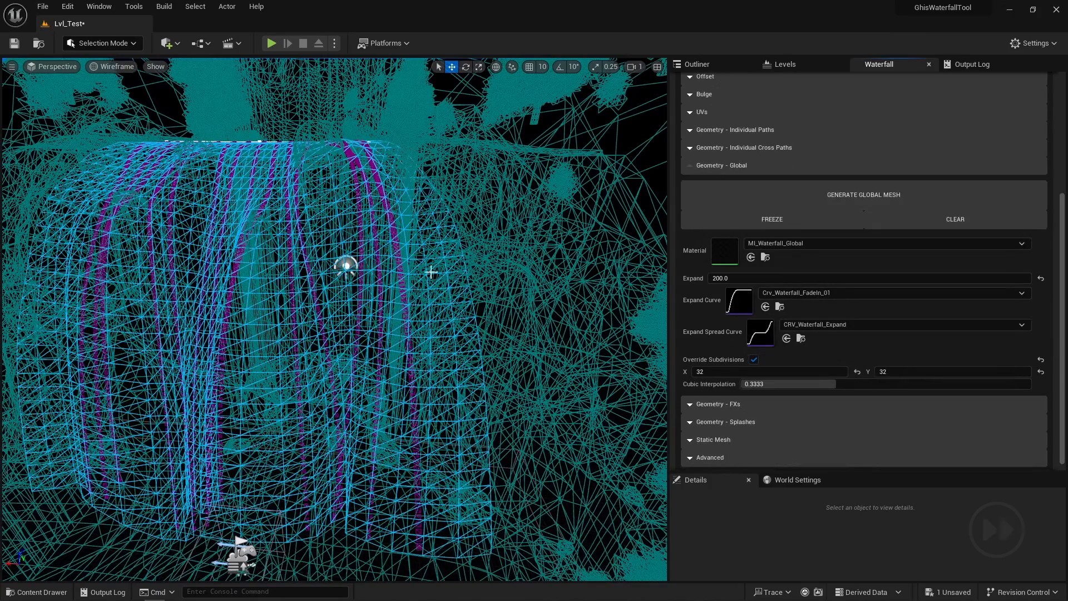
{"action": "left_click", "coordinate": [126, 68]}
{"action": "left_click", "coordinate": [134, 97]}
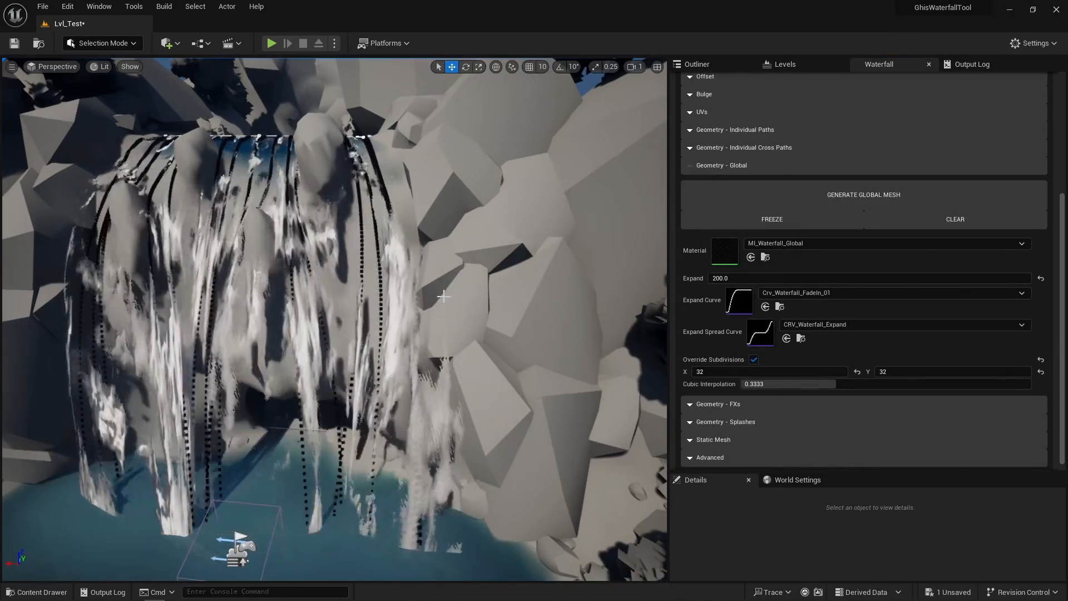
Step: Try an Expand value of 125, settle on 110, and regenerate the global mesh
{"action": "type", "text": "125"}
{"action": "key", "text": "Return"}
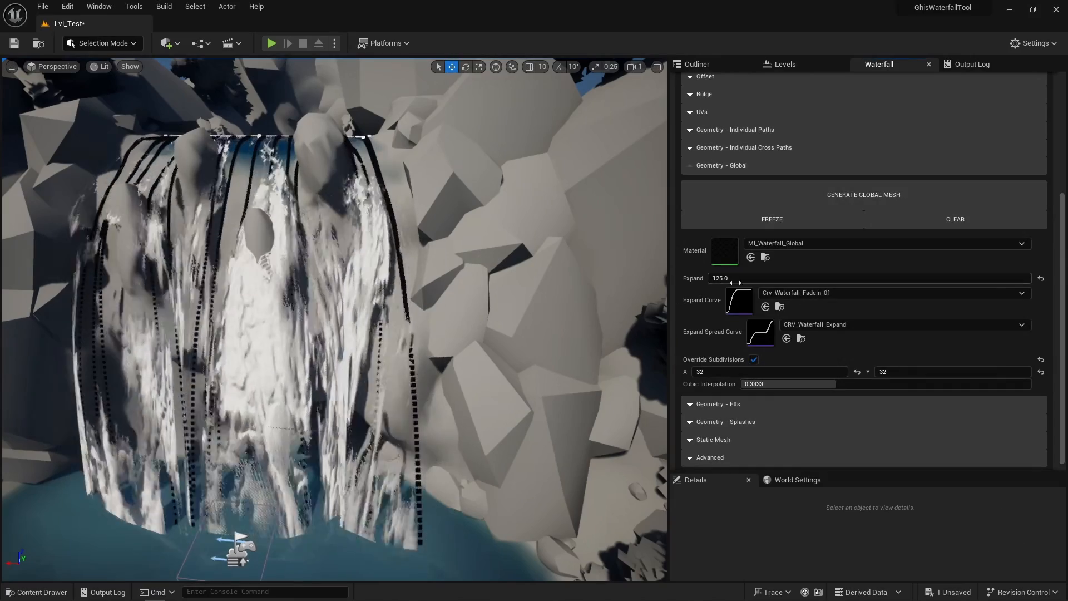
{"action": "type", "text": "110"}
{"action": "left_click", "coordinate": [818, 204]}
{"action": "right_click_drag", "start_coordinate": [505, 257], "coordinate": [433, 245]}
Step: Generate the planes for the waterfall's individual paths
{"action": "left_click", "coordinate": [799, 165]}
{"action": "left_click", "coordinate": [813, 296]}
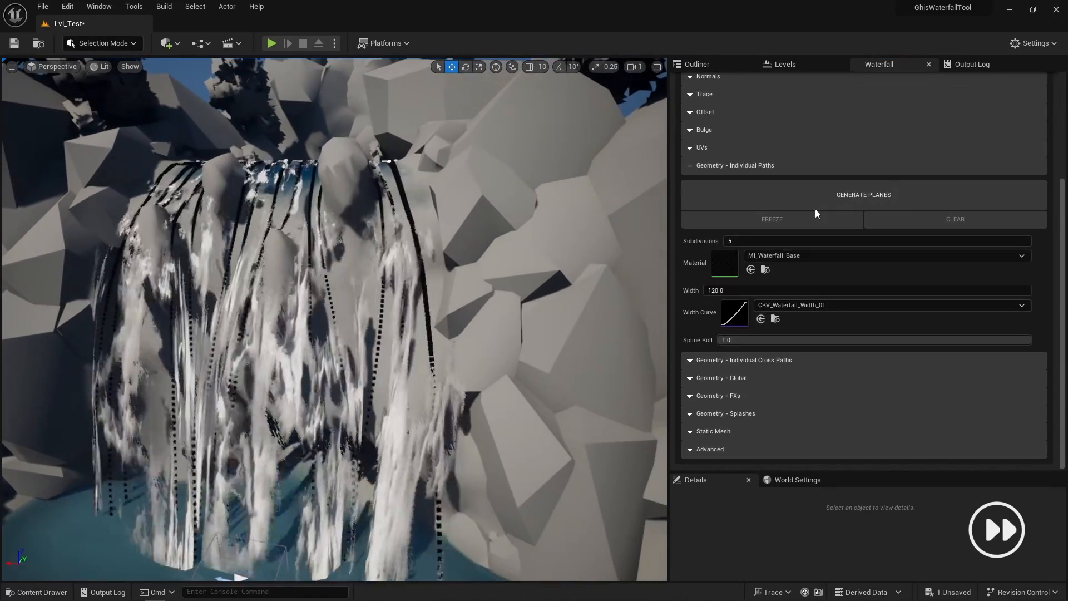
{"action": "left_click", "coordinate": [816, 206]}
{"action": "right_click_drag", "start_coordinate": [556, 271], "coordinate": [556, 271]}
Step: Set the path Normal Offset to -15 and the Bulge to 90
{"action": "left_click", "coordinate": [746, 113]}
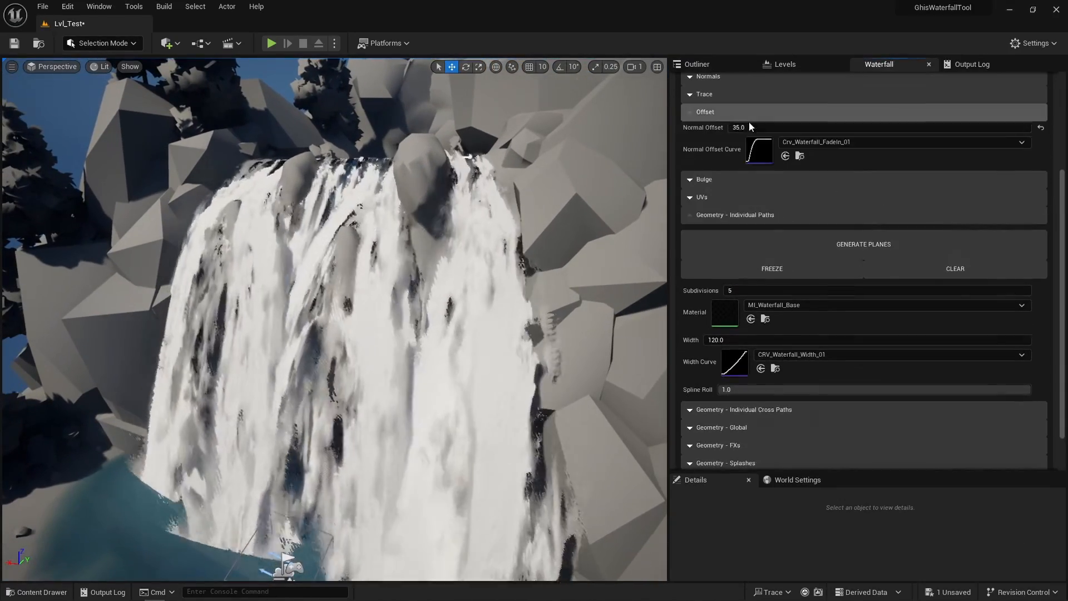
{"action": "type", "text": "-15"}
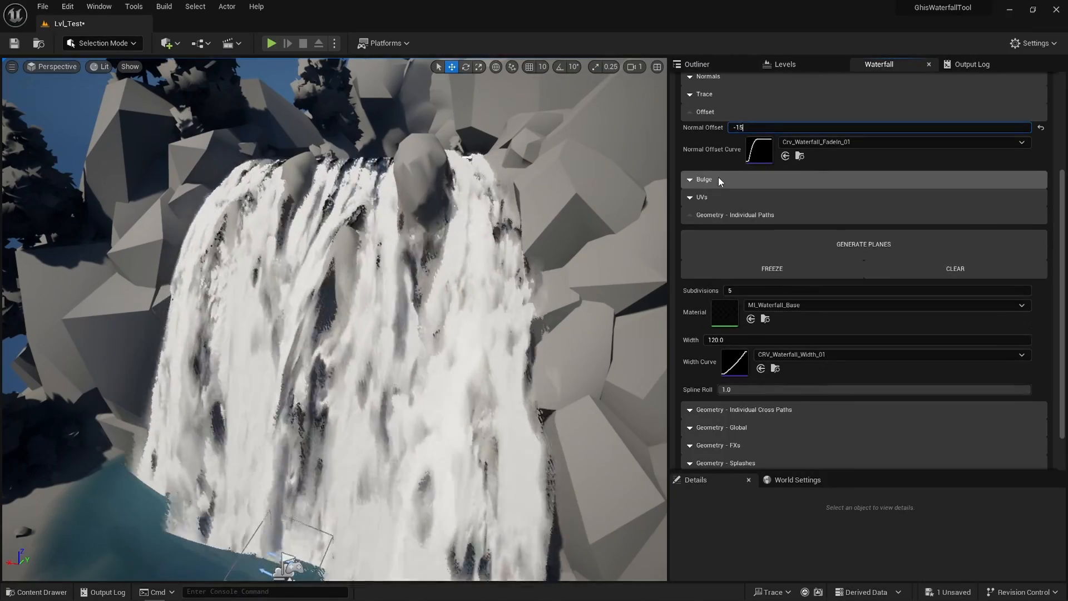
{"action": "left_click", "coordinate": [718, 178]}
{"action": "left_click", "coordinate": [747, 194]}
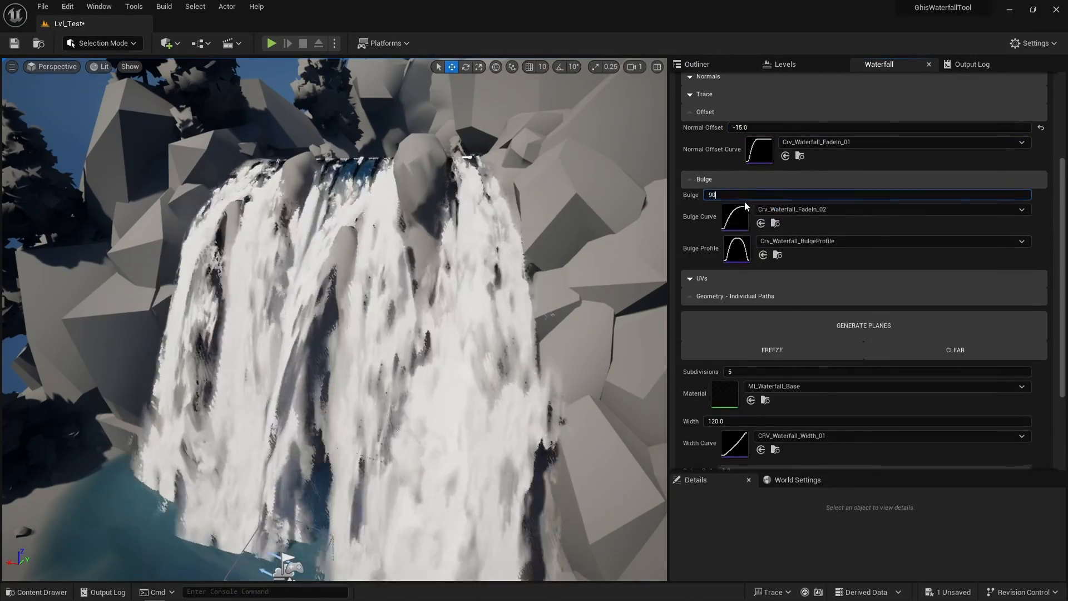
{"action": "type", "text": "90"}
{"action": "left_click", "coordinate": [725, 179]}
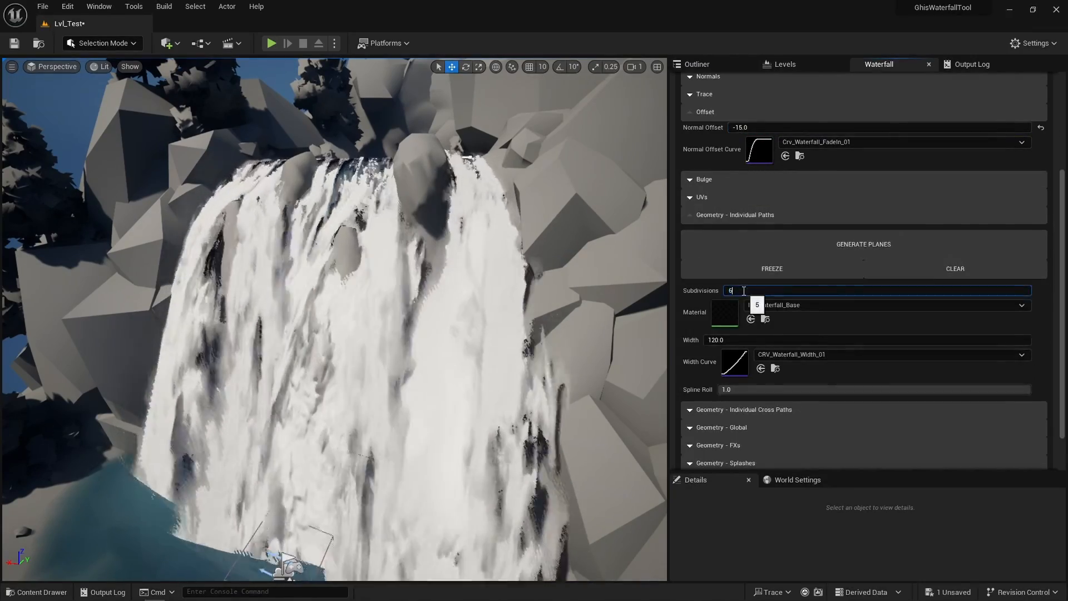
Step: Regenerate the individual path planes with 6 subdivisions and show the viewport in wireframe
{"action": "left_click", "coordinate": [754, 243]}
{"action": "right_click_drag", "start_coordinate": [665, 255], "coordinate": [108, 75]}
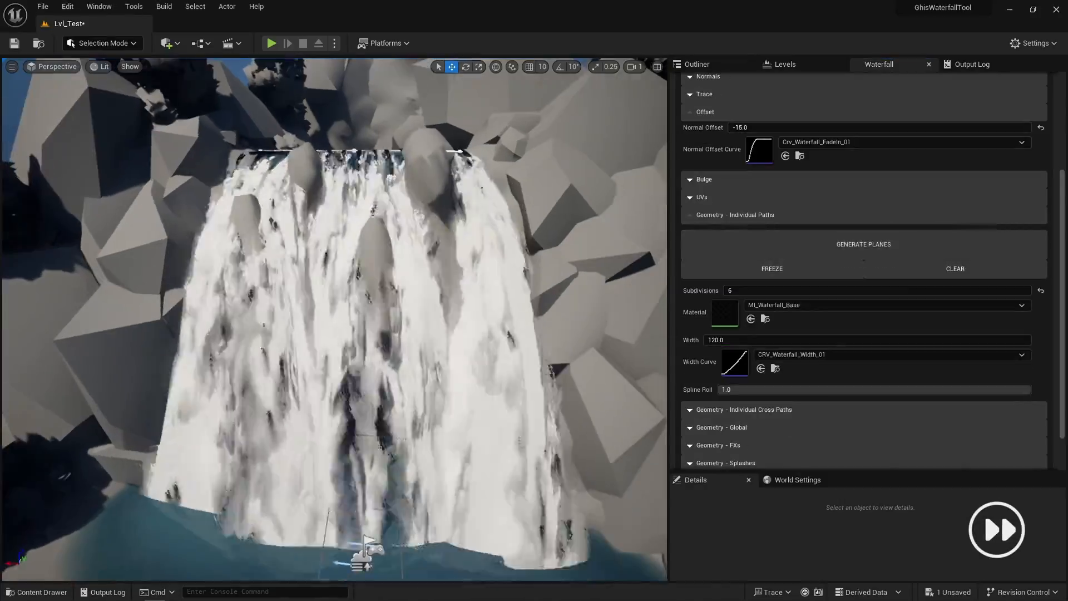
{"action": "key", "text": "alt+2"}
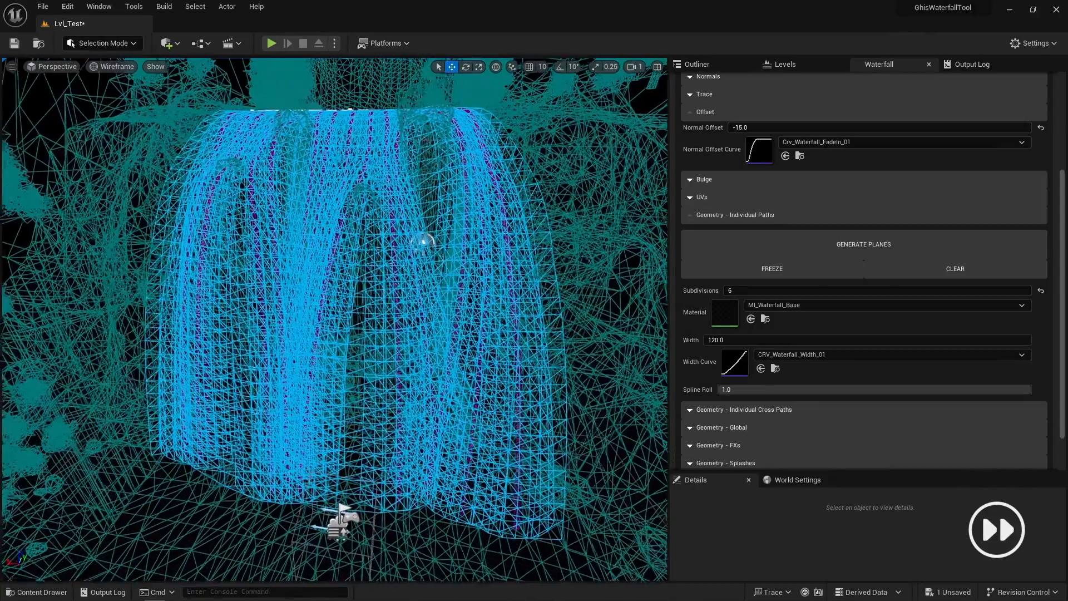
Step: Set the path samples' Segment Length to 35 and regenerate the individual path planes
{"action": "scroll", "coordinate": [712, 223], "scroll_direction": "up", "scroll_amount": 5}
{"action": "left_click", "coordinate": [708, 148]}
{"action": "left_click", "coordinate": [869, 391]}
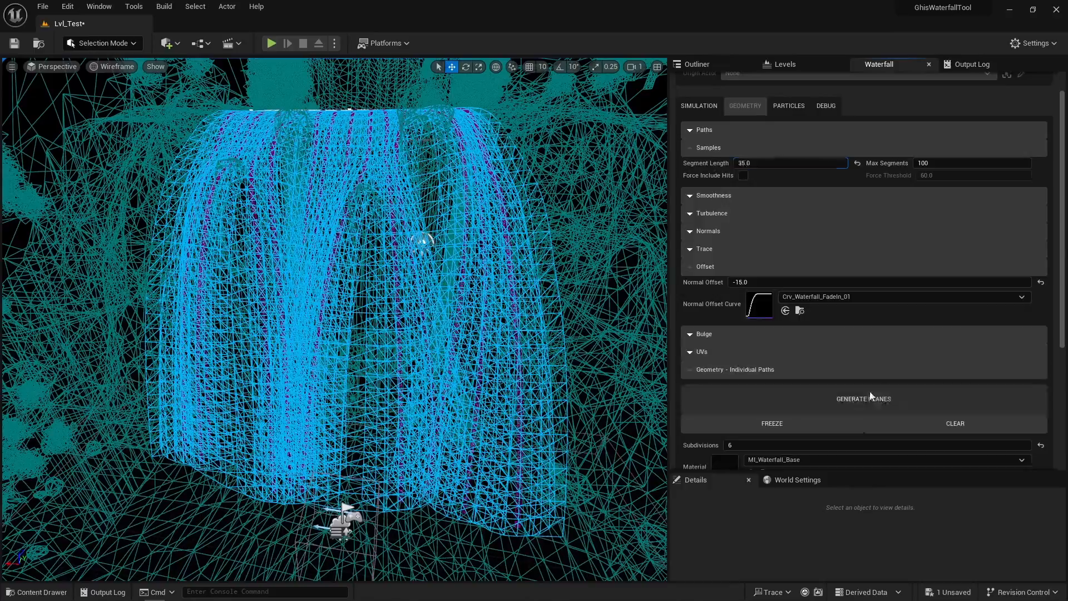
{"action": "mouse_move", "coordinate": [557, 333]}
{"action": "right_mouse_down"}
{"action": "mouse_move", "coordinate": [590, 312]}
{"action": "mouse_move", "coordinate": [557, 333]}
{"action": "right_mouse_up"}
{"action": "left_click", "coordinate": [718, 149]}
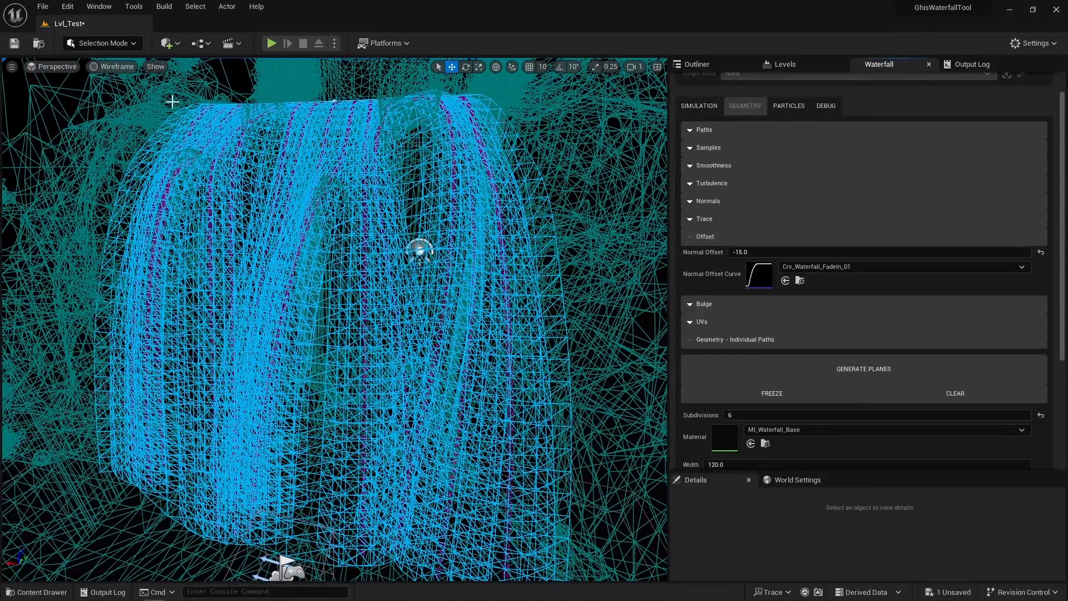
Step: Return the viewport from wireframe to Lit shading
{"action": "right_click_drag", "start_coordinate": [172, 101], "coordinate": [164, 98]}
{"action": "left_click", "coordinate": [123, 67]}
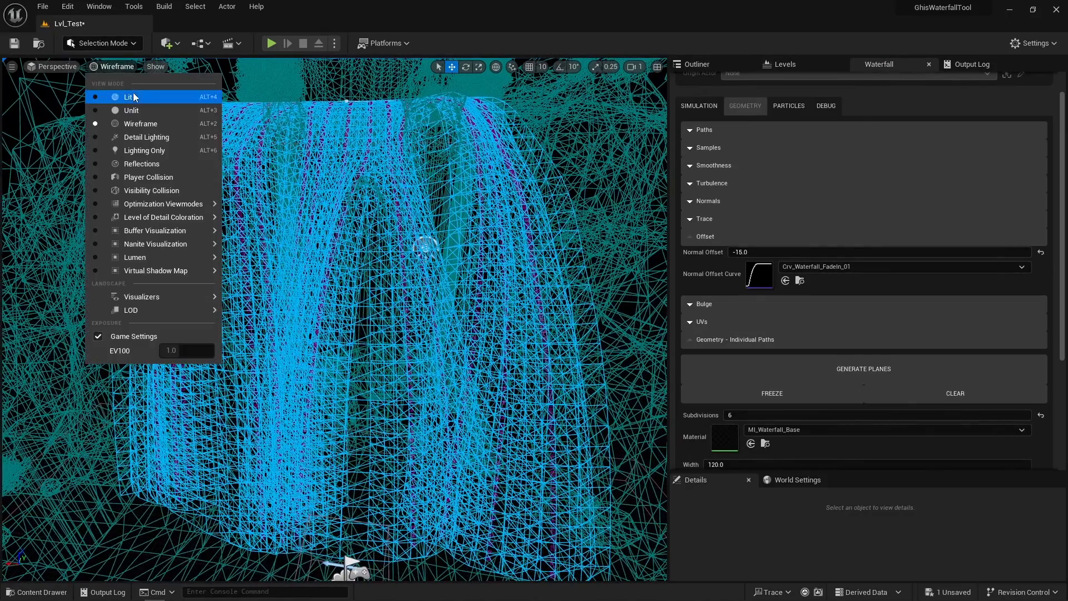
{"action": "left_click", "coordinate": [134, 97]}
{"action": "mouse_move", "coordinate": [288, 155]}
{"action": "right_mouse_down"}
{"action": "mouse_move", "coordinate": [278, 155]}
{"action": "mouse_move", "coordinate": [288, 146]}
{"action": "right_mouse_up"}
Step: Set the individual path planes' Width to 150 and regenerate them
{"action": "scroll", "coordinate": [783, 324], "scroll_direction": "down", "scroll_amount": 1}
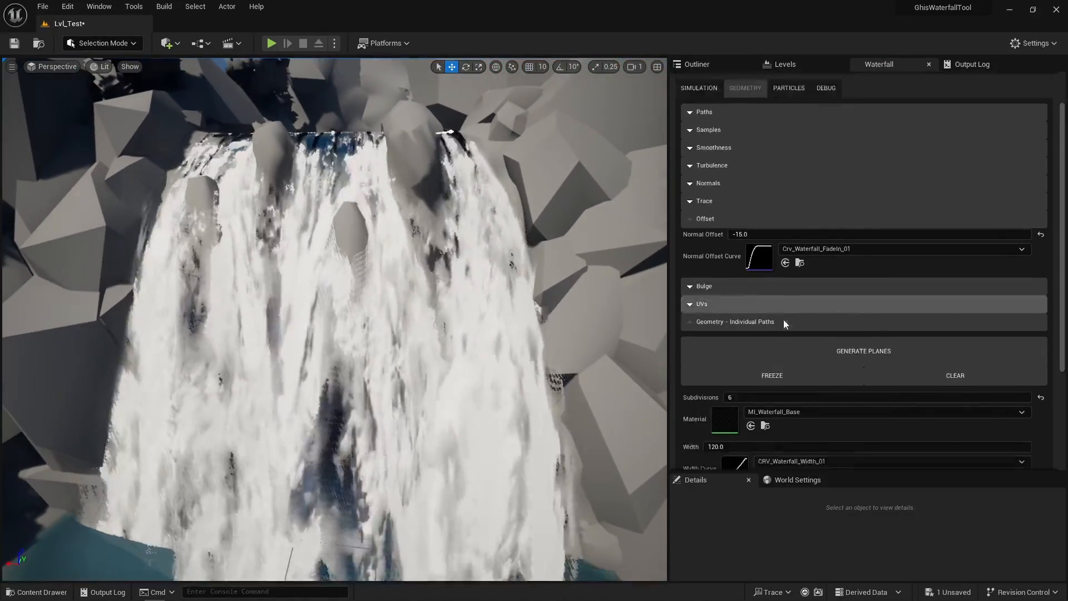
{"action": "scroll", "coordinate": [782, 328], "scroll_direction": "down", "scroll_amount": 3}
{"action": "type", "text": "50"}
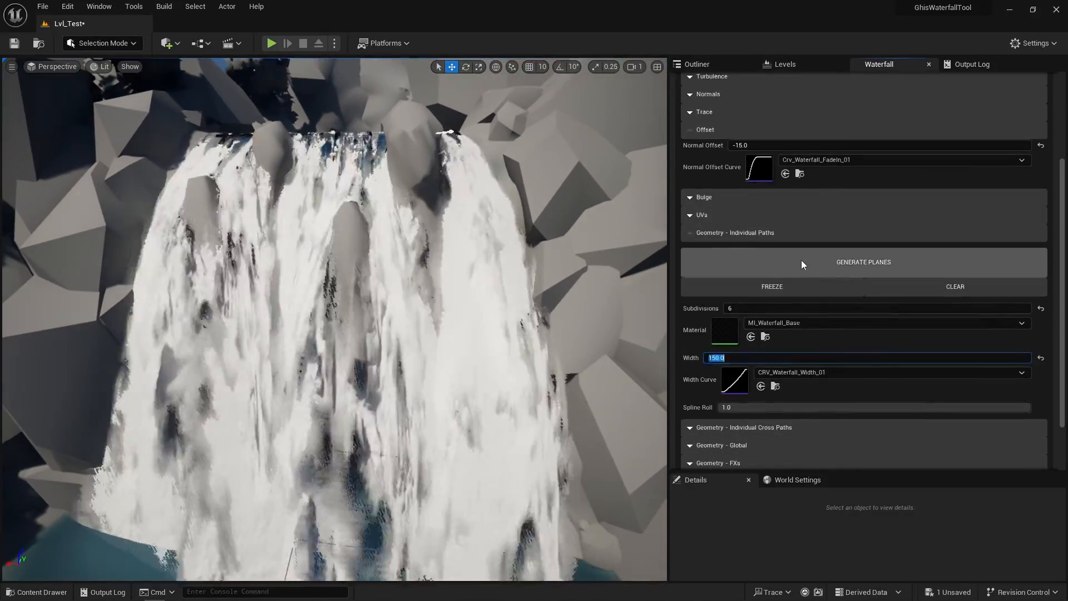
{"action": "left_click", "coordinate": [801, 259]}
{"action": "mouse_move", "coordinate": [533, 287]}
{"action": "right_mouse_down"}
{"action": "mouse_move", "coordinate": [534, 309]}
{"action": "mouse_move", "coordinate": [534, 270]}
{"action": "right_mouse_up"}
Step: Try Width values of 70 and 120 for the individual path planes, regenerating them for each value
{"action": "left_click", "coordinate": [734, 357]}
{"action": "type", "text": "70"}
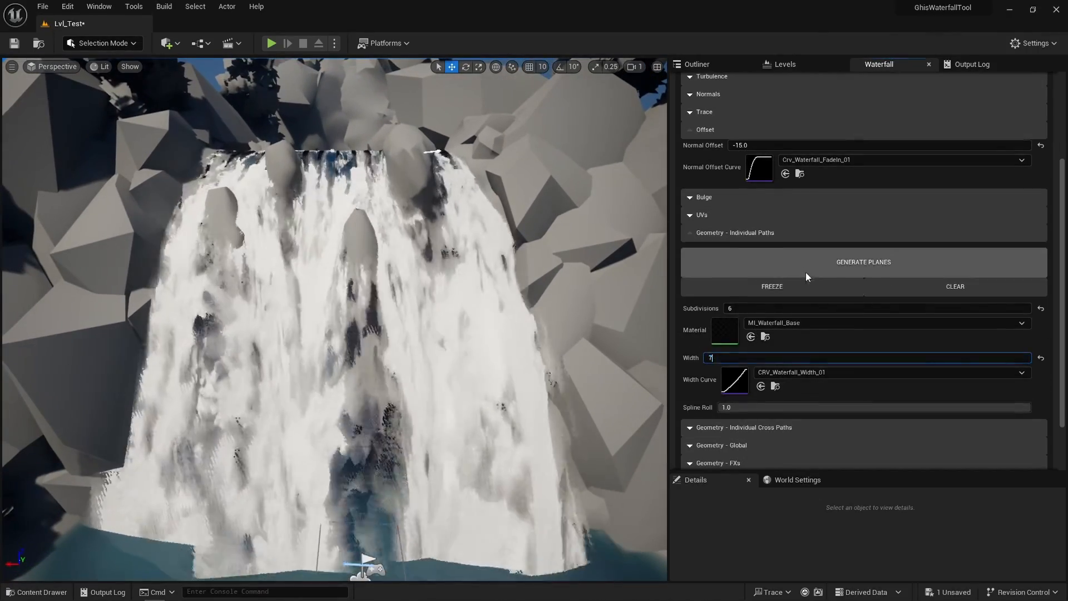
{"action": "left_click", "coordinate": [802, 263]}
{"action": "right_click_drag", "start_coordinate": [532, 271], "coordinate": [523, 278]}
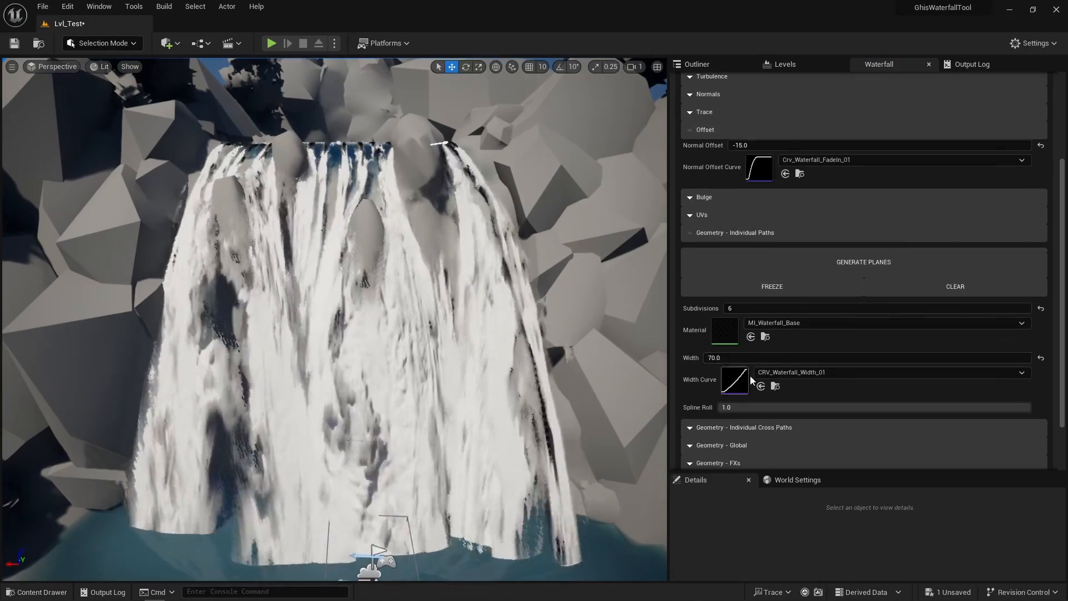
{"action": "type", "text": "120"}
{"action": "left_click", "coordinate": [844, 259]}
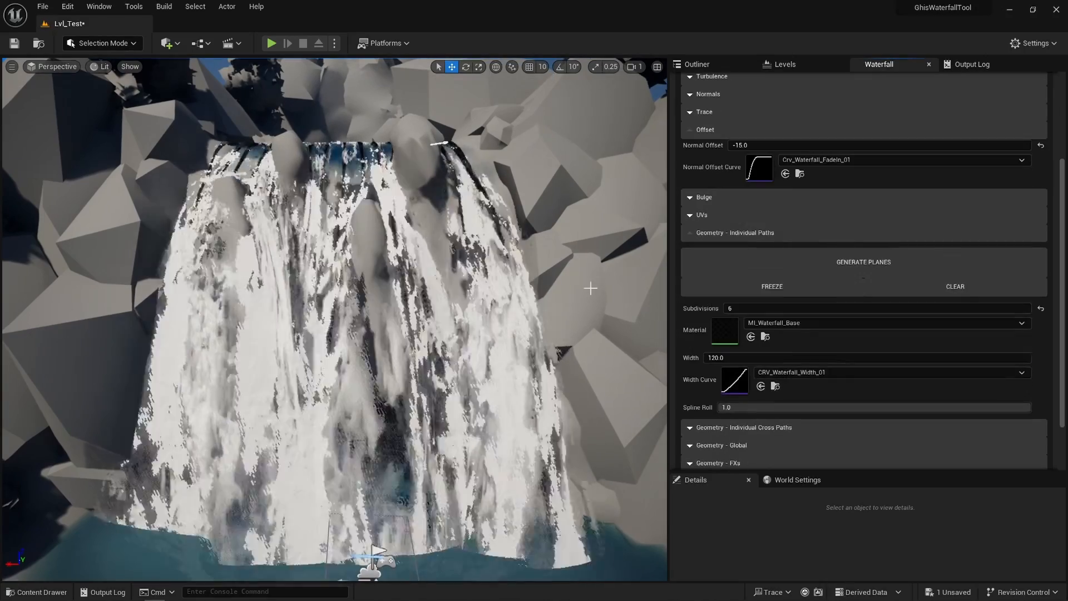
{"action": "right_click_drag", "start_coordinate": [389, 278], "coordinate": [406, 311]}
Step: Try a Width of 135 for the individual path planes and regenerate them
{"action": "type", "text": "135"}
{"action": "left_click", "coordinate": [823, 262]}
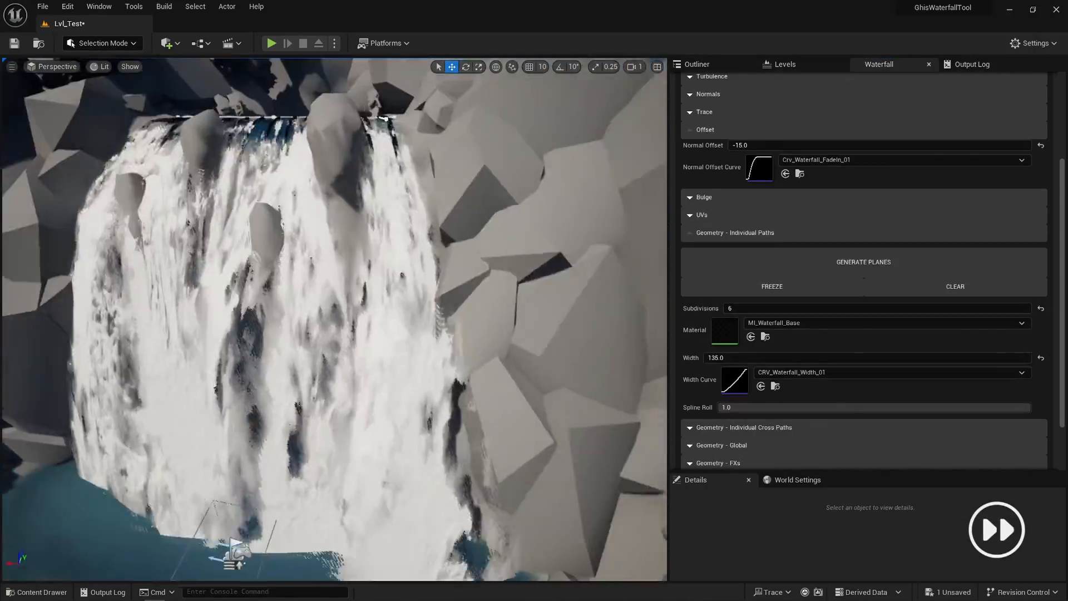
{"action": "mouse_move", "coordinate": [615, 317]}
{"action": "right_mouse_down"}
{"action": "mouse_move", "coordinate": [579, 312]}
{"action": "mouse_move", "coordinate": [590, 289]}
{"action": "mouse_move", "coordinate": [614, 317]}
{"action": "right_mouse_up"}
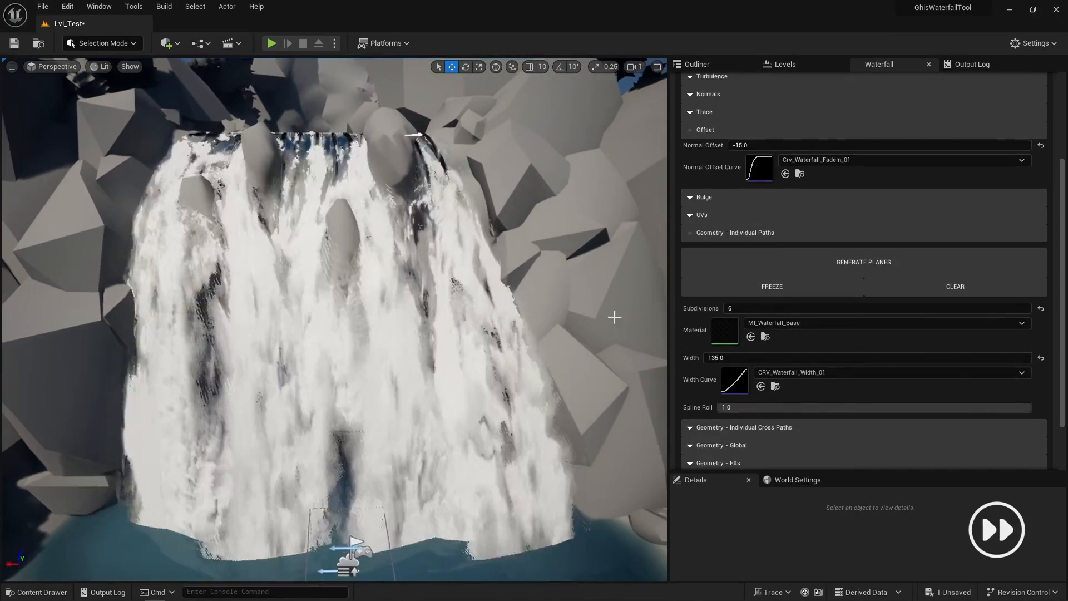
Step: Set the individual path planes' Width to 145, regenerate them, and inspect the waterfall
{"action": "left_click", "coordinate": [736, 356]}
{"action": "type", "text": "145"}
{"action": "left_click", "coordinate": [736, 260]}
{"action": "right_click_drag", "start_coordinate": [390, 278], "coordinate": [384, 273]}
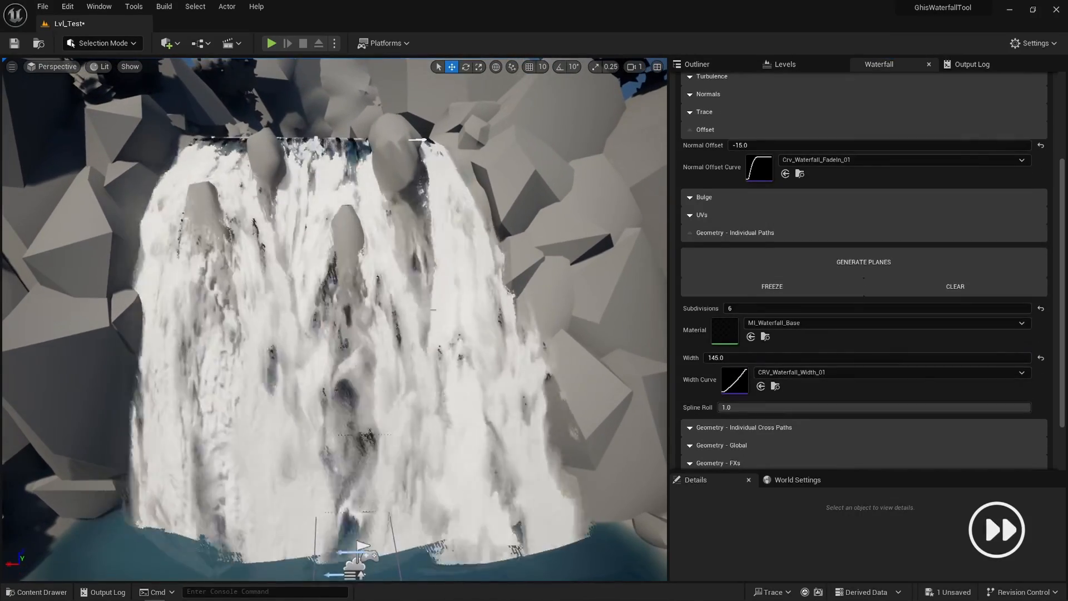
{"action": "right_click_drag", "start_coordinate": [428, 309], "coordinate": [428, 304]}
{"action": "right_click_drag", "start_coordinate": [615, 317], "coordinate": [615, 322]}
Step: Set the individual path planes' Width back to 135, regenerate them, and collapse their settings
{"action": "type", "text": "1"}
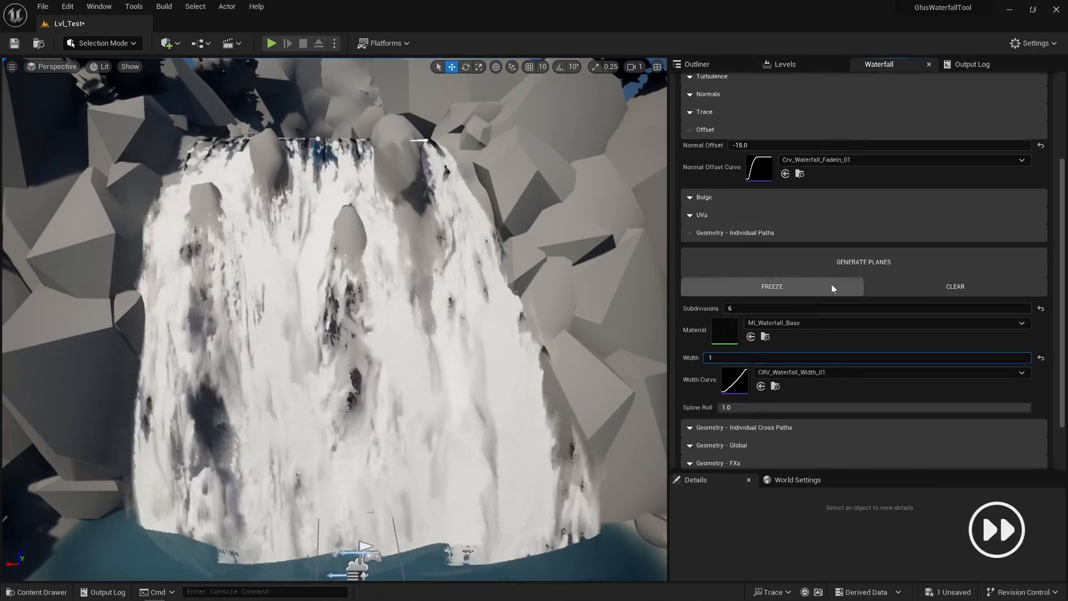
{"action": "type", "text": "35"}
{"action": "left_click", "coordinate": [785, 269]}
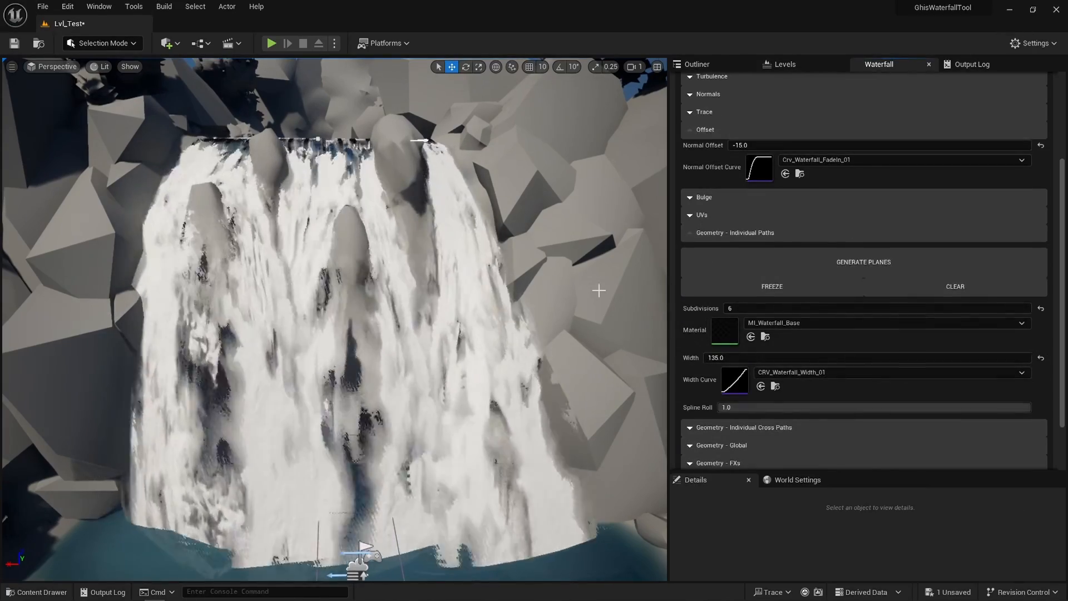
{"action": "left_click", "coordinate": [780, 230]}
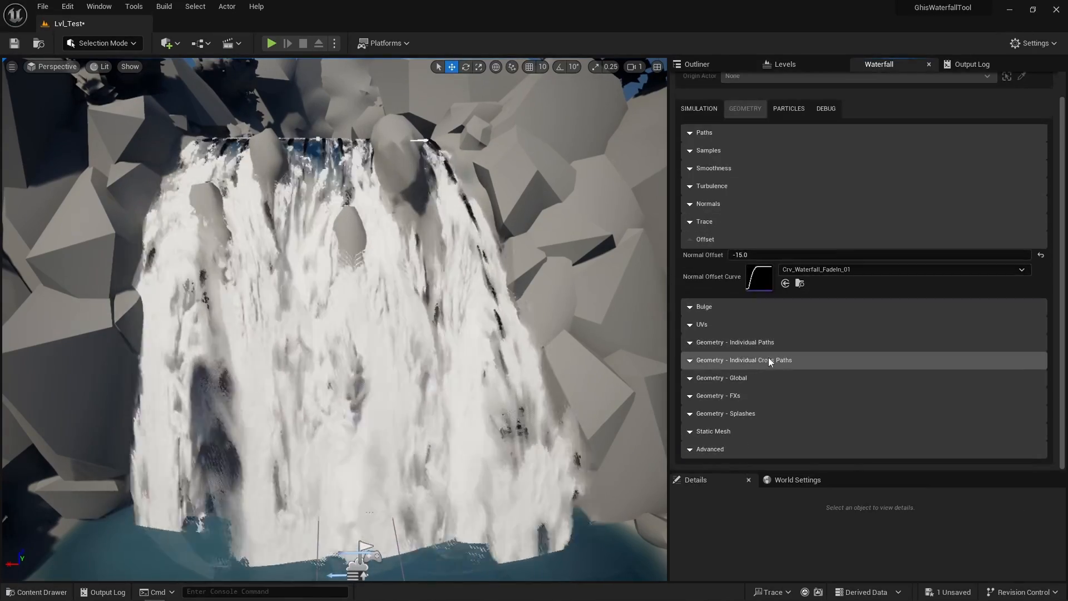
Step: Generate the cross planes for the individual cross paths
{"action": "left_click", "coordinate": [759, 362]}
{"action": "right_click_drag", "start_coordinate": [615, 317], "coordinate": [406, 317]}
{"action": "left_click", "coordinate": [839, 273]}
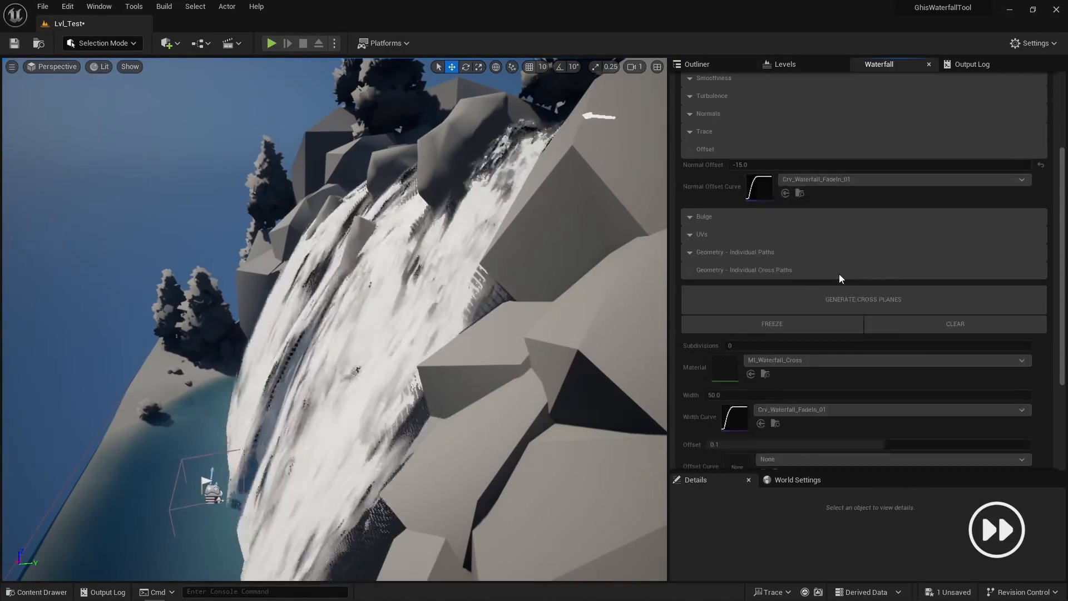
Step: Set the cross planes' Width to 80 and regenerate them
{"action": "left_click", "coordinate": [745, 374]}
{"action": "type", "text": "80"}
{"action": "key", "text": "Return"}
{"action": "left_click", "coordinate": [823, 283]}
{"action": "right_click_drag", "start_coordinate": [560, 271], "coordinate": [662, 271]}
Step: Set the cross planes' Offset to 0.25 and regenerate them
{"action": "right_click_drag", "start_coordinate": [465, 295], "coordinate": [289, 295]}
{"action": "type", "text": ".25"}
{"action": "left_click", "coordinate": [803, 277]}
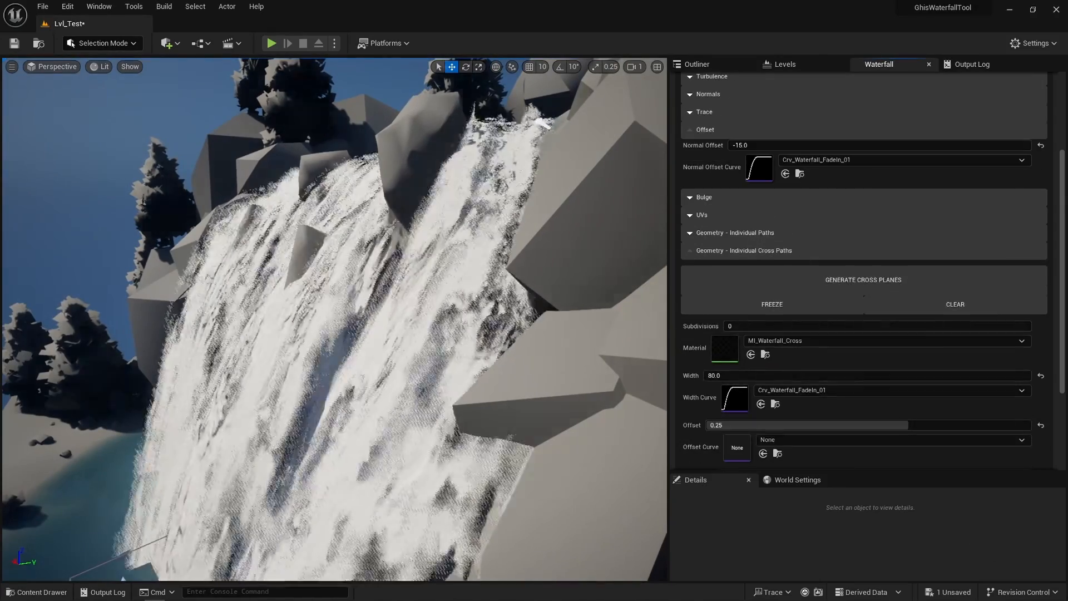
{"action": "right_click_drag", "start_coordinate": [459, 325], "coordinate": [623, 354]}
Step: Set the cross planes' Width to 70 and regenerate them
{"action": "type", "text": "7"}
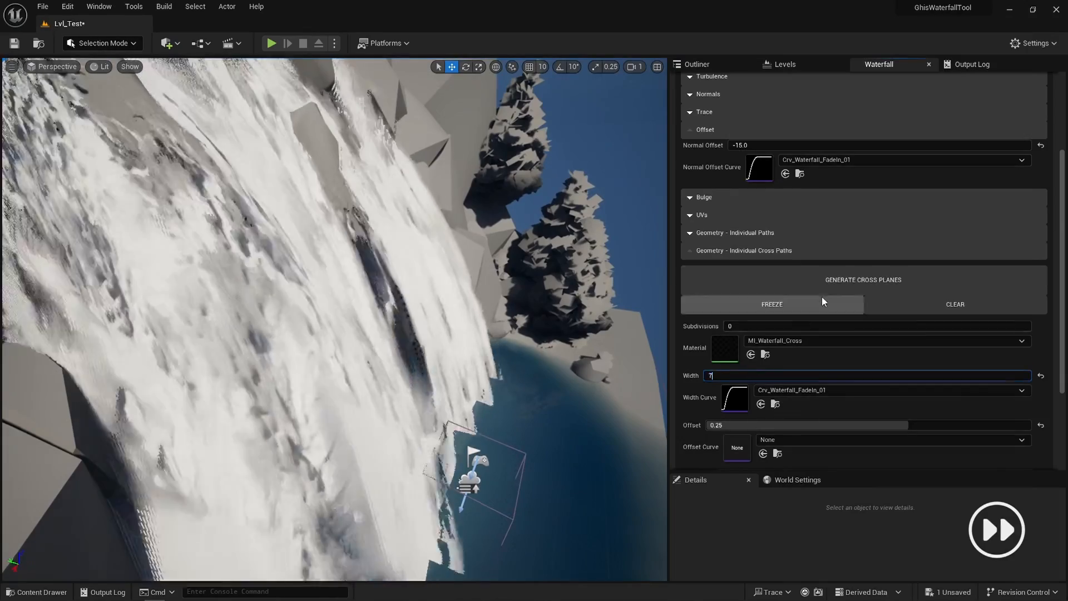
{"action": "type", "text": "0"}
{"action": "left_click", "coordinate": [822, 286]}
{"action": "right_click_drag", "start_coordinate": [390, 300], "coordinate": [461, 300]}
Step: Generate the splash meshes at the waterfall's base
{"action": "left_click", "coordinate": [783, 250]}
{"action": "left_click", "coordinate": [755, 412]}
{"action": "scroll", "coordinate": [870, 335], "scroll_direction": "down", "scroll_amount": 5}
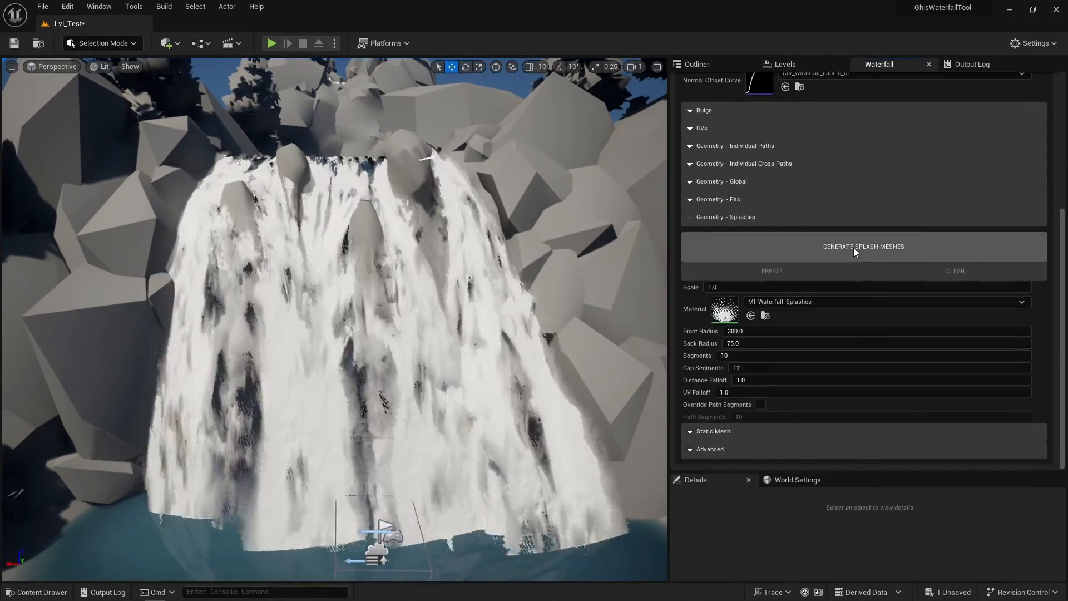
{"action": "left_click", "coordinate": [854, 248]}
{"action": "right_click_drag", "start_coordinate": [447, 343], "coordinate": [556, 450]}
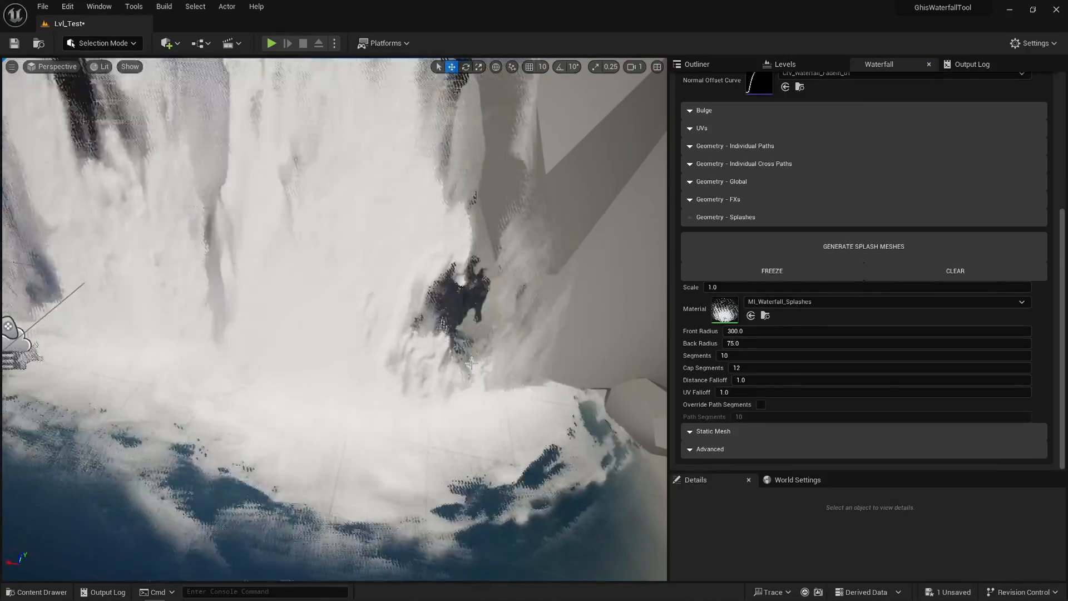
Step: Set the splash meshes' Scale to 0.6 and regenerate them
{"action": "left_click", "coordinate": [734, 285]}
{"action": "type", "text": ".6"}
{"action": "key", "text": "Return"}
{"action": "left_click", "coordinate": [803, 252]}
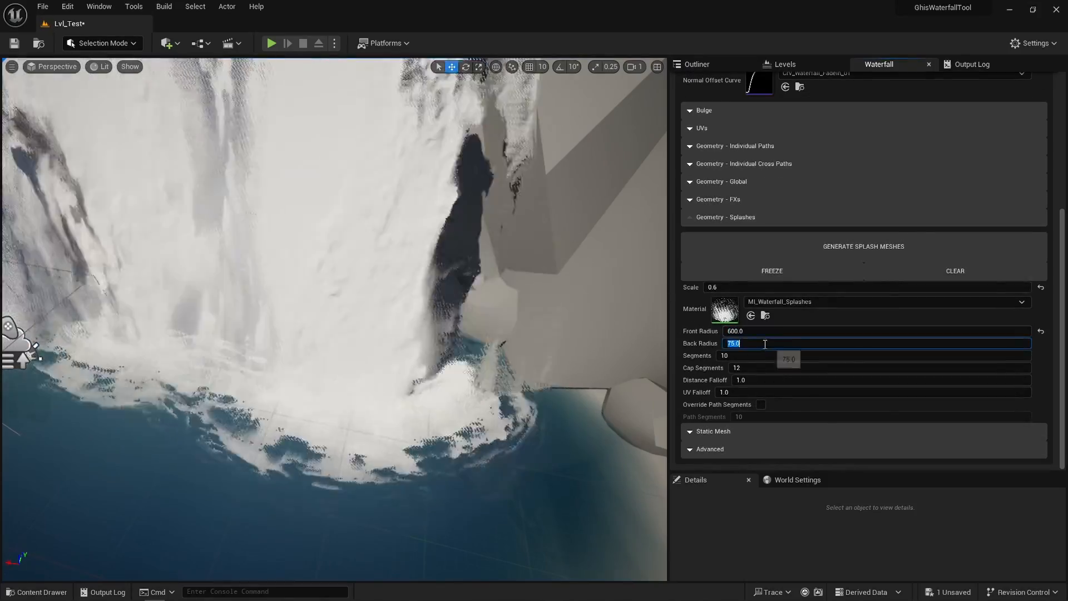
Step: Set the splash meshes' Front Radius to 600 and Back Radius to 300, and regenerate them
{"action": "type", "text": "300"}
{"action": "left_click", "coordinate": [844, 244]}
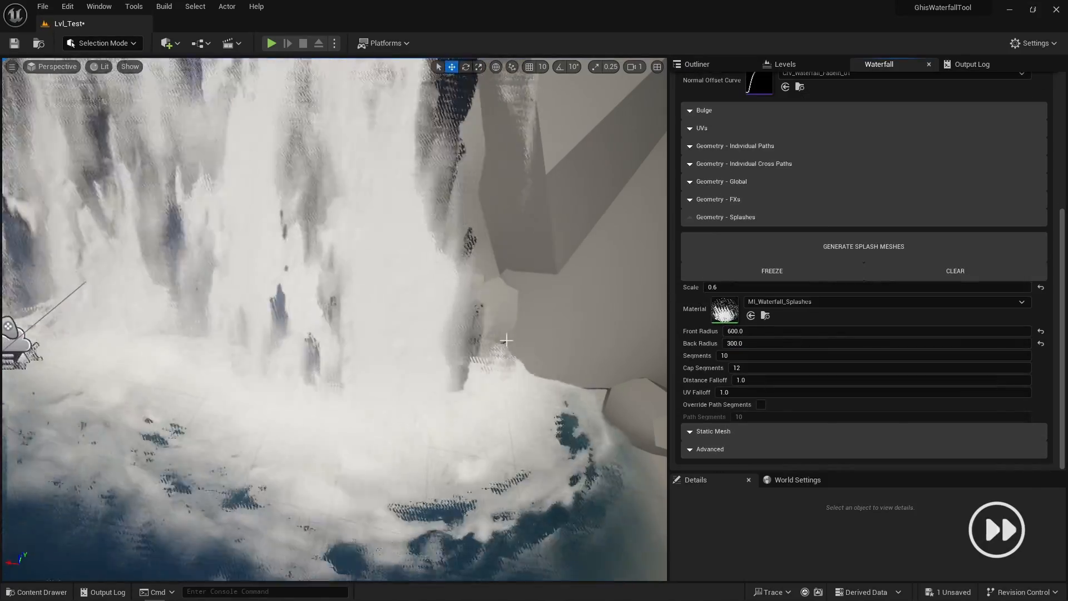
{"action": "right_click_drag", "start_coordinate": [506, 340], "coordinate": [311, 223]}
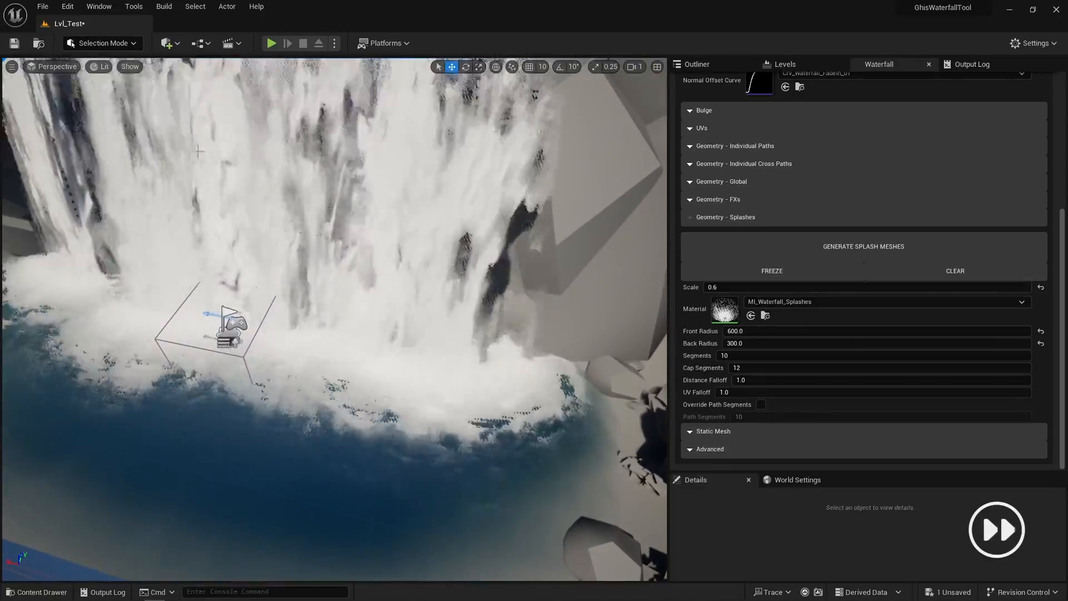
Step: In wireframe view, enable Override Path Segments for the splash meshes and regenerate them
{"action": "left_click", "coordinate": [142, 123]}
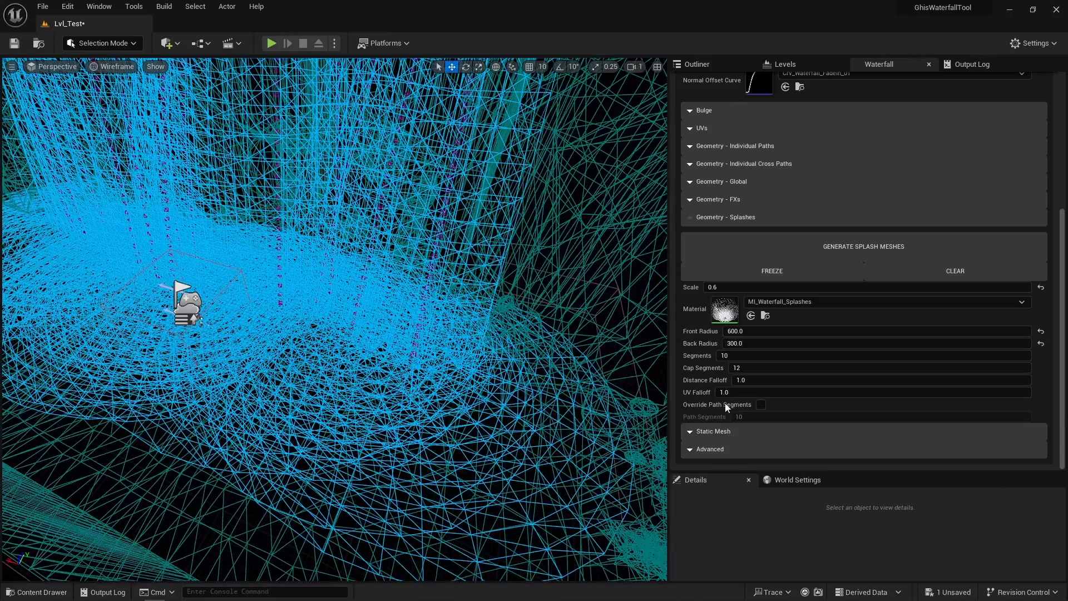
{"action": "left_click", "coordinate": [761, 404]}
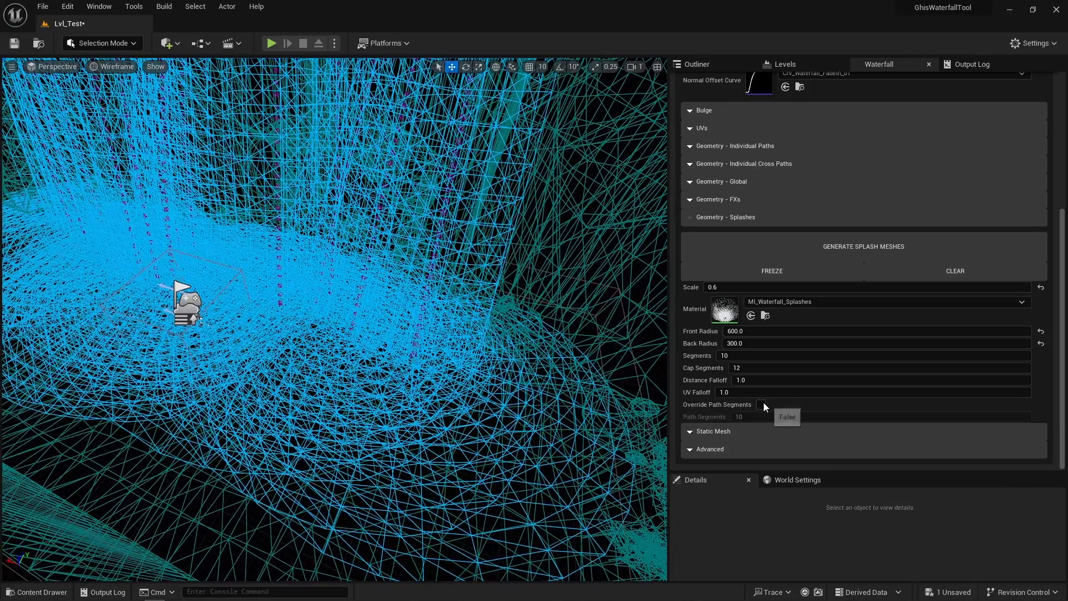
{"action": "left_click", "coordinate": [836, 253]}
{"action": "mouse_move", "coordinate": [522, 361]}
{"action": "right_mouse_down"}
{"action": "mouse_move", "coordinate": [548, 343]}
{"action": "mouse_move", "coordinate": [522, 341]}
{"action": "right_mouse_up"}
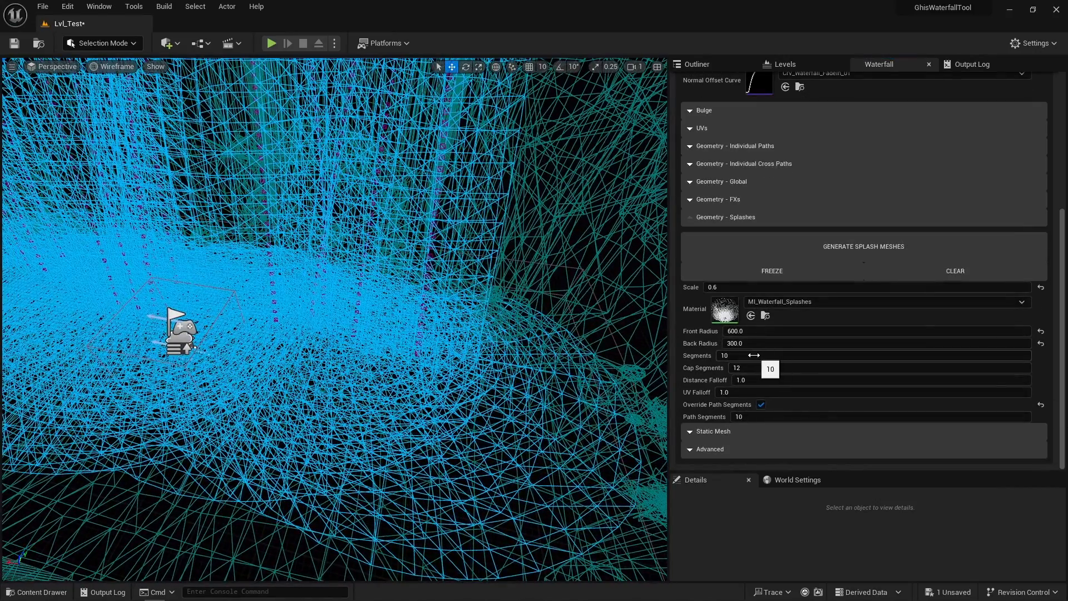
Step: Set the splash meshes' Cap Segments to 14, regenerate them and return to the lit view
{"action": "type", "text": "14"}
{"action": "left_click", "coordinate": [806, 248]}
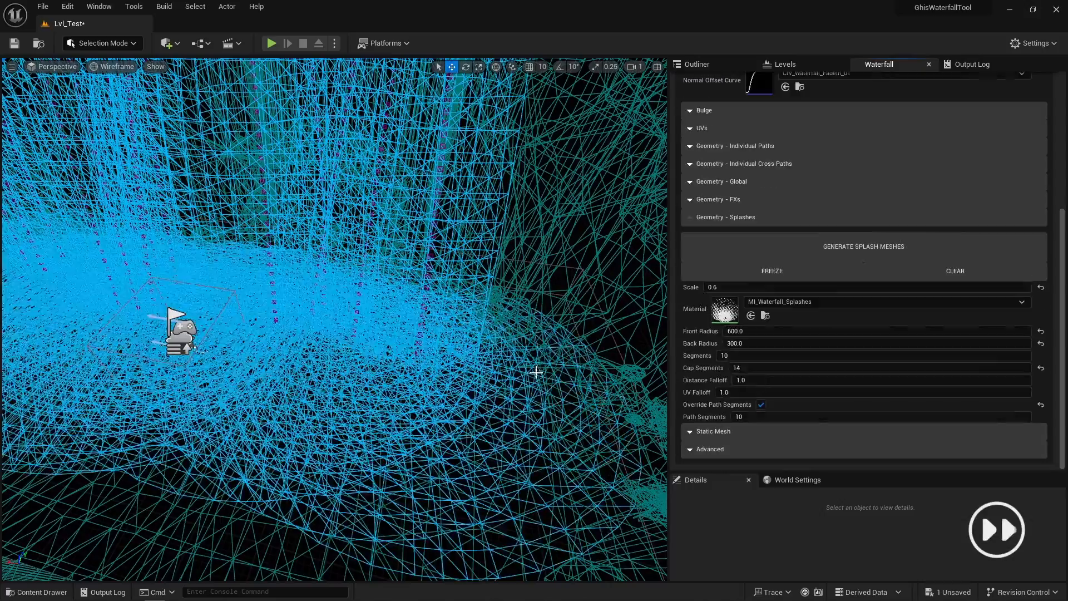
{"action": "right_click_drag", "start_coordinate": [500, 312], "coordinate": [356, 303]}
{"action": "key", "text": "alt+4"}
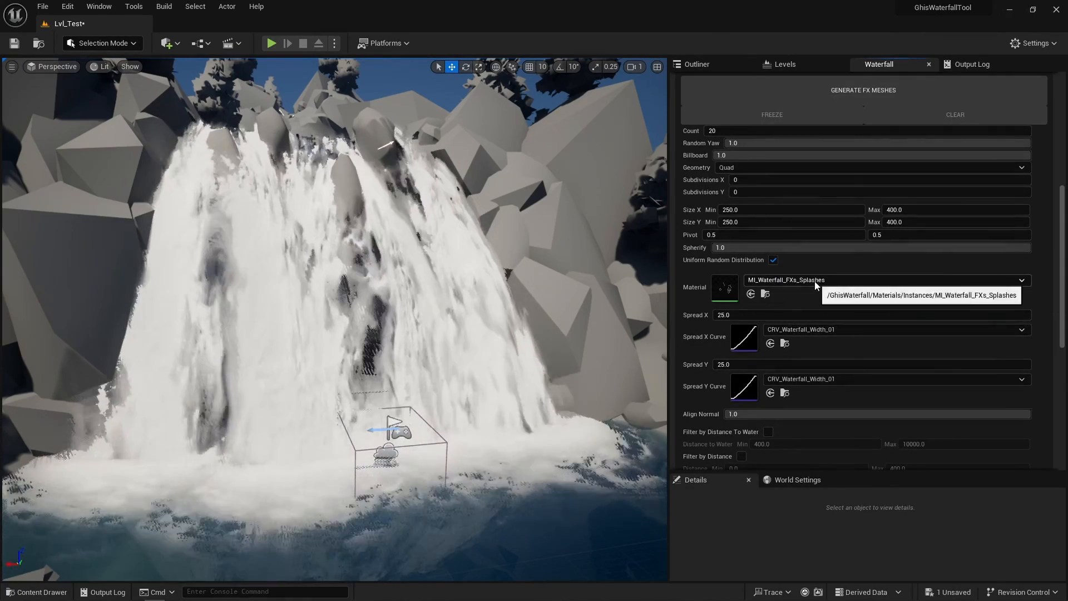
Step: Assign the MI_Waterfall_FXs_Drips material to the waterfall's FX meshes
{"action": "left_click", "coordinate": [815, 281]}
{"action": "type", "text": "drips"}
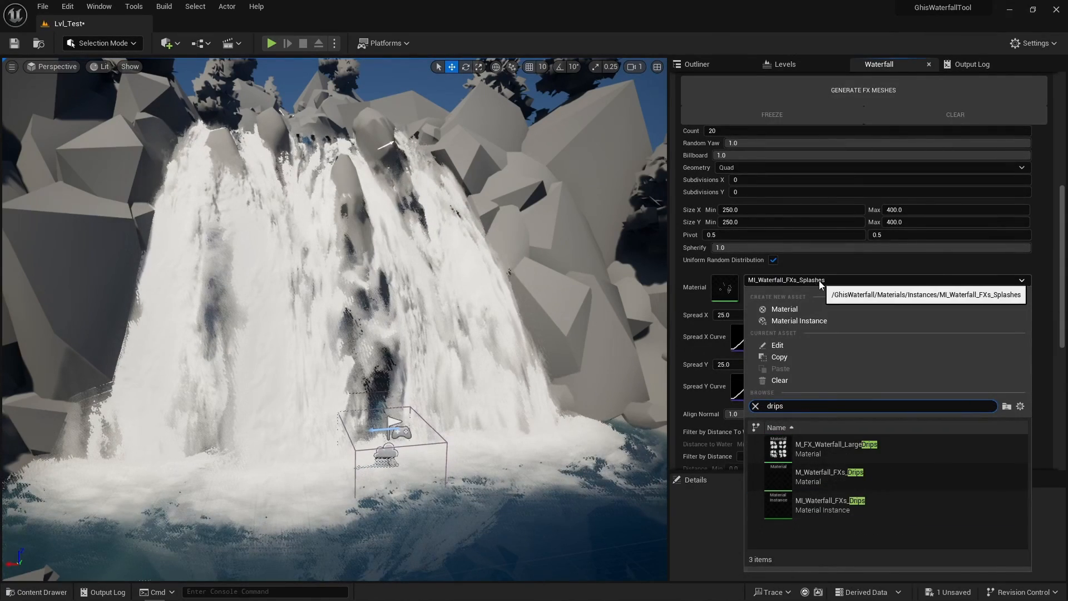
{"action": "left_click", "coordinate": [836, 505]}
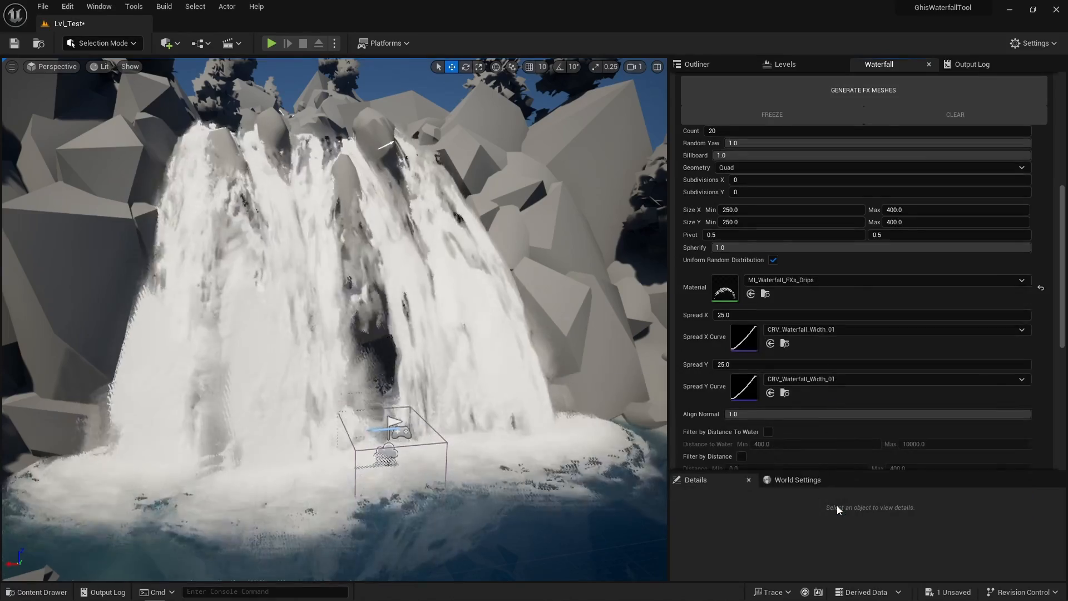
{"action": "scroll", "coordinate": [866, 348], "scroll_direction": "up", "scroll_amount": 1}
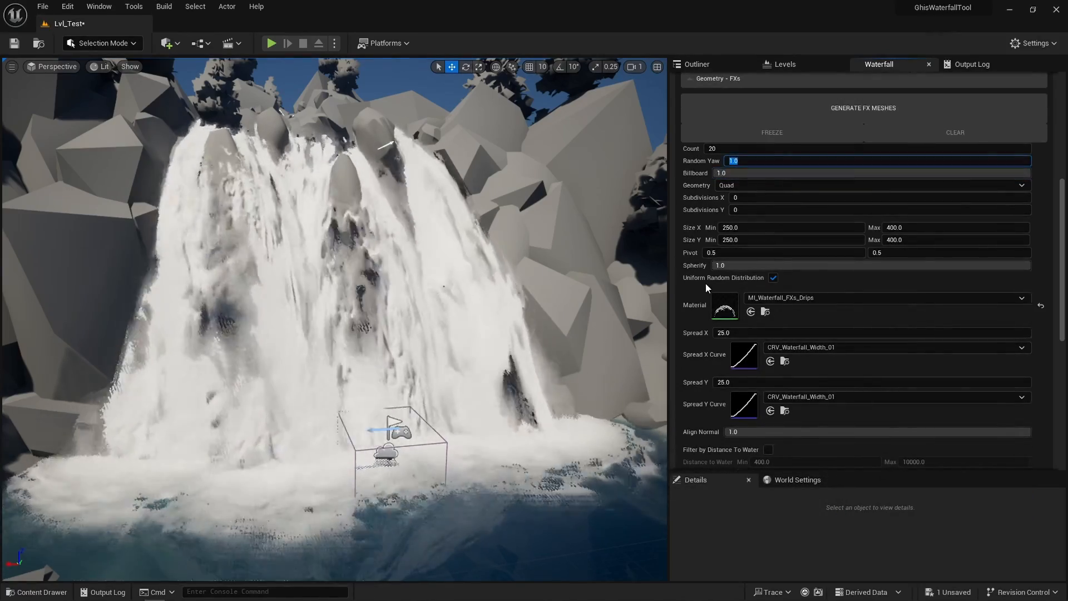
{"action": "scroll", "coordinate": [692, 284], "scroll_direction": "down", "scroll_amount": 2}
{"action": "left_click", "coordinate": [757, 396]}
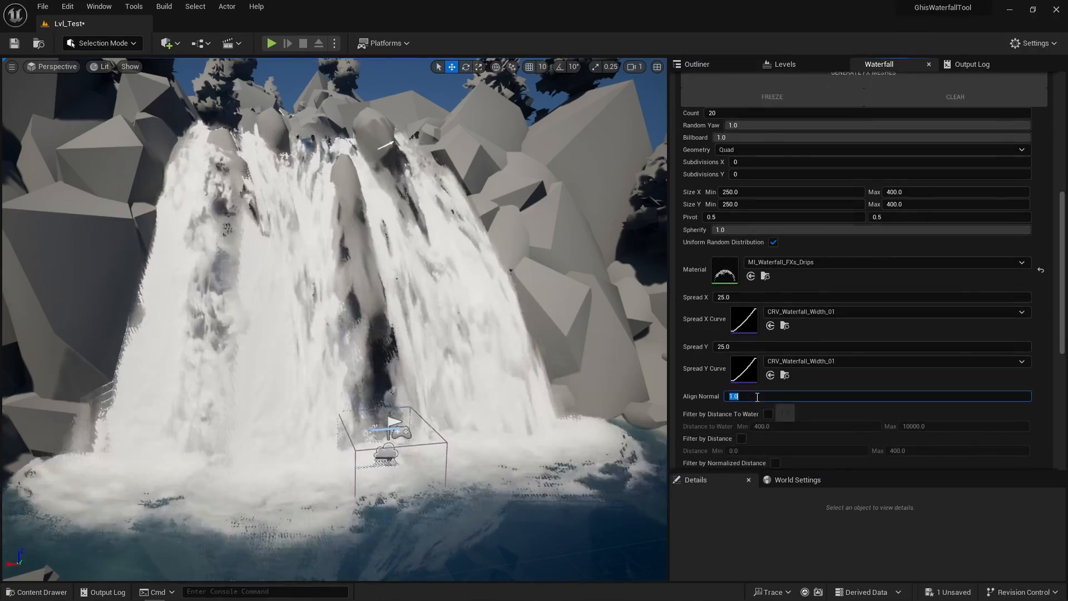
{"action": "key", "text": "Return"}
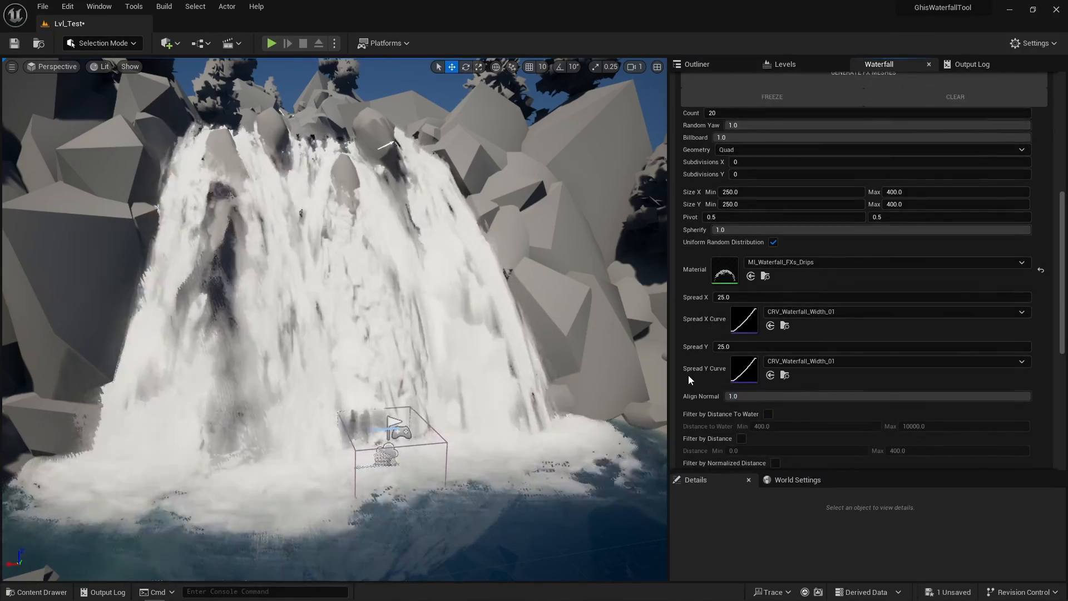
Step: Set the FX meshes' Subdivisions X and Subdivisions Y to 1
{"action": "scroll", "coordinate": [689, 375], "scroll_direction": "up", "scroll_amount": 2}
{"action": "left_click", "coordinate": [746, 198]}
{"action": "type", "text": "1"}
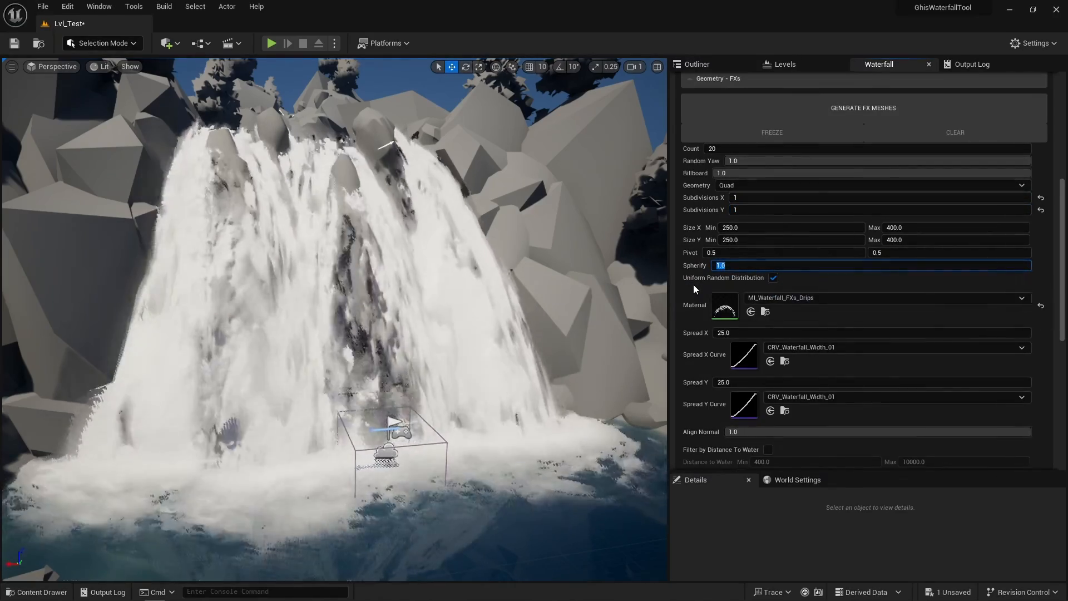
{"action": "key", "text": "Return"}
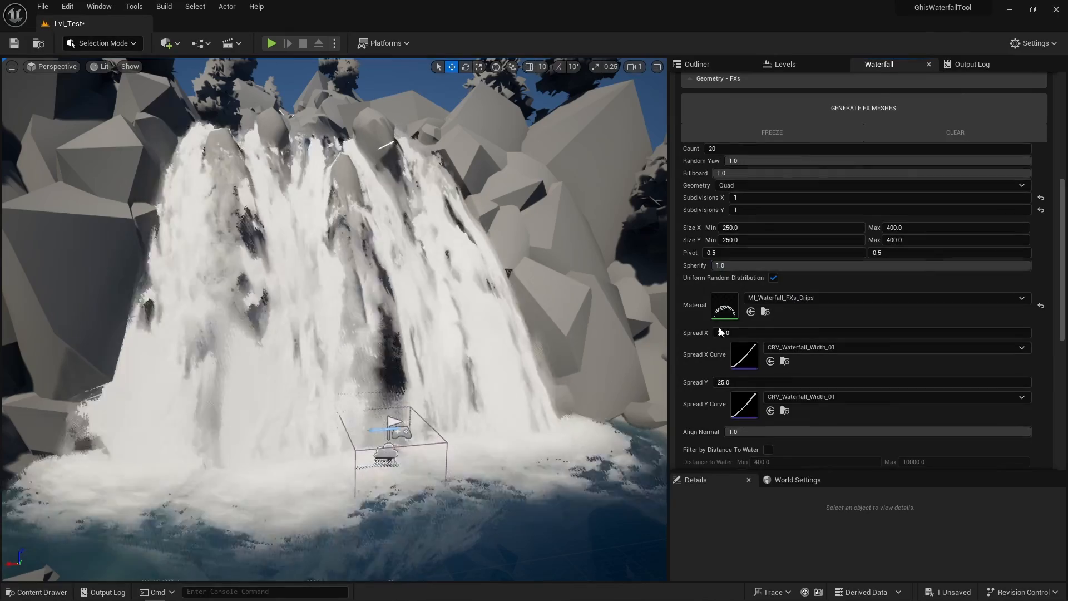
Step: Set the FX meshes' Spread X to 50 and Count to 80, and generate them
{"action": "scroll", "coordinate": [731, 234], "scroll_direction": "up", "scroll_amount": 1}
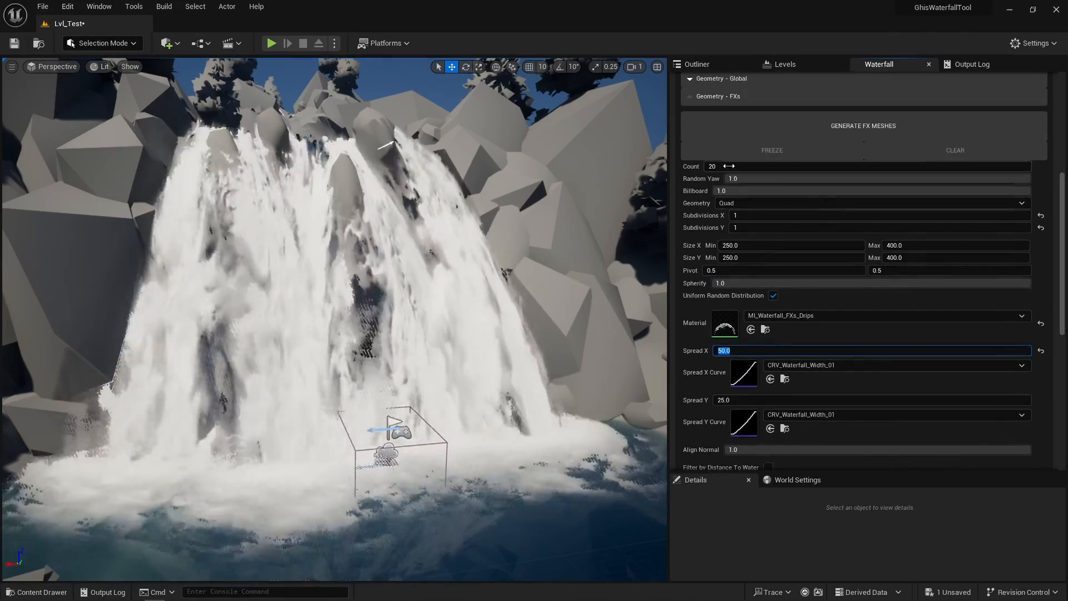
{"action": "left_click", "coordinate": [802, 126]}
{"action": "scroll", "coordinate": [802, 126], "scroll_direction": "up", "scroll_amount": 1}
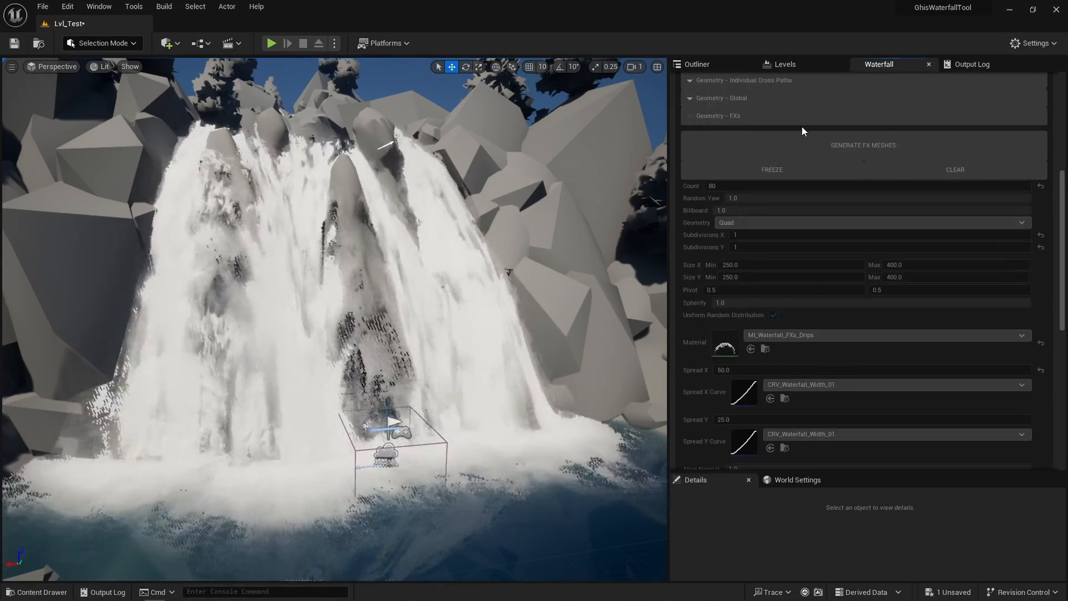
{"action": "mouse_move", "coordinate": [572, 222]}
{"action": "right_mouse_down"}
{"action": "mouse_move", "coordinate": [545, 214]}
{"action": "mouse_move", "coordinate": [542, 197]}
{"action": "mouse_move", "coordinate": [523, 211]}
{"action": "mouse_move", "coordinate": [531, 197]}
{"action": "mouse_move", "coordinate": [551, 201]}
{"action": "mouse_move", "coordinate": [566, 218]}
{"action": "right_mouse_up"}
Step: Assign the M_Waterfall_Previz_Particle material to the FX meshes and regenerate them
{"action": "left_click", "coordinate": [834, 316]}
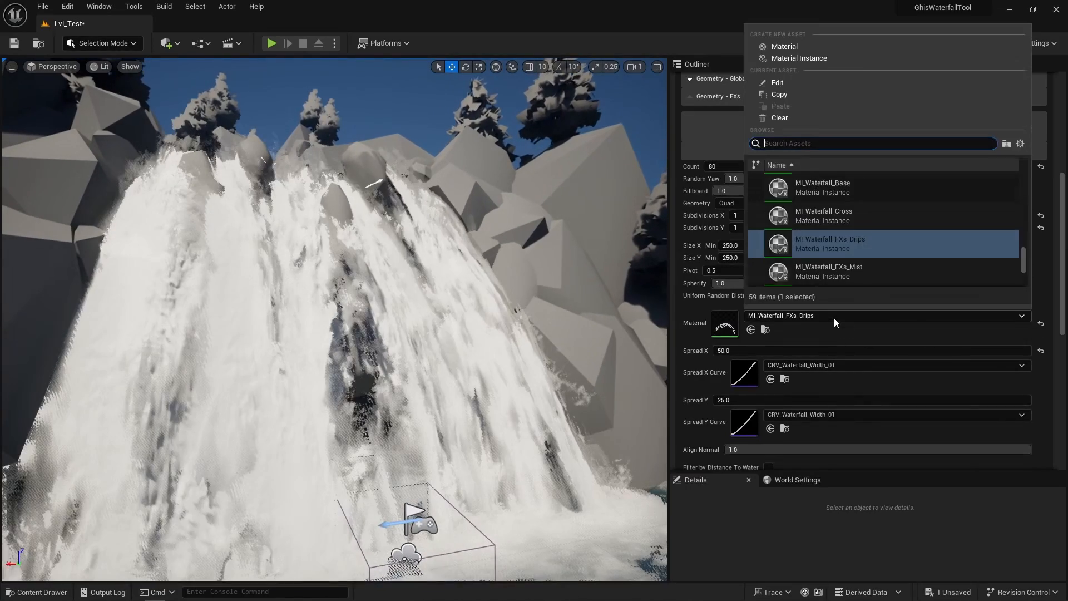
{"action": "type", "text": "particle"}
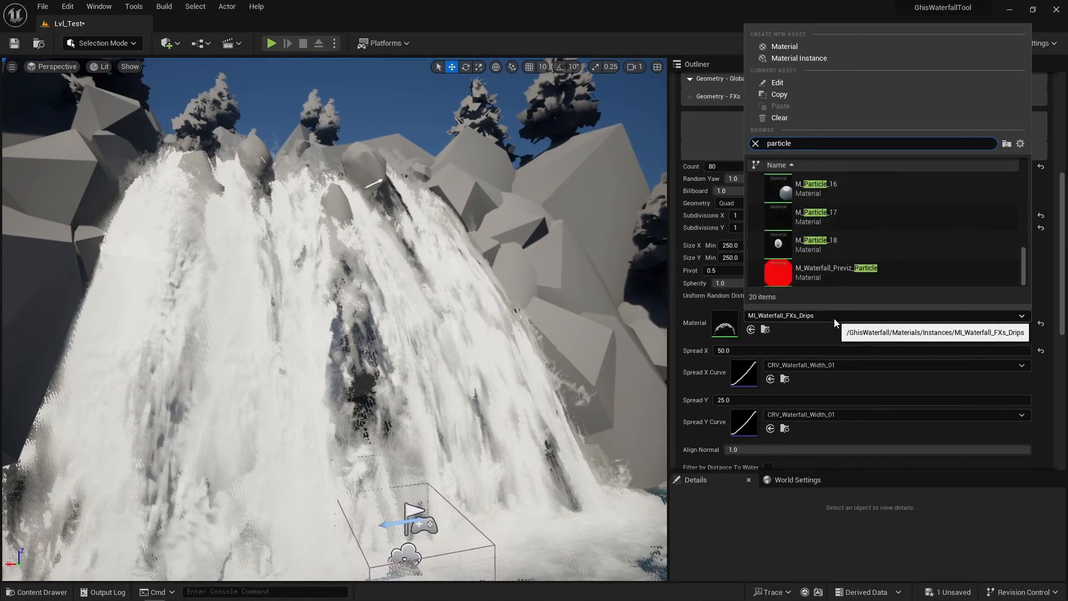
{"action": "left_click", "coordinate": [839, 277]}
{"action": "left_click", "coordinate": [861, 135]}
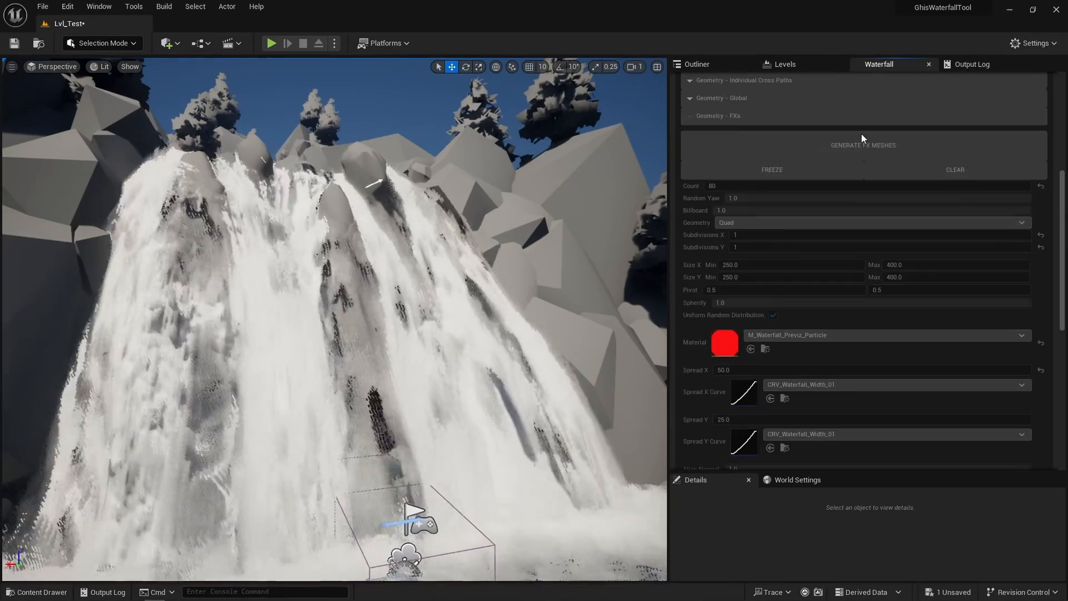
{"action": "mouse_move", "coordinate": [560, 282]}
{"action": "right_mouse_down"}
{"action": "mouse_move", "coordinate": [600, 284]}
{"action": "mouse_move", "coordinate": [578, 283]}
{"action": "mouse_move", "coordinate": [579, 234]}
{"action": "mouse_move", "coordinate": [579, 290]}
{"action": "right_mouse_up"}
Step: Set the FX meshes' Count to 20 and regenerate them
{"action": "left_click", "coordinate": [767, 167]}
{"action": "type", "text": "20"}
{"action": "left_click", "coordinate": [829, 129]}
{"action": "right_click_drag", "start_coordinate": [390, 278], "coordinate": [311, 278]}
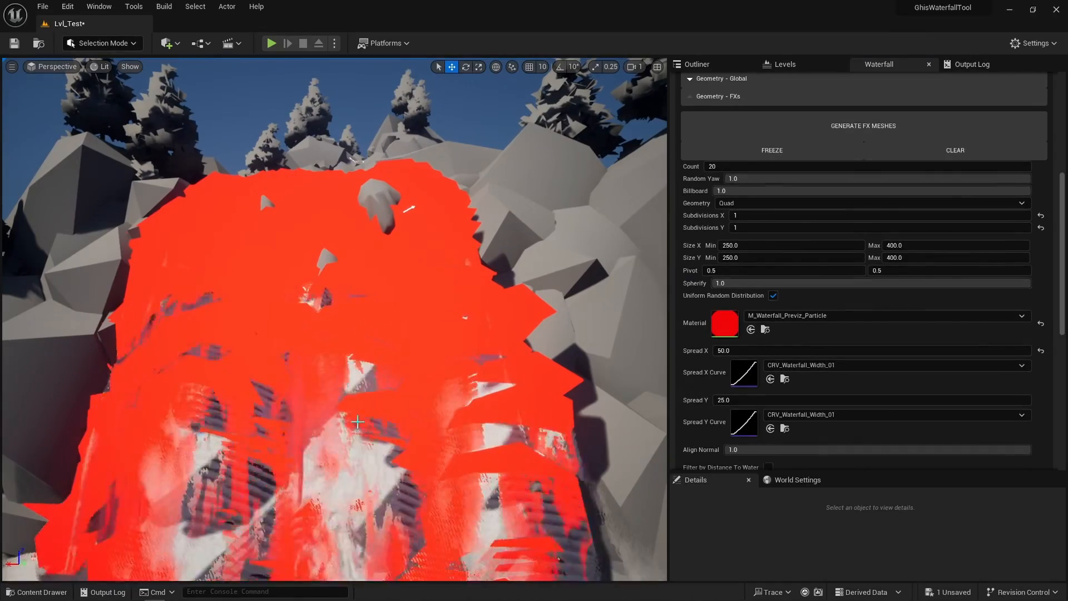
Step: Enable Filter by Distance To Water for the FX meshes and regenerate them
{"action": "scroll", "coordinate": [779, 345], "scroll_direction": "down", "scroll_amount": 6}
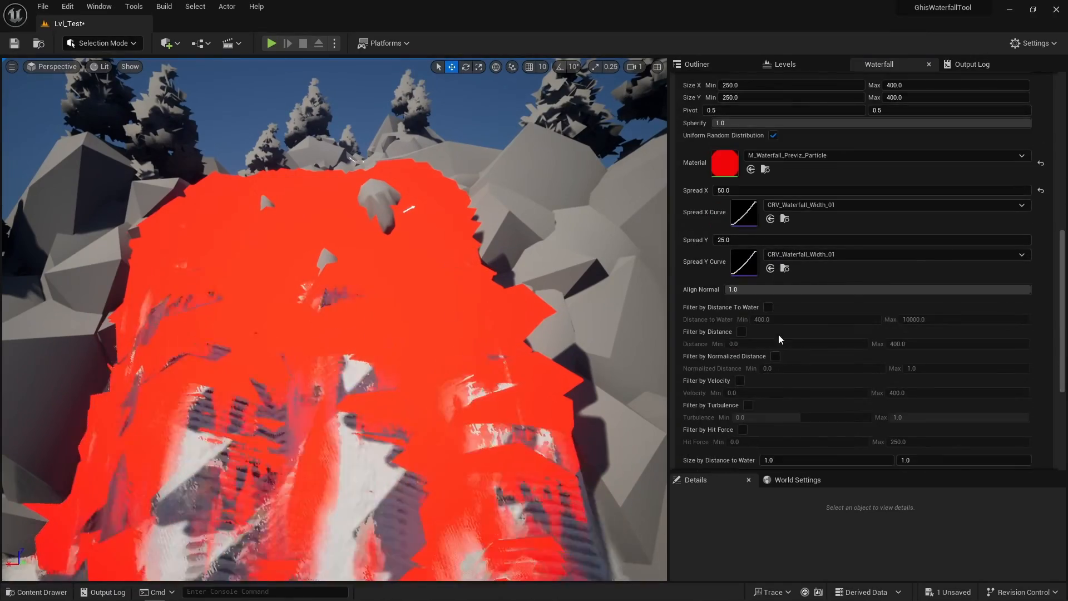
{"action": "left_click", "coordinate": [768, 307]}
{"action": "scroll", "coordinate": [771, 308], "scroll_direction": "up", "scroll_amount": 6}
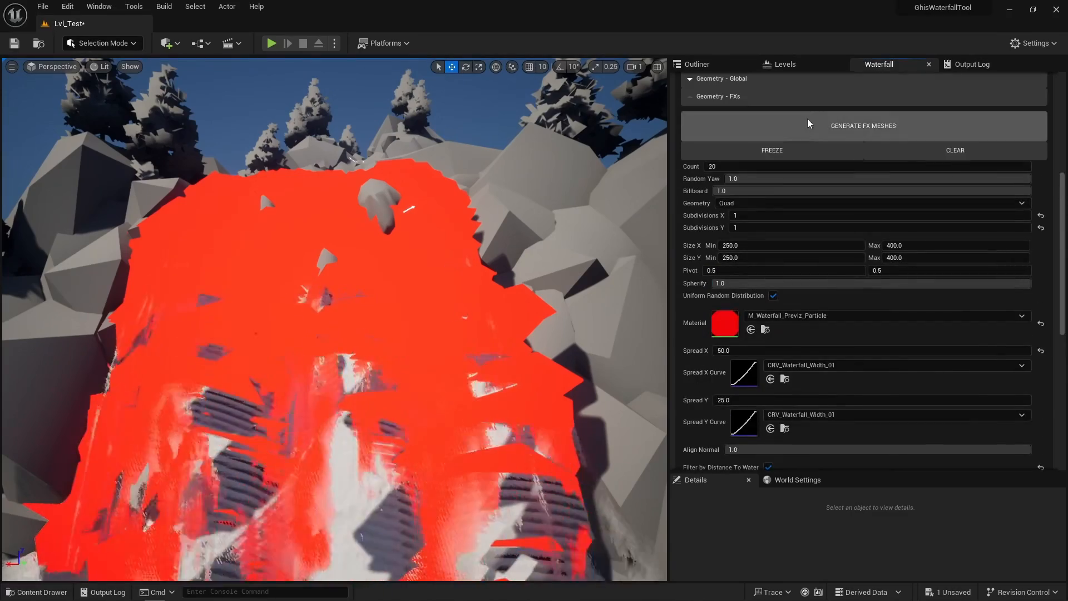
{"action": "left_click", "coordinate": [808, 124]}
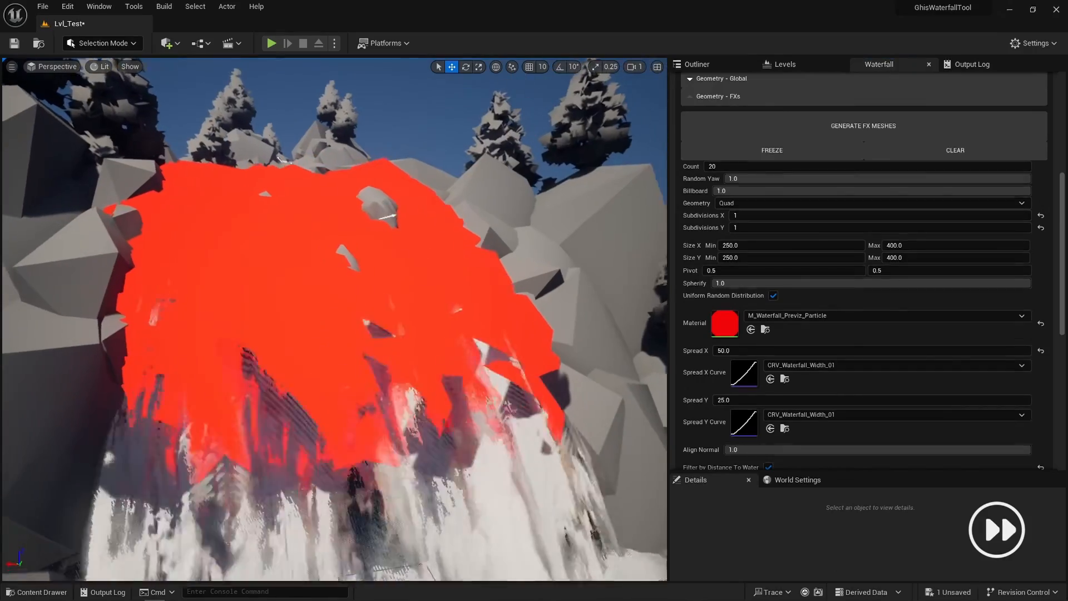
Step: Set the second Size by Normalized Distance value of the FX meshes to 1.75 and regenerate them
{"action": "scroll", "coordinate": [710, 381], "scroll_direction": "down", "scroll_amount": 11}
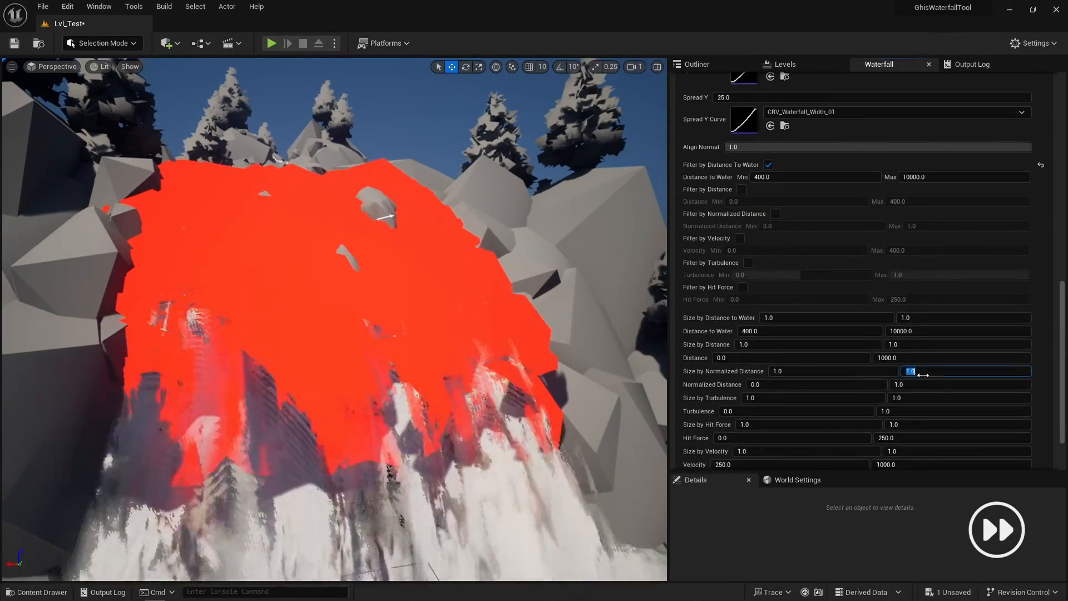
{"action": "type", "text": "1.5"}
{"action": "key", "text": "Return"}
{"action": "scroll", "coordinate": [726, 274], "scroll_direction": "up", "scroll_amount": 10}
{"action": "left_click", "coordinate": [808, 118]}
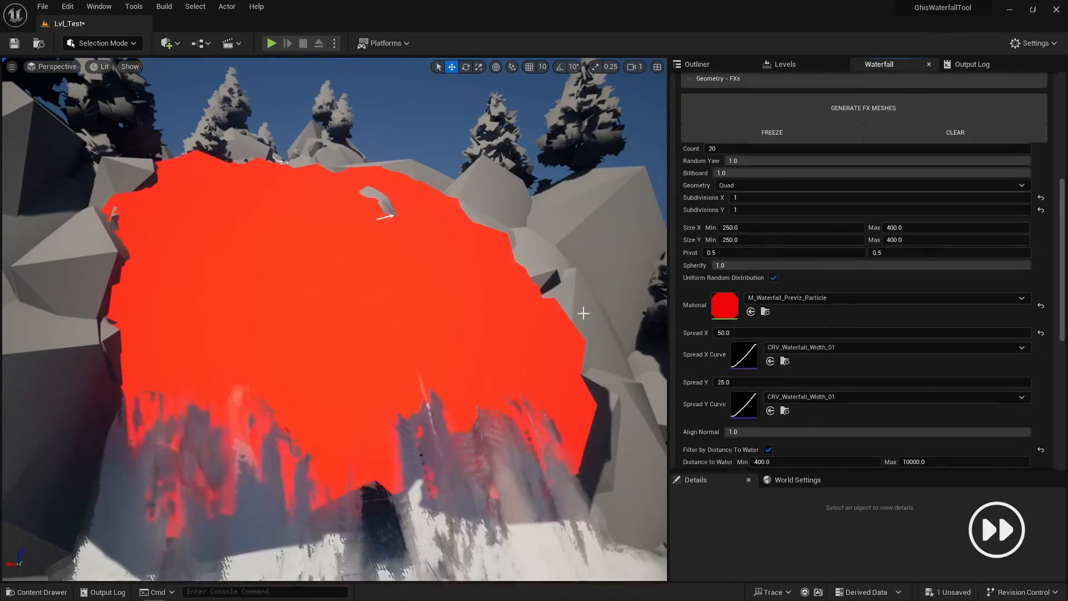
{"action": "right_click_drag", "start_coordinate": [547, 341], "coordinate": [712, 370]}
{"action": "key", "text": "w"}
Step: Enable Filter by Distance for the FX meshes with Min 150 and Max 10000, and regenerate them
{"action": "scroll", "coordinate": [738, 355], "scroll_direction": "down", "scroll_amount": 6}
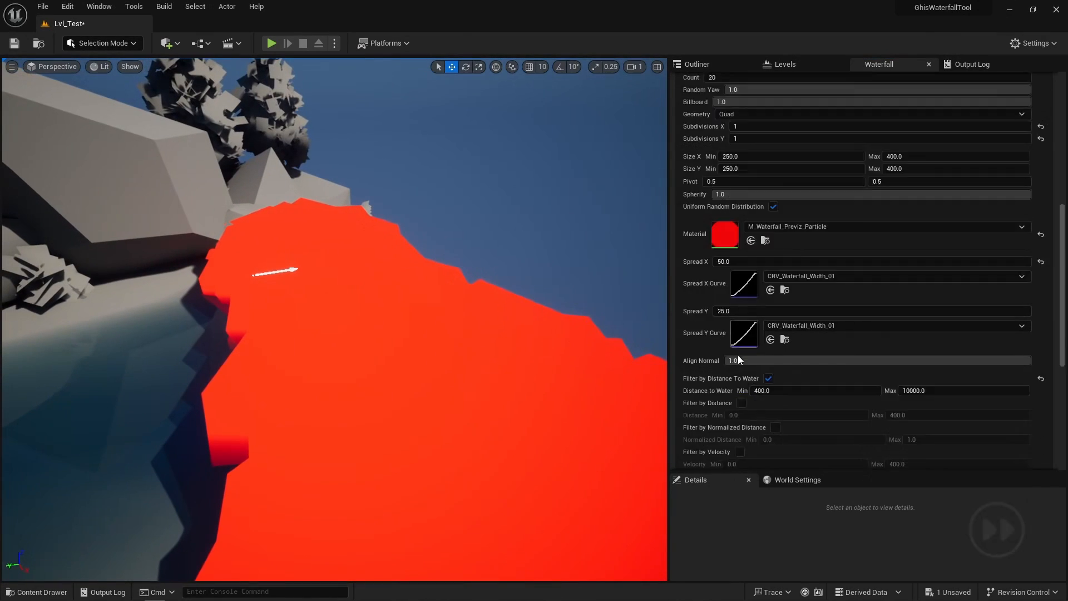
{"action": "type", "text": "1"}
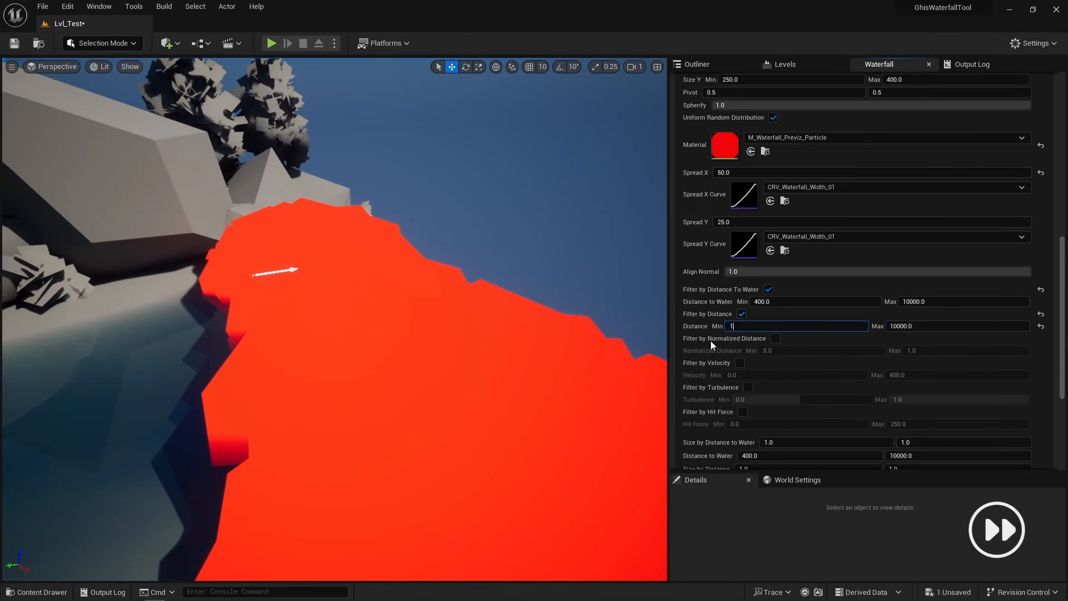
{"action": "type", "text": "50"}
{"action": "key", "text": "Return"}
{"action": "scroll", "coordinate": [706, 276], "scroll_direction": "up", "scroll_amount": 11}
{"action": "left_click", "coordinate": [740, 143]}
{"action": "right_click_drag", "start_coordinate": [603, 326], "coordinate": [573, 350]}
Step: Set the first Size by Normalized Distance value of the FX meshes to 0.5 and regenerate them
{"action": "scroll", "coordinate": [699, 368], "scroll_direction": "down", "scroll_amount": 5}
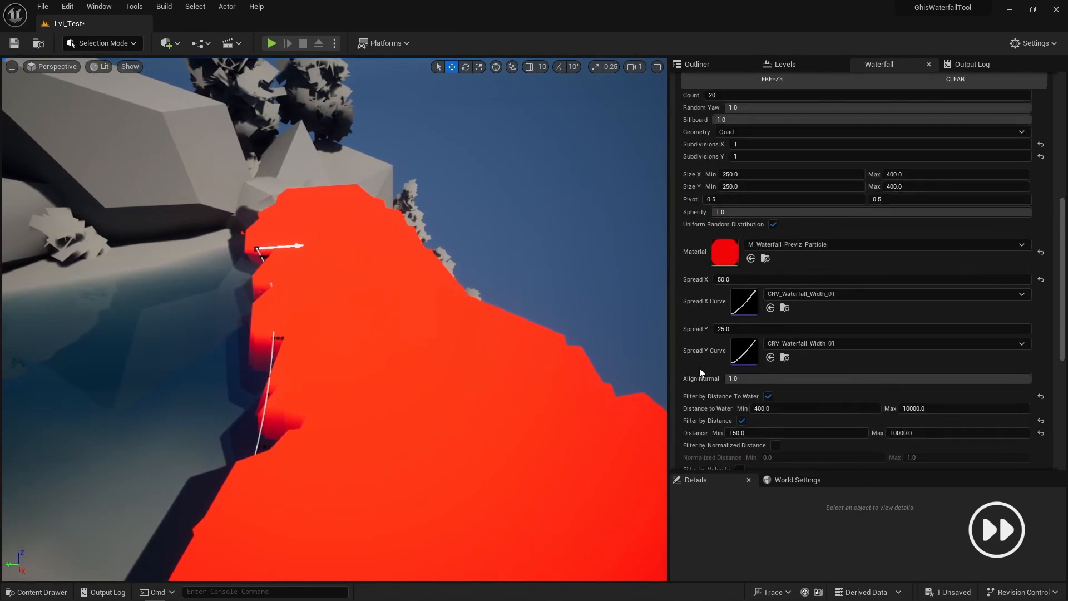
{"action": "scroll", "coordinate": [699, 368], "scroll_direction": "down", "scroll_amount": 8}
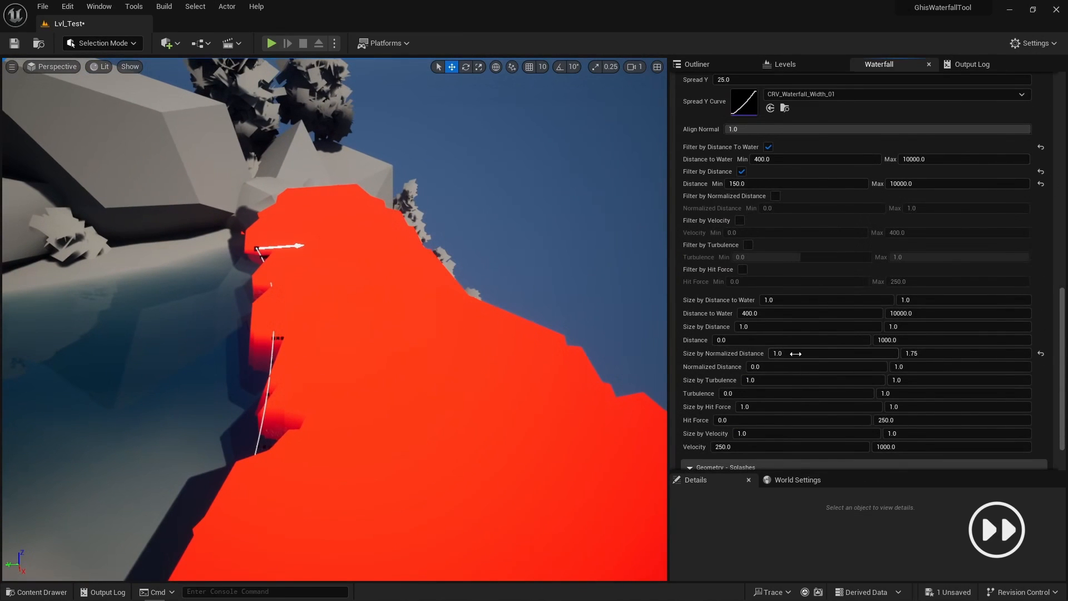
{"action": "type", "text": ".5"}
{"action": "key", "text": "Return"}
{"action": "scroll", "coordinate": [703, 353], "scroll_direction": "up", "scroll_amount": 10}
{"action": "left_click", "coordinate": [765, 126]}
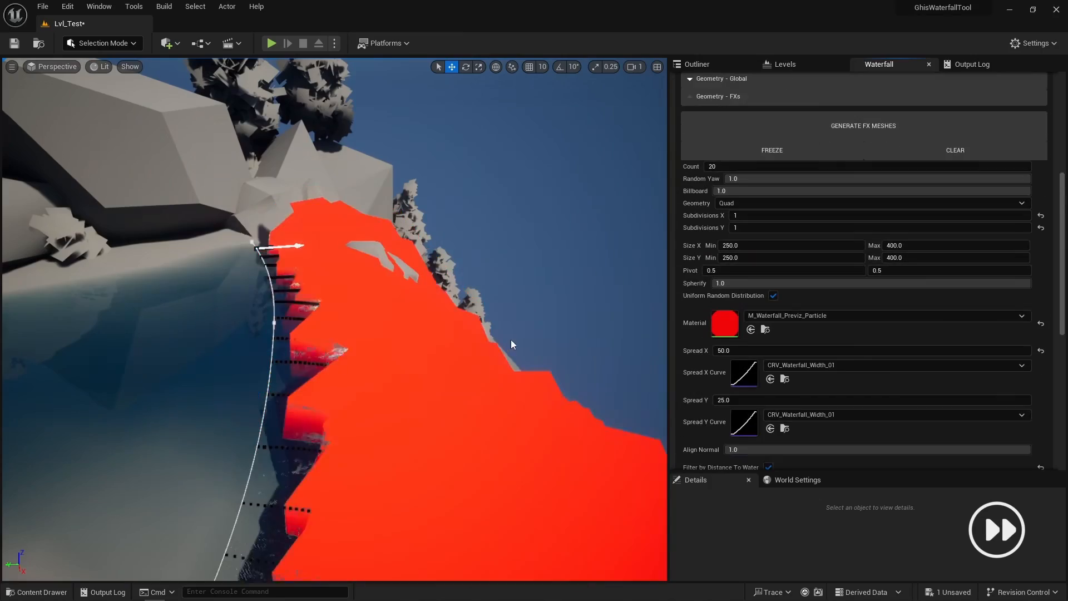
{"action": "right_click_drag", "start_coordinate": [513, 343], "coordinate": [345, 379]}
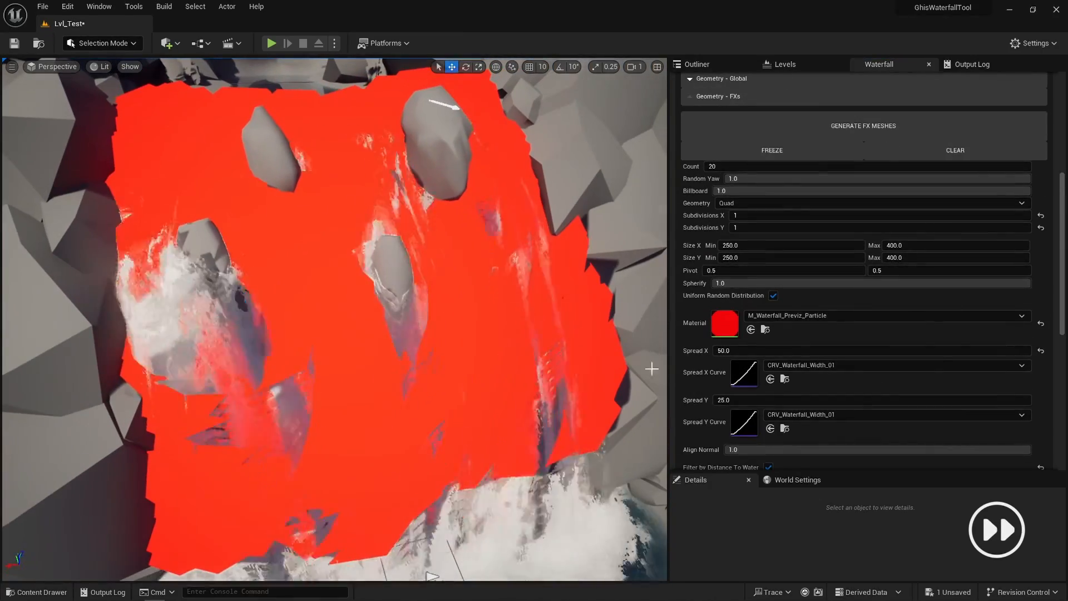
Step: Set the FX meshes' material to MI_Waterfall_FXs_Drips and look over the waterfall
{"action": "left_click", "coordinate": [1008, 316]}
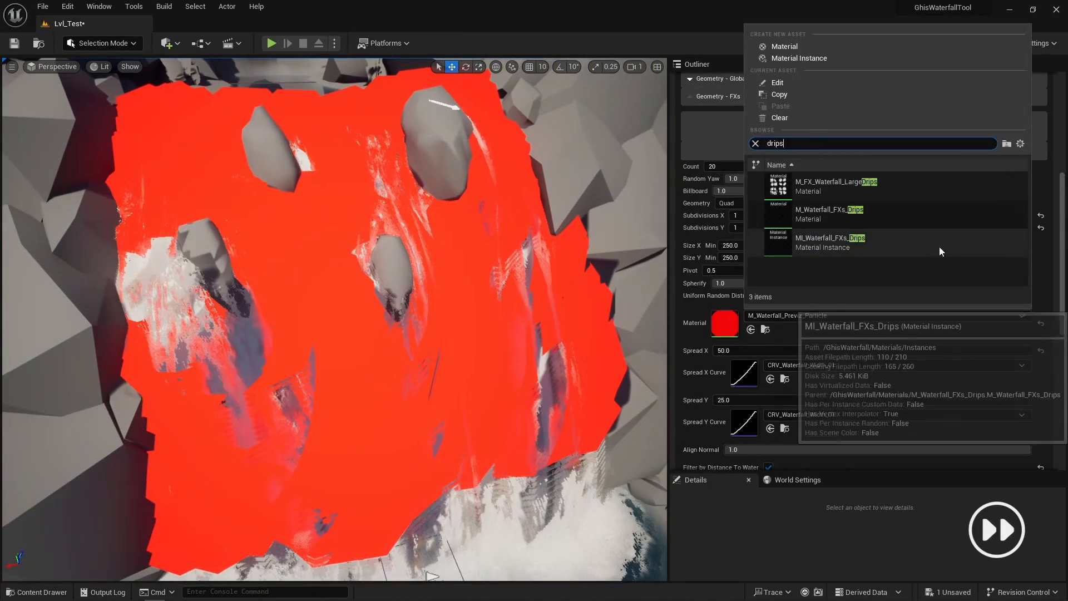
{"action": "left_click", "coordinate": [939, 245]}
{"action": "right_click_drag", "start_coordinate": [518, 354], "coordinate": [487, 300]}
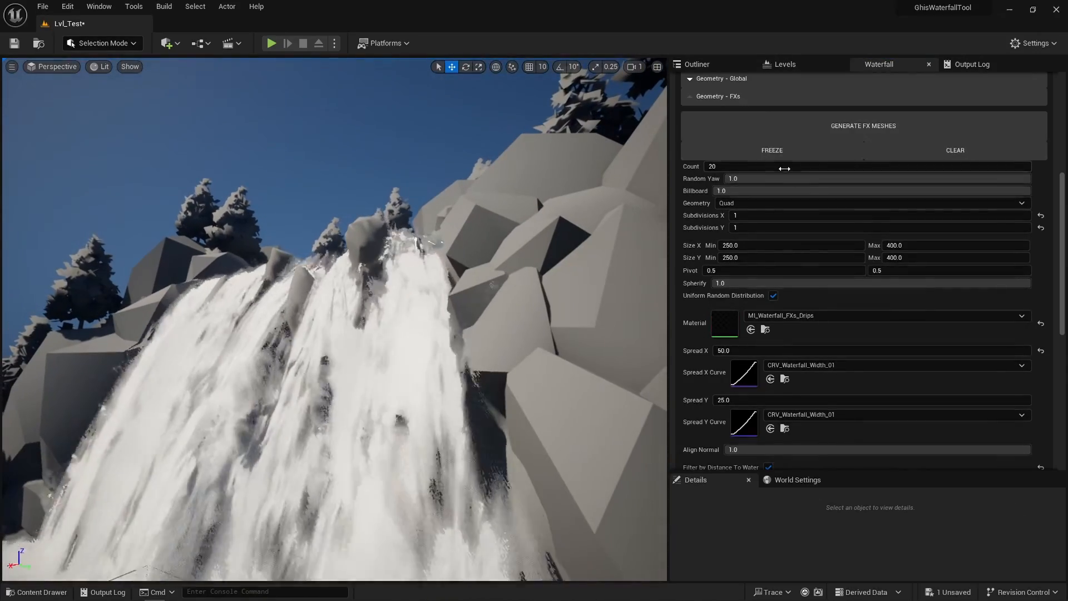
Step: Set the FX mesh Count to 80 and regenerate the FX meshes
{"action": "left_click", "coordinate": [785, 168]}
{"action": "type", "text": "80"}
{"action": "left_click", "coordinate": [812, 137]}
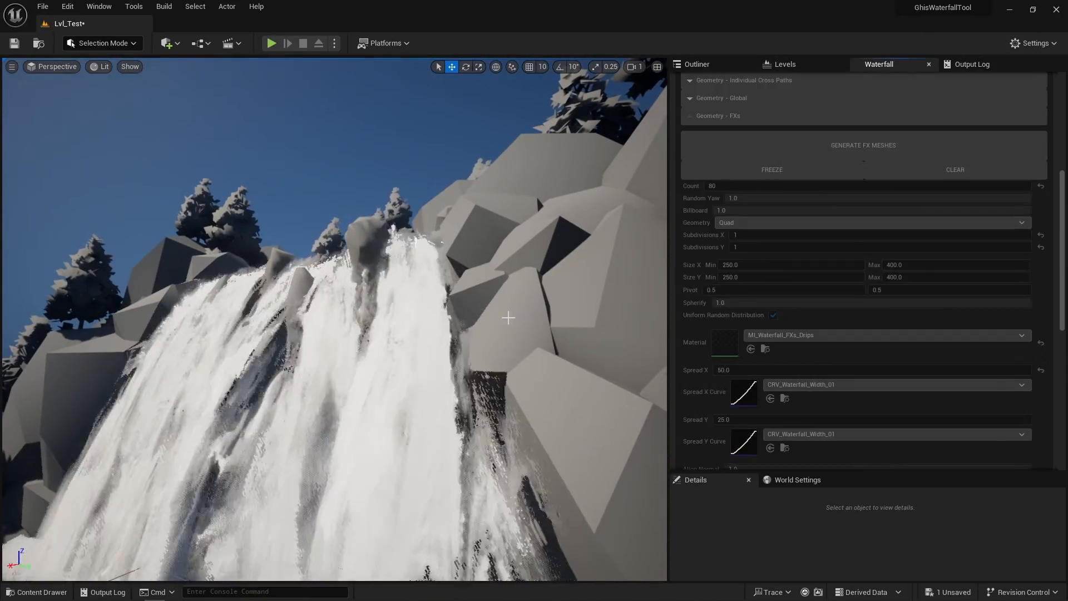
{"action": "right_click_drag", "start_coordinate": [509, 317], "coordinate": [648, 326]}
{"action": "right_click_drag", "start_coordinate": [334, 317], "coordinate": [256, 317]}
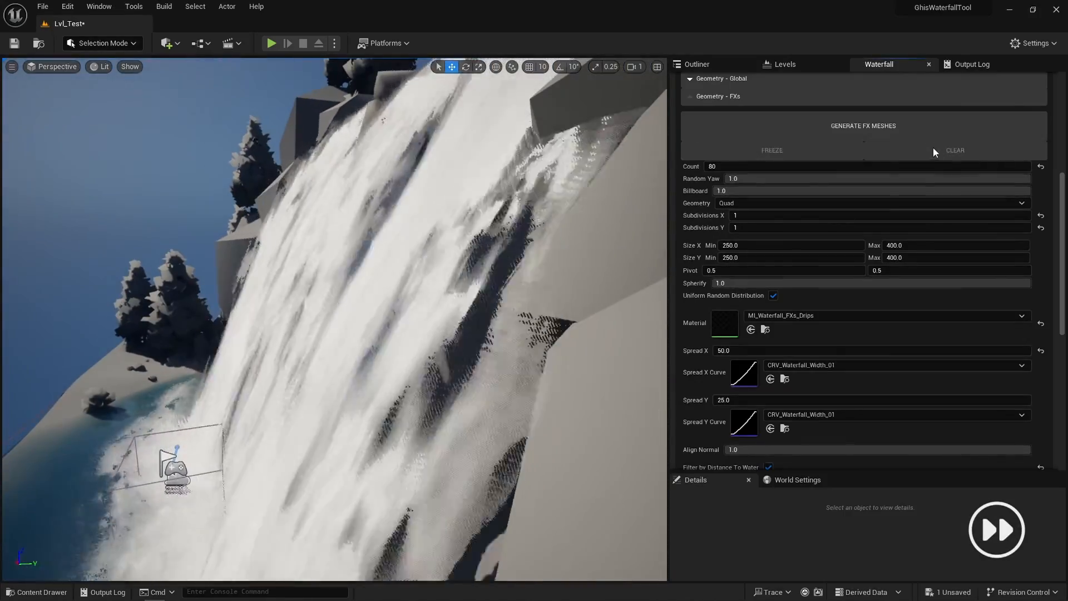
{"action": "left_click", "coordinate": [918, 127]}
{"action": "right_click_drag", "start_coordinate": [334, 317], "coordinate": [256, 328]}
Step: Set the waterfall's Normal Offset to 20 in the Offset settings
{"action": "scroll", "coordinate": [772, 183], "scroll_direction": "up", "scroll_amount": 6}
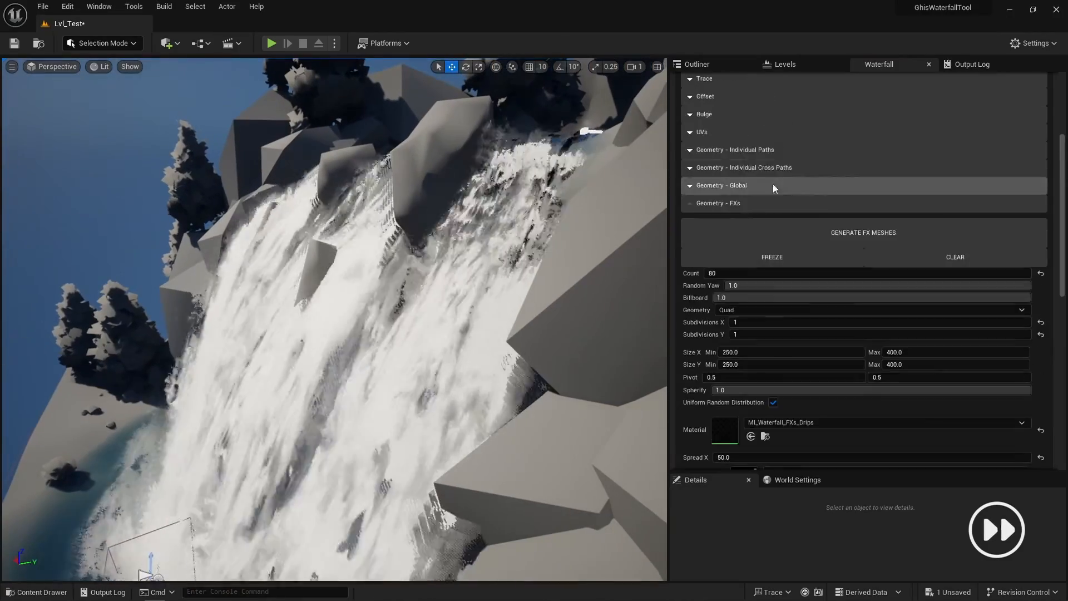
{"action": "left_click", "coordinate": [767, 99]}
{"action": "type", "text": "-"}
{"action": "key", "text": "BackSpace"}
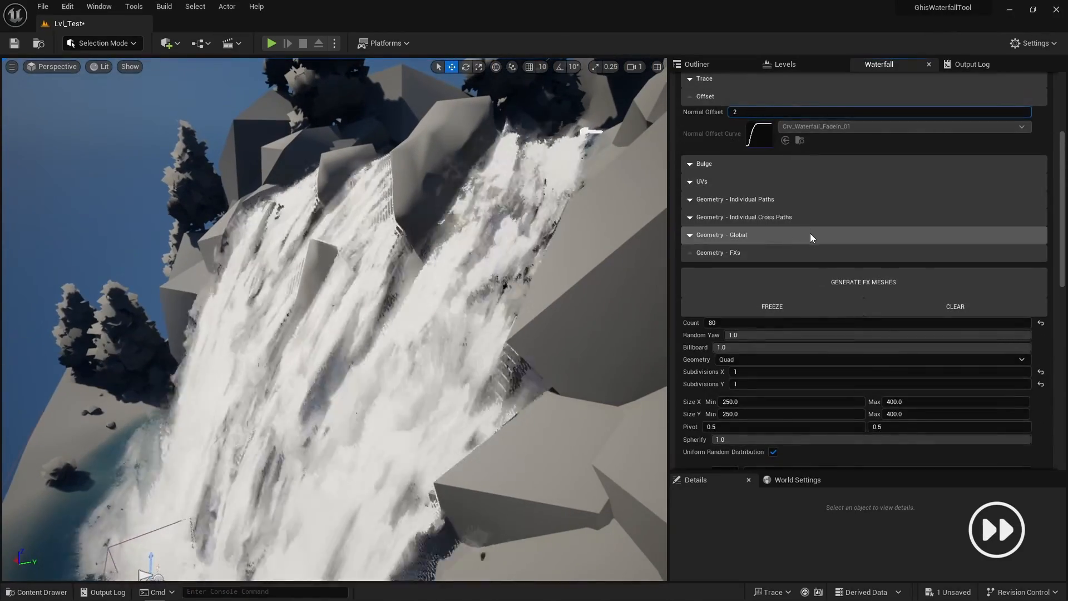
{"action": "type", "text": "20"}
{"action": "key", "text": "Return"}
{"action": "right_click_drag", "start_coordinate": [452, 318], "coordinate": [432, 328]}
{"action": "scroll", "coordinate": [768, 293], "scroll_direction": "up", "scroll_amount": 4}
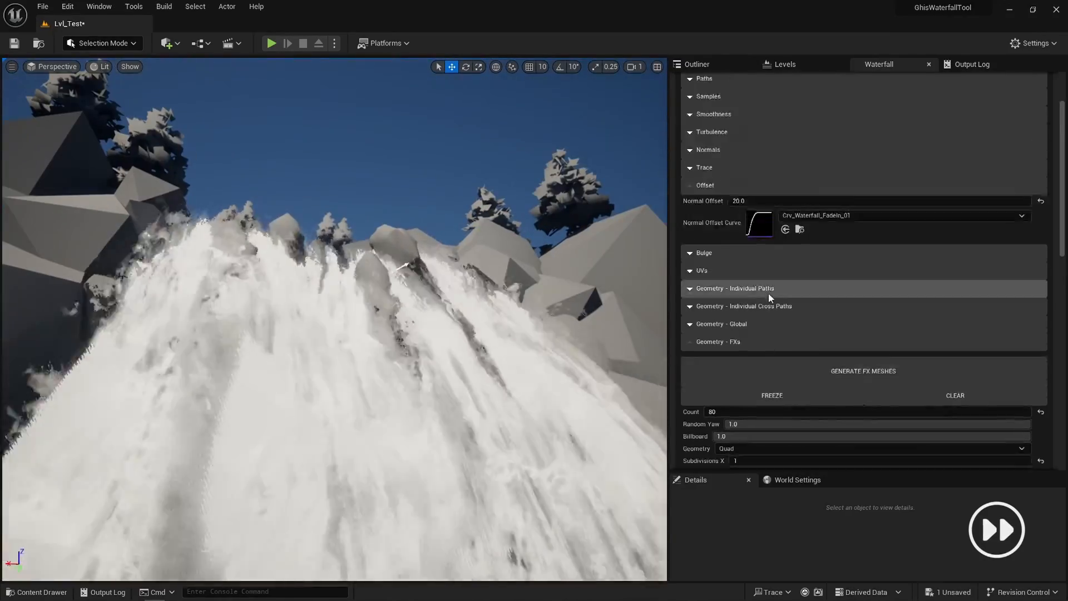
Step: Set Size X and Size Y of the FX meshes to Min 200 and Max 300, and regenerate them
{"action": "scroll", "coordinate": [790, 314], "scroll_direction": "down", "scroll_amount": 6}
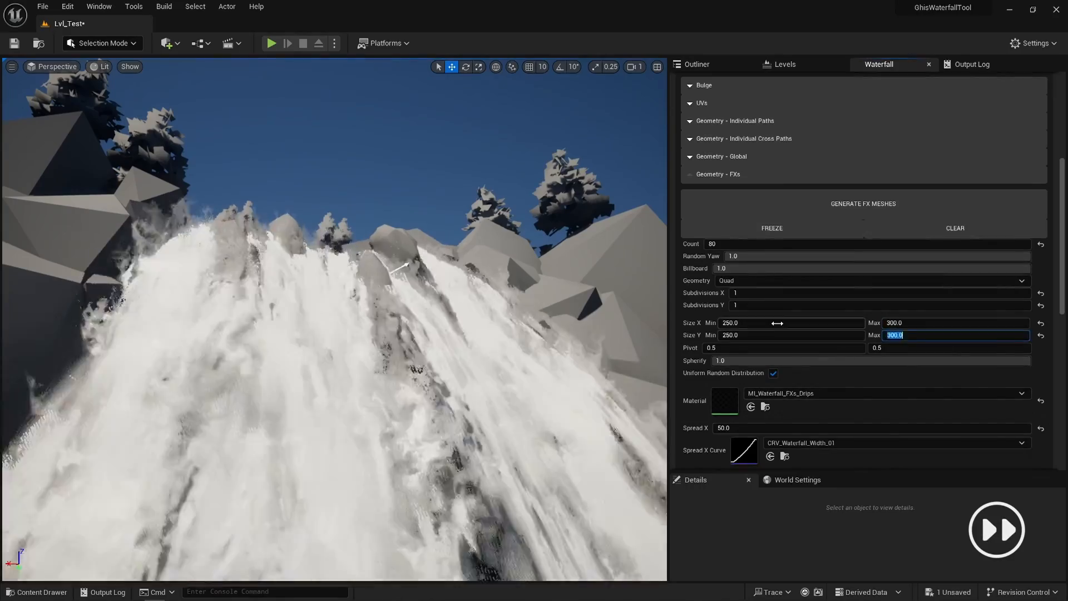
{"action": "left_click", "coordinate": [790, 203]}
{"action": "right_click_drag", "start_coordinate": [423, 312], "coordinate": [344, 312]}
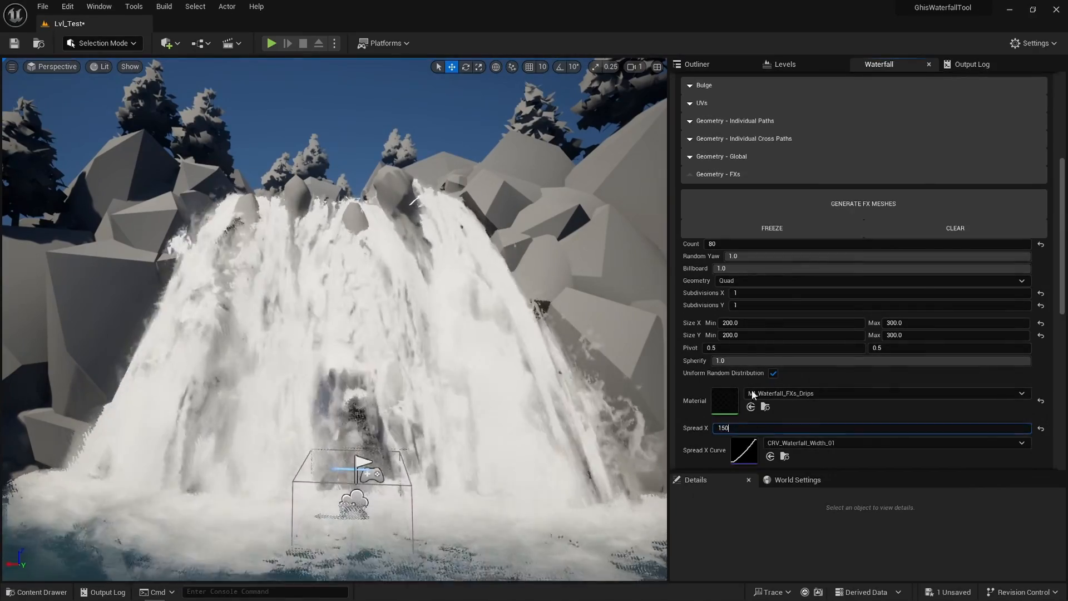
Step: Try Spread X values of 150 and 75 for the FX meshes, regenerating them each time
{"action": "left_click", "coordinate": [821, 202]}
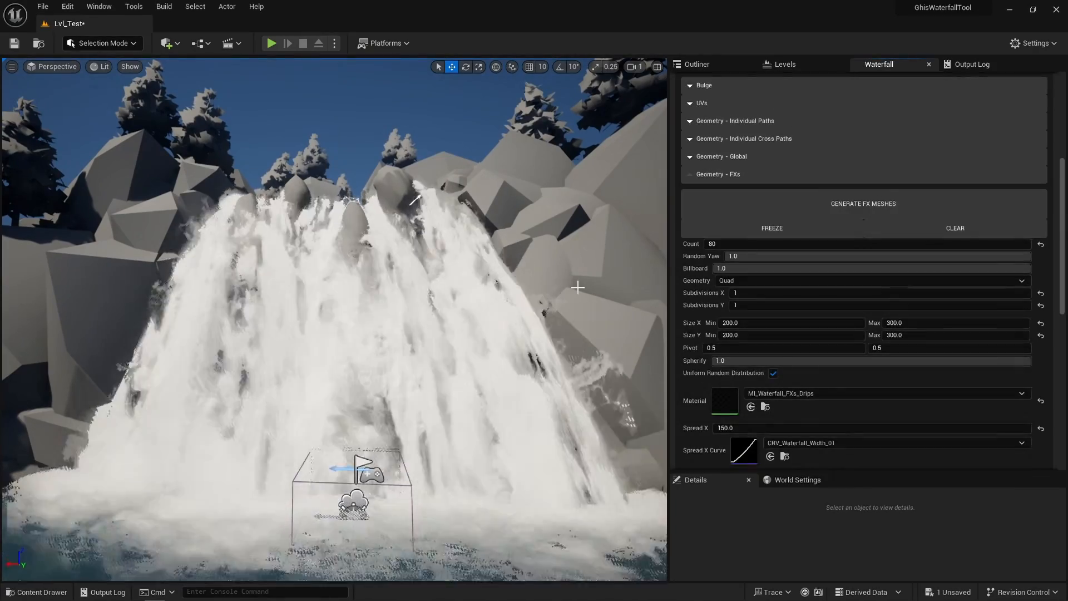
{"action": "mouse_move", "coordinate": [574, 301]}
{"action": "right_mouse_down"}
{"action": "mouse_move", "coordinate": [598, 292]}
{"action": "mouse_move", "coordinate": [568, 285]}
{"action": "right_mouse_up"}
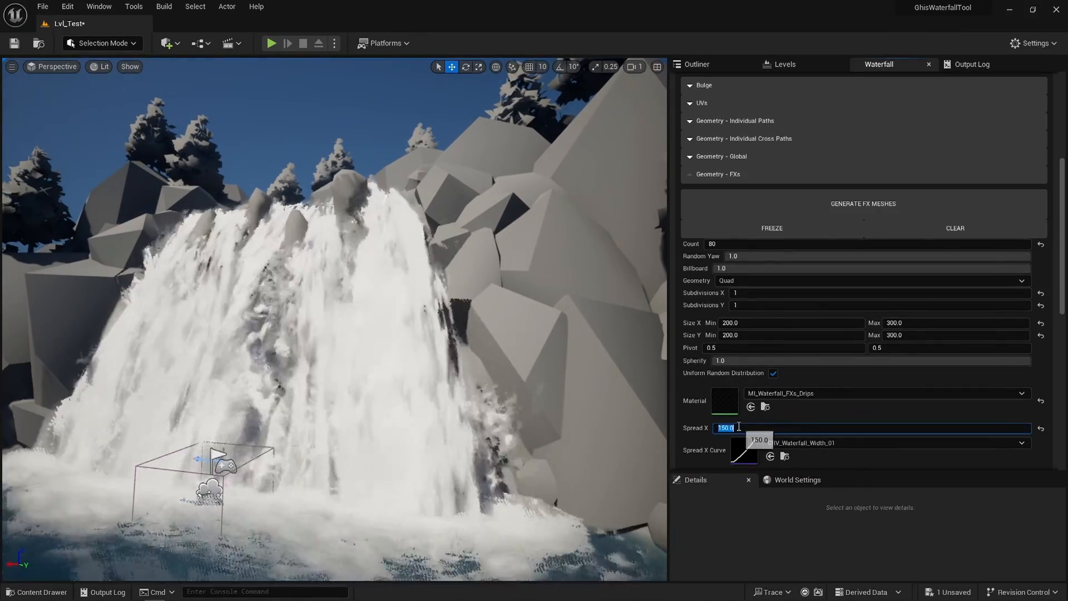
{"action": "type", "text": "75"}
{"action": "left_click", "coordinate": [823, 202]}
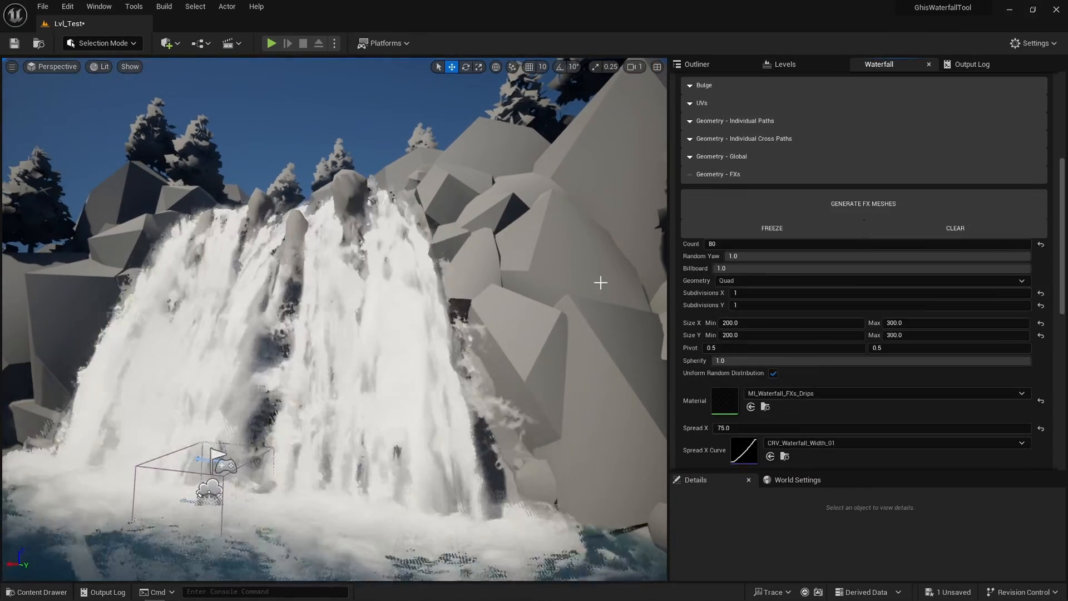
{"action": "right_click_drag", "start_coordinate": [585, 281], "coordinate": [548, 280]}
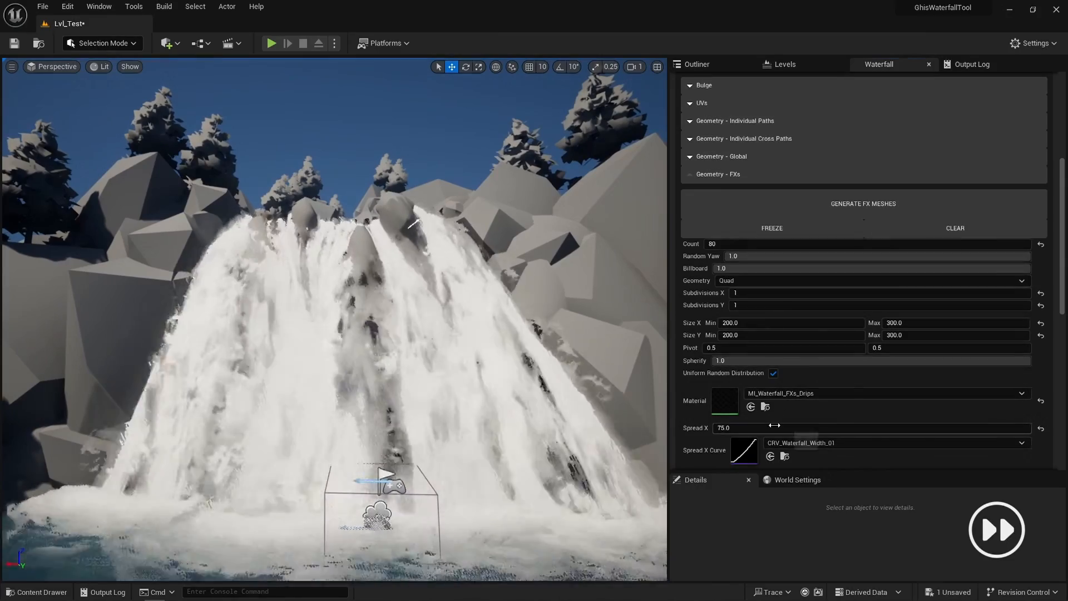
Step: Set Spread X of the FX meshes to 65 and regenerate them
{"action": "left_click", "coordinate": [774, 428]}
{"action": "type", "text": "65"}
{"action": "left_click", "coordinate": [819, 211]}
{"action": "right_click_drag", "start_coordinate": [636, 271], "coordinate": [584, 278]}
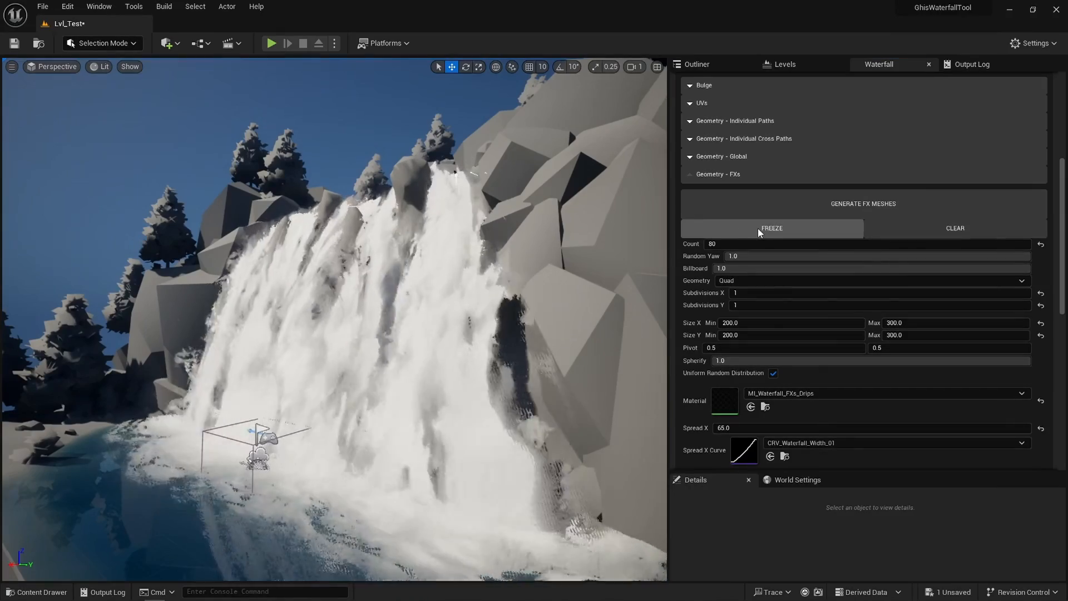
Step: Freeze the current drip FX meshes and set the FX material to MI_Waterfall_FXs_Splashes
{"action": "left_click", "coordinate": [758, 228]}
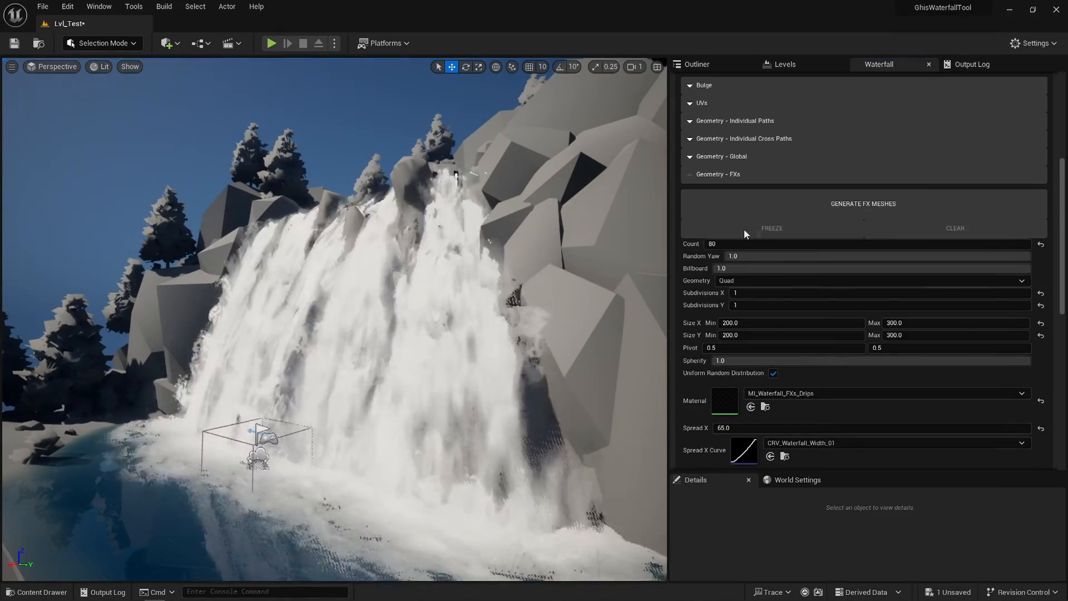
{"action": "left_click", "coordinate": [914, 395]}
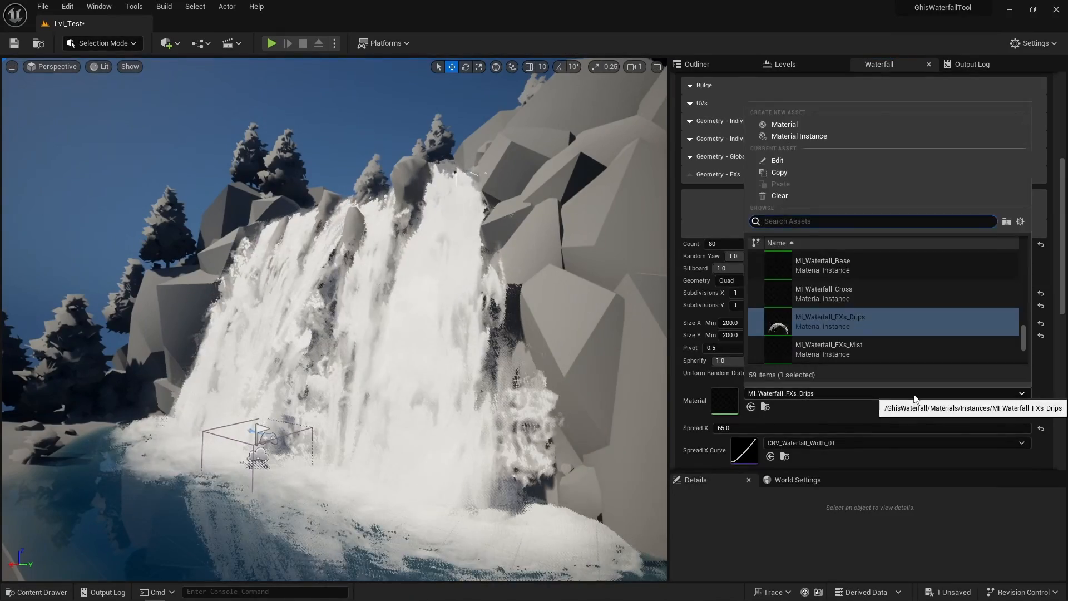
{"action": "scroll", "coordinate": [892, 340], "scroll_direction": "down", "scroll_amount": 2}
{"action": "left_click", "coordinate": [886, 325]}
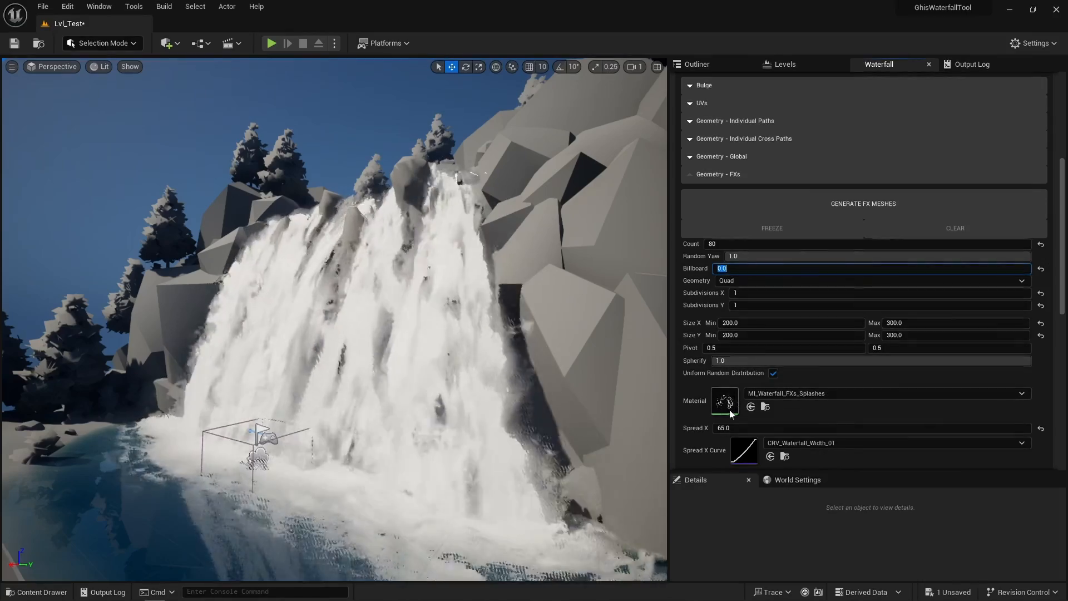
Step: Set Billboard and Align Normal of the FX meshes to 0 and disable Filter by Distance
{"action": "scroll", "coordinate": [698, 390], "scroll_direction": "down", "scroll_amount": 3}
{"action": "left_click", "coordinate": [751, 385]}
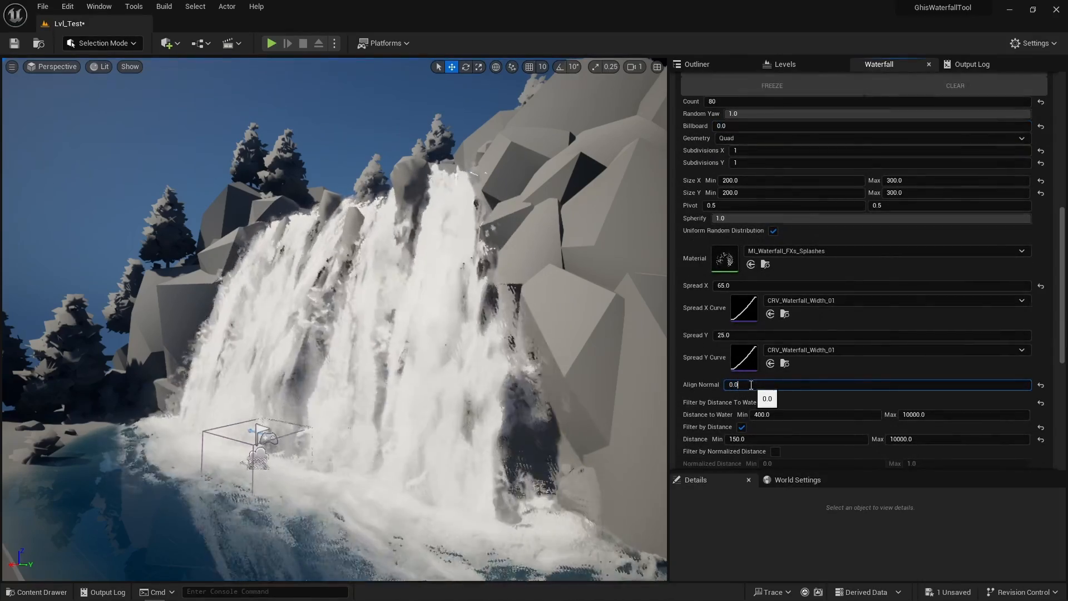
{"action": "scroll", "coordinate": [724, 396], "scroll_direction": "down", "scroll_amount": 3}
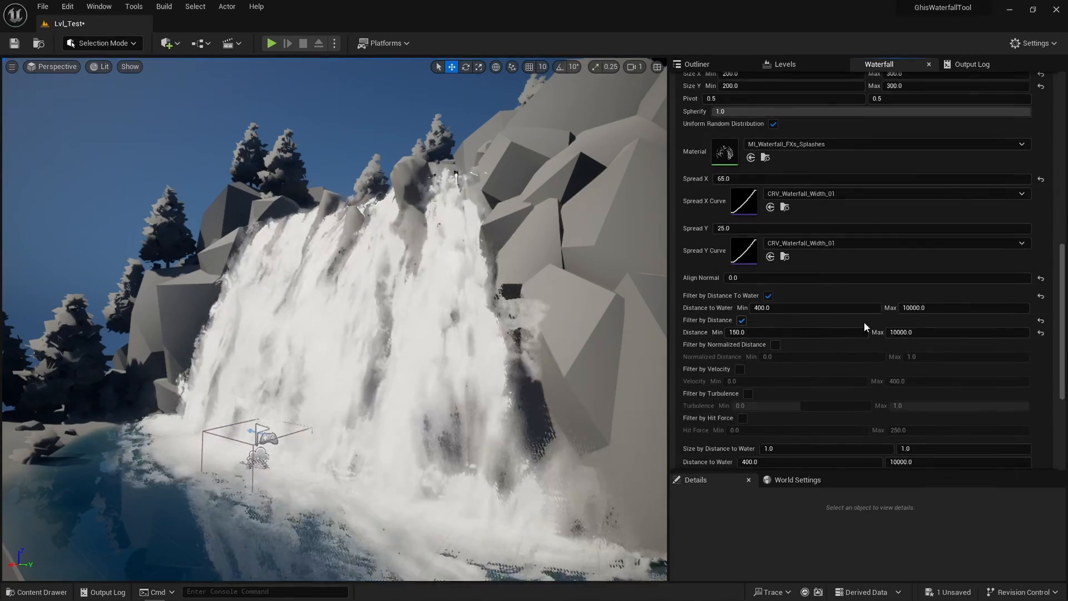
{"action": "left_click", "coordinate": [742, 320]}
Step: Set the FX Distance to Water filter to Min 0 and Max 1, and generate the FX meshes
{"action": "scroll", "coordinate": [851, 377], "scroll_direction": "down", "scroll_amount": 3}
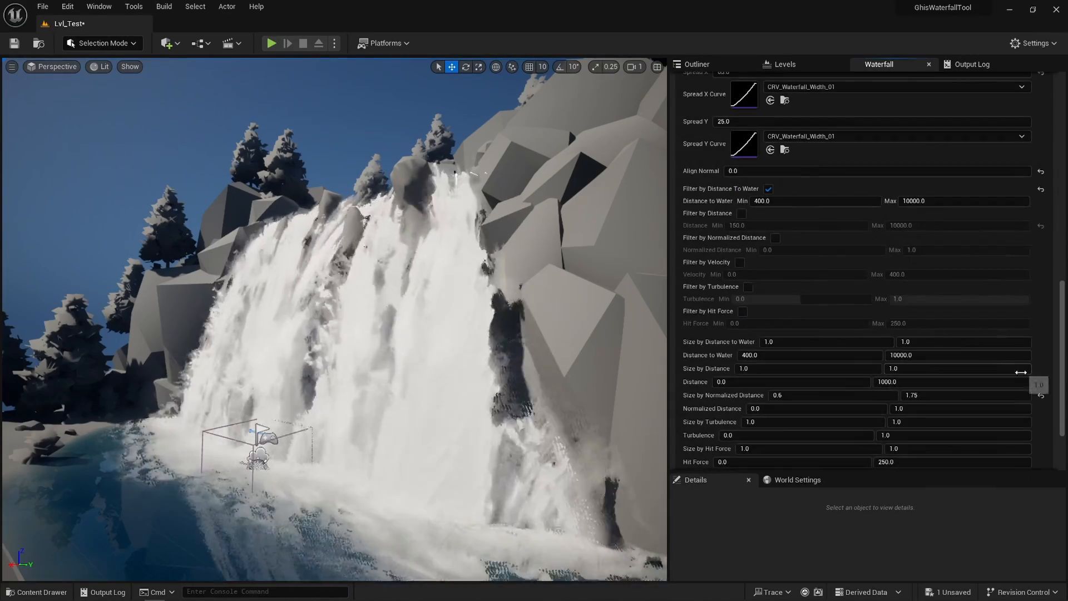
{"action": "scroll", "coordinate": [1030, 349], "scroll_direction": "up", "scroll_amount": 3}
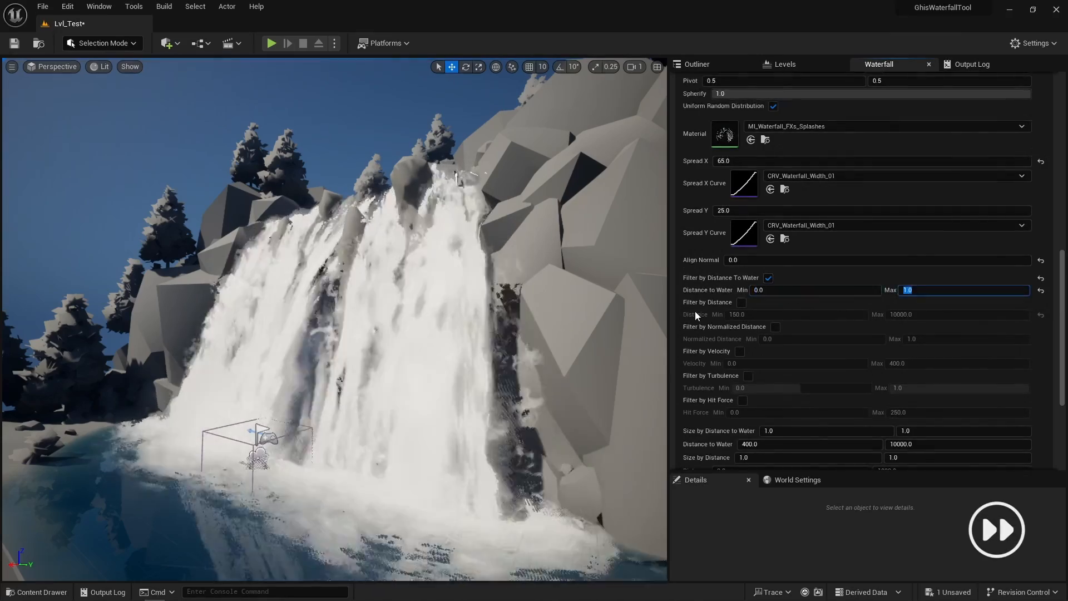
{"action": "scroll", "coordinate": [702, 326], "scroll_direction": "up", "scroll_amount": 6}
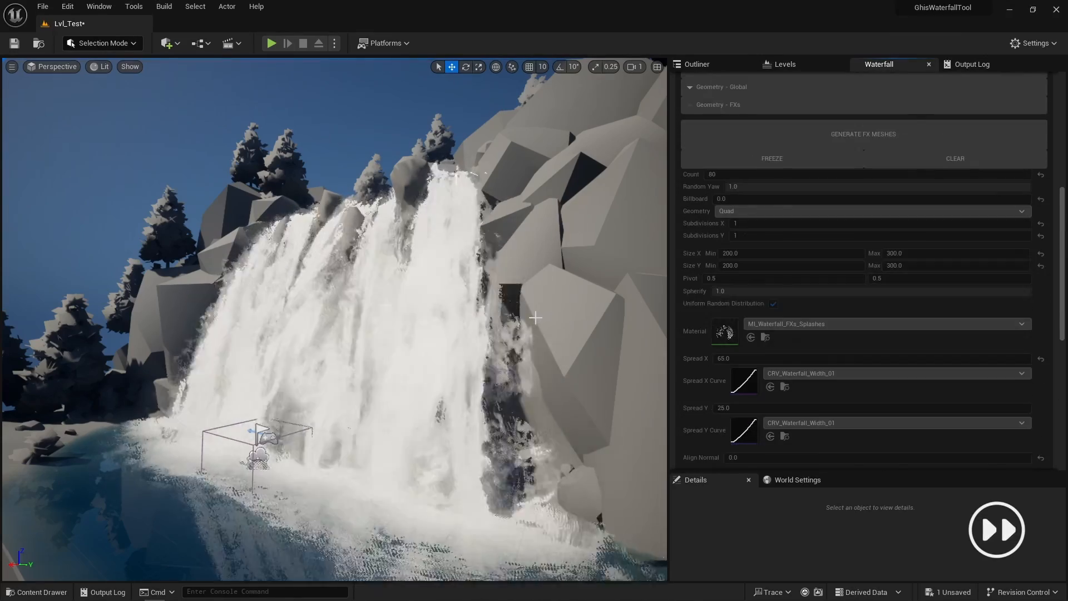
{"action": "right_click_drag", "start_coordinate": [535, 318], "coordinate": [481, 309]}
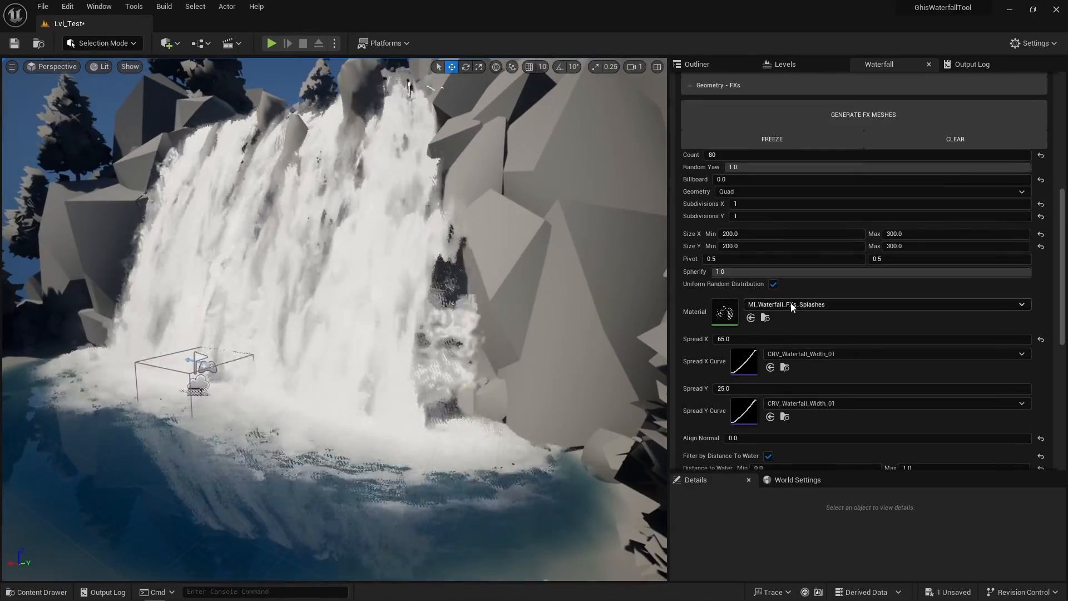
Step: Assign the M_Waterfall_Previz_Particle material to the FX meshes and regenerate them to preview their placement
{"action": "left_click", "coordinate": [792, 306]}
{"action": "type", "text": "debug"}
{"action": "key", "text": "ctrl+a"}
{"action": "type", "text": "particle"}
{"action": "scroll", "coordinate": [859, 519], "scroll_direction": "down", "scroll_amount": 3}
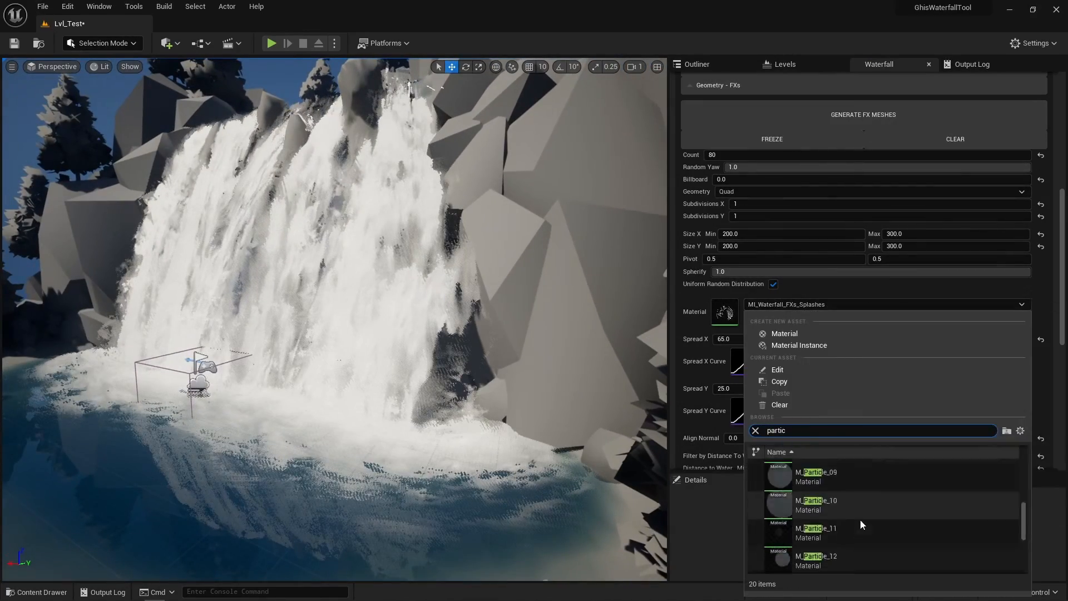
{"action": "left_click", "coordinate": [849, 503]}
{"action": "left_click", "coordinate": [854, 129]}
{"action": "right_click_drag", "start_coordinate": [515, 338], "coordinate": [459, 338]}
Step: Set Spread Y of the FX meshes to 0 and regenerate them
{"action": "left_click", "coordinate": [728, 387]}
{"action": "type", "text": "0"}
{"action": "left_click", "coordinate": [836, 112]}
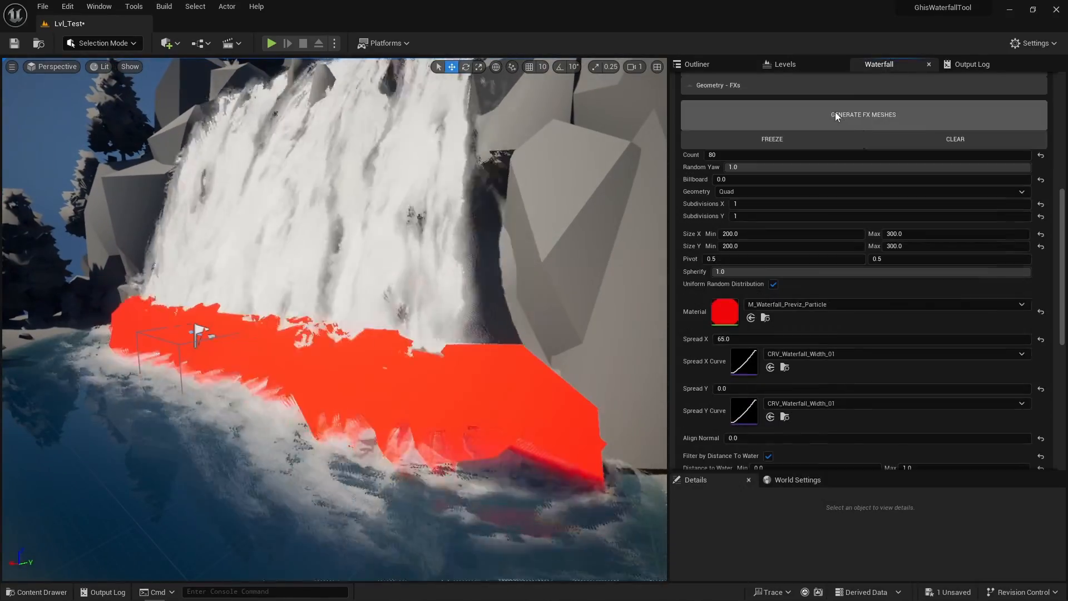
Step: Set the FX Distance to Water filter to Min 40 and Max 45, and regenerate the FX meshes
{"action": "scroll", "coordinate": [700, 357], "scroll_direction": "down", "scroll_amount": 3}
{"action": "left_click", "coordinate": [790, 362]}
{"action": "type", "text": "40"}
{"action": "left_click", "coordinate": [919, 361]}
{"action": "type", "text": "45"}
{"action": "key", "text": "Return"}
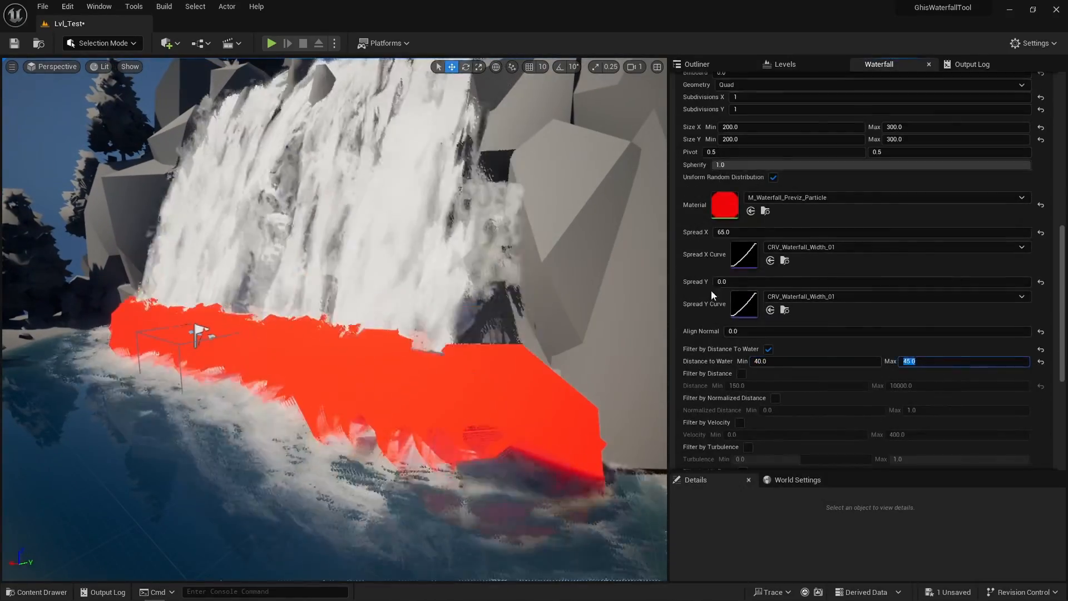
{"action": "scroll", "coordinate": [711, 289], "scroll_direction": "up", "scroll_amount": 3}
{"action": "left_click", "coordinate": [814, 103]}
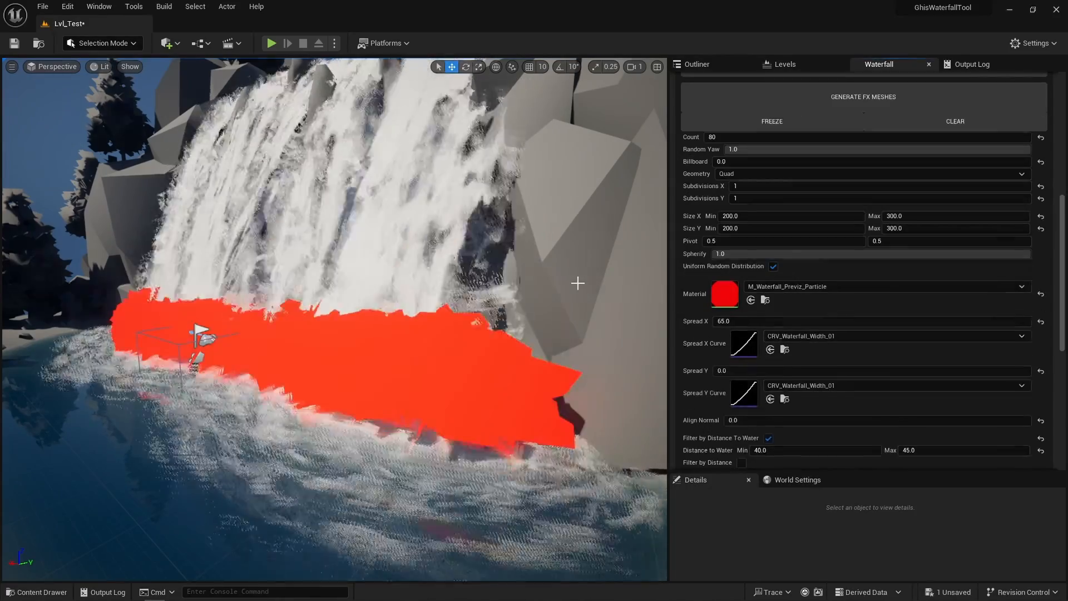
{"action": "right_click_drag", "start_coordinate": [576, 282], "coordinate": [576, 314]}
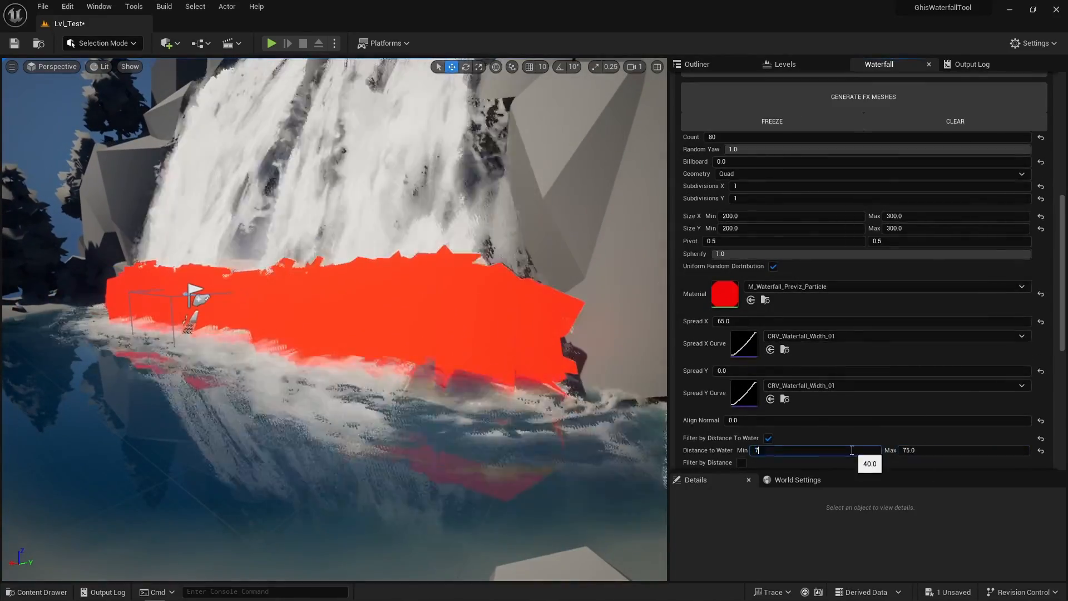
Step: Raise the Min of the FX Distance to Water filter, set its Max to 75, and regenerate the FX meshes
{"action": "scroll", "coordinate": [769, 151], "scroll_direction": "up", "scroll_amount": 3}
{"action": "left_click", "coordinate": [770, 159]}
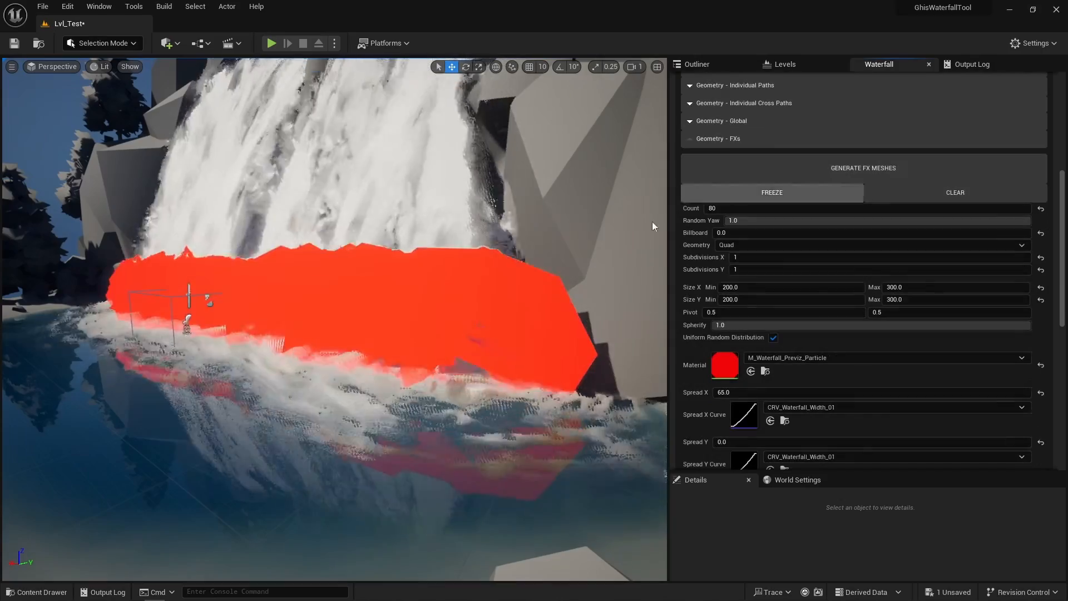
{"action": "right_click_drag", "start_coordinate": [652, 221], "coordinate": [665, 189]}
Step: Set FX Count to 40, Size X and Y to Min 450 and Max 500, and material to MI_Waterfall_FXs_Splashes, and regenerate
{"action": "scroll", "coordinate": [821, 287], "scroll_direction": "up", "scroll_amount": 1}
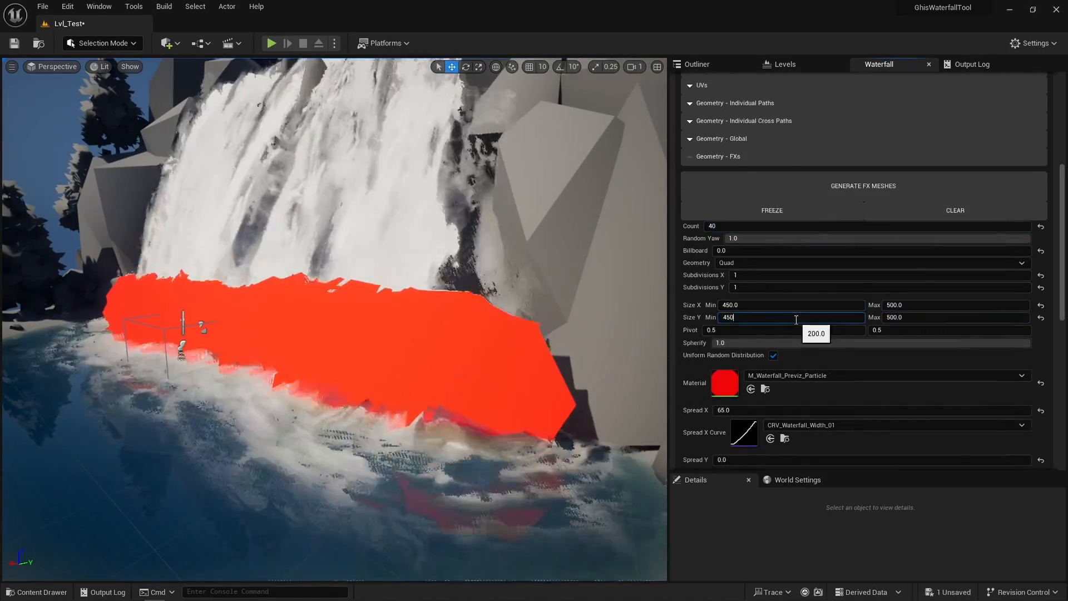
{"action": "scroll", "coordinate": [685, 314], "scroll_direction": "down", "scroll_amount": 3}
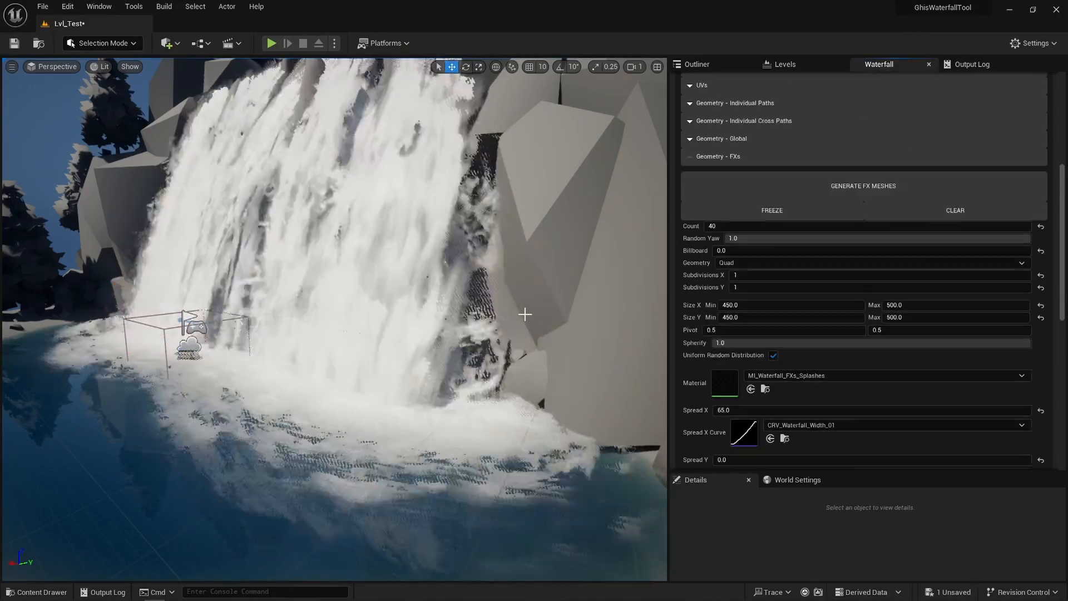
{"action": "right_click_drag", "start_coordinate": [524, 311], "coordinate": [551, 305]}
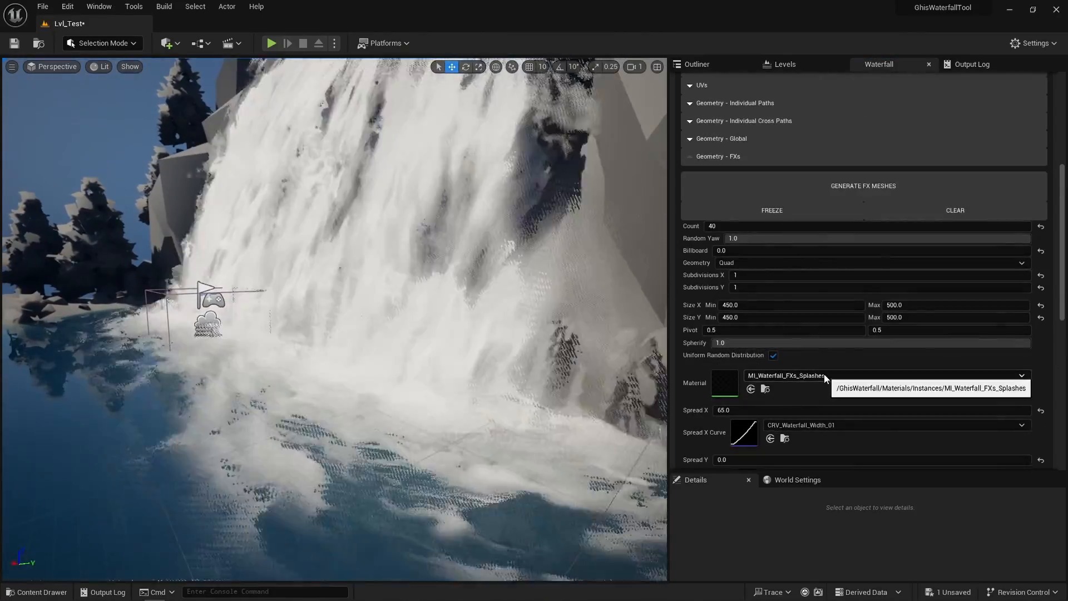
Step: Switch the FX meshes' material to MI_Waterfall_FXs_Splashes_Water and regenerate them
{"action": "left_click", "coordinate": [825, 376]}
{"action": "type", "text": "splas water"}
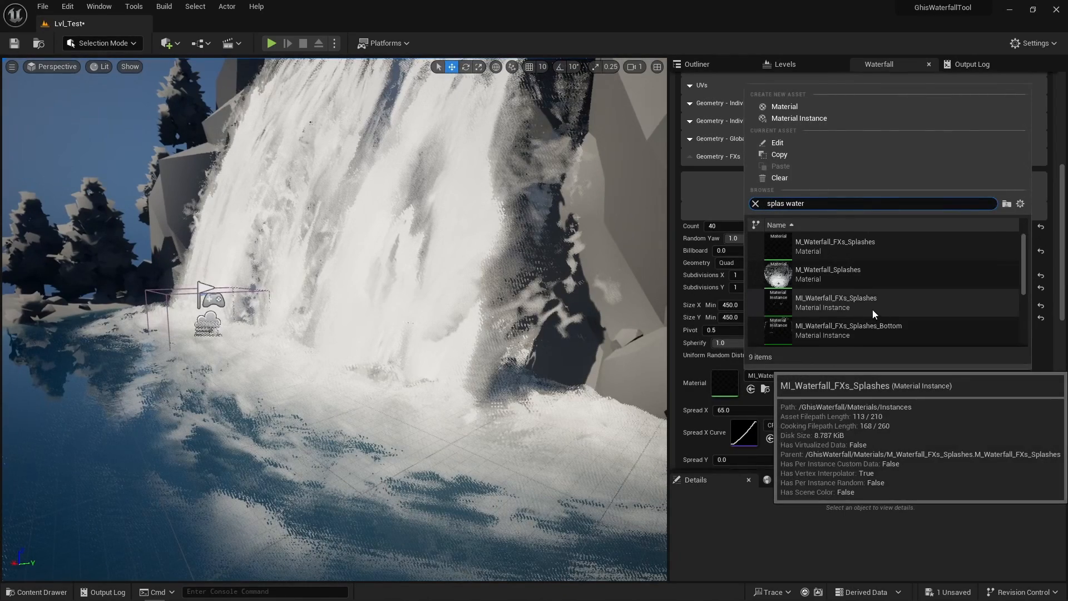
{"action": "scroll", "coordinate": [872, 309], "scroll_direction": "down", "scroll_amount": 2}
{"action": "left_click", "coordinate": [890, 295]}
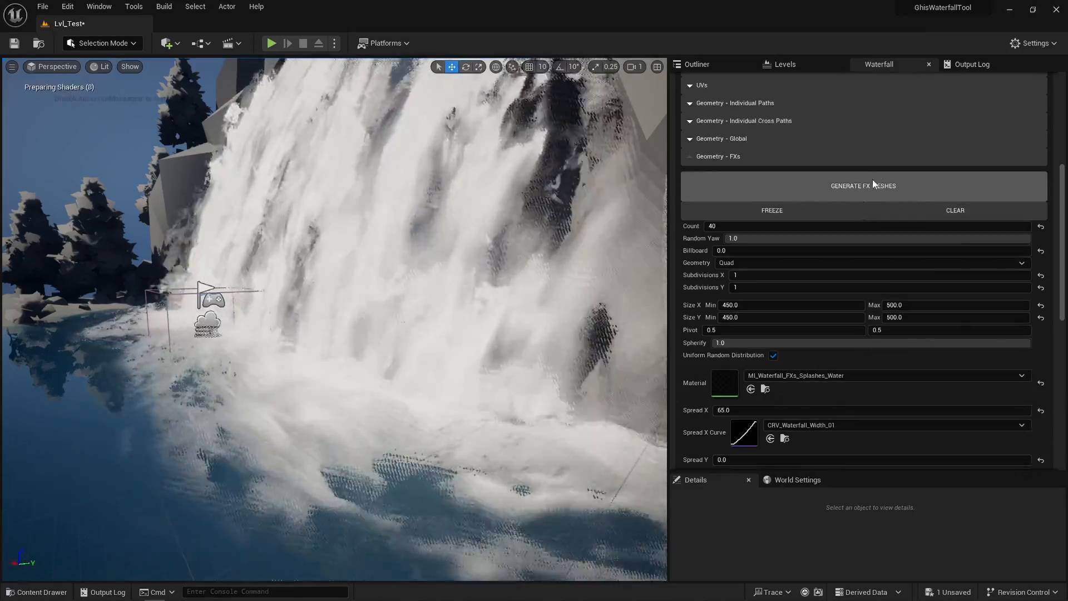
{"action": "left_click", "coordinate": [871, 184]}
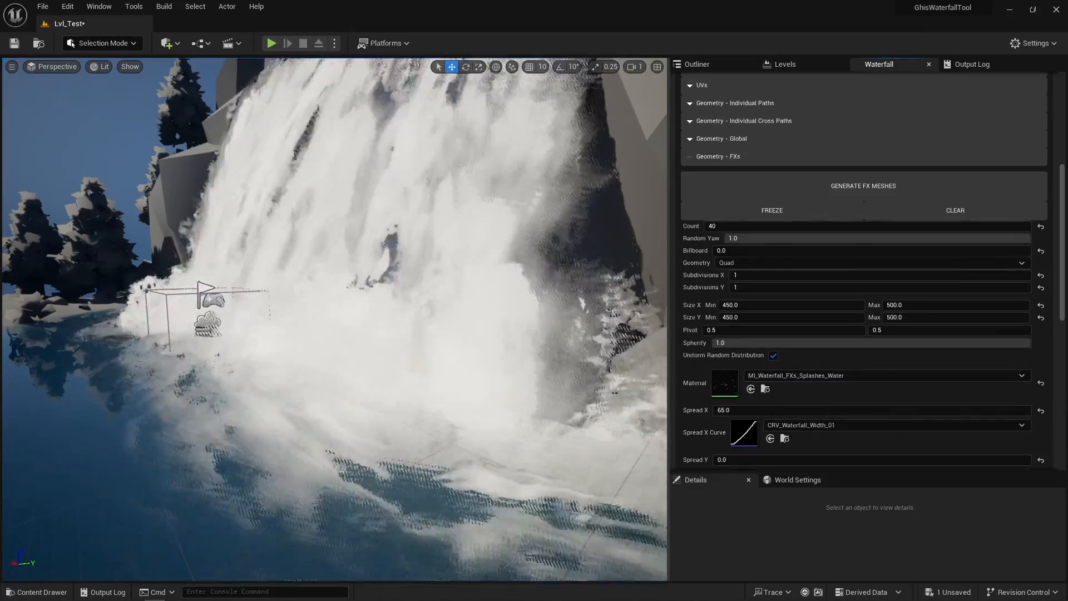
Step: Set the FX Distance to Water filter to Min 50 and Max 55, Size X and Y to Min 300 and Max 400, and regenerate
{"action": "right_click_drag", "start_coordinate": [334, 319], "coordinate": [573, 311]}
{"action": "scroll", "coordinate": [775, 359], "scroll_direction": "down", "scroll_amount": 5}
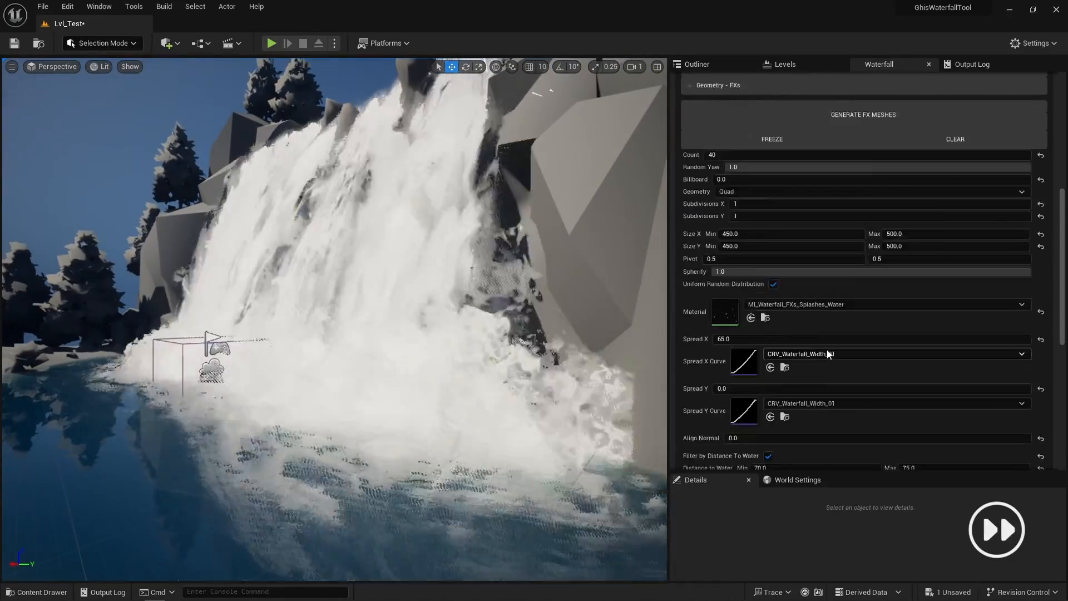
{"action": "left_click", "coordinate": [796, 396]}
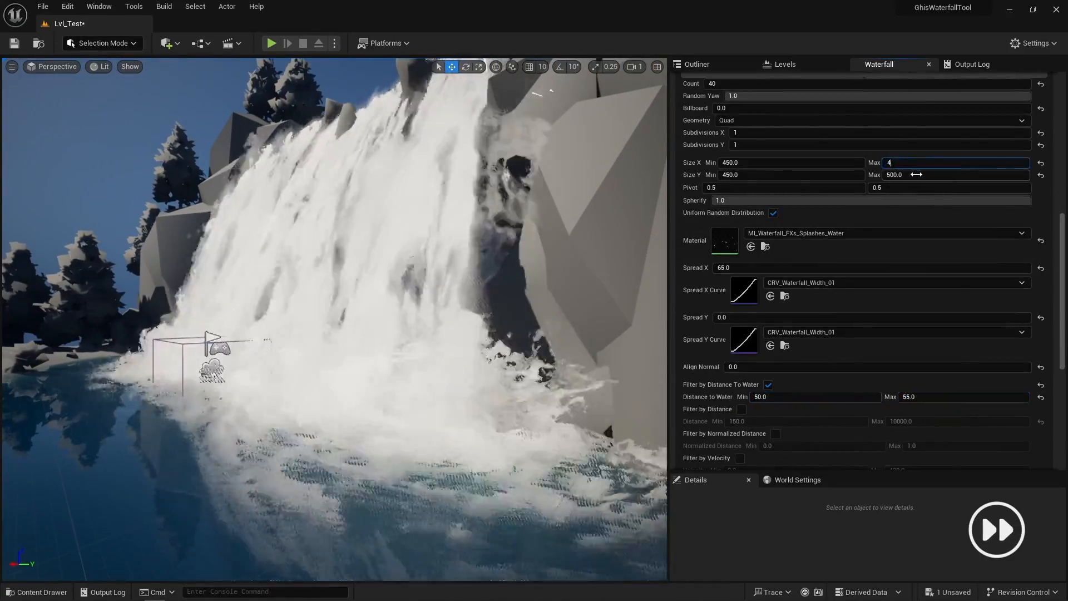
{"action": "scroll", "coordinate": [690, 268], "scroll_direction": "up", "scroll_amount": 4}
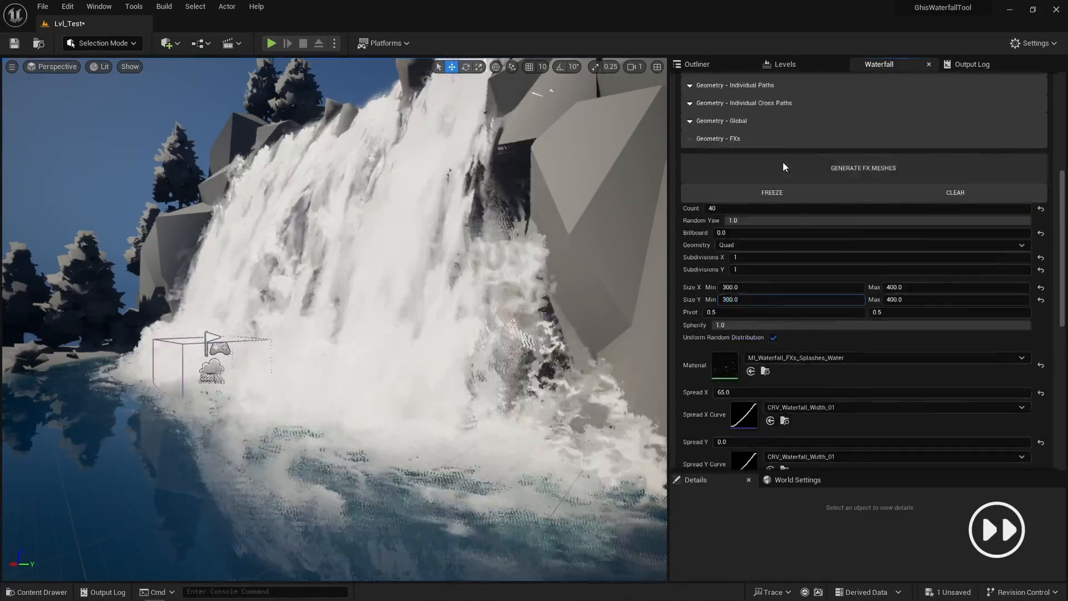
{"action": "left_click", "coordinate": [784, 167]}
{"action": "right_click_drag", "start_coordinate": [445, 312], "coordinate": [484, 311]}
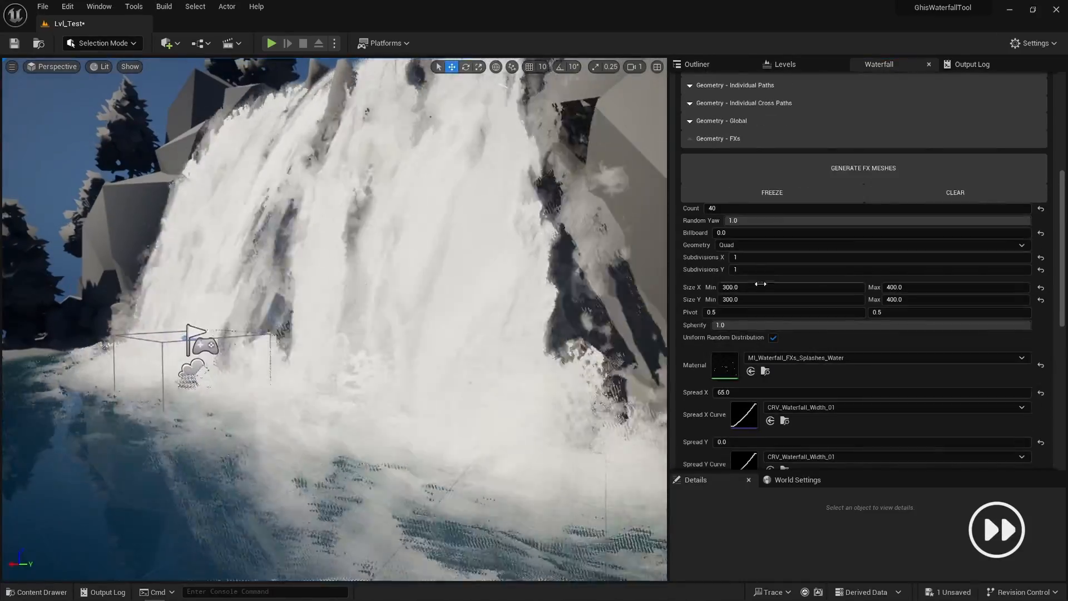
Step: Set the Normal Offset to 60 and regenerate the FX meshes, checking the splashes at the waterfall's base
{"action": "scroll", "coordinate": [760, 283], "scroll_direction": "up", "scroll_amount": 5}
{"action": "left_click", "coordinate": [746, 140]}
{"action": "type", "text": "60"}
{"action": "left_click", "coordinate": [839, 306]}
{"action": "right_click_drag", "start_coordinate": [484, 362], "coordinate": [200, 361]}
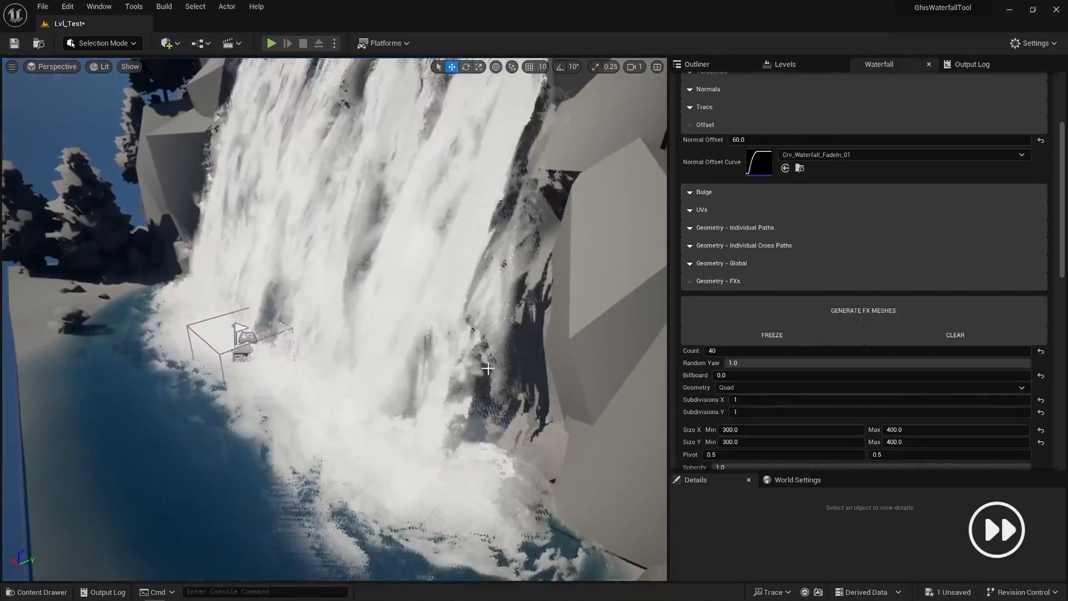
{"action": "key", "text": "ctrl+l"}
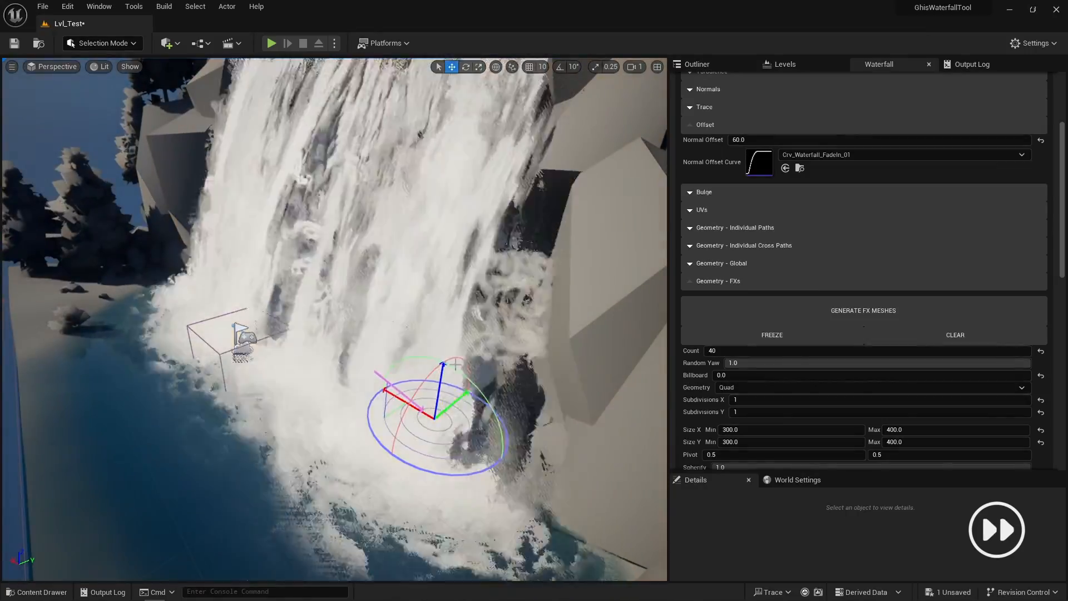
{"action": "right_click_drag", "start_coordinate": [455, 365], "coordinate": [425, 344]}
{"action": "key", "text": "s"}
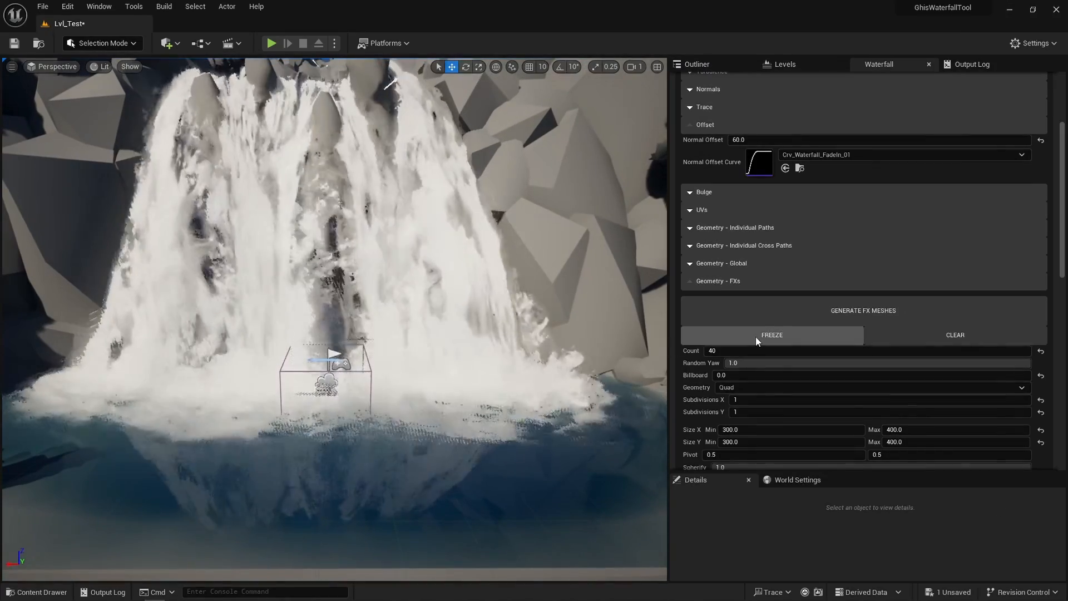
Step: Freeze the current splash FX meshes and switch the FX material to MI_Waterfall_FXs_Mist
{"action": "left_click", "coordinate": [757, 336]}
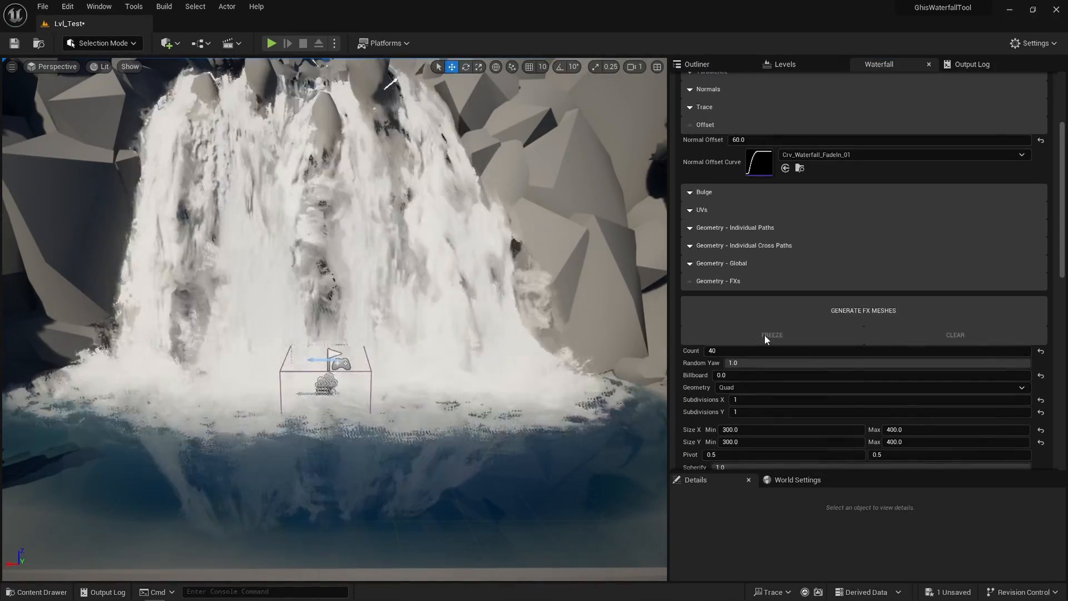
{"action": "scroll", "coordinate": [765, 335], "scroll_direction": "down", "scroll_amount": 5}
{"action": "left_click", "coordinate": [812, 340]}
{"action": "type", "text": "m"}
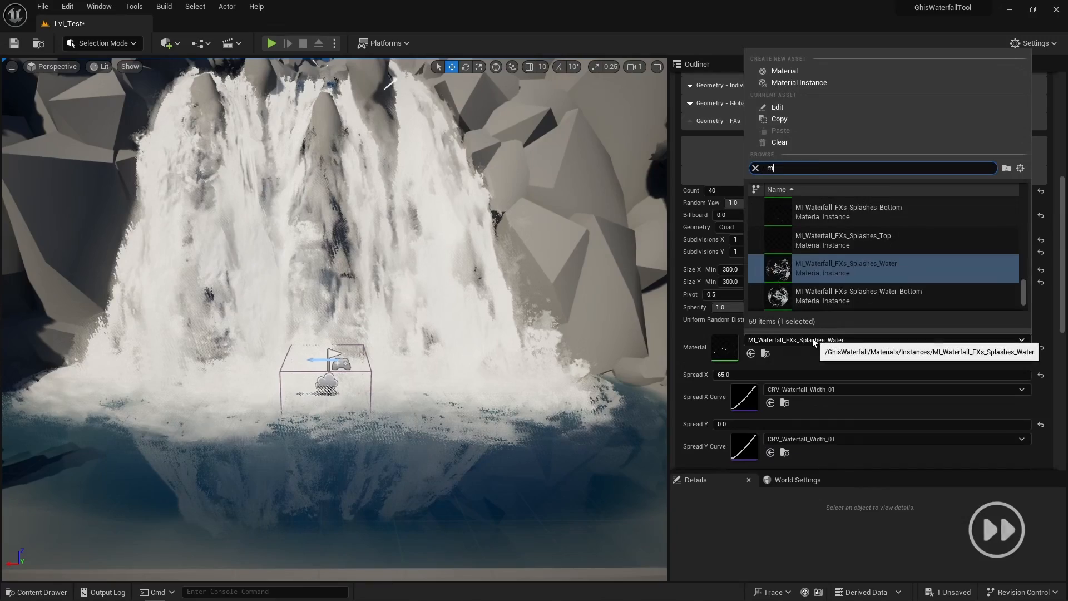
{"action": "type", "text": "ist"}
{"action": "left_click", "coordinate": [823, 236]}
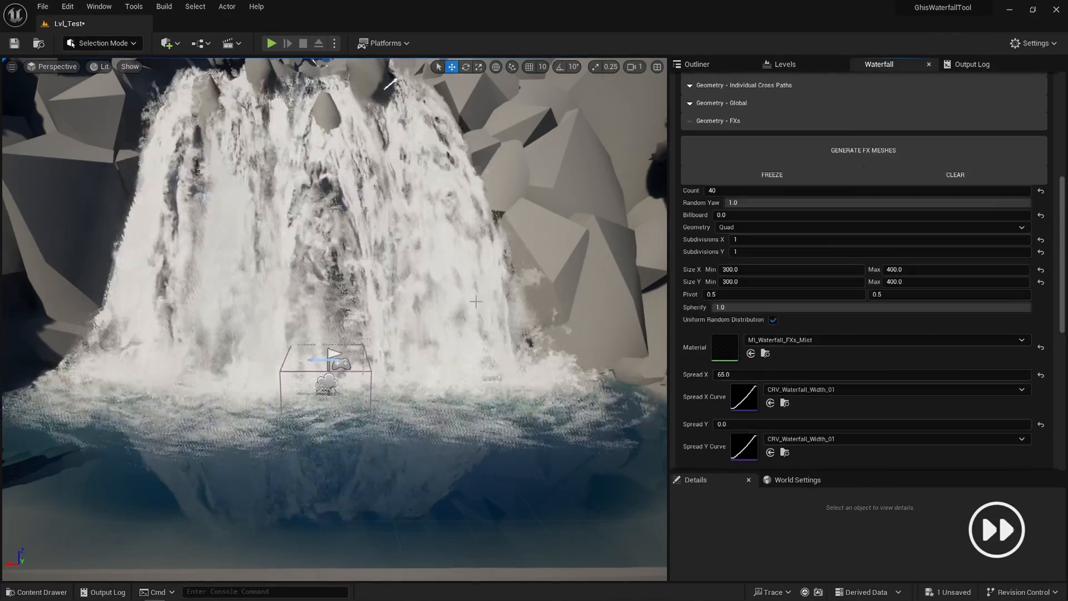
{"action": "right_click_drag", "start_coordinate": [476, 302], "coordinate": [267, 317]}
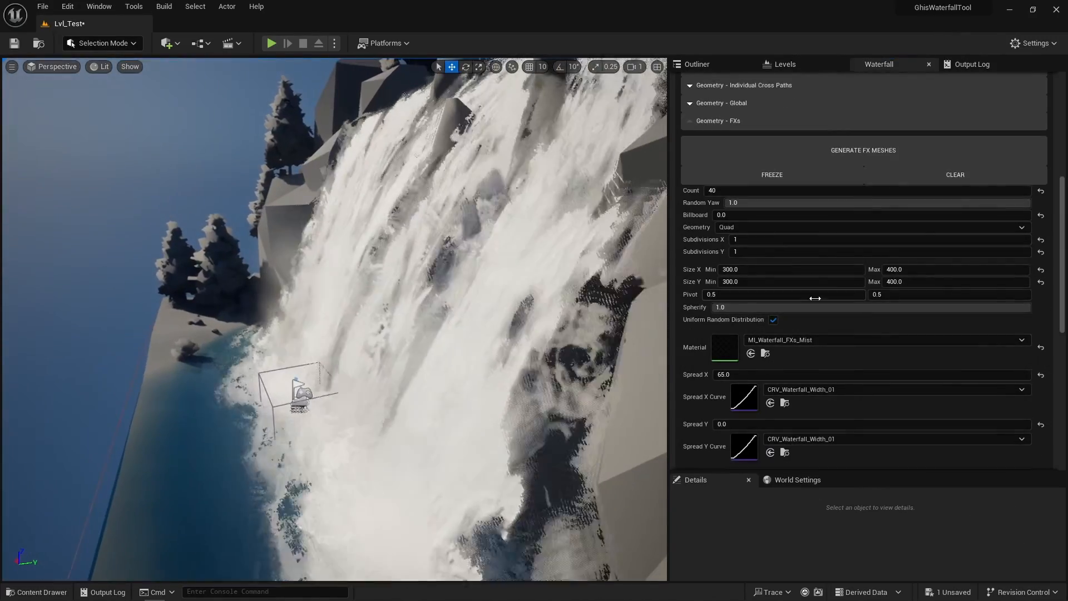
Step: Set the FX Count to 10 and Size X and Y Min and Max to 800, and regenerate the FX meshes
{"action": "left_click", "coordinate": [747, 193]}
{"action": "type", "text": "10"}
{"action": "key", "text": "Return"}
{"action": "left_click", "coordinate": [865, 151]}
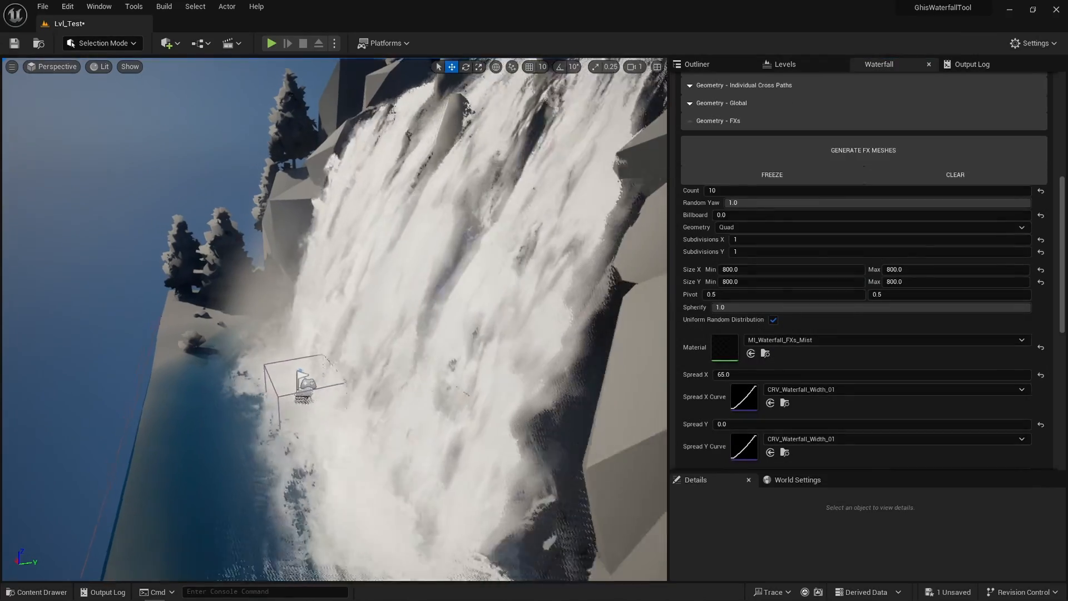
{"action": "right_click_drag", "start_coordinate": [334, 319], "coordinate": [606, 320]}
Step: Set the FX Distance to Water filter to Min 0 and Max 1
{"action": "scroll", "coordinate": [760, 392], "scroll_direction": "down", "scroll_amount": 6}
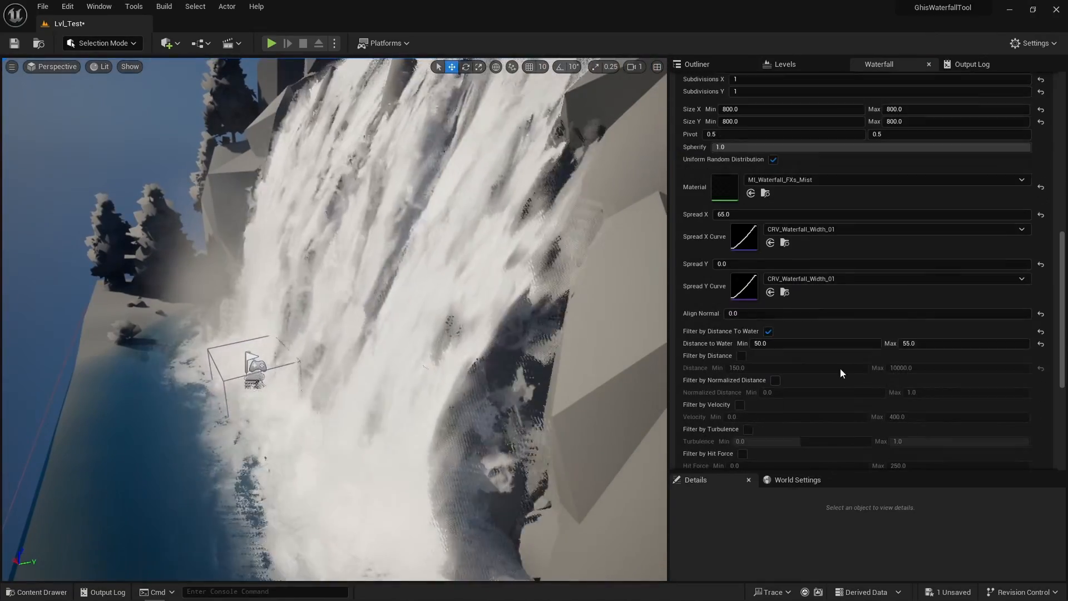
{"action": "left_click", "coordinate": [917, 343]}
{"action": "type", "text": "1"}
{"action": "key", "text": "Return"}
{"action": "left_click", "coordinate": [807, 343]}
{"action": "type", "text": "0"}
{"action": "key", "text": "Return"}
{"action": "scroll", "coordinate": [705, 332], "scroll_direction": "up", "scroll_amount": 2}
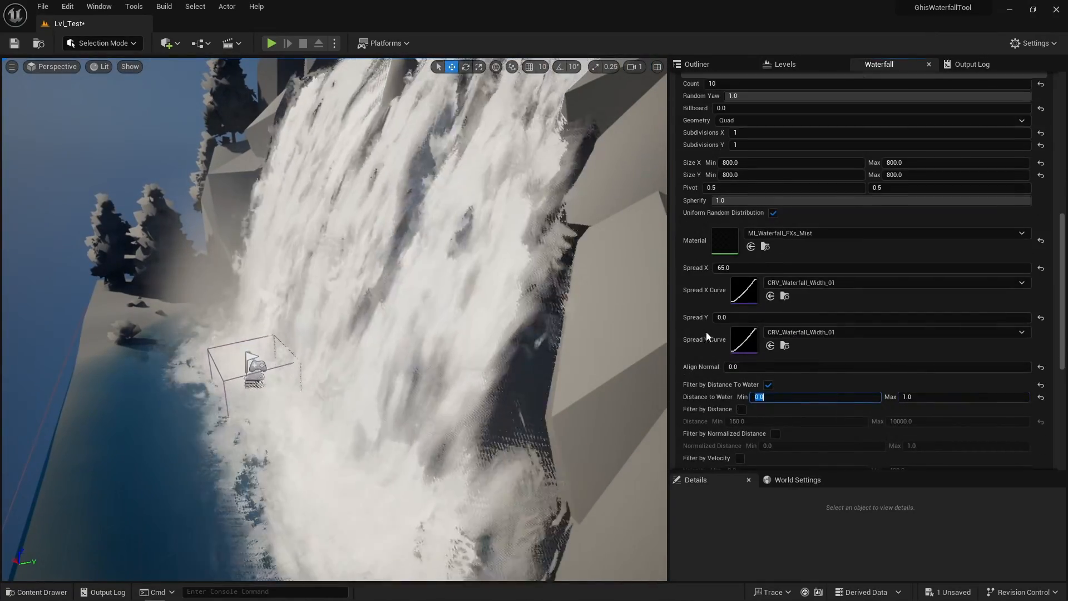
Step: Set both Align Normal and Billboard to 1 for the mist FX meshes
{"action": "scroll", "coordinate": [709, 341], "scroll_direction": "up", "scroll_amount": 2}
{"action": "left_click", "coordinate": [754, 437]}
{"action": "type", "text": "1"}
{"action": "key", "text": "Return"}
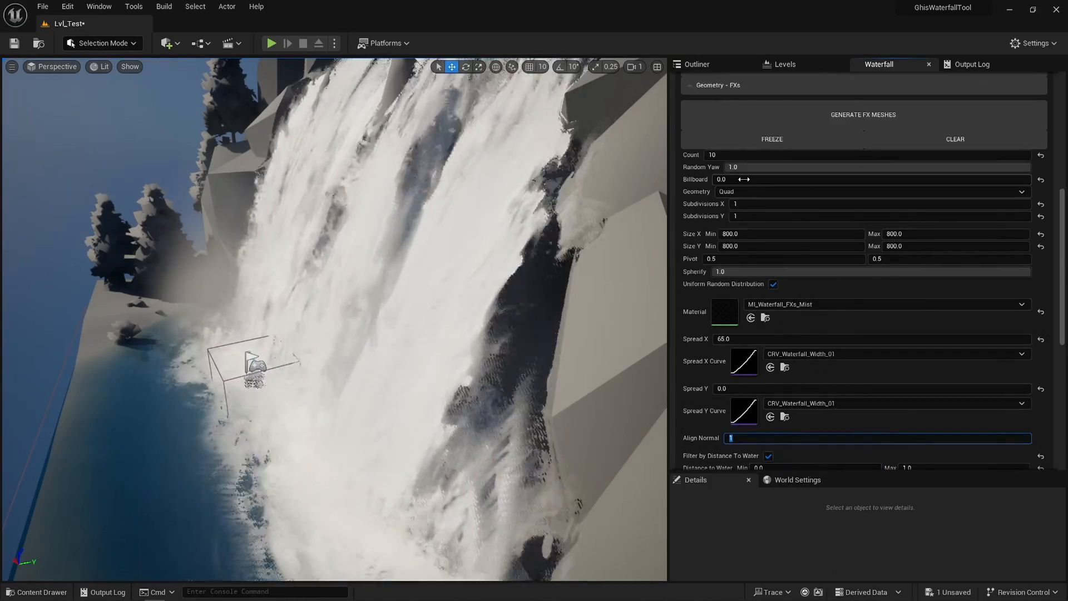
{"action": "left_click", "coordinate": [744, 179]}
{"action": "type", "text": "1"}
{"action": "key", "text": "Return"}
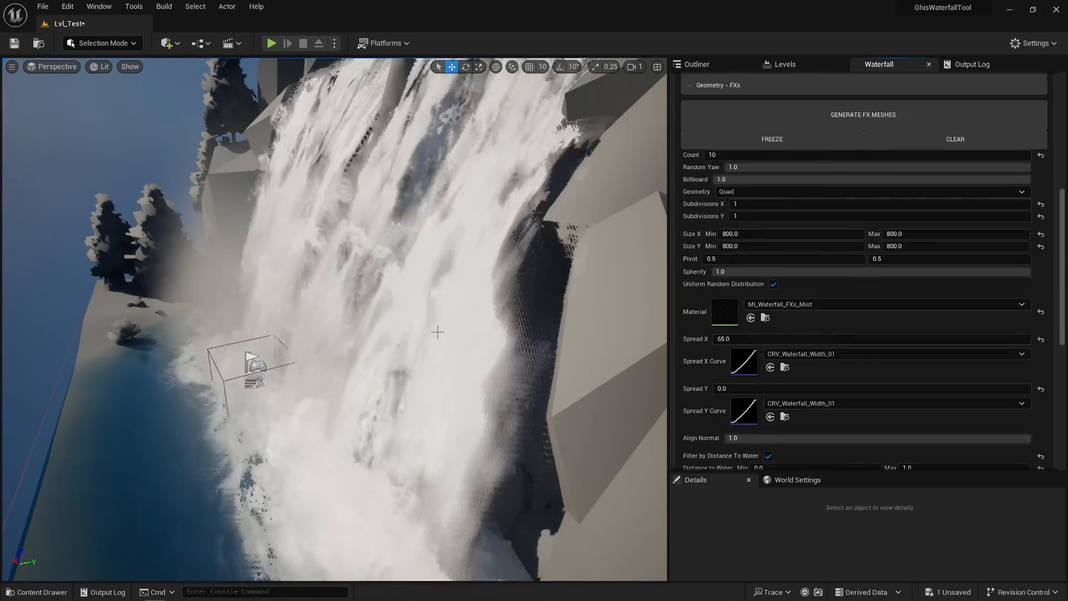
Step: Reduce the FX Count to 5 and regenerate the mist FX meshes
{"action": "right_click_drag", "start_coordinate": [438, 332], "coordinate": [423, 295]}
{"action": "left_click", "coordinate": [740, 154]}
{"action": "type", "text": "5"}
{"action": "key", "text": "Return"}
{"action": "left_click", "coordinate": [845, 118]}
Step: Try a WPO - Height of 500 in the MI_Waterfall_FXs_Mist material instance, restore it to 1000, and close the instance
{"action": "left_click", "coordinate": [553, 327]}
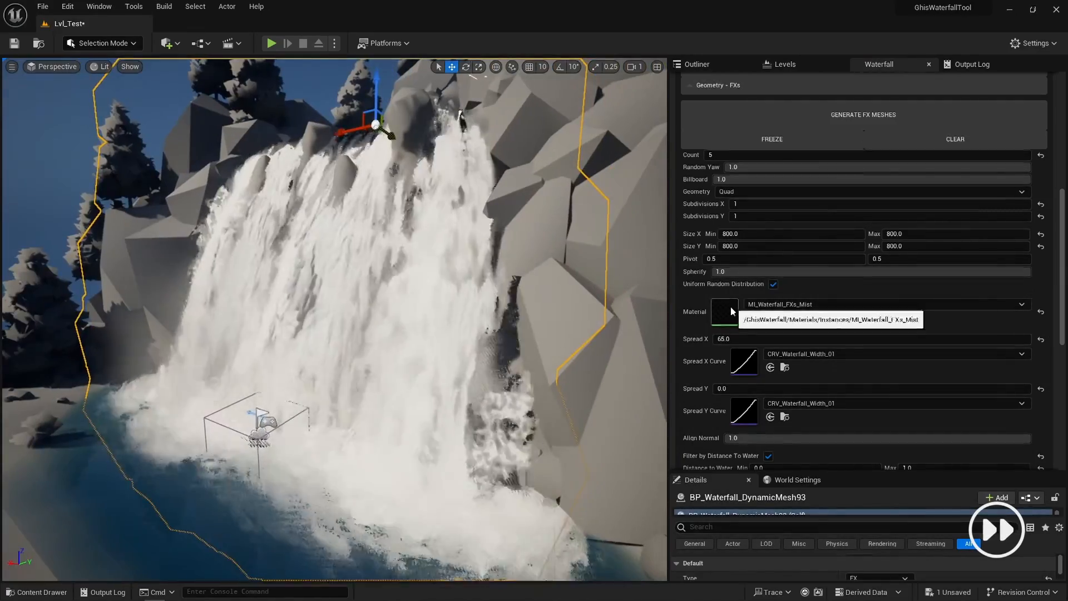
{"action": "double_click", "coordinate": [730, 312]}
{"action": "left_click_drag", "start_coordinate": [542, 14], "coordinate": [750, 79]}
{"action": "left_click", "coordinate": [749, 343]}
{"action": "type", "text": "50"}
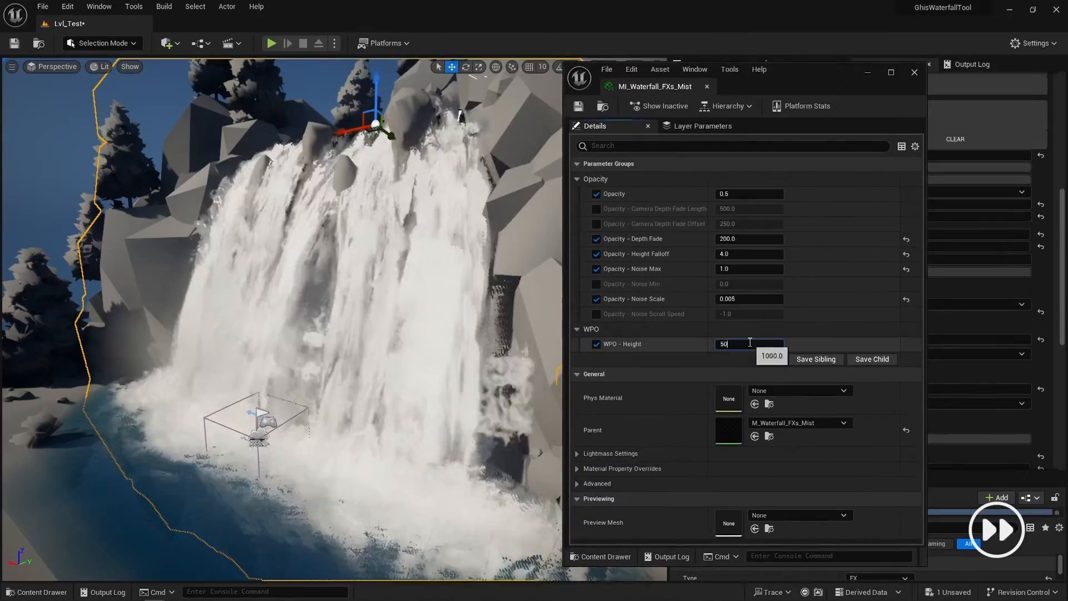
{"action": "type", "text": "0"}
{"action": "key", "text": "Return"}
{"action": "type", "text": "1000"}
{"action": "key", "text": "Return"}
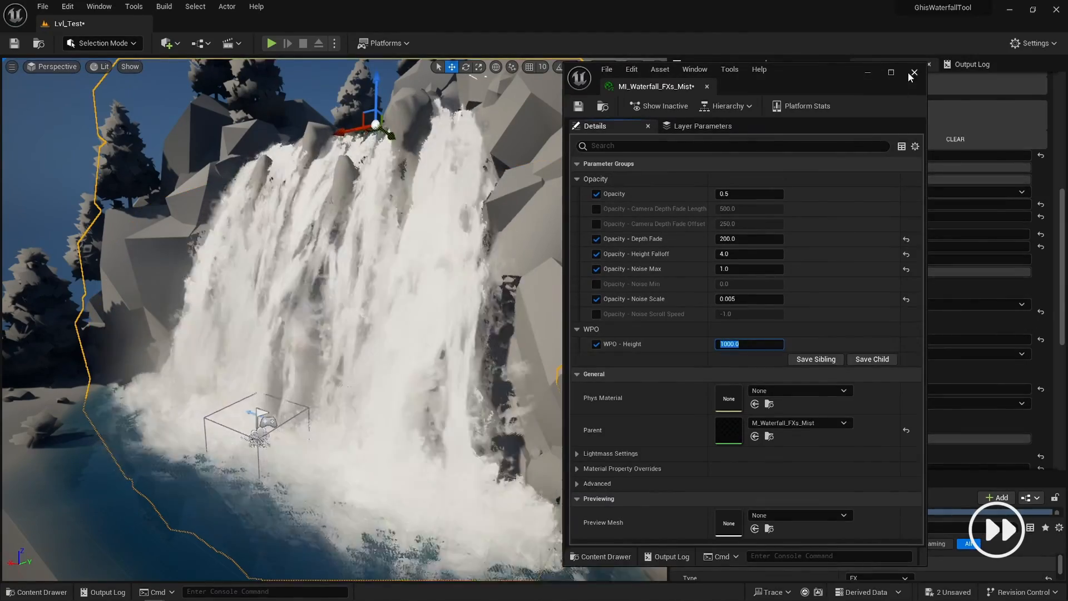
{"action": "left_click", "coordinate": [913, 72]}
Step: Set the Normal Offset to -50 and regenerate the mist FX meshes
{"action": "right_click_drag", "start_coordinate": [500, 234], "coordinate": [445, 245]}
{"action": "scroll", "coordinate": [758, 146], "scroll_direction": "up", "scroll_amount": 3}
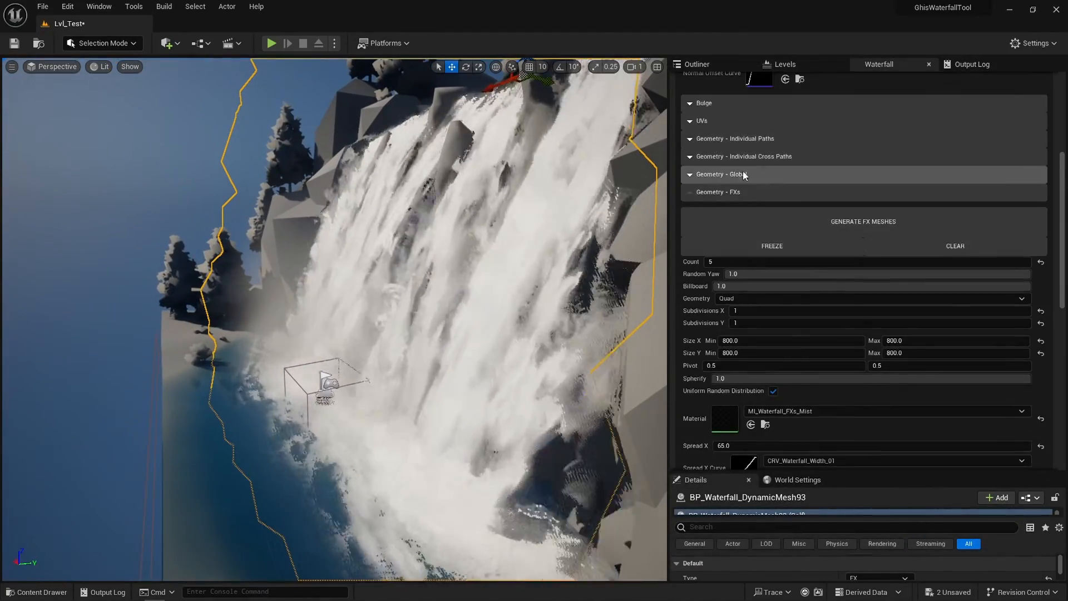
{"action": "scroll", "coordinate": [747, 176], "scroll_direction": "up", "scroll_amount": 4}
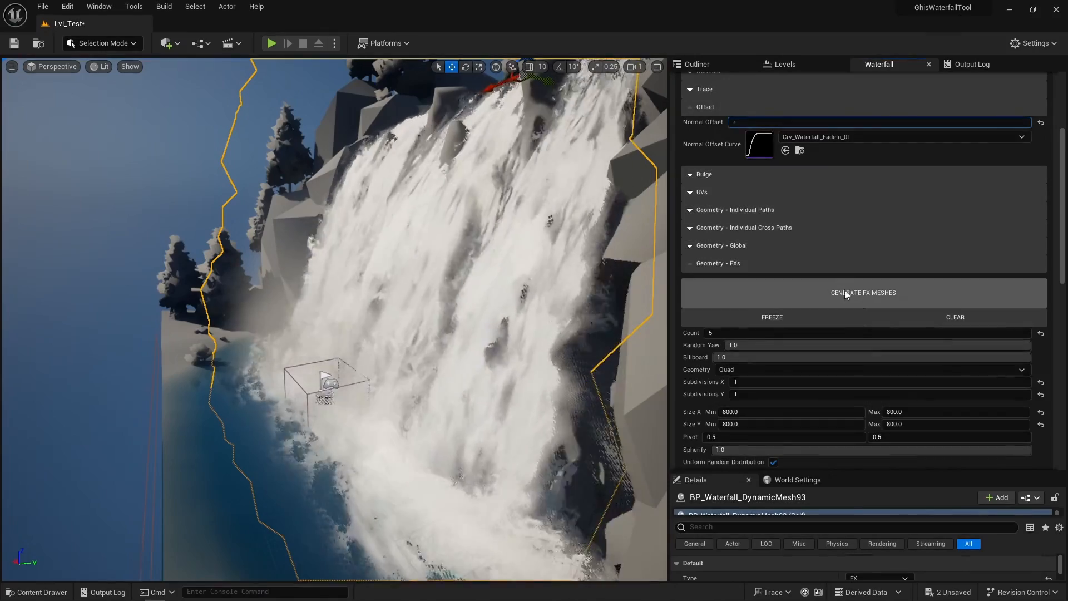
{"action": "left_click", "coordinate": [844, 293]}
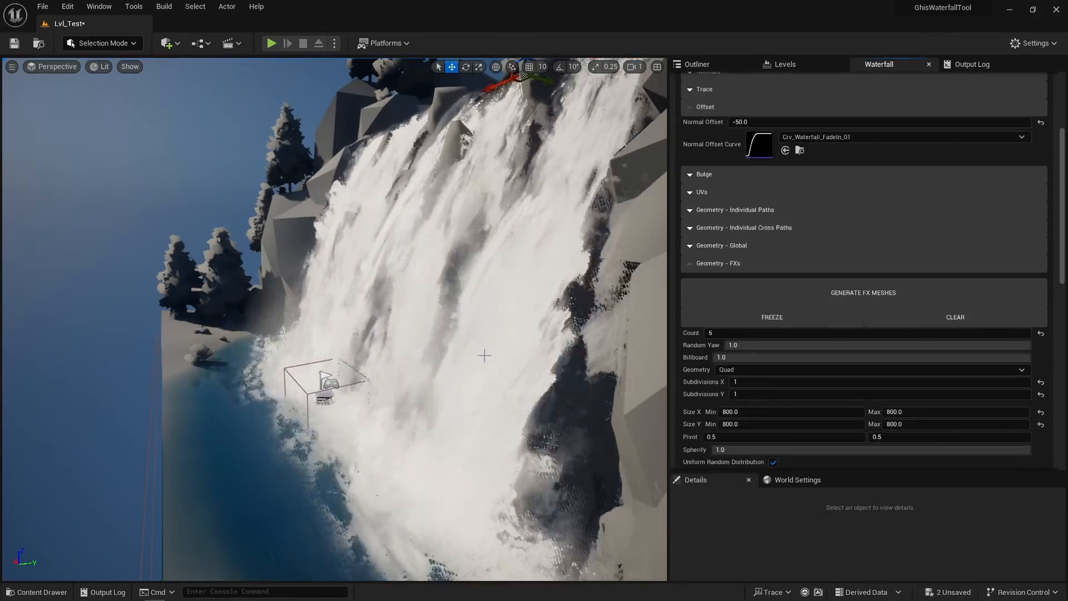
{"action": "right_click_drag", "start_coordinate": [484, 355], "coordinate": [429, 298]}
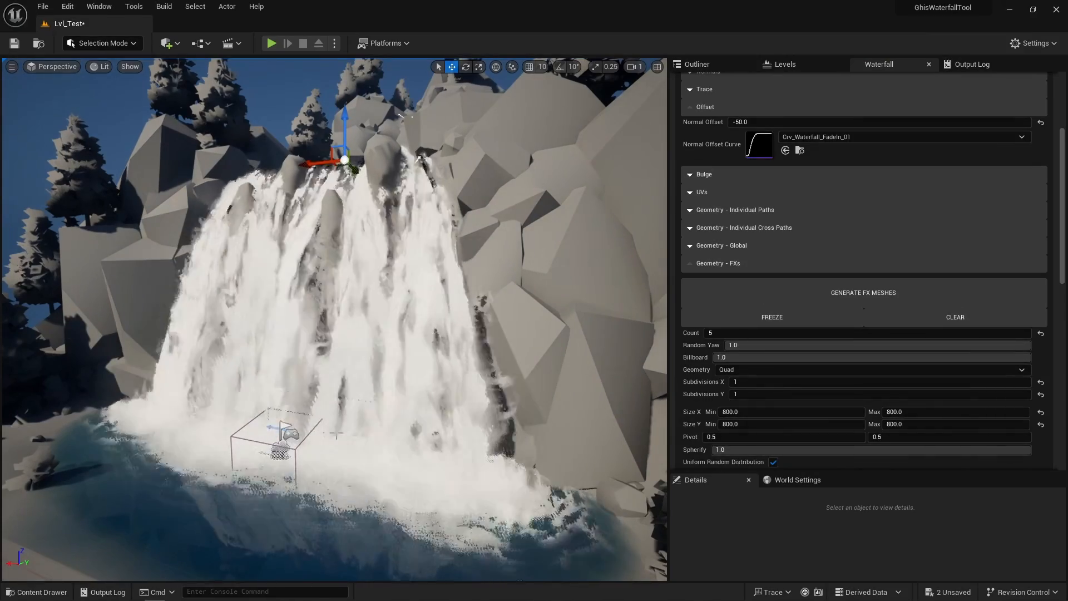
Step: Examine the generated BP_Waterfall_DynamicMesh actors one by one to see which part of the waterfall each covers
{"action": "left_click", "coordinate": [723, 69]}
{"action": "scroll", "coordinate": [830, 277], "scroll_direction": "down", "scroll_amount": 3}
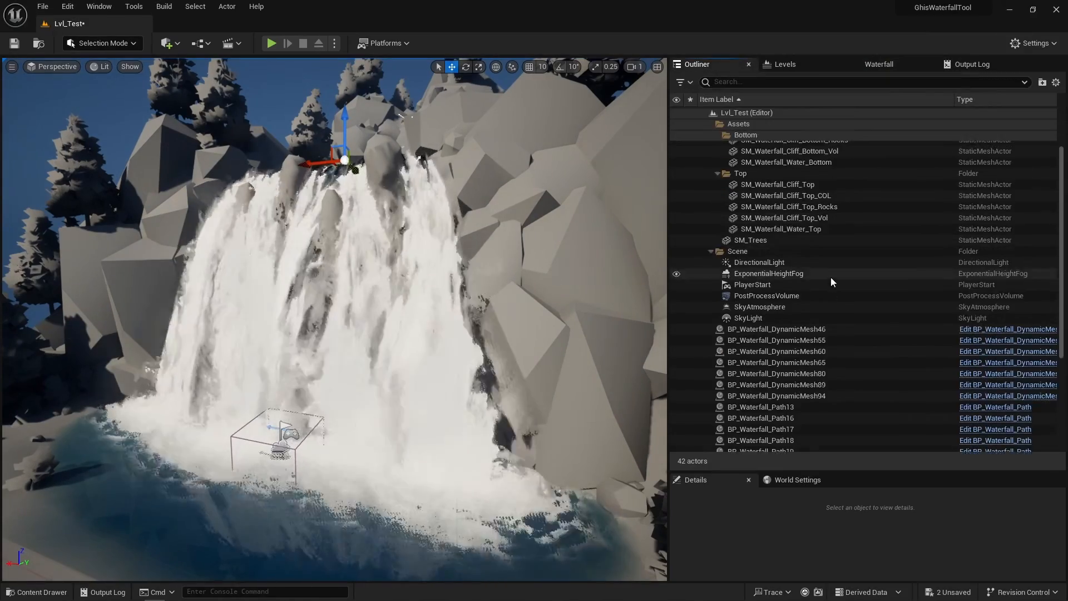
{"action": "left_click", "coordinate": [783, 381]}
{"action": "left_click", "coordinate": [784, 368]}
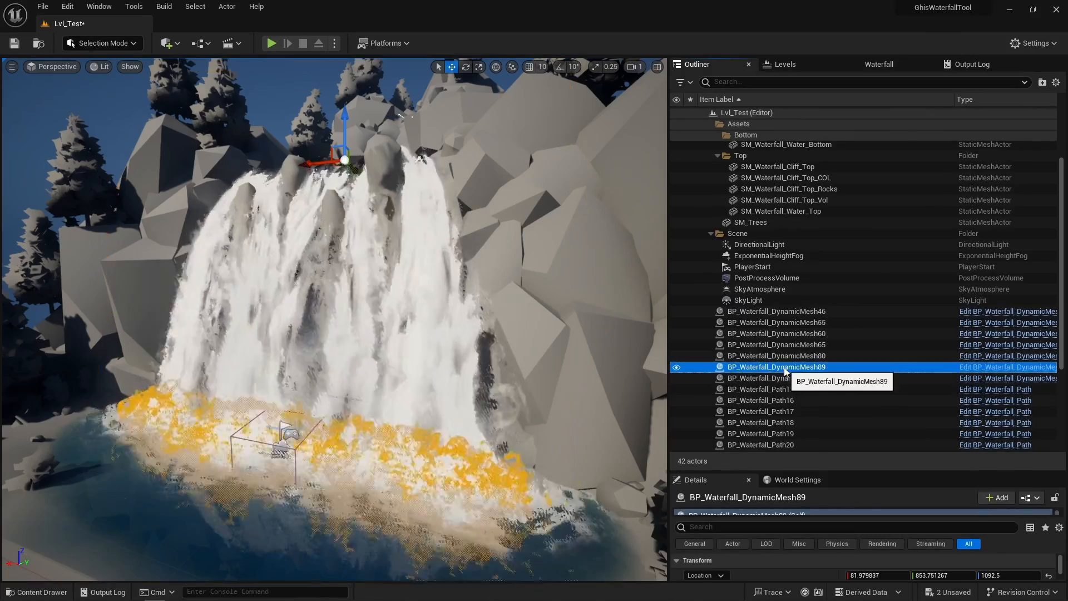
{"action": "left_click", "coordinate": [786, 356]}
{"action": "left_click", "coordinate": [788, 345]}
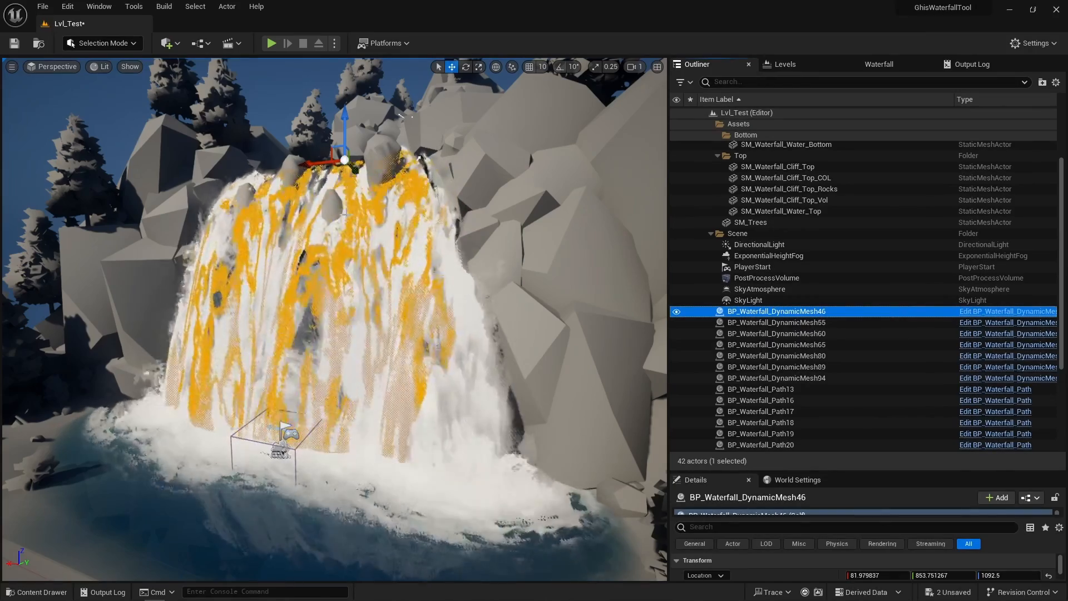
{"action": "left_click", "coordinate": [274, 100]}
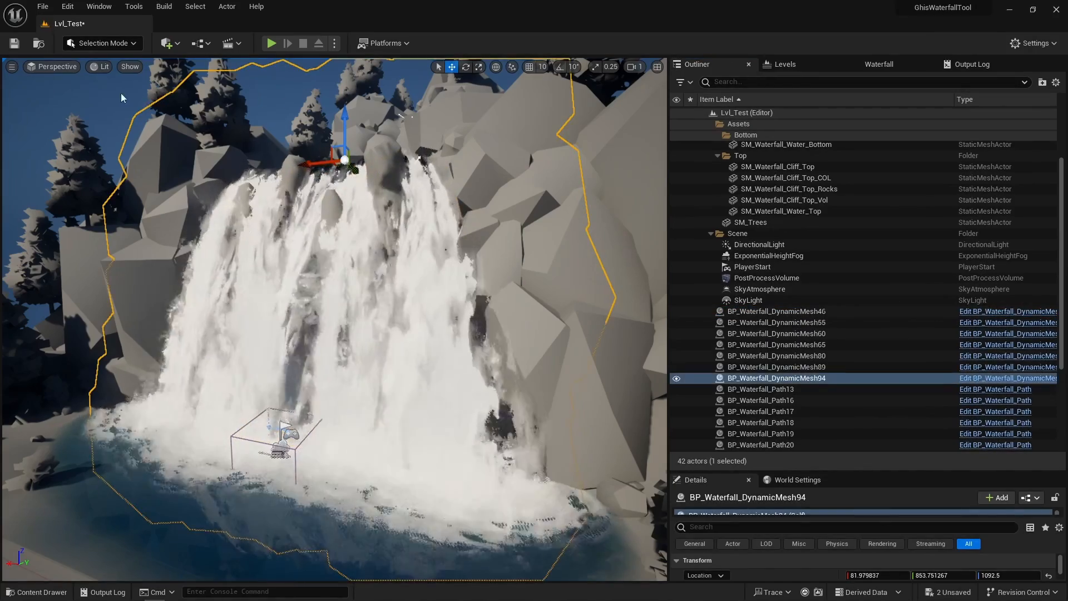
{"action": "left_click", "coordinate": [122, 98]}
Step: Create a static mesh of the waterfall named Waterfall_New in the /GhisWaterfall/Output/ folder
{"action": "left_click", "coordinate": [893, 68]}
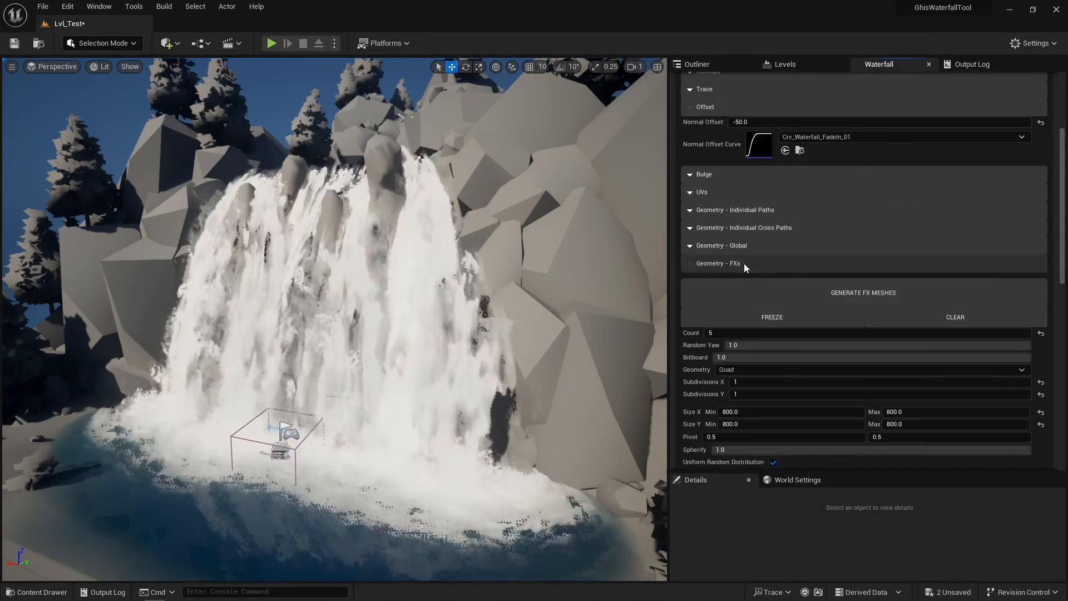
{"action": "scroll", "coordinate": [743, 262], "scroll_direction": "up", "scroll_amount": 5}
{"action": "left_click", "coordinate": [726, 431]}
{"action": "scroll", "coordinate": [840, 393], "scroll_direction": "down", "scroll_amount": 3}
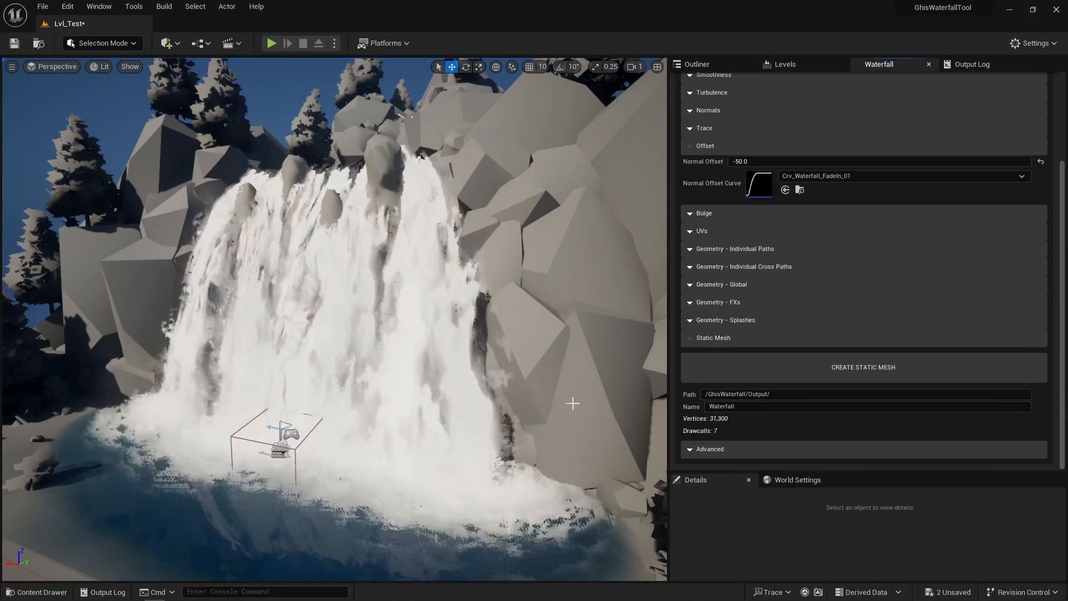
{"action": "key", "text": "ctrl+space"}
{"action": "left_click", "coordinate": [56, 516]}
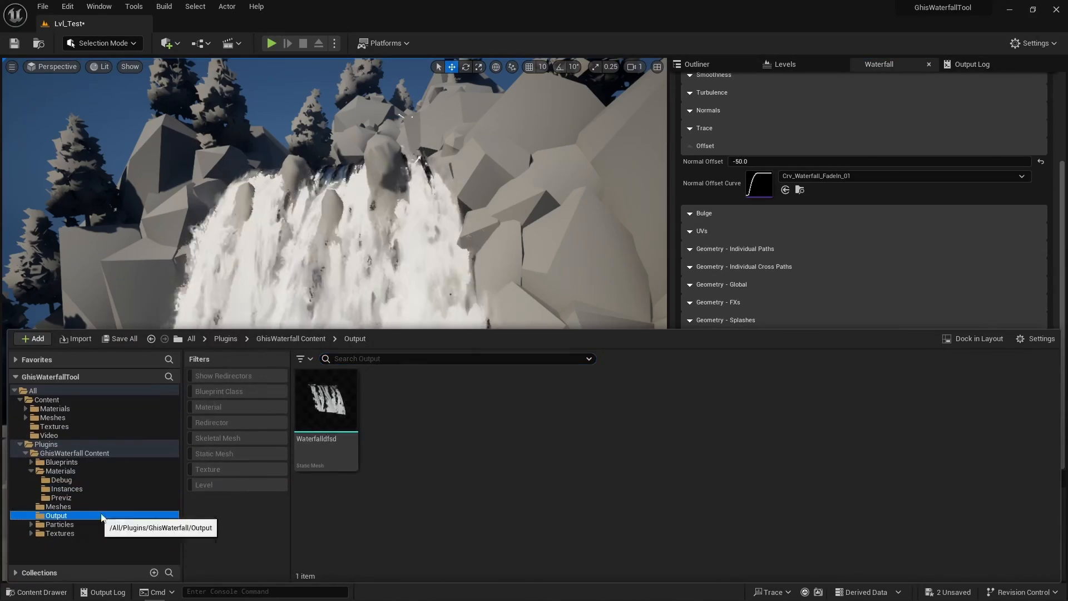
{"action": "key", "text": "ctrl+space"}
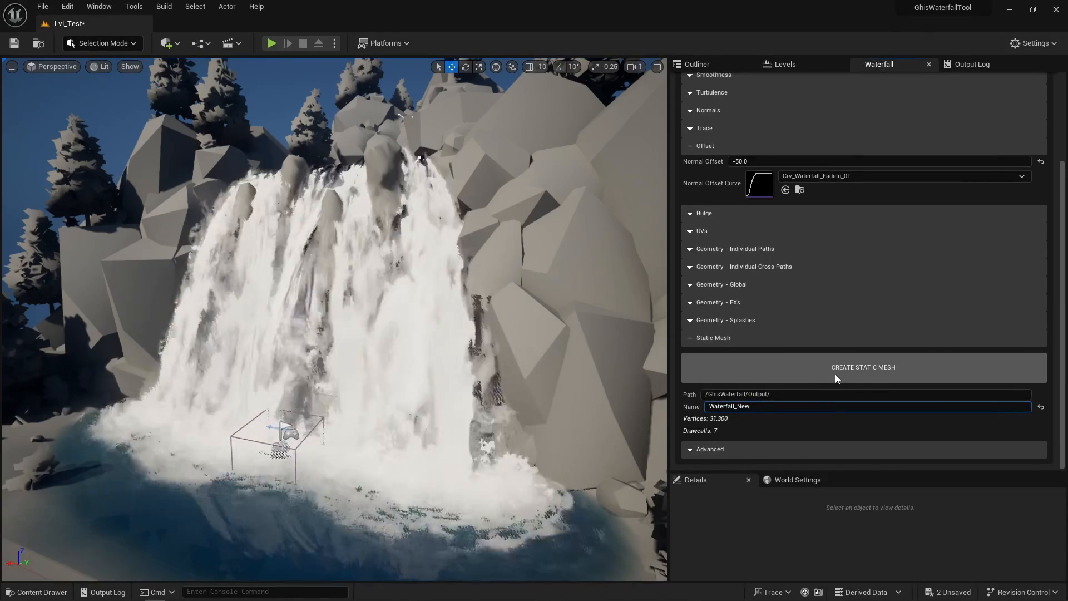
{"action": "left_click", "coordinate": [836, 377]}
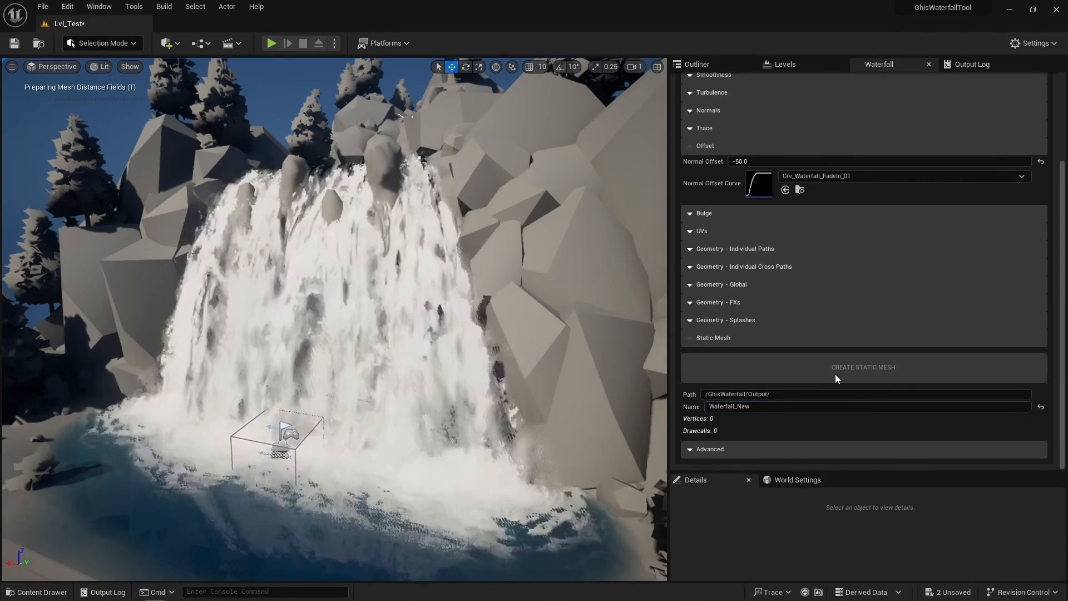
{"action": "scroll", "coordinate": [856, 350], "scroll_direction": "up", "scroll_amount": 4}
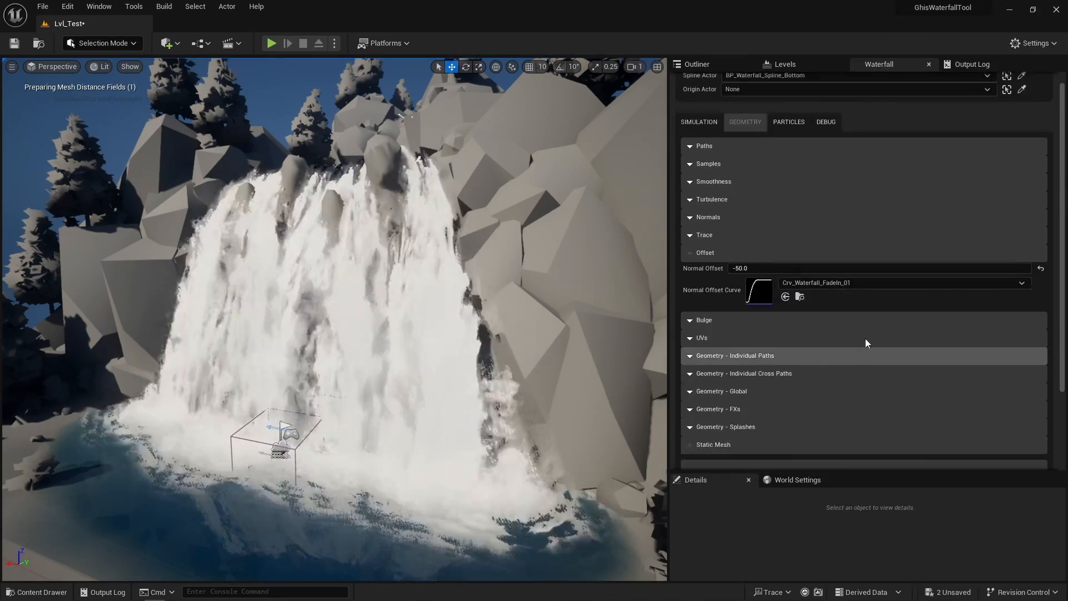
Step: Close the waterfall tool and select StaticMeshActor2 to inspect the baked waterfall in the level
{"action": "left_click", "coordinate": [929, 65]}
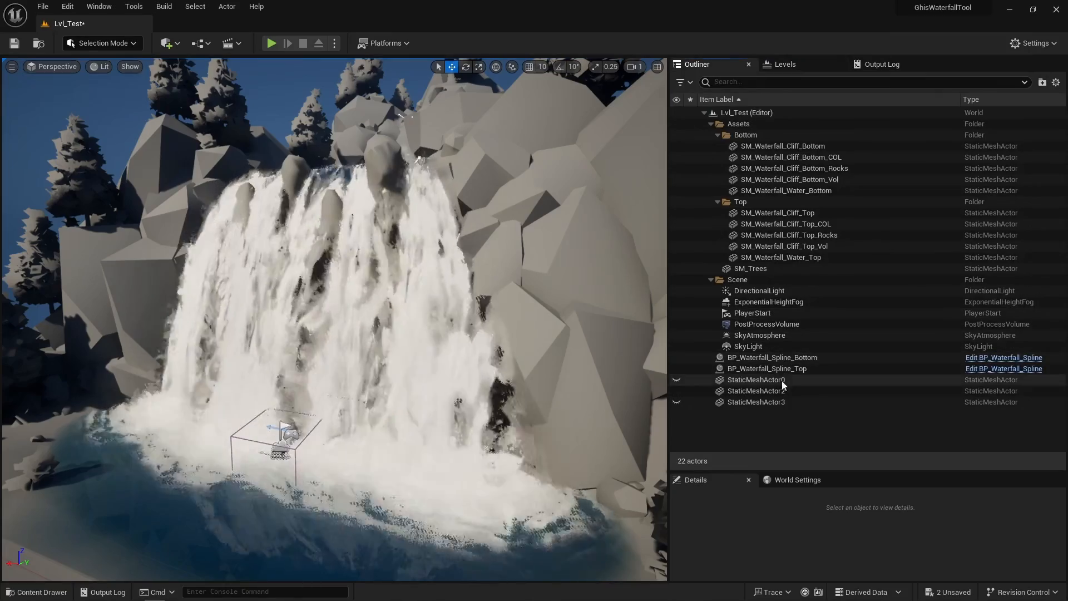
{"action": "left_click", "coordinate": [755, 391]}
{"action": "right_click_drag", "start_coordinate": [556, 345], "coordinate": [503, 332]}
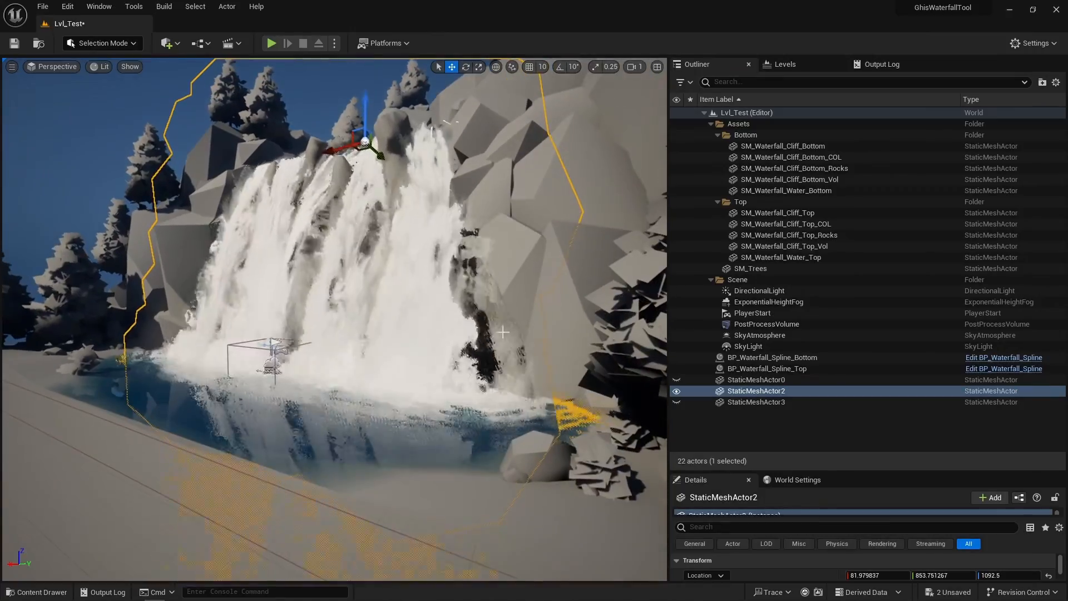
Step: Open the MI_Waterfall_FXs_Splashes_Water material instance of the baked waterfall and override bKillZ to be enabled
{"action": "right_click_drag", "start_coordinate": [334, 507], "coordinate": [343, 448]}
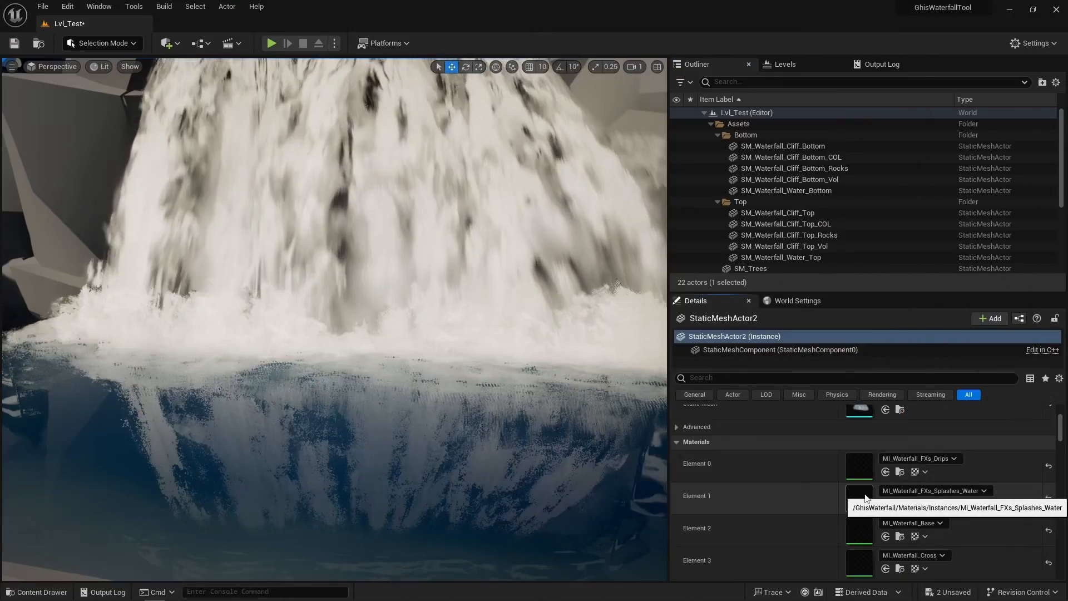
{"action": "double_click", "coordinate": [859, 490]}
{"action": "left_click", "coordinate": [597, 254]}
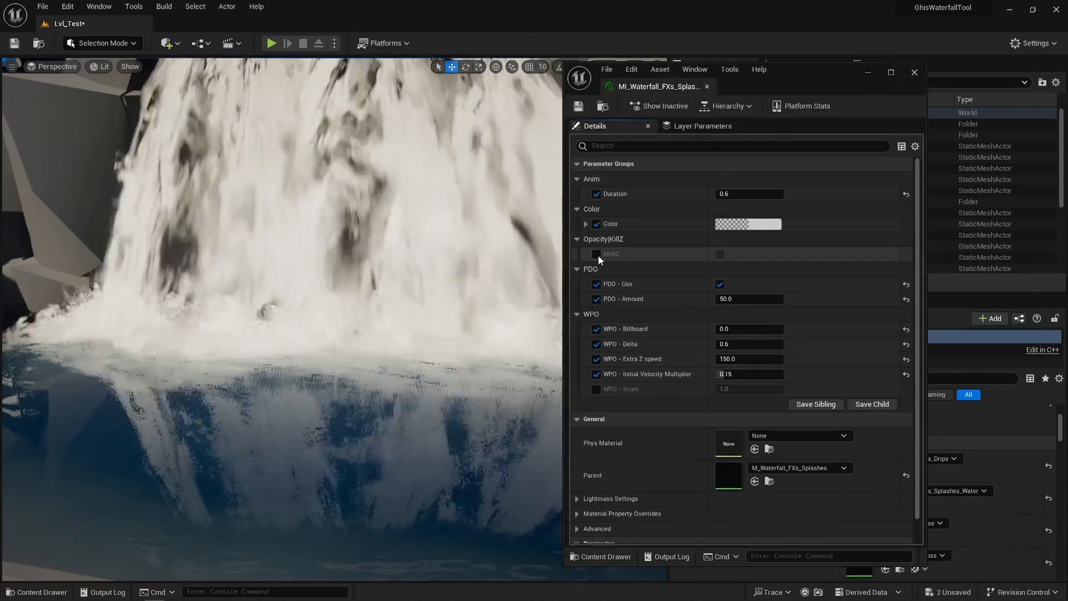
{"action": "left_click", "coordinate": [720, 255]}
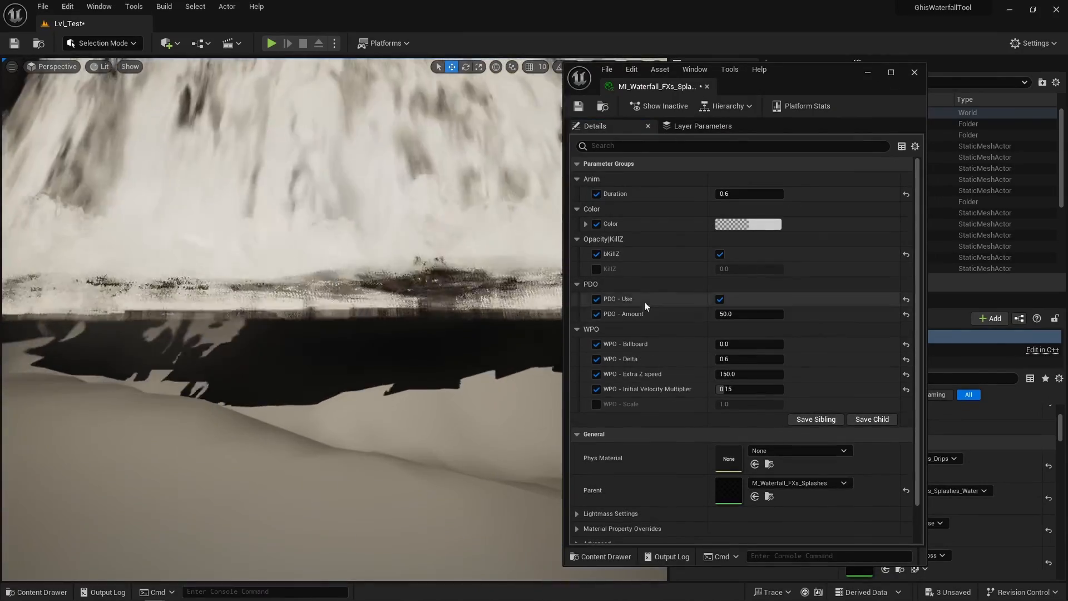
Step: Override KillZ, test a lower value, reset it to 0.0, and save and close the splash material instance
{"action": "left_click", "coordinate": [597, 268]}
{"action": "mouse_move", "coordinate": [739, 272]}
{"action": "left_mouse_down"}
{"action": "mouse_move", "coordinate": [757, 271]}
{"action": "mouse_move", "coordinate": [703, 272]}
{"action": "mouse_move", "coordinate": [756, 272]}
{"action": "left_mouse_up"}
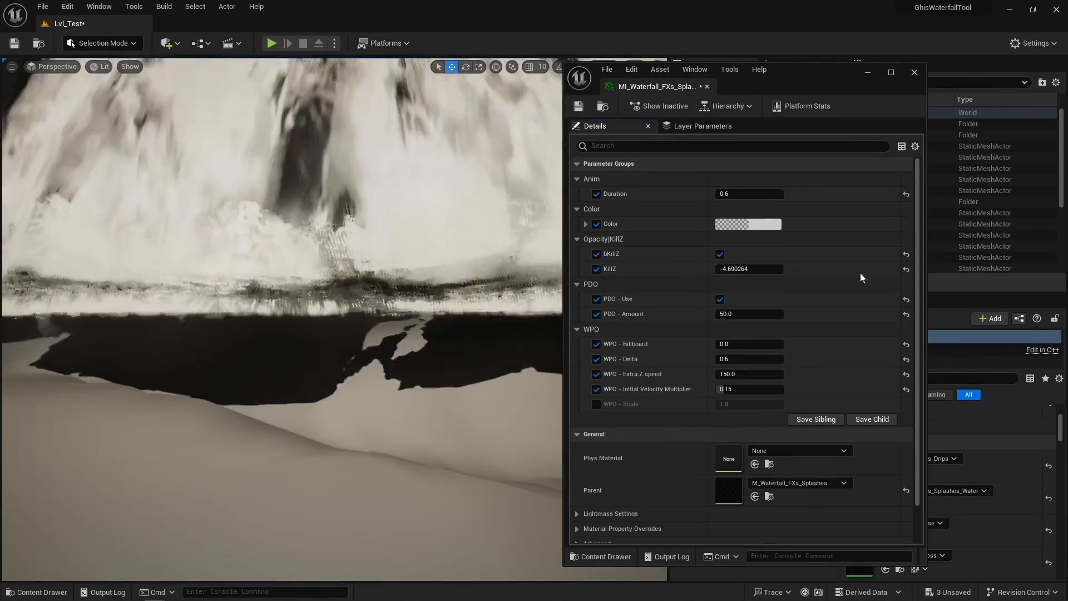
{"action": "left_click", "coordinate": [905, 269]}
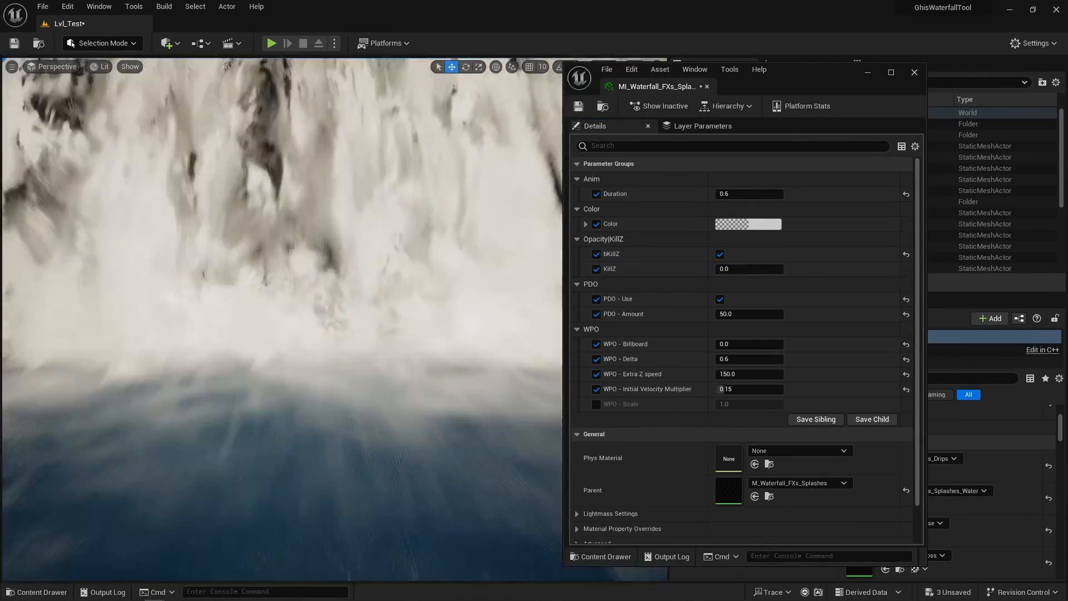
{"action": "key", "text": "s"}
{"action": "left_click", "coordinate": [578, 110]}
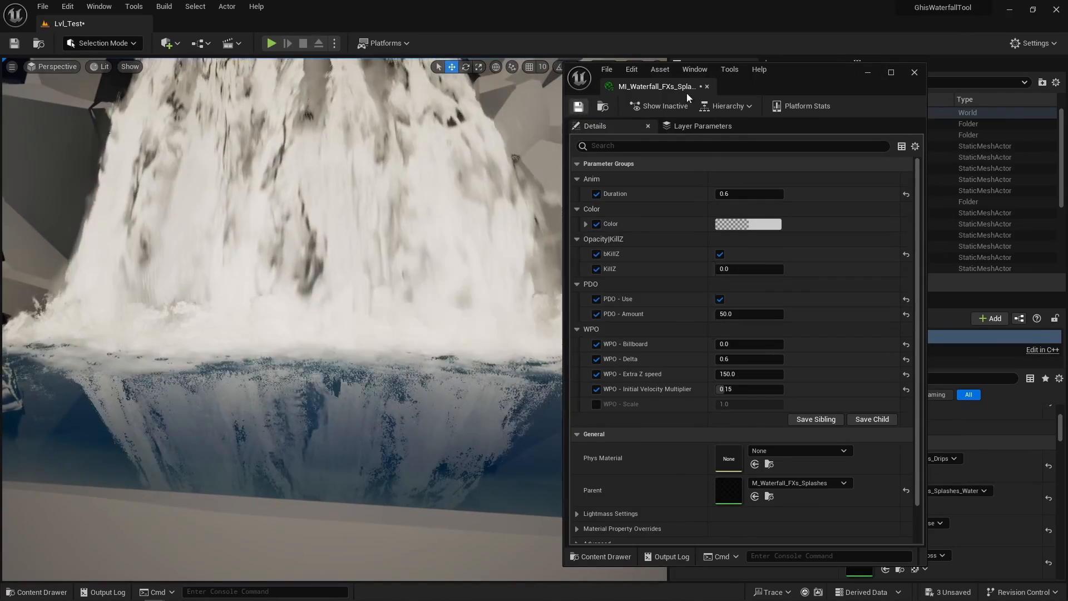
{"action": "left_click", "coordinate": [708, 86]}
Step: Compare the drips with bKillZ off and on in MI_Waterfall_FXs_Drips, and save and close the material instance
{"action": "double_click", "coordinate": [859, 466]}
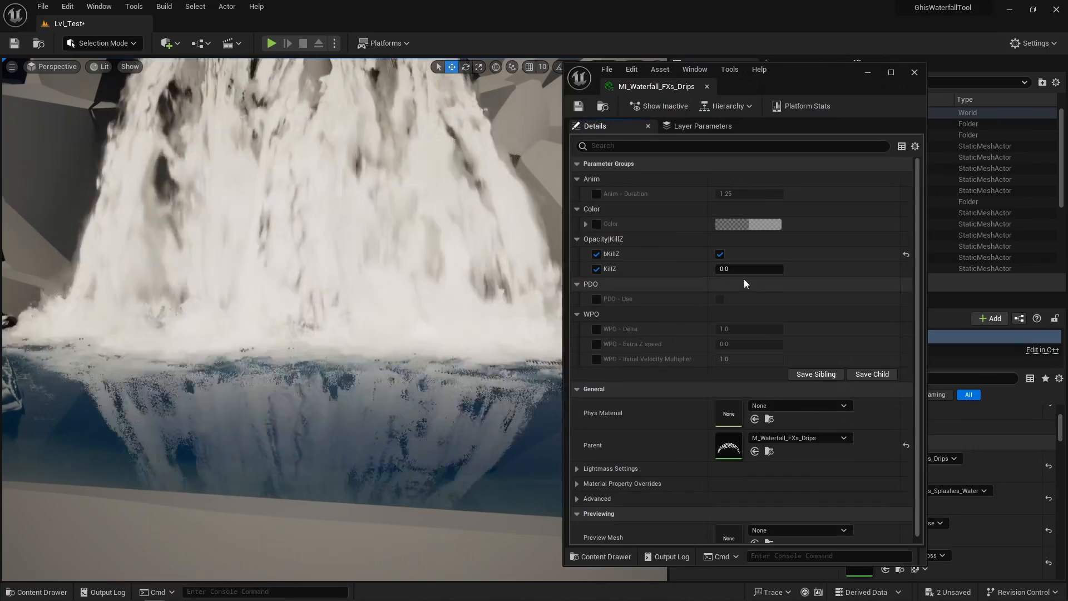
{"action": "left_click", "coordinate": [720, 254]}
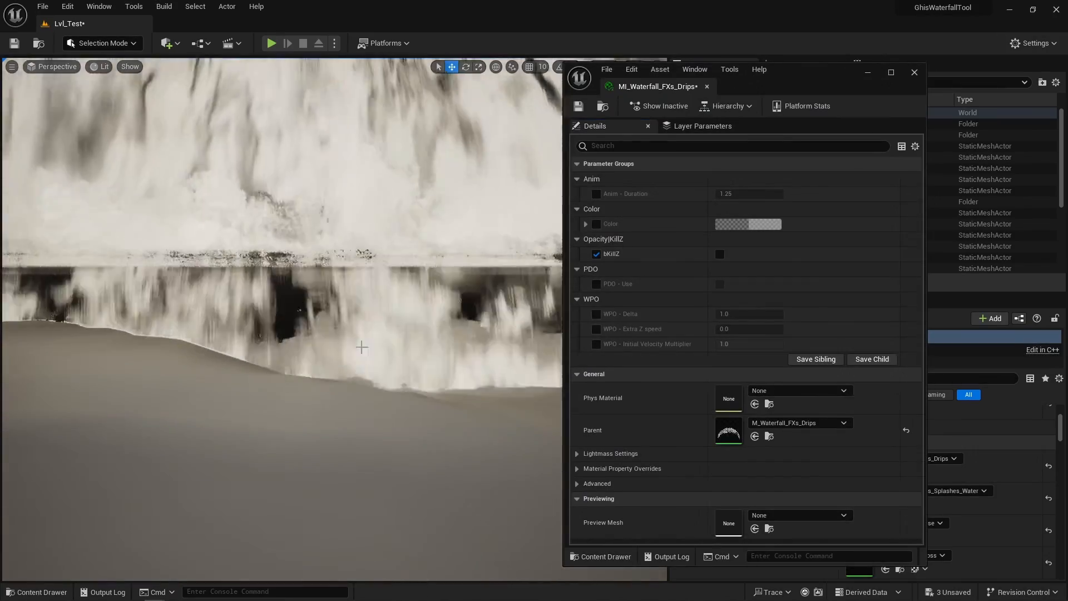
{"action": "left_click", "coordinate": [720, 254]}
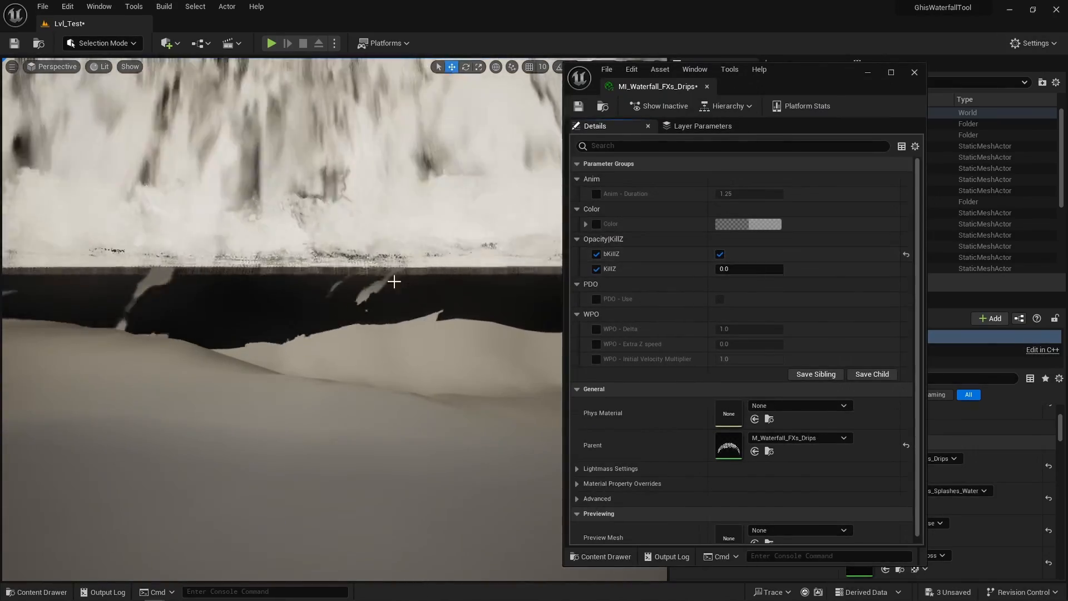
{"action": "right_click_drag", "start_coordinate": [393, 281], "coordinate": [429, 245]}
{"action": "left_click", "coordinate": [578, 106]}
{"action": "left_click", "coordinate": [706, 87]}
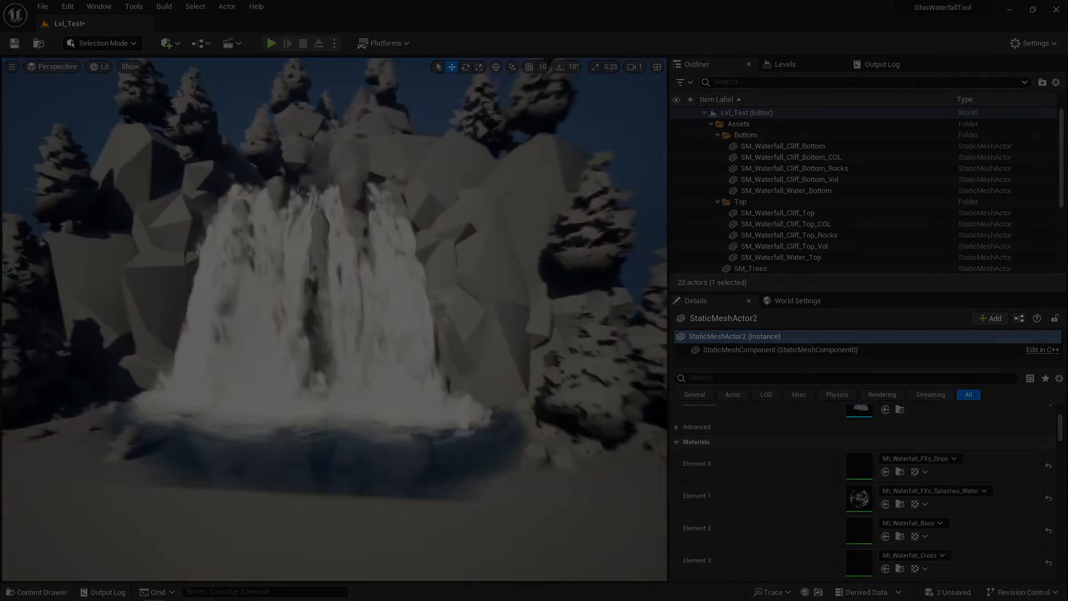
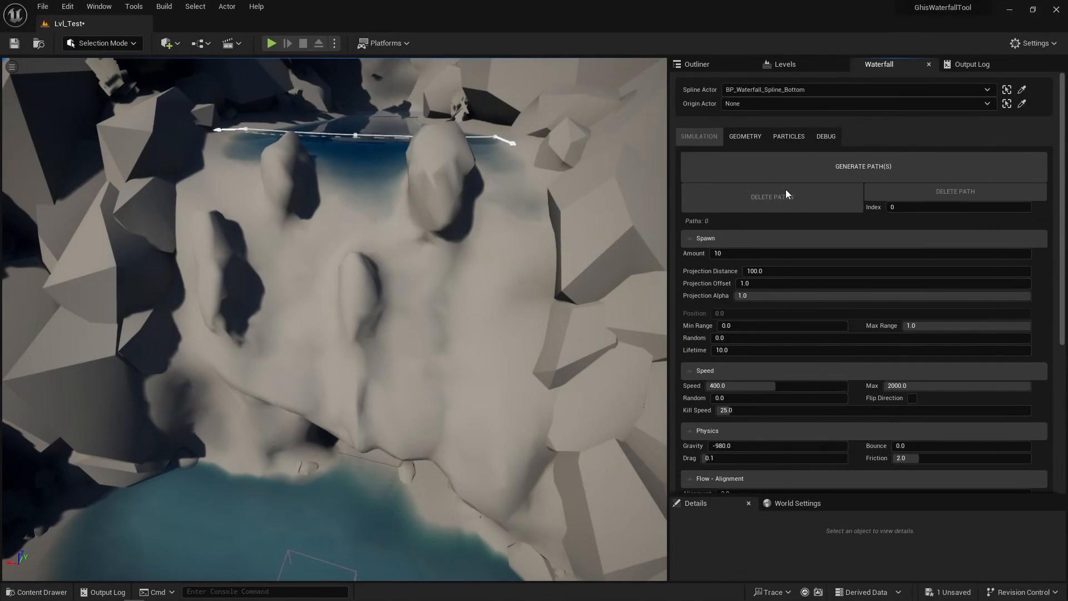
Step: Generate 10 paths from BP_Waterfall_Spline_Bottom, preview FX meshes along them, and clear those meshes
{"action": "left_click", "coordinate": [796, 175]}
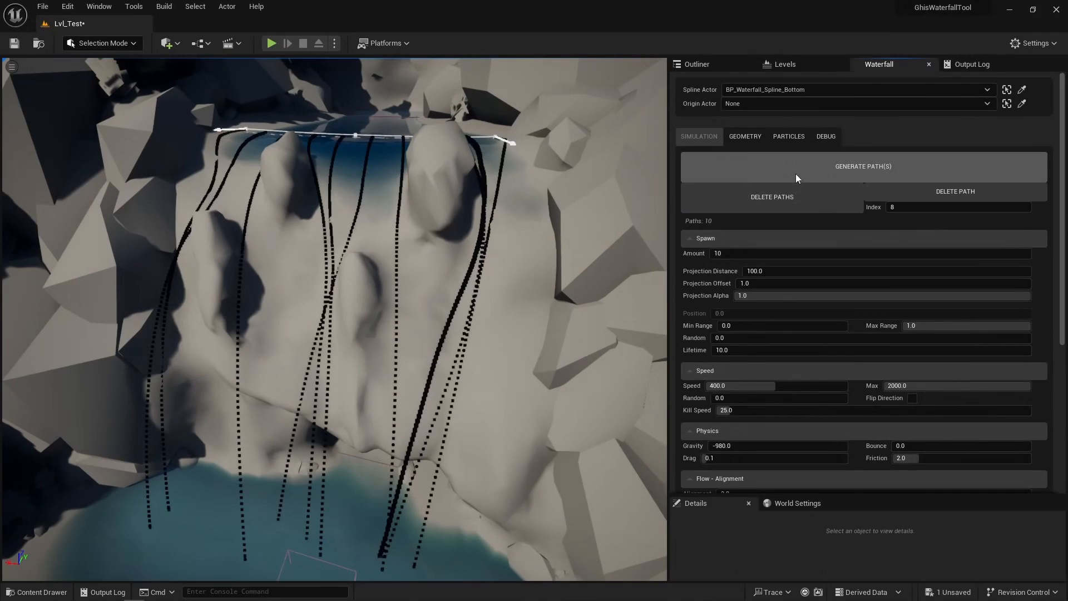
{"action": "left_click", "coordinate": [740, 140]}
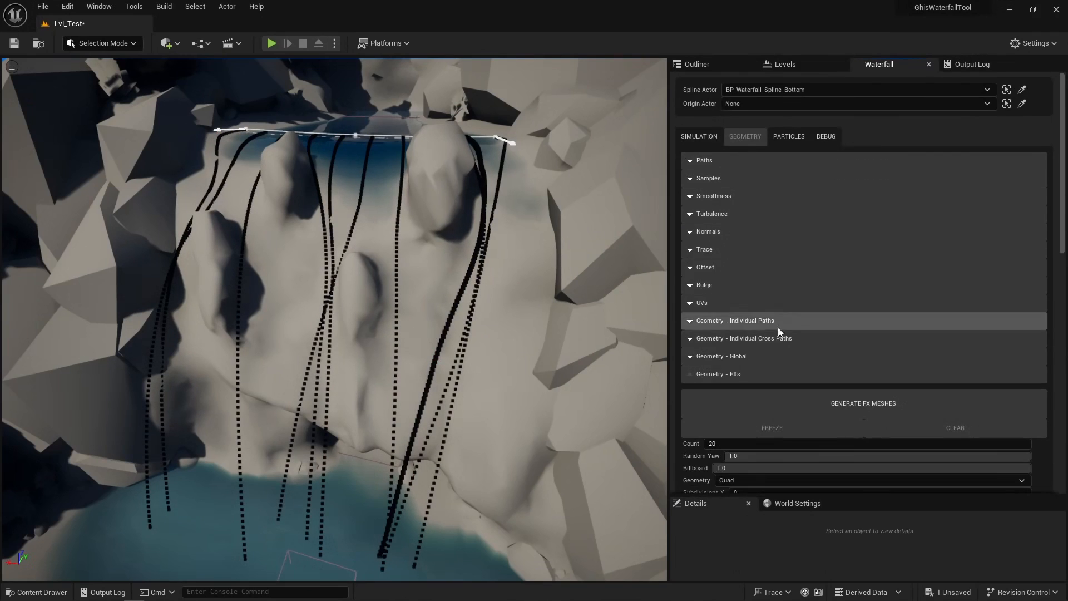
{"action": "left_click", "coordinate": [773, 402]}
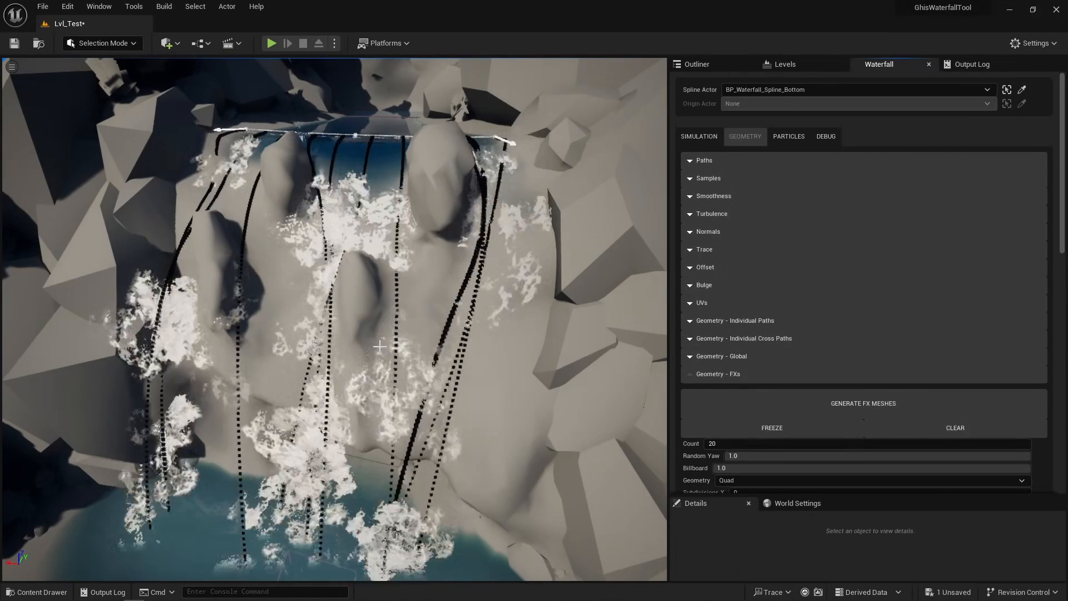
{"action": "mouse_move", "coordinate": [277, 294]}
{"action": "left_mouse_down", "text": "alt"}
{"action": "mouse_move", "coordinate": [223, 287]}
{"action": "mouse_move", "coordinate": [286, 305]}
{"action": "left_mouse_up", "text": "alt"}
{"action": "left_click", "coordinate": [939, 426]}
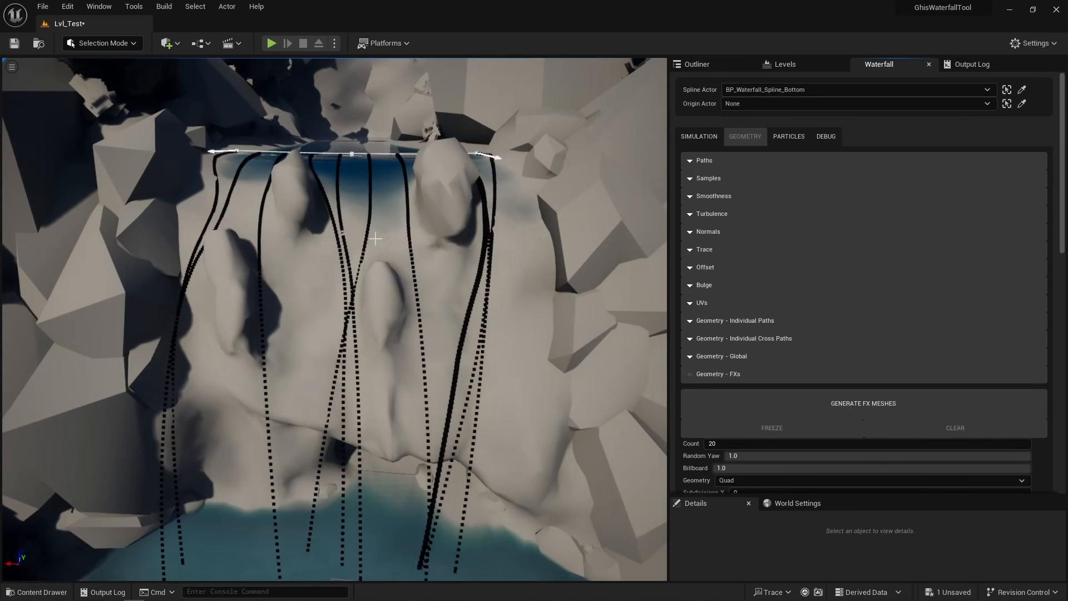
{"action": "left_click_drag", "start_coordinate": [367, 286], "coordinate": [379, 287], "text": "alt"}
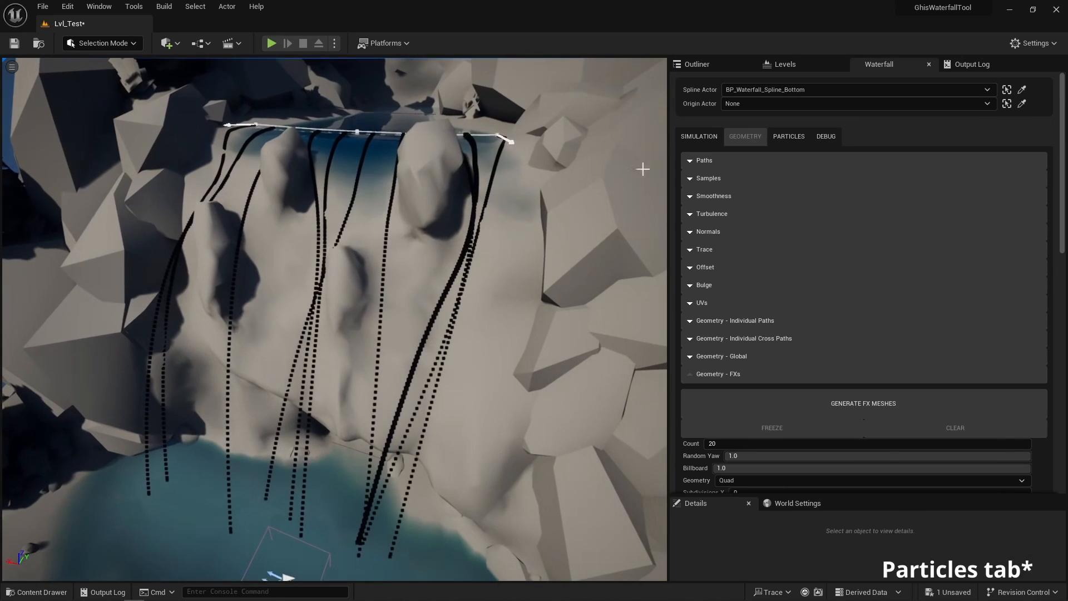
Step: Bake the paths into FX textures with 256 - 16x16 RT samples and create static textures from them
{"action": "left_click", "coordinate": [783, 137]}
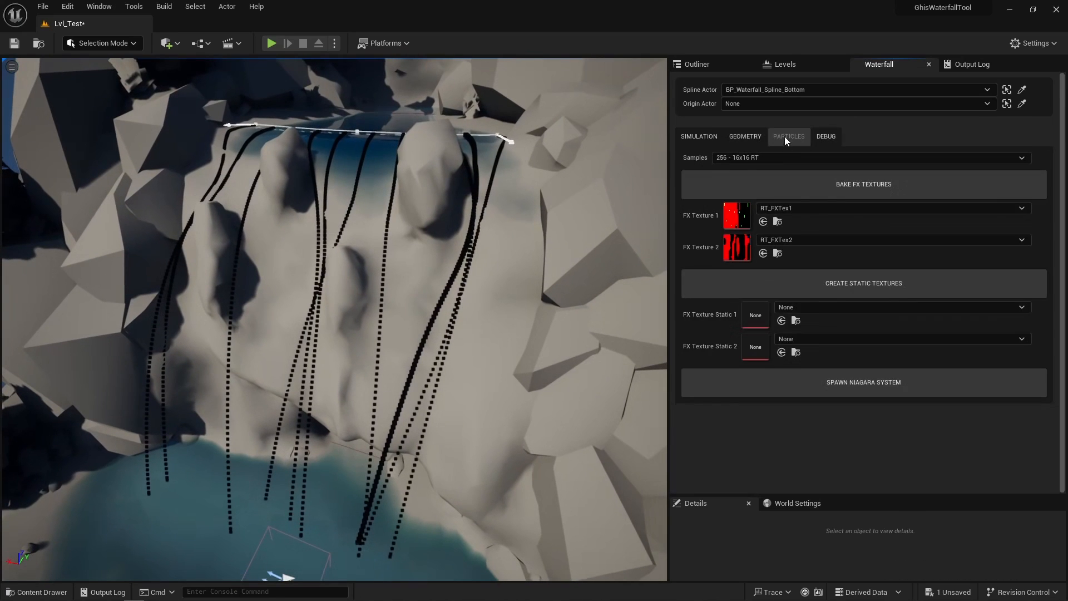
{"action": "left_click", "coordinate": [832, 185]}
{"action": "left_click", "coordinate": [852, 282]}
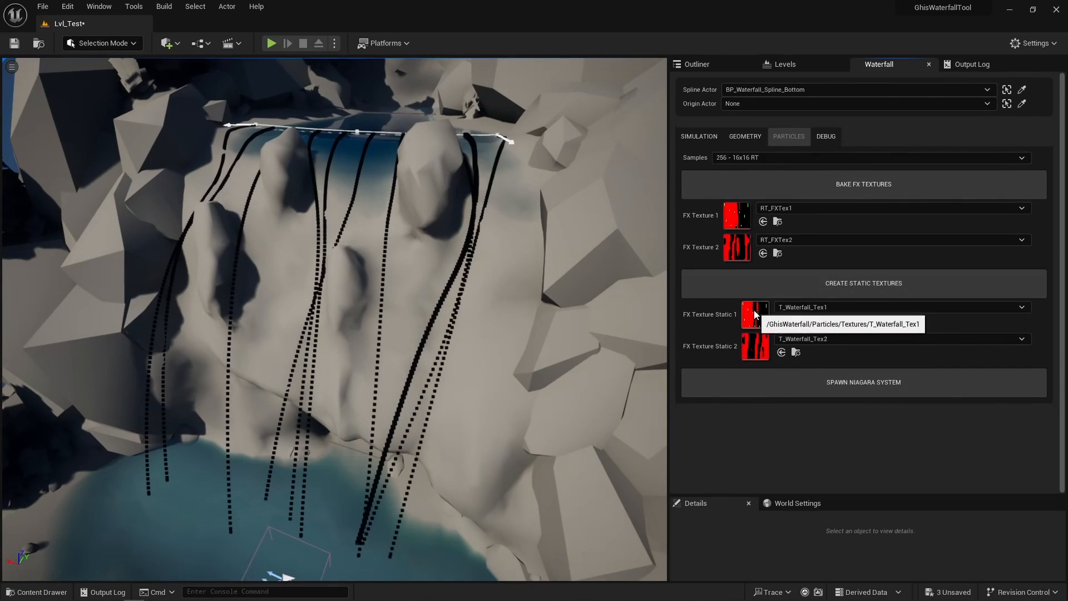
Step: Spawn the waterfall Niagara system in the level and examine the Sample FXTex module of FX_Syst_Waterfall_FXTex
{"action": "left_click", "coordinate": [850, 381]}
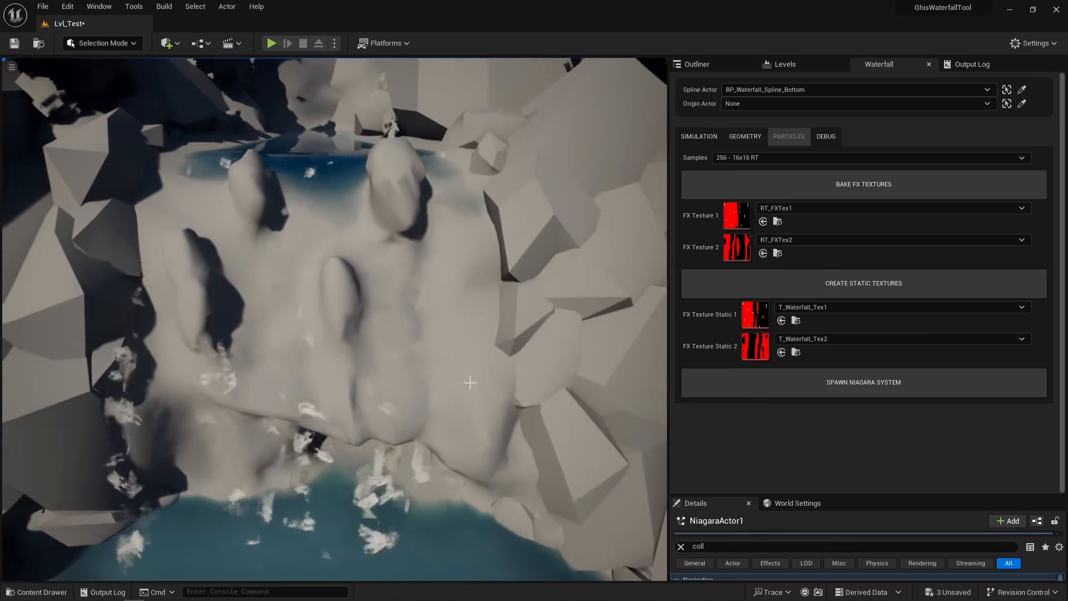
{"action": "mouse_move", "coordinate": [469, 382]}
{"action": "right_mouse_down"}
{"action": "mouse_move", "coordinate": [445, 379]}
{"action": "mouse_move", "coordinate": [484, 378]}
{"action": "mouse_move", "coordinate": [456, 383]}
{"action": "right_mouse_up"}
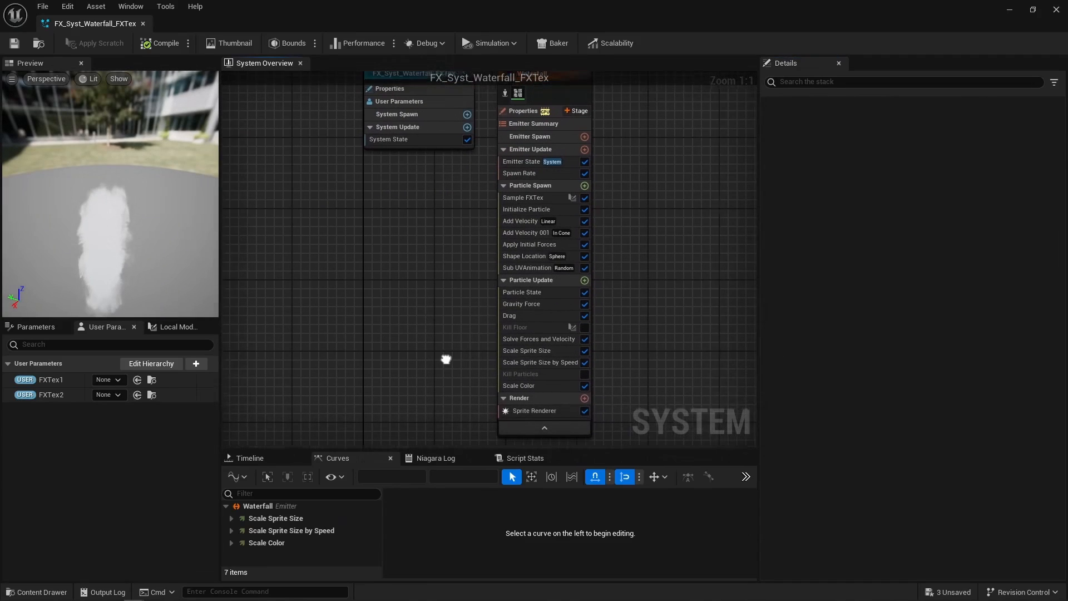
{"action": "left_click", "coordinate": [483, 204]}
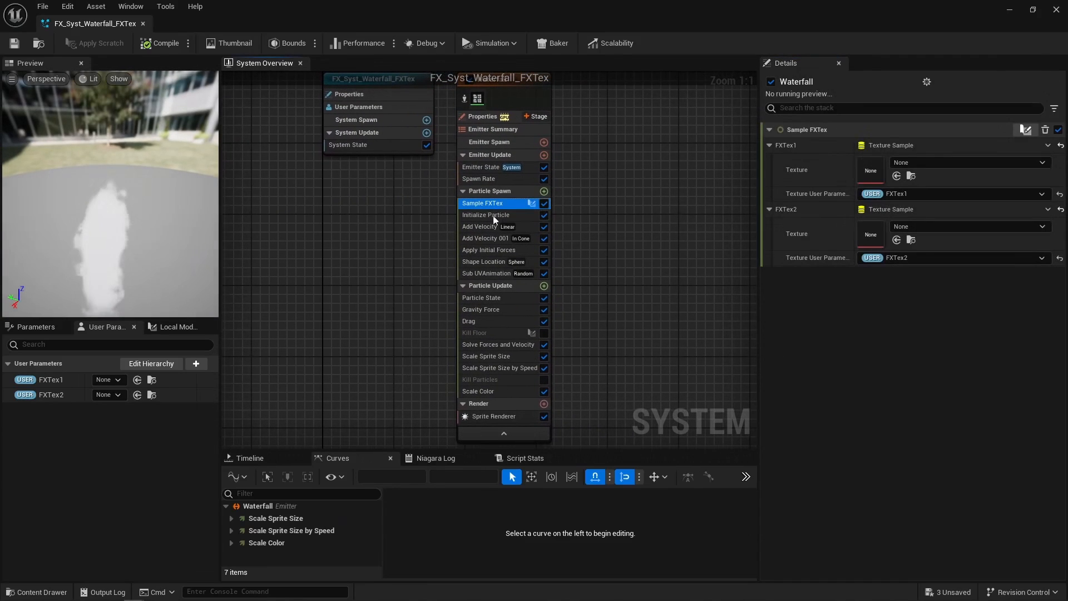
{"action": "left_click", "coordinate": [385, 320]}
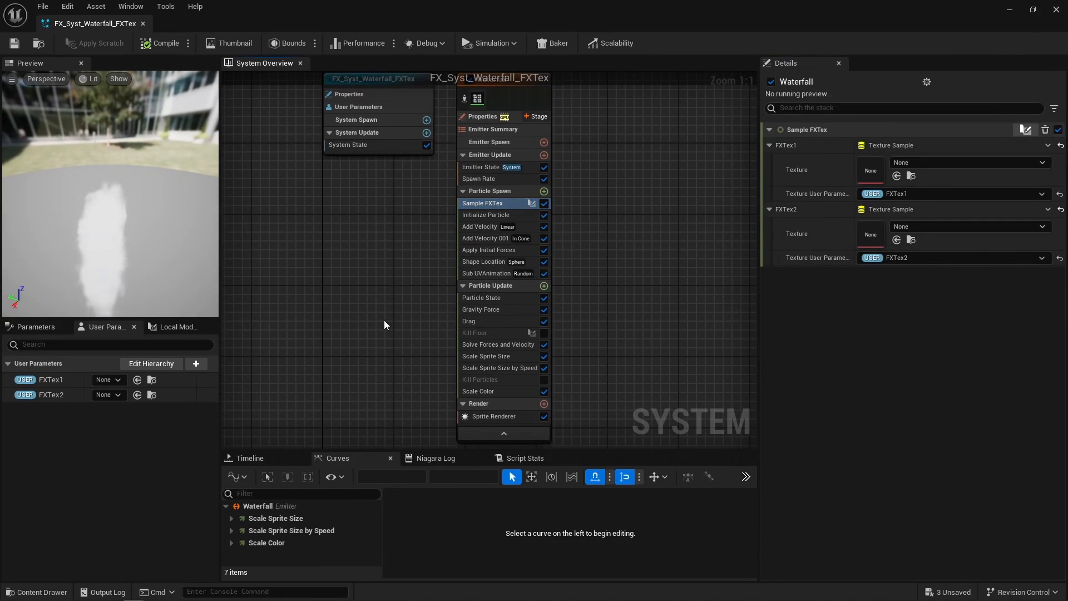
{"action": "left_click", "coordinate": [1055, 10]}
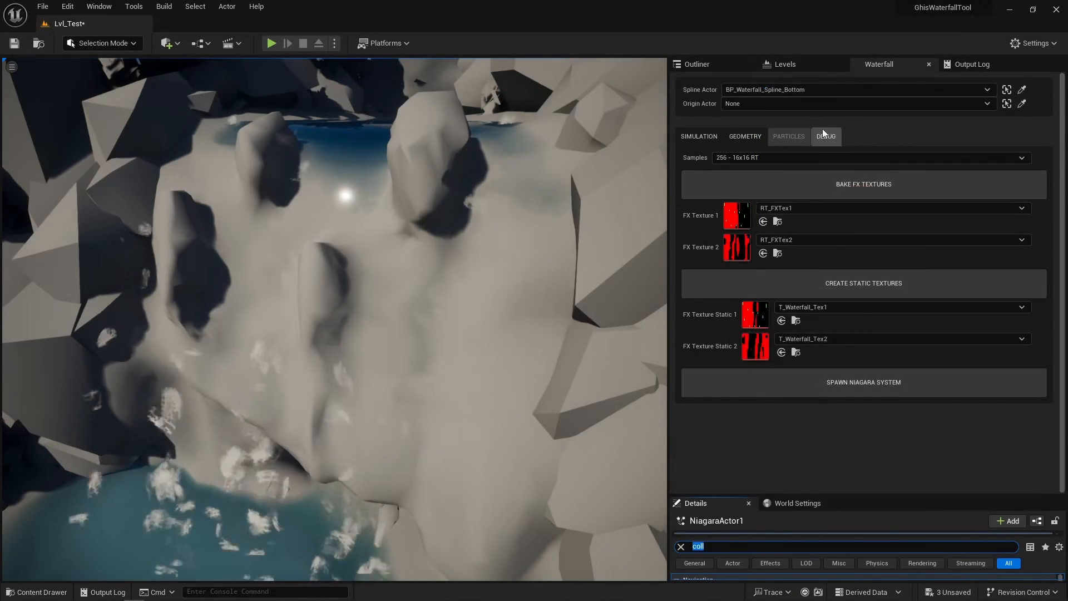
Step: Review the waterfall tool's Simulation, Geometry and Particles settings
{"action": "left_click", "coordinate": [789, 136]}
{"action": "left_click", "coordinate": [748, 136]}
{"action": "left_click", "coordinate": [715, 138]}
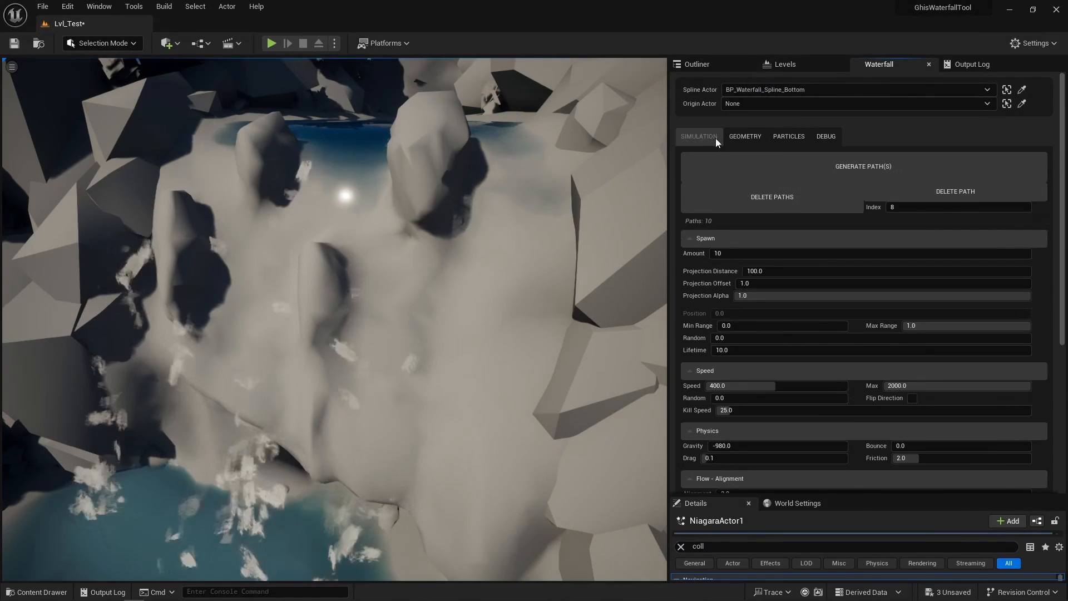
{"action": "left_click", "coordinate": [743, 137]}
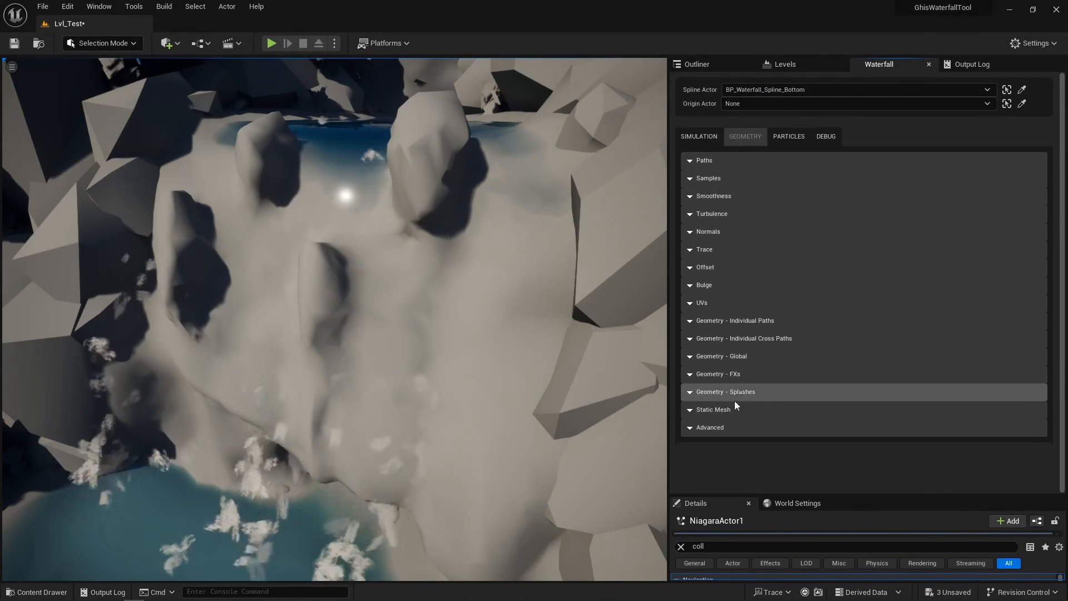
{"action": "left_click", "coordinate": [709, 136]}
{"action": "left_click", "coordinate": [793, 136]}
{"action": "left_click", "coordinate": [745, 135]}
{"action": "left_click", "coordinate": [706, 137]}
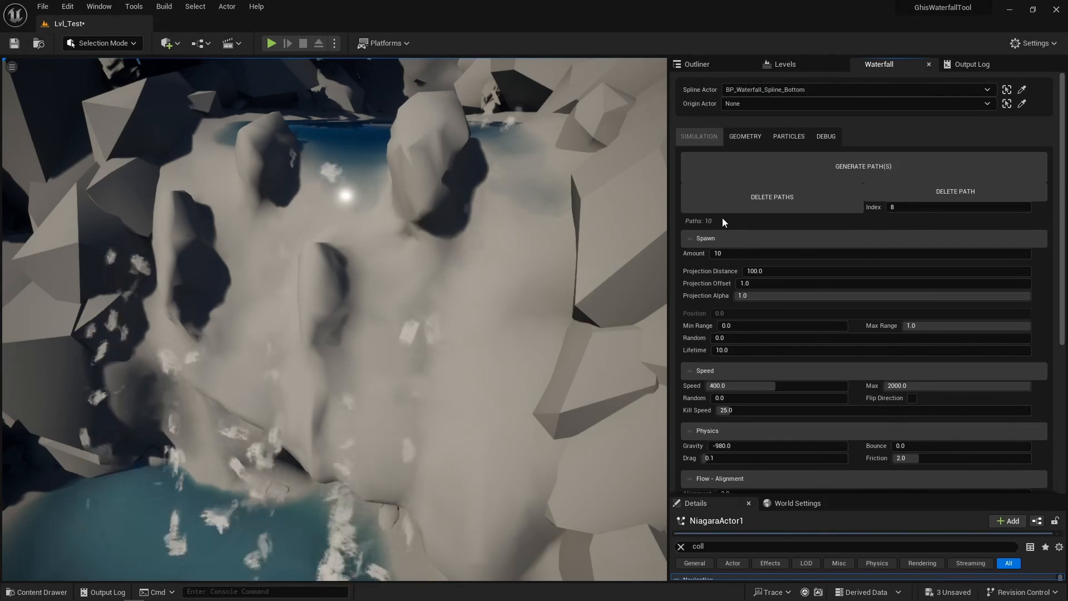
{"action": "scroll", "coordinate": [912, 352], "scroll_direction": "down", "scroll_amount": 4}
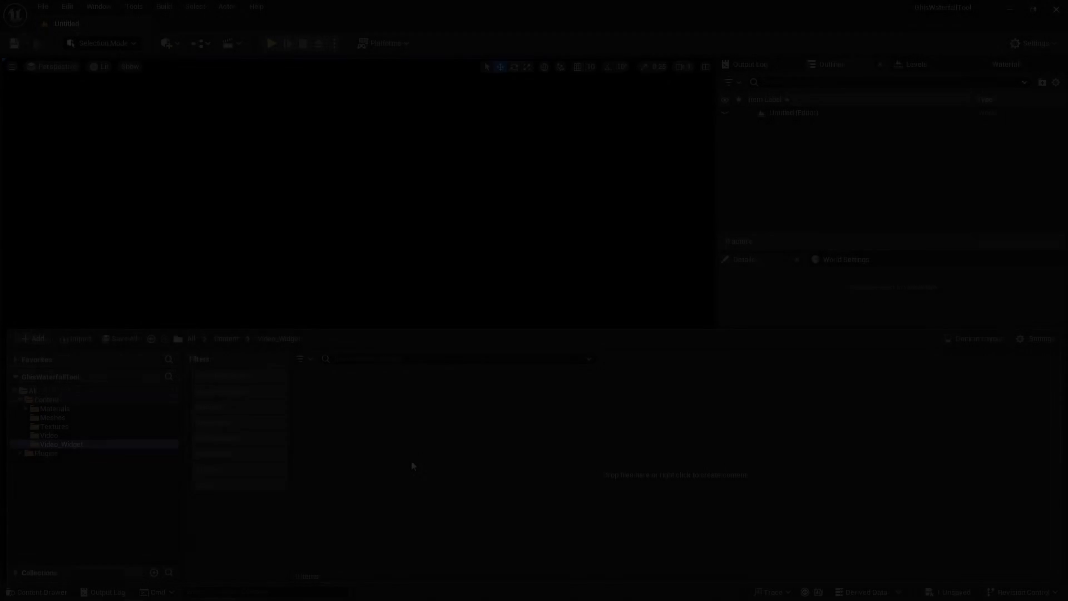
Step: Create an Editor Utility Widget without a root widget in the Video_Widget folder
{"action": "right_click", "coordinate": [412, 461]}
{"action": "mouse_move", "coordinate": [470, 305]}
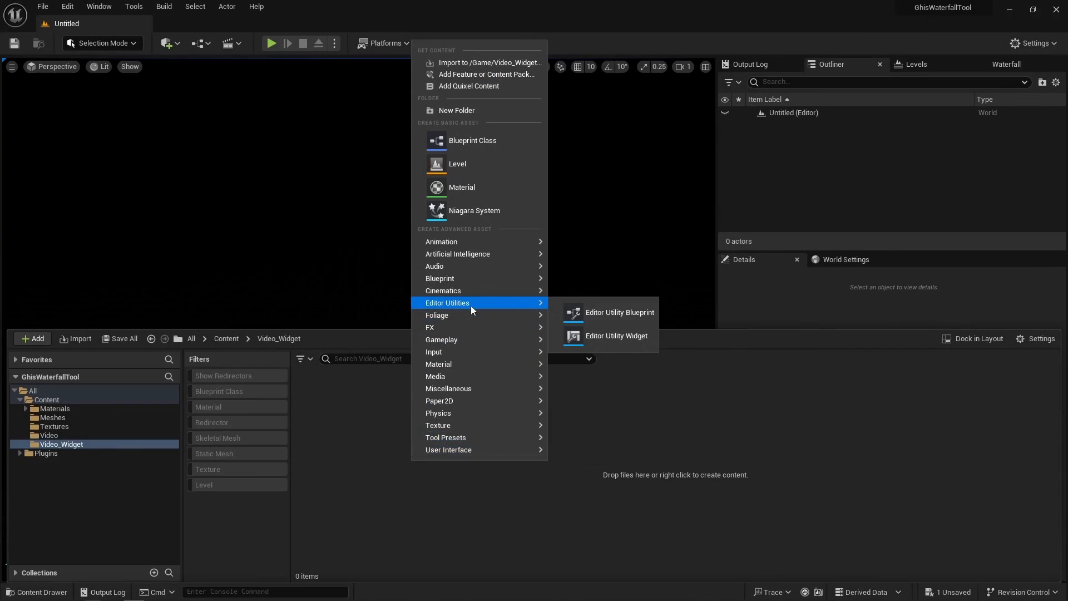
{"action": "left_click", "coordinate": [604, 339]}
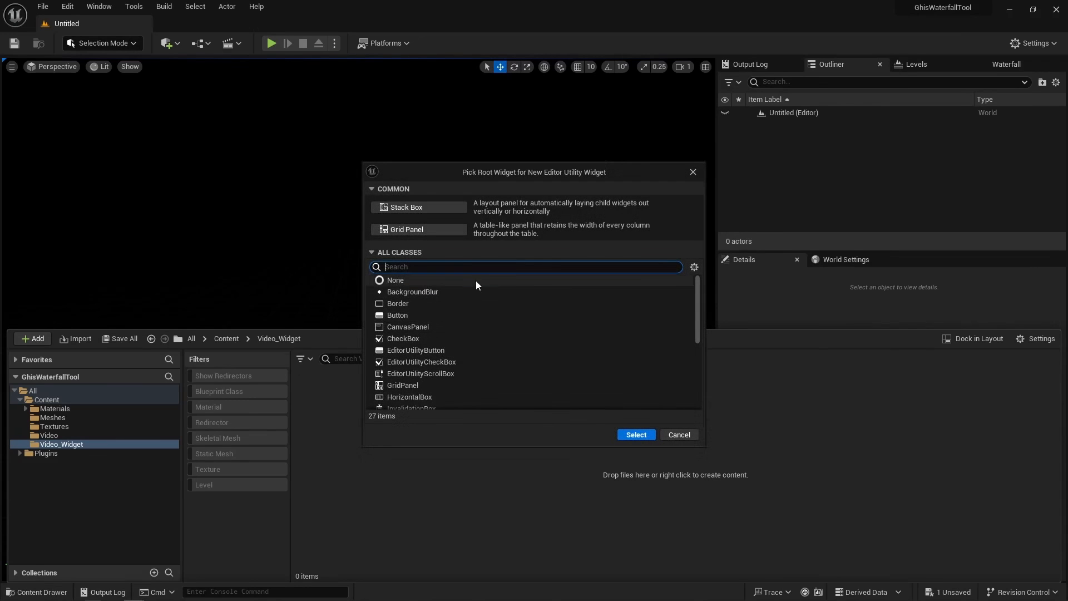
{"action": "left_click", "coordinate": [635, 434]}
Step: Connect a reroute node to the execution output of Event Tick in the widget's event graph
{"action": "right_click", "coordinate": [316, 407]}
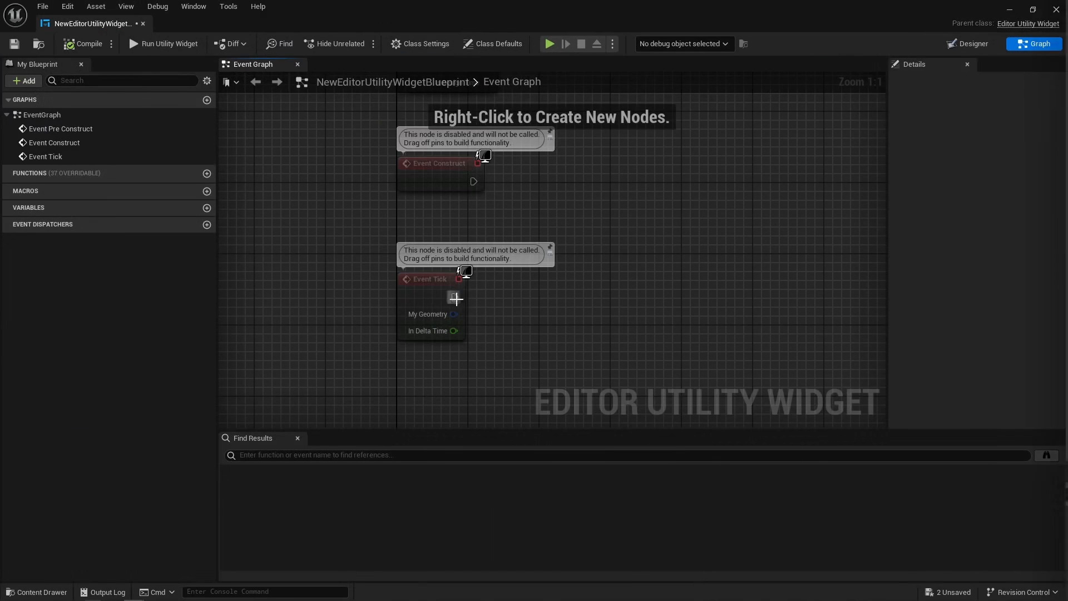
{"action": "left_click_drag", "start_coordinate": [454, 297], "coordinate": [537, 299]}
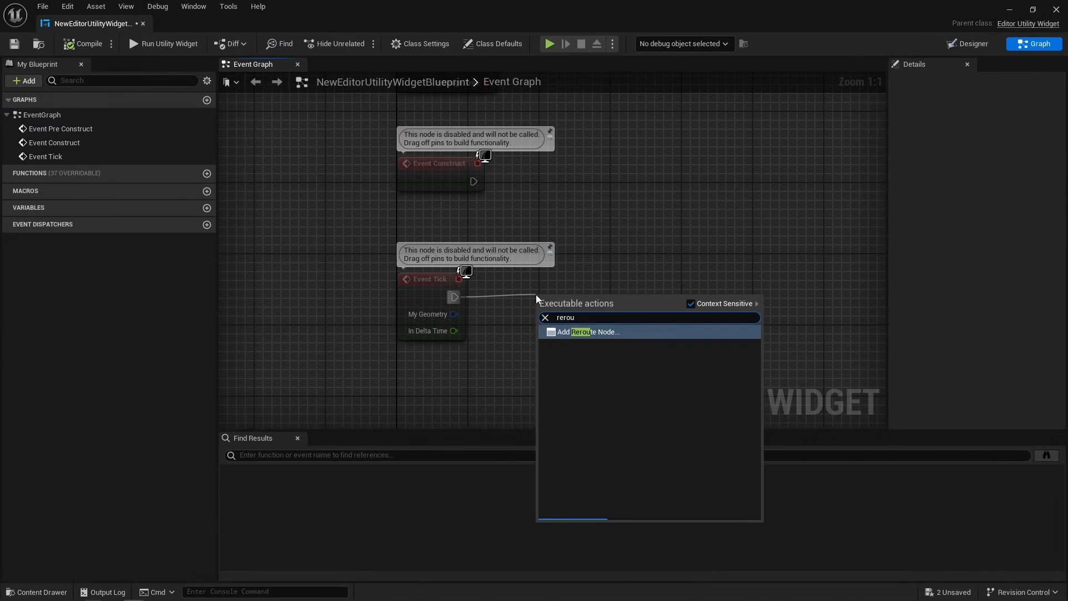
{"action": "key", "text": "Return"}
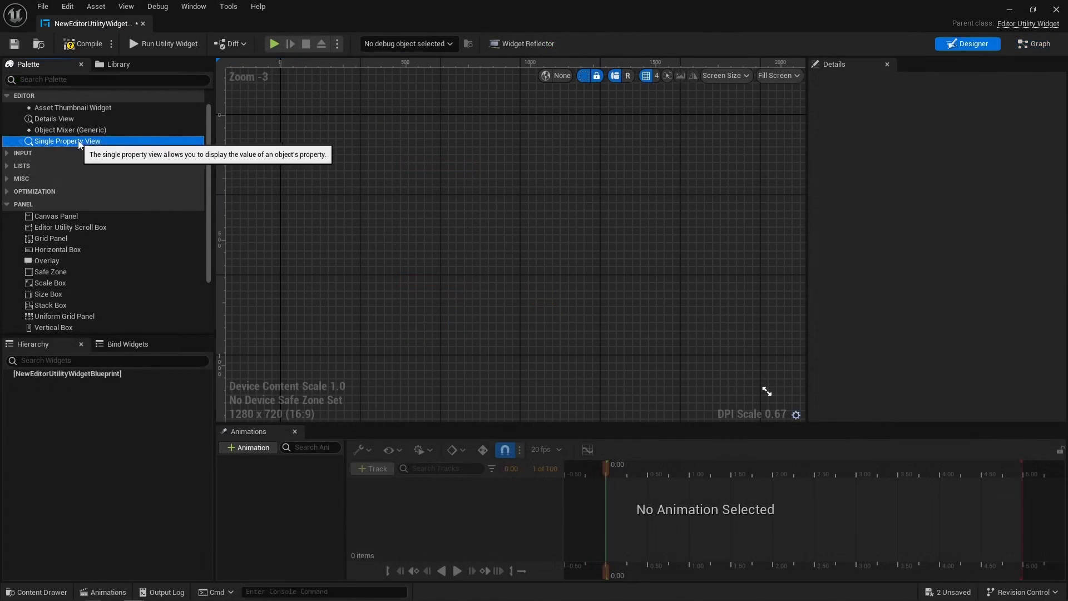
Step: Add a Vertical Box to the widget hierarchy and place a Single Property View inside it
{"action": "left_click_drag", "start_coordinate": [66, 322], "coordinate": [67, 374]}
{"action": "left_click_drag", "start_coordinate": [66, 140], "coordinate": [72, 387]}
Step: Add a Set Object node targeting the Single Property View in the event graph and run it from Event Pre Construct
{"action": "left_click", "coordinate": [1034, 44]}
{"action": "left_click_drag", "start_coordinate": [81, 221], "coordinate": [333, 273], "text": "ctrl"}
{"action": "left_click_drag", "start_coordinate": [433, 273], "coordinate": [556, 215]}
{"action": "type", "text": "view"}
{"action": "scroll", "coordinate": [599, 389], "scroll_direction": "down", "scroll_amount": 1}
{"action": "left_click", "coordinate": [563, 444]}
{"action": "left_click_drag", "start_coordinate": [503, 235], "coordinate": [420, 235]}
Step: Feed a Self reference into the New Object input of the Set Object node
{"action": "left_click_drag", "start_coordinate": [502, 274], "coordinate": [503, 309]}
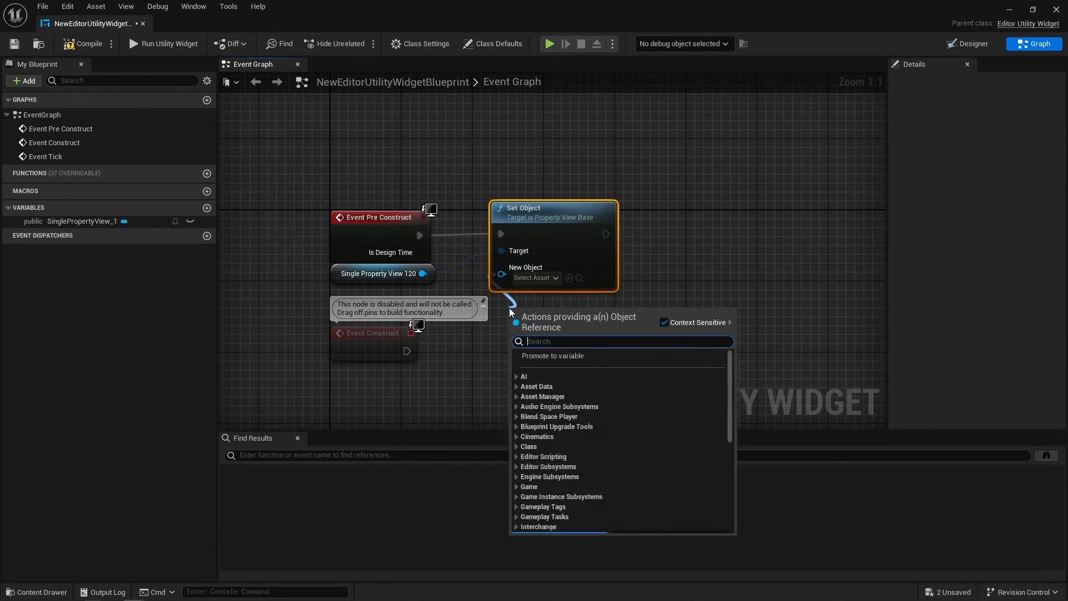
{"action": "type", "text": "self"}
{"action": "left_click", "coordinate": [556, 400]}
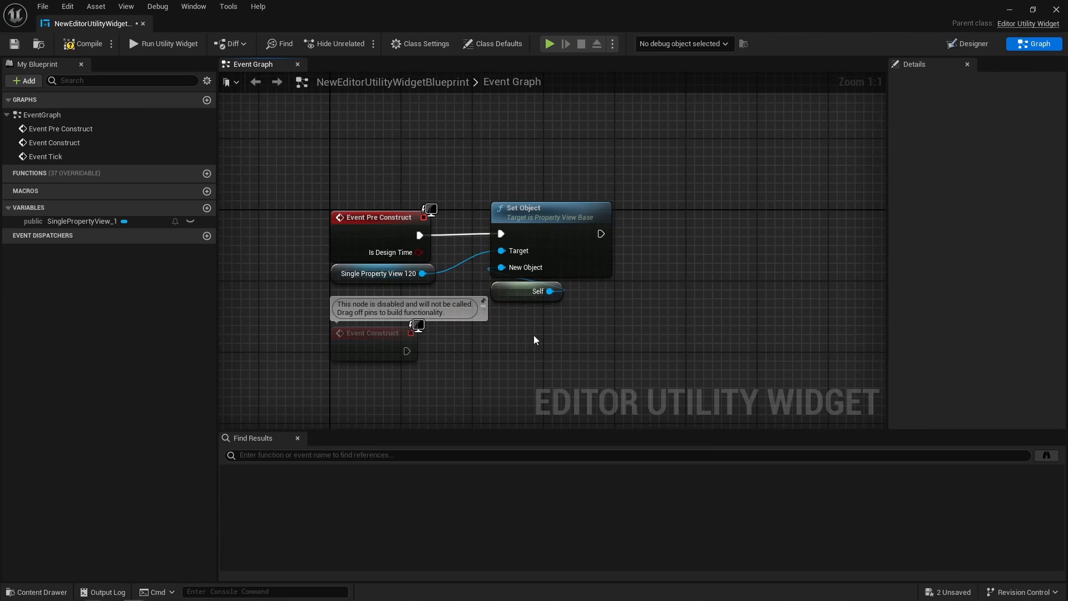
Step: Add a Float variable named MyFloat to the editor utility widget blueprint
{"action": "left_click", "coordinate": [207, 208]}
{"action": "type", "text": "MyFloat"}
{"action": "left_click", "coordinate": [994, 130]}
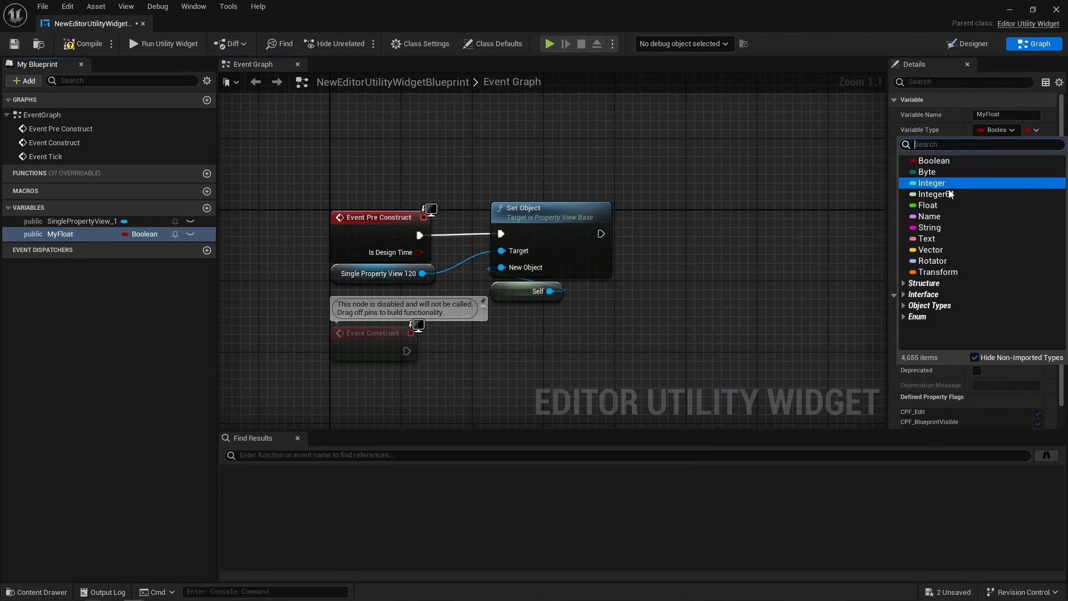
{"action": "left_click", "coordinate": [927, 206]}
Step: Set the Single Property View's property name to MyFloat in the widget designer and compile the blueprint
{"action": "left_click", "coordinate": [970, 44]}
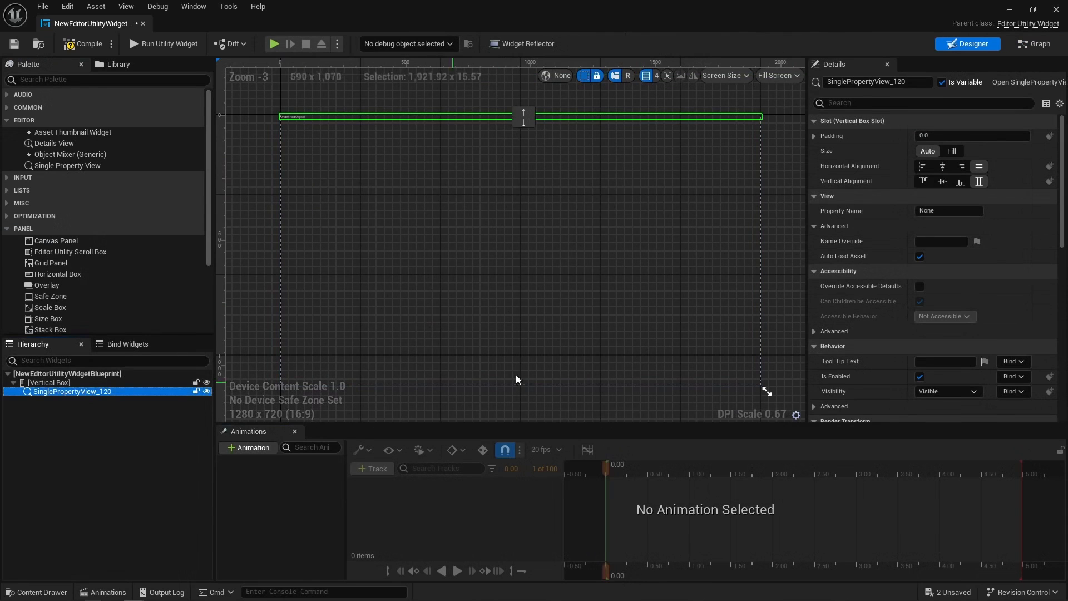
{"action": "left_click", "coordinate": [935, 210]}
{"action": "type", "text": "MyFloat"}
{"action": "key", "text": "Return"}
{"action": "left_click", "coordinate": [82, 44]}
{"action": "scroll", "coordinate": [248, 84], "scroll_direction": "up", "scroll_amount": 6}
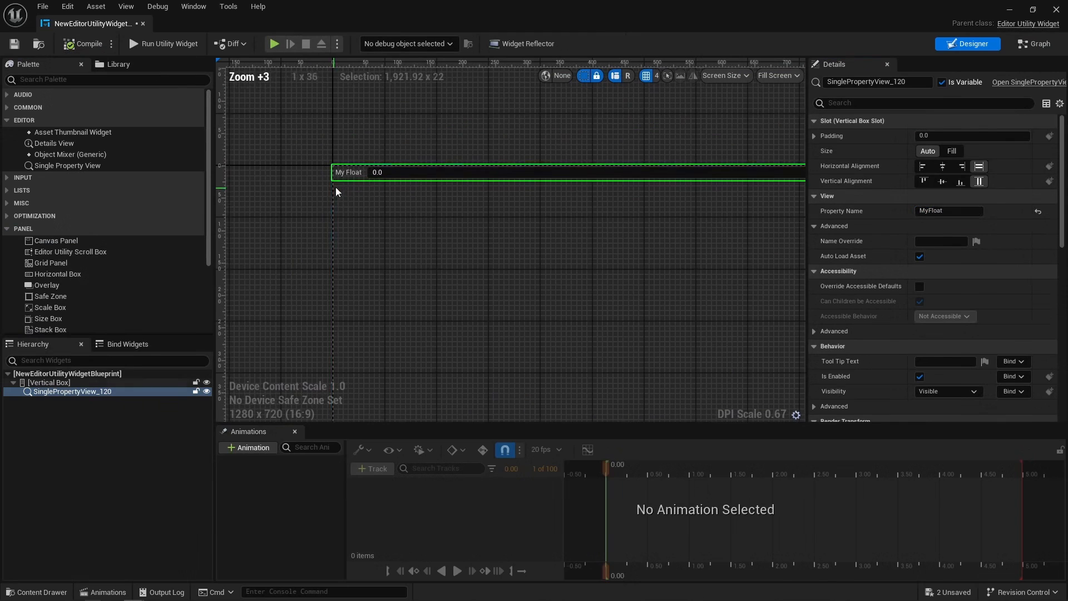
{"action": "scroll", "coordinate": [316, 174], "scroll_direction": "down", "scroll_amount": 4}
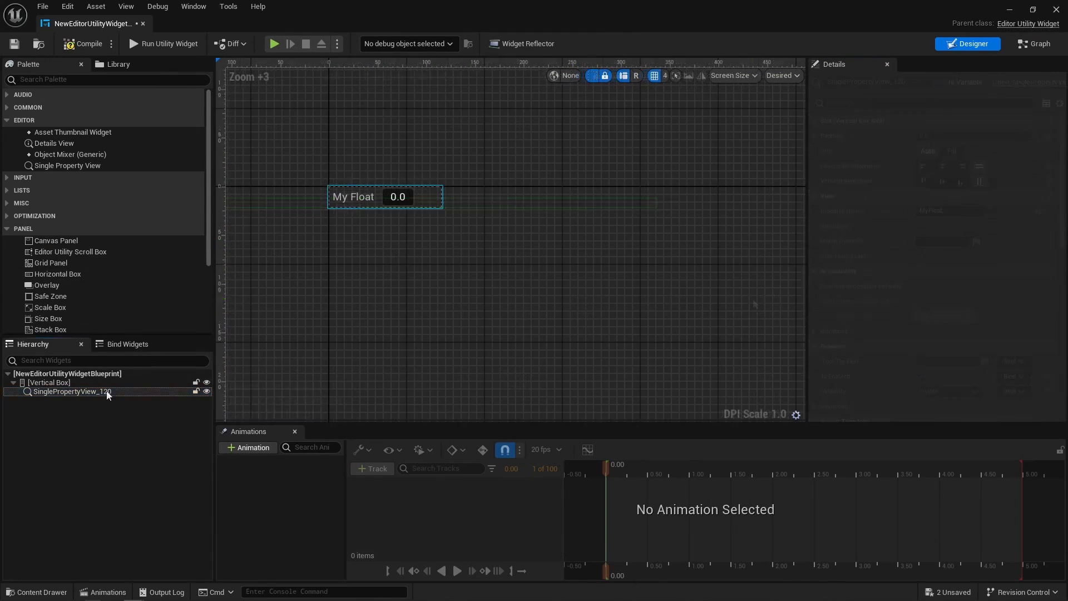
Step: Add an On Property Changed event for the Single Property View to the event graph
{"action": "left_click", "coordinate": [109, 393]}
{"action": "scroll", "coordinate": [871, 351], "scroll_direction": "down", "scroll_amount": 15}
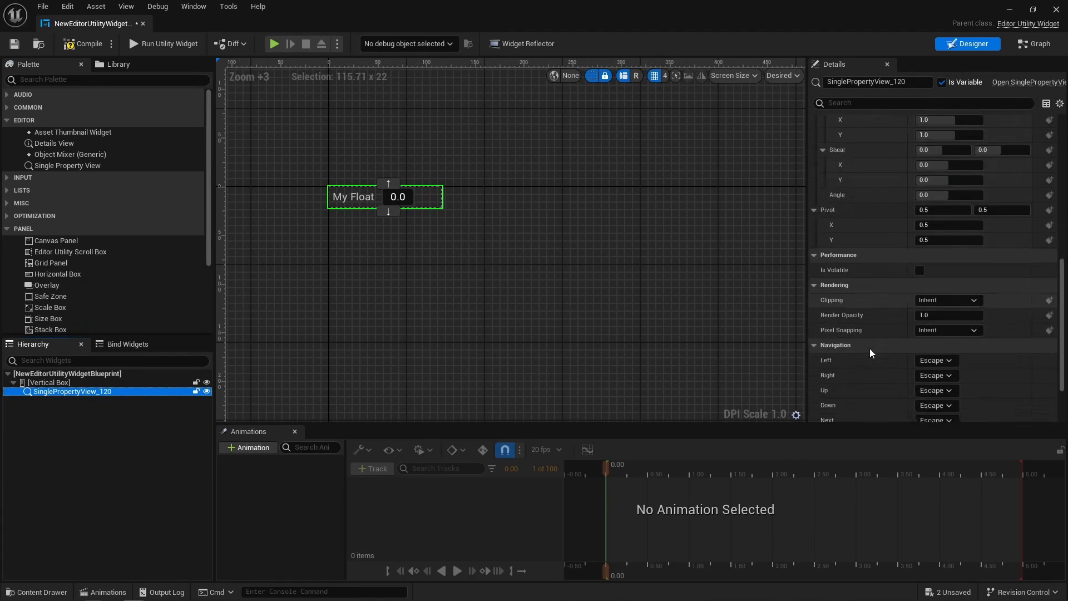
{"action": "left_click", "coordinate": [944, 414]}
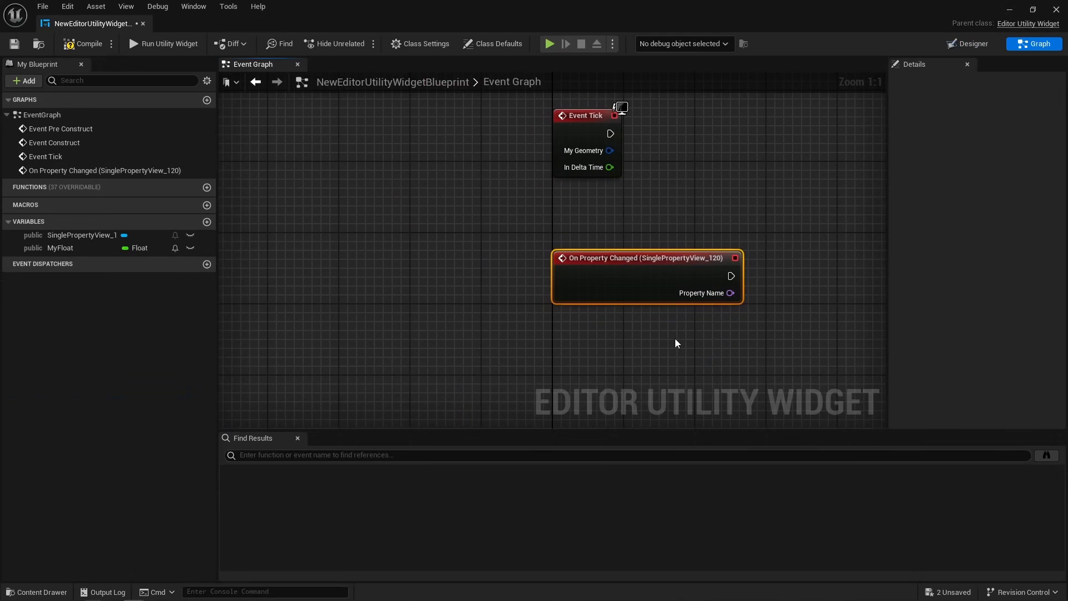
{"action": "right_click_drag", "start_coordinate": [675, 342], "coordinate": [570, 339]}
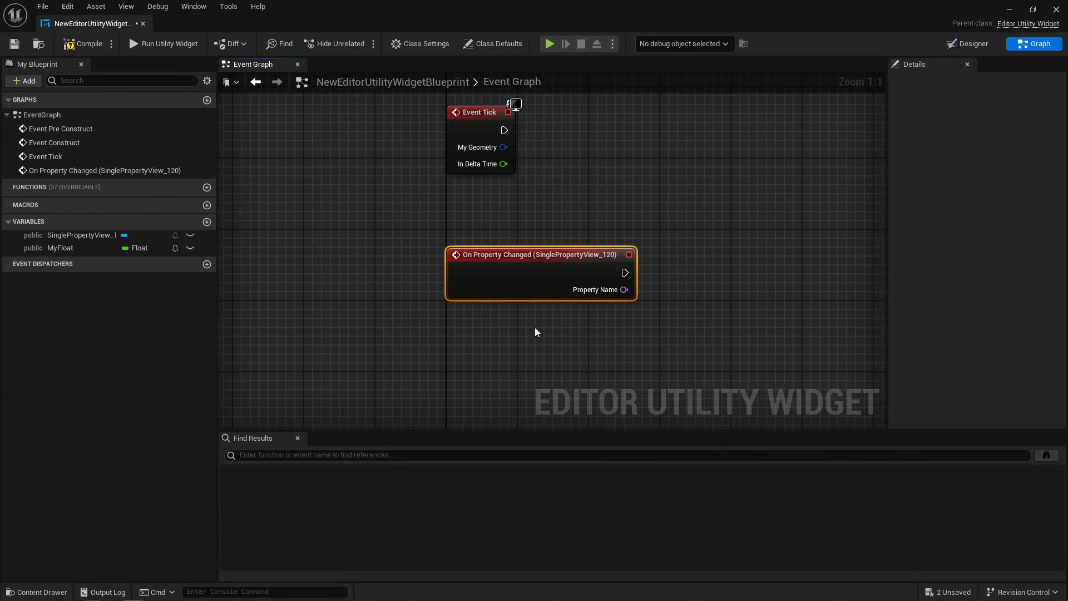
{"action": "left_click", "coordinate": [207, 222]}
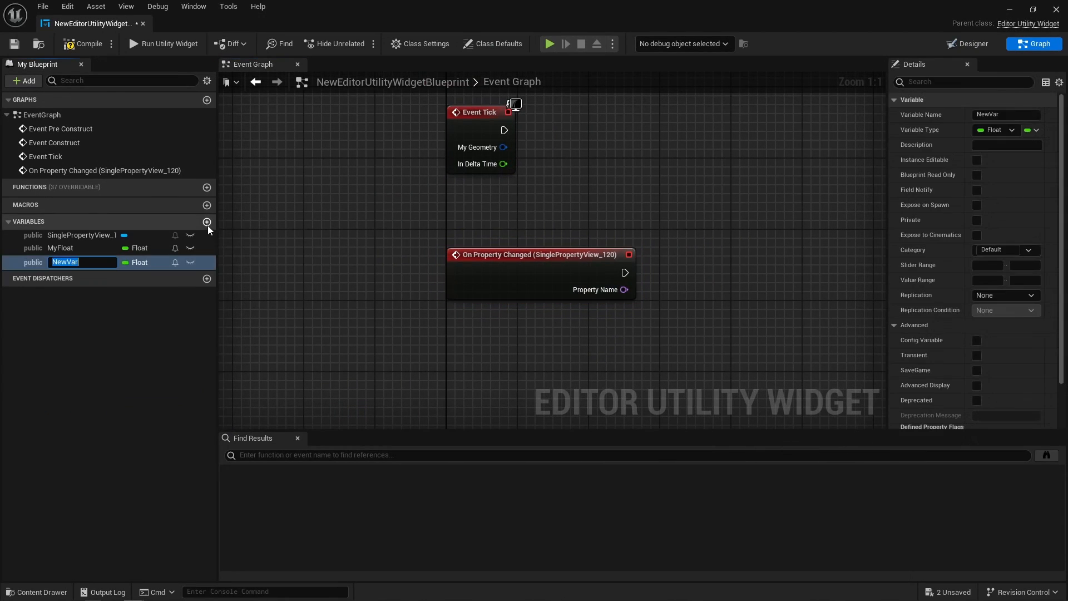
{"action": "left_click", "coordinate": [995, 133]}
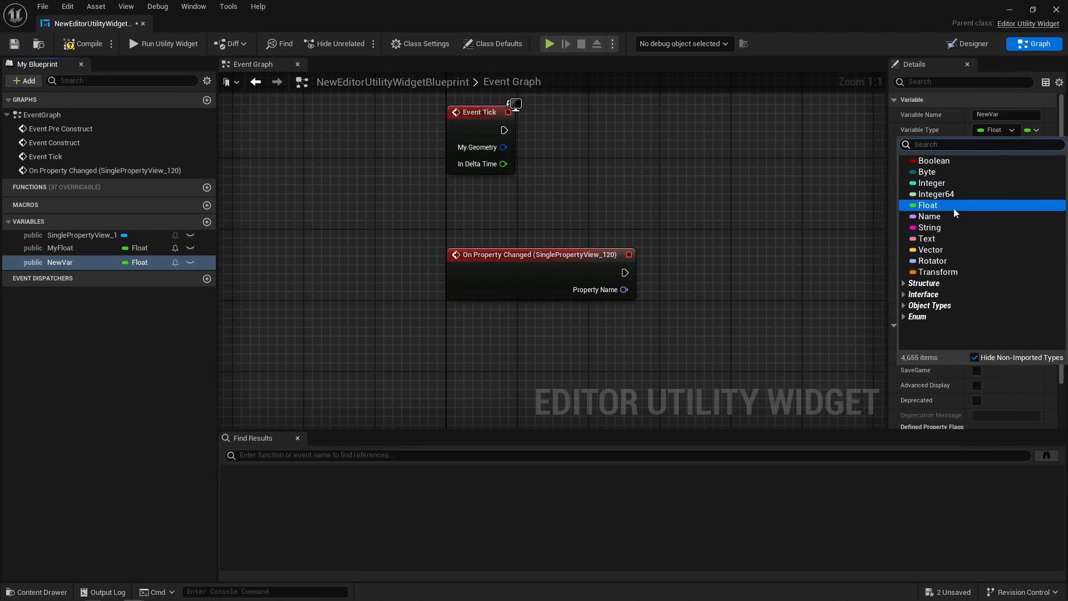
{"action": "left_click", "coordinate": [953, 240]}
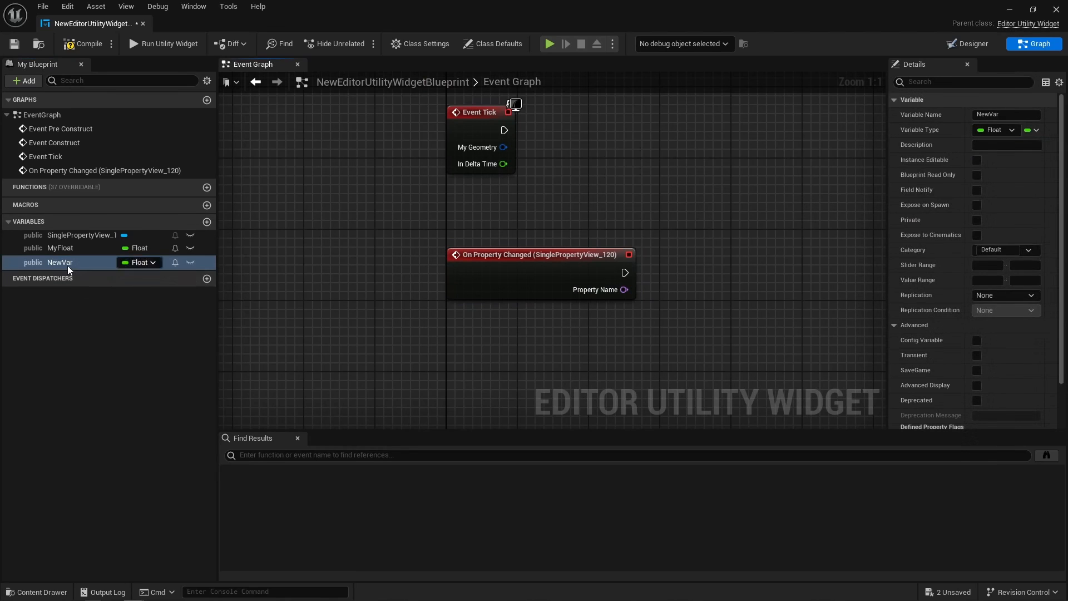
{"action": "key", "text": "Delete"}
{"action": "left_click", "coordinate": [418, 235]}
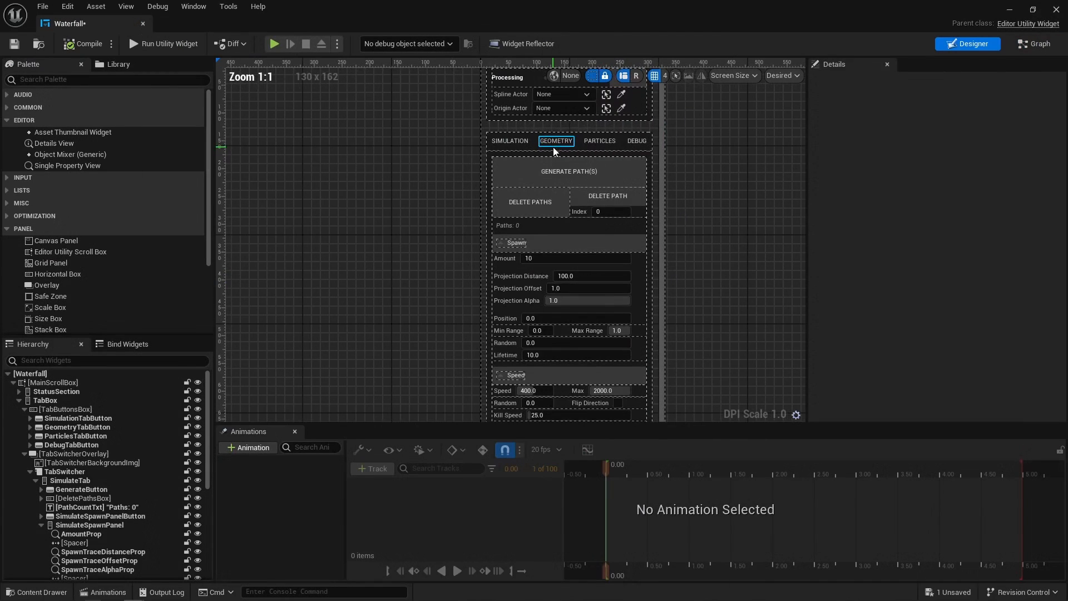
Step: Inspect the Projection Offset property view in the Waterfall widget's layout and its place in the hierarchy
{"action": "right_click_drag", "start_coordinate": [457, 348], "coordinate": [436, 217]}
{"action": "left_click", "coordinate": [503, 159]}
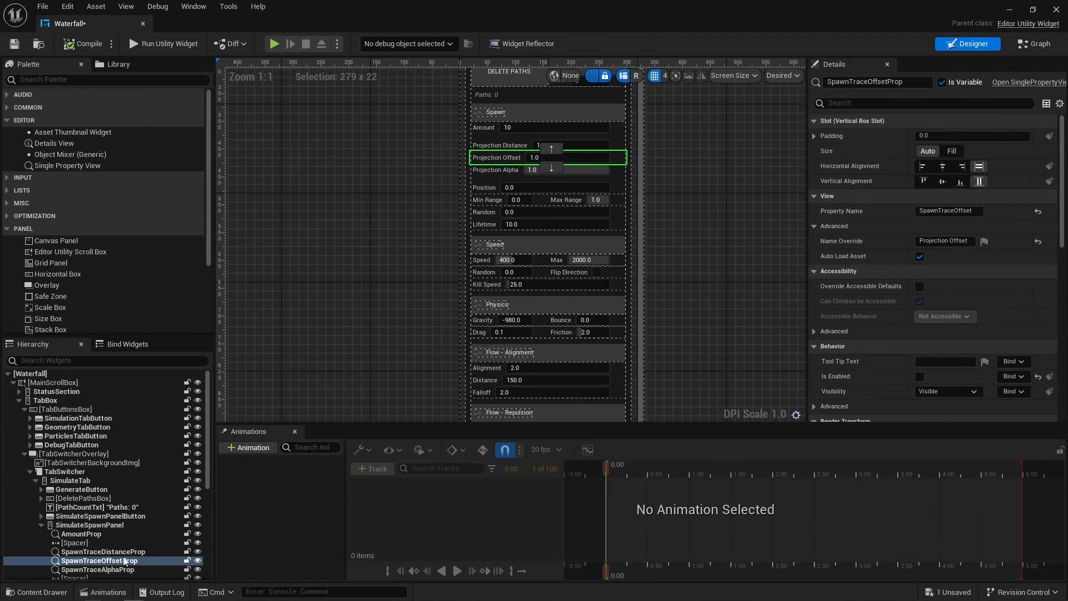
{"action": "scroll", "coordinate": [85, 474], "scroll_direction": "down", "scroll_amount": 3}
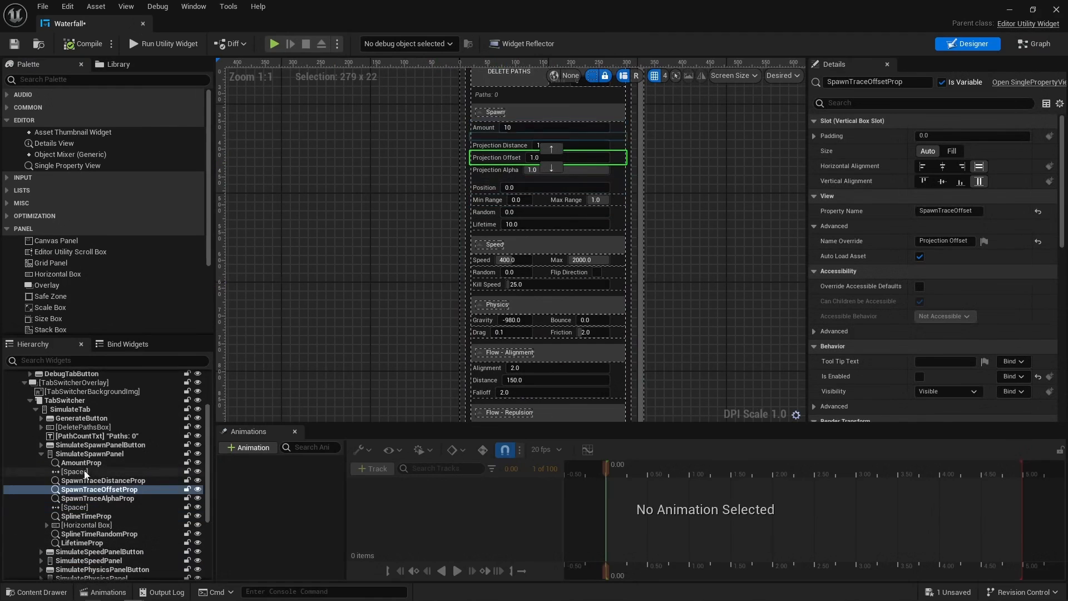
Step: Examine the On Property Changed events in the Simulation section's Trace group and in the Geometry Section Graph
{"action": "left_click", "coordinate": [1030, 43]}
{"action": "right_click_drag", "start_coordinate": [590, 281], "coordinate": [599, 150]}
{"action": "scroll", "coordinate": [510, 260], "scroll_direction": "up", "scroll_amount": 6}
{"action": "scroll", "coordinate": [375, 226], "scroll_direction": "up", "scroll_amount": 1}
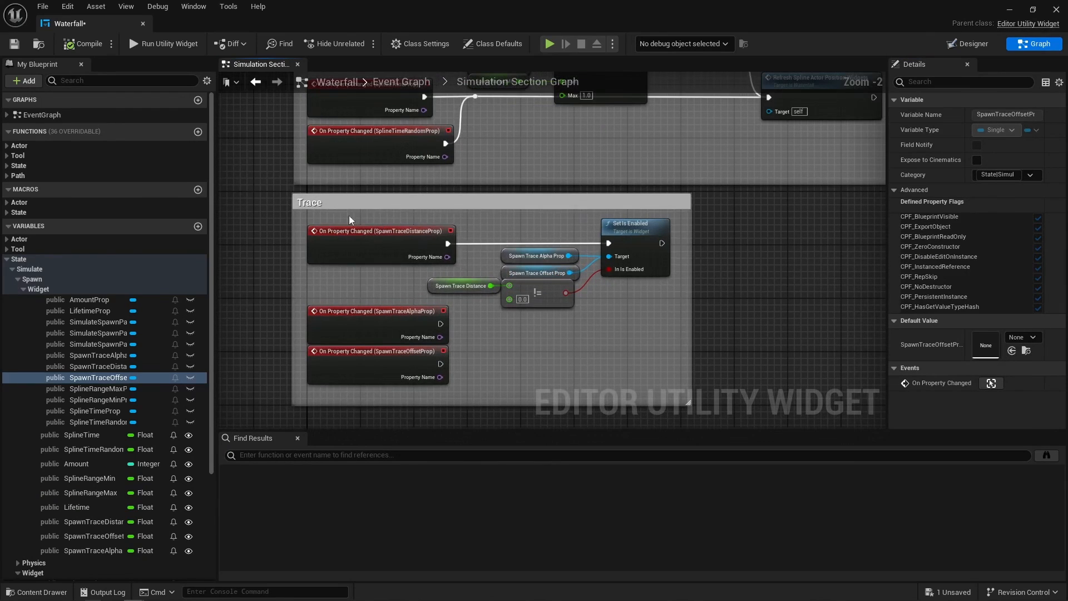
{"action": "left_click_drag", "start_coordinate": [639, 281], "coordinate": [639, 286]}
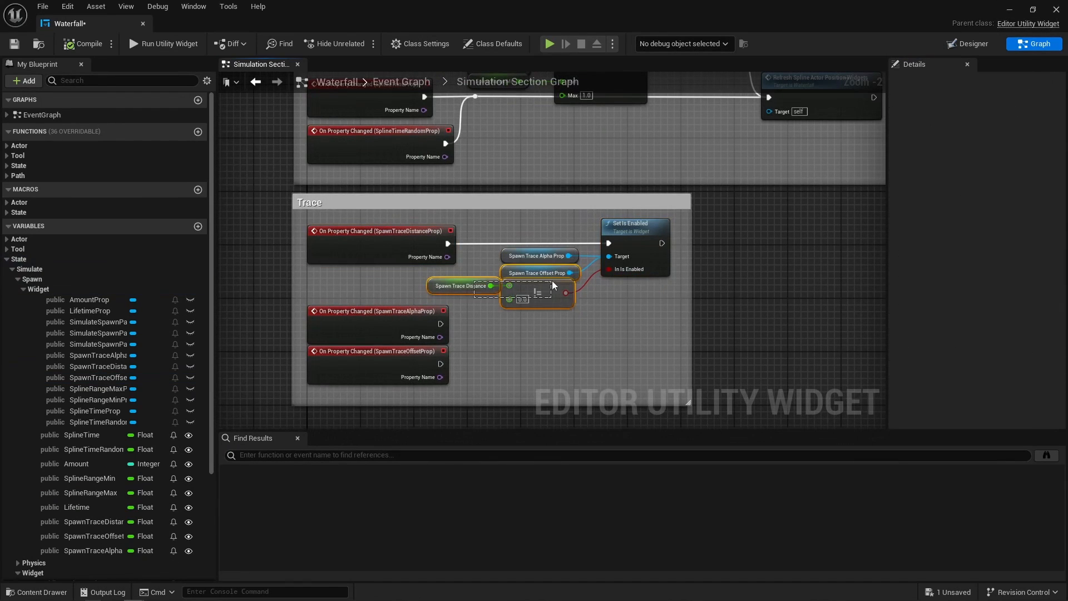
{"action": "left_click_drag", "start_coordinate": [554, 286], "coordinate": [547, 322]}
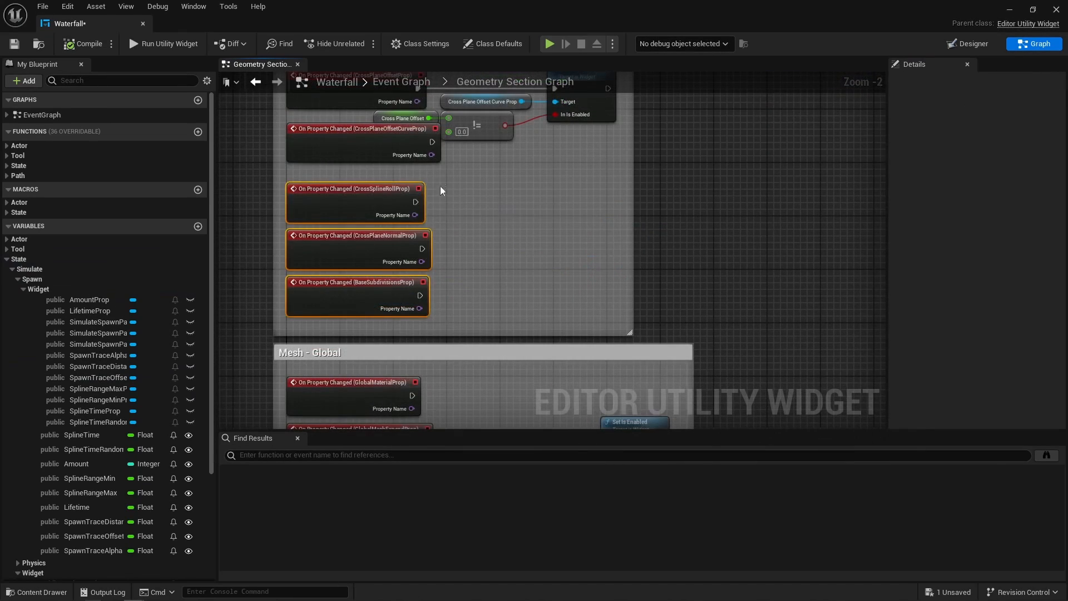
{"action": "right_click_drag", "start_coordinate": [507, 155], "coordinate": [500, 328]}
{"action": "left_click_drag", "start_coordinate": [498, 320], "coordinate": [421, 252]}
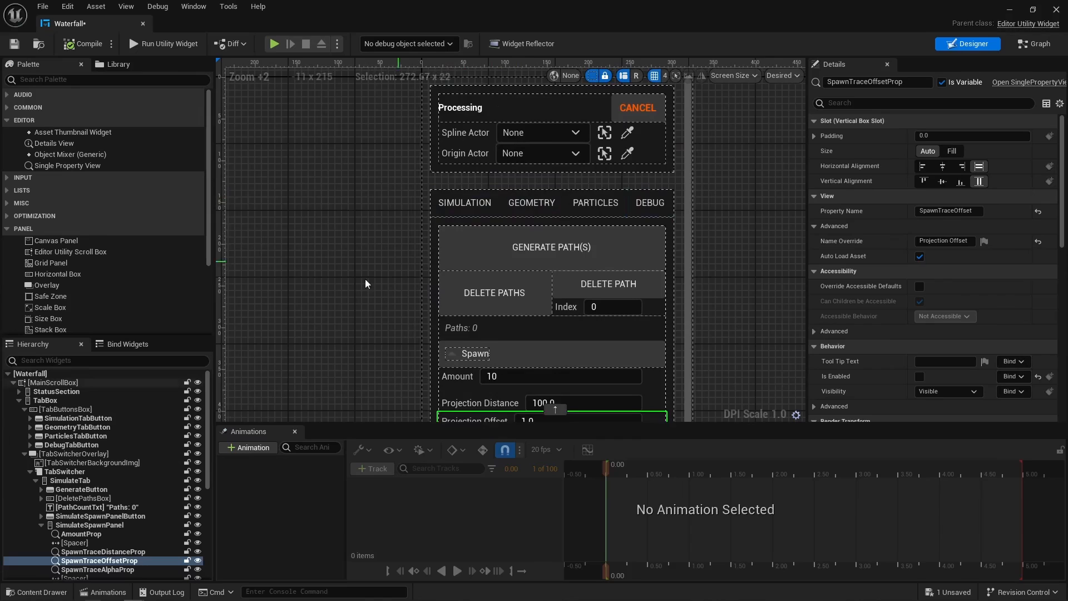
Step: Trace the Simulation tab button's On Clicked event in the Waterfall widget to its Switch Tab function
{"action": "right_click_drag", "start_coordinate": [365, 284], "coordinate": [369, 376]}
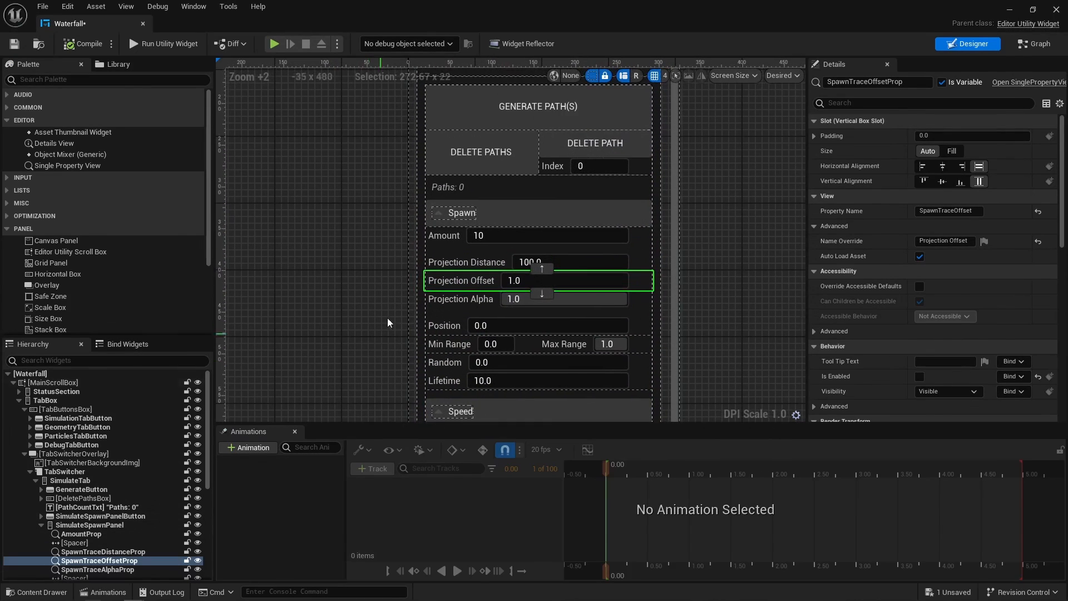
{"action": "right_click_drag", "start_coordinate": [411, 158], "coordinate": [402, 287]}
{"action": "left_click", "coordinate": [474, 188]}
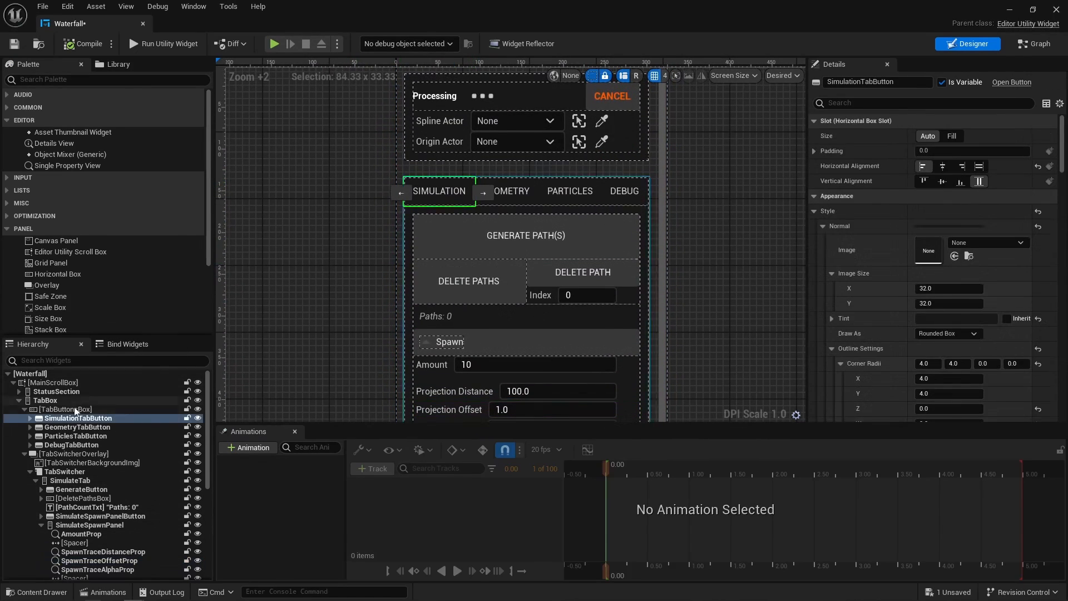
{"action": "scroll", "coordinate": [1012, 342], "scroll_direction": "down", "scroll_amount": 15}
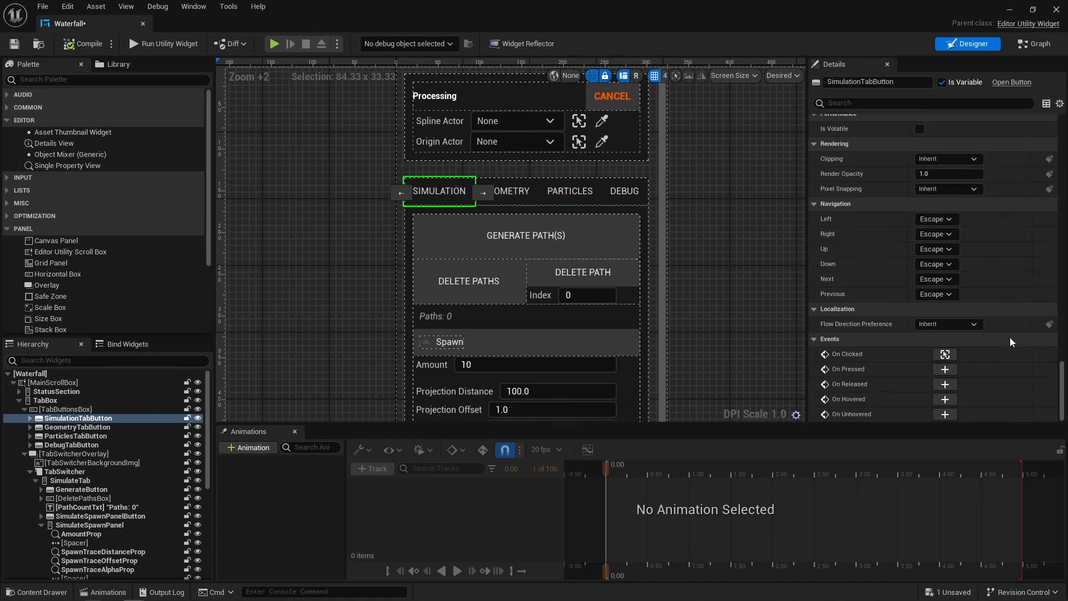
{"action": "left_click", "coordinate": [945, 353]}
{"action": "double_click", "coordinate": [585, 205]}
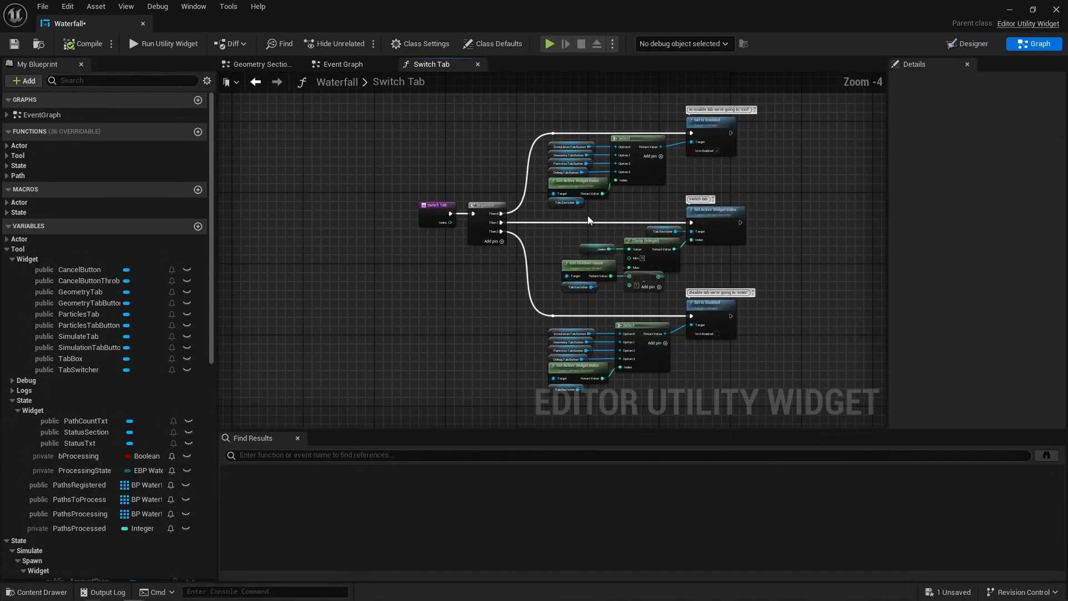
Step: Examine the node groups in the Switch Tab function that enable, switch and disable the tabs
{"action": "scroll", "coordinate": [267, 142], "scroll_direction": "up", "scroll_amount": 4}
{"action": "left_click_drag", "start_coordinate": [267, 143], "coordinate": [708, 335]}
{"action": "left_click", "coordinate": [709, 335]}
{"action": "right_click_drag", "start_coordinate": [709, 335], "coordinate": [729, 73]}
{"action": "left_click_drag", "start_coordinate": [281, 209], "coordinate": [688, 394]}
{"action": "right_click_drag", "start_coordinate": [688, 394], "coordinate": [688, 362]}
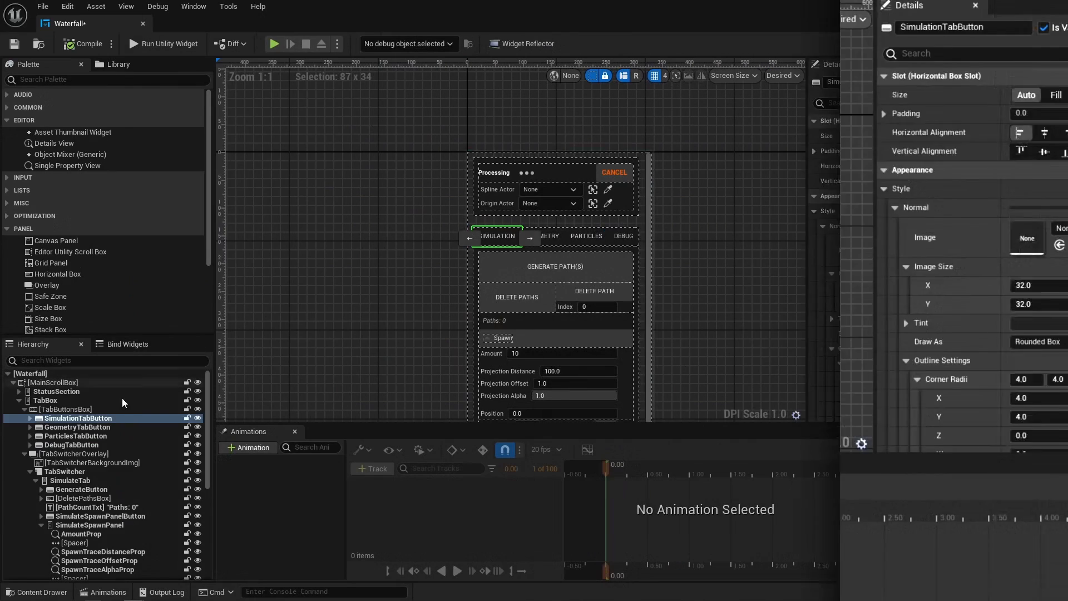
Step: Go through the TabSwitcher's children in the widget hierarchy: SimulateTab, GeometryTab, ParticlesTab and DebugTab
{"action": "left_click", "coordinate": [67, 472]}
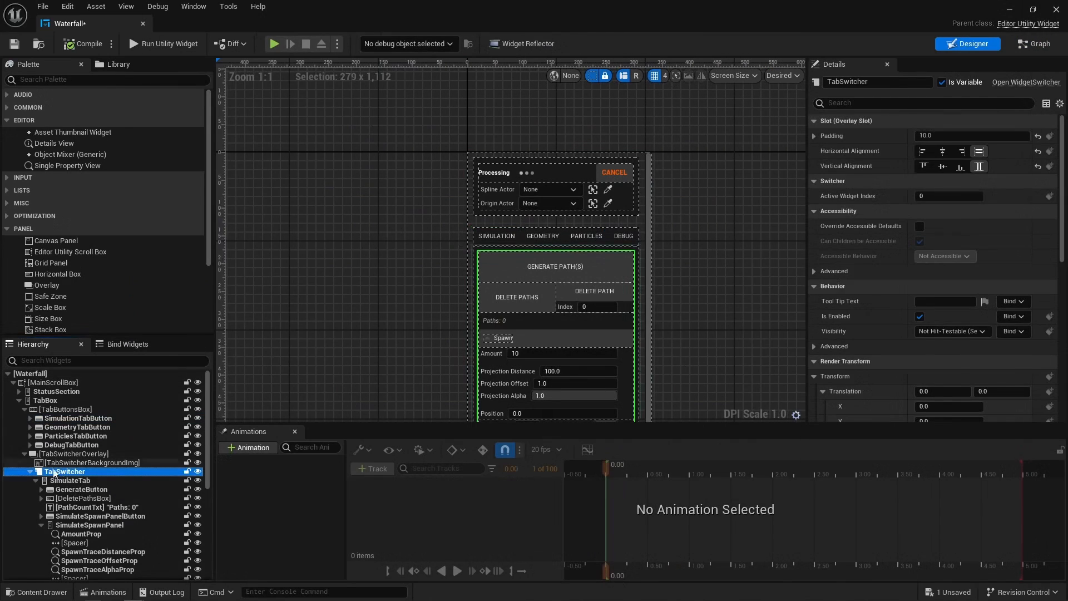
{"action": "left_click", "coordinate": [36, 481]}
{"action": "left_click", "coordinate": [66, 488]}
{"action": "left_click", "coordinate": [66, 480]}
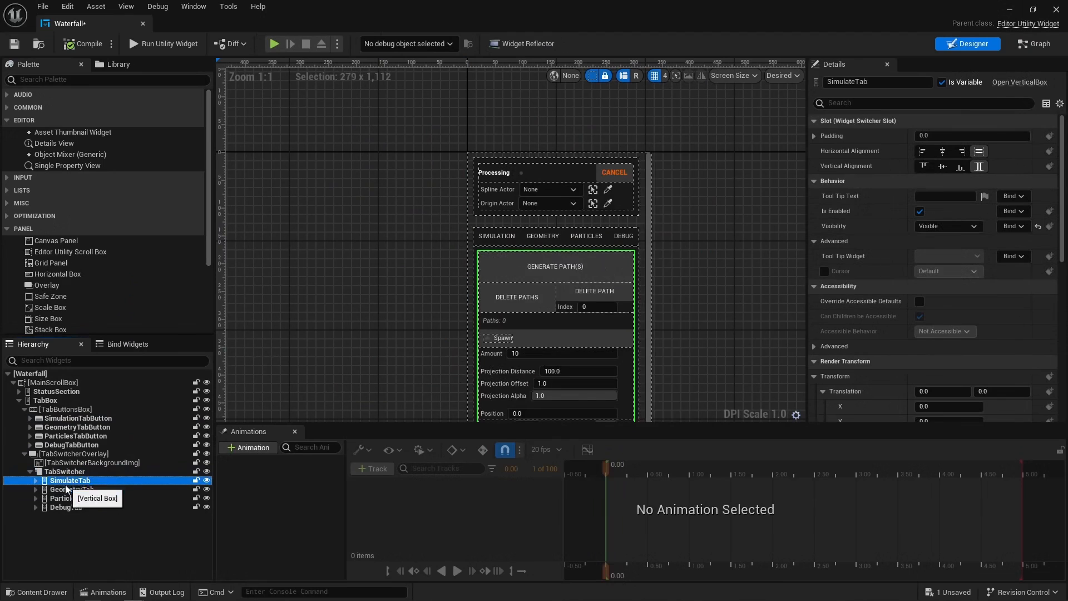
{"action": "left_click", "coordinate": [66, 489]}
{"action": "left_click", "coordinate": [67, 498]}
{"action": "left_click", "coordinate": [67, 507]}
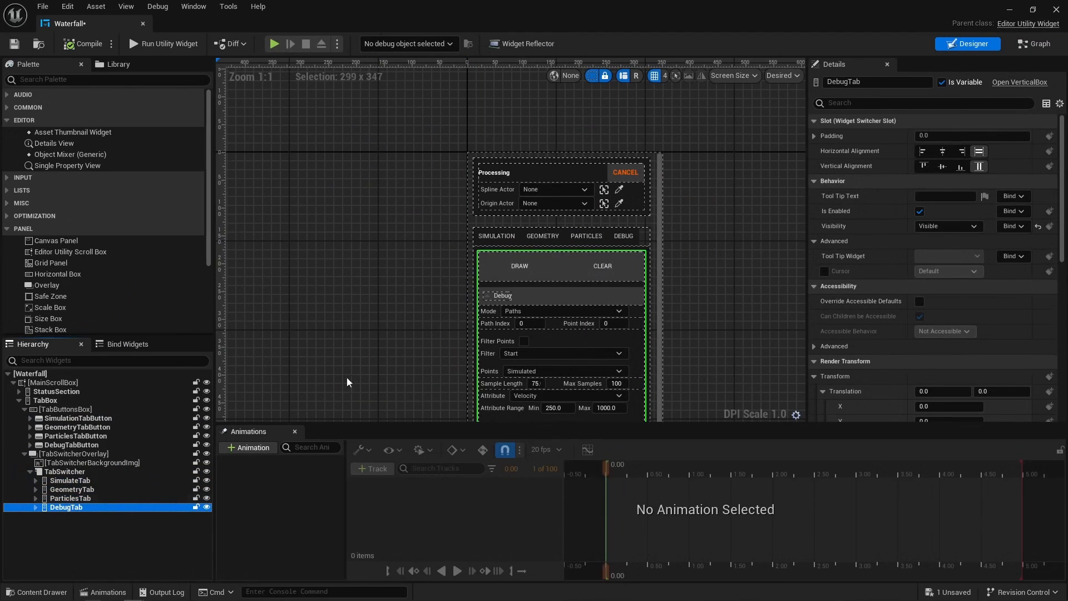
Step: Review the Switch Tab nodes that feed the clamped index into Set Active Widget Index
{"action": "left_click", "coordinate": [1035, 44]}
{"action": "right_click_drag", "start_coordinate": [424, 84], "coordinate": [497, 280]}
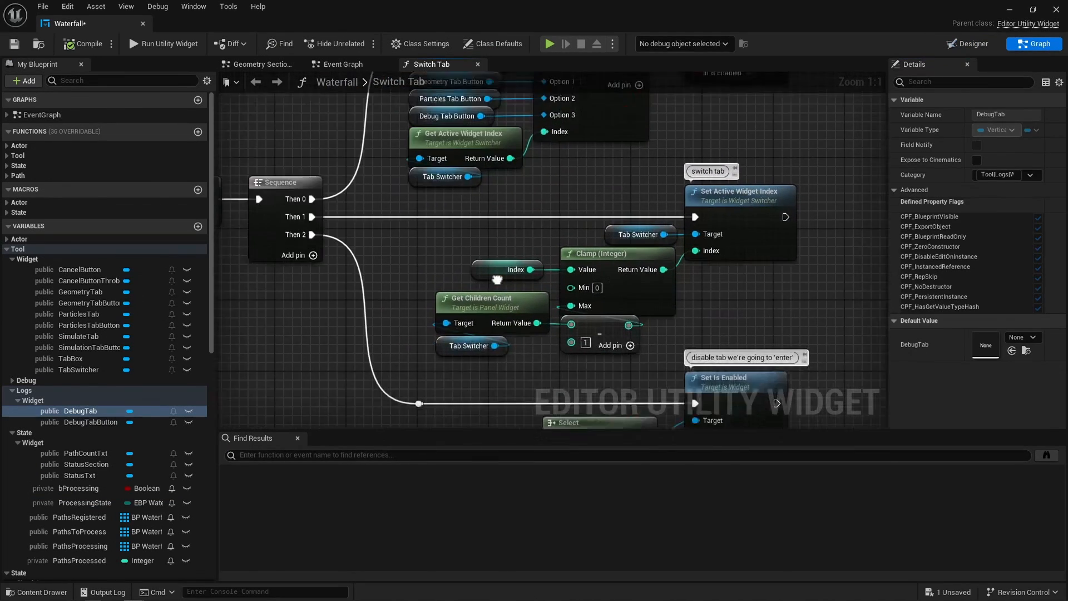
{"action": "scroll", "coordinate": [497, 279], "scroll_direction": "down", "scroll_amount": 2}
{"action": "left_click_drag", "start_coordinate": [514, 231], "coordinate": [695, 317]}
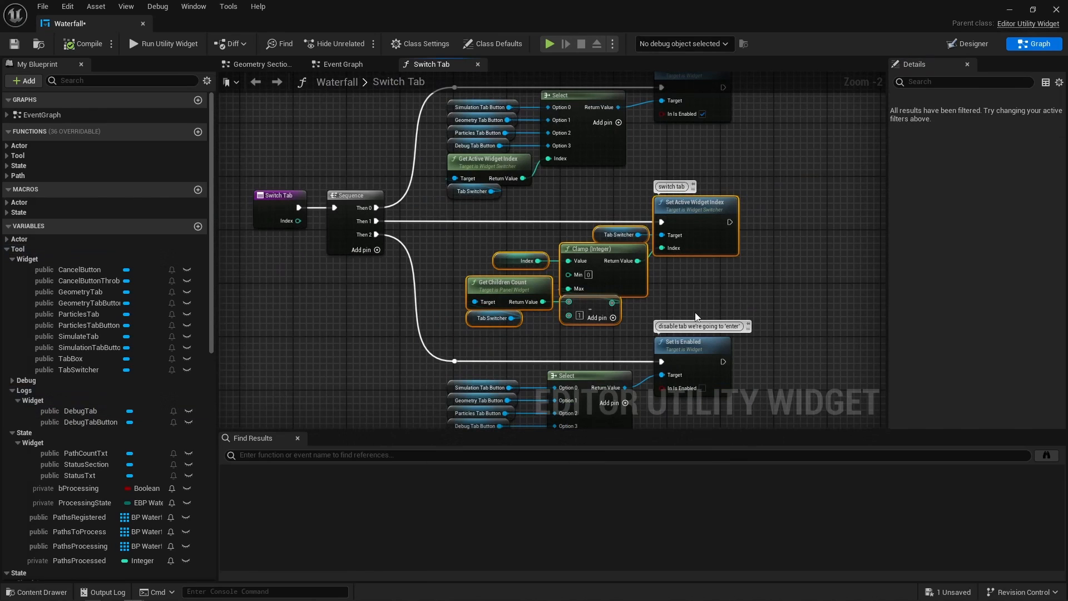
Step: Inspect SimulateSpawnPanelButton with its icon and text children, and the SimulateSpawnPanel it belongs with
{"action": "left_click", "coordinate": [968, 43]}
{"action": "left_click", "coordinate": [99, 462]}
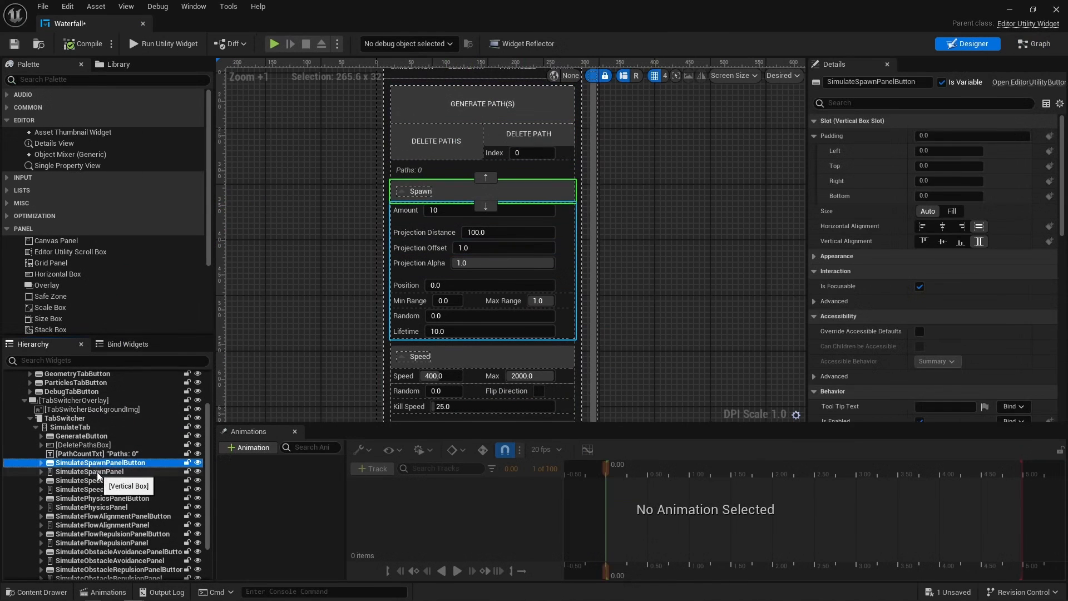
{"action": "left_click", "coordinate": [98, 471]}
{"action": "left_click", "coordinate": [41, 462]}
{"action": "left_click", "coordinate": [47, 471]}
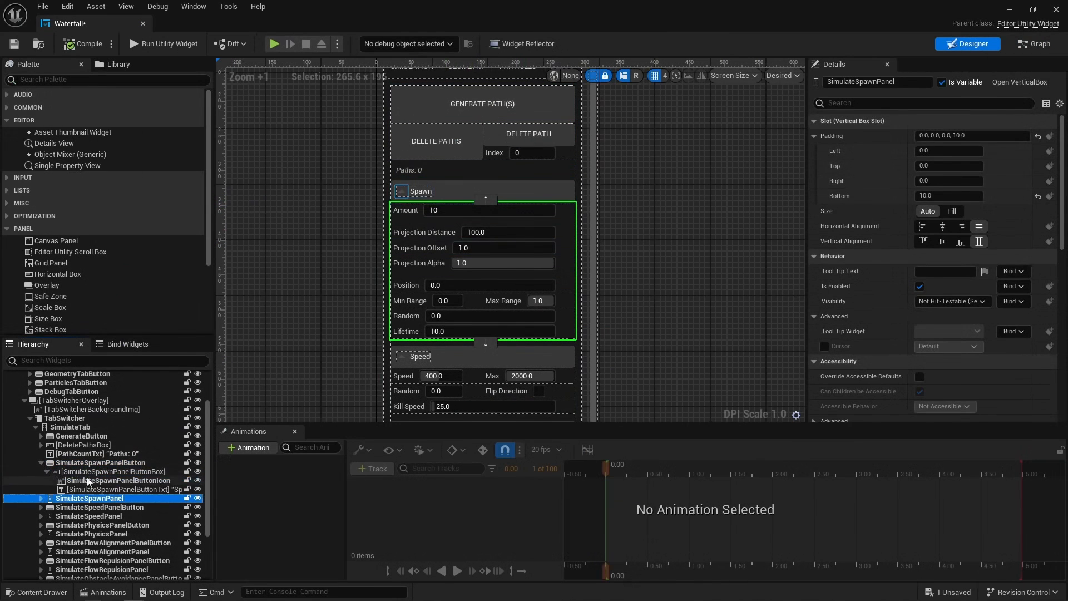
{"action": "left_click", "coordinate": [123, 490]}
{"action": "left_click", "coordinate": [99, 462]}
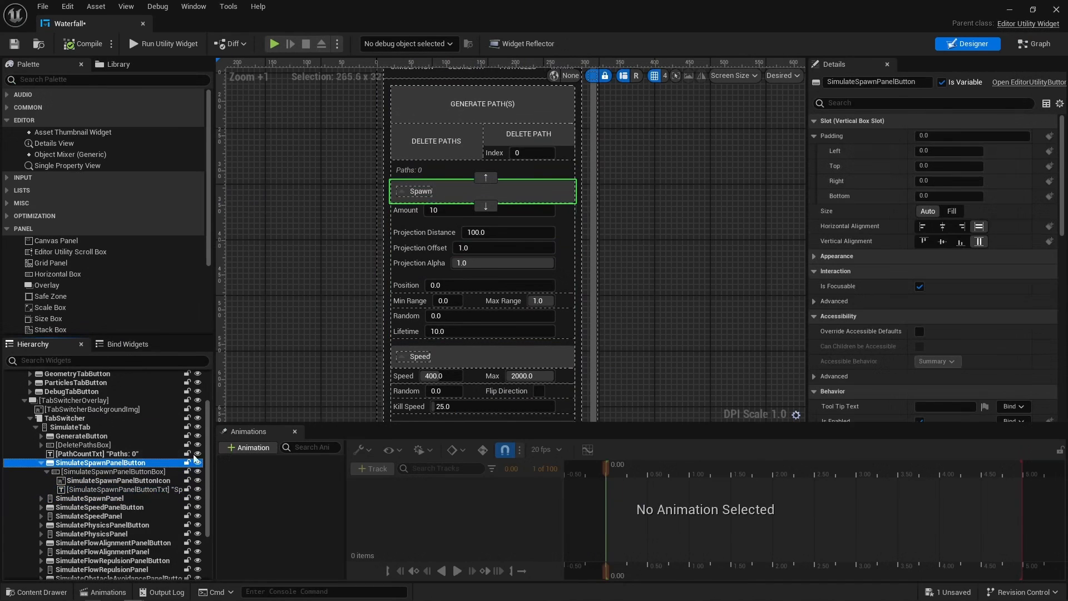
Step: Follow SimulateSpawnPanelButton's On Clicked event to the Toggle Collapsable Panel function and examine its visibility and icon nodes
{"action": "scroll", "coordinate": [1002, 301], "scroll_direction": "down", "scroll_amount": 10}
{"action": "left_click", "coordinate": [944, 355]}
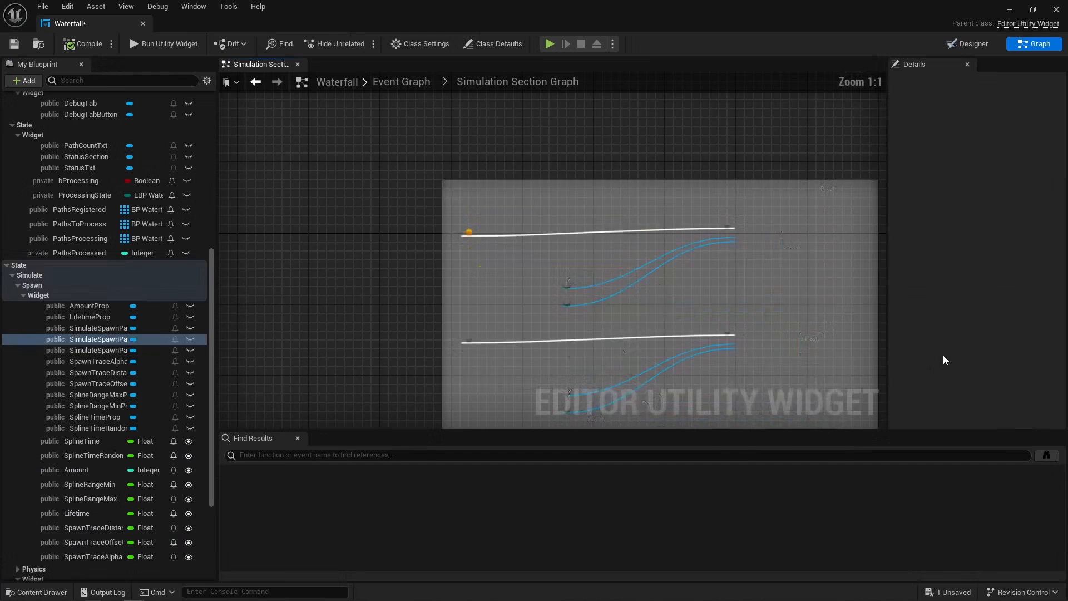
{"action": "double_click", "coordinate": [714, 220]}
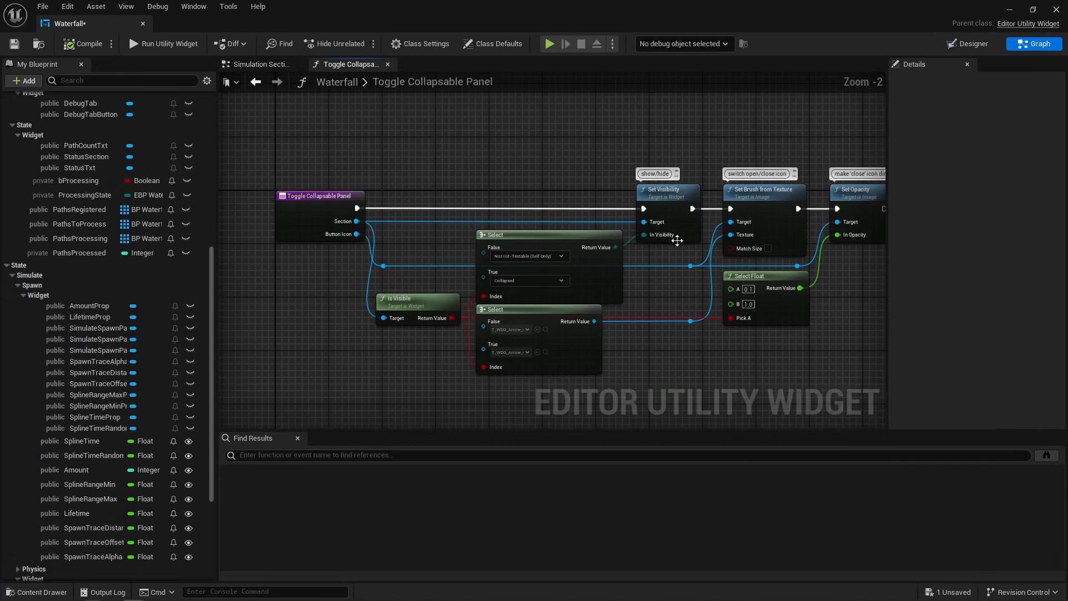
{"action": "scroll", "coordinate": [677, 240], "scroll_direction": "up", "scroll_amount": 1}
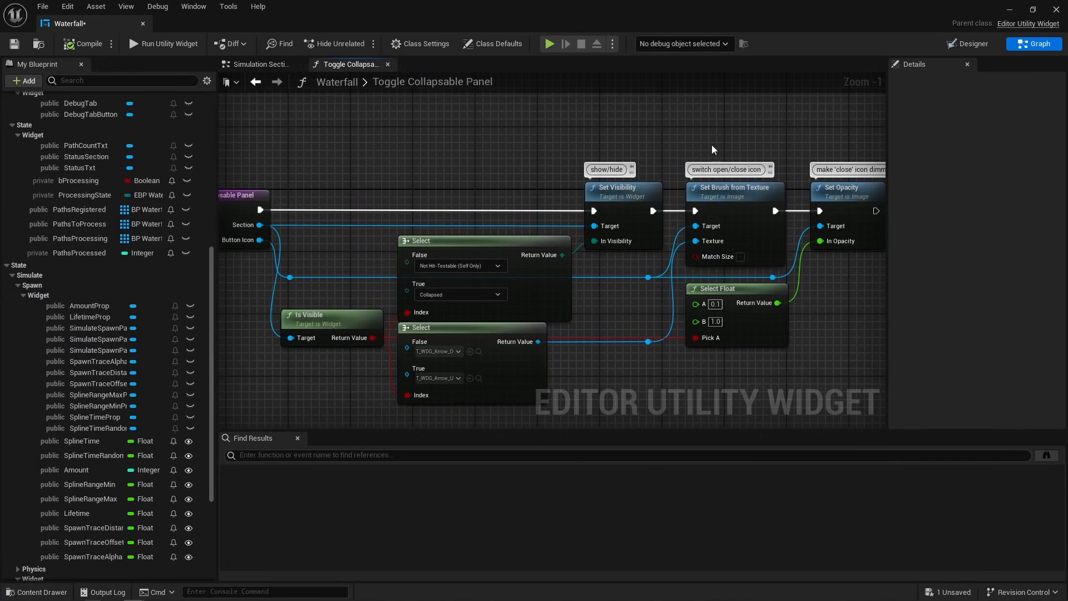
{"action": "left_click", "coordinate": [618, 233]}
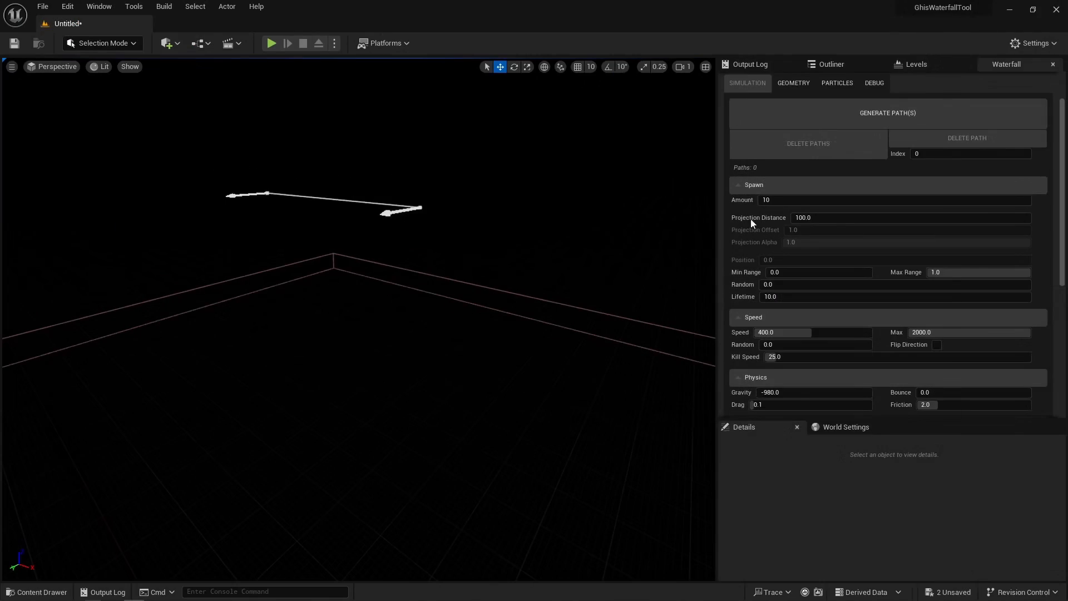
Step: Collapse the Spawn section on the Simulation tab of the Waterfall tool in the level editor
{"action": "left_click", "coordinate": [809, 187]}
{"action": "left_click", "coordinate": [809, 187]}
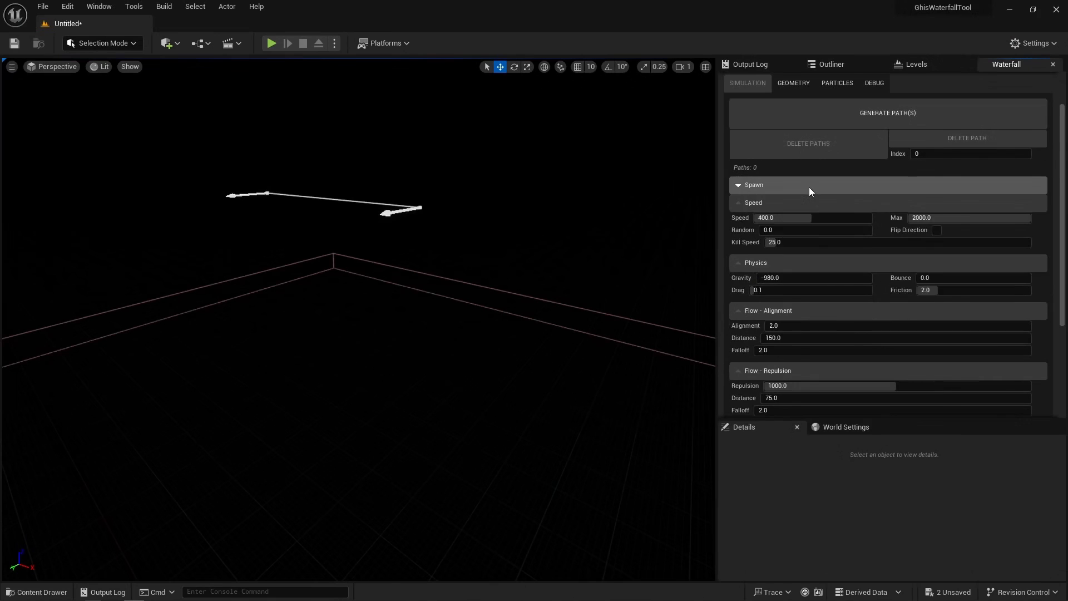
Step: Collapse the Speed, Physics and Flow - Alignment sections on the Simulation tab of the Waterfall tool
{"action": "left_click", "coordinate": [805, 202]}
{"action": "left_click", "coordinate": [805, 218]}
{"action": "left_click", "coordinate": [804, 236]}
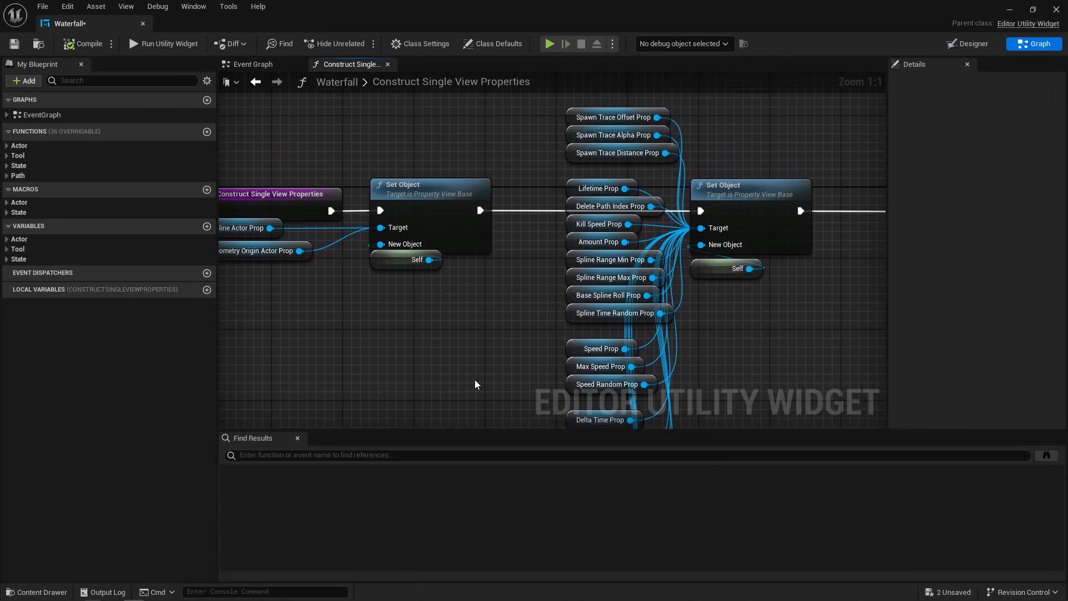
Step: Review the chain of Set Object nodes and property view references in the Construct Single View Properties function
{"action": "right_click_drag", "start_coordinate": [475, 380], "coordinate": [426, 202]}
{"action": "scroll", "coordinate": [427, 207], "scroll_direction": "down", "scroll_amount": 8}
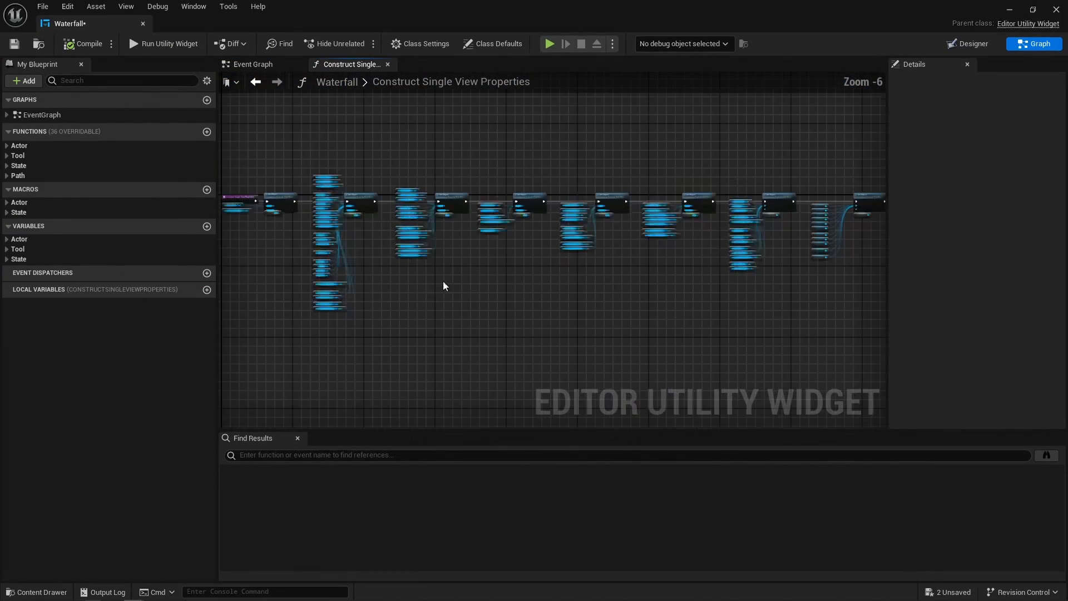
{"action": "right_click_drag", "start_coordinate": [558, 293], "coordinate": [75, 289]}
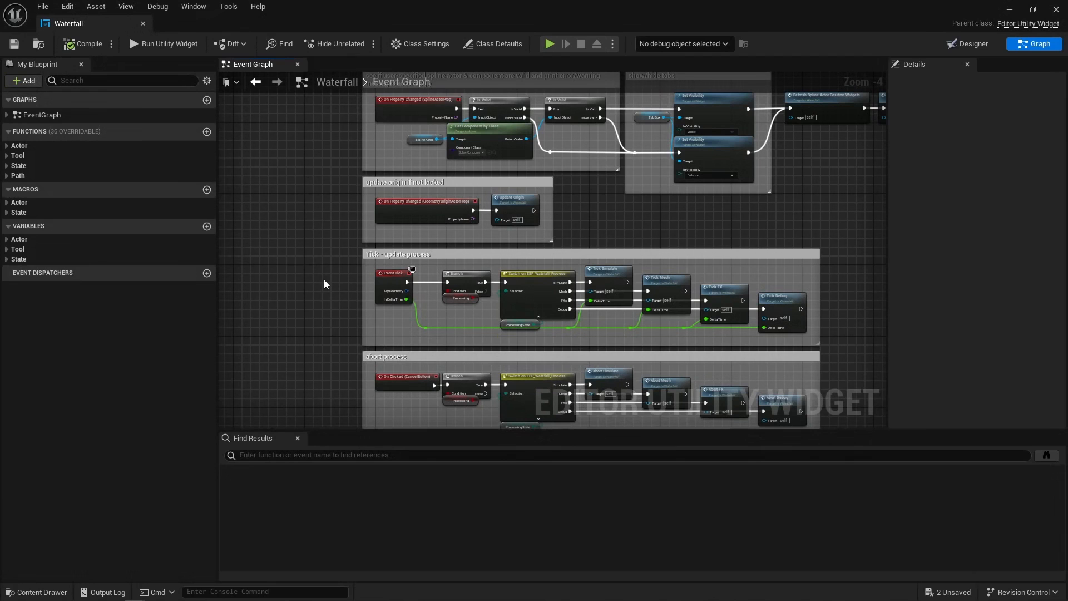
Step: Run the Waterfall editor utility widget from the GhisWaterfall Content folder and select the Waterfall_C_4 instance for debugging
{"action": "key", "text": "ctrl+space"}
{"action": "right_click", "coordinate": [735, 442]}
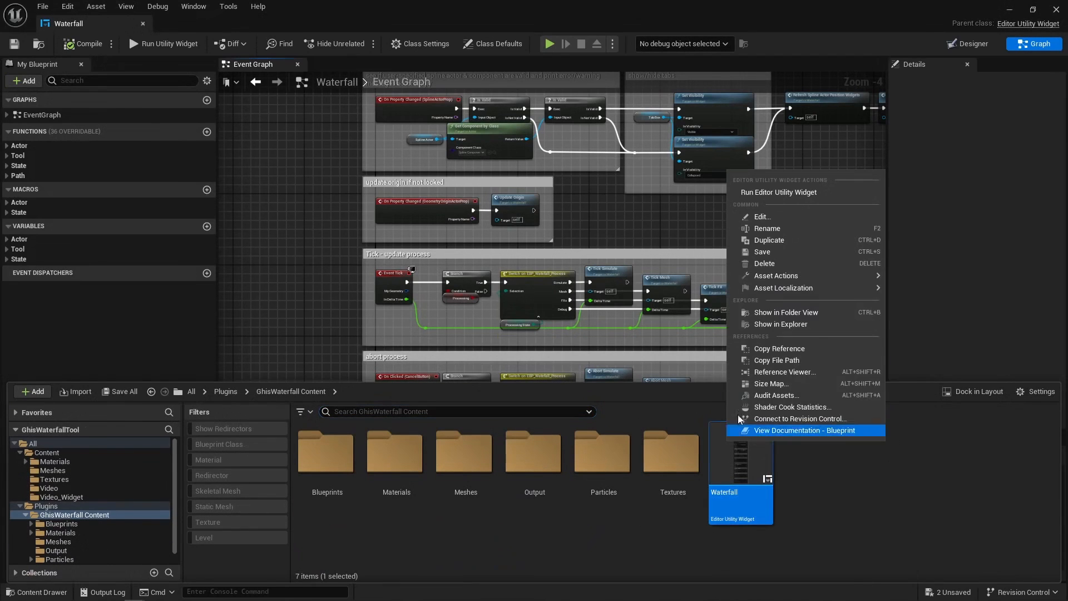
{"action": "left_click", "coordinate": [783, 193]}
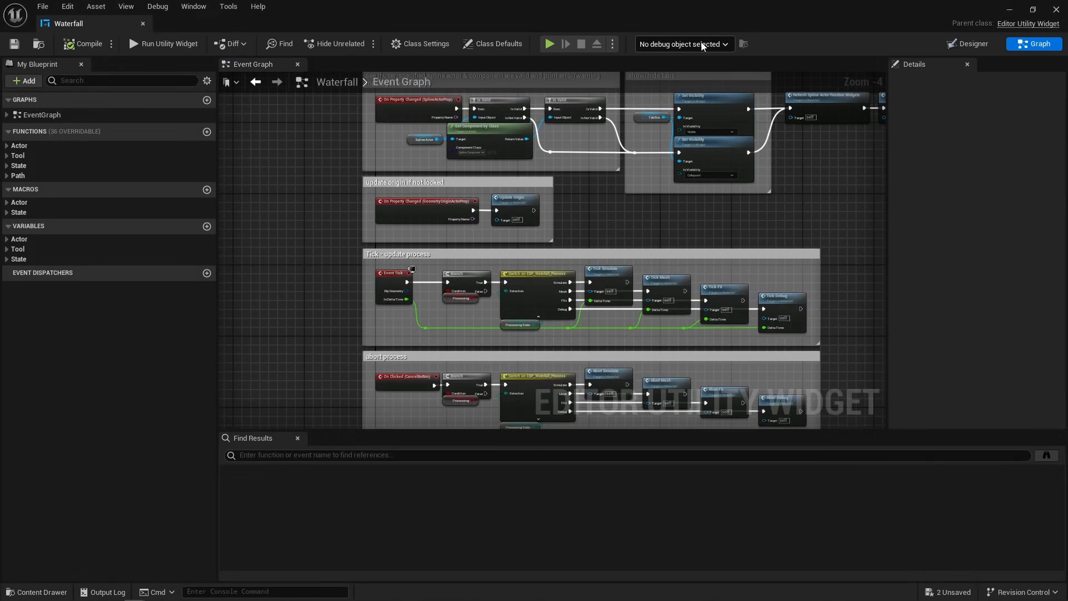
{"action": "left_click", "coordinate": [702, 44]}
{"action": "left_click", "coordinate": [692, 65]}
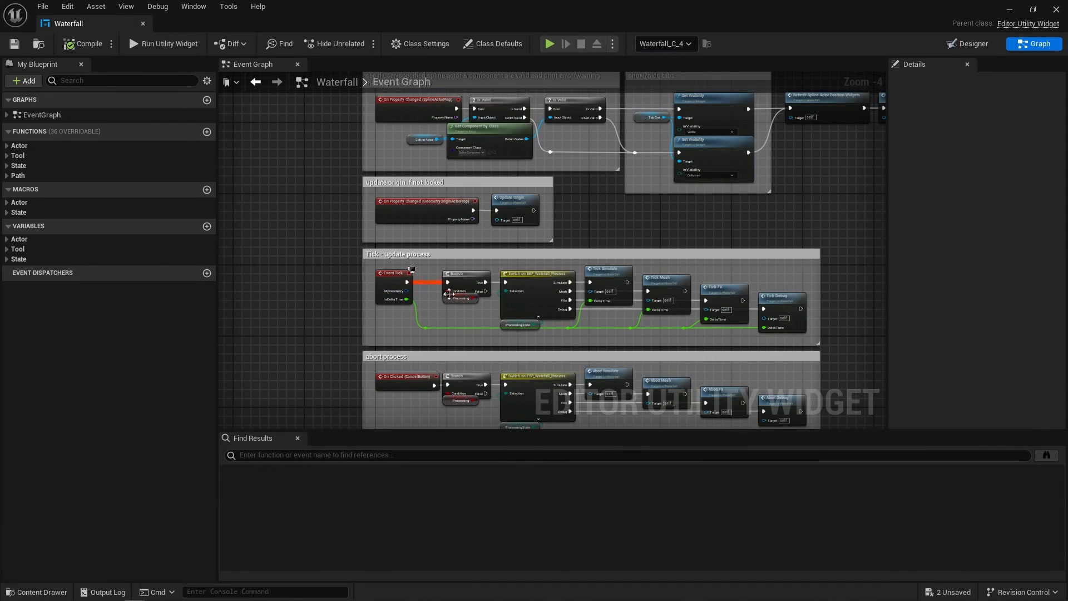
Step: Examine the Tick - update process logic, including the Processing branch and the switch that feeds the tick events
{"action": "scroll", "coordinate": [437, 319], "scroll_direction": "up", "scroll_amount": 4}
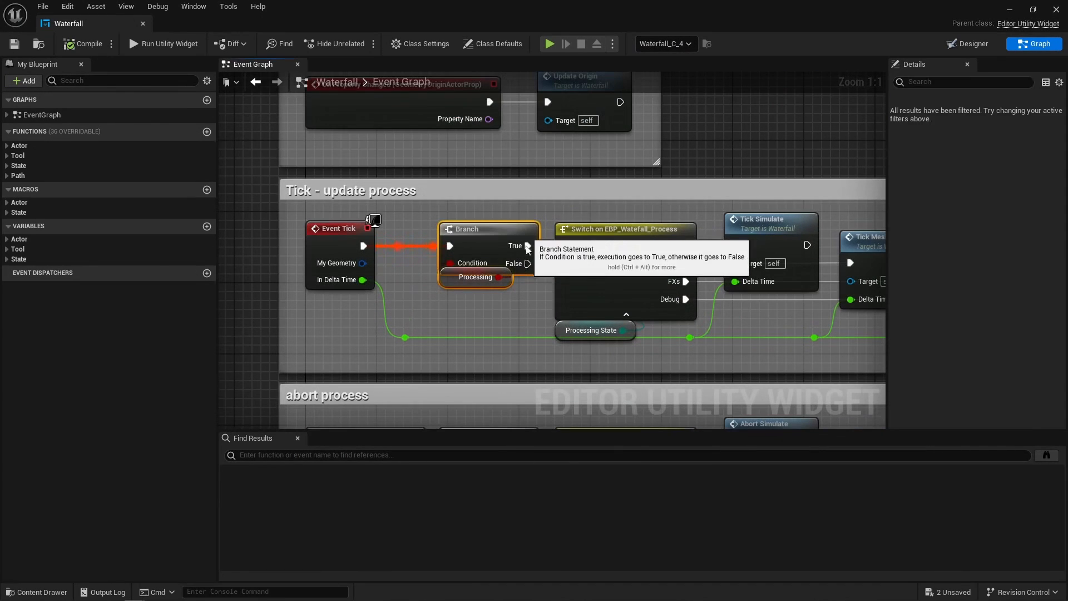
{"action": "right_click_drag", "start_coordinate": [508, 320], "coordinate": [298, 314]}
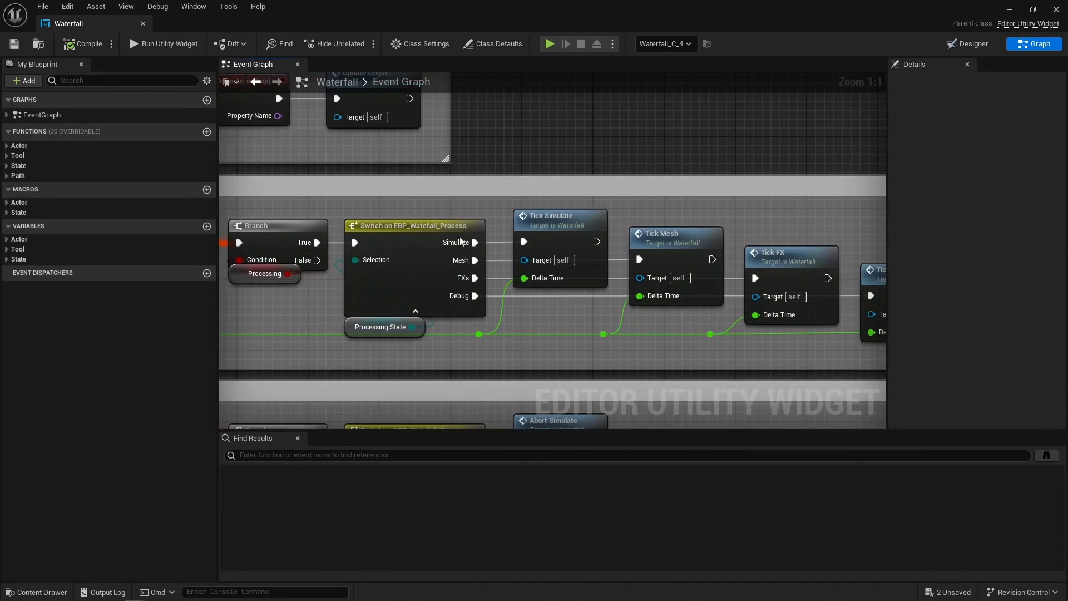
{"action": "right_click_drag", "start_coordinate": [424, 277], "coordinate": [670, 277]}
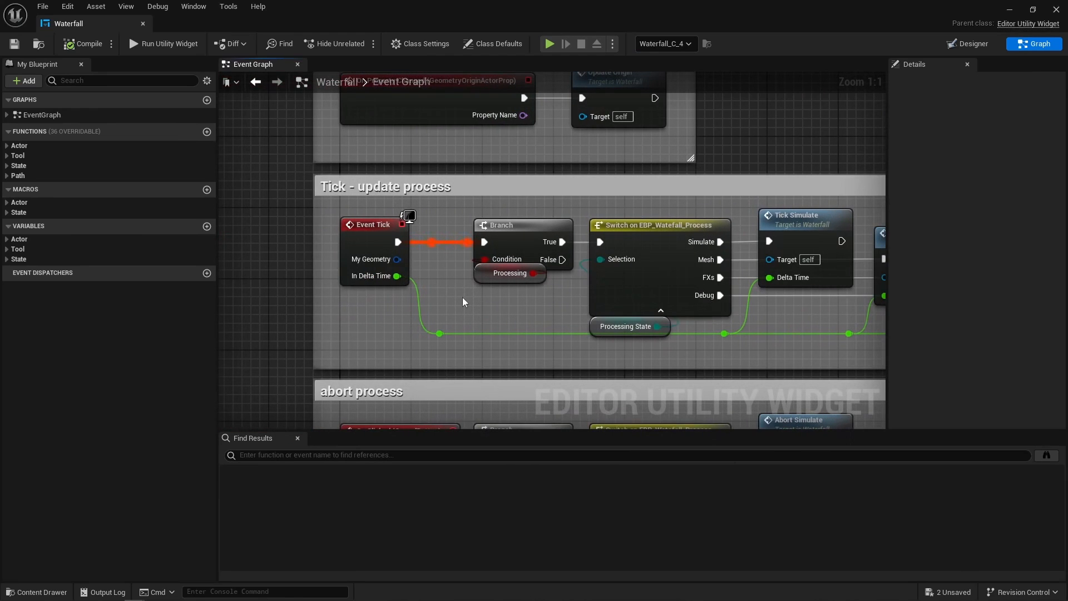
{"action": "left_click", "coordinate": [522, 273]}
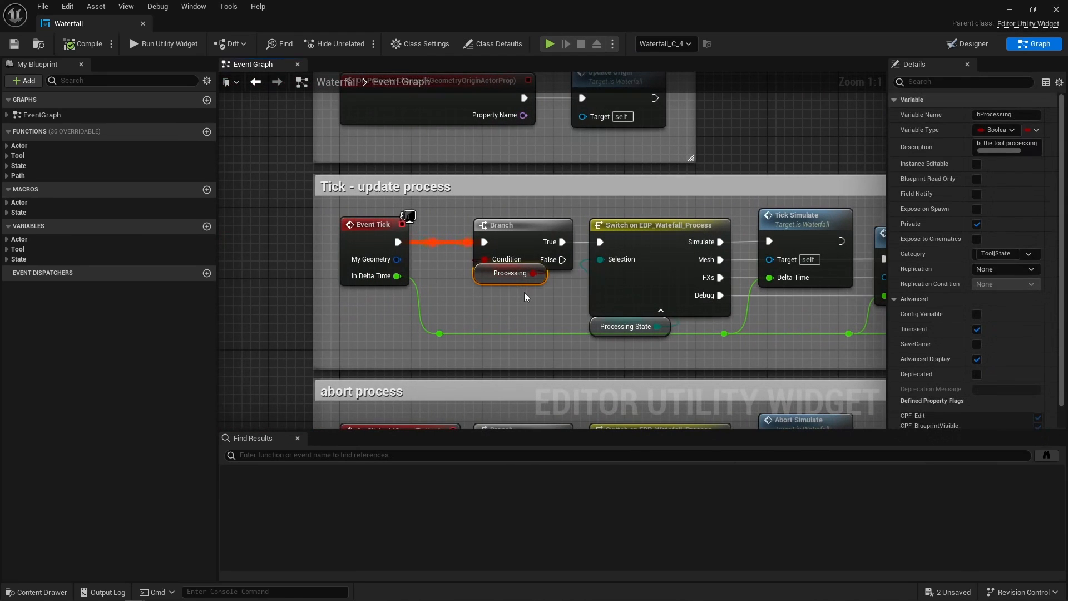
{"action": "right_click_drag", "start_coordinate": [524, 292], "coordinate": [462, 295]}
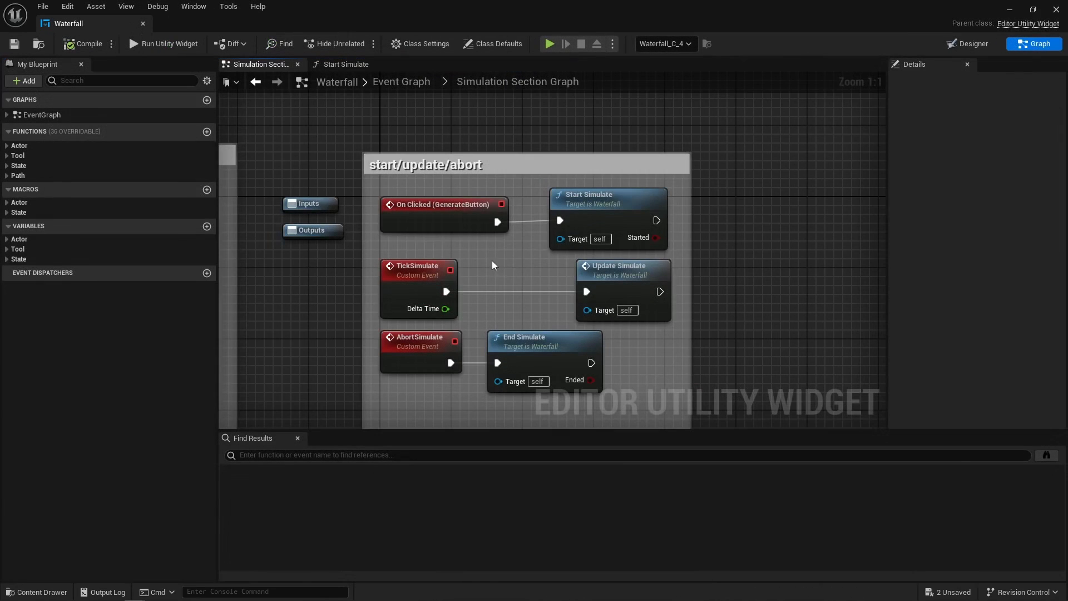
Step: Follow GenerateButton's On Clicked event in the Simulation Section Graph to the Start Simulate function
{"action": "left_click", "coordinate": [458, 232]}
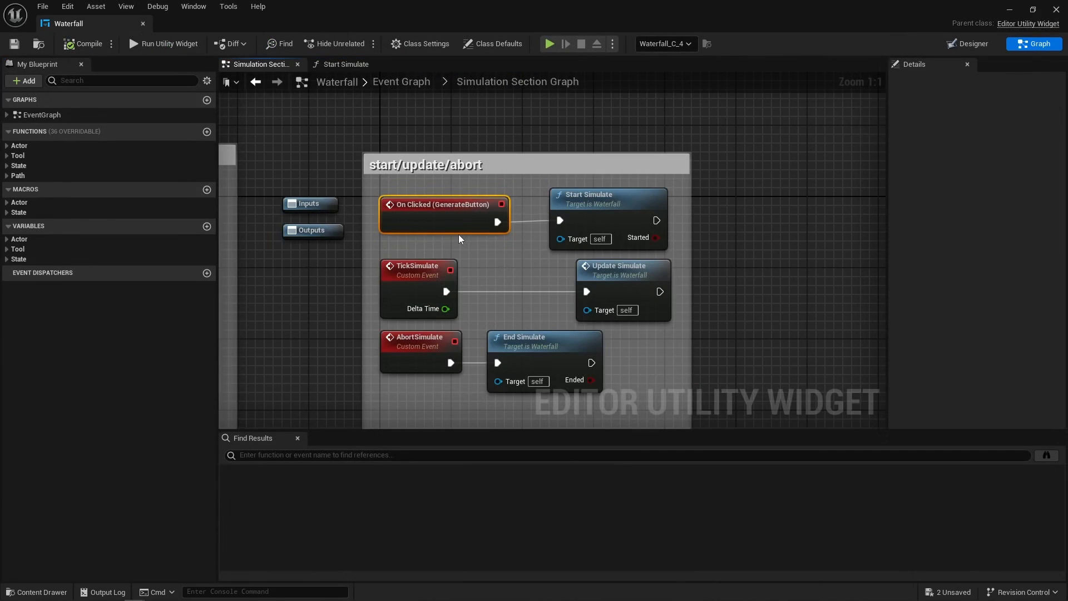
{"action": "left_click", "coordinate": [582, 219]}
{"action": "double_click", "coordinate": [616, 210]}
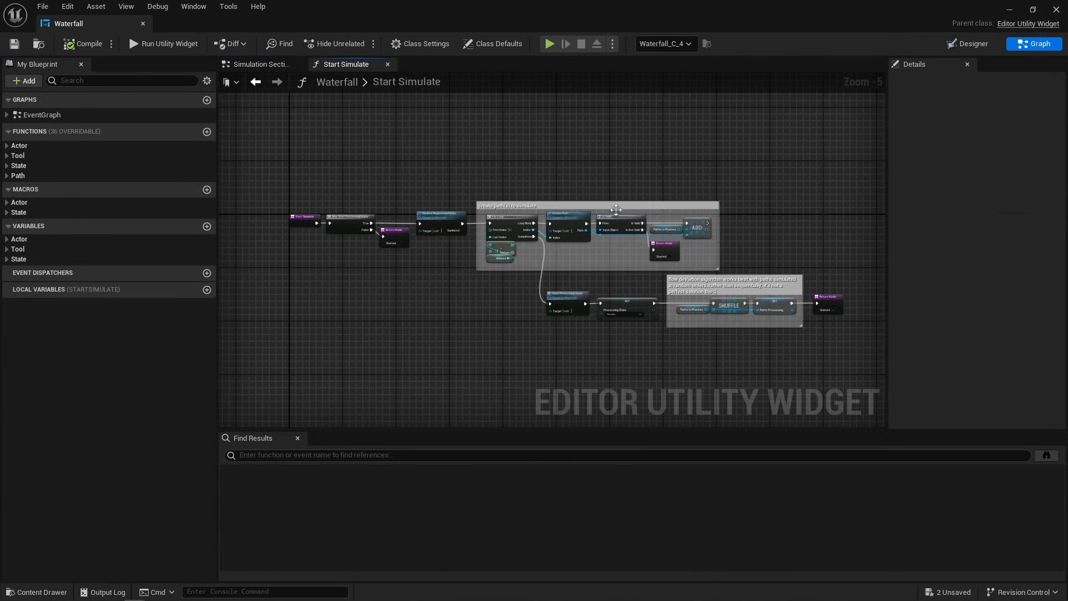
{"action": "scroll", "coordinate": [576, 248], "scroll_direction": "up", "scroll_amount": 6}
Step: Examine the path creation loop in Start Simulate, covering Create Path, the Amount variable with its AmountProp view, and the Paths to Process array
{"action": "left_click_drag", "start_coordinate": [393, 314], "coordinate": [314, 218]}
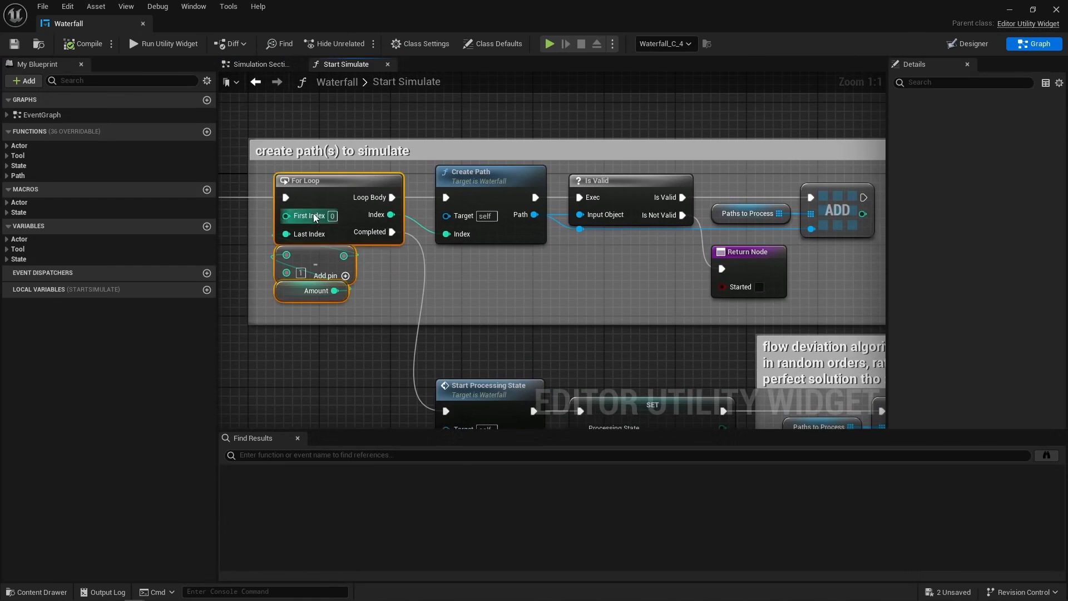
{"action": "left_click", "coordinate": [498, 208]}
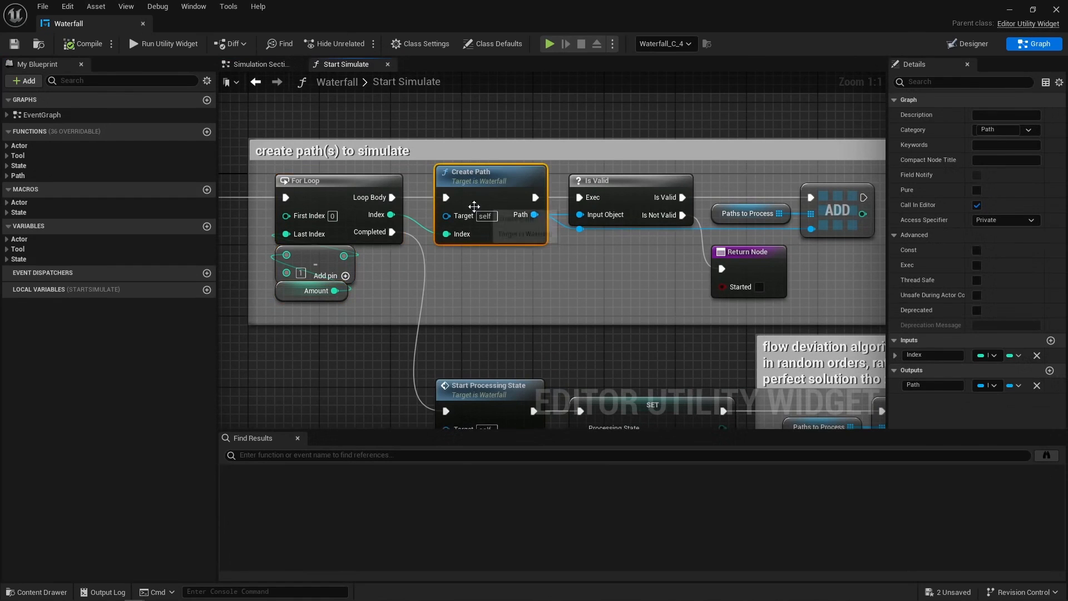
{"action": "left_click", "coordinate": [502, 269]}
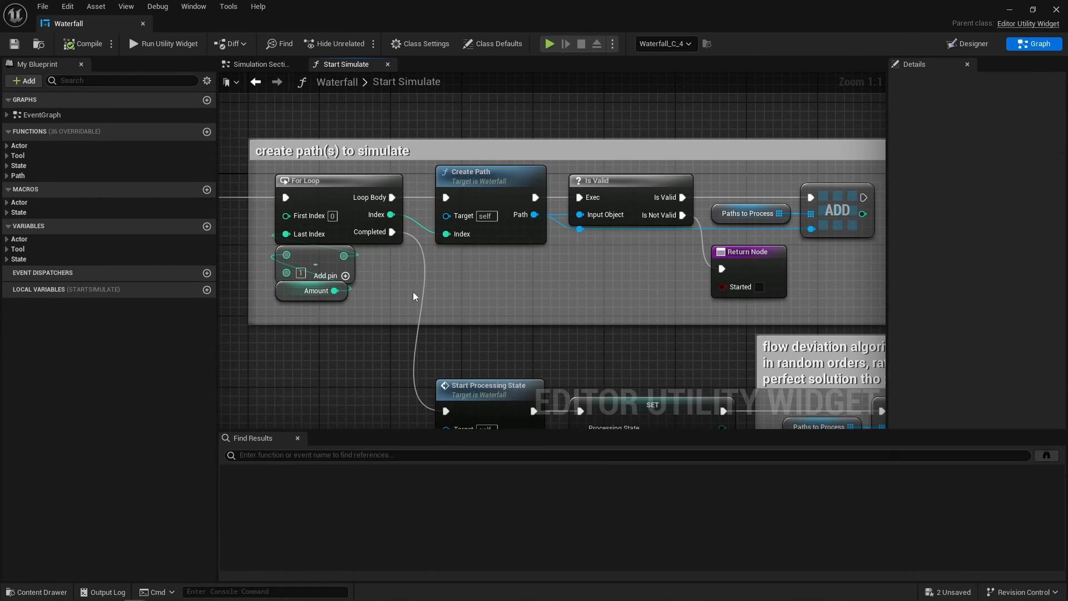
{"action": "left_click", "coordinate": [316, 291]}
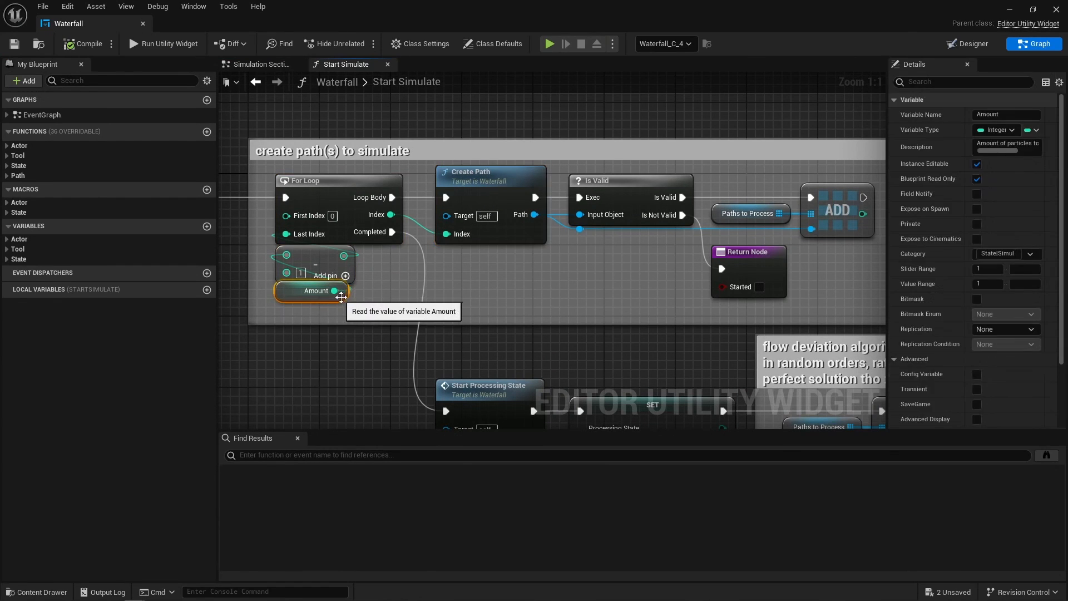
{"action": "left_click", "coordinate": [952, 44]}
{"action": "left_click", "coordinate": [547, 288]}
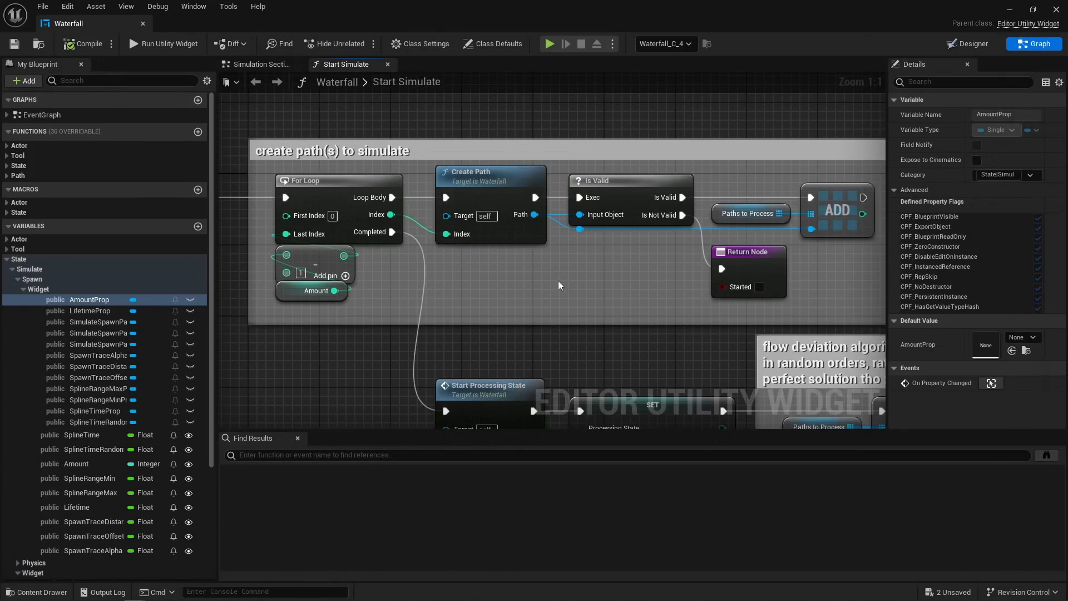
{"action": "left_click_drag", "start_coordinate": [698, 192], "coordinate": [851, 240]}
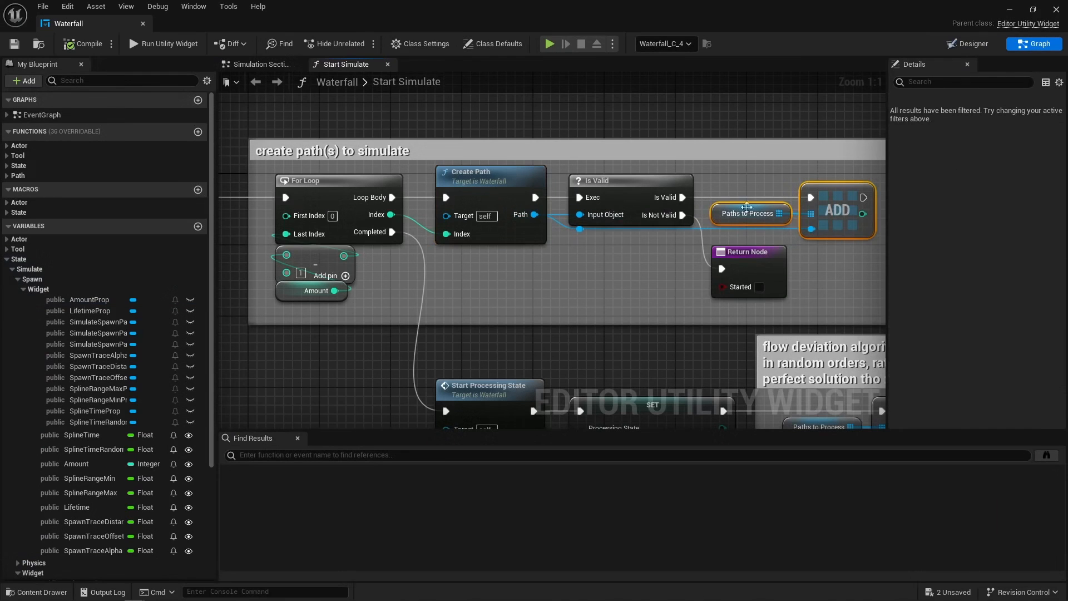
Step: Open Start Processing State and inspect its Processing setter and the Set Is Enabled node that disables the tab switcher
{"action": "right_click_drag", "start_coordinate": [462, 387], "coordinate": [448, 280]}
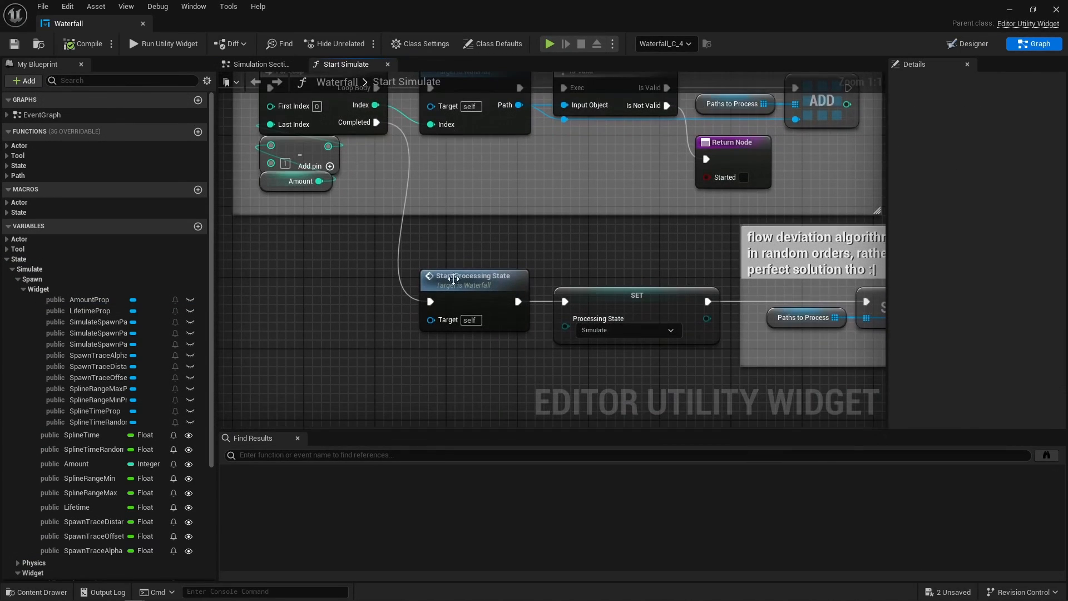
{"action": "double_click", "coordinate": [449, 280]}
{"action": "left_click", "coordinate": [485, 248]}
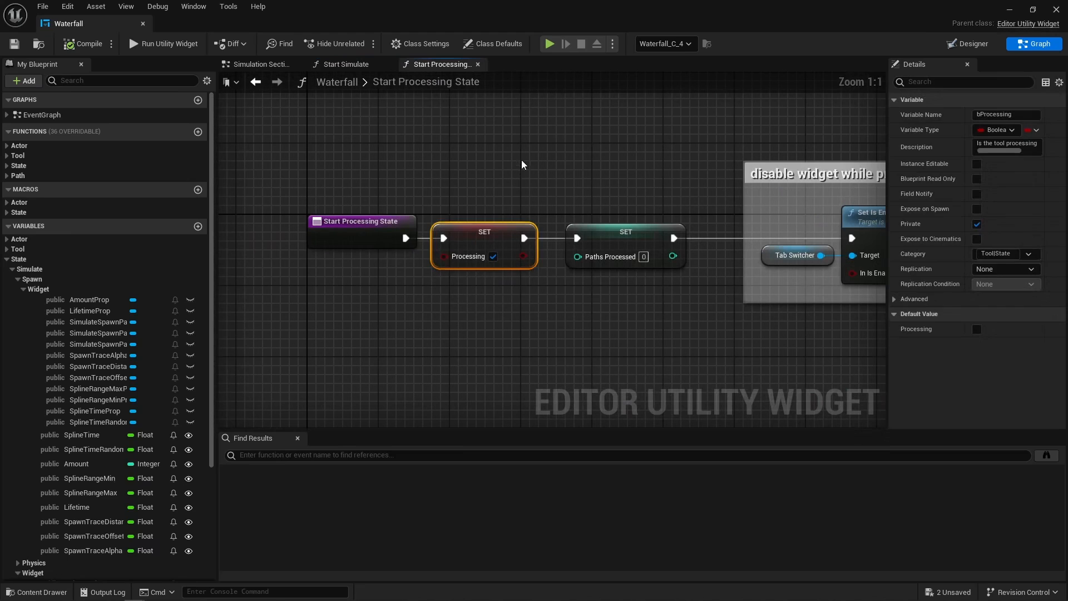
{"action": "left_click", "coordinate": [556, 322]}
{"action": "right_click_drag", "start_coordinate": [556, 321], "coordinate": [418, 350]}
{"action": "left_click_drag", "start_coordinate": [418, 350], "coordinate": [584, 149]}
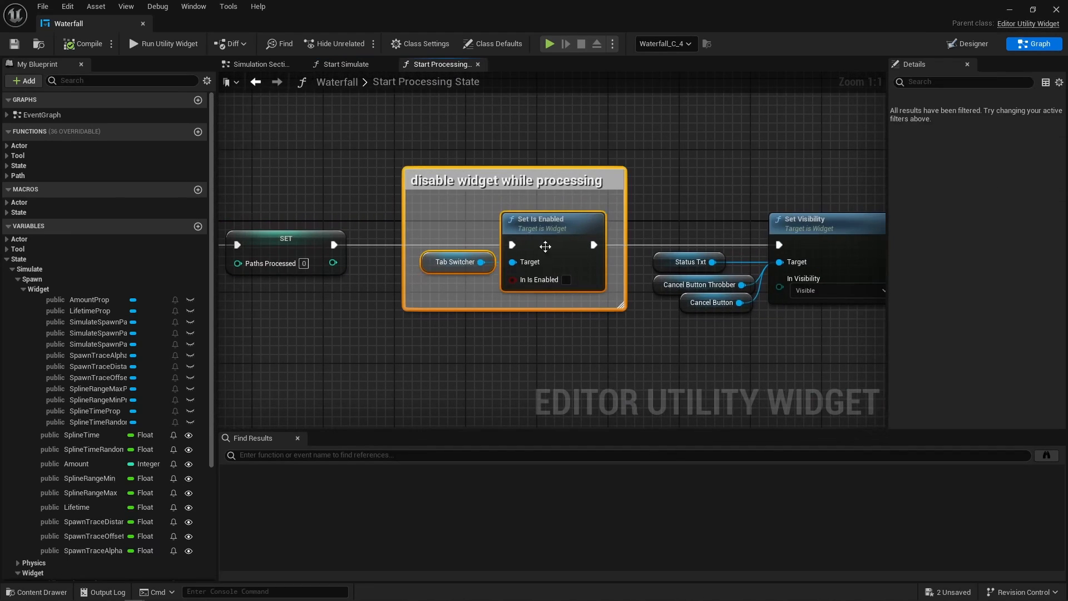
{"action": "left_click", "coordinate": [517, 315]}
Step: Return to Start Simulate and inspect the node that sets Processing State to Simulate
{"action": "key", "text": "alt+Left"}
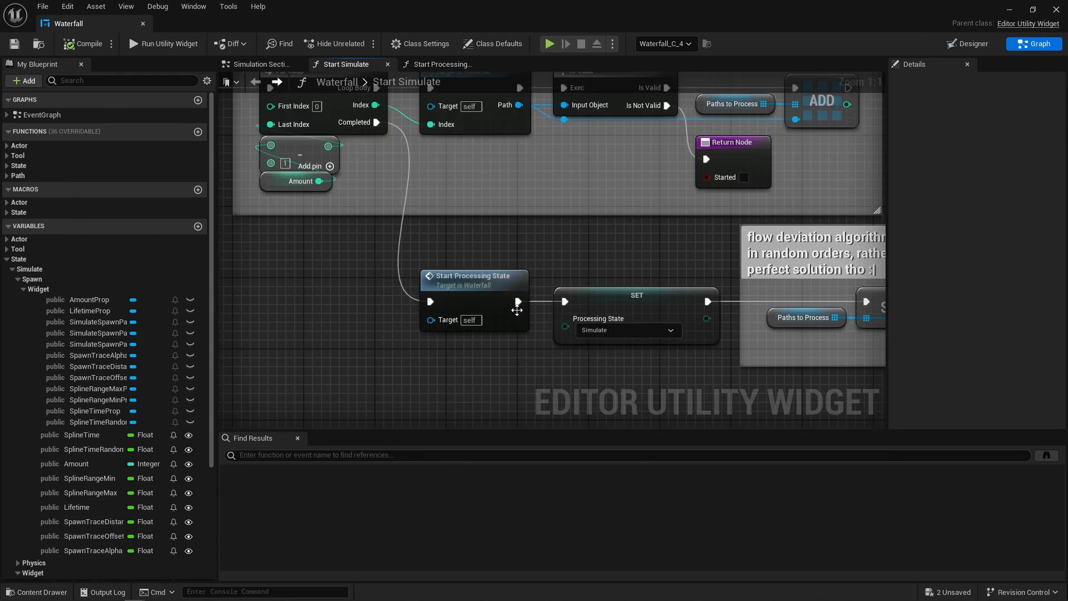
{"action": "right_click_drag", "start_coordinate": [671, 373], "coordinate": [525, 358]}
{"action": "left_click", "coordinate": [465, 298]}
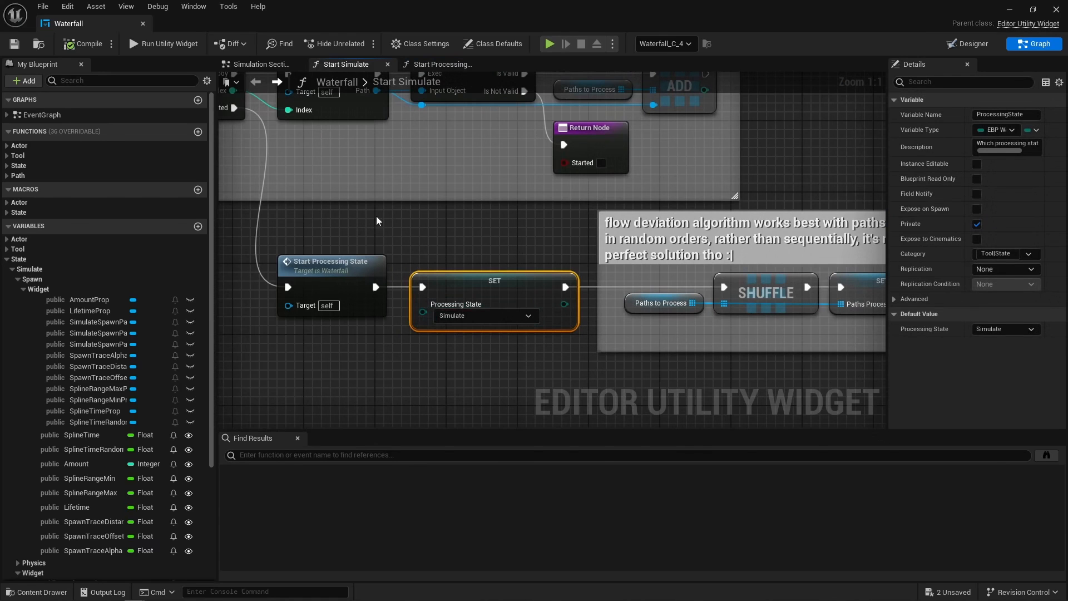
Step: Follow the Processing State switch in the Event Graph through Tick Simulate to the Update Simulate function
{"action": "left_click", "coordinate": [264, 65]}
{"action": "left_click", "coordinate": [400, 82]}
{"action": "scroll", "coordinate": [528, 255], "scroll_direction": "up", "scroll_amount": 7}
{"action": "left_click", "coordinate": [484, 269]}
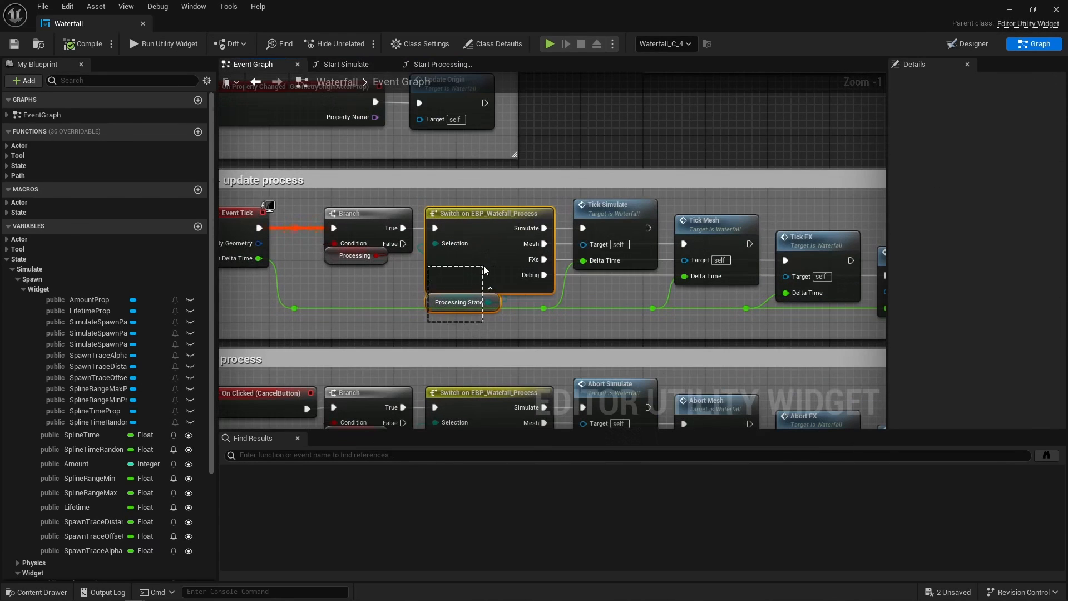
{"action": "left_click", "coordinate": [616, 226]}
{"action": "double_click", "coordinate": [617, 226]}
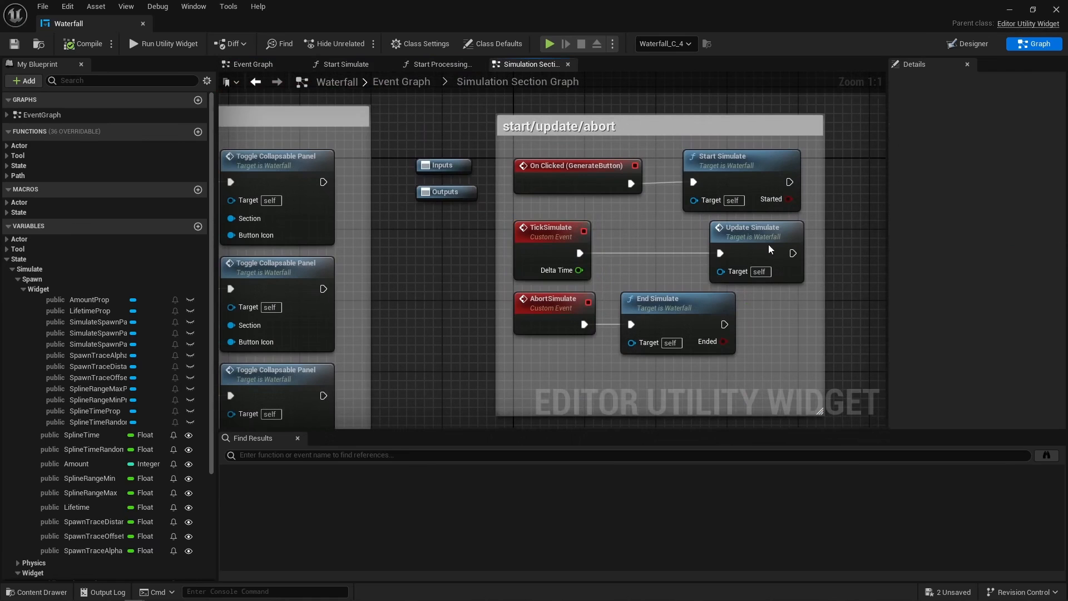
{"action": "double_click", "coordinate": [769, 245]}
Step: Examine Update Simulate's While Loop conditions for valid paths and the simulation batch, and the This Path setter
{"action": "scroll", "coordinate": [391, 264], "scroll_direction": "up", "scroll_amount": 7}
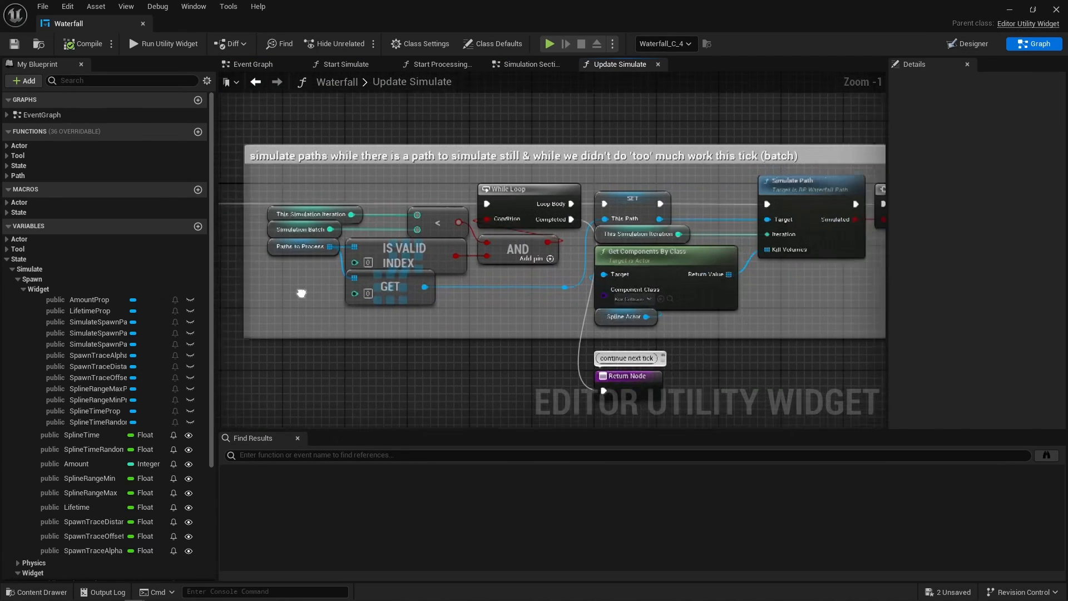
{"action": "left_click_drag", "start_coordinate": [229, 244], "coordinate": [543, 265]}
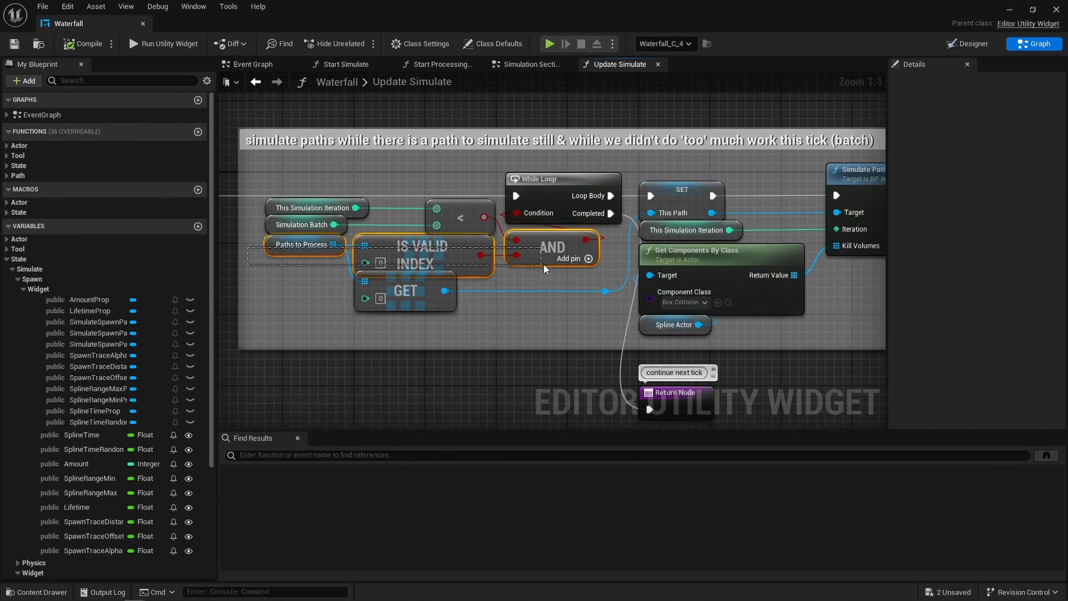
{"action": "left_click_drag", "start_coordinate": [306, 179], "coordinate": [462, 219]}
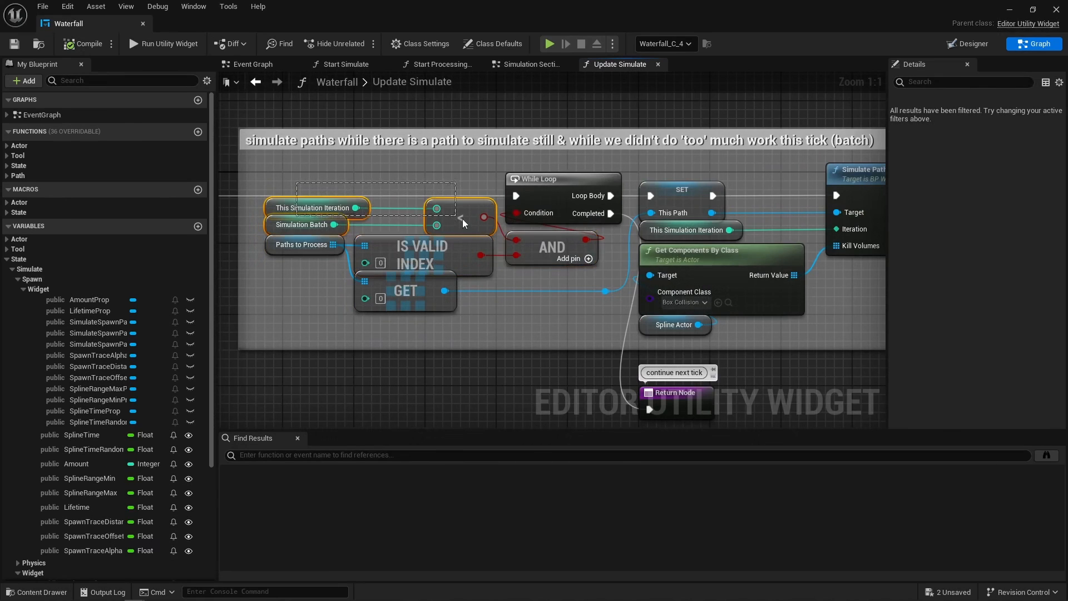
{"action": "left_click", "coordinate": [680, 194]}
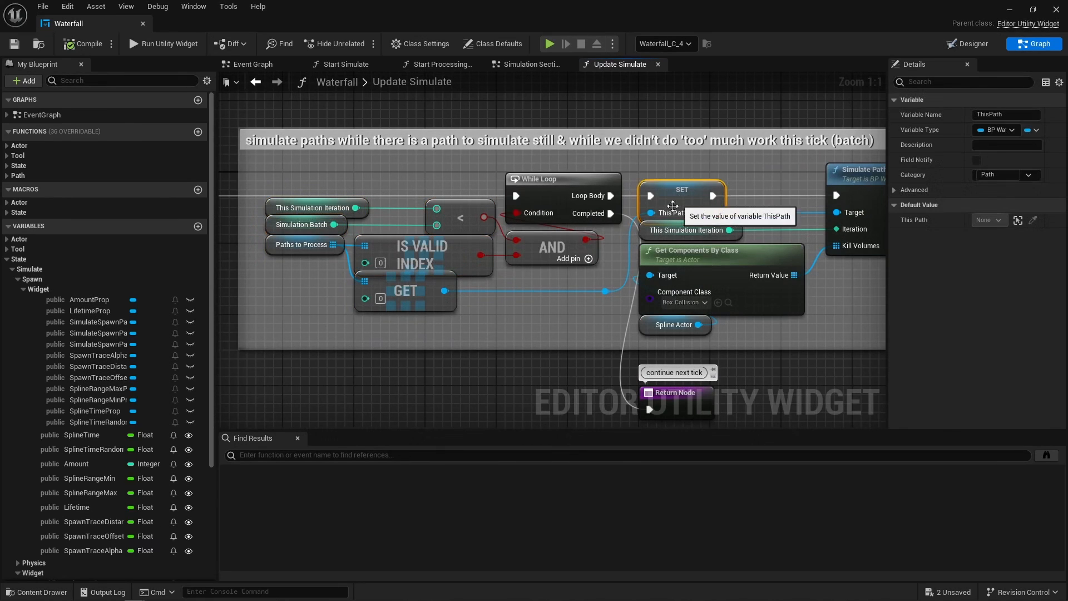
Step: Inspect the Simulate Path call with its This Simulation Iteration input, and the iteration comparison against Simulation Batch
{"action": "right_click_drag", "start_coordinate": [674, 241], "coordinate": [381, 248]}
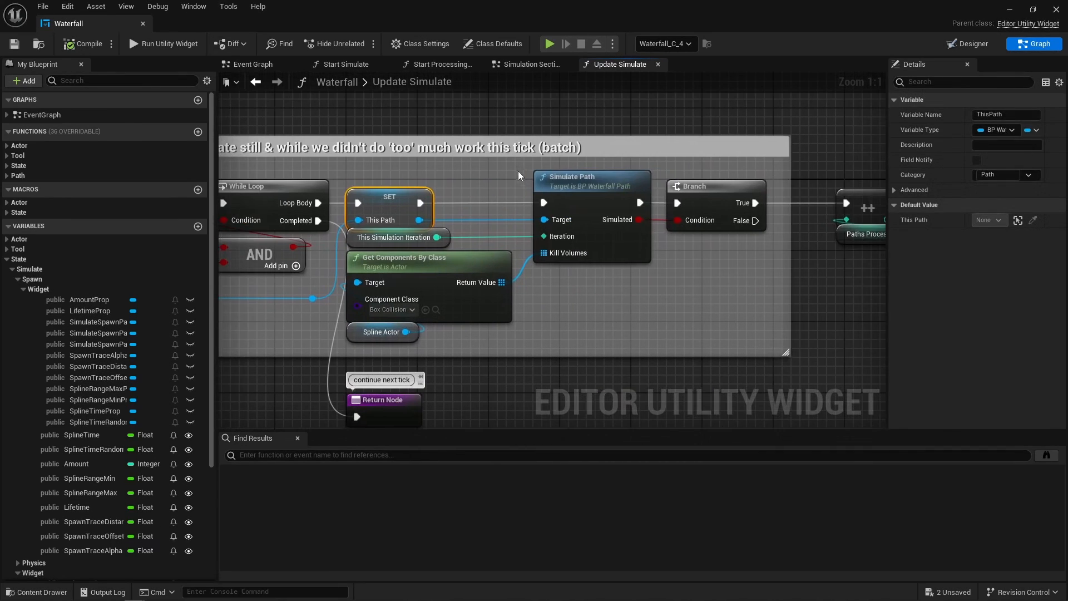
{"action": "left_click", "coordinate": [609, 214]}
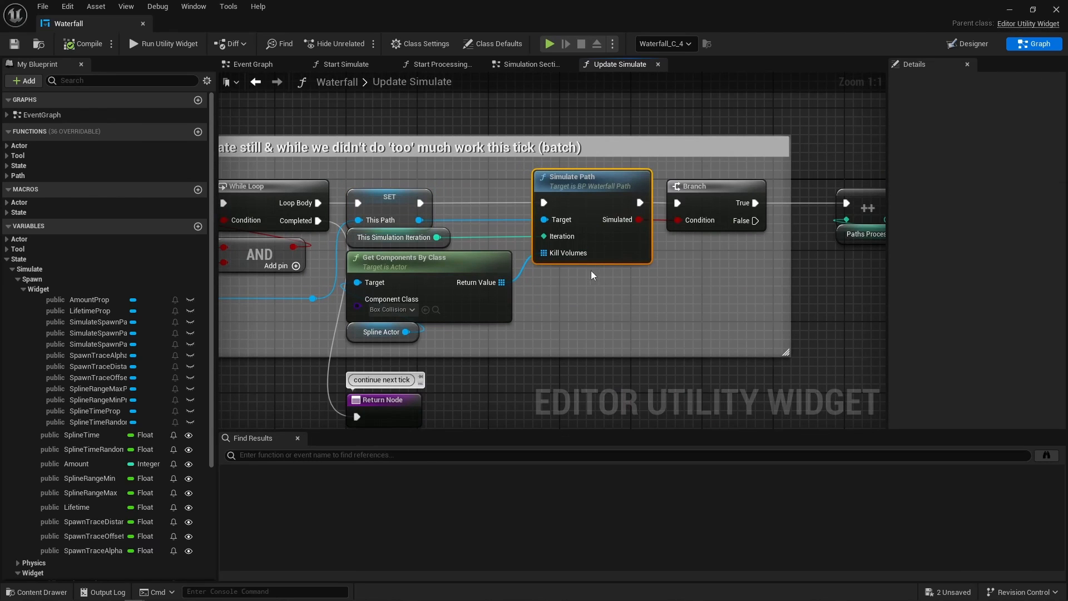
{"action": "left_click_drag", "start_coordinate": [503, 230], "coordinate": [437, 239]}
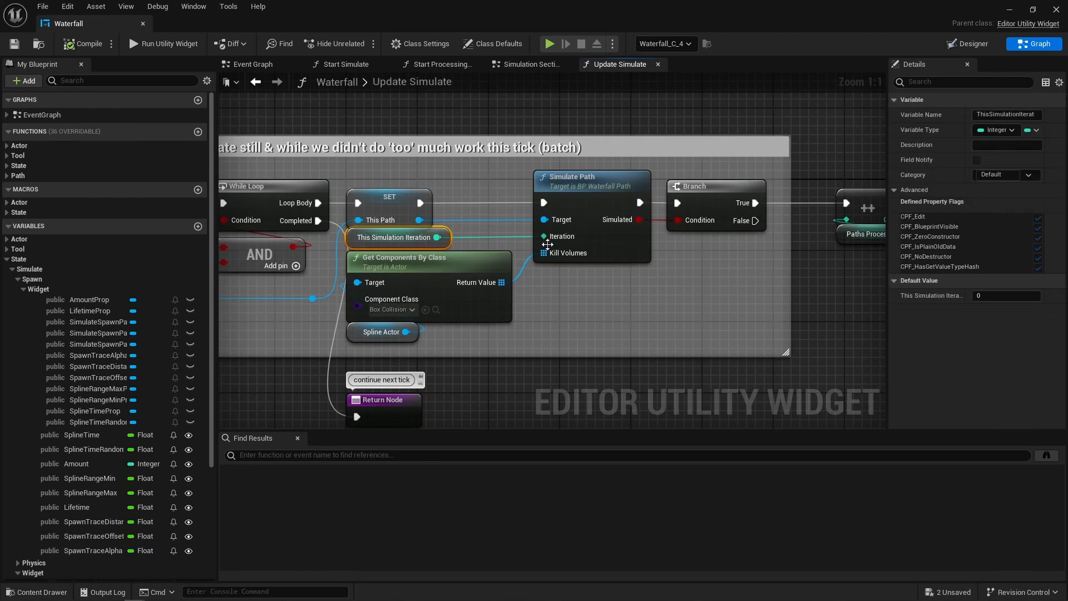
{"action": "left_click", "coordinate": [597, 239]}
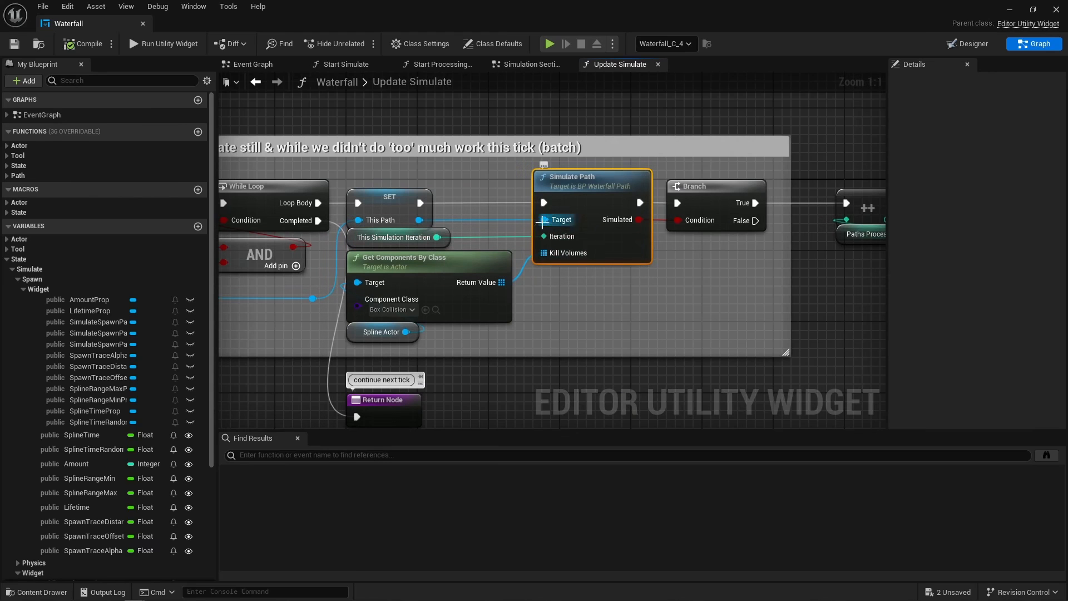
{"action": "right_click_drag", "start_coordinate": [536, 246], "coordinate": [848, 257]}
{"action": "left_click_drag", "start_coordinate": [377, 199], "coordinate": [450, 240]}
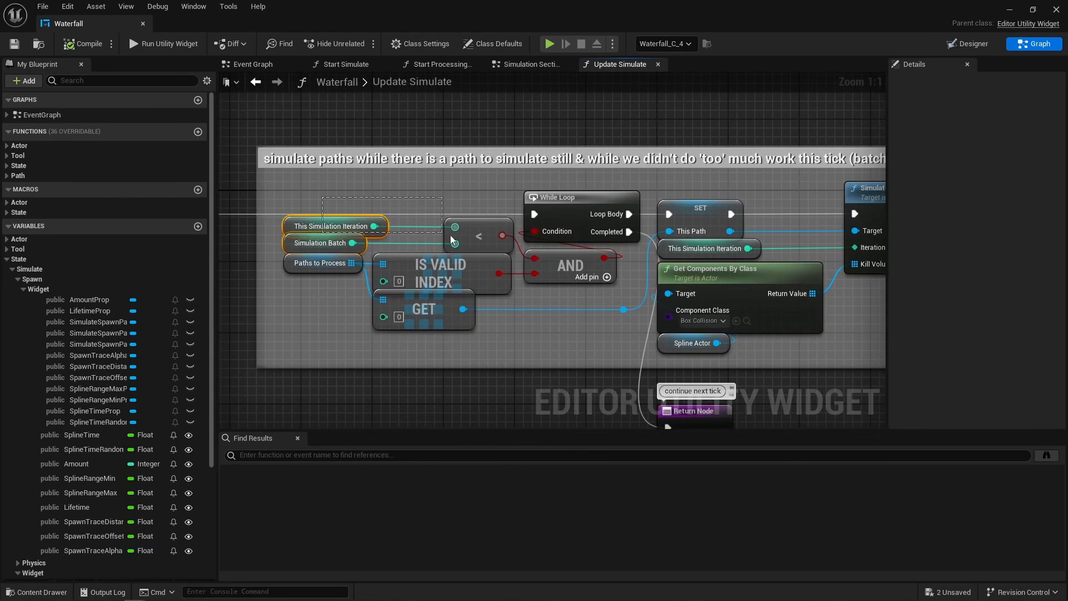
Step: Select the Simulation Batch variable, find its Iterations Per Tick property in the Designer's Advanced section, and return to the Update Simulate graph
{"action": "left_click", "coordinate": [429, 197]}
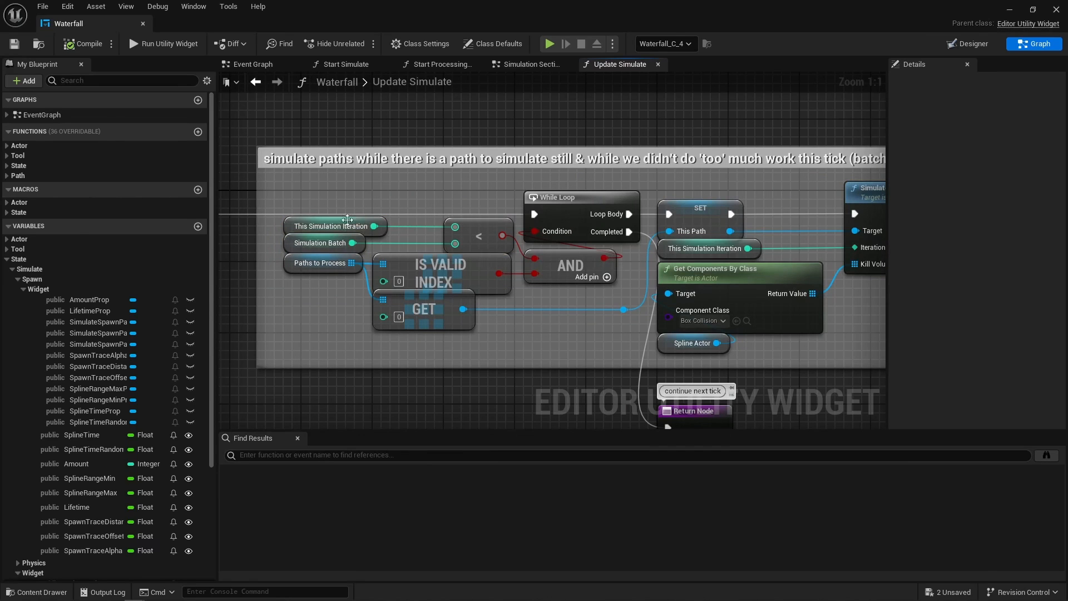
{"action": "left_click", "coordinate": [287, 243]}
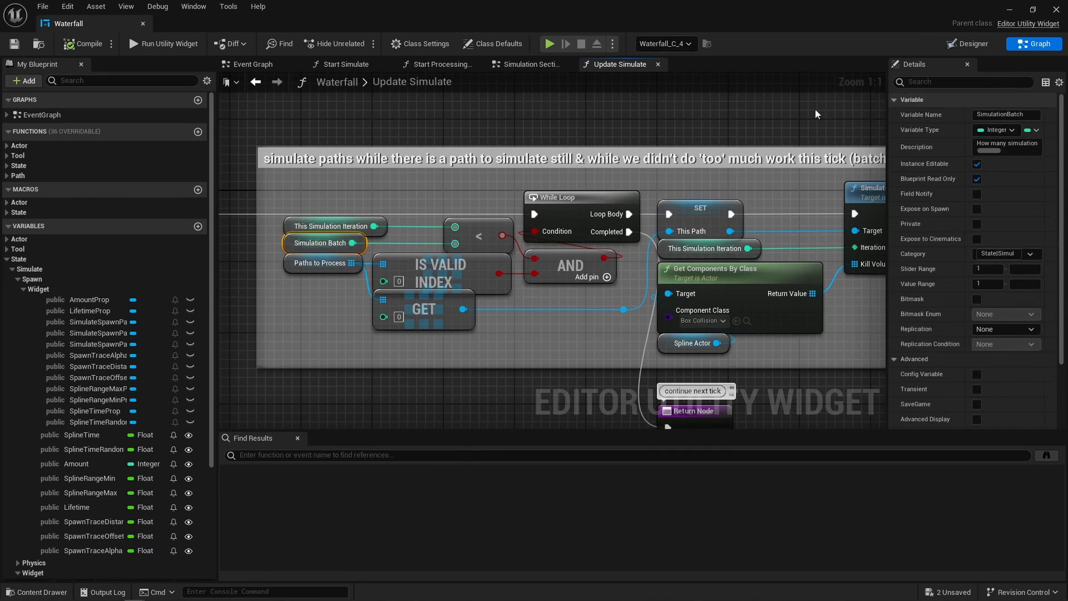
{"action": "left_click", "coordinate": [957, 45]}
{"action": "right_click_drag", "start_coordinate": [429, 378], "coordinate": [406, 149]}
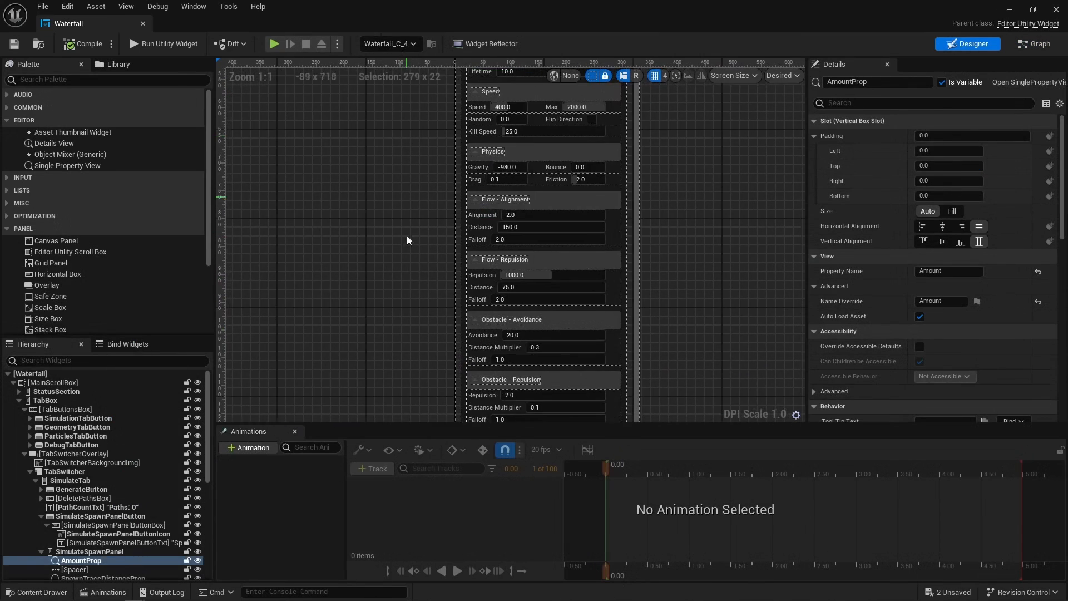
{"action": "right_click_drag", "start_coordinate": [411, 401], "coordinate": [405, 171]}
{"action": "left_click", "coordinate": [495, 224]}
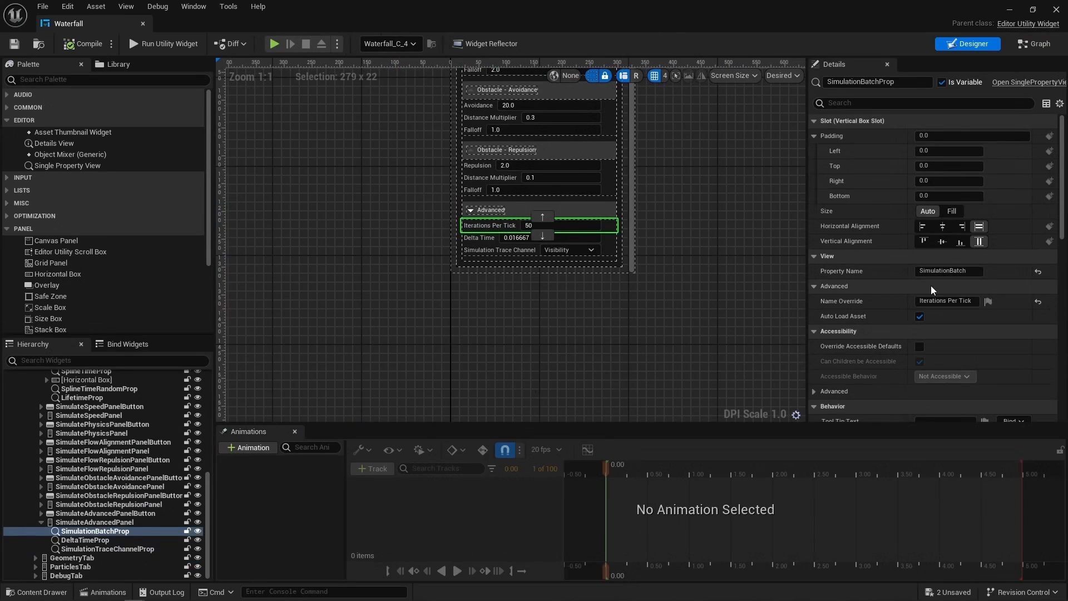
{"action": "left_click", "coordinate": [1033, 44]}
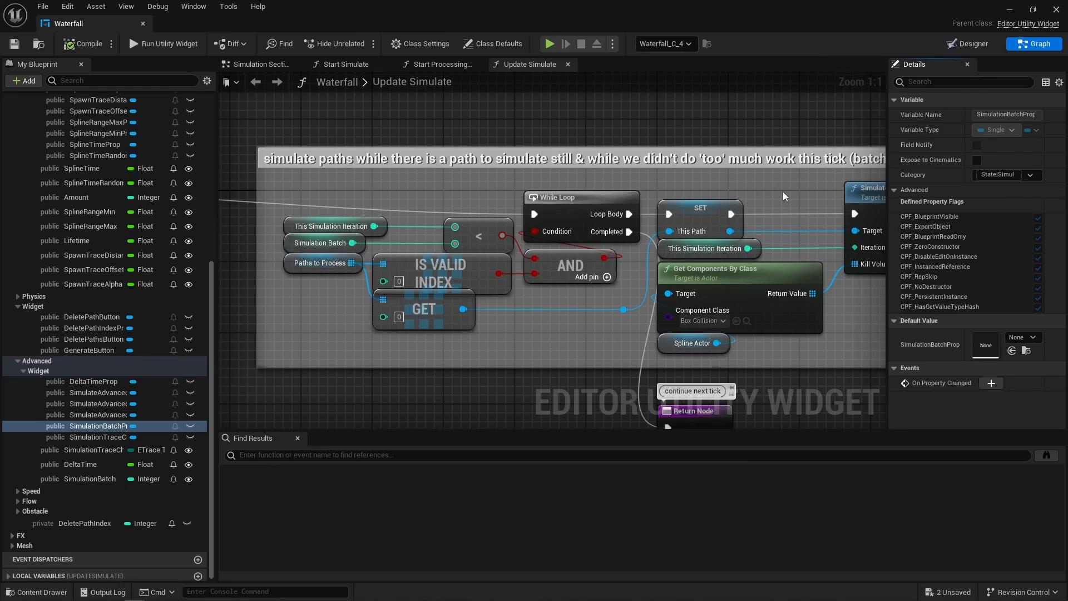
Step: Follow Update Simulate from Simulate Path and its Branch to the Paths to Process array and its Remove Index node
{"action": "right_click_drag", "start_coordinate": [783, 192], "coordinate": [387, 297]}
{"action": "left_click_drag", "start_coordinate": [506, 220], "coordinate": [528, 228]}
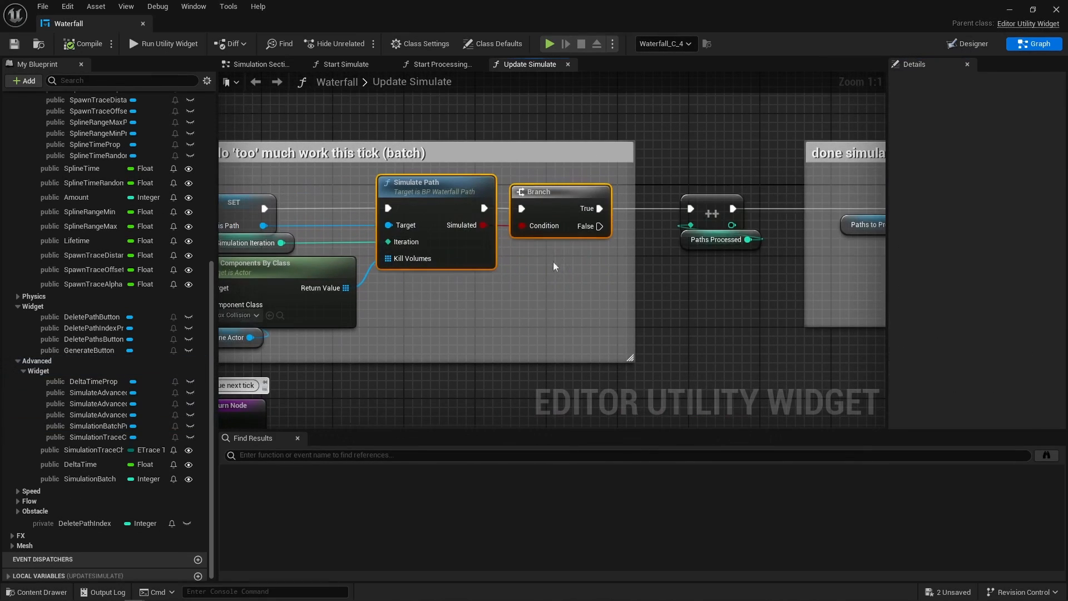
{"action": "right_click_drag", "start_coordinate": [571, 292], "coordinate": [224, 291]}
{"action": "left_click", "coordinate": [530, 228]}
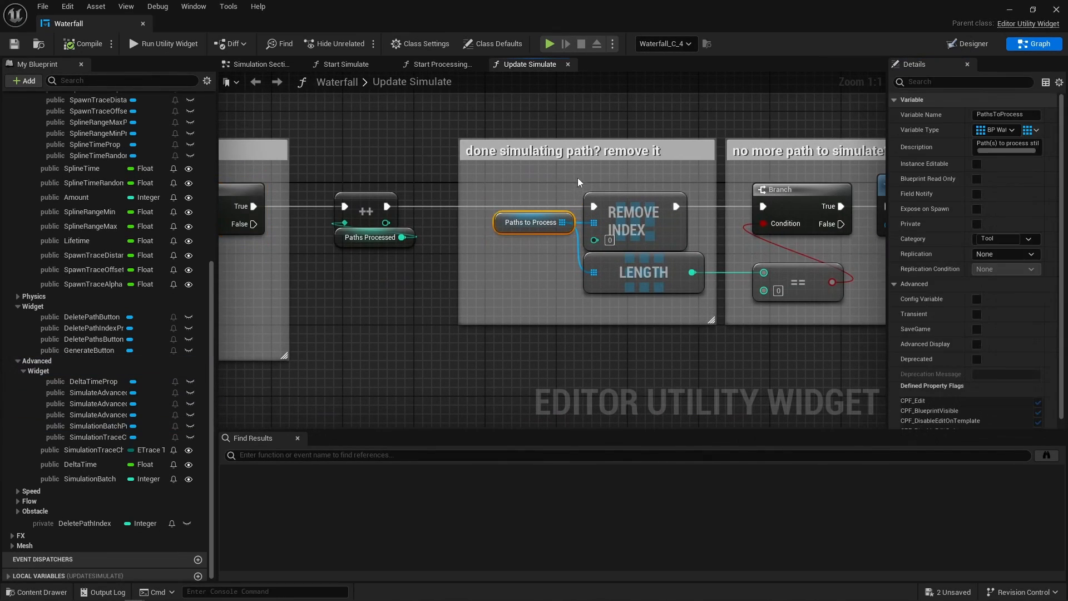
{"action": "left_click", "coordinate": [639, 223]}
Step: Inspect the check for no more paths to simulate and open the End Simulate function it calls
{"action": "right_click_drag", "start_coordinate": [832, 285], "coordinate": [640, 282]}
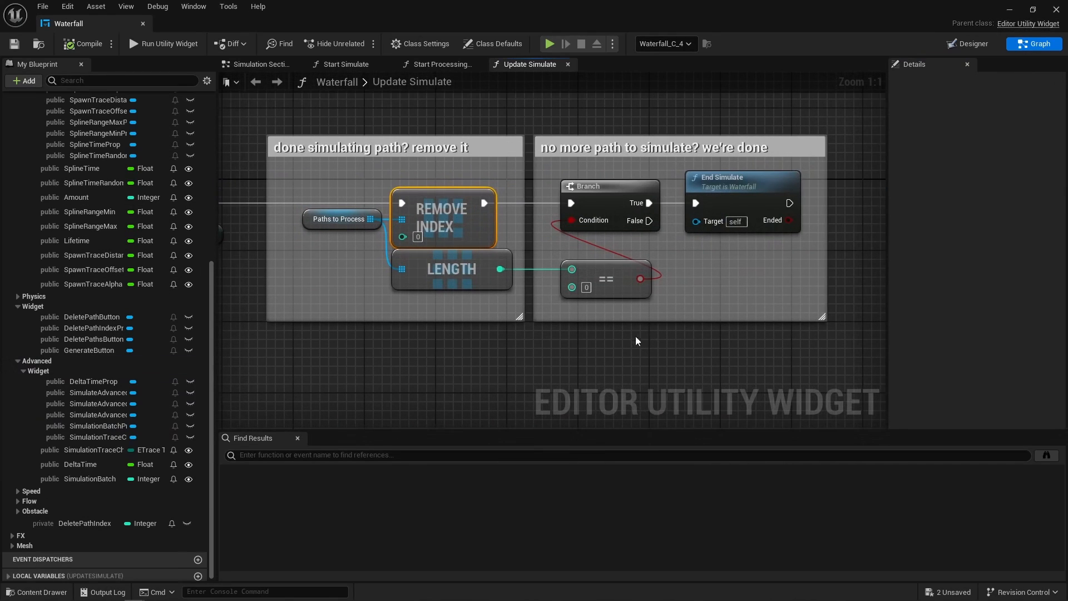
{"action": "left_click_drag", "start_coordinate": [635, 336], "coordinate": [628, 208]}
{"action": "left_click", "coordinate": [745, 188]}
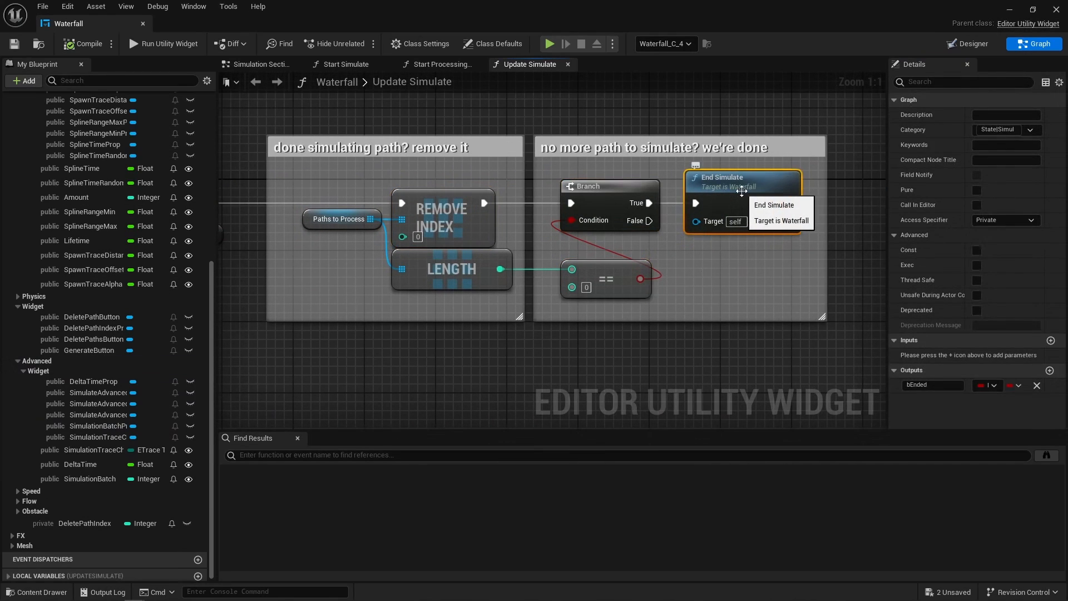
{"action": "double_click", "coordinate": [742, 191]}
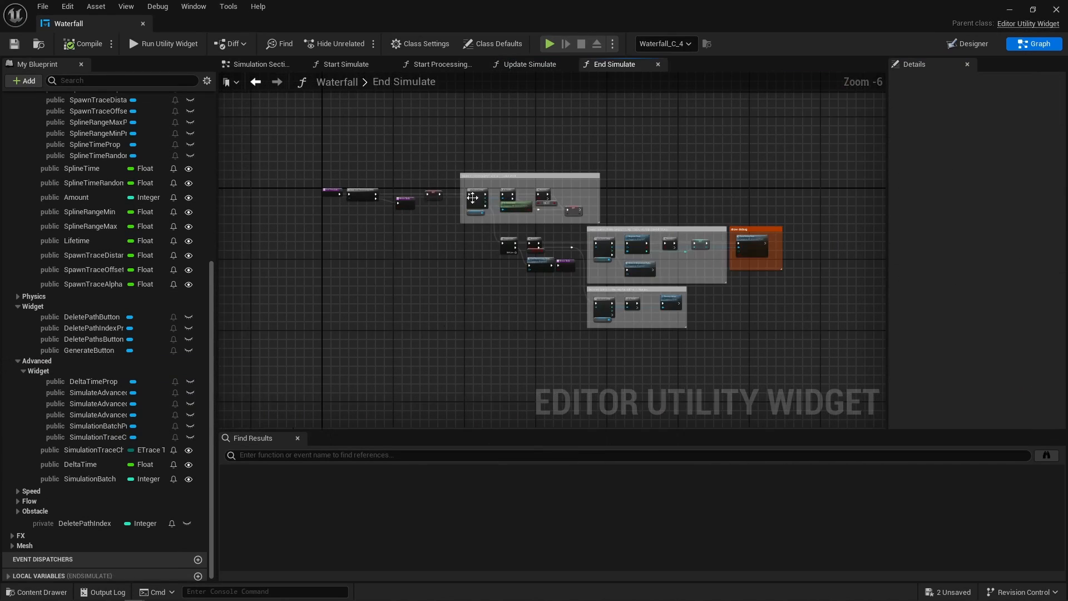
Step: Examine End Simulate's double check that loops over Paths Processing with the Is Valid, Is Simulated and Branch nodes
{"action": "scroll", "coordinate": [471, 197], "scroll_direction": "up", "scroll_amount": 6}
{"action": "right_click_drag", "start_coordinate": [546, 361], "coordinate": [318, 336]}
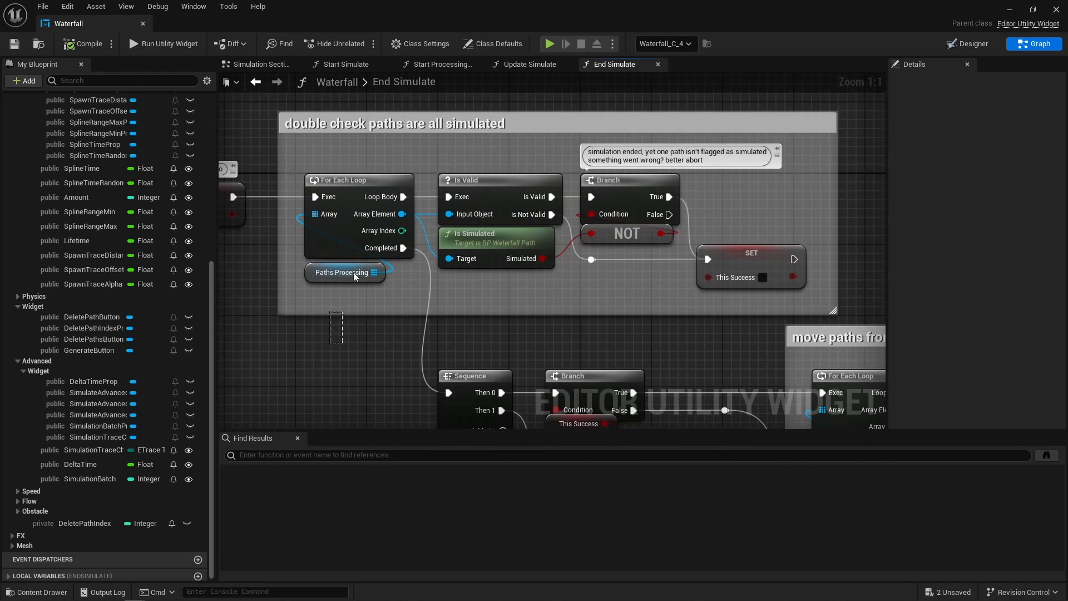
{"action": "left_click_drag", "start_coordinate": [354, 277], "coordinate": [398, 214]}
{"action": "left_click_drag", "start_coordinate": [429, 149], "coordinate": [651, 271]}
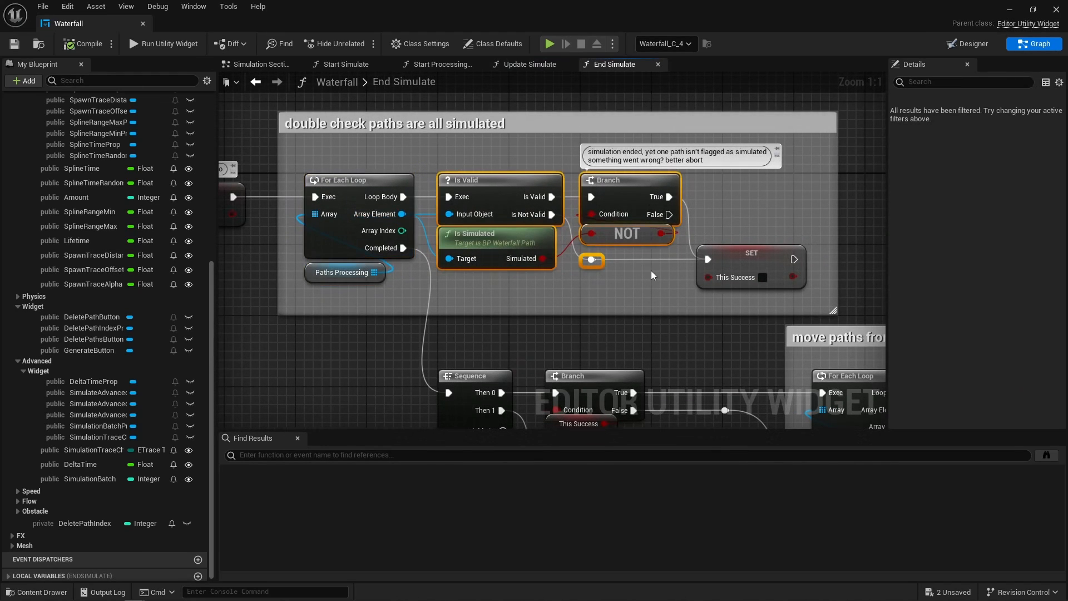
{"action": "left_click", "coordinate": [651, 270]}
Step: Inspect the This Success branch and the comment group that destroys paths that failed to simulate
{"action": "right_click_drag", "start_coordinate": [651, 272], "coordinate": [358, 206]}
{"action": "left_click_drag", "start_coordinate": [365, 210], "coordinate": [264, 129]}
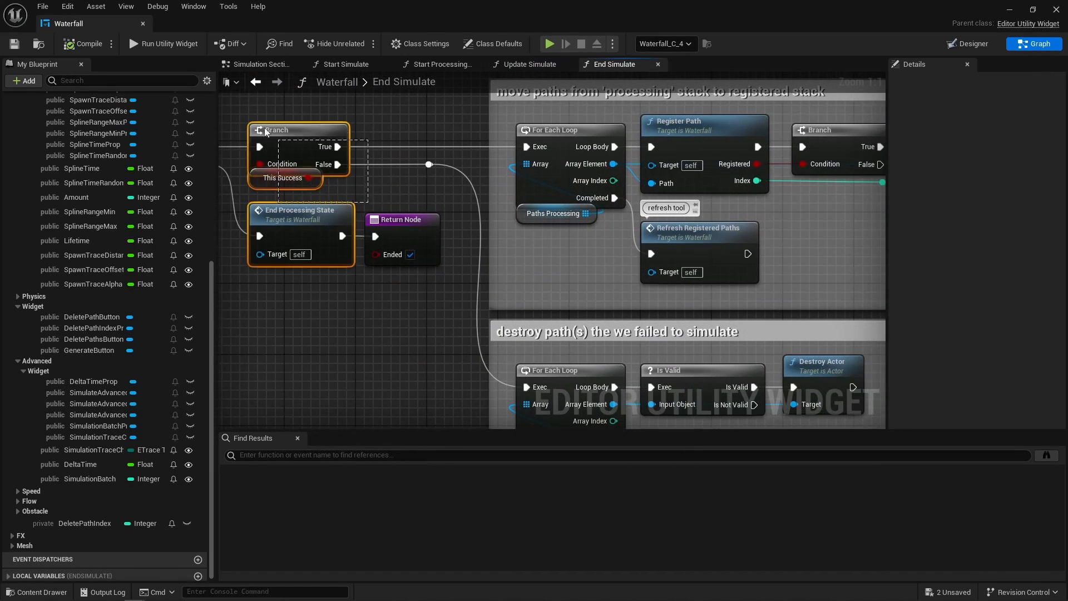
{"action": "right_click_drag", "start_coordinate": [477, 321], "coordinate": [349, 199]}
{"action": "left_click", "coordinate": [367, 207]}
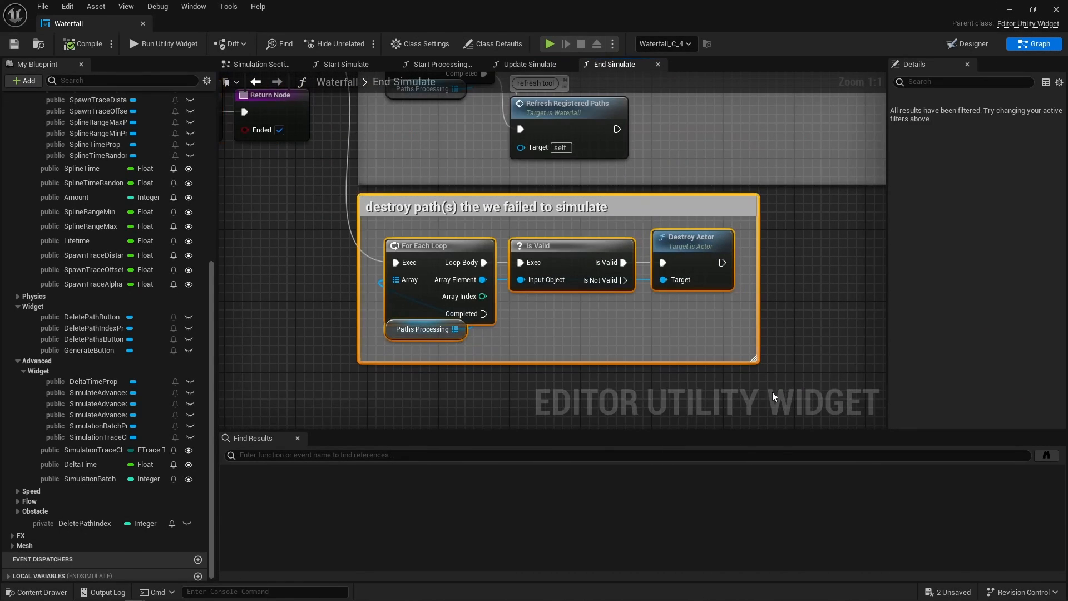
Step: Examine the For Each Loop and Register Path nodes that move paths from the processing stack to the registered stack
{"action": "right_click_drag", "start_coordinate": [549, 292], "coordinate": [522, 431]}
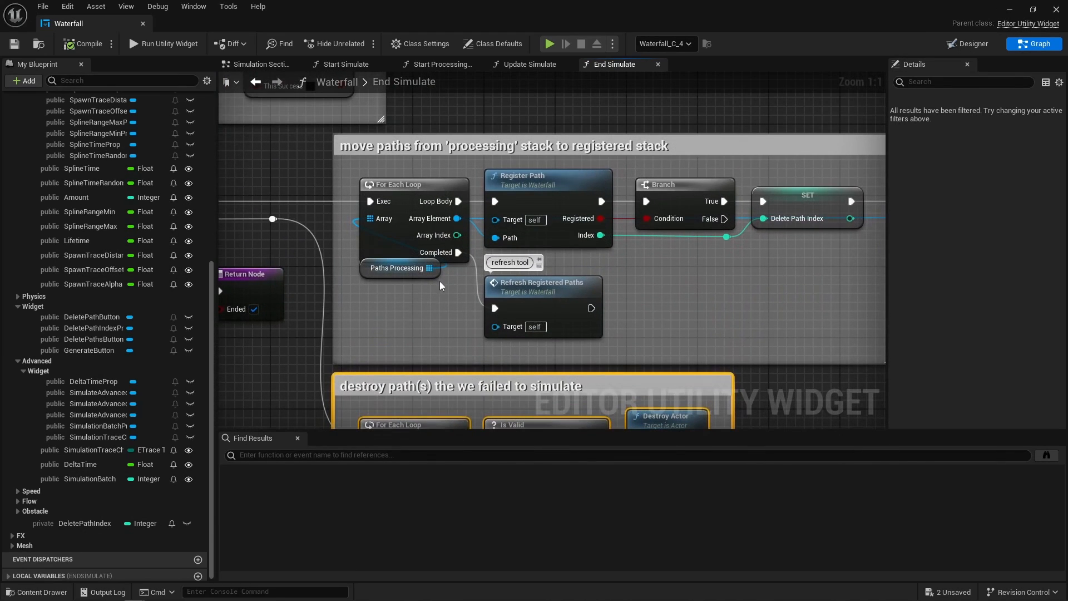
{"action": "left_click", "coordinate": [438, 281]}
{"action": "left_click_drag", "start_coordinate": [343, 166], "coordinate": [563, 239]}
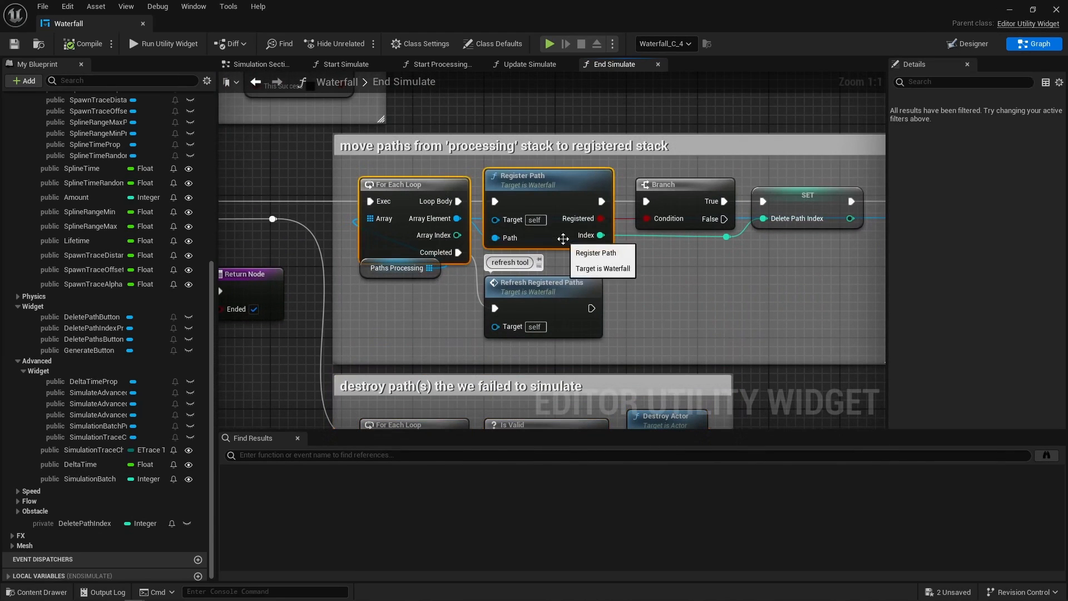
{"action": "left_click", "coordinate": [622, 259]}
Step: Open End Processing State and inspect the Processing reset, the path array clears and the group that re-enables the widget
{"action": "mouse_move", "coordinate": [622, 259]}
{"action": "right_mouse_down"}
{"action": "mouse_move", "coordinate": [416, 259]}
{"action": "mouse_move", "coordinate": [454, 270]}
{"action": "mouse_move", "coordinate": [941, 273]}
{"action": "right_mouse_up"}
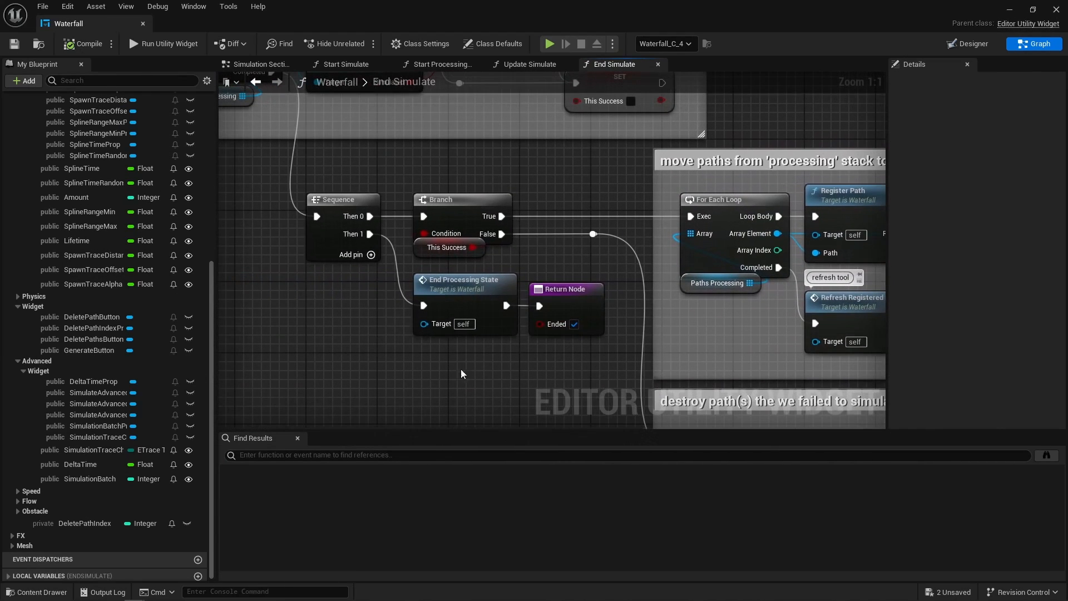
{"action": "left_click", "coordinate": [466, 287]}
{"action": "double_click", "coordinate": [466, 287]}
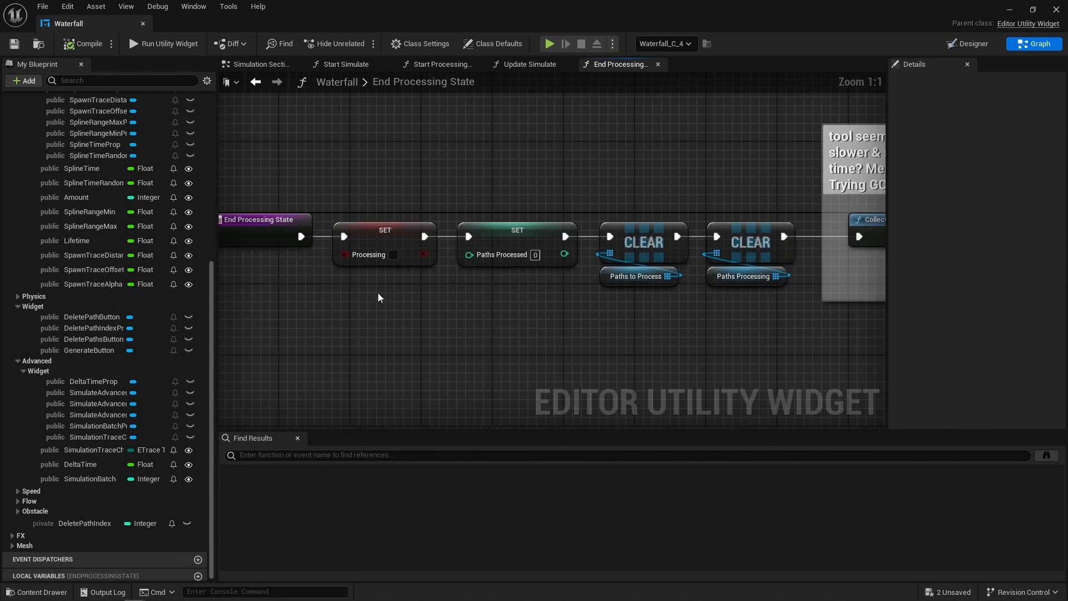
{"action": "left_click", "coordinate": [404, 248]}
{"action": "left_click_drag", "start_coordinate": [614, 170], "coordinate": [720, 275]}
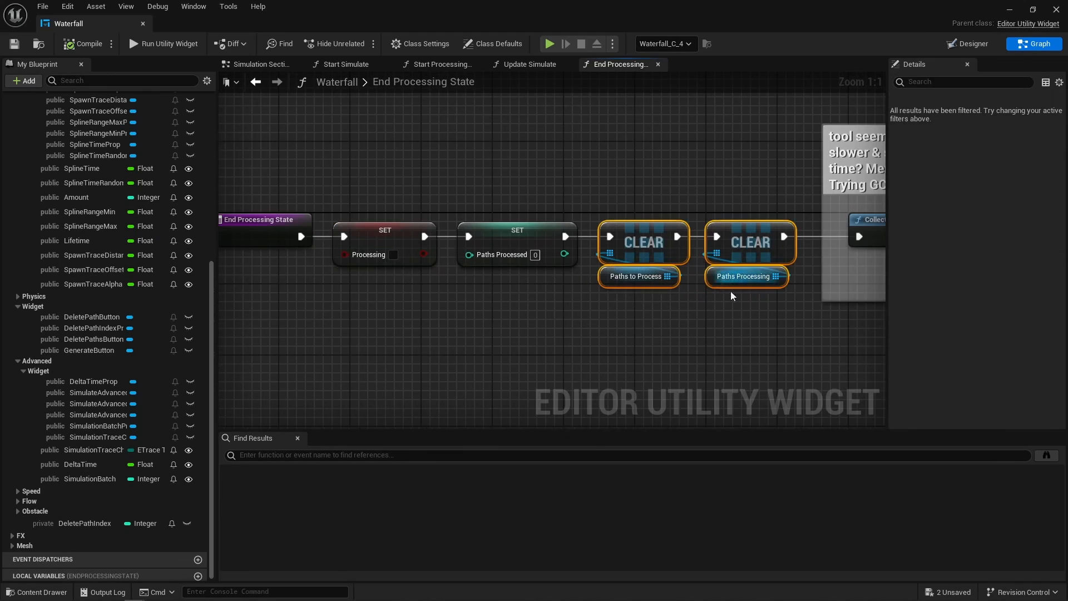
{"action": "right_click_drag", "start_coordinate": [780, 329], "coordinate": [267, 329]}
{"action": "left_click_drag", "start_coordinate": [503, 346], "coordinate": [682, 135]}
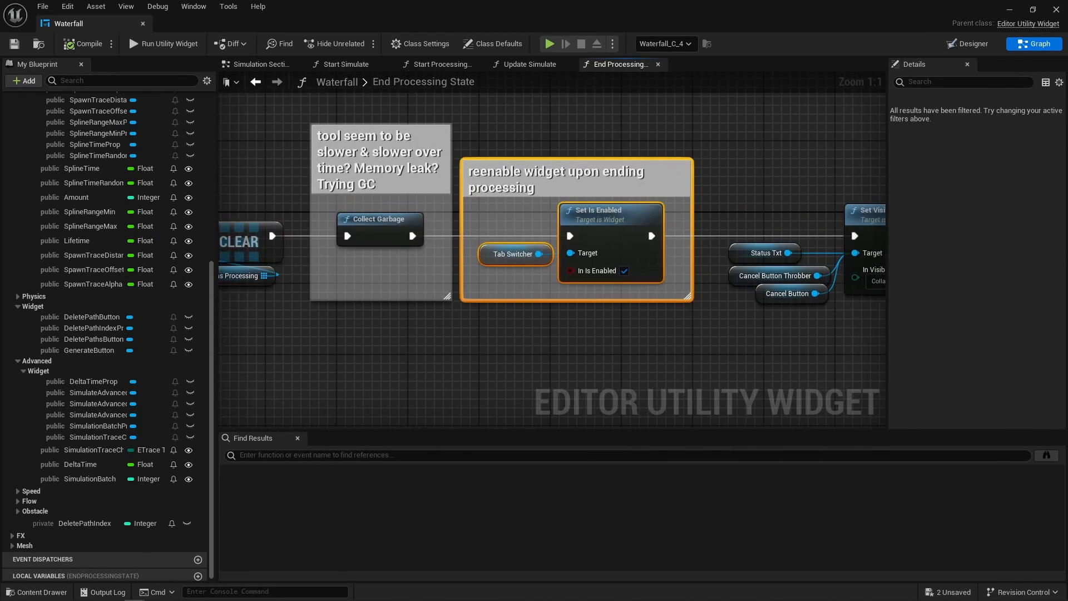
{"action": "right_click_drag", "start_coordinate": [748, 152], "coordinate": [501, 151]}
{"action": "left_click", "coordinate": [500, 156]}
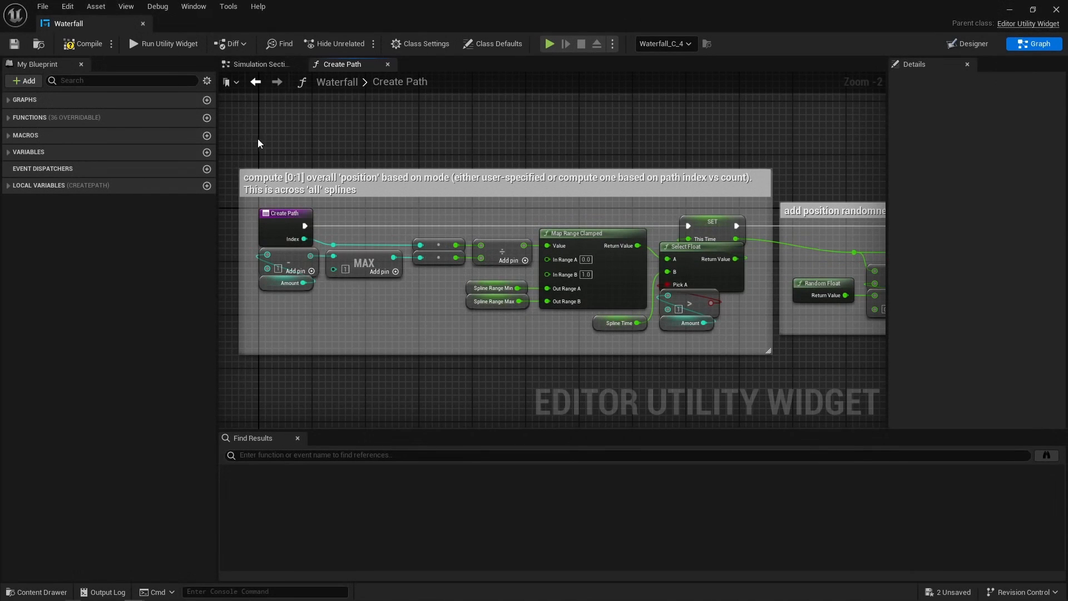
Step: Examine how Create Path computes the overall spline position from the Index, Amount and Map Range Clamped nodes
{"action": "left_click_drag", "start_coordinate": [258, 140], "coordinate": [716, 384]}
{"action": "left_click", "coordinate": [716, 385]}
{"action": "left_click_drag", "start_coordinate": [688, 341], "coordinate": [689, 305]}
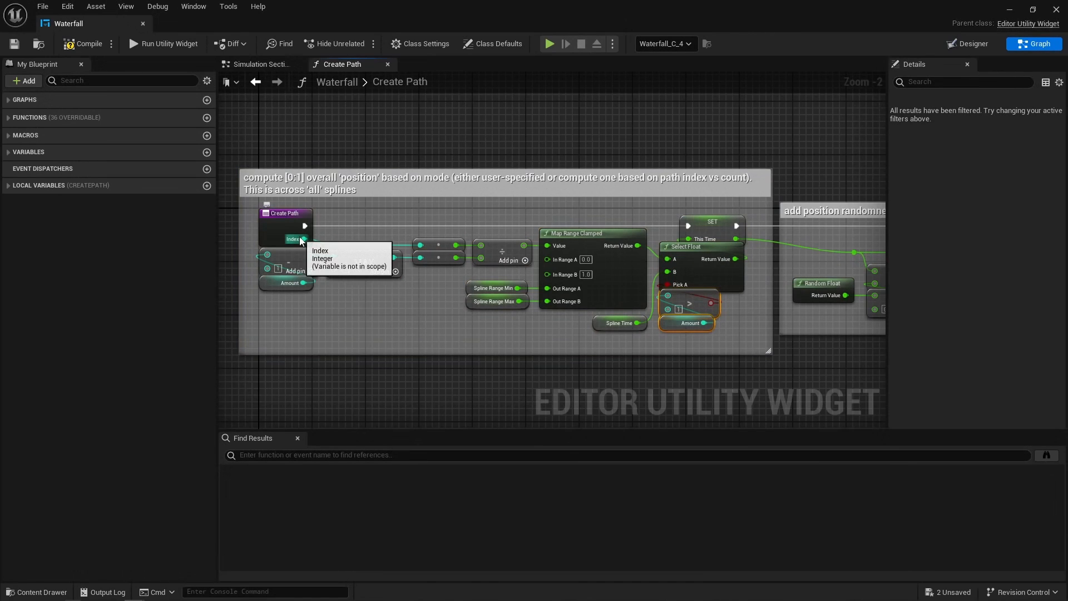
{"action": "left_click_drag", "start_coordinate": [286, 305], "coordinate": [287, 262]}
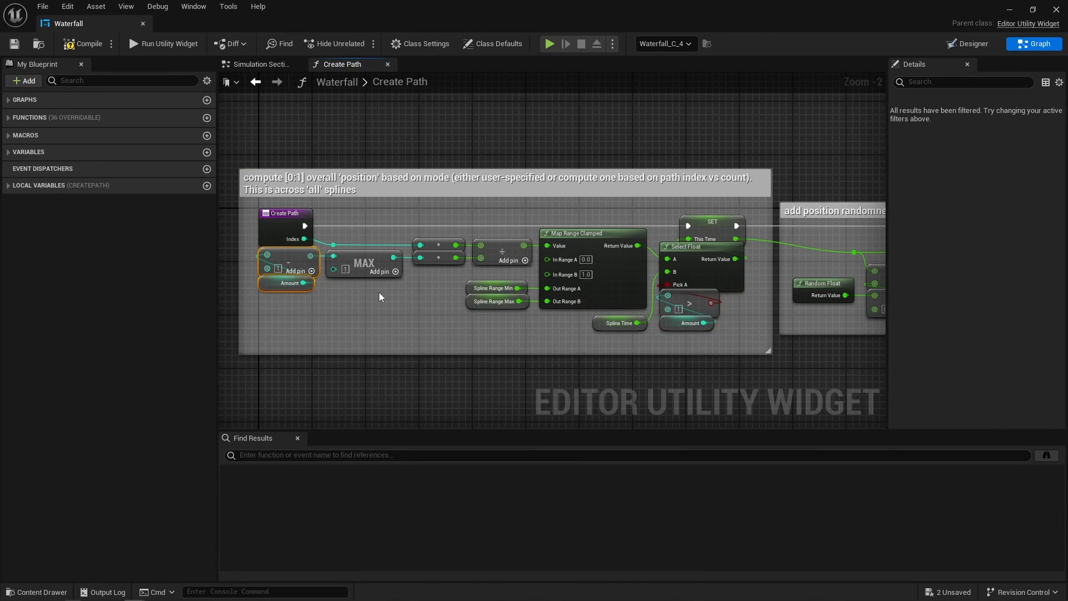
{"action": "left_click", "coordinate": [378, 292]}
{"action": "left_click_drag", "start_coordinate": [497, 223], "coordinate": [592, 319]}
Step: Select the Spline Range Min variable and locate the matching Min Range and Max Range settings in the level editor's Waterfall tool
{"action": "left_click", "coordinate": [502, 289]}
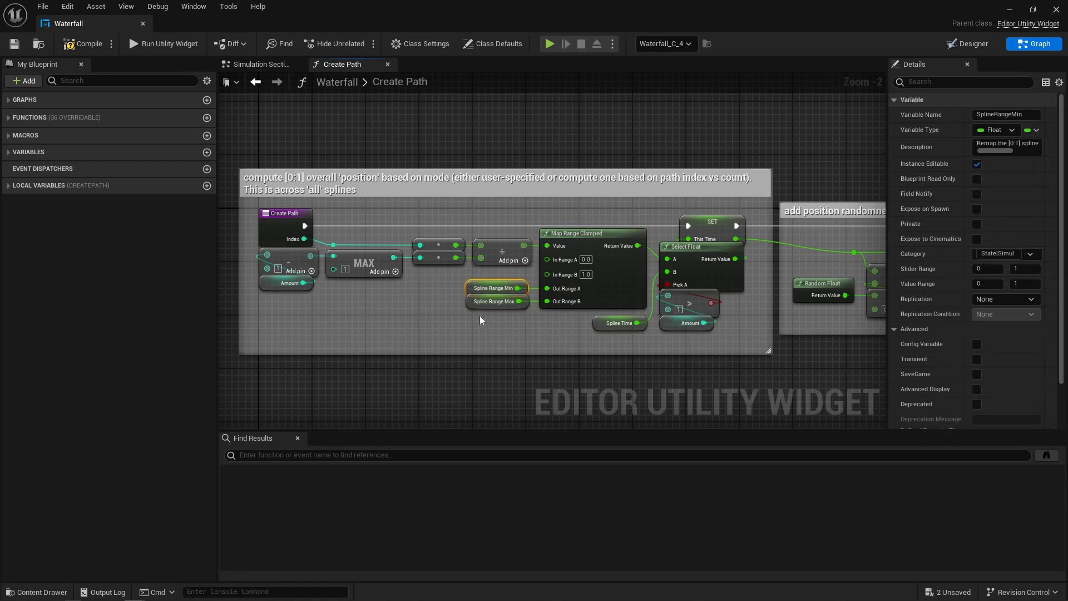
{"action": "left_click", "coordinate": [513, 334]}
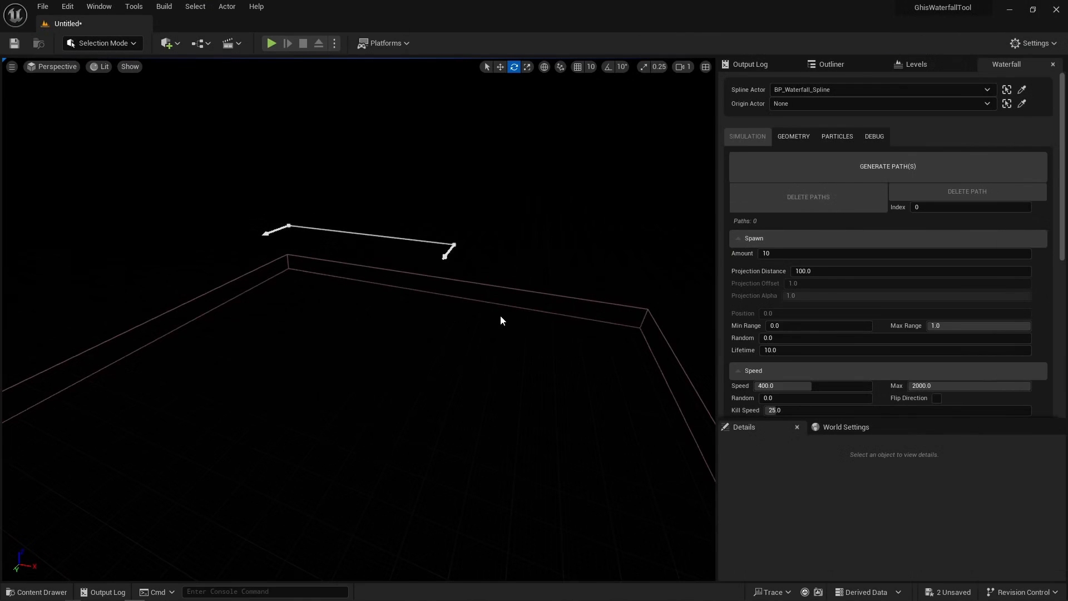
{"action": "left_click_drag", "start_coordinate": [818, 325], "coordinate": [993, 326]}
{"action": "left_click_drag", "start_coordinate": [850, 321], "coordinate": [884, 321]}
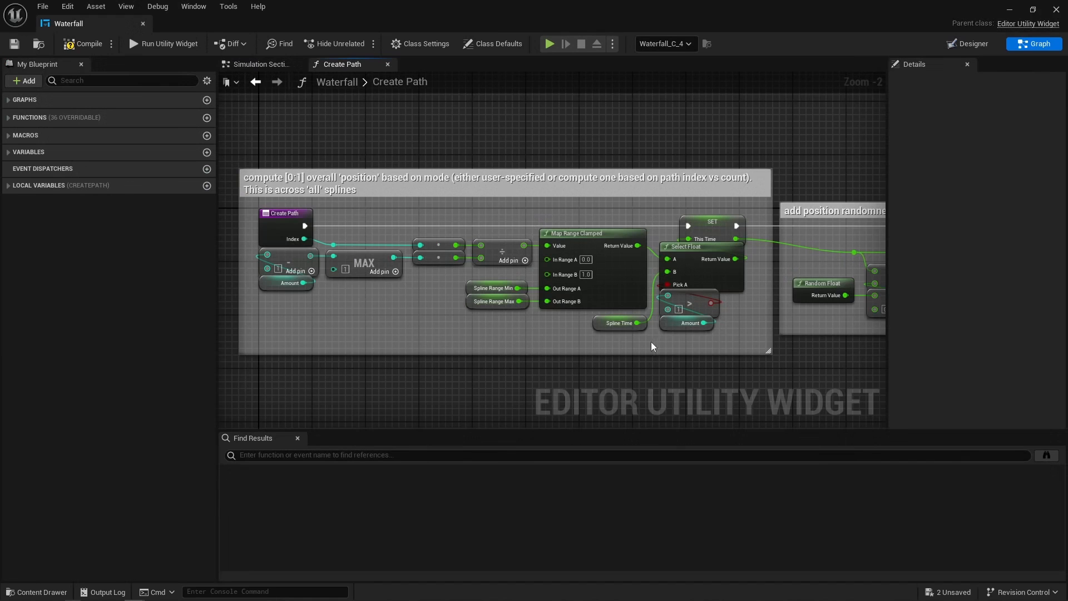
Step: Inspect the Amount comparison and Spline Time variable, find the matching Position property in the Designer, and return to the Create Path graph
{"action": "left_click_drag", "start_coordinate": [684, 325], "coordinate": [670, 298]}
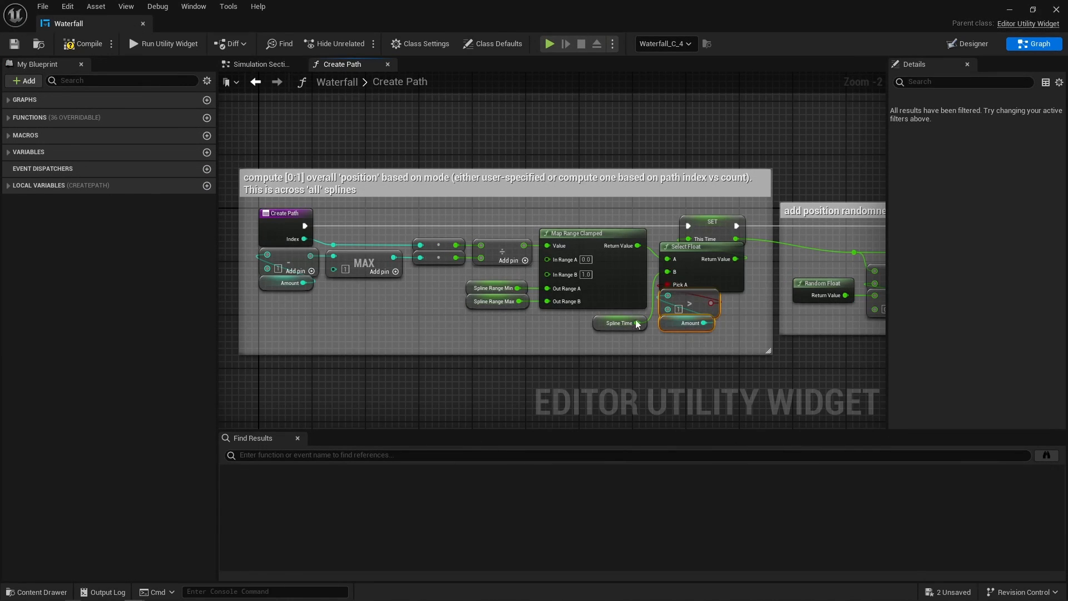
{"action": "left_click", "coordinate": [612, 324]}
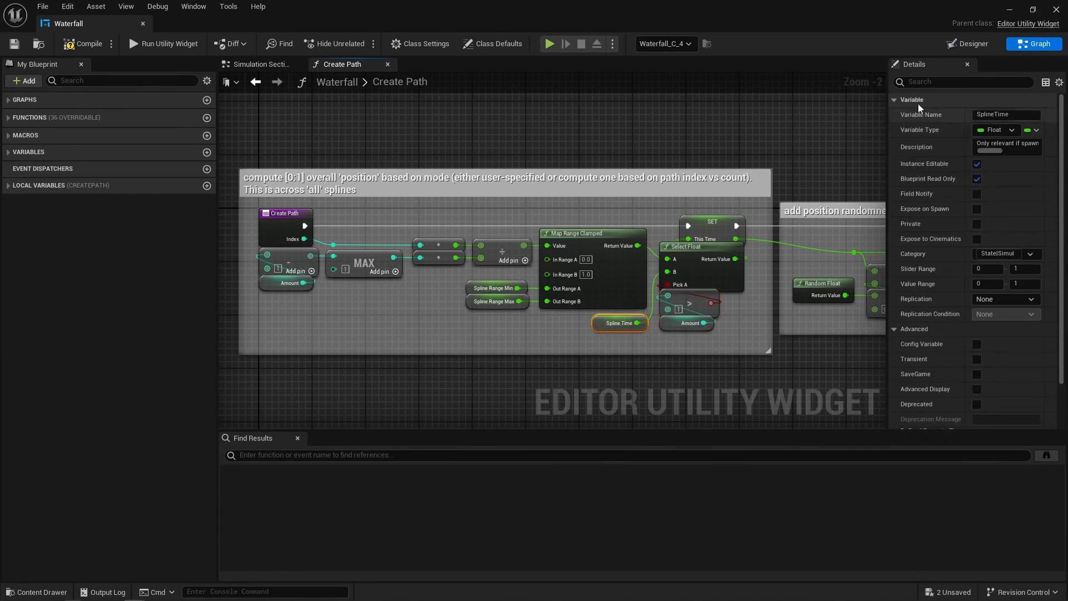
{"action": "left_click", "coordinate": [973, 44]}
{"action": "scroll", "coordinate": [503, 356], "scroll_direction": "up", "scroll_amount": 3}
{"action": "right_click_drag", "start_coordinate": [514, 389], "coordinate": [495, 289]}
{"action": "scroll", "coordinate": [508, 363], "scroll_direction": "up", "scroll_amount": 1}
{"action": "right_click_drag", "start_coordinate": [507, 363], "coordinate": [501, 292]}
{"action": "left_click", "coordinate": [556, 319]}
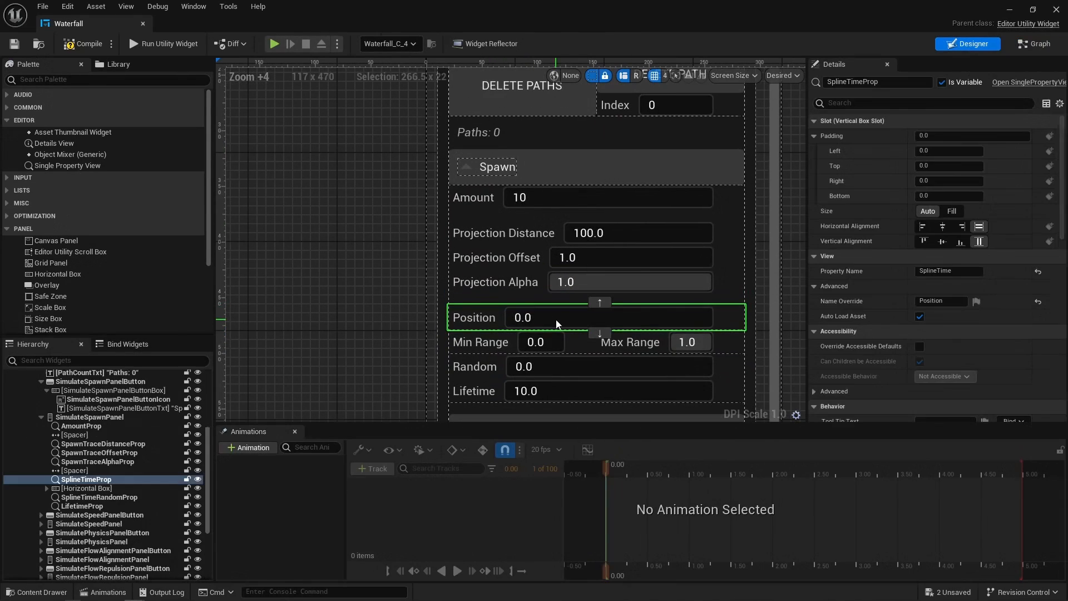
{"action": "left_click", "coordinate": [1034, 44]}
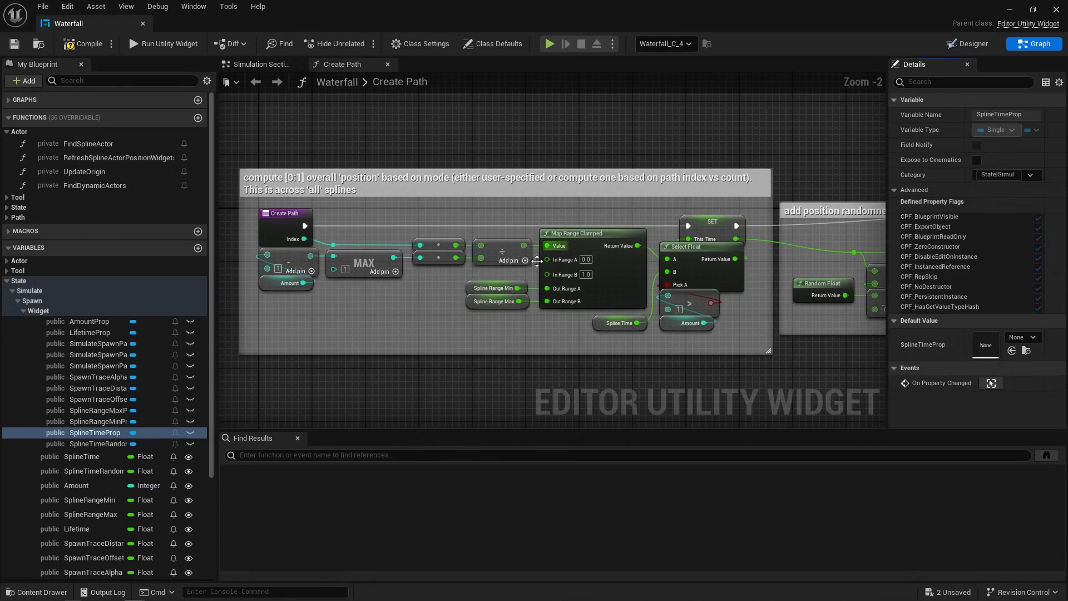
Step: Locate the Min Range and Max Range properties in the Designer and try the spawn Position setting in the level editor's Waterfall tool
{"action": "left_click", "coordinate": [967, 43]}
{"action": "right_click_drag", "start_coordinate": [659, 390], "coordinate": [561, 206]}
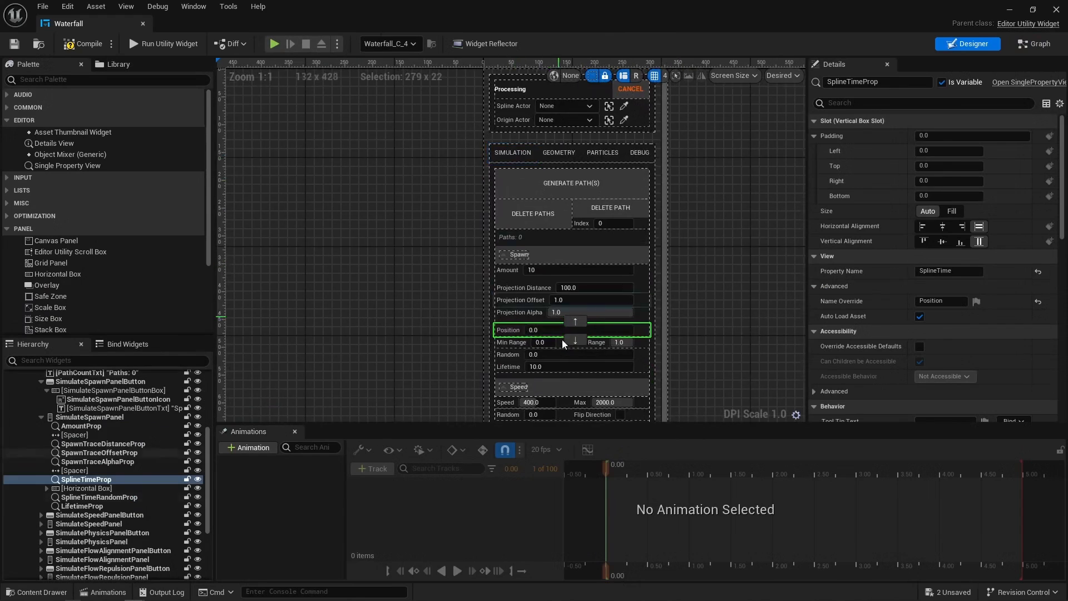
{"action": "scroll", "coordinate": [445, 351], "scroll_direction": "up", "scroll_amount": 4}
{"action": "left_click", "coordinate": [500, 328]}
{"action": "left_click", "coordinate": [645, 327]}
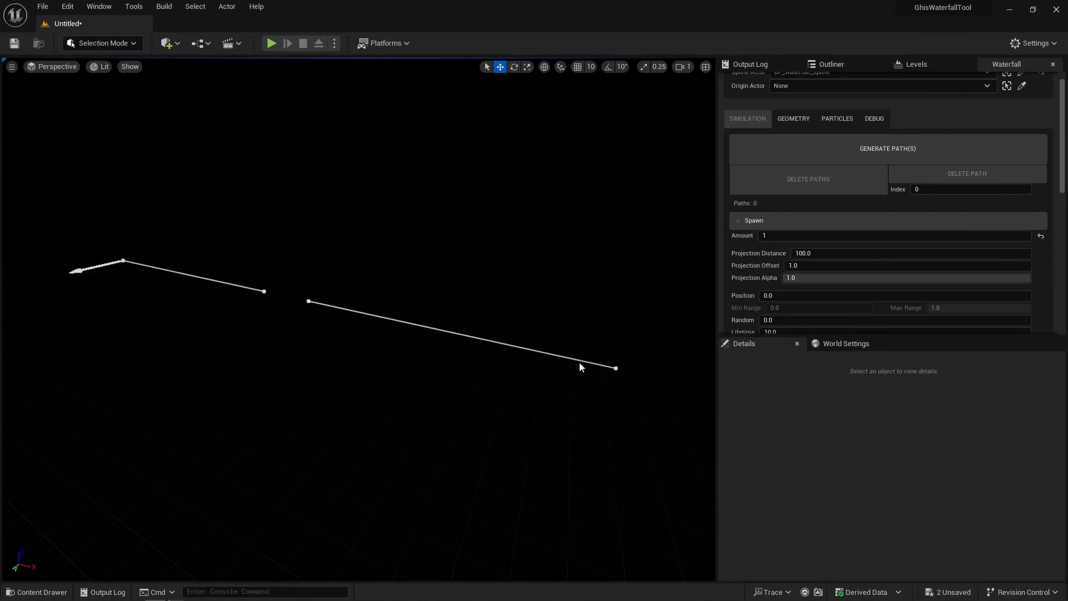
{"action": "left_click_drag", "start_coordinate": [763, 298], "coordinate": [721, 295]}
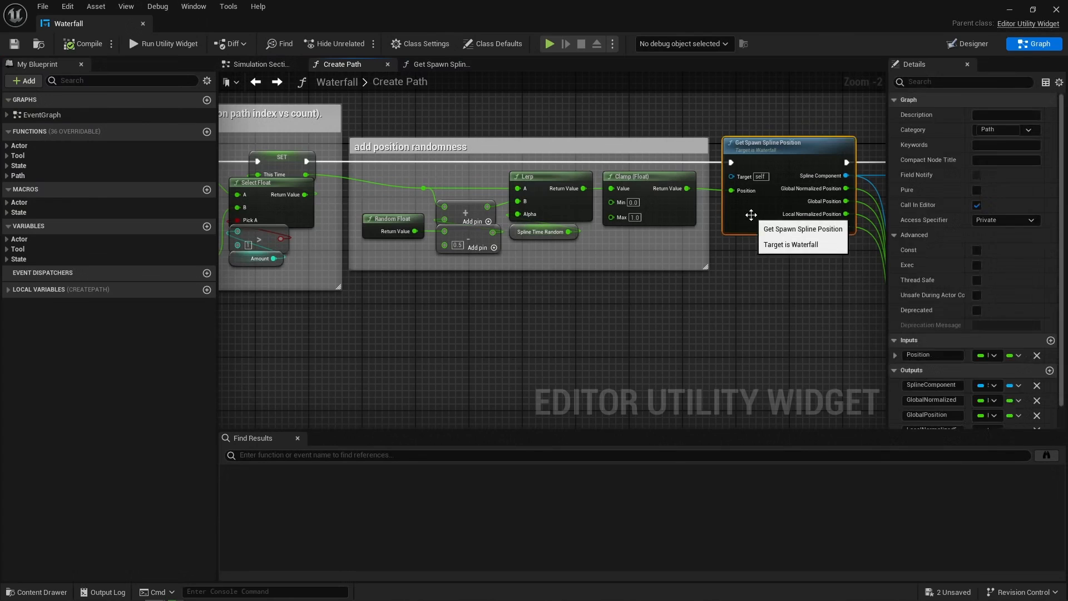
Step: Open the Get Spawn Spline Position function and examine how it collects the valid spline components, their lengths and the total spline length
{"action": "double_click", "coordinate": [733, 233]}
{"action": "scroll", "coordinate": [734, 233], "scroll_direction": "down", "scroll_amount": 2}
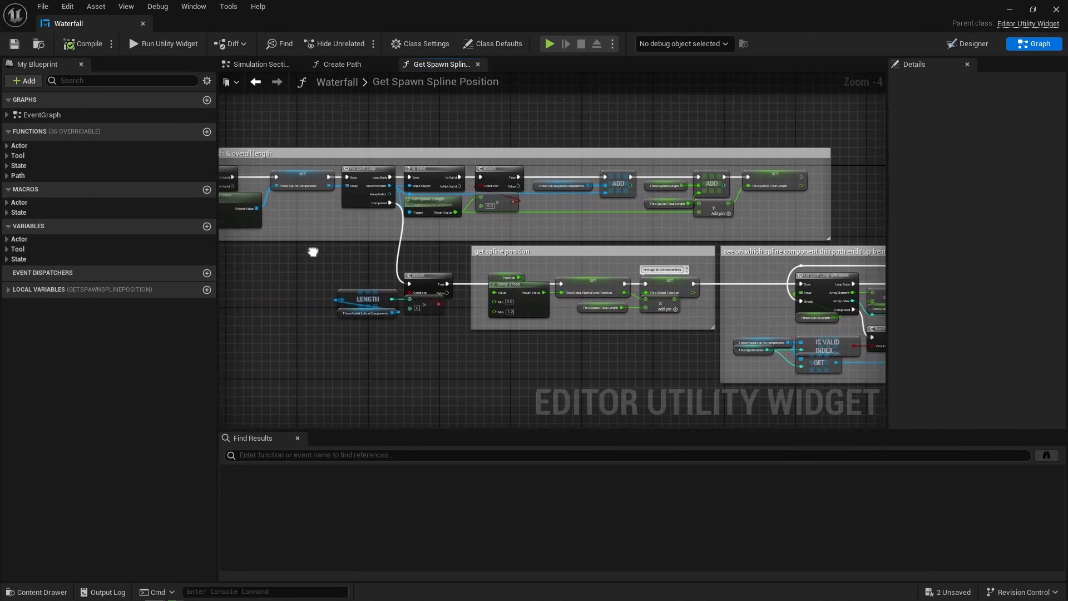
{"action": "scroll", "coordinate": [310, 248], "scroll_direction": "up", "scroll_amount": 3}
{"action": "left_click_drag", "start_coordinate": [285, 159], "coordinate": [599, 272]}
{"action": "right_click_drag", "start_coordinate": [598, 266], "coordinate": [219, 268]}
{"action": "left_click_drag", "start_coordinate": [517, 267], "coordinate": [647, 192]}
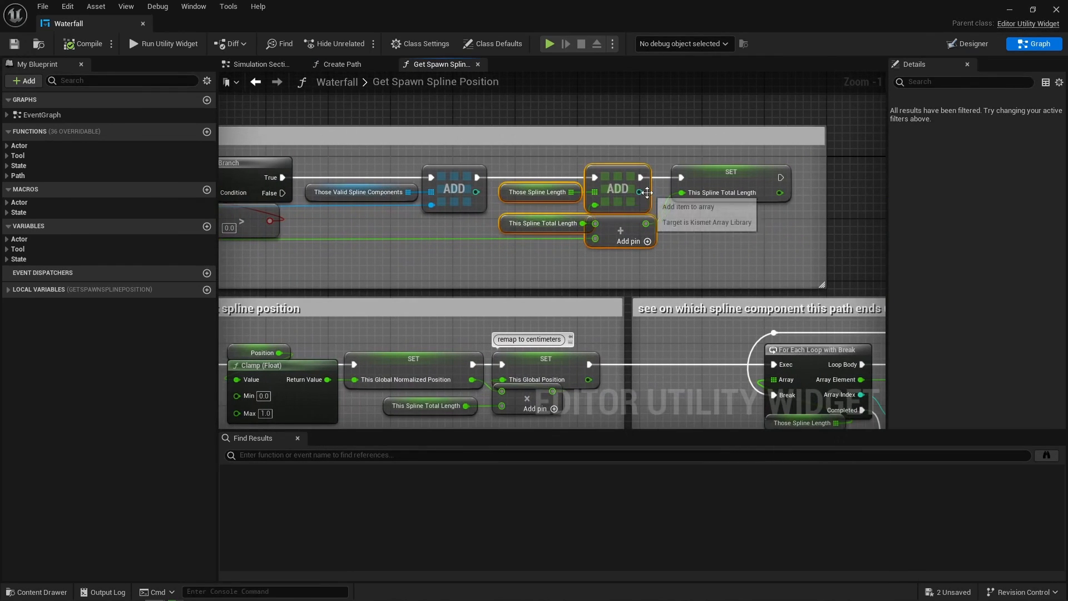
{"action": "left_click", "coordinate": [759, 197]}
{"action": "right_click_drag", "start_coordinate": [726, 219], "coordinate": [851, 108]}
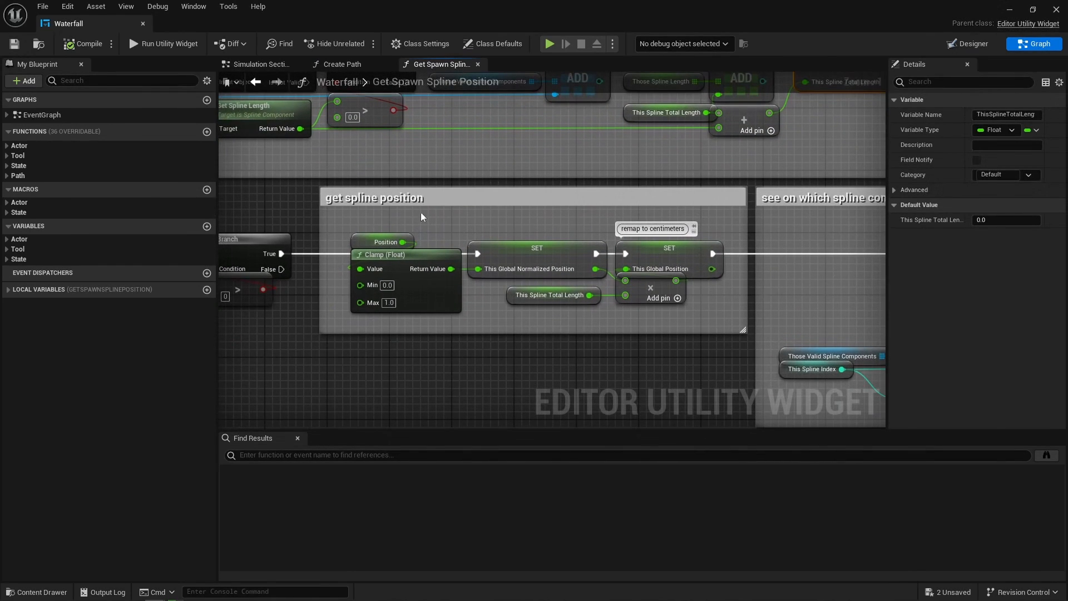
Step: Examine how the clamped Position is remapped to centimeters and matched to a spline component in Get Spawn Spline Position
{"action": "left_click_drag", "start_coordinate": [420, 212], "coordinate": [576, 263]}
{"action": "left_click_drag", "start_coordinate": [638, 315], "coordinate": [673, 248]}
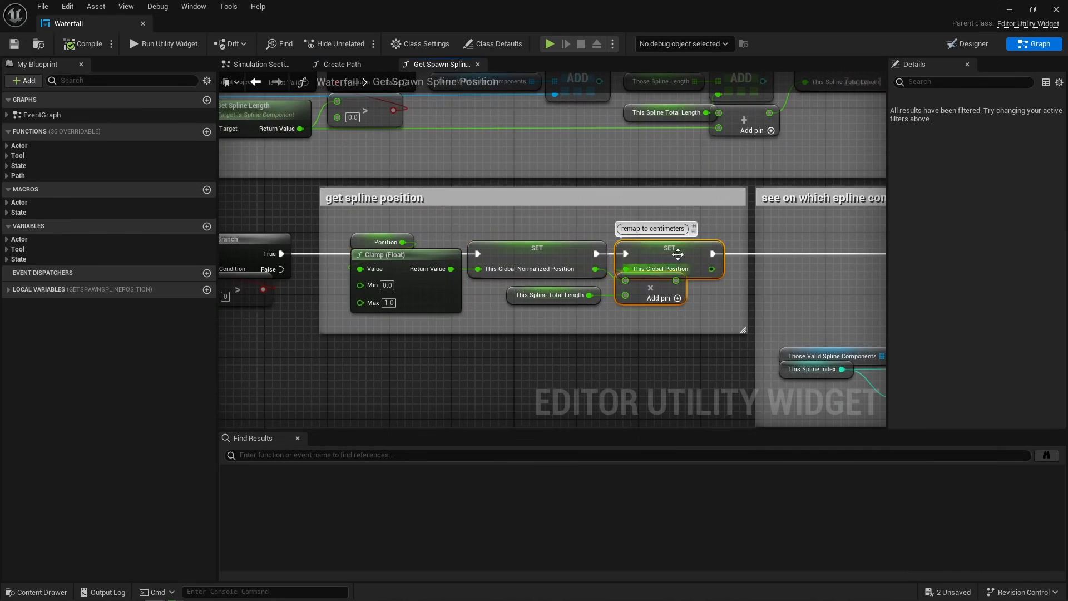
{"action": "right_click_drag", "start_coordinate": [682, 294], "coordinate": [219, 275]}
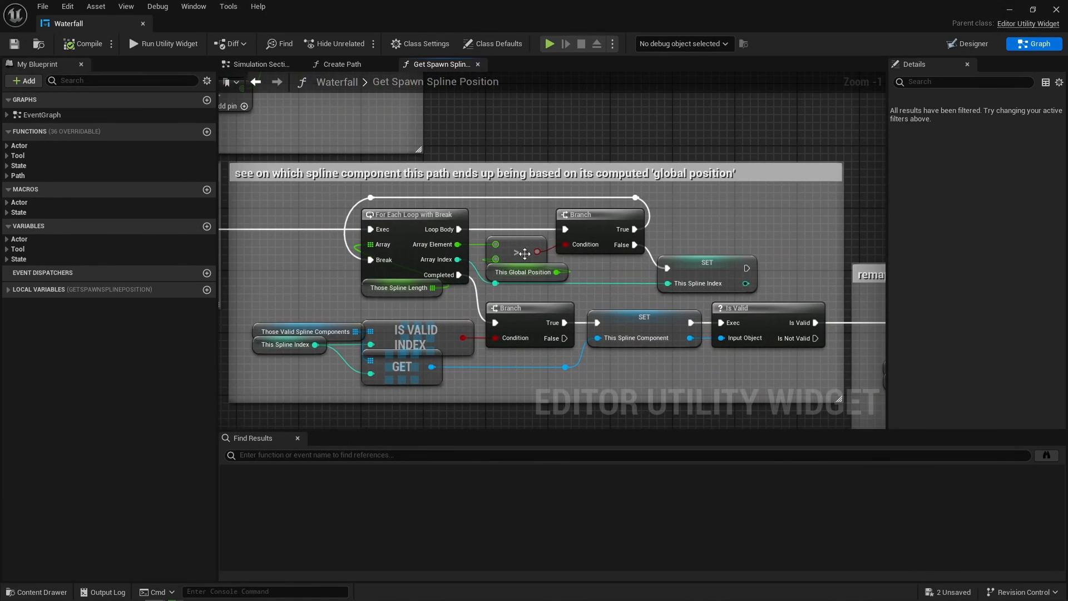
{"action": "left_click", "coordinate": [611, 239]}
{"action": "right_click_drag", "start_coordinate": [592, 297], "coordinate": [219, 230]}
Step: Examine how the global position is remapped to This Local Position and This Local Normalized Position, and return to Create Path
{"action": "left_click_drag", "start_coordinate": [336, 267], "coordinate": [510, 310]}
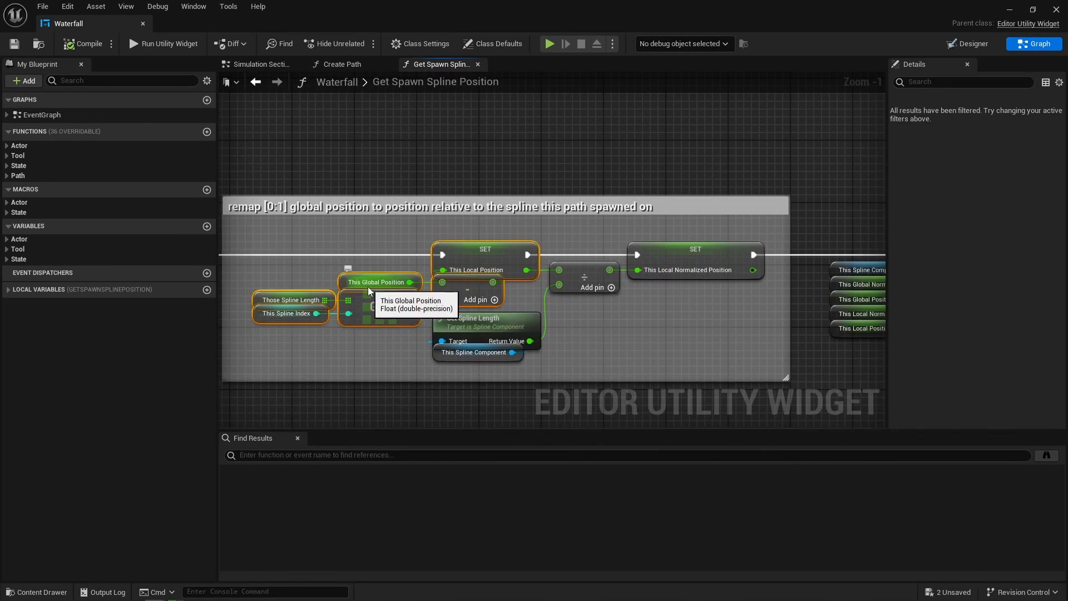
{"action": "left_click_drag", "start_coordinate": [597, 340], "coordinate": [494, 356]}
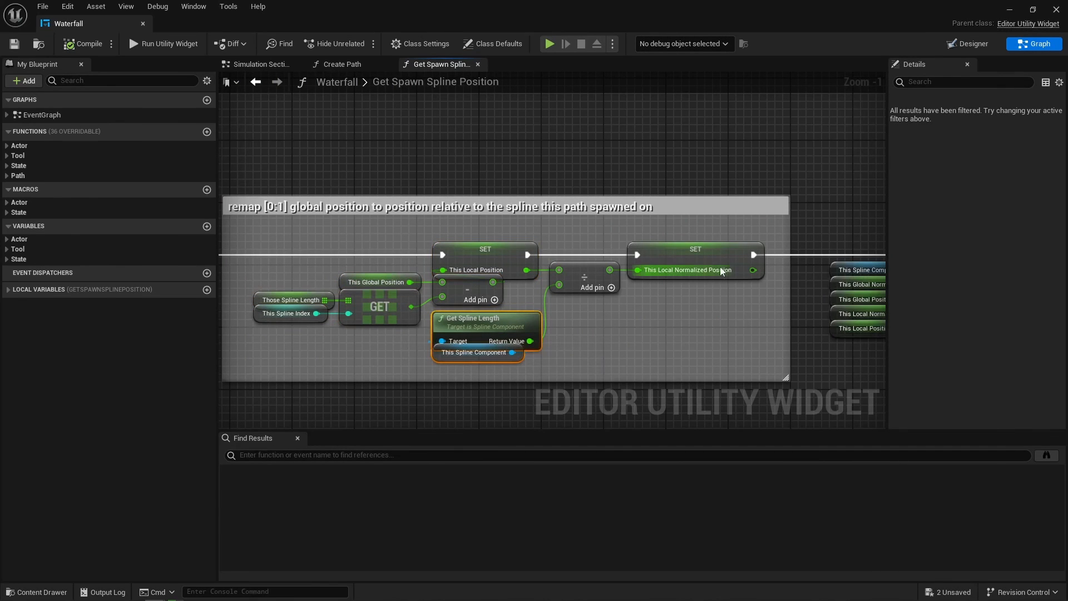
{"action": "right_click_drag", "start_coordinate": [736, 304], "coordinate": [488, 300]}
{"action": "key", "text": "alt+Left"}
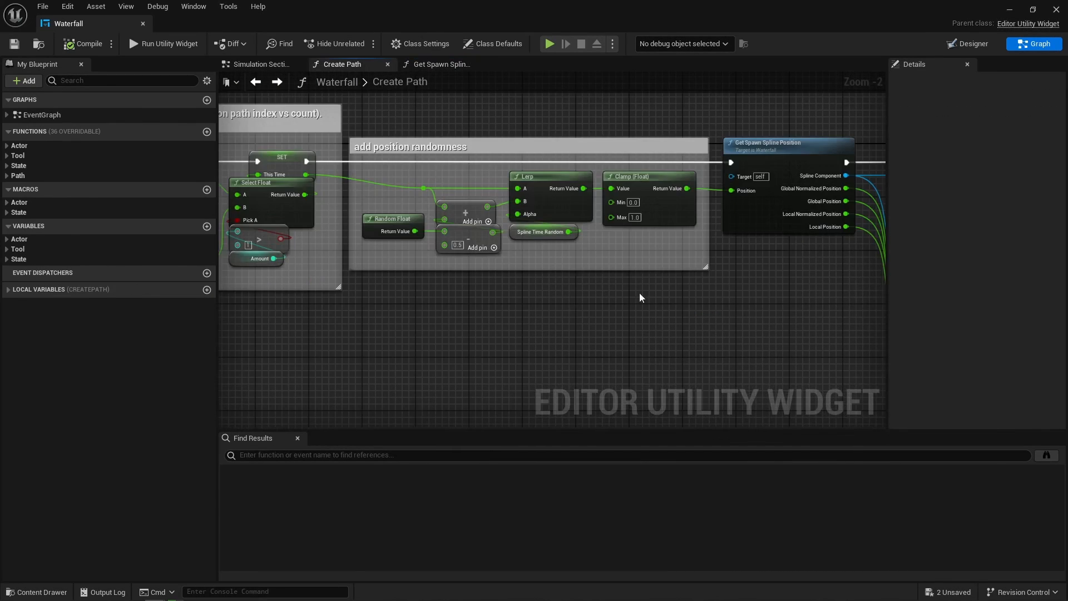
Step: Examine the Get Location, Right Vector, Direction and Up Vector at Time nodes and Make Rotation from Axes in Create Path
{"action": "right_click_drag", "start_coordinate": [639, 292], "coordinate": [249, 291]}
{"action": "scroll", "coordinate": [425, 271], "scroll_direction": "up", "scroll_amount": 2}
{"action": "right_click_drag", "start_coordinate": [435, 193], "coordinate": [340, 177]}
{"action": "left_click", "coordinate": [581, 264]}
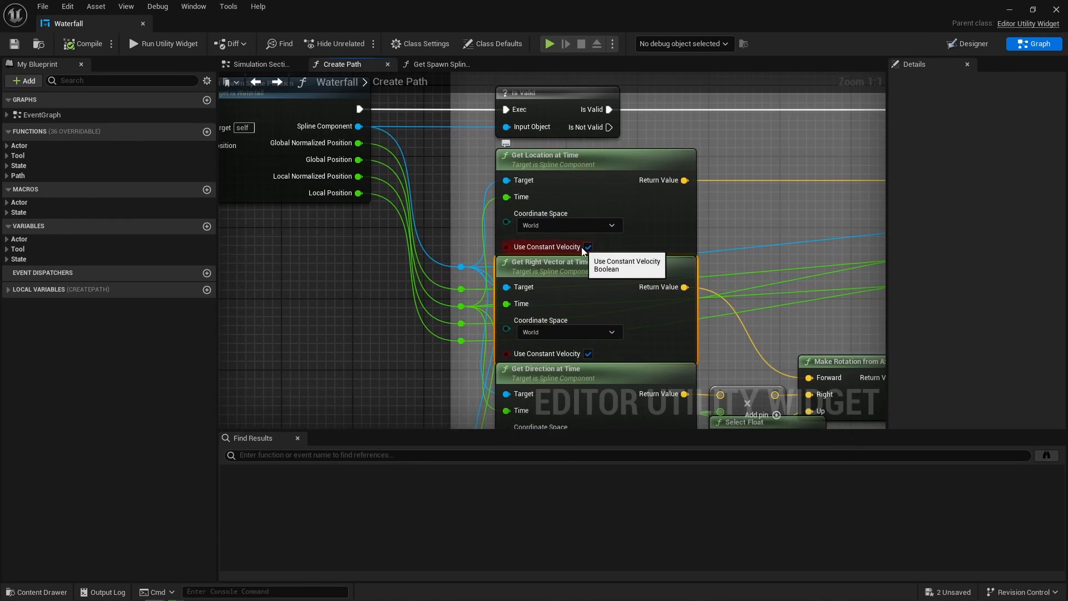
{"action": "right_click_drag", "start_coordinate": [599, 335], "coordinate": [573, 286]}
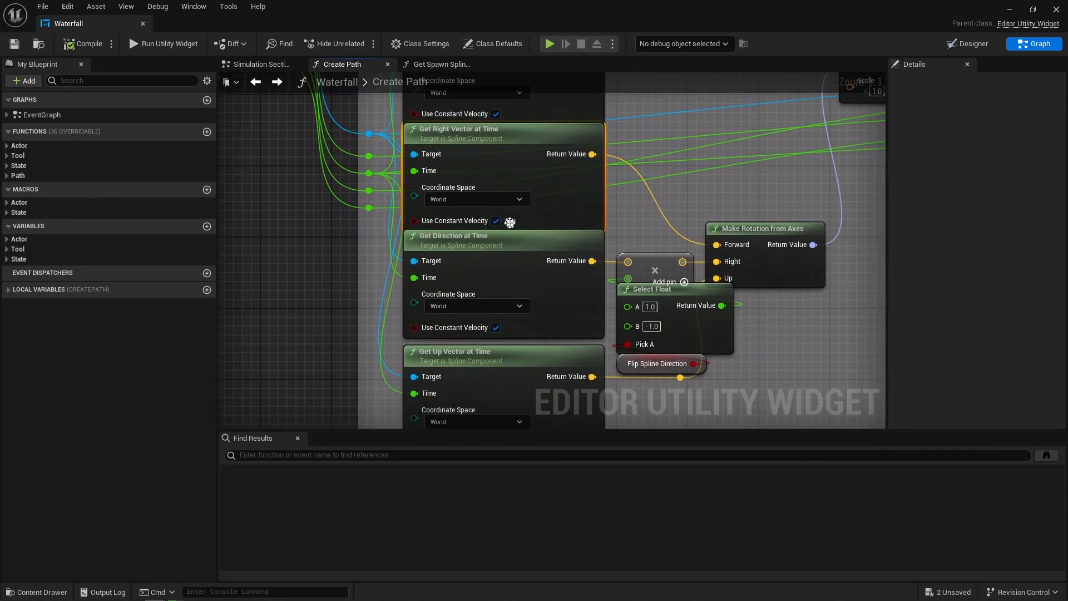
{"action": "scroll", "coordinate": [648, 235], "scroll_direction": "down", "scroll_amount": 3}
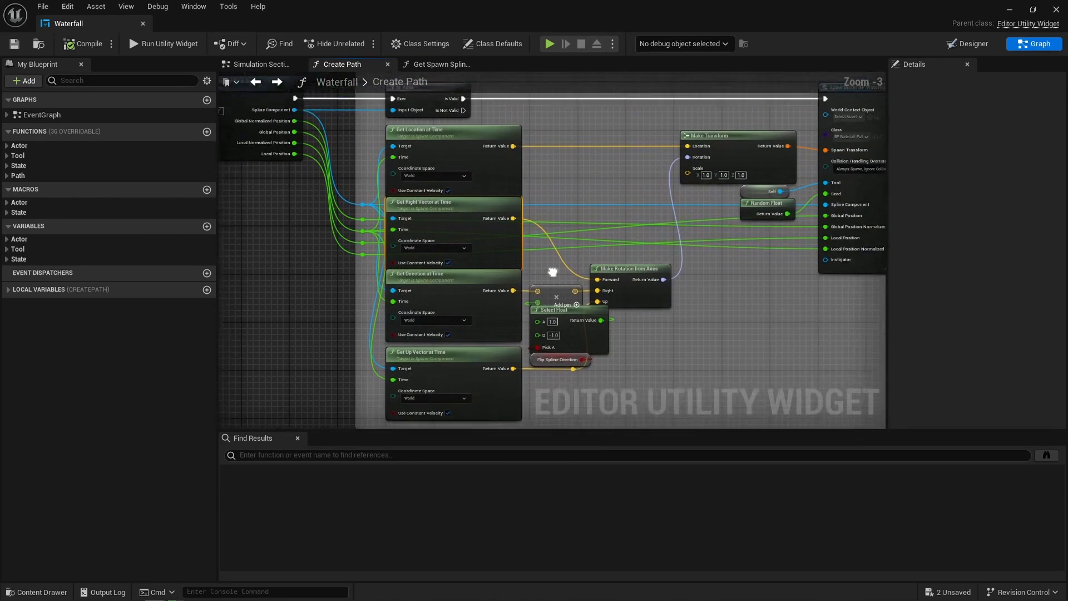
Step: Inspect the SpawnActor BP Waterfall Path inputs, check the GlobalPositionNormalized variable in BP_Waterfall_Path, and return to Create Path
{"action": "left_click", "coordinate": [562, 176]}
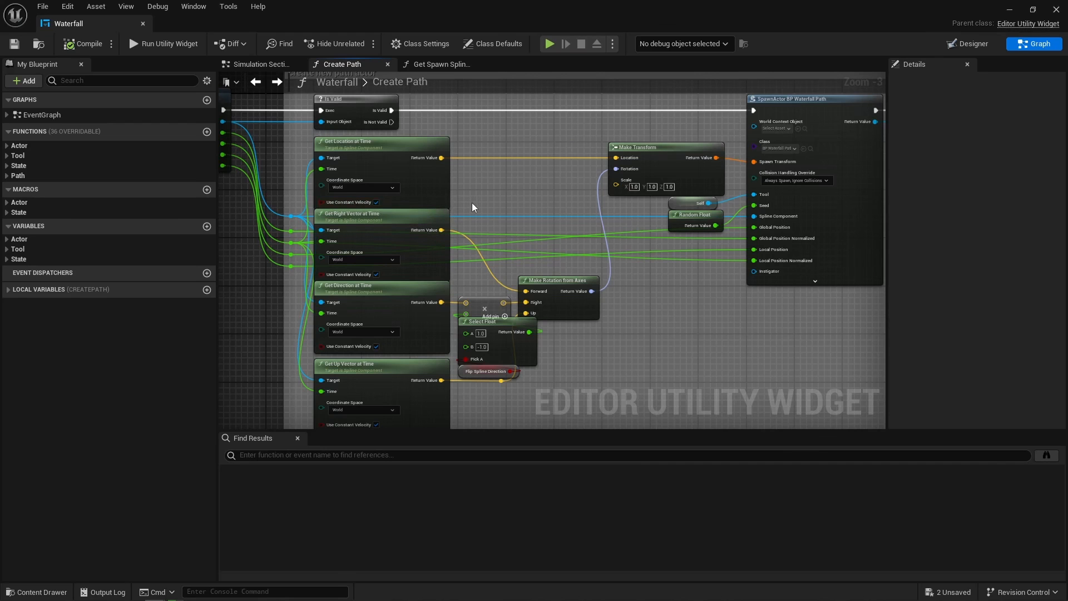
{"action": "right_click_drag", "start_coordinate": [472, 202], "coordinate": [365, 242]}
{"action": "left_click", "coordinate": [569, 199]}
{"action": "right_click_drag", "start_coordinate": [569, 198], "coordinate": [434, 216]}
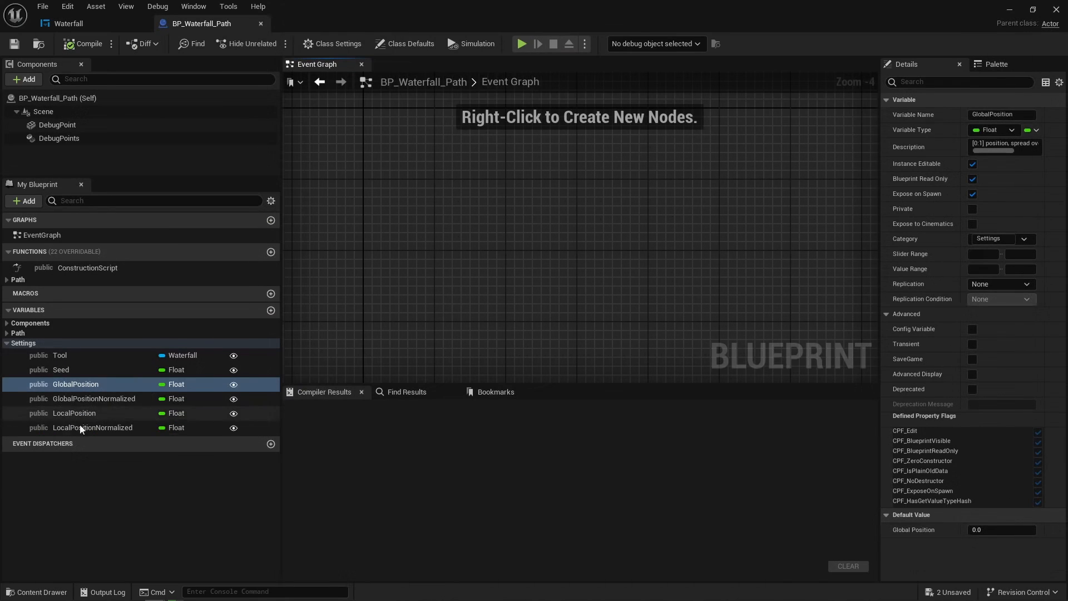
{"action": "left_click", "coordinate": [93, 399]}
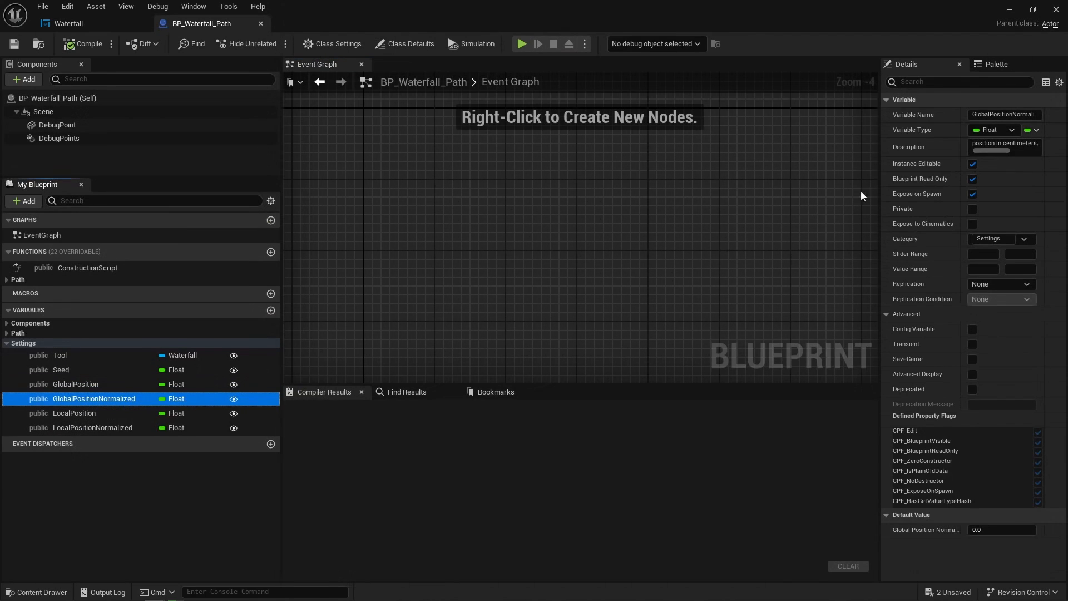
{"action": "left_click", "coordinate": [124, 24]}
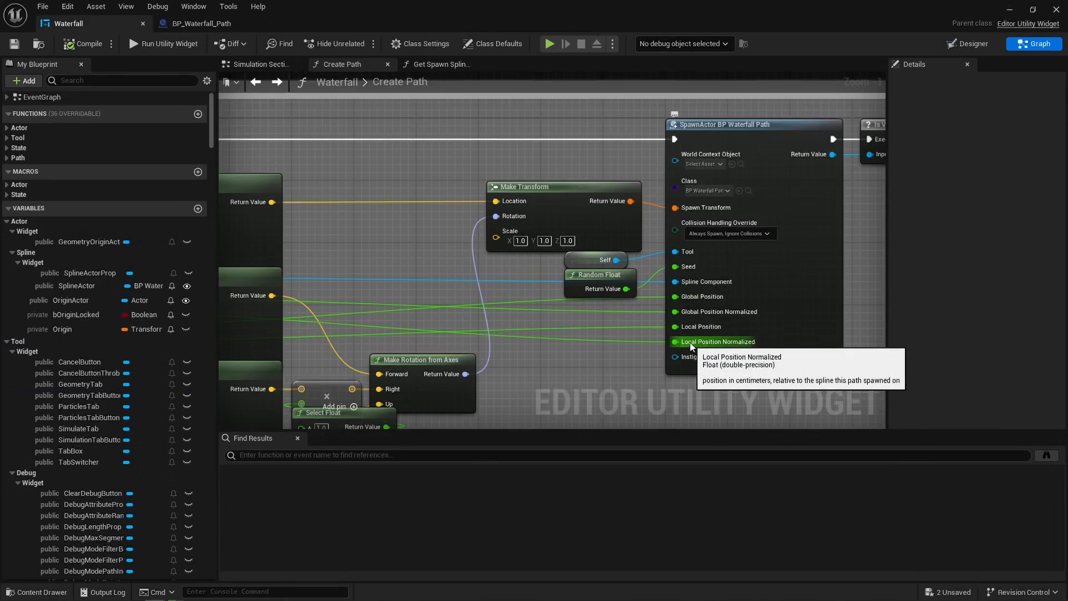
Step: Trace the Self reference to the Tool variable in BP_Waterfall_Path and browse the Waterfall widget's variables it gives access to
{"action": "left_click", "coordinate": [603, 258]}
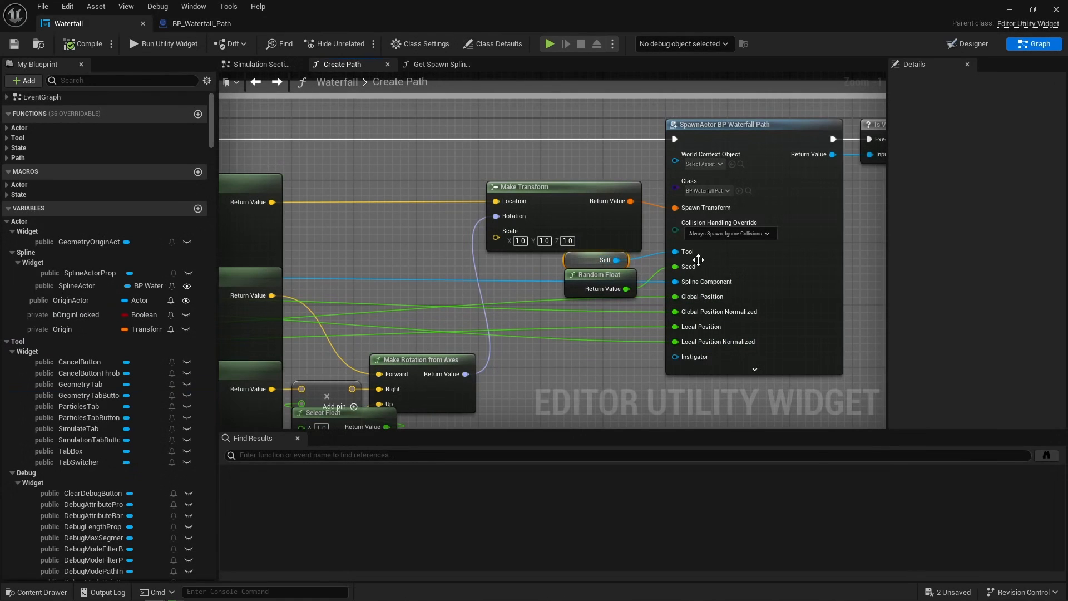
{"action": "left_click", "coordinate": [211, 23]}
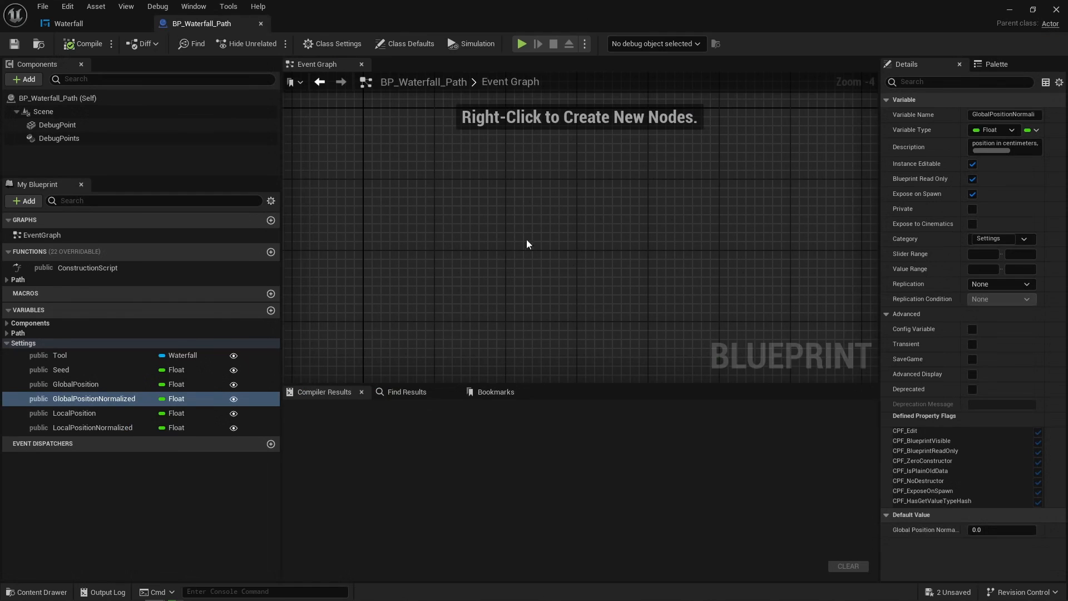
{"action": "left_click", "coordinate": [85, 356]}
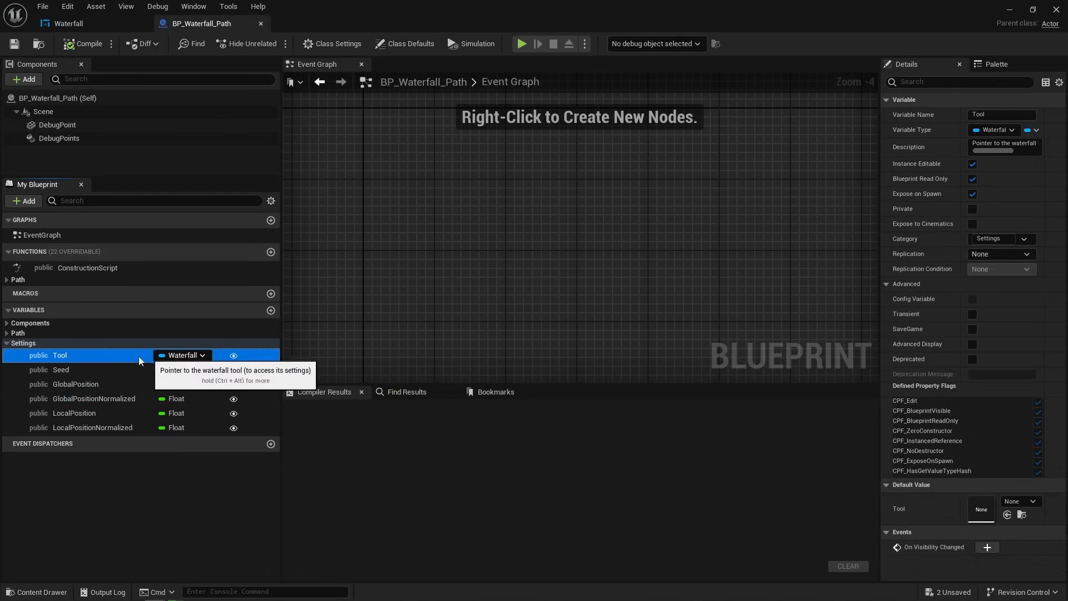
{"action": "left_click", "coordinate": [81, 28]}
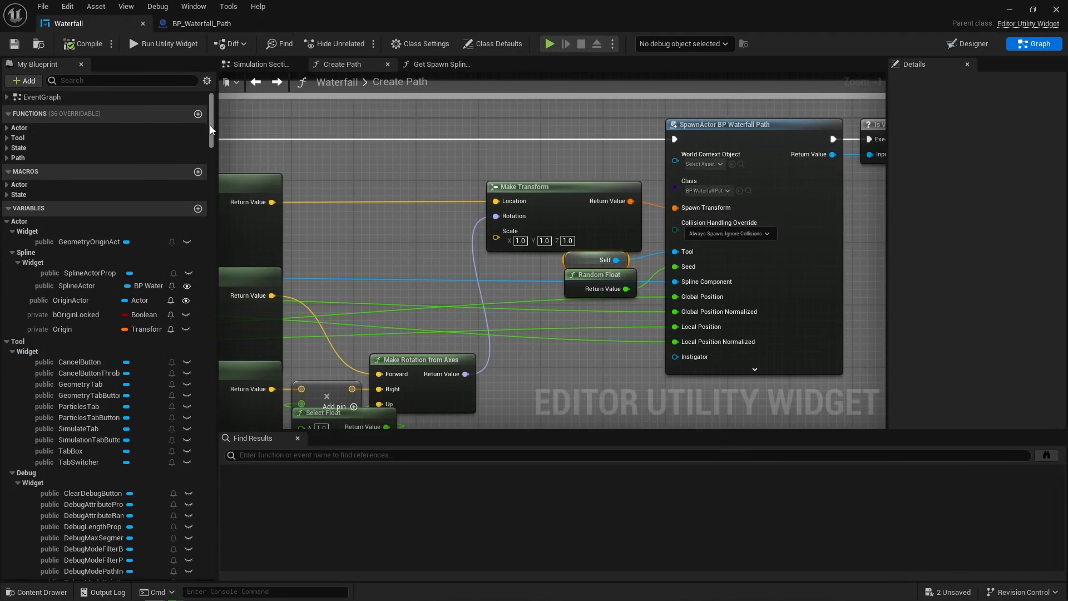
{"action": "left_click_drag", "start_coordinate": [210, 126], "coordinate": [220, 196]}
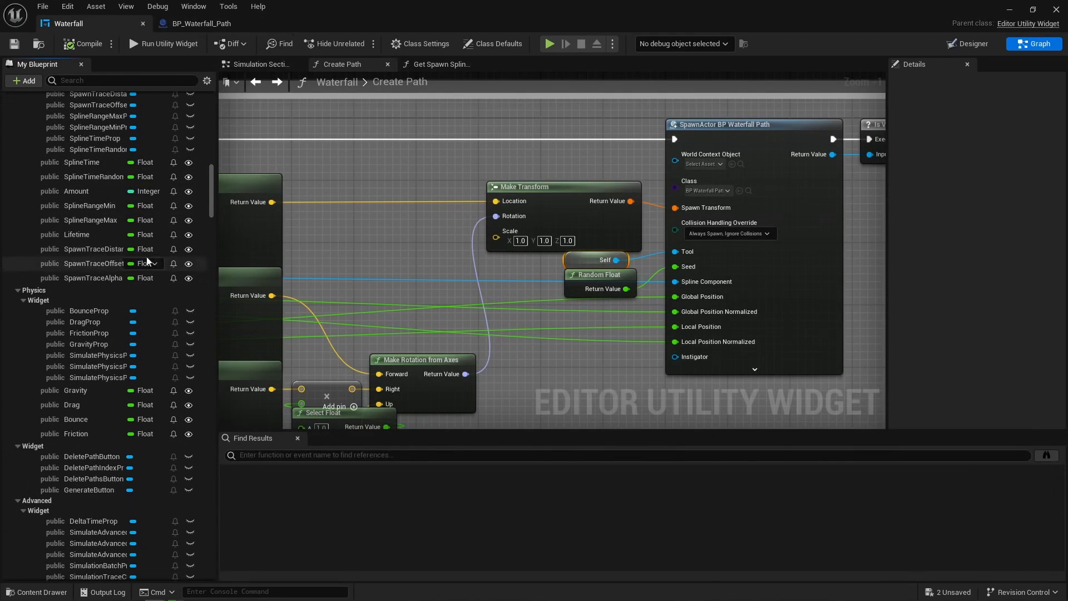
Step: Open Initiate Simulation from Create Path and examine how the line trace projects the initial position and sets This Position
{"action": "right_click_drag", "start_coordinate": [572, 214], "coordinate": [98, 220]}
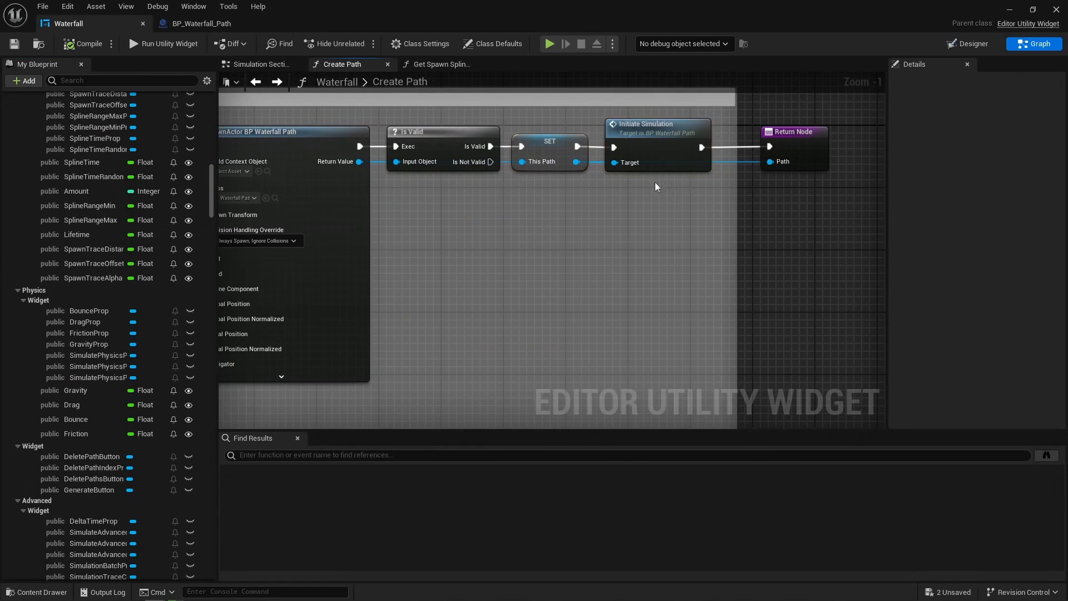
{"action": "double_click", "coordinate": [657, 148]}
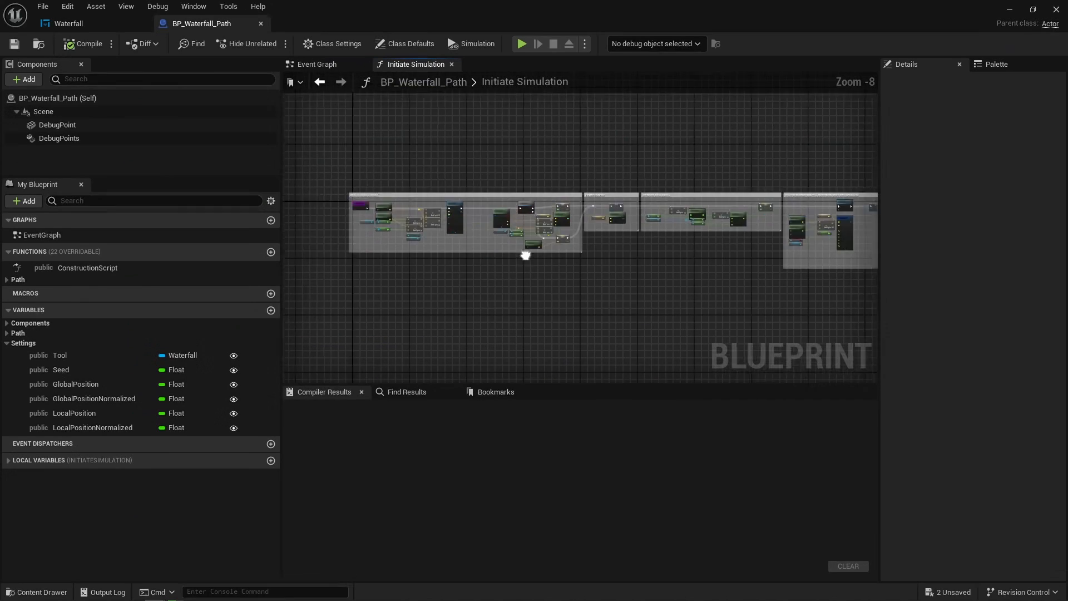
{"action": "left_click", "coordinate": [569, 224]}
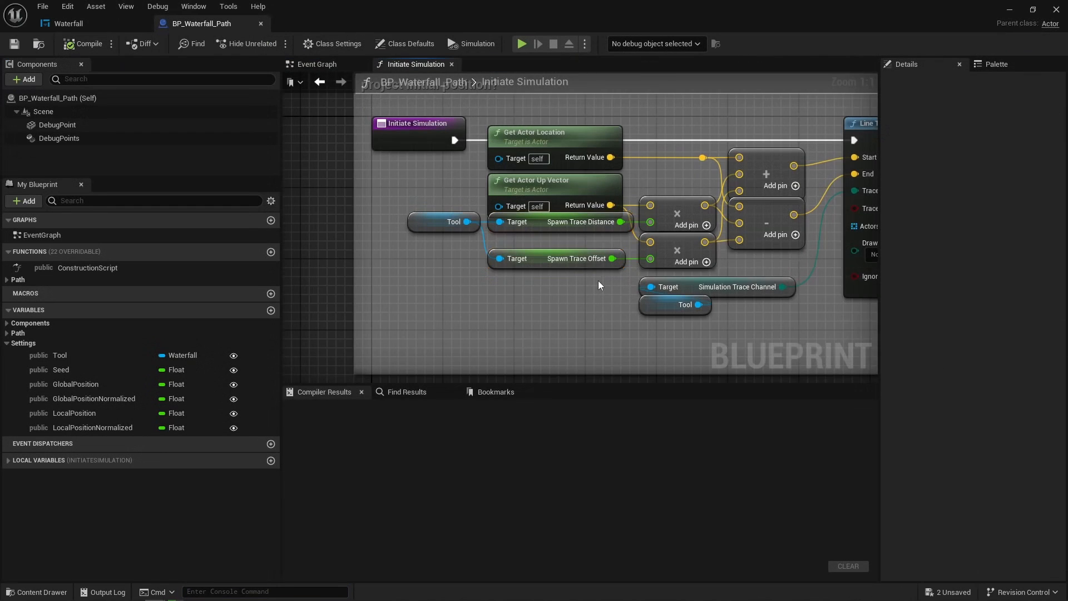
{"action": "right_click_drag", "start_coordinate": [598, 280], "coordinate": [455, 346]}
{"action": "left_click_drag", "start_coordinate": [455, 342], "coordinate": [570, 298]}
{"action": "right_click_drag", "start_coordinate": [674, 336], "coordinate": [333, 331]}
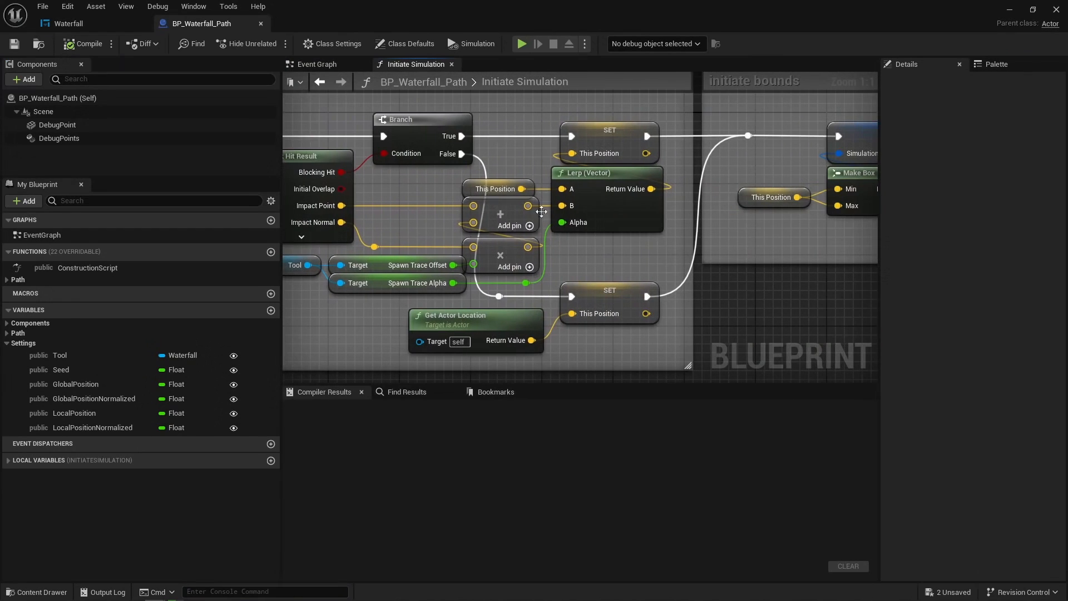
{"action": "left_click", "coordinate": [599, 148]}
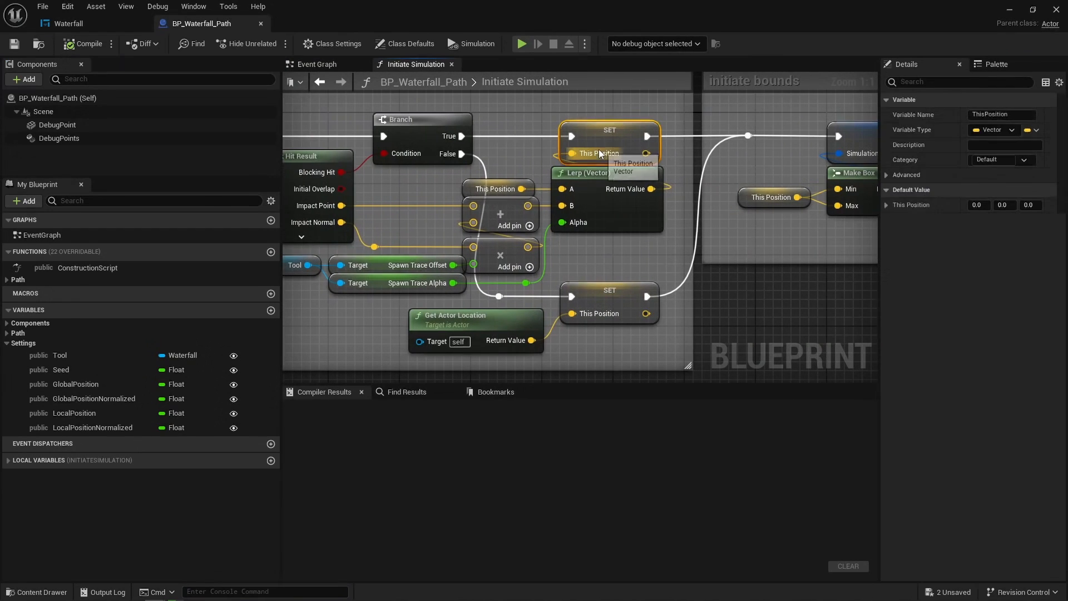
{"action": "left_click", "coordinate": [602, 247]}
Step: Examine how the initial speed is computed from Speed Random, Speed and Max Speed and stored in This Speed
{"action": "right_click_drag", "start_coordinate": [719, 256], "coordinate": [430, 285]}
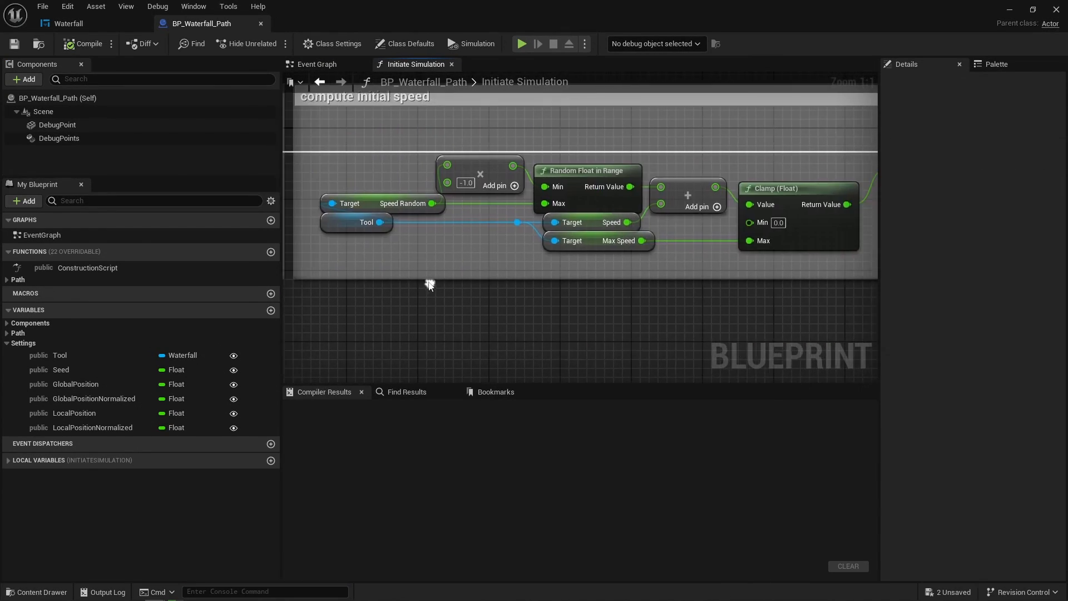
{"action": "left_click_drag", "start_coordinate": [409, 183], "coordinate": [372, 224]}
{"action": "left_click_drag", "start_coordinate": [607, 258], "coordinate": [617, 223]}
{"action": "right_click_drag", "start_coordinate": [725, 262], "coordinate": [454, 279]}
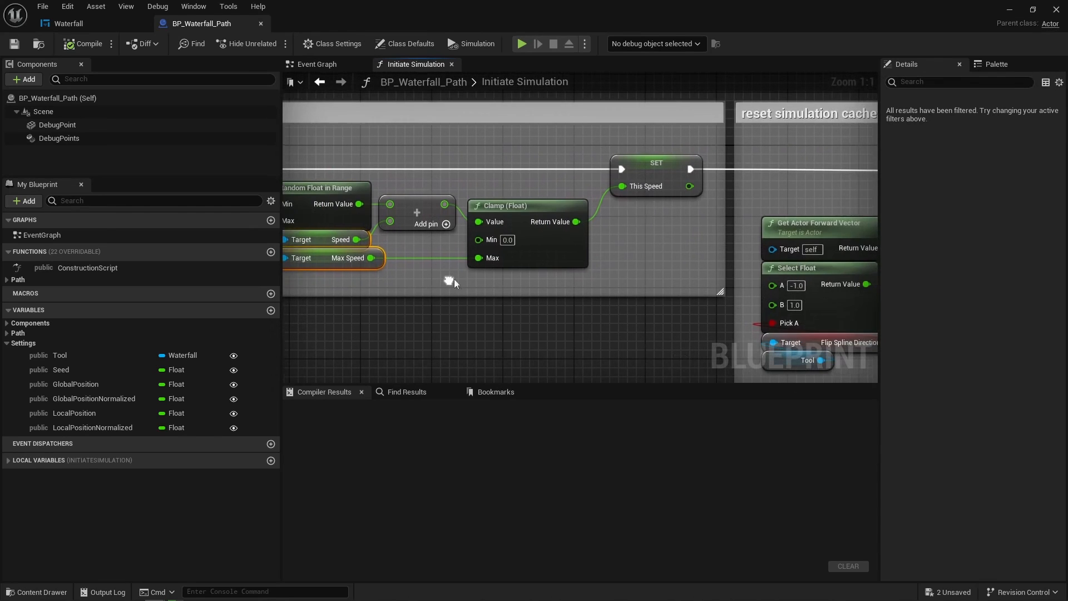
{"action": "left_click", "coordinate": [651, 174]}
Step: Examine how Initiate Simulation invalidates the simulation cache and builds the first SBP_Waterfall_Point from This Position and the forward velocity
{"action": "right_click_drag", "start_coordinate": [828, 197], "coordinate": [390, 181]}
{"action": "right_click_drag", "start_coordinate": [699, 199], "coordinate": [578, 208]}
{"action": "left_click", "coordinate": [617, 165]}
{"action": "right_click_drag", "start_coordinate": [640, 229], "coordinate": [742, 165]}
{"action": "scroll", "coordinate": [742, 165], "scroll_direction": "down", "scroll_amount": 1}
{"action": "right_click_drag", "start_coordinate": [533, 230], "coordinate": [594, 251]}
{"action": "left_click_drag", "start_coordinate": [458, 316], "coordinate": [668, 167]}
{"action": "left_click", "coordinate": [859, 218]}
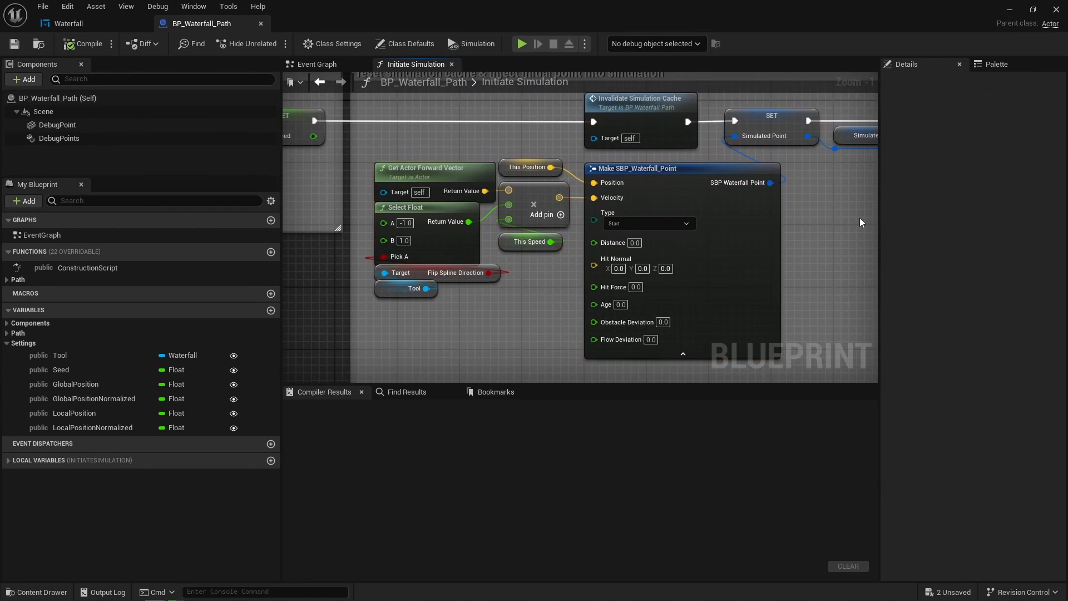
{"action": "right_click_drag", "start_coordinate": [859, 218], "coordinate": [740, 223]}
{"action": "right_click_drag", "start_coordinate": [741, 222], "coordinate": [629, 230]}
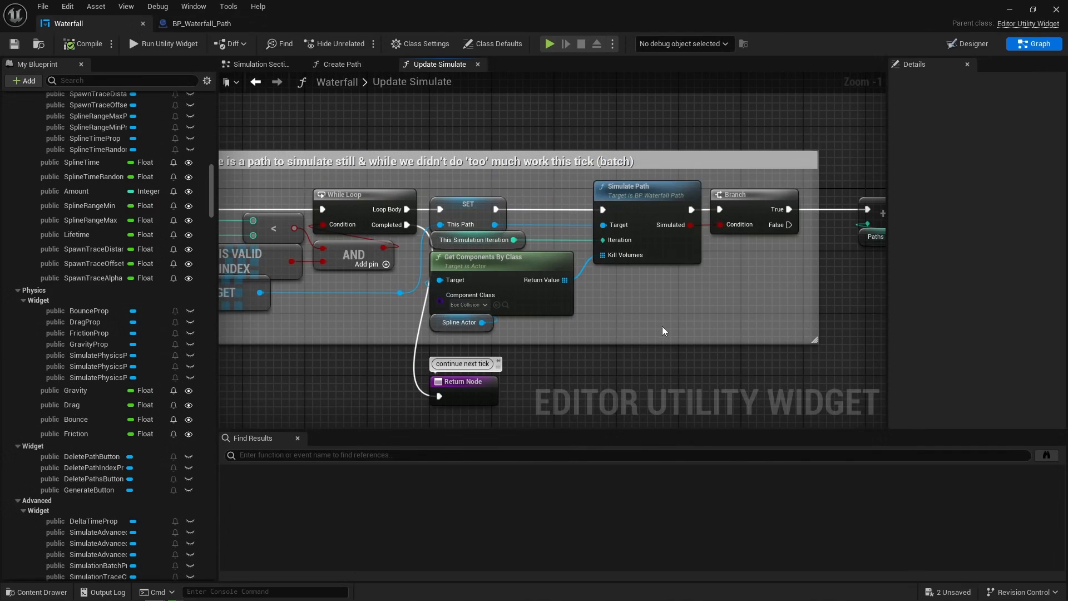
Step: Open the Simulate Path function from the Update Simulate graph in Waterfall and view its whole graph
{"action": "left_click", "coordinate": [602, 217]}
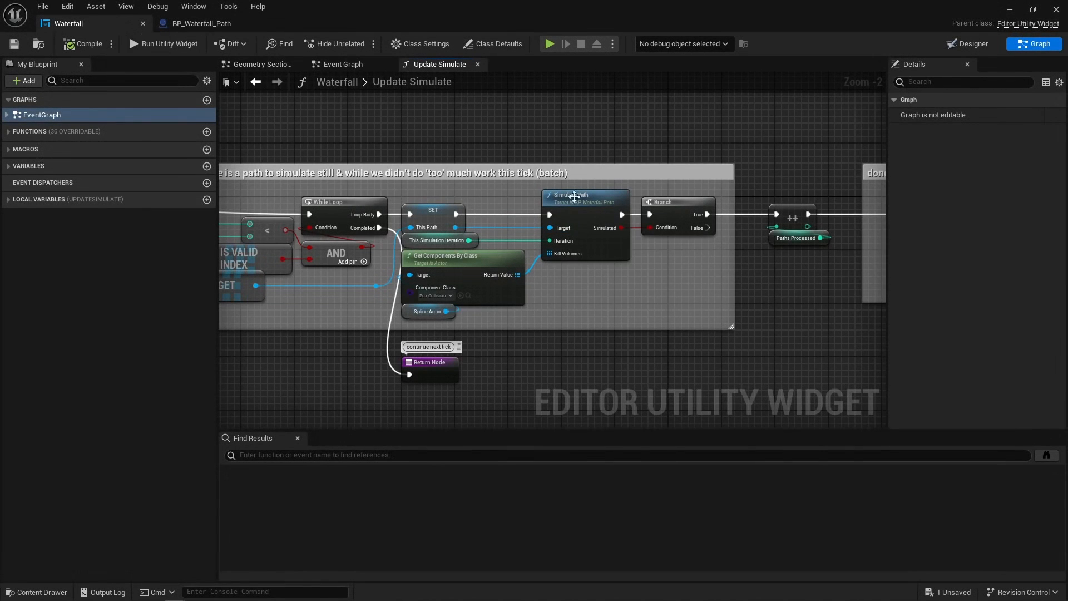
{"action": "double_click", "coordinate": [574, 196]}
{"action": "scroll", "coordinate": [596, 207], "scroll_direction": "down", "scroll_amount": 10}
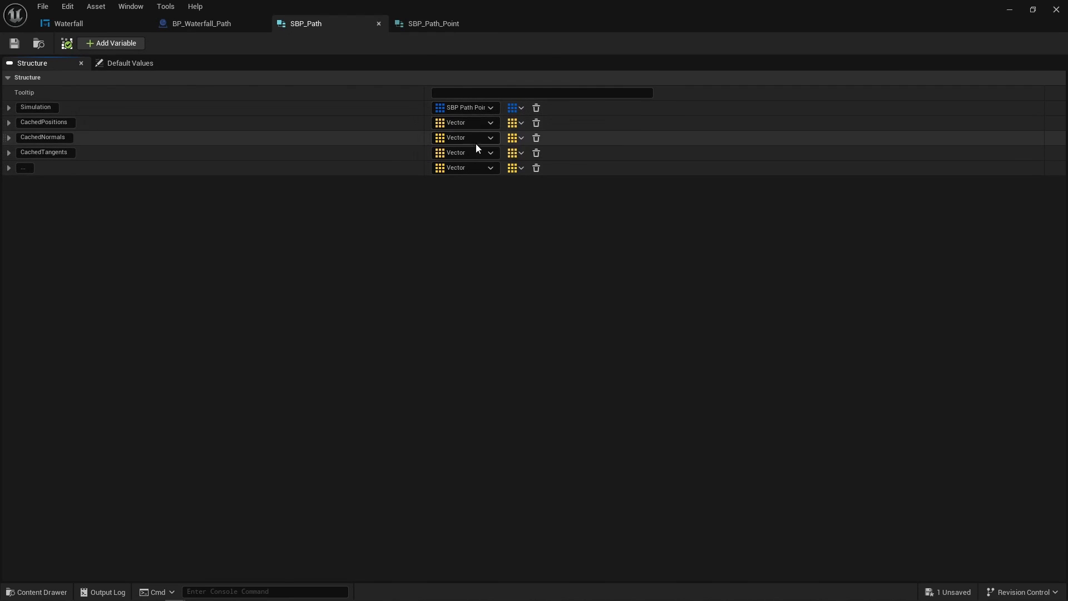
Step: Examine the nested For Each Loops with the Break SBP_Path and Break SBP_Path_Point nodes in the Example function
{"action": "left_click_drag", "start_coordinate": [527, 351], "coordinate": [754, 154]}
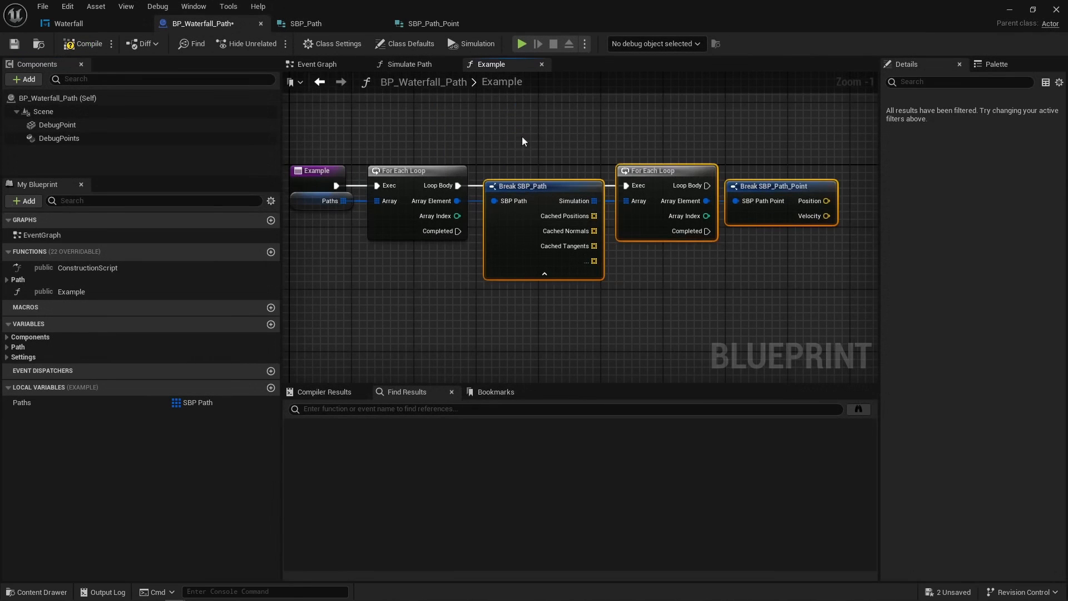
{"action": "left_click_drag", "start_coordinate": [443, 131], "coordinate": [325, 226]}
{"action": "left_click", "coordinate": [326, 226]}
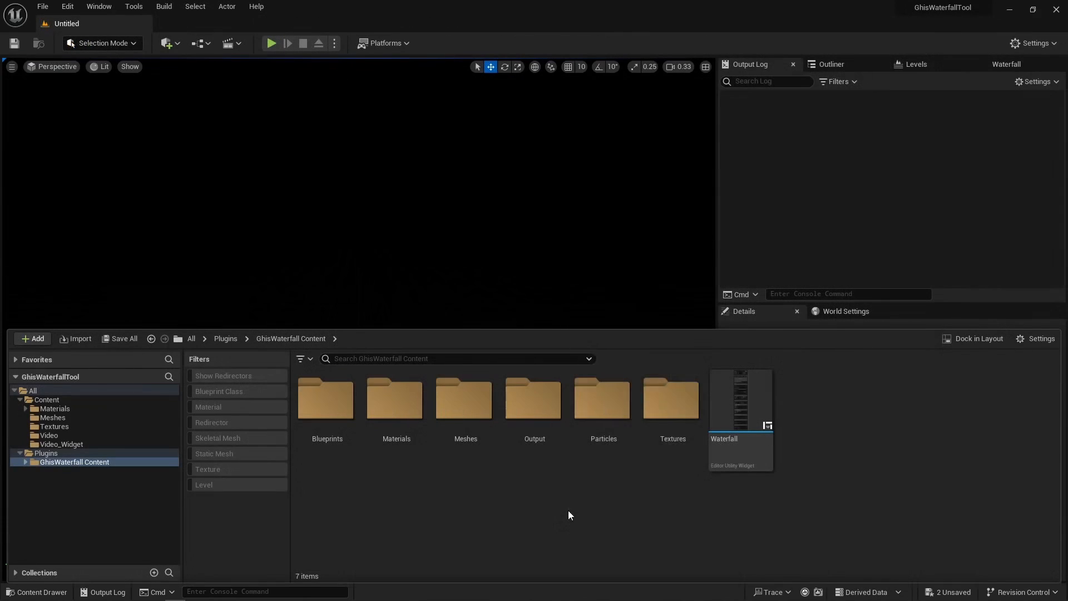
Step: Create a Blueprint Class with Object as its parent class in the GhisWaterfall Content folder
{"action": "right_click", "coordinate": [569, 509]}
{"action": "left_click", "coordinate": [642, 199]}
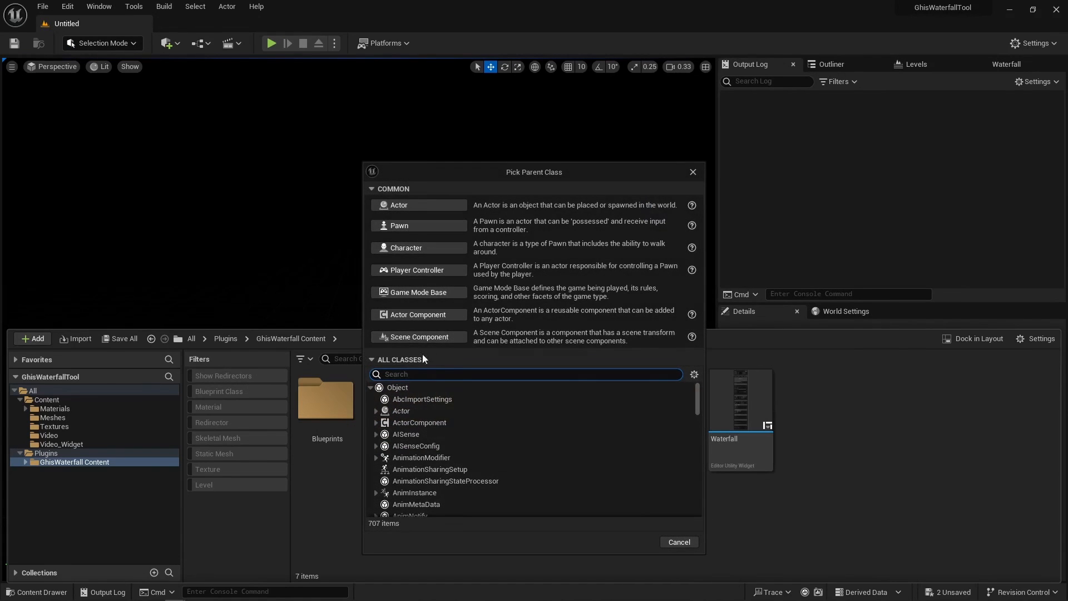
{"action": "left_click", "coordinate": [401, 386]}
{"action": "left_click", "coordinate": [647, 540]}
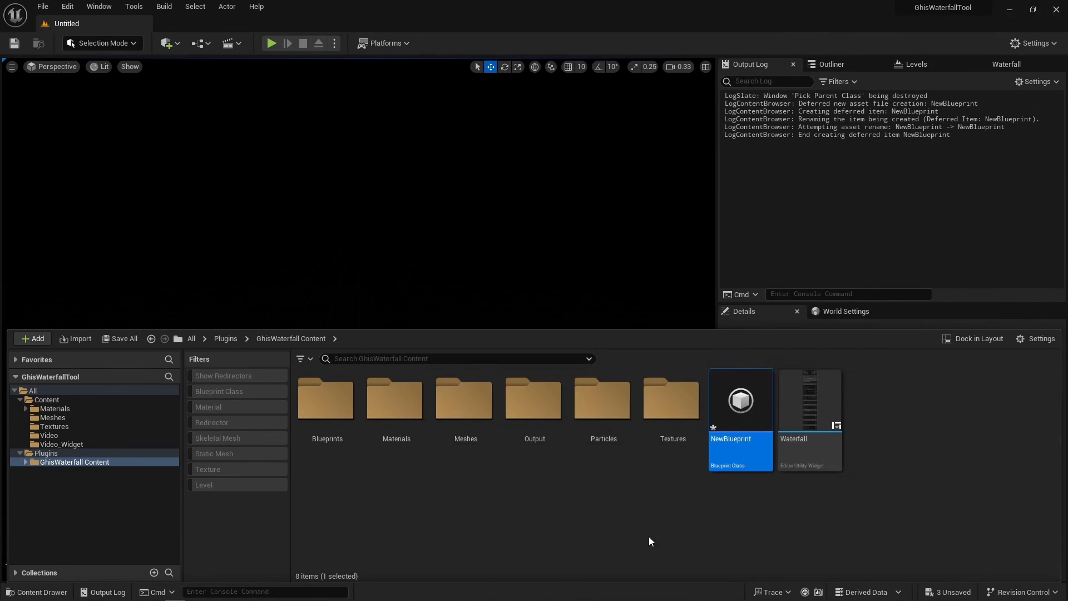
Step: Copy the Line Trace By Channel and Draw Debug Point nodes from BP_Waterfall_Path's event graph into NewBlueprint's event graph
{"action": "double_click", "coordinate": [752, 398]}
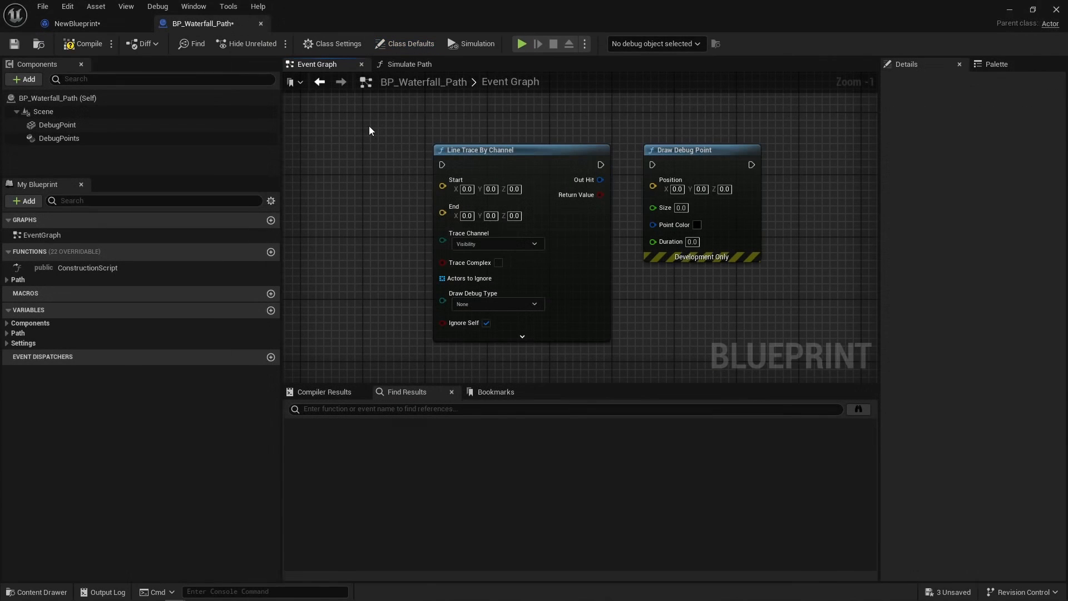
{"action": "left_click_drag", "start_coordinate": [398, 127], "coordinate": [753, 352]}
{"action": "right_click", "coordinate": [581, 231]}
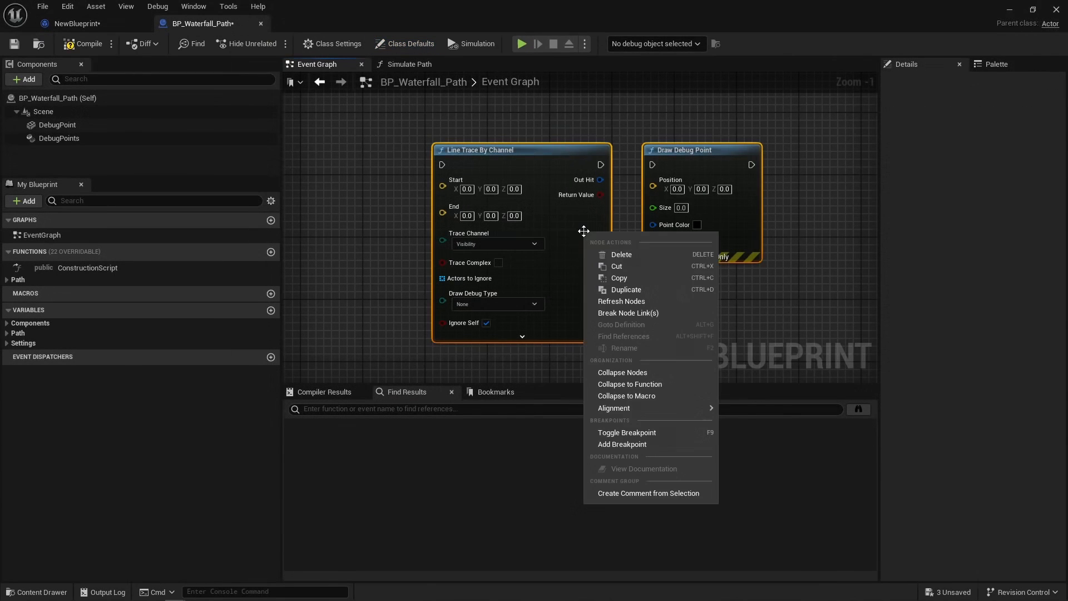
{"action": "left_click", "coordinate": [617, 278]}
{"action": "left_click", "coordinate": [76, 24]}
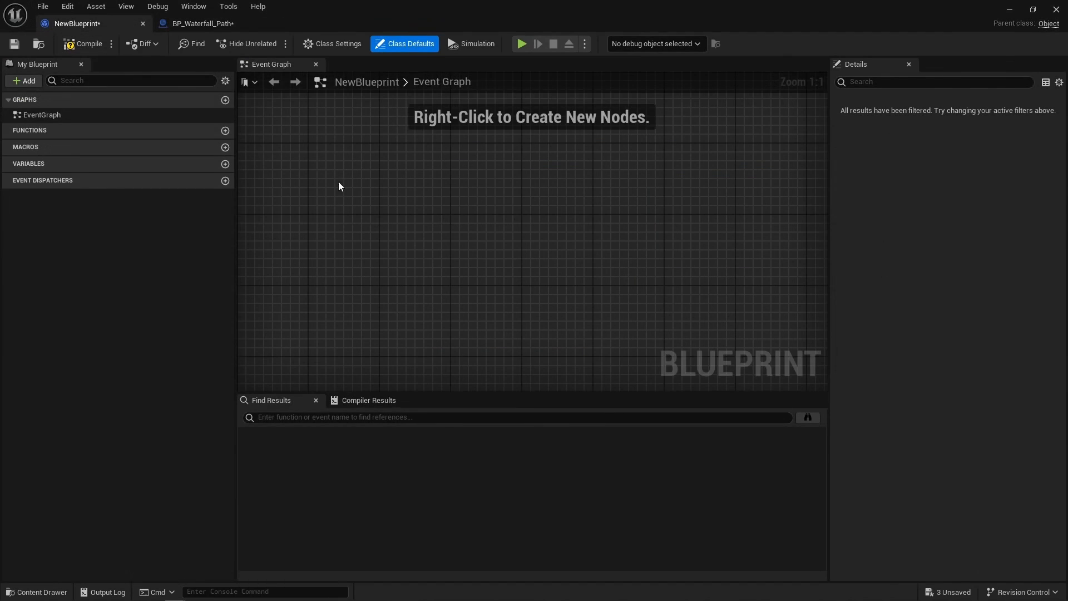
{"action": "key", "text": "ctrl+v"}
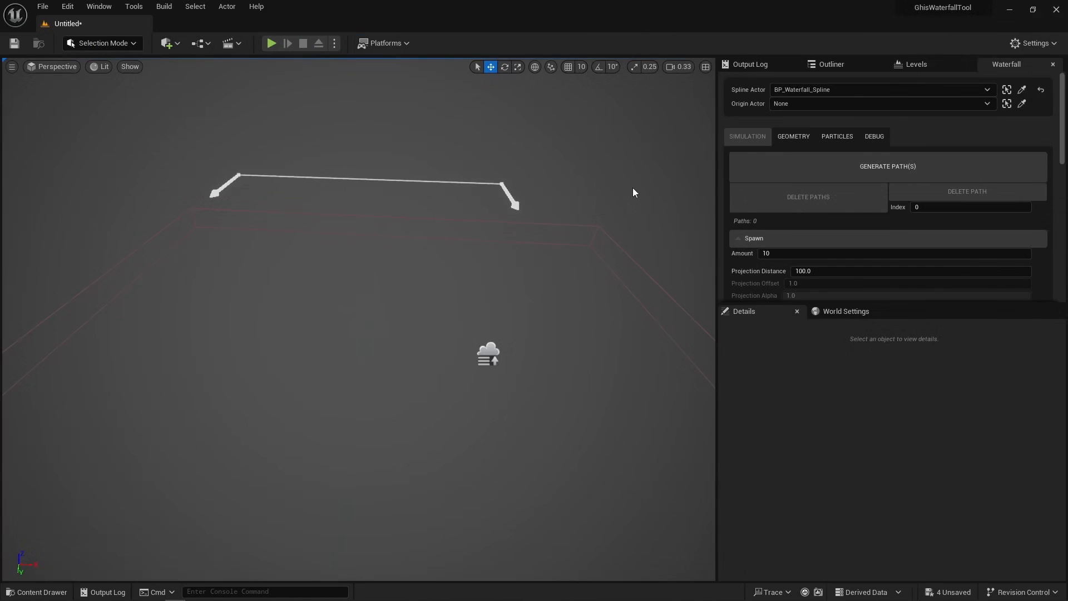
Step: Generate 10 paths for BP_Waterfall_Spline and inspect the first few BP_Waterfall_Path actors in the level
{"action": "left_click", "coordinate": [825, 172]}
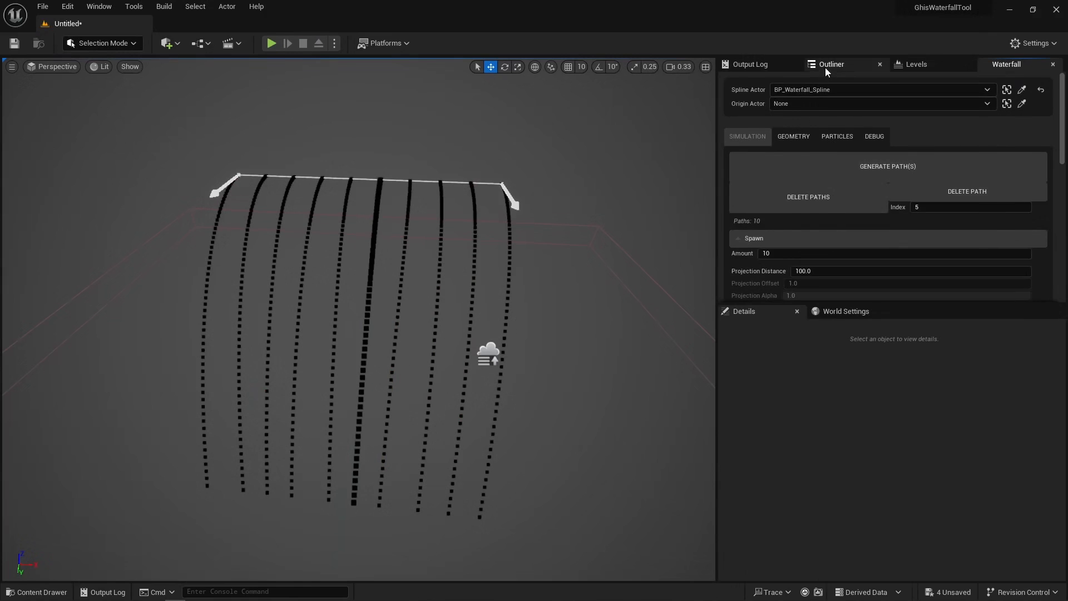
{"action": "left_click", "coordinate": [826, 65]}
{"action": "left_click", "coordinate": [840, 123]}
{"action": "left_click", "coordinate": [840, 135]}
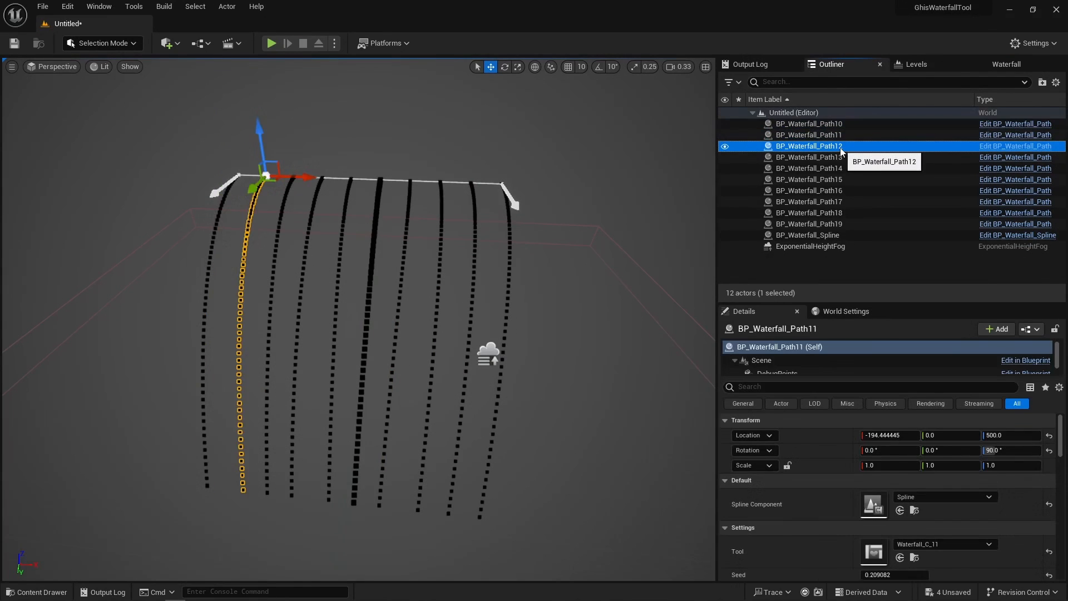
{"action": "left_click", "coordinate": [840, 146]}
{"action": "left_click", "coordinate": [612, 147]}
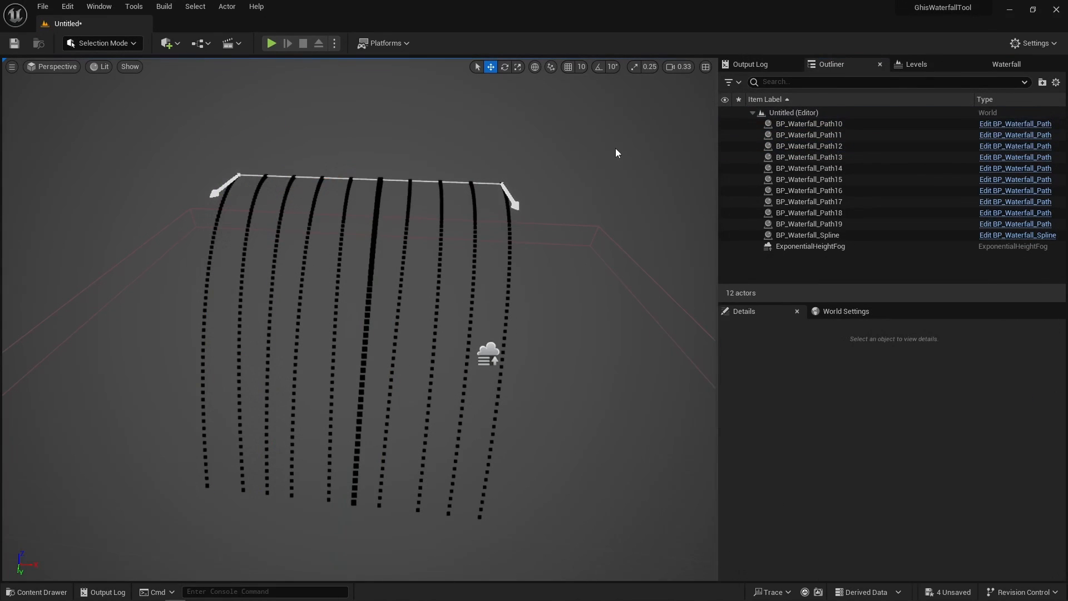
{"action": "left_click", "coordinate": [1052, 65]}
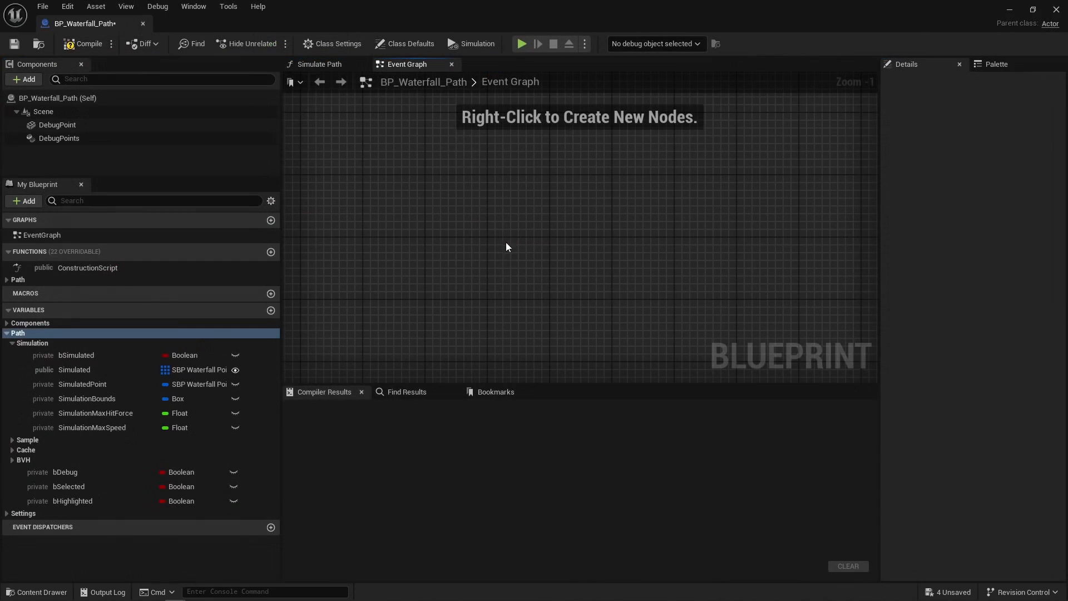
Step: Inspect the Simulated array variable of BP_Waterfall_Path and its SBP_Waterfall_Point structure
{"action": "left_click", "coordinate": [67, 370]}
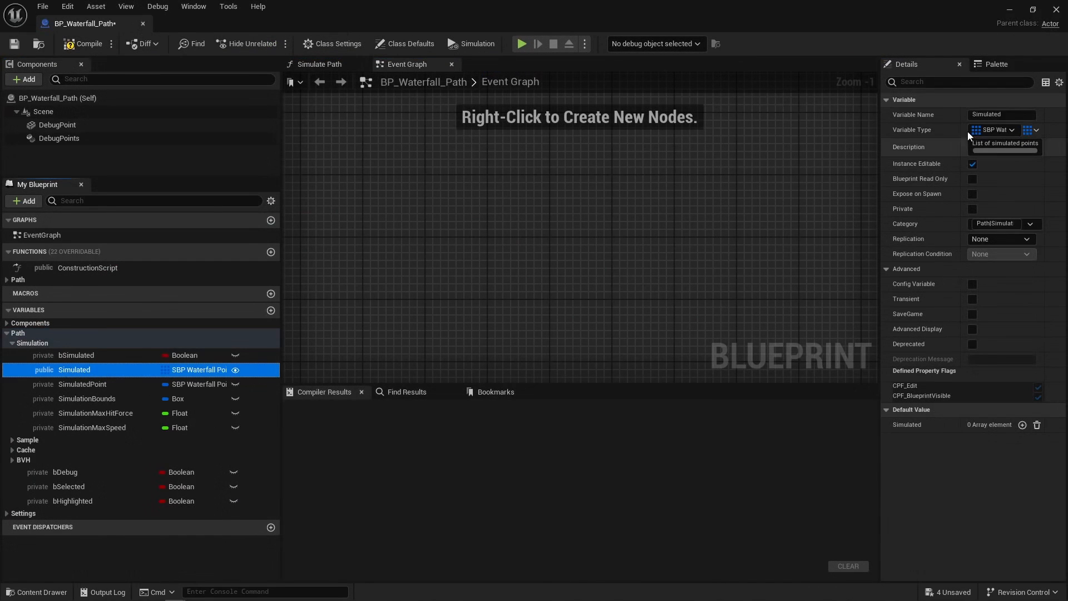
{"action": "key", "text": "ctrl+space"}
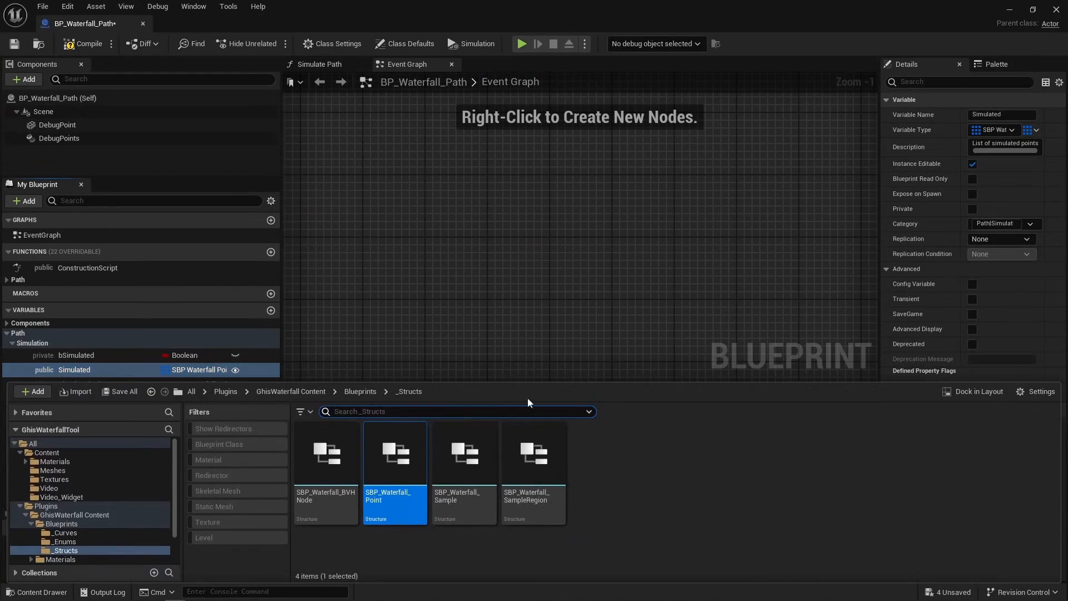
{"action": "double_click", "coordinate": [399, 459]}
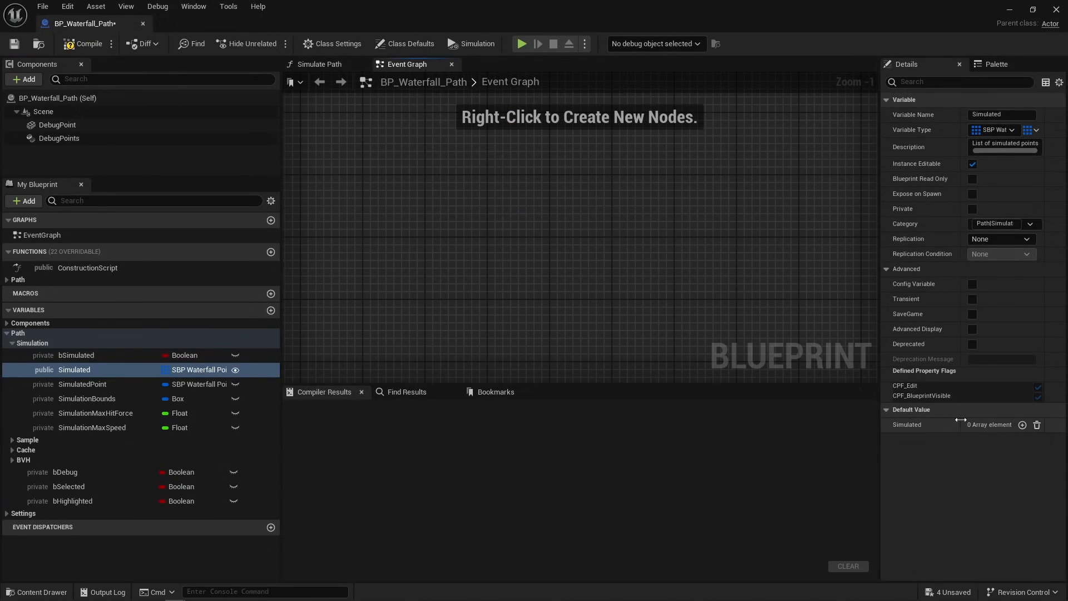
Step: Add several default elements to the Simulated array and empty the array again
{"action": "left_click", "coordinate": [1022, 425]}
{"action": "left_click", "coordinate": [1024, 425]}
{"action": "left_click", "coordinate": [1023, 425]}
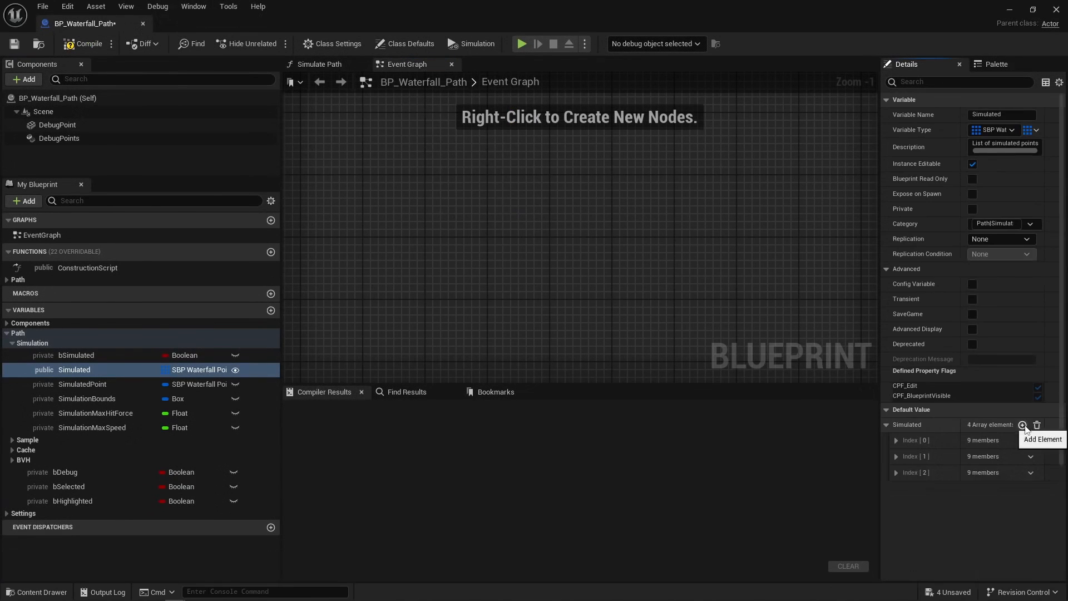
{"action": "left_click", "coordinate": [1024, 425]}
{"action": "left_click", "coordinate": [1023, 424]}
{"action": "left_click", "coordinate": [1037, 424]}
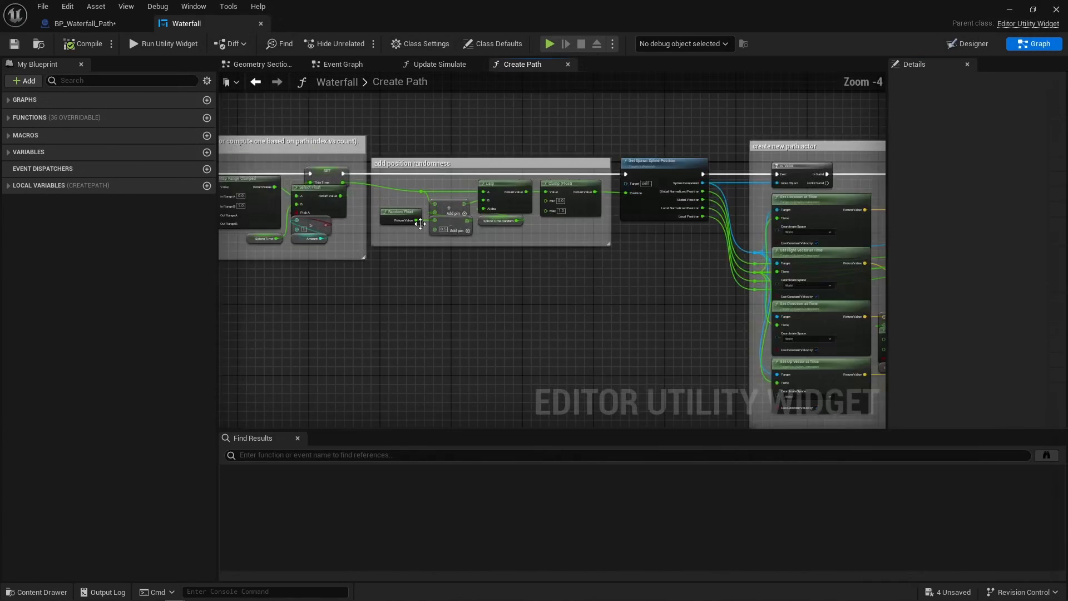
Step: Look over the position randomness section of Waterfall's Create Path graph and the Initiate Simulation graph of BP_Waterfall_Path
{"action": "scroll", "coordinate": [294, 296], "scroll_direction": "up", "scroll_amount": 1}
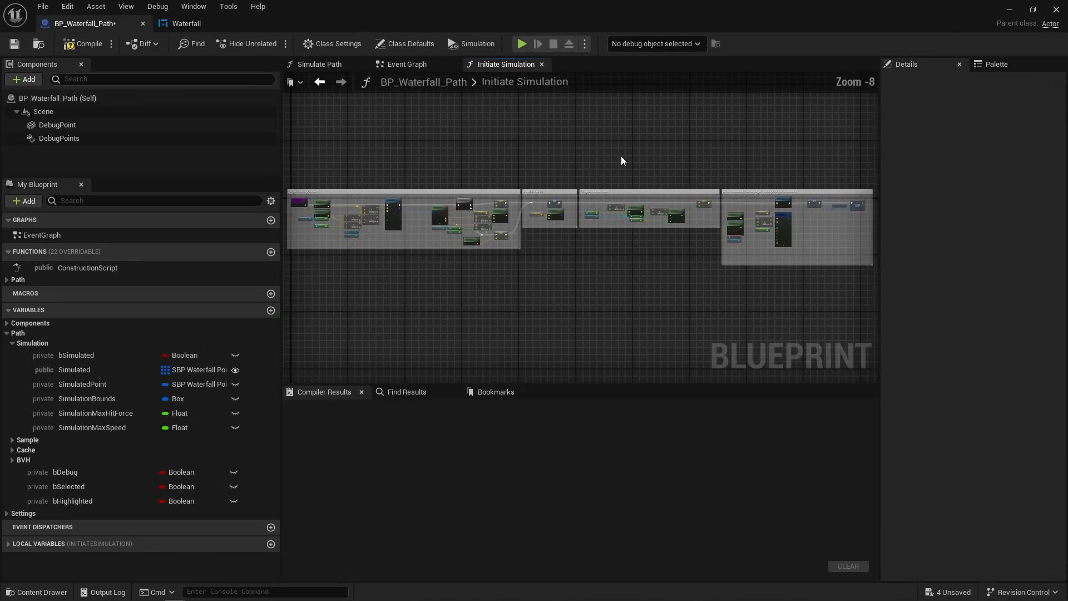
{"action": "right_click_drag", "start_coordinate": [530, 250], "coordinate": [536, 256]}
{"action": "scroll", "coordinate": [688, 215], "scroll_direction": "up", "scroll_amount": 6}
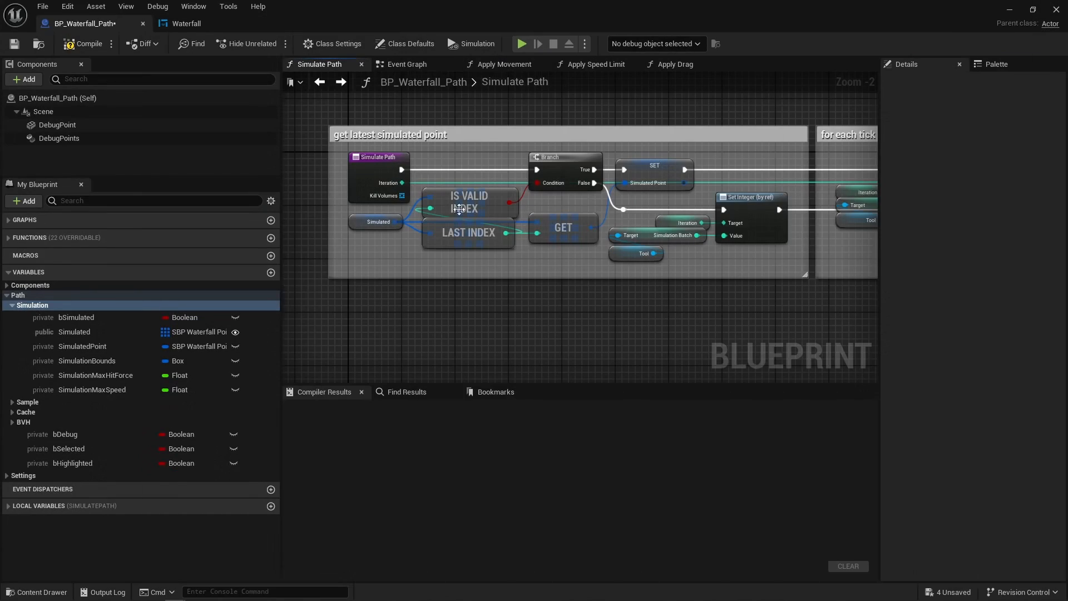
Step: Examine how Simulate Path copies the latest Simulated entry into SimulatedPoint and loops for each tick to perform
{"action": "double_click", "coordinate": [500, 82]}
{"action": "left_click_drag", "start_coordinate": [379, 236], "coordinate": [520, 215]}
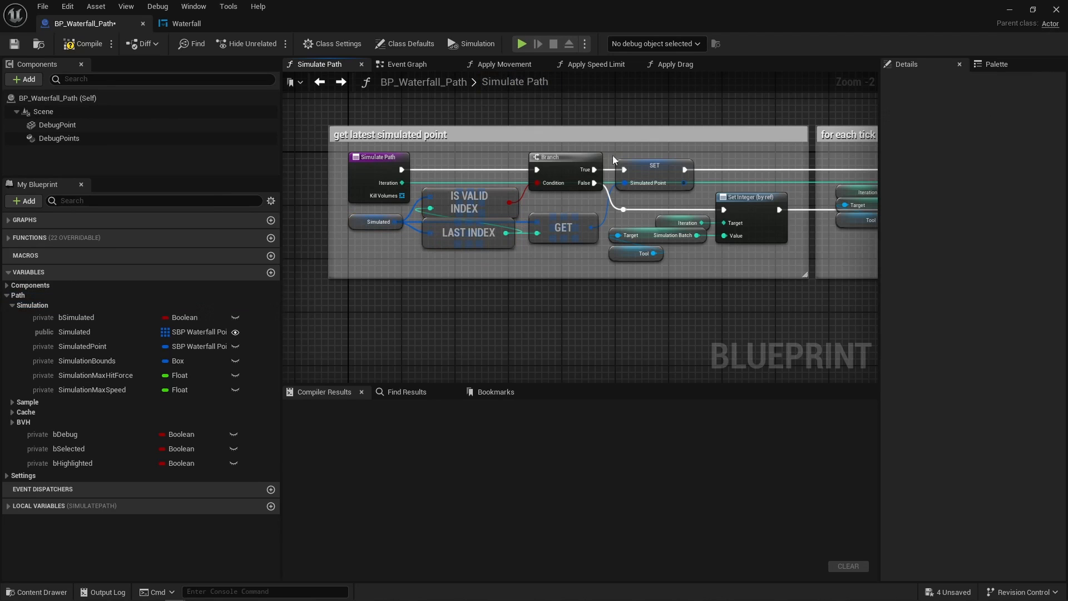
{"action": "left_click", "coordinate": [655, 166]}
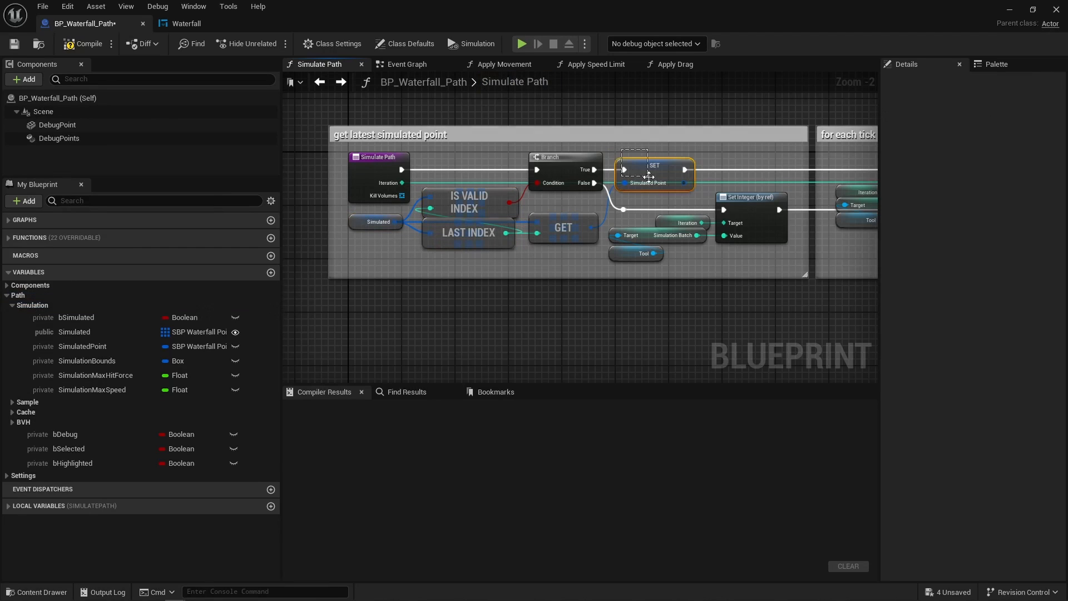
{"action": "left_click", "coordinate": [100, 346]}
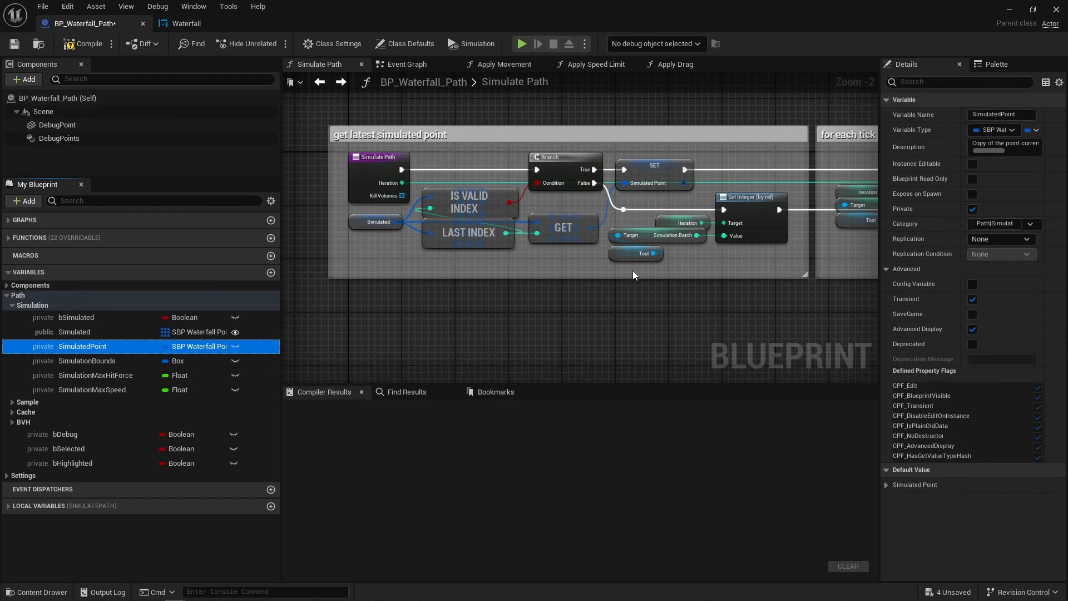
{"action": "right_click_drag", "start_coordinate": [632, 271], "coordinate": [213, 282]}
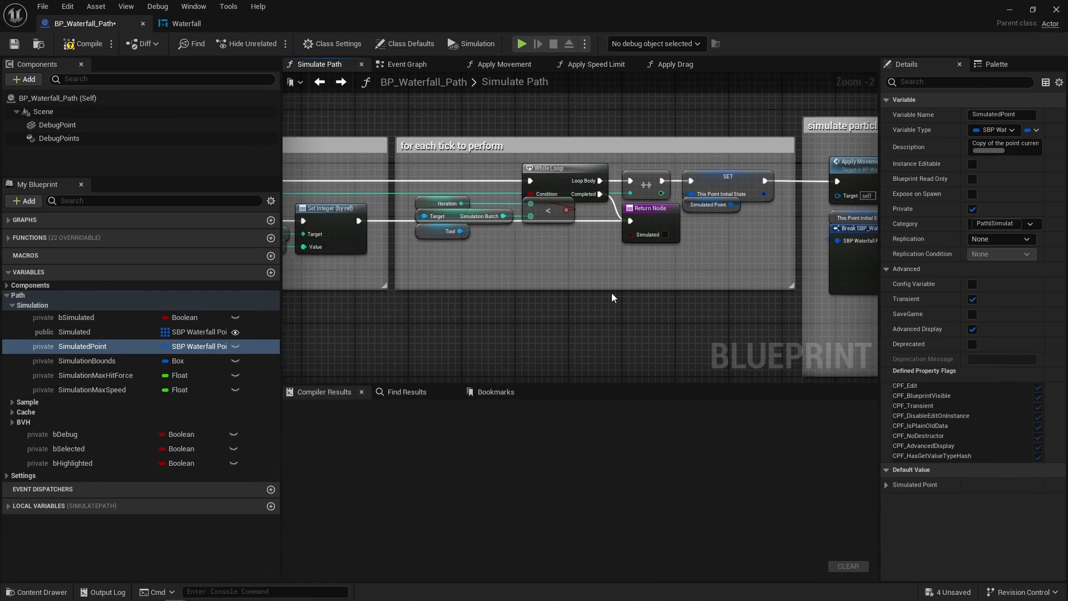
{"action": "right_click_drag", "start_coordinate": [612, 293], "coordinate": [192, 297]}
Step: Open the Apply Movement function and examine how its add gravity section adds Delta Time times Gravity to the velocity
{"action": "double_click", "coordinate": [455, 172]}
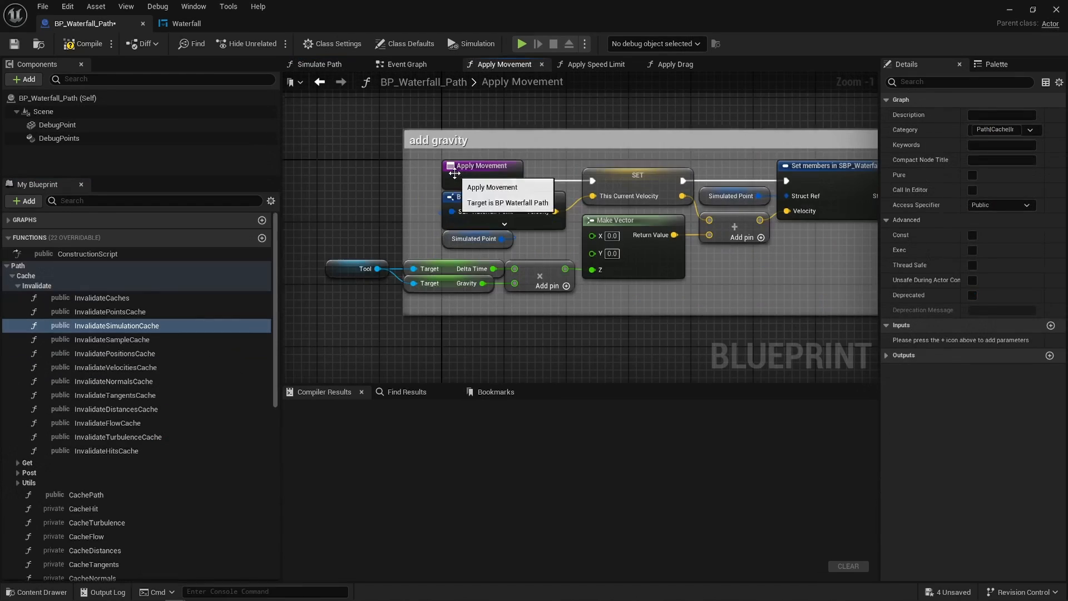
{"action": "left_click_drag", "start_coordinate": [412, 245], "coordinate": [437, 306]}
{"action": "left_click", "coordinate": [473, 305]}
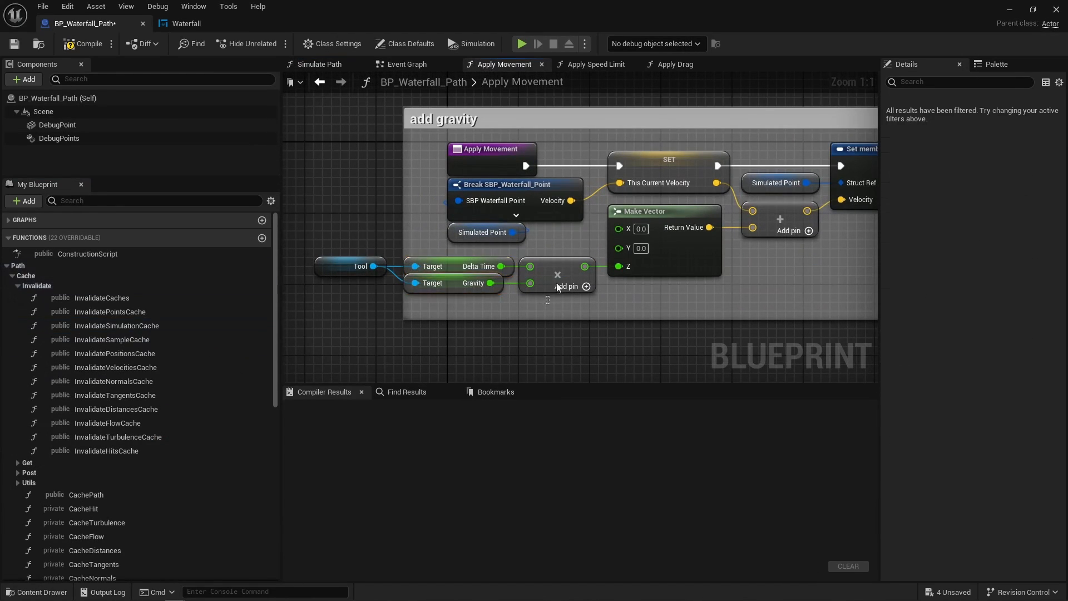
{"action": "left_click", "coordinate": [558, 286]}
{"action": "right_click_drag", "start_coordinate": [576, 248], "coordinate": [443, 270]}
{"action": "left_click_drag", "start_coordinate": [509, 167], "coordinate": [568, 261]}
{"action": "left_click", "coordinate": [642, 286]}
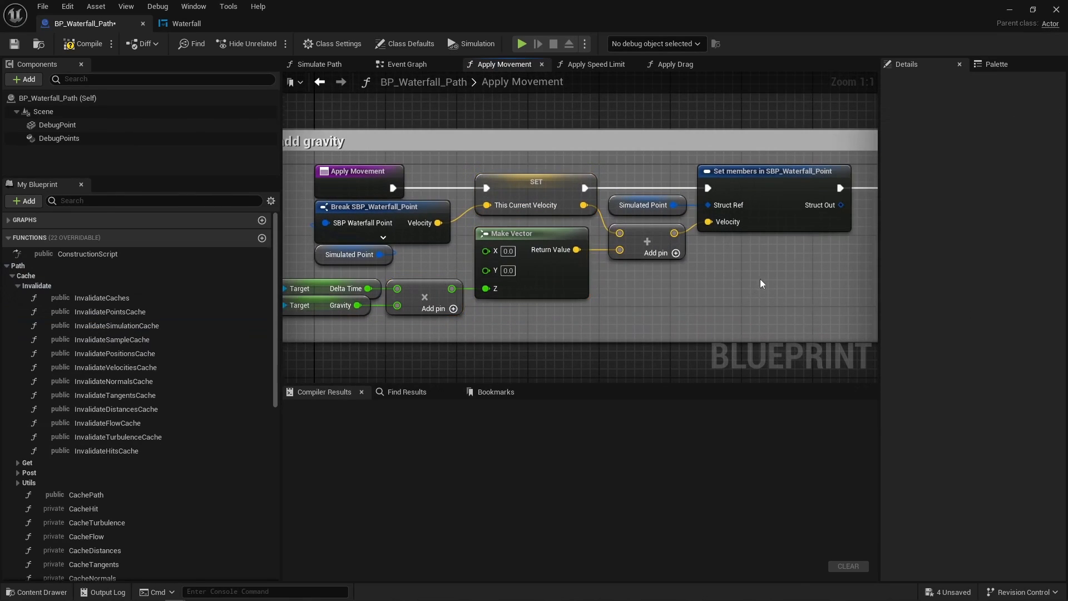
Step: Open the Apply Speed Limit function and examine how it clamps the point's velocity to Max Speed
{"action": "right_click_drag", "start_coordinate": [759, 279], "coordinate": [269, 281]}
{"action": "double_click", "coordinate": [502, 171]}
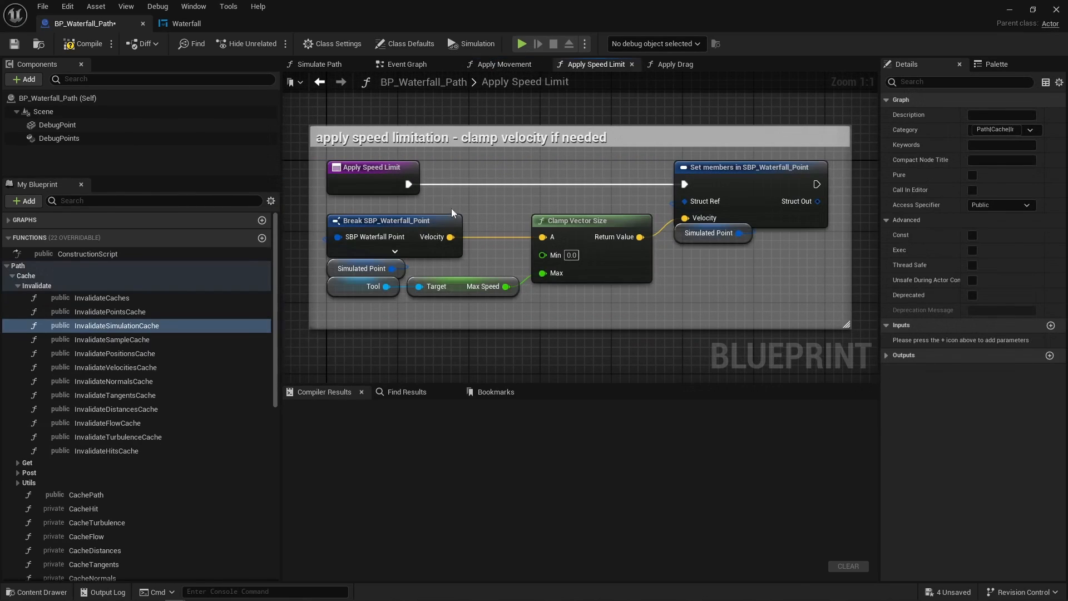
{"action": "left_click_drag", "start_coordinate": [452, 208], "coordinate": [593, 302]}
{"action": "key", "text": "alt+Left"}
Step: Open the Apply Drag function and examine how Delta Time and Drag diminish the simulated point's velocity
{"action": "right_click_drag", "start_coordinate": [594, 297], "coordinate": [529, 293]}
{"action": "double_click", "coordinate": [565, 188]}
{"action": "right_click_drag", "start_coordinate": [477, 242], "coordinate": [818, 261]}
{"action": "left_click_drag", "start_coordinate": [504, 267], "coordinate": [657, 237]}
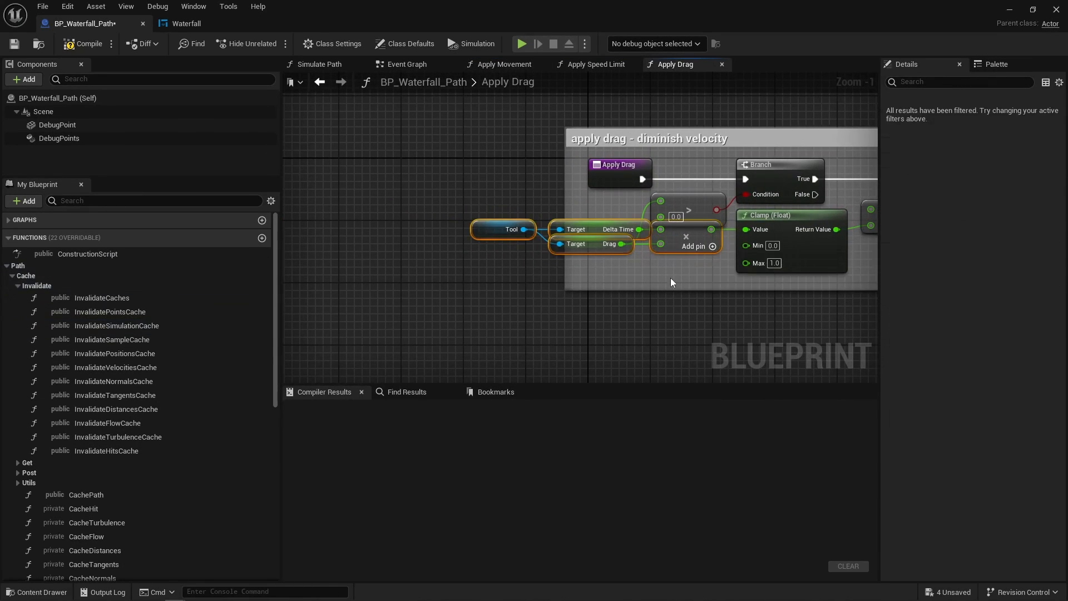
{"action": "left_click", "coordinate": [671, 278]}
{"action": "right_click_drag", "start_coordinate": [669, 278], "coordinate": [349, 300]}
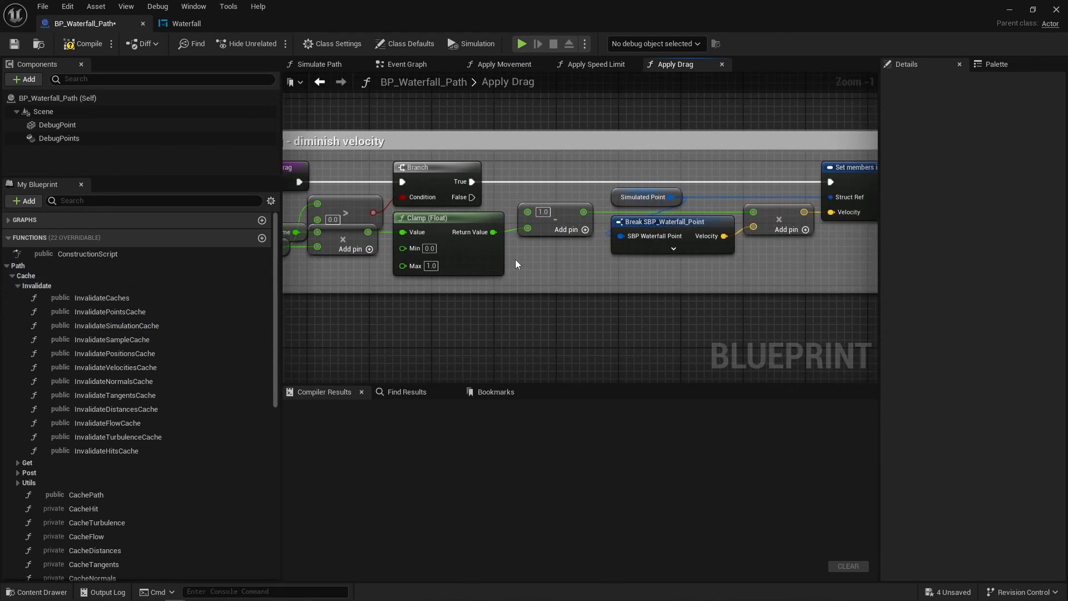
{"action": "right_click_drag", "start_coordinate": [581, 273], "coordinate": [326, 280]}
{"action": "left_click_drag", "start_coordinate": [389, 290], "coordinate": [523, 205]}
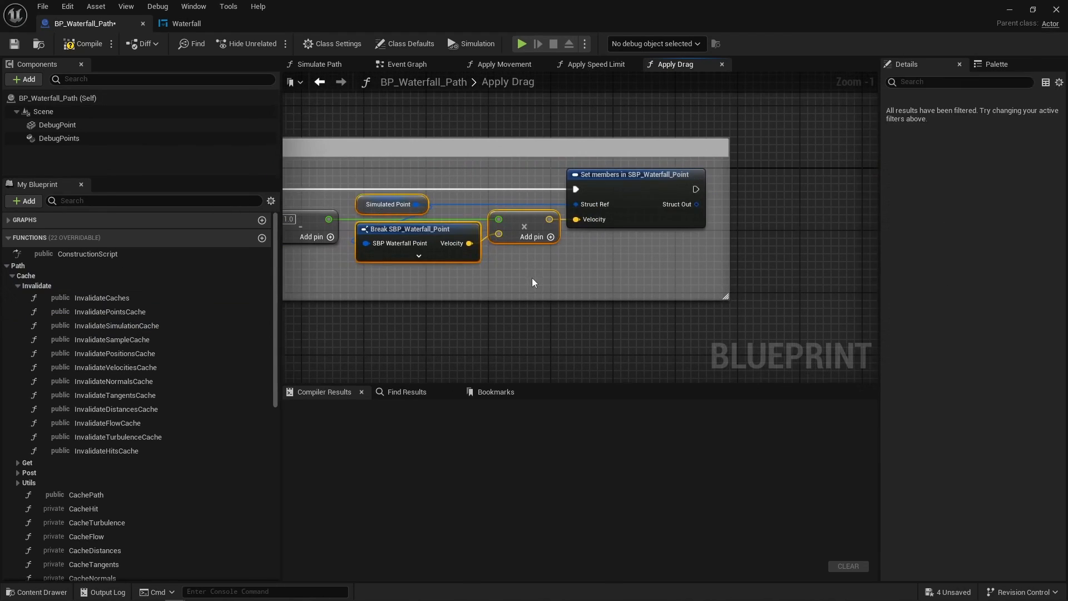
{"action": "left_click", "coordinate": [531, 278]}
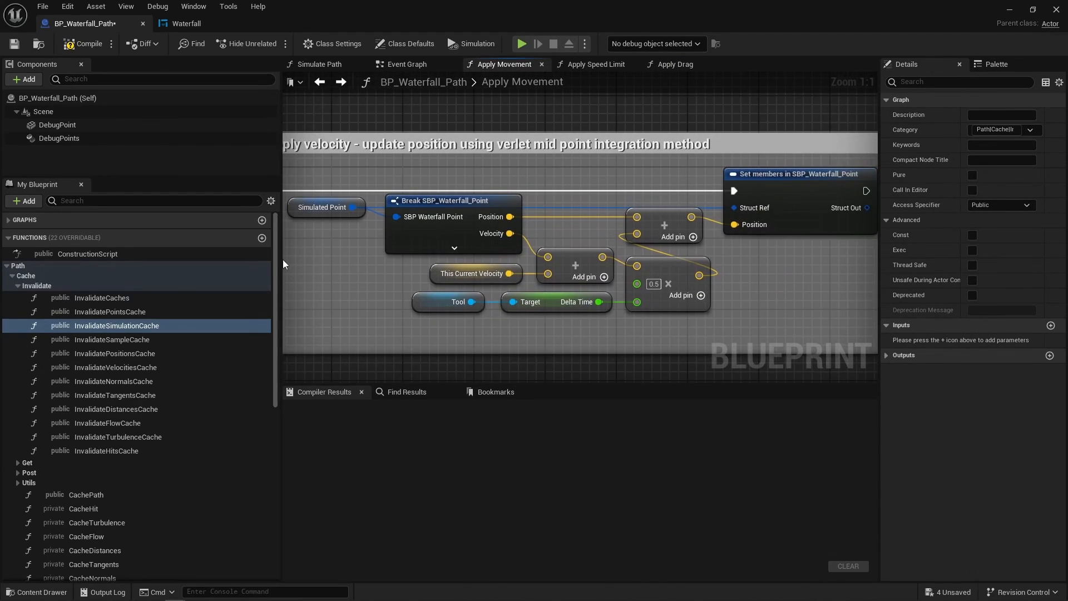
Step: Examine the verlet mid point integration nodes that update the point's position in Apply Movement
{"action": "left_click", "coordinate": [498, 269]}
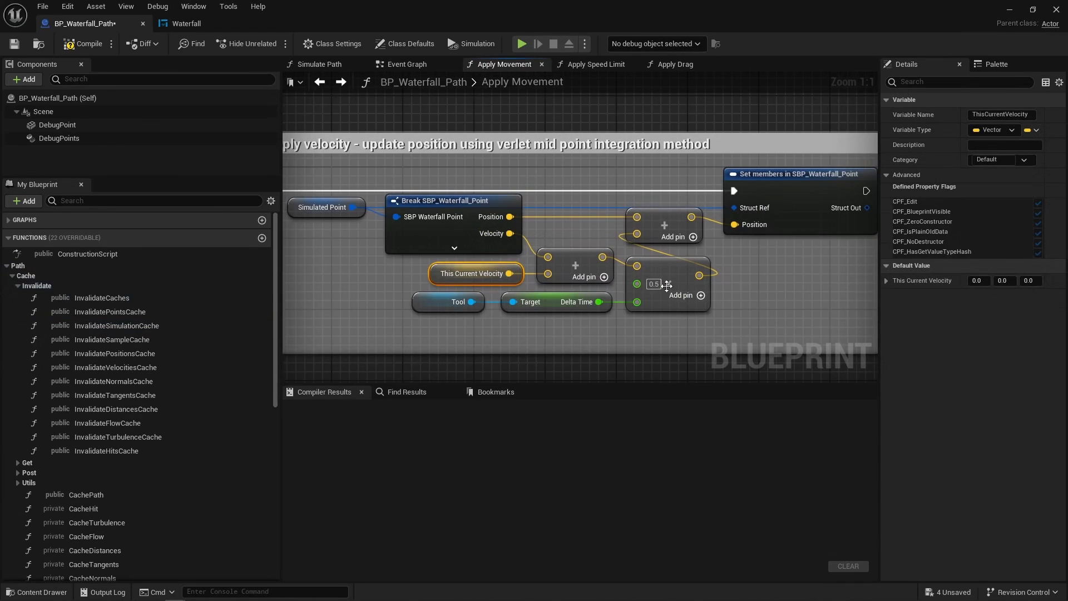
{"action": "left_click", "coordinate": [762, 285]}
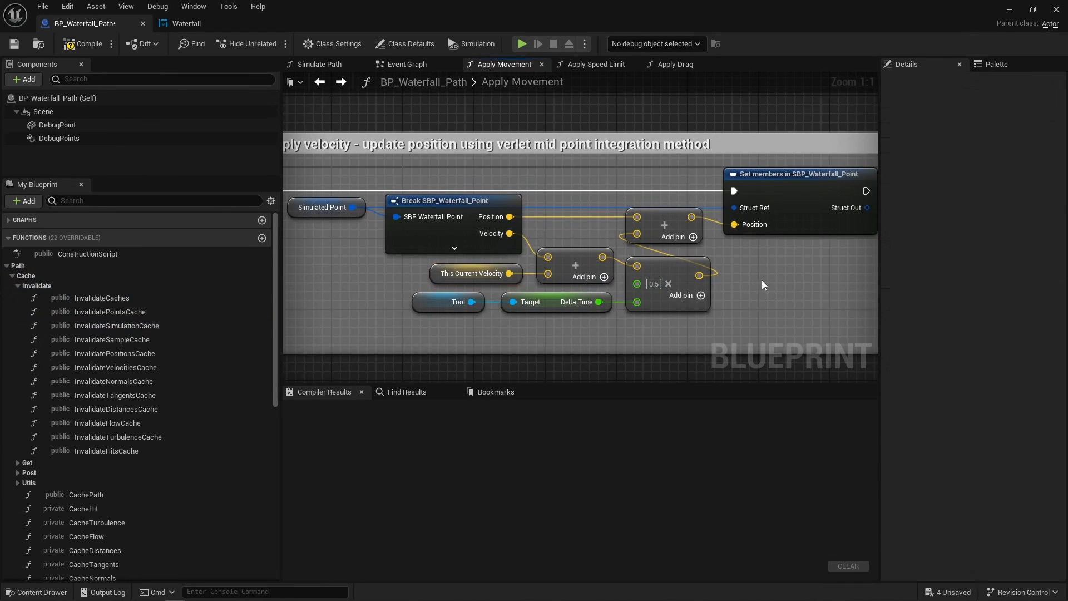
{"action": "scroll", "coordinate": [762, 284], "scroll_direction": "down", "scroll_amount": 1}
{"action": "left_click_drag", "start_coordinate": [782, 303], "coordinate": [439, 234]}
{"action": "left_click", "coordinate": [423, 270]}
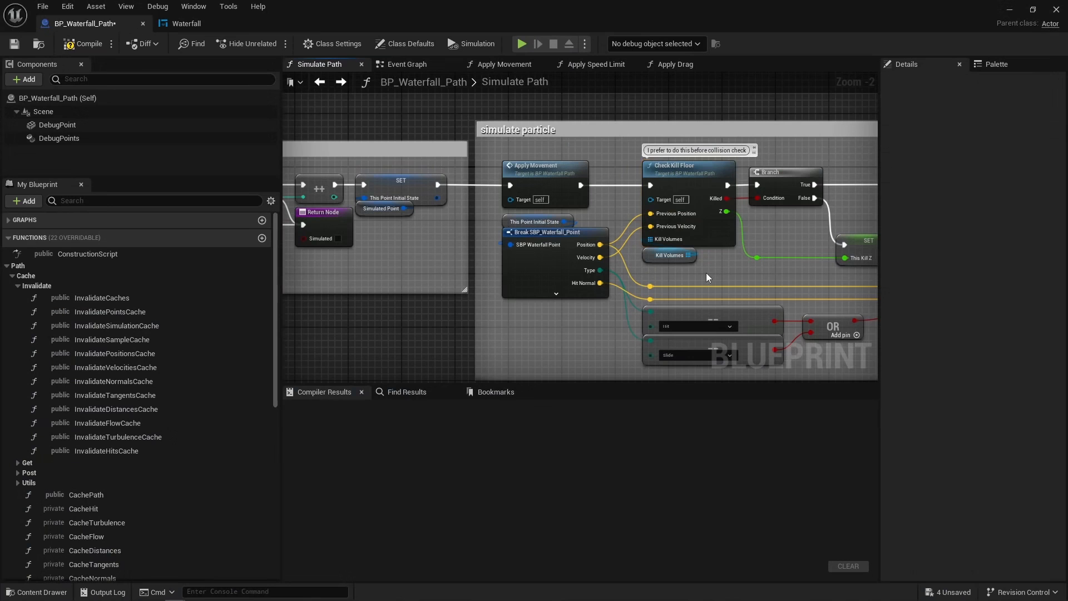
Step: Trace the Kill Volumes input of Check Kill Floor back to the Simulate Path call in Waterfall's Update Simulate graph
{"action": "left_click", "coordinate": [673, 255]}
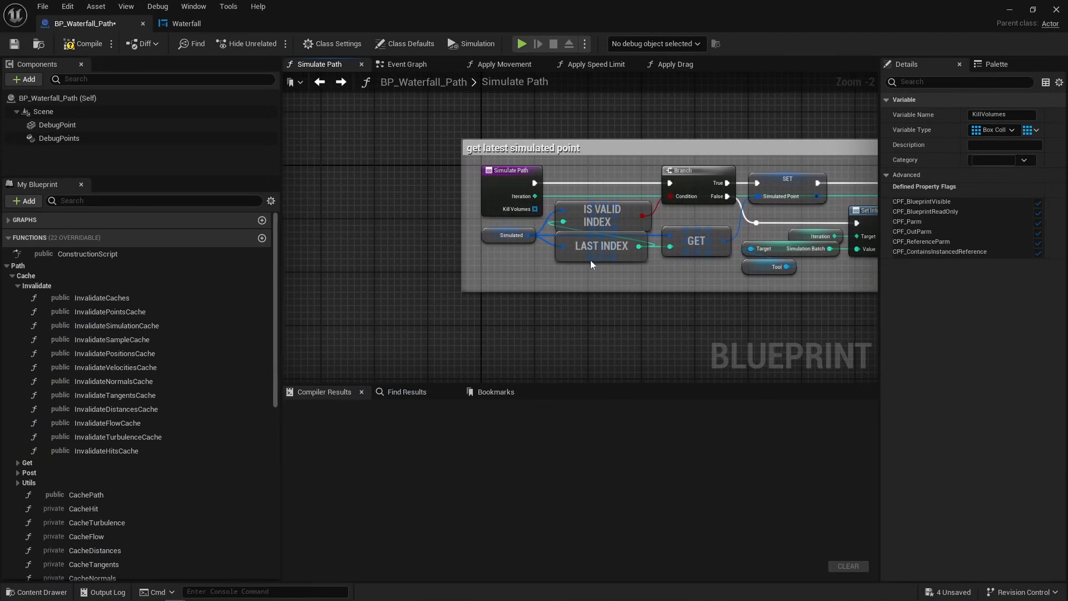
{"action": "left_click", "coordinate": [201, 26]}
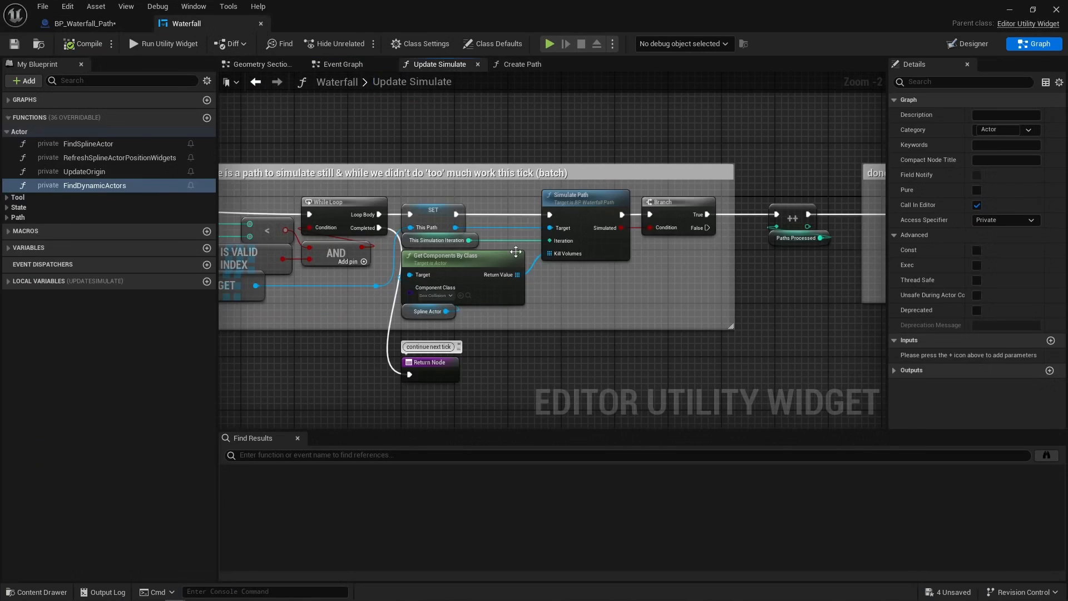
{"action": "left_click", "coordinate": [503, 332]}
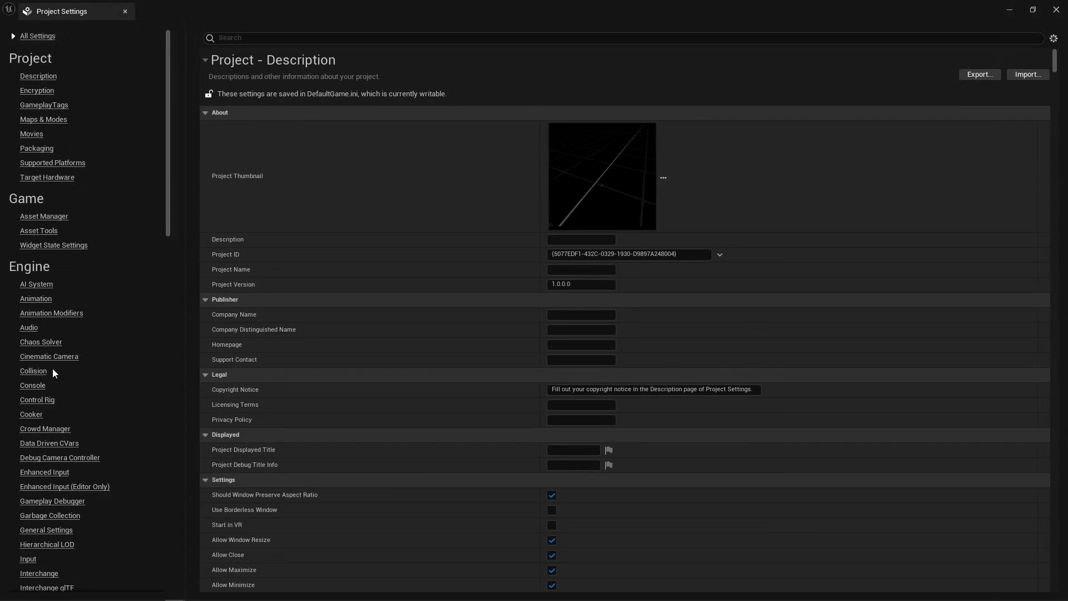
Step: Add a trace channel named KillFloor in the project's Collision settings, keeping Block as its default response
{"action": "left_click", "coordinate": [33, 371]}
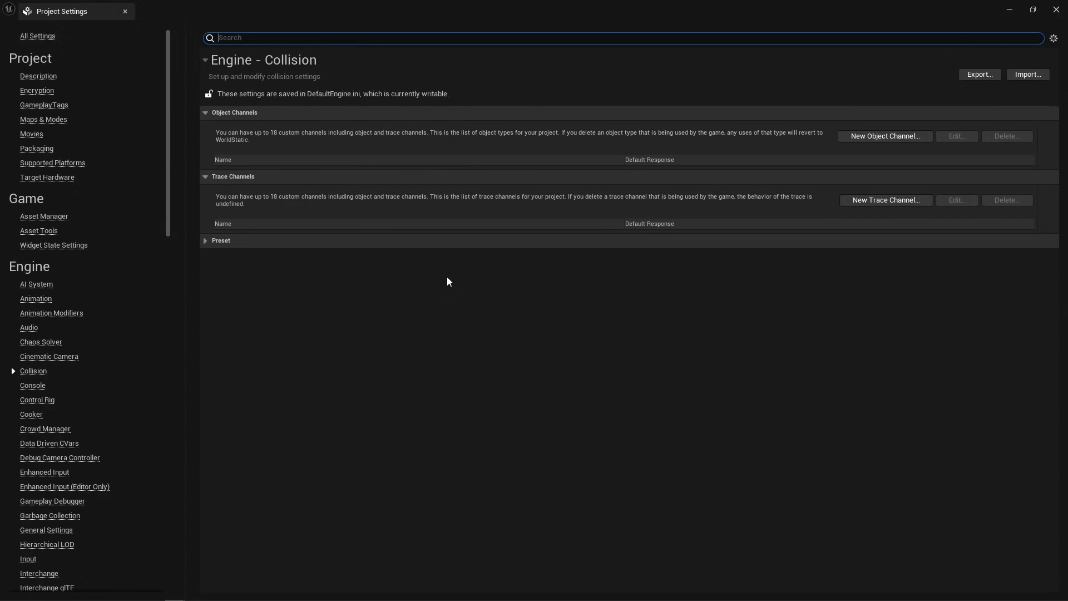
{"action": "left_click", "coordinate": [886, 200]}
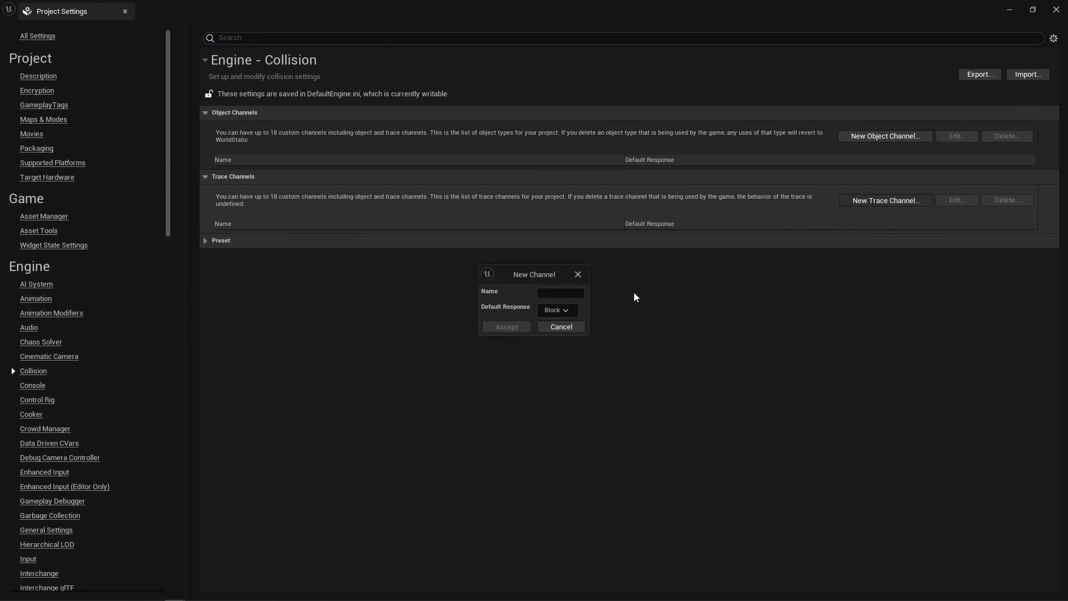
{"action": "type", "text": "KillFloor"}
{"action": "left_click", "coordinate": [517, 330]}
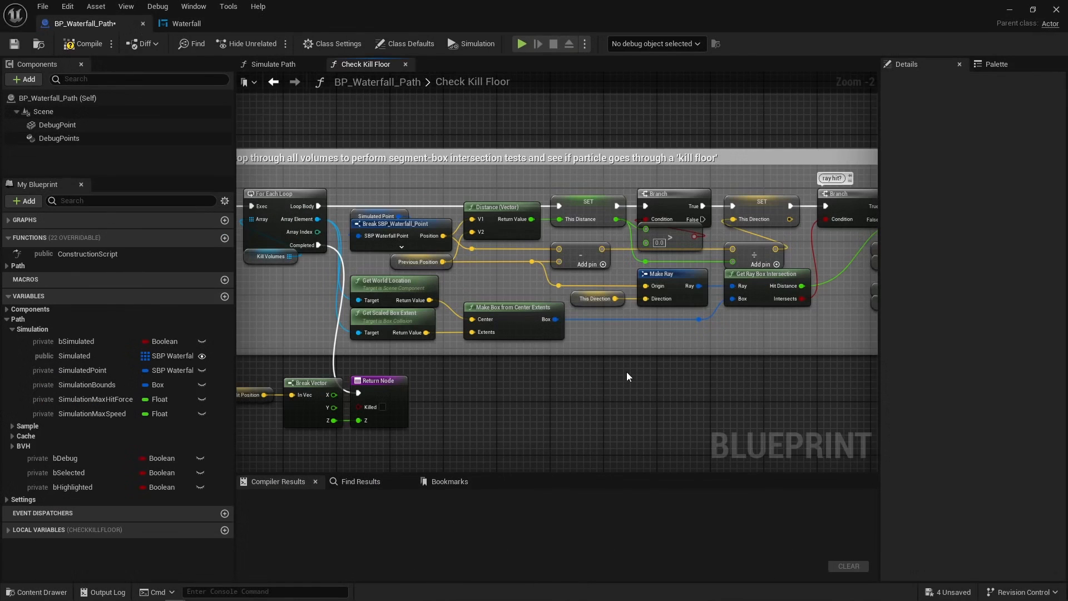
Step: Examine how Check Kill Floor builds the ray and box for Get Ray Box Intersection and branches on the ray and segment hits
{"action": "left_click", "coordinate": [760, 291]}
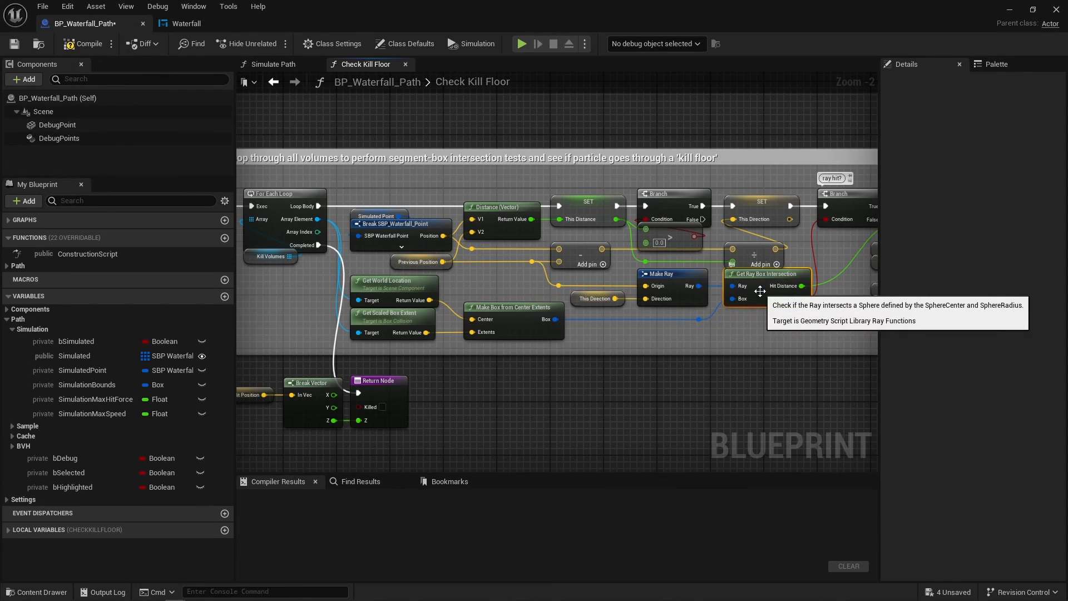
{"action": "left_click", "coordinate": [588, 202]}
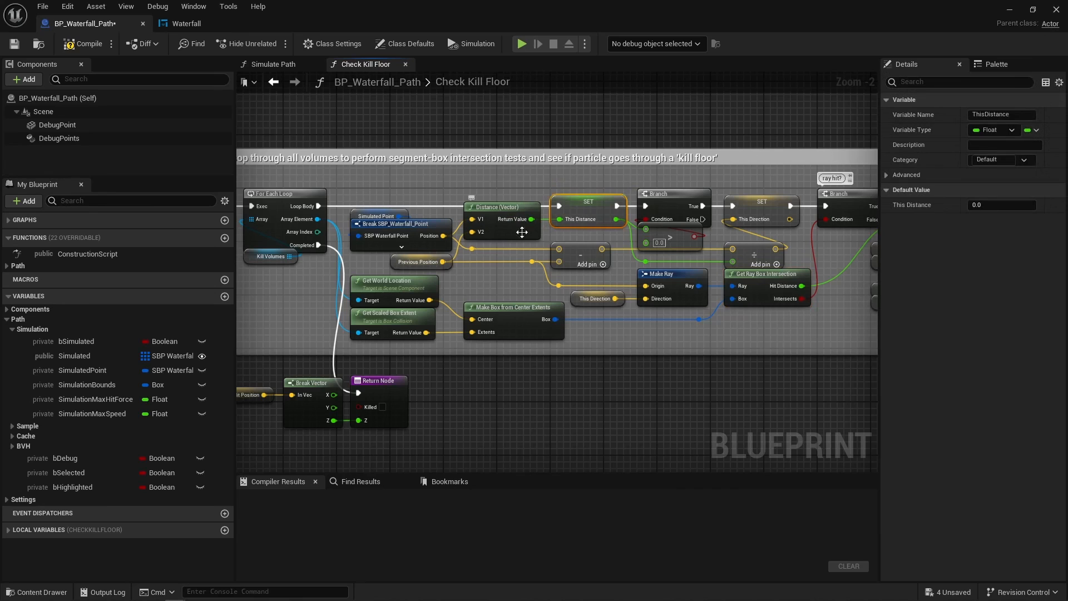
{"action": "left_click", "coordinate": [762, 201]}
{"action": "left_click", "coordinate": [662, 274]}
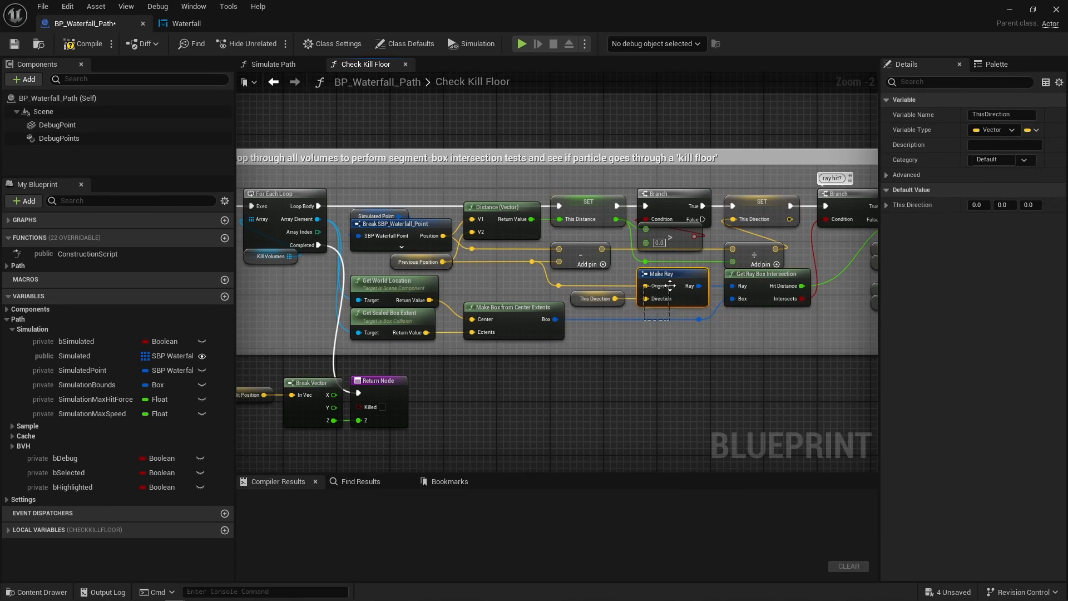
{"action": "left_click", "coordinate": [762, 290]}
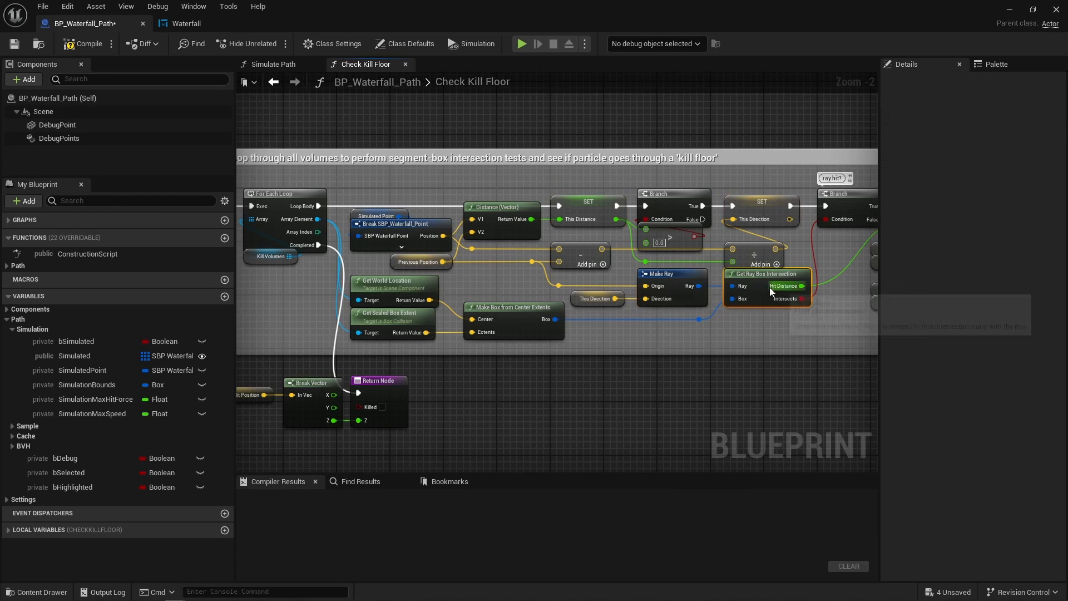
{"action": "left_click_drag", "start_coordinate": [631, 341], "coordinate": [414, 313]}
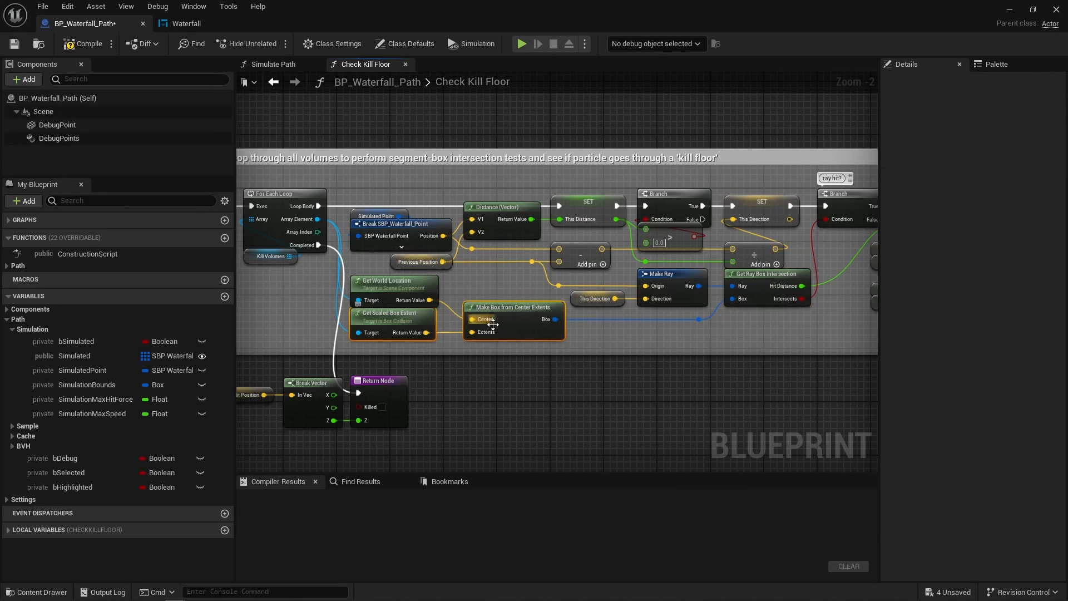
{"action": "left_click", "coordinate": [837, 221]}
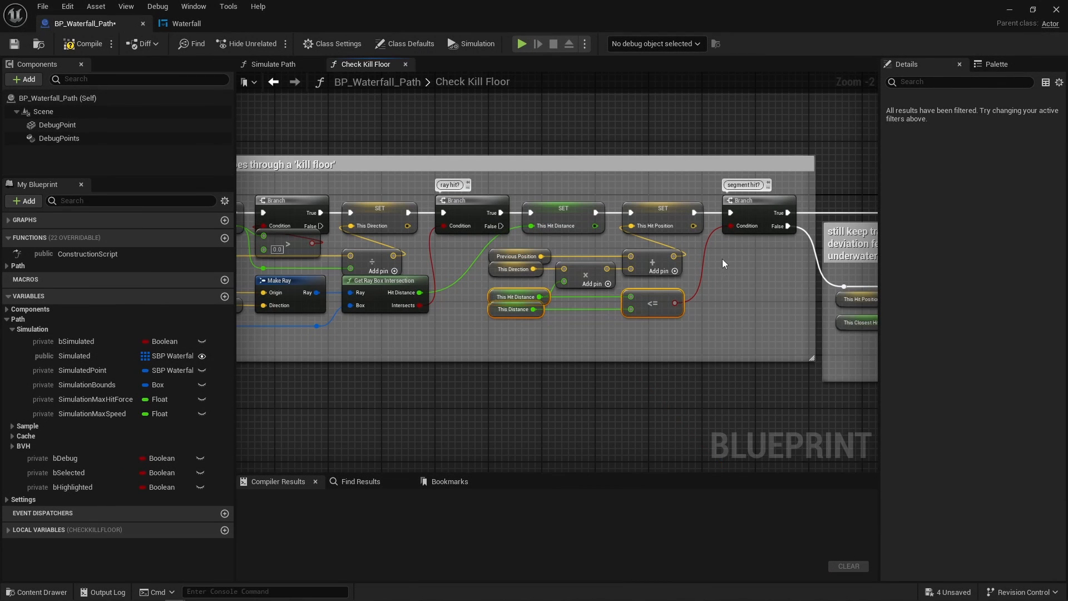
{"action": "left_click", "coordinate": [762, 210]}
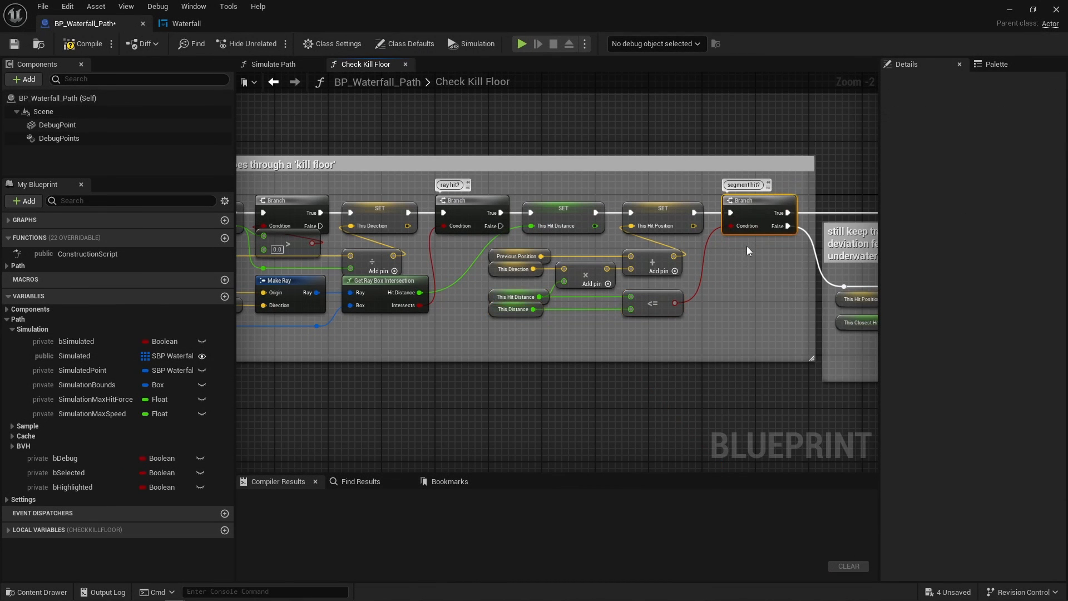
Step: Review the Check Kill Floor graph from the hit position through the precise velocity calculation to the killed flag
{"action": "left_click", "coordinate": [637, 228]}
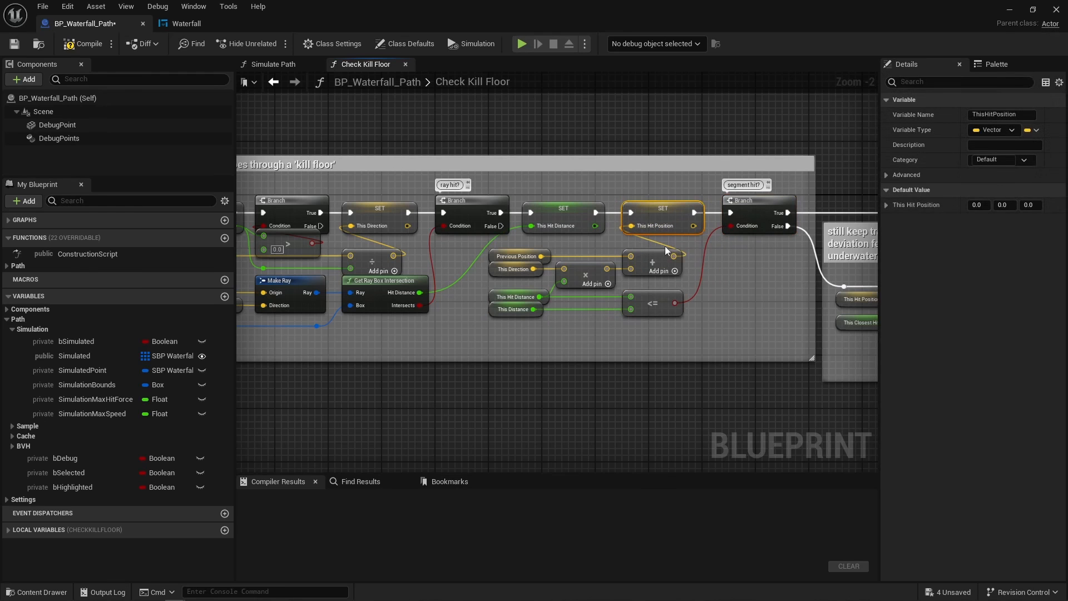
{"action": "right_click_drag", "start_coordinate": [733, 264], "coordinate": [455, 282]}
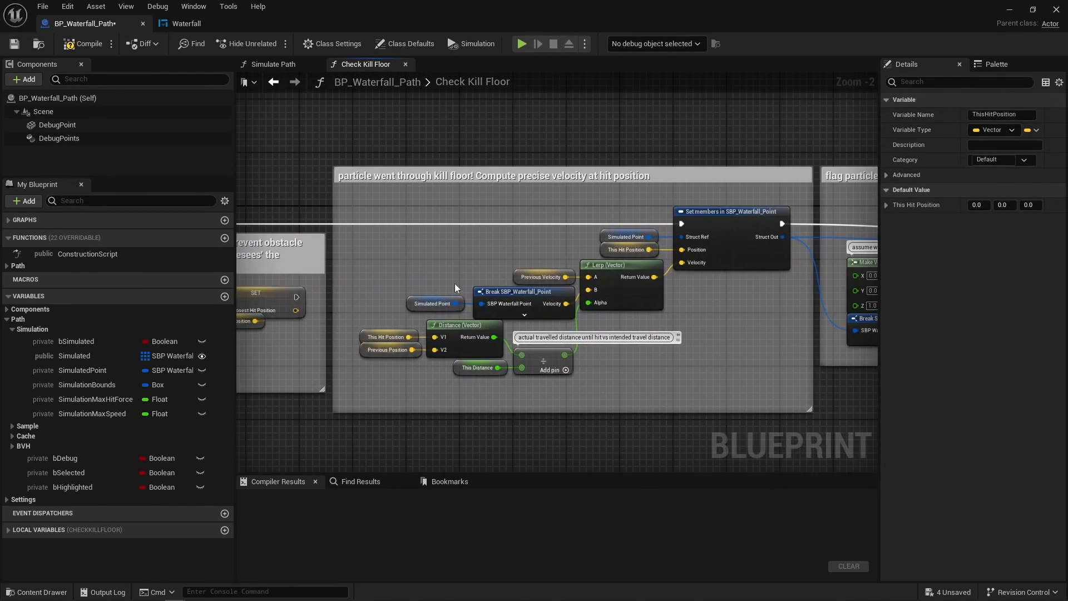
{"action": "left_click_drag", "start_coordinate": [408, 269], "coordinate": [643, 300]}
{"action": "left_click_drag", "start_coordinate": [601, 382], "coordinate": [388, 345]}
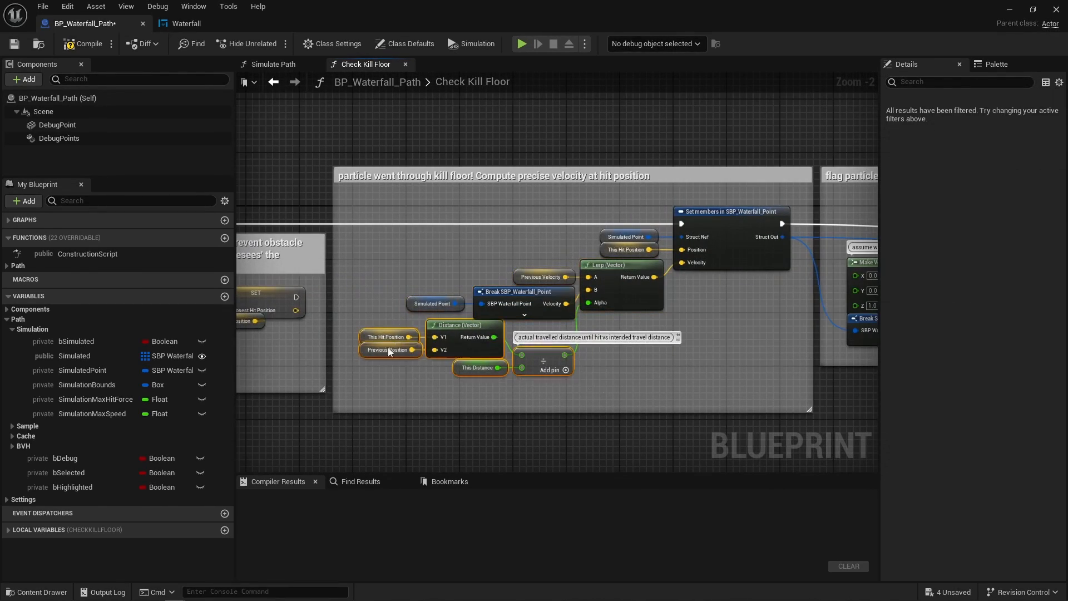
{"action": "left_click", "coordinate": [413, 385]}
{"action": "right_click_drag", "start_coordinate": [413, 385], "coordinate": [240, 370]}
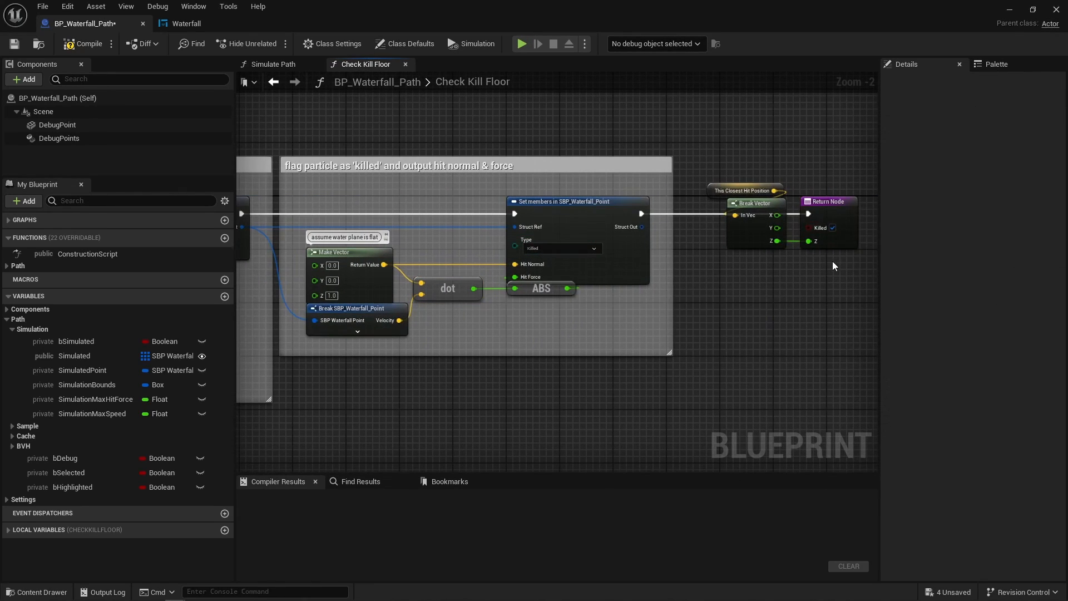
Step: Open the Update Distance function from the Simulate Path graph and view how the travelled distance is computed
{"action": "left_click", "coordinate": [273, 64]}
{"action": "left_click", "coordinate": [569, 179]}
{"action": "right_click_drag", "start_coordinate": [857, 191], "coordinate": [324, 226]}
{"action": "double_click", "coordinate": [406, 178]}
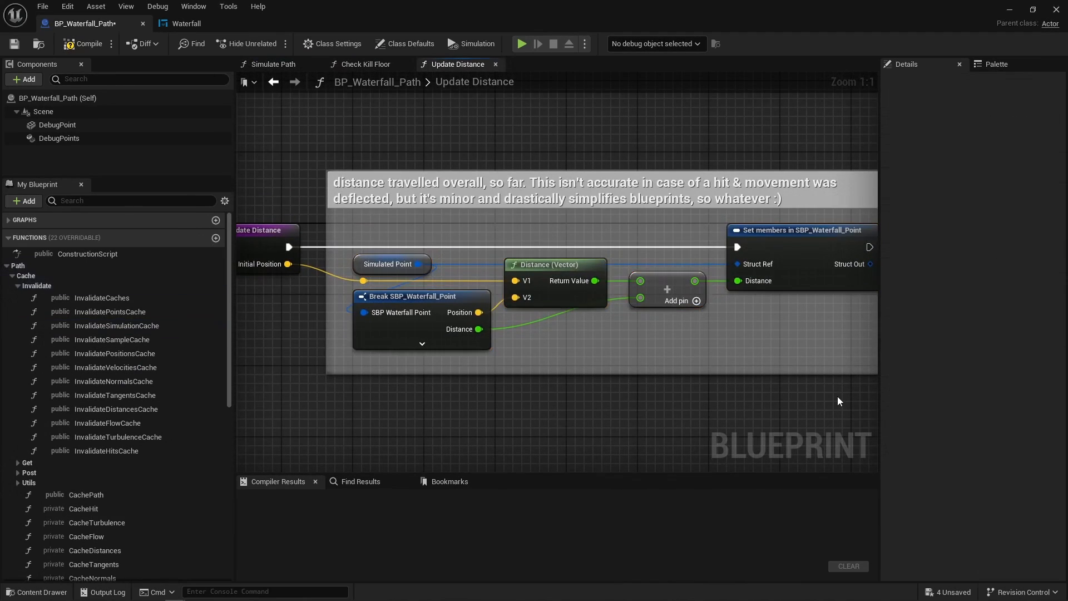
{"action": "key", "text": "alt+Left"}
Step: Open the Update Age function and review its age, lifetime and killed-state checks through to the last return node
{"action": "double_click", "coordinate": [547, 189]}
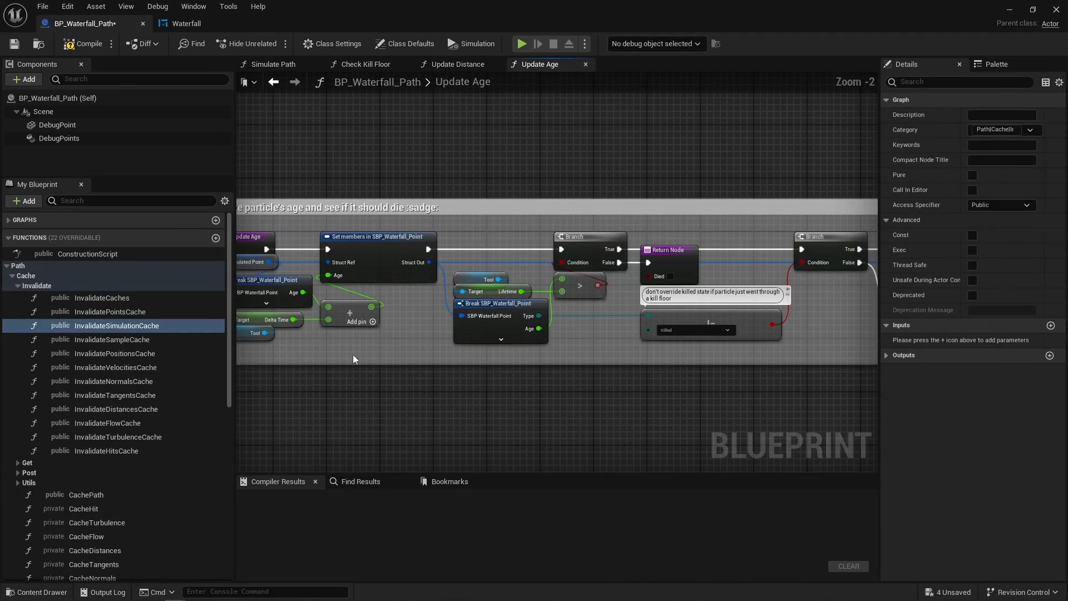
{"action": "left_click", "coordinate": [417, 311]}
{"action": "left_click_drag", "start_coordinate": [448, 261], "coordinate": [606, 329]}
{"action": "right_click_drag", "start_coordinate": [608, 329], "coordinate": [218, 310]}
{"action": "left_click_drag", "start_coordinate": [522, 313], "coordinate": [569, 306]}
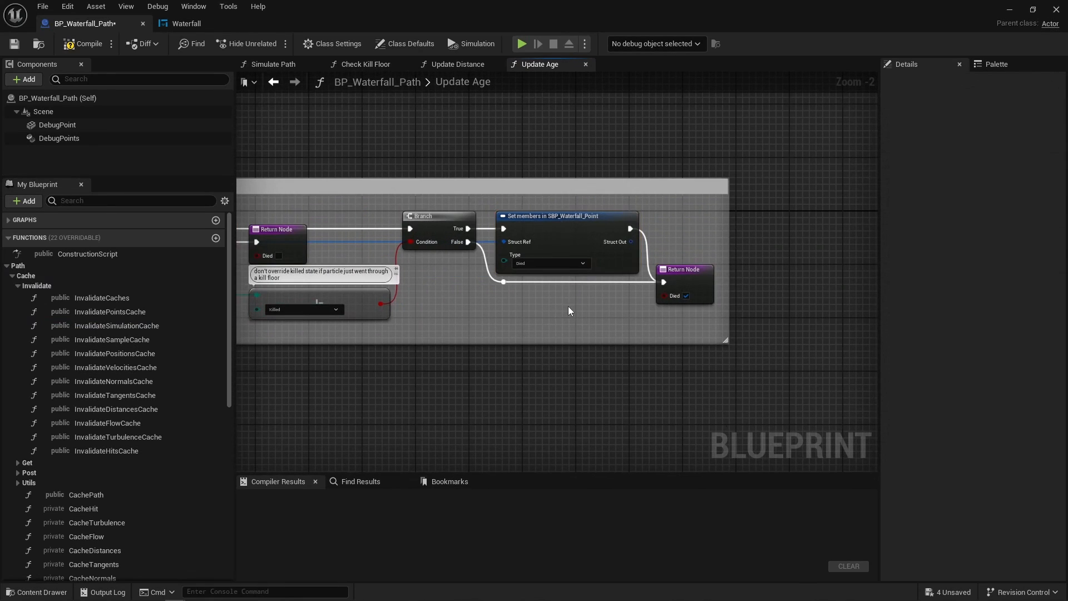
{"action": "key", "text": "alt+Left"}
Step: Examine the Simulate Path sections that send the simulation result to the path and gather statistics
{"action": "right_click_drag", "start_coordinate": [693, 326], "coordinate": [433, 332]}
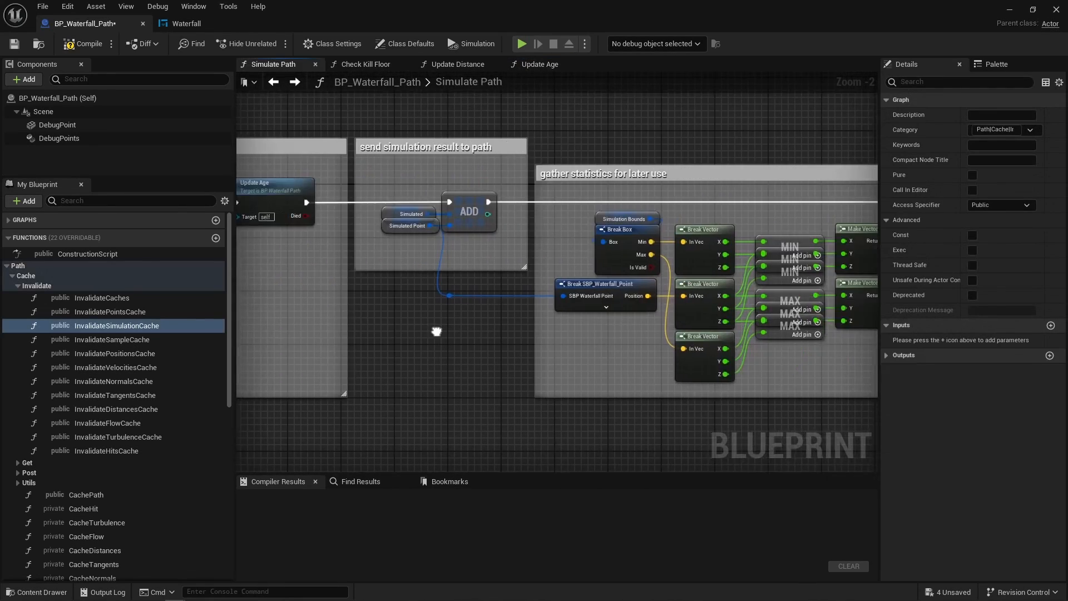
{"action": "left_click_drag", "start_coordinate": [394, 171], "coordinate": [466, 240]}
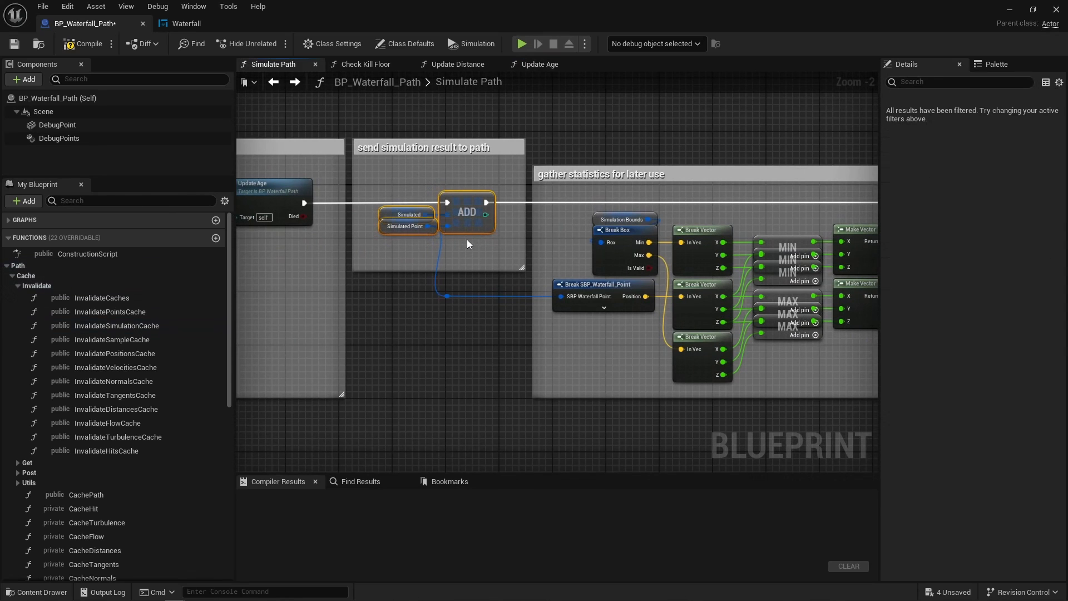
{"action": "left_click", "coordinate": [538, 242]}
{"action": "right_click_drag", "start_coordinate": [820, 222], "coordinate": [238, 228]}
Step: Open the Check Alive function and view its point type comparisons
{"action": "double_click", "coordinate": [431, 213]}
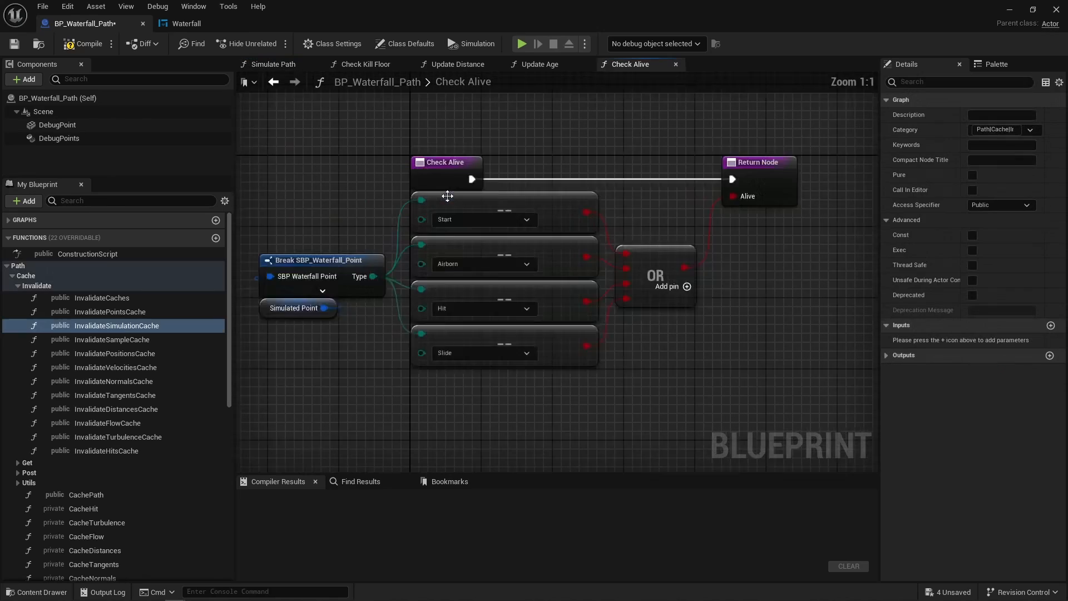
{"action": "left_click_drag", "start_coordinate": [584, 153], "coordinate": [702, 407]}
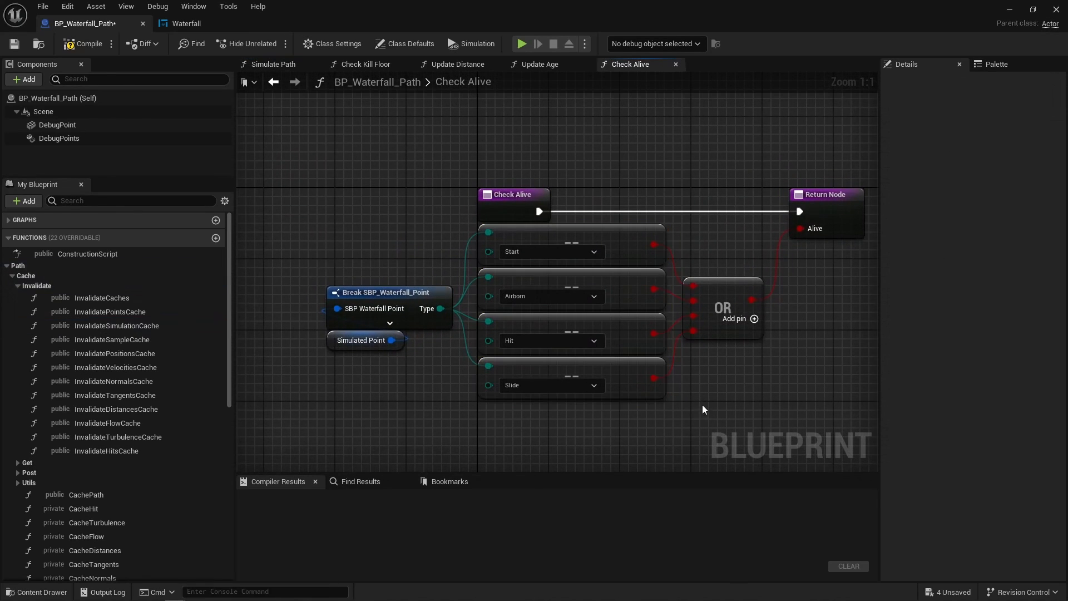
{"action": "key", "text": "alt+Left"}
Step: Open the Set Simulated function from the last section of Simulate Path and view its nodes
{"action": "left_click", "coordinate": [653, 245]}
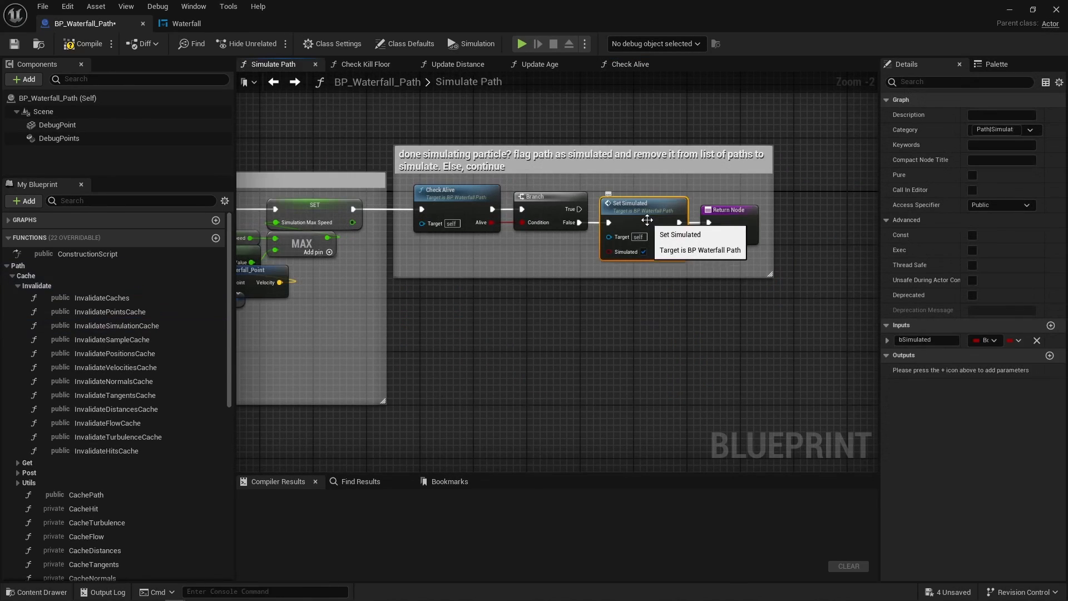
{"action": "double_click", "coordinate": [647, 223]}
{"action": "left_click_drag", "start_coordinate": [576, 222], "coordinate": [613, 346]}
{"action": "left_click", "coordinate": [613, 346]}
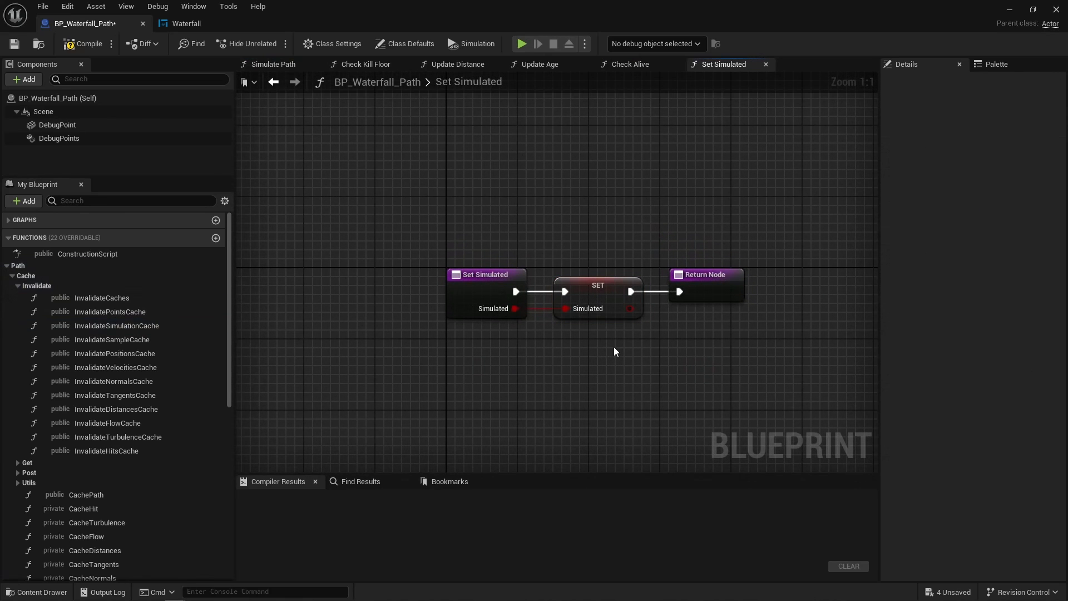
Step: Switch to the Waterfall widget's Update Simulate graph and examine the nodes that remove the finished path and end the simulation
{"action": "left_click", "coordinate": [183, 24]}
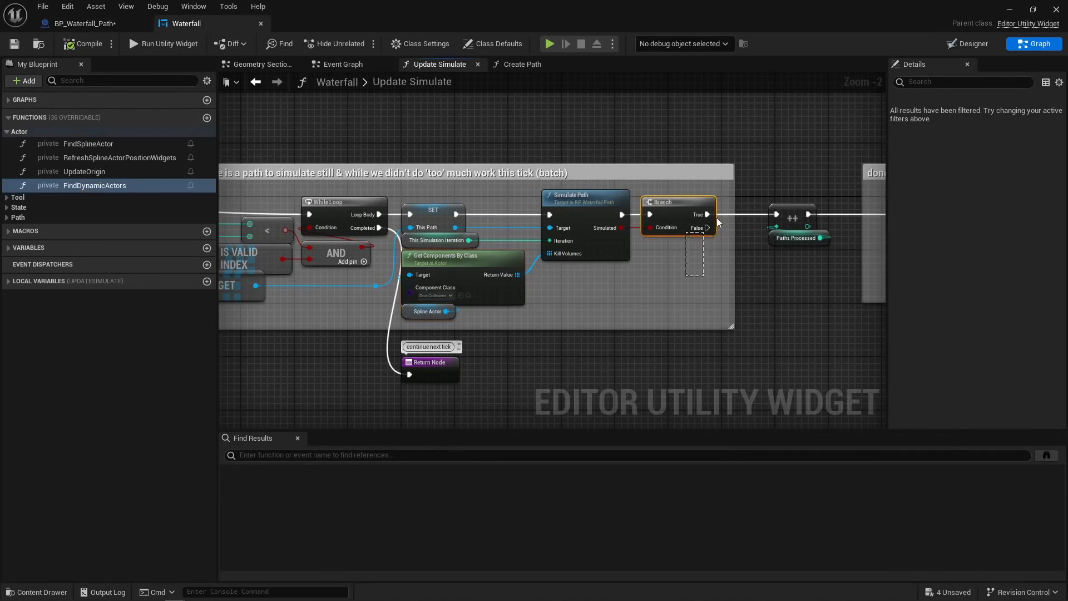
{"action": "left_click", "coordinate": [757, 281]}
{"action": "right_click_drag", "start_coordinate": [759, 281], "coordinate": [300, 280]}
{"action": "left_click_drag", "start_coordinate": [399, 186], "coordinate": [535, 244]}
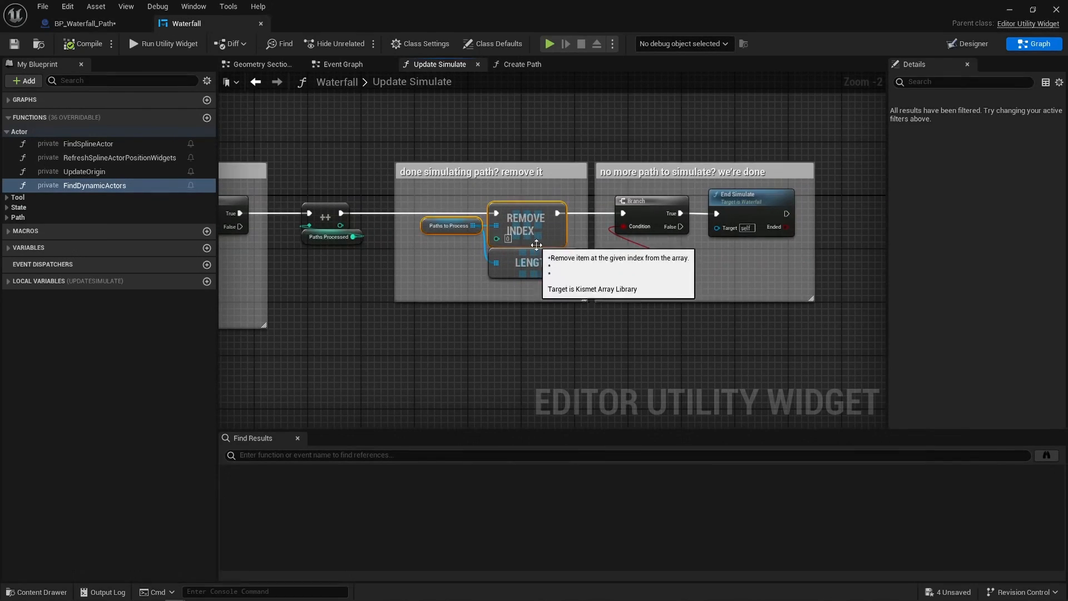
{"action": "left_click", "coordinate": [748, 219]}
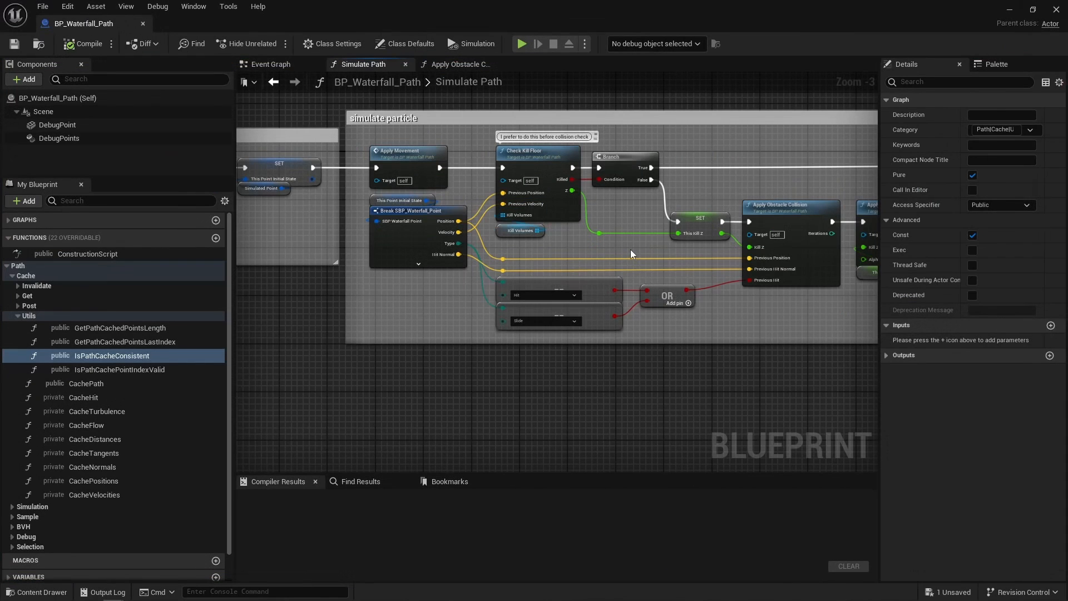
Step: Open the Apply Obstacle Collision function from Simulate Path and view its overall graph
{"action": "double_click", "coordinate": [801, 209]}
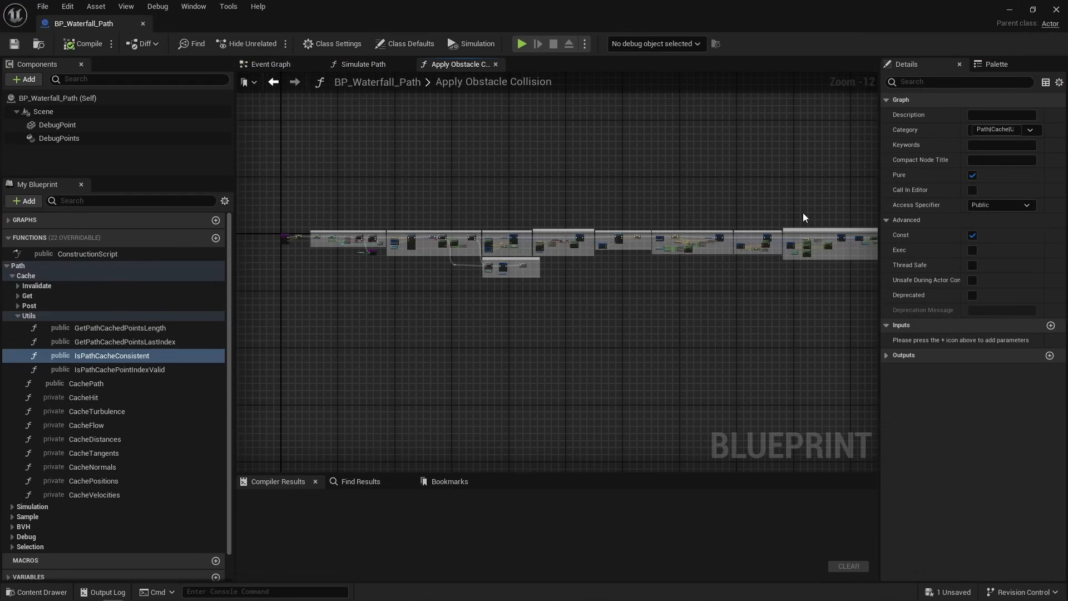
{"action": "right_click_drag", "start_coordinate": [765, 293], "coordinate": [706, 280]}
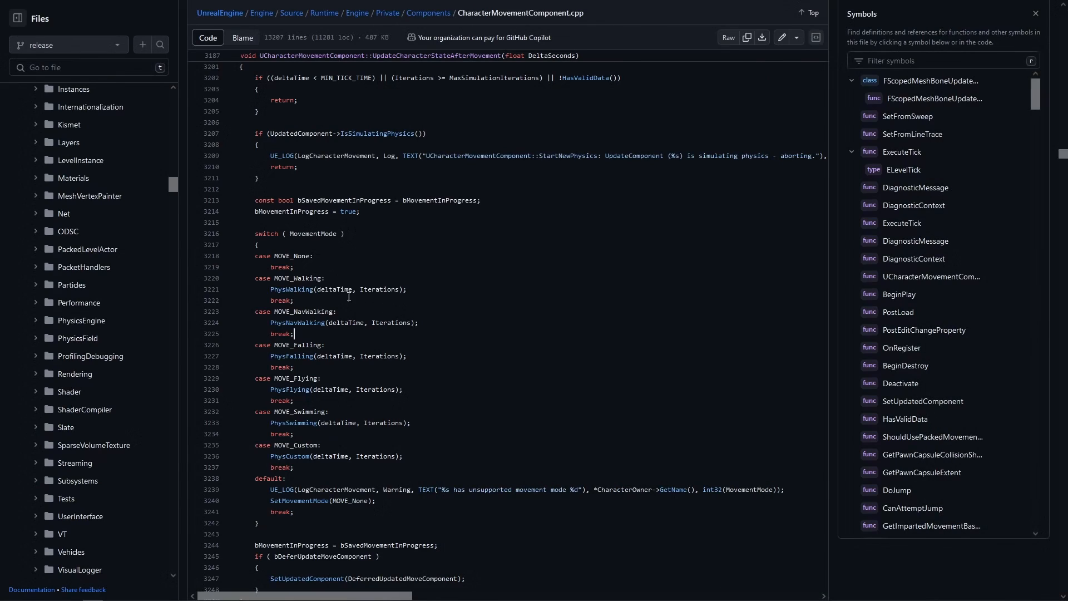
Step: In CharacterMovementComponent.cpp on GitHub, highlight the PhysWalking arguments and search the file for "remainingtime"
{"action": "left_click_drag", "start_coordinate": [317, 290], "coordinate": [398, 289]}
{"action": "left_click", "coordinate": [397, 289]}
{"action": "key", "text": "ctrl+f"}
{"action": "type", "text": "remainingtime"}
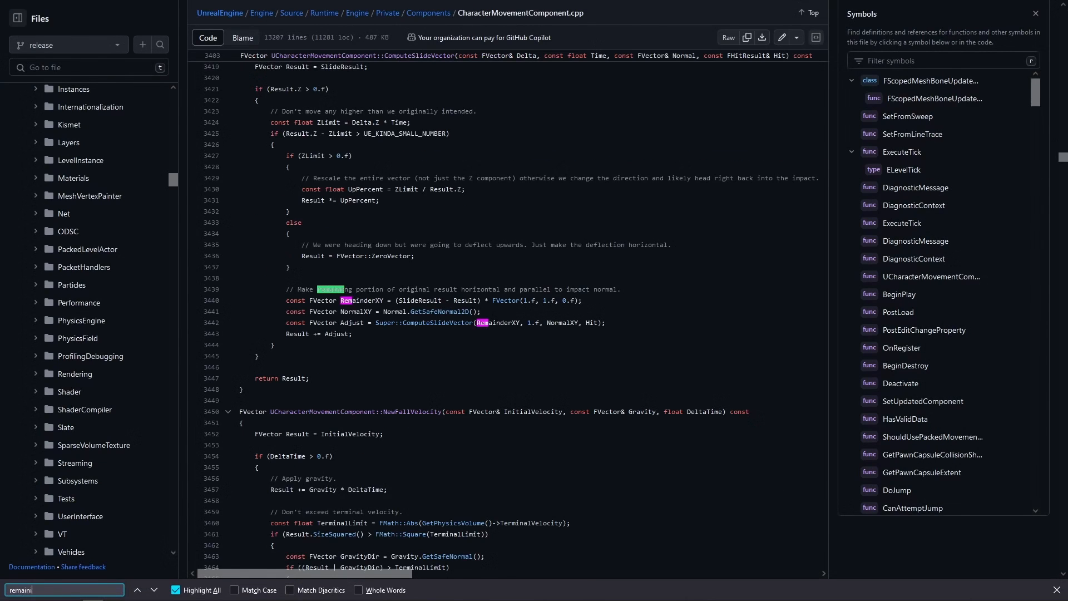
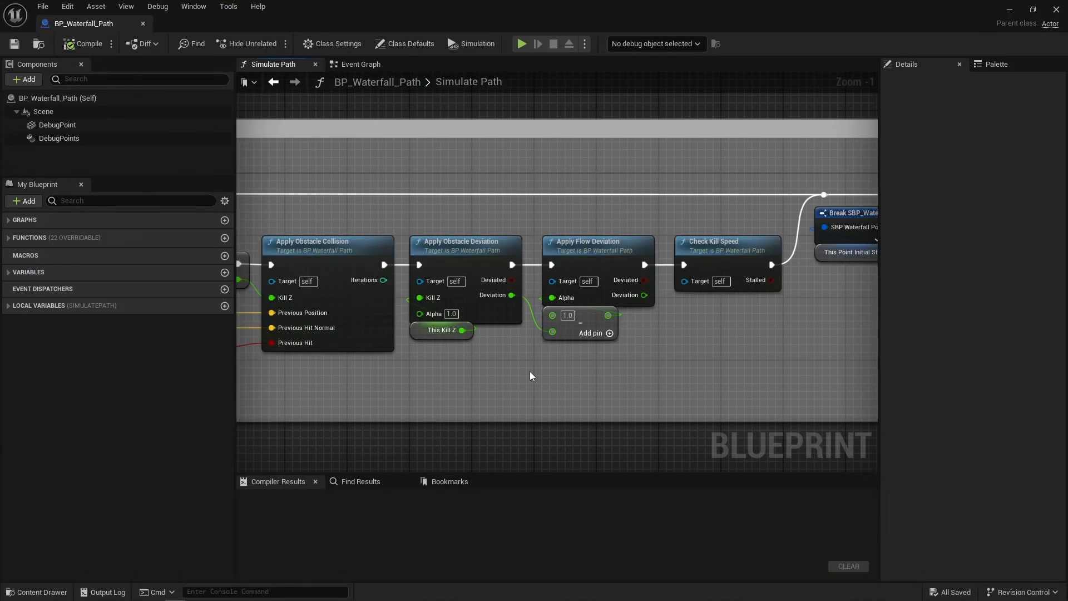
Step: Open the Apply Flow Deviation function from the Simulate Path graph in BP_Waterfall_Path
{"action": "left_click", "coordinate": [625, 239]}
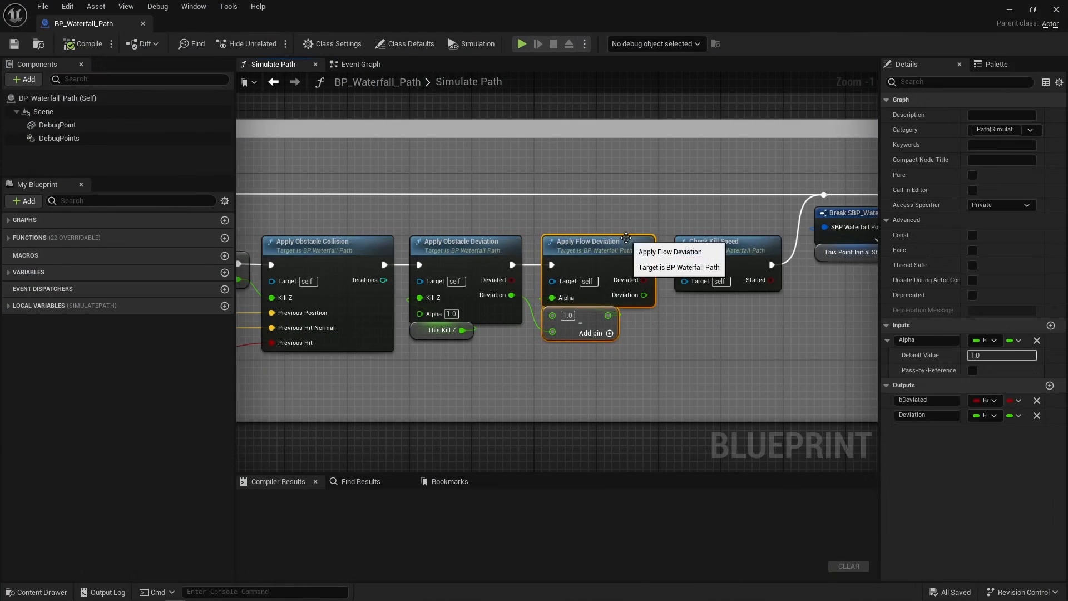
{"action": "double_click", "coordinate": [626, 239]}
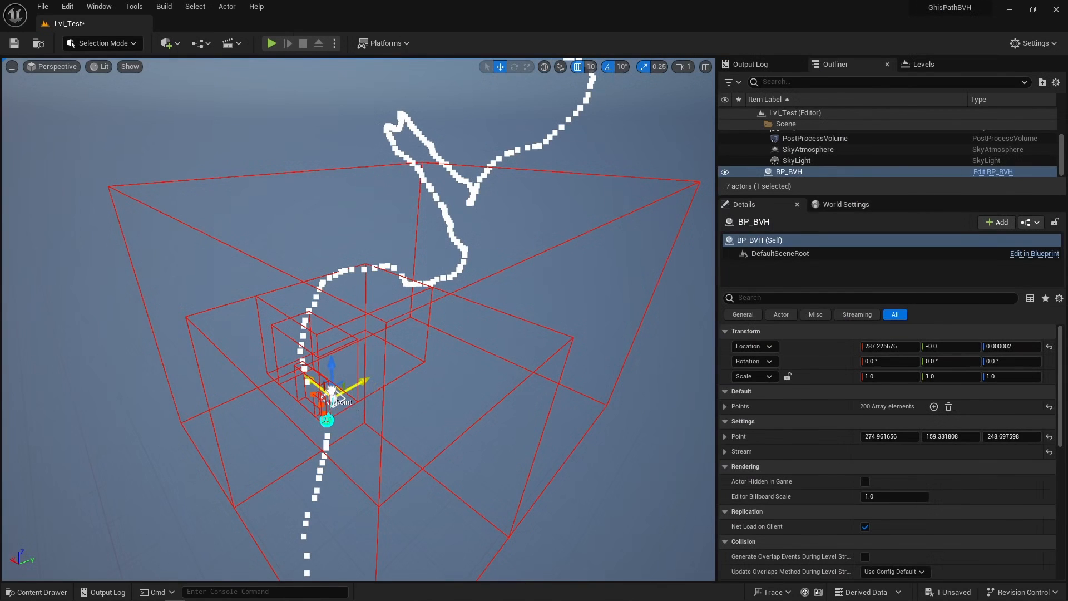
Step: Move the BP_BVH actor's Point widget along the chain of points in the Lvl_Test viewport
{"action": "left_click_drag", "start_coordinate": [327, 406], "coordinate": [508, 301]}
{"action": "right_click_drag", "start_coordinate": [461, 337], "coordinate": [422, 350]}
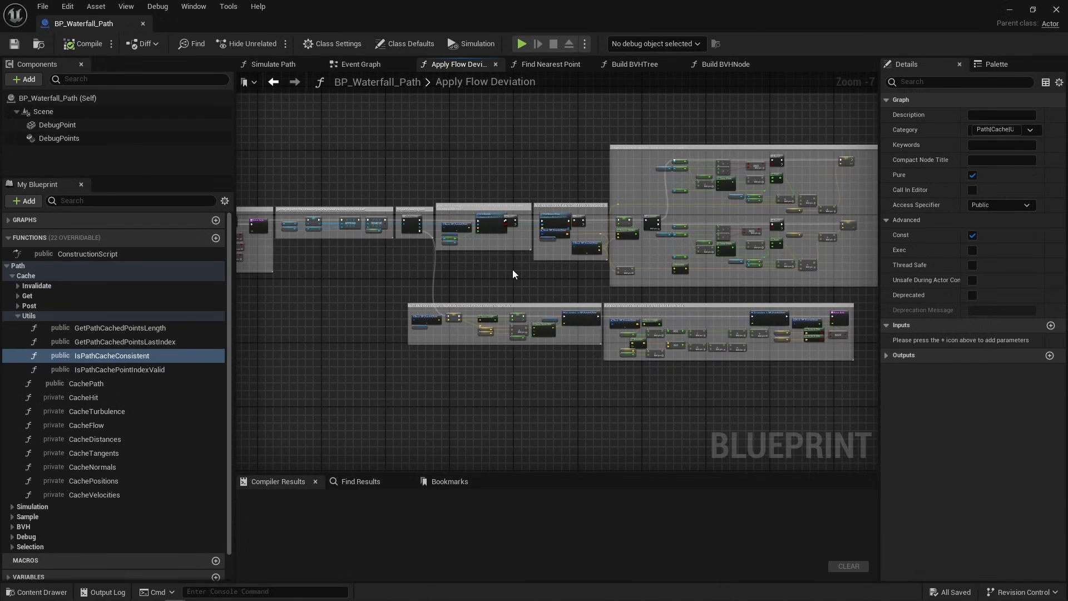
Step: Open Find Nearest Point from the Apply Flow Deviation graph and examine its check for an existing root node
{"action": "scroll", "coordinate": [556, 215], "scroll_direction": "up", "scroll_amount": 7}
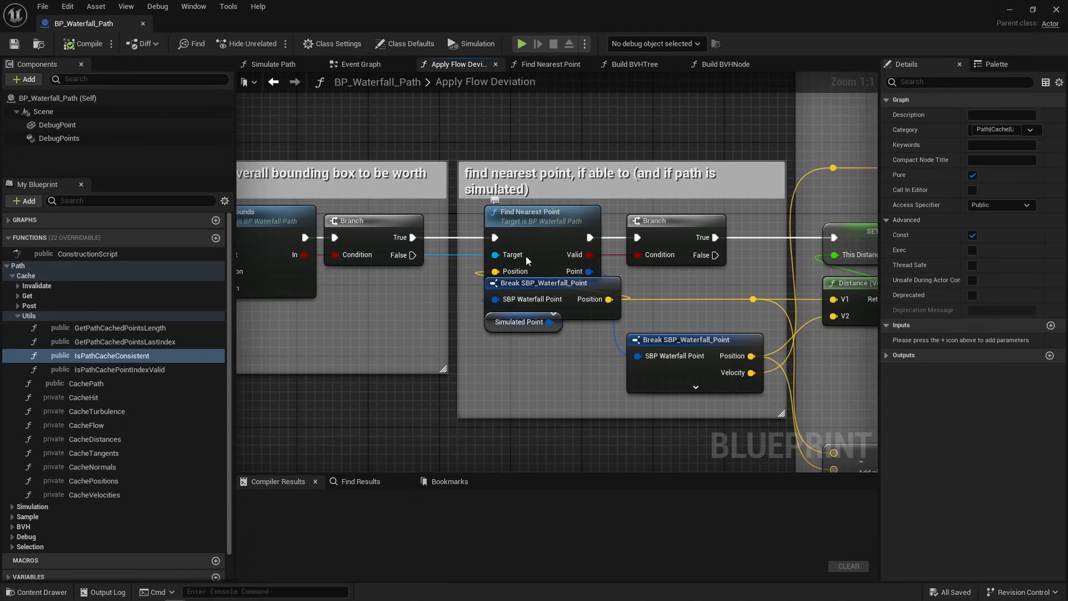
{"action": "double_click", "coordinate": [551, 231]}
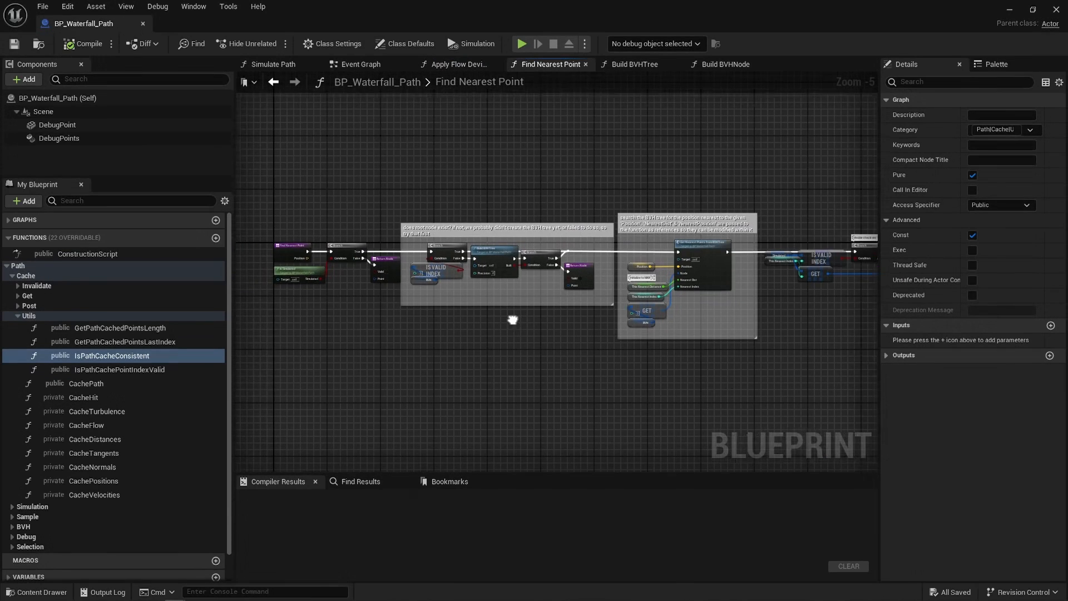
{"action": "scroll", "coordinate": [491, 287], "scroll_direction": "up", "scroll_amount": 4}
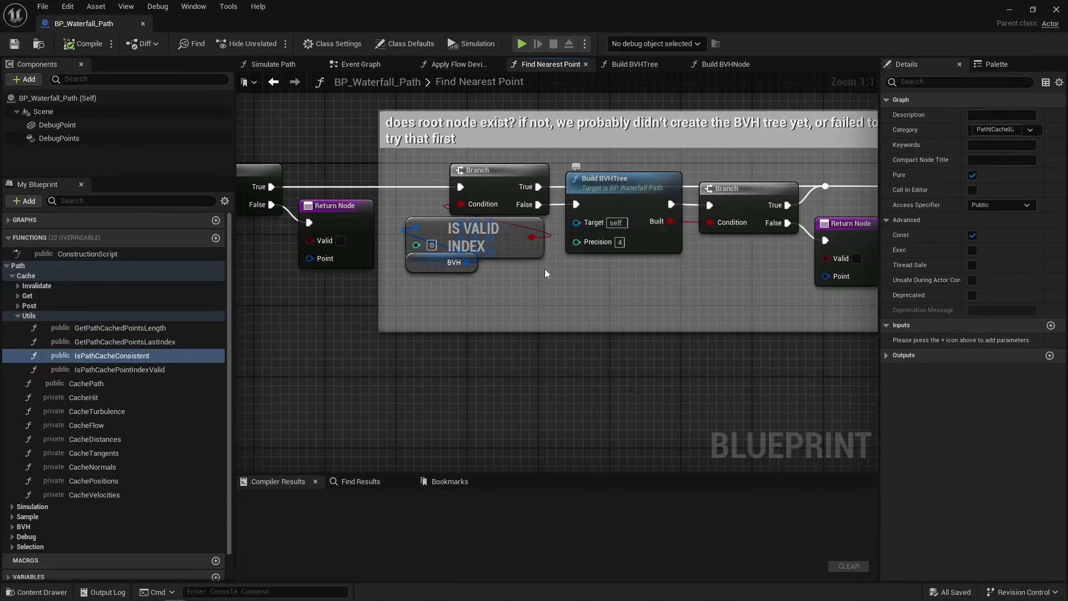
{"action": "left_click_drag", "start_coordinate": [545, 269], "coordinate": [460, 252]}
Step: Open the Build BVHTree function and inspect the recursive Build BVHNode call and the point indexes feeding it
{"action": "double_click", "coordinate": [614, 194]}
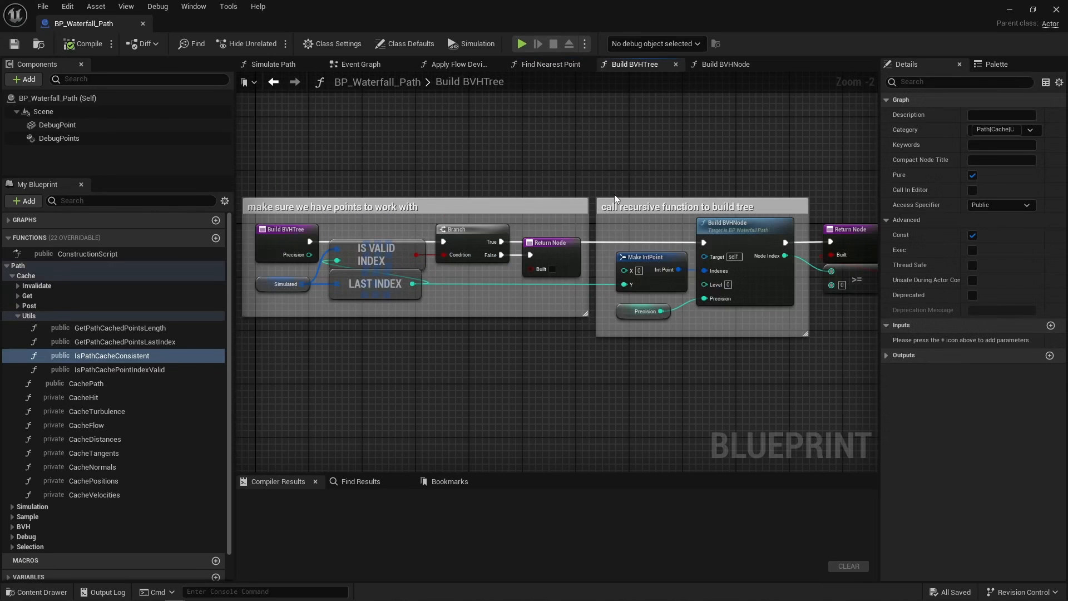
{"action": "scroll", "coordinate": [522, 327], "scroll_direction": "up", "scroll_amount": 1}
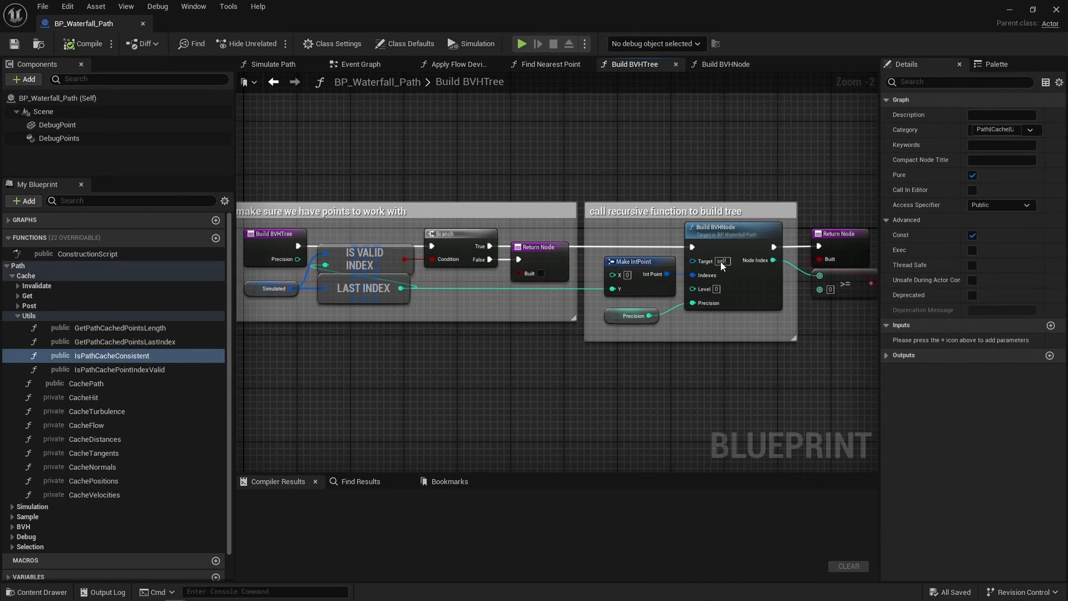
{"action": "scroll", "coordinate": [692, 227], "scroll_direction": "up", "scroll_amount": 1}
{"action": "left_click", "coordinate": [722, 231]}
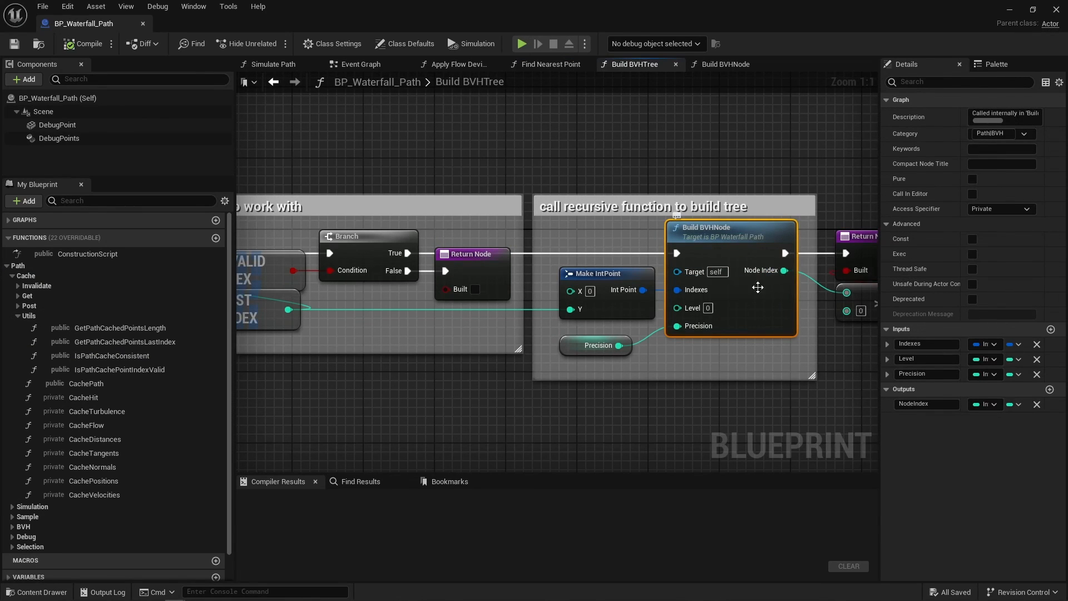
{"action": "mouse_move", "coordinate": [746, 297]}
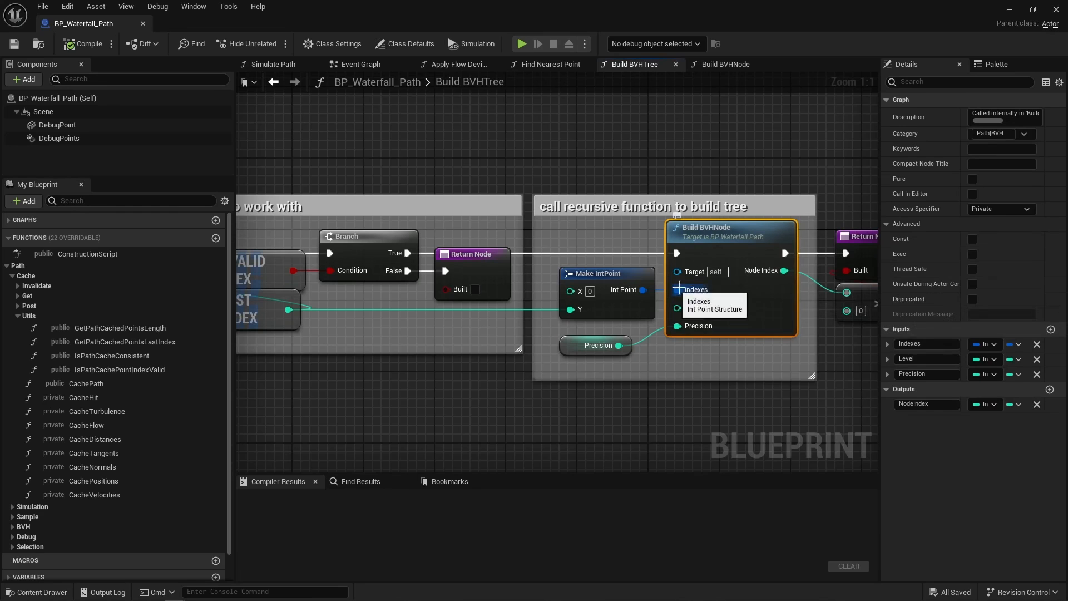
{"action": "right_click_drag", "start_coordinate": [510, 304], "coordinate": [664, 295]}
{"action": "left_click", "coordinate": [381, 302]}
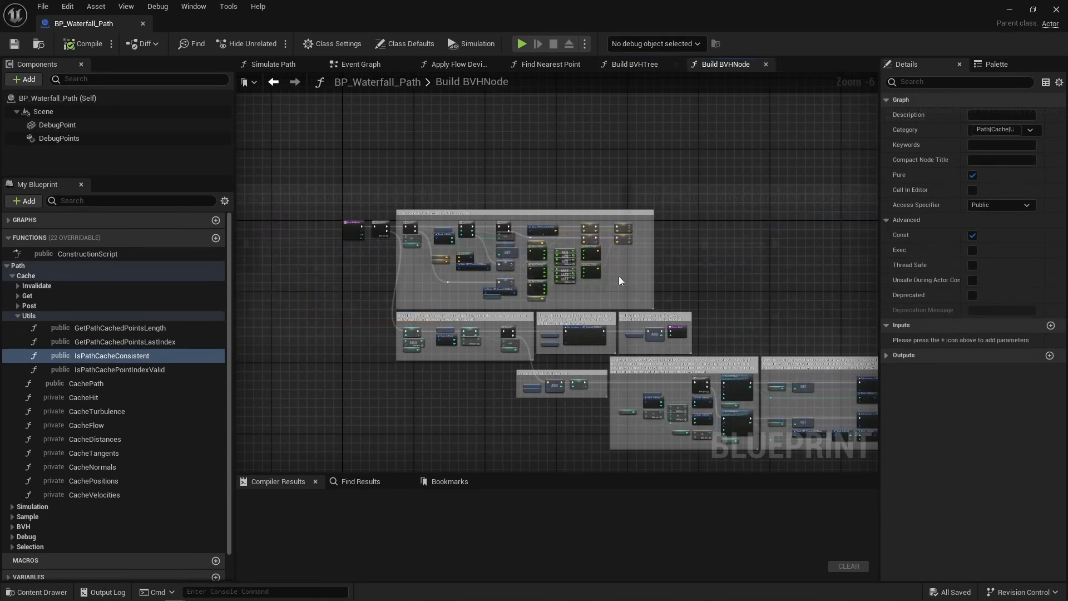
Step: Examine how Build BVHNode creates the bounding box from sequential points and decides whether a node is a leaf
{"action": "scroll", "coordinate": [444, 228], "scroll_direction": "up", "scroll_amount": 6}
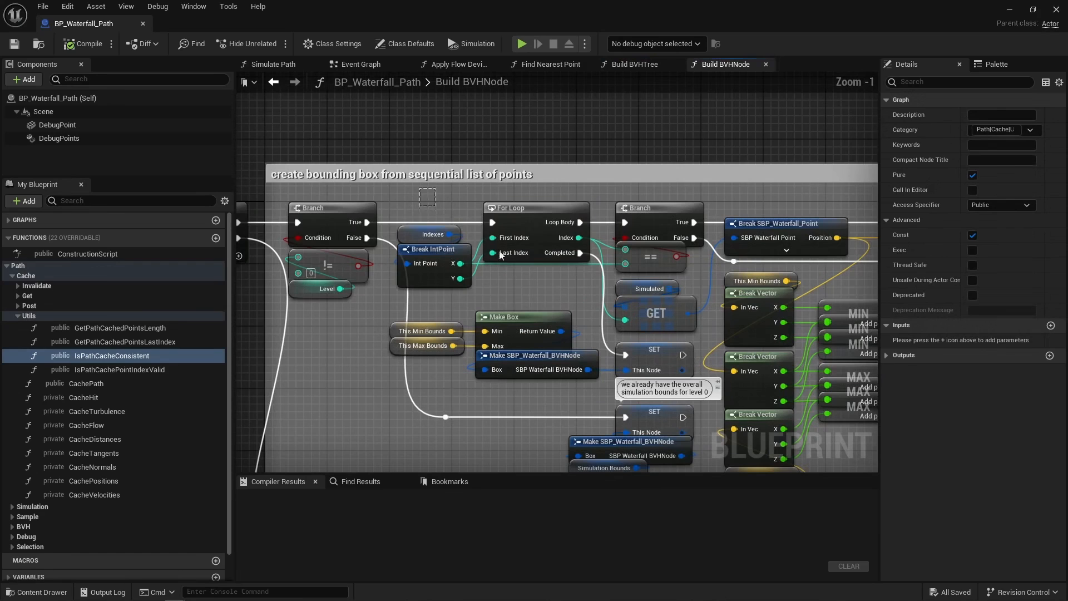
{"action": "left_click", "coordinate": [570, 293]}
{"action": "right_click_drag", "start_coordinate": [569, 292], "coordinate": [298, 263]}
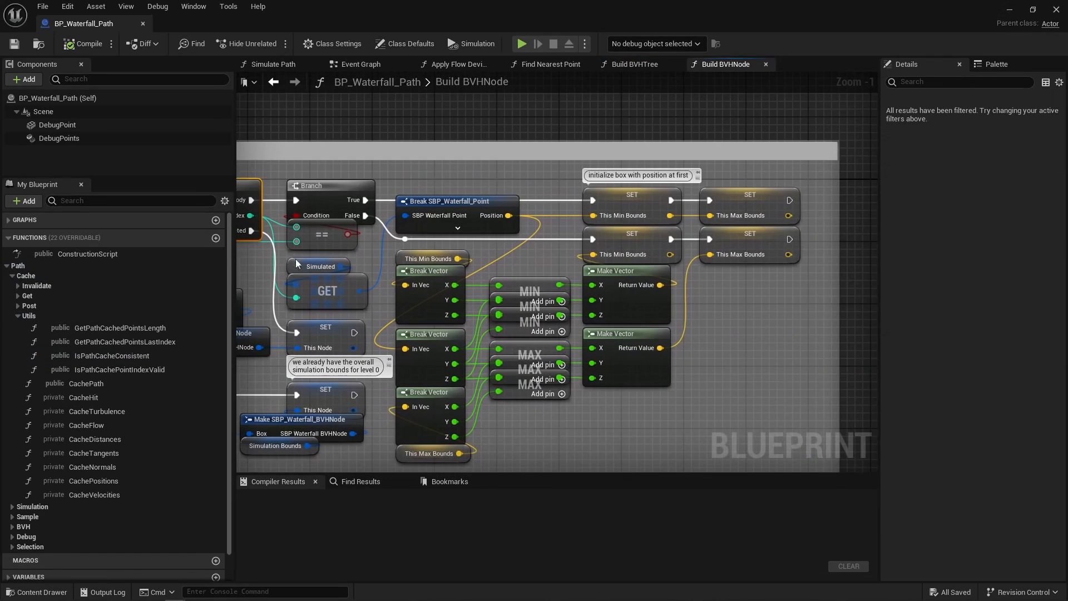
{"action": "left_click_drag", "start_coordinate": [547, 178], "coordinate": [721, 384]}
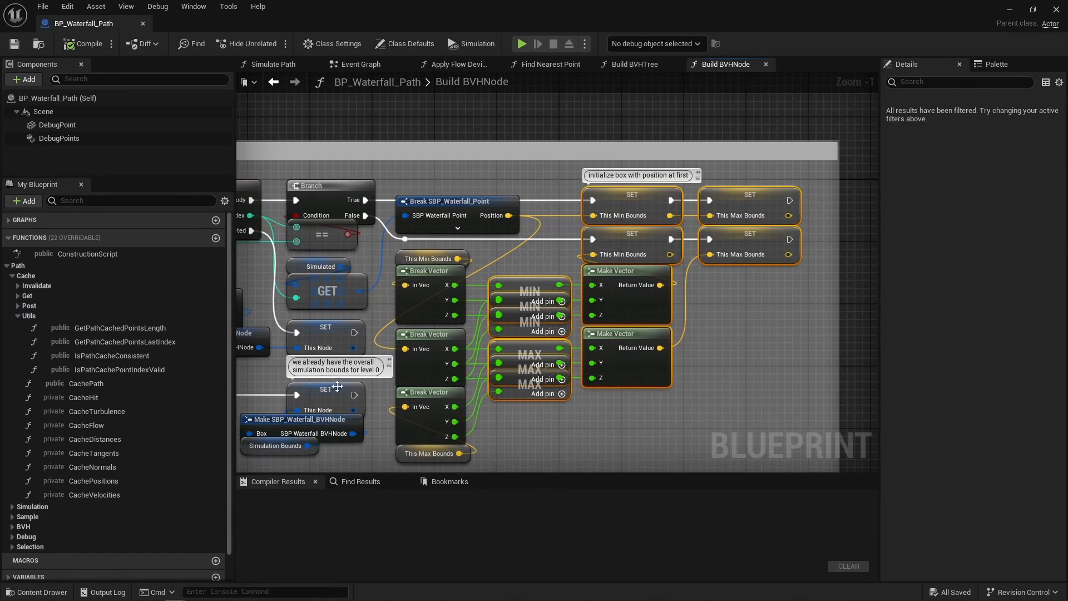
{"action": "right_click_drag", "start_coordinate": [337, 386], "coordinate": [606, 86]}
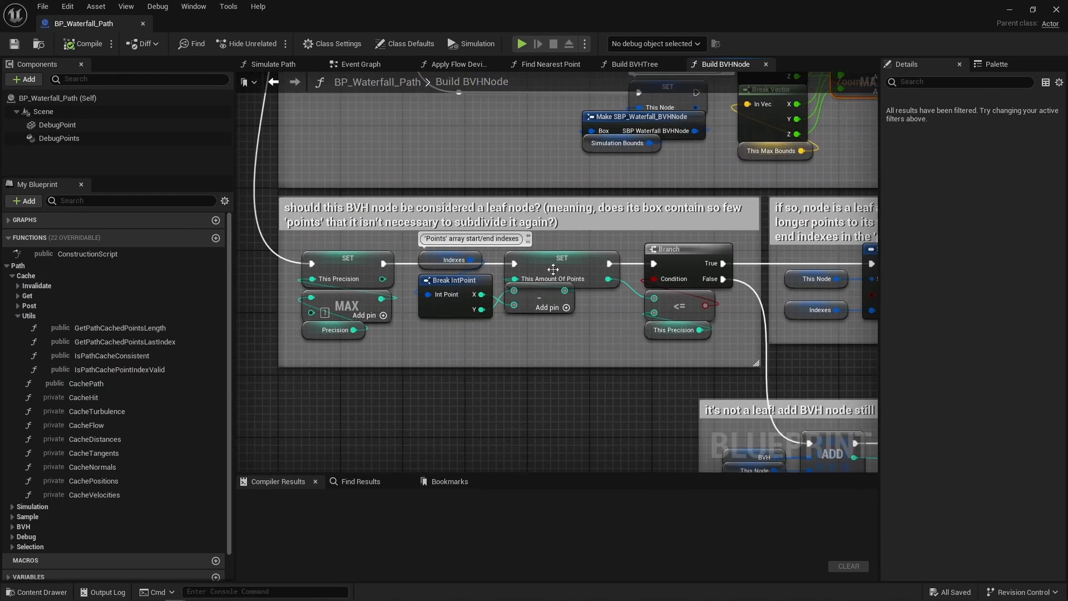
Step: Compare the Precision input in Build BVHTree with the Precision variable and leaf check in Build BVHNode
{"action": "left_click", "coordinate": [639, 63]}
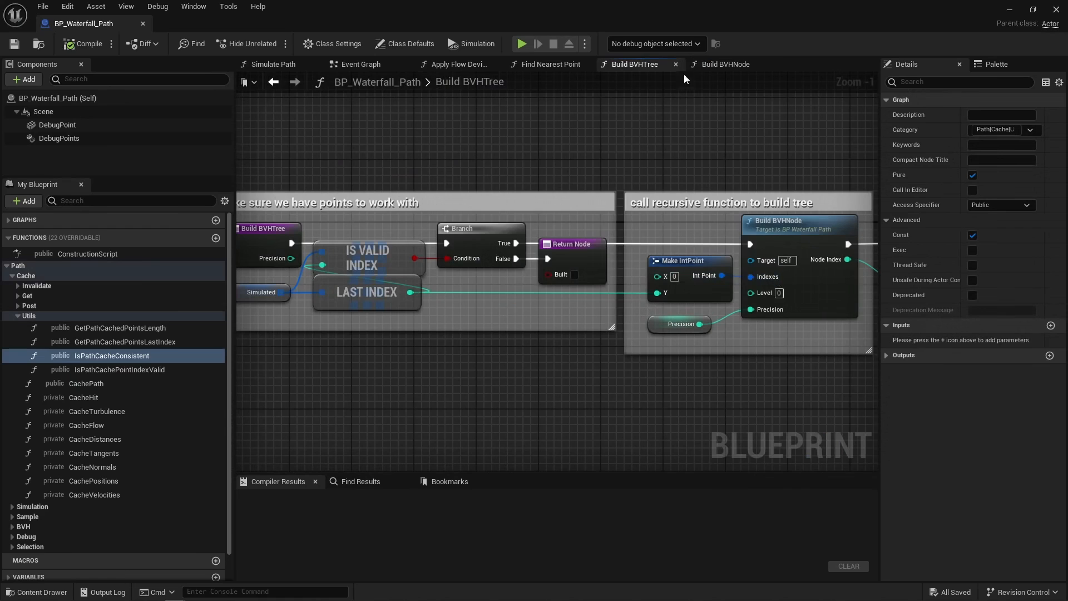
{"action": "left_click", "coordinate": [723, 64]}
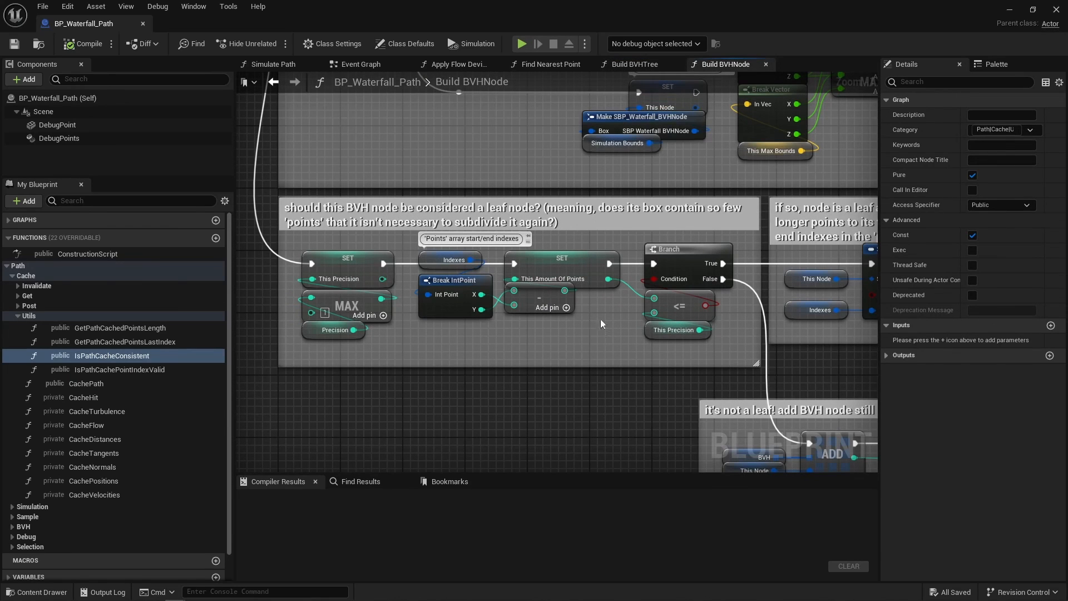
{"action": "left_click_drag", "start_coordinate": [601, 324], "coordinate": [688, 357]}
{"action": "left_click", "coordinate": [687, 352]}
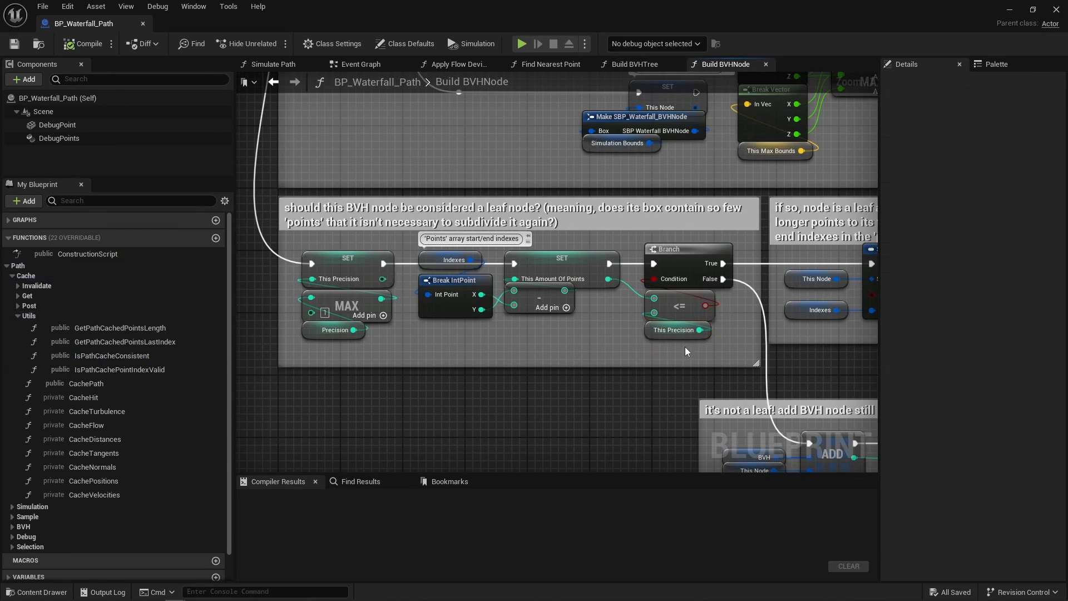
{"action": "left_click", "coordinate": [321, 331]}
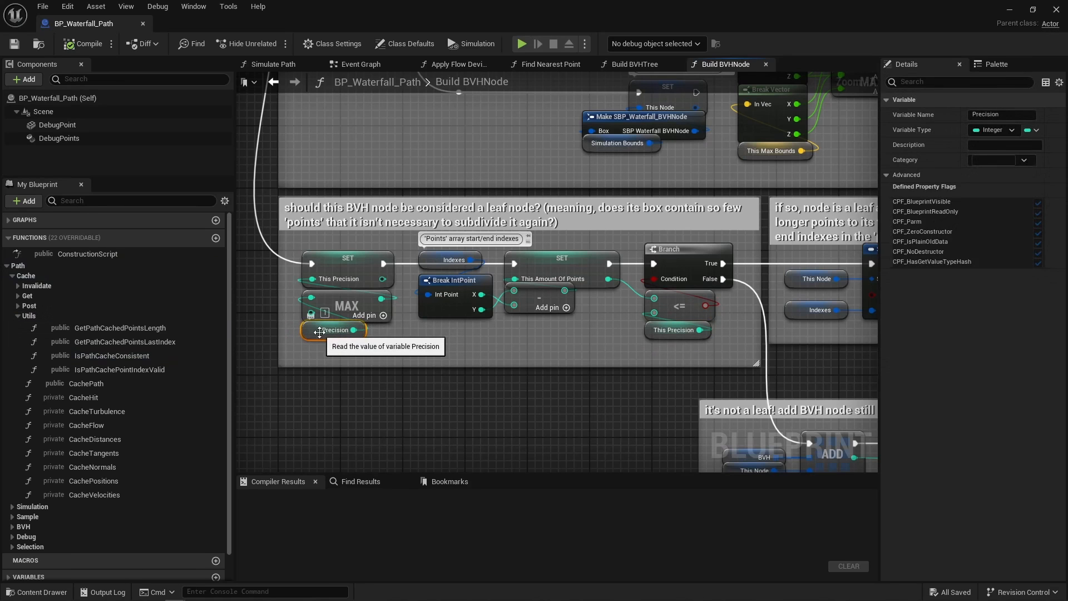
{"action": "left_click", "coordinate": [589, 351]}
Step: Follow both outcomes of the leaf check and examine how a non-leaf node's points are subdivided for two child nodes
{"action": "right_click_drag", "start_coordinate": [589, 351], "coordinate": [318, 315]}
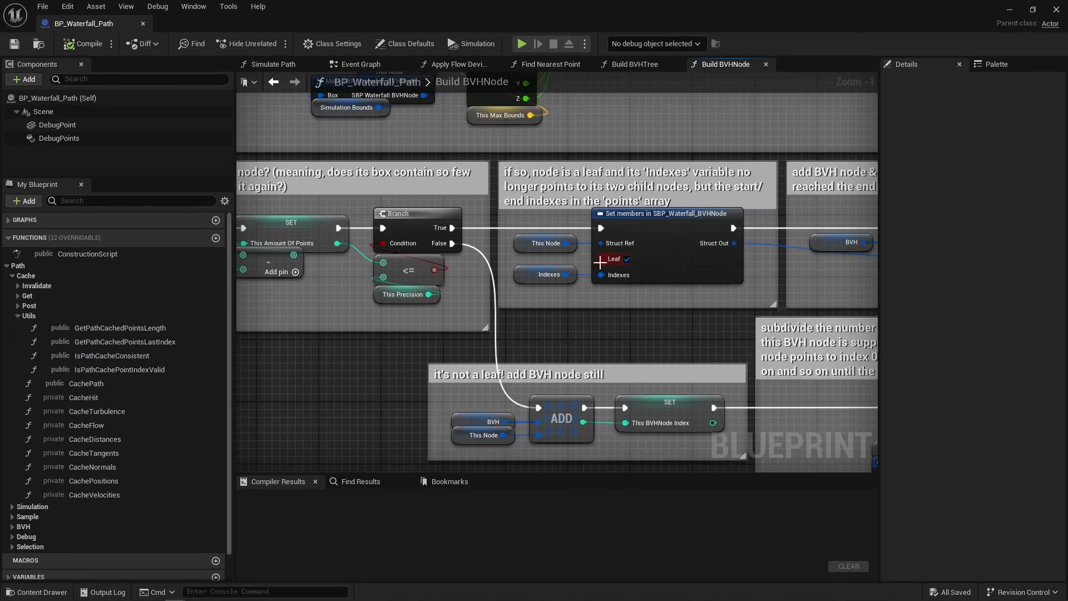
{"action": "right_click_drag", "start_coordinate": [625, 336], "coordinate": [597, 258]}
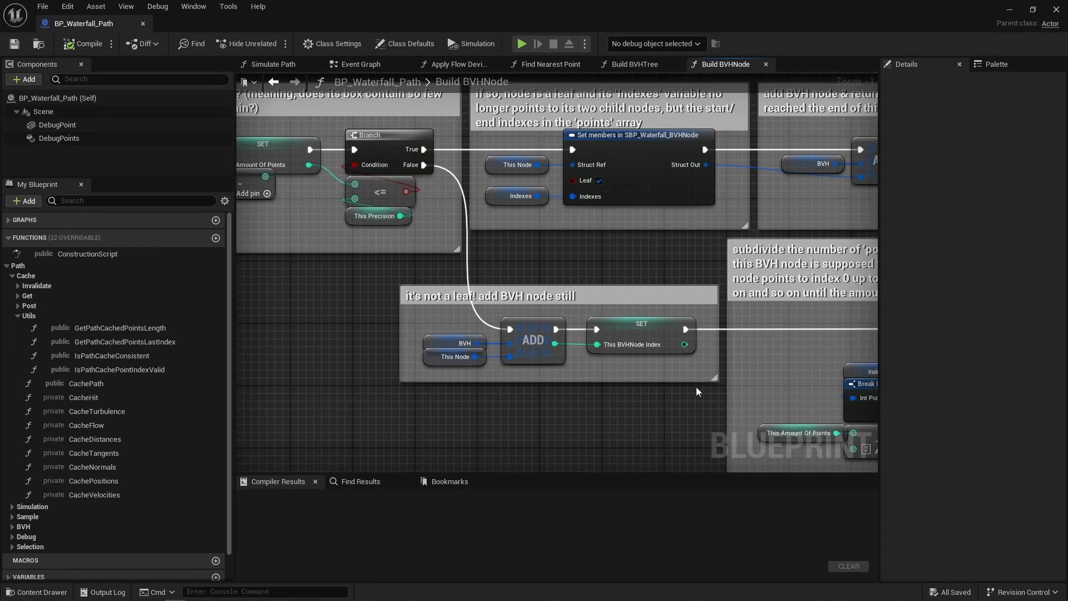
{"action": "right_click_drag", "start_coordinate": [696, 386], "coordinate": [242, 290]}
{"action": "right_click_drag", "start_coordinate": [560, 280], "coordinate": [456, 251]}
{"action": "left_click", "coordinate": [596, 195]}
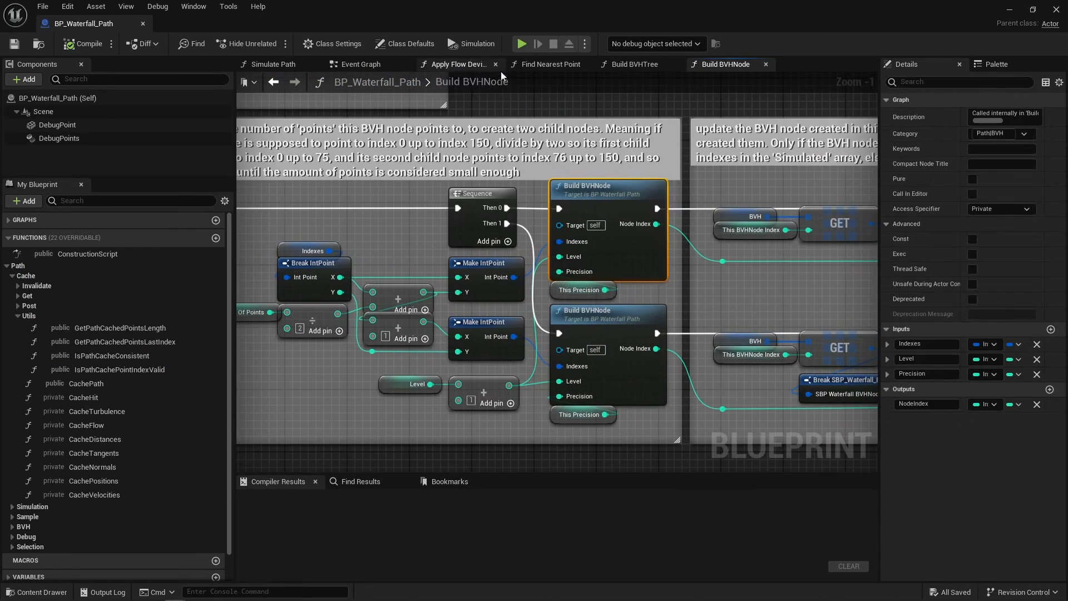
{"action": "right_click_drag", "start_coordinate": [609, 335], "coordinate": [709, 332]}
{"action": "left_click_drag", "start_coordinate": [319, 249], "coordinate": [602, 360]}
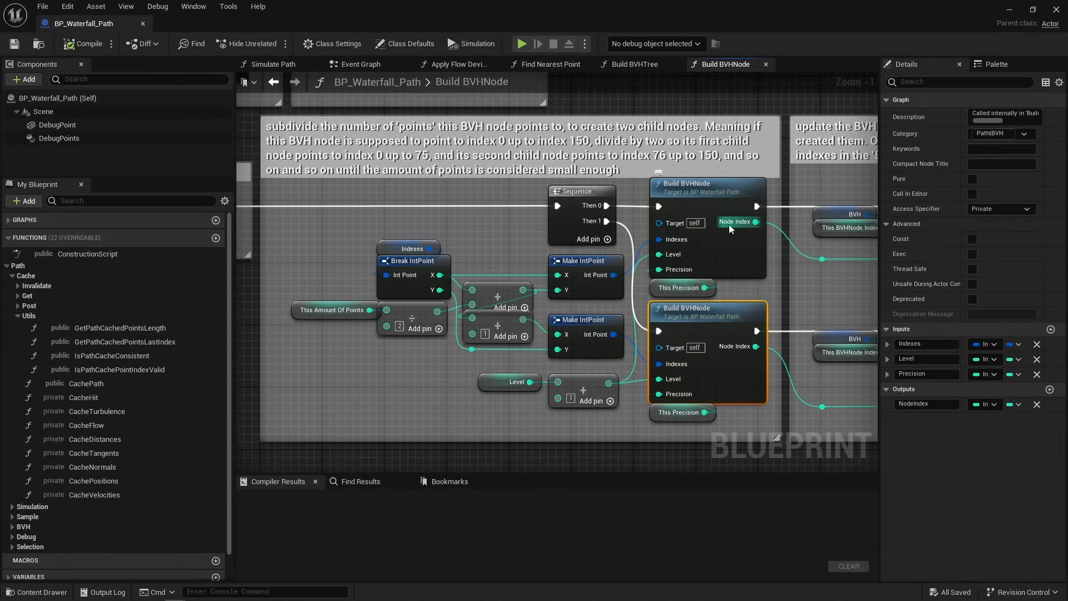
Step: Inspect the This BVHNode Index value returned by Build BVHNode and trace it back to the non-leaf Add on the BVH array
{"action": "right_click_drag", "start_coordinate": [809, 293], "coordinate": [238, 226]}
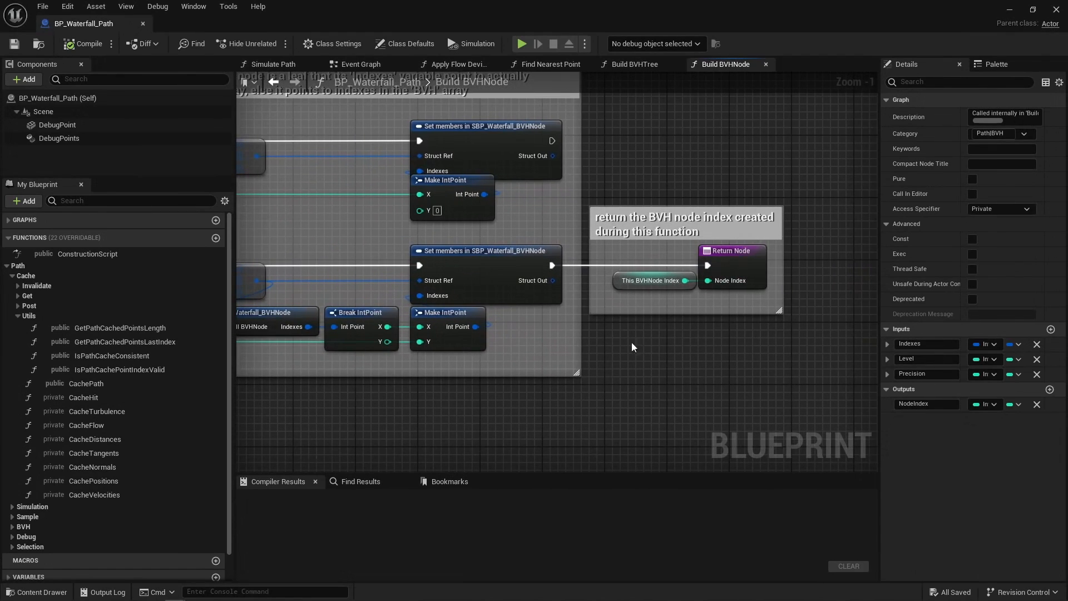
{"action": "left_click_drag", "start_coordinate": [632, 343], "coordinate": [765, 255]}
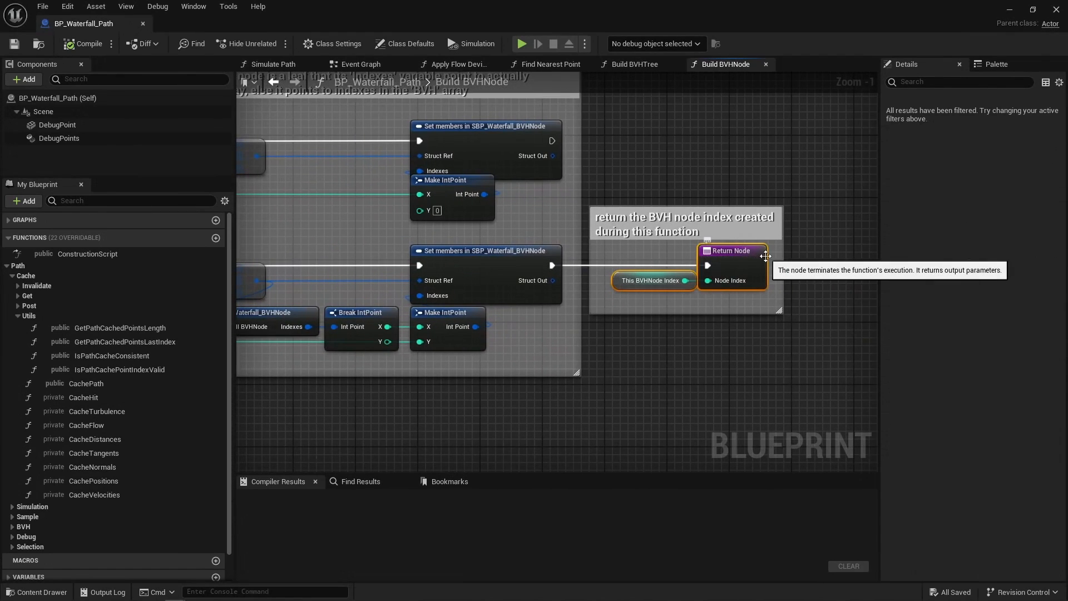
{"action": "left_click", "coordinate": [712, 347]}
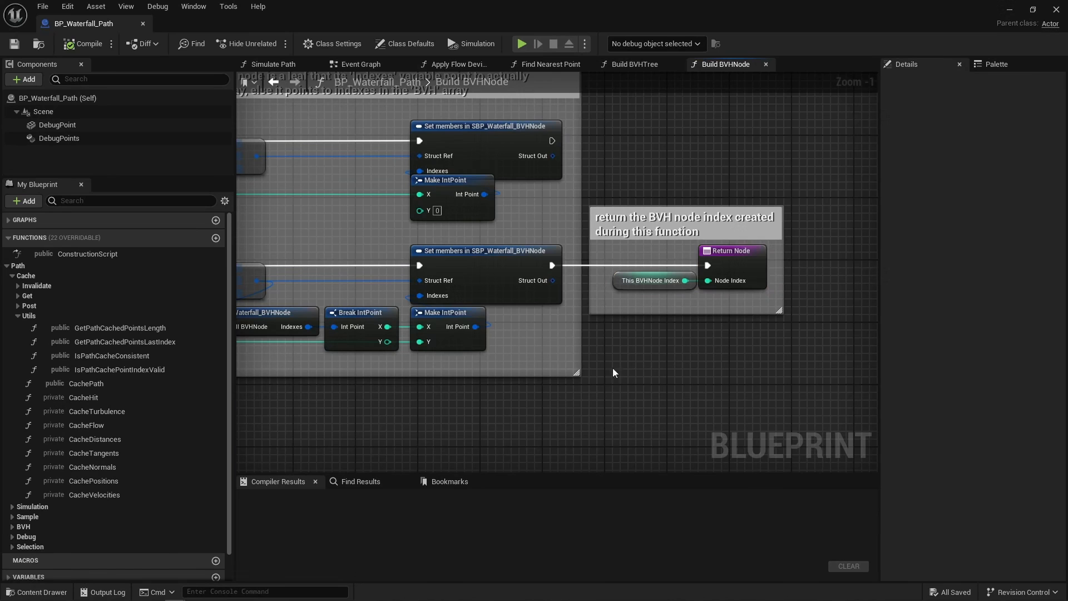
{"action": "left_click", "coordinate": [658, 276]}
{"action": "right_click_drag", "start_coordinate": [527, 257], "coordinate": [877, 406]}
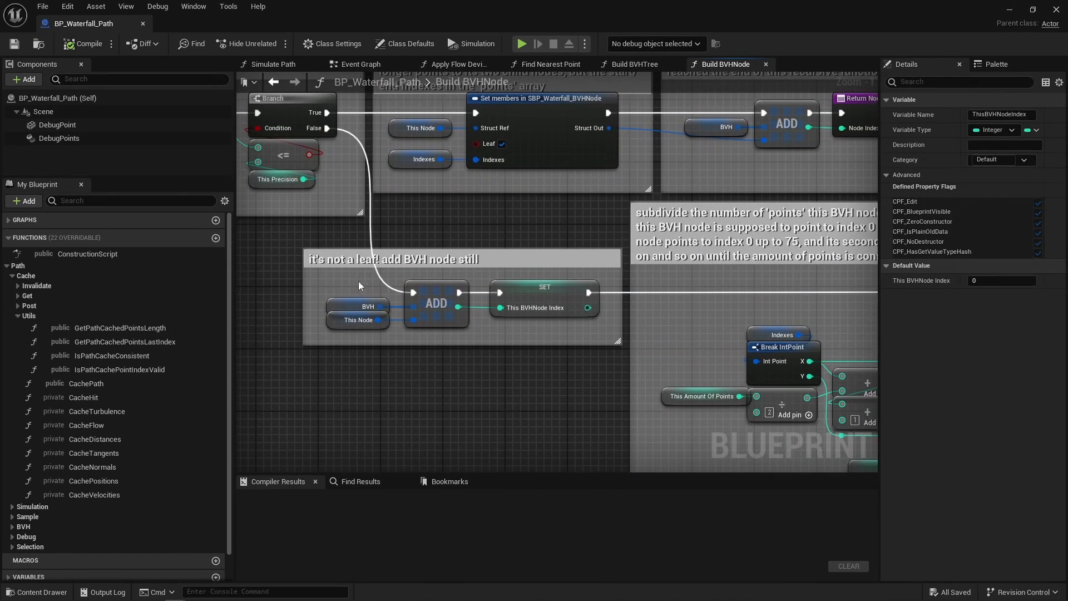
{"action": "left_click", "coordinate": [364, 307]}
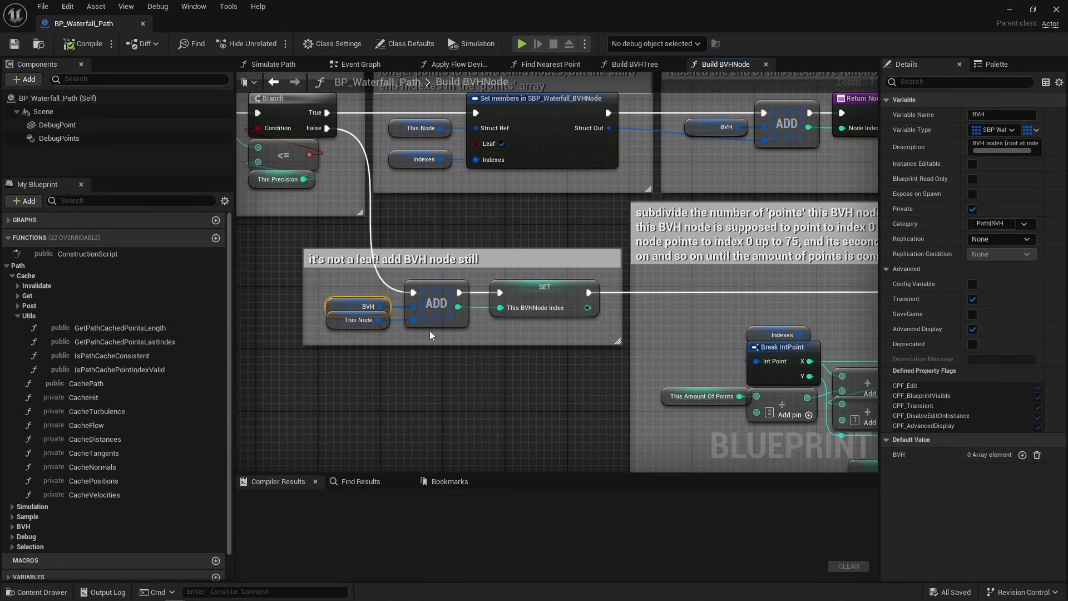
Step: Inspect the two recursive Build BVHNode calls and the Node Index outputs feeding the node update section
{"action": "right_click_drag", "start_coordinate": [447, 332], "coordinate": [237, 241]}
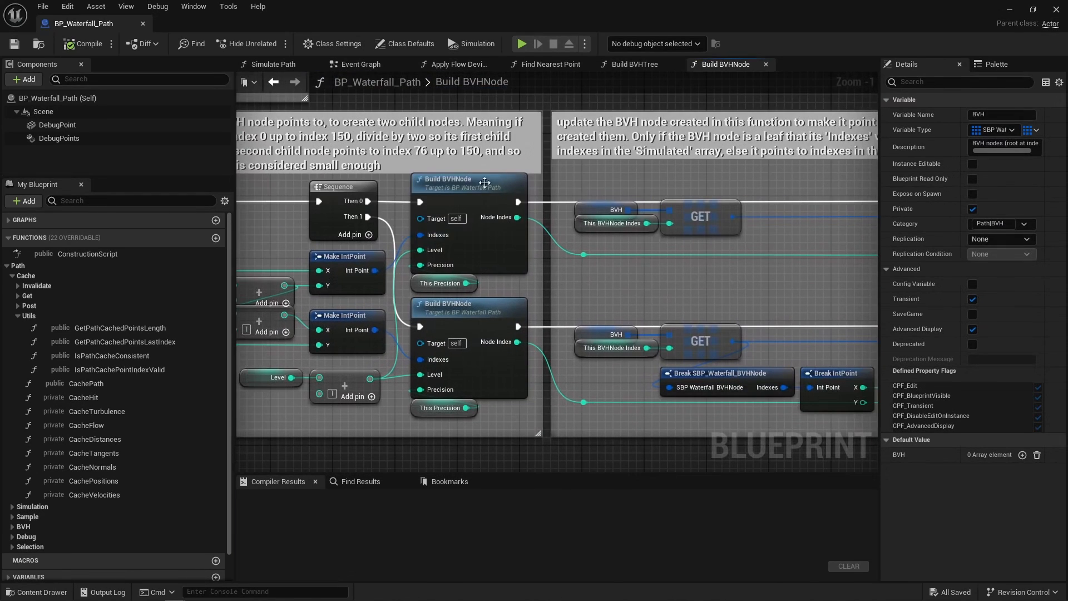
{"action": "left_click", "coordinate": [483, 182]}
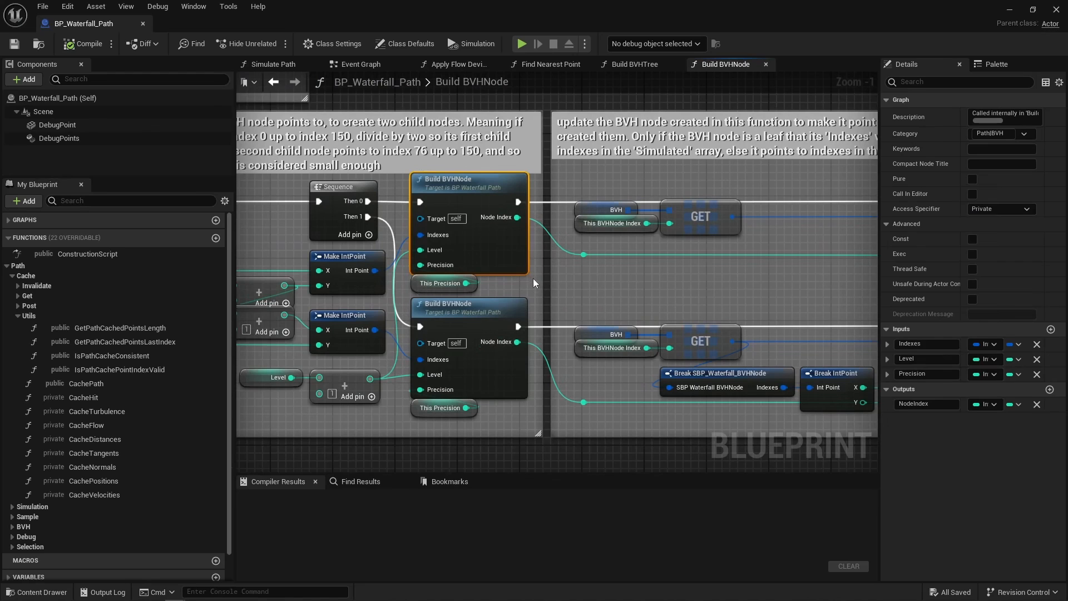
{"action": "right_click_drag", "start_coordinate": [533, 283], "coordinate": [592, 284]}
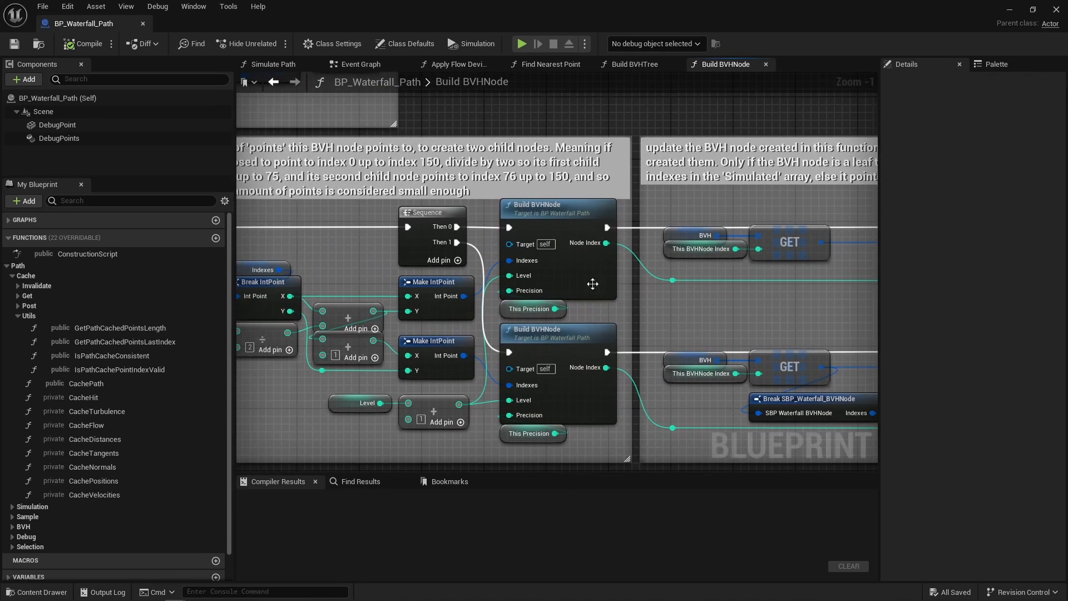
{"action": "left_click", "coordinate": [564, 217]}
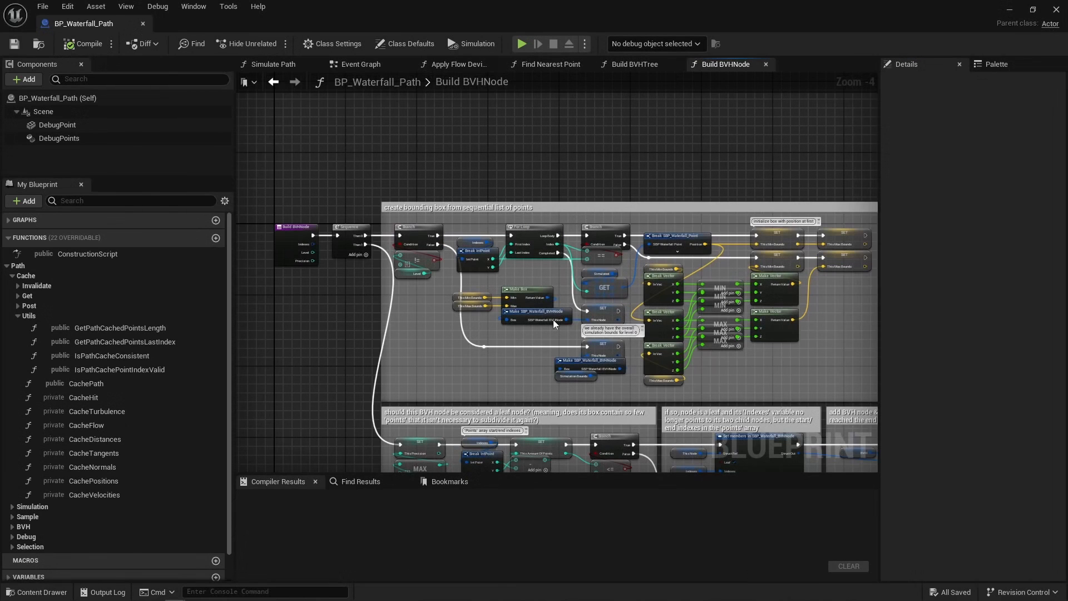
Step: Examine the bounding box loop over the point indexes and the comparison of This Amount Of Points with This Precision
{"action": "scroll", "coordinate": [526, 280], "scroll_direction": "up", "scroll_amount": 2}
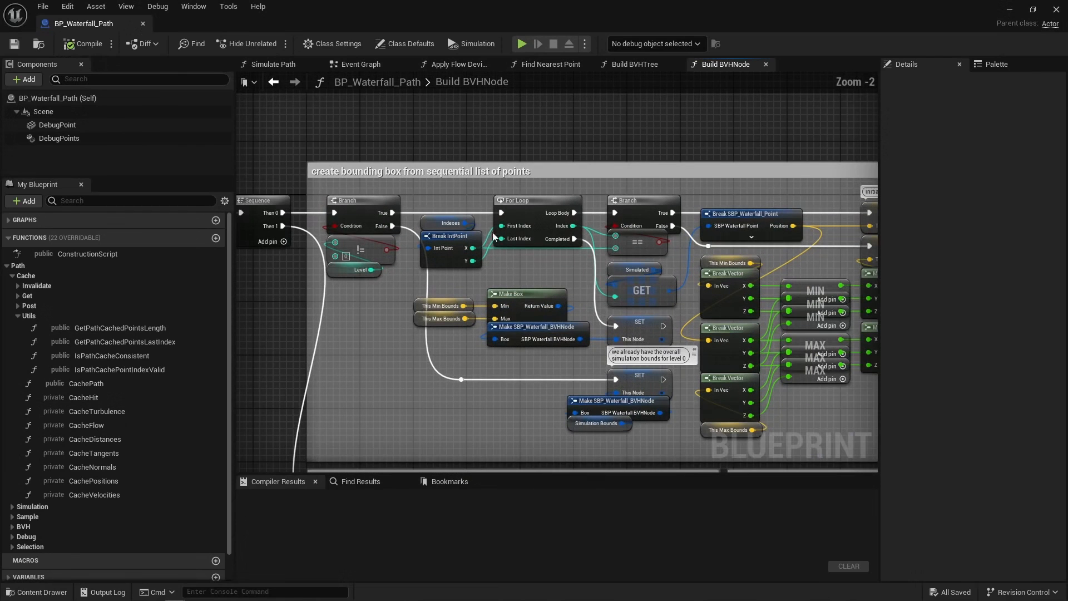
{"action": "left_click_drag", "start_coordinate": [442, 196], "coordinate": [565, 275]}
{"action": "right_click_drag", "start_coordinate": [559, 268], "coordinate": [409, 233]}
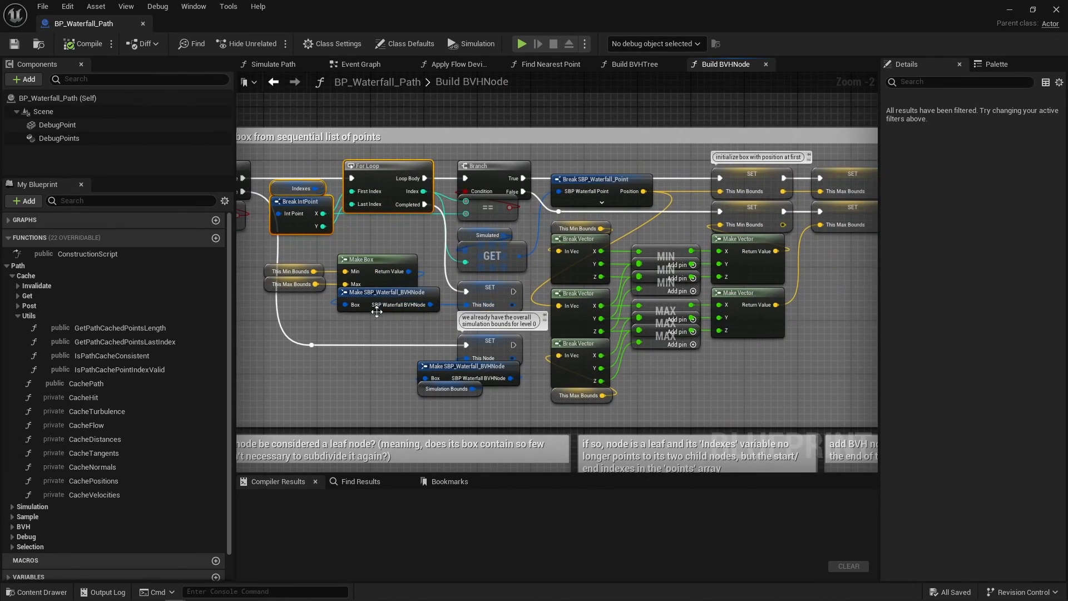
{"action": "right_click_drag", "start_coordinate": [372, 325], "coordinate": [463, 121]}
{"action": "left_click_drag", "start_coordinate": [482, 335], "coordinate": [479, 290]}
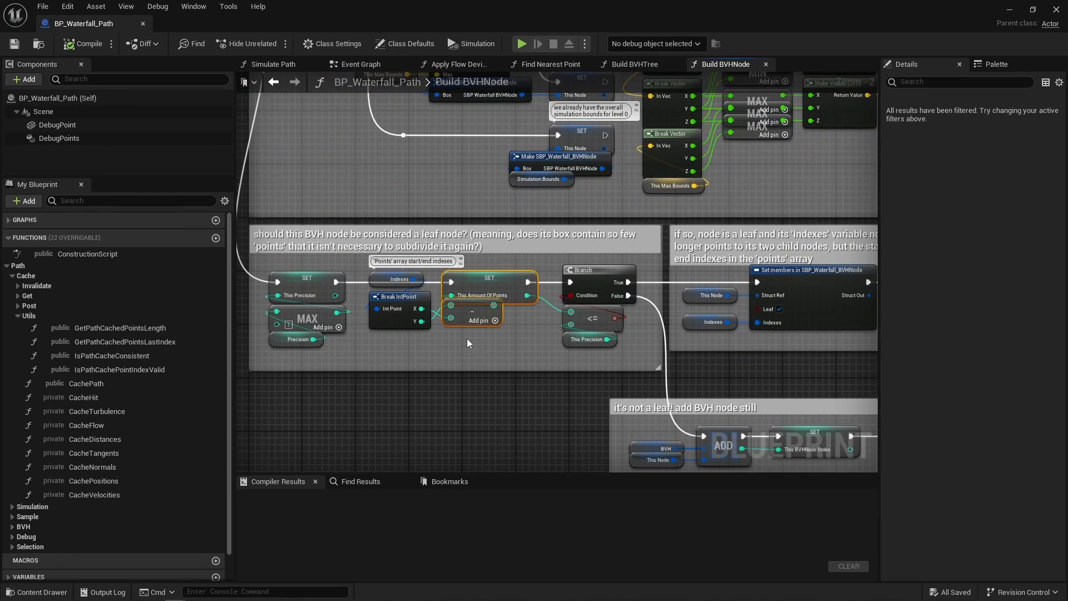
{"action": "left_click_drag", "start_coordinate": [522, 358], "coordinate": [584, 312]}
{"action": "right_click_drag", "start_coordinate": [630, 352], "coordinate": [445, 312]}
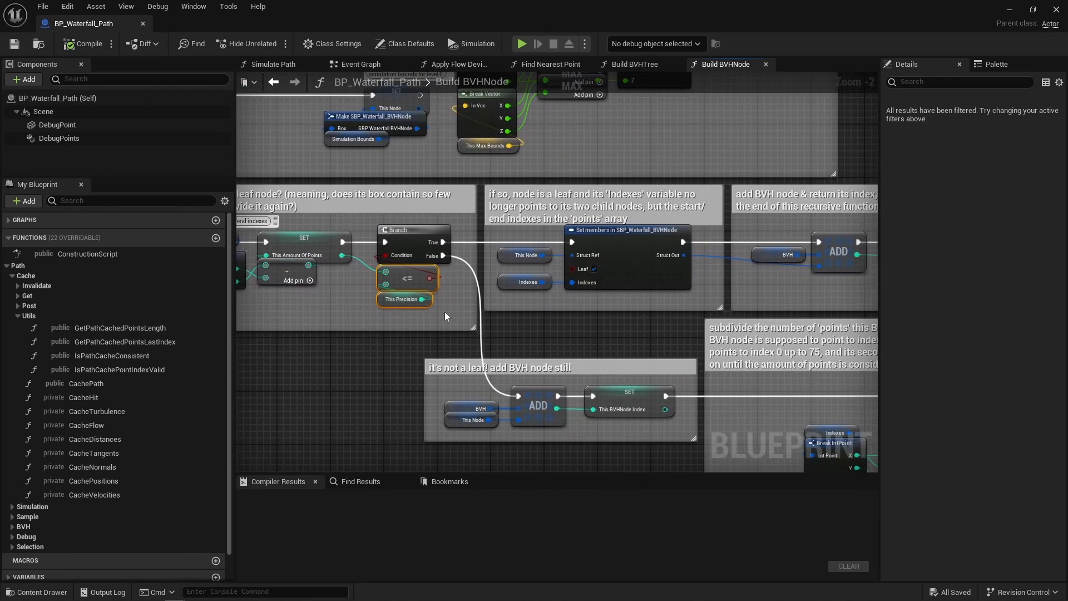
Step: Examine the nodes that add a non-leaf node to the BVH array and split its index range into two IntPoints
{"action": "left_click_drag", "start_coordinate": [394, 376], "coordinate": [612, 449]}
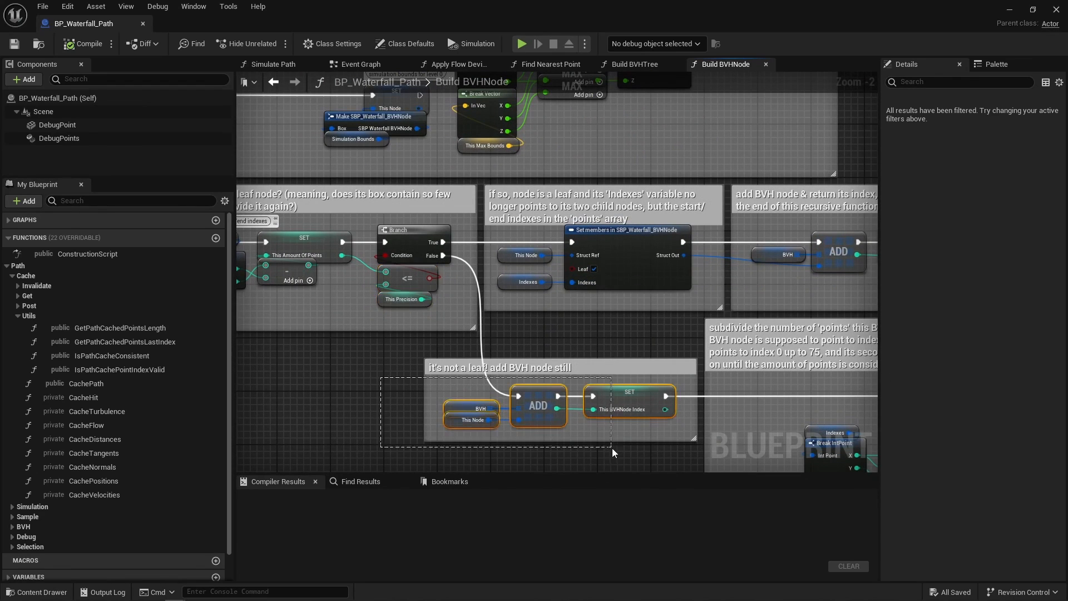
{"action": "right_click_drag", "start_coordinate": [644, 446], "coordinate": [233, 324]}
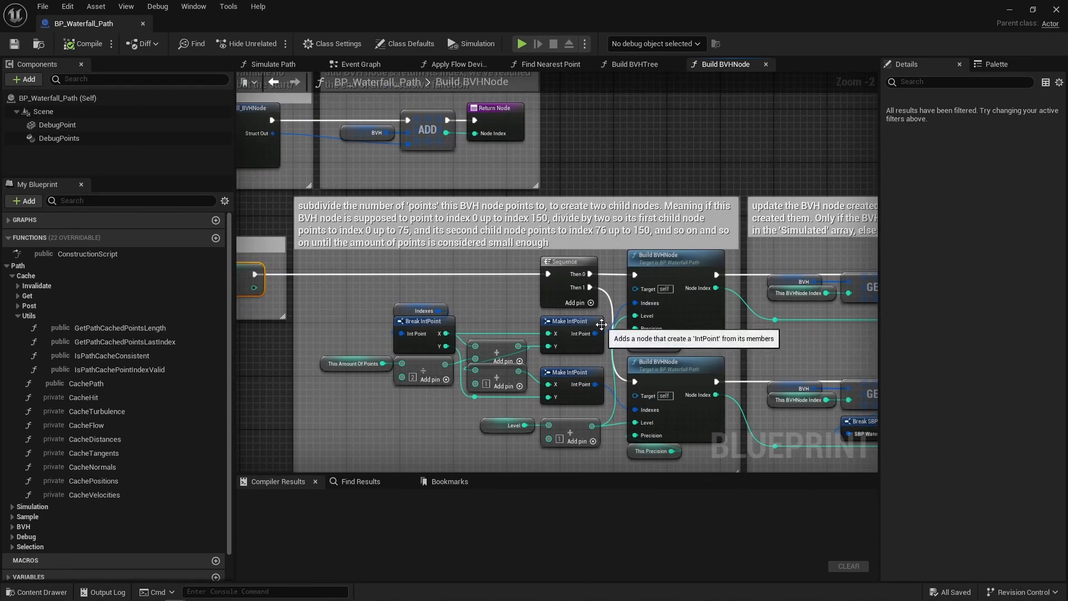
{"action": "left_click_drag", "start_coordinate": [351, 324], "coordinate": [560, 395]}
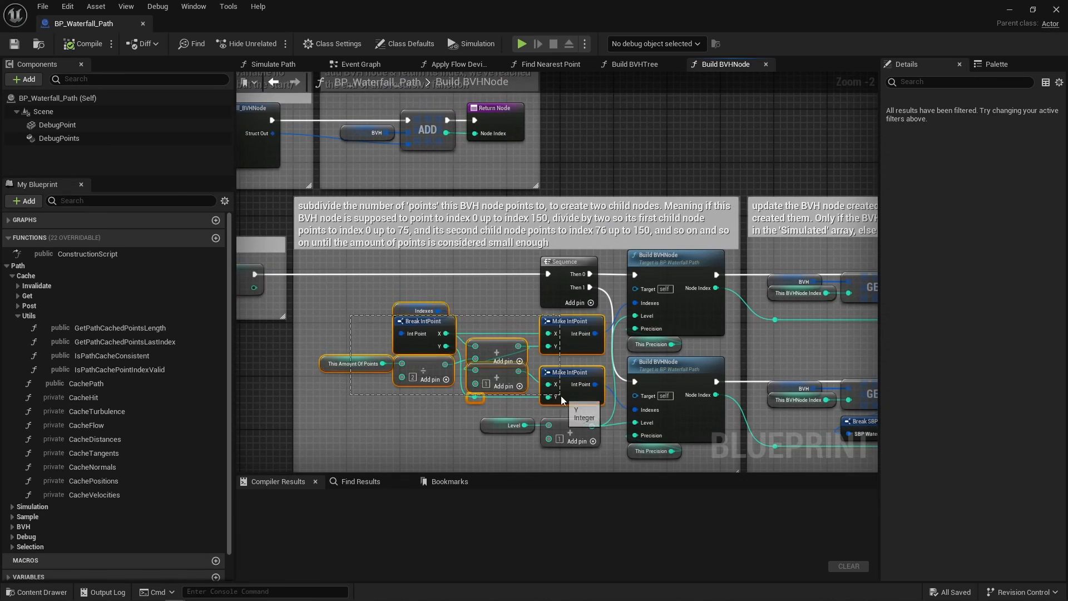
Step: Examine how the leaf section sets the node's Leaf and Indexes members, and check the index range passed from Build BVHTree
{"action": "right_click_drag", "start_coordinate": [261, 229], "coordinate": [612, 366]}
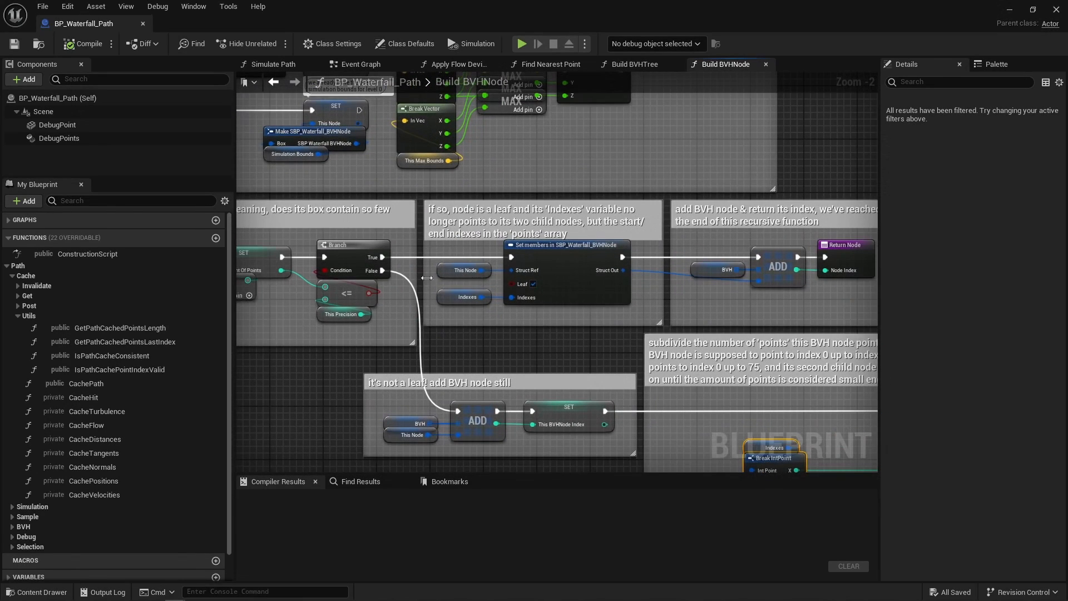
{"action": "left_click_drag", "start_coordinate": [426, 277], "coordinate": [616, 334]}
{"action": "left_click", "coordinate": [616, 332]}
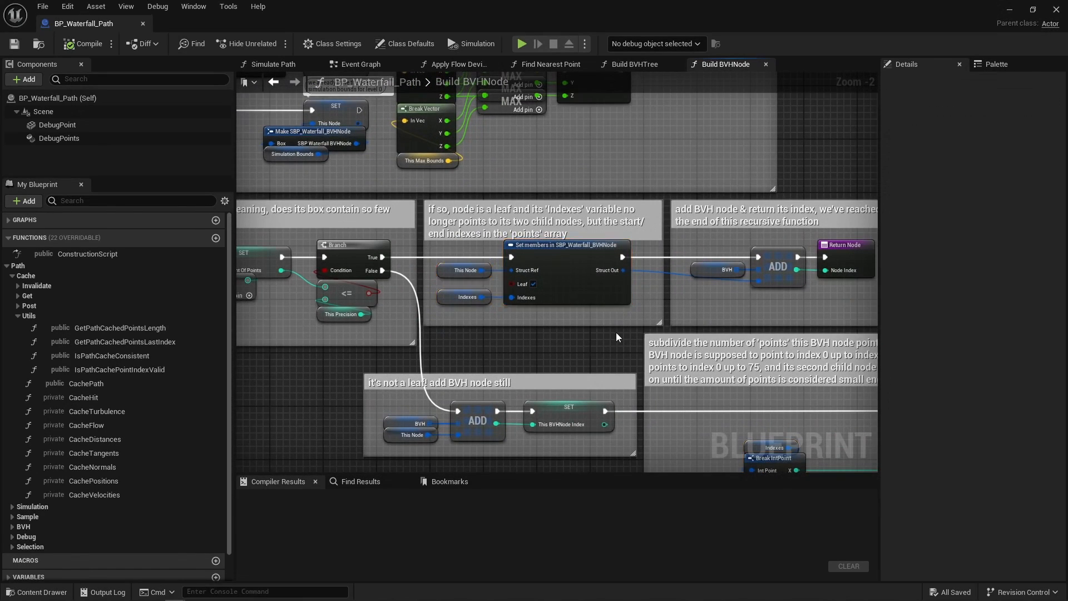
{"action": "scroll", "coordinate": [486, 286], "scroll_direction": "up", "scroll_amount": 2}
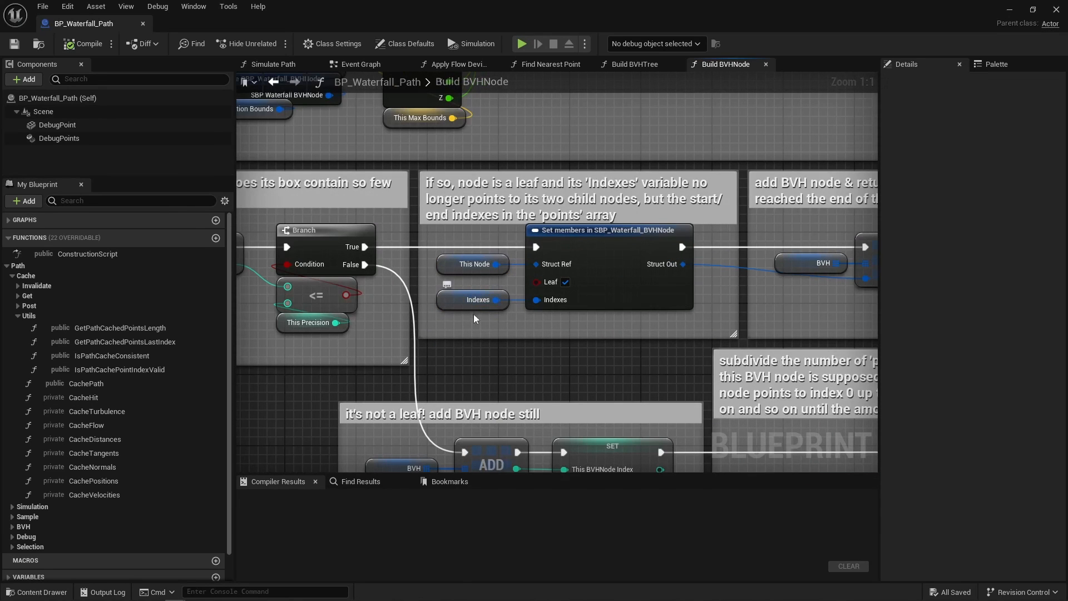
{"action": "left_click_drag", "start_coordinate": [468, 281], "coordinate": [468, 282]}
{"action": "left_click", "coordinate": [635, 64]}
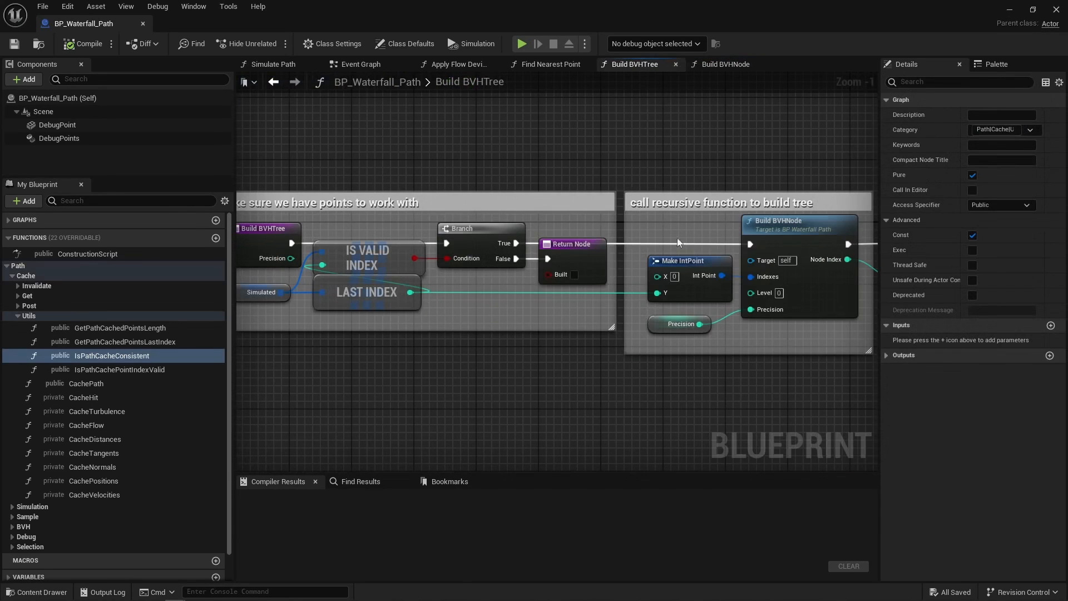
{"action": "left_click", "coordinate": [724, 64]}
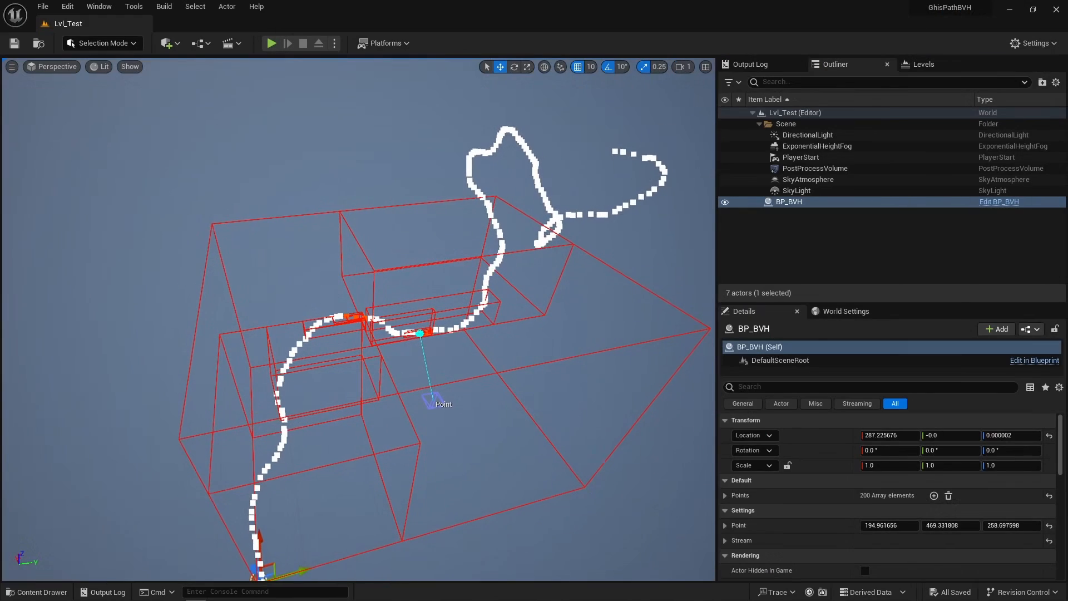
Step: Switch to the Lvl_Test level and examine the nested BVH bounding boxes around the chain of points up close and from afar
{"action": "scroll", "coordinate": [358, 318], "scroll_direction": "up", "scroll_amount": 6}
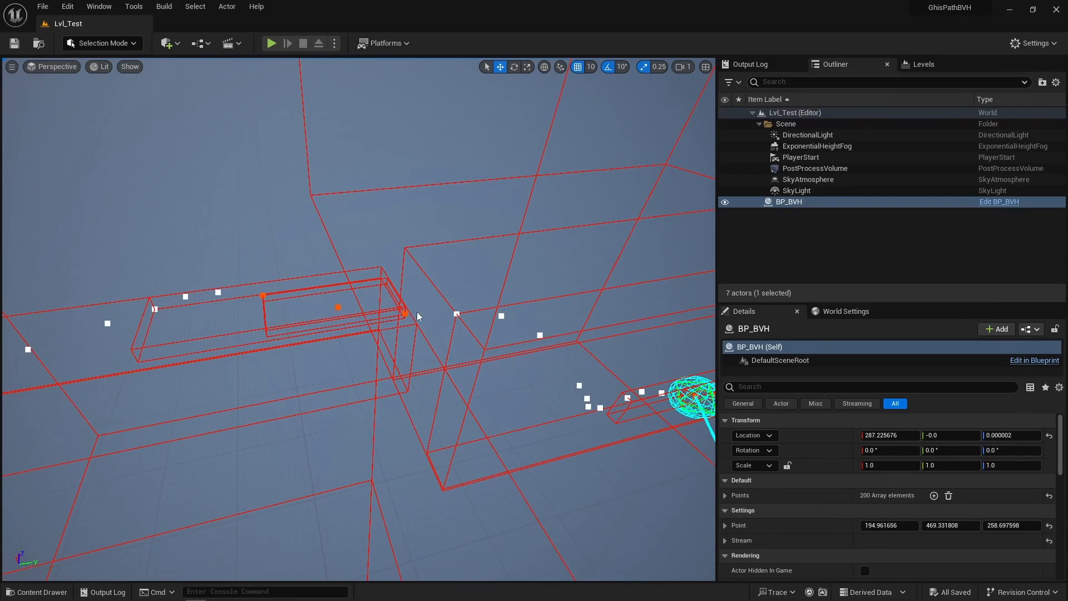
{"action": "right_click_drag", "start_coordinate": [358, 319], "coordinate": [440, 317]}
{"action": "key", "text": "d"}
{"action": "key", "text": "w"}
{"action": "key", "text": "s"}
{"action": "key", "text": "a"}
{"action": "key", "text": "s"}
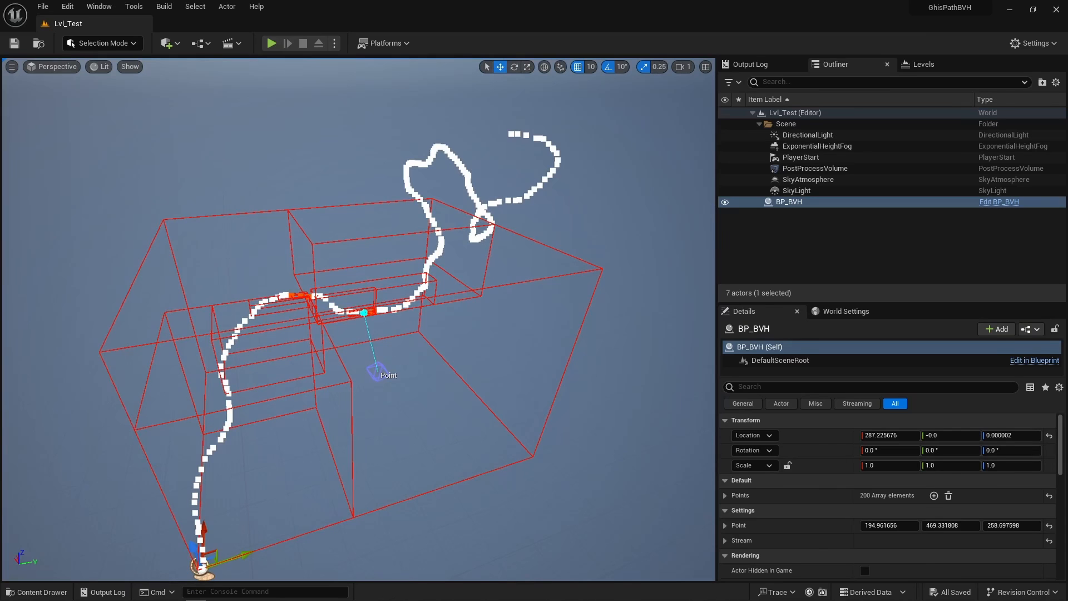
{"action": "key", "text": "d"}
{"action": "right_click_drag", "start_coordinate": [358, 320], "coordinate": [292, 314]}
{"action": "right_click_drag", "start_coordinate": [418, 316], "coordinate": [428, 312]}
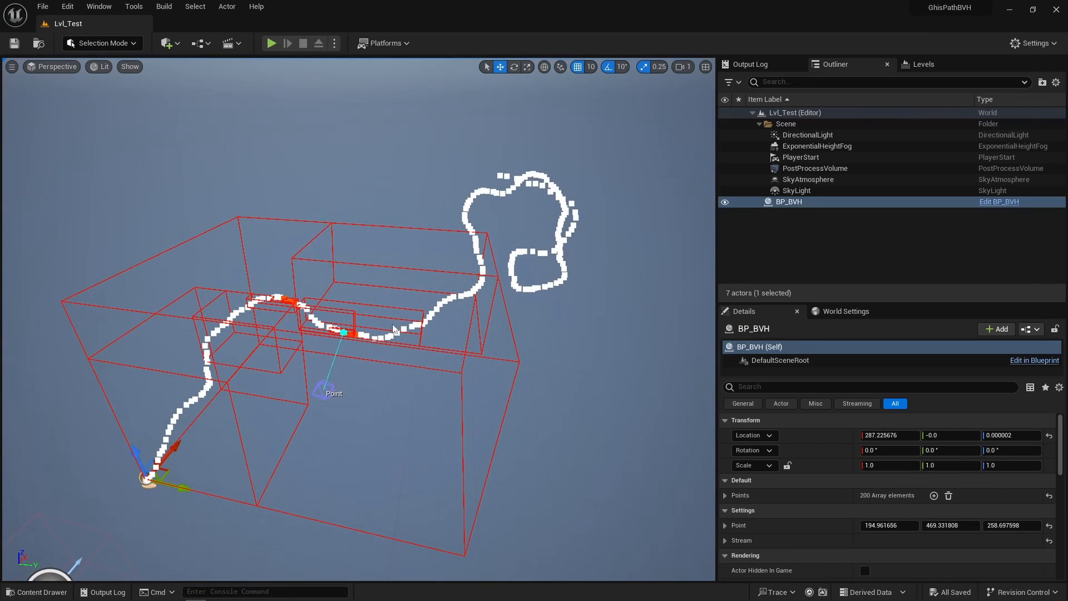
{"action": "key", "text": "w"}
{"action": "mouse_move", "coordinate": [343, 326]}
{"action": "right_mouse_down"}
{"action": "mouse_move", "coordinate": [297, 312]}
{"action": "mouse_move", "coordinate": [317, 314]}
{"action": "mouse_move", "coordinate": [300, 326]}
{"action": "mouse_move", "coordinate": [356, 331]}
{"action": "mouse_move", "coordinate": [344, 329]}
{"action": "right_mouse_up"}
{"action": "key", "text": "s"}
{"action": "key", "text": "d"}
Step: Move the BP_BVH actor's Point widget along the Y axis to about 349.3 and view the boxes around its nearest point
{"action": "left_click", "coordinate": [379, 418]}
{"action": "left_click_drag", "start_coordinate": [405, 413], "coordinate": [361, 416]}
{"action": "right_click_drag", "start_coordinate": [366, 442], "coordinate": [401, 425]}
{"action": "left_click_drag", "start_coordinate": [409, 411], "coordinate": [380, 401]}
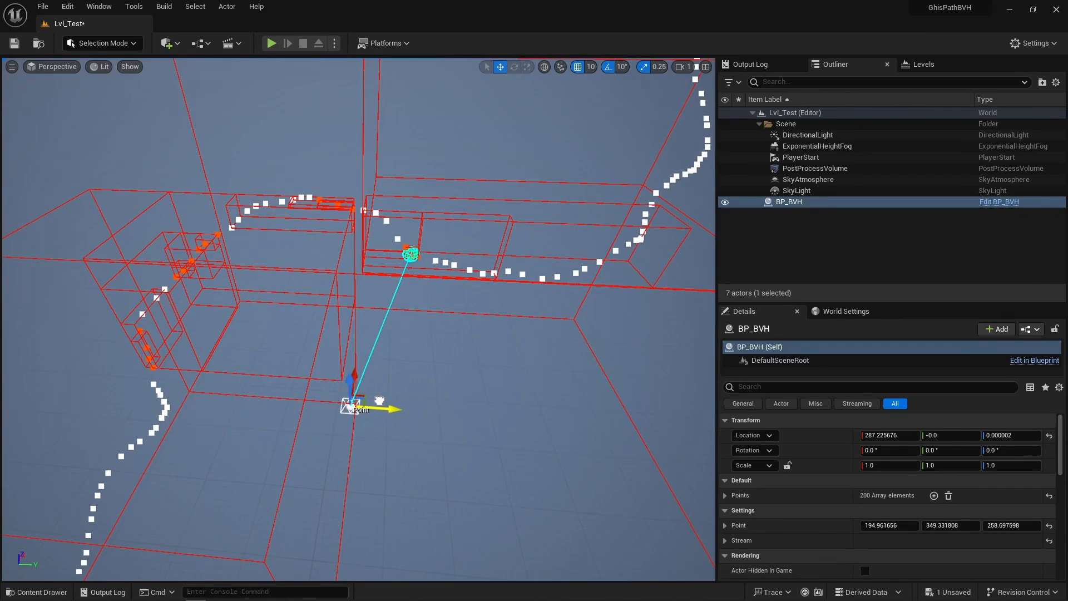
{"action": "right_click_drag", "start_coordinate": [381, 425], "coordinate": [365, 399]}
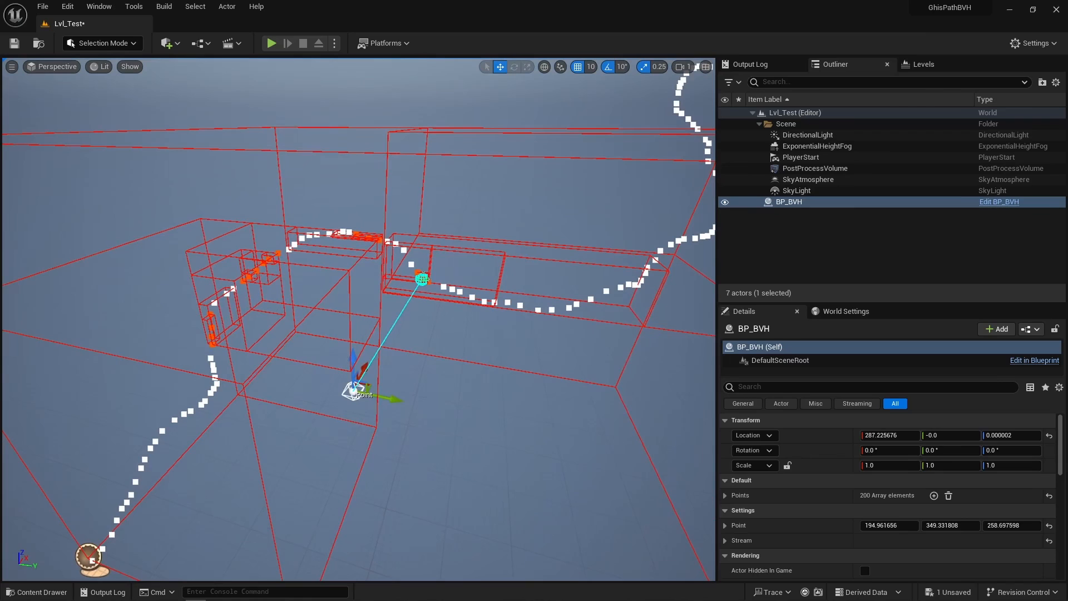
{"action": "right_click_drag", "start_coordinate": [344, 410], "coordinate": [332, 394]}
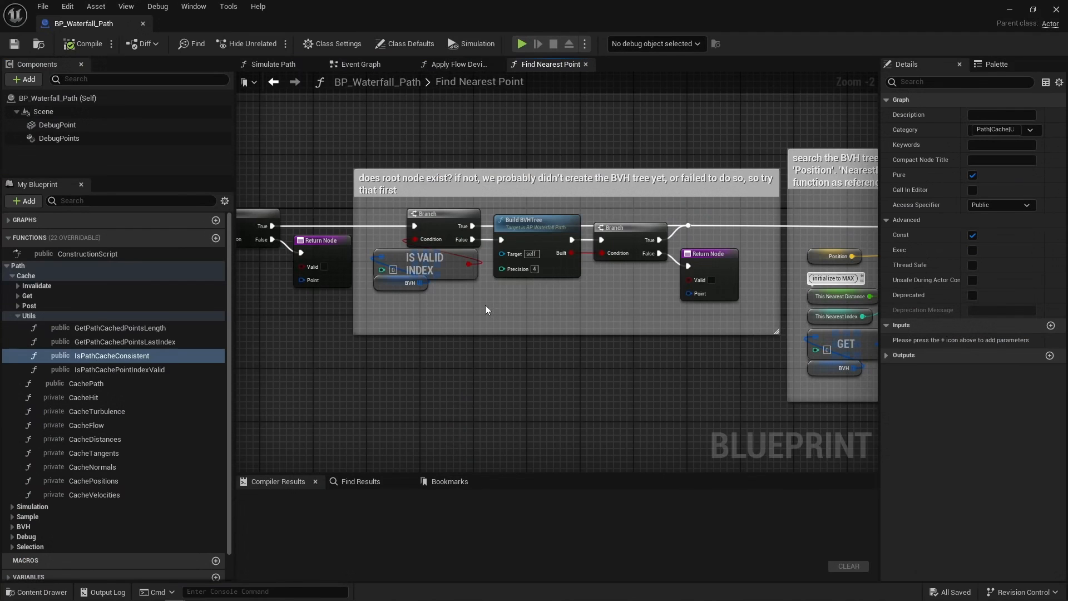
Step: Examine the inputs of the BVH search call in Find Nearest Point and open the Get Nearest Points from BVHTree function
{"action": "right_click_drag", "start_coordinate": [659, 314], "coordinate": [260, 315]}
{"action": "scroll", "coordinate": [418, 253], "scroll_direction": "up", "scroll_amount": 2}
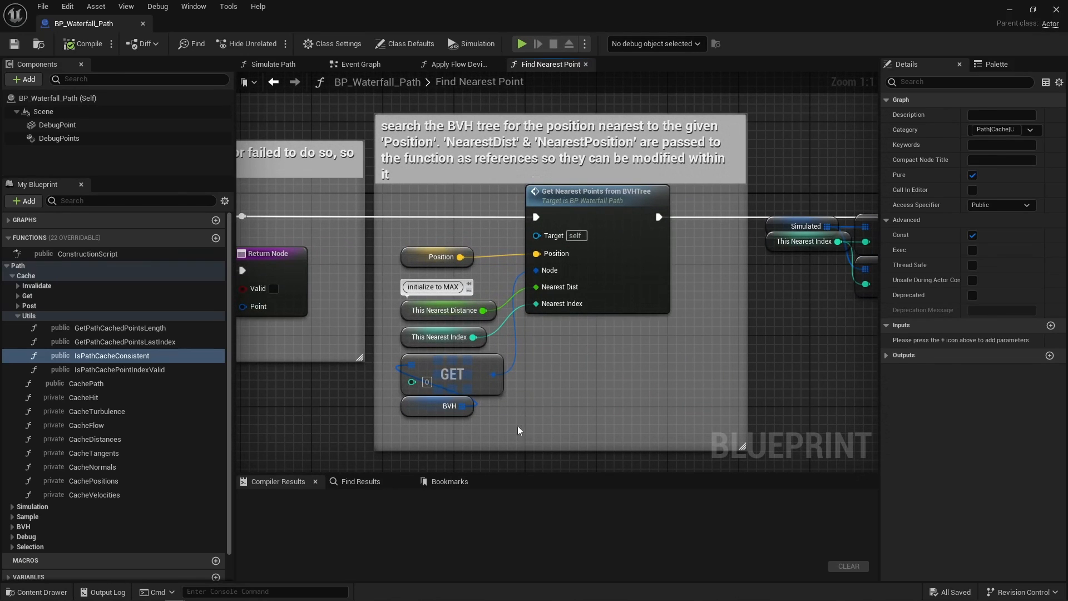
{"action": "left_click_drag", "start_coordinate": [508, 431], "coordinate": [445, 378]}
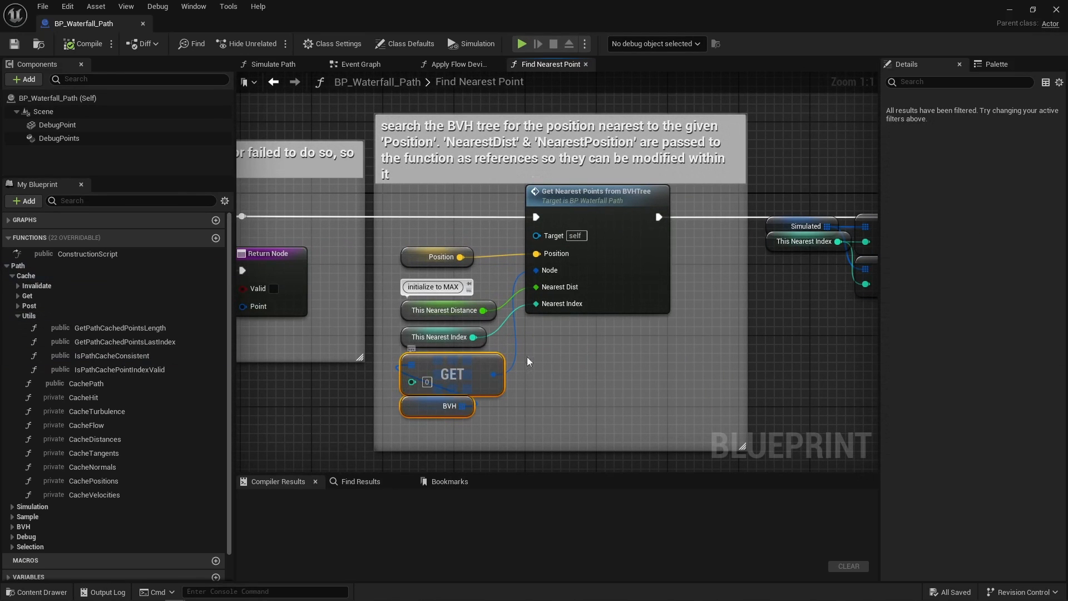
{"action": "left_click", "coordinate": [490, 309]}
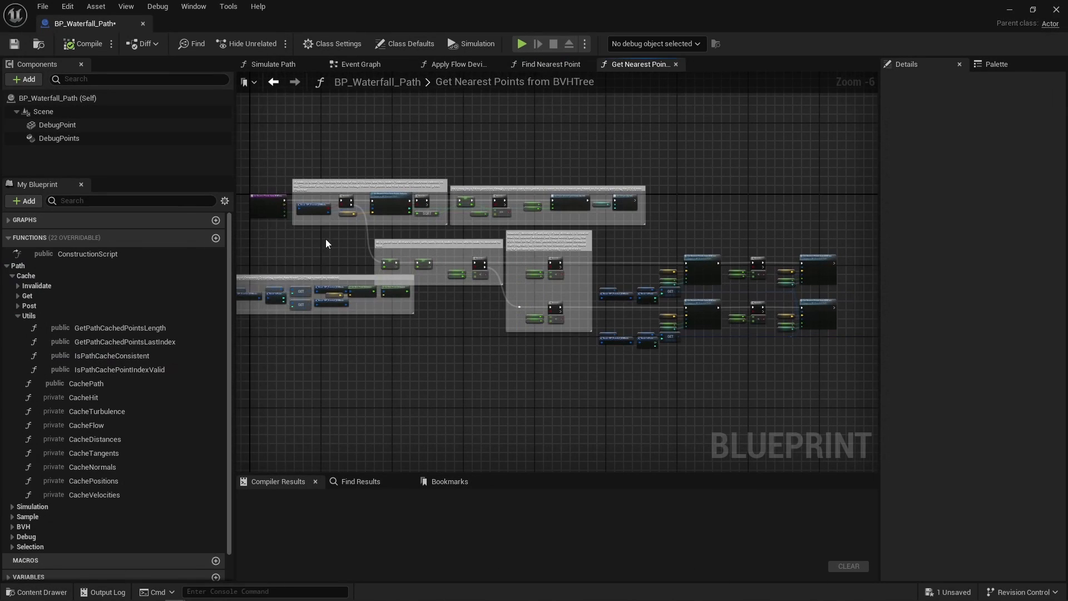
Step: Examine the leaf check and the nodes that calculate the distance from Position to each child node's box
{"action": "scroll", "coordinate": [325, 238], "scroll_direction": "up", "scroll_amount": 7}
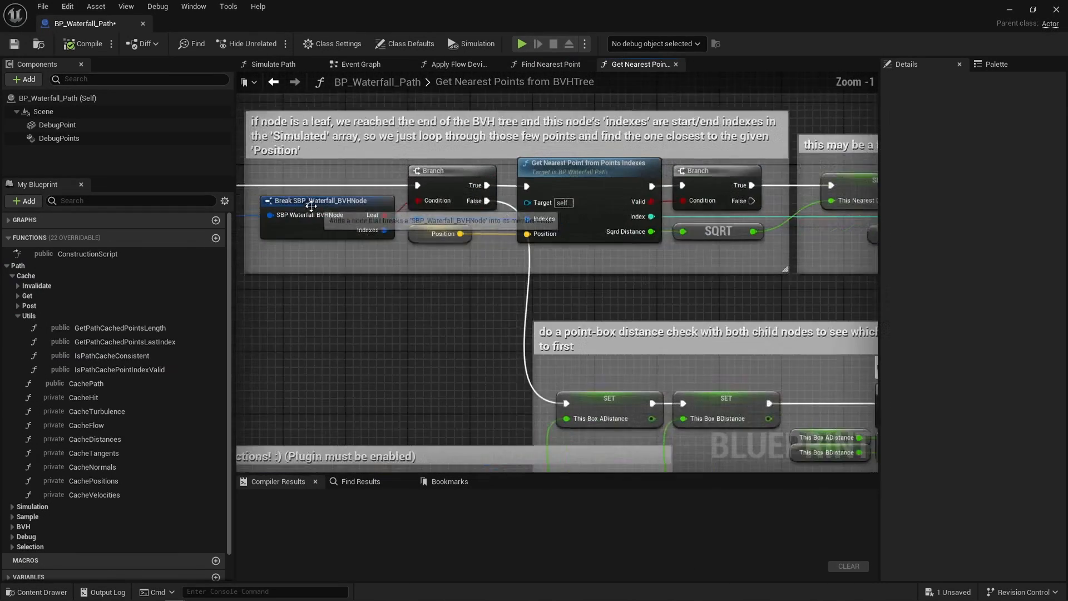
{"action": "left_click_drag", "start_coordinate": [301, 169], "coordinate": [358, 235]}
{"action": "right_click_drag", "start_coordinate": [358, 235], "coordinate": [478, 247]}
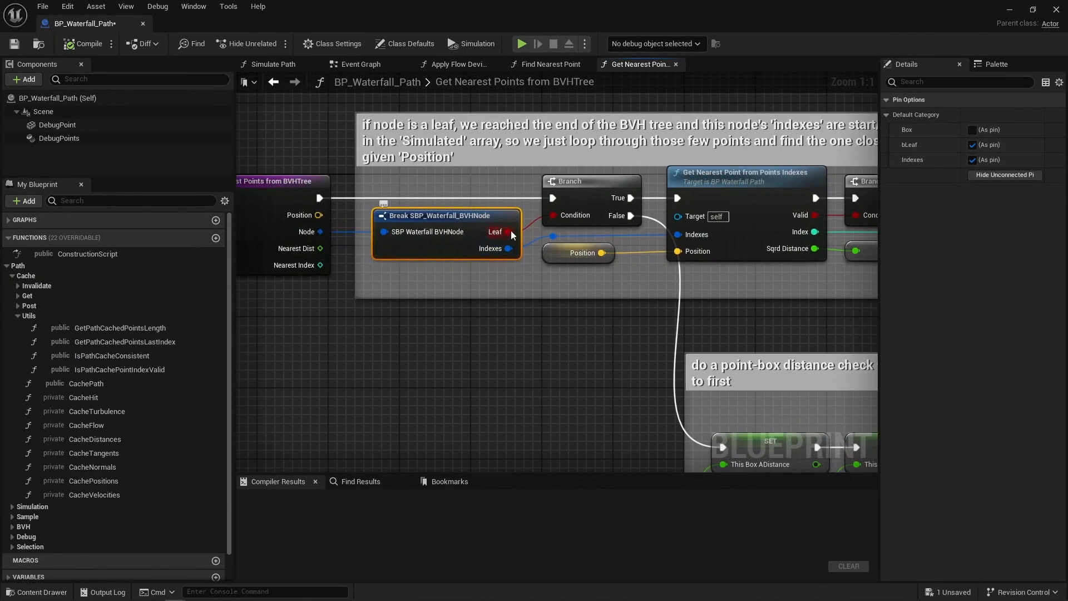
{"action": "right_click_drag", "start_coordinate": [624, 441], "coordinate": [594, 215]}
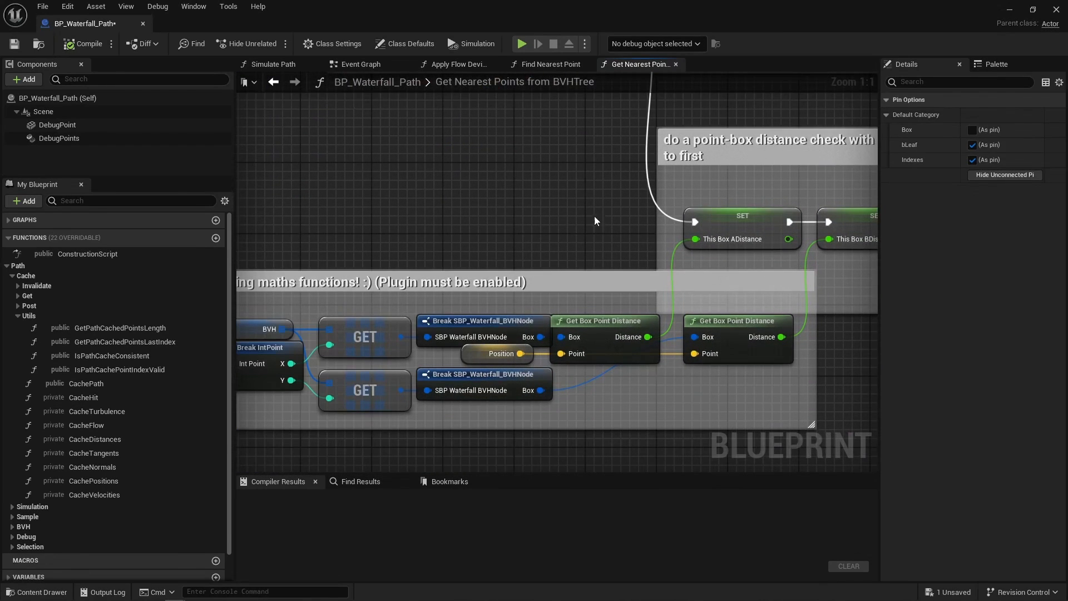
{"action": "left_click_drag", "start_coordinate": [594, 216], "coordinate": [859, 239]}
{"action": "right_click_drag", "start_coordinate": [545, 351], "coordinate": [652, 319]}
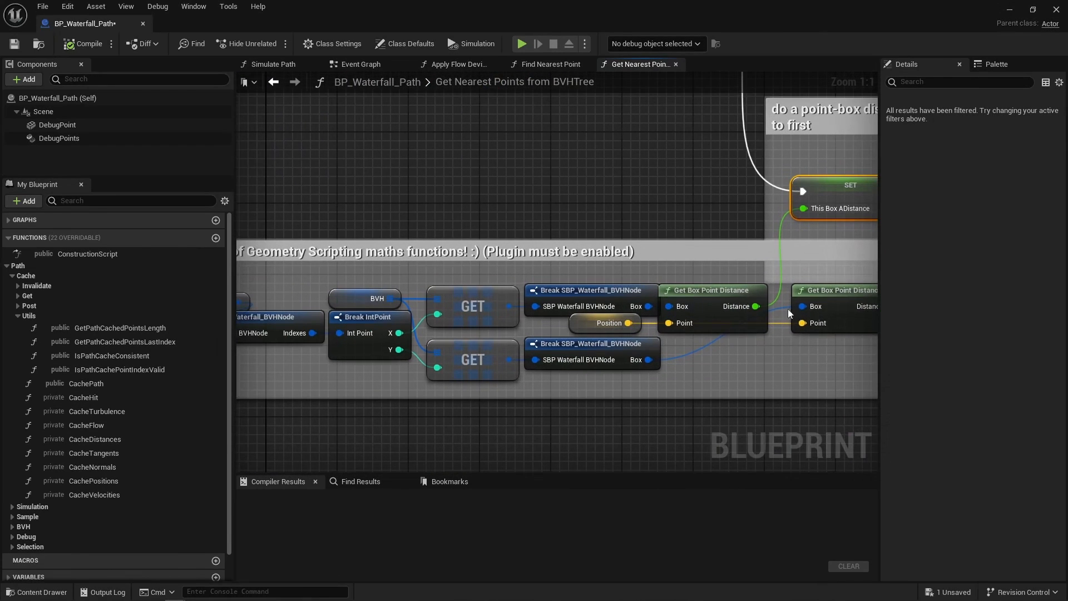
Step: Examine the branches that compare the box A and B distances and test box A's distance against Nearest Dist
{"action": "right_click_drag", "start_coordinate": [801, 332], "coordinate": [374, 353]}
{"action": "left_click_drag", "start_coordinate": [483, 244], "coordinate": [562, 306]}
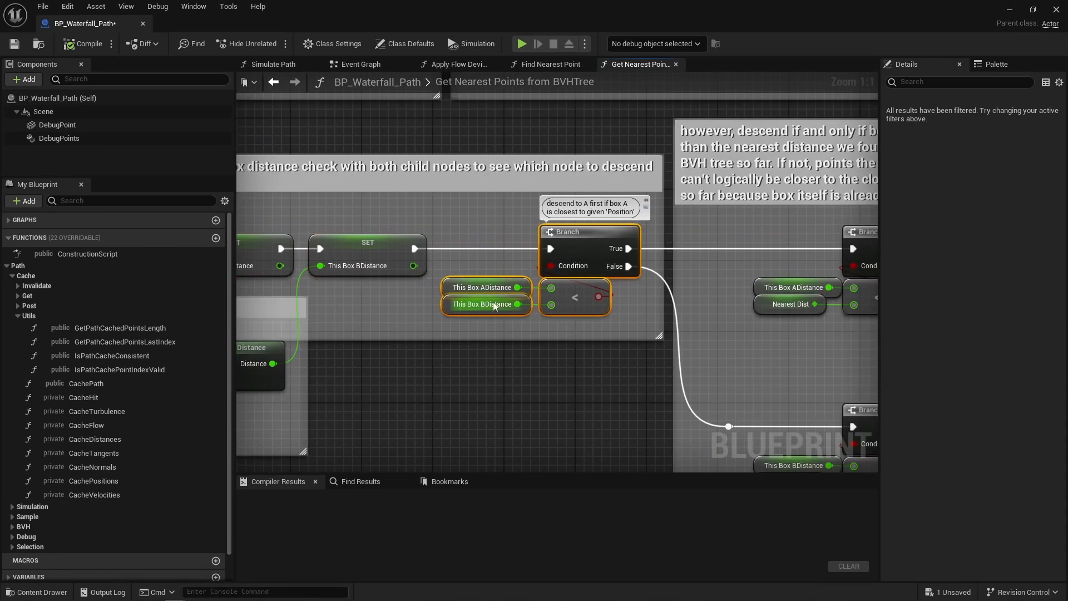
{"action": "right_click_drag", "start_coordinate": [749, 342], "coordinate": [386, 346]}
{"action": "left_click_drag", "start_coordinate": [393, 271], "coordinate": [580, 339]}
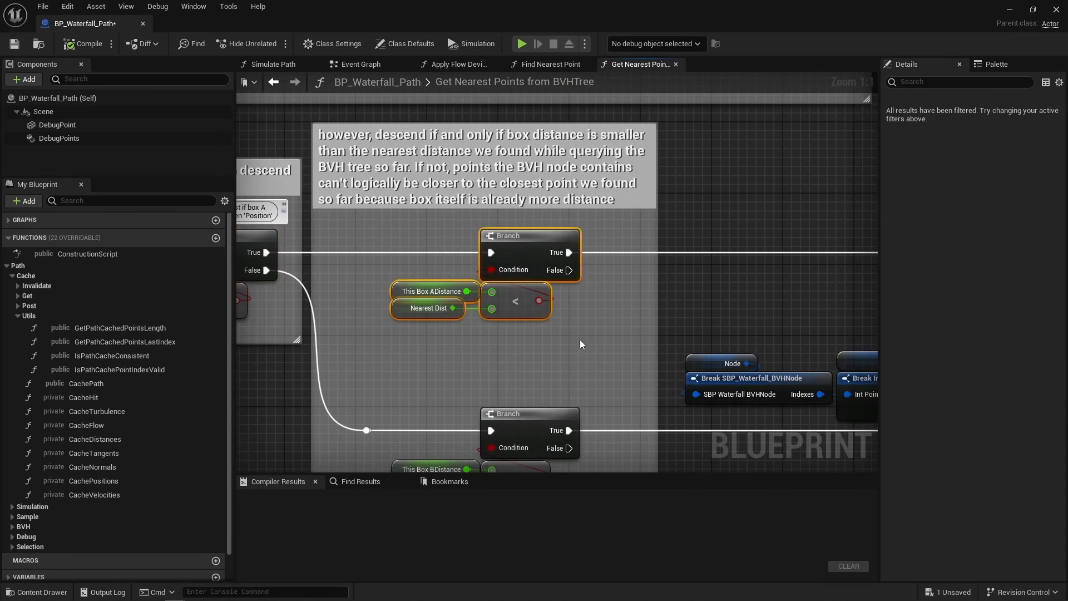
Step: Return to the Find Nearest Point function and check the default value of the This Nearest Distance variable
{"action": "right_click_drag", "start_coordinate": [374, 303], "coordinate": [834, 356]}
{"action": "scroll", "coordinate": [389, 240], "scroll_direction": "down", "scroll_amount": 3}
{"action": "right_click_drag", "start_coordinate": [389, 240], "coordinate": [863, 339]}
{"action": "scroll", "coordinate": [533, 258], "scroll_direction": "up", "scroll_amount": 1}
{"action": "left_click", "coordinate": [550, 64]}
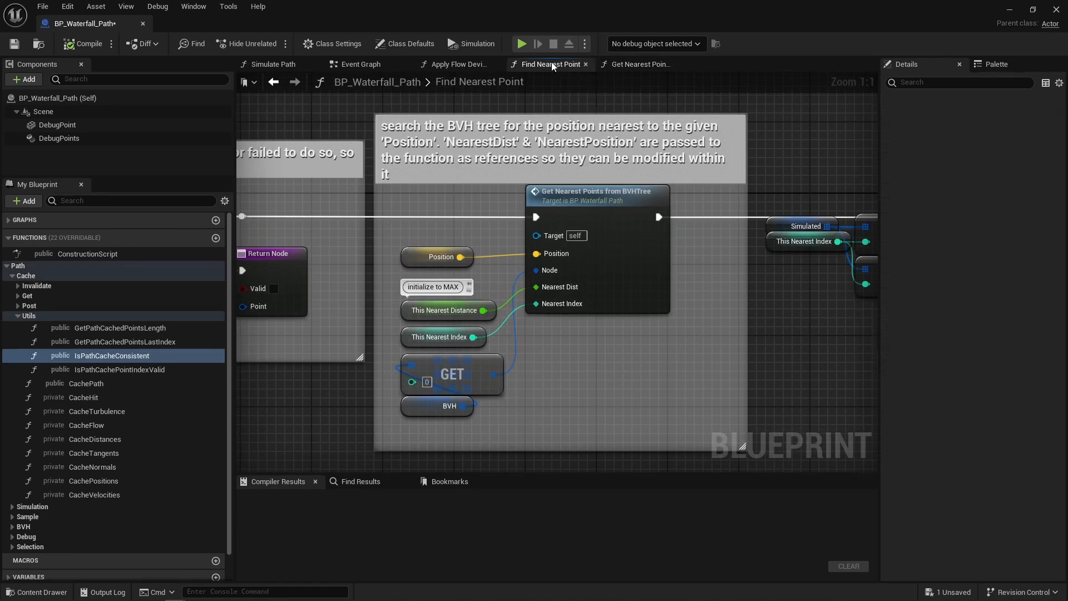
{"action": "left_click", "coordinate": [403, 312]}
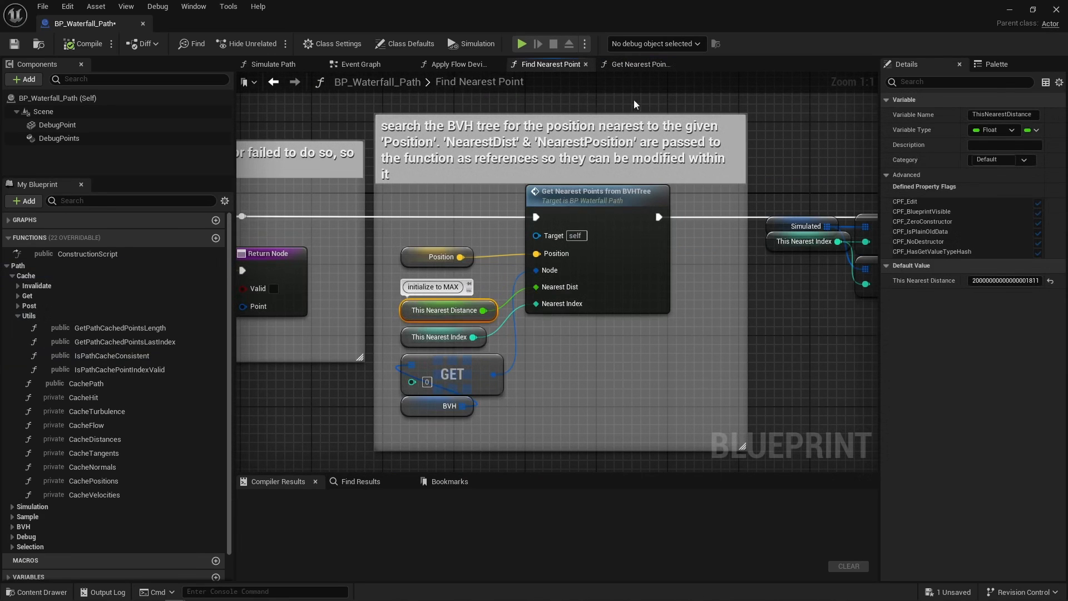
Step: Examine the recursive call that descends to A first in Get Nearest Points from BVHTree and the nodes that fetch its child node
{"action": "left_click", "coordinate": [640, 64]}
{"action": "scroll", "coordinate": [779, 334], "scroll_direction": "down", "scroll_amount": 1}
{"action": "right_click_drag", "start_coordinate": [779, 334], "coordinate": [241, 205]}
{"action": "right_click_drag", "start_coordinate": [853, 320], "coordinate": [242, 286]}
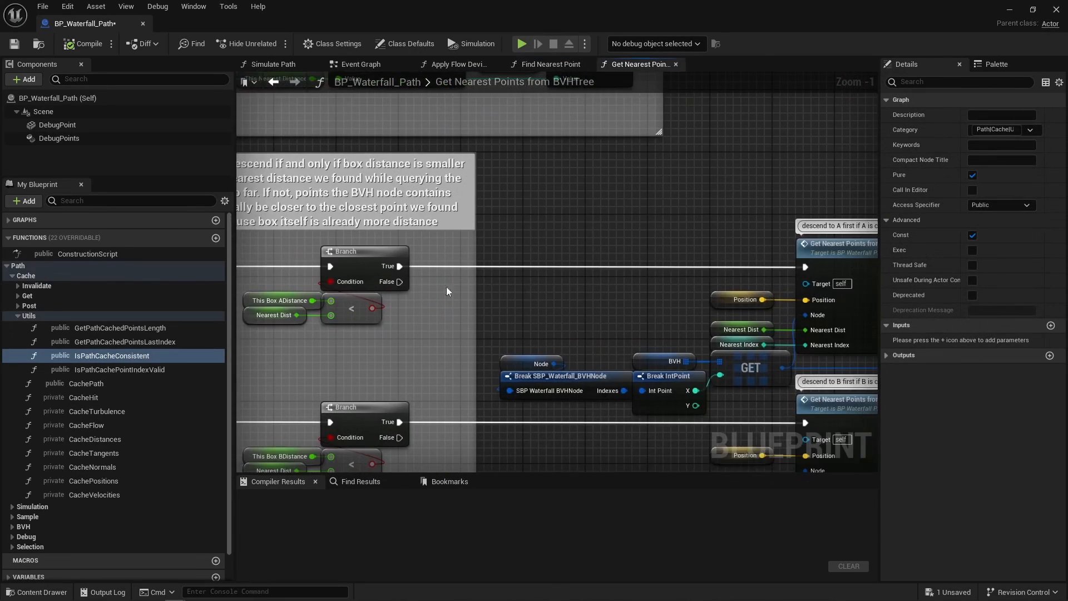
{"action": "right_click_drag", "start_coordinate": [540, 284], "coordinate": [329, 269]}
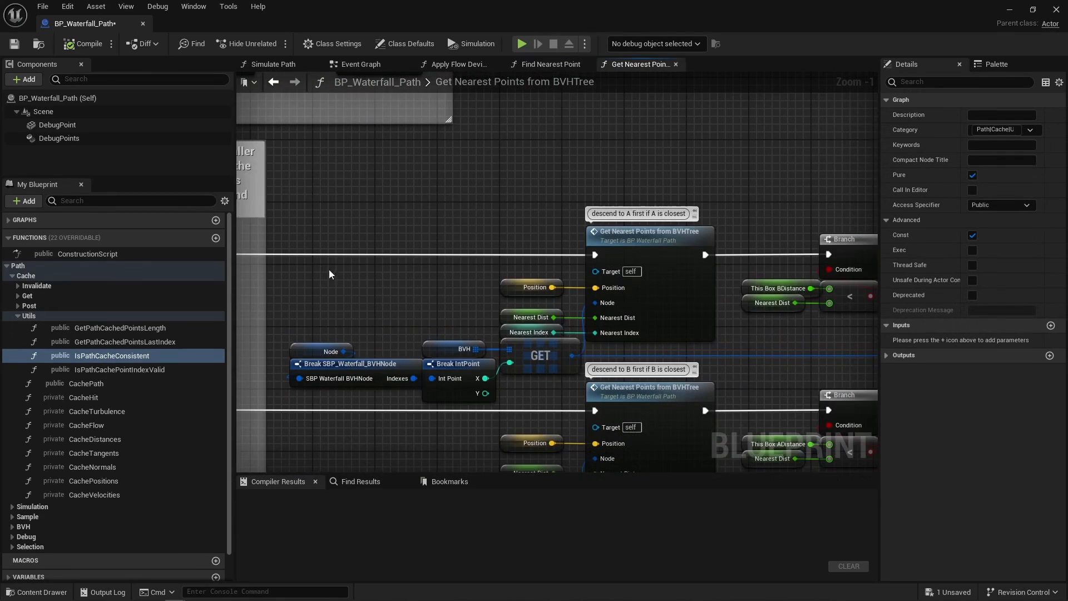
{"action": "left_click", "coordinate": [642, 269]}
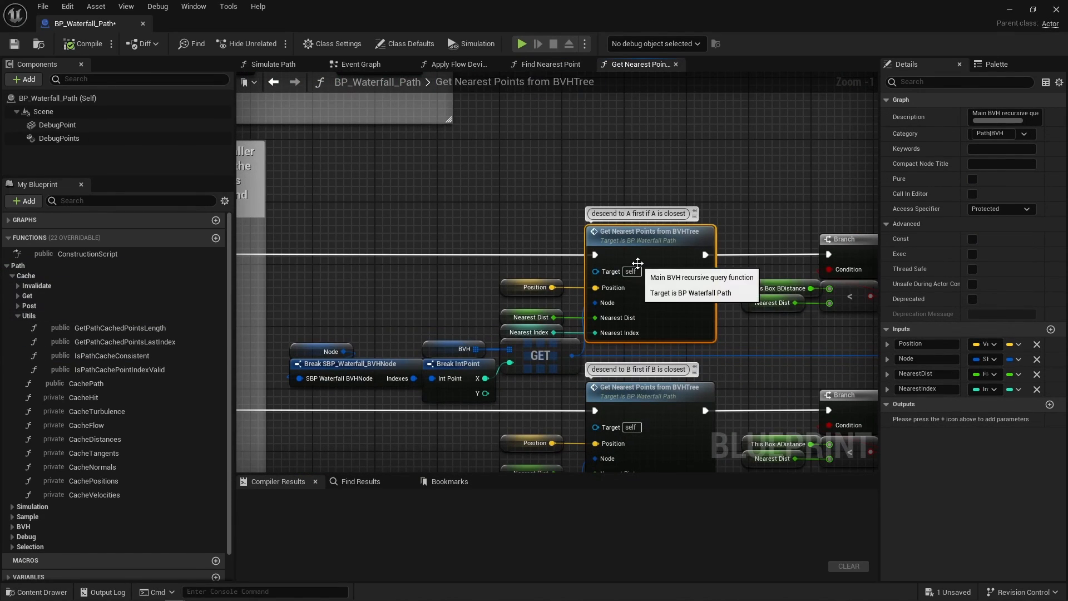
{"action": "left_click_drag", "start_coordinate": [302, 337], "coordinate": [512, 394]}
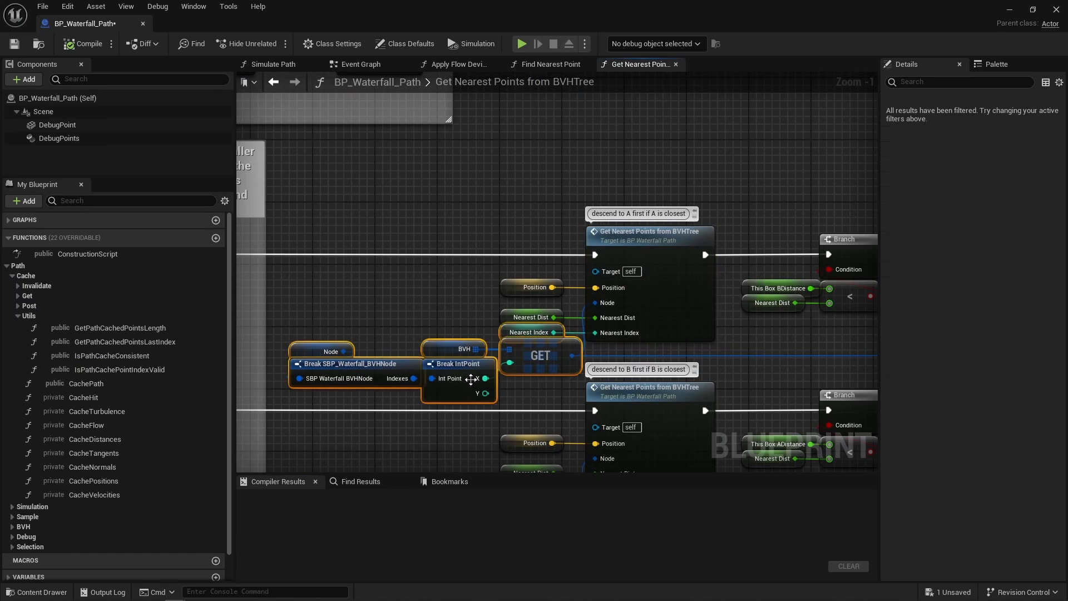
{"action": "left_click", "coordinate": [542, 387]}
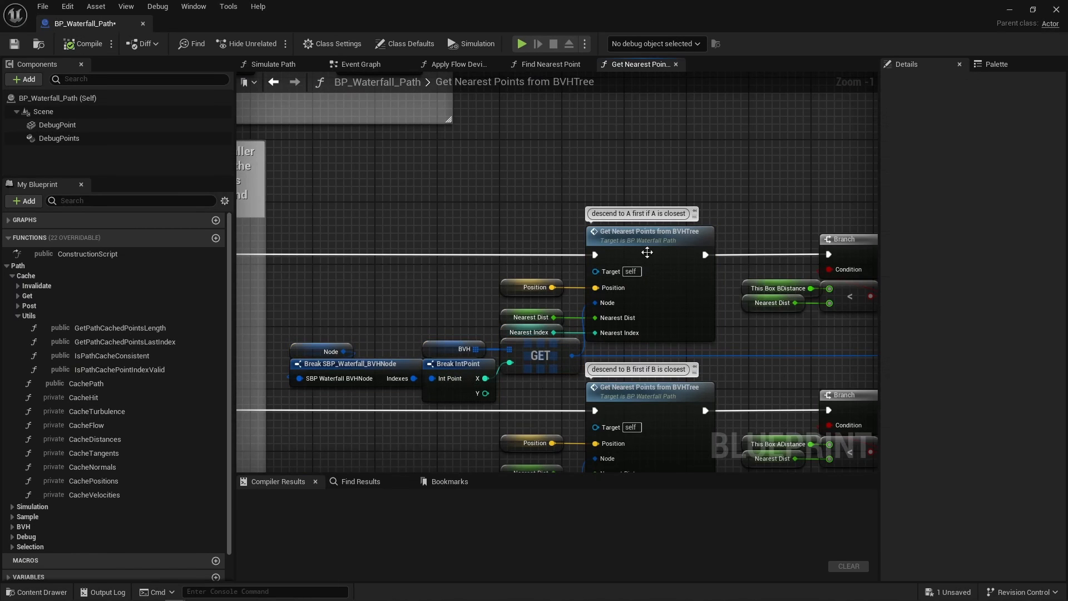
Step: Inspect the Get Nearest Point from Points Indexes call in the leaf section and open its function
{"action": "scroll", "coordinate": [478, 247], "scroll_direction": "down", "scroll_amount": 3}
{"action": "scroll", "coordinate": [478, 247], "scroll_direction": "up", "scroll_amount": 3}
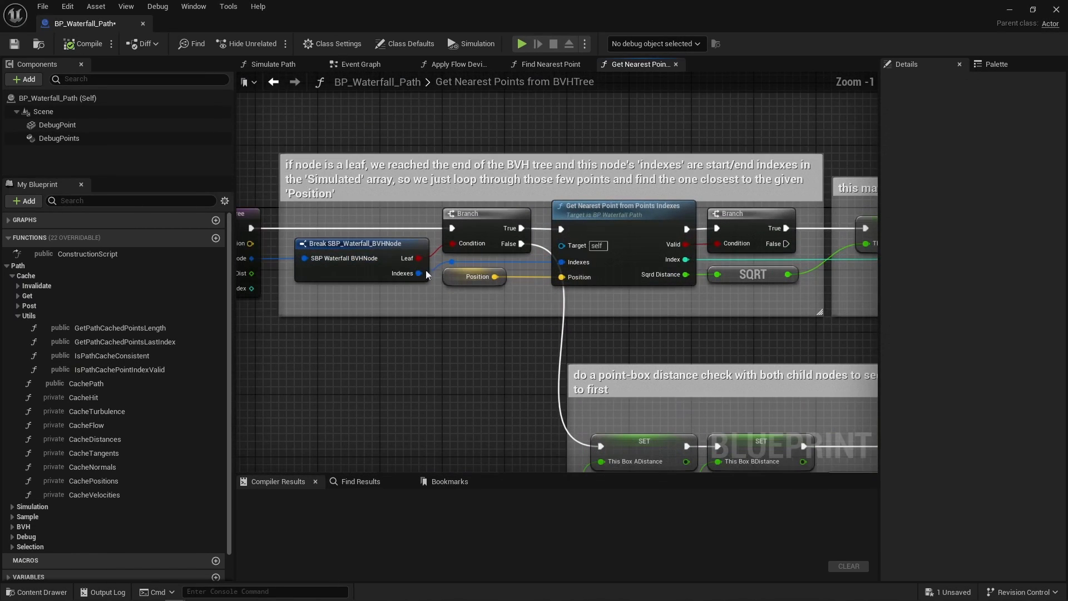
{"action": "left_click", "coordinate": [634, 216]}
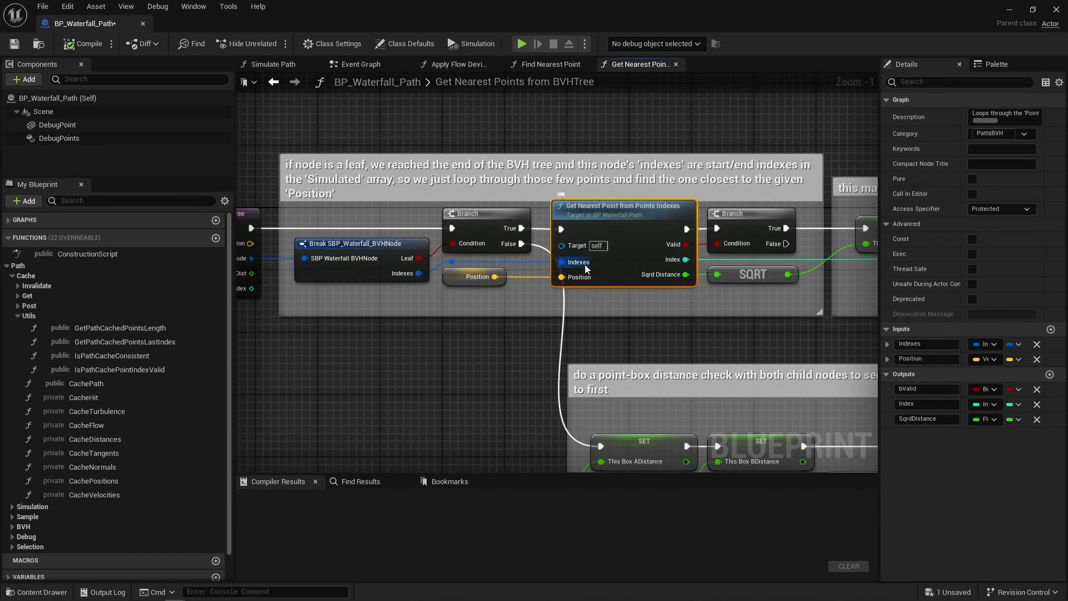
{"action": "double_click", "coordinate": [627, 206]}
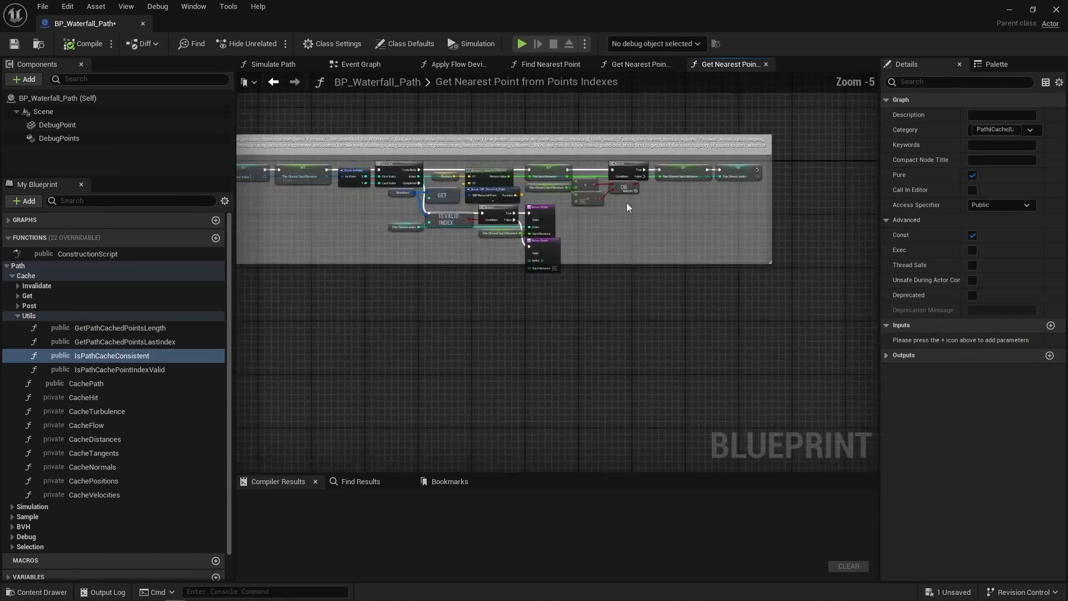
Step: Examine the loop that compares squared distances and stores This Closest Sqrd Distance and This Closest Index
{"action": "scroll", "coordinate": [560, 251], "scroll_direction": "up", "scroll_amount": 5}
{"action": "left_click_drag", "start_coordinate": [542, 220], "coordinate": [652, 270]}
{"action": "right_click_drag", "start_coordinate": [652, 269], "coordinate": [386, 269]}
{"action": "left_click_drag", "start_coordinate": [453, 217], "coordinate": [590, 263]}
{"action": "right_click_drag", "start_coordinate": [645, 269], "coordinate": [367, 266]}
{"action": "left_click_drag", "start_coordinate": [416, 296], "coordinate": [690, 239]}
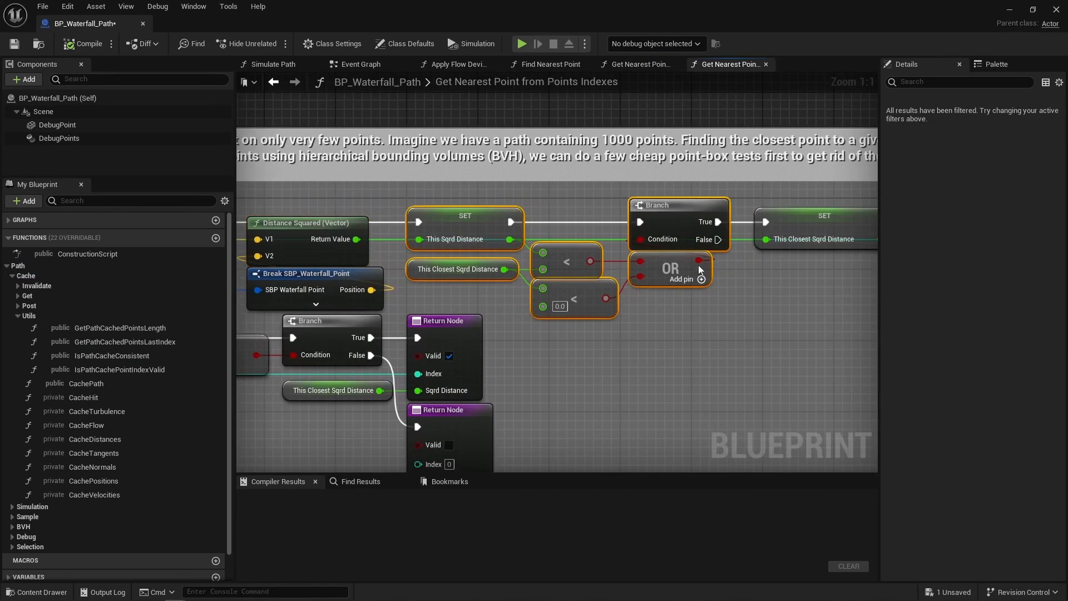
{"action": "right_click_drag", "start_coordinate": [765, 291], "coordinate": [449, 290]}
{"action": "left_click_drag", "start_coordinate": [449, 290], "coordinate": [673, 222]}
{"action": "left_click", "coordinate": [556, 287]}
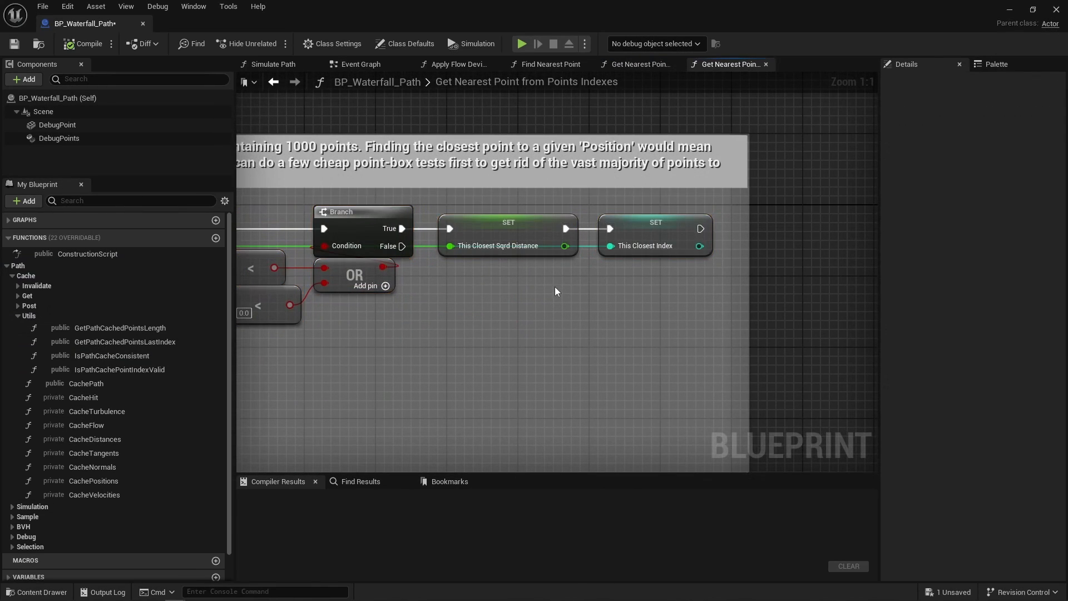
Step: Return to Get Nearest Points from BVHTree and examine the false-positive check of This Nearest Distance against Nearest Dist
{"action": "key", "text": "alt+Left"}
{"action": "right_click_drag", "start_coordinate": [592, 298], "coordinate": [413, 297]}
{"action": "left_click_drag", "start_coordinate": [499, 275], "coordinate": [658, 250]}
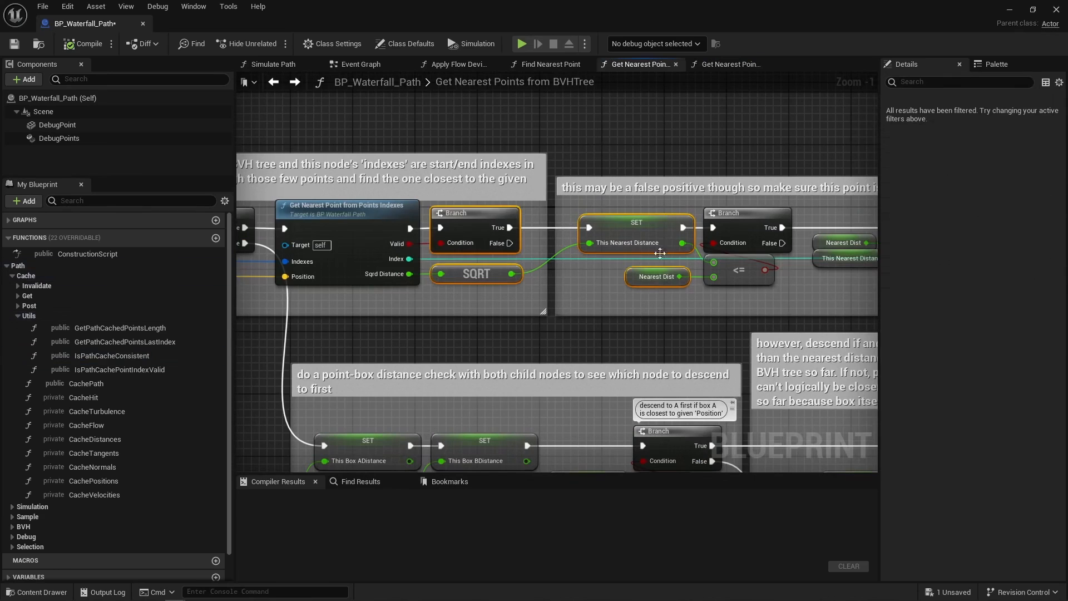
{"action": "right_click_drag", "start_coordinate": [610, 292], "coordinate": [419, 291]}
{"action": "left_click_drag", "start_coordinate": [410, 298], "coordinate": [508, 242]}
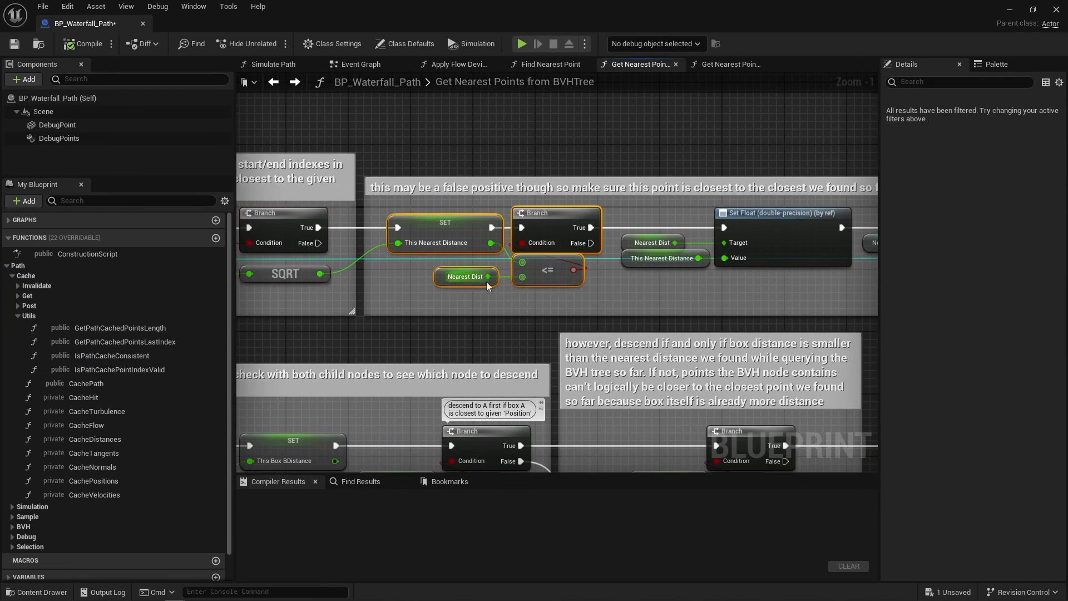
{"action": "left_click", "coordinate": [510, 309]}
{"action": "right_click_drag", "start_coordinate": [642, 296], "coordinate": [406, 289]}
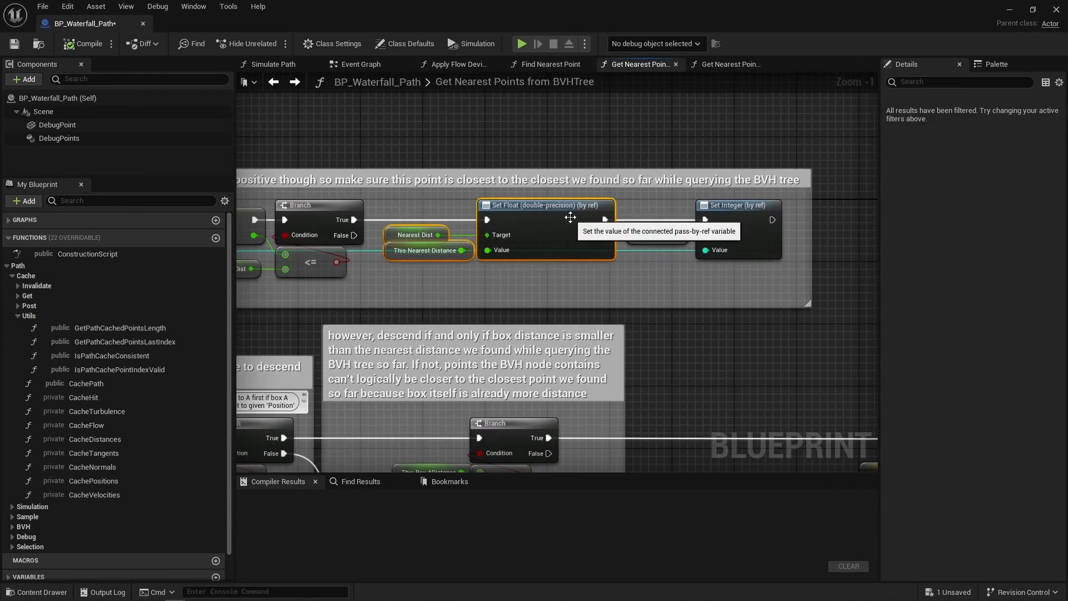
Step: Inspect the NearestDist variable and check the Pass-by-Reference settings on the function's entry node
{"action": "left_click", "coordinate": [389, 233]}
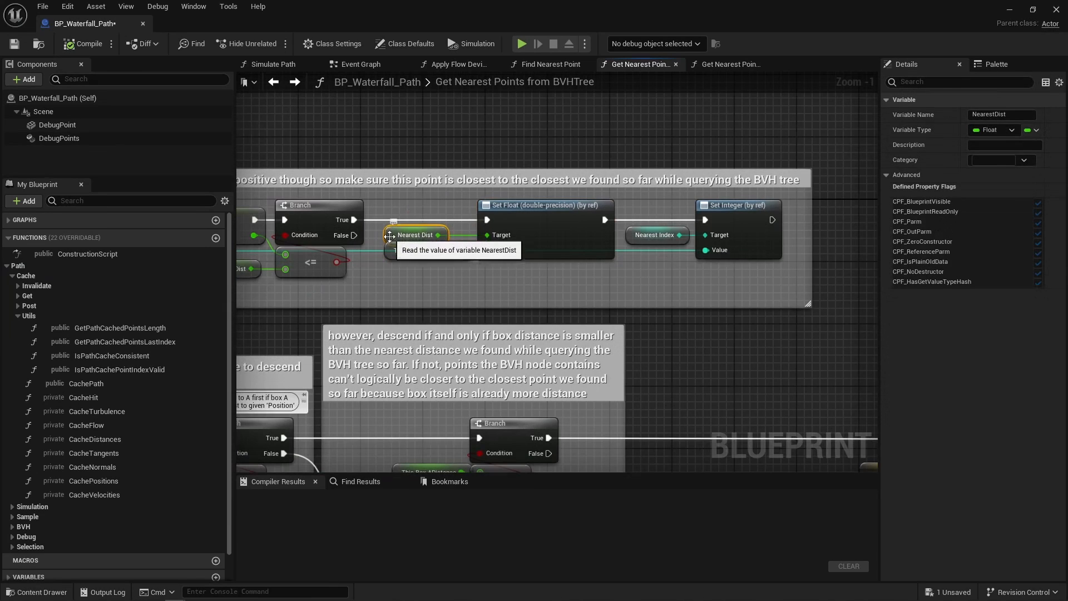
{"action": "scroll", "coordinate": [390, 233], "scroll_direction": "up", "scroll_amount": 1}
{"action": "double_click", "coordinate": [432, 235]}
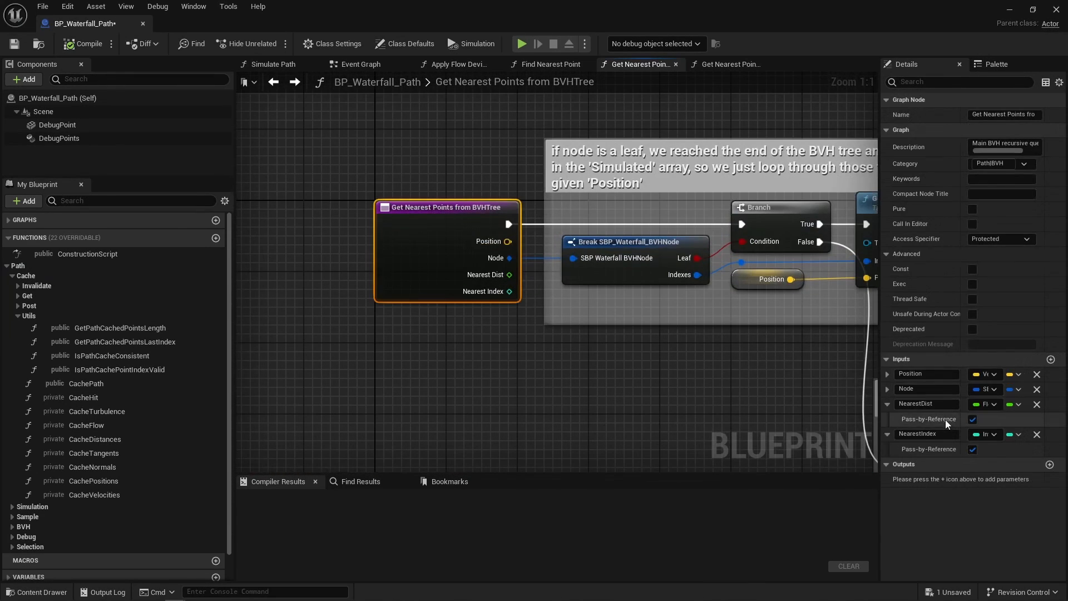
Step: Examine the Set Float and Set Integer by-ref nodes that update Nearest Dist and Nearest Index
{"action": "right_click_drag", "start_coordinate": [747, 339], "coordinate": [319, 302]}
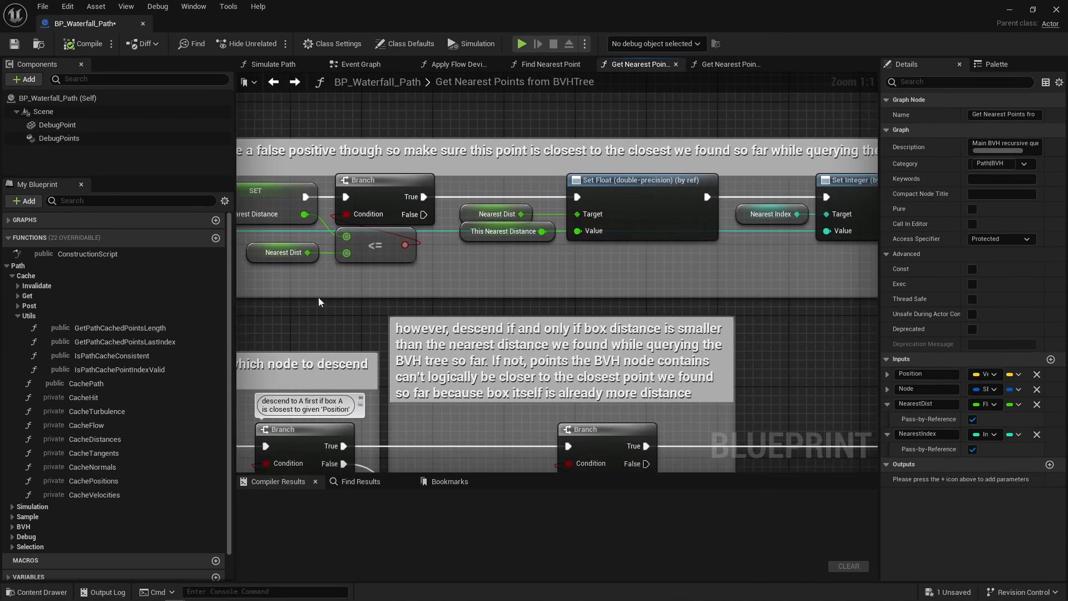
{"action": "left_click_drag", "start_coordinate": [477, 271], "coordinate": [657, 206]}
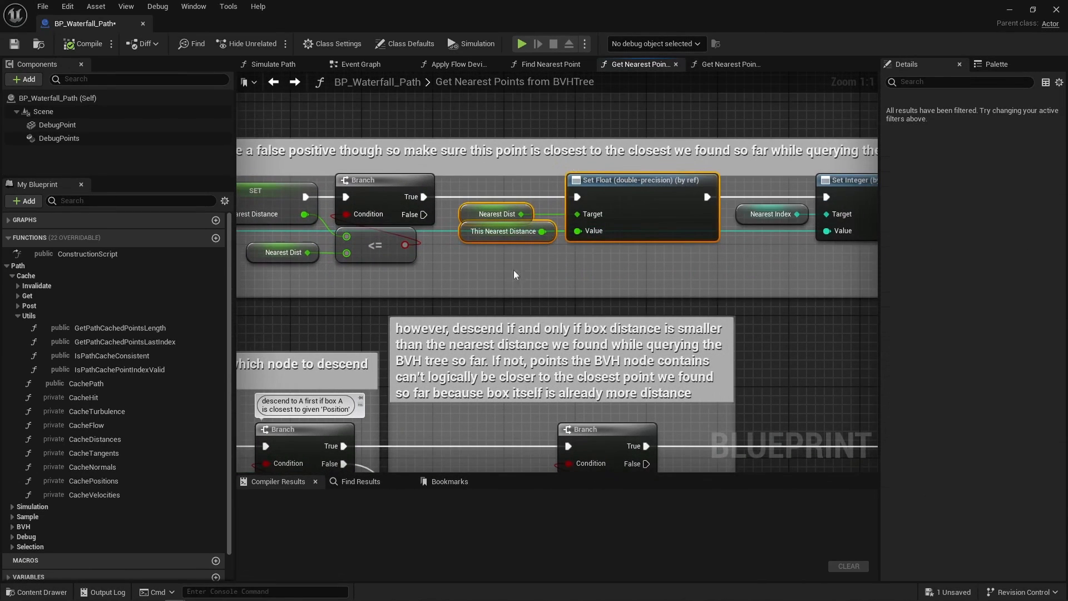
{"action": "left_click", "coordinate": [595, 278]}
{"action": "right_click_drag", "start_coordinate": [595, 278], "coordinate": [360, 285]}
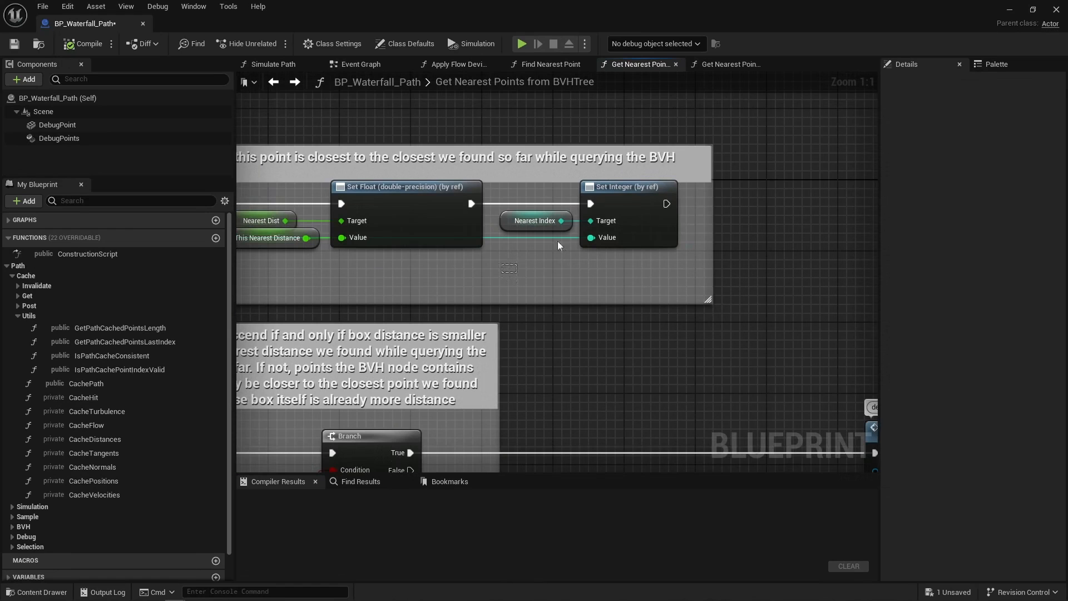
{"action": "left_click_drag", "start_coordinate": [558, 242], "coordinate": [666, 166]}
{"action": "left_click", "coordinate": [541, 267]}
{"action": "right_click_drag", "start_coordinate": [544, 267], "coordinate": [744, 273]}
{"action": "left_click_drag", "start_coordinate": [418, 195], "coordinate": [534, 257]}
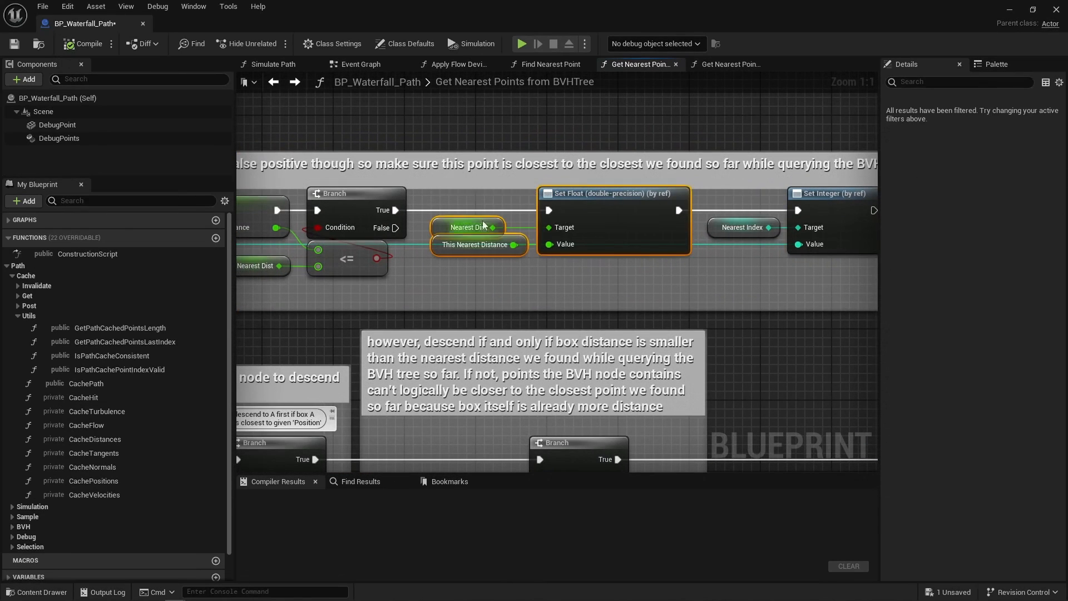
{"action": "left_click", "coordinate": [499, 273]}
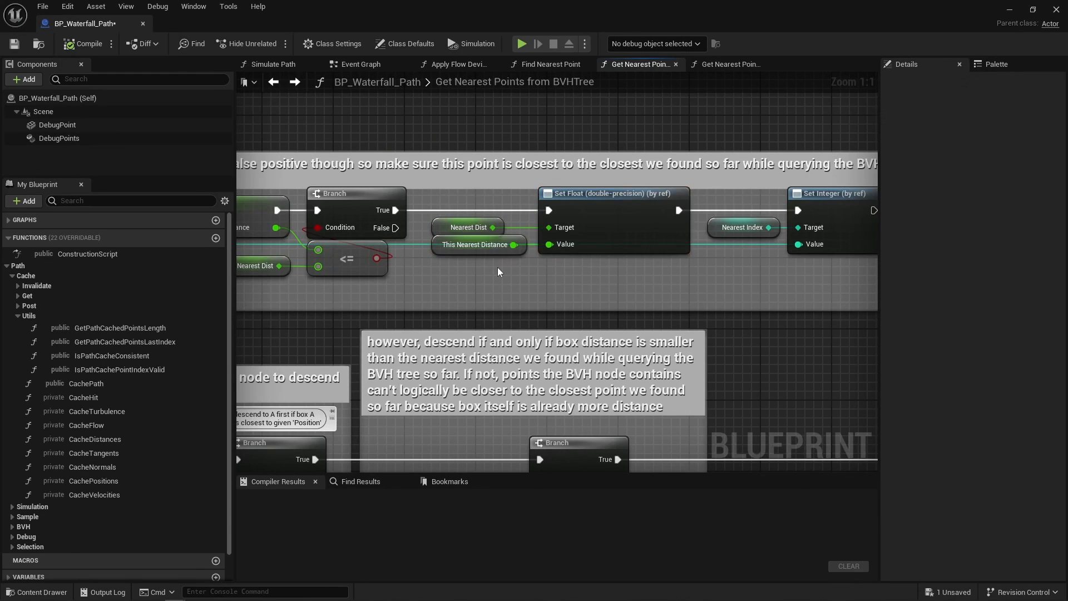
Step: Examine the branch that rechecks box B's distance after descending into A and the second recursive call, plus the box distance nodes
{"action": "right_click_drag", "start_coordinate": [489, 284], "coordinate": [589, 162]}
{"action": "scroll", "coordinate": [588, 162], "scroll_direction": "down", "scroll_amount": 2}
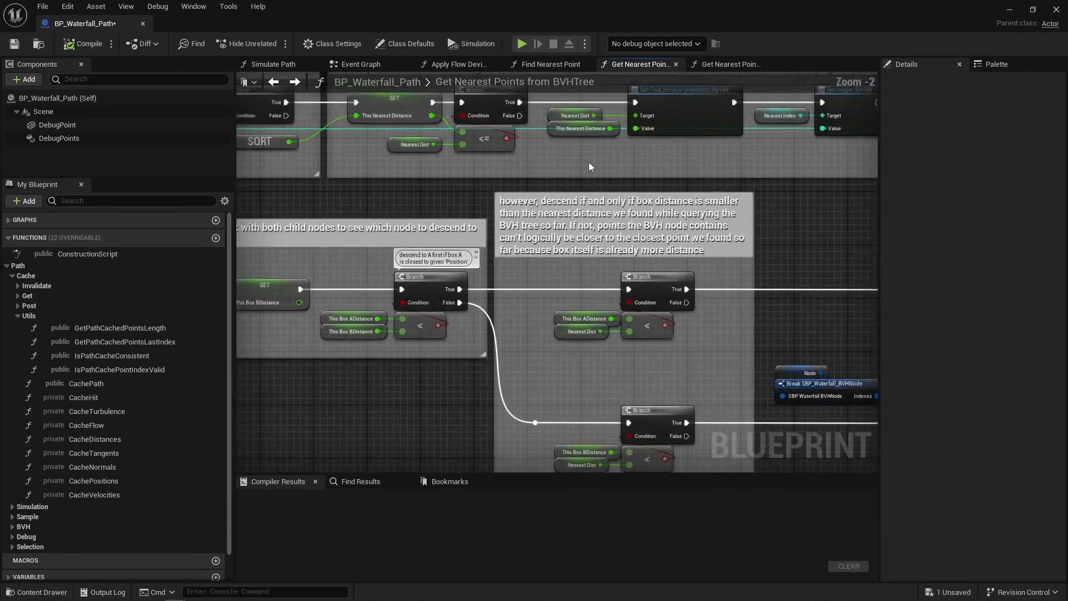
{"action": "scroll", "coordinate": [586, 278], "scroll_direction": "up", "scroll_amount": 1}
{"action": "right_click_drag", "start_coordinate": [586, 279], "coordinate": [495, 169]}
{"action": "right_click_drag", "start_coordinate": [751, 243], "coordinate": [389, 243]}
{"action": "right_click_drag", "start_coordinate": [772, 203], "coordinate": [462, 210]}
{"action": "left_click_drag", "start_coordinate": [489, 159], "coordinate": [654, 267]}
{"action": "right_click_drag", "start_coordinate": [621, 231], "coordinate": [474, 256]}
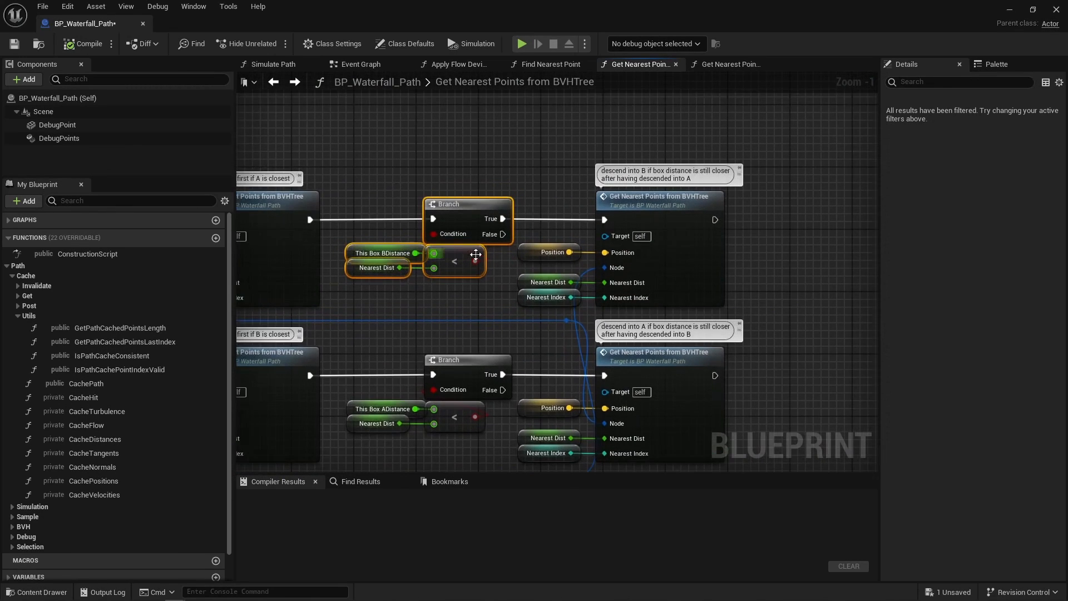
{"action": "scroll", "coordinate": [600, 219], "scroll_direction": "up", "scroll_amount": 1}
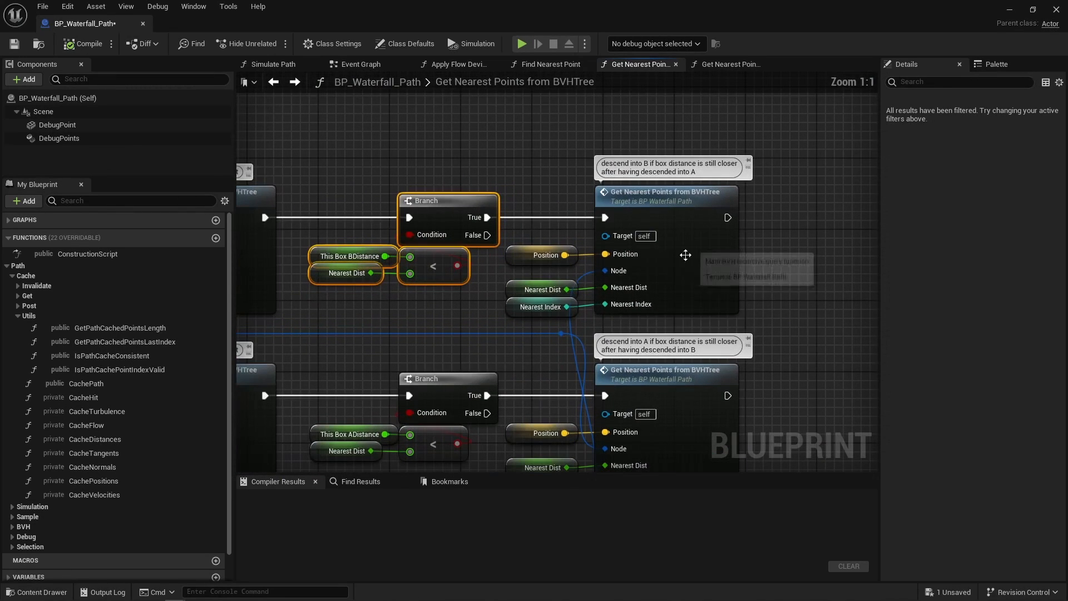
{"action": "left_click", "coordinate": [434, 322]}
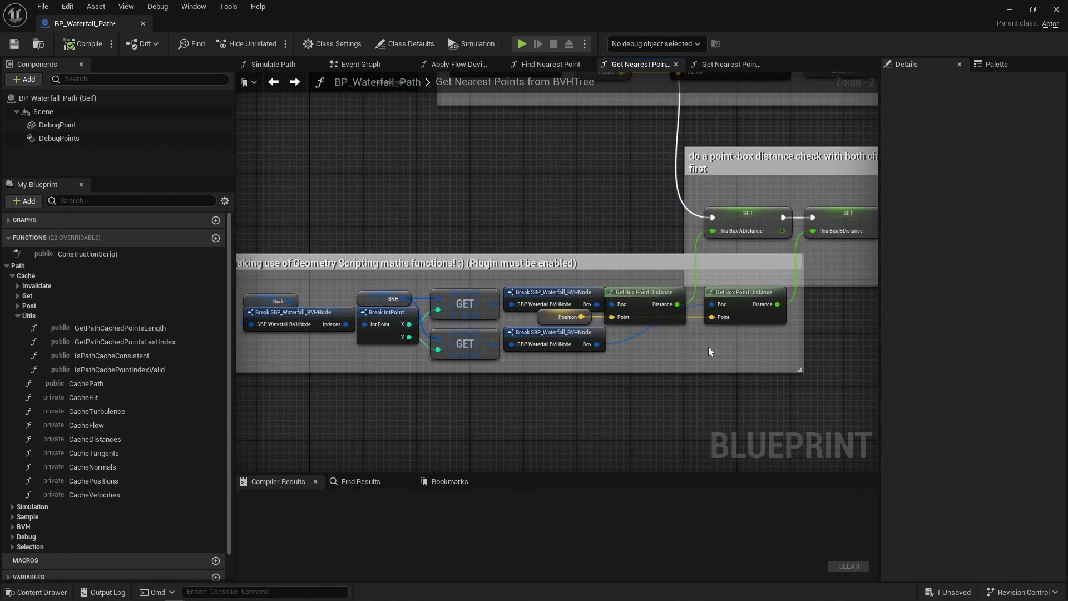
Step: Examine the Get Box Point Distance nodes and the branch comparing This Box ADistance with This Box BDistance to choose the child visited first
{"action": "scroll", "coordinate": [708, 346], "scroll_direction": "up", "scroll_amount": 2}
{"action": "left_click_drag", "start_coordinate": [738, 350], "coordinate": [543, 290]}
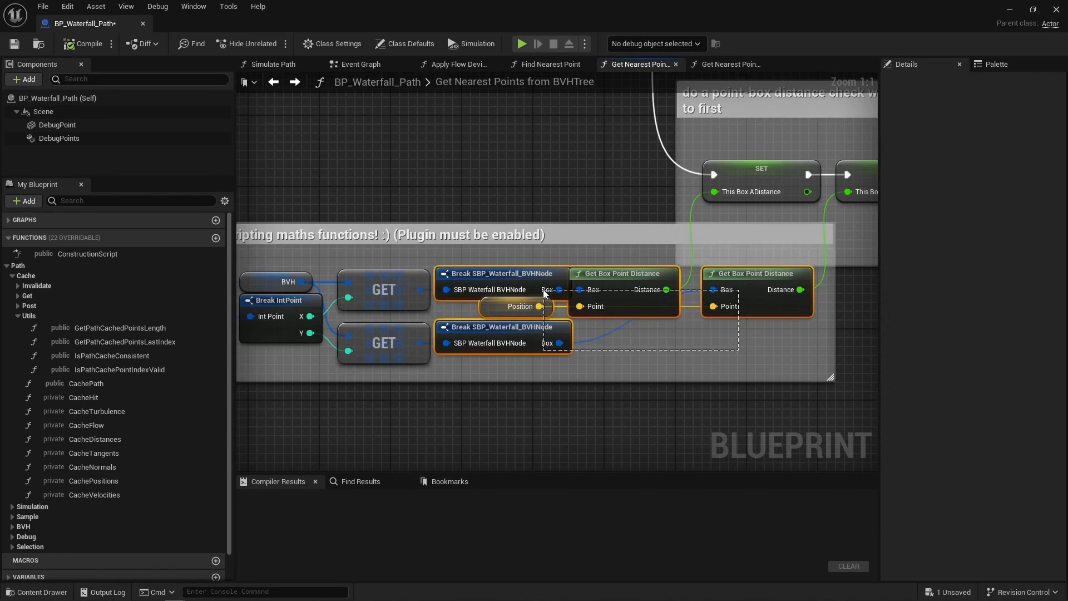
{"action": "right_click_drag", "start_coordinate": [660, 340], "coordinate": [287, 351]}
{"action": "left_click_drag", "start_coordinate": [382, 157], "coordinate": [494, 192]}
{"action": "left_click", "coordinate": [620, 196]}
{"action": "left_click_drag", "start_coordinate": [621, 201], "coordinate": [739, 253]}
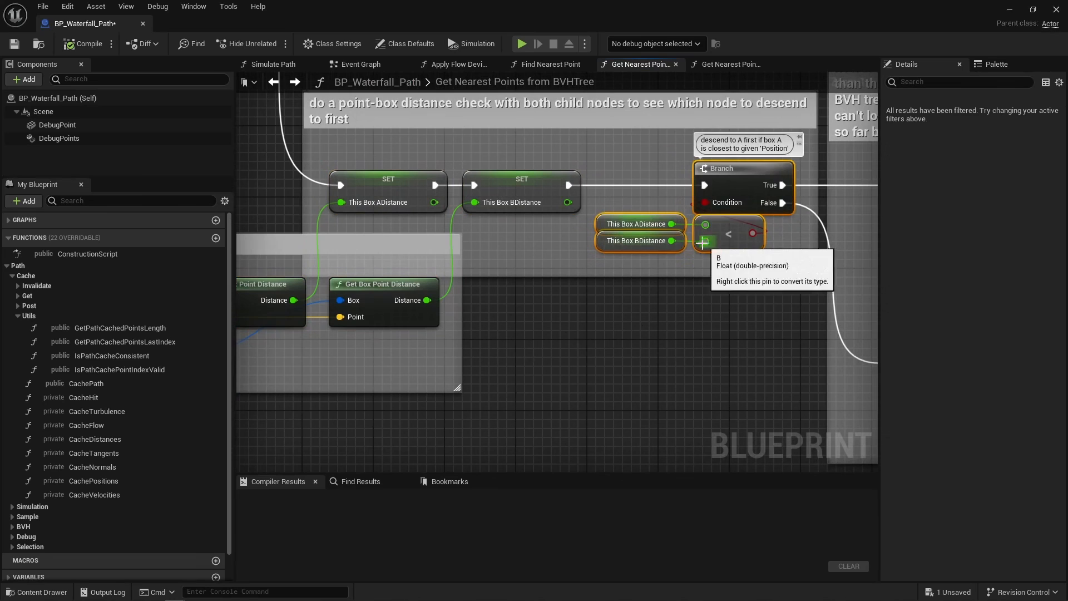
{"action": "left_click", "coordinate": [656, 207]}
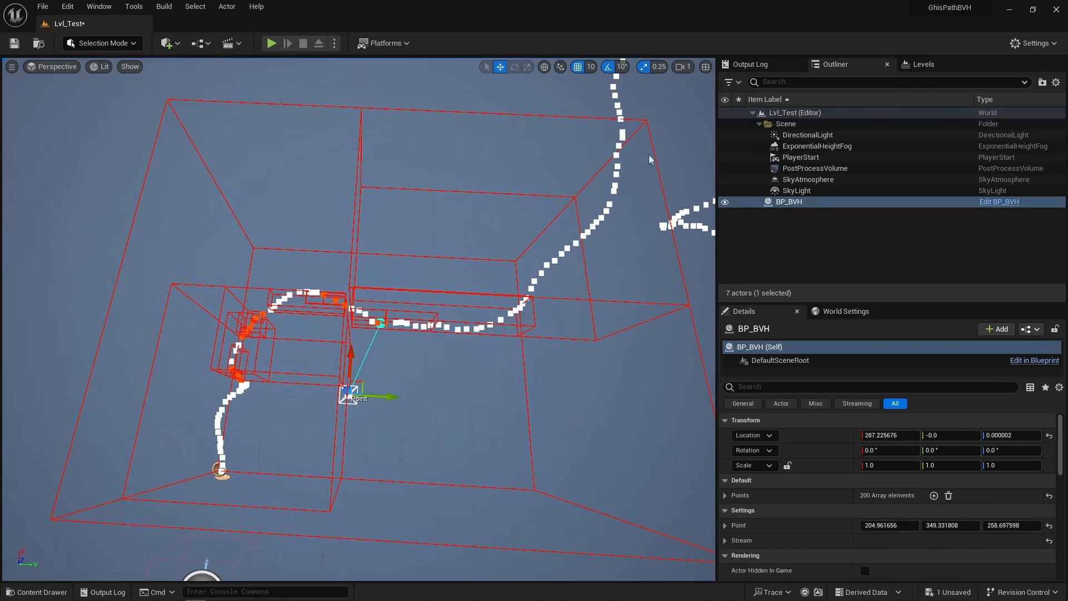
Step: Inspect the BP_BVH debug boxes in the level, and find the "How to build a BVH – Part 1: Basics" article in Google's results
{"action": "right_click_drag", "start_coordinate": [358, 319], "coordinate": [414, 291]}
{"action": "middle_click", "coordinate": [75, 205]}
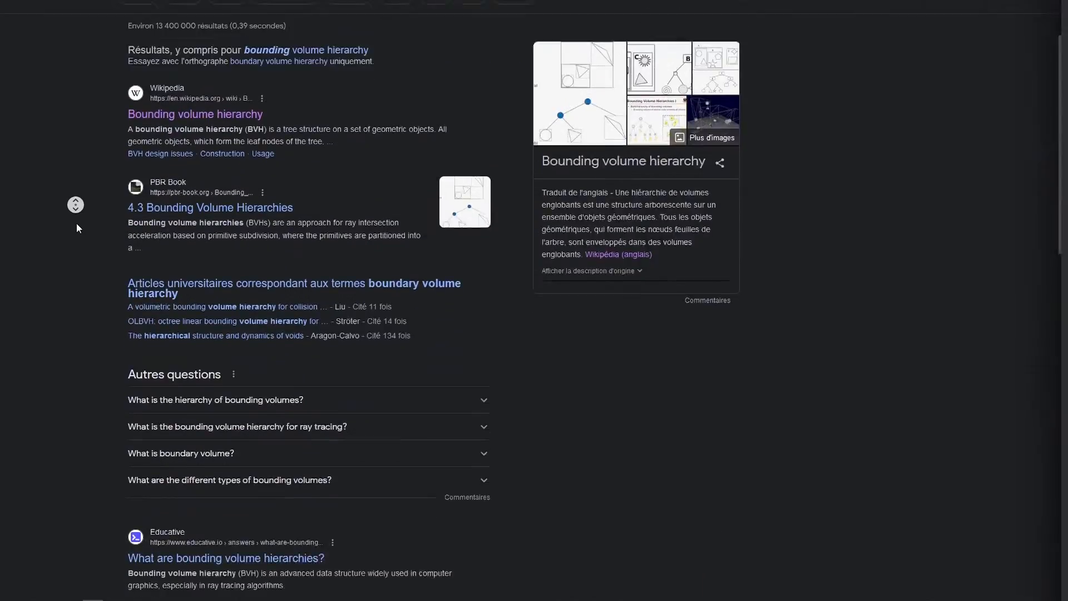
{"action": "left_click", "coordinate": [172, 191]}
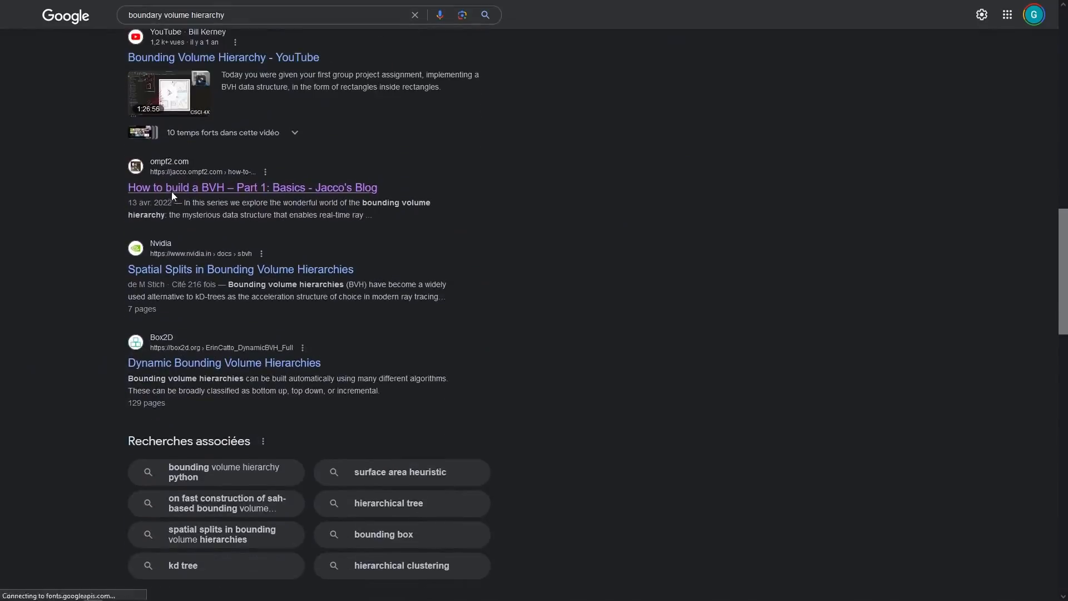
{"action": "middle_click", "coordinate": [171, 191]}
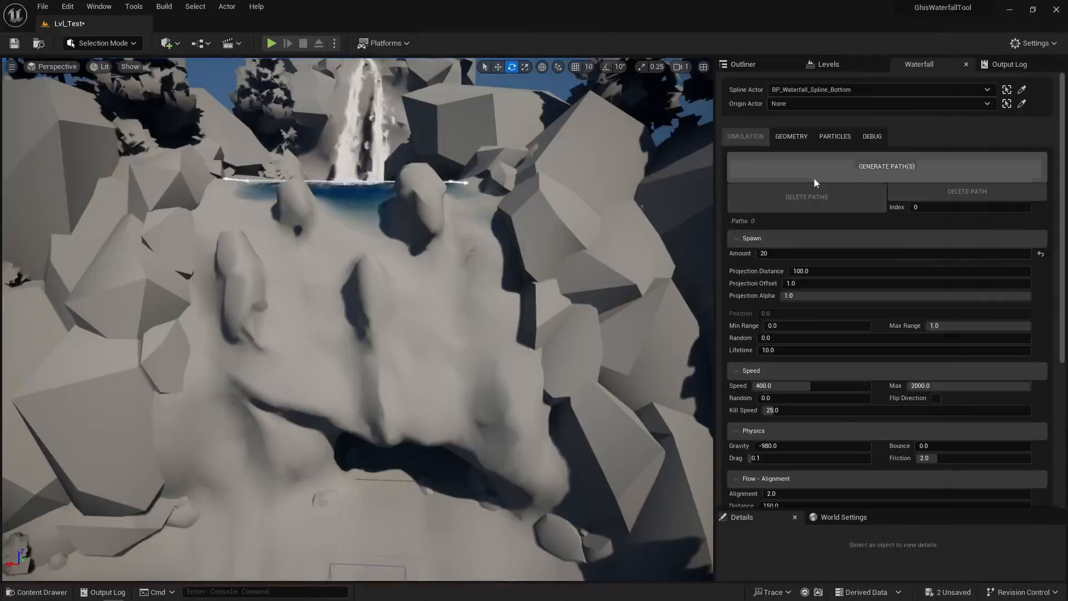
Step: Generate 20 paths for BP_Waterfall_Spline_Bottom and generate the individual-path geometry planes from them
{"action": "left_click", "coordinate": [835, 169]}
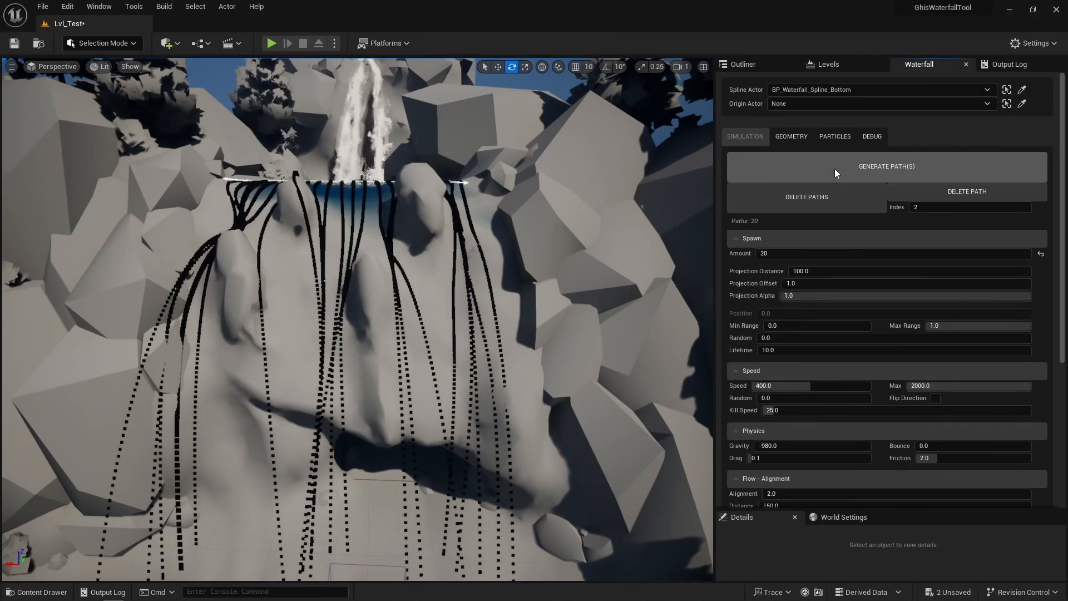
{"action": "left_click", "coordinate": [797, 138]}
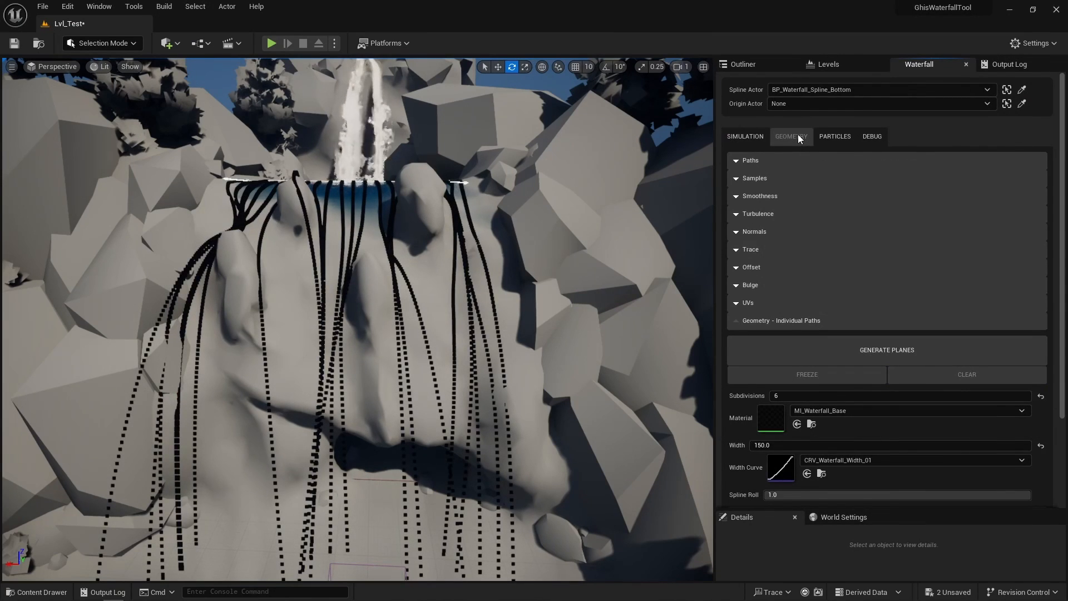
{"action": "left_click", "coordinate": [858, 345]}
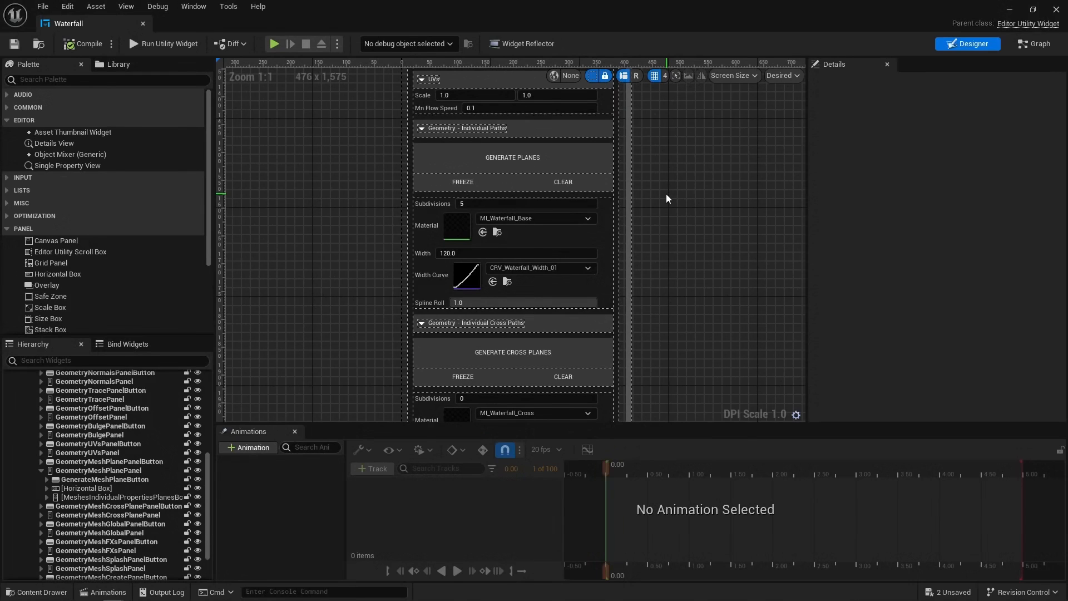
Step: Trace the Generate Planes button's On Clicked event in the Waterfall widget to the Start Mesh function
{"action": "left_click", "coordinate": [585, 162]}
{"action": "scroll", "coordinate": [917, 334], "scroll_direction": "down", "scroll_amount": 10}
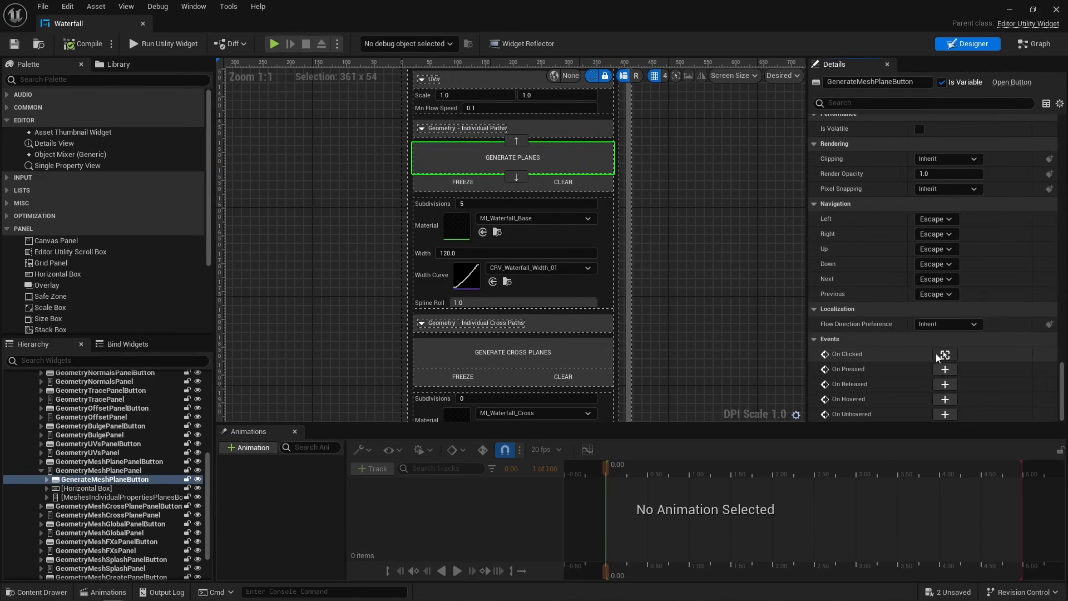
{"action": "left_click", "coordinate": [942, 357]}
{"action": "double_click", "coordinate": [597, 228]}
{"action": "scroll", "coordinate": [579, 231], "scroll_direction": "up", "scroll_amount": 6}
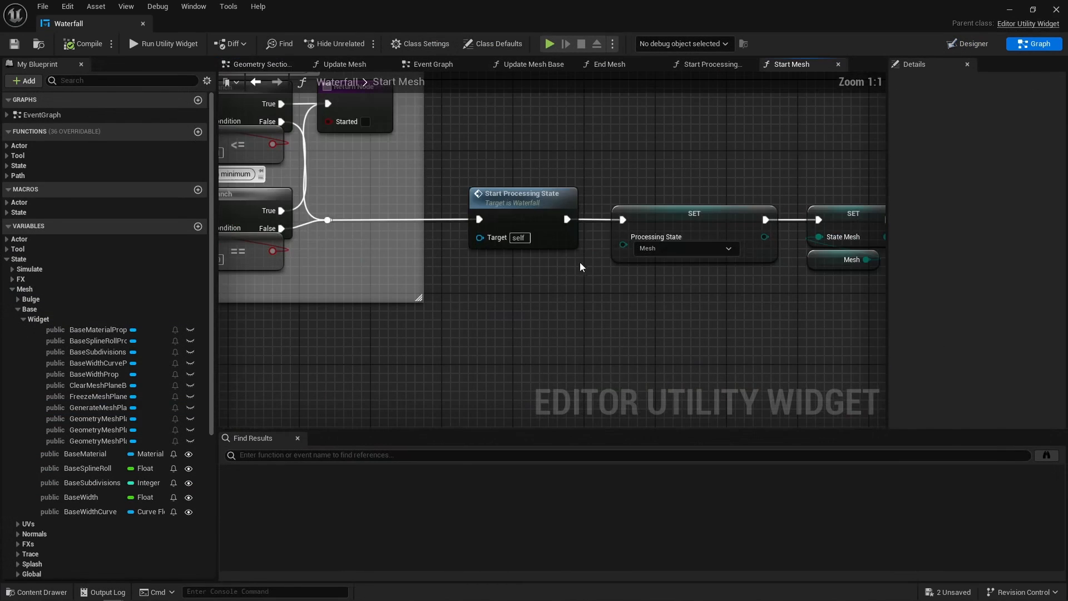
Step: Examine the Start Processing State function, and return to Start Mesh to inspect the nodes setting Processing State and State Mesh
{"action": "double_click", "coordinate": [501, 202]}
{"action": "left_click_drag", "start_coordinate": [273, 290], "coordinate": [346, 195]}
{"action": "key", "text": "alt+Left"}
{"action": "left_click_drag", "start_coordinate": [634, 316], "coordinate": [705, 186]}
{"action": "left_click", "coordinate": [706, 186]}
Step: Follow the Event Graph's tick process through Tick Mesh and Update Mesh into the Update Mesh Base function
{"action": "left_click", "coordinate": [431, 63]}
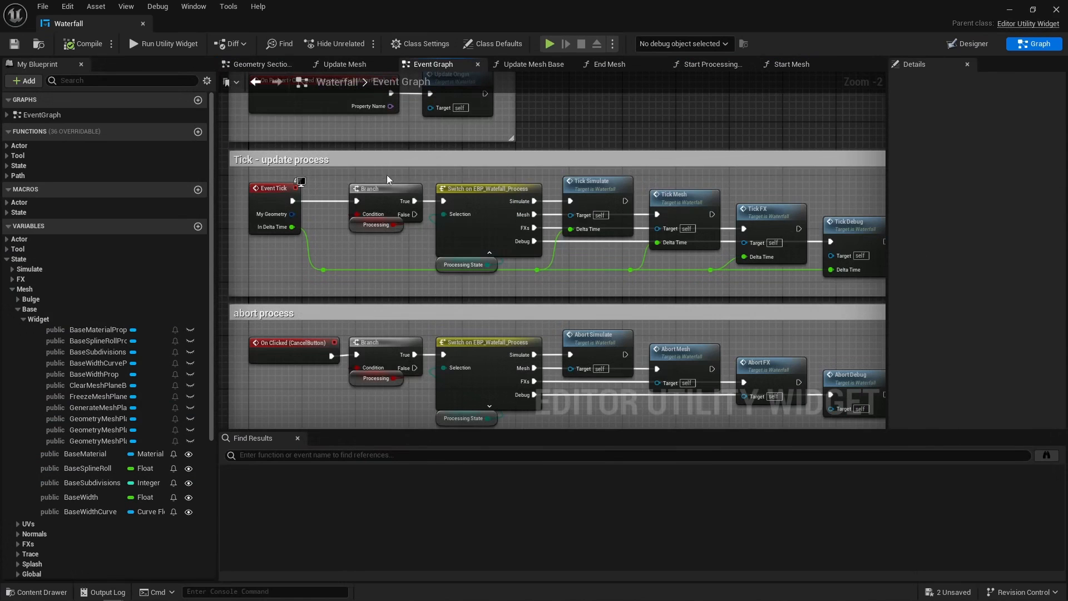
{"action": "left_click_drag", "start_coordinate": [387, 176], "coordinate": [489, 264]}
{"action": "double_click", "coordinate": [674, 202]}
{"action": "double_click", "coordinate": [652, 241]}
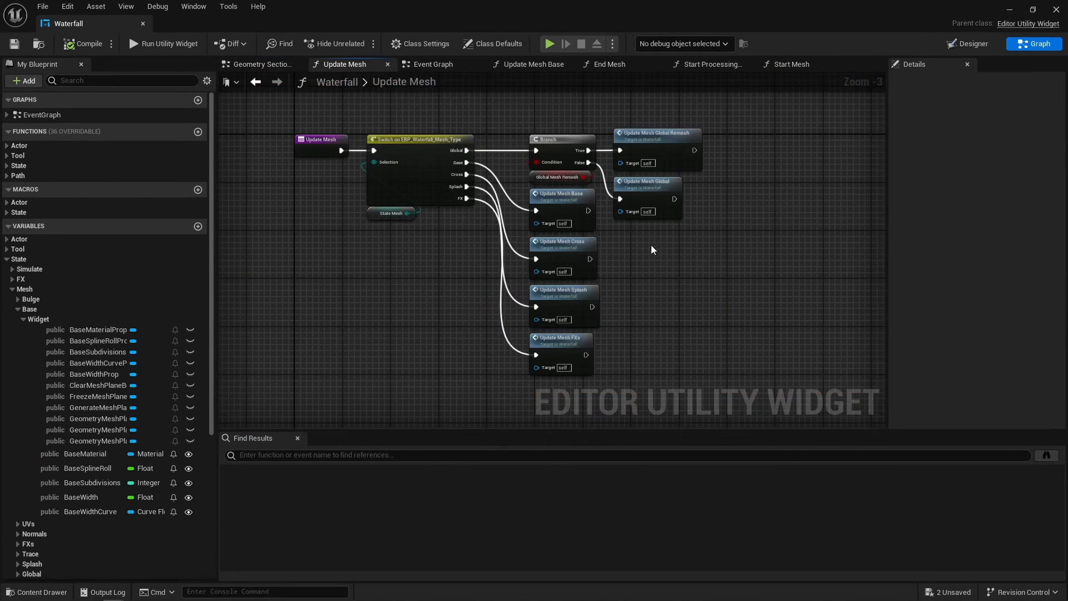
{"action": "scroll", "coordinate": [559, 211], "scroll_direction": "up", "scroll_amount": 1}
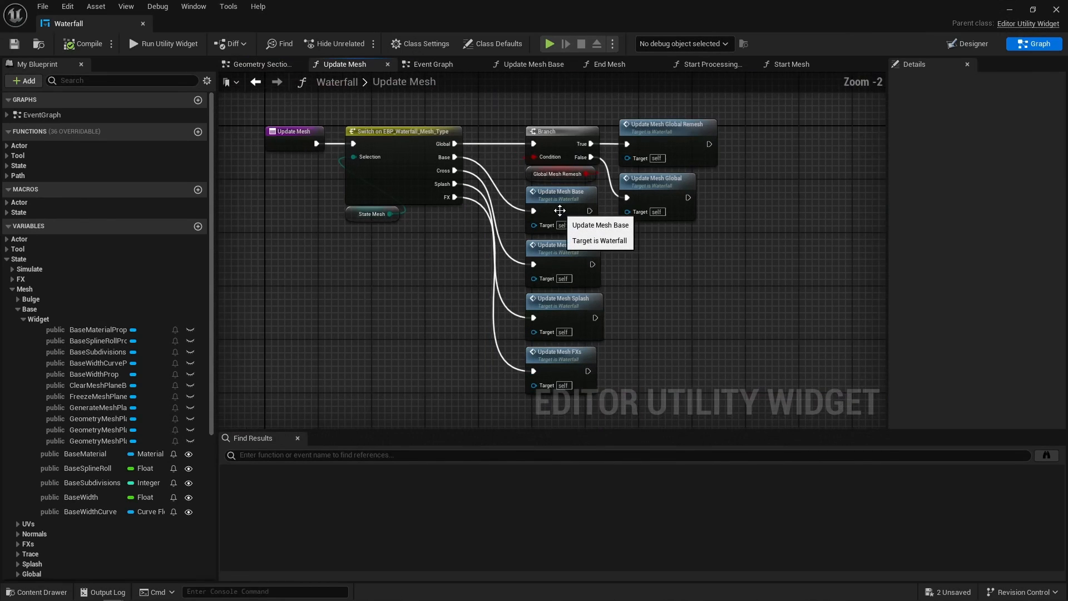
{"action": "double_click", "coordinate": [559, 210]}
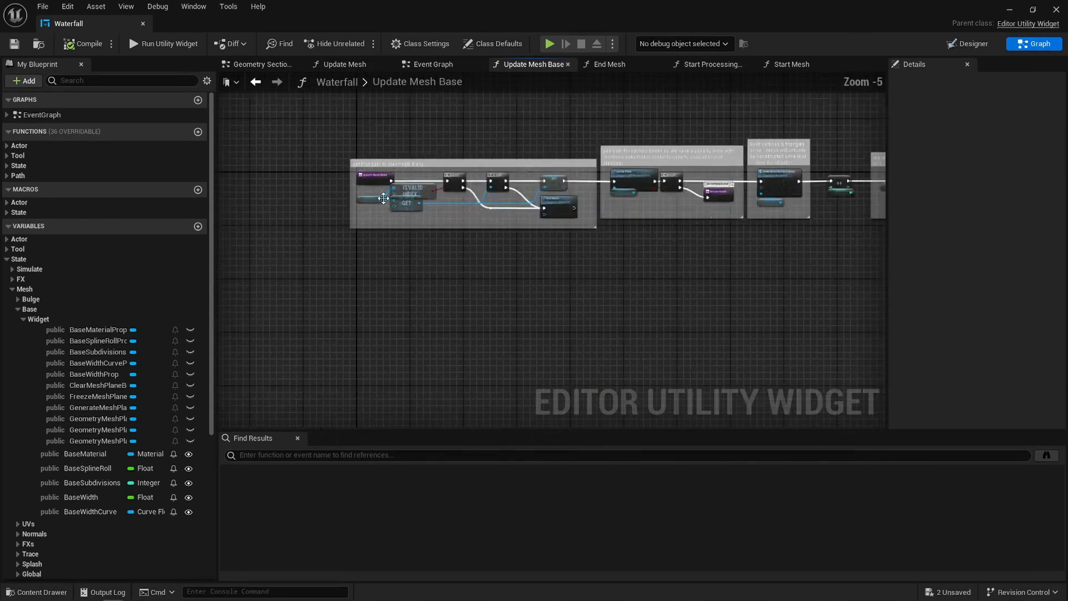
Step: Examine the Update Mesh Base nodes from the path lookup through the buffer building to the remaining-paths length check
{"action": "scroll", "coordinate": [384, 199], "scroll_direction": "up", "scroll_amount": 5}
{"action": "right_click_drag", "start_coordinate": [630, 238], "coordinate": [383, 247]}
{"action": "left_click", "coordinate": [622, 184]}
{"action": "right_click_drag", "start_coordinate": [718, 189], "coordinate": [281, 187]}
{"action": "left_click_drag", "start_coordinate": [282, 187], "coordinate": [830, 230]}
{"action": "right_click_drag", "start_coordinate": [829, 231], "coordinate": [274, 243]}
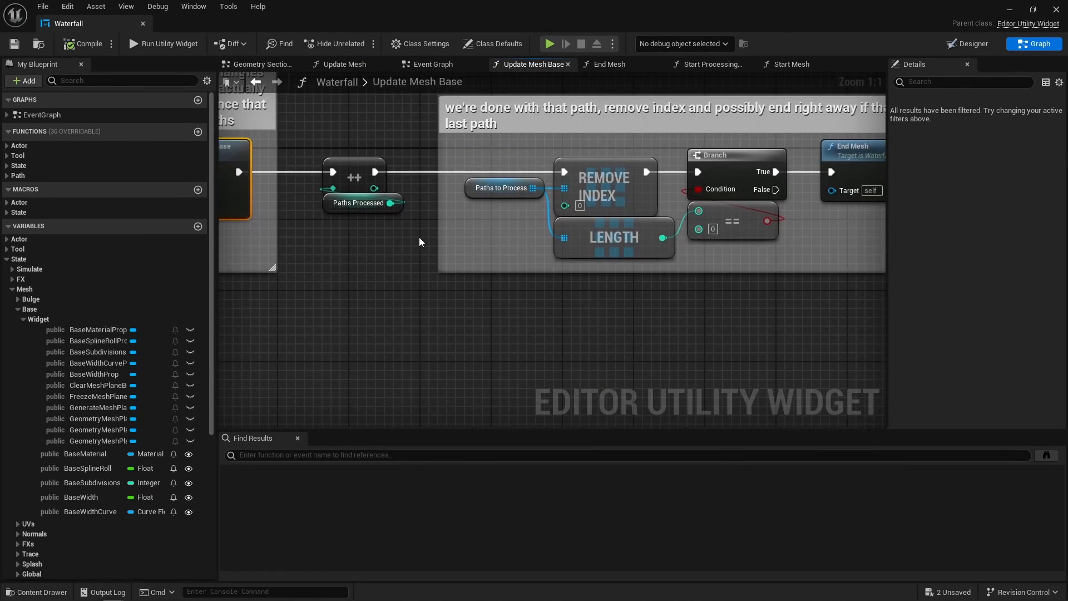
{"action": "left_click_drag", "start_coordinate": [420, 238], "coordinate": [702, 223]}
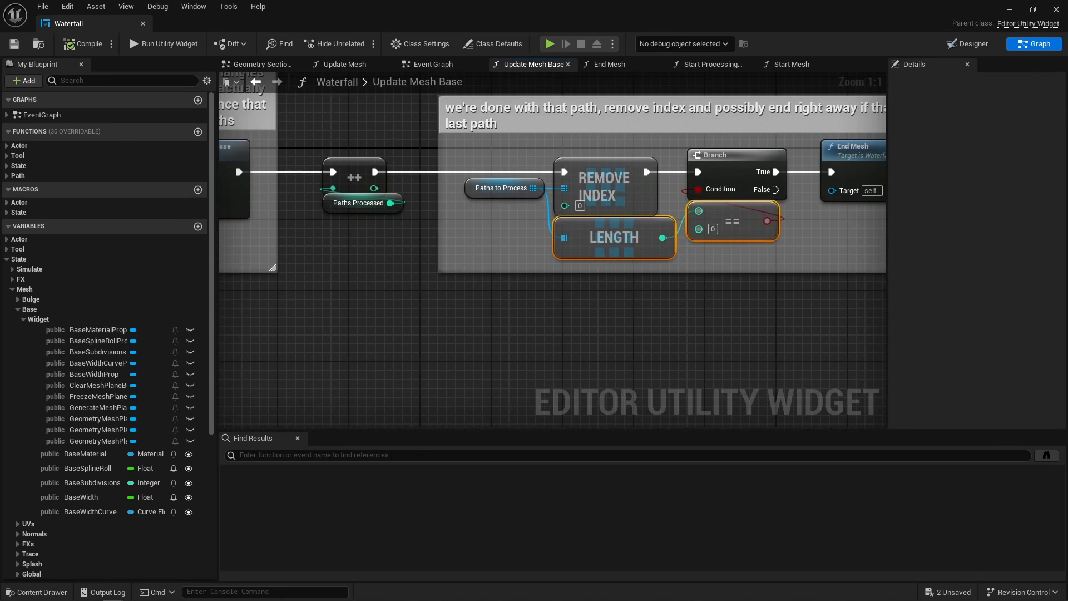
Step: Open End Mesh and its End Processing State function, and examine the nodes that reset the processing variables
{"action": "right_click_drag", "start_coordinate": [702, 222], "coordinate": [477, 219]}
{"action": "double_click", "coordinate": [682, 157]}
{"action": "double_click", "coordinate": [447, 211]}
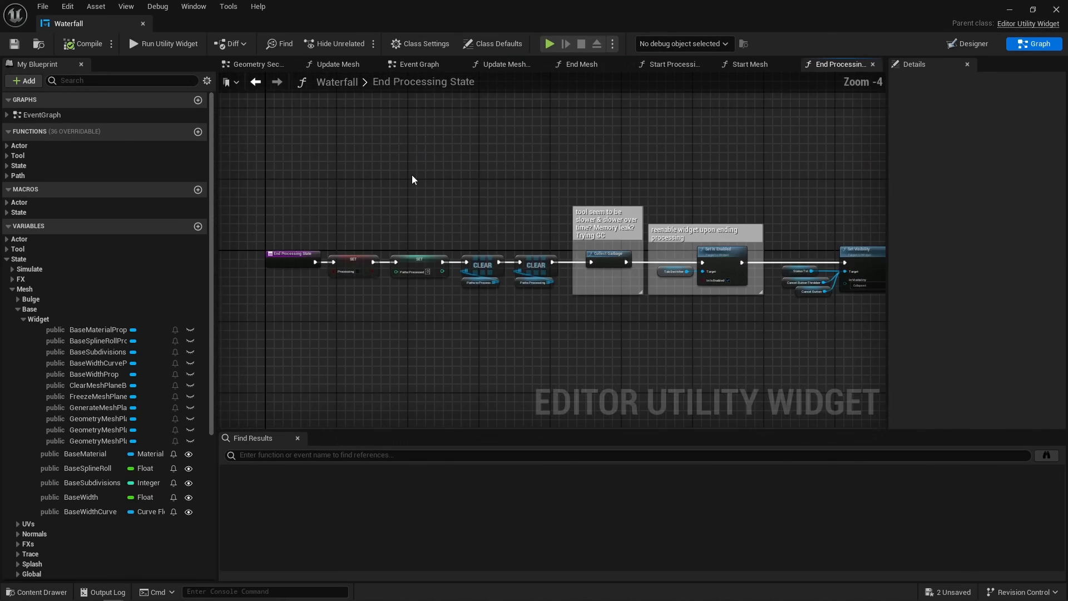
{"action": "scroll", "coordinate": [342, 288], "scroll_direction": "up", "scroll_amount": 4}
{"action": "left_click_drag", "start_coordinate": [330, 298], "coordinate": [392, 236]}
Step: Examine Update Simulate's Simulate Path branch, the removal of finished paths and the End Simulate call
{"action": "left_click", "coordinate": [491, 176]}
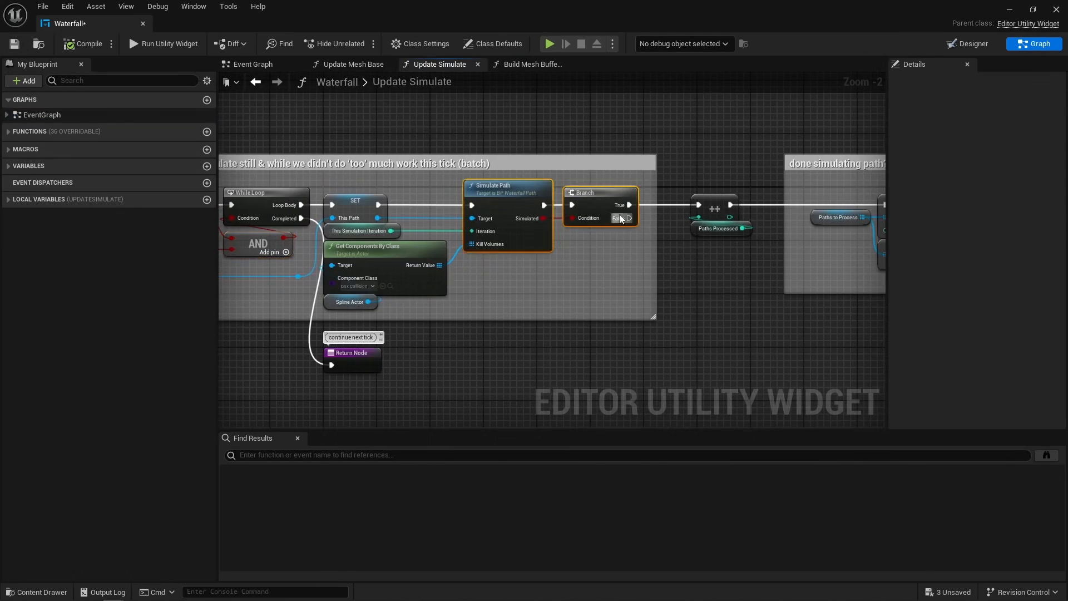
{"action": "right_click_drag", "start_coordinate": [619, 218], "coordinate": [293, 221]}
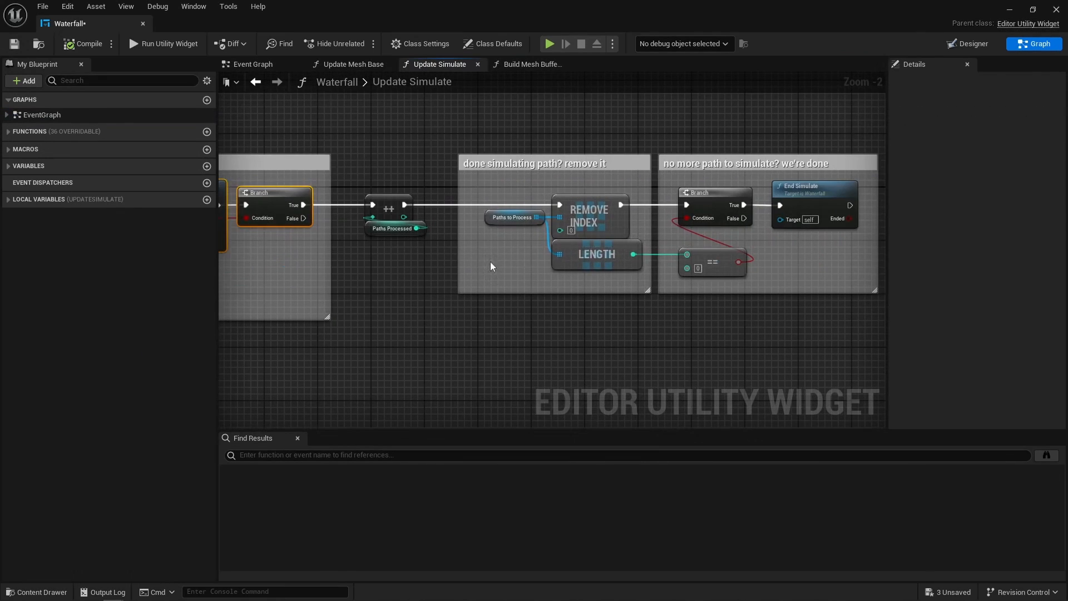
{"action": "left_click_drag", "start_coordinate": [561, 280], "coordinate": [701, 260]}
{"action": "left_click", "coordinate": [825, 201]}
Step: Return to Update Mesh Base and examine the nodes that get the first path to mesh and process it
{"action": "left_click", "coordinate": [353, 64]}
{"action": "scroll", "coordinate": [248, 326], "scroll_direction": "up", "scroll_amount": 4}
{"action": "right_click_drag", "start_coordinate": [249, 326], "coordinate": [382, 307]}
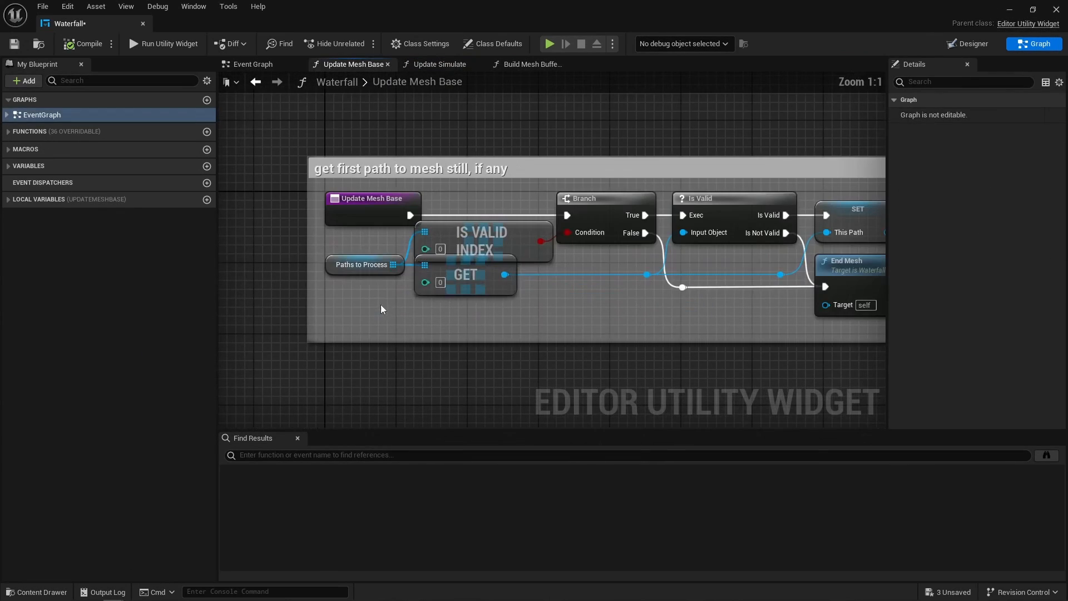
{"action": "right_click_drag", "start_coordinate": [806, 261], "coordinate": [219, 247]}
{"action": "left_click_drag", "start_coordinate": [401, 264], "coordinate": [758, 205]}
Step: Examine the Update Mesh Base nodes that remove the finished path from Paths to Process and check for the last path
{"action": "right_click_drag", "start_coordinate": [878, 227], "coordinate": [402, 249]}
{"action": "left_click_drag", "start_coordinate": [467, 189], "coordinate": [681, 253]}
{"action": "right_click_drag", "start_coordinate": [681, 254], "coordinate": [536, 246]}
{"action": "mouse_move", "coordinate": [681, 245]}
{"action": "left_mouse_down"}
{"action": "mouse_move", "coordinate": [744, 212]}
{"action": "mouse_move", "coordinate": [681, 245]}
{"action": "left_mouse_up"}
{"action": "right_click_drag", "start_coordinate": [300, 248], "coordinate": [764, 268]}
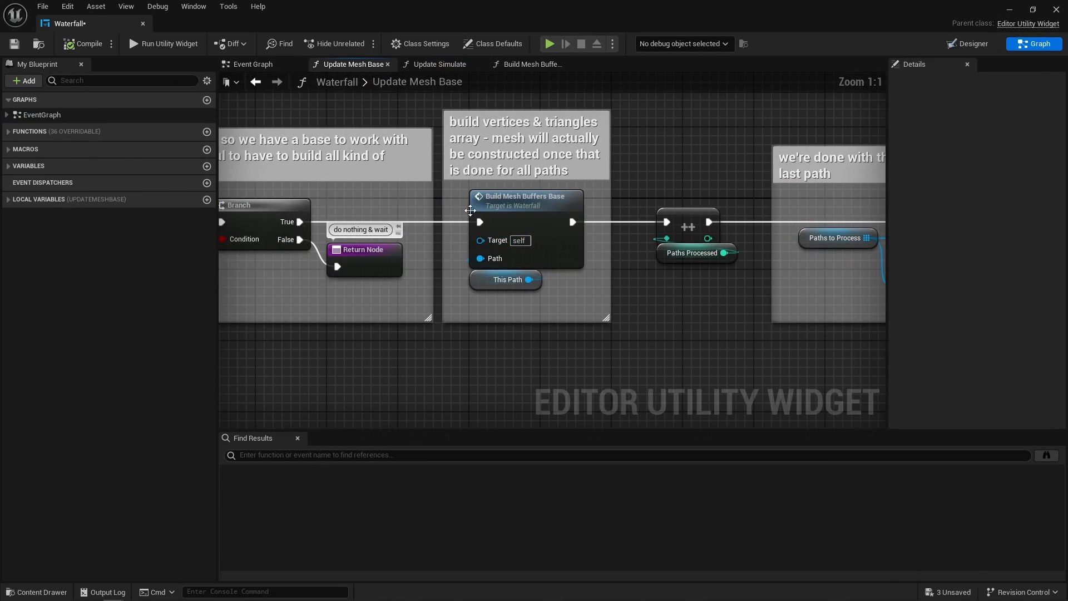
Step: Open the Build Mesh Buffers Base function and examine its sequence of buffer-building sections, including the color branch
{"action": "double_click", "coordinate": [514, 214]}
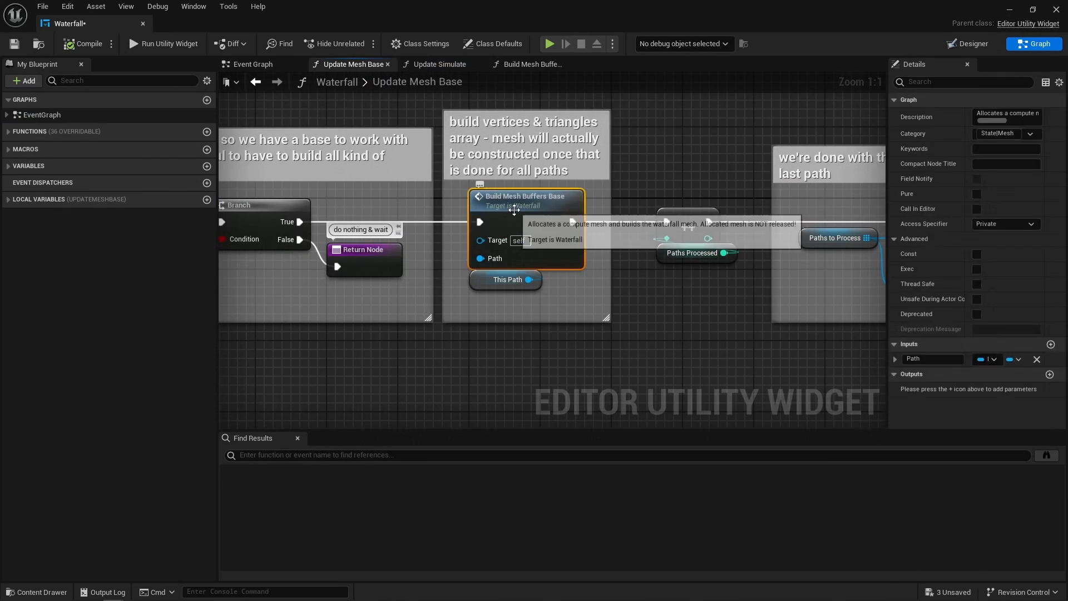
{"action": "scroll", "coordinate": [458, 237], "scroll_direction": "up", "scroll_amount": 11}
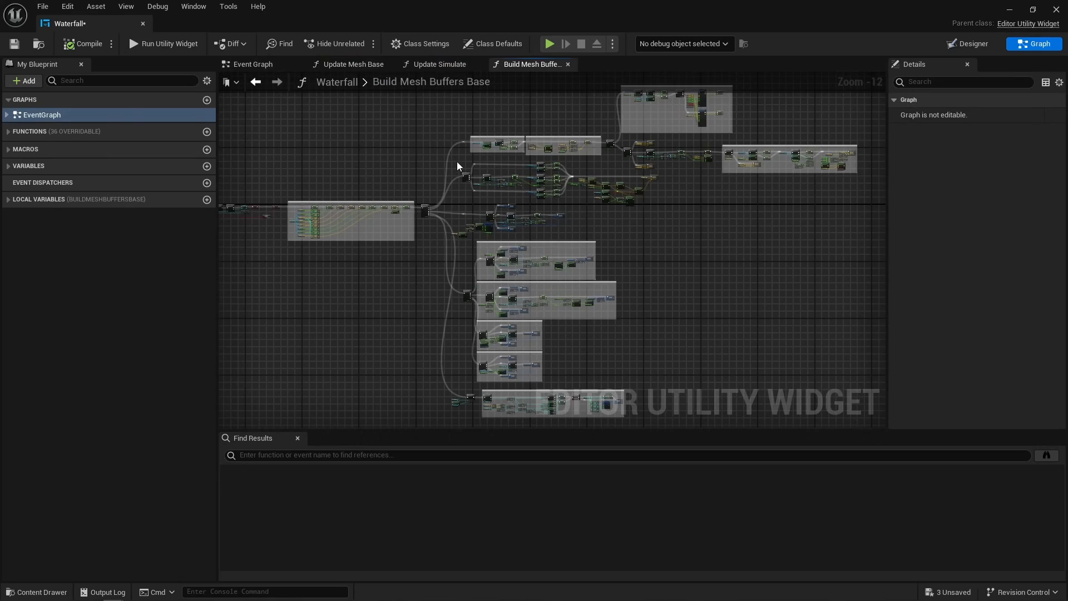
{"action": "scroll", "coordinate": [472, 251], "scroll_direction": "down", "scroll_amount": 5}
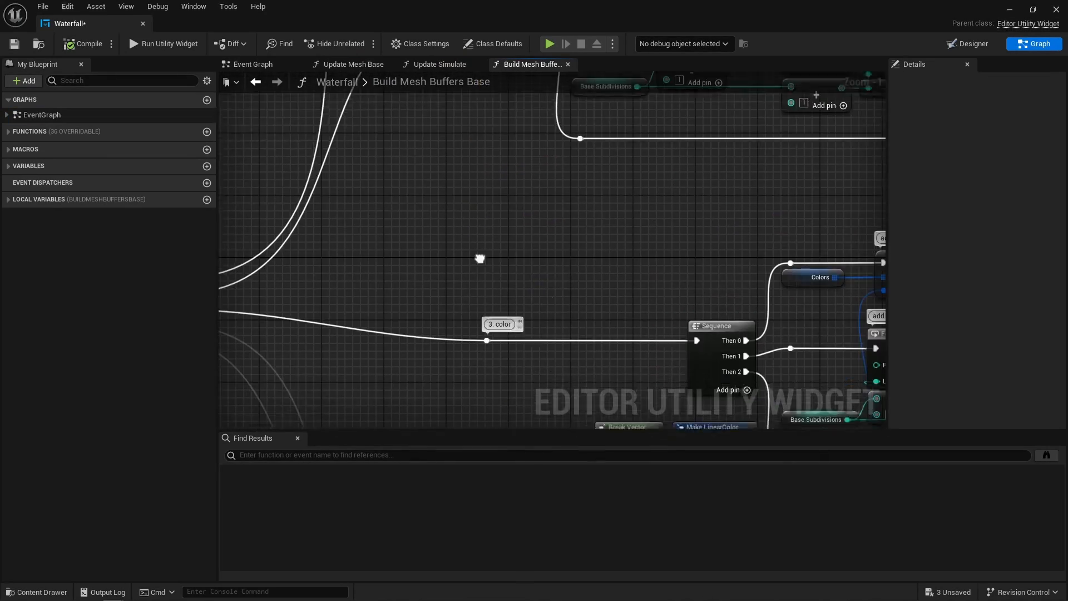
{"action": "right_click_drag", "start_coordinate": [479, 248], "coordinate": [527, 365]}
Step: Go from Update Mesh Base into End Mesh, examine its mesh type switch, and open the Apply Mesh Buffers function
{"action": "left_click", "coordinate": [355, 65]}
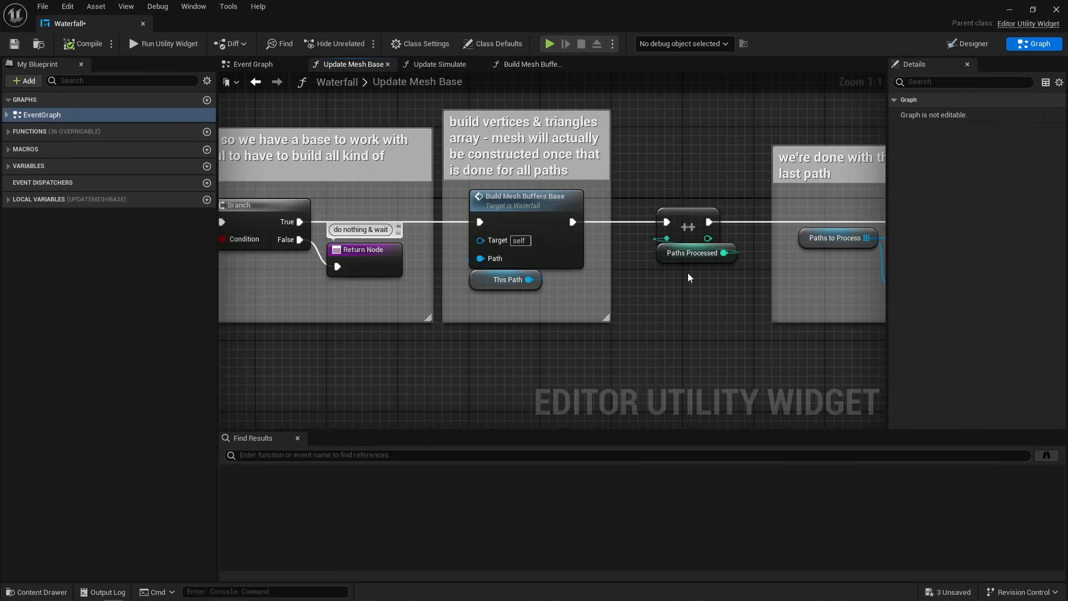
{"action": "right_click_drag", "start_coordinate": [689, 277], "coordinate": [274, 274]}
{"action": "double_click", "coordinate": [709, 190]}
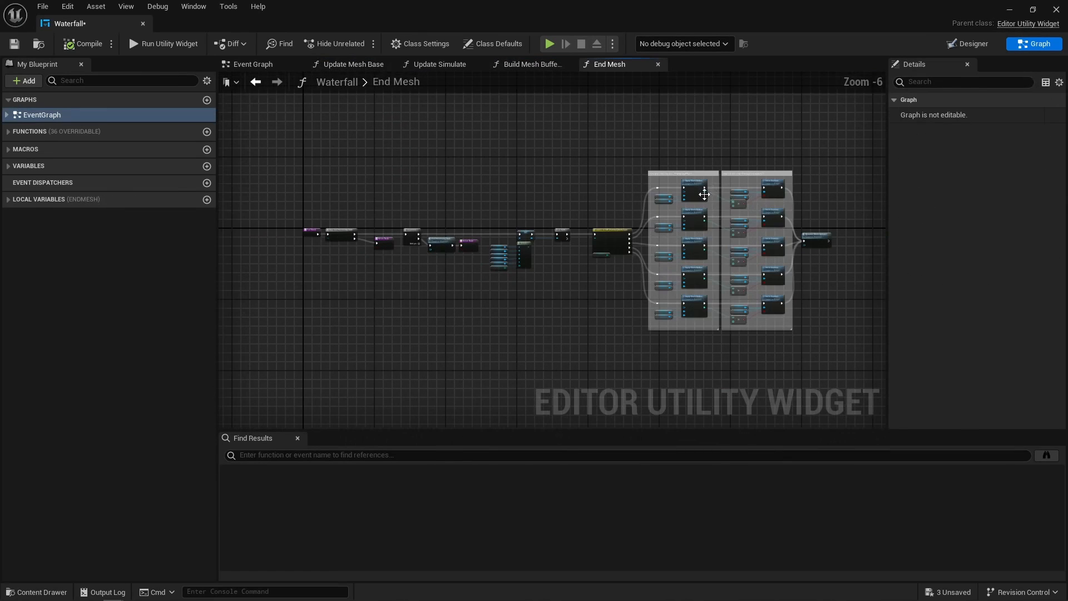
{"action": "scroll", "coordinate": [558, 252], "scroll_direction": "up", "scroll_amount": 4}
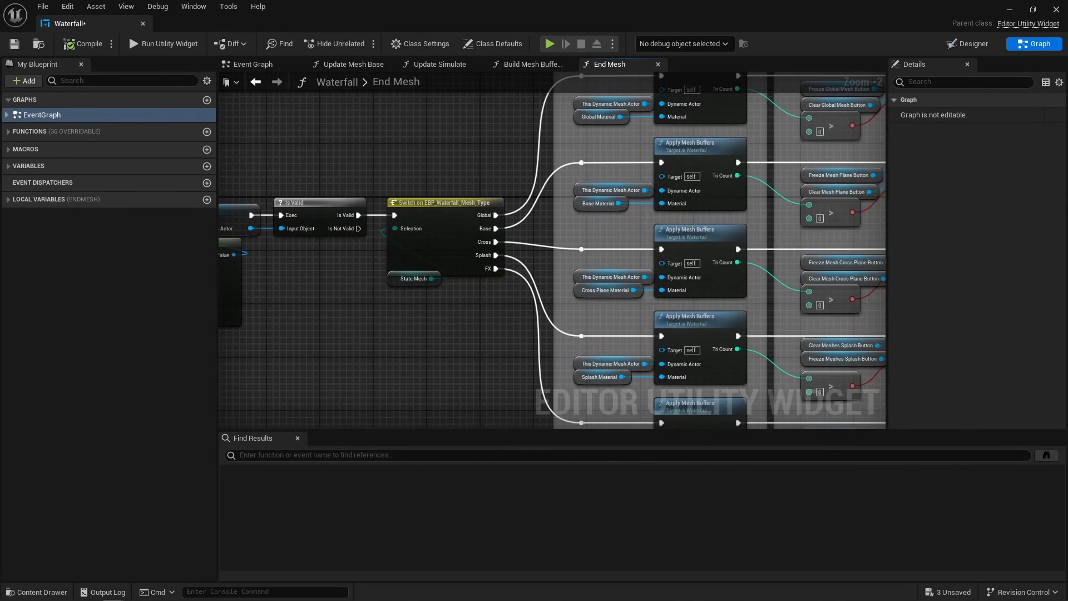
{"action": "right_click_drag", "start_coordinate": [645, 214], "coordinate": [462, 294]}
{"action": "double_click", "coordinate": [527, 150]}
Step: Examine the create geometry section of Apply Mesh Buffers, including Append Buffers to Mesh and Make GeometryScriptSimpleMeshBuffers
{"action": "scroll", "coordinate": [379, 225], "scroll_direction": "up", "scroll_amount": 3}
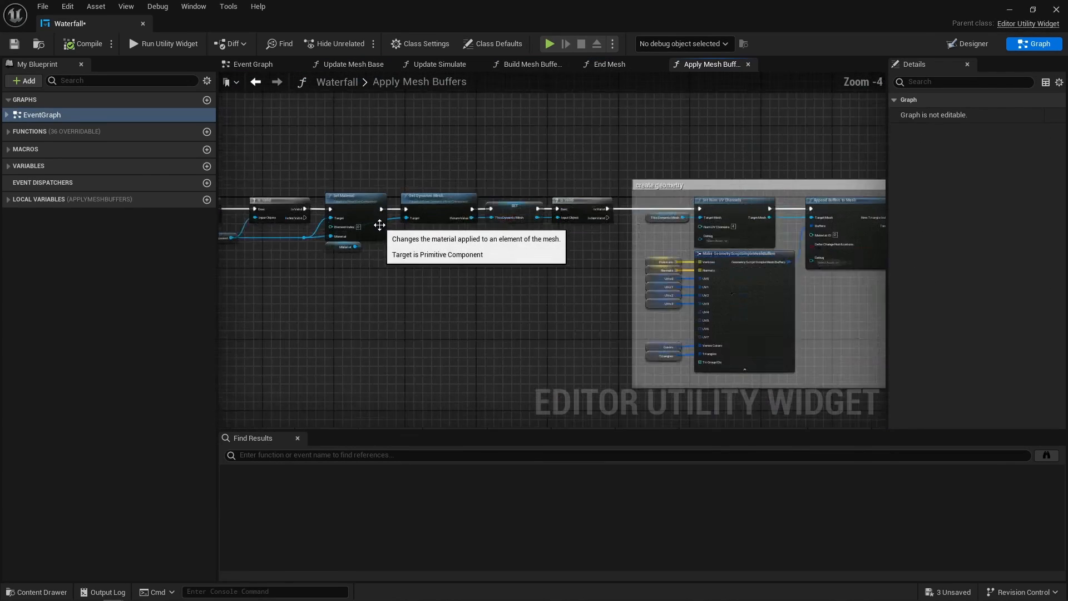
{"action": "scroll", "coordinate": [389, 226], "scroll_direction": "up", "scroll_amount": 1}
{"action": "right_click_drag", "start_coordinate": [743, 281], "coordinate": [395, 273]}
{"action": "scroll", "coordinate": [612, 257], "scroll_direction": "up", "scroll_amount": 2}
{"action": "left_click", "coordinate": [667, 201]}
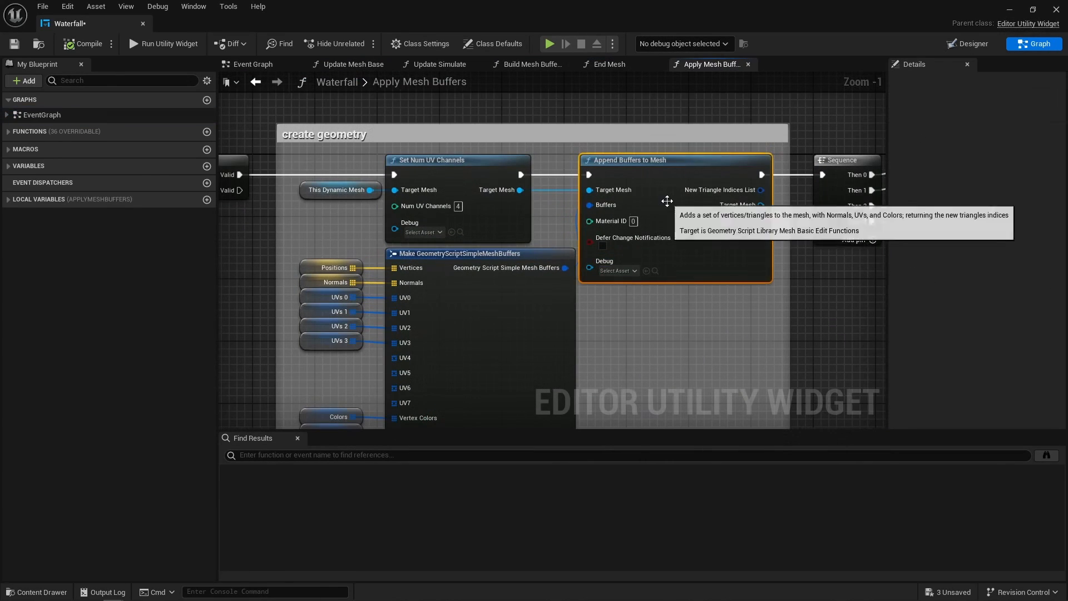
{"action": "left_click", "coordinate": [673, 336]}
{"action": "right_click_drag", "start_coordinate": [673, 336], "coordinate": [689, 252]}
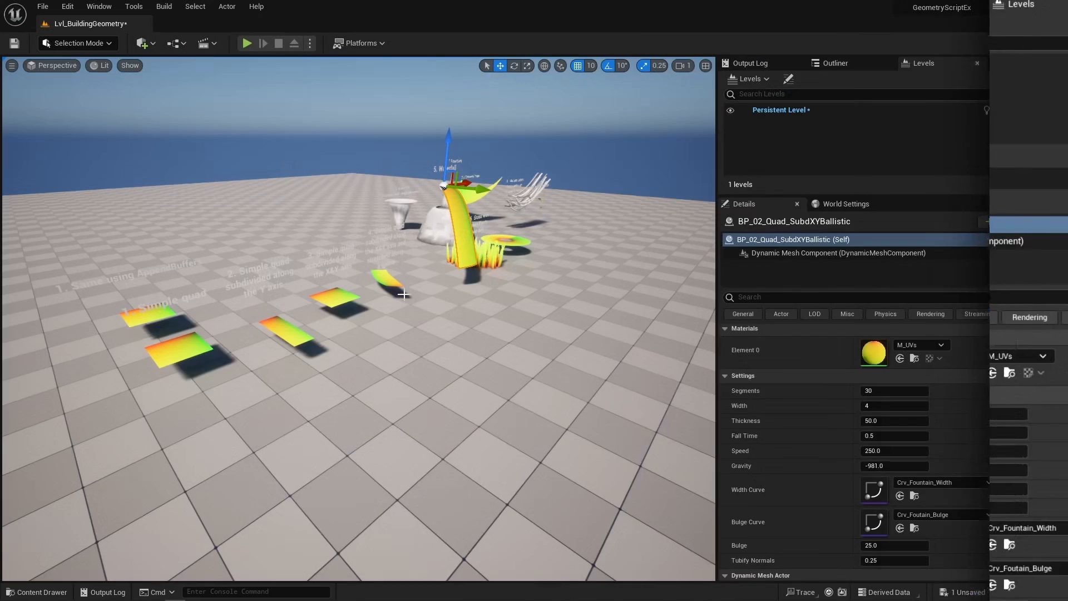
Step: Browse the example Blueprints in the GeometryScriptEx project's Booleans and BuildingGeometry folders
{"action": "key", "text": "ctrl+space"}
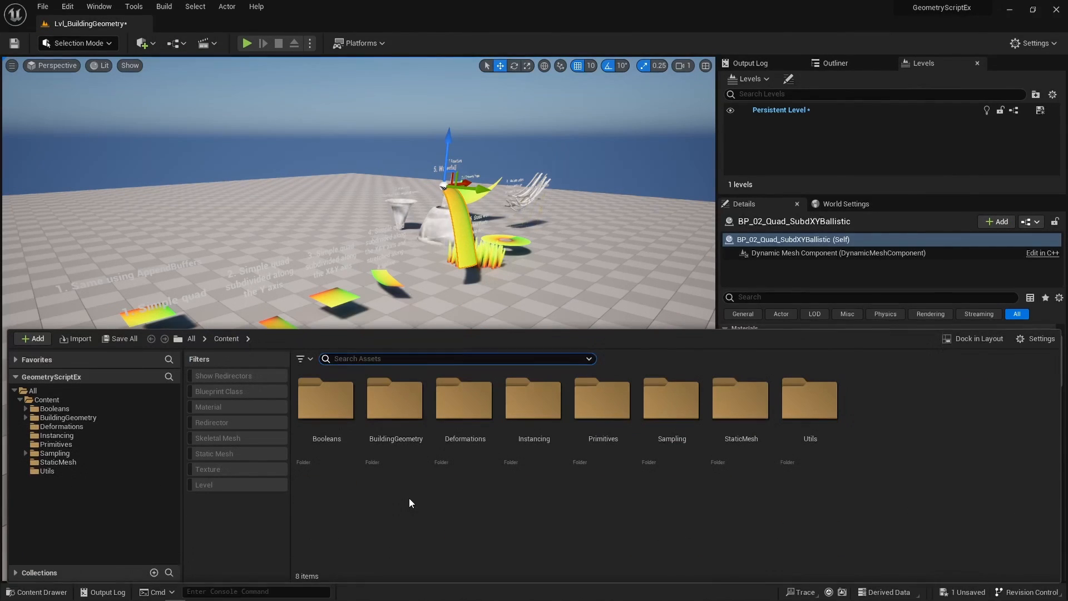
{"action": "double_click", "coordinate": [341, 422]}
{"action": "key", "text": "alt+Left"}
{"action": "double_click", "coordinate": [394, 400]}
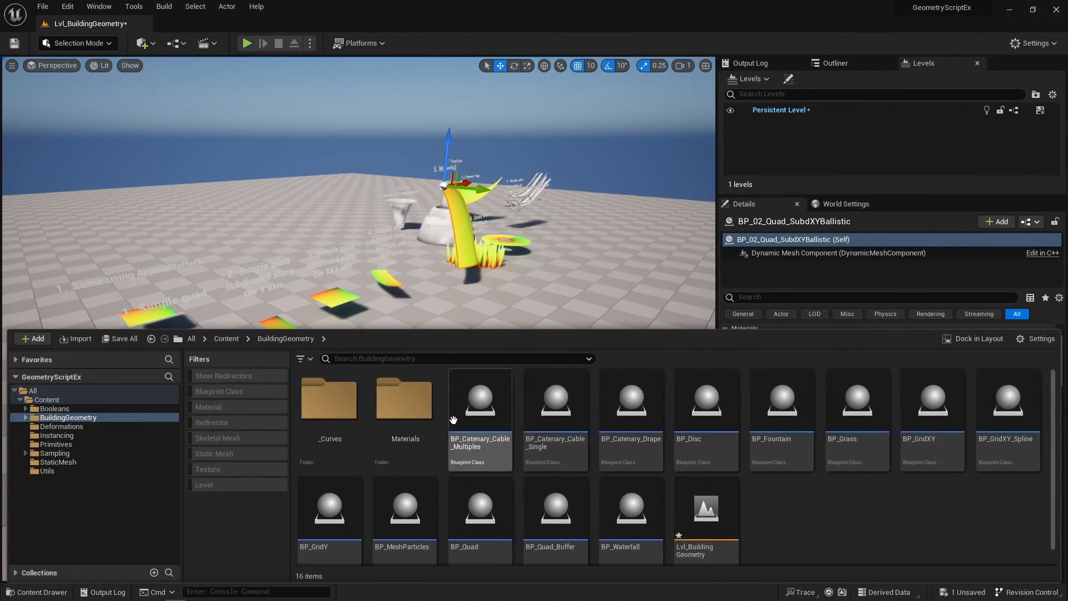
{"action": "key", "text": "alt+Left"}
Step: Browse the example assets in the Instancing, Primitives, Sampling and StaticMesh folders of the GeometryScriptEx project
{"action": "left_click", "coordinate": [466, 400]}
{"action": "left_click", "coordinate": [512, 411]}
{"action": "double_click", "coordinate": [512, 411]}
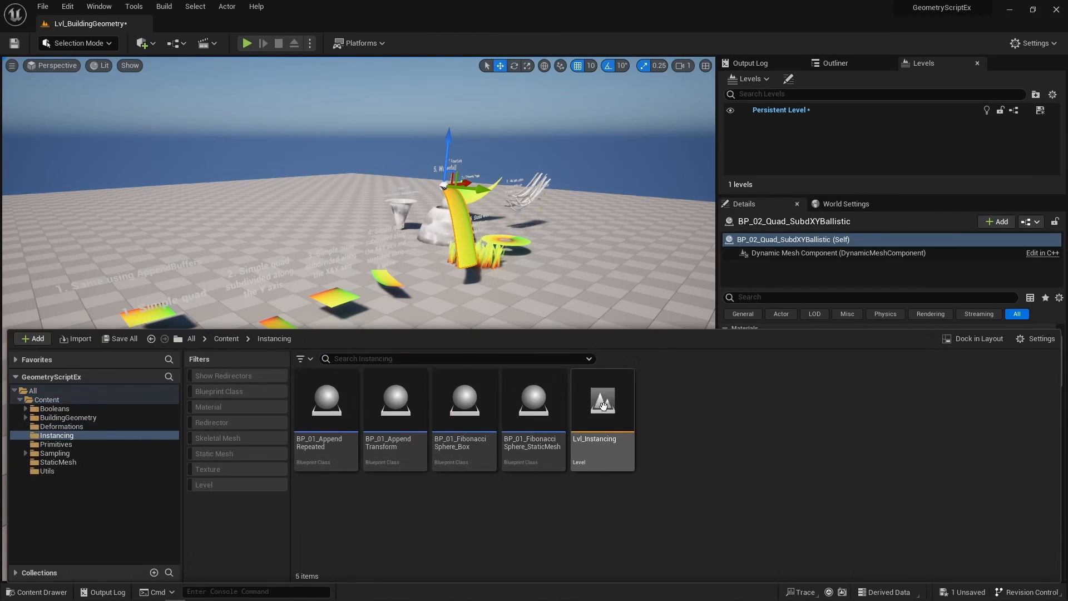
{"action": "key", "text": "alt+Left"}
{"action": "left_click", "coordinate": [612, 411]}
{"action": "double_click", "coordinate": [618, 408]}
{"action": "key", "text": "alt+Left"}
{"action": "left_click", "coordinate": [653, 404]}
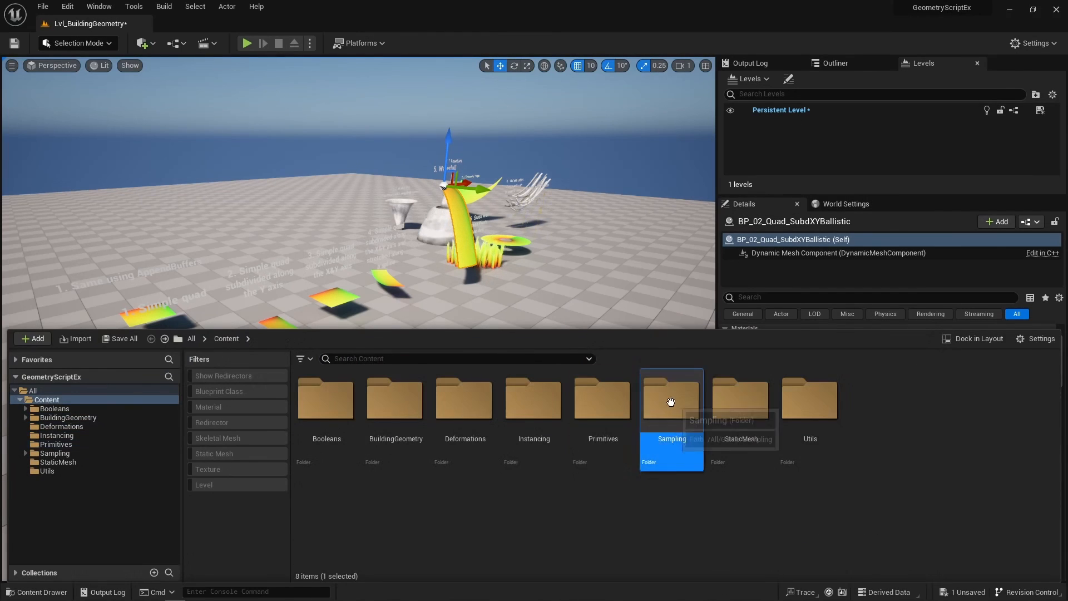
{"action": "double_click", "coordinate": [654, 405]}
{"action": "key", "text": "alt+Left"}
{"action": "double_click", "coordinate": [738, 402]}
{"action": "key", "text": "alt+Left"}
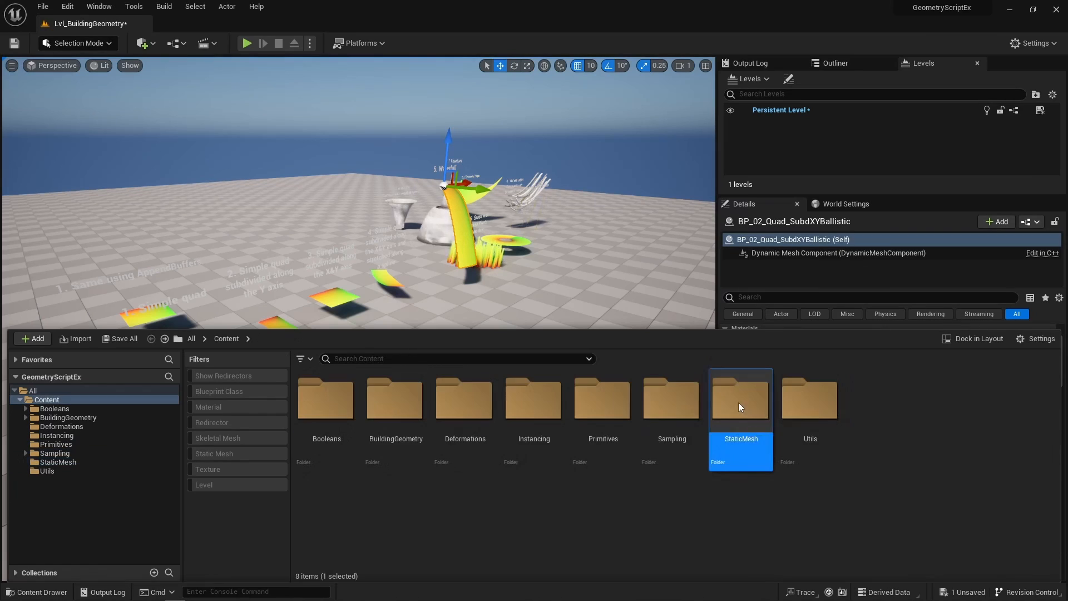
Step: Open the Lvl_Sampling level from the Sampling folder
{"action": "left_click", "coordinate": [679, 403]}
{"action": "double_click", "coordinate": [679, 403]}
{"action": "double_click", "coordinate": [879, 400]}
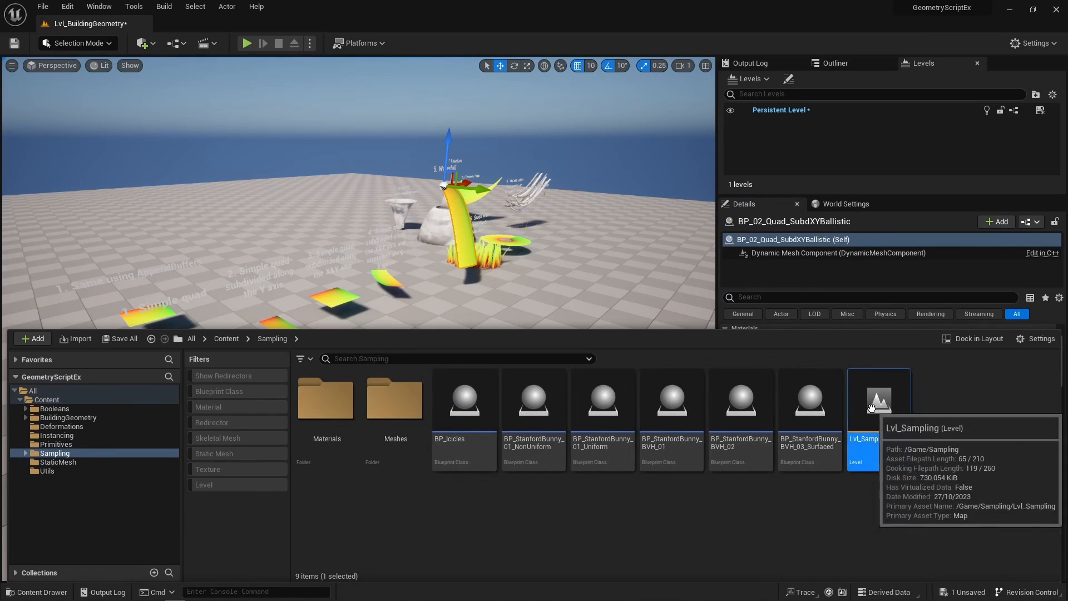
{"action": "left_click", "coordinate": [636, 430]}
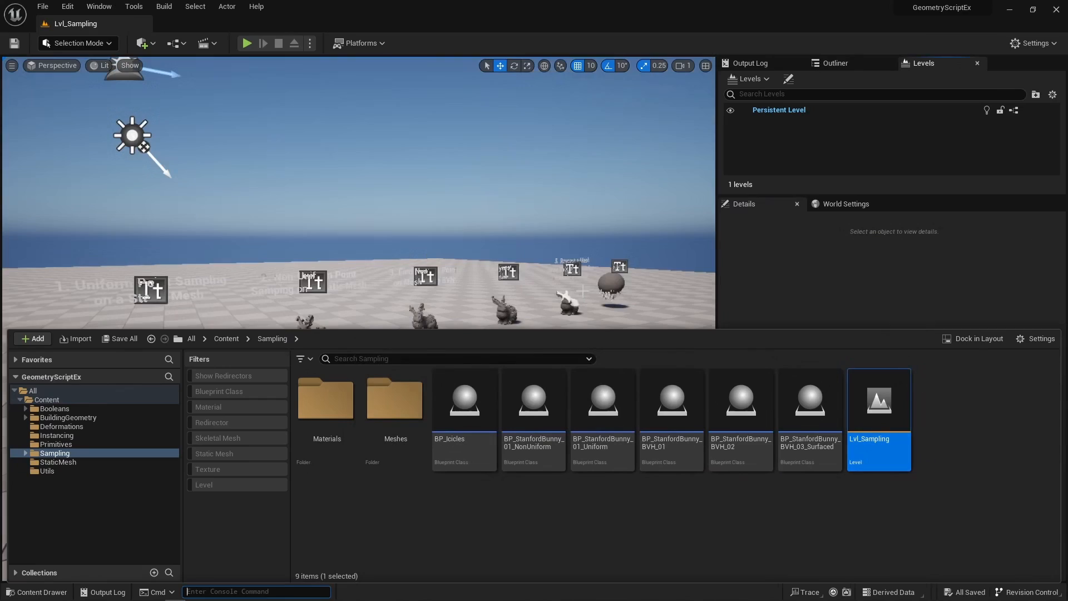
Step: Look over the point sampling and Stanford bunny examples laid out in the Lvl_Sampling level
{"action": "right_click_drag", "start_coordinate": [583, 292], "coordinate": [620, 257]}
{"action": "key", "text": "w"}
{"action": "key", "text": "d"}
{"action": "key", "text": "w"}
{"action": "key", "text": "d"}
{"action": "key", "text": "w"}
{"action": "key", "text": "d"}
{"action": "key", "text": "s"}
{"action": "key", "text": "a"}
{"action": "key", "text": "a"}
{"action": "key", "text": "a"}
{"action": "key", "text": "a"}
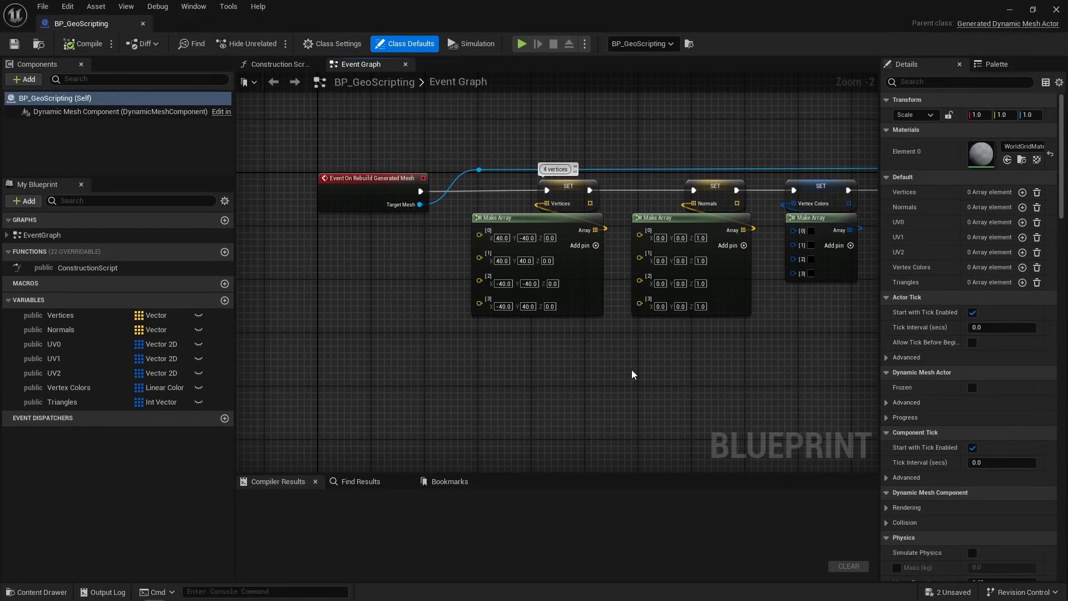
Step: Examine the arrays that set the normals, vertex colors and UVs in the BP_GeoScripting event graph
{"action": "left_click_drag", "start_coordinate": [631, 370], "coordinate": [725, 158]}
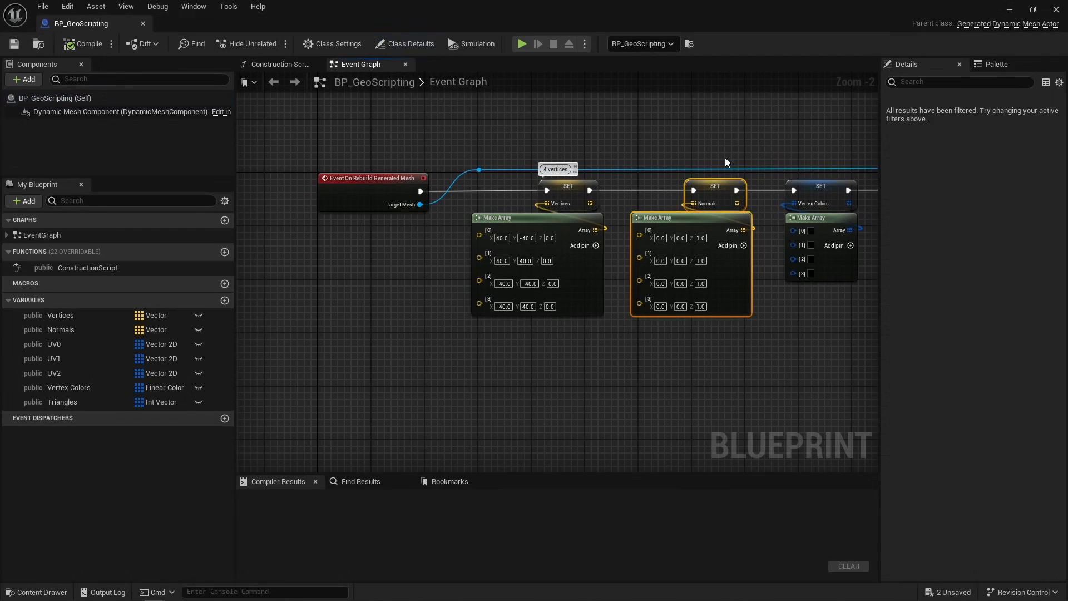
{"action": "left_click", "coordinate": [725, 158]}
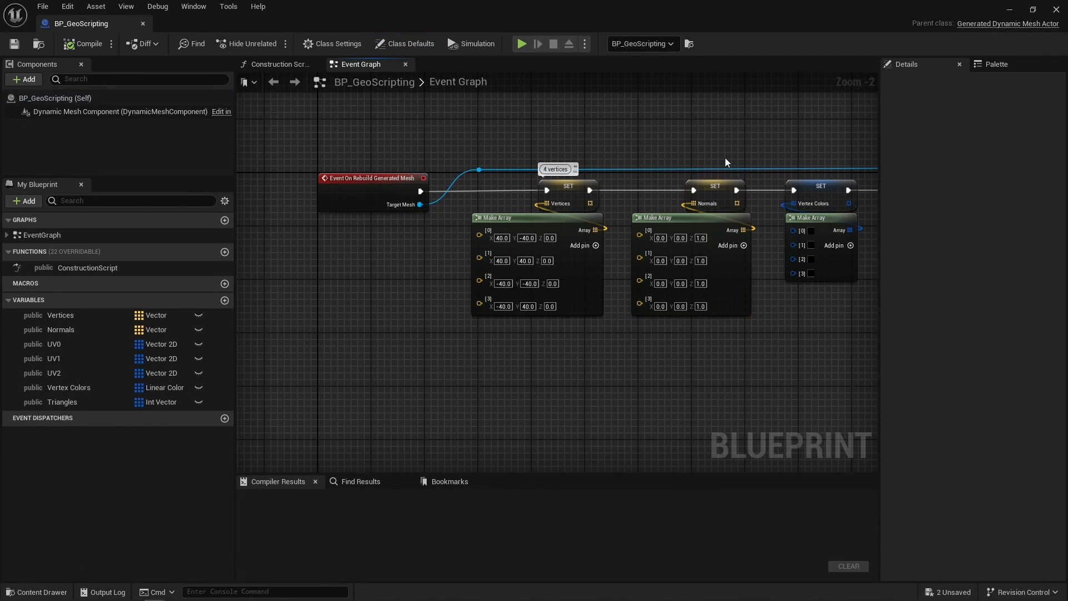
{"action": "left_click_drag", "start_coordinate": [793, 135], "coordinate": [839, 279]}
{"action": "right_click_drag", "start_coordinate": [842, 301], "coordinate": [384, 308]}
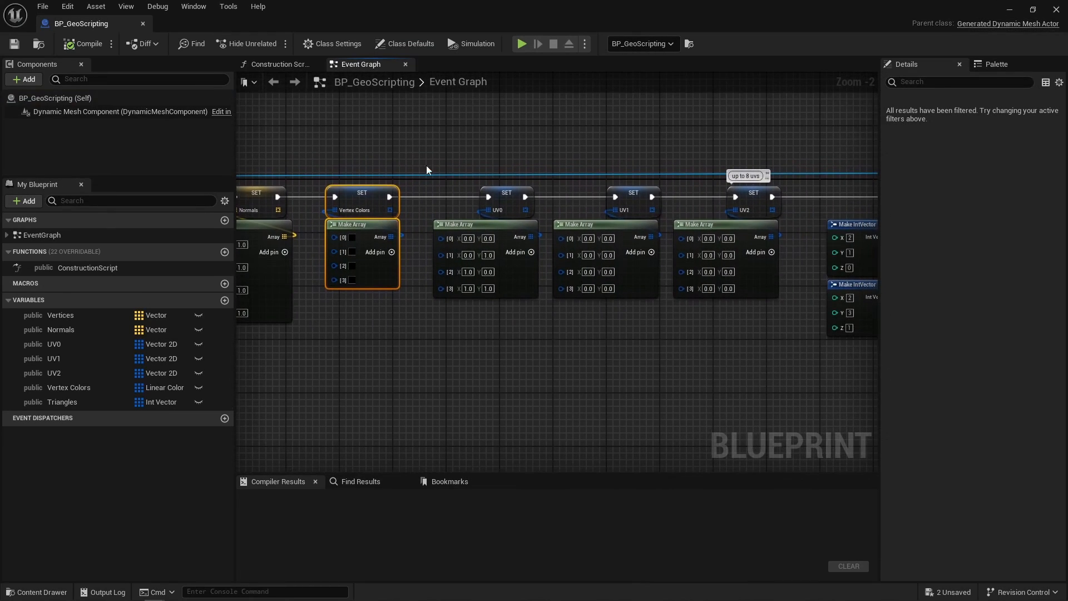
{"action": "left_click_drag", "start_coordinate": [439, 149], "coordinate": [790, 357]}
{"action": "left_click", "coordinate": [790, 358]}
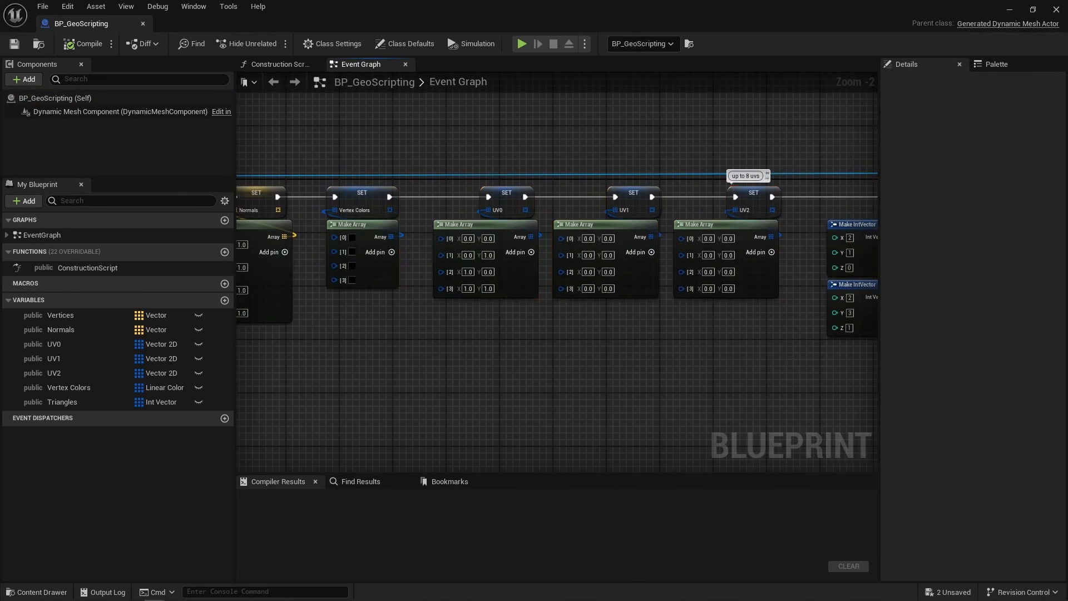
Step: Examine how the triangles array and Make GeometryScriptSimpleMeshBuffers feed into Append Buffers to Mesh
{"action": "right_click_drag", "start_coordinate": [789, 358], "coordinate": [281, 336]}
{"action": "left_click_drag", "start_coordinate": [508, 148], "coordinate": [802, 396]}
{"action": "left_click", "coordinate": [802, 396]}
{"action": "right_click_drag", "start_coordinate": [802, 396], "coordinate": [787, 396]}
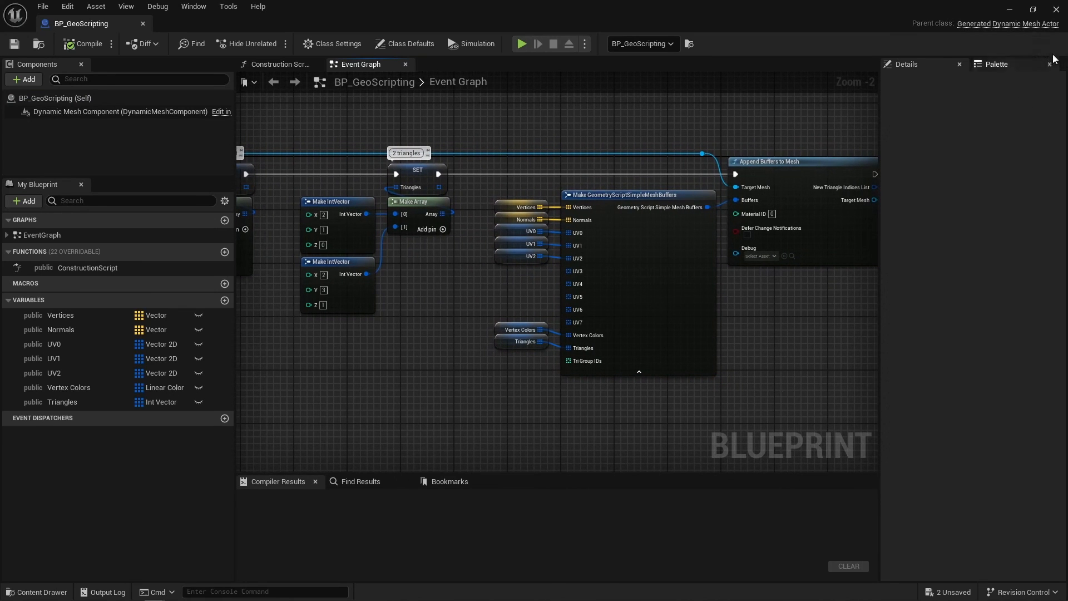
Step: Close the BP_GeoScripting Blueprint and inspect the generated quad in Wireframe view mode
{"action": "left_click", "coordinate": [1056, 9]}
{"action": "left_click_drag", "start_coordinate": [525, 316], "coordinate": [141, 135], "text": "alt"}
{"action": "left_click", "coordinate": [105, 70]}
{"action": "left_click", "coordinate": [153, 127]}
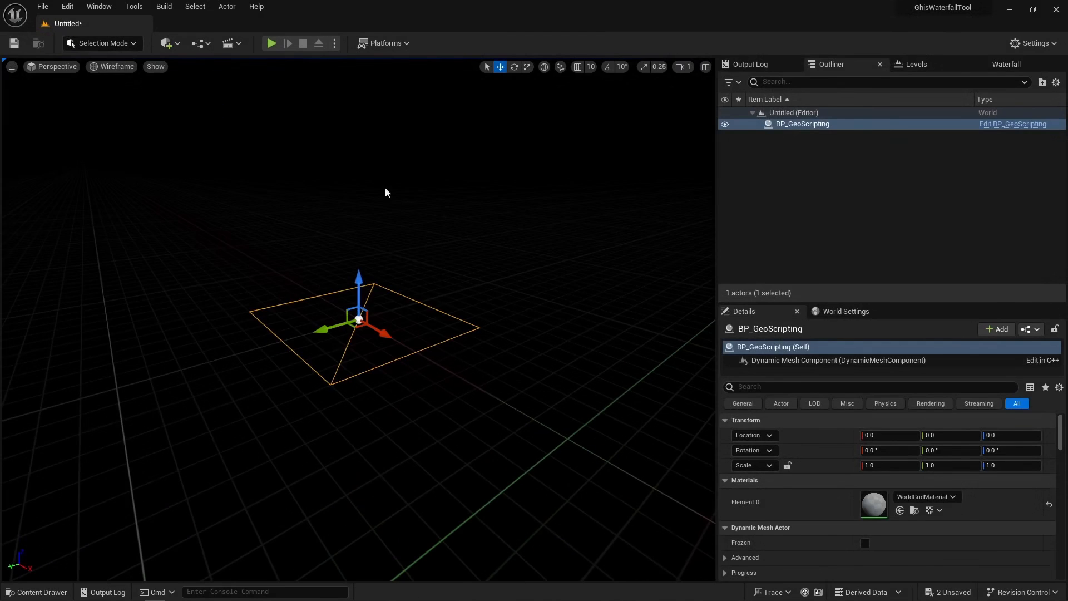
{"action": "left_click_drag", "start_coordinate": [386, 193], "coordinate": [207, 218], "text": "alt"}
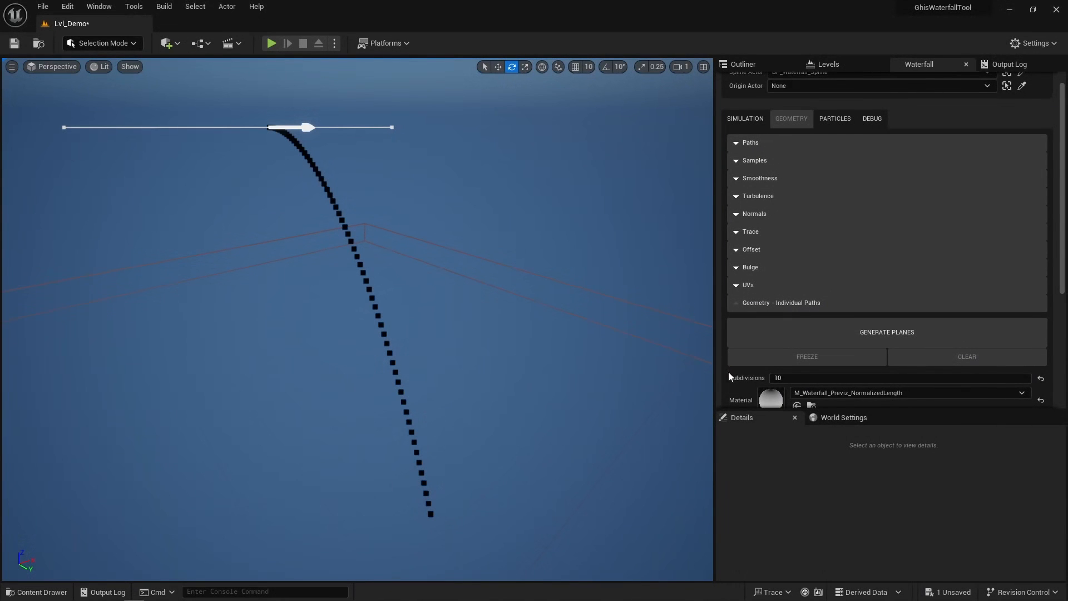
Step: Generate the planes from the simulated waterfall path in Lvl_Demo and clear them again
{"action": "left_click", "coordinate": [829, 335]}
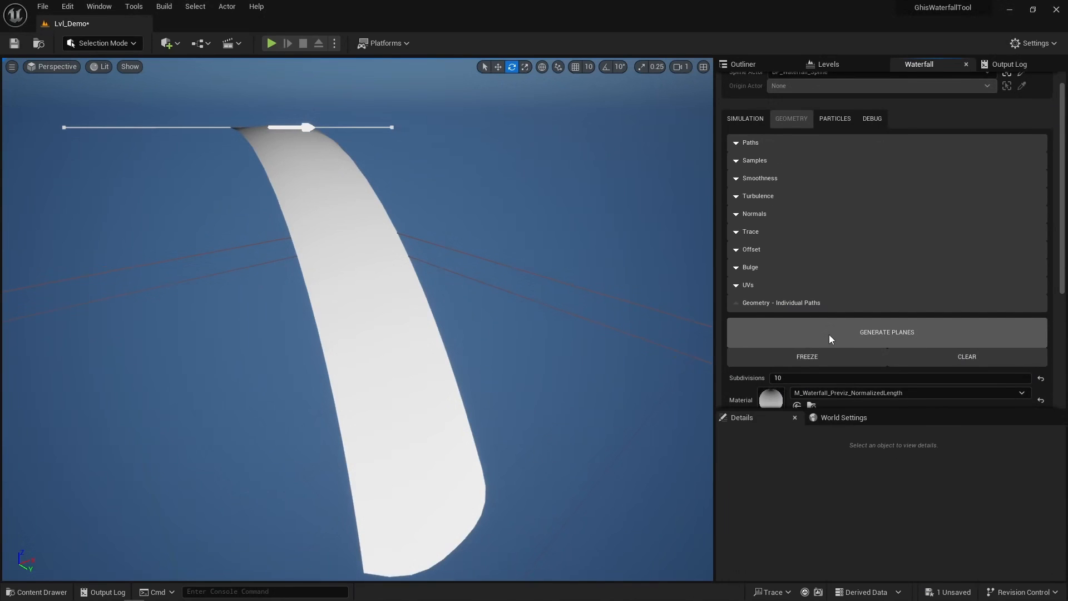
{"action": "left_click", "coordinate": [966, 353]}
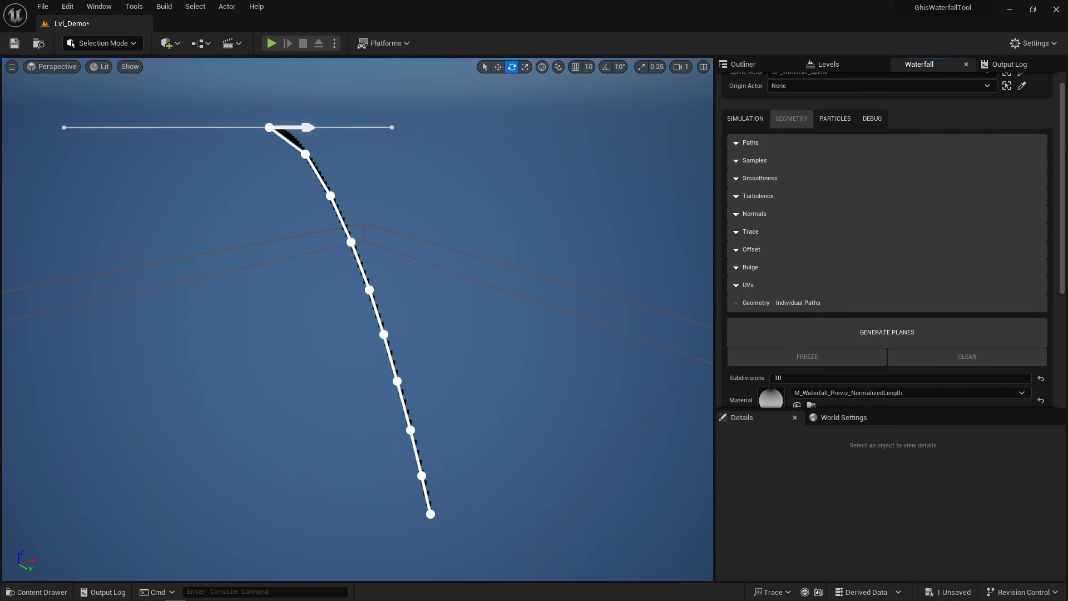
Step: Open the SBP_Waterfall_Point structure from the plugin's _Structs folder
{"action": "key", "text": "ctrl+space"}
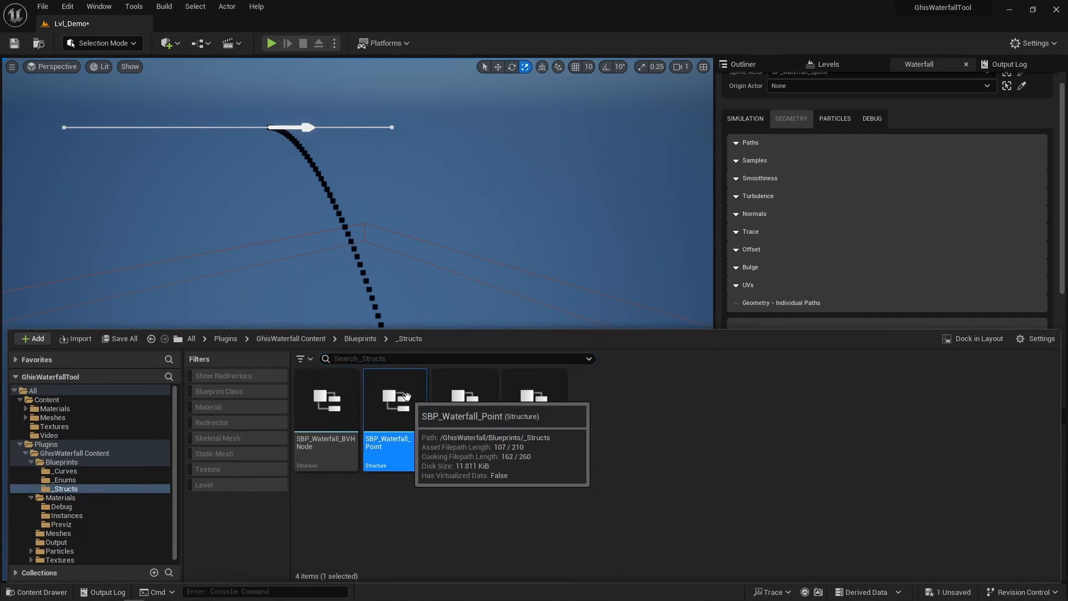
{"action": "double_click", "coordinate": [406, 396]}
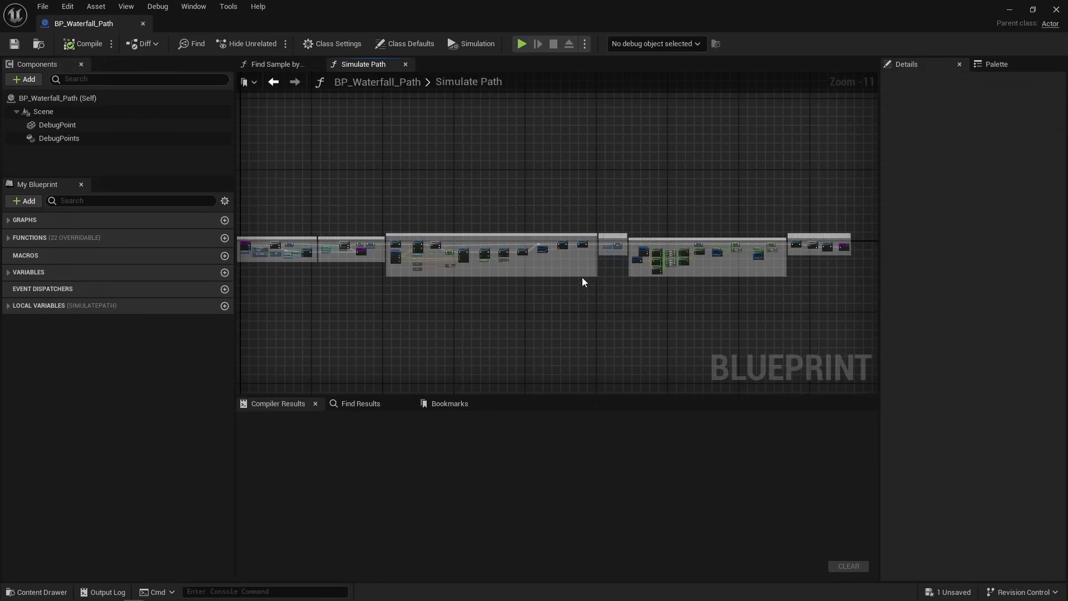
Step: Go from Simulate Path into the Update Distance function and examine how the travelled distance is accumulated
{"action": "scroll", "coordinate": [567, 255], "scroll_direction": "up", "scroll_amount": 5}
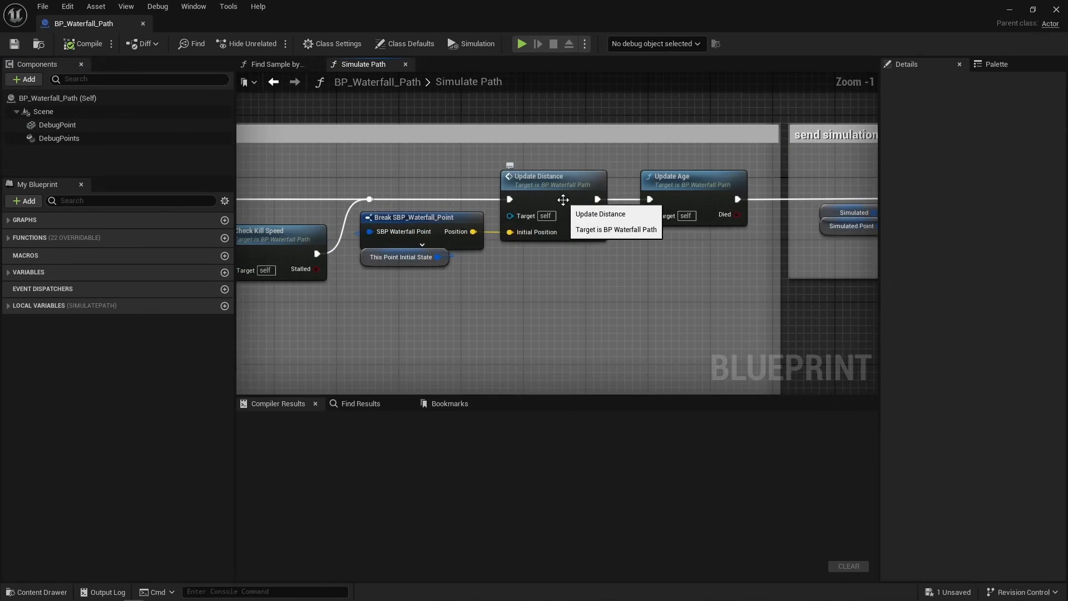
{"action": "double_click", "coordinate": [563, 199]}
{"action": "right_click_drag", "start_coordinate": [623, 283], "coordinate": [571, 293]}
{"action": "left_click_drag", "start_coordinate": [367, 186], "coordinate": [630, 262]}
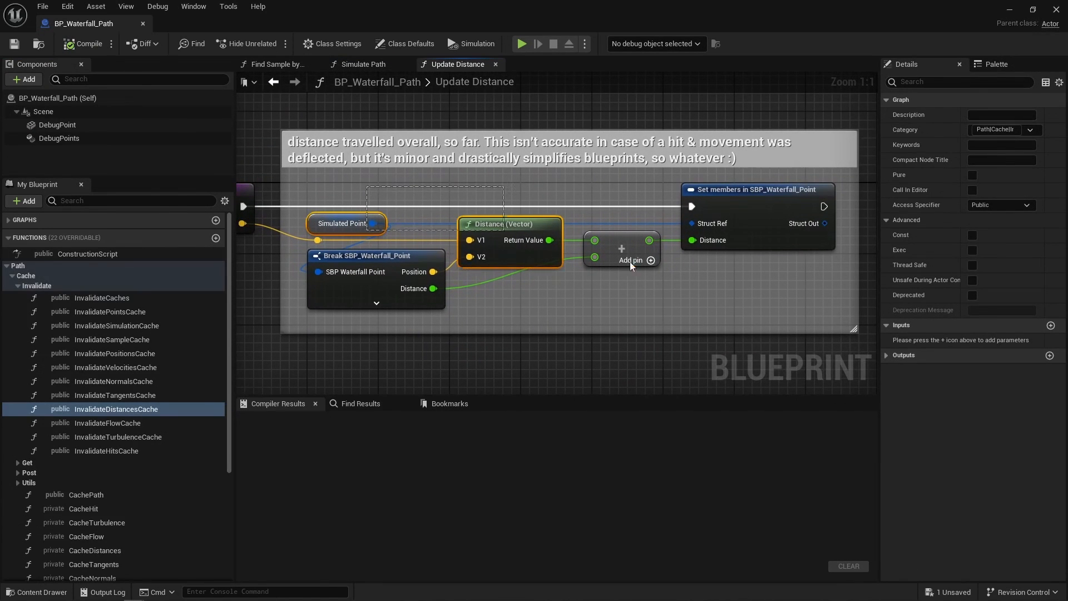
{"action": "left_click", "coordinate": [726, 285]}
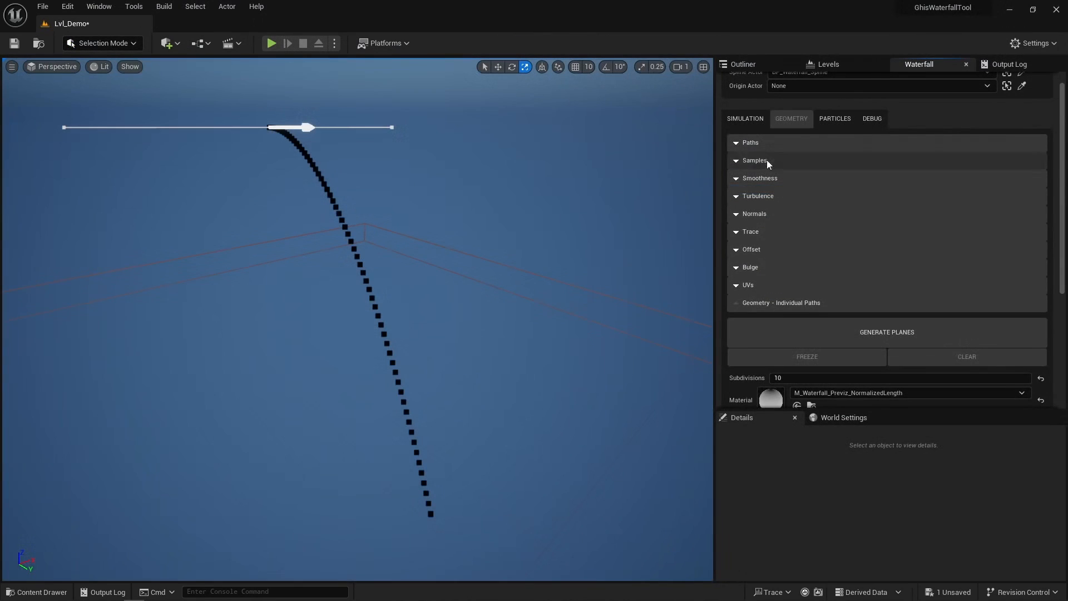
Step: Expand the Samples settings and examine the section of Sample Path that gets the last sampled point or makes an initial one
{"action": "left_click", "coordinate": [766, 159]}
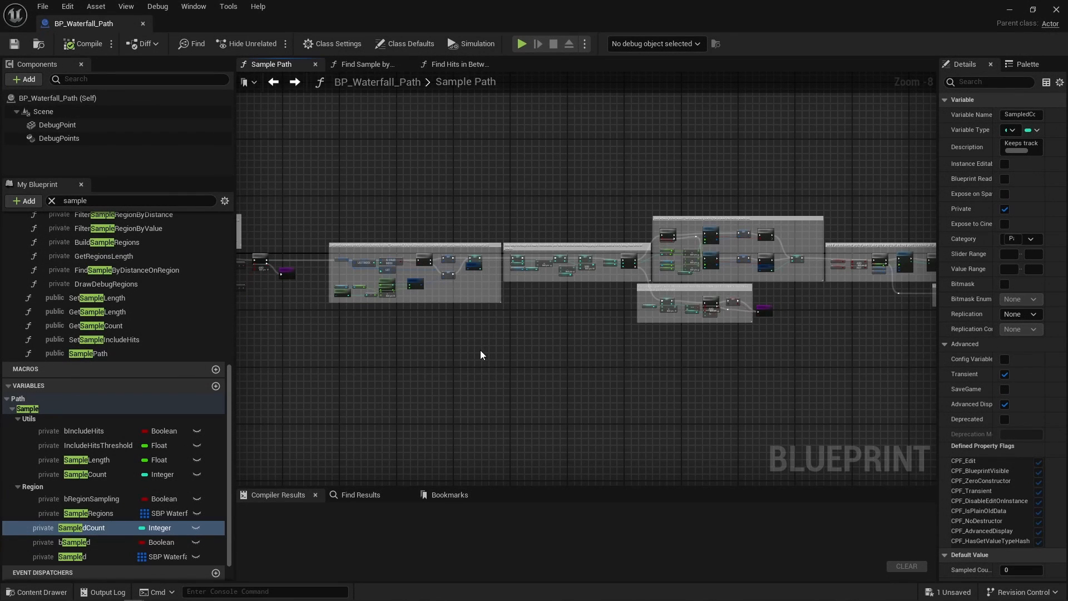
{"action": "right_click_drag", "start_coordinate": [407, 334], "coordinate": [474, 337]}
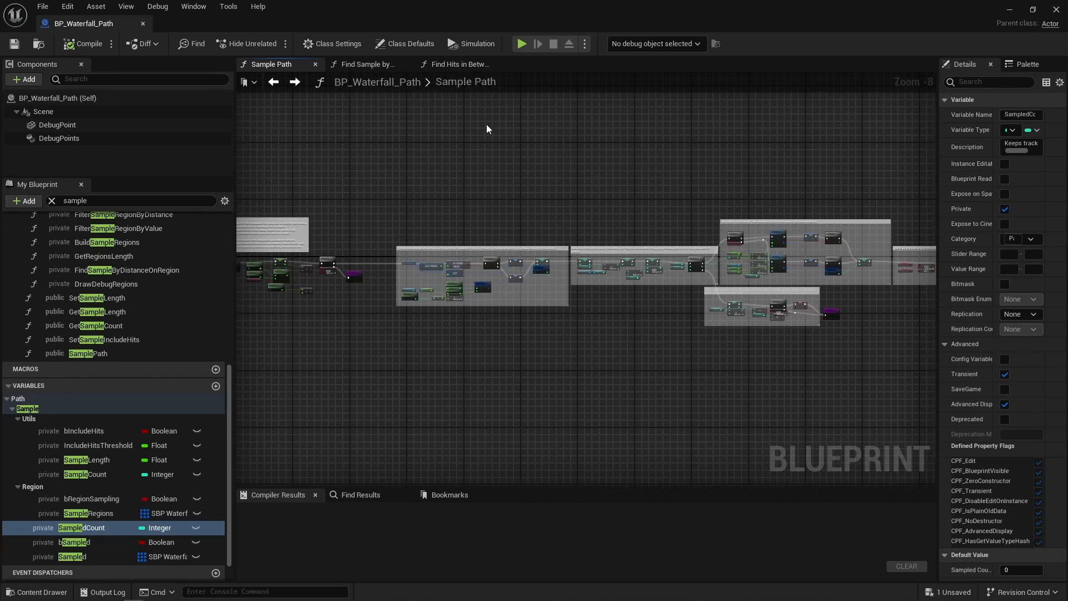
{"action": "scroll", "coordinate": [444, 263], "scroll_direction": "up", "scroll_amount": 6}
{"action": "left_click_drag", "start_coordinate": [299, 232], "coordinate": [511, 324]}
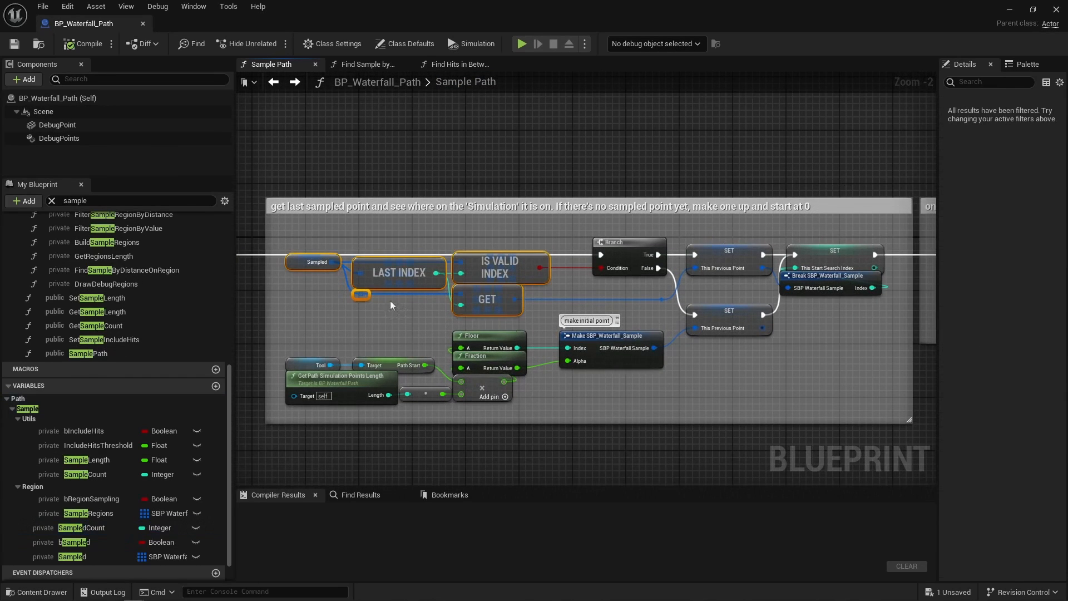
{"action": "left_click", "coordinate": [551, 290]}
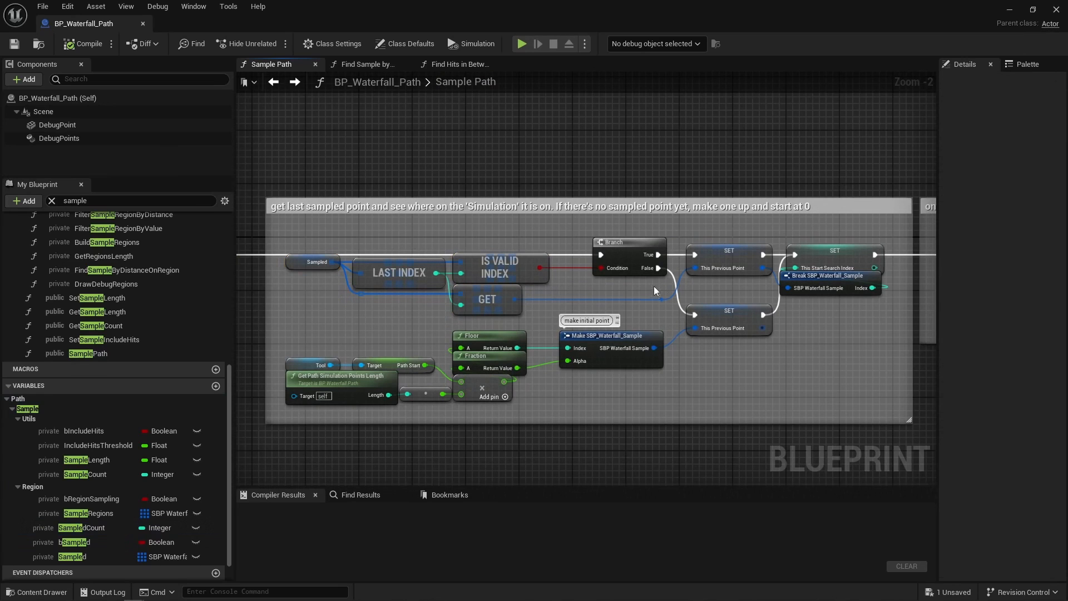
Step: Examine how Sample Path limits its loop iterations per tick using Sample Batch and the start and last indexes
{"action": "right_click_drag", "start_coordinate": [653, 289], "coordinate": [397, 298]}
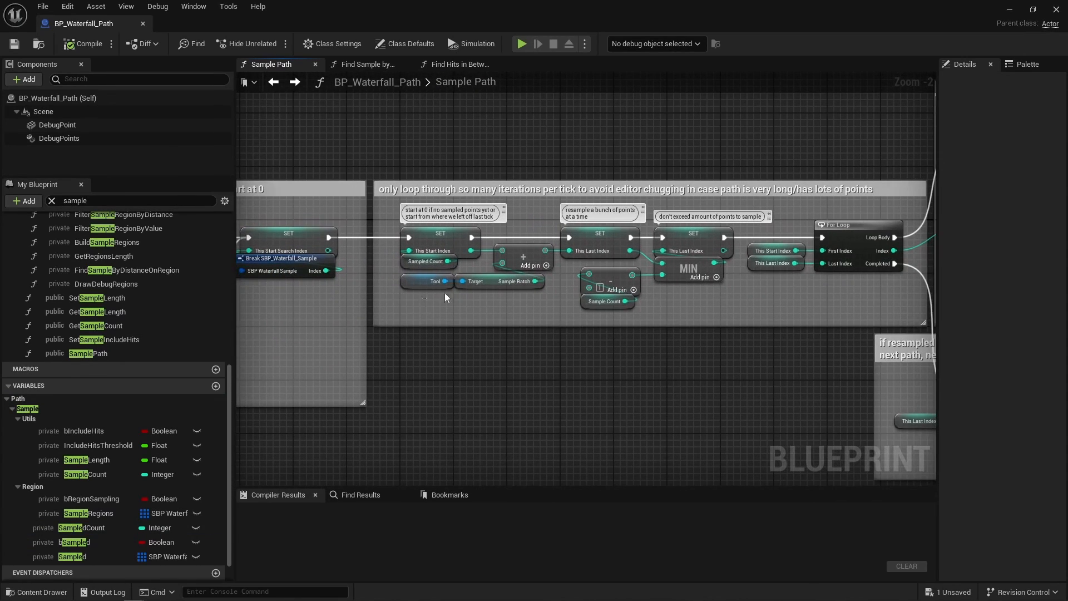
{"action": "left_click_drag", "start_coordinate": [445, 297], "coordinate": [465, 280]}
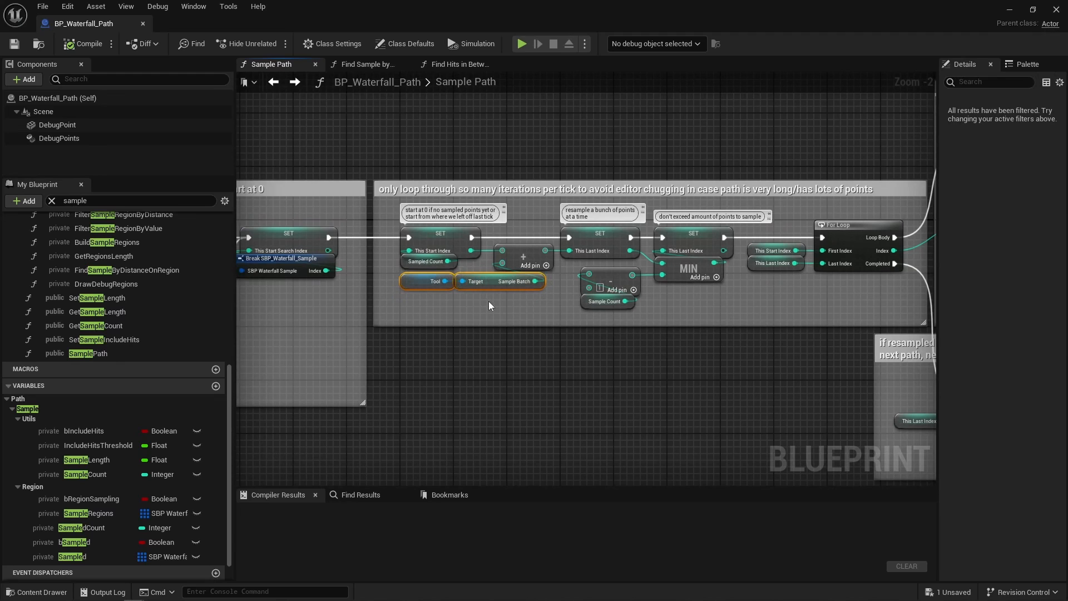
{"action": "right_click_drag", "start_coordinate": [497, 302], "coordinate": [348, 301]}
{"action": "left_click_drag", "start_coordinate": [348, 300], "coordinate": [445, 248]}
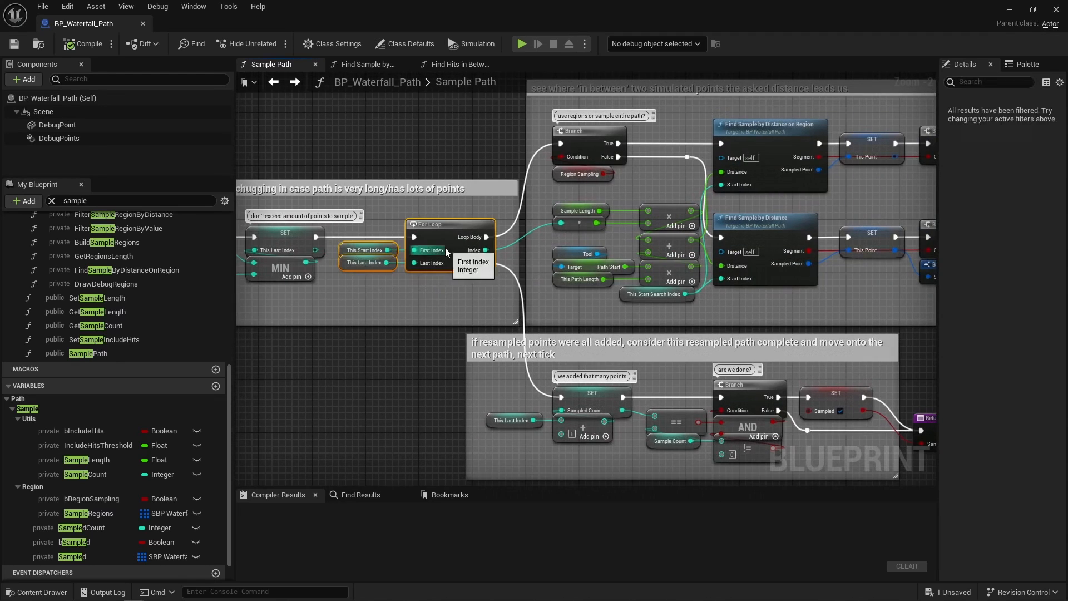
Step: Examine the start search index in the loop body of Sample Path and open the Find Sample by Distance function
{"action": "right_click_drag", "start_coordinate": [473, 306], "coordinate": [336, 307]}
{"action": "left_click", "coordinate": [533, 299]}
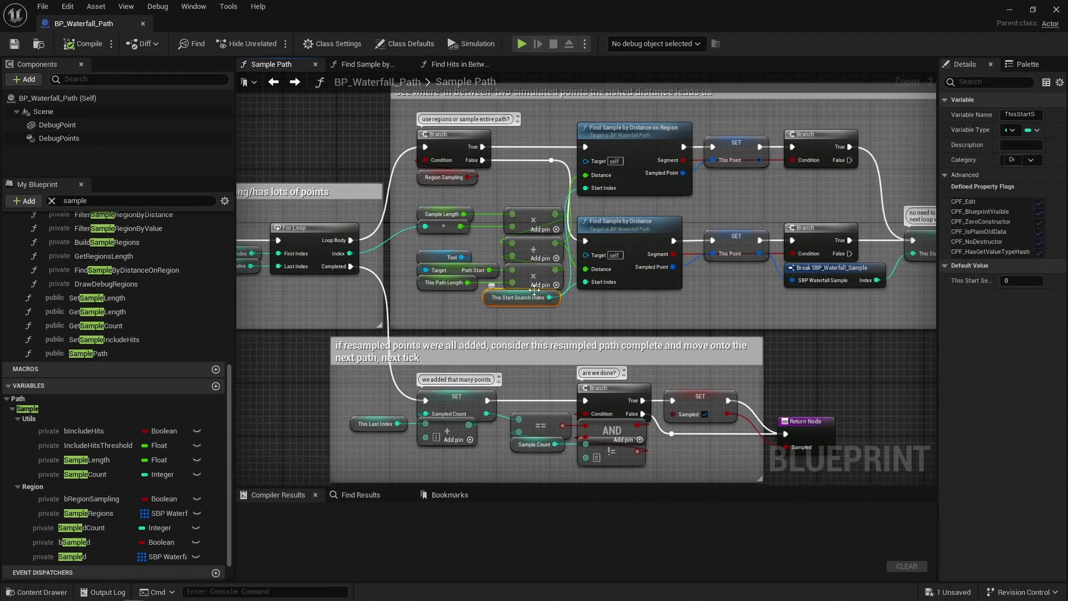
{"action": "left_click", "coordinate": [629, 237]}
{"action": "double_click", "coordinate": [630, 237]}
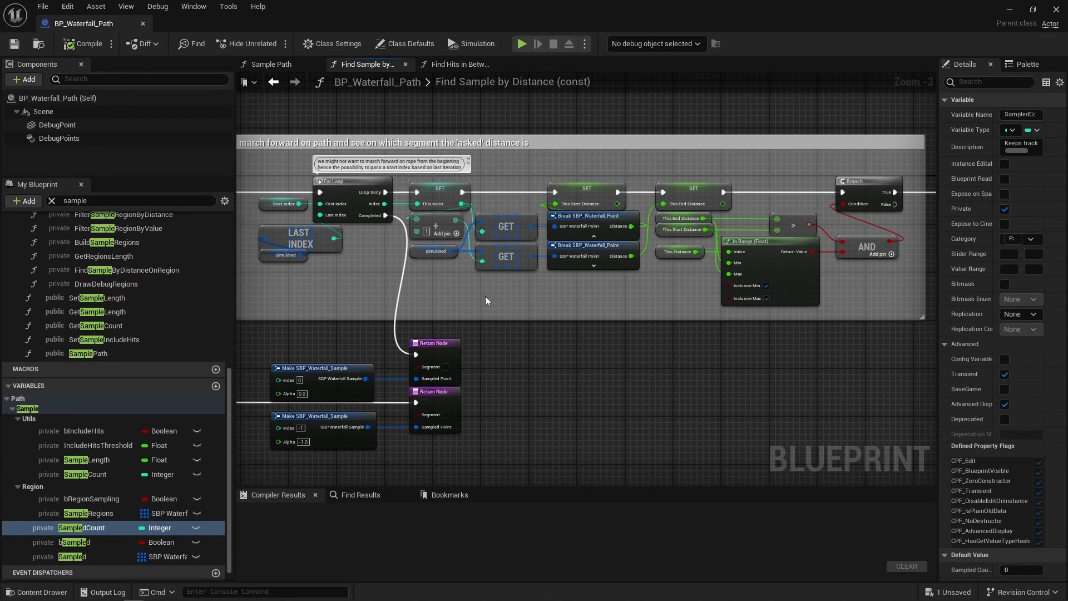
Step: Examine how Find Sample by Distance finds the path segment and computes the sample's index and alpha
{"action": "left_click", "coordinate": [859, 305]}
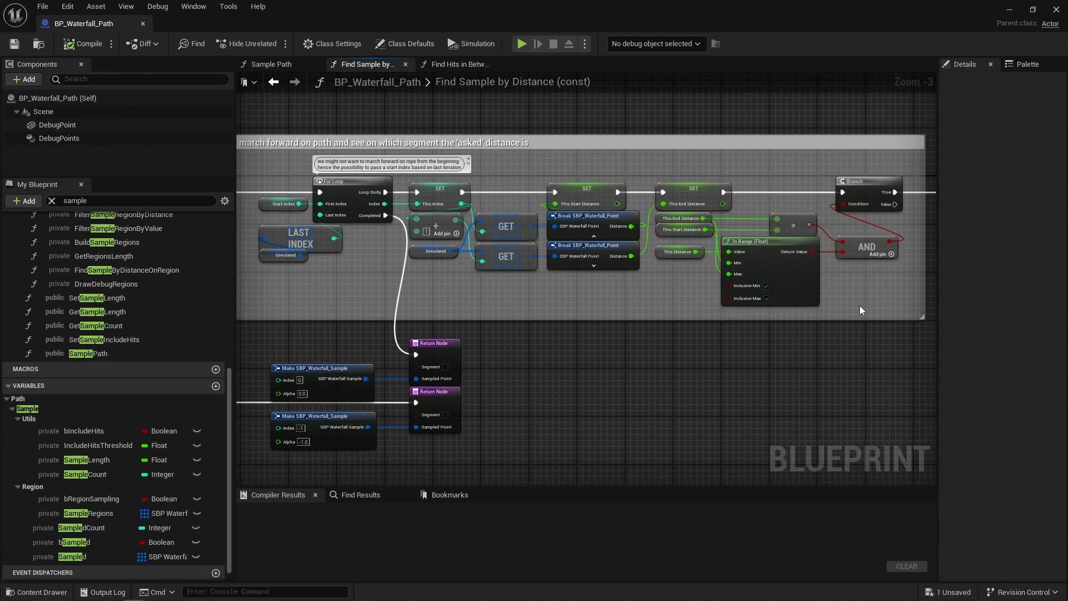
{"action": "right_click_drag", "start_coordinate": [860, 305], "coordinate": [352, 317]}
{"action": "left_click", "coordinate": [605, 221]}
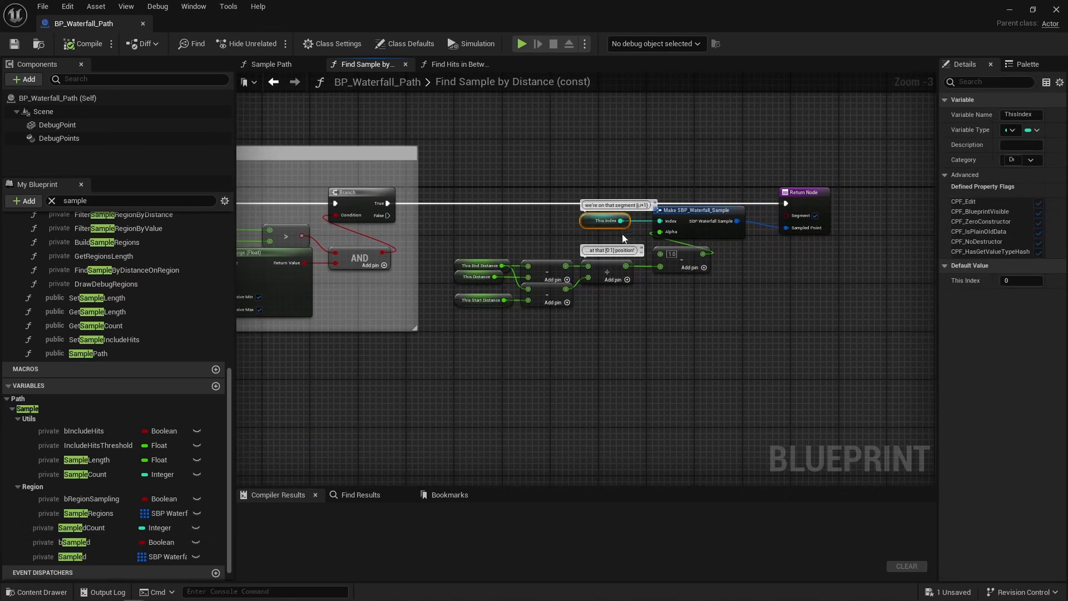
{"action": "left_click_drag", "start_coordinate": [700, 333], "coordinate": [502, 253]}
{"action": "scroll", "coordinate": [502, 253], "scroll_direction": "up", "scroll_amount": 3}
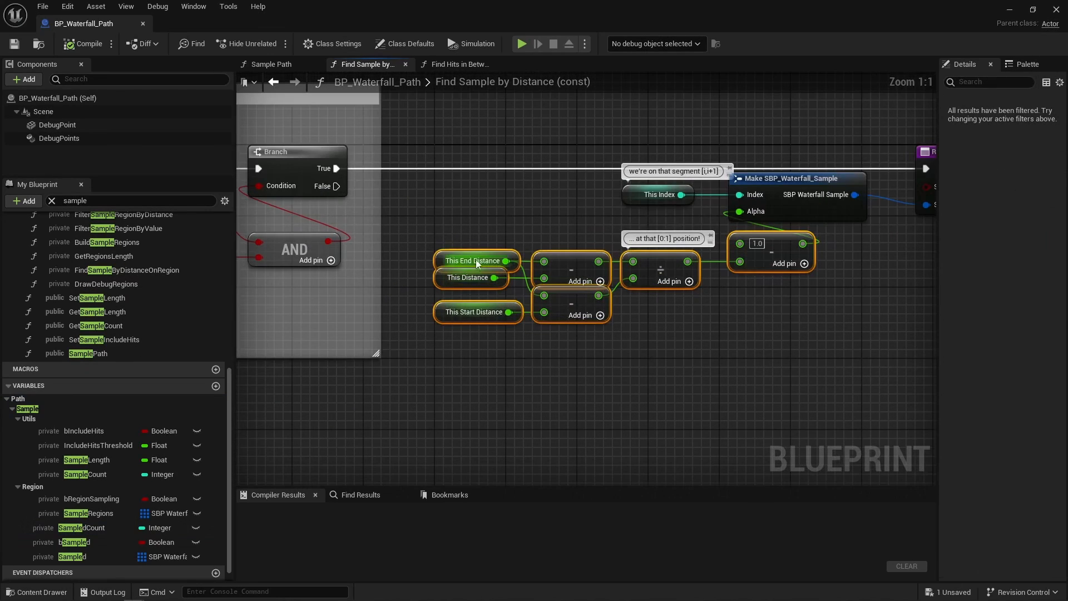
{"action": "left_click", "coordinate": [526, 333]}
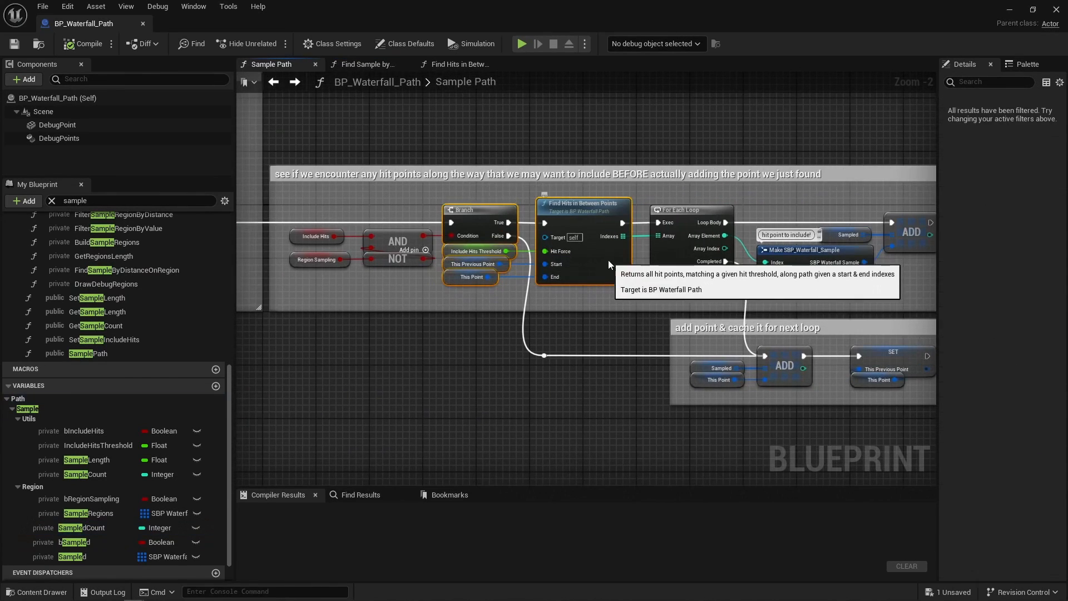
Step: Open Find Hits in Between Points from Sample Path and examine its loop's Hit type, distance and hit force checks
{"action": "double_click", "coordinate": [609, 259]}
{"action": "right_click_drag", "start_coordinate": [537, 235], "coordinate": [556, 238]}
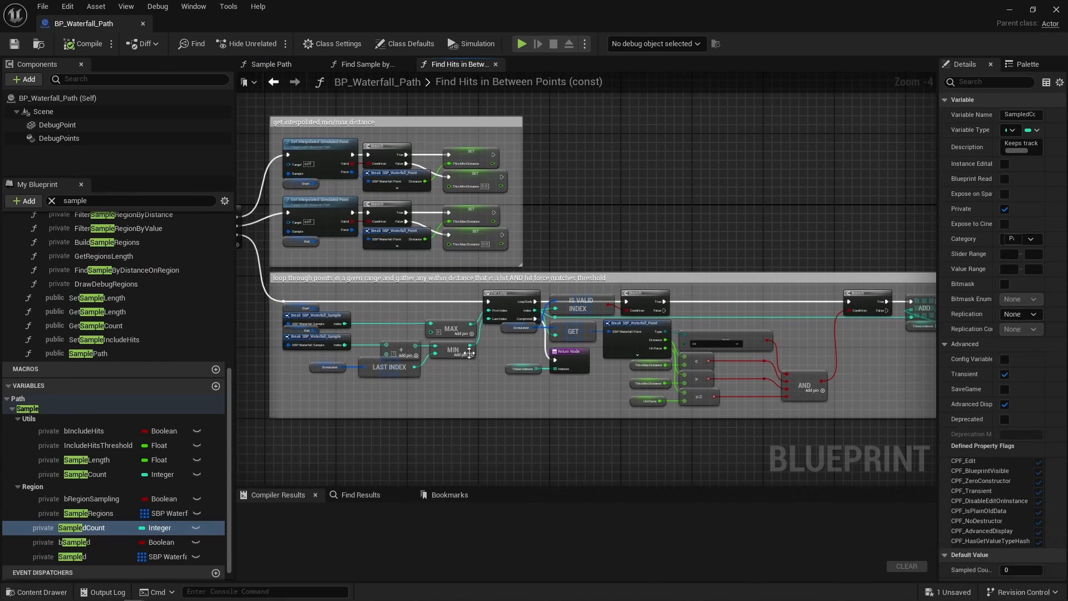
{"action": "scroll", "coordinate": [693, 354], "scroll_direction": "up", "scroll_amount": 1}
{"action": "scroll", "coordinate": [693, 355], "scroll_direction": "up", "scroll_amount": 3}
{"action": "left_click", "coordinate": [761, 334]}
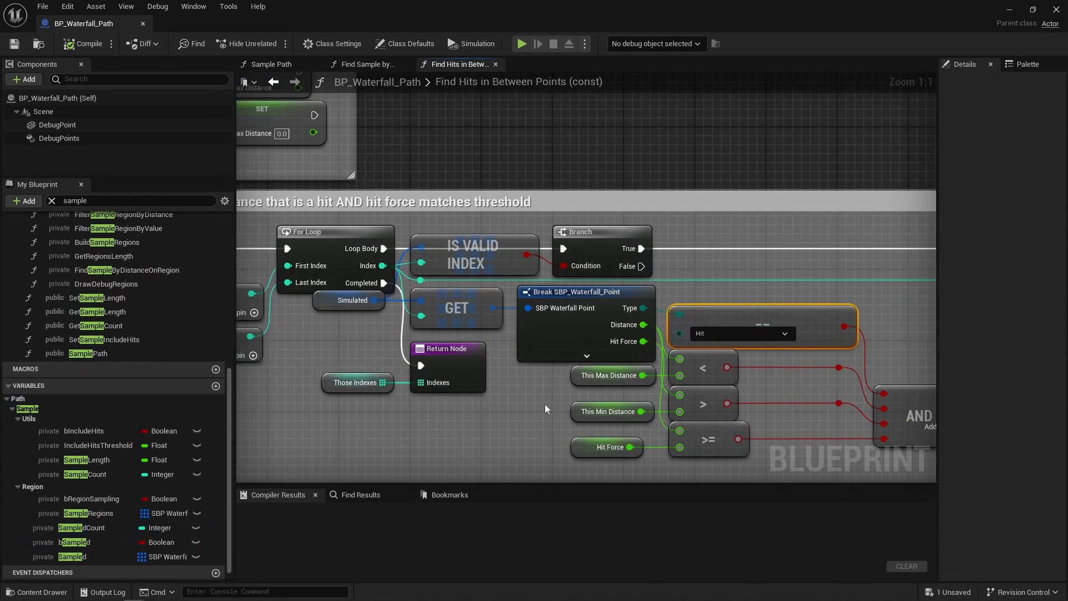
Step: Return to Sample Path and examine how it updates This Start Search Index and marks the path as sampled
{"action": "key", "text": "alt+Left"}
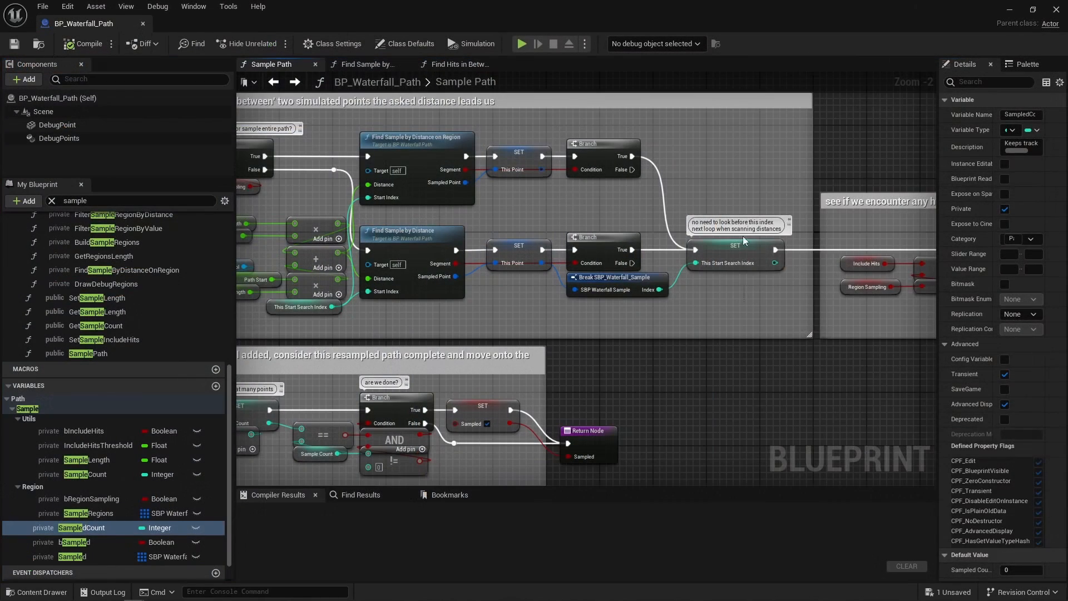
{"action": "left_click", "coordinate": [745, 245]}
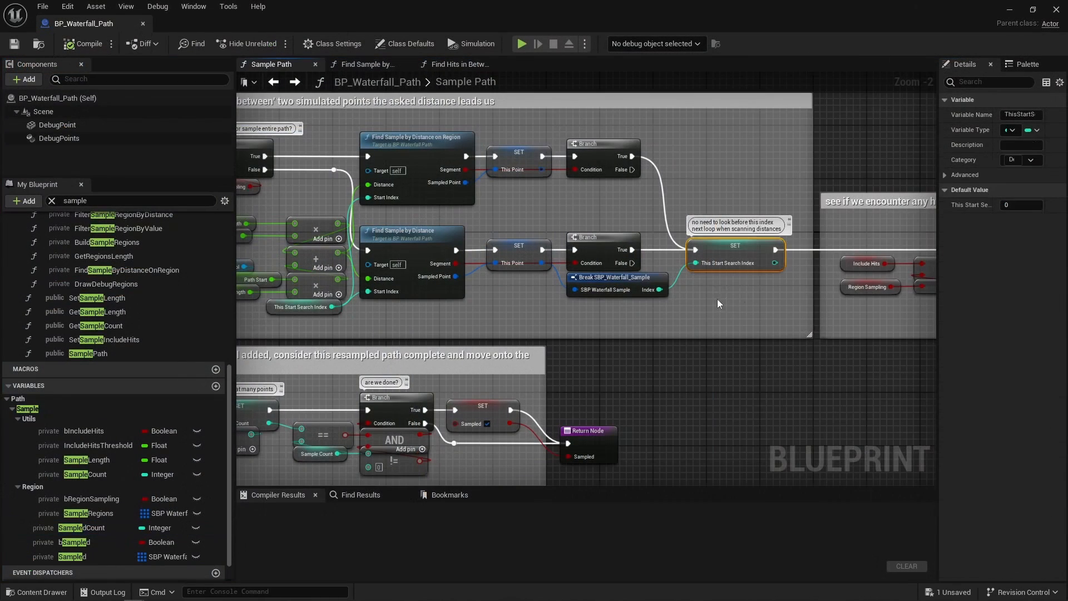
{"action": "scroll", "coordinate": [442, 310], "scroll_direction": "up", "scroll_amount": 2}
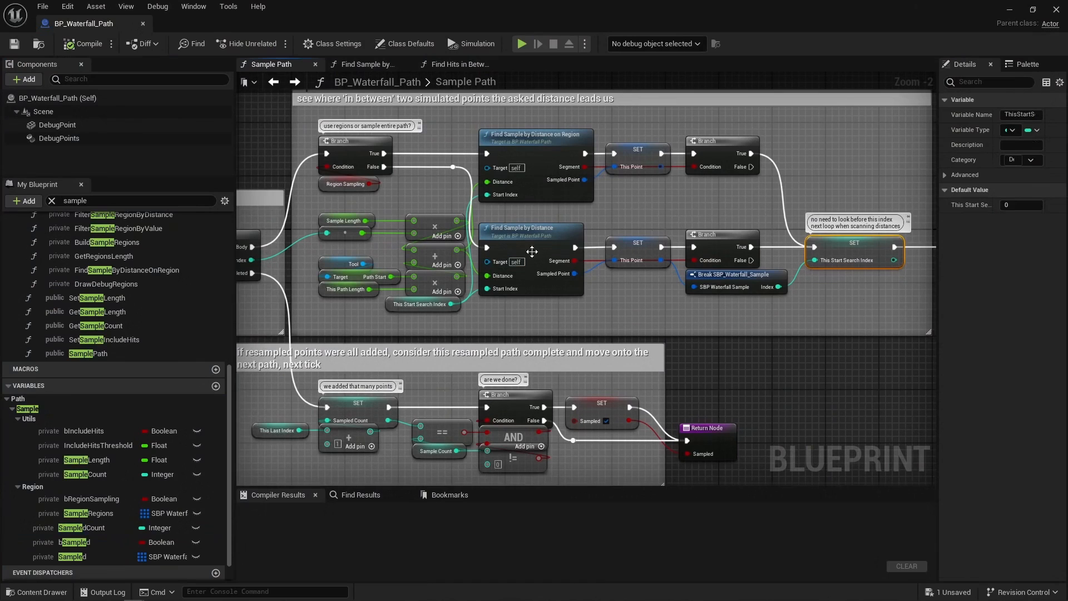
{"action": "left_click", "coordinate": [607, 401]}
{"action": "left_click", "coordinate": [693, 400]}
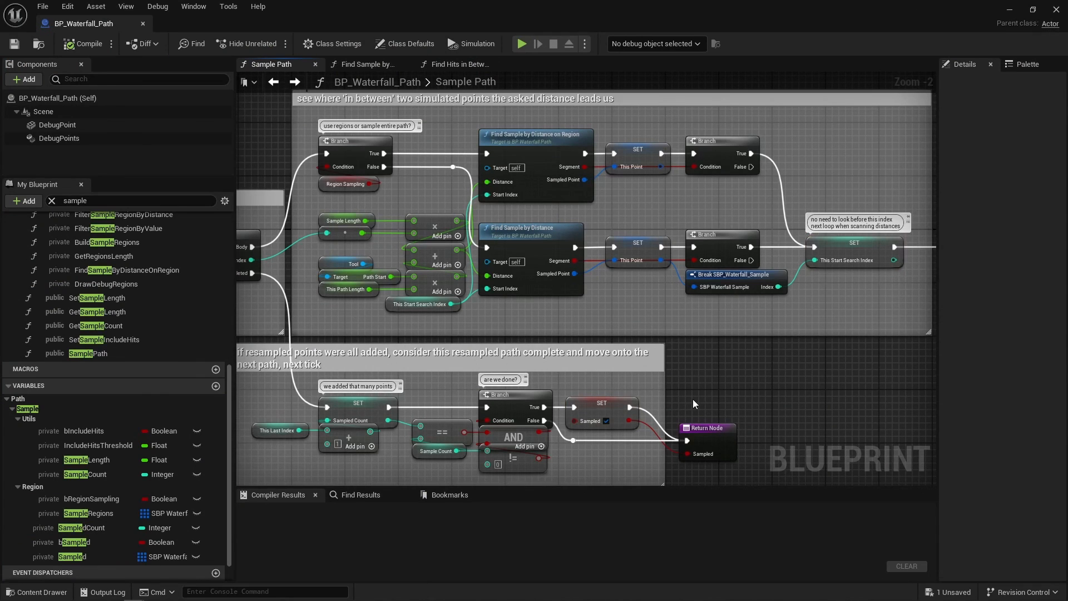
Step: Clear the member search in BP_Waterfall_Path and inspect the Positions, Velocities and Normals arrays in the Cache category
{"action": "left_click", "coordinate": [52, 200]}
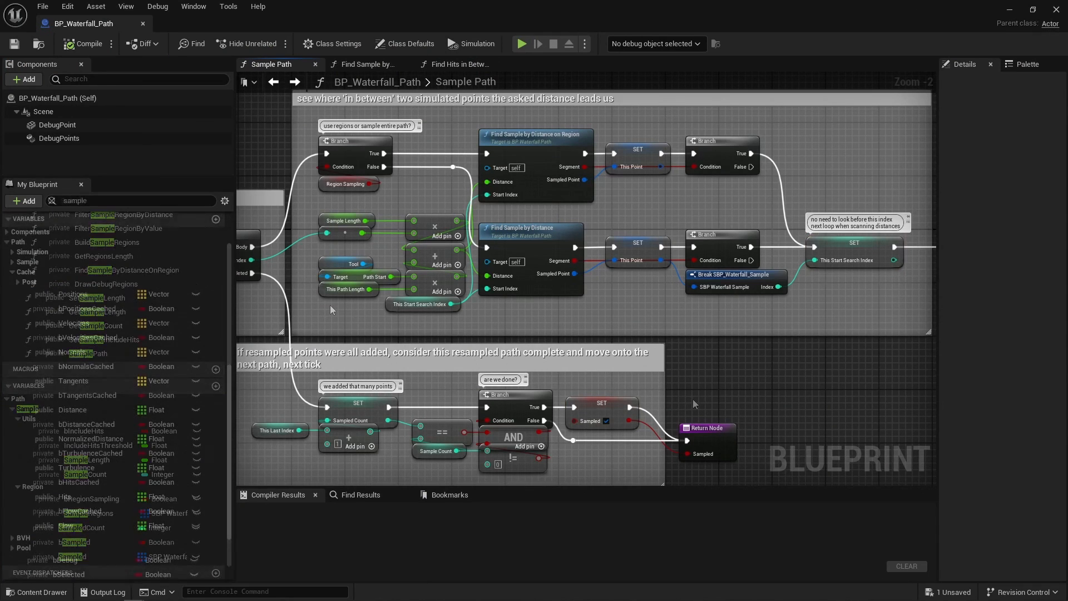
{"action": "left_click", "coordinate": [85, 294]}
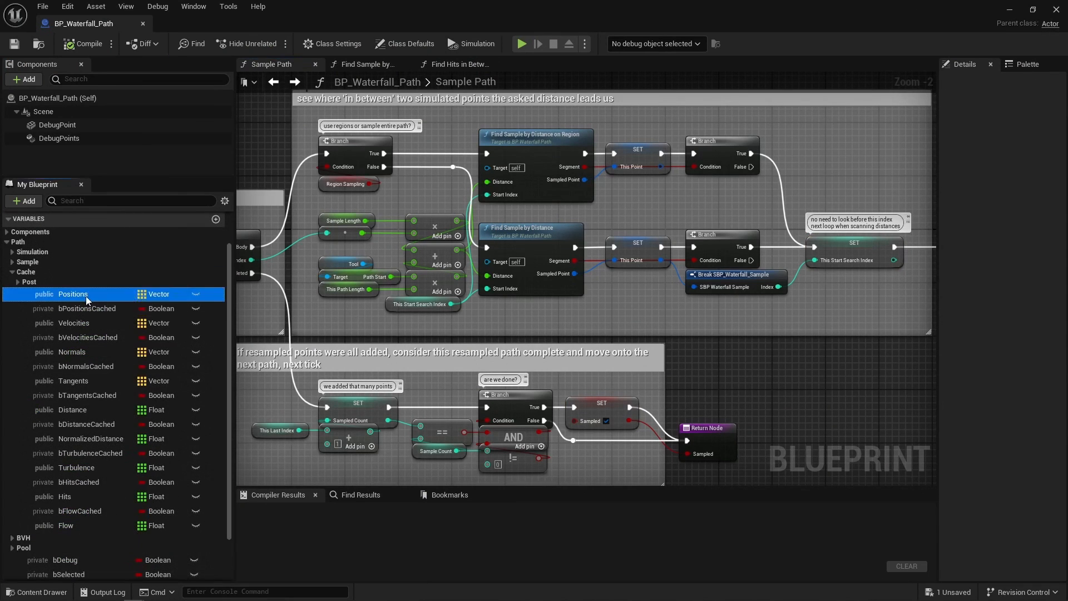
{"action": "left_click", "coordinate": [82, 323]}
{"action": "left_click", "coordinate": [82, 351]}
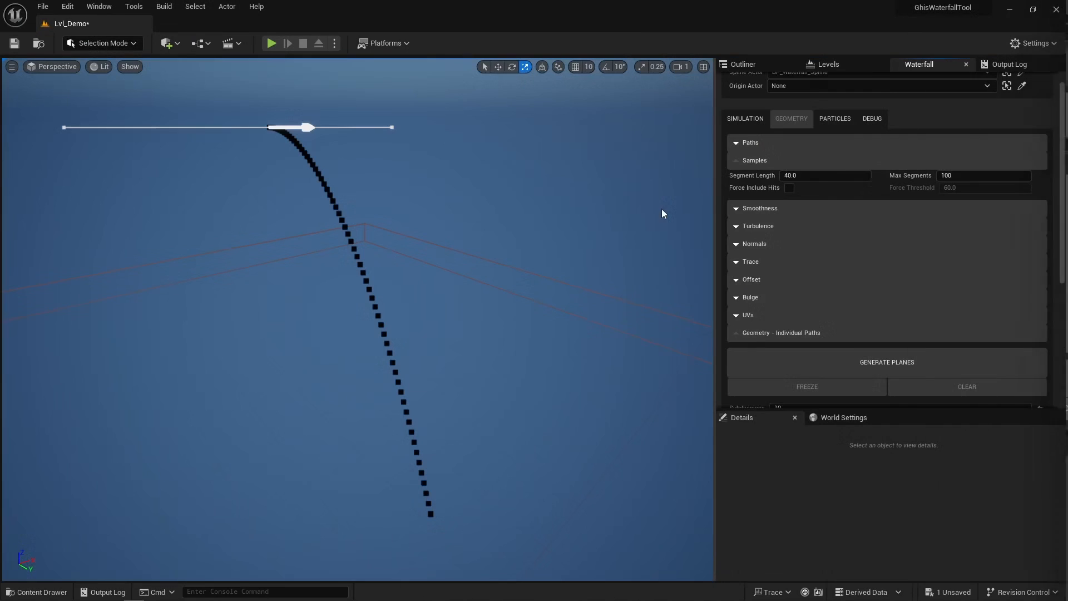
Step: Expand the Turbulence settings in the Waterfall tool's Geometry section and generate the planes for the individual paths
{"action": "left_click", "coordinate": [772, 225]}
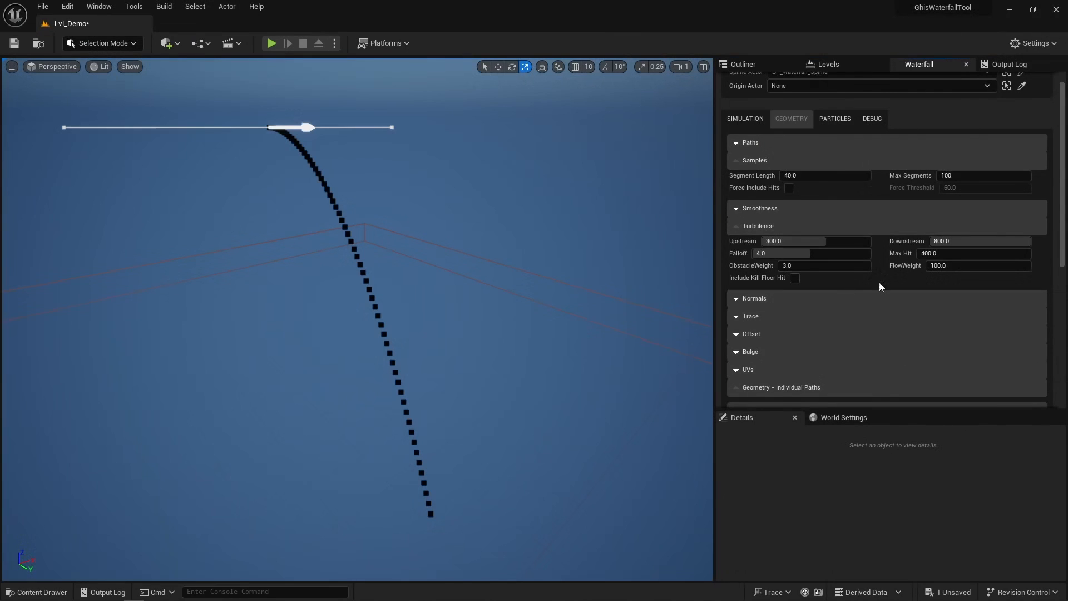
{"action": "scroll", "coordinate": [877, 289], "scroll_direction": "down", "scroll_amount": 3}
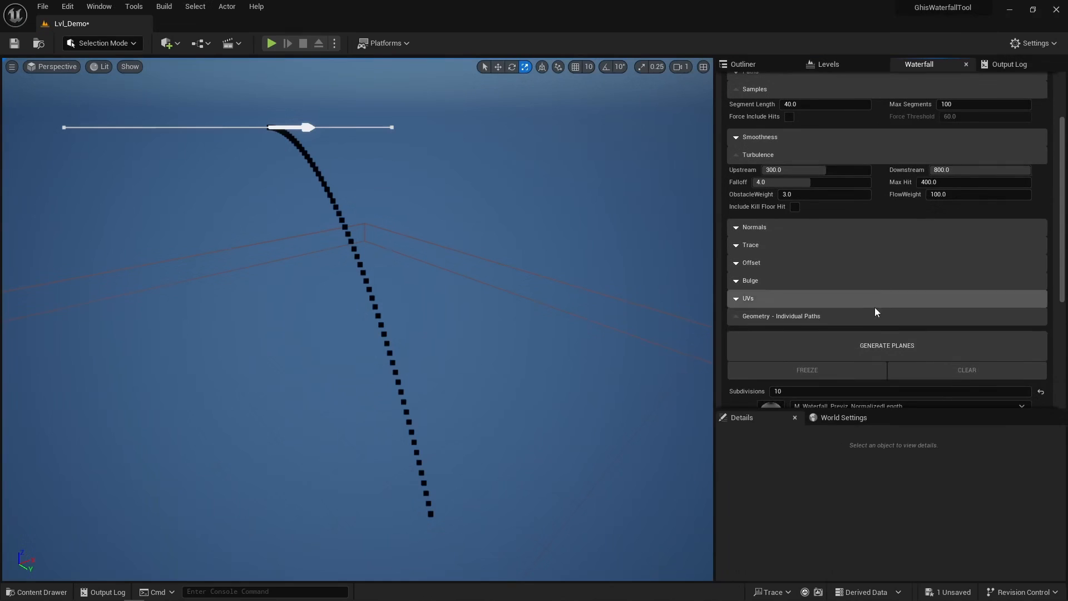
{"action": "left_click", "coordinate": [868, 345]}
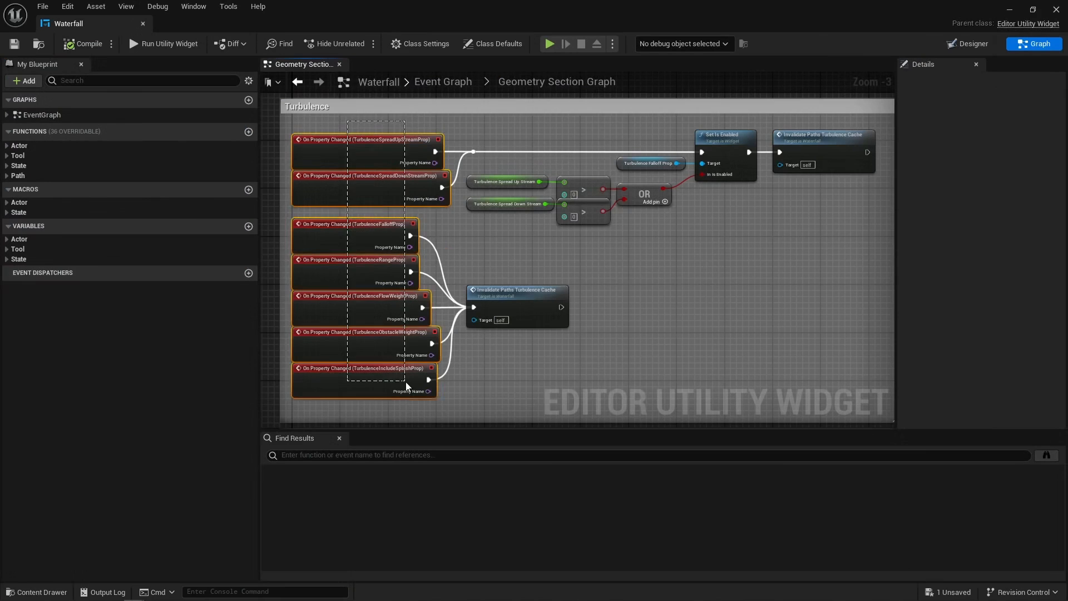
Step: Open Invalidate Paths Turbulence Cache from the turbulence property events and follow its loop to the path's Invalidate Turbulence Cache call
{"action": "double_click", "coordinate": [501, 300]}
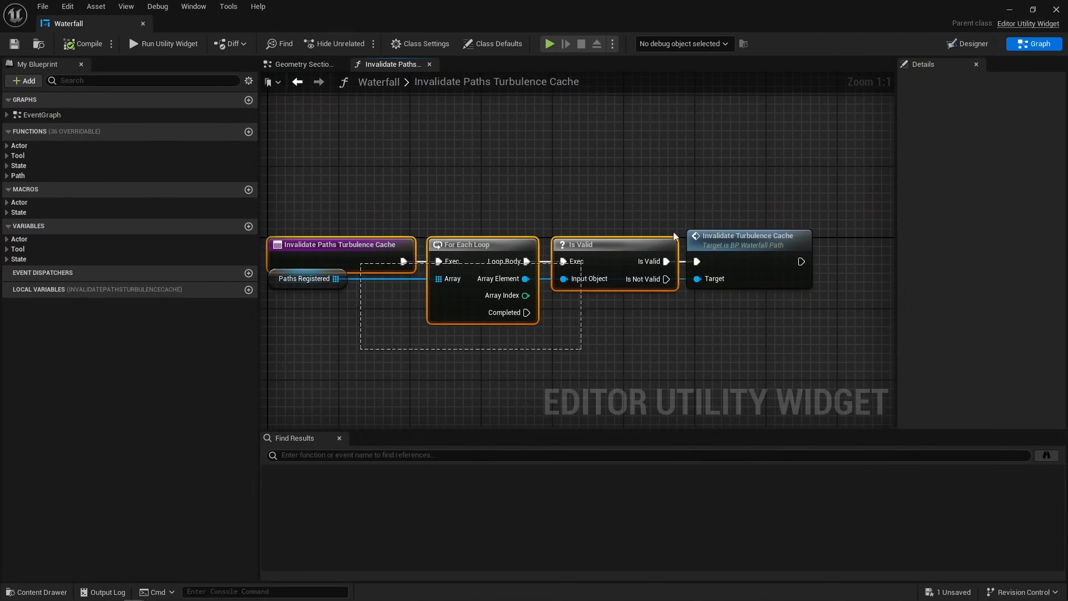
{"action": "double_click", "coordinate": [767, 239]}
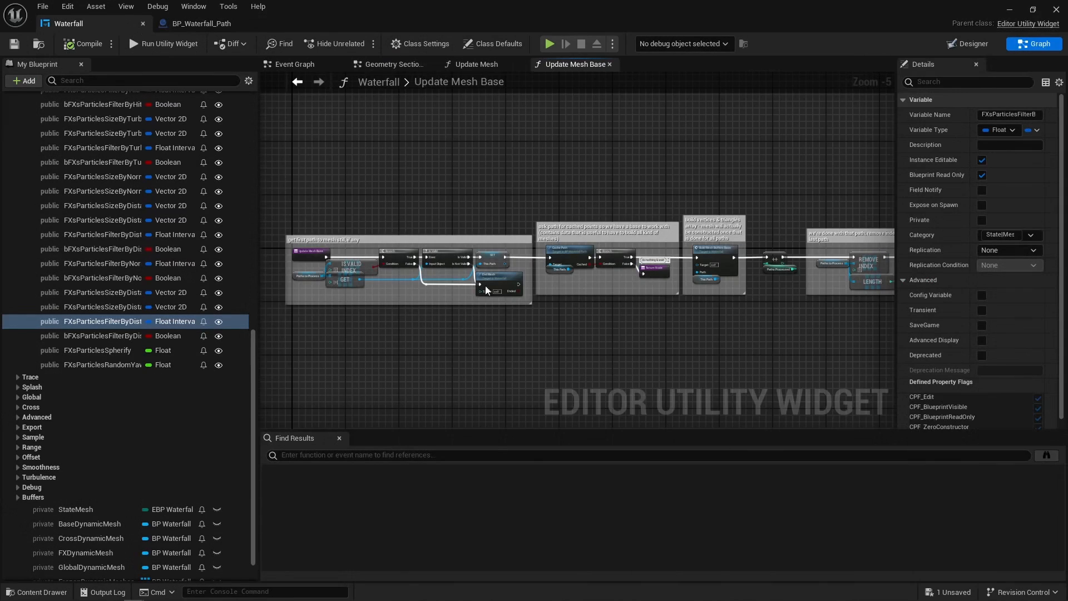
Step: Examine how Update Mesh Base sets This Path, requests its cached points and branches to Build Mesh Buffers Base
{"action": "scroll", "coordinate": [545, 261], "scroll_direction": "up", "scroll_amount": 5}
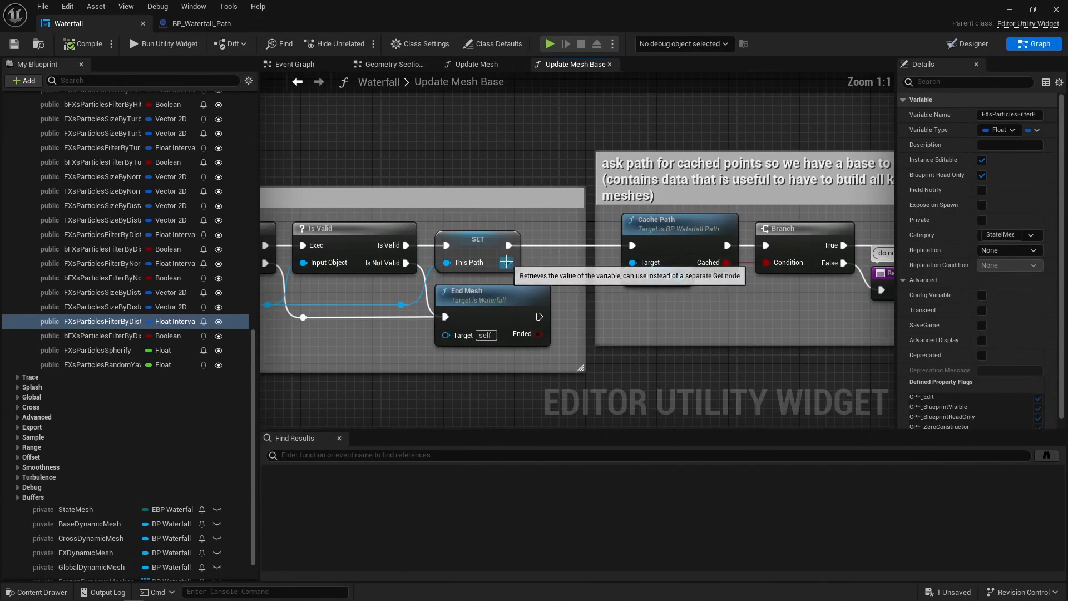
{"action": "right_click_drag", "start_coordinate": [544, 261], "coordinate": [443, 290]}
{"action": "left_click", "coordinate": [528, 248]}
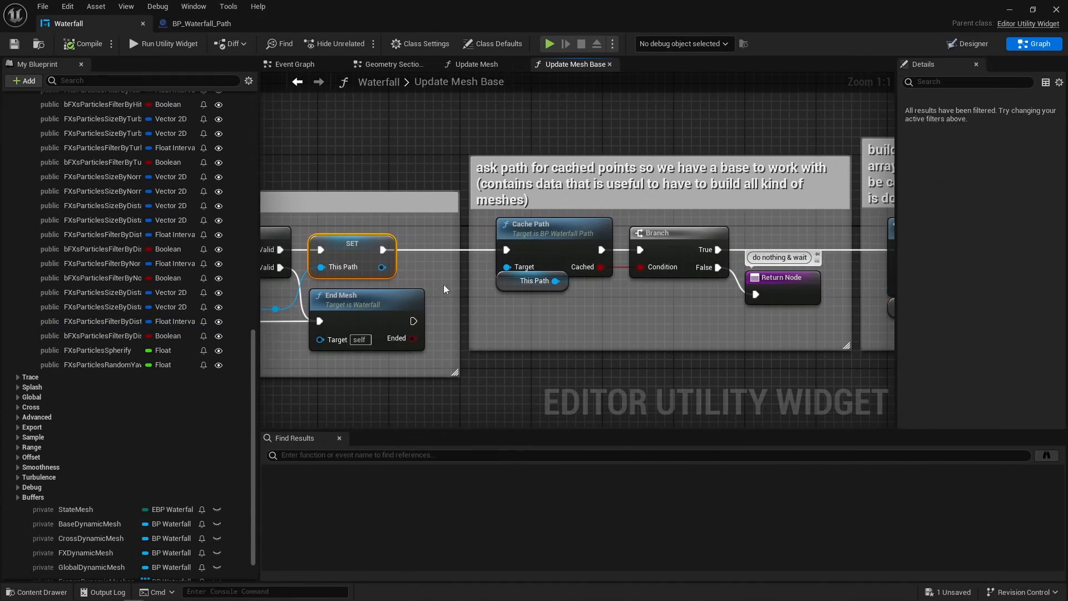
{"action": "left_click", "coordinate": [538, 326]}
{"action": "left_click_drag", "start_coordinate": [512, 333], "coordinate": [752, 233]}
{"action": "left_click", "coordinate": [582, 295]}
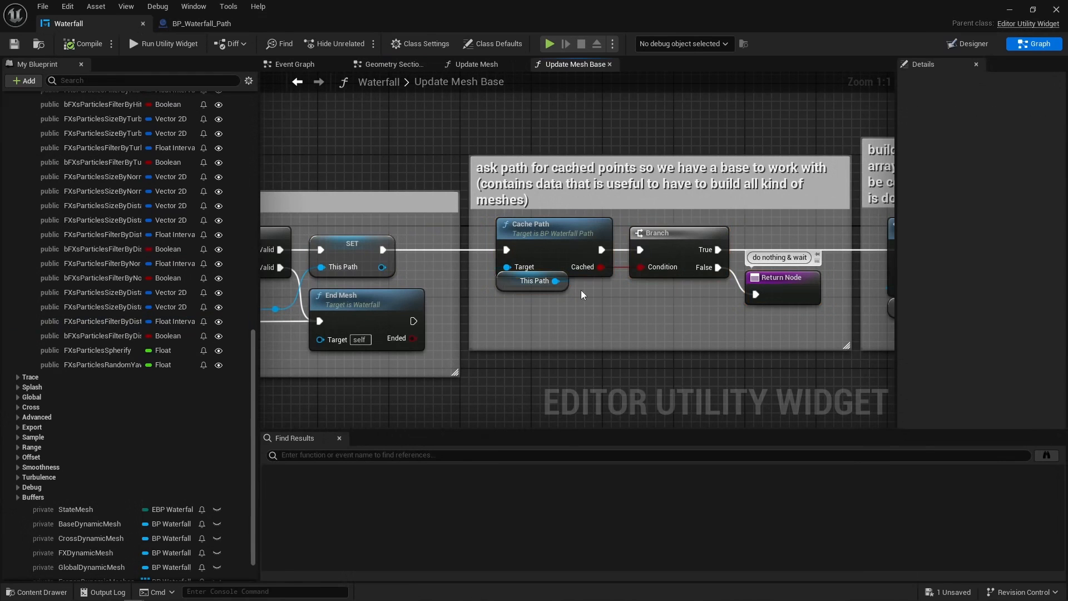
{"action": "right_click_drag", "start_coordinate": [582, 295], "coordinate": [297, 286]}
{"action": "left_click", "coordinate": [672, 226]}
{"action": "left_click", "coordinate": [501, 288]}
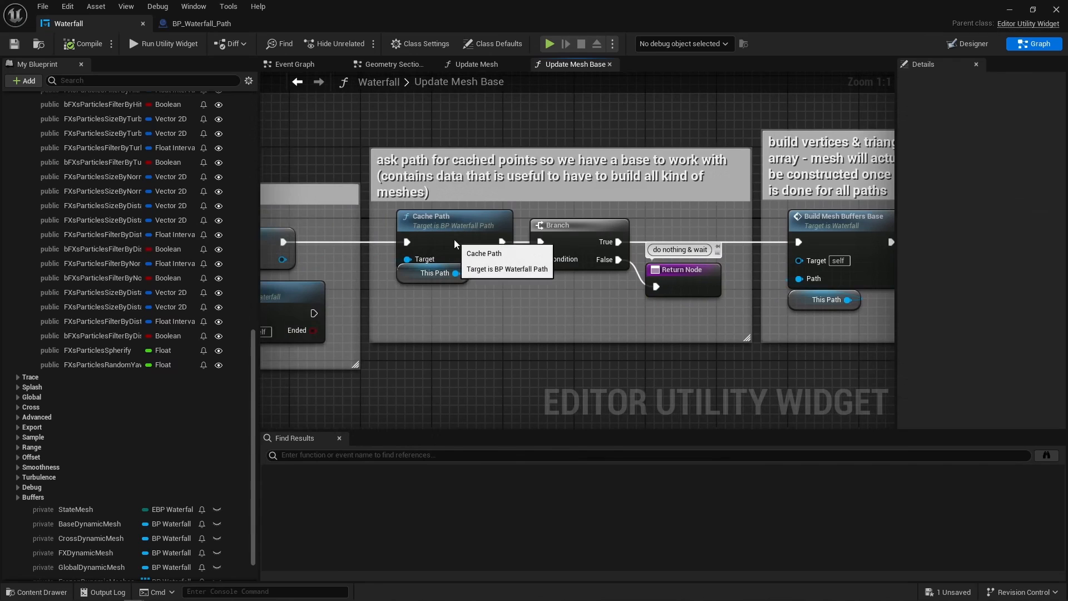
Step: Open the Cache Path function and examine its chain of cached-flag branches for positions, normals, tangents, turbulence and hits
{"action": "double_click", "coordinate": [454, 239]}
{"action": "scroll", "coordinate": [493, 322], "scroll_direction": "up", "scroll_amount": 6}
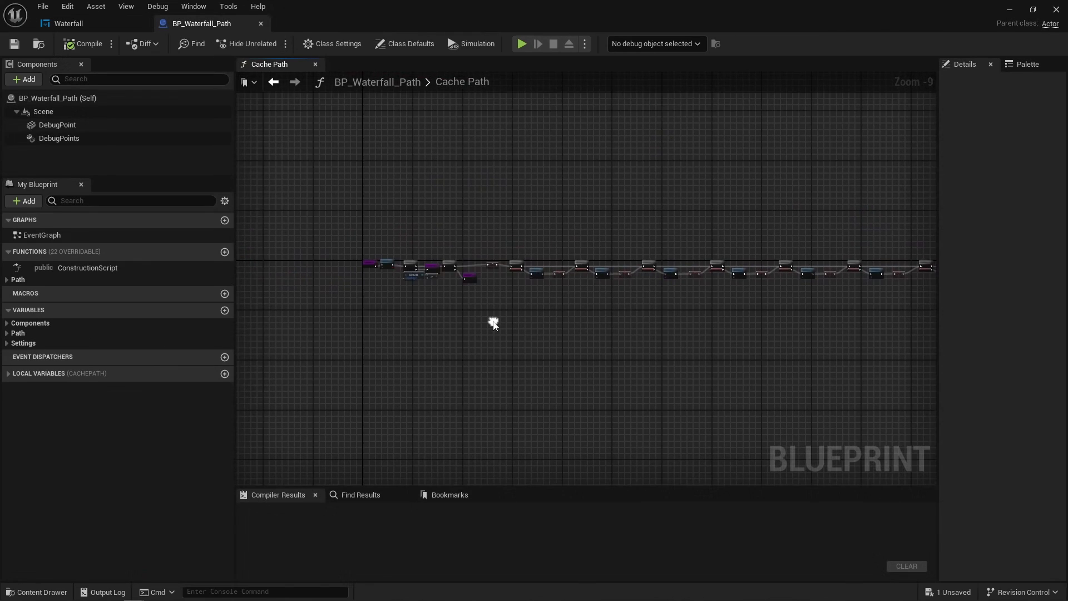
{"action": "scroll", "coordinate": [537, 278], "scroll_direction": "up", "scroll_amount": 3}
{"action": "right_click_drag", "start_coordinate": [837, 312], "coordinate": [407, 341]}
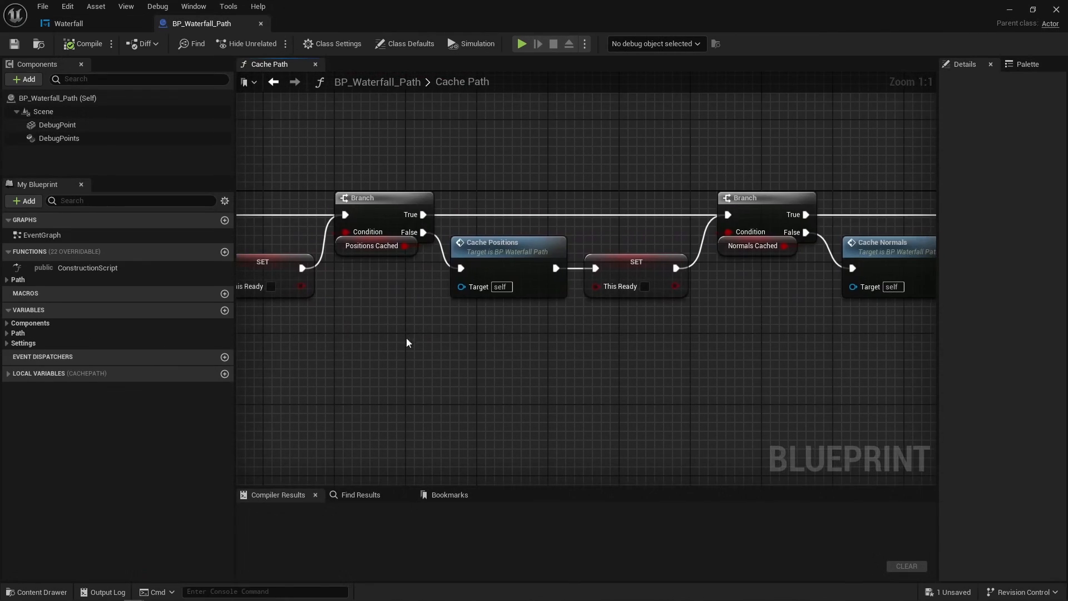
{"action": "left_click_drag", "start_coordinate": [408, 341], "coordinate": [718, 302]}
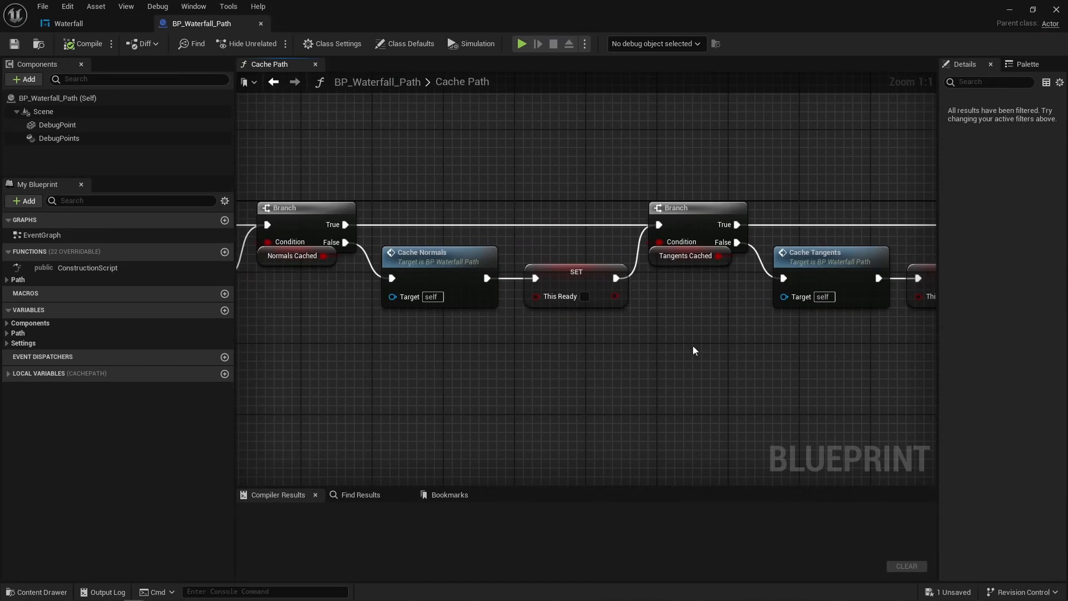
{"action": "right_click_drag", "start_coordinate": [799, 351], "coordinate": [432, 354]}
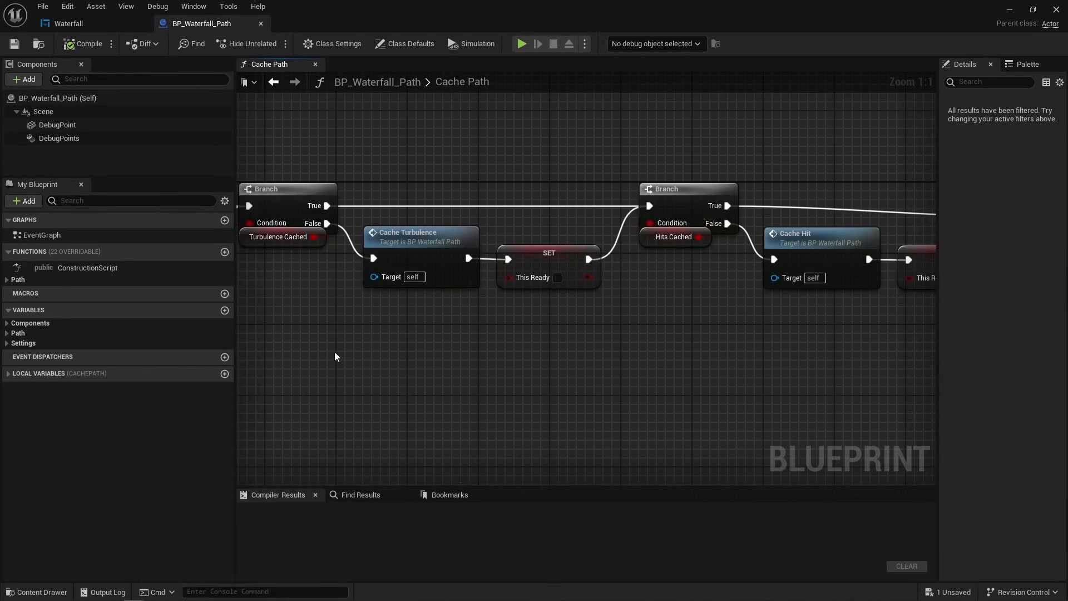
{"action": "left_click_drag", "start_coordinate": [335, 356], "coordinate": [586, 109]}
{"action": "left_click", "coordinate": [583, 111]}
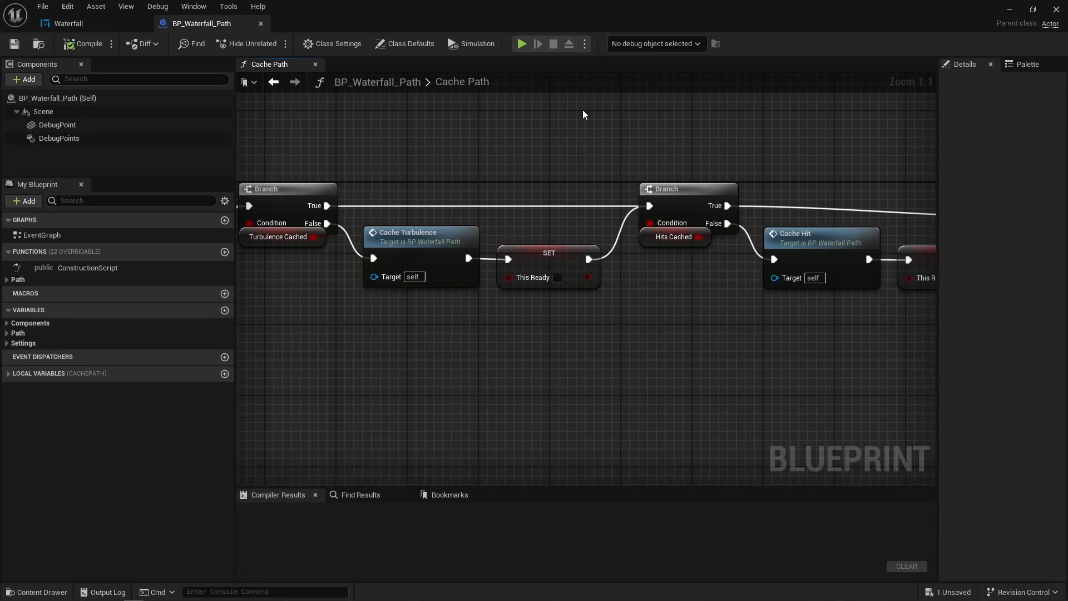
{"action": "scroll", "coordinate": [615, 136], "scroll_direction": "down", "scroll_amount": 5}
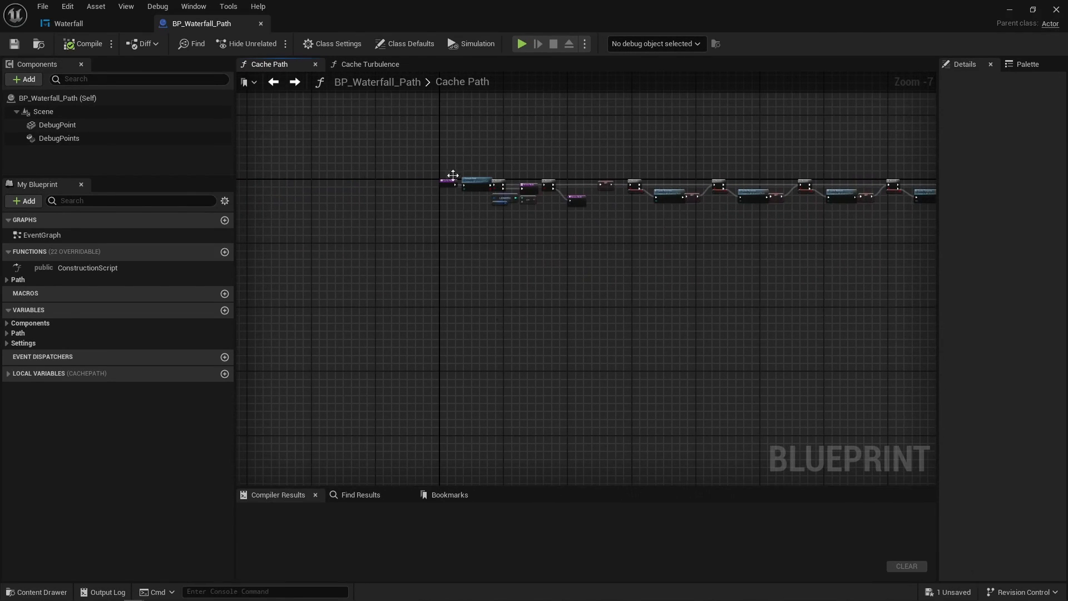
Step: Check the wait branch in Update Mesh Base, and examine the Sample Path and sample count checks starting Cache Path
{"action": "left_click", "coordinate": [137, 28]}
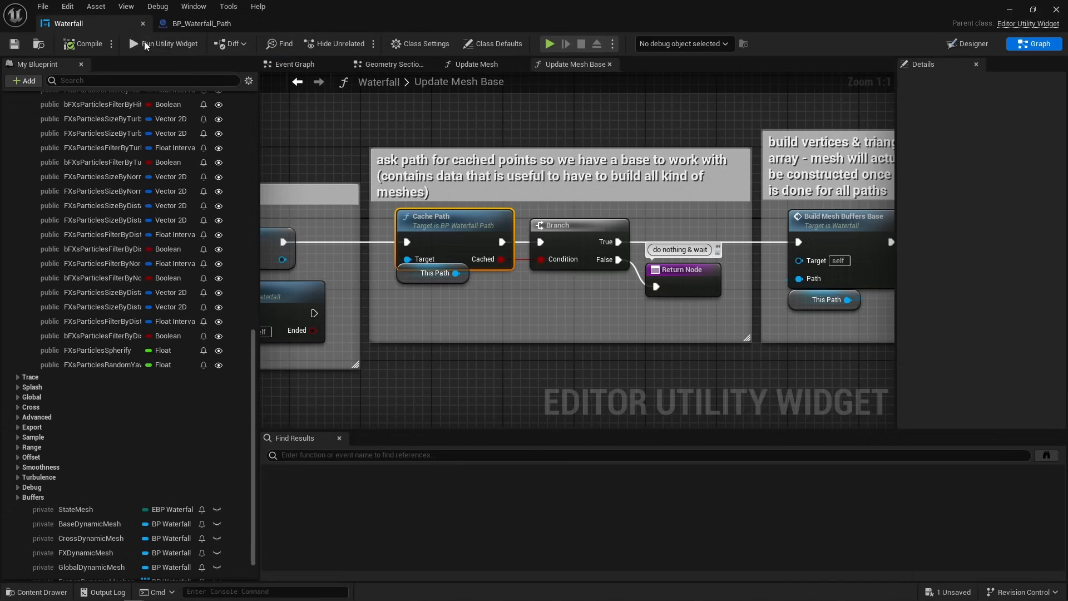
{"action": "left_click", "coordinate": [681, 284]}
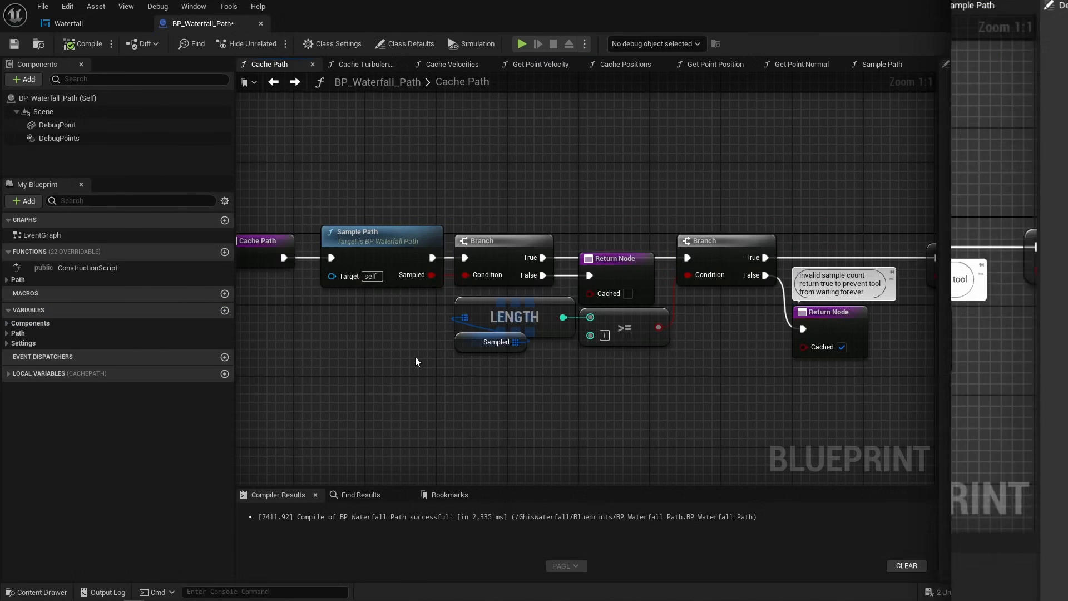
{"action": "left_click", "coordinate": [505, 258]}
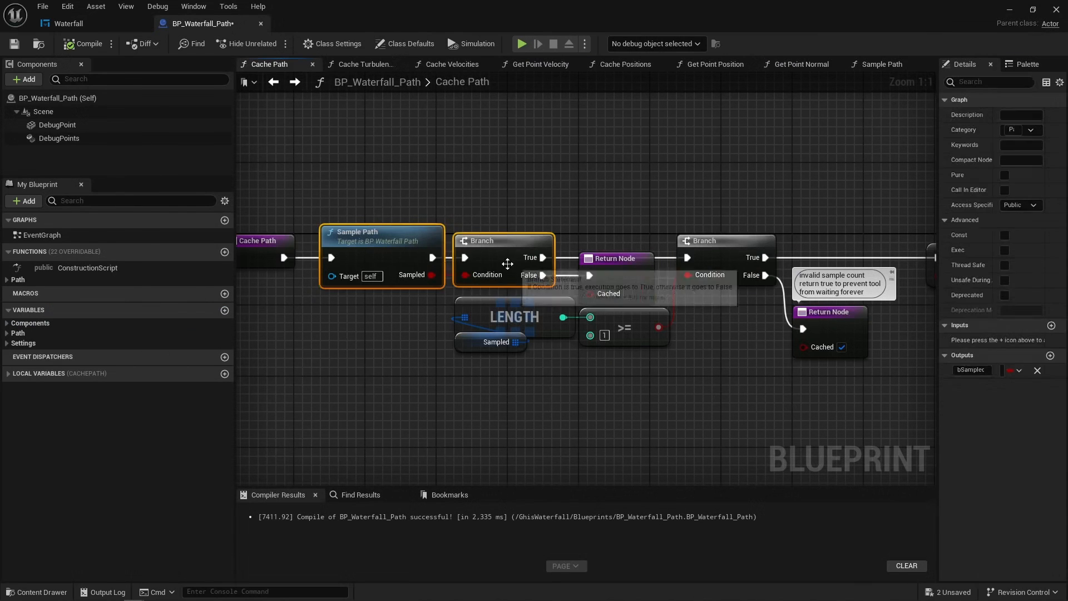
{"action": "left_click", "coordinate": [395, 248]}
{"action": "double_click", "coordinate": [396, 247]}
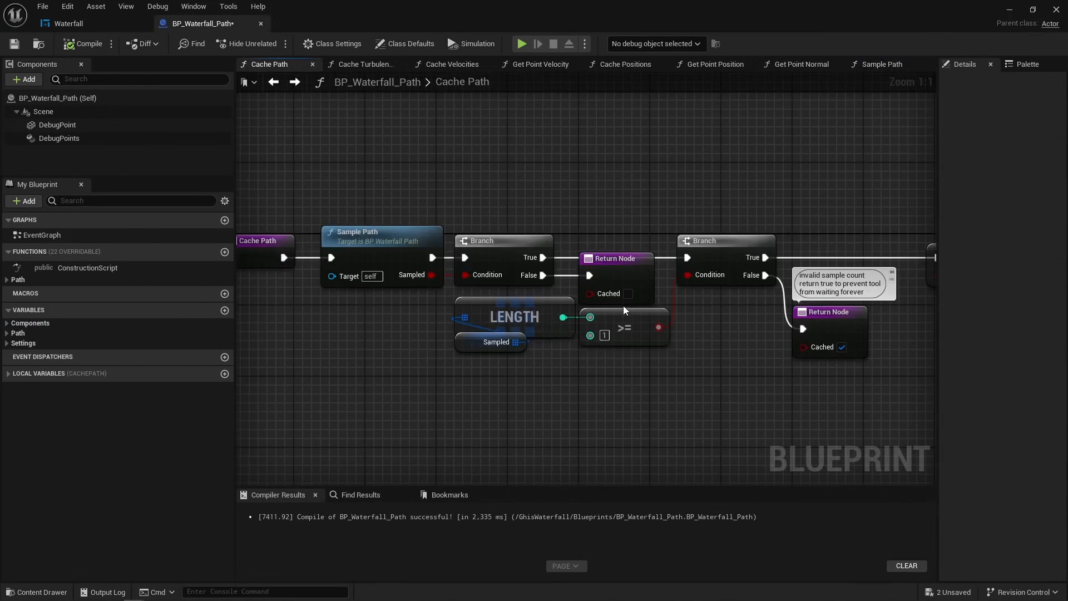
{"action": "right_click_drag", "start_coordinate": [742, 345], "coordinate": [245, 354]}
Step: Open Cache Positions and examine its batch index limits and the loop adding each point's position to the Positions array
{"action": "double_click", "coordinate": [575, 304]}
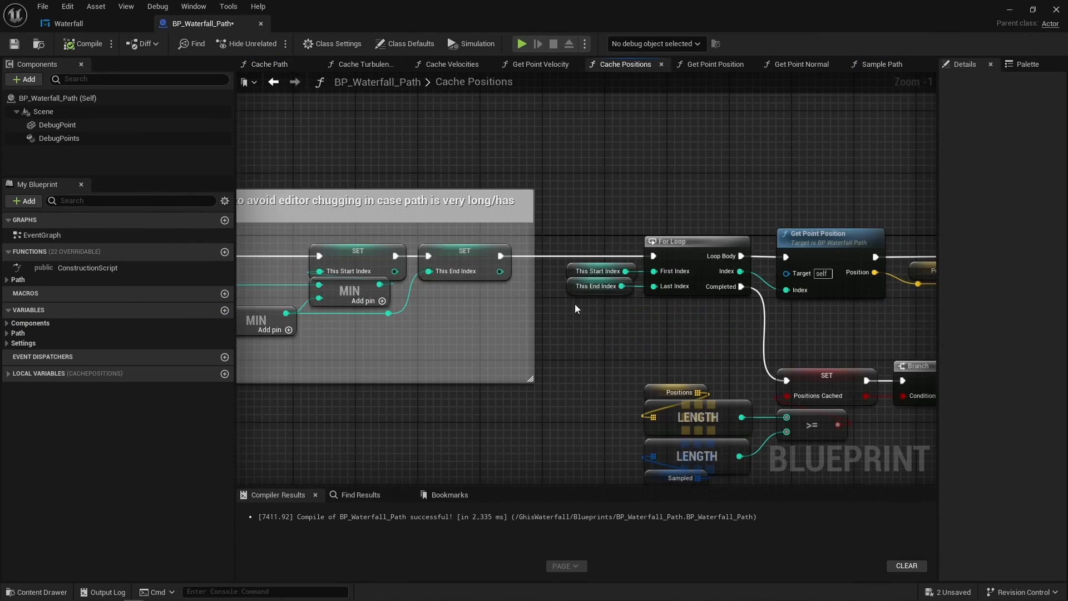
{"action": "scroll", "coordinate": [570, 289], "scroll_direction": "down", "scroll_amount": 4}
{"action": "left_click_drag", "start_coordinate": [567, 290], "coordinate": [695, 323]}
{"action": "right_click_drag", "start_coordinate": [764, 291], "coordinate": [479, 302]}
{"action": "scroll", "coordinate": [479, 302], "scroll_direction": "up", "scroll_amount": 3}
{"action": "left_click_drag", "start_coordinate": [479, 207], "coordinate": [708, 322]}
{"action": "left_click", "coordinate": [708, 322]}
Step: Open Get Point Position and examine how it interpolates between two simulated points using the sample's index and alpha
{"action": "double_click", "coordinate": [675, 238]}
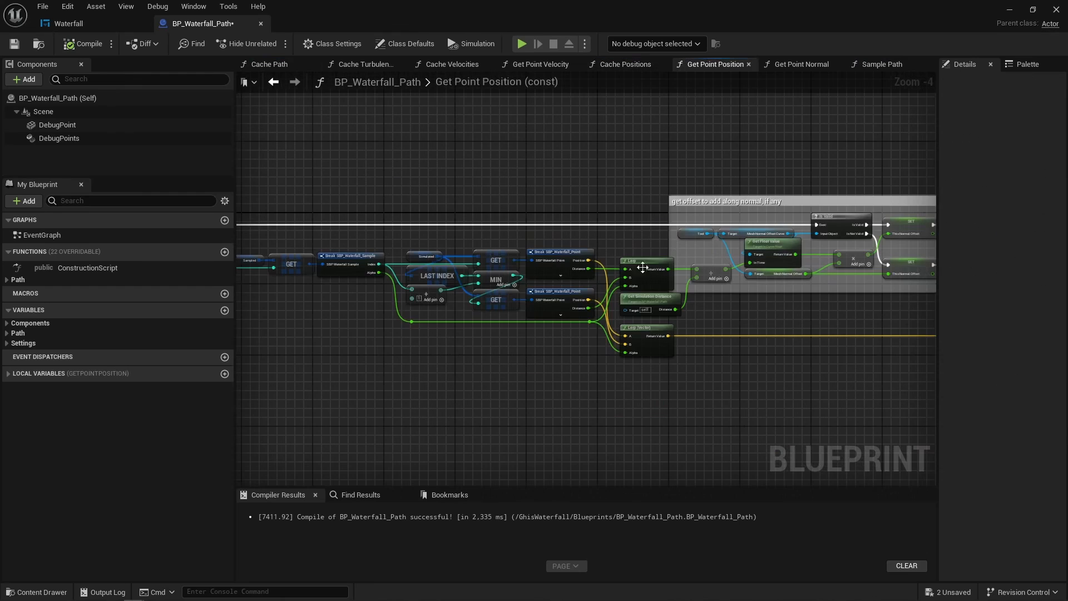
{"action": "scroll", "coordinate": [484, 279], "scroll_direction": "up", "scroll_amount": 1}
{"action": "left_click_drag", "start_coordinate": [325, 216], "coordinate": [803, 371]}
{"action": "right_click_drag", "start_coordinate": [802, 371], "coordinate": [500, 373]}
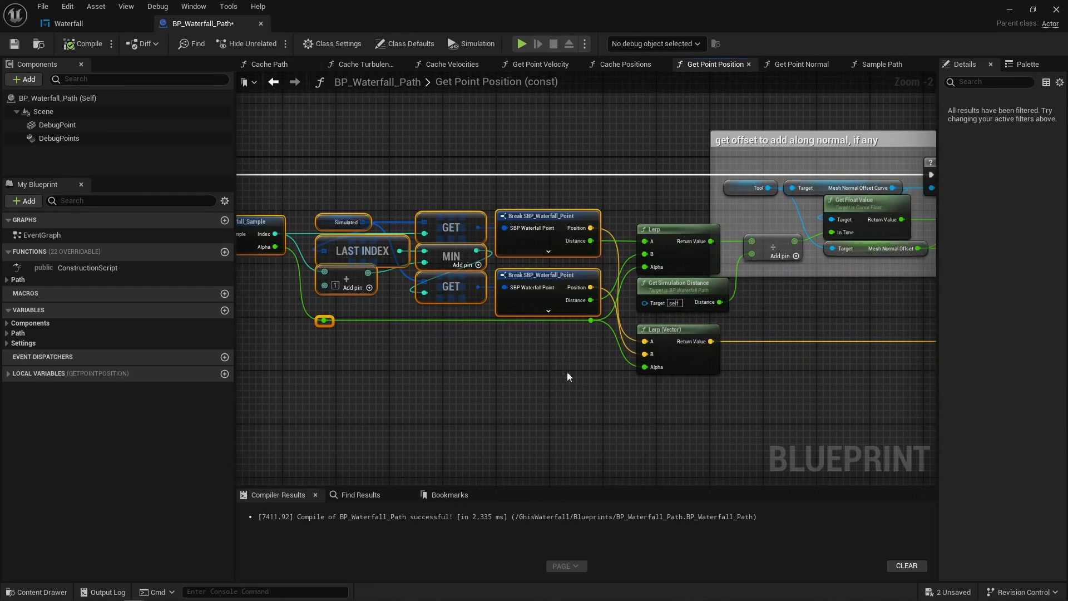
{"action": "left_click", "coordinate": [689, 342]}
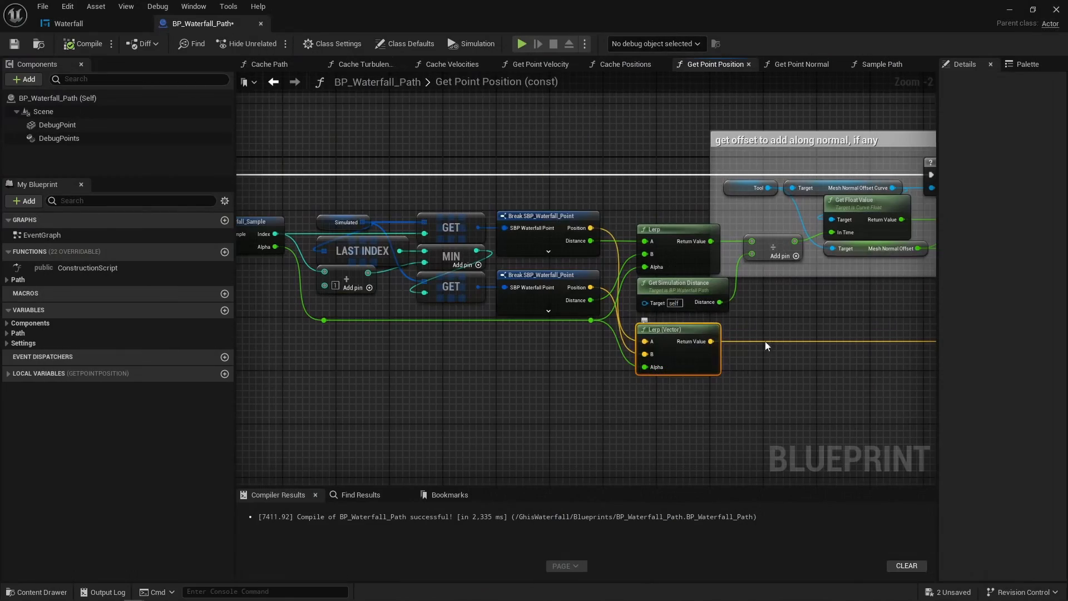
Step: Examine how Get Point Position computes the normal offset from the curve and adds it along the point normal
{"action": "right_click_drag", "start_coordinate": [765, 342], "coordinate": [476, 355]}
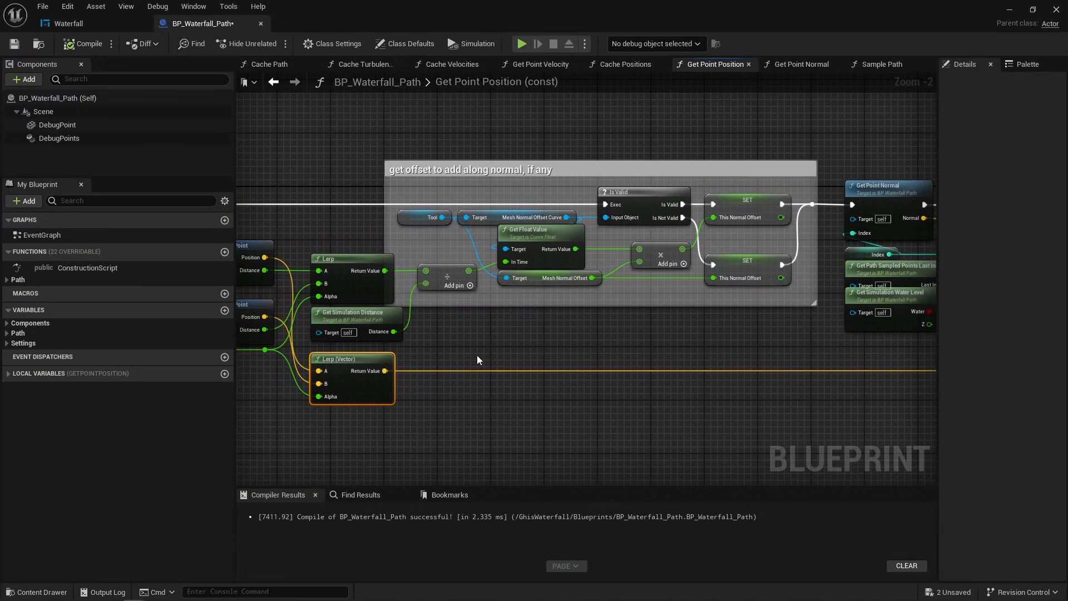
{"action": "left_click_drag", "start_coordinate": [480, 358], "coordinate": [645, 253]}
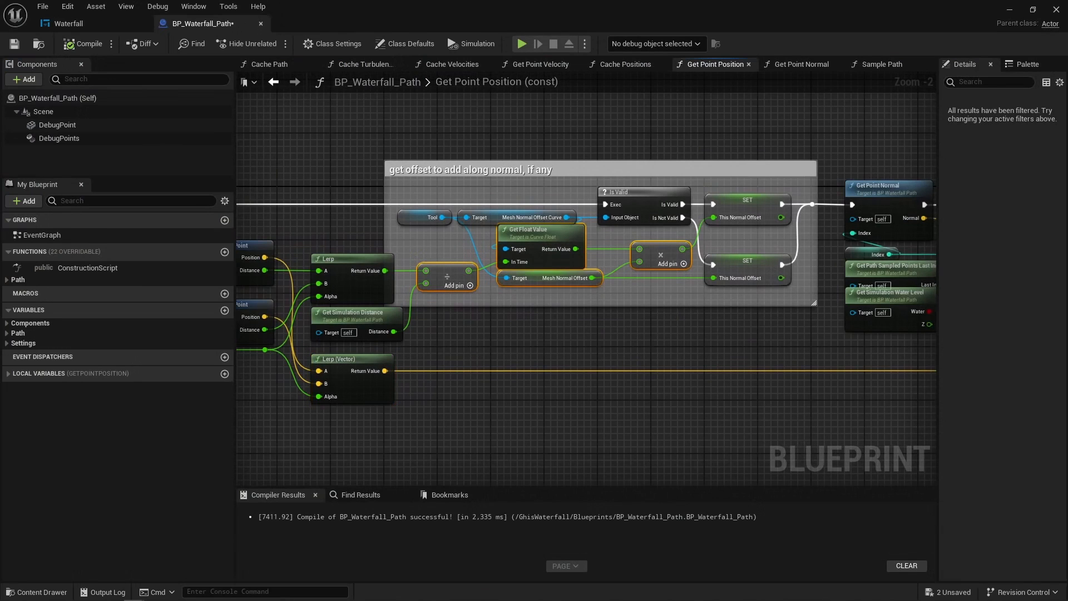
{"action": "right_click_drag", "start_coordinate": [685, 328], "coordinate": [251, 336]}
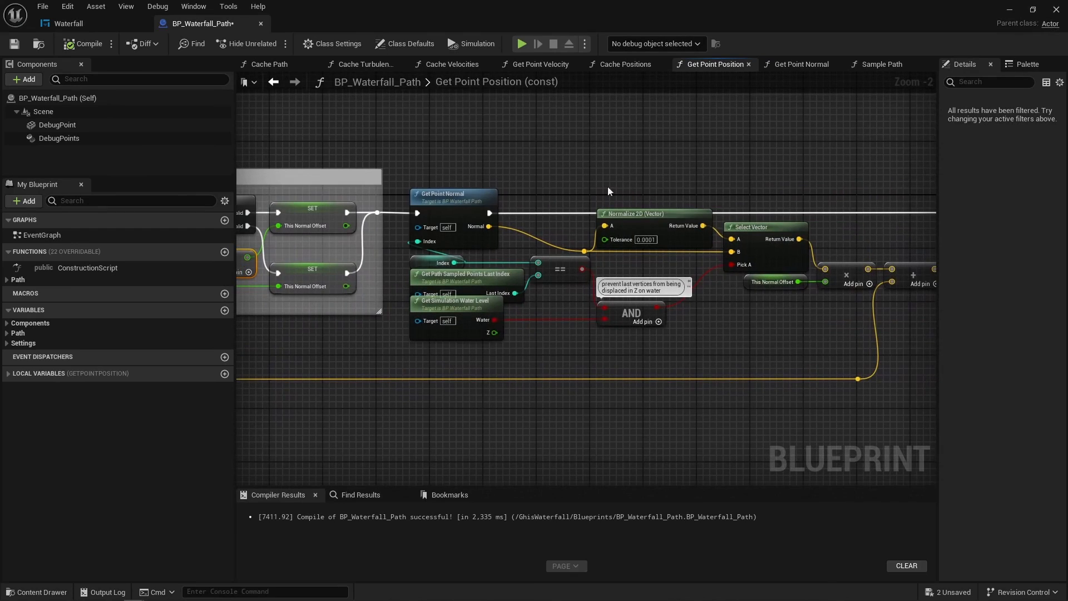
{"action": "right_click_drag", "start_coordinate": [795, 309], "coordinate": [517, 306]}
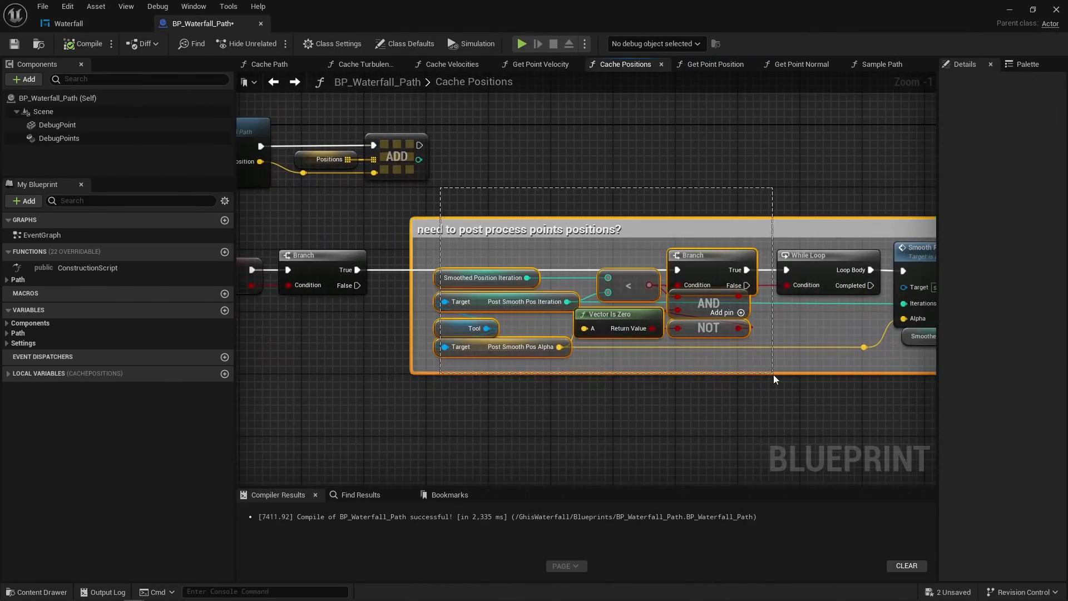
Step: Examine the post-process smoothing condition in Cache Positions and open the Smooth Positions function
{"action": "left_click_drag", "start_coordinate": [773, 379], "coordinate": [774, 379]}
{"action": "right_click_drag", "start_coordinate": [773, 379], "coordinate": [542, 383]}
{"action": "double_click", "coordinate": [694, 255]}
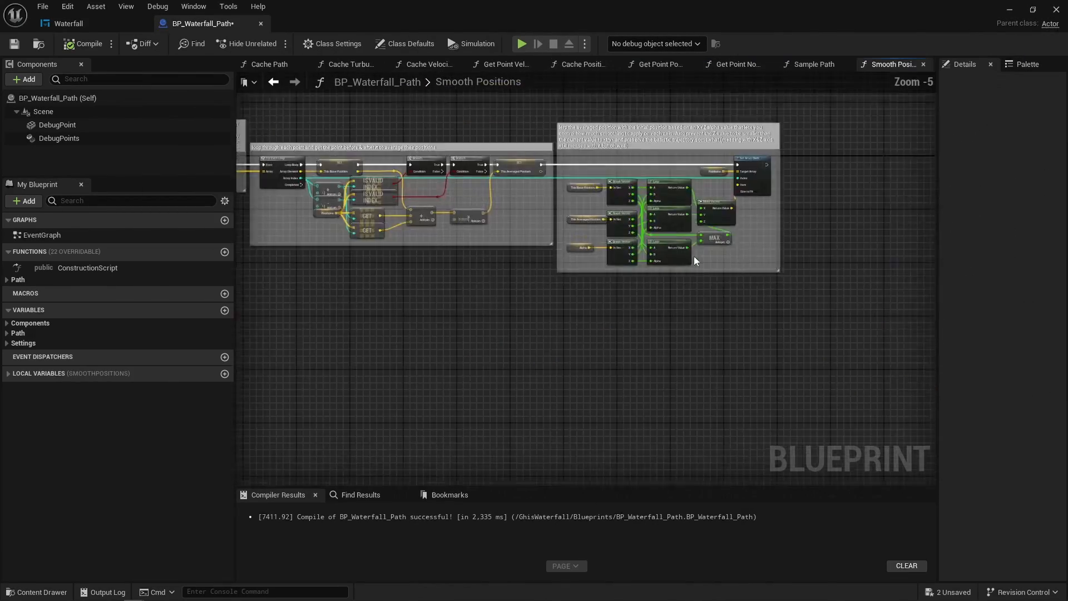
Step: Examine how Smooth Positions loops through each point and averages its position with the points before and after it
{"action": "right_click_drag", "start_coordinate": [694, 260], "coordinate": [821, 341]}
{"action": "scroll", "coordinate": [417, 270], "scroll_direction": "up", "scroll_amount": 5}
{"action": "right_click_drag", "start_coordinate": [433, 282], "coordinate": [342, 278]}
{"action": "left_click_drag", "start_coordinate": [407, 382], "coordinate": [604, 335]}
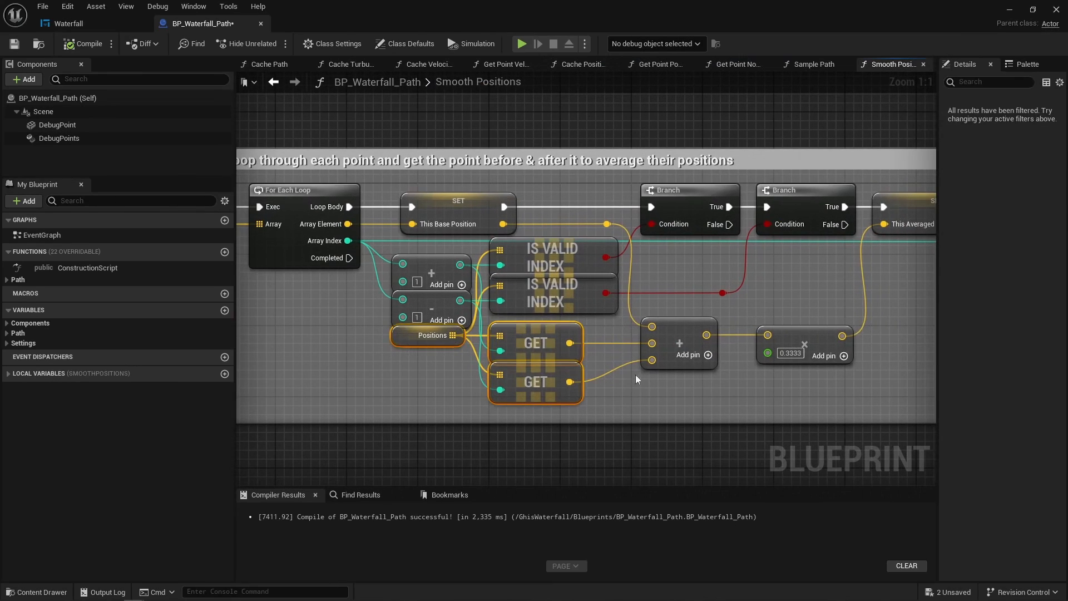
{"action": "left_click", "coordinate": [679, 350]}
{"action": "left_click", "coordinate": [802, 346]}
Step: Examine how Smooth Positions lerps the base and averaged positions by the XYZ alpha and writes the result to the Positions array
{"action": "right_click_drag", "start_coordinate": [889, 313], "coordinate": [580, 335]}
{"action": "left_click", "coordinate": [627, 237]}
{"action": "right_click_drag", "start_coordinate": [687, 345], "coordinate": [356, 314]}
{"action": "scroll", "coordinate": [371, 312], "scroll_direction": "down", "scroll_amount": 1}
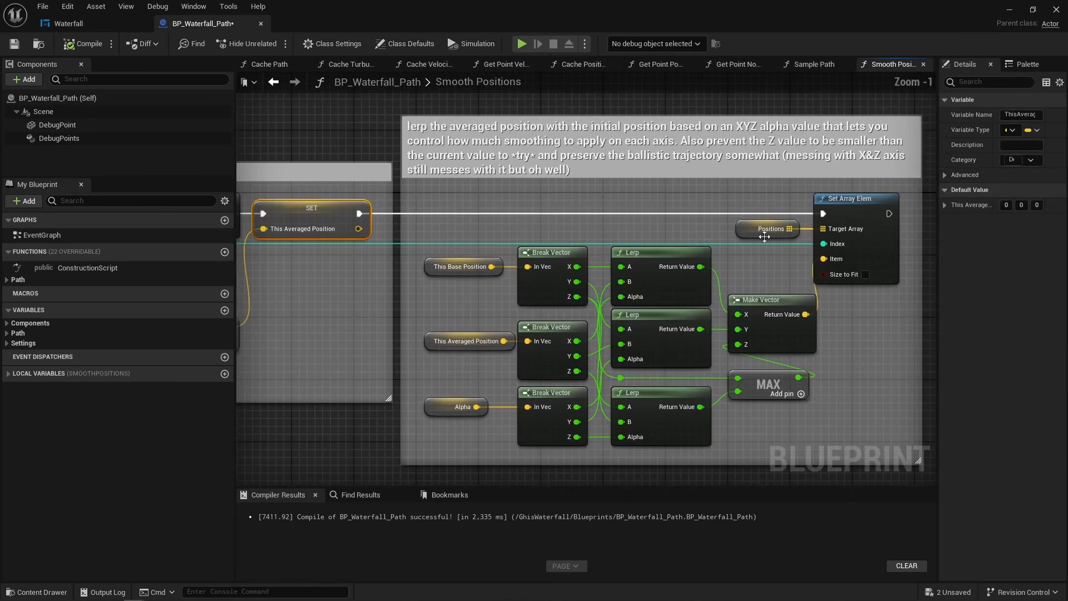
{"action": "right_click_drag", "start_coordinate": [317, 251], "coordinate": [731, 272]}
{"action": "scroll", "coordinate": [731, 272], "scroll_direction": "down", "scroll_amount": 2}
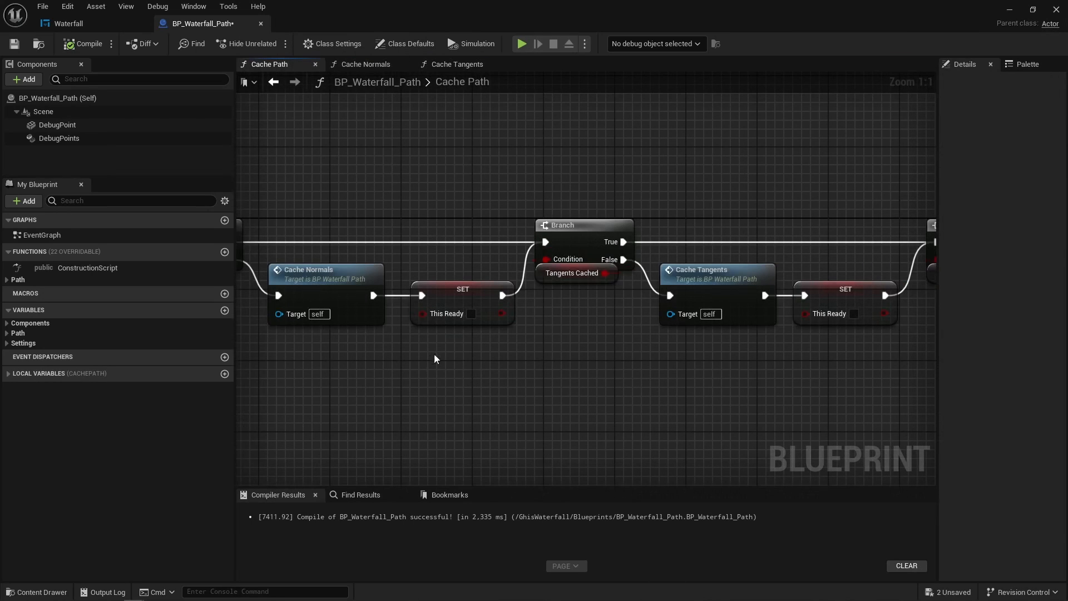
Step: Locate Cache Normals and Cache Tangents in Cache Path and open the Cache Tangents function
{"action": "left_click", "coordinate": [316, 290]}
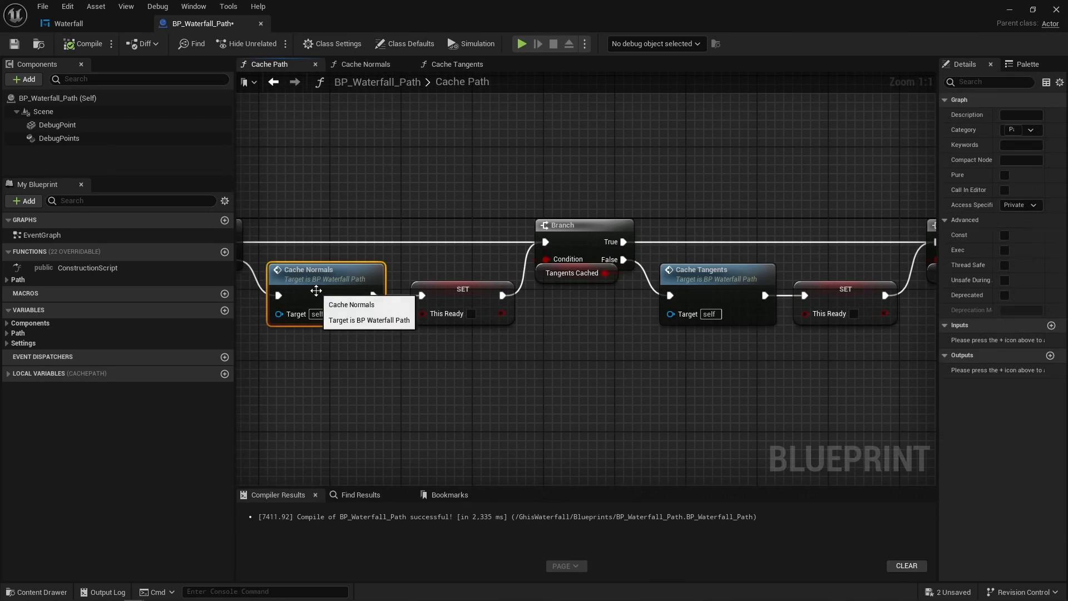
{"action": "left_click", "coordinate": [700, 279]}
{"action": "double_click", "coordinate": [713, 296]}
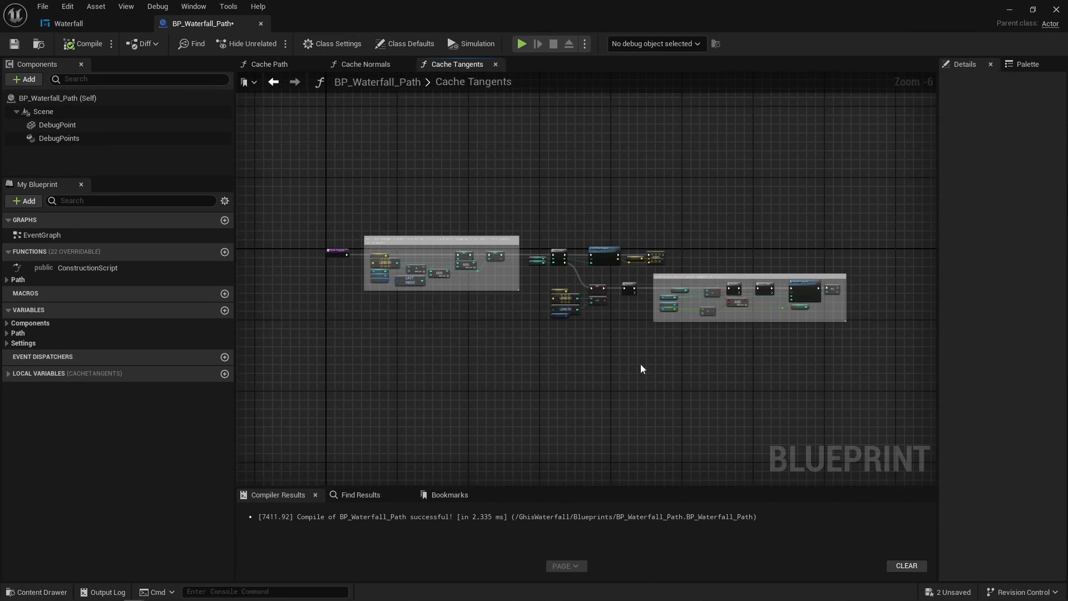
{"action": "scroll", "coordinate": [601, 267], "scroll_direction": "up", "scroll_amount": 6}
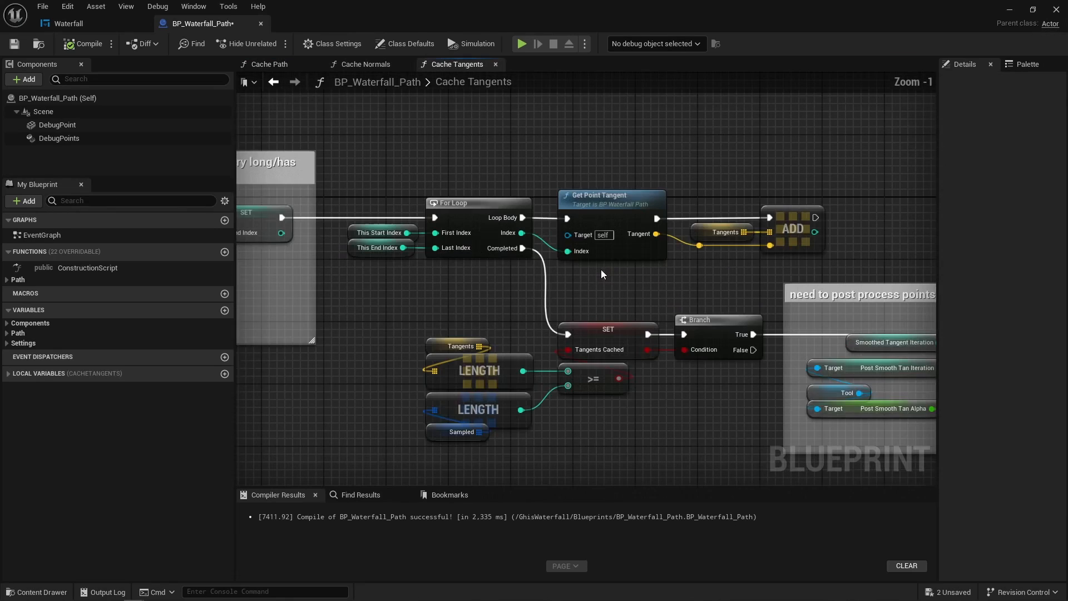
Step: Open Get Point Tangent and examine the Get Point Direction function it calls, returning to the tangent graph
{"action": "double_click", "coordinate": [613, 200]}
{"action": "scroll", "coordinate": [412, 279], "scroll_direction": "up", "scroll_amount": 6}
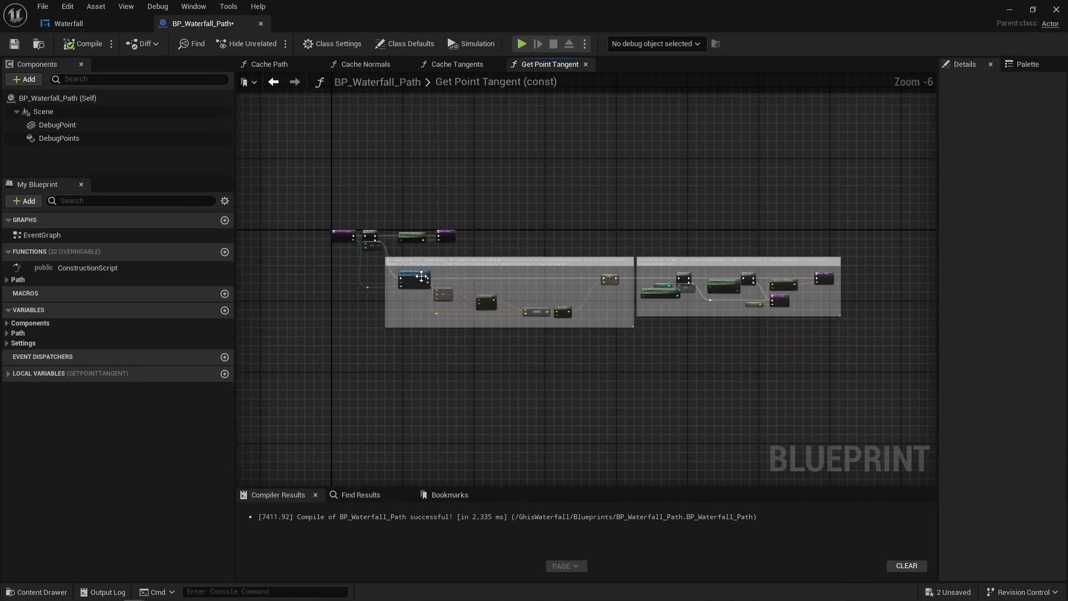
{"action": "double_click", "coordinate": [411, 278]}
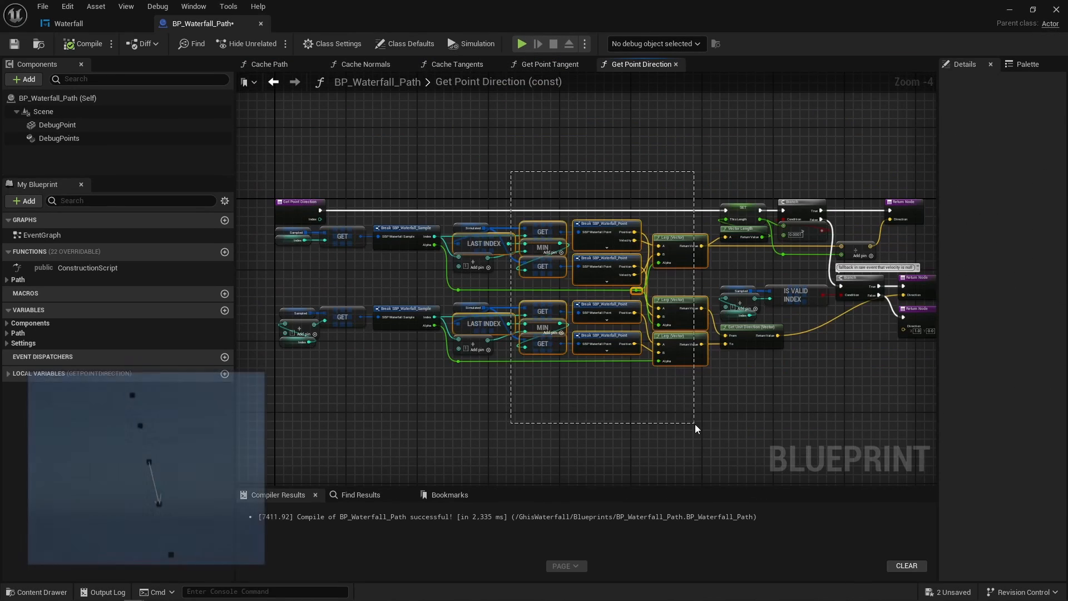
{"action": "key", "text": "alt+Left"}
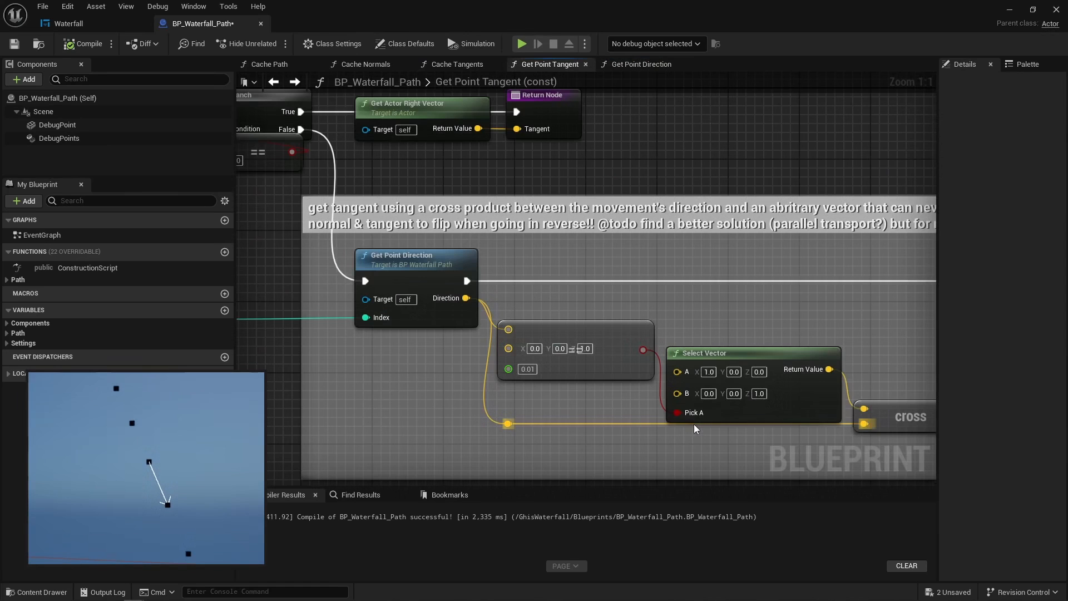
Step: Examine how Get Point Tangent picks an arbitrary vector, crosses it with the movement direction and normalizes the tangent
{"action": "right_click_drag", "start_coordinate": [611, 408], "coordinate": [471, 328]}
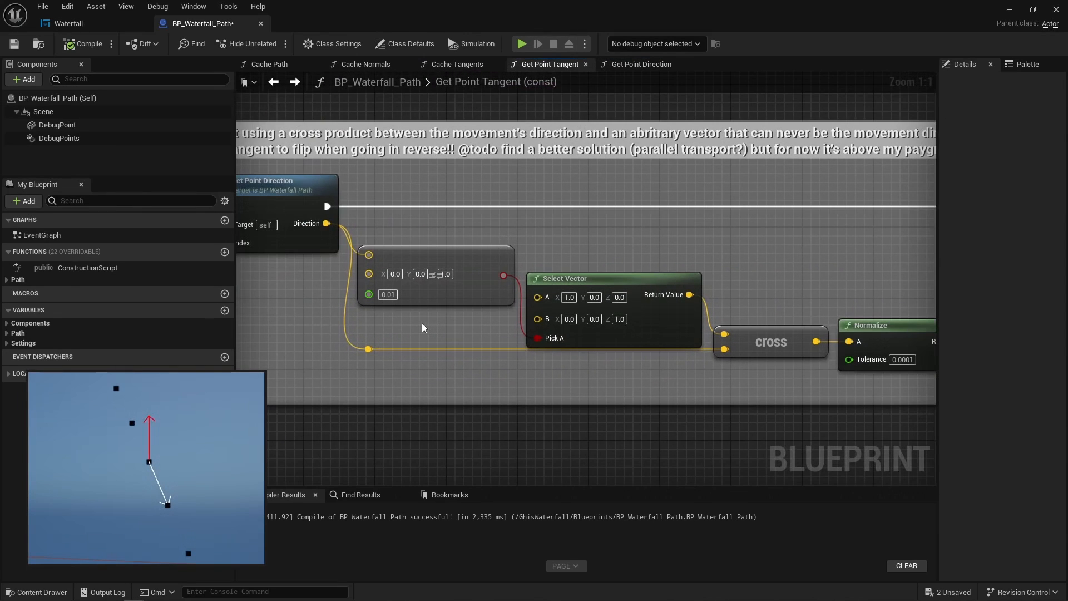
{"action": "left_click_drag", "start_coordinate": [420, 323], "coordinate": [604, 249]}
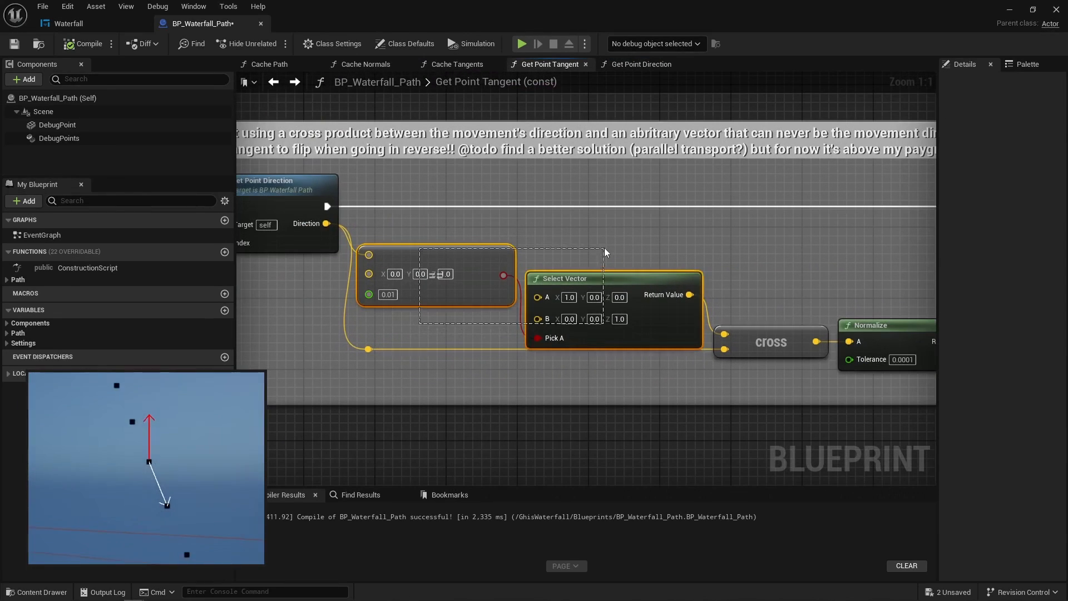
{"action": "left_click", "coordinate": [769, 343]}
{"action": "right_click_drag", "start_coordinate": [802, 298], "coordinate": [409, 296]}
{"action": "left_click_drag", "start_coordinate": [584, 225], "coordinate": [633, 366]}
{"action": "left_click", "coordinate": [633, 365]}
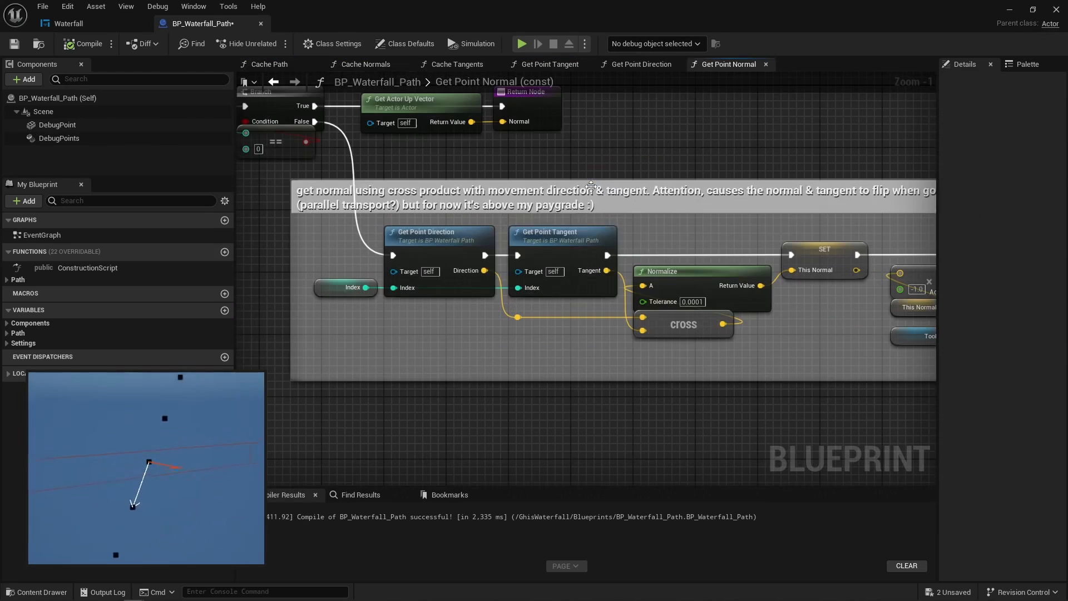
Step: Examine how Get Point Normal derives the normal from the cross product of the point's direction and tangent
{"action": "left_click_drag", "start_coordinate": [655, 351], "coordinate": [732, 272]}
{"action": "right_click_drag", "start_coordinate": [793, 334], "coordinate": [434, 334]}
{"action": "left_click", "coordinate": [476, 257]}
{"action": "left_click", "coordinate": [476, 318]}
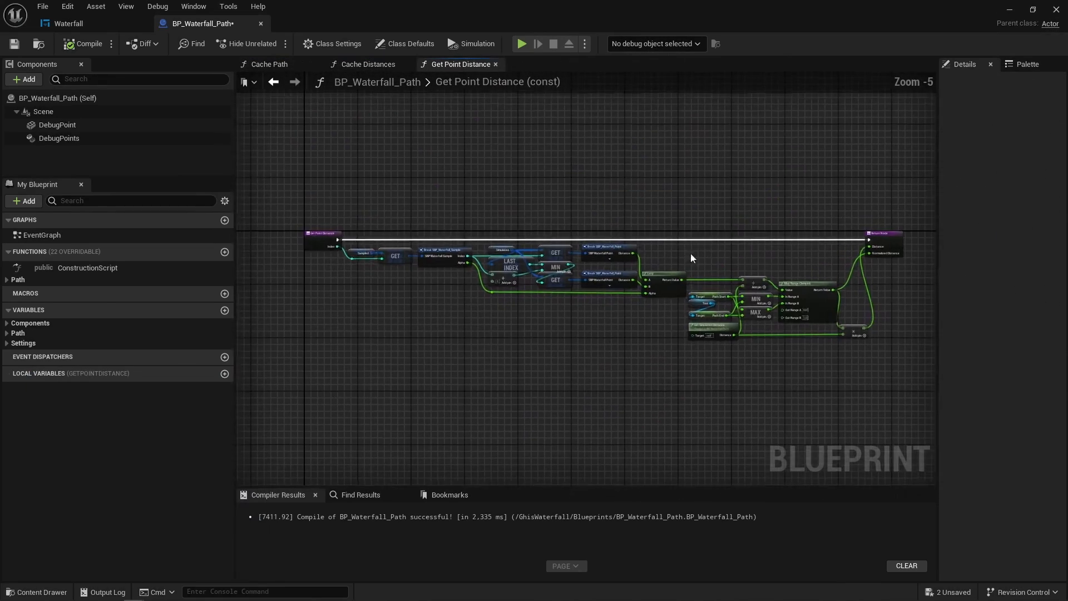
Step: Examine how Get Point Distance interpolates the distance and remaps it to the path start and end range
{"action": "scroll", "coordinate": [690, 258], "scroll_direction": "up", "scroll_amount": 5}
{"action": "right_click_drag", "start_coordinate": [638, 425], "coordinate": [563, 335]}
{"action": "left_click", "coordinate": [528, 261]}
{"action": "right_click_drag", "start_coordinate": [645, 181], "coordinate": [331, 184]}
{"action": "left_click_drag", "start_coordinate": [331, 183], "coordinate": [717, 412]}
{"action": "left_click", "coordinate": [718, 411]}
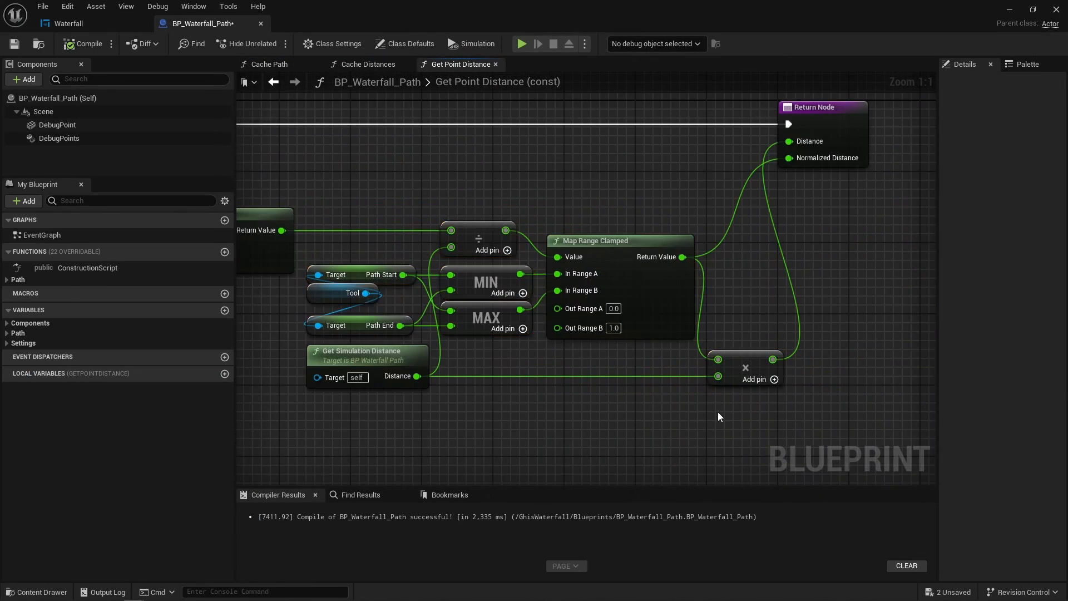
{"action": "right_click_drag", "start_coordinate": [672, 381], "coordinate": [376, 382]}
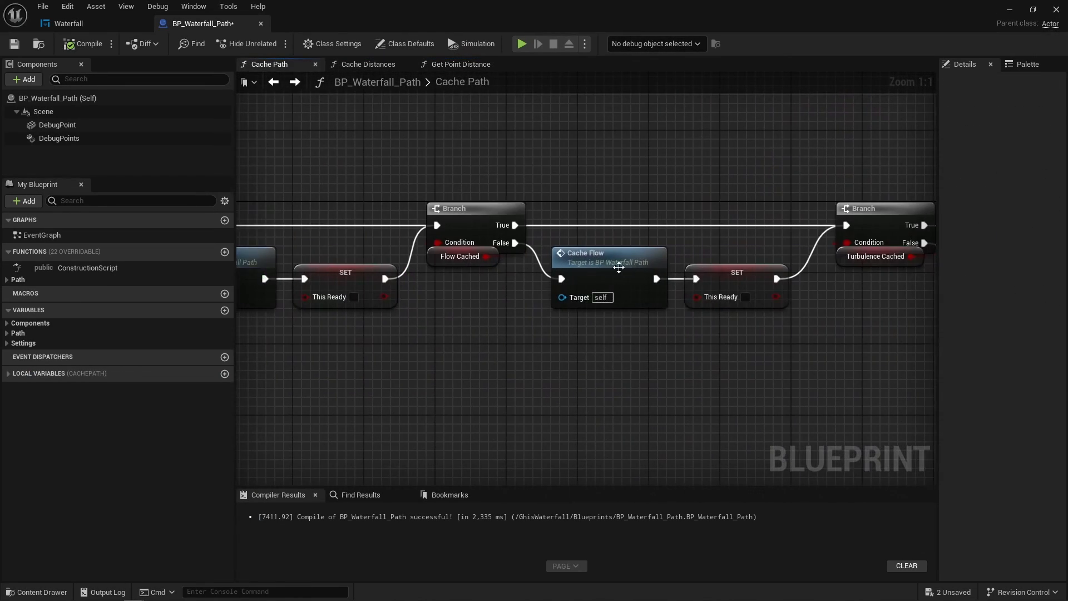
Step: Open Cache Flow from Cache Path and open its Get Point Flow function
{"action": "left_click", "coordinate": [624, 253]}
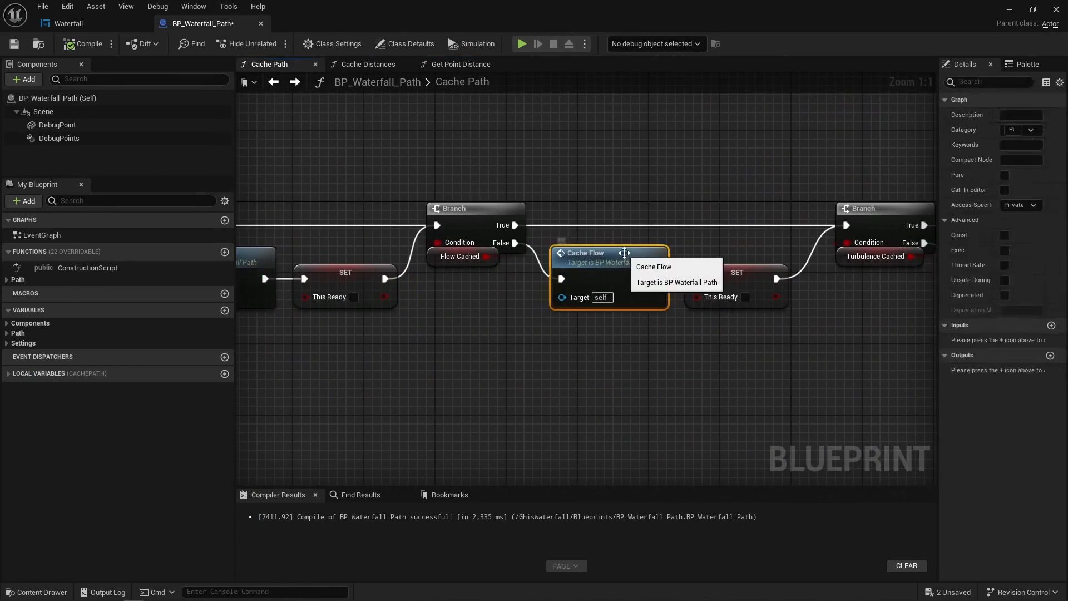
{"action": "double_click", "coordinate": [624, 253]}
{"action": "scroll", "coordinate": [806, 248], "scroll_direction": "up", "scroll_amount": 4}
{"action": "double_click", "coordinate": [824, 227]}
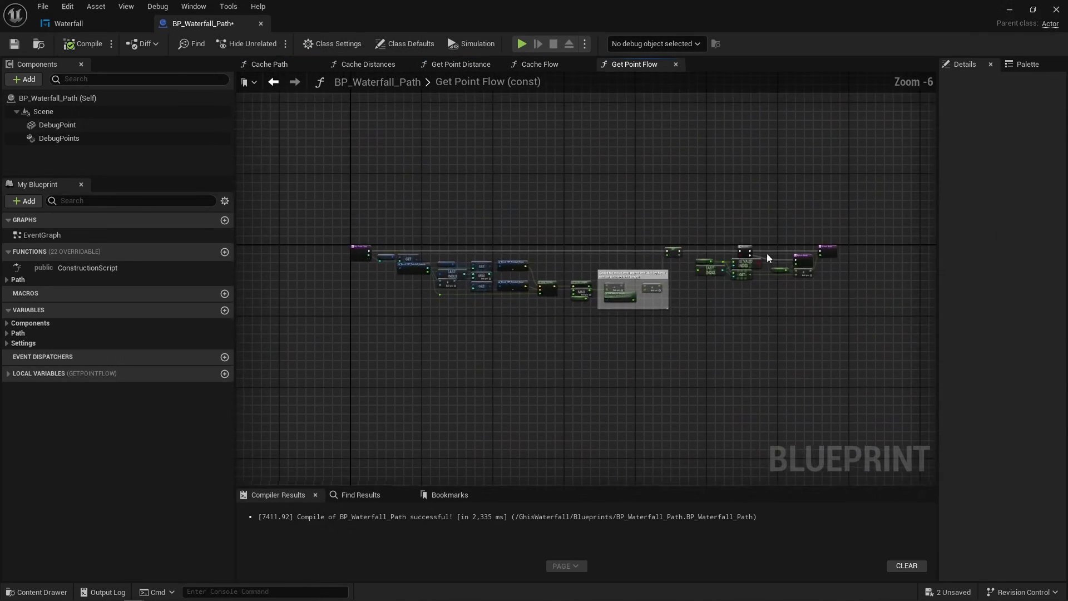
Step: Examine how Get Point Flow derives speed from the interpolated velocity and scales its inverse by the sample length
{"action": "scroll", "coordinate": [489, 279], "scroll_direction": "up", "scroll_amount": 6}
{"action": "right_click_drag", "start_coordinate": [523, 376], "coordinate": [689, 355]}
{"action": "right_click_drag", "start_coordinate": [783, 360], "coordinate": [408, 358]}
{"action": "left_click_drag", "start_coordinate": [617, 209], "coordinate": [684, 340]}
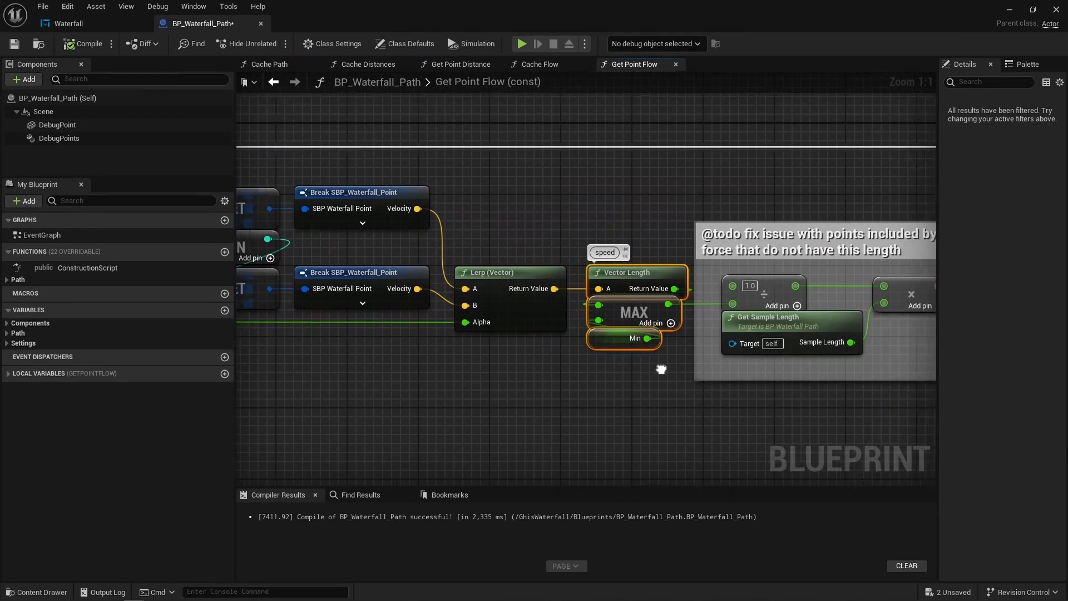
{"action": "right_click_drag", "start_coordinate": [862, 302], "coordinate": [648, 307]}
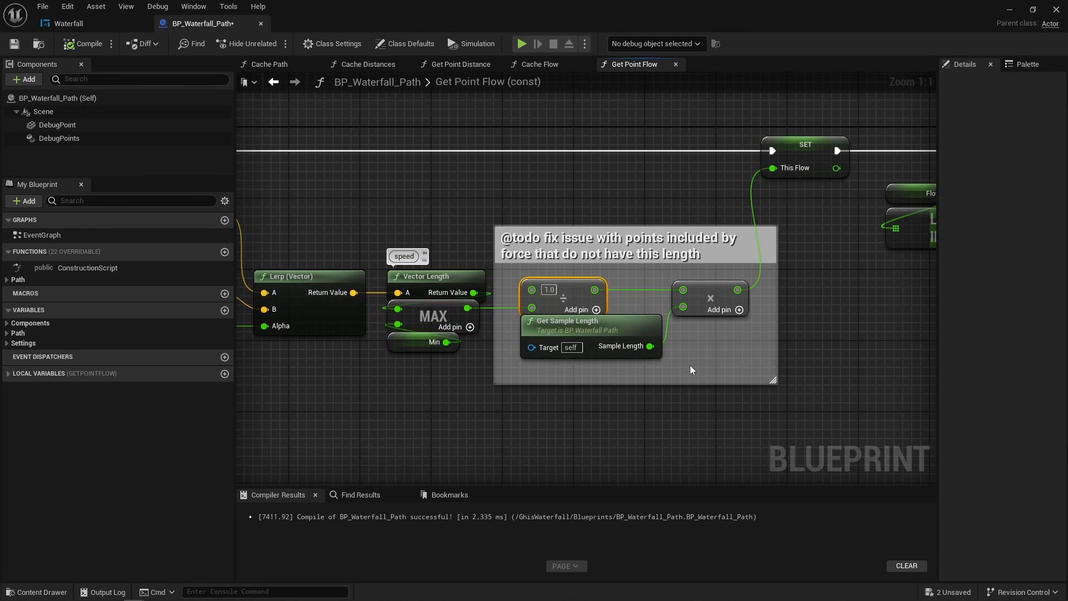
Step: Examine how Get Point Flow checks for the last Flow array value and adds the current point's flow to it
{"action": "right_click_drag", "start_coordinate": [690, 364], "coordinate": [418, 346]}
{"action": "left_click_drag", "start_coordinate": [429, 320], "coordinate": [782, 202]}
{"action": "right_click_drag", "start_coordinate": [782, 202], "coordinate": [549, 316]}
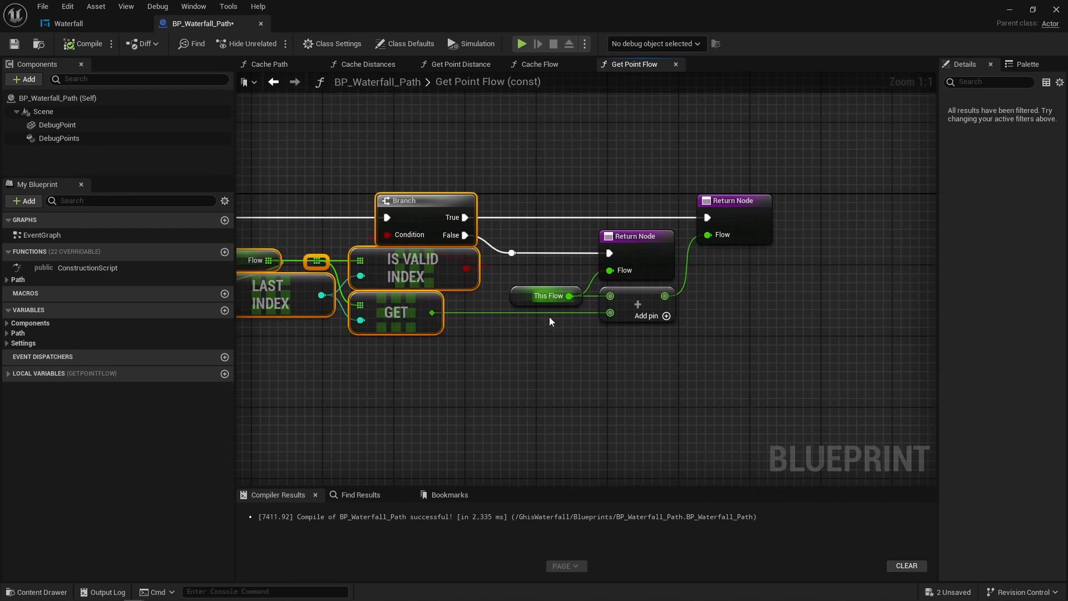
{"action": "left_click_drag", "start_coordinate": [549, 315], "coordinate": [679, 297]}
{"action": "left_click", "coordinate": [673, 347]}
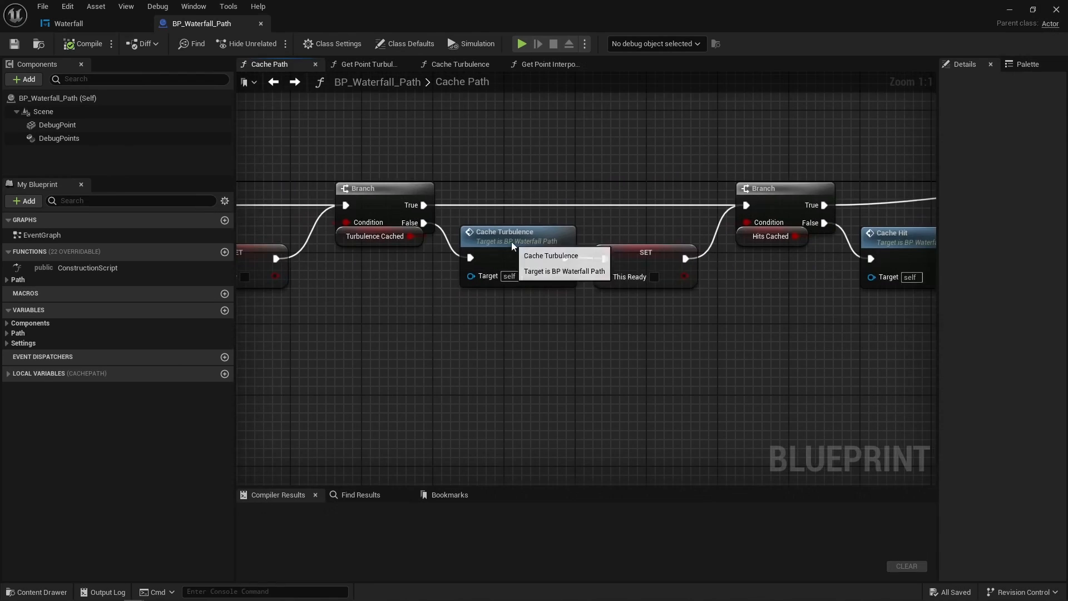
Step: Open Cache Turbulence and follow Get Point Turbulence down to the Get Point Interpolated Turbulence function
{"action": "double_click", "coordinate": [512, 241]}
{"action": "double_click", "coordinate": [727, 237]}
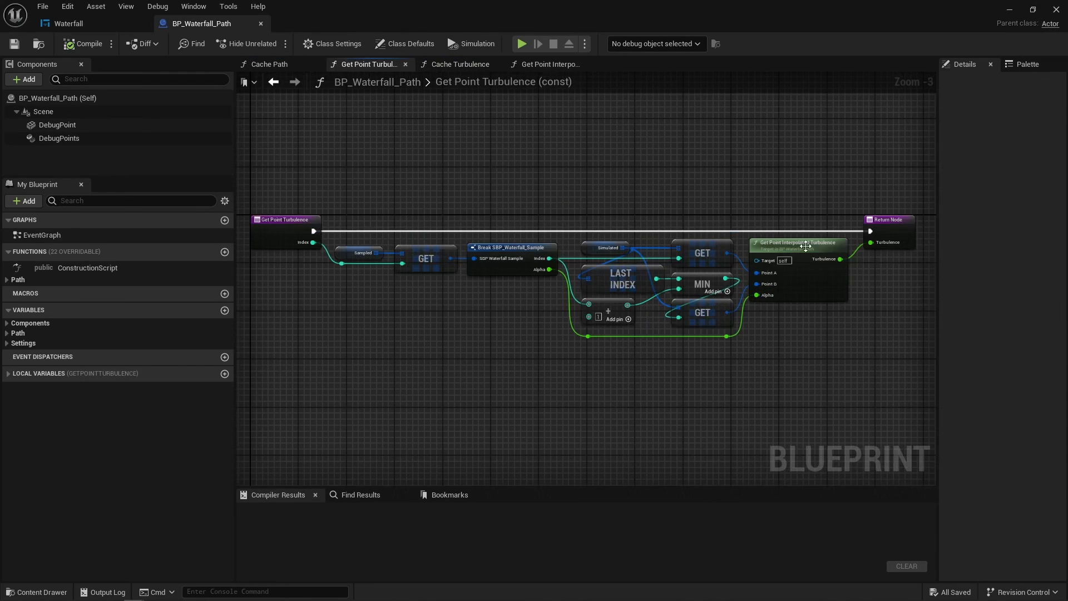
{"action": "double_click", "coordinate": [806, 246]}
{"action": "scroll", "coordinate": [568, 268], "scroll_direction": "up", "scroll_amount": 4}
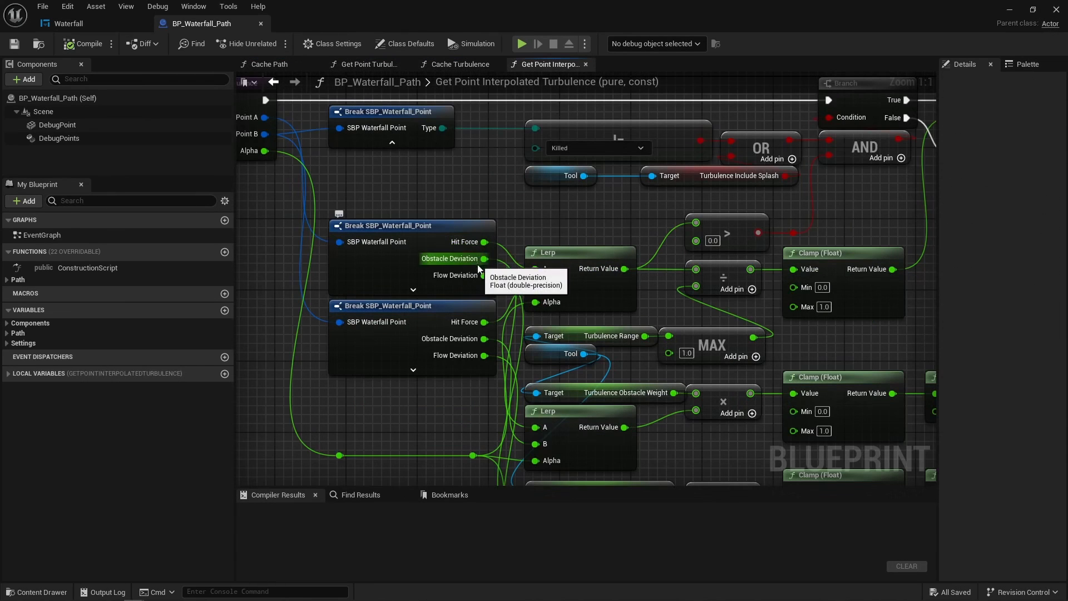
Step: Examine how Get Point Interpolated Turbulence combines hit force, obstacle deviation and flow deviation, and return to the calling function
{"action": "left_click", "coordinate": [546, 251]}
{"action": "right_click_drag", "start_coordinate": [648, 306], "coordinate": [452, 208]}
{"action": "scroll", "coordinate": [452, 208], "scroll_direction": "down", "scroll_amount": 1}
{"action": "right_click_drag", "start_coordinate": [859, 197], "coordinate": [775, 268]}
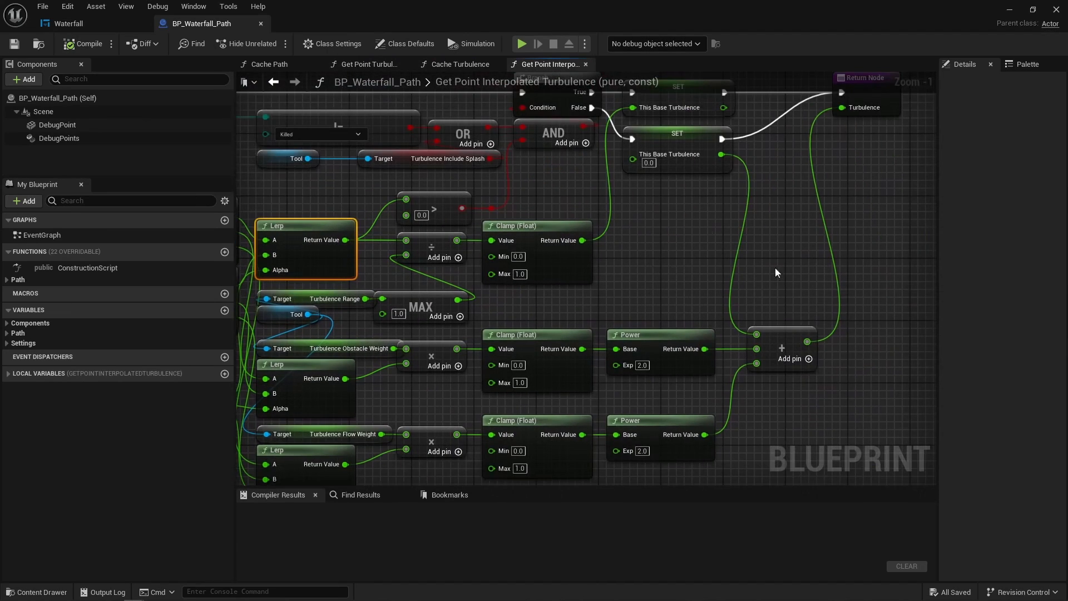
{"action": "left_click", "coordinate": [782, 348]}
{"action": "right_click_drag", "start_coordinate": [786, 228], "coordinate": [680, 287]}
{"action": "left_click", "coordinate": [680, 286]}
{"action": "key", "text": "alt+Left"}
{"action": "key", "text": "alt+Left"}
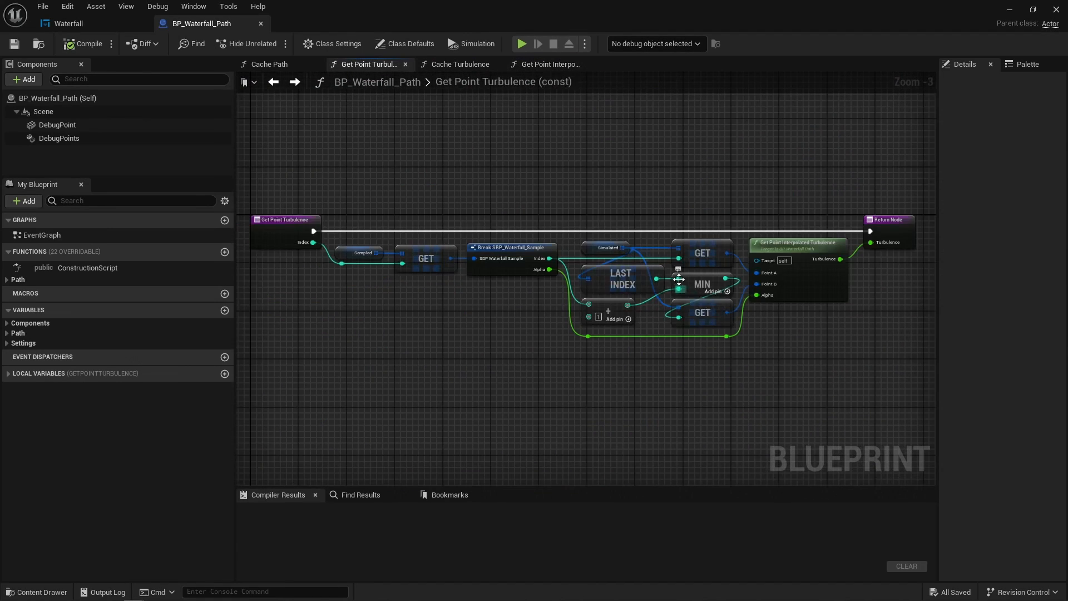
Step: Open Propagate Turbulence from Cache Turbulence and examine how upstream and downstream spread amounts are computed from distance
{"action": "scroll", "coordinate": [828, 296], "scroll_direction": "up", "scroll_amount": 6}
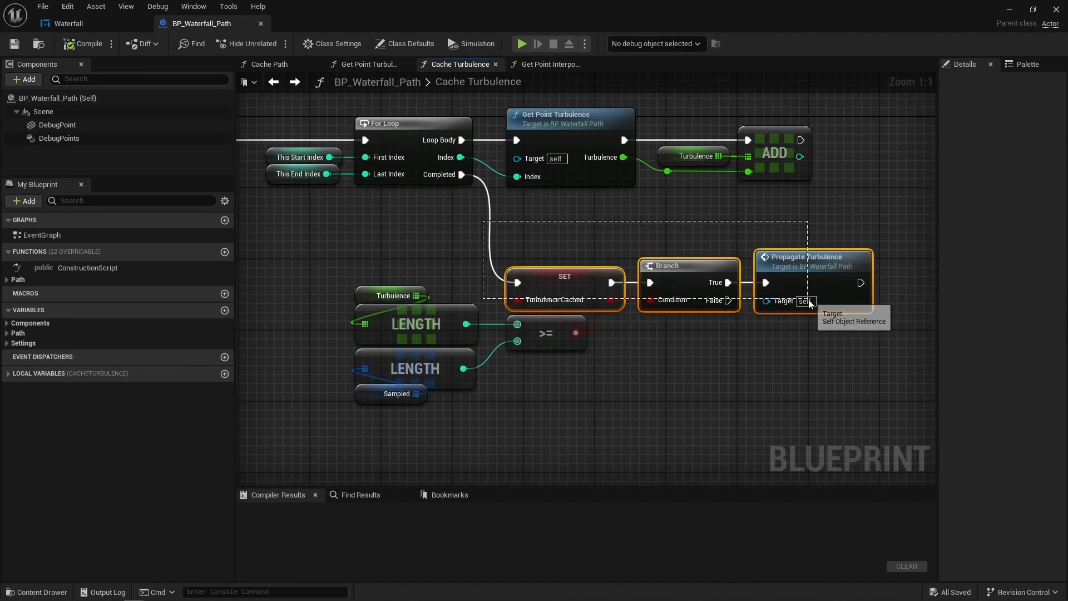
{"action": "double_click", "coordinate": [817, 267]}
{"action": "scroll", "coordinate": [333, 262], "scroll_direction": "up", "scroll_amount": 7}
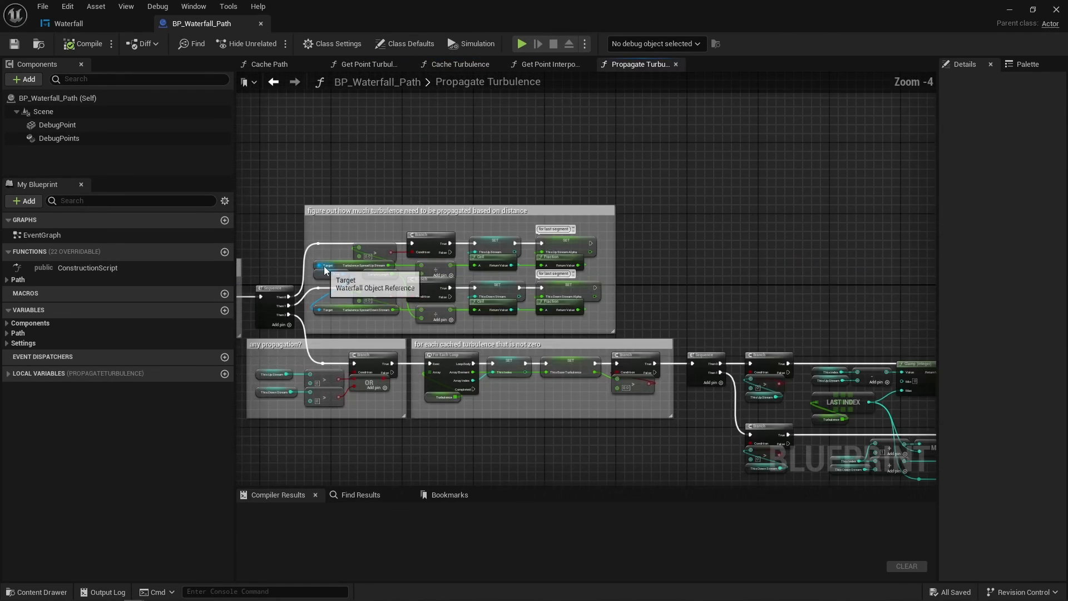
{"action": "left_click_drag", "start_coordinate": [321, 243], "coordinate": [547, 278]}
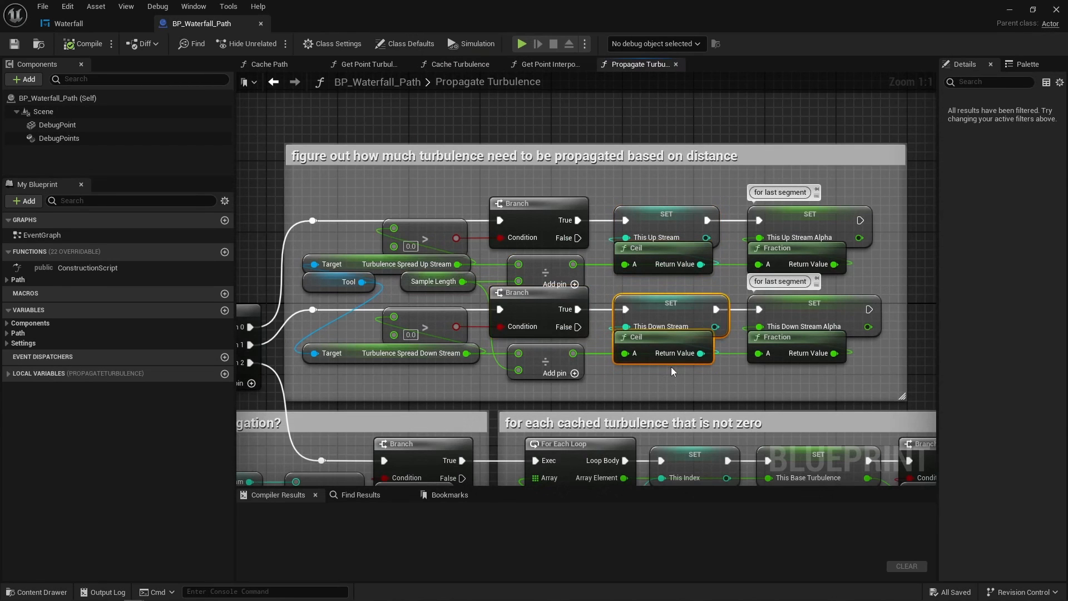
Step: Examine the loop over non-zero cached turbulence and the upstream and downstream index ranges it sets up
{"action": "right_click_drag", "start_coordinate": [671, 367], "coordinate": [602, 188]}
{"action": "left_click_drag", "start_coordinate": [505, 373], "coordinate": [867, 301]}
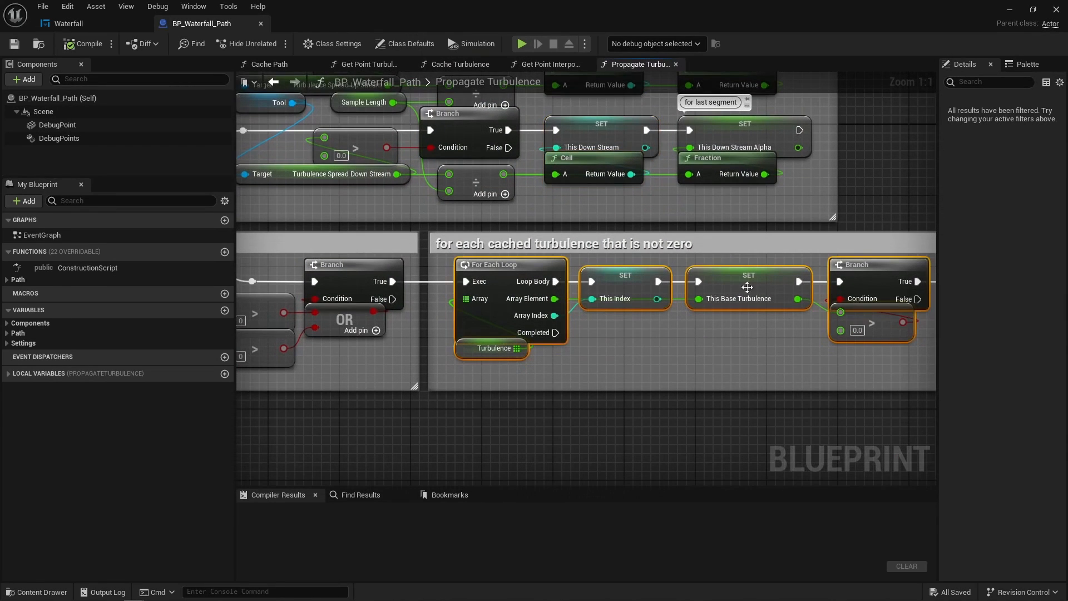
{"action": "right_click_drag", "start_coordinate": [904, 362], "coordinate": [245, 360]}
{"action": "left_click_drag", "start_coordinate": [470, 254], "coordinate": [503, 354]}
{"action": "right_click_drag", "start_coordinate": [754, 361], "coordinate": [389, 342]}
{"action": "left_click_drag", "start_coordinate": [609, 194], "coordinate": [873, 323]}
{"action": "right_click_drag", "start_coordinate": [888, 331], "coordinate": [394, 338]}
{"action": "right_click_drag", "start_coordinate": [772, 287], "coordinate": [457, 276]}
Step: Examine how the propagation alpha is computed from the index distance between the processed point and each upstream or downstream point
{"action": "right_click_drag", "start_coordinate": [374, 229], "coordinate": [416, 229]}
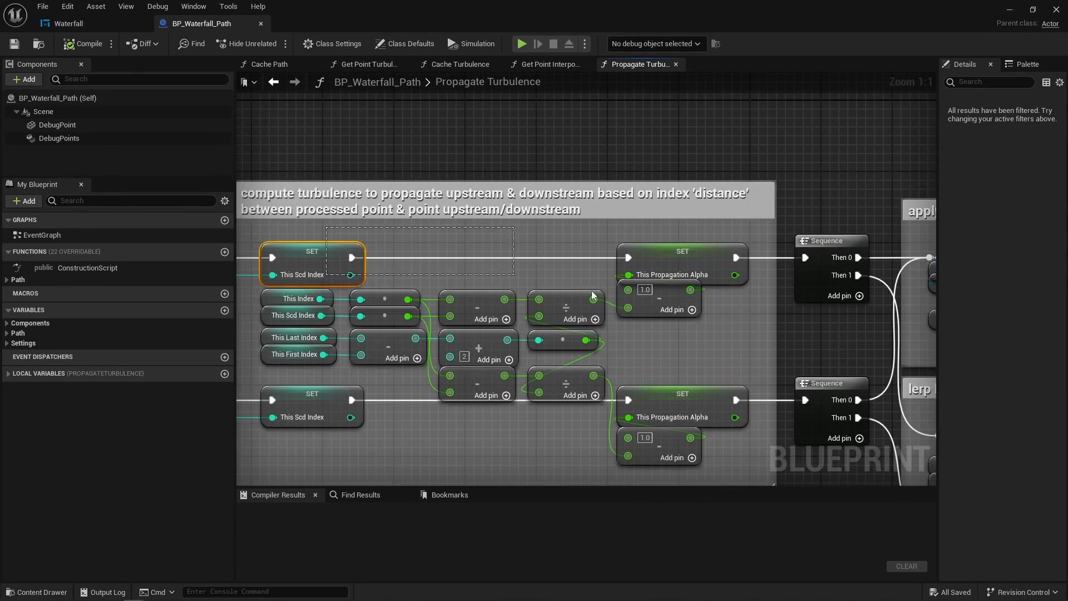
{"action": "left_click_drag", "start_coordinate": [593, 295], "coordinate": [713, 327]}
{"action": "right_click_drag", "start_coordinate": [786, 332], "coordinate": [322, 304]}
Step: Examine how the propagated turbulence is combined with the existing value by maximum, clamped and written to the Turbulence array
{"action": "right_click_drag", "start_coordinate": [606, 329], "coordinate": [294, 180]}
{"action": "right_click_drag", "start_coordinate": [653, 403], "coordinate": [487, 304]}
{"action": "left_click_drag", "start_coordinate": [498, 344], "coordinate": [816, 240]}
{"action": "left_click", "coordinate": [500, 352]}
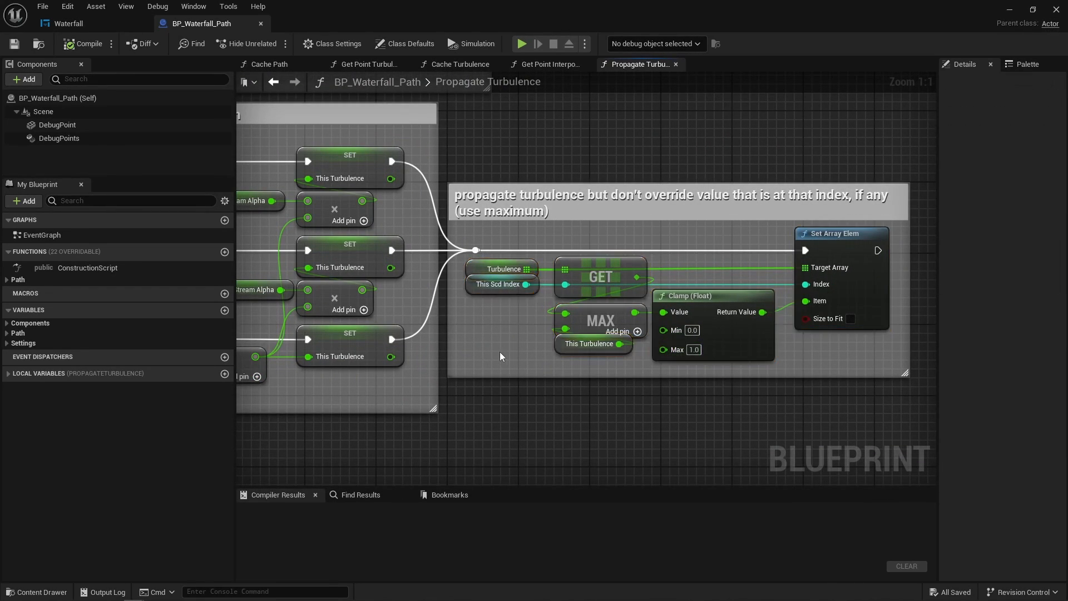
Step: Review the upstream and downstream For Loops and their path through the rest of the Propagate Turbulence graph
{"action": "right_click_drag", "start_coordinate": [499, 352], "coordinate": [612, 384]}
{"action": "scroll", "coordinate": [612, 385], "scroll_direction": "down", "scroll_amount": 3}
{"action": "right_click_drag", "start_coordinate": [422, 344], "coordinate": [754, 352]}
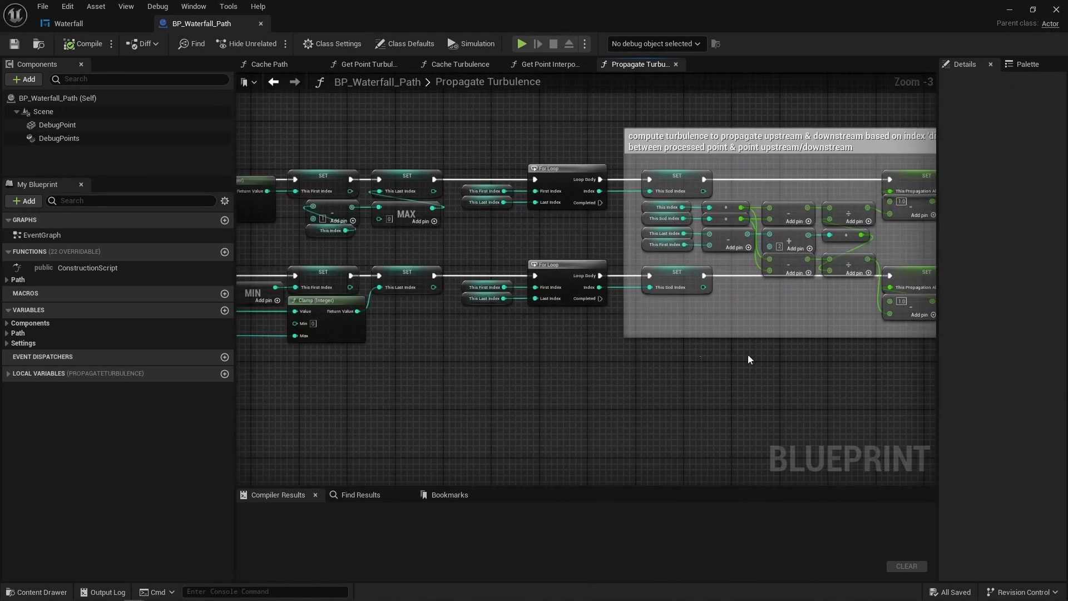
{"action": "left_click_drag", "start_coordinate": [298, 272], "coordinate": [926, 358]}
{"action": "scroll", "coordinate": [927, 358], "scroll_direction": "up", "scroll_amount": 2}
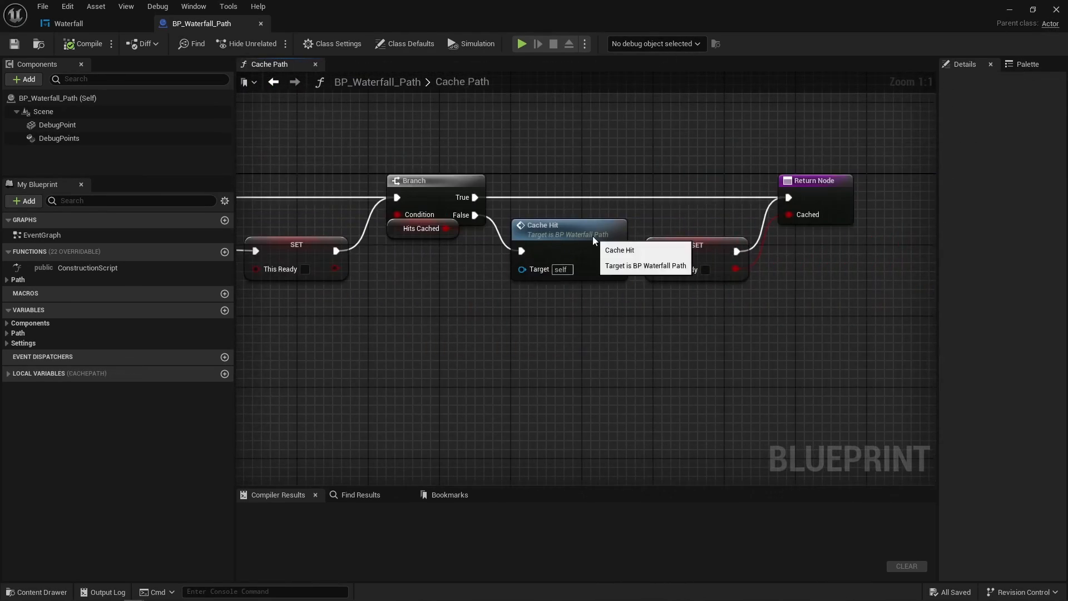
Step: Open Cache Hit from Cache Path and examine how Get Point Hit interpolates the hit force between simulated points
{"action": "double_click", "coordinate": [592, 236]}
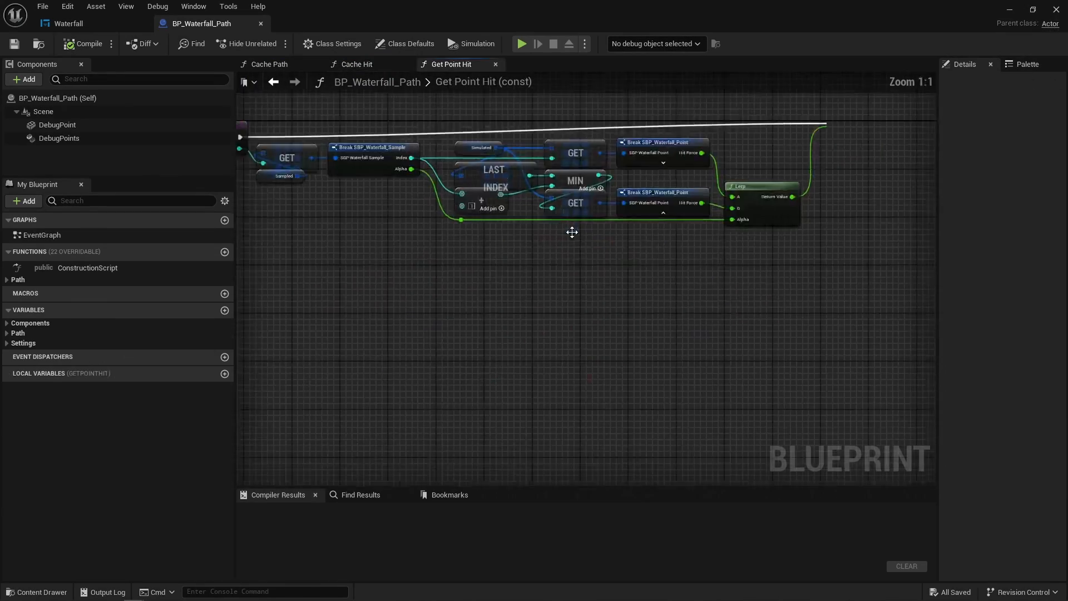
{"action": "scroll", "coordinate": [572, 231], "scroll_direction": "up", "scroll_amount": 2}
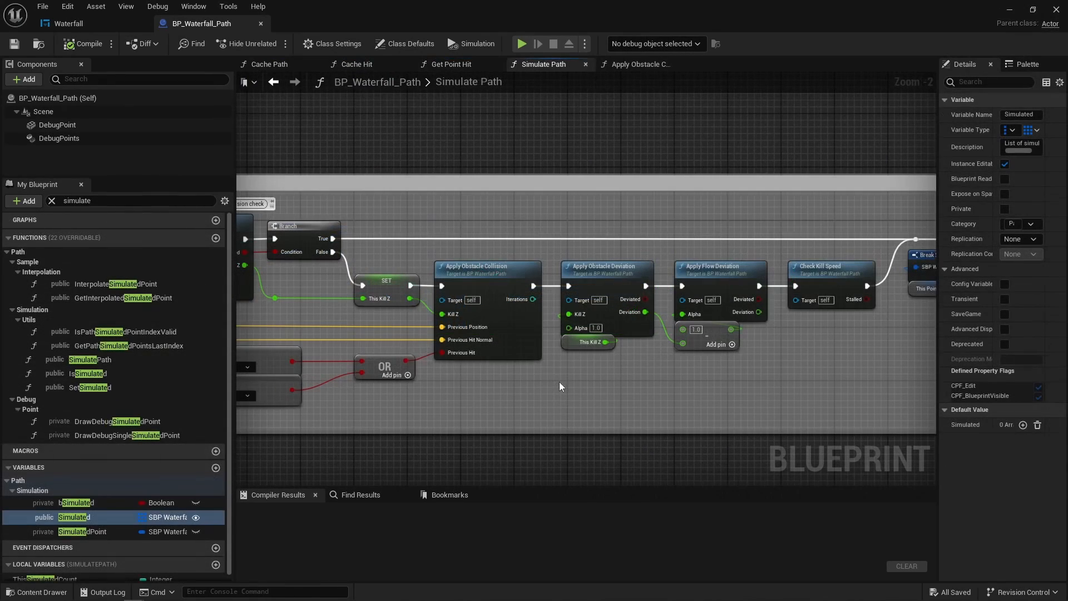
Step: Examine how Apply Obstacle Collision caches the hit normal and hit force, and review the full chain of caching nodes in Cache Path
{"action": "double_click", "coordinate": [519, 321]}
{"action": "right_click_drag", "start_coordinate": [519, 322], "coordinate": [469, 336]}
{"action": "scroll", "coordinate": [472, 336], "scroll_direction": "up", "scroll_amount": 3}
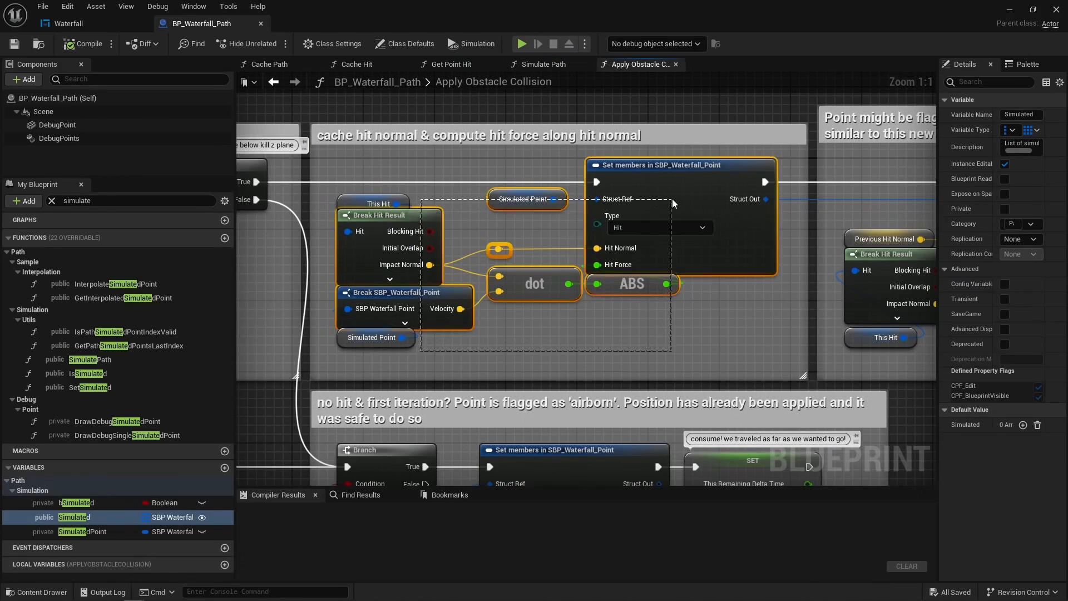
{"action": "left_click", "coordinate": [640, 318]}
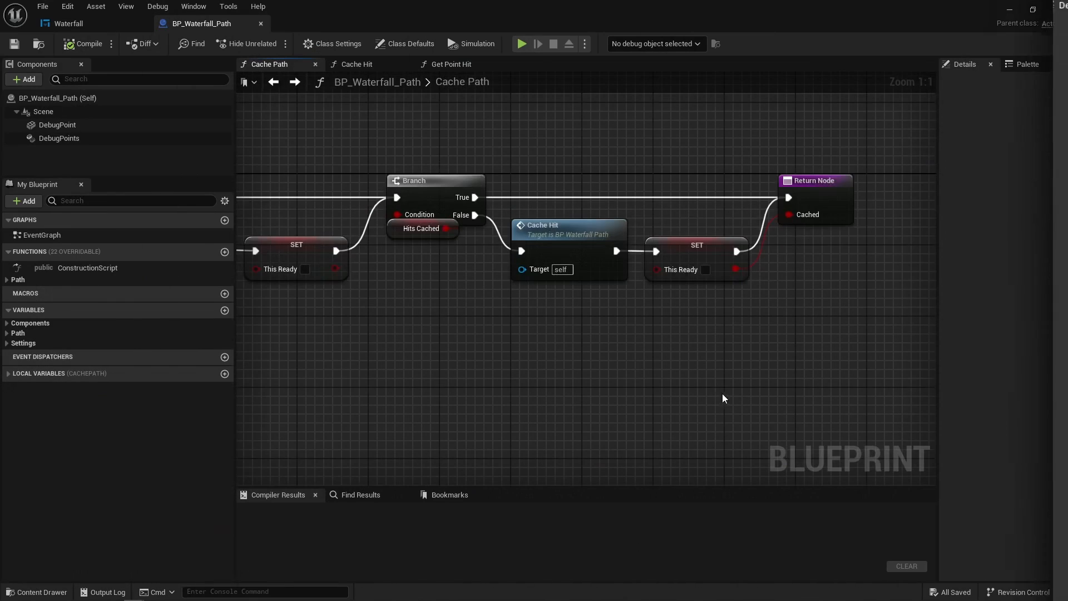
{"action": "scroll", "coordinate": [722, 392], "scroll_direction": "down", "scroll_amount": 6}
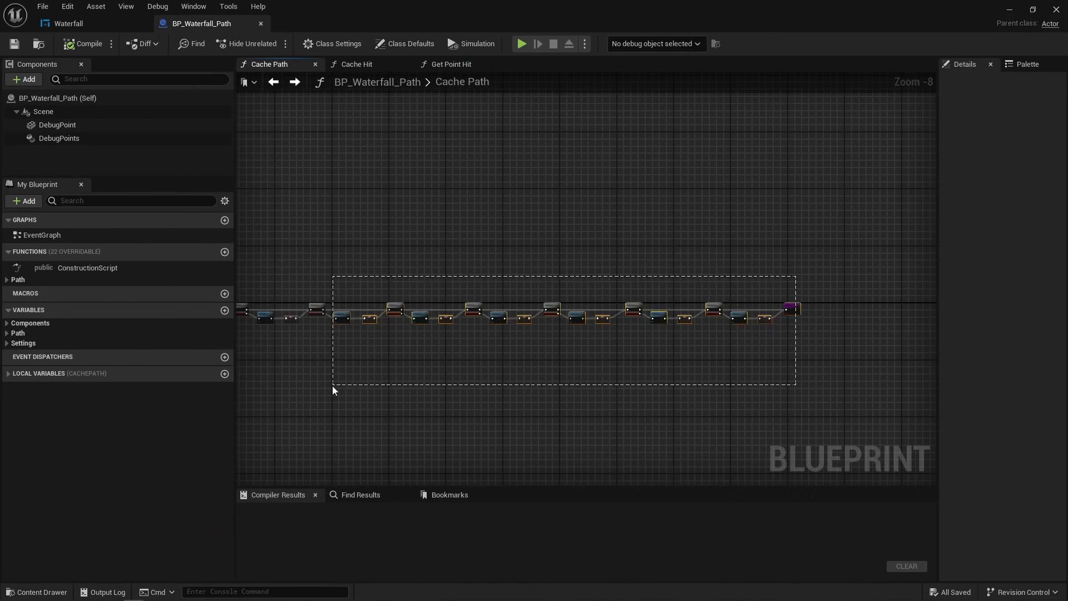
{"action": "left_click_drag", "start_coordinate": [332, 386], "coordinate": [332, 385]}
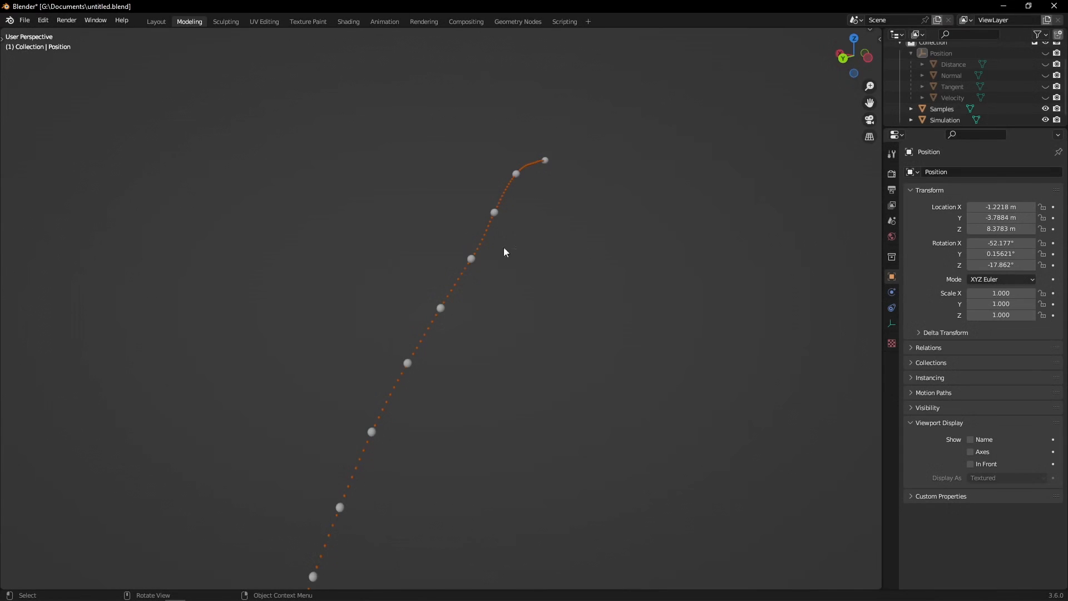
Step: Switch to Blender, select the Samples points, and unhide the Distance curve with the Normal, Tangent and Velocity arrows at one sample
{"action": "left_click", "coordinate": [467, 255]}
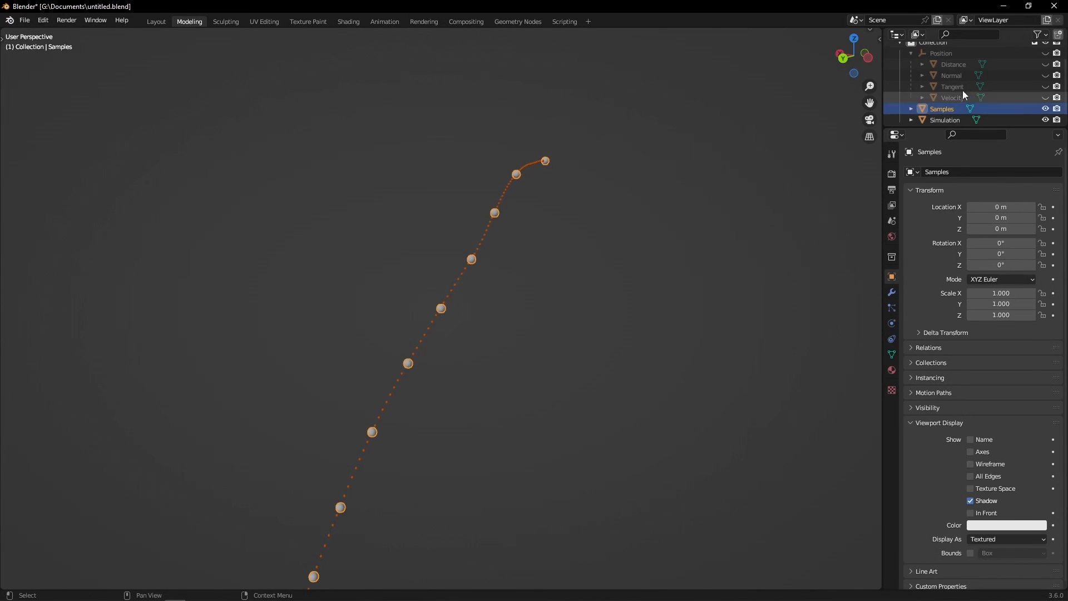
{"action": "left_click", "coordinate": [1046, 65]}
{"action": "left_click", "coordinate": [482, 228]}
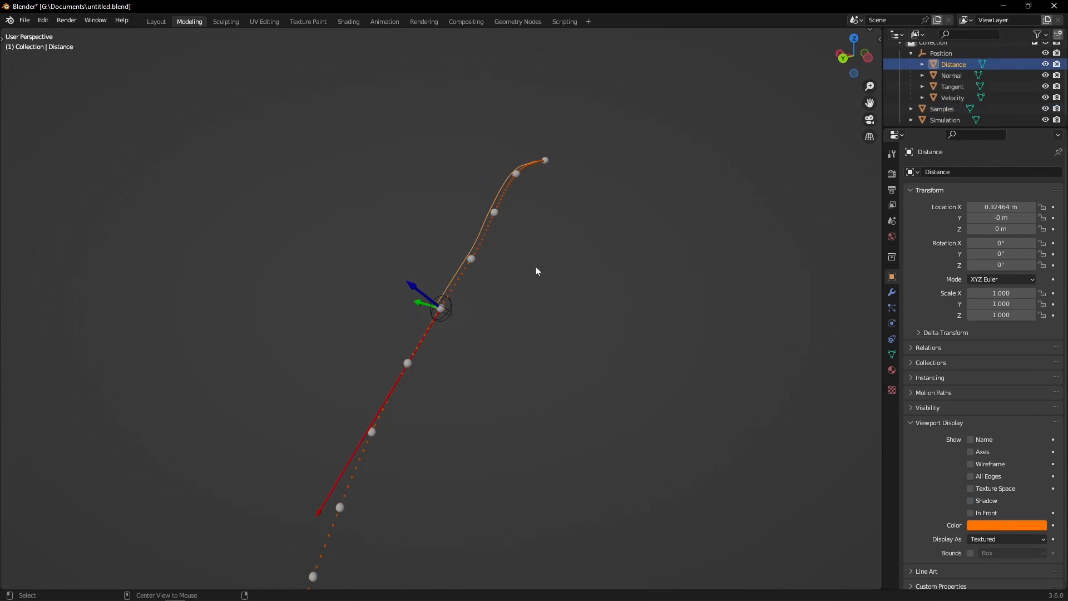
{"action": "middle_click_drag", "start_coordinate": [535, 265], "coordinate": [703, 252]}
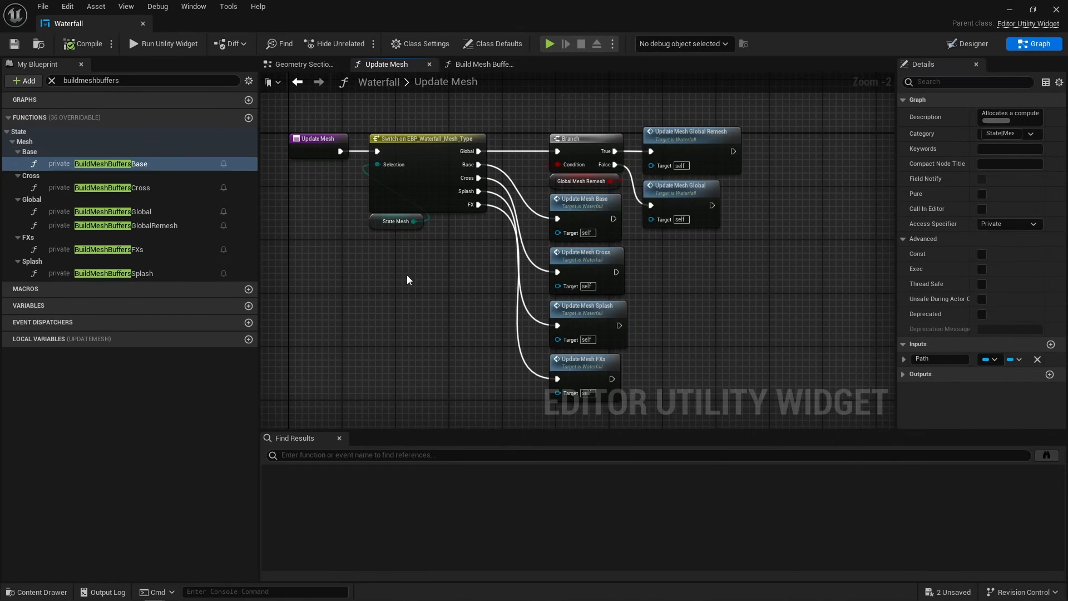
Step: Switch to the Waterfall widget in Unreal, open BuildMeshBuffersBase, and examine the section that gets the cached data of each point
{"action": "double_click", "coordinate": [132, 165]}
{"action": "scroll", "coordinate": [342, 198], "scroll_direction": "up", "scroll_amount": 2}
{"action": "scroll", "coordinate": [343, 198], "scroll_direction": "up", "scroll_amount": 4}
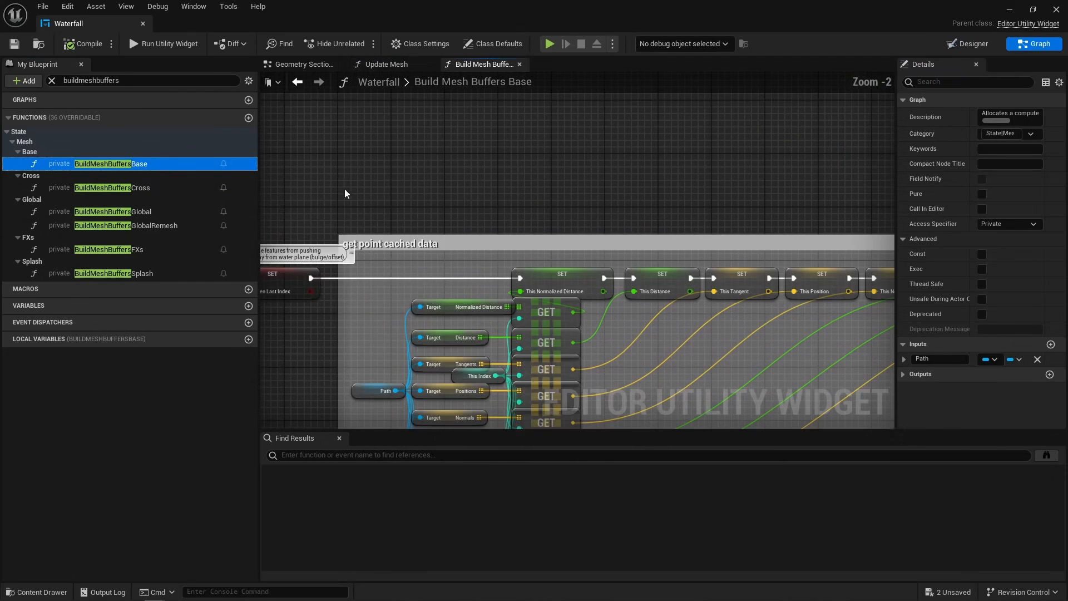
{"action": "left_click_drag", "start_coordinate": [345, 193], "coordinate": [722, 412]}
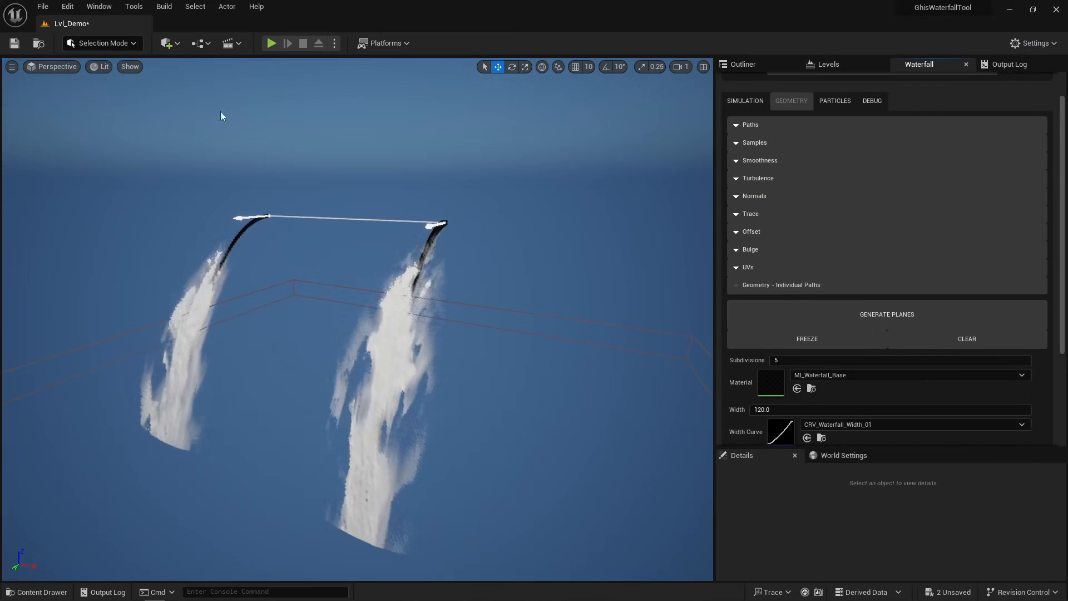
Step: Change the view mode of the Lvl_Demo viewport showing the two waterfall planes
{"action": "left_click", "coordinate": [100, 66]}
{"action": "left_click", "coordinate": [158, 127]}
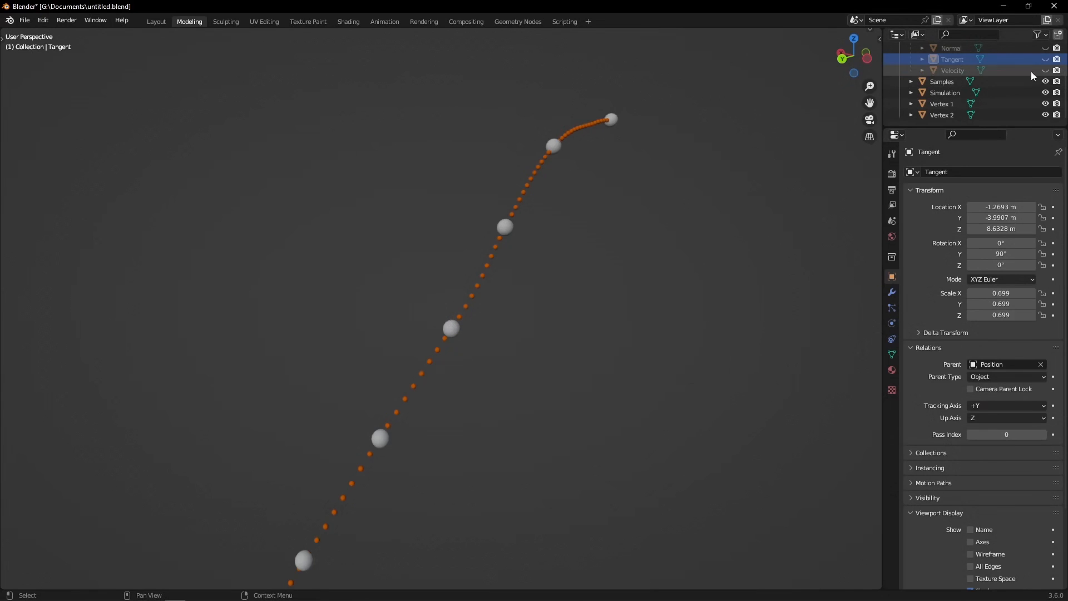
Step: Switch to Blender and move Vertex 1 and Vertex 2 along the local X axis to opposite sides of the sample point
{"action": "left_click", "coordinate": [946, 104]}
{"action": "key", "text": "g"}
{"action": "key", "text": "x"}
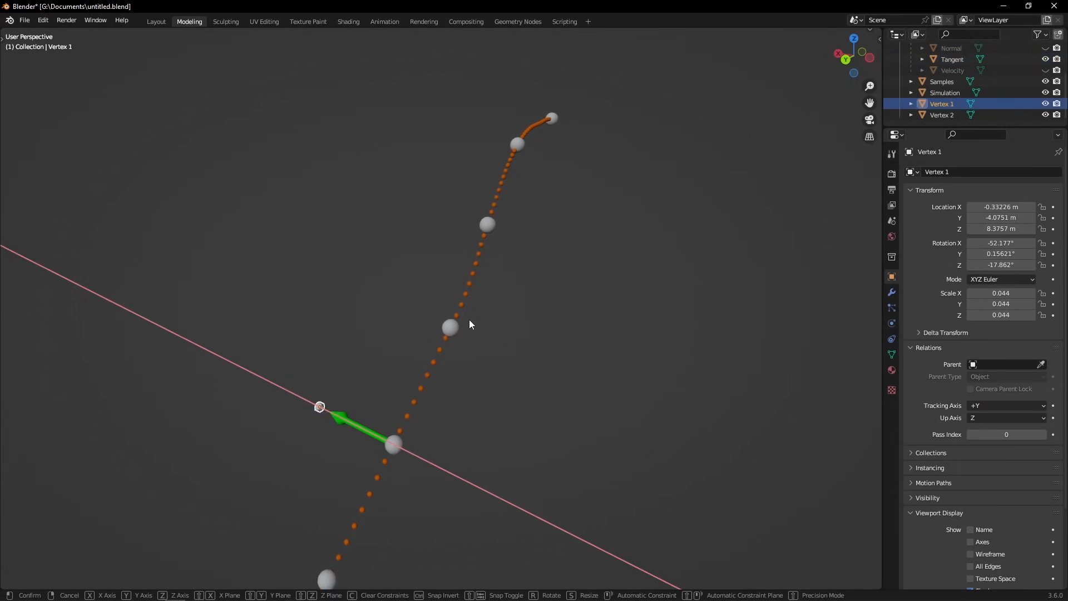
{"action": "left_click", "coordinate": [469, 325]}
{"action": "left_click", "coordinate": [933, 115]}
{"action": "key", "text": "g"}
{"action": "key", "text": "x"}
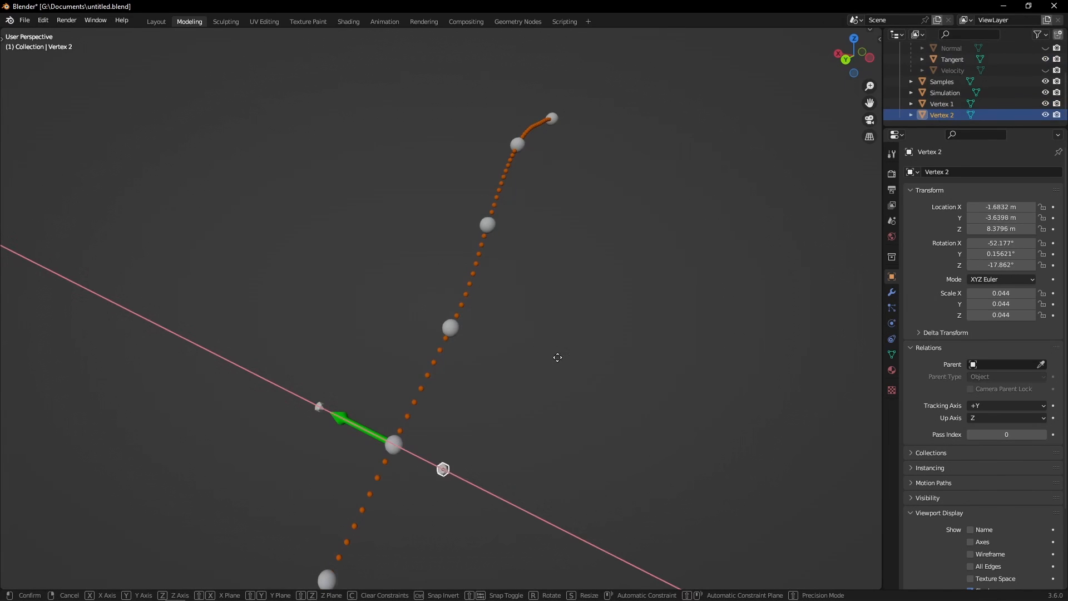
{"action": "left_click", "coordinate": [589, 371]}
{"action": "middle_click_drag", "start_coordinate": [504, 389], "coordinate": [556, 376]}
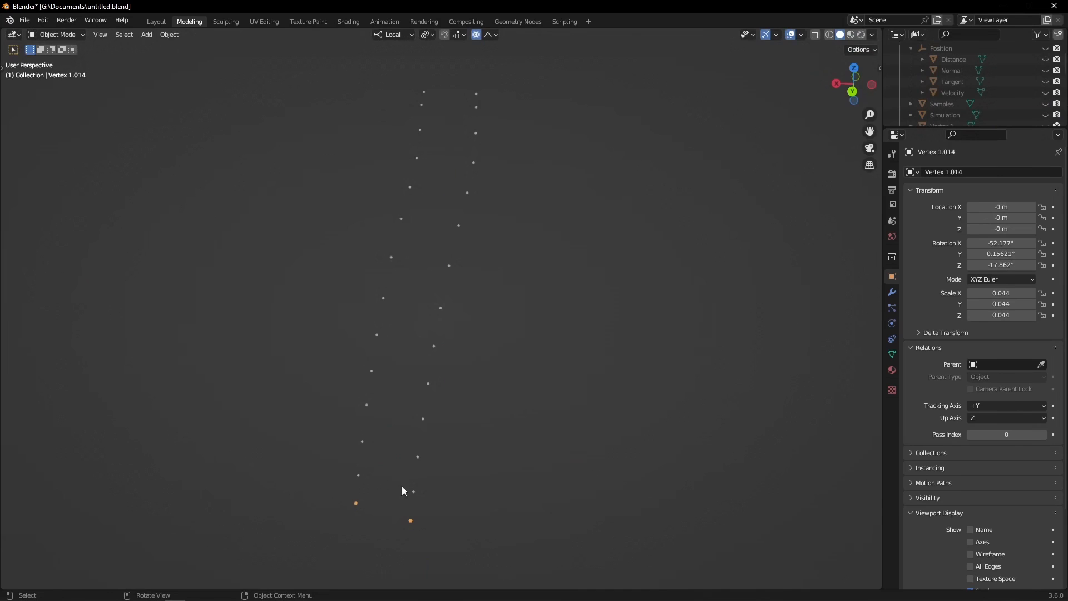
Step: Scale the two lowest vertices by about 2.4 with linear proportional editing so the vertex rows widen towards the bottom
{"action": "key", "text": "s"}
{"action": "scroll", "coordinate": [565, 505], "scroll_direction": "down", "scroll_amount": 3}
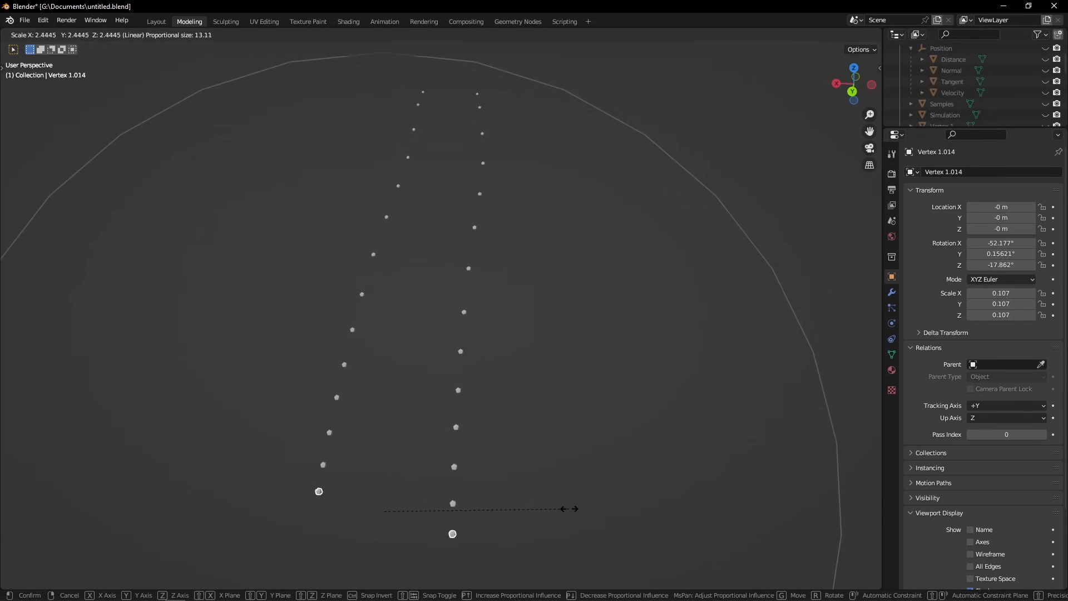
{"action": "left_click", "coordinate": [564, 492]}
{"action": "middle_click_drag", "start_coordinate": [609, 443], "coordinate": [552, 457]}
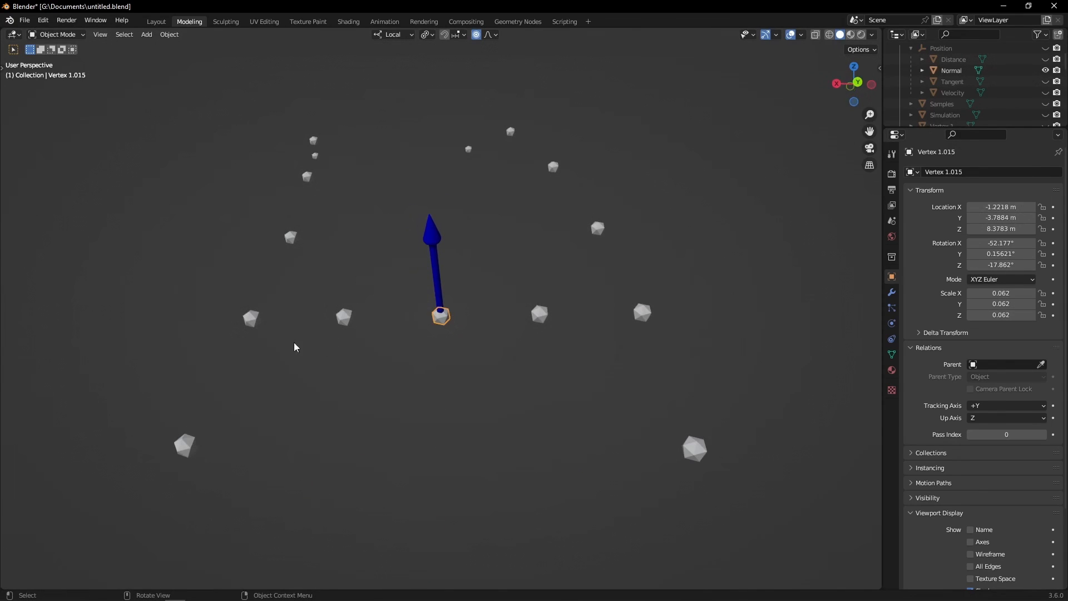
Step: Raise the middle vertex about 0.51 m along its local Z with smooth proportional editing so the neighbouring vertices form a bulge
{"action": "middle_click_drag", "start_coordinate": [450, 367], "coordinate": [443, 325]}
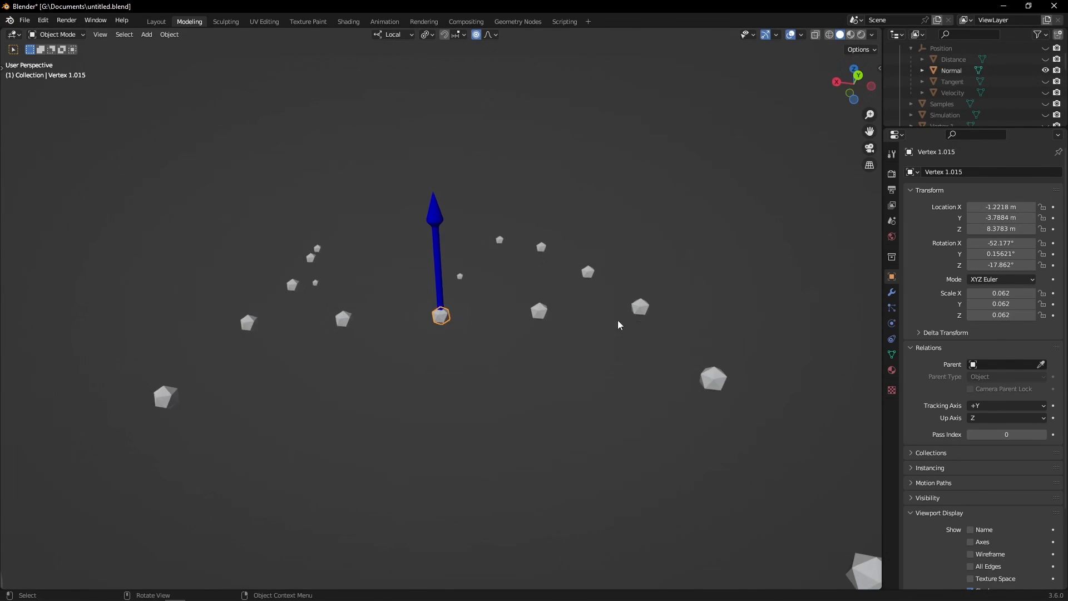
{"action": "key", "text": "g"}
{"action": "key", "text": "z"}
{"action": "key", "text": "z"}
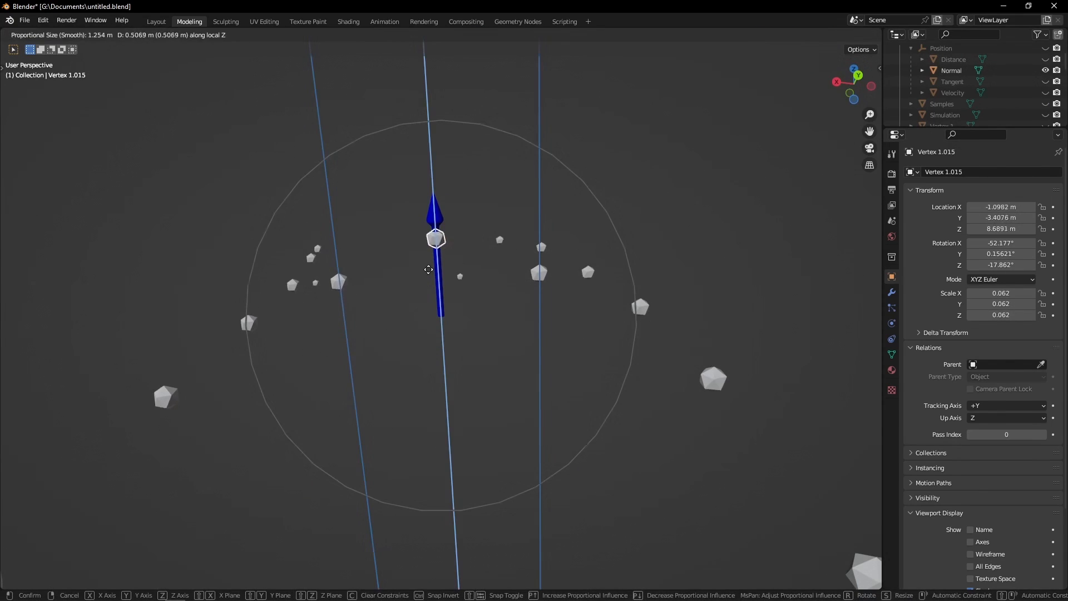
{"action": "left_click", "coordinate": [429, 269]}
{"action": "middle_click_drag", "start_coordinate": [428, 270], "coordinate": [411, 334]}
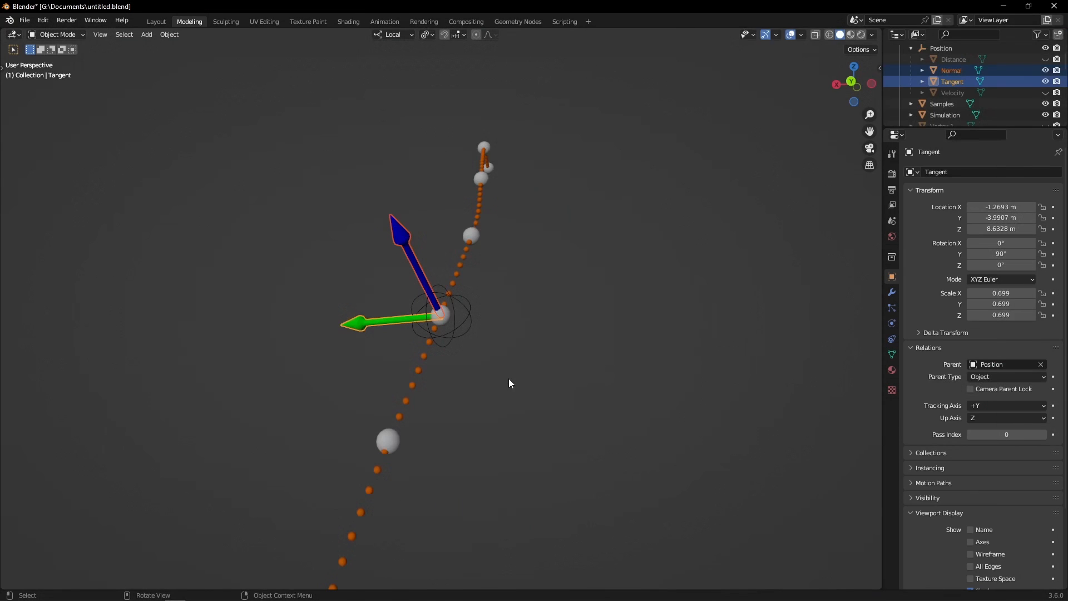
Step: Rotate the Normal and Tangent arrows together around their local Y axis at the sample point
{"action": "key", "text": "r"}
{"action": "key", "text": "y"}
{"action": "key", "text": "y"}
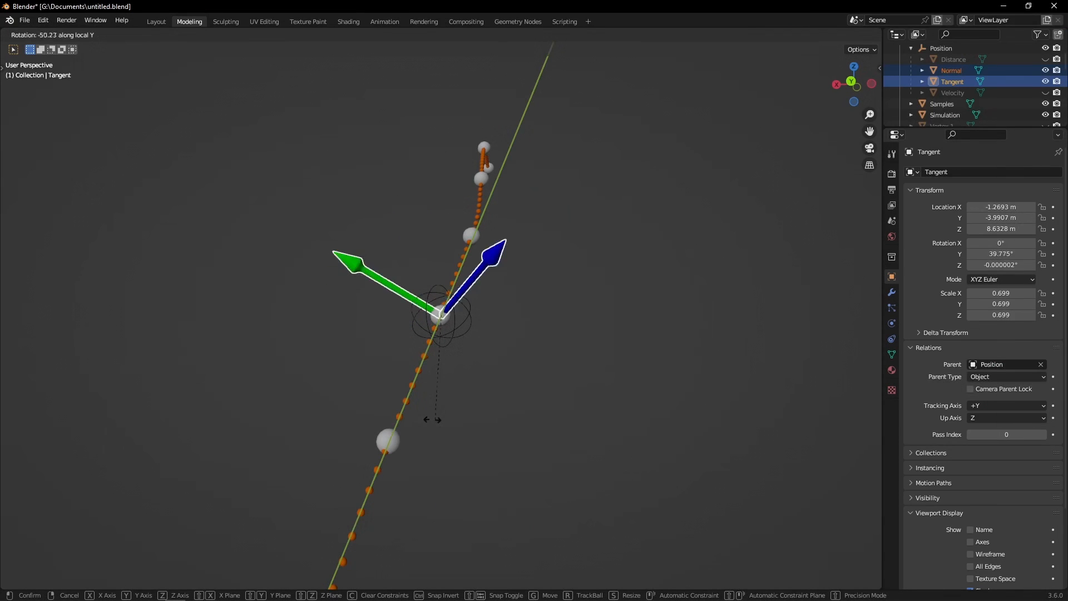
{"action": "left_click", "coordinate": [388, 370]}
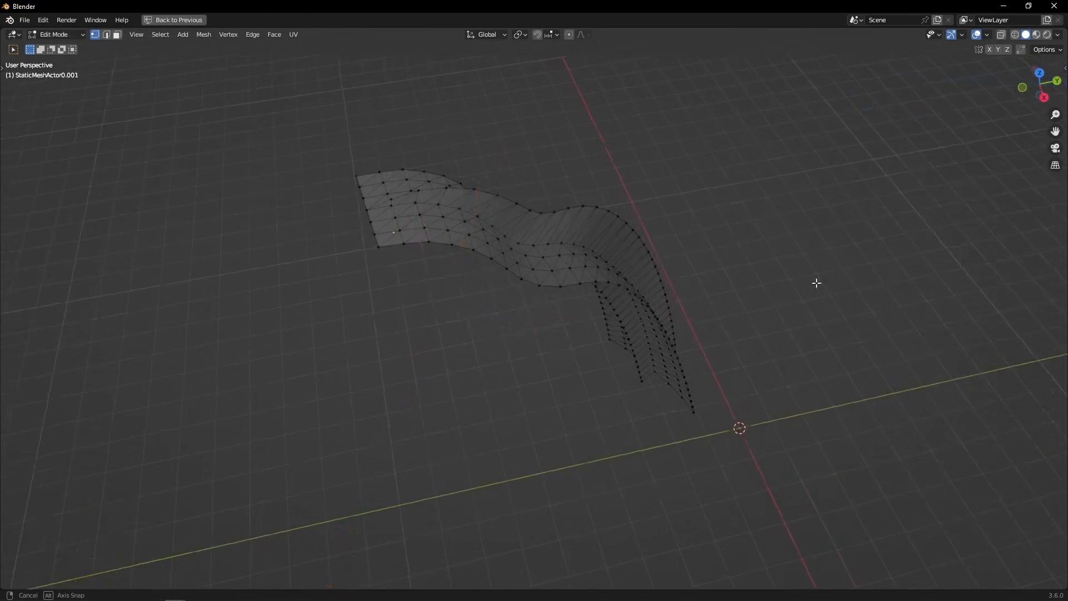
Step: Inspect the waterfall mesh in Blender, and examine in Unreal how Build Mesh Buffers Base gets the width from Base Width Curve
{"action": "middle_click_drag", "start_coordinate": [815, 282], "coordinate": [606, 210]}
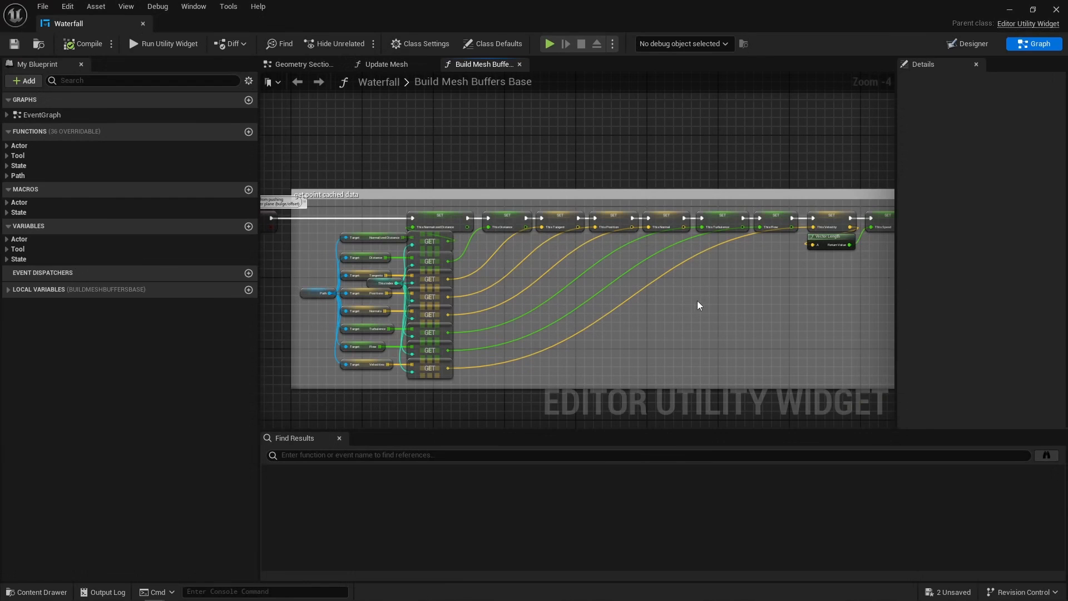
{"action": "scroll", "coordinate": [699, 305], "scroll_direction": "down", "scroll_amount": 5}
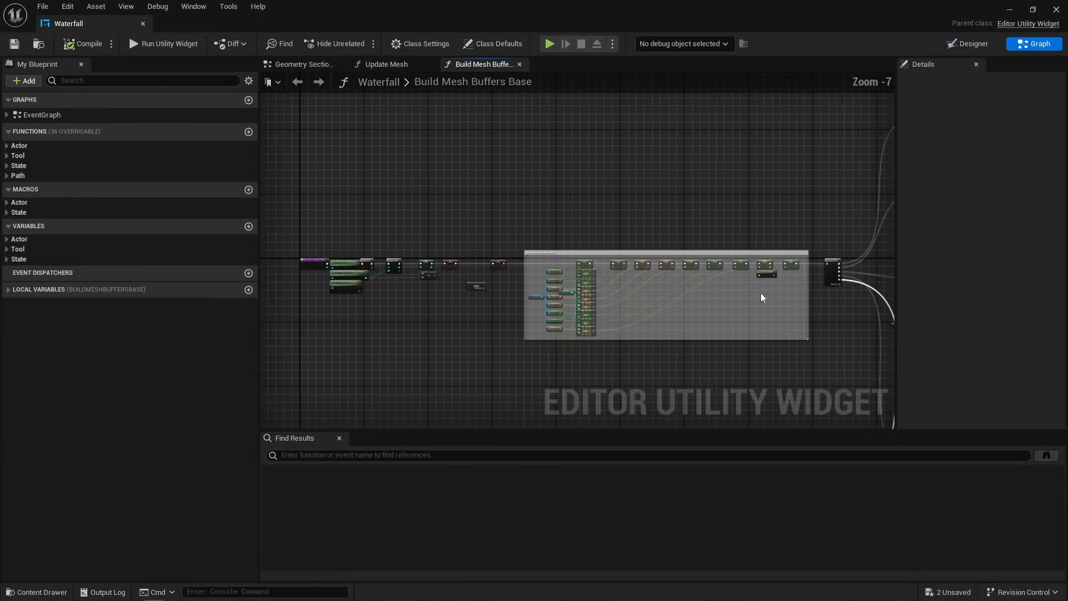
{"action": "scroll", "coordinate": [490, 304], "scroll_direction": "up", "scroll_amount": 8}
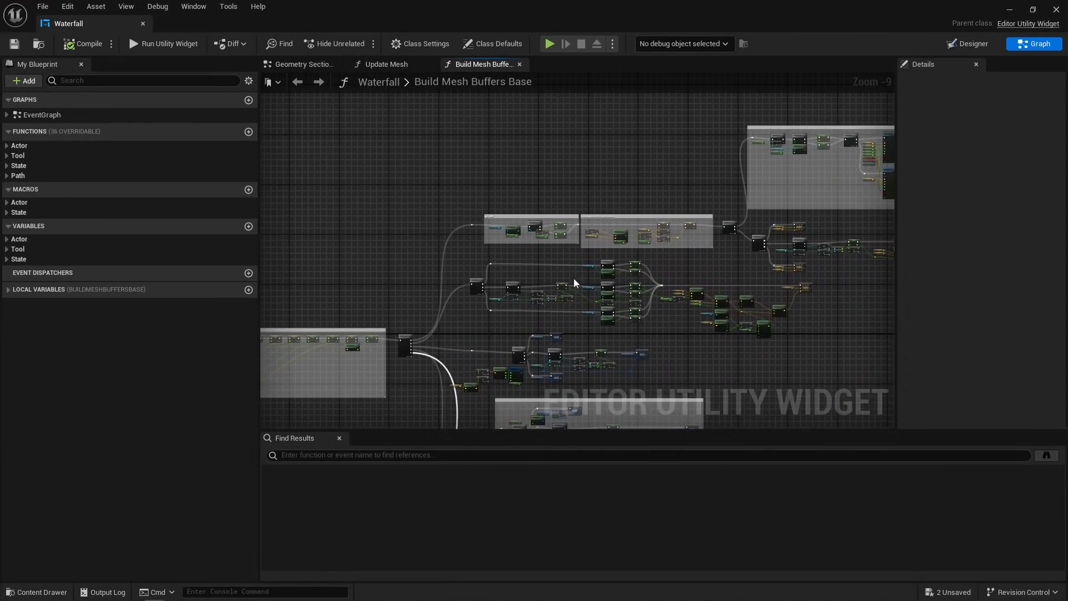
{"action": "left_click_drag", "start_coordinate": [365, 284], "coordinate": [462, 216]}
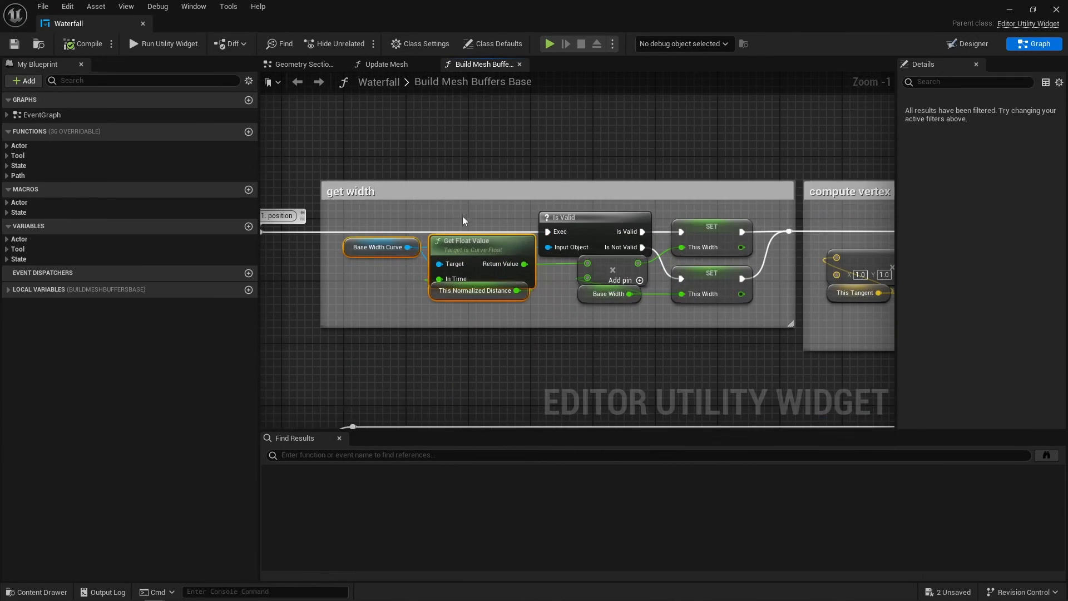
{"action": "left_click", "coordinate": [399, 309]}
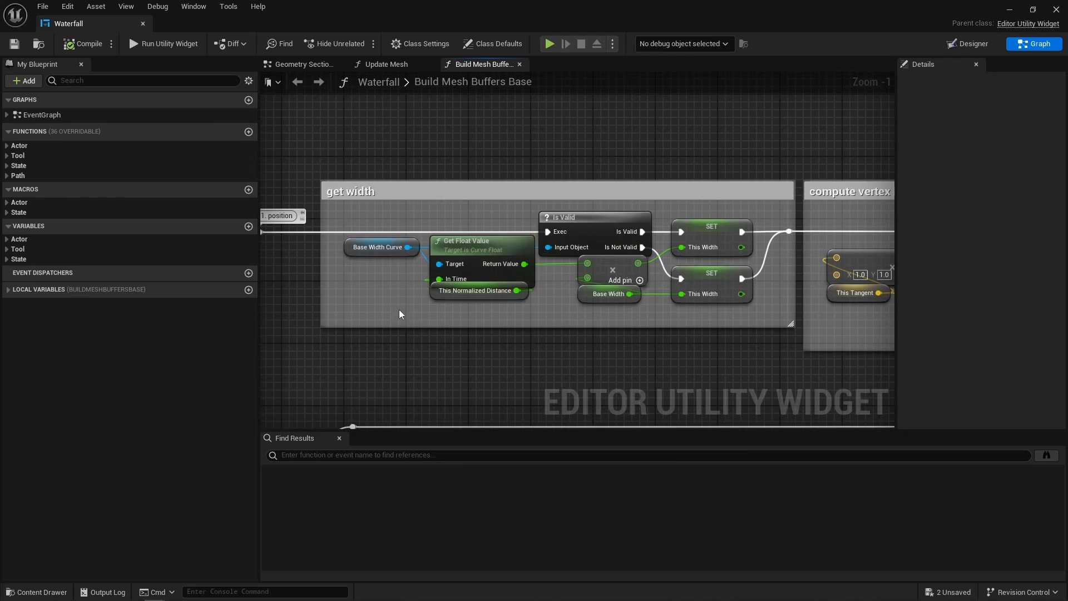
{"action": "left_click", "coordinate": [489, 292]}
Step: Examine how the left and right vertex positions are computed from This Tangent, Base Spline Roll and This Width
{"action": "right_click_drag", "start_coordinate": [878, 295], "coordinate": [382, 292]}
{"action": "scroll", "coordinate": [351, 308], "scroll_direction": "down", "scroll_amount": 1}
{"action": "left_click_drag", "start_coordinate": [564, 234], "coordinate": [812, 255]}
{"action": "left_click_drag", "start_coordinate": [292, 328], "coordinate": [341, 298]}
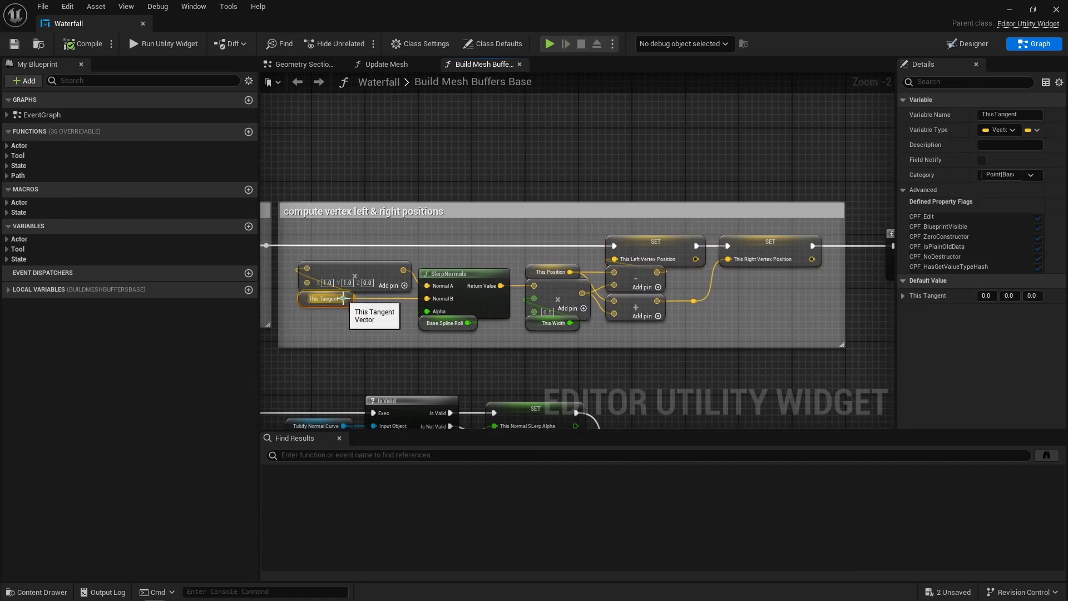
Step: Examine how in-between subdivision vertices are interpolated and offset along the normal by the bulge fades and Base Bulge
{"action": "right_click_drag", "start_coordinate": [740, 310], "coordinate": [427, 344]}
{"action": "right_click_drag", "start_coordinate": [880, 171], "coordinate": [405, 349]}
{"action": "scroll", "coordinate": [405, 349], "scroll_direction": "down", "scroll_amount": 2}
{"action": "left_click_drag", "start_coordinate": [628, 178], "coordinate": [769, 339]}
{"action": "right_click_drag", "start_coordinate": [770, 339], "coordinate": [836, 131]}
{"action": "left_click_drag", "start_coordinate": [399, 206], "coordinate": [610, 346]}
{"action": "right_click_drag", "start_coordinate": [780, 369], "coordinate": [262, 352]}
{"action": "left_click_drag", "start_coordinate": [342, 206], "coordinate": [779, 362]}
{"action": "right_click_drag", "start_coordinate": [867, 335], "coordinate": [588, 329]}
{"action": "scroll", "coordinate": [612, 307], "scroll_direction": "up", "scroll_amount": 2}
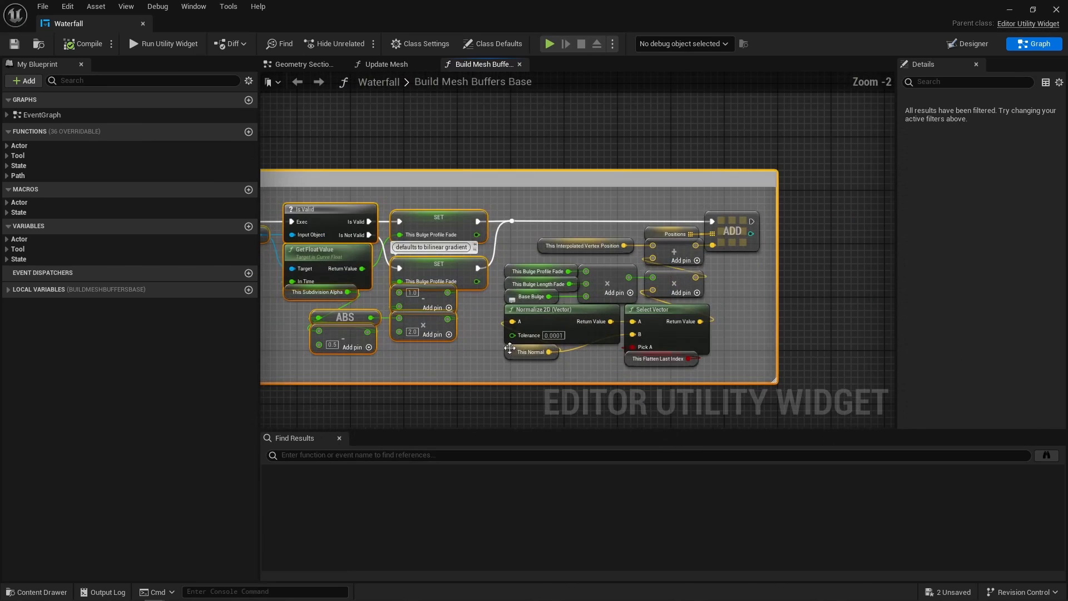
{"action": "left_click", "coordinate": [454, 358]}
{"action": "right_click_drag", "start_coordinate": [454, 358], "coordinate": [877, 302]}
Step: Examine how the vertex normal is blended through the SlerpNormals nodes and selected by simulation water level before being added to Normals
{"action": "scroll", "coordinate": [675, 345], "scroll_direction": "down", "scroll_amount": 5}
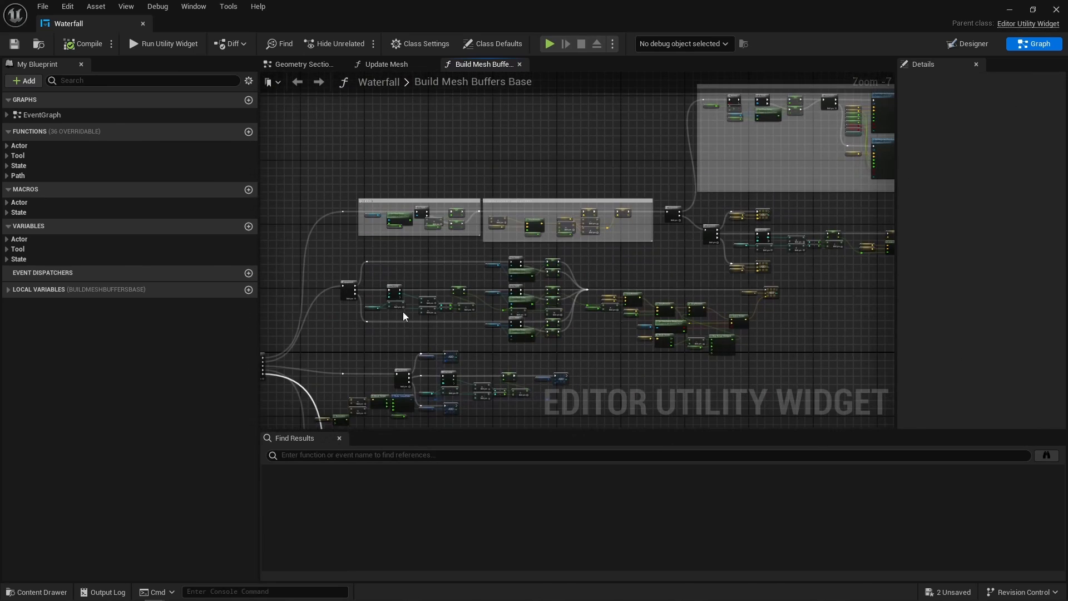
{"action": "scroll", "coordinate": [402, 312], "scroll_direction": "up", "scroll_amount": 3}
{"action": "right_click_drag", "start_coordinate": [746, 295], "coordinate": [316, 257]}
{"action": "left_click_drag", "start_coordinate": [409, 212], "coordinate": [853, 387]}
{"action": "scroll", "coordinate": [627, 320], "scroll_direction": "up", "scroll_amount": 1}
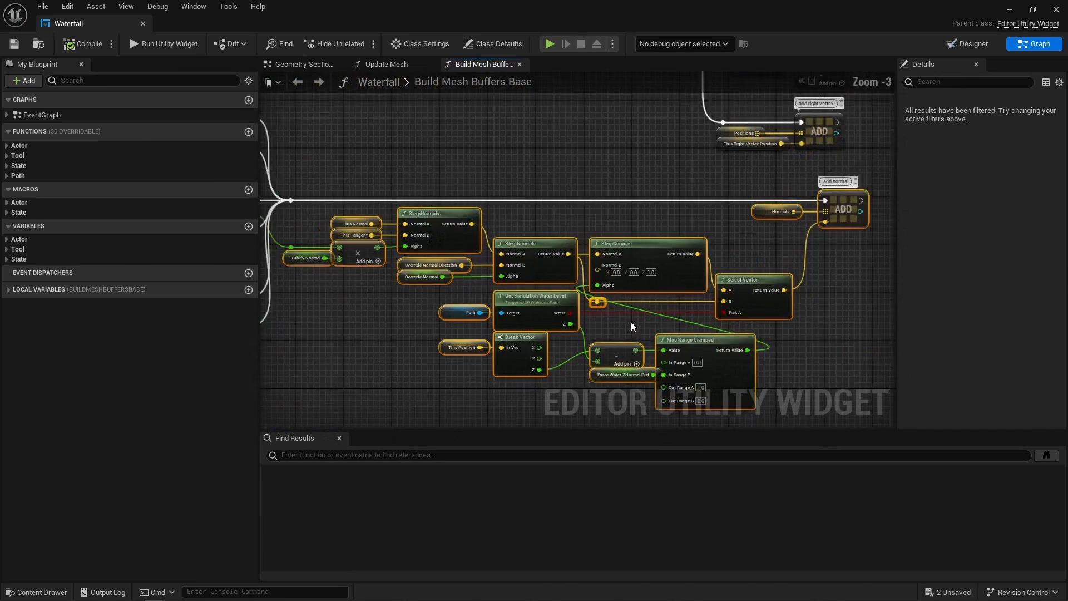
{"action": "scroll", "coordinate": [631, 327], "scroll_direction": "up", "scroll_amount": 1}
{"action": "left_click", "coordinate": [444, 221]}
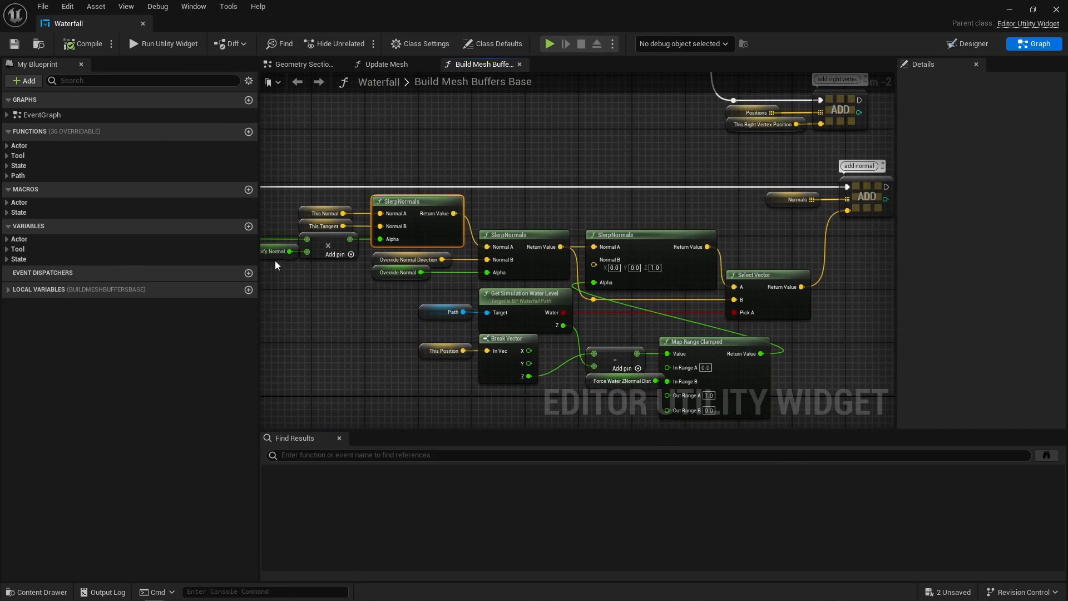
{"action": "left_click", "coordinate": [545, 239]}
{"action": "left_click", "coordinate": [796, 278]}
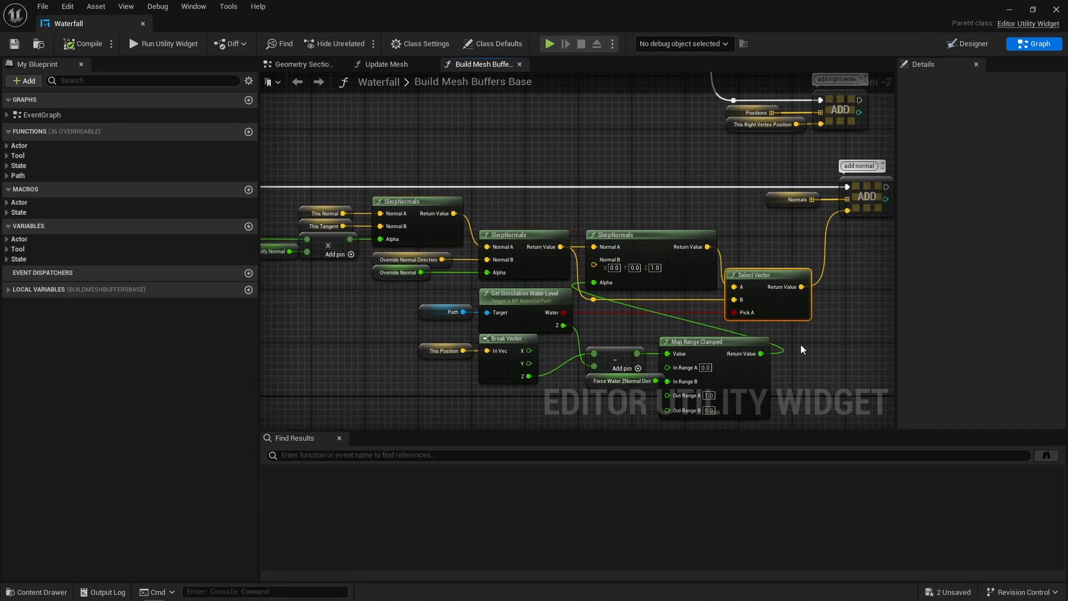
{"action": "left_click", "coordinate": [486, 396]}
Step: Examine how the vertex color is built from the normalized velocity and This Turbulence for the left, in-between and right vertices
{"action": "scroll", "coordinate": [486, 396], "scroll_direction": "down", "scroll_amount": 2}
{"action": "right_click_drag", "start_coordinate": [382, 369], "coordinate": [572, 318]}
{"action": "right_click_drag", "start_coordinate": [284, 348], "coordinate": [587, 275]}
{"action": "right_click_drag", "start_coordinate": [486, 291], "coordinate": [639, 222]}
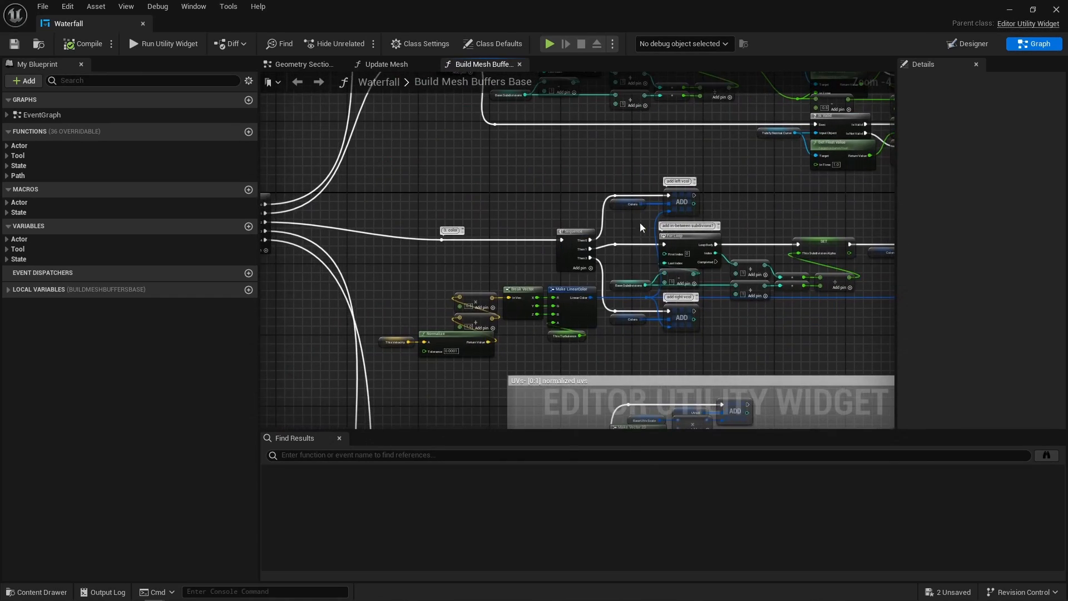
{"action": "scroll", "coordinate": [602, 297], "scroll_direction": "up", "scroll_amount": 3}
{"action": "left_click_drag", "start_coordinate": [400, 268], "coordinate": [606, 388]}
{"action": "left_click", "coordinate": [606, 389]}
Step: Examine the two UV sections that build the normalized [0:1] UVs and the UVs in centimeters
{"action": "scroll", "coordinate": [607, 389], "scroll_direction": "down", "scroll_amount": 3}
{"action": "right_click_drag", "start_coordinate": [606, 388], "coordinate": [635, 197]}
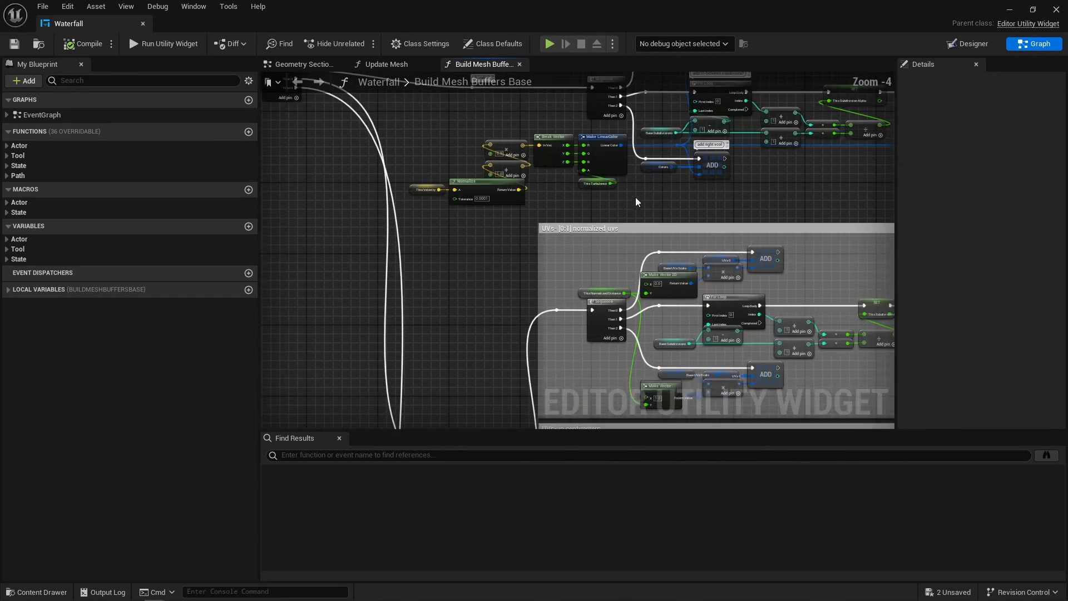
{"action": "right_click_drag", "start_coordinate": [611, 260], "coordinate": [425, 225]}
{"action": "scroll", "coordinate": [425, 224], "scroll_direction": "up", "scroll_amount": 1}
{"action": "left_click_drag", "start_coordinate": [392, 207], "coordinate": [623, 389]}
{"action": "right_click_drag", "start_coordinate": [610, 390], "coordinate": [649, 83]}
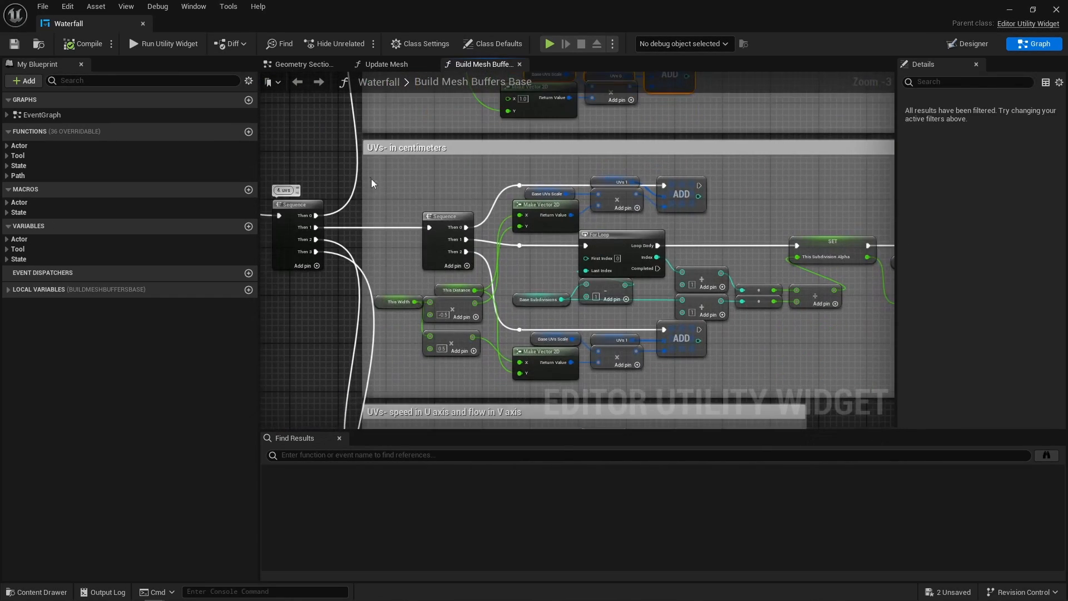
{"action": "left_click_drag", "start_coordinate": [372, 179], "coordinate": [651, 362]}
Step: Examine the UV section that stores speed in the U axis and flow in the V axis
{"action": "right_click_drag", "start_coordinate": [544, 408], "coordinate": [558, 198]}
{"action": "left_click_drag", "start_coordinate": [390, 258], "coordinate": [599, 350]}
{"action": "right_click_drag", "start_coordinate": [600, 357], "coordinate": [594, 154]}
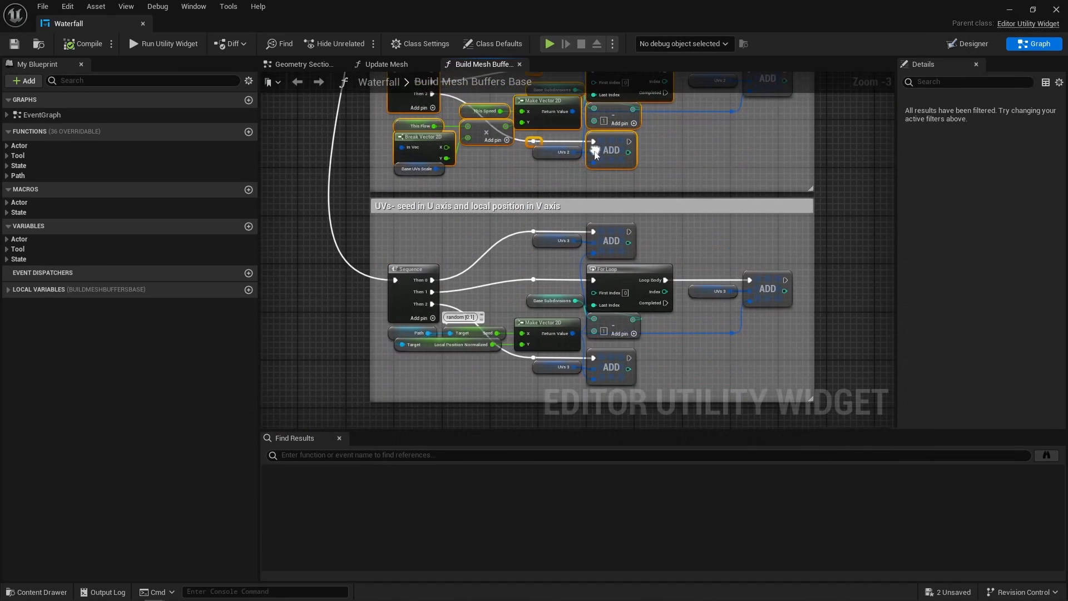
Step: Examine the UV section with seed in U and local position in V, and the check guarding triangles for the last line of vertices
{"action": "left_click_drag", "start_coordinate": [380, 262], "coordinate": [615, 378]}
{"action": "right_click_drag", "start_coordinate": [510, 404], "coordinate": [629, 143]}
{"action": "left_click_drag", "start_coordinate": [325, 208], "coordinate": [472, 342]}
{"action": "right_click_drag", "start_coordinate": [802, 285], "coordinate": [557, 266]}
{"action": "scroll", "coordinate": [488, 271], "scroll_direction": "down", "scroll_amount": 1}
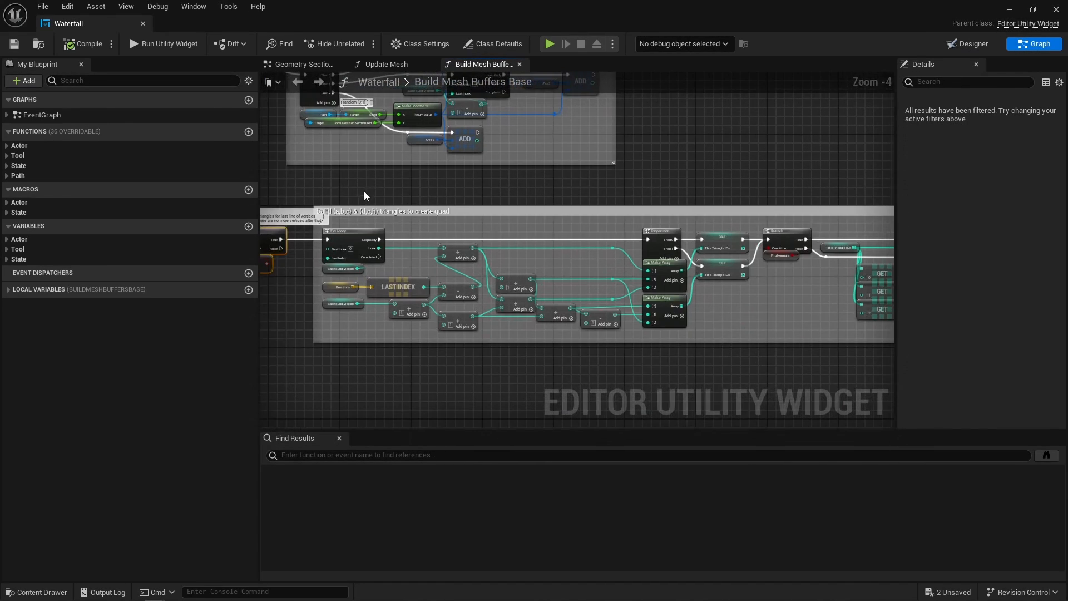
Step: Examine how the {a,b,c} and {d,c,b} triangle indices are computed, stored in This Triangle IDs and ordered by Flip Normals
{"action": "left_click_drag", "start_coordinate": [364, 195], "coordinate": [623, 337]}
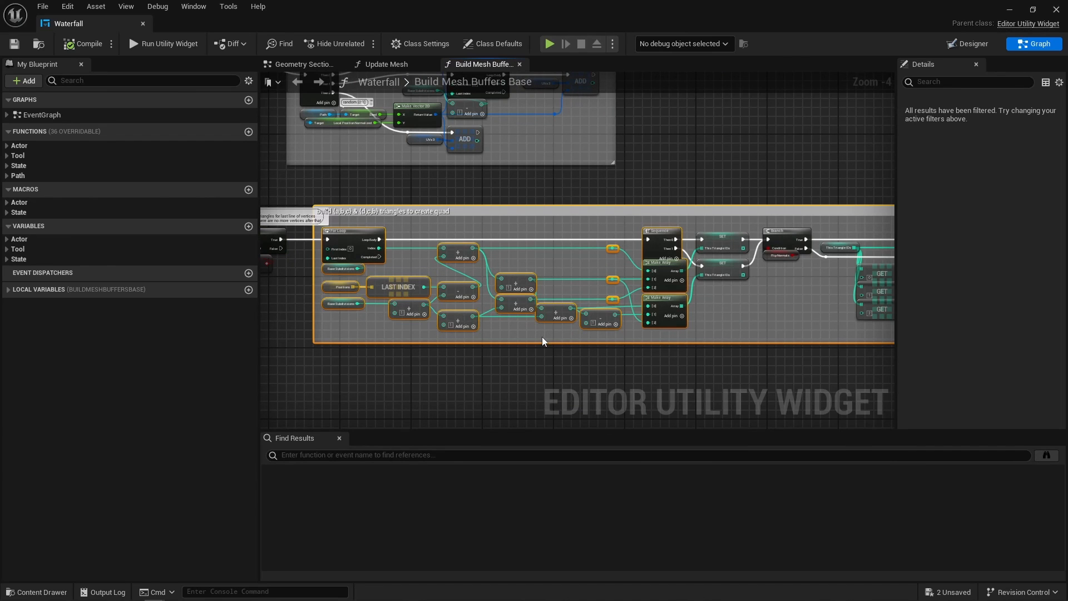
{"action": "left_click", "coordinate": [369, 310]}
{"action": "scroll", "coordinate": [384, 332], "scroll_direction": "up", "scroll_amount": 3}
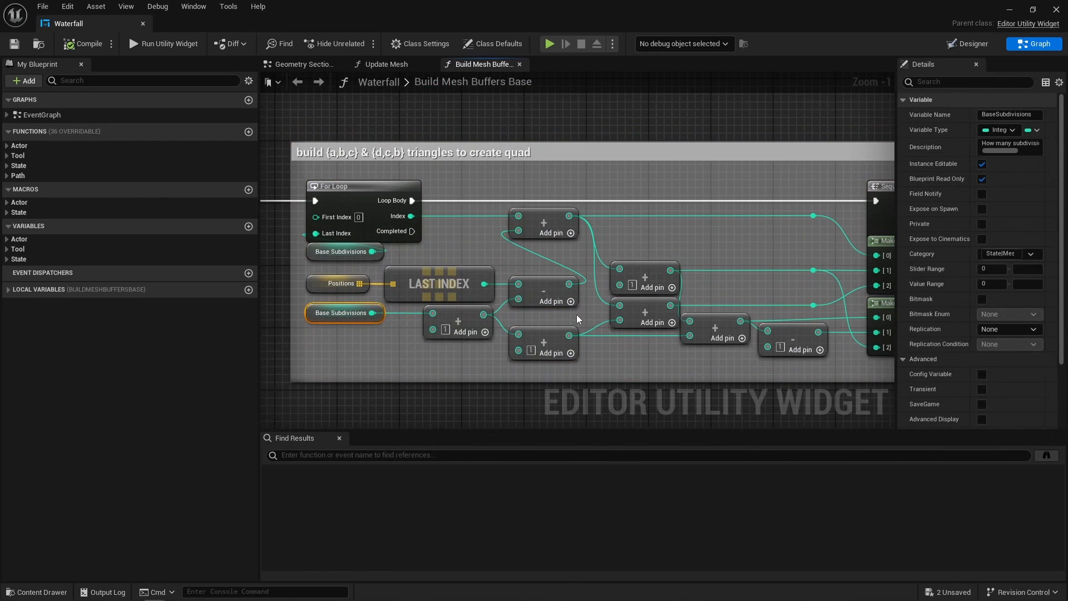
{"action": "scroll", "coordinate": [577, 315], "scroll_direction": "down", "scroll_amount": 1}
{"action": "right_click_drag", "start_coordinate": [715, 306], "coordinate": [333, 315]}
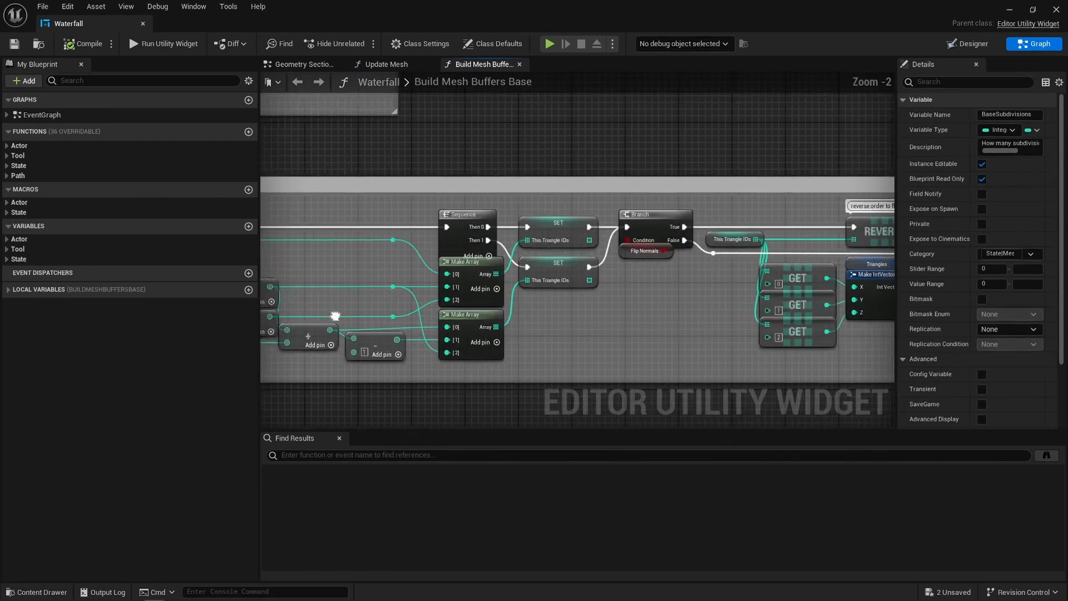
{"action": "right_click_drag", "start_coordinate": [600, 308], "coordinate": [382, 304]}
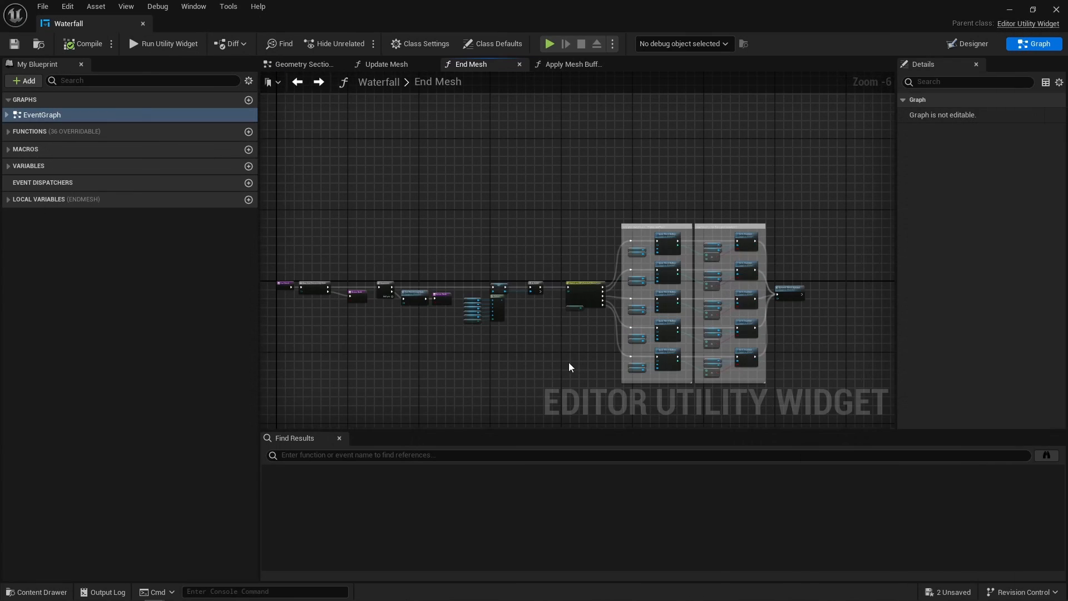
Step: Open Apply Mesh Buffers from End Mesh and examine the arrays feeding Make GeometryScriptSimpleMeshBuffers
{"action": "scroll", "coordinate": [672, 278], "scroll_direction": "up", "scroll_amount": 3}
{"action": "scroll", "coordinate": [672, 278], "scroll_direction": "up", "scroll_amount": 1}
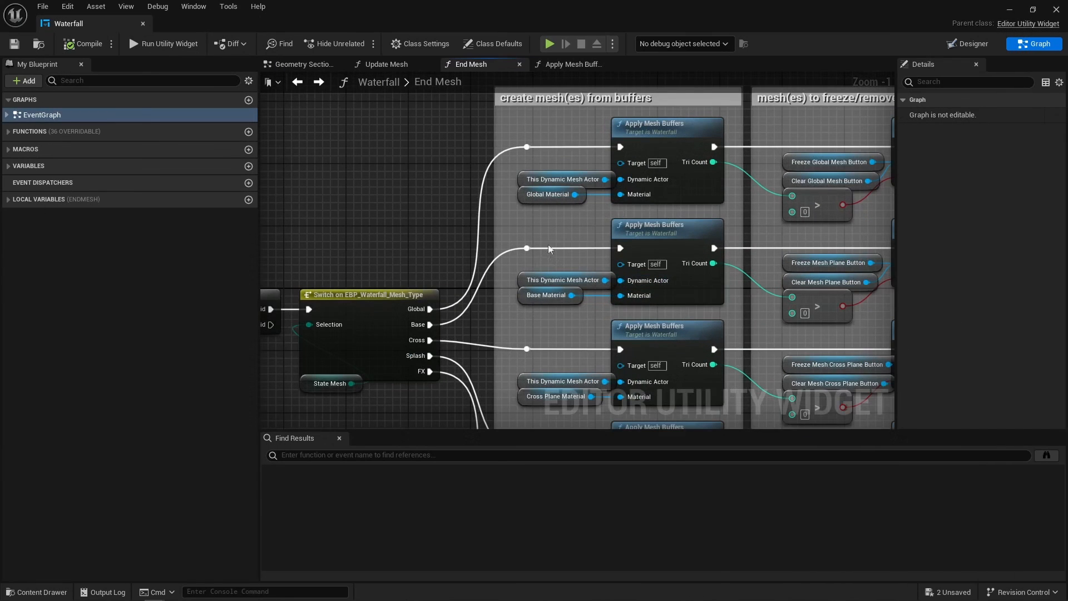
{"action": "left_click", "coordinate": [665, 289]}
{"action": "double_click", "coordinate": [657, 238]}
{"action": "scroll", "coordinate": [595, 355], "scroll_direction": "up", "scroll_amount": 3}
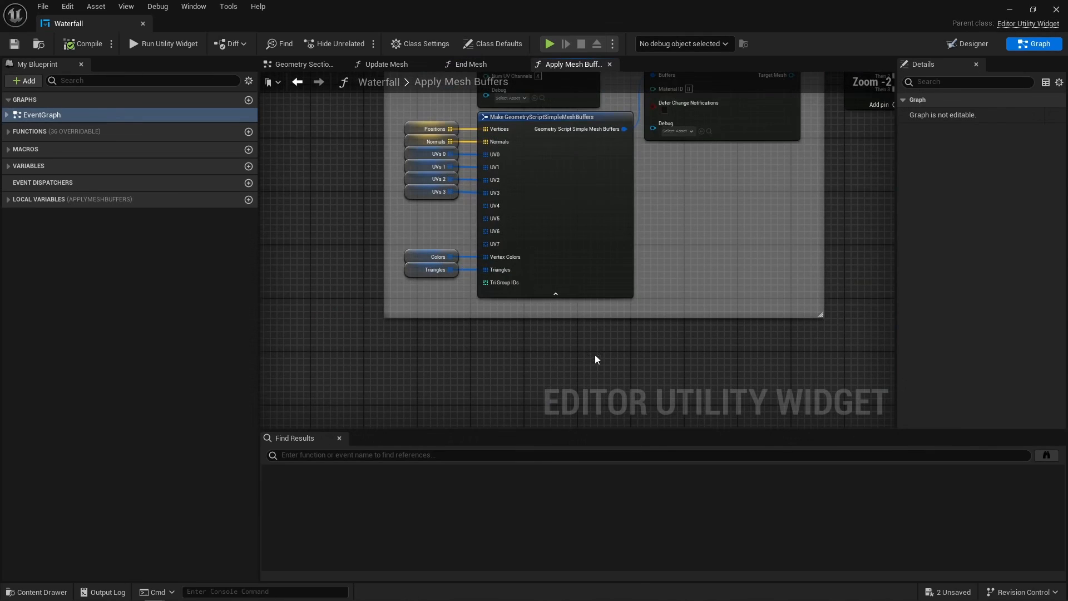
{"action": "left_click_drag", "start_coordinate": [596, 354], "coordinate": [448, 145]}
{"action": "right_click_drag", "start_coordinate": [709, 201], "coordinate": [715, 337]}
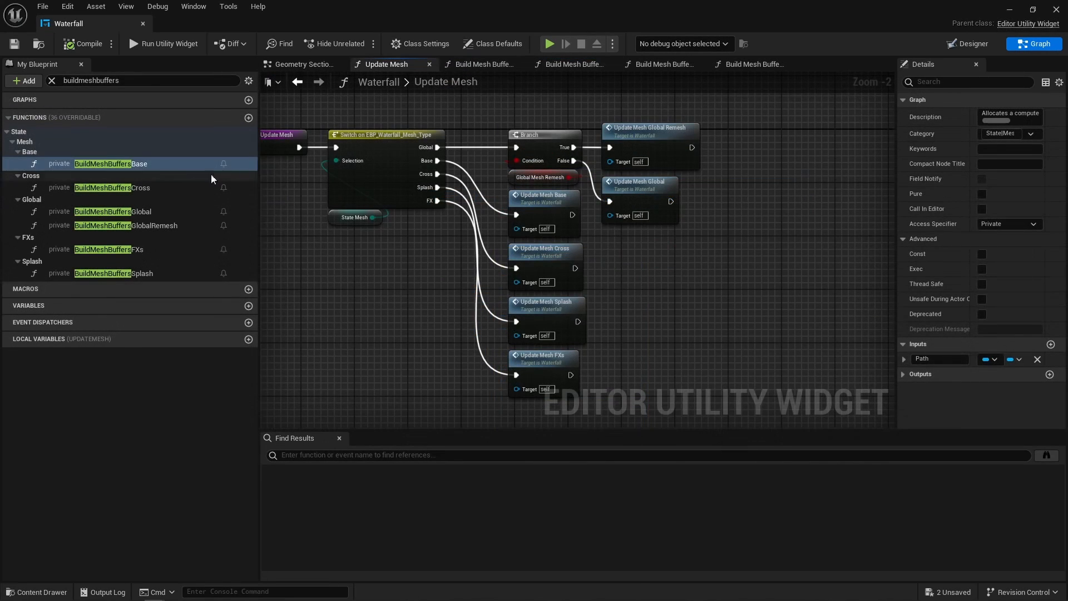
Step: Open the BuildMeshBuffers functions for Base, Cross and Global in turn to compare their graphs
{"action": "double_click", "coordinate": [106, 164]}
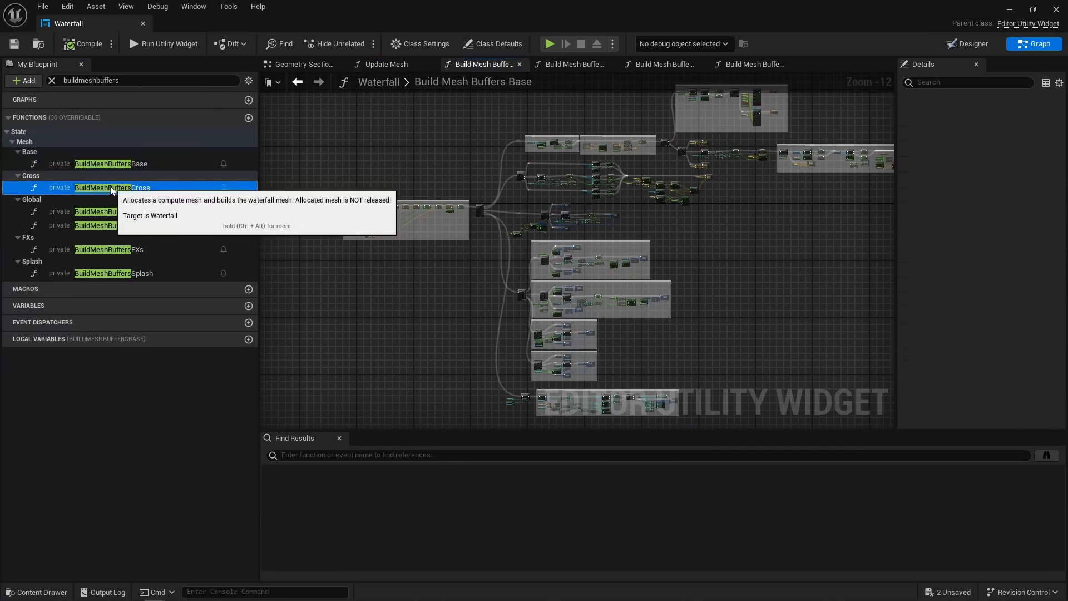
{"action": "double_click", "coordinate": [111, 188]}
{"action": "double_click", "coordinate": [109, 163]}
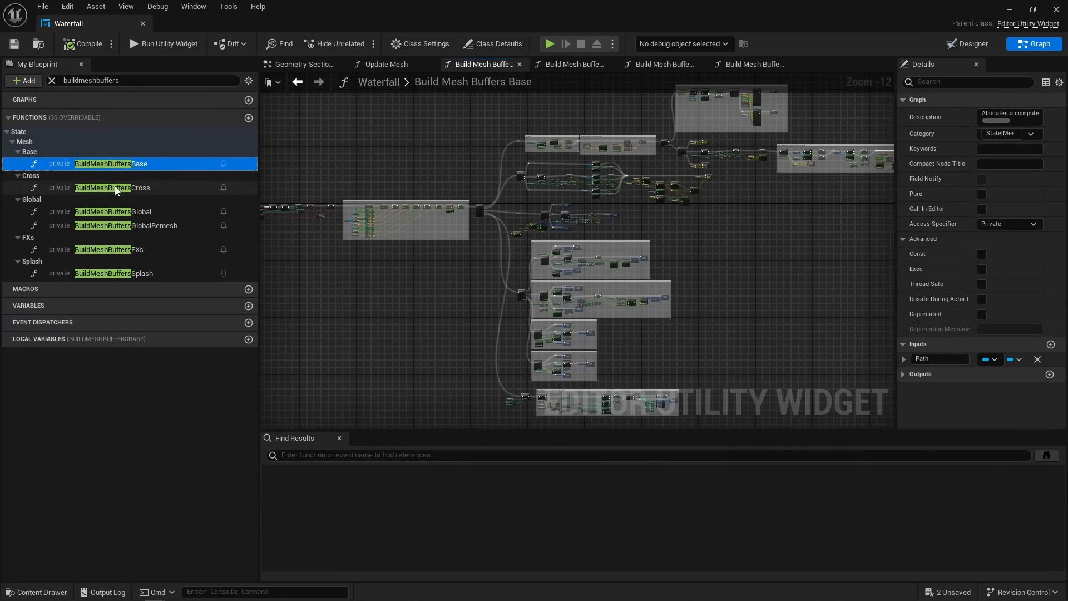
{"action": "double_click", "coordinate": [114, 188]}
{"action": "double_click", "coordinate": [138, 211]}
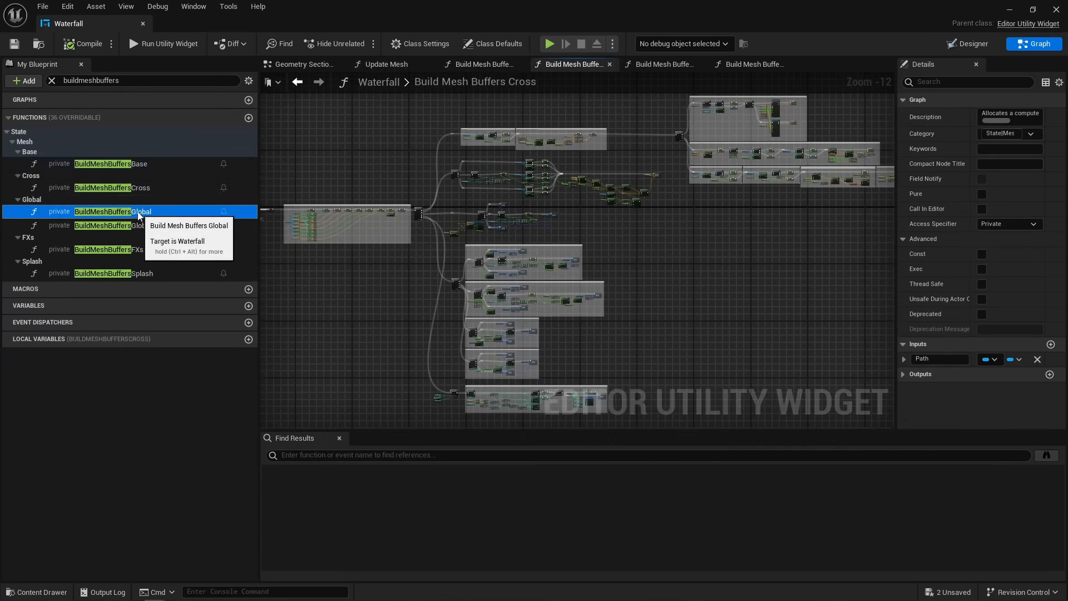
{"action": "right_click_drag", "start_coordinate": [413, 283], "coordinate": [347, 279]}
Step: Open BuildMeshBuffersGlobalRemesh and examine the section choosing between cubic and linear position interpolation
{"action": "double_click", "coordinate": [137, 224]}
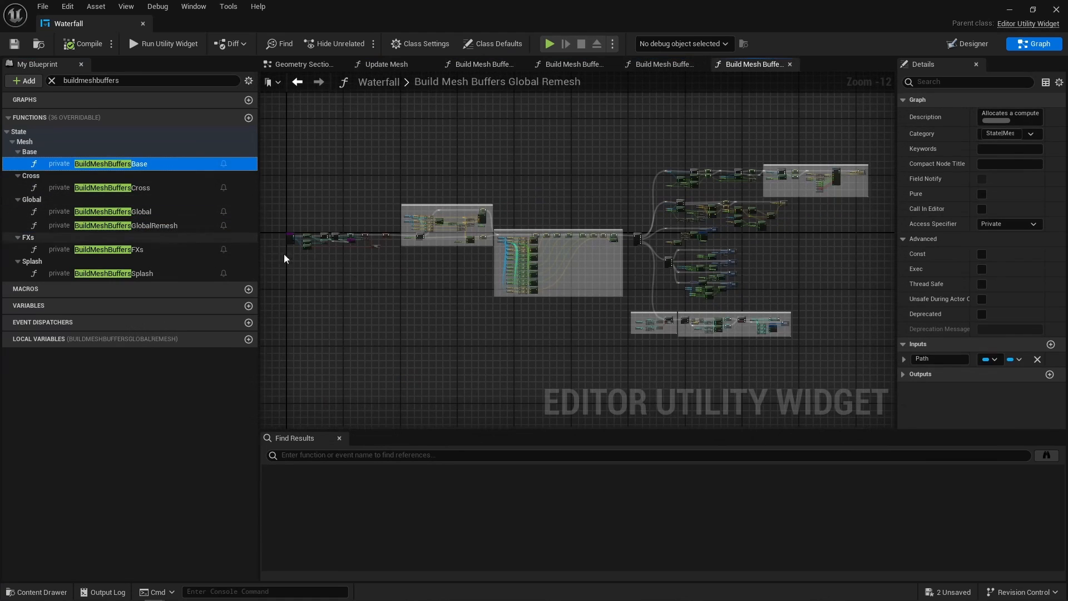
{"action": "scroll", "coordinate": [690, 236], "scroll_direction": "up", "scroll_amount": 6}
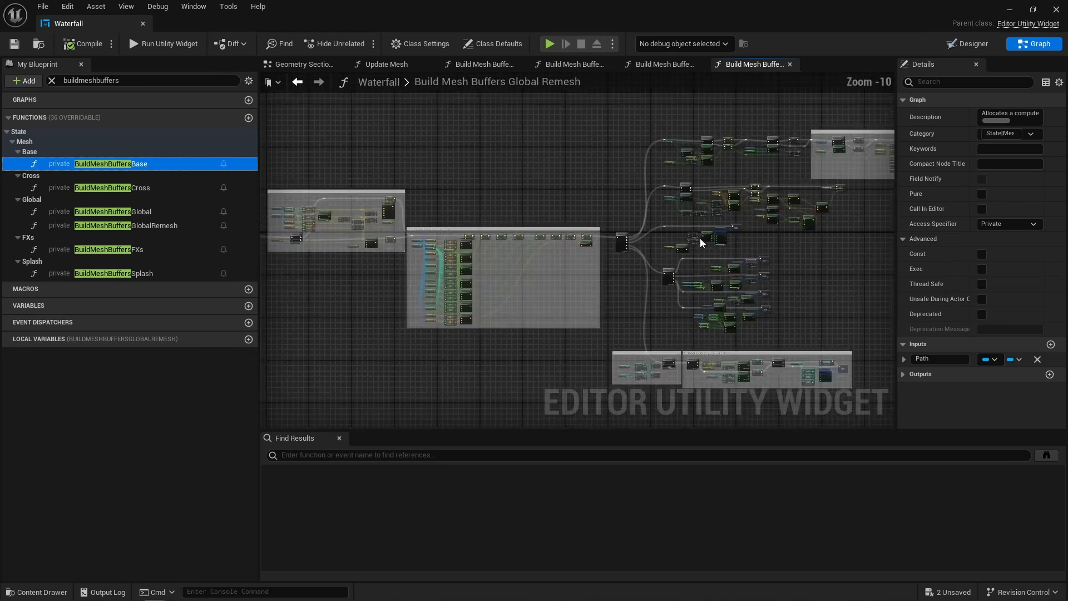
{"action": "right_click_drag", "start_coordinate": [356, 195], "coordinate": [578, 204]}
{"action": "right_click_drag", "start_coordinate": [446, 202], "coordinate": [636, 228]}
{"action": "scroll", "coordinate": [462, 221], "scroll_direction": "up", "scroll_amount": 3}
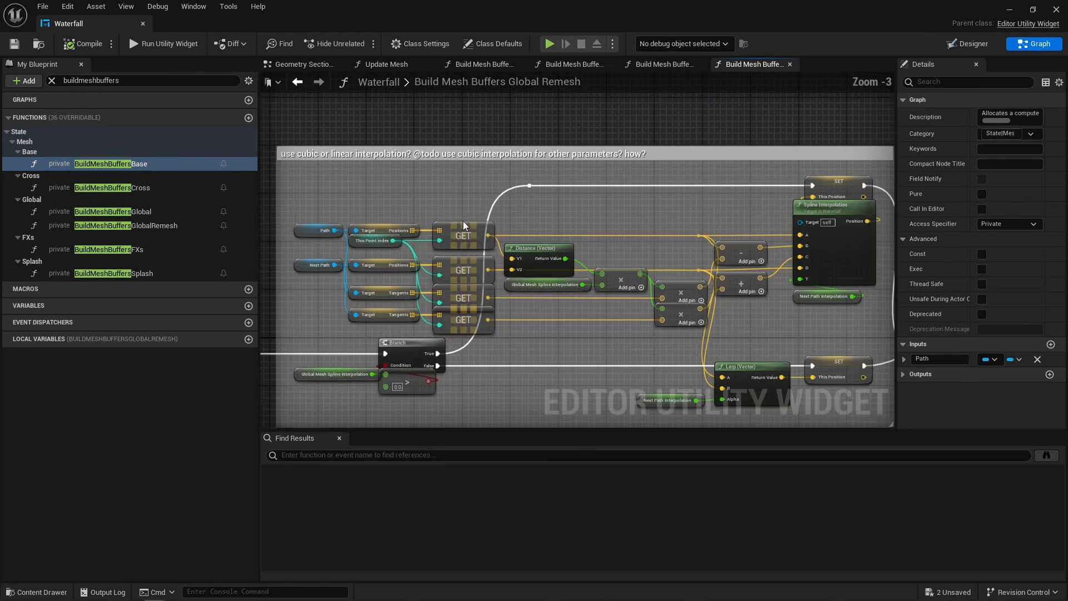
{"action": "right_click_drag", "start_coordinate": [477, 212], "coordinate": [414, 206]}
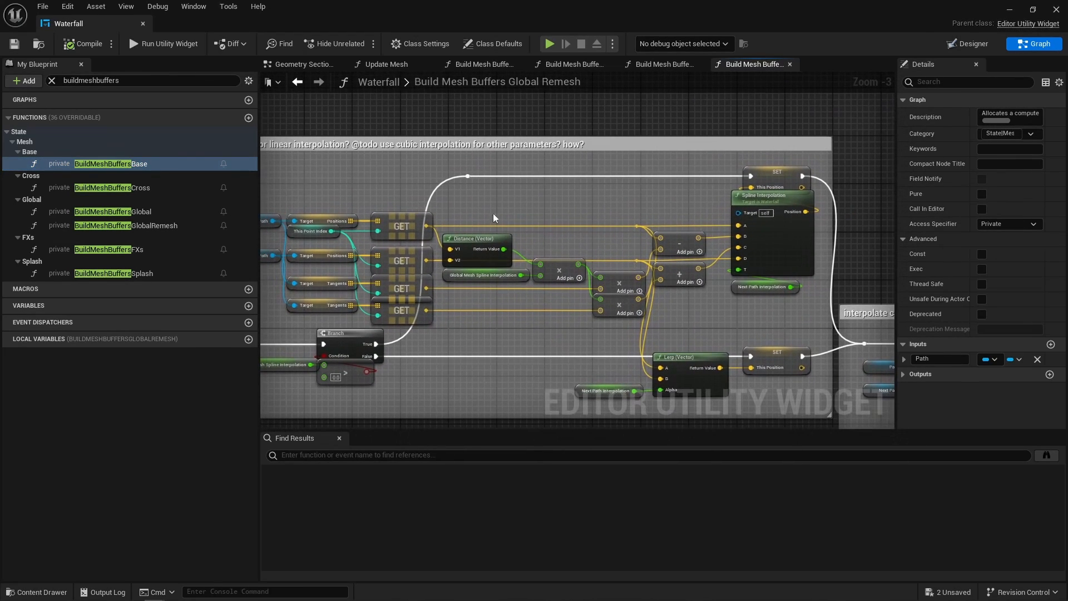
{"action": "left_click", "coordinate": [760, 195]}
{"action": "left_click", "coordinate": [660, 193]}
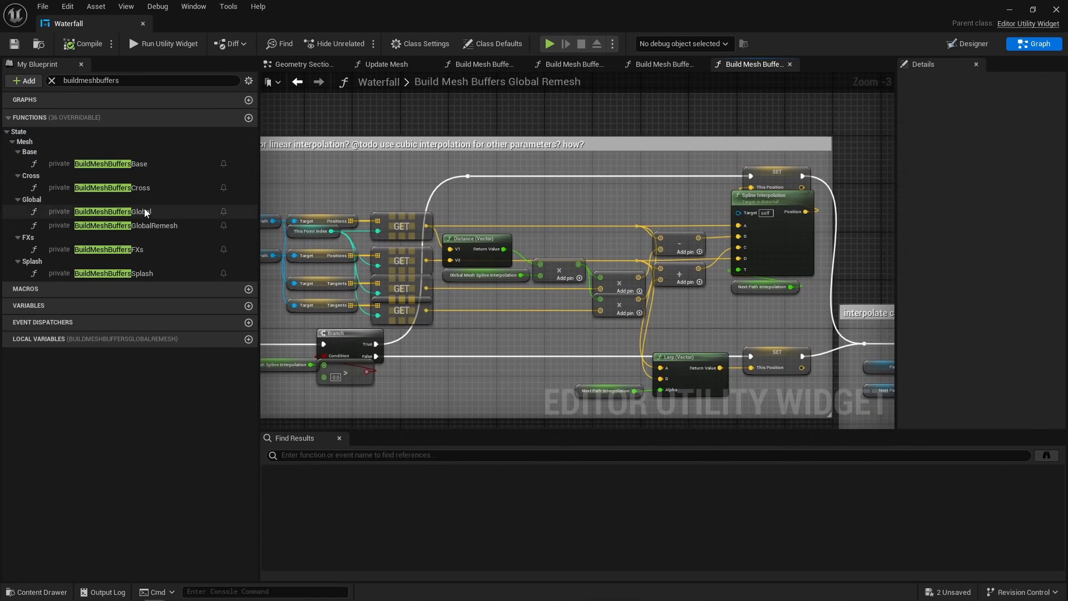
Step: Open BuildMeshBuffersGlobal and examine the sections that connect neighbouring paths with triangles and check for already created vertices
{"action": "double_click", "coordinate": [144, 211]}
{"action": "right_click_drag", "start_coordinate": [483, 261], "coordinate": [645, 267]}
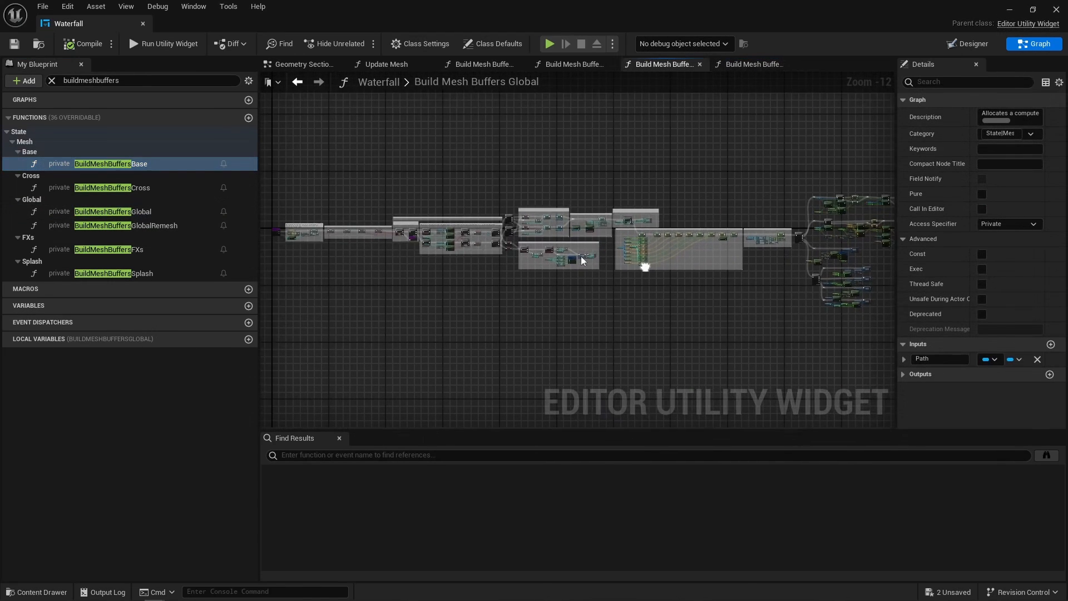
{"action": "scroll", "coordinate": [581, 259], "scroll_direction": "up", "scroll_amount": 9}
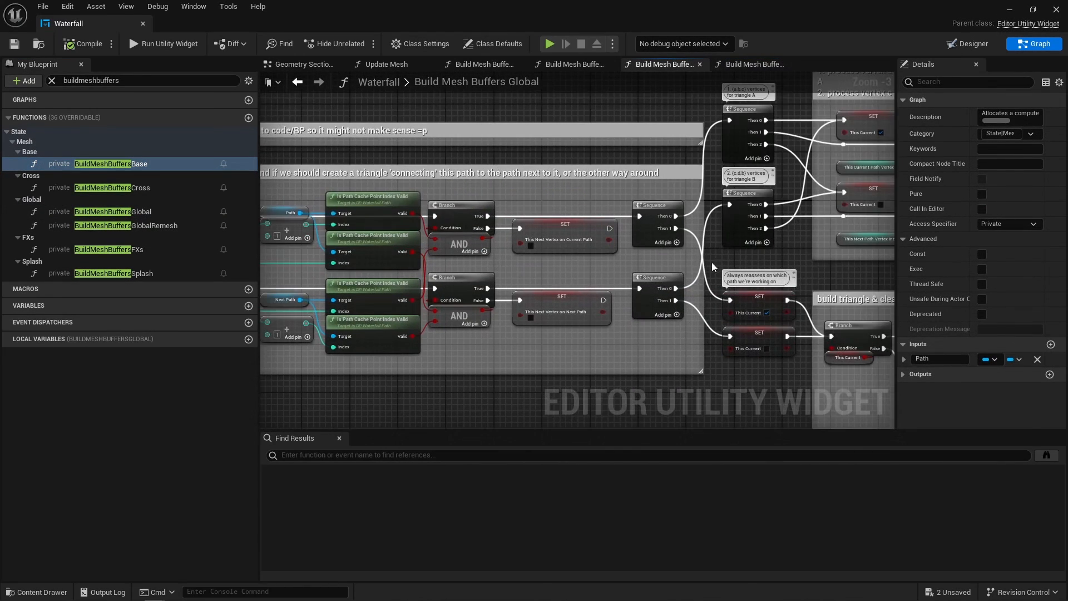
{"action": "right_click_drag", "start_coordinate": [716, 262], "coordinate": [261, 298]}
{"action": "right_click_drag", "start_coordinate": [654, 284], "coordinate": [388, 179]}
{"action": "right_click_drag", "start_coordinate": [761, 202], "coordinate": [417, 283]}
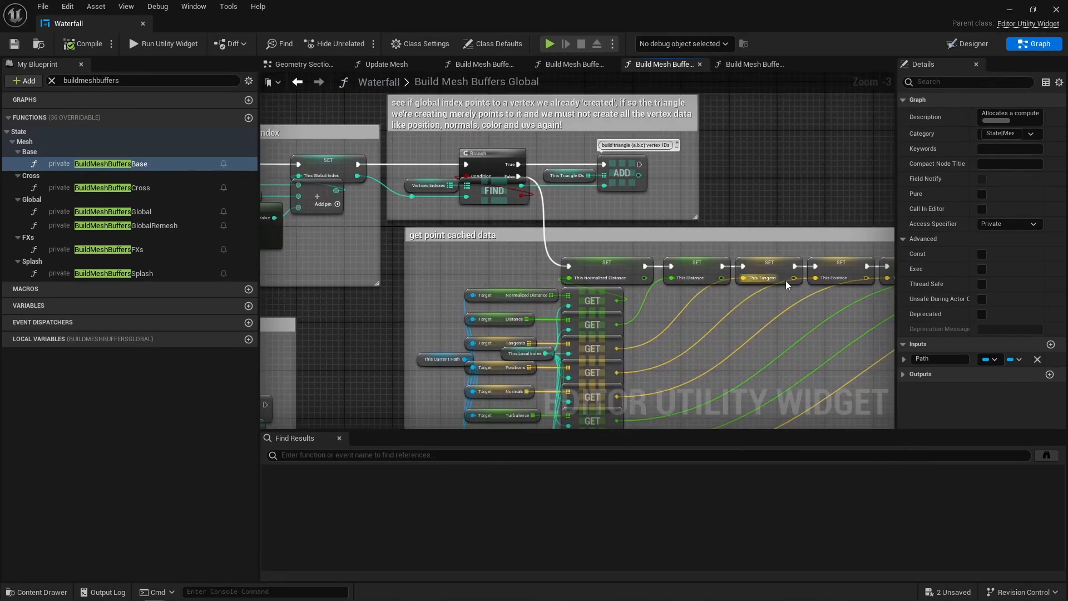
Step: Examine the point cached data section of the Global graph and the vertex data nodes that follow it
{"action": "right_click_drag", "start_coordinate": [785, 280], "coordinate": [273, 255]}
{"action": "right_click_drag", "start_coordinate": [756, 215], "coordinate": [334, 244]}
{"action": "right_click_drag", "start_coordinate": [724, 173], "coordinate": [267, 226]}
{"action": "scroll", "coordinate": [472, 214], "scroll_direction": "down", "scroll_amount": 3}
{"action": "right_click_drag", "start_coordinate": [678, 206], "coordinate": [444, 192]}
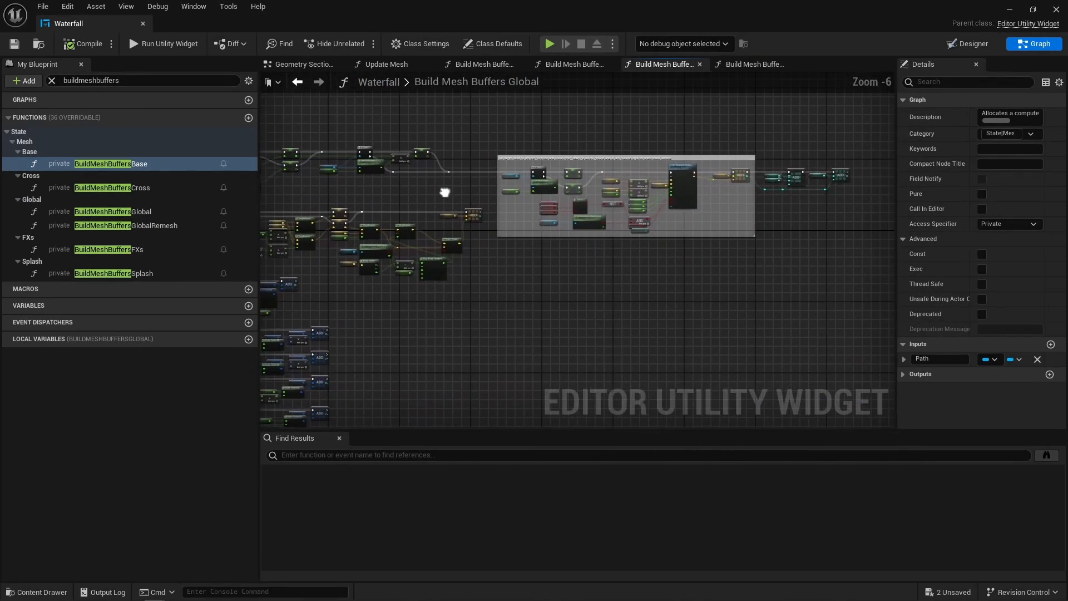
{"action": "right_click_drag", "start_coordinate": [500, 362], "coordinate": [660, 310]}
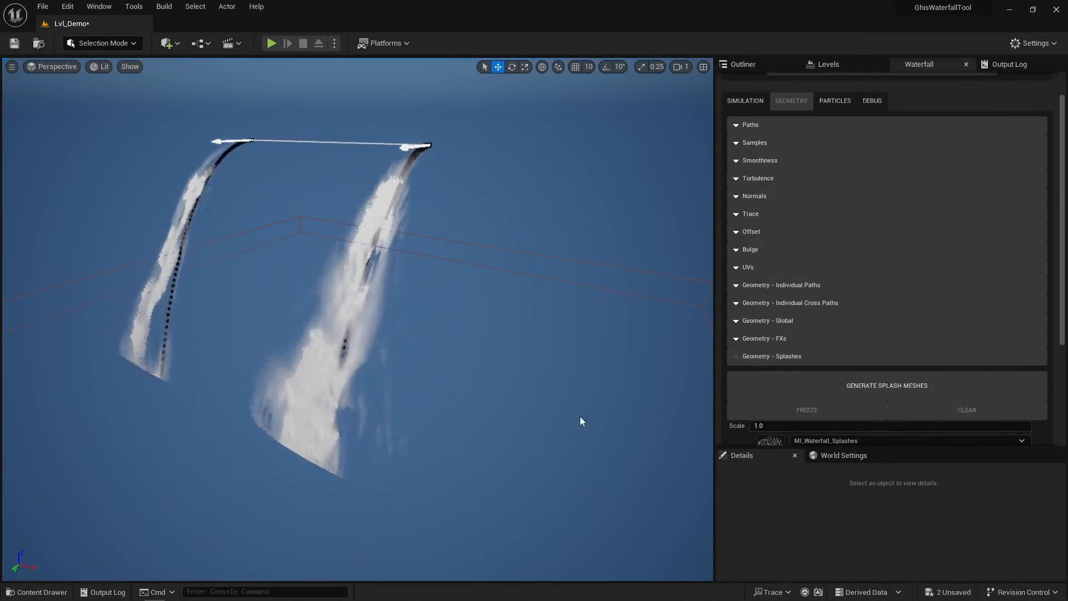
Step: Generate the splash meshes and switch the viewport to Wireframe view mode
{"action": "left_click", "coordinate": [799, 379]}
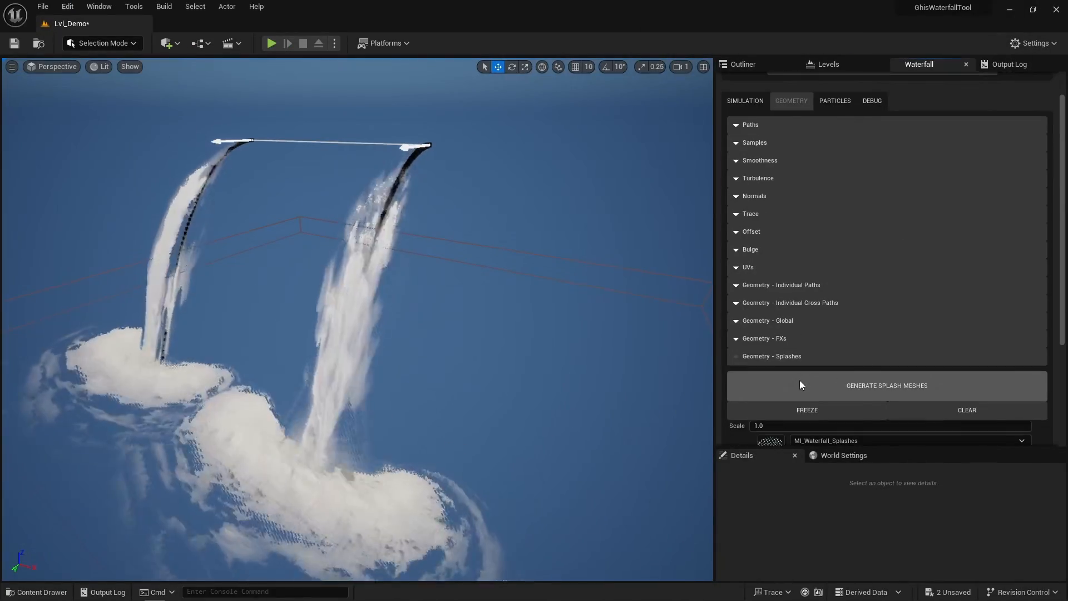
{"action": "left_click", "coordinate": [98, 67]}
{"action": "left_click", "coordinate": [139, 122]}
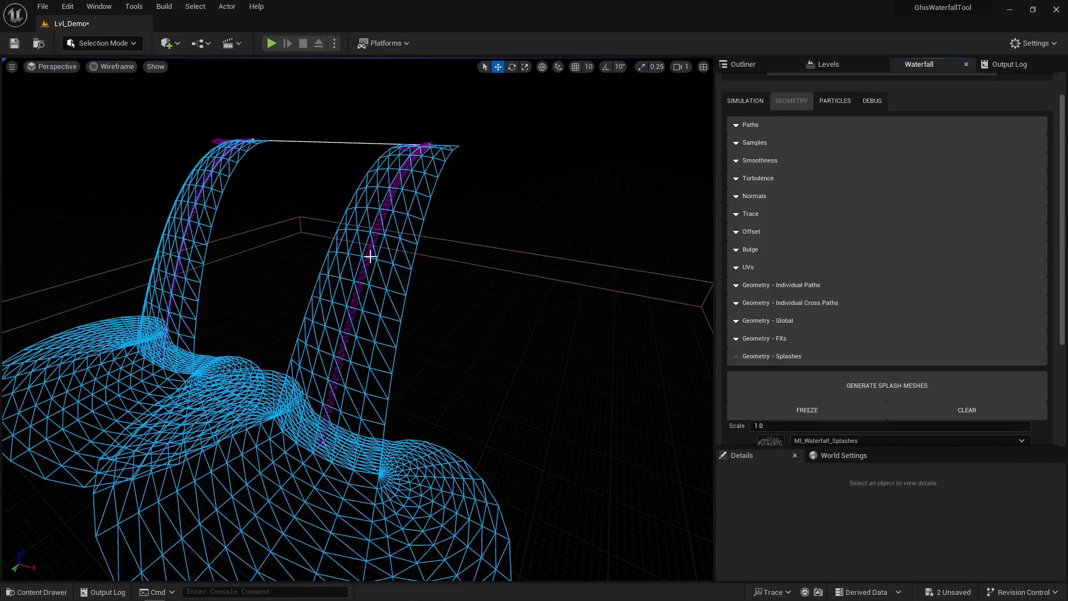
Step: Inspect the splash mesh wireframe at the foot of the waterfalls and clear the splash meshes
{"action": "scroll", "coordinate": [370, 256], "scroll_direction": "up", "scroll_amount": 2}
{"action": "middle_click_drag", "start_coordinate": [369, 256], "coordinate": [392, 287]}
{"action": "scroll", "coordinate": [389, 275], "scroll_direction": "up", "scroll_amount": 2}
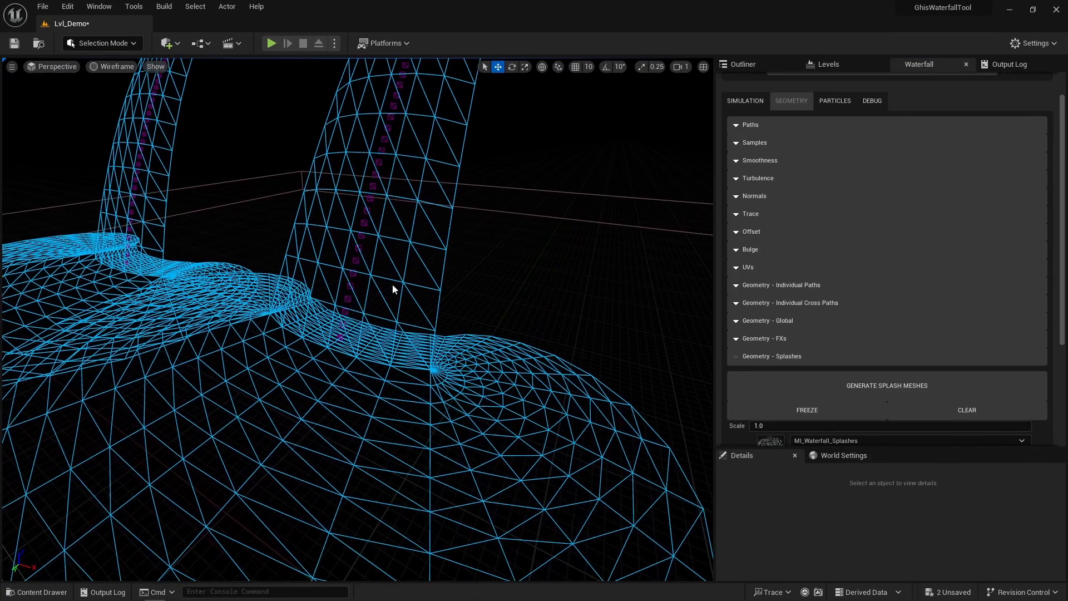
{"action": "left_click", "coordinate": [940, 412]}
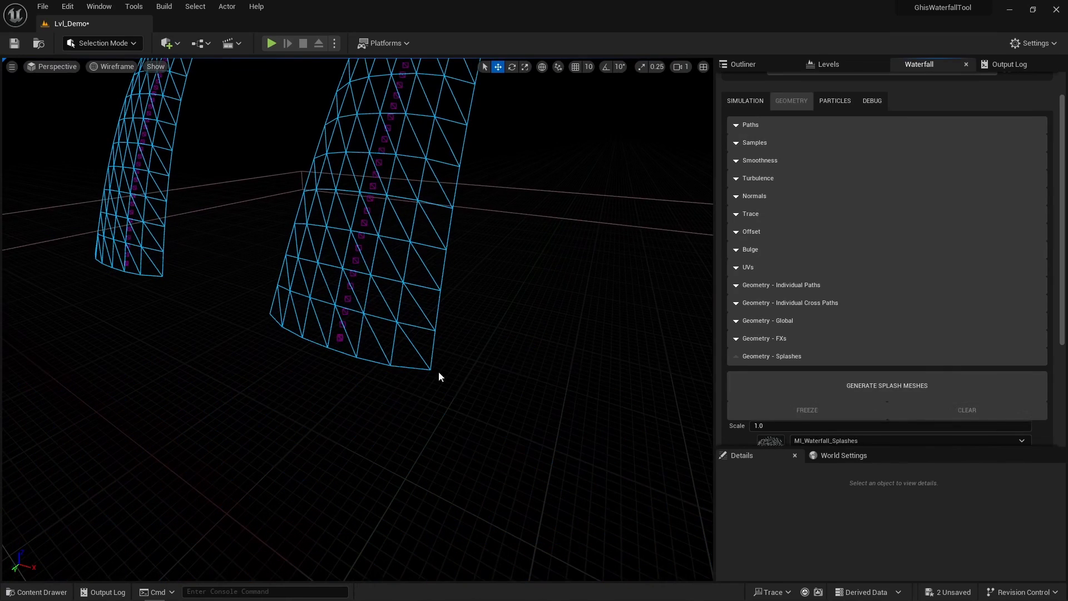
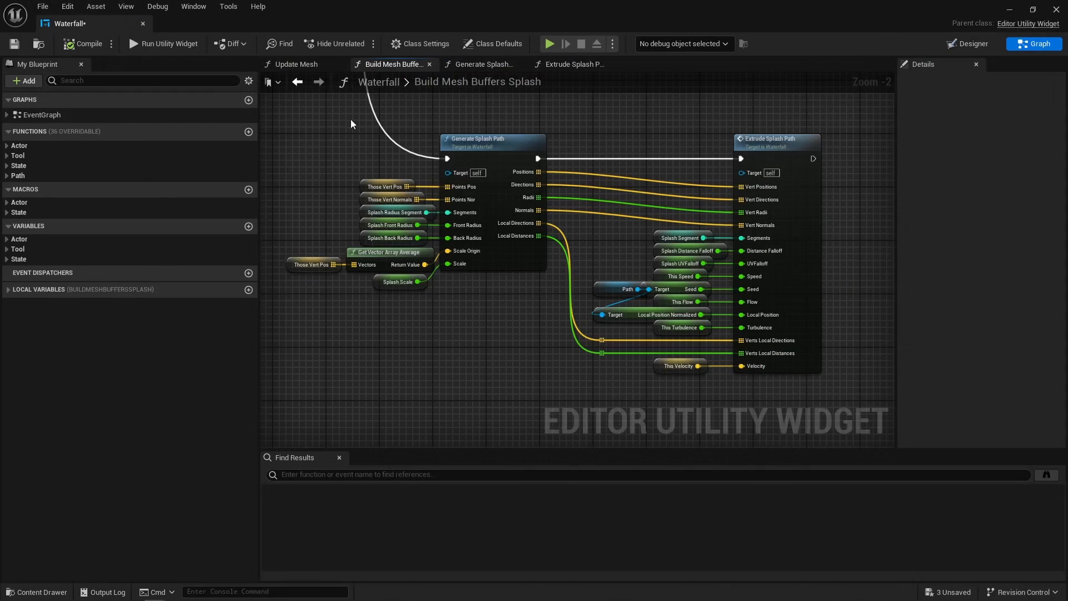
Step: Review the Generate Splash Path and Extrude Splash Path nodes, and open Generate Splash Path to examine its first section
{"action": "left_click_drag", "start_coordinate": [313, 122], "coordinate": [830, 377]}
{"action": "left_click", "coordinate": [541, 359]}
{"action": "double_click", "coordinate": [482, 141]}
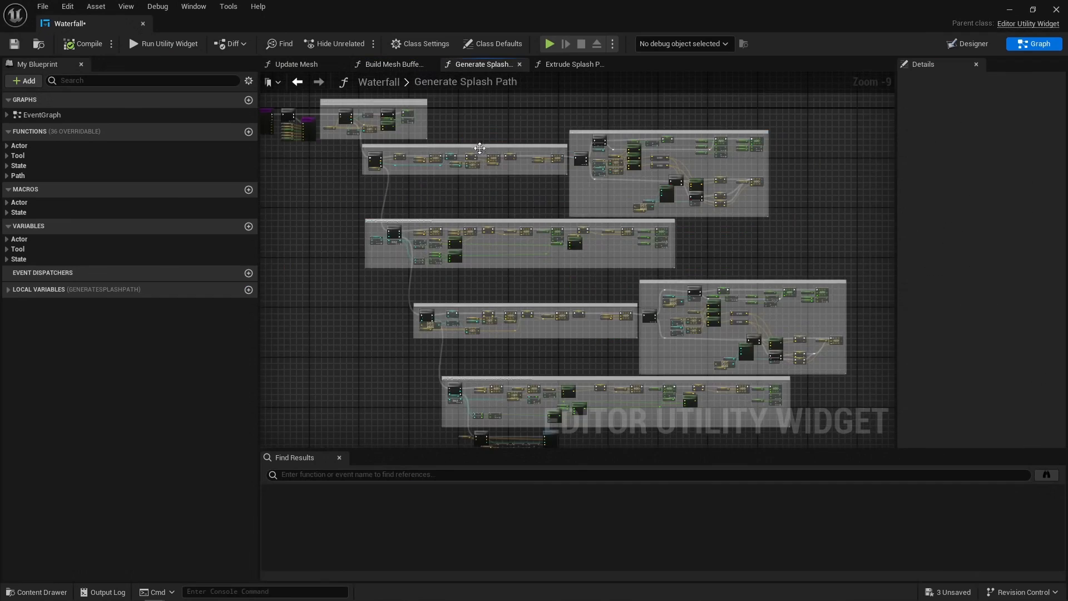
{"action": "scroll", "coordinate": [356, 162], "scroll_direction": "up", "scroll_amount": 5}
{"action": "right_click_drag", "start_coordinate": [704, 264], "coordinate": [542, 269]}
{"action": "left_click_drag", "start_coordinate": [539, 271], "coordinate": [660, 190]}
Step: Examine the nodes after the first loop in Generate Splash Path that process the front points of the splash path
{"action": "right_click_drag", "start_coordinate": [742, 295], "coordinate": [334, 289]}
{"action": "right_click_drag", "start_coordinate": [858, 258], "coordinate": [453, 187]}
{"action": "left_click_drag", "start_coordinate": [665, 207], "coordinate": [806, 390]}
{"action": "right_click_drag", "start_coordinate": [702, 139], "coordinate": [690, 269]}
{"action": "left_click_drag", "start_coordinate": [690, 270], "coordinate": [798, 199]}
{"action": "scroll", "coordinate": [761, 253], "scroll_direction": "down", "scroll_amount": 4}
{"action": "right_click_drag", "start_coordinate": [268, 359], "coordinate": [669, 231]}
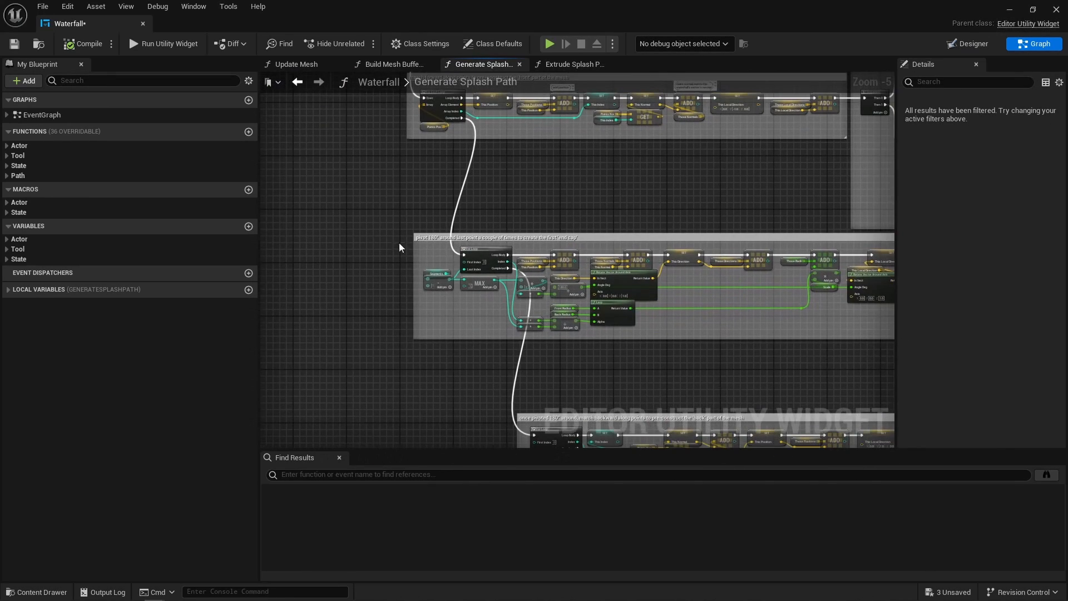
Step: Examine the section that pivots 180° around the last point to create the first end cap
{"action": "left_click_drag", "start_coordinate": [399, 242], "coordinate": [721, 325]}
{"action": "scroll", "coordinate": [647, 283], "scroll_direction": "up", "scroll_amount": 3}
{"action": "right_click_drag", "start_coordinate": [716, 298], "coordinate": [400, 285]}
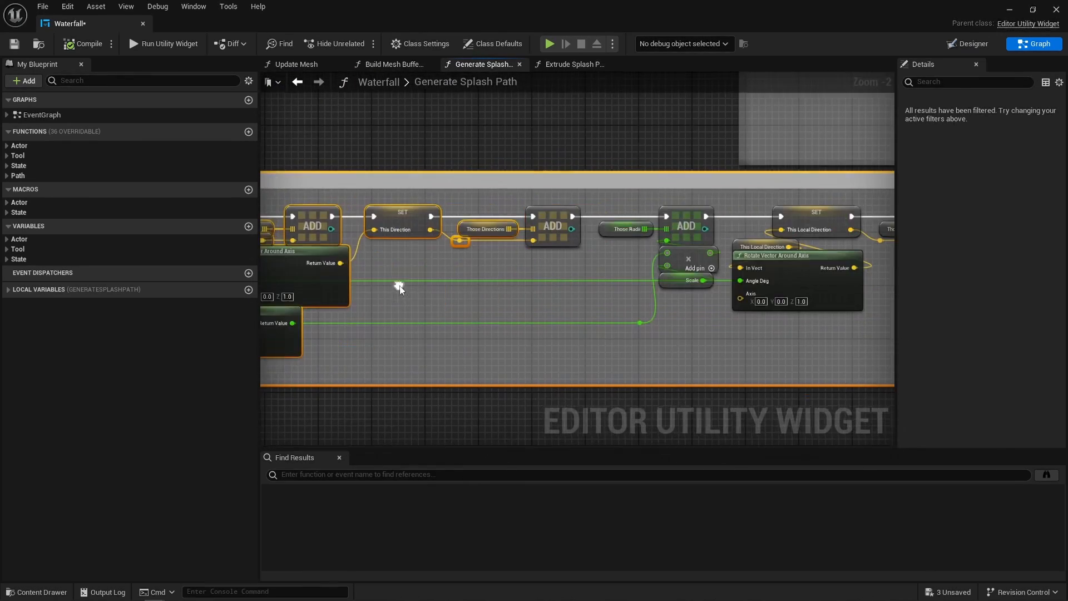
{"action": "right_click_drag", "start_coordinate": [757, 313], "coordinate": [498, 309]}
{"action": "right_click_drag", "start_coordinate": [522, 344], "coordinate": [739, 301]}
Step: Examine the section that marches backward along the points to construct the back part of the mesh
{"action": "scroll", "coordinate": [740, 301], "scroll_direction": "down", "scroll_amount": 3}
{"action": "right_click_drag", "start_coordinate": [519, 341], "coordinate": [617, 203]}
{"action": "left_click_drag", "start_coordinate": [339, 241], "coordinate": [728, 325]}
{"action": "scroll", "coordinate": [615, 262], "scroll_direction": "up", "scroll_amount": 3}
{"action": "right_click_drag", "start_coordinate": [794, 318], "coordinate": [557, 304]}
{"action": "right_click_drag", "start_coordinate": [721, 312], "coordinate": [478, 304]}
{"action": "right_click_drag", "start_coordinate": [647, 306], "coordinate": [469, 303]}
Step: Examine how the backward march sets the local distances, the back radius and the directions blended with SlerpNormals
{"action": "left_click", "coordinate": [603, 322]}
{"action": "right_click_drag", "start_coordinate": [603, 322], "coordinate": [423, 305]}
{"action": "right_click_drag", "start_coordinate": [803, 309], "coordinate": [378, 290]}
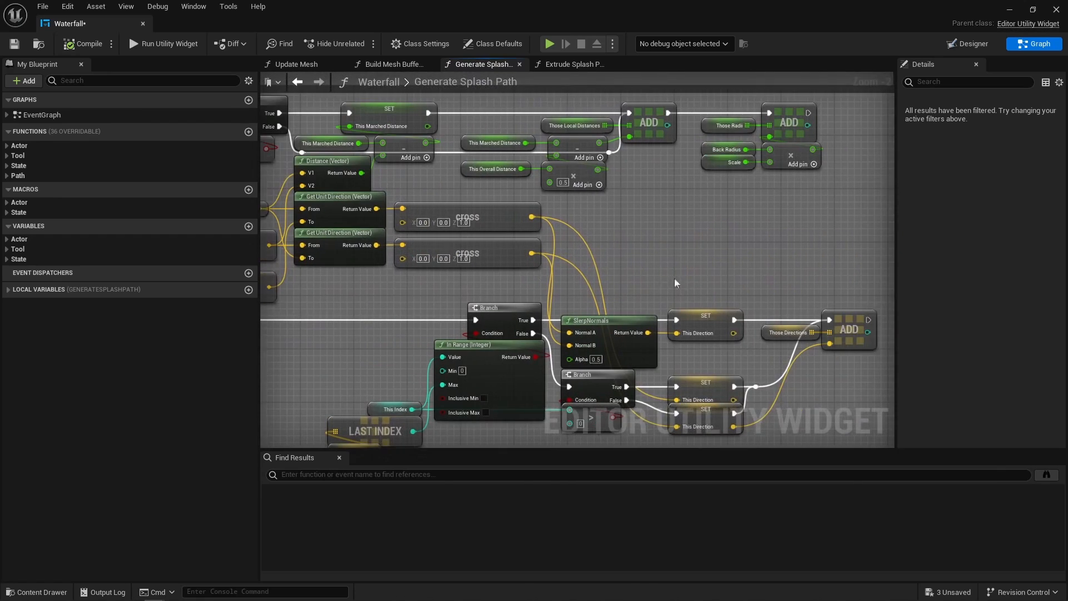
{"action": "right_click_drag", "start_coordinate": [766, 269], "coordinate": [642, 260]}
{"action": "left_click", "coordinate": [665, 156]}
Step: Examine the section that pivots 180° at the first point for the last end cap, and the loop scaling positions about Scale Origin
{"action": "scroll", "coordinate": [586, 227], "scroll_direction": "down", "scroll_amount": 2}
{"action": "right_click_drag", "start_coordinate": [586, 227], "coordinate": [832, 143]}
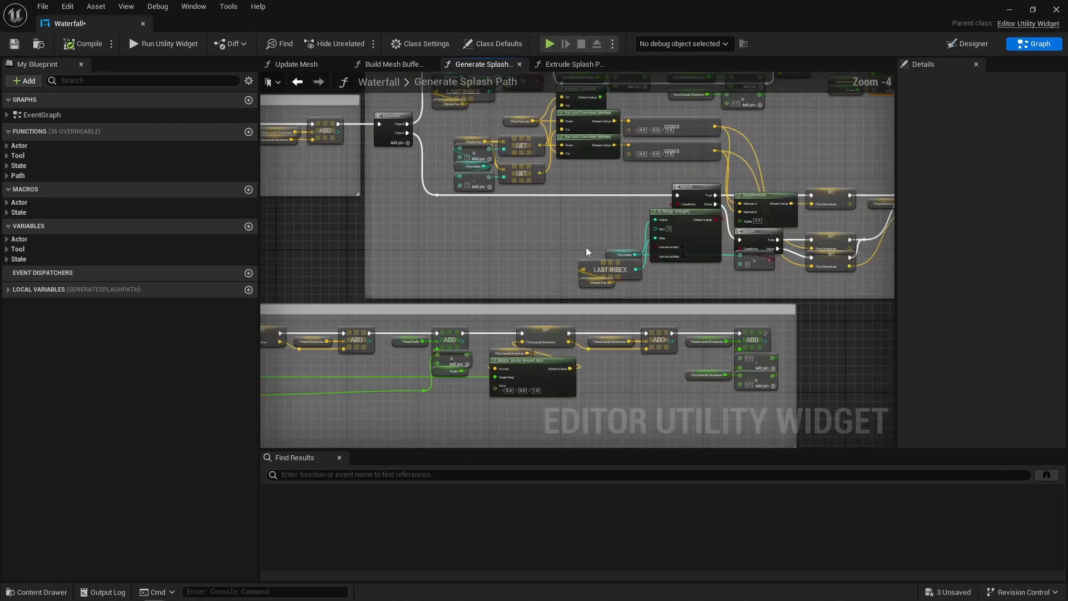
{"action": "right_click_drag", "start_coordinate": [586, 247], "coordinate": [795, 181]}
{"action": "right_click_drag", "start_coordinate": [403, 259], "coordinate": [753, 222]}
{"action": "left_click_drag", "start_coordinate": [335, 183], "coordinate": [591, 310]}
{"action": "scroll", "coordinate": [637, 293], "scroll_direction": "up", "scroll_amount": 2}
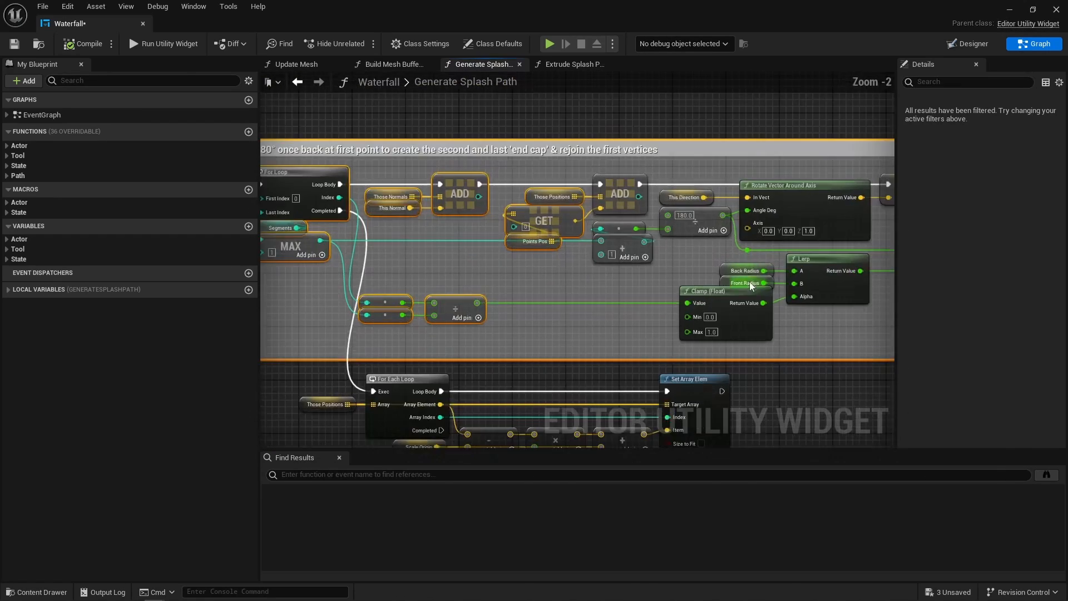
{"action": "right_click_drag", "start_coordinate": [753, 289], "coordinate": [445, 286]}
{"action": "right_click_drag", "start_coordinate": [765, 278], "coordinate": [423, 281]}
{"action": "right_click_drag", "start_coordinate": [606, 309], "coordinate": [813, 254]}
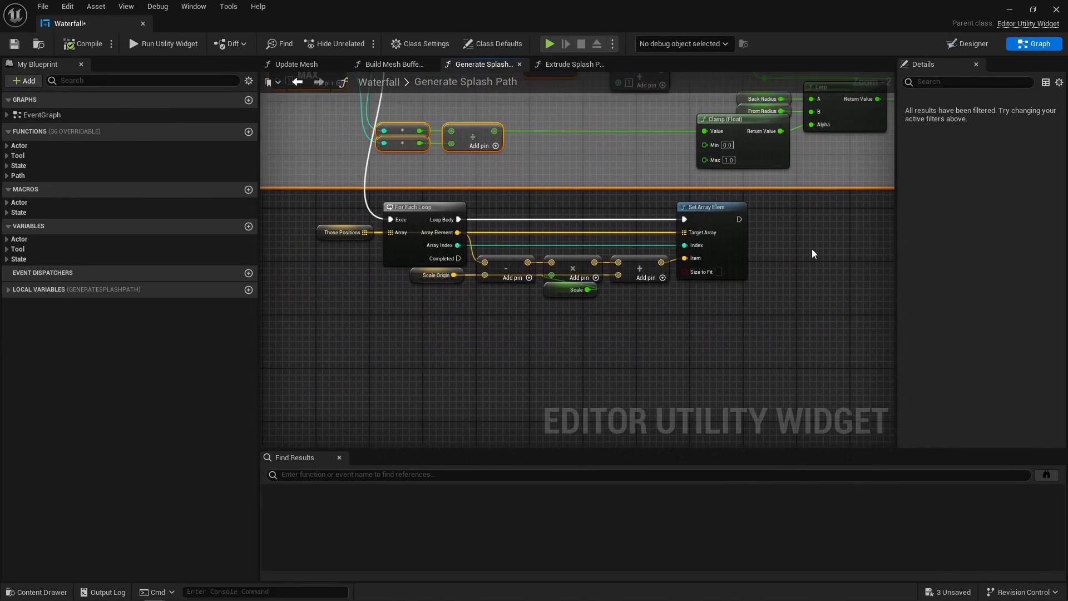
{"action": "left_click", "coordinate": [615, 344]}
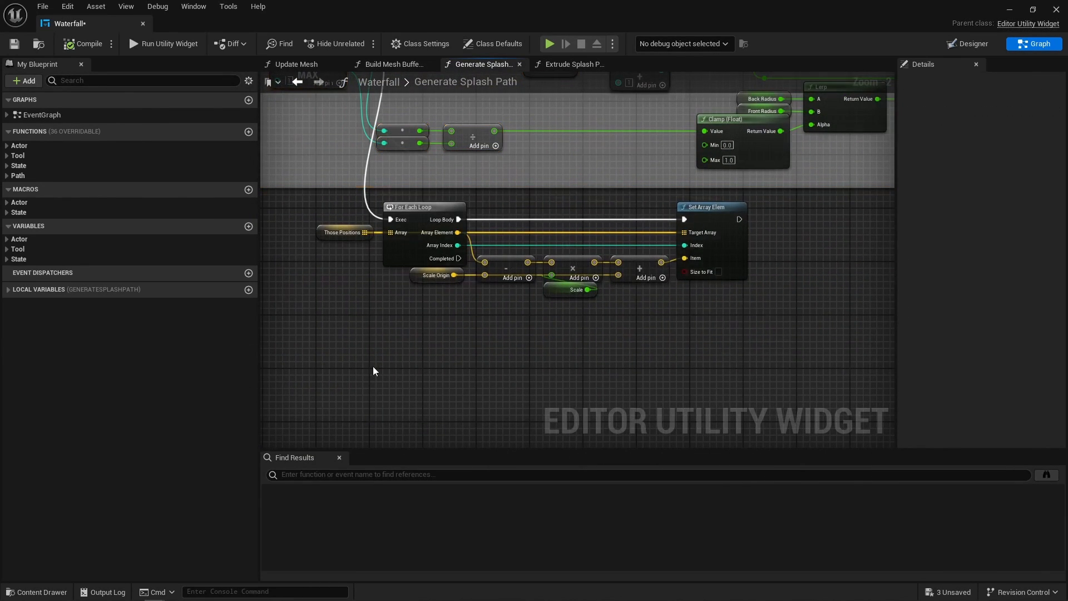
Step: Open Extrude Splash Path from Build Mesh Buffers Splash and examine its outer perimeter section
{"action": "left_click", "coordinate": [394, 64]}
{"action": "double_click", "coordinate": [764, 145]}
{"action": "double_click", "coordinate": [366, 228]}
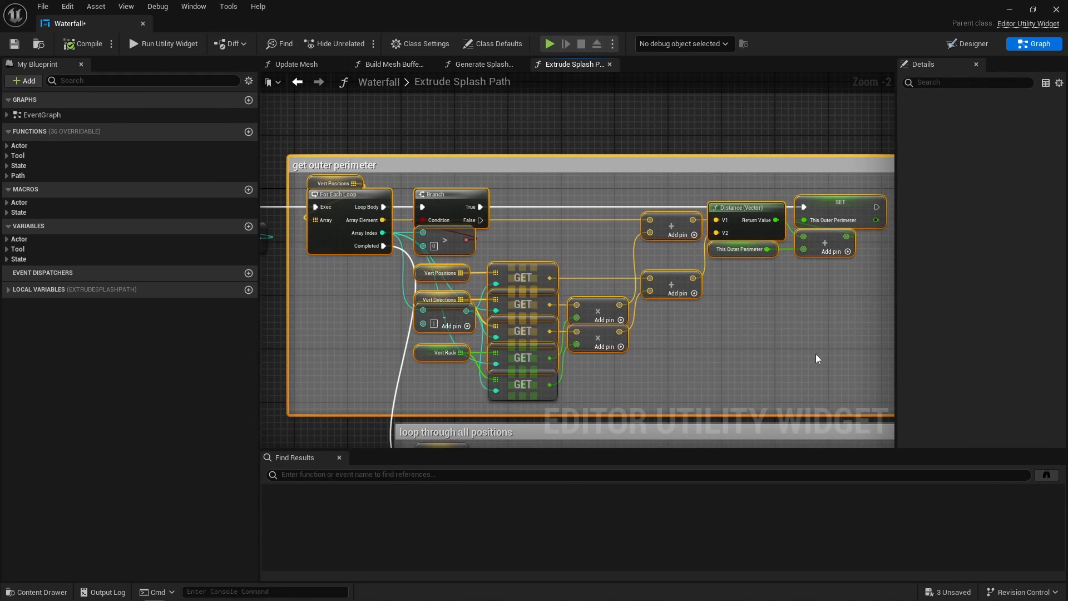
Step: Examine the Extrude Splash Path sections that loop through all positions and the segments that construct each vertex position
{"action": "right_click_drag", "start_coordinate": [813, 356], "coordinate": [777, 166]}
{"action": "left_click_drag", "start_coordinate": [743, 457], "coordinate": [749, 445]}
{"action": "right_click_drag", "start_coordinate": [750, 403], "coordinate": [484, 358]}
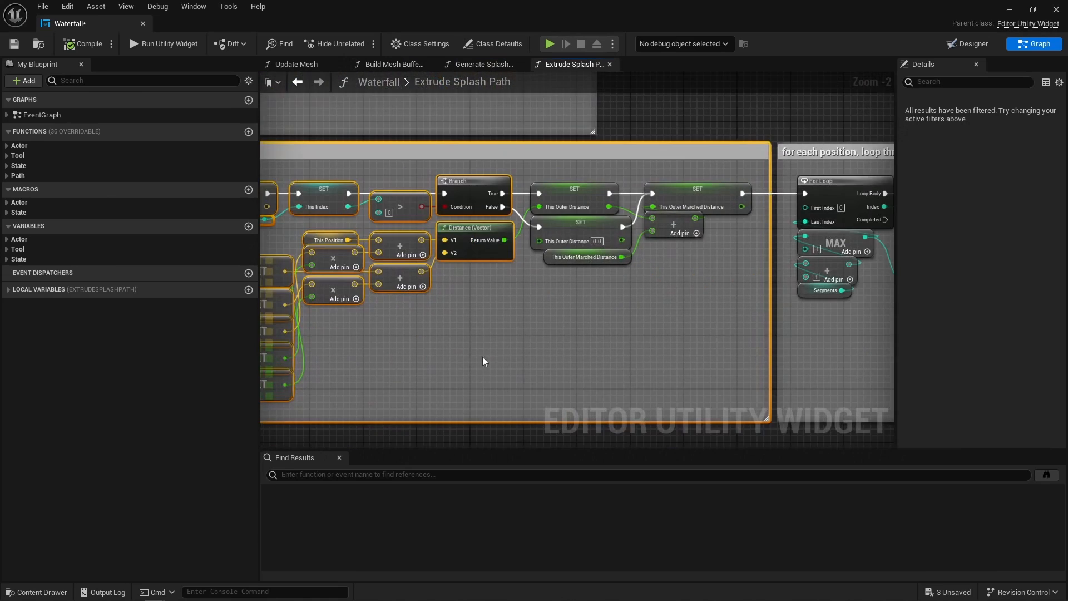
{"action": "right_click_drag", "start_coordinate": [625, 339], "coordinate": [300, 334]}
{"action": "right_click_drag", "start_coordinate": [578, 354], "coordinate": [327, 357]}
{"action": "right_click_drag", "start_coordinate": [540, 192], "coordinate": [365, 187]}
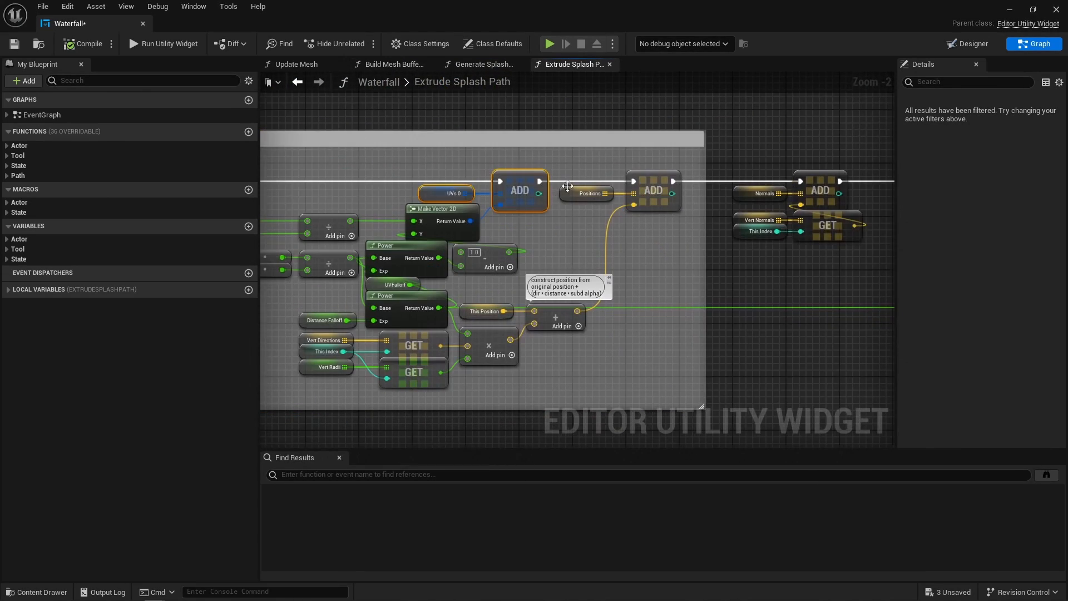
Step: Examine the nodes adding normals, the speed and flow UVs, the seed and local position UVs, and the direction and turbulence colors
{"action": "right_click_drag", "start_coordinate": [710, 228], "coordinate": [423, 245]}
{"action": "right_click_drag", "start_coordinate": [617, 287], "coordinate": [268, 271]}
{"action": "right_click_drag", "start_coordinate": [690, 222], "coordinate": [382, 236]}
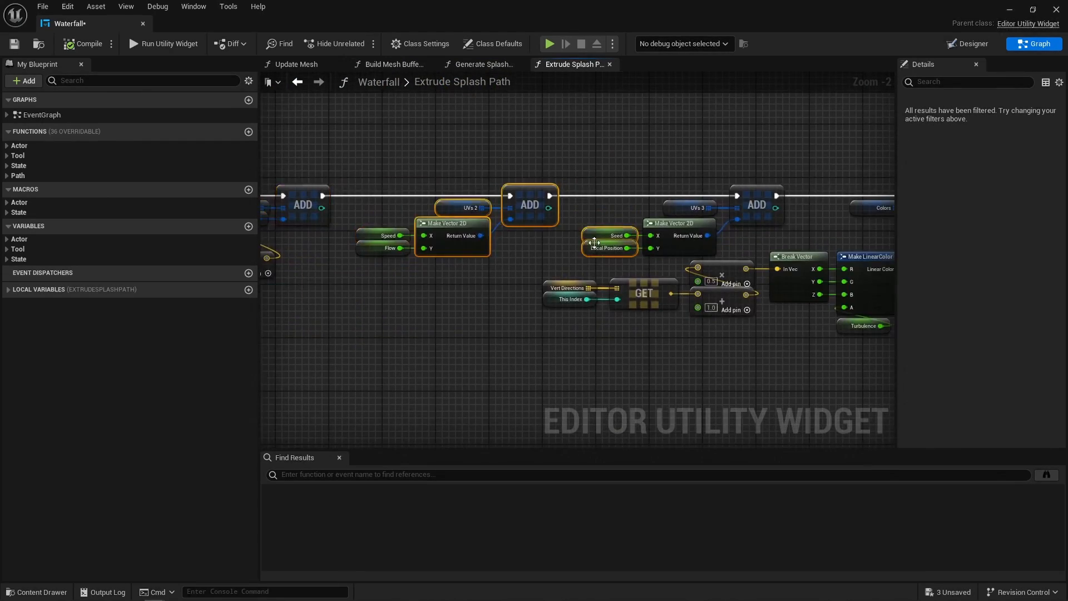
{"action": "right_click_drag", "start_coordinate": [692, 245], "coordinate": [468, 248]}
{"action": "right_click_drag", "start_coordinate": [670, 307], "coordinate": [345, 306]}
{"action": "scroll", "coordinate": [445, 258], "scroll_direction": "down", "scroll_amount": 1}
{"action": "right_click_drag", "start_coordinate": [447, 257], "coordinate": [414, 257]}
{"action": "left_click_drag", "start_coordinate": [321, 156], "coordinate": [751, 356]}
{"action": "left_click", "coordinate": [521, 368]}
{"action": "scroll", "coordinate": [495, 323], "scroll_direction": "up", "scroll_amount": 2}
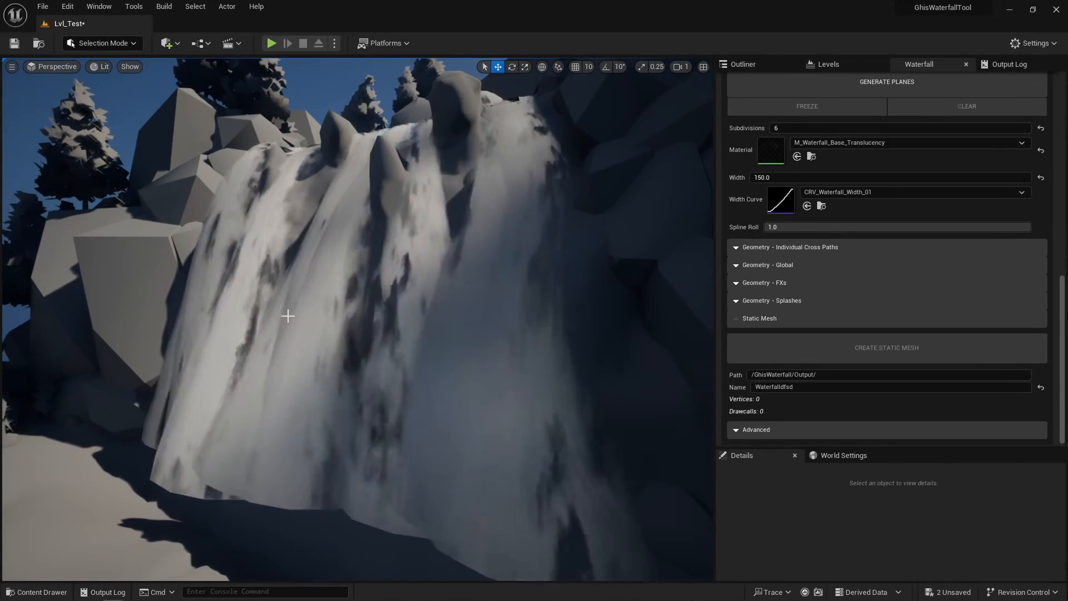
Step: Inspect the waterfall in the level using the Scene Depth buffer visualization, and restore the Lit view
{"action": "right_click_drag", "start_coordinate": [283, 328], "coordinate": [371, 332]}
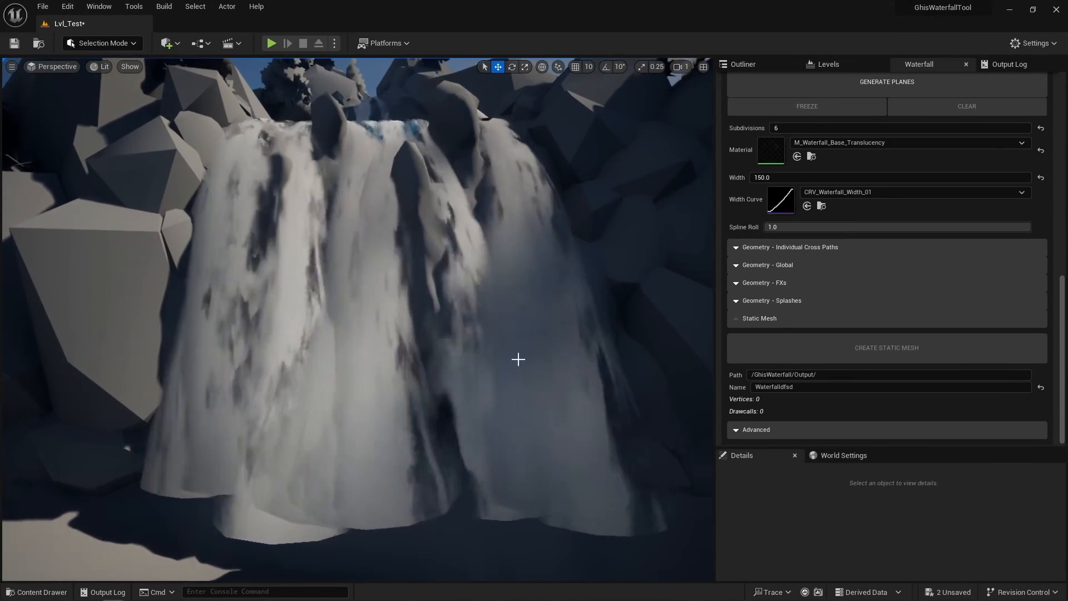
{"action": "right_click_drag", "start_coordinate": [427, 352], "coordinate": [406, 342]}
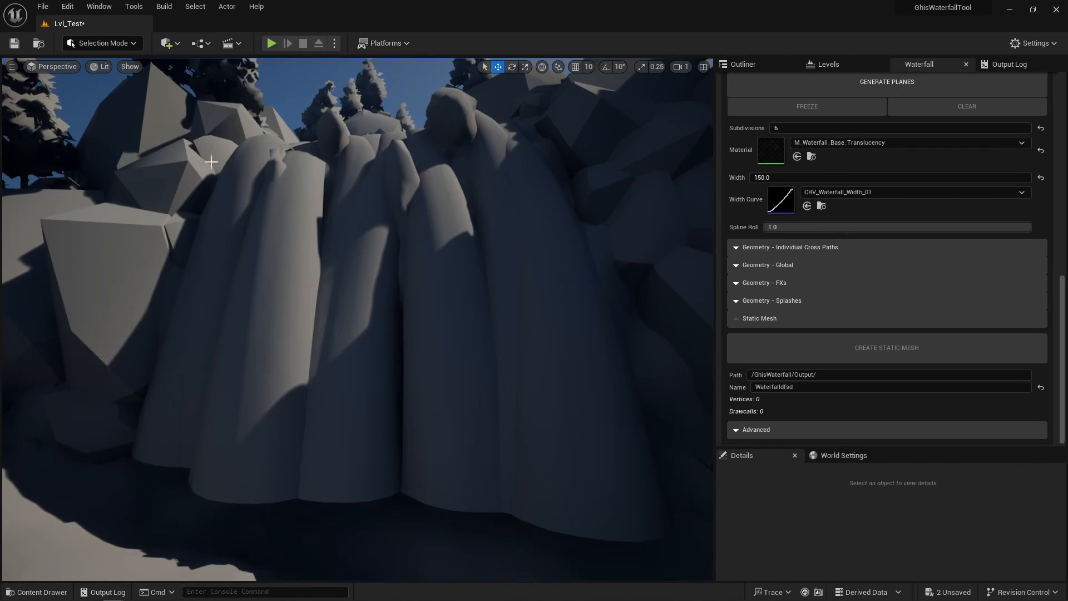
{"action": "left_click", "coordinate": [100, 66]}
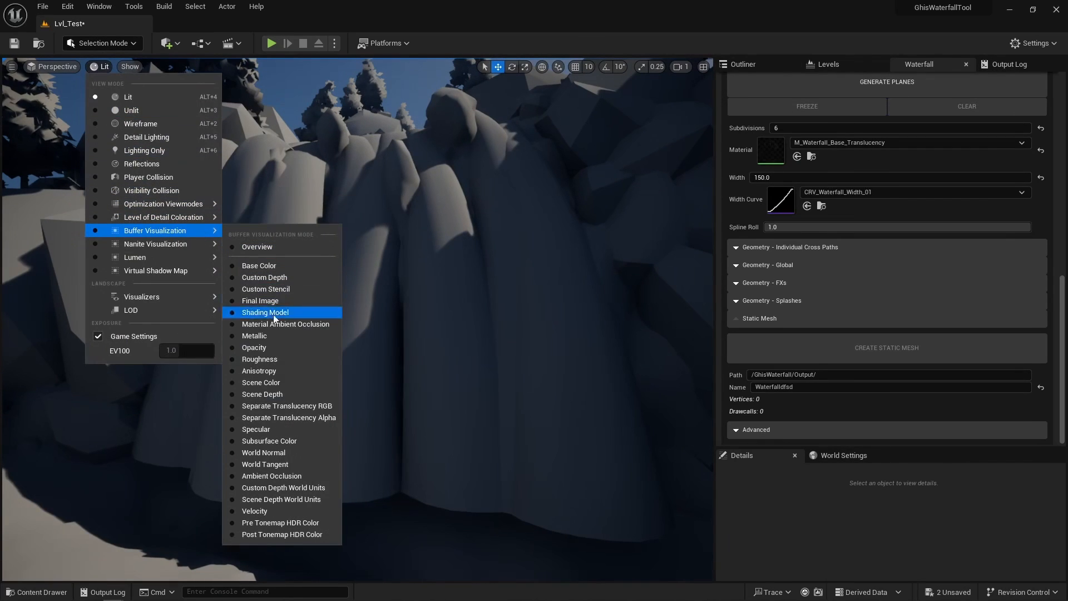
{"action": "left_click", "coordinate": [270, 395]}
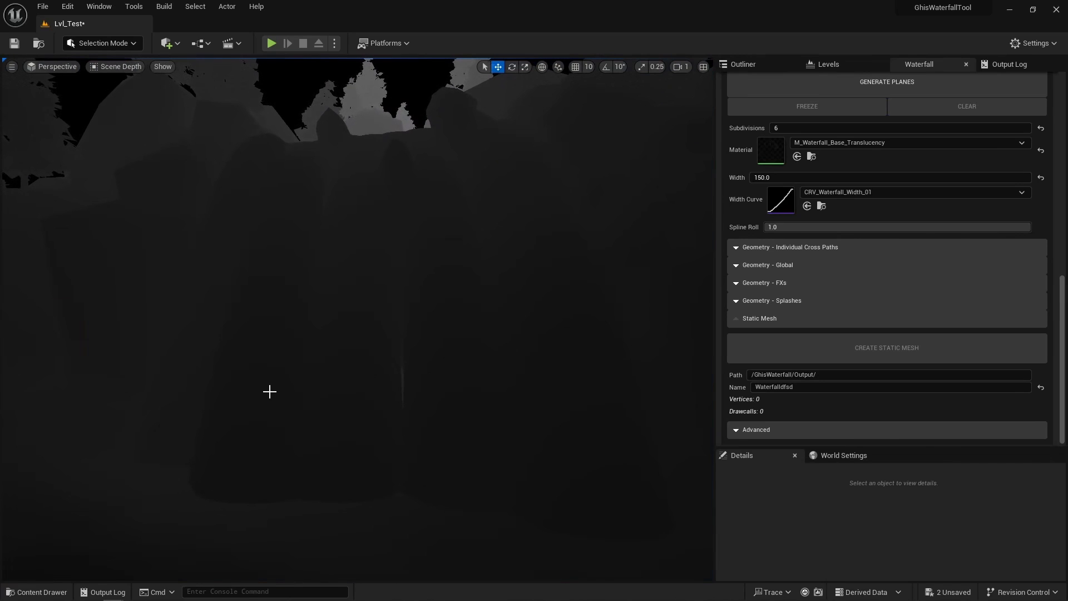
{"action": "key", "text": "alt+4"}
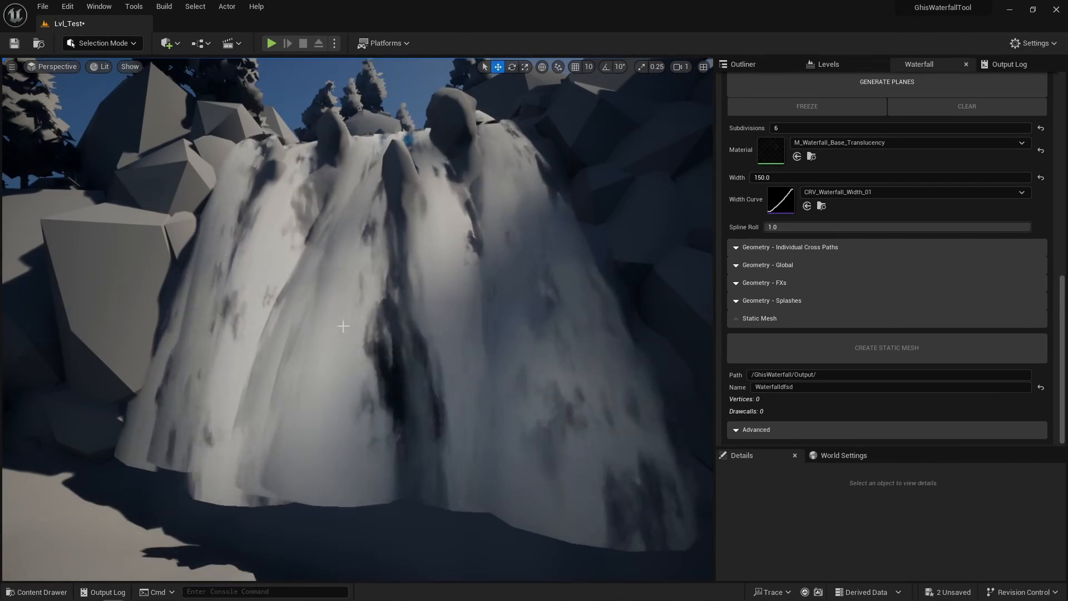
Step: Select the waterfall mesh and filter its details by "trans" to examine the translucency sort settings
{"action": "left_click", "coordinate": [343, 326]}
{"action": "key", "text": "f"}
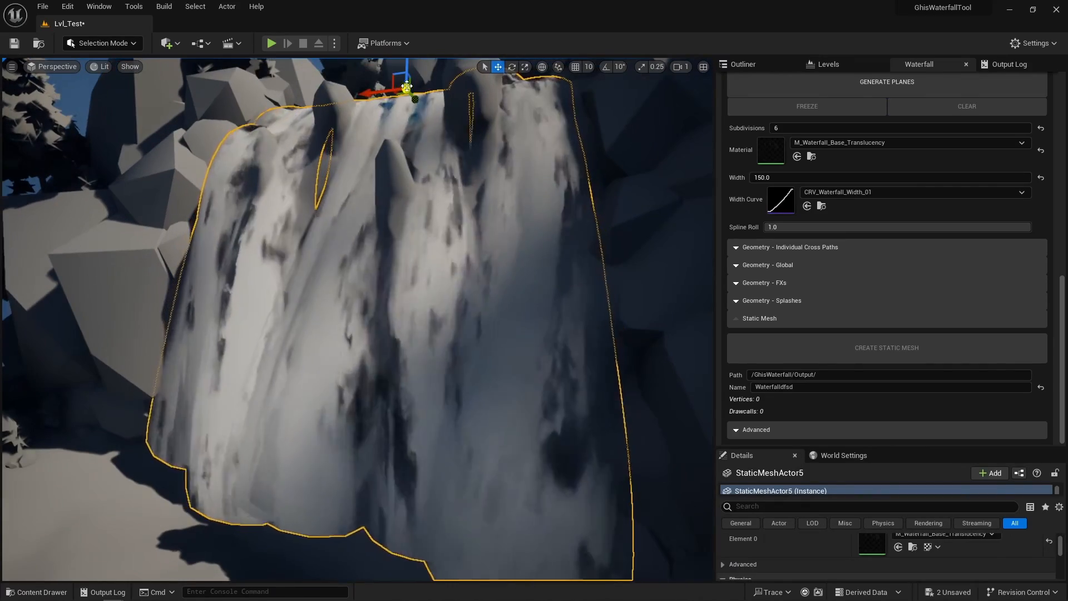
{"action": "left_click_drag", "start_coordinate": [422, 272], "coordinate": [448, 248], "text": "alt"}
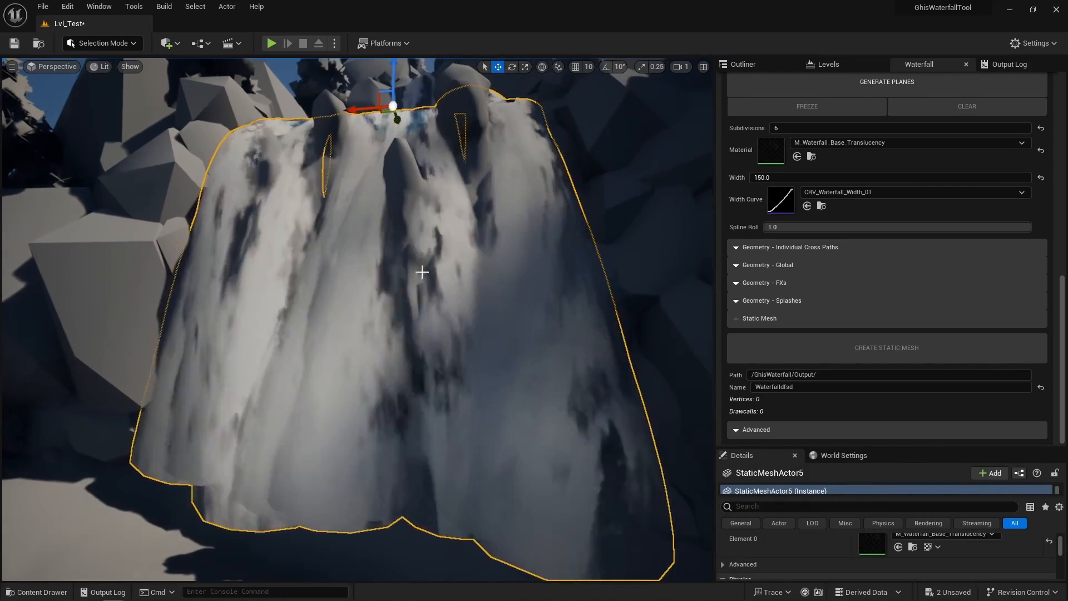
{"action": "left_click_drag", "start_coordinate": [802, 447], "coordinate": [802, 276]}
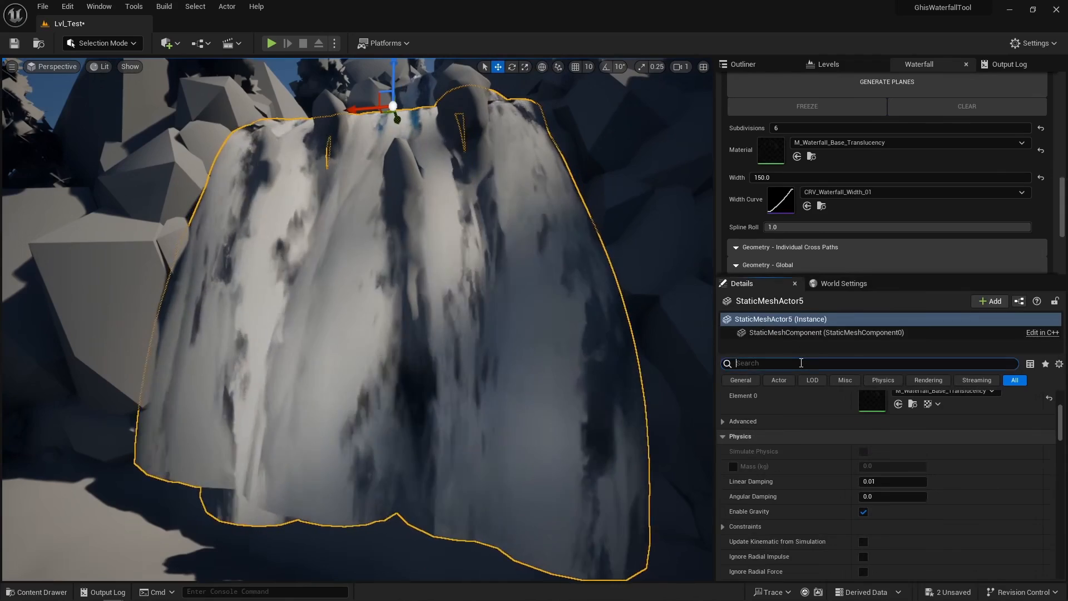
{"action": "type", "text": "trans"}
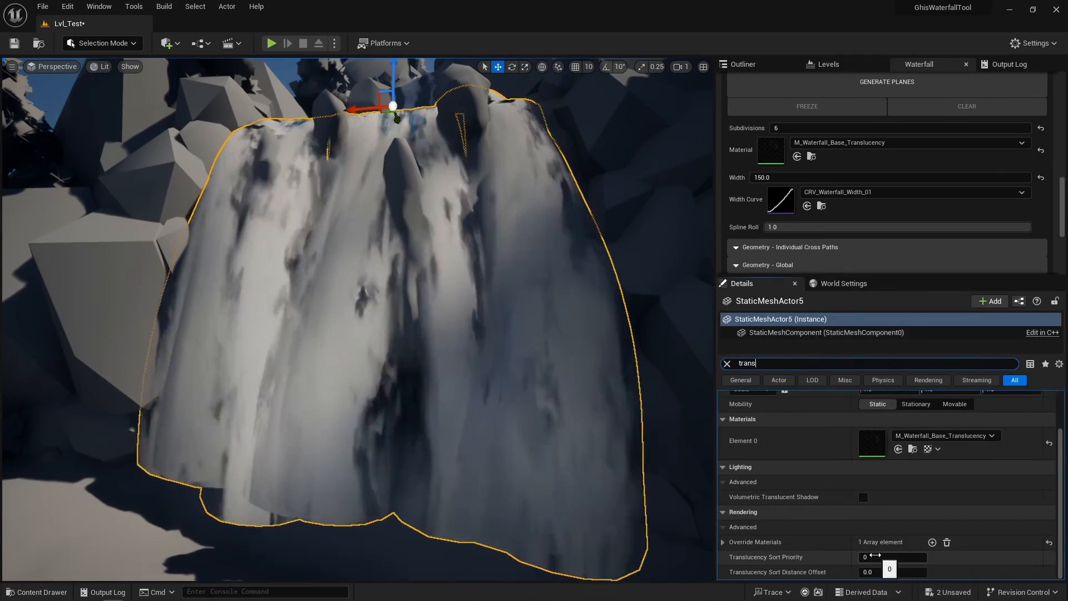
{"action": "left_click_drag", "start_coordinate": [434, 312], "coordinate": [479, 300], "text": "alt"}
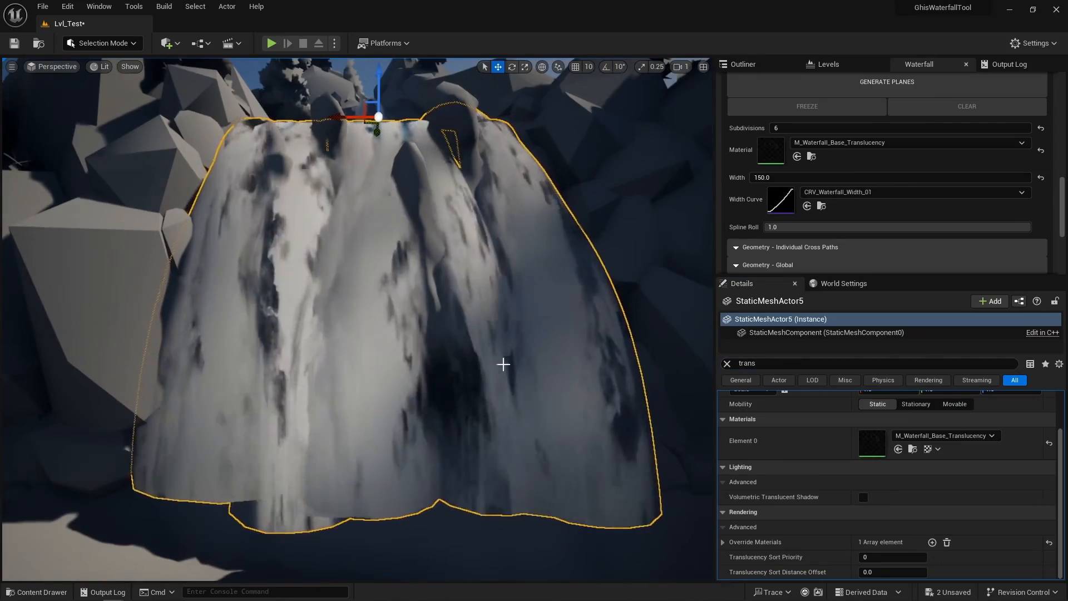
{"action": "left_click_drag", "start_coordinate": [503, 364], "coordinate": [481, 364], "text": "alt"}
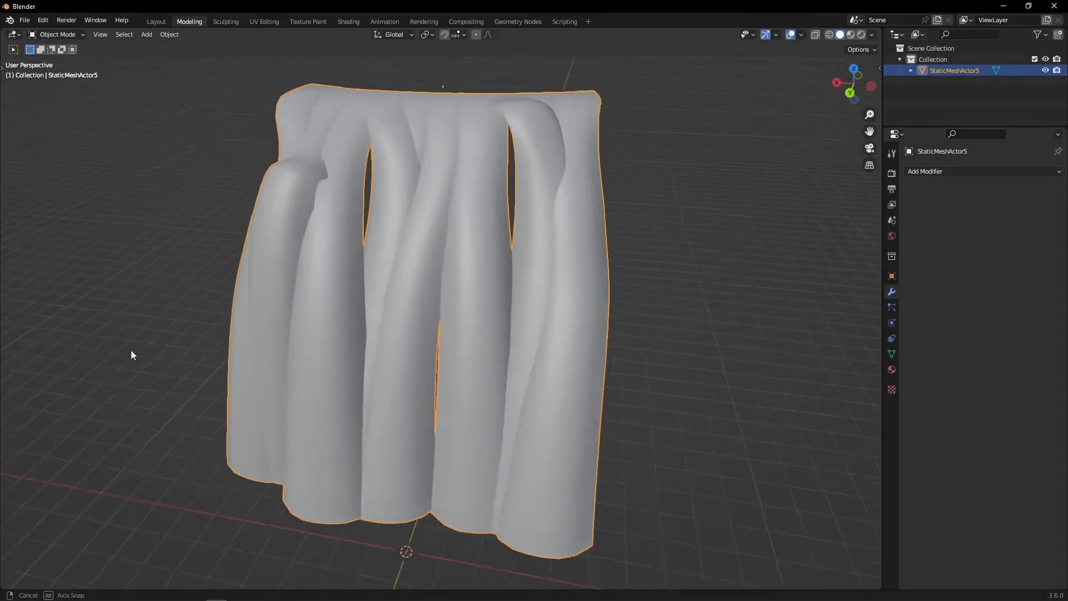
Step: Switch to Blender and separate the whole StaticMeshActor5 mesh into its loose parts
{"action": "key", "text": "Tab"}
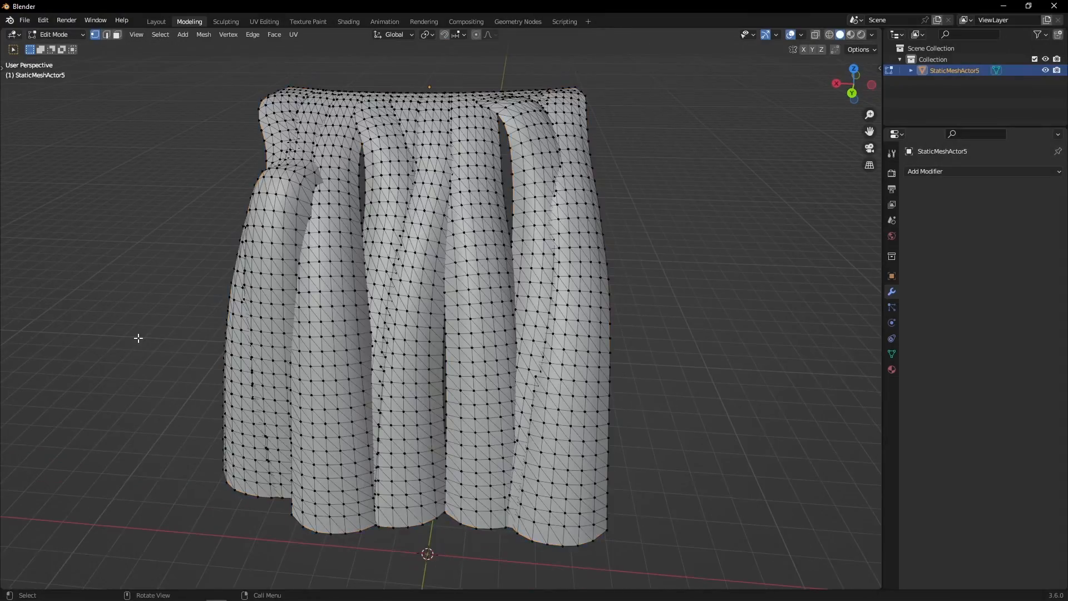
{"action": "key", "text": "a"}
{"action": "key", "text": "p"}
{"action": "left_click", "coordinate": [135, 362]}
{"action": "middle_click_drag", "start_coordinate": [334, 311], "coordinate": [362, 292]}
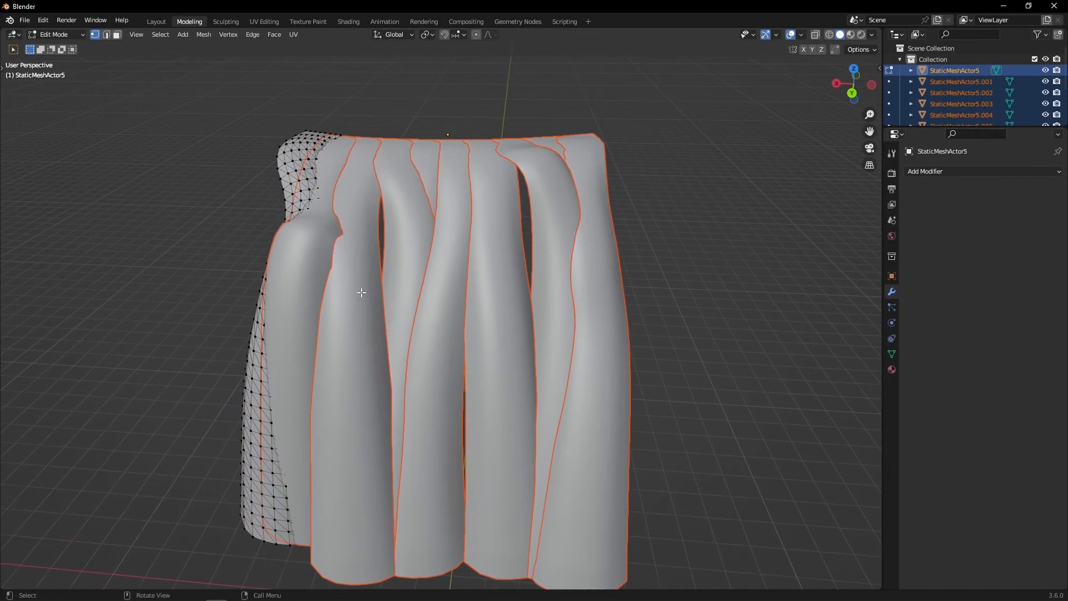
Step: Set the origins of the first four separated strips, up to StaticMeshActor5.003, to their upper edges using the 3D cursor
{"action": "middle_click_drag", "start_coordinate": [350, 232], "coordinate": [303, 112]}
{"action": "left_click", "coordinate": [303, 115]}
{"action": "key", "text": "Tab"}
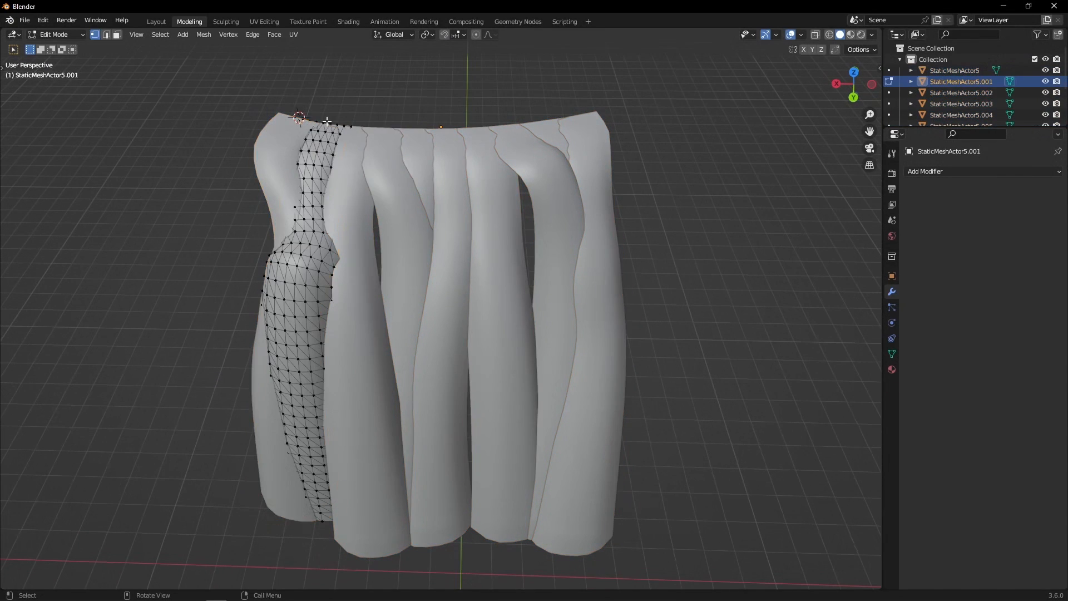
{"action": "key", "text": "Tab"}
{"action": "left_click", "coordinate": [362, 192]}
{"action": "key", "text": "Tab"}
{"action": "key", "text": "Tab"}
{"action": "left_click", "coordinate": [396, 167]}
{"action": "key", "text": "Tab"}
{"action": "key", "text": "shift+s"}
{"action": "key", "text": "Tab"}
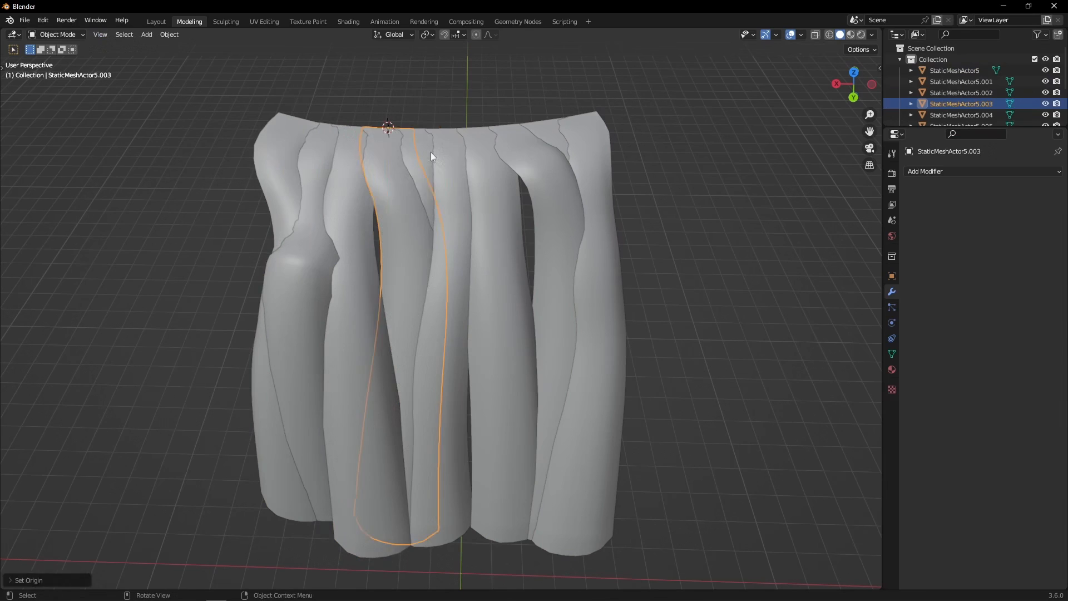
Step: Set the origins of the remaining strips, up to StaticMeshActor5.009, to their upper edges using the 3D cursor
{"action": "left_click", "coordinate": [431, 153]}
{"action": "left_click", "coordinate": [451, 156]}
{"action": "key", "text": "Tab"}
{"action": "key", "text": "Tab"}
{"action": "left_click", "coordinate": [481, 146]}
{"action": "key", "text": "Tab"}
{"action": "left_click", "coordinate": [519, 146]}
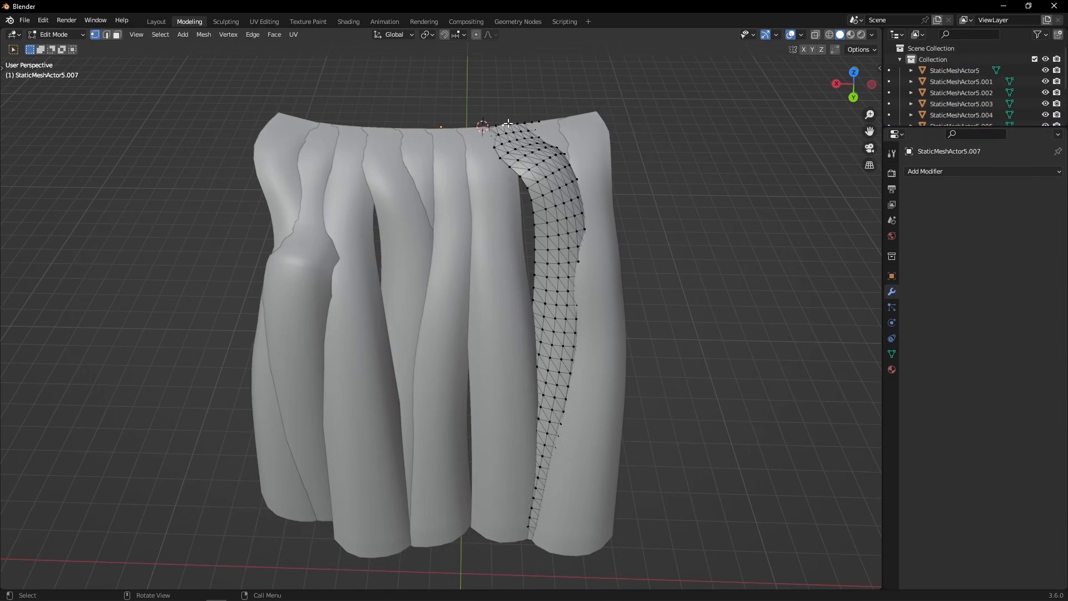
{"action": "key", "text": "shift+s"}
{"action": "key", "text": "Tab"}
{"action": "key", "text": "Tab"}
{"action": "left_click", "coordinate": [584, 172]}
{"action": "key", "text": "Tab"}
{"action": "key", "text": "shift+s"}
{"action": "key", "text": "Tab"}
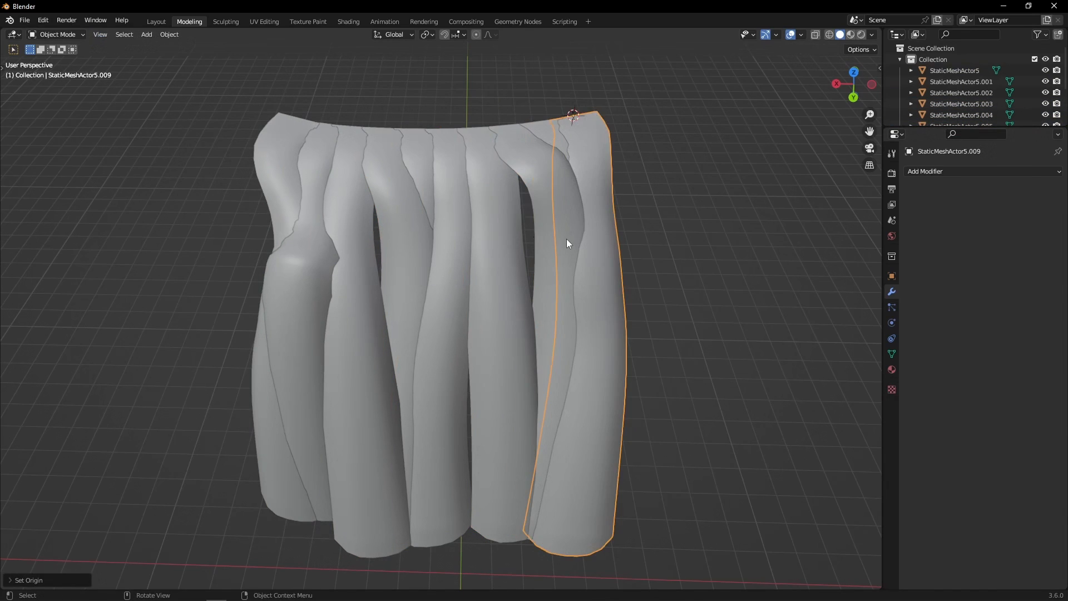
Step: Inspect the separated strips one by one, checking their origins and how StaticMeshActor5.002 and StaticMeshActor5.003 overlap
{"action": "middle_click_drag", "start_coordinate": [566, 239], "coordinate": [553, 224]}
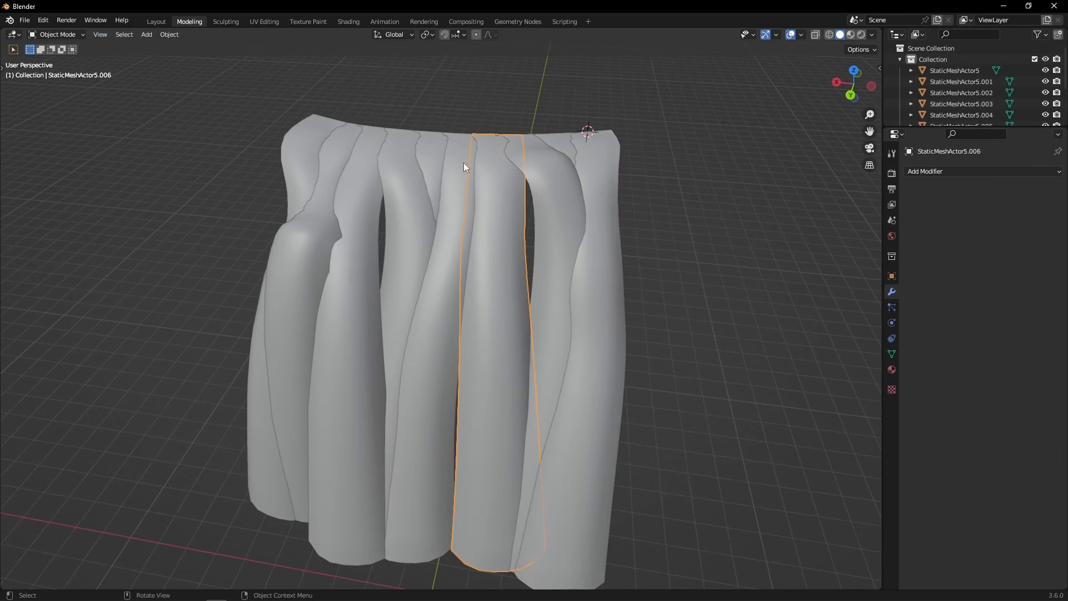
{"action": "left_click", "coordinate": [424, 225]}
{"action": "mouse_move", "coordinate": [424, 225]}
{"action": "middle_mouse_down"}
{"action": "mouse_move", "coordinate": [427, 199]}
{"action": "mouse_move", "coordinate": [414, 233]}
{"action": "middle_mouse_up"}
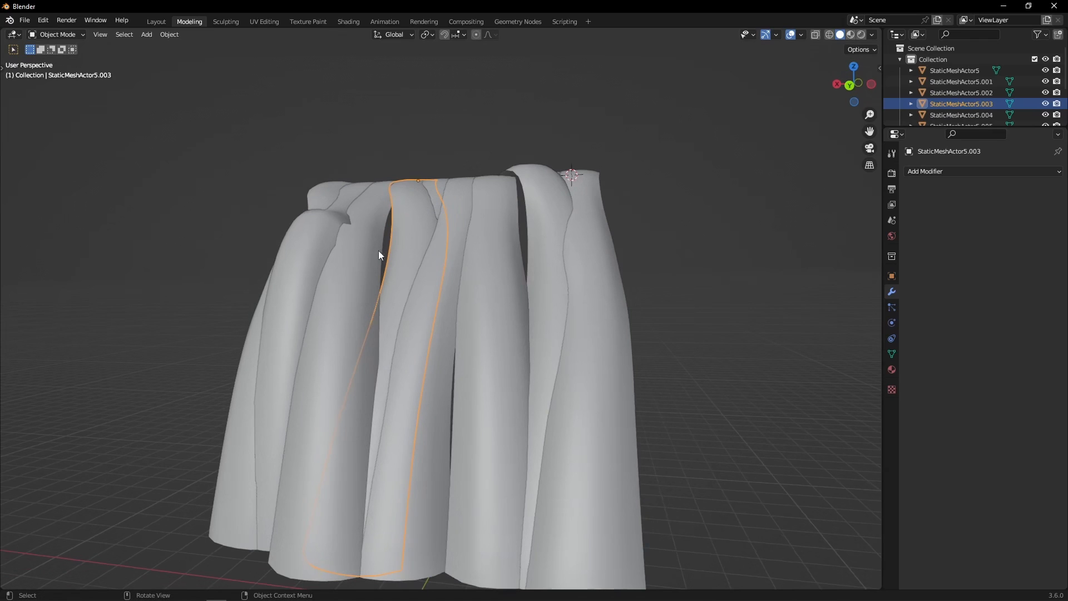
{"action": "middle_click_drag", "start_coordinate": [379, 271], "coordinate": [403, 214]}
{"action": "key", "text": "Tab"}
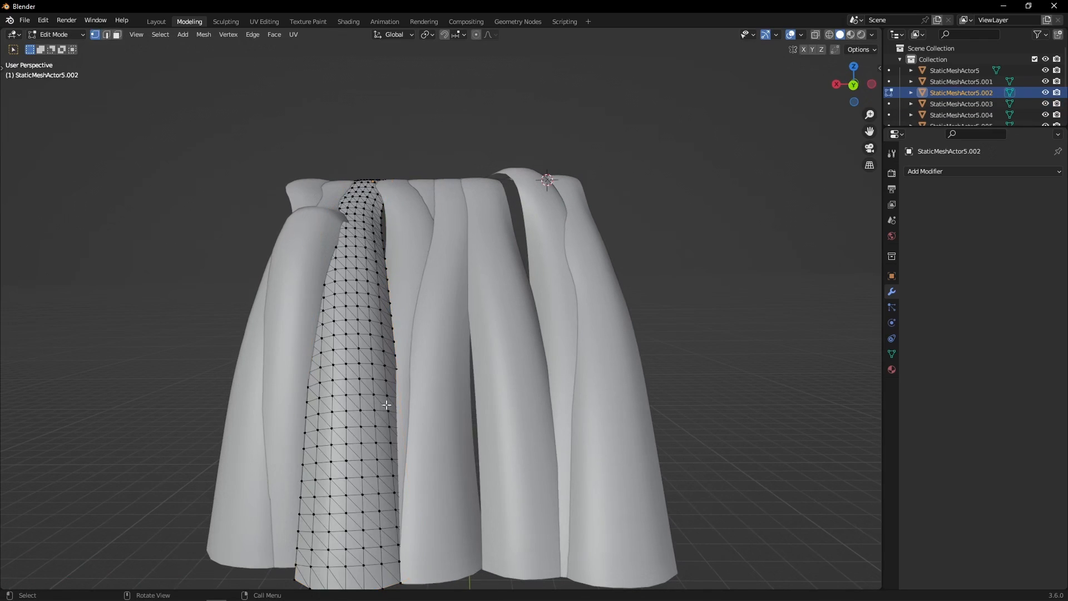
{"action": "key", "text": "Tab"}
{"action": "left_click", "coordinate": [405, 289]}
{"action": "key", "text": "Tab"}
{"action": "key", "text": "Tab"}
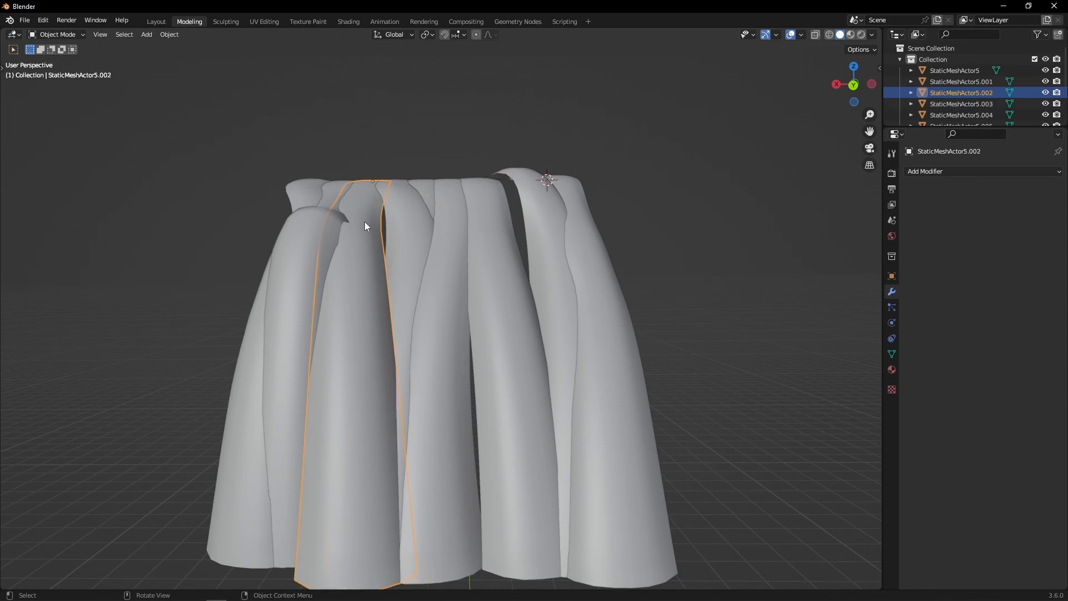
{"action": "left_click", "coordinate": [397, 191]}
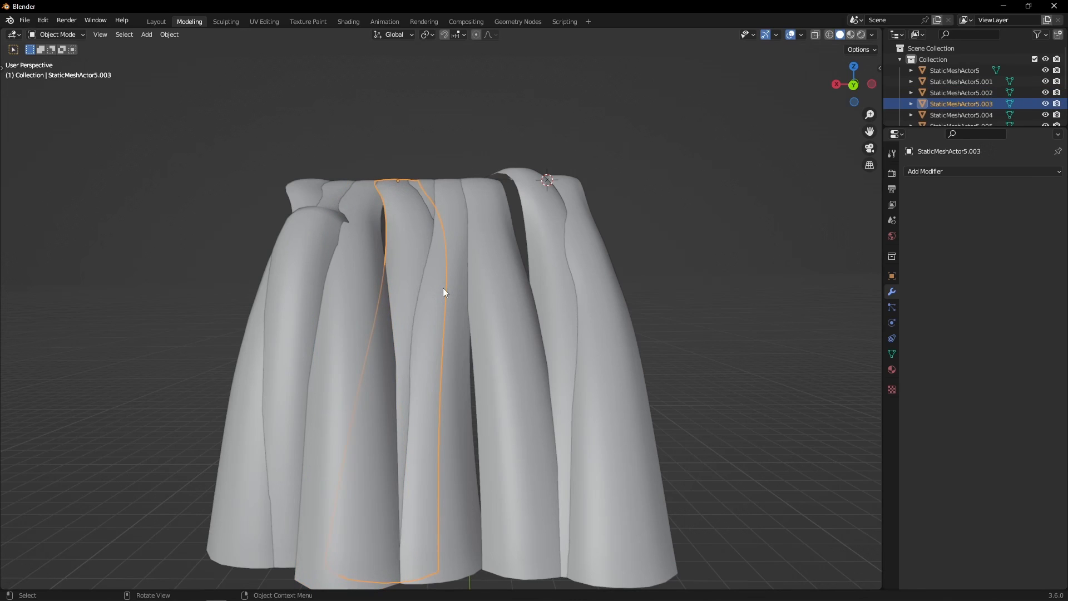
Step: Join all the separated strips into one object and display its vertices in Edit Mode
{"action": "left_click_drag", "start_coordinate": [227, 195], "coordinate": [733, 318]}
{"action": "key", "text": "ctrl+j"}
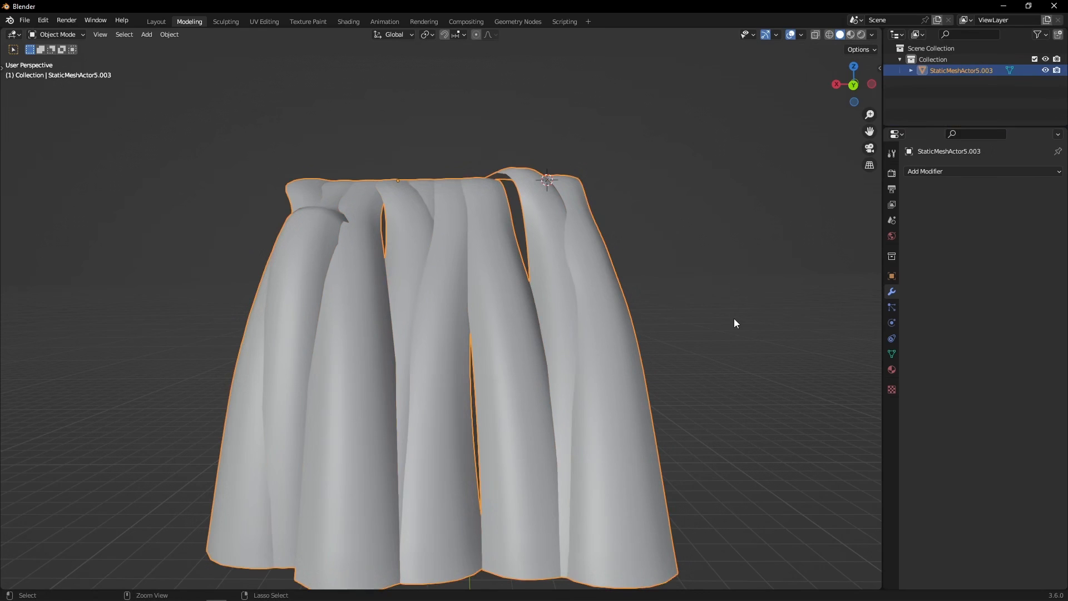
{"action": "key", "text": "Tab"}
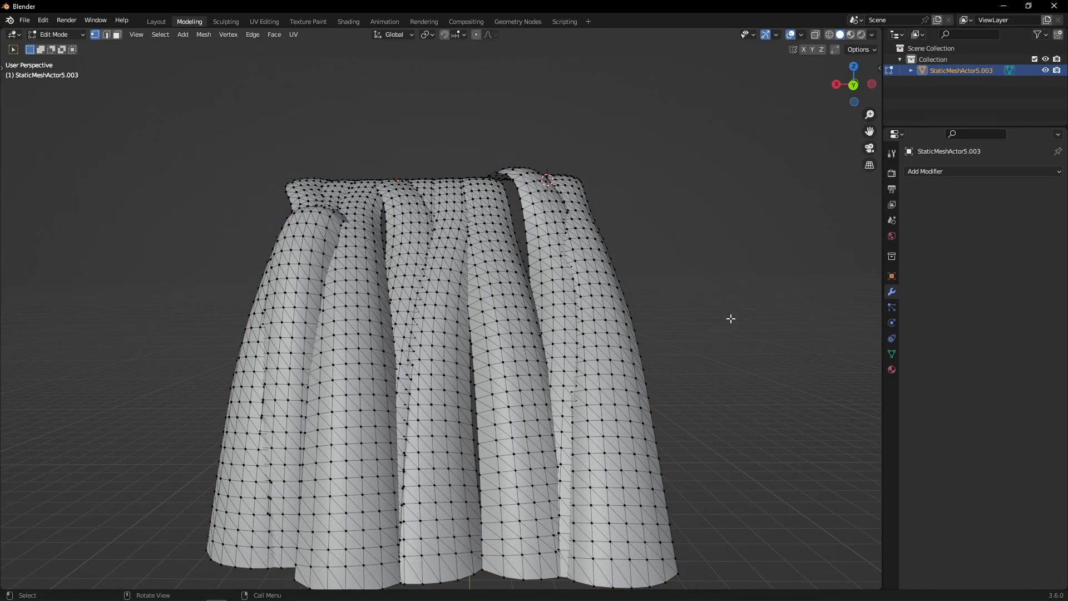
{"action": "middle_click_drag", "start_coordinate": [731, 318], "coordinate": [747, 344]}
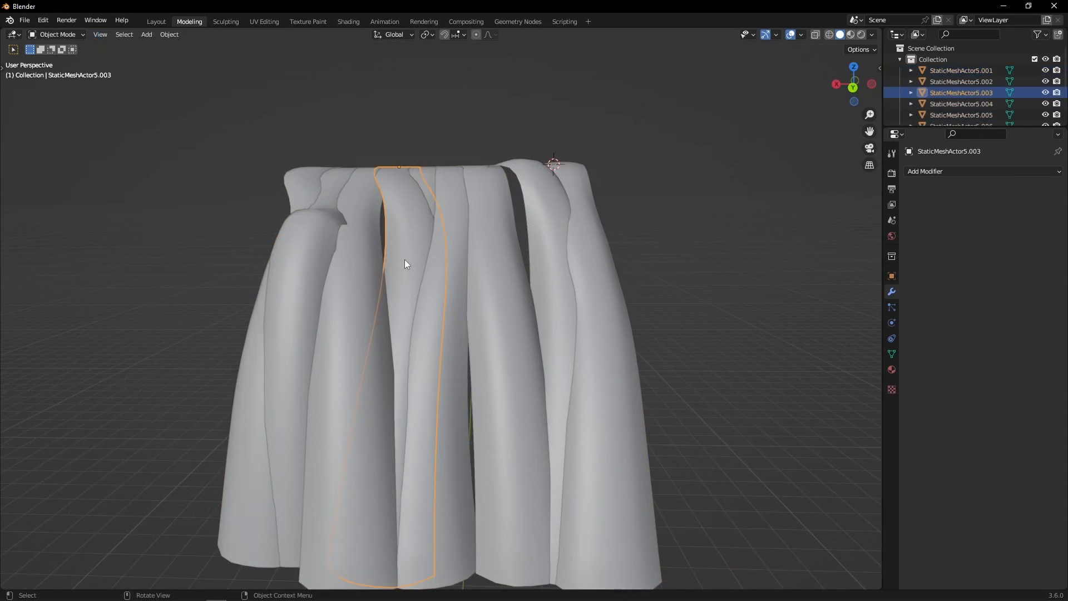
Step: Box-select the lower vertices of StaticMeshActor5.003 and of the strip overlapping it to compare their geometry
{"action": "key", "text": "Tab"}
{"action": "key", "text": "b"}
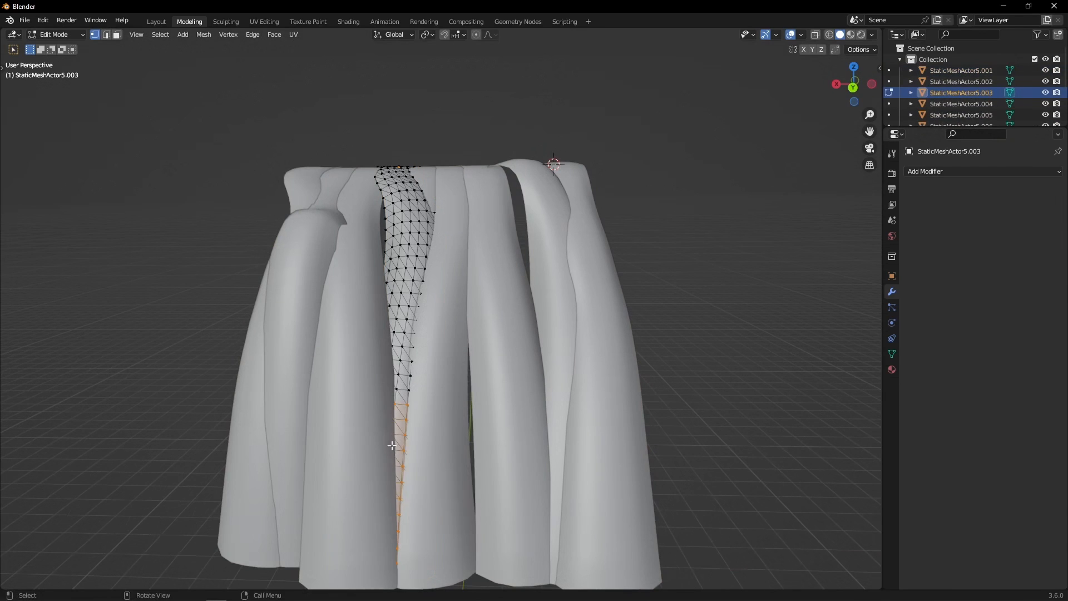
{"action": "middle_click_drag", "start_coordinate": [392, 445], "coordinate": [393, 410]}
{"action": "left_click", "coordinate": [394, 410]}
{"action": "key", "text": "Tab"}
{"action": "left_click", "coordinate": [366, 337]}
{"action": "key", "text": "Tab"}
{"action": "key", "text": "b"}
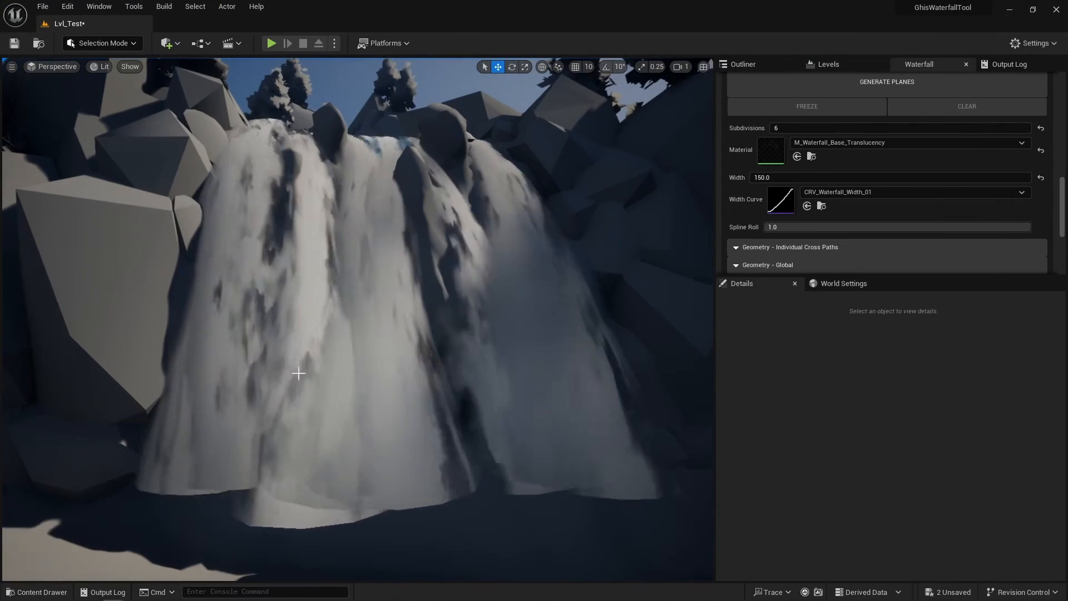
Step: Switch to Unreal Editor, view the waterfall and examine the Blend Mode options of M_Waterfall_Base_Translucency
{"action": "right_click_drag", "start_coordinate": [312, 410], "coordinate": [351, 195]}
{"action": "scroll", "coordinate": [332, 286], "scroll_direction": "up", "scroll_amount": 3}
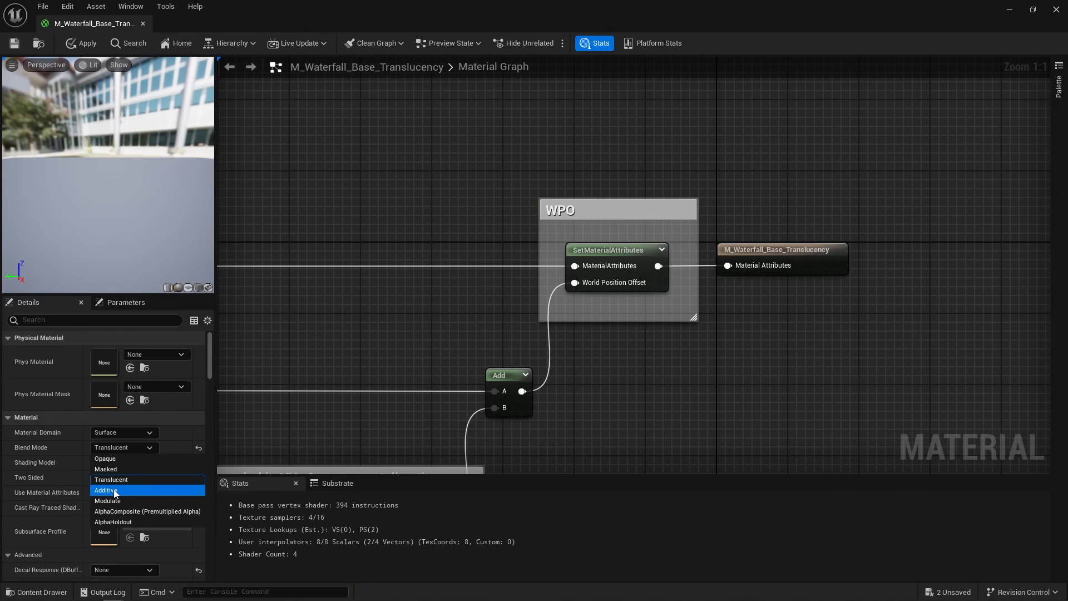
{"action": "left_click", "coordinate": [321, 335]}
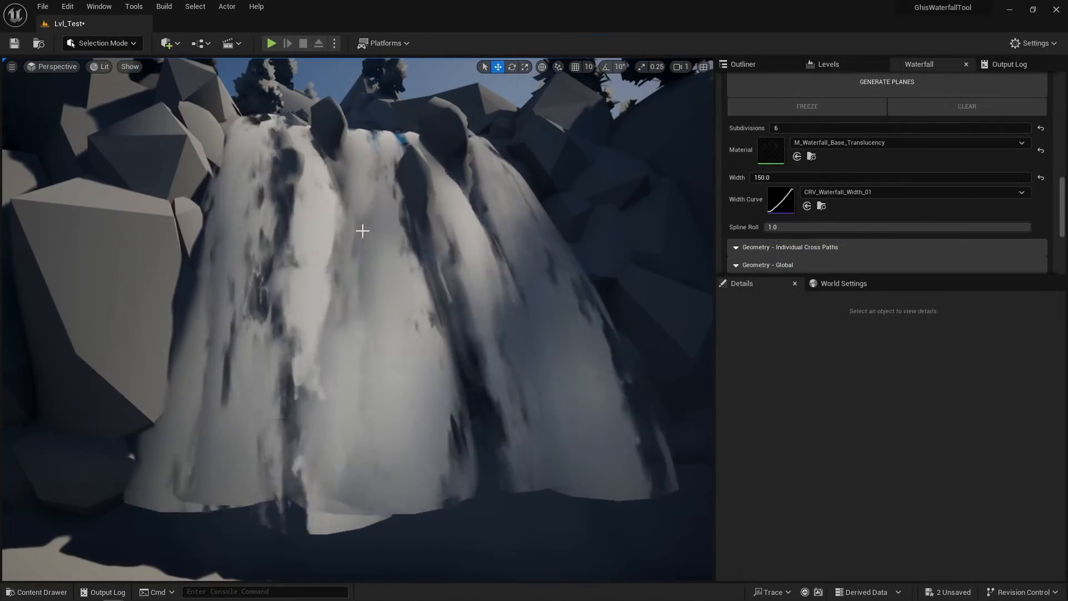
Step: Redirect the sunlight onto the waterfall, filter the mesh's details by "sort tr" and enable Sort Triangles
{"action": "mouse_move", "coordinate": [368, 320]}
{"action": "left_mouse_down", "text": "alt"}
{"action": "mouse_move", "coordinate": [322, 321]}
{"action": "mouse_move", "coordinate": [368, 321]}
{"action": "left_mouse_up", "text": "alt"}
{"action": "key", "text": "ctrl+l"}
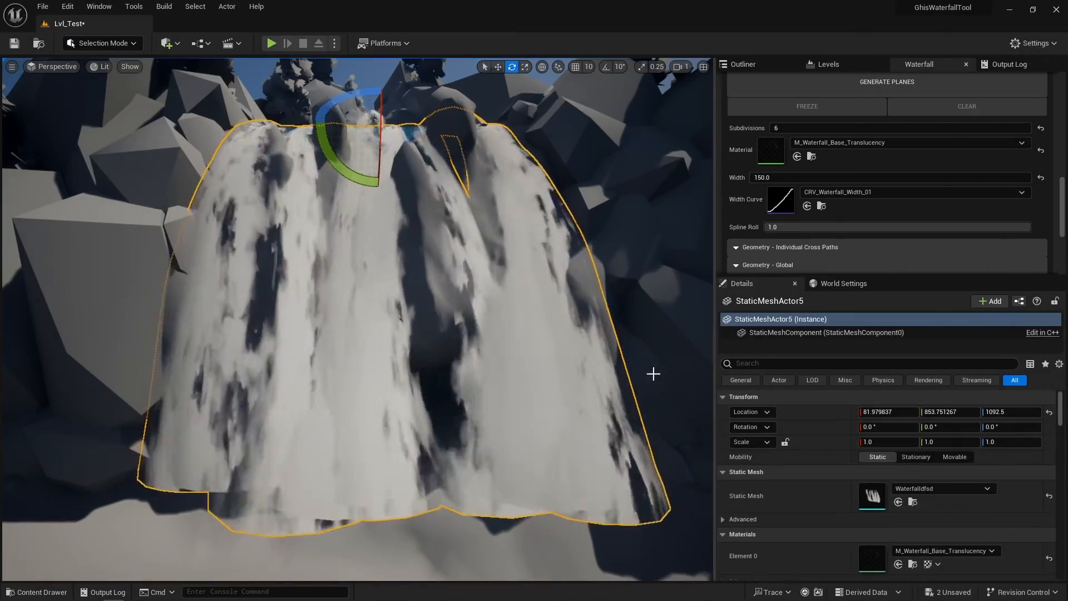
{"action": "left_click", "coordinate": [763, 363]}
{"action": "type", "text": "so"}
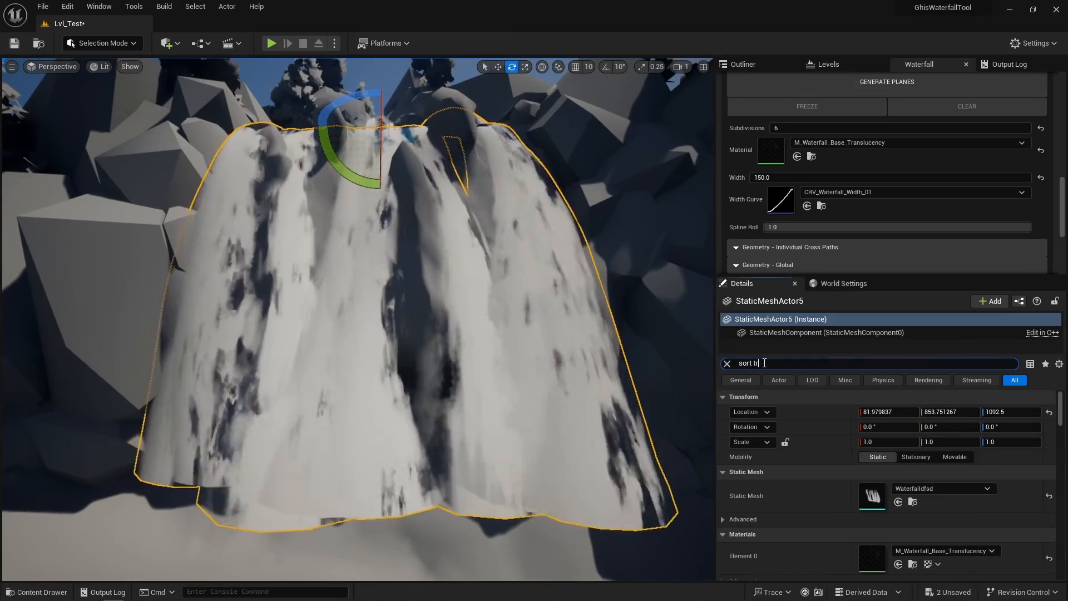
{"action": "type", "text": "rt tr"}
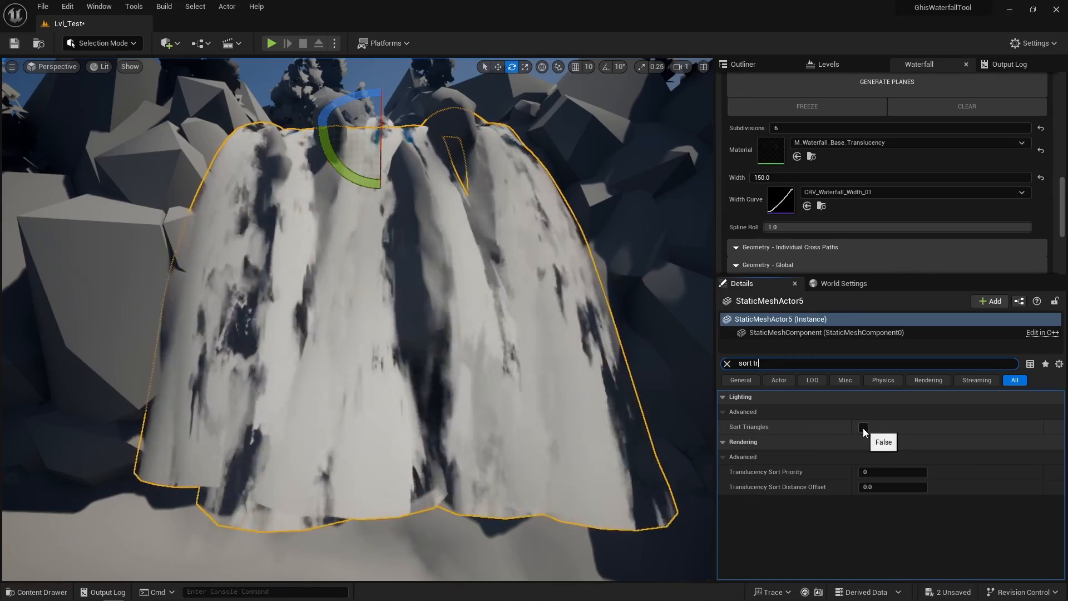
{"action": "left_click", "coordinate": [863, 428]}
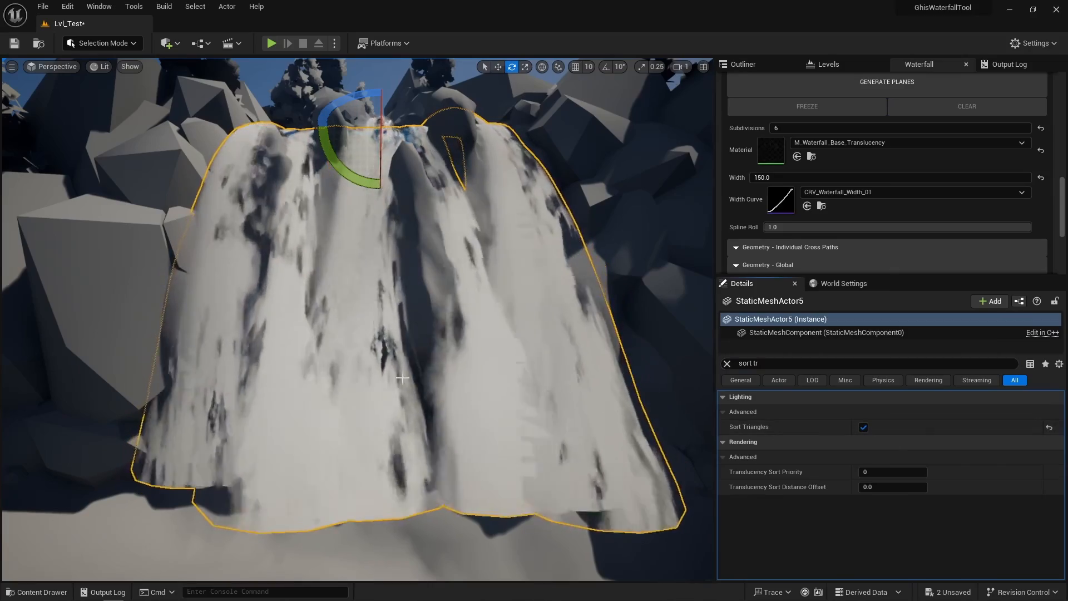
Step: Inspect the waterfall from other angles, toggling Sort Triangles off and on to compare the translucency sorting
{"action": "right_click_drag", "start_coordinate": [356, 320], "coordinate": [339, 283]}
{"action": "right_click_drag", "start_coordinate": [478, 356], "coordinate": [478, 331]}
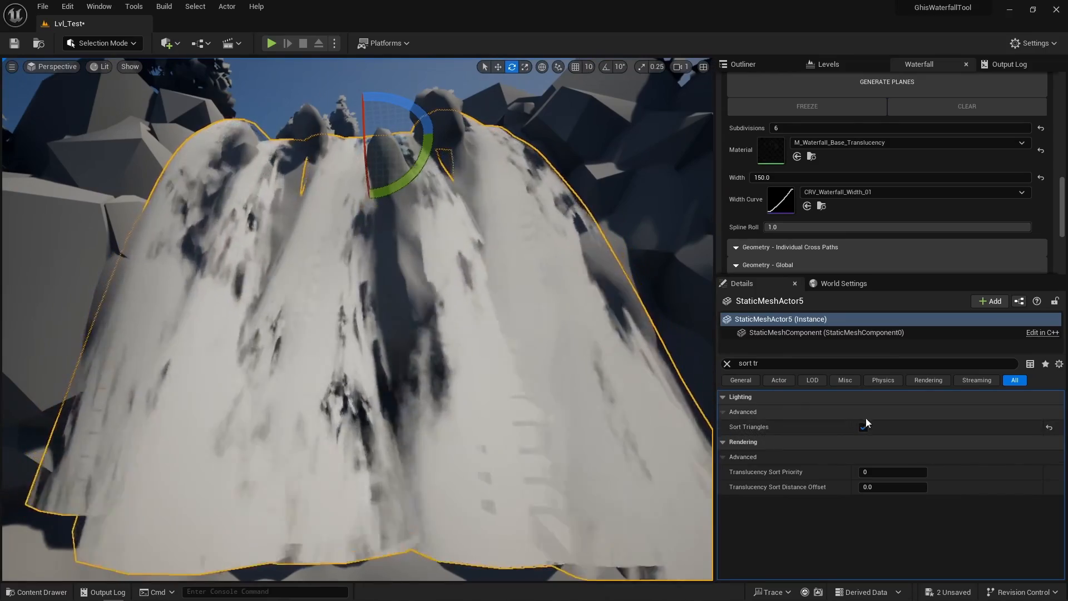
{"action": "left_click", "coordinate": [866, 429]}
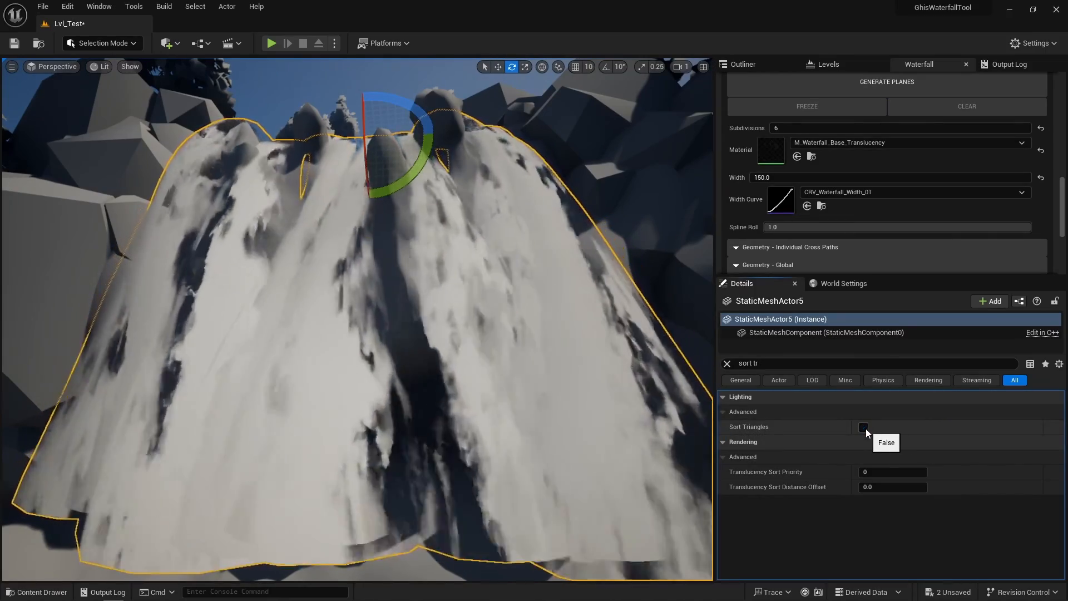
{"action": "left_click", "coordinate": [865, 428]}
{"action": "right_click_drag", "start_coordinate": [612, 422], "coordinate": [512, 487]}
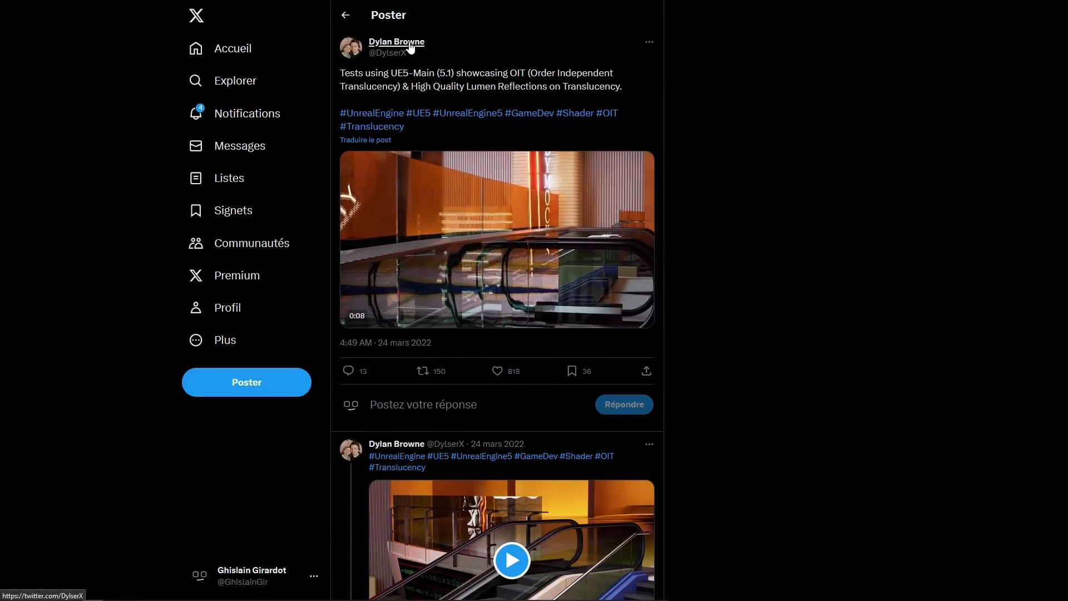
Step: Look through the post thread on Order Independent Translucency tests and its escalator videos
{"action": "mouse_move", "coordinate": [410, 47]}
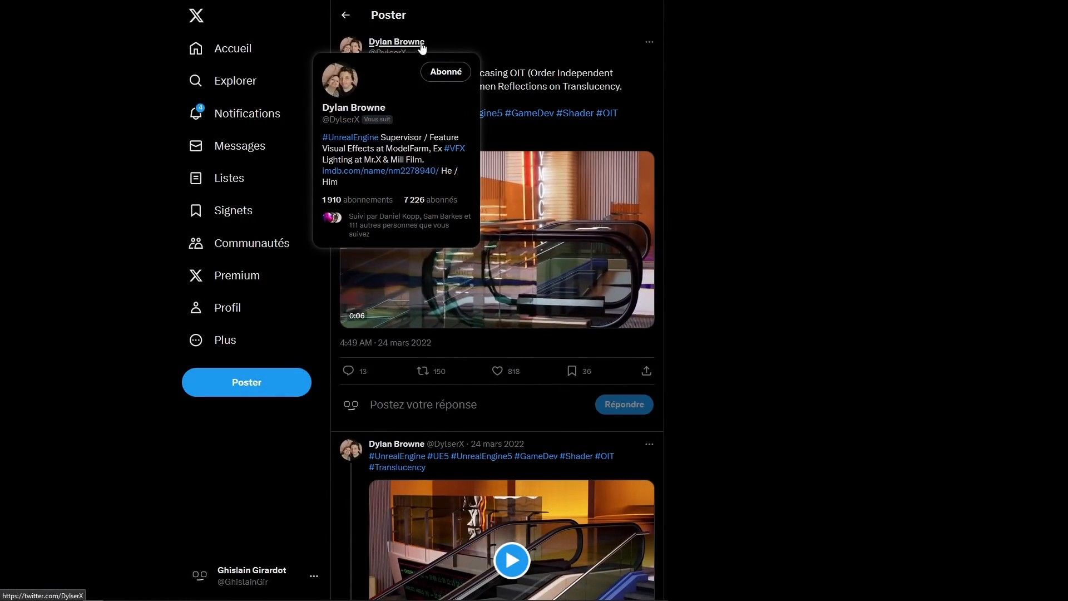
{"action": "scroll", "coordinate": [545, 167], "scroll_direction": "down", "scroll_amount": 1}
{"action": "scroll", "coordinate": [548, 160], "scroll_direction": "down", "scroll_amount": 3}
{"action": "left_click", "coordinate": [523, 323]}
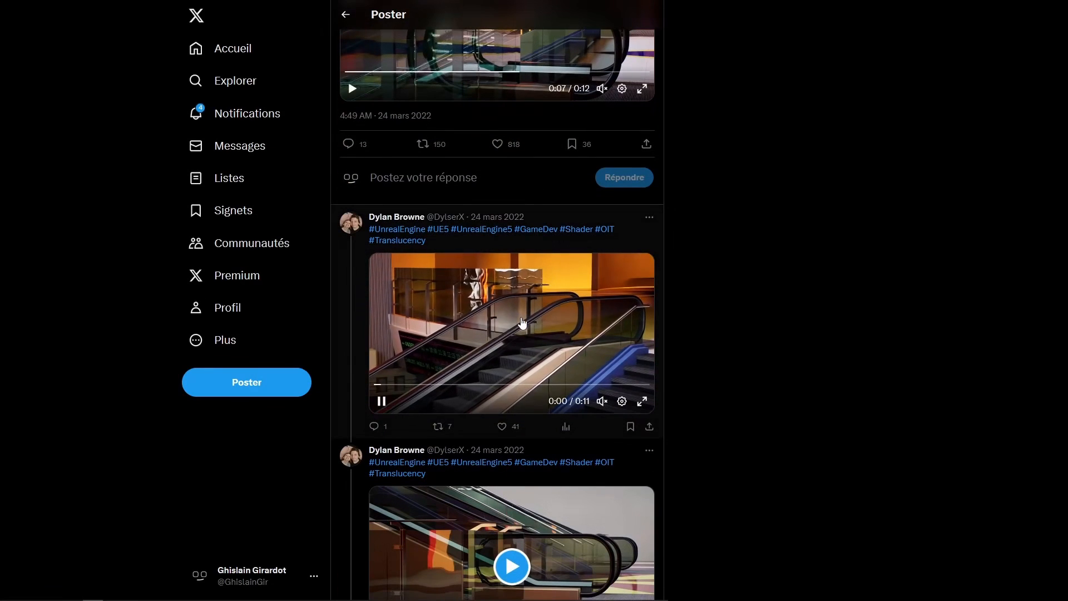
{"action": "scroll", "coordinate": [509, 367], "scroll_direction": "down", "scroll_amount": 3}
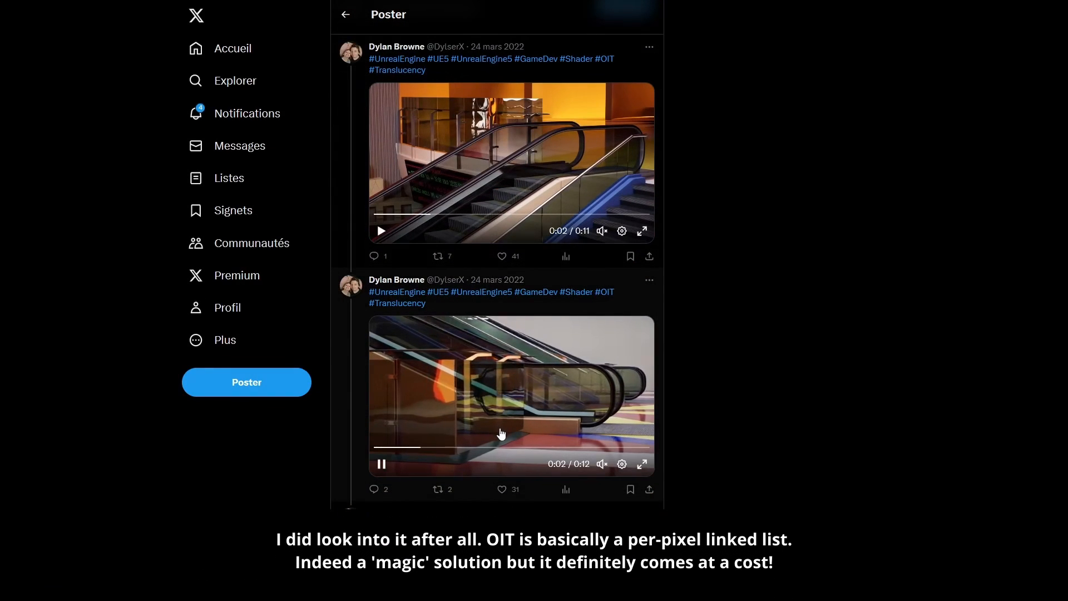
{"action": "scroll", "coordinate": [499, 435], "scroll_direction": "down", "scroll_amount": 4}
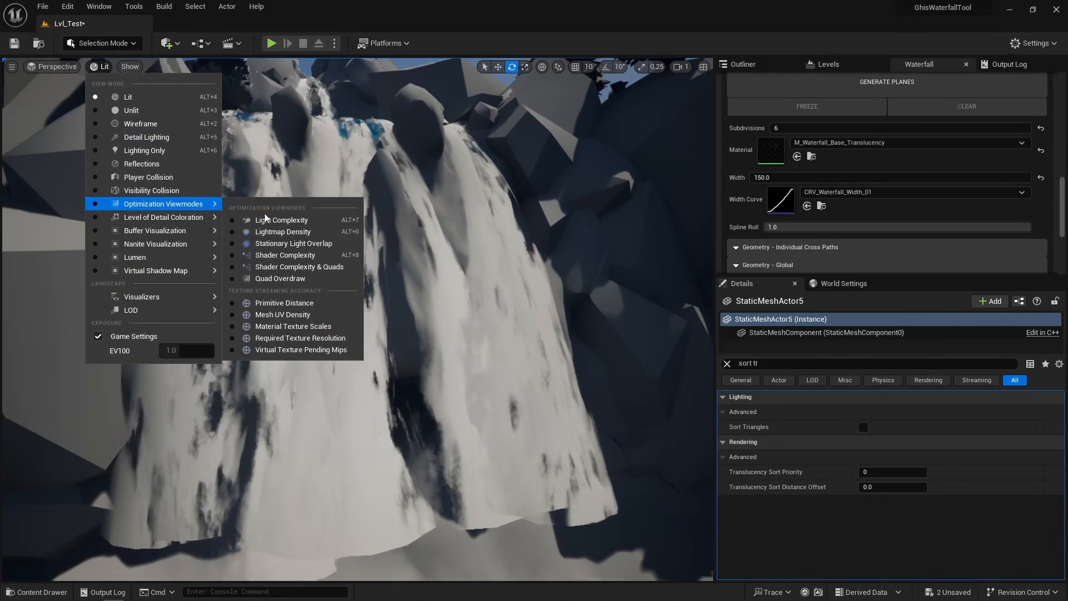
Step: Switch to Unreal Editor, show the level in Shader Complexity view and examine the overlapping waterfall planes from several angles
{"action": "left_click", "coordinate": [283, 255]}
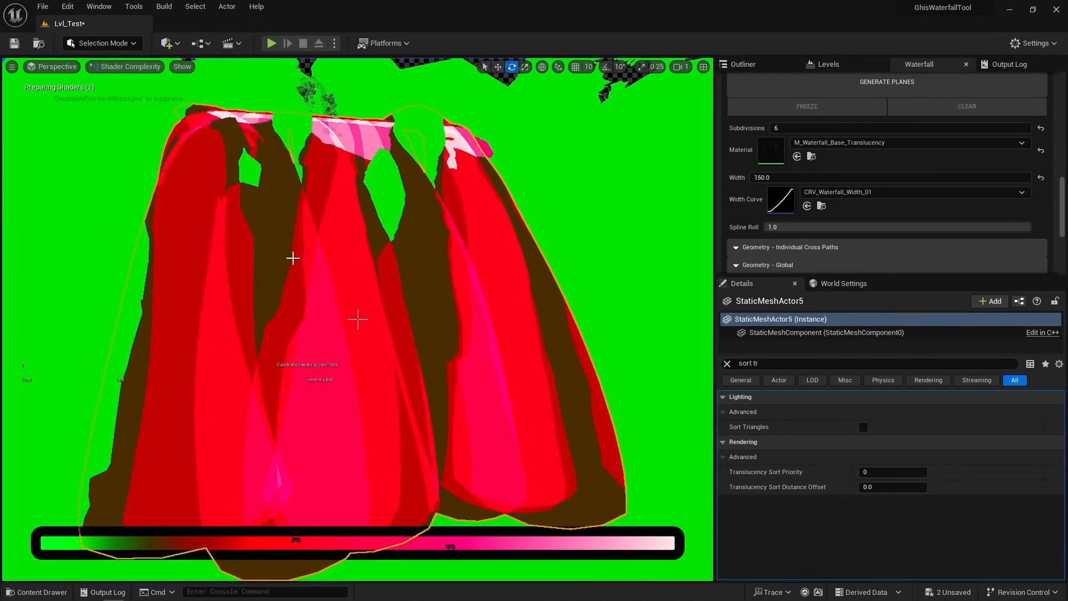
{"action": "right_click_drag", "start_coordinate": [293, 258], "coordinate": [189, 256]}
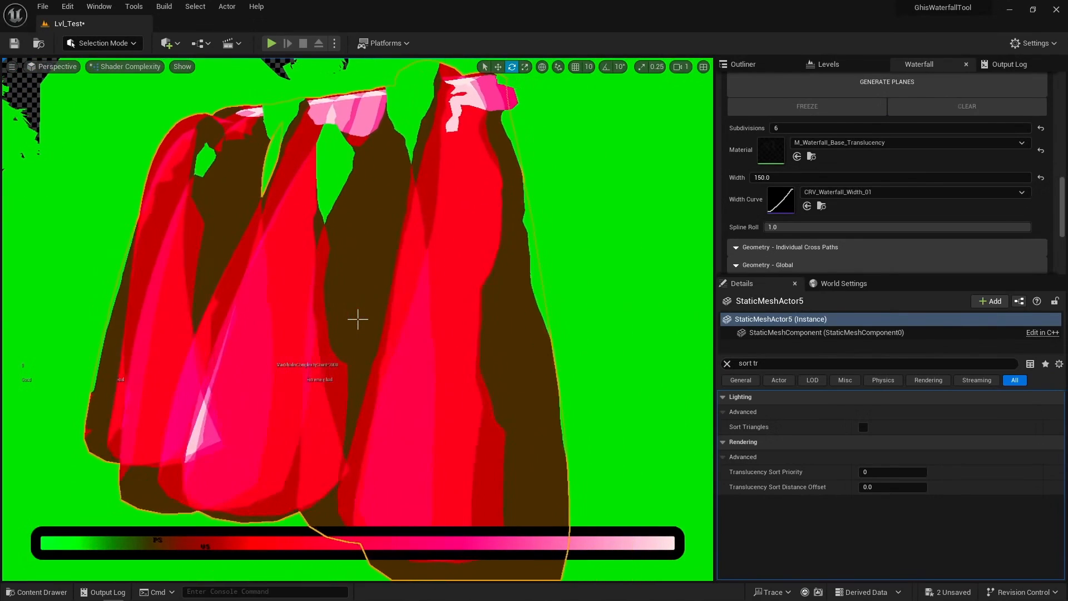
{"action": "right_click_drag", "start_coordinate": [292, 258], "coordinate": [363, 283]}
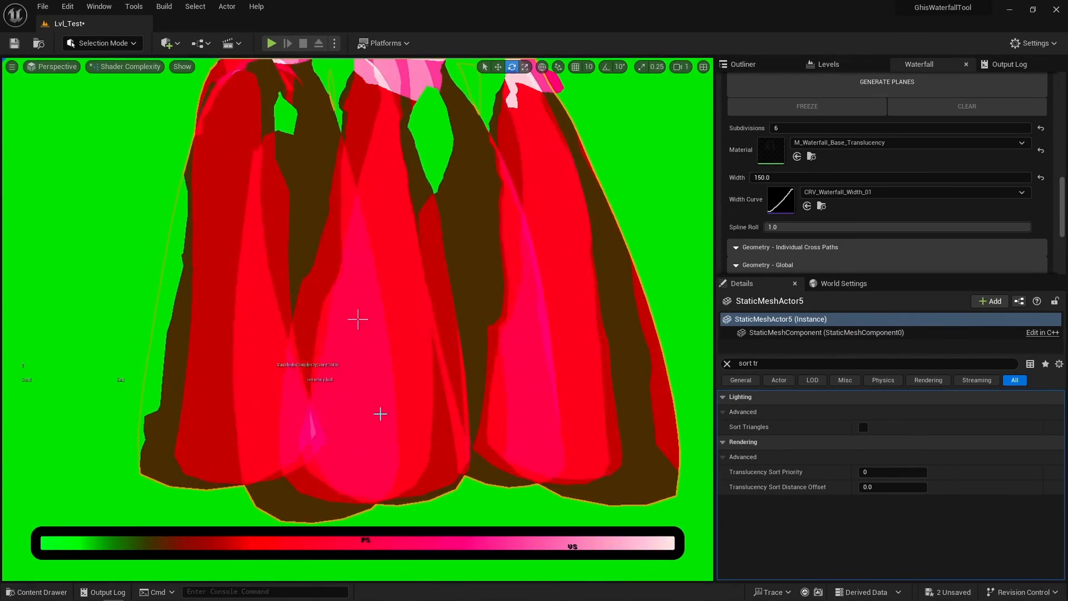
{"action": "right_click_drag", "start_coordinate": [407, 365], "coordinate": [453, 366]}
{"action": "right_click_drag", "start_coordinate": [357, 319], "coordinate": [313, 319]}
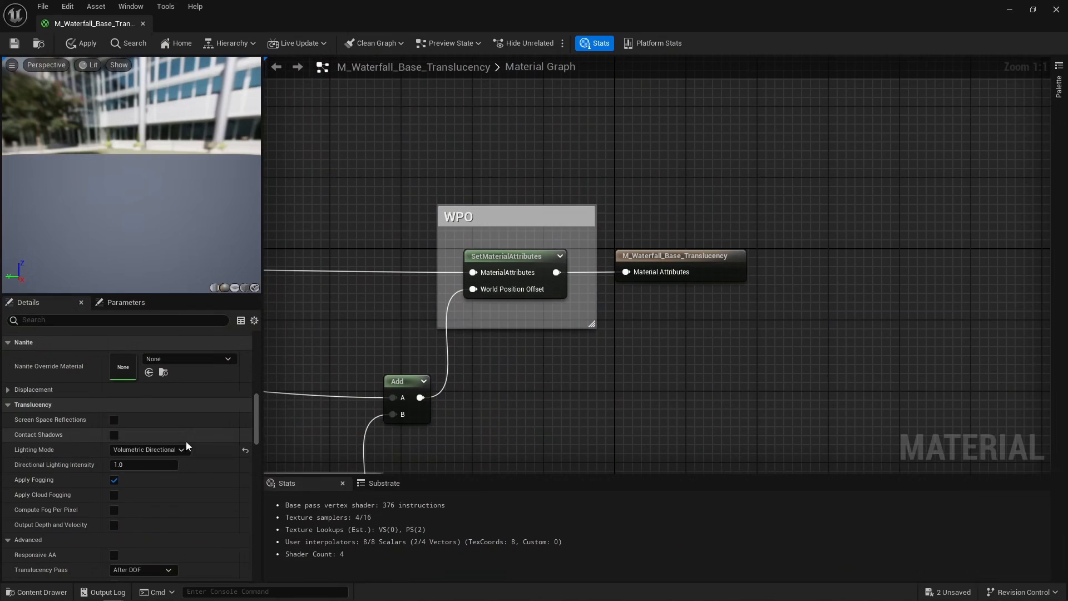
Step: Open the translucency Lighting Mode choices of M_Waterfall_Base_Translucency, then enable Cast Dynamic Shadow as Masked and apply the material
{"action": "left_click", "coordinate": [177, 450]}
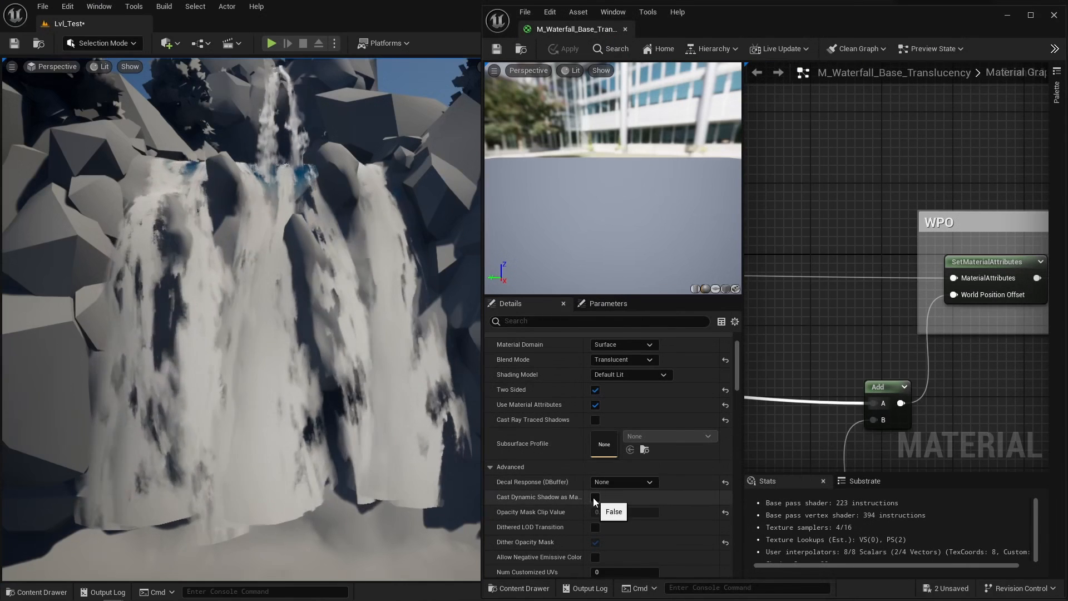
{"action": "left_click", "coordinate": [596, 496]}
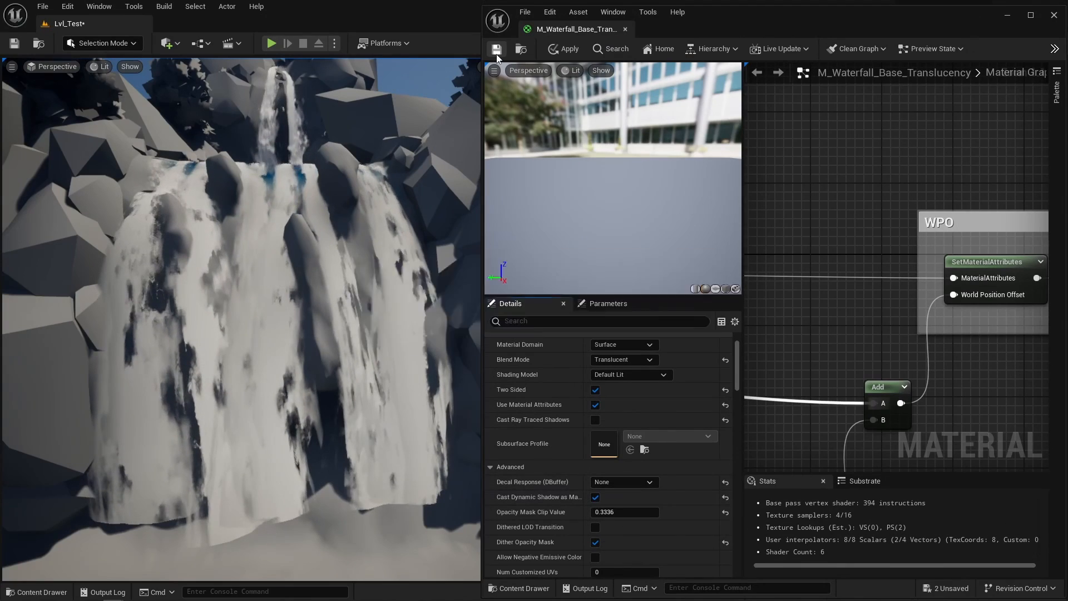
{"action": "left_click", "coordinate": [564, 49]}
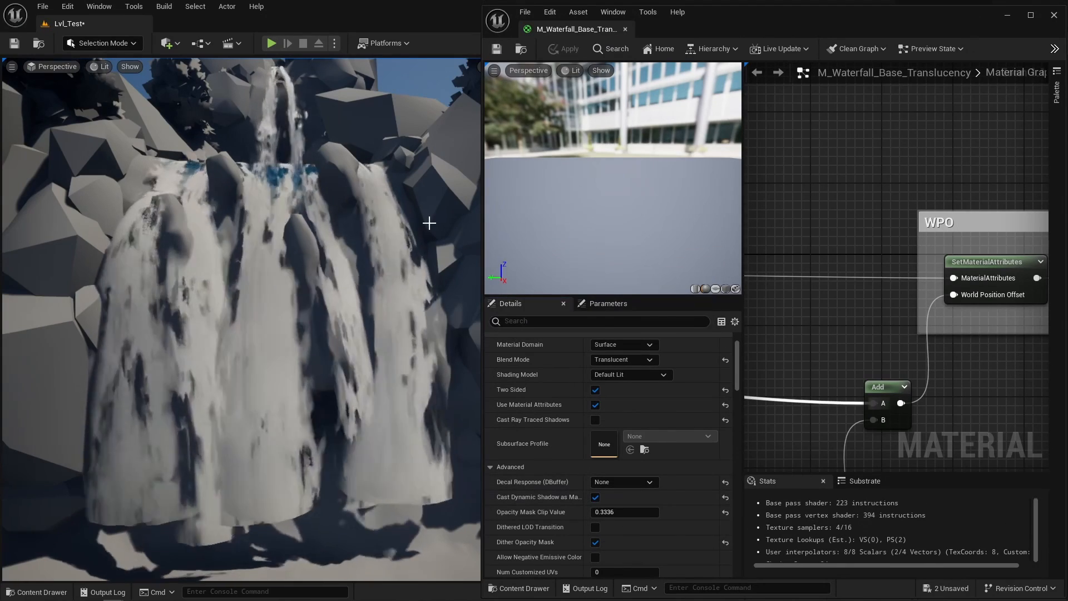
{"action": "left_click", "coordinate": [439, 248]}
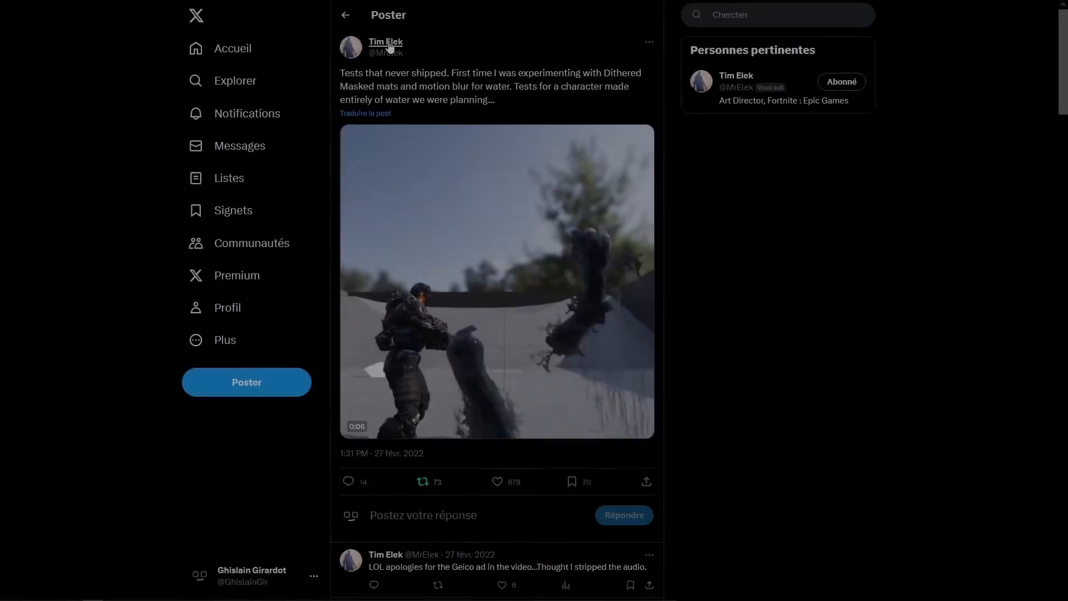
{"action": "mouse_move", "coordinate": [390, 47]}
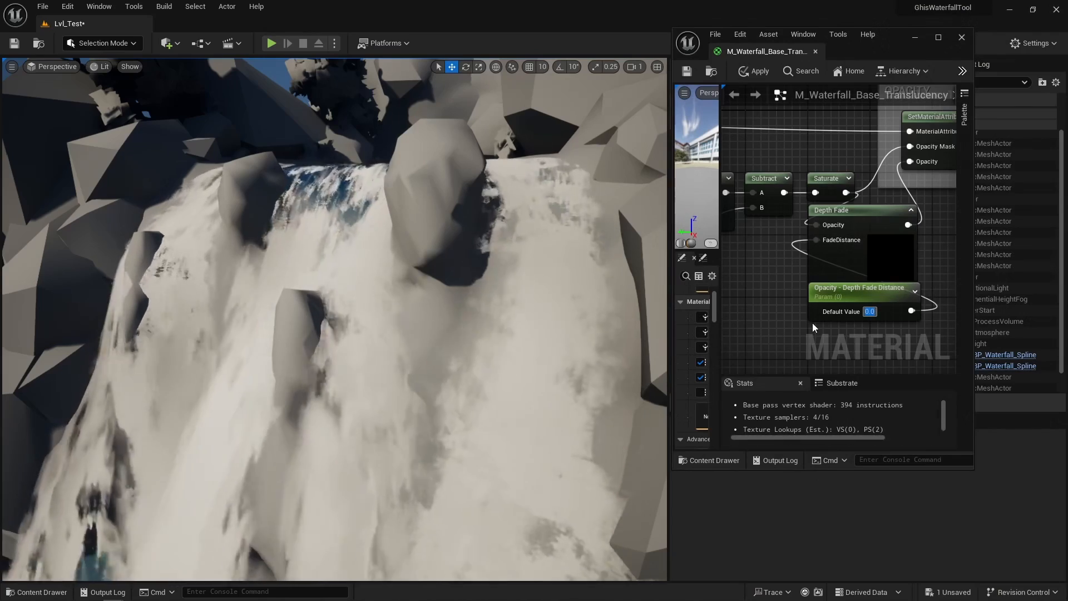
Step: Try a default of 50 for the Opacity - Depth Fade Distance parameter, and set it to 25
{"action": "type", "text": "50"}
{"action": "key", "text": "Return"}
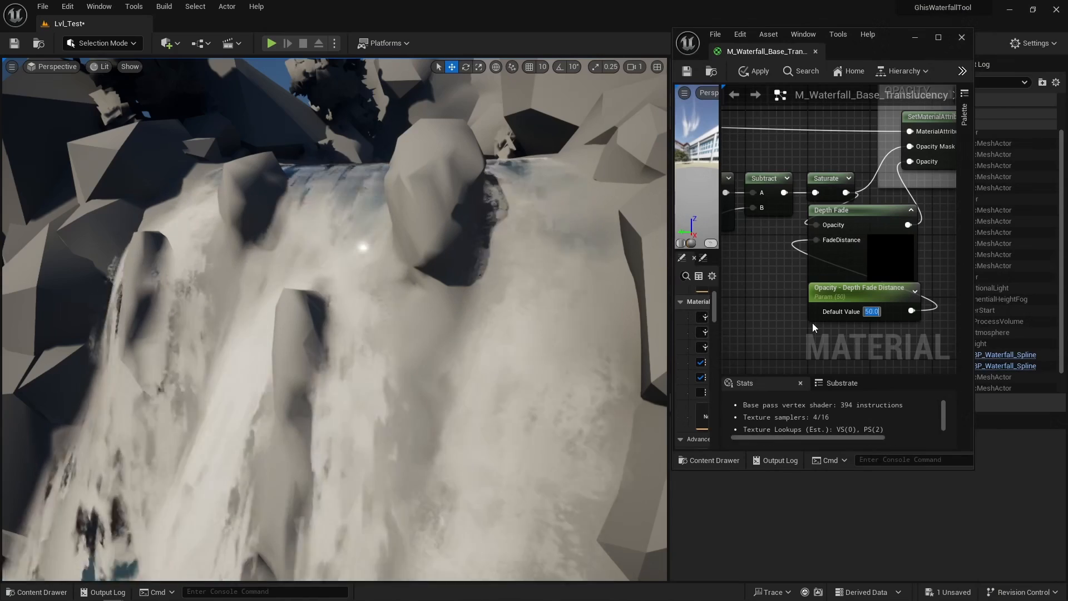
{"action": "type", "text": "25"}
{"action": "key", "text": "Return"}
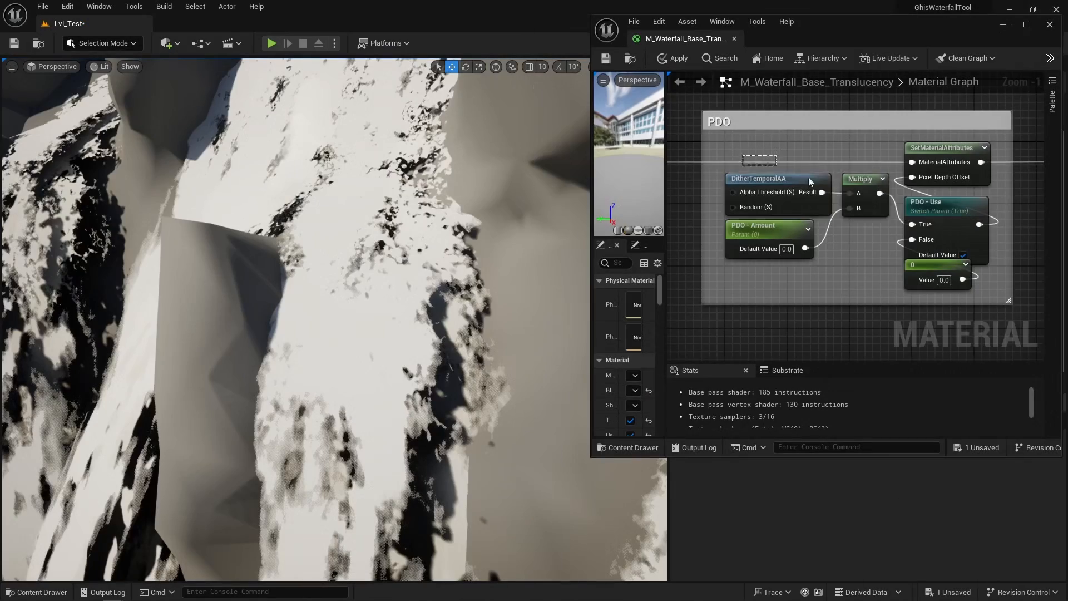
Step: Raise the PDO - Amount parameter's default value in stages of 10, 20 and 40
{"action": "left_click_drag", "start_coordinate": [743, 155], "coordinate": [869, 195]}
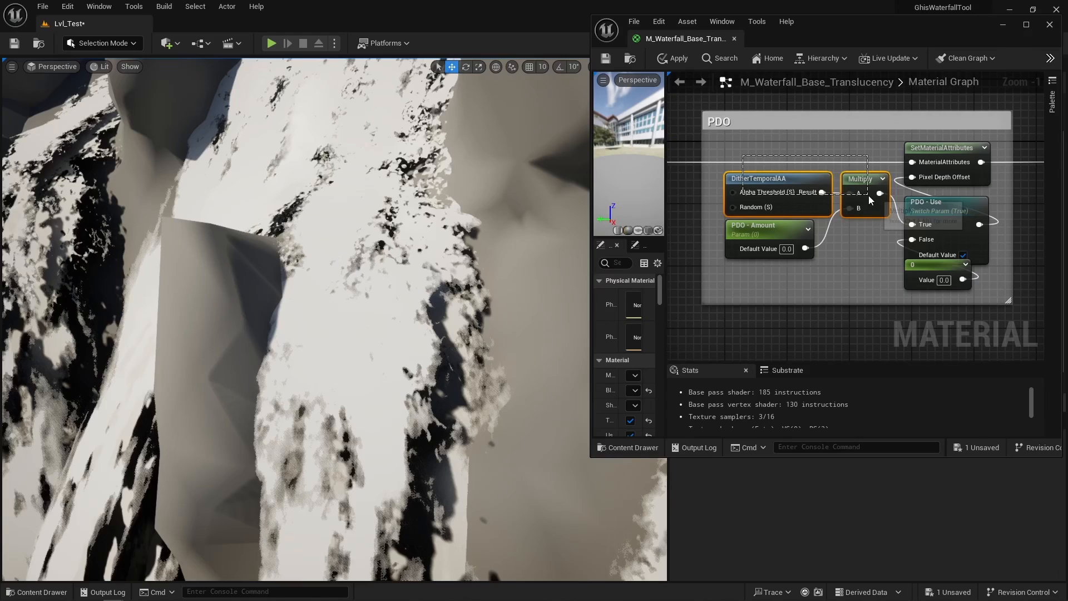
{"action": "left_click", "coordinate": [860, 266]}
{"action": "left_click", "coordinate": [786, 249]}
{"action": "type", "text": "1"}
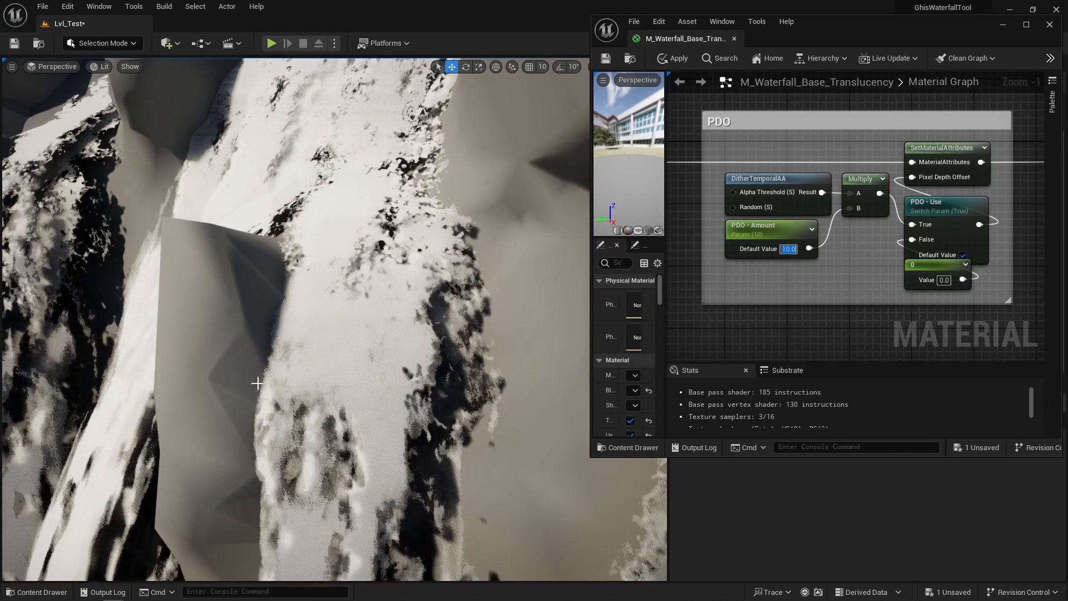
{"action": "key", "text": "Return"}
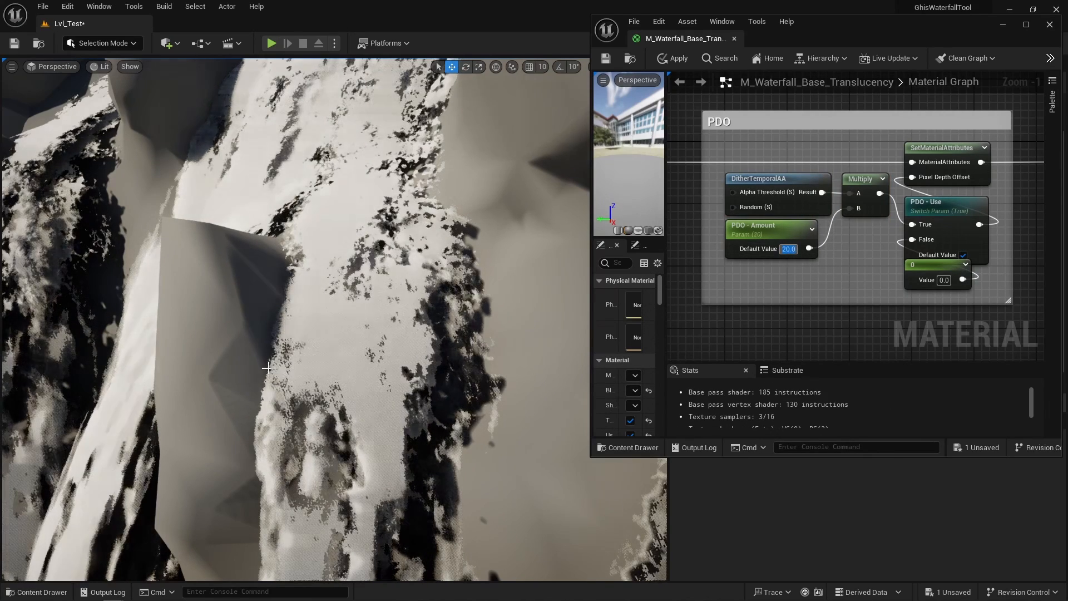
{"action": "type", "text": "40"}
{"action": "key", "text": "Return"}
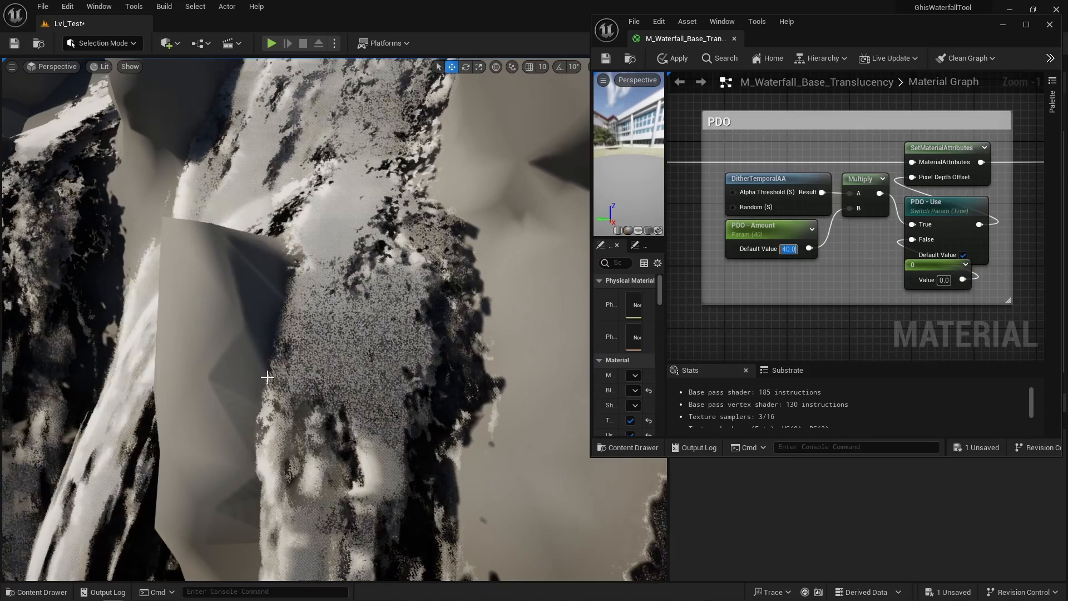
Step: Examine the dithered pixel depth offset blending where the waterfall meets the rock, from near and far
{"action": "key", "text": "s"}
{"action": "mouse_move", "coordinate": [316, 333]}
{"action": "right_mouse_down"}
{"action": "mouse_move", "coordinate": [334, 320]}
{"action": "mouse_move", "coordinate": [316, 333]}
{"action": "right_mouse_up"}
{"action": "key", "text": "w"}
{"action": "key", "text": "s"}
{"action": "key", "text": "w"}
{"action": "key", "text": "s"}
{"action": "key", "text": "w"}
{"action": "key", "text": "s"}
{"action": "key", "text": "w"}
{"action": "key", "text": "s"}
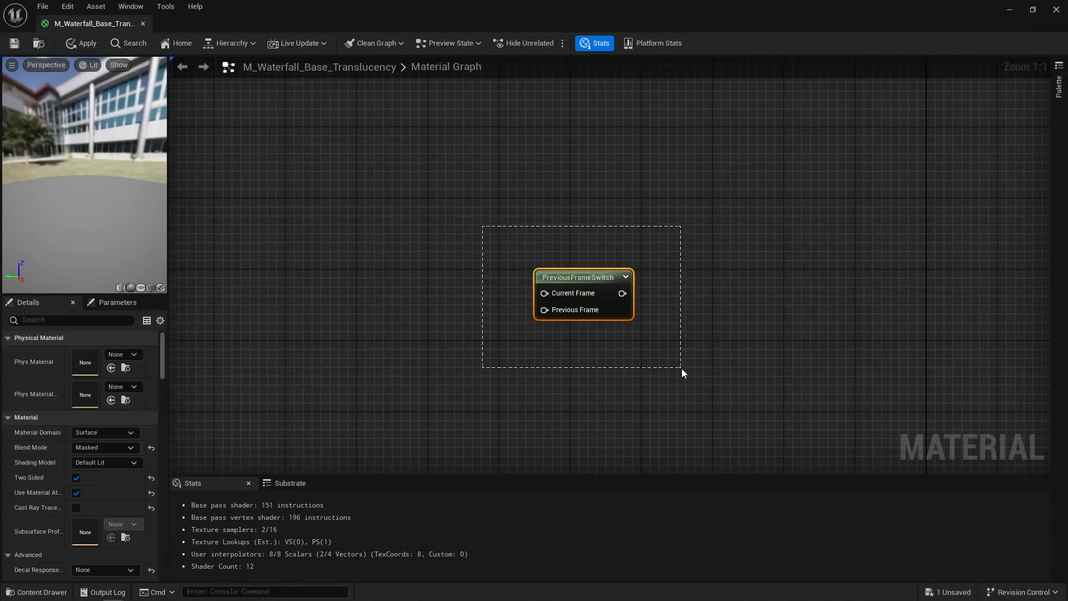
{"action": "left_click", "coordinate": [682, 369]}
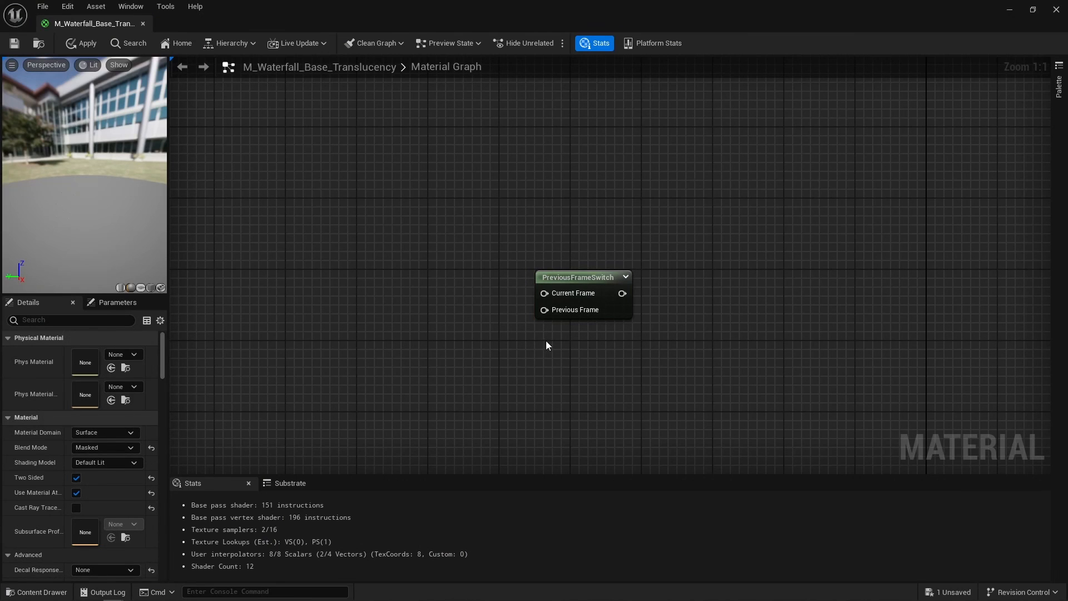
{"action": "mouse_move", "coordinate": [535, 312]}
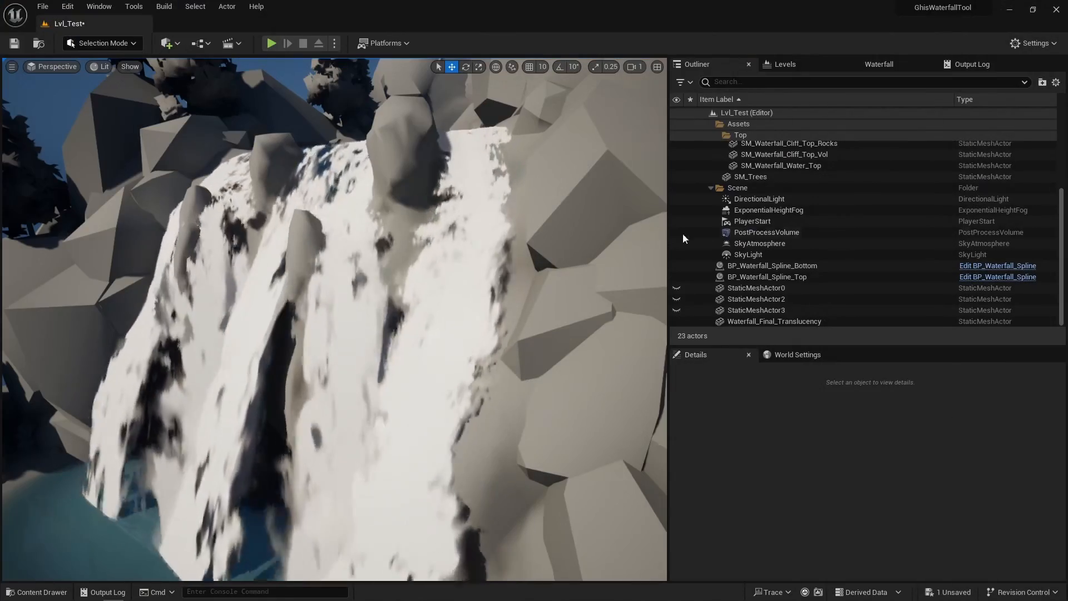
Step: Override the PostProcessVolume's Motion Blur Amount, comparing 0 and 1.0, and set it to 0.5
{"action": "left_click", "coordinate": [767, 232]}
{"action": "scroll", "coordinate": [783, 499], "scroll_direction": "down", "scroll_amount": 5}
{"action": "scroll", "coordinate": [783, 499], "scroll_direction": "down", "scroll_amount": 10}
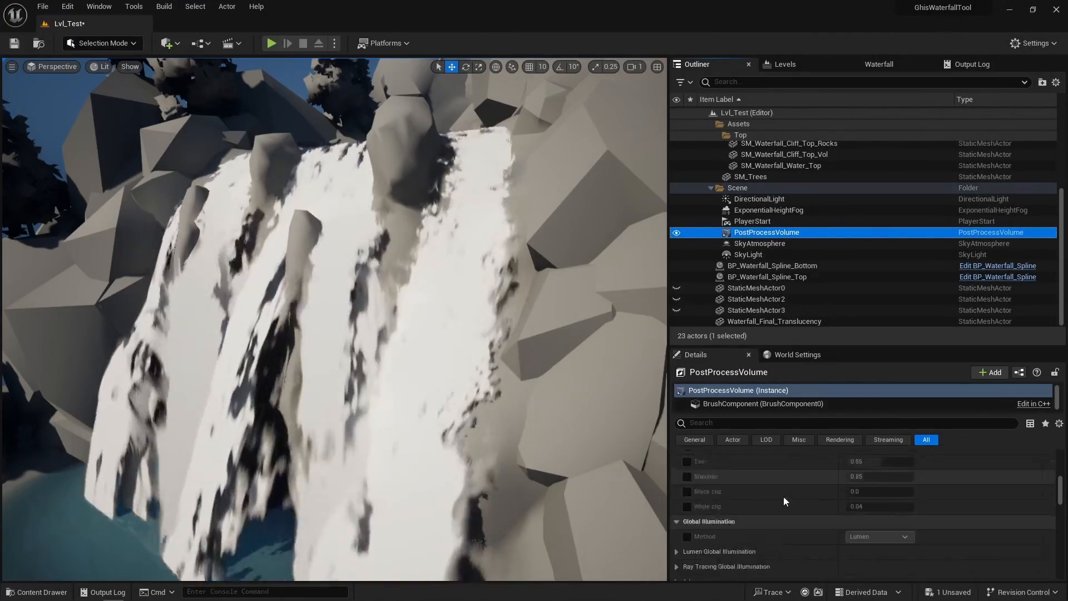
{"action": "left_click", "coordinate": [681, 517]}
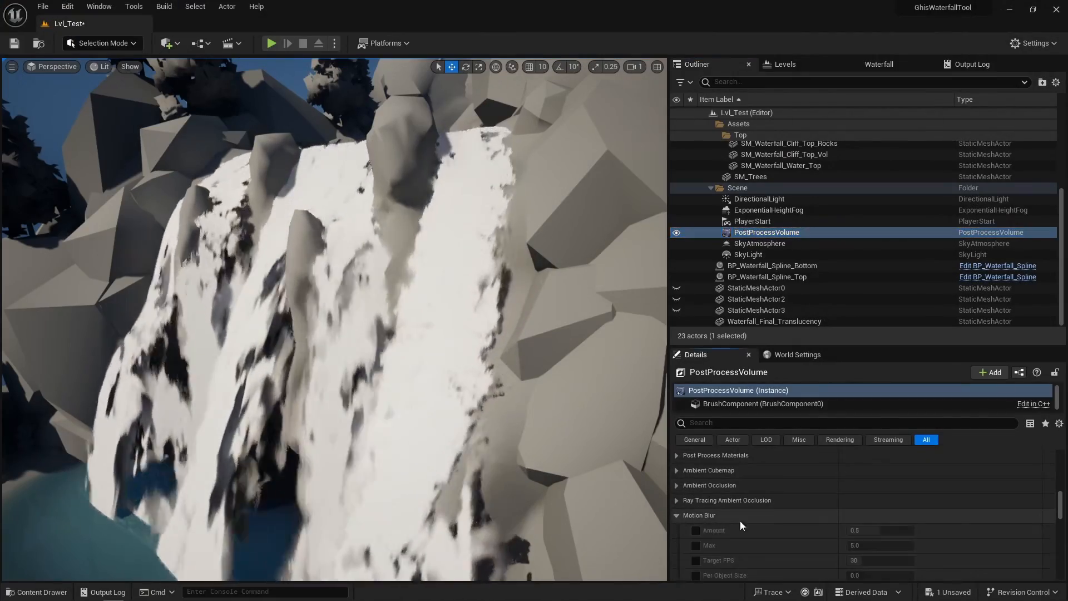
{"action": "left_click", "coordinate": [696, 530]}
{"action": "left_click", "coordinate": [867, 531]}
{"action": "type", "text": "0"}
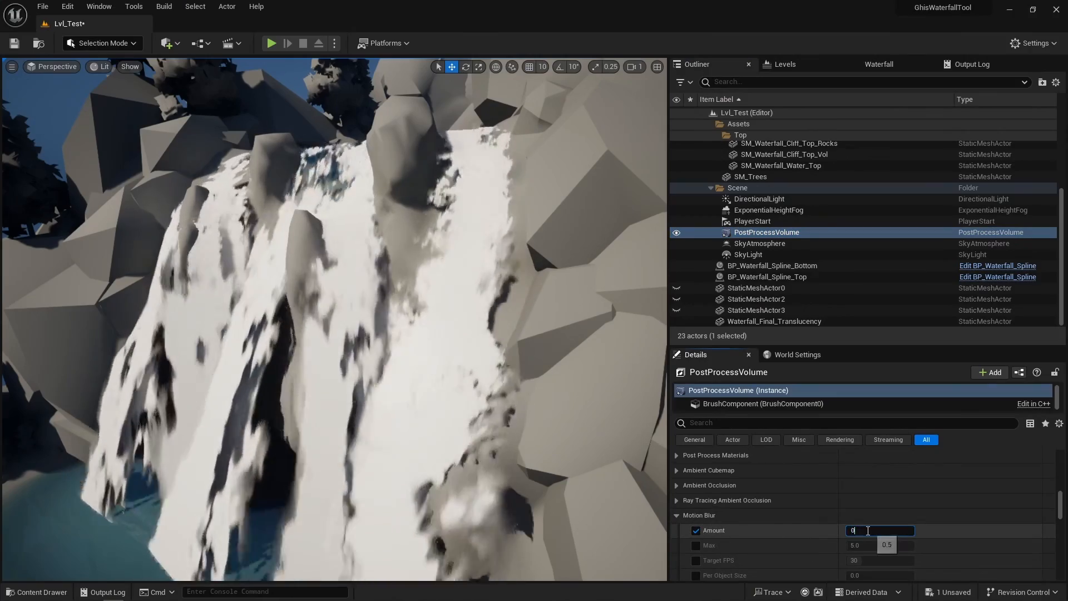
{"action": "key", "text": "Return"}
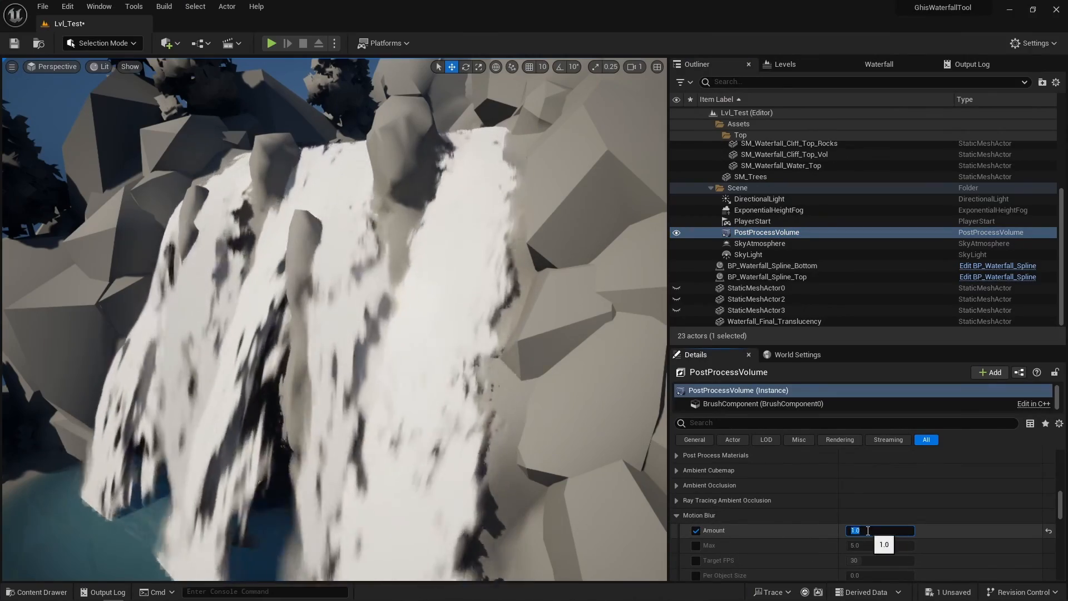
{"action": "type", "text": ".5"}
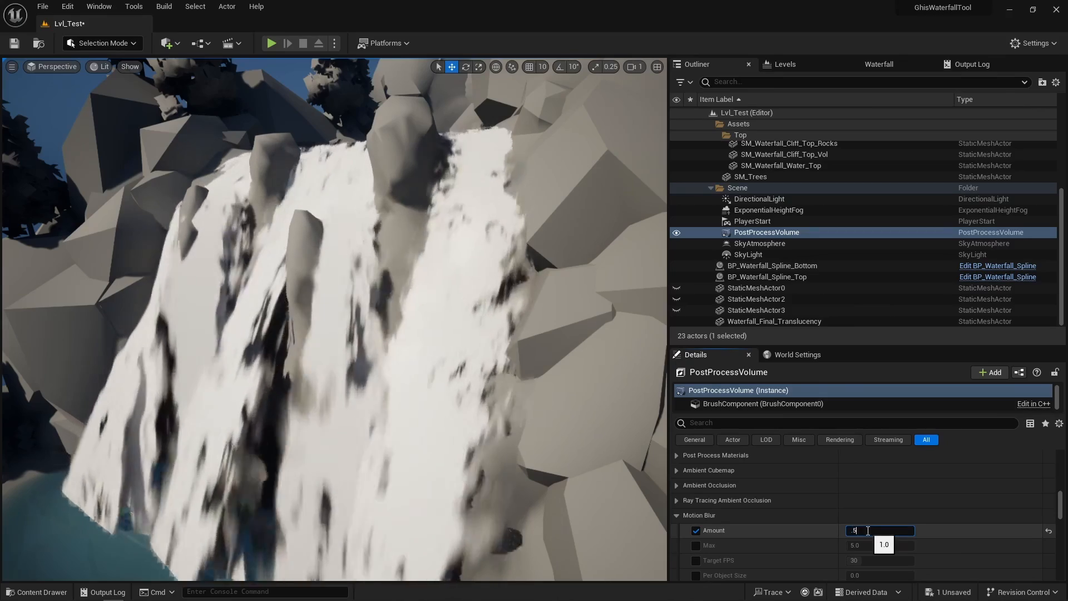
{"action": "key", "text": "Return"}
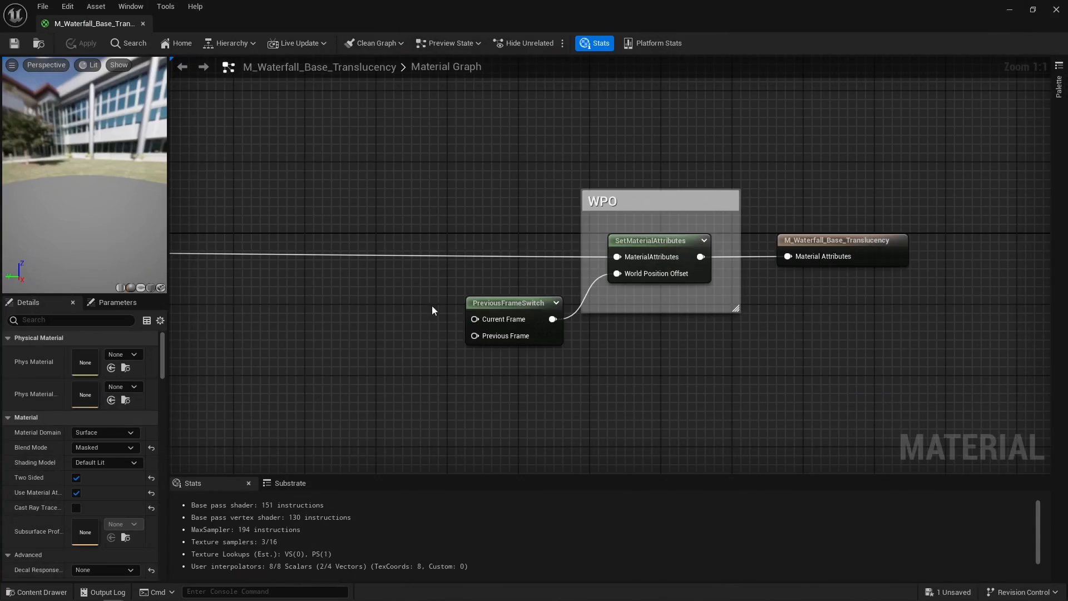
Step: Add a Constant3Vector node of 0,0,0 connected to the Current Frame input of the PreviousFrameSwitch node
{"action": "left_click", "coordinate": [537, 401]}
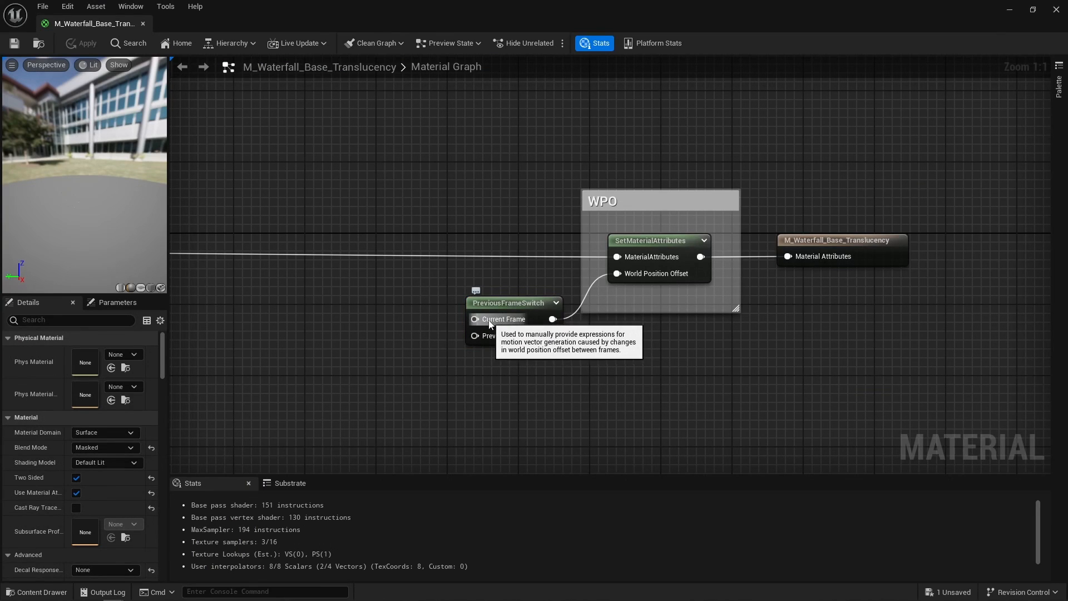
{"action": "left_click_drag", "start_coordinate": [460, 318], "coordinate": [322, 315]}
{"action": "type", "text": "const"}
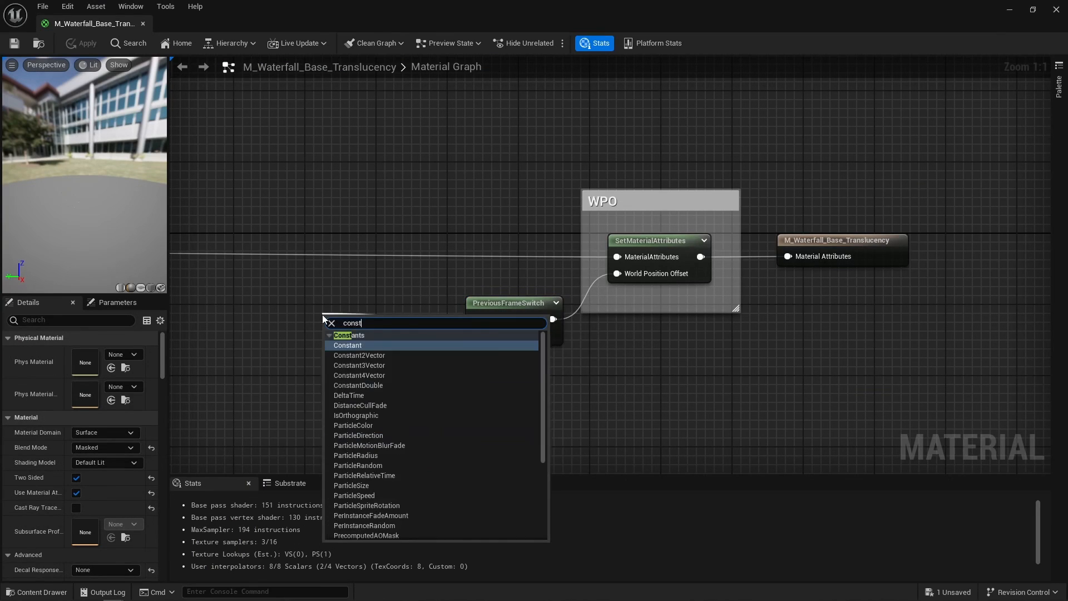
{"action": "key", "text": "Down"}
{"action": "key", "text": "Down"}
{"action": "key", "text": "Return"}
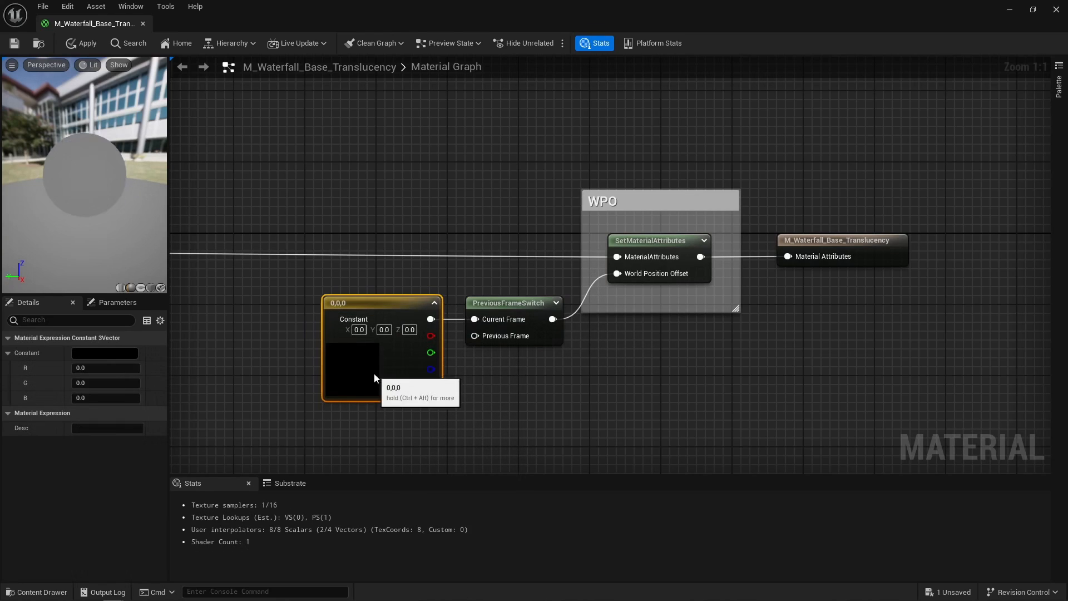
{"action": "left_click", "coordinate": [495, 405]}
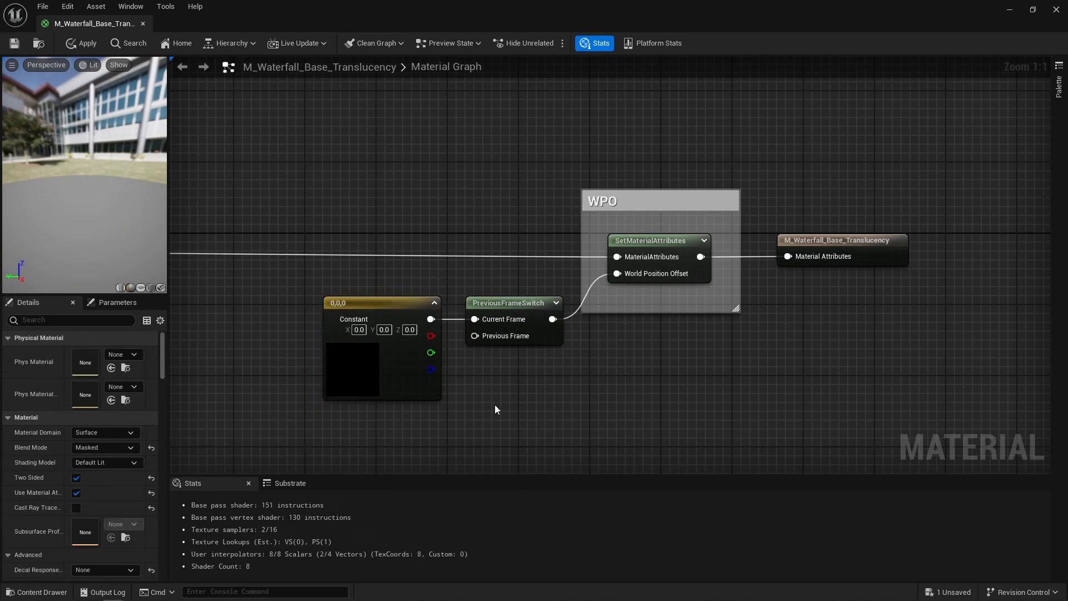
Step: Move the 0,0,0 constant node farther away from the PreviousFrameSwitch node
{"action": "left_click_drag", "start_coordinate": [385, 381], "coordinate": [341, 354]}
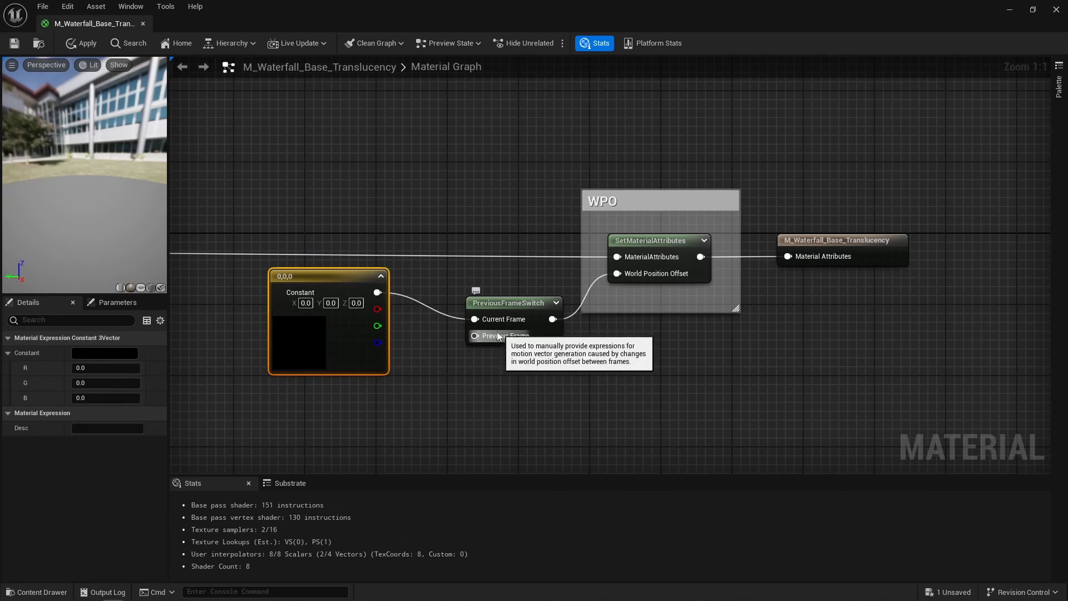
{"action": "left_click", "coordinate": [486, 396]}
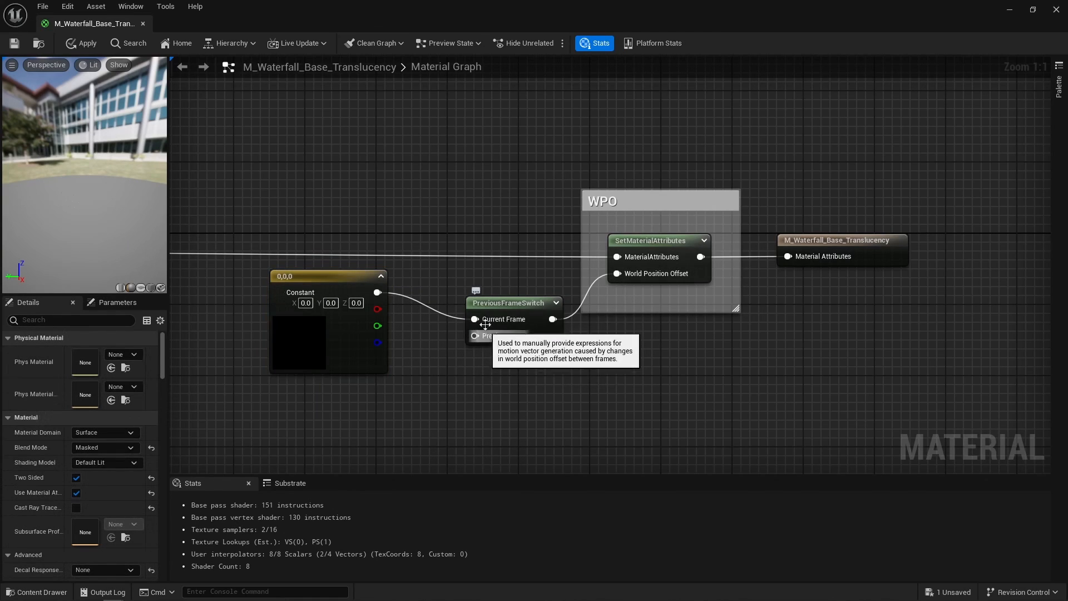
{"action": "right_click_drag", "start_coordinate": [481, 359], "coordinate": [494, 342]}
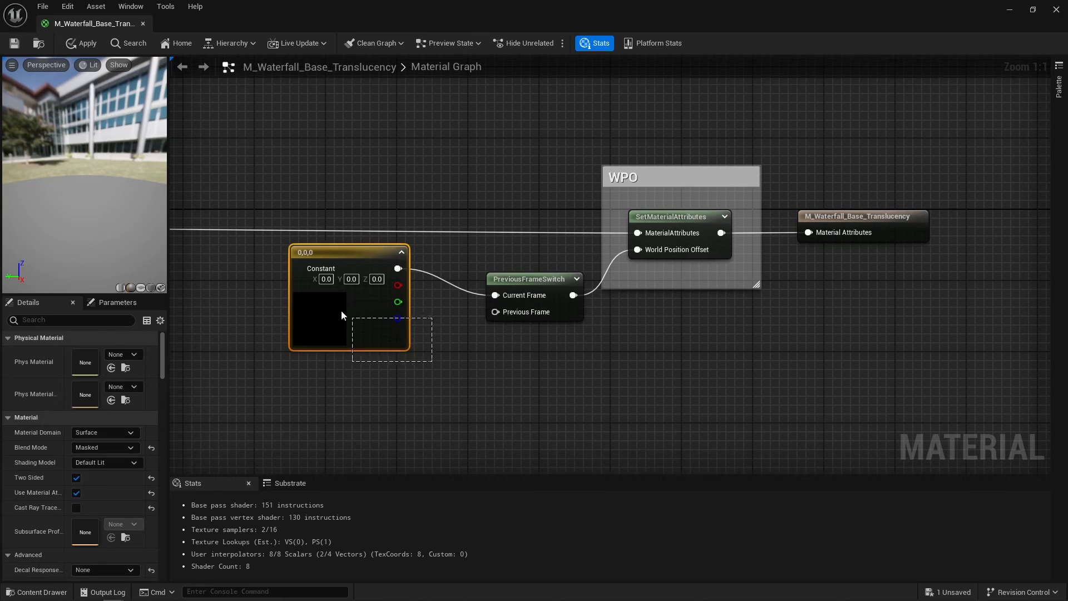
Step: Duplicate the 0,0,0 constant, set the copy to 0,0,-10, connect it to the Previous Frame input and place it directly below the original
{"action": "left_click_drag", "start_coordinate": [342, 315], "coordinate": [337, 311]}
{"action": "key", "text": "ctrl+d"}
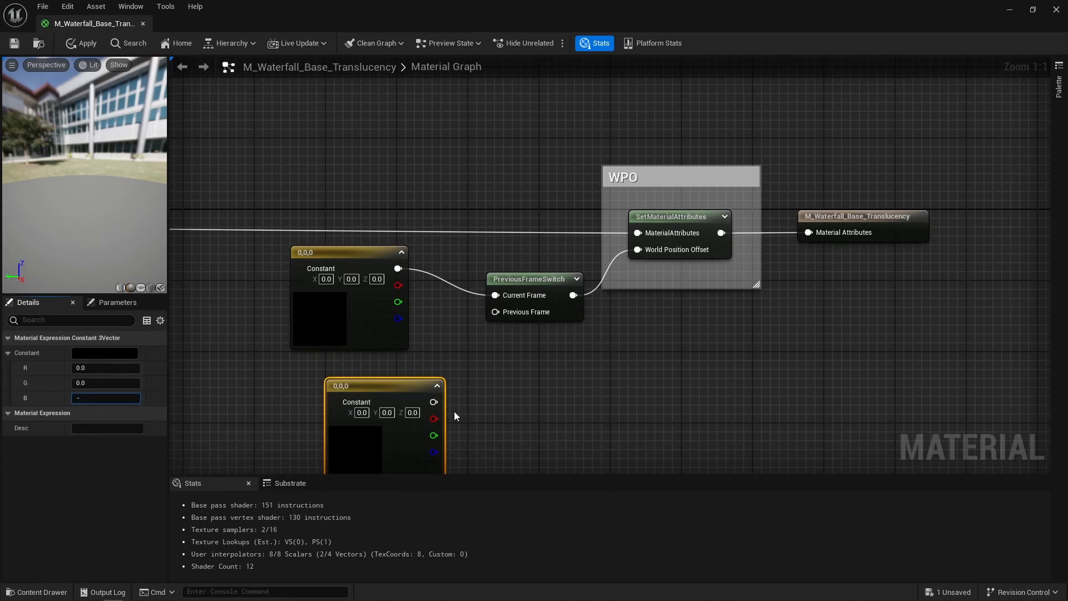
{"action": "left_click", "coordinate": [507, 392]}
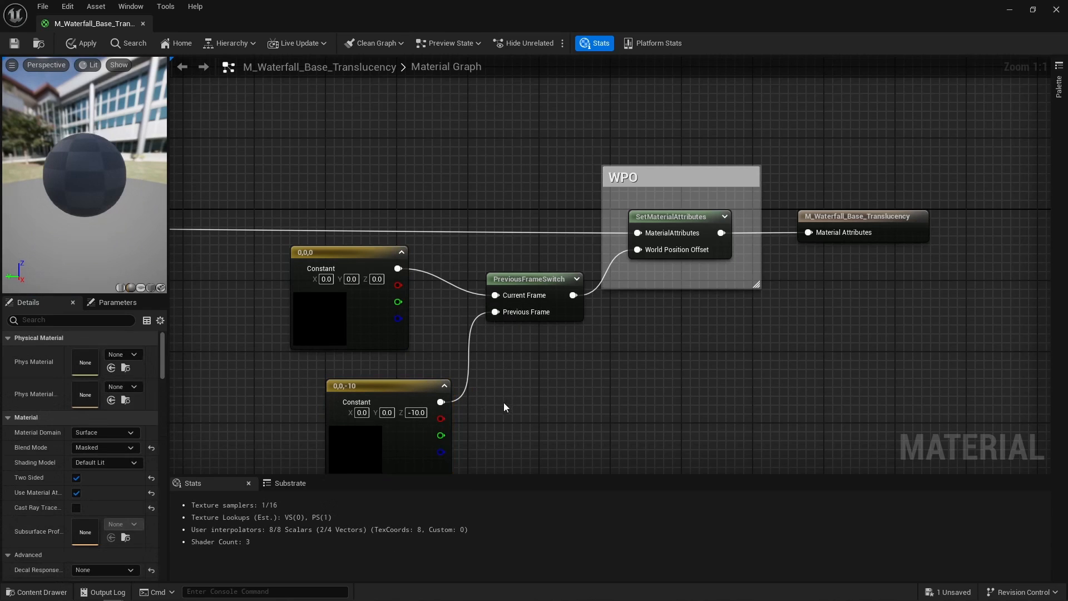
{"action": "left_click_drag", "start_coordinate": [395, 445], "coordinate": [358, 419]}
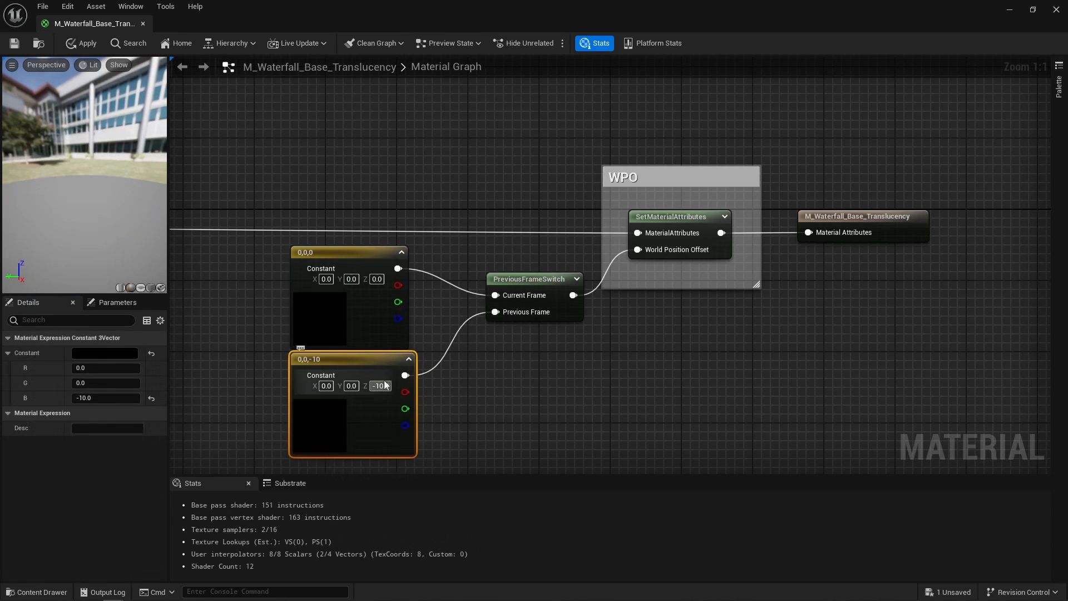
{"action": "left_click", "coordinate": [445, 384]}
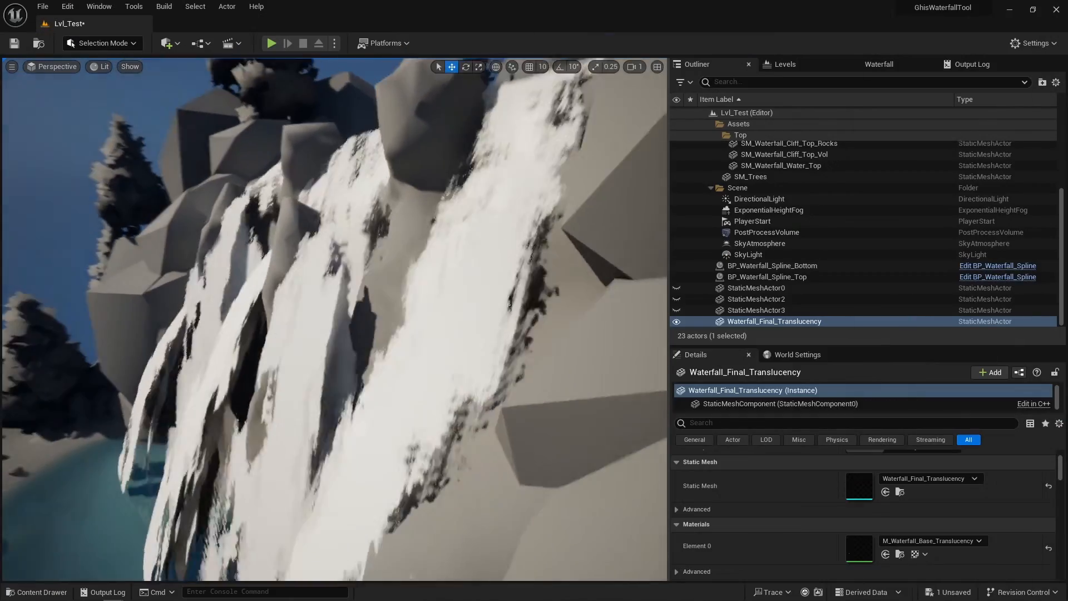
Step: Examine the blurred waterfall from different angles and the 0,-1,0 constant transformed from tangent to world space for Previous Frame
{"action": "right_click_drag", "start_coordinate": [333, 319], "coordinate": [434, 317]}
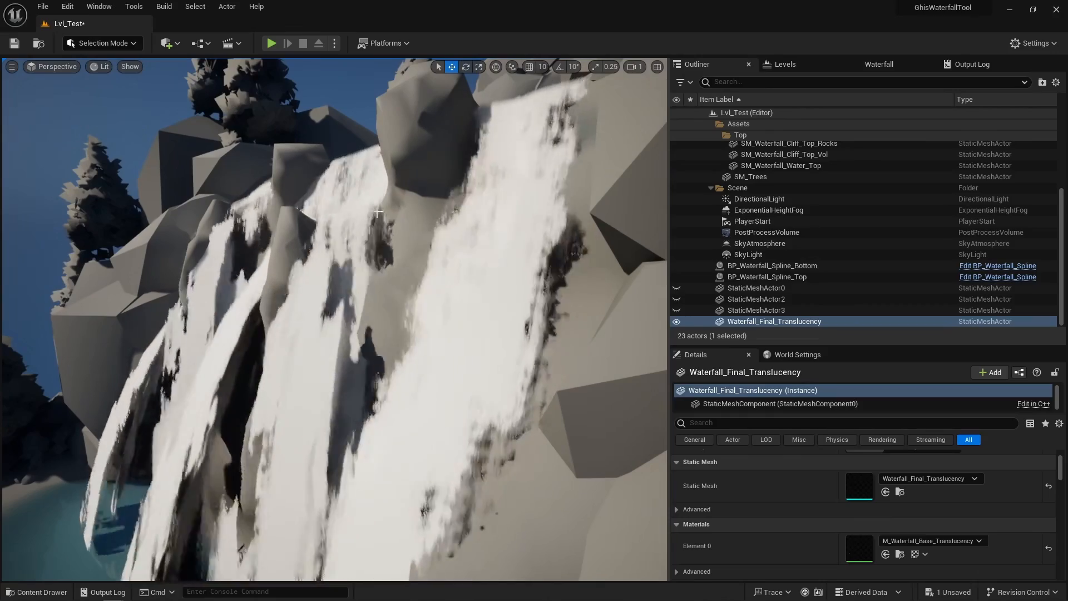
{"action": "right_click_drag", "start_coordinate": [374, 308], "coordinate": [418, 306]}
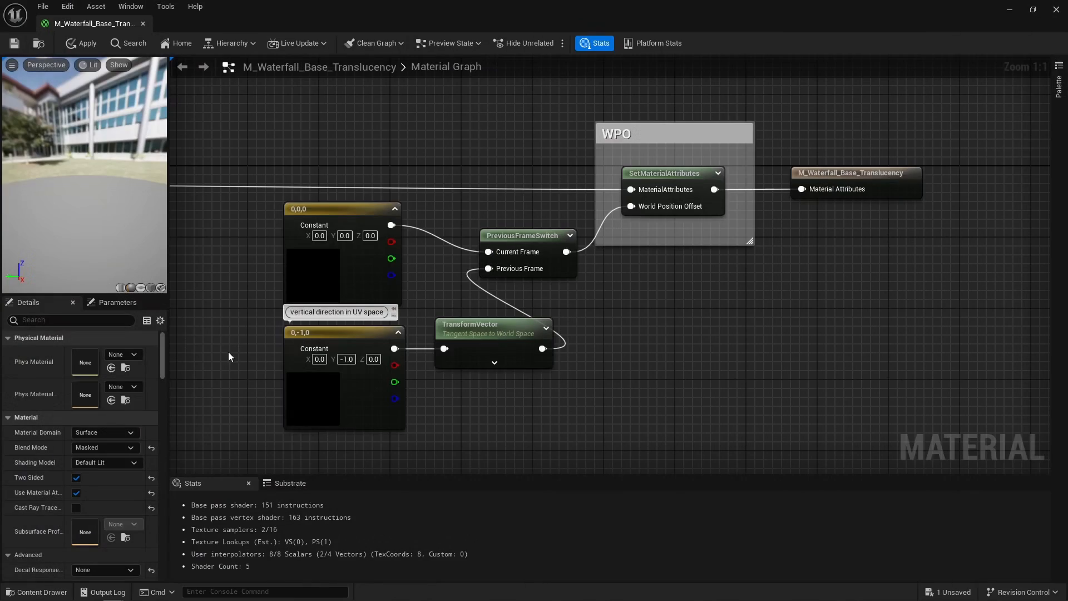
{"action": "left_click_drag", "start_coordinate": [231, 351], "coordinate": [517, 375]}
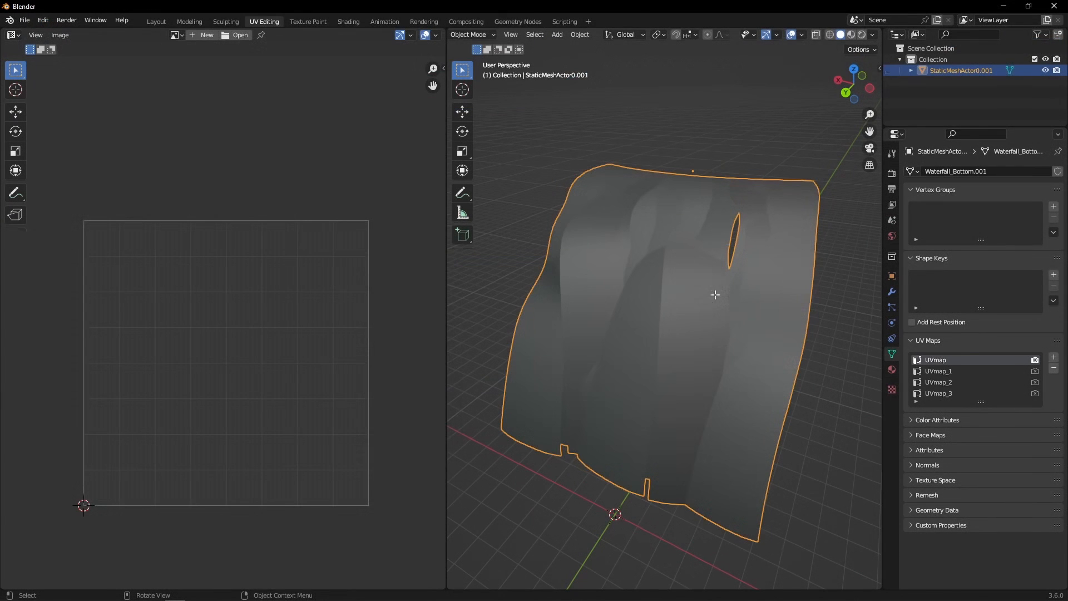
Step: Switch to Blender, enter Edit Mode on the waterfall strip mesh and box-select successive sections down its length to compare them with the UVs
{"action": "key", "text": "Tab"}
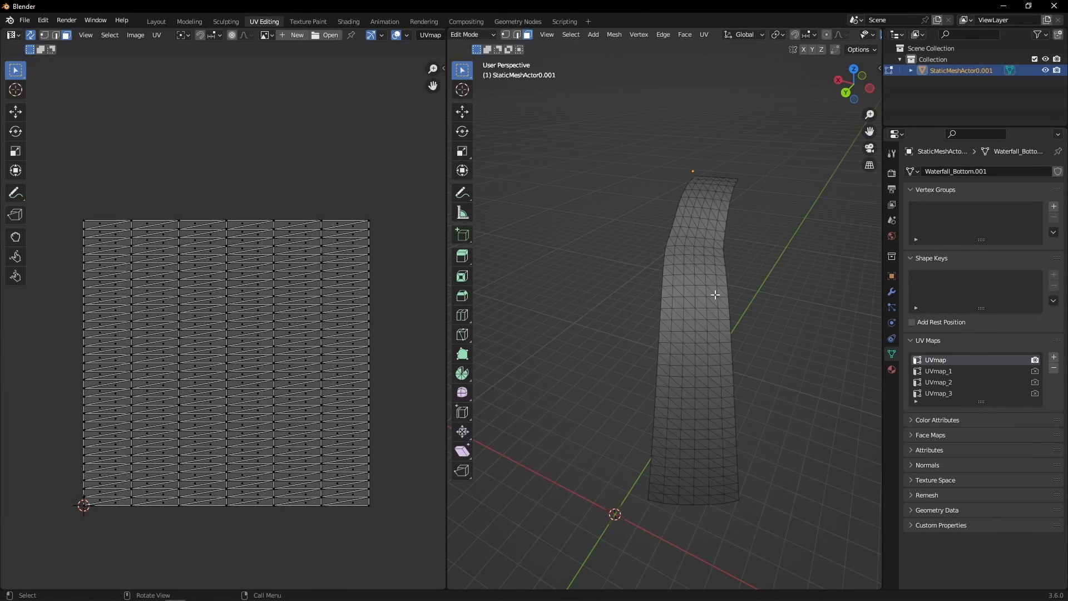
{"action": "key", "text": "b"}
{"action": "left_click_drag", "start_coordinate": [658, 158], "coordinate": [777, 205]}
{"action": "key", "text": "b"}
{"action": "left_click_drag", "start_coordinate": [643, 177], "coordinate": [748, 283]}
{"action": "key", "text": "b"}
{"action": "left_click_drag", "start_coordinate": [633, 258], "coordinate": [737, 317]}
{"action": "key", "text": "b"}
{"action": "left_click_drag", "start_coordinate": [628, 307], "coordinate": [815, 364]}
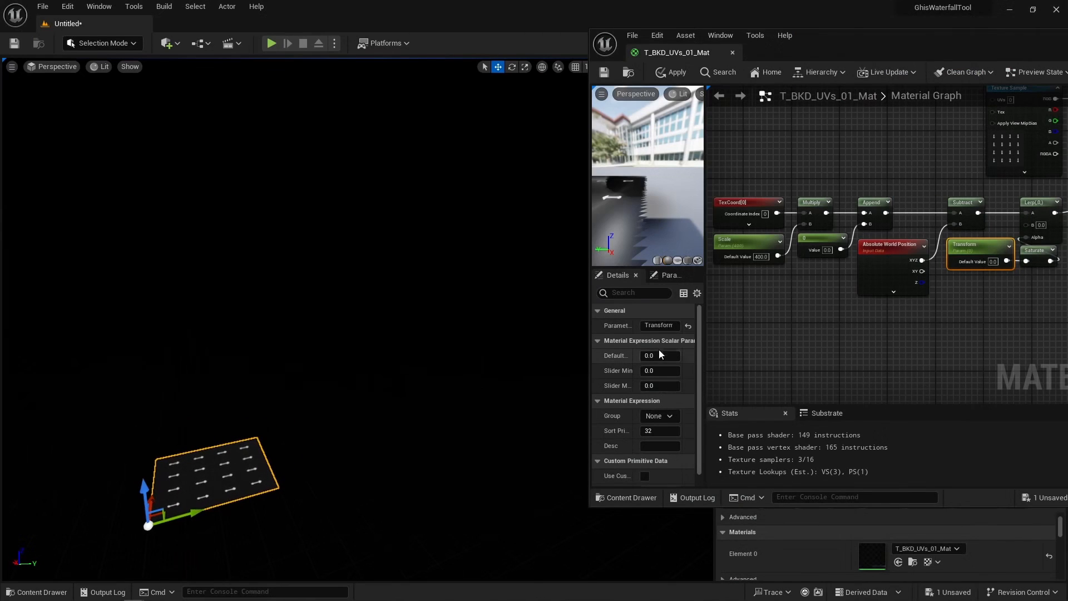
Step: In T_BKD_UVs_01_Mat, set the Transform parameter's default value to 1.19603 and inspect the FlowDirection, FlowSpeed, Multiply and TransformVector nodes
{"action": "left_click_drag", "start_coordinate": [660, 355], "coordinate": [617, 357]}
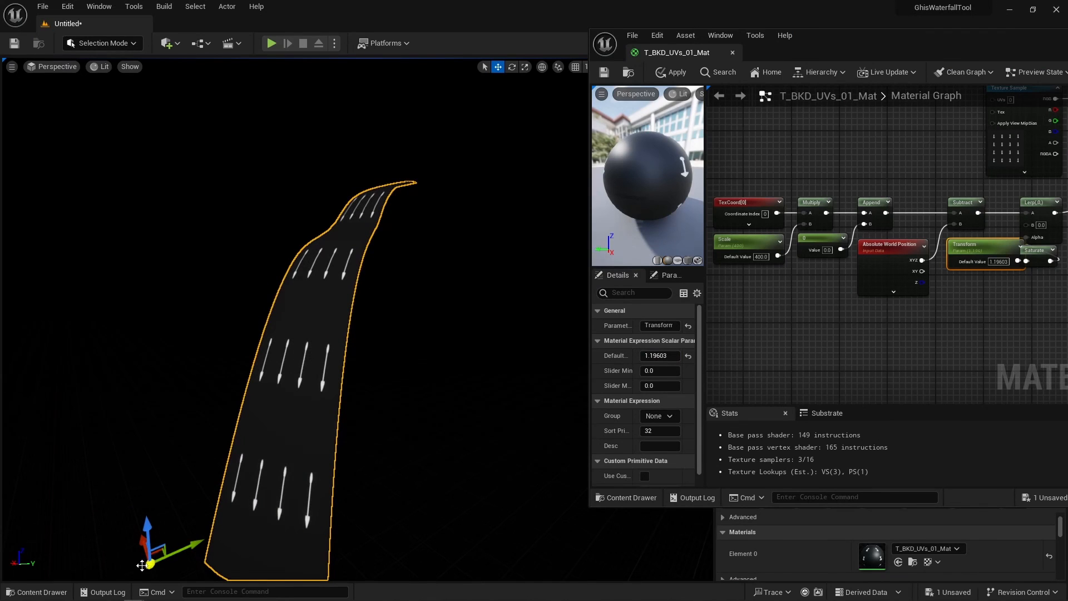
{"action": "right_click_drag", "start_coordinate": [185, 569], "coordinate": [185, 568]}
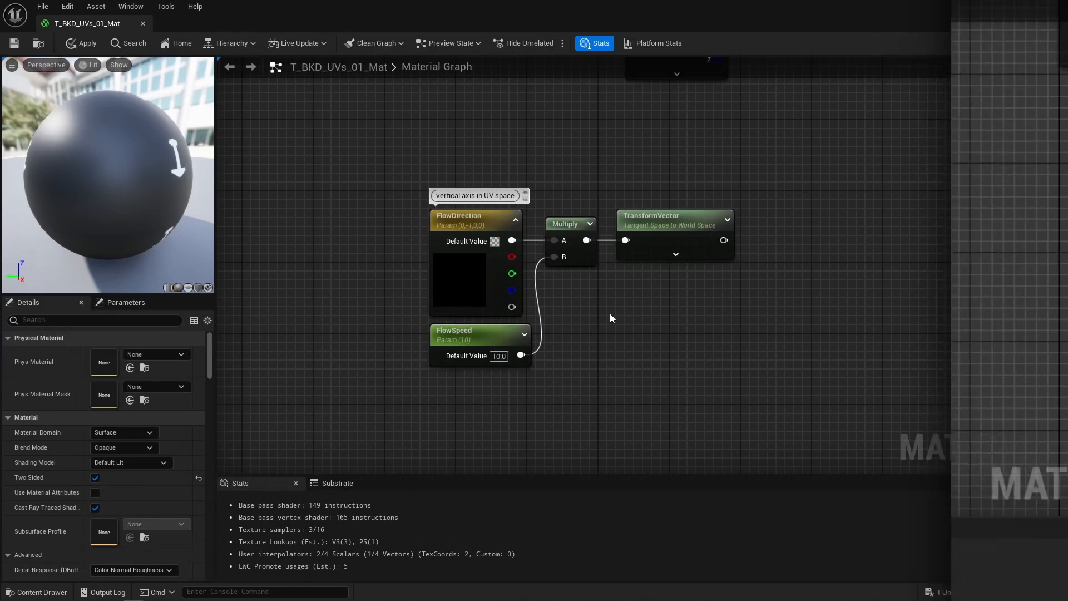
{"action": "left_click_drag", "start_coordinate": [746, 392], "coordinate": [392, 178]}
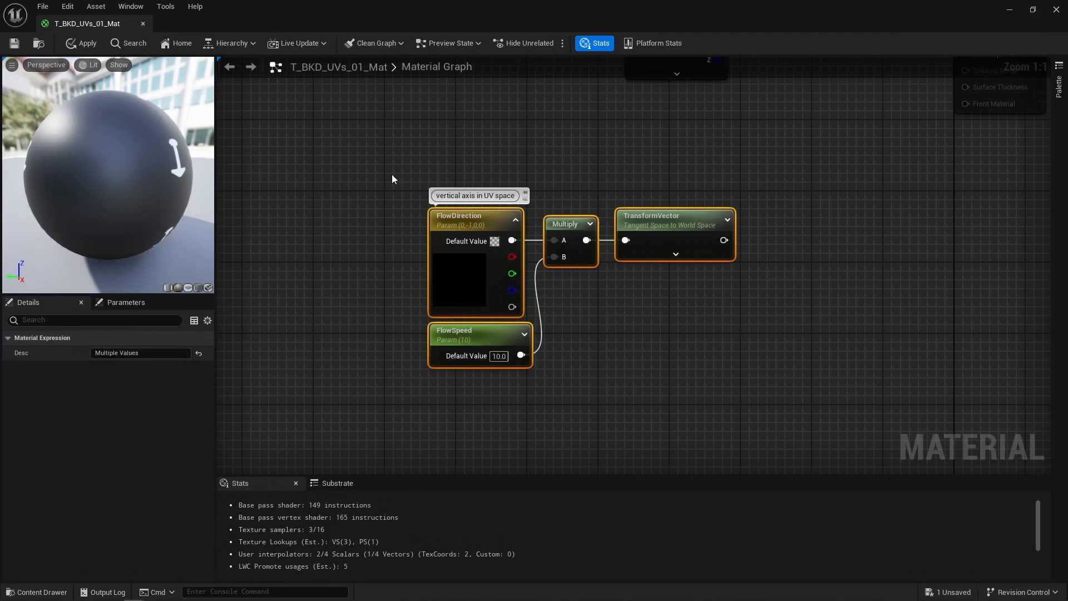
{"action": "left_click", "coordinate": [391, 178]}
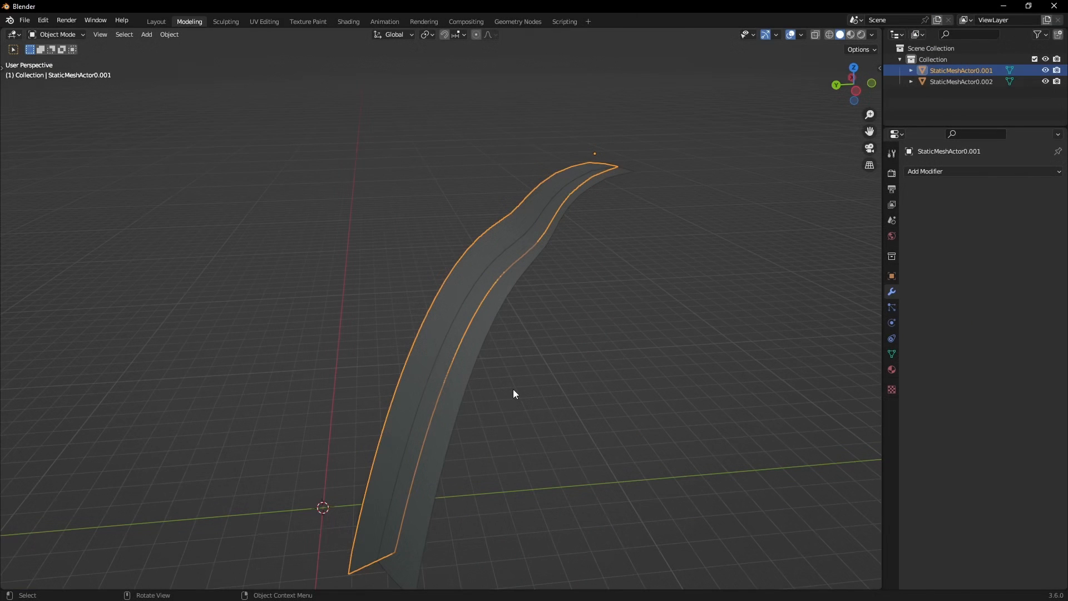
Step: Inspect the strip mesh's vertex normals in Blender's Edit Mode from several angles, and view the waterfall in the Unreal viewport
{"action": "middle_click_drag", "start_coordinate": [512, 388], "coordinate": [508, 364]}
{"action": "key", "text": "Tab"}
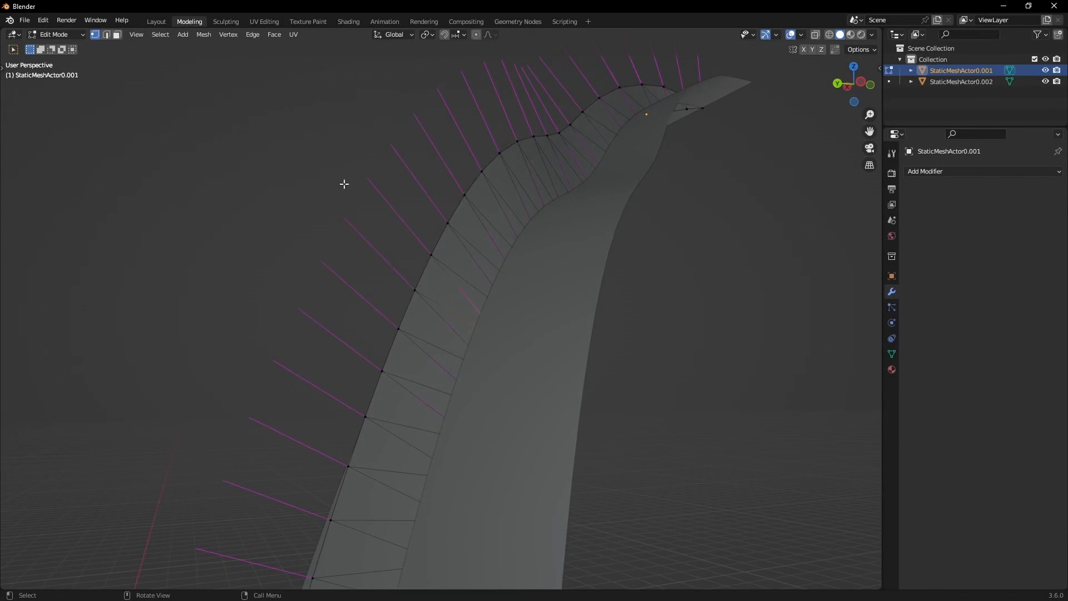
{"action": "middle_click_drag", "start_coordinate": [376, 213], "coordinate": [515, 372]}
{"action": "key", "text": "Tab"}
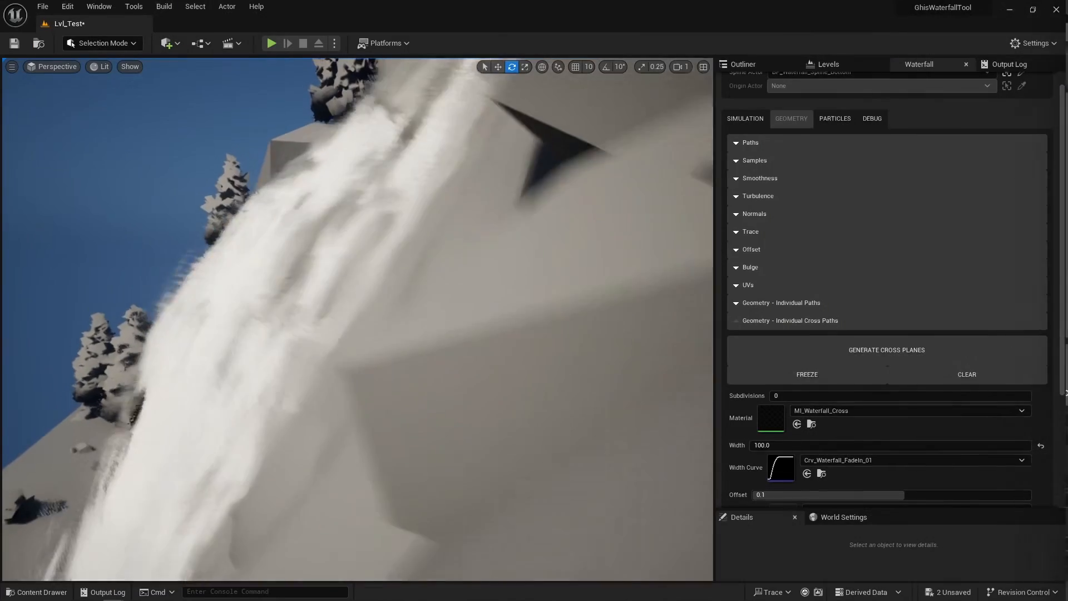
{"action": "mouse_move", "coordinate": [357, 319]}
{"action": "right_mouse_down"}
{"action": "mouse_move", "coordinate": [351, 348]}
{"action": "mouse_move", "coordinate": [357, 320]}
{"action": "right_mouse_up"}
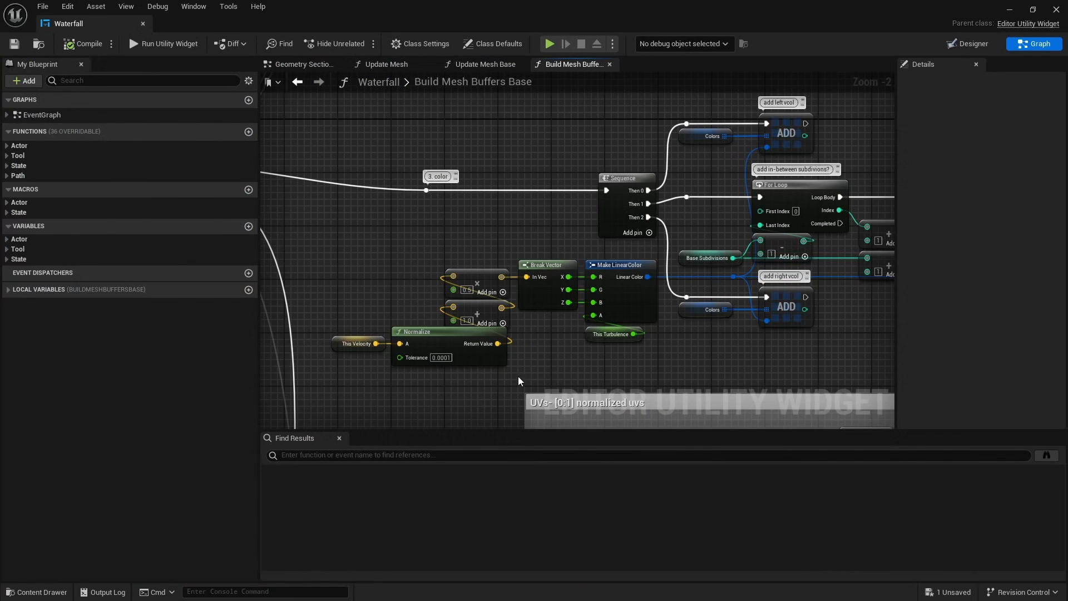
Step: Examine how Build Mesh Buffers Base writes normalized velocity into vertex colors, and the Multiply and Subtract remap in M_Waterfall_Previz_VCol_Direction
{"action": "left_click_drag", "start_coordinate": [327, 341], "coordinate": [328, 341]}
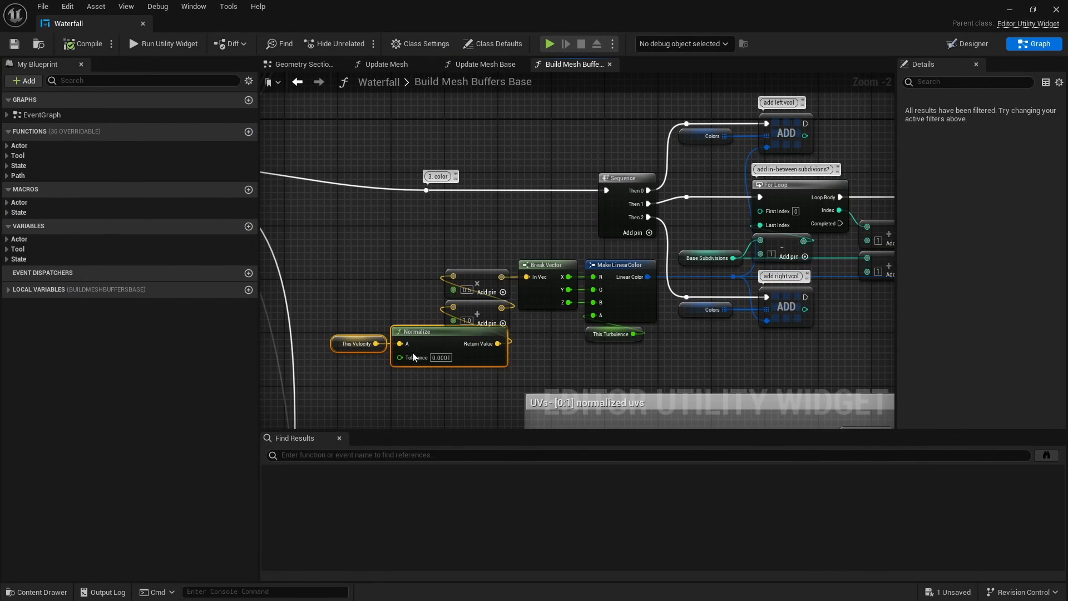
{"action": "left_click_drag", "start_coordinate": [755, 310], "coordinate": [774, 311]}
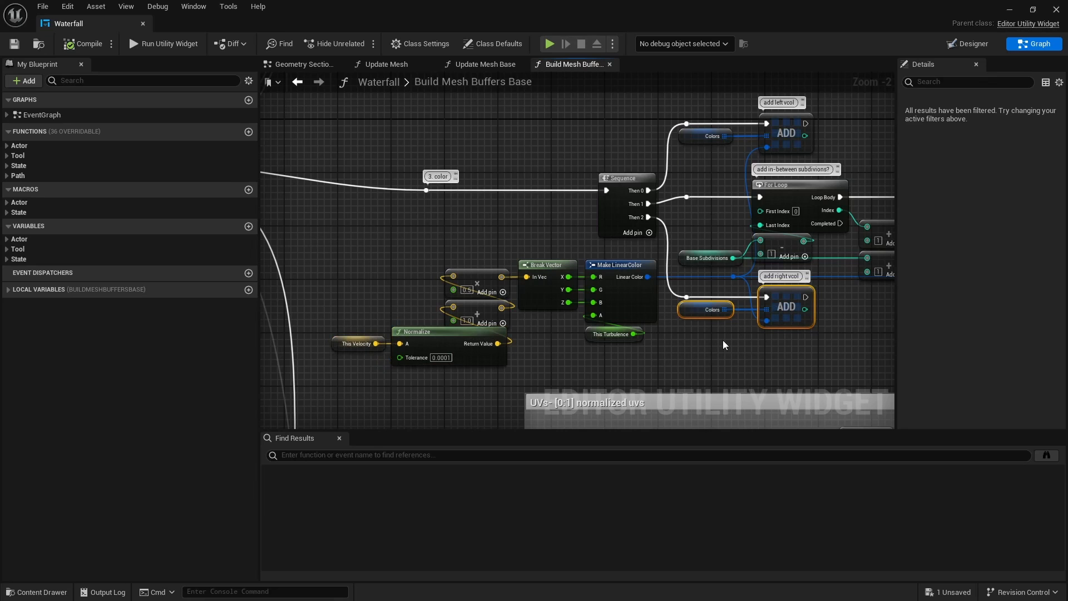
{"action": "left_click", "coordinate": [724, 344]}
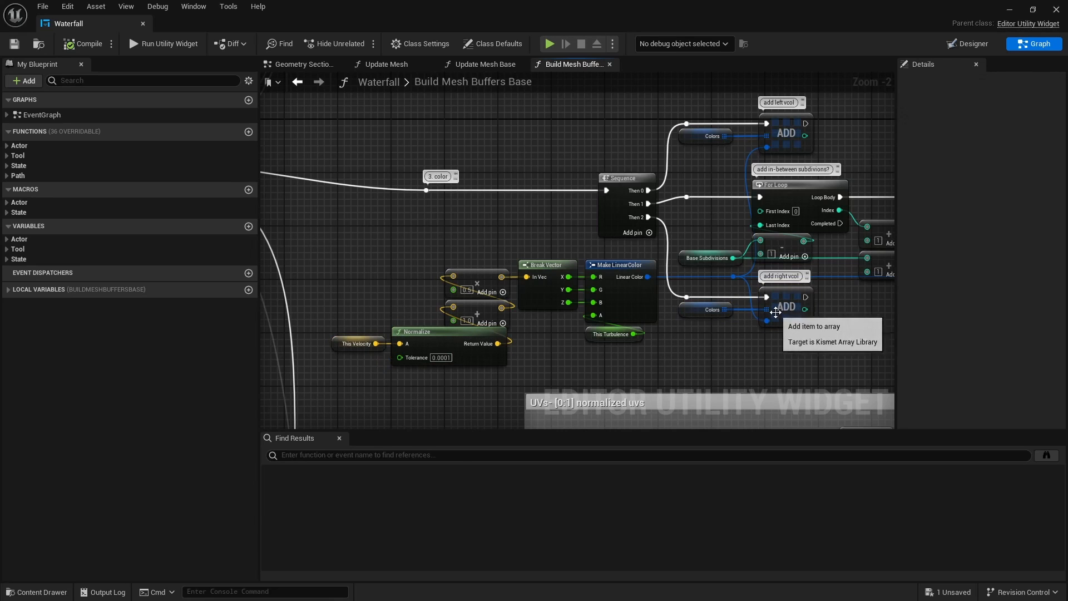
{"action": "left_click_drag", "start_coordinate": [467, 333], "coordinate": [449, 341]}
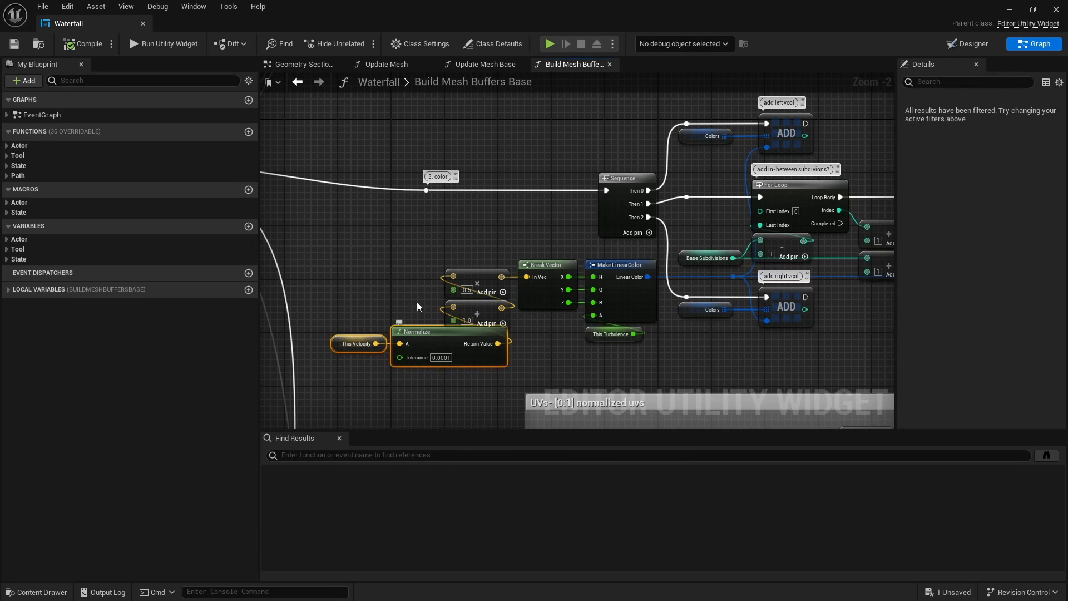
{"action": "left_click_drag", "start_coordinate": [419, 306], "coordinate": [465, 293]}
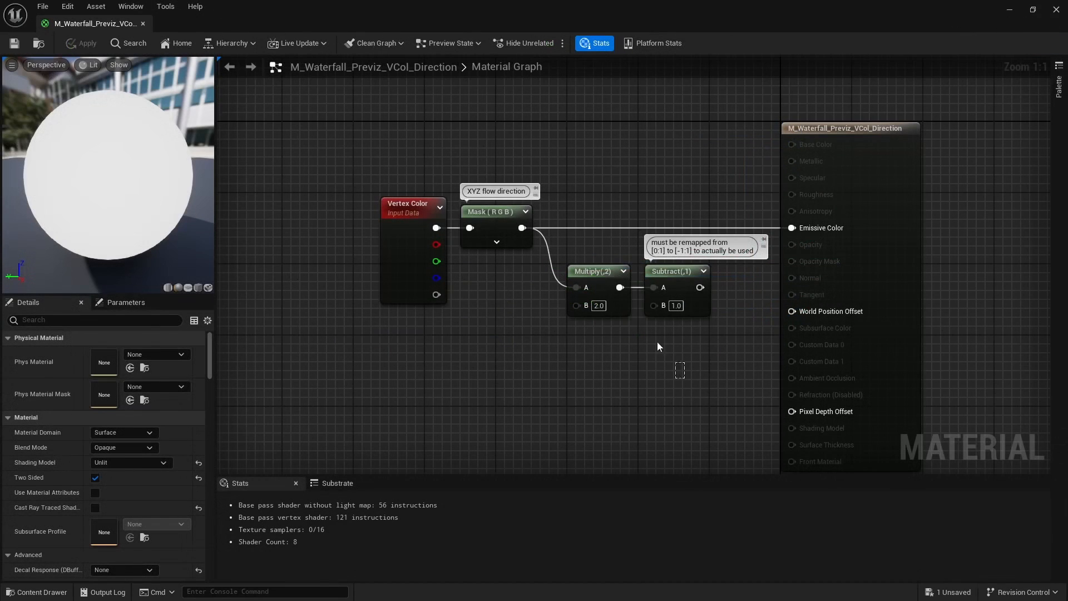
{"action": "left_click_drag", "start_coordinate": [658, 346], "coordinate": [612, 310]}
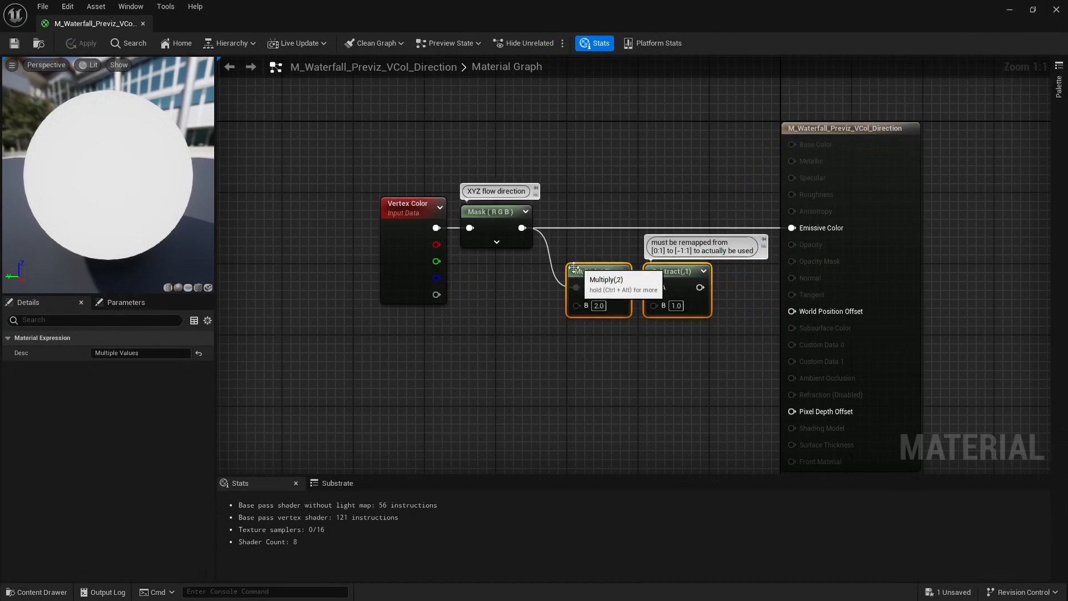
{"action": "left_click", "coordinate": [525, 301]}
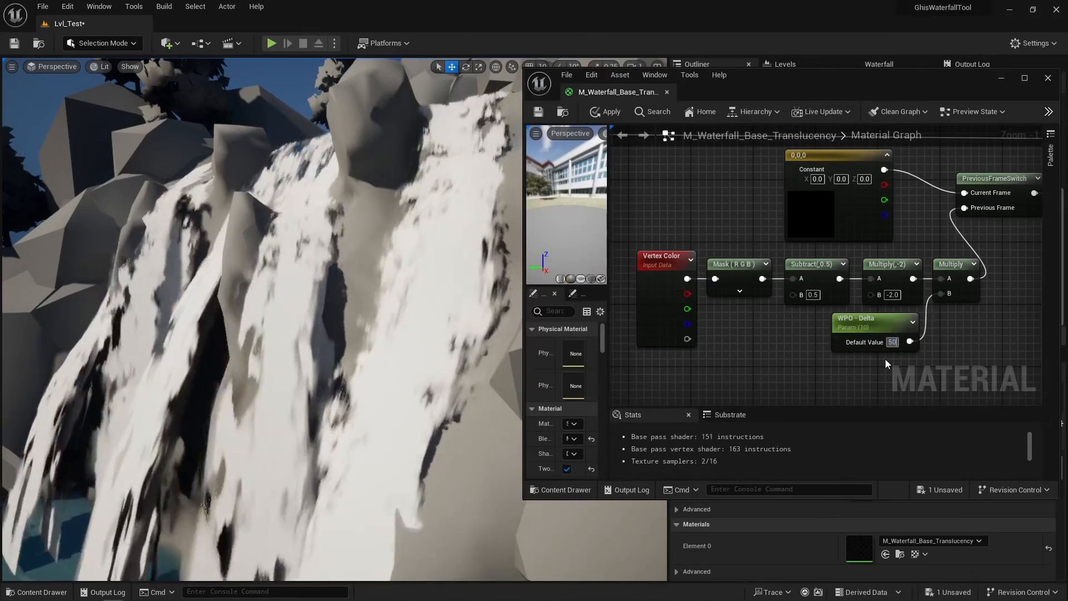
Step: Compare WPO - Delta default values of 20, 5 and 10 on the waterfall's motion blur, and set the parameter to 20
{"action": "type", "text": "20"}
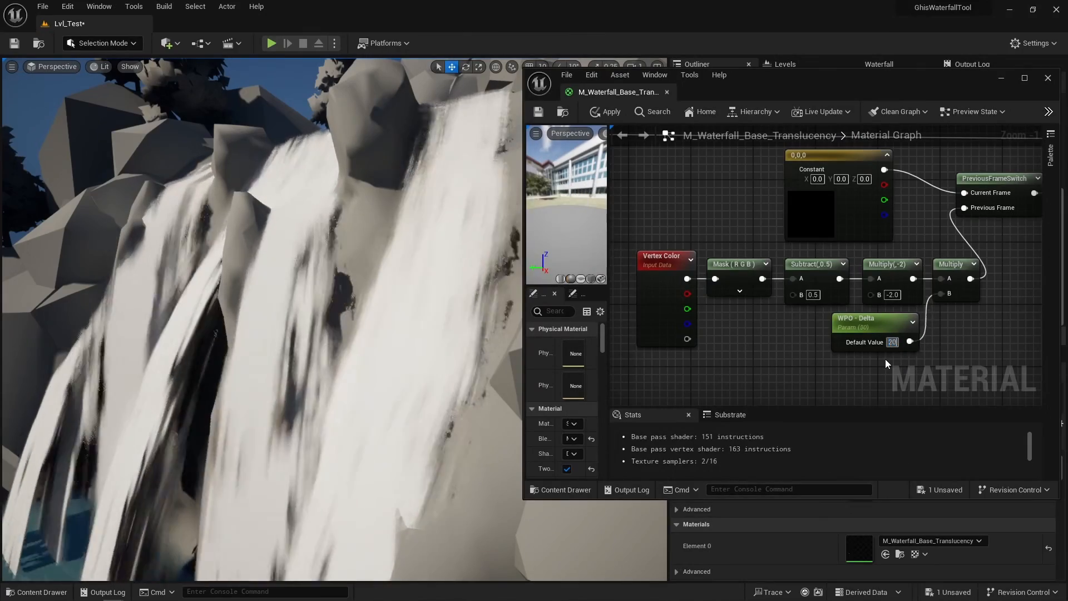
{"action": "key", "text": "Return"}
{"action": "type", "text": "10"}
{"action": "key", "text": "BackSpace"}
{"action": "key", "text": "BackSpace"}
{"action": "type", "text": "5"}
{"action": "key", "text": "Return"}
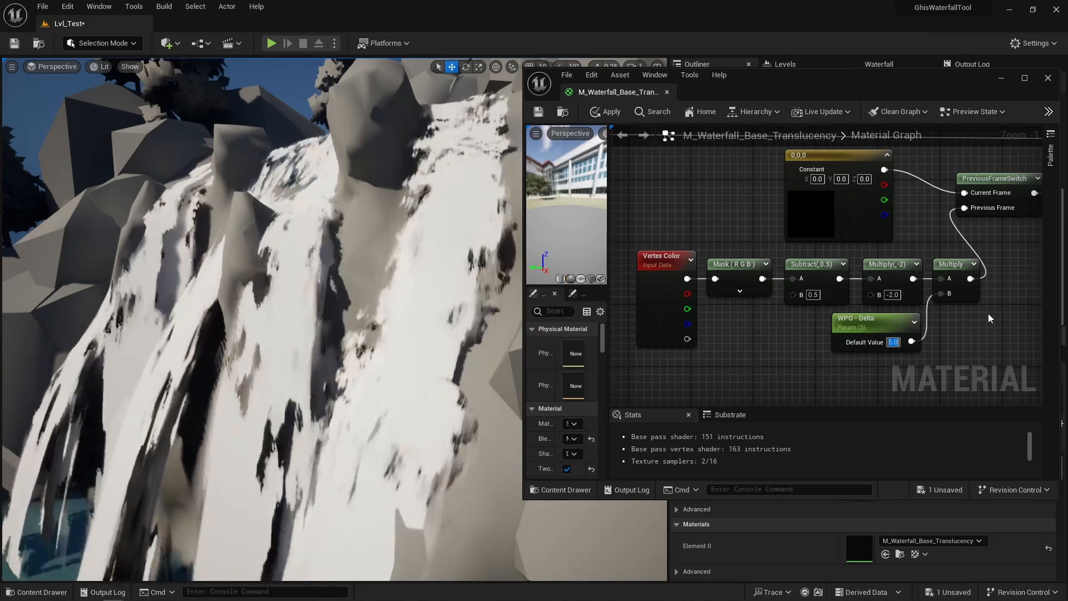
{"action": "type", "text": "10"}
{"action": "key", "text": "Return"}
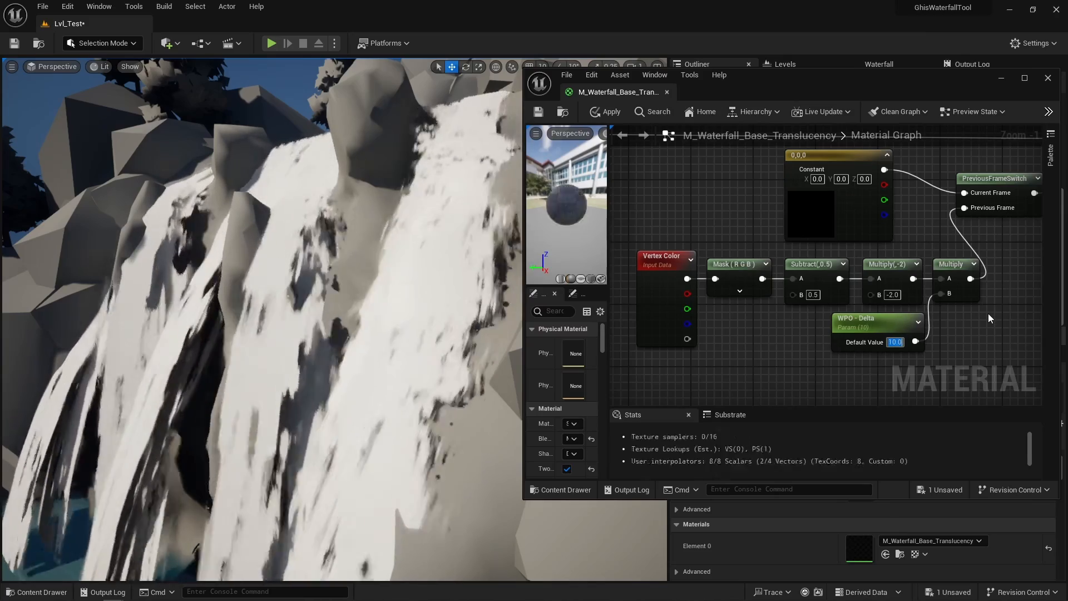
{"action": "type", "text": "20"}
{"action": "key", "text": "Return"}
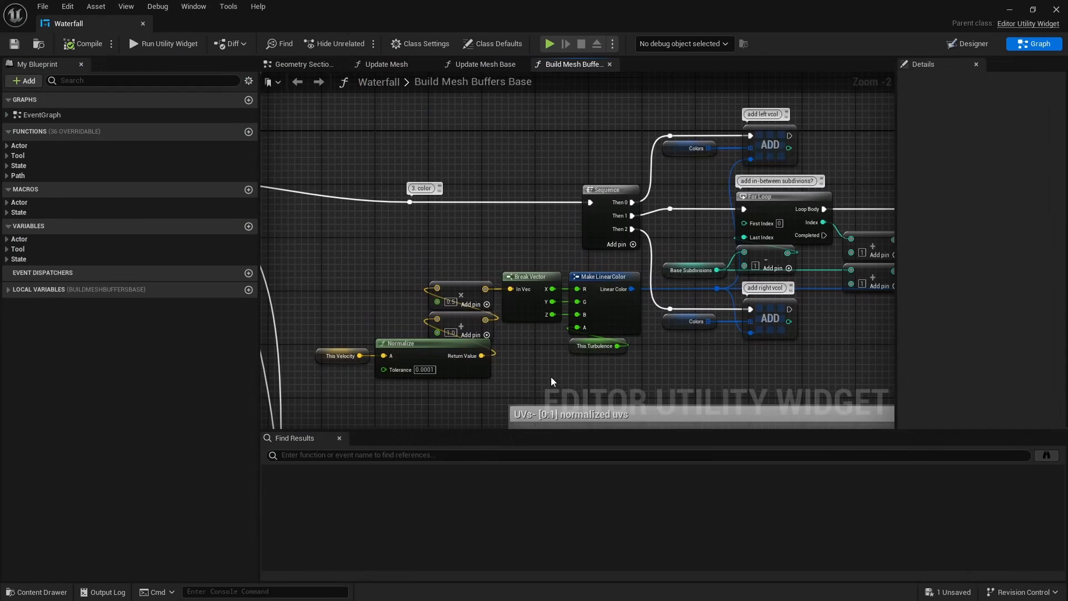
Step: Examine the UV sections of Build Mesh Buffers Base, from centimeters to speed in U axis and flow in V axis
{"action": "scroll", "coordinate": [577, 240], "scroll_direction": "up", "scroll_amount": 2}
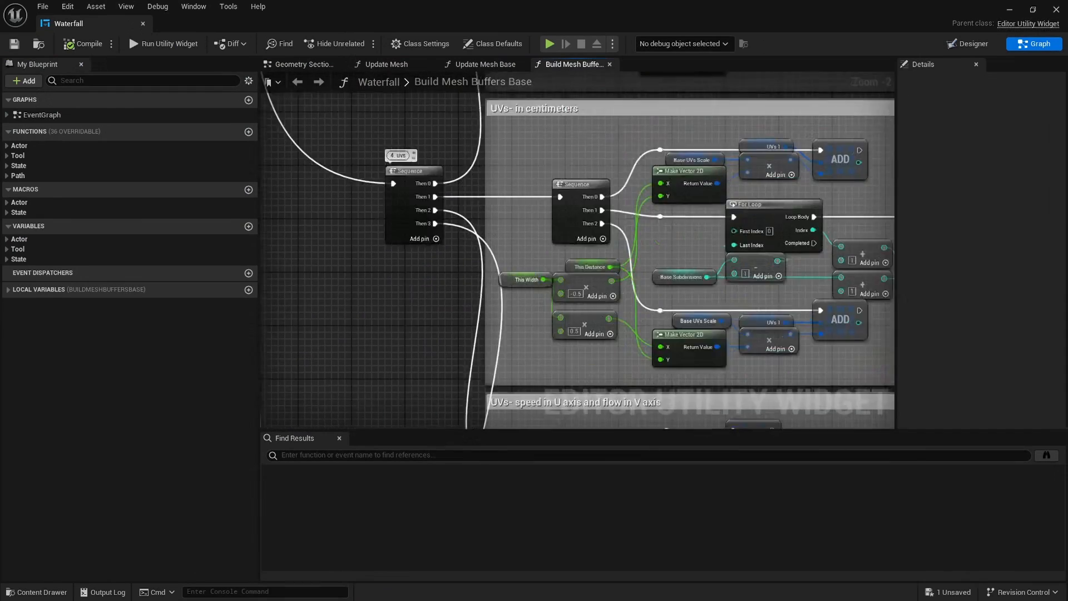
{"action": "left_click_drag", "start_coordinate": [585, 260], "coordinate": [615, 356]}
{"action": "right_click_drag", "start_coordinate": [613, 378], "coordinate": [469, 333]}
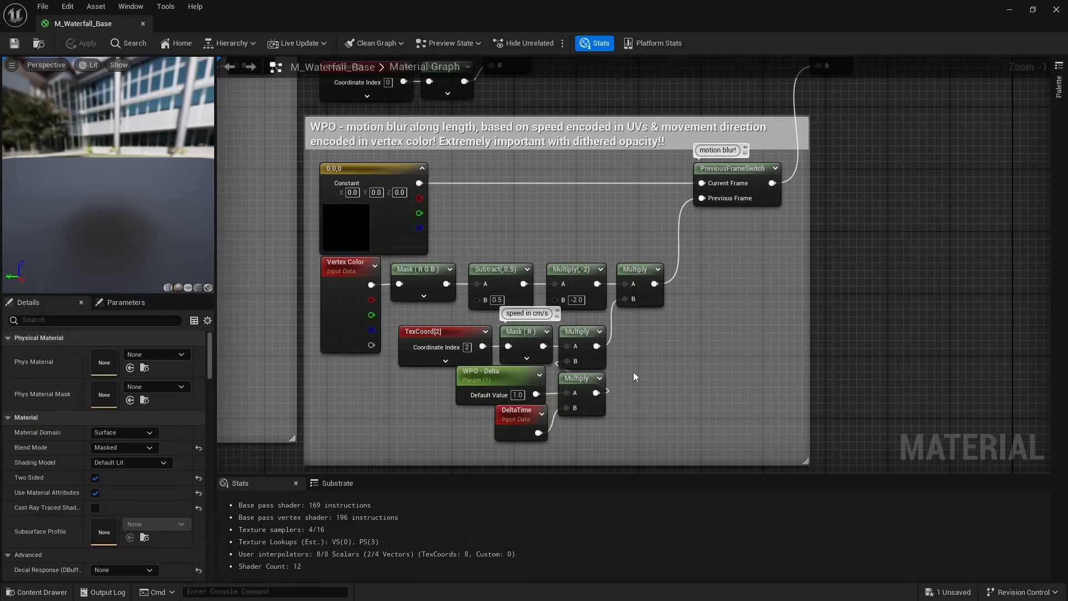
Step: Inspect the TexCoord[2] and Mask (R) speed nodes and the PreviousFrameSwitch node in M_Waterfall_Base's motion blur section
{"action": "left_click", "coordinate": [523, 332], "text": "shift"}
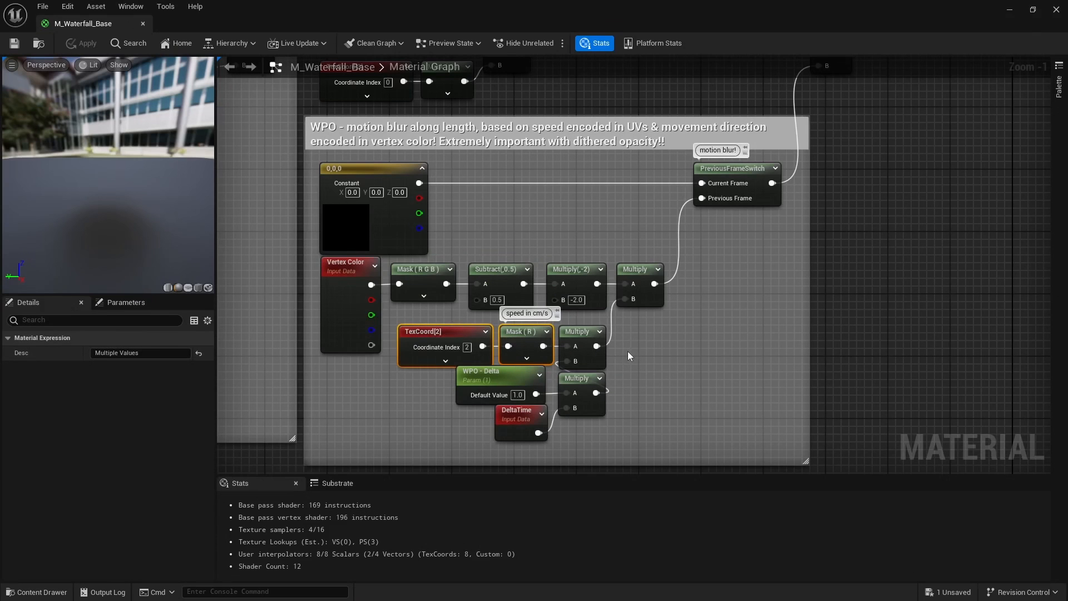
{"action": "left_click", "coordinate": [663, 370]}
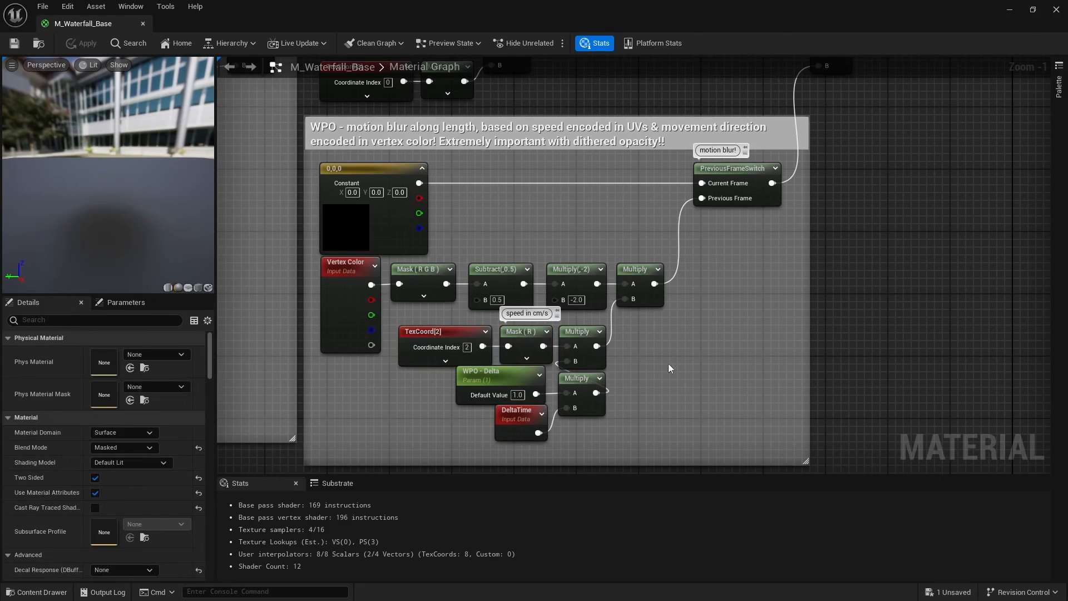
{"action": "left_click", "coordinate": [760, 182]}
{"action": "left_click", "coordinate": [761, 267]}
Step: Survey the whole M_Waterfall_Base graph and select the Add node combining the wave offset with the motion blur for WPO
{"action": "scroll", "coordinate": [759, 262], "scroll_direction": "down", "scroll_amount": 8}
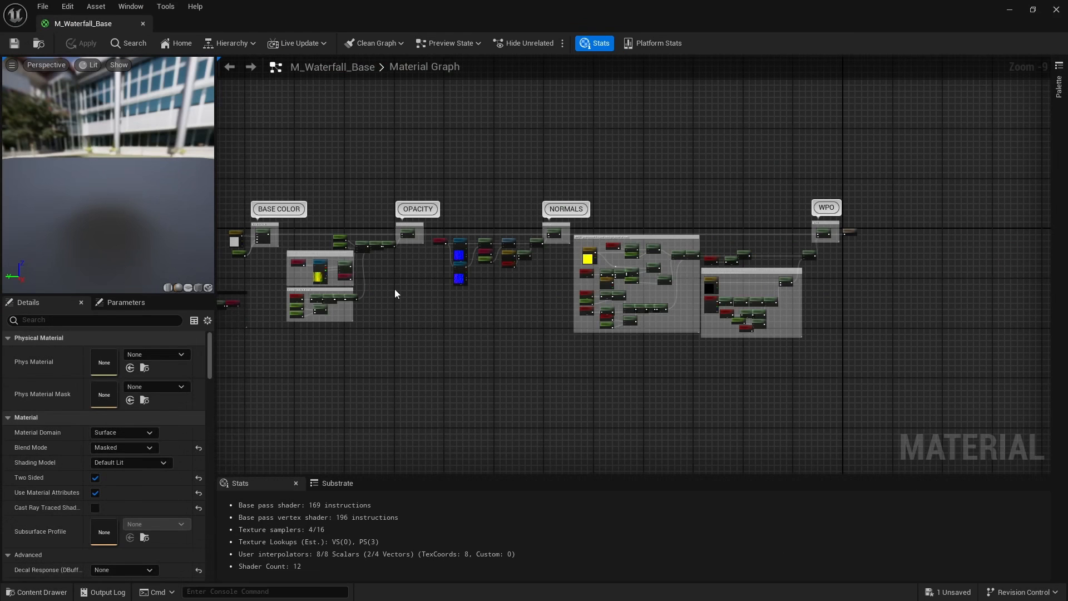
{"action": "right_click_drag", "start_coordinate": [395, 289], "coordinate": [436, 288]}
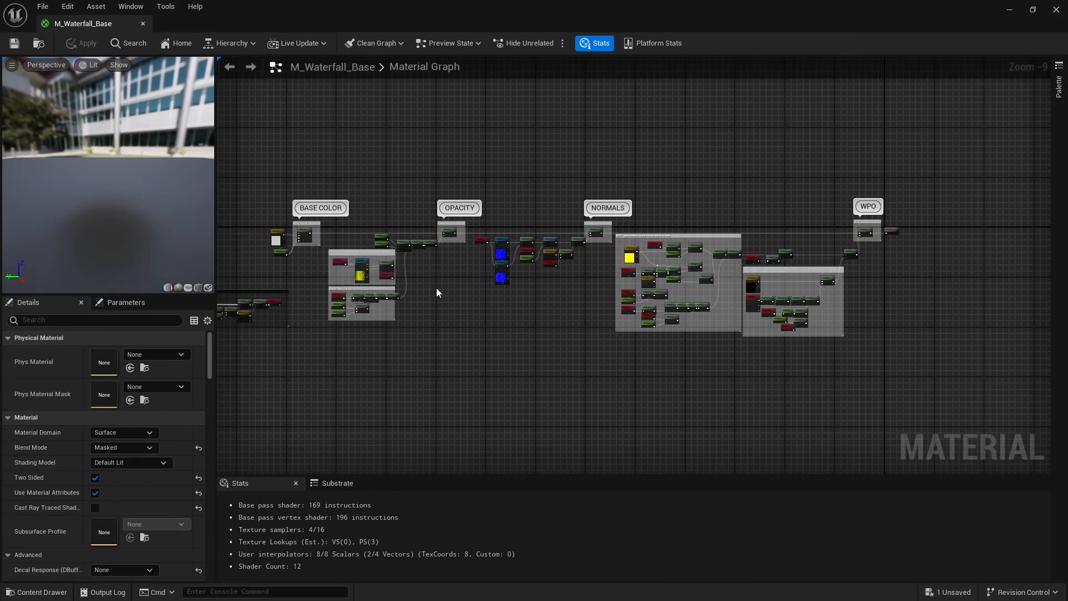
{"action": "scroll", "coordinate": [833, 290], "scroll_direction": "up", "scroll_amount": 6}
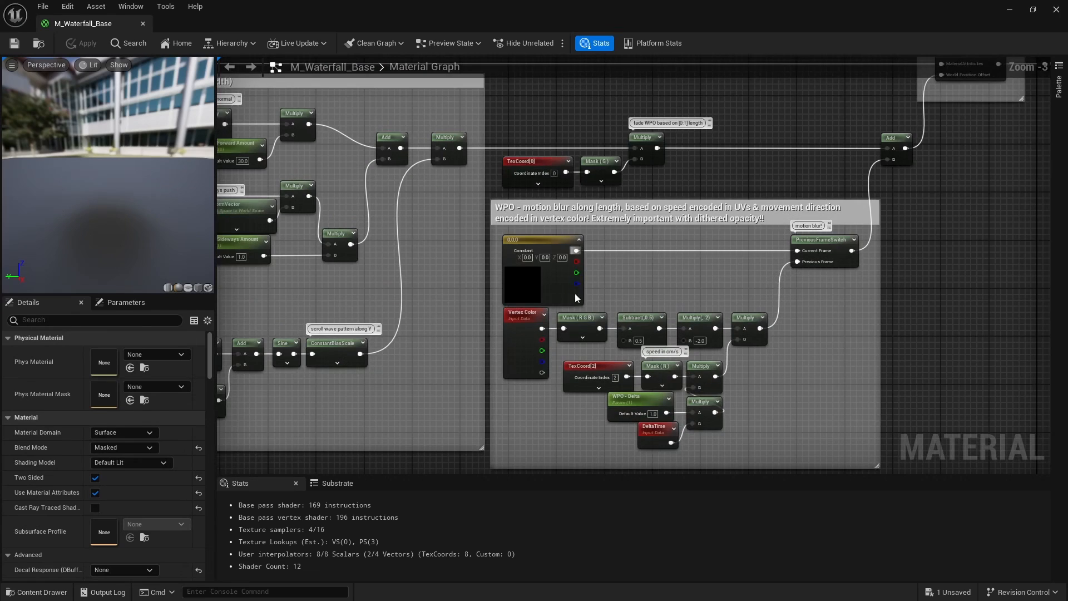
{"action": "right_click_drag", "start_coordinate": [665, 294], "coordinate": [694, 363]}
{"action": "left_click", "coordinate": [923, 224]}
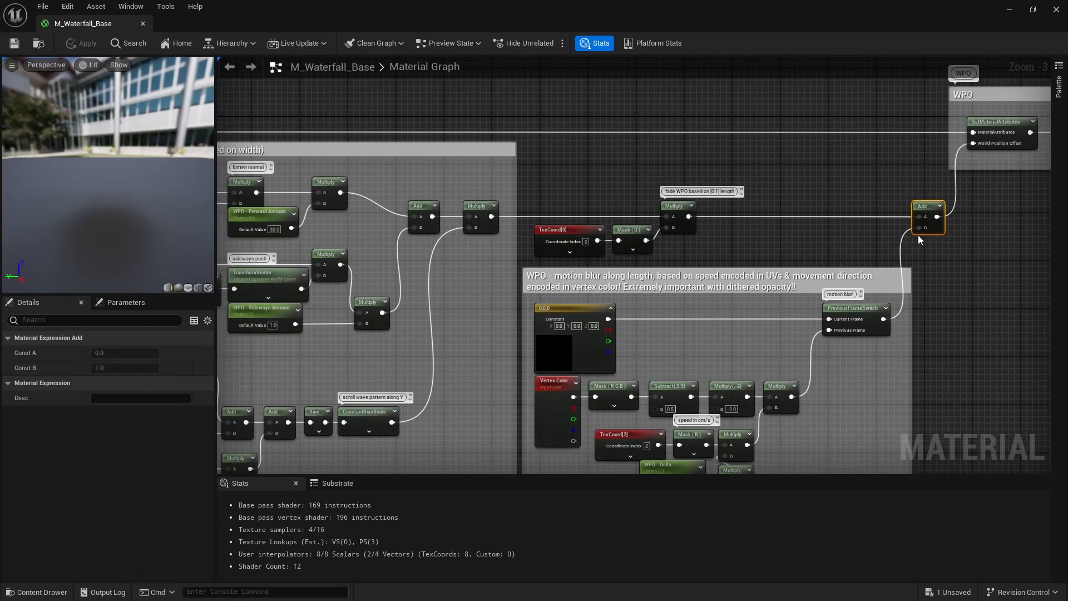
Step: Inspect the wave pattern nodes of the WPO push and expand section and select the Sine node
{"action": "right_click_drag", "start_coordinate": [758, 232], "coordinate": [1054, 216]}
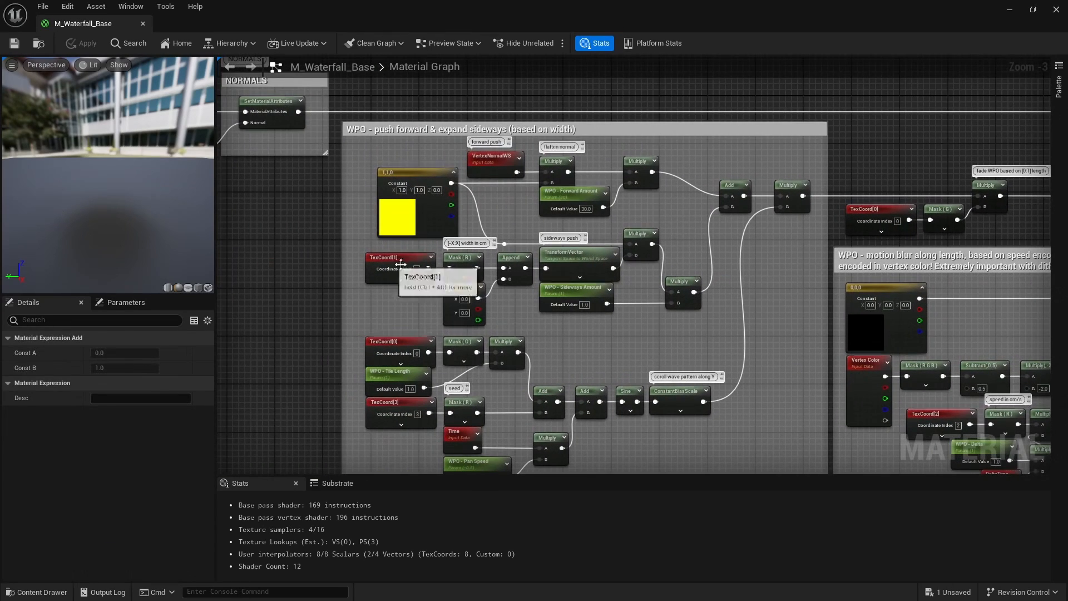
{"action": "right_click_drag", "start_coordinate": [660, 214], "coordinate": [676, 133]}
{"action": "scroll", "coordinate": [563, 335], "scroll_direction": "up", "scroll_amount": 1}
{"action": "scroll", "coordinate": [563, 334], "scroll_direction": "up", "scroll_amount": 1}
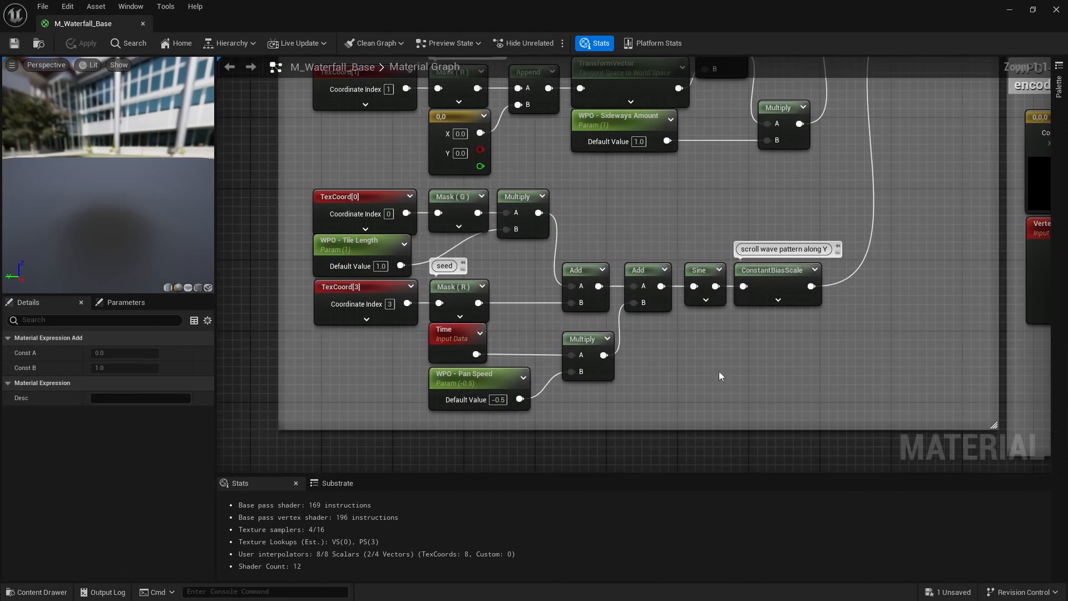
{"action": "left_click", "coordinate": [692, 348]}
{"action": "left_click", "coordinate": [702, 271]}
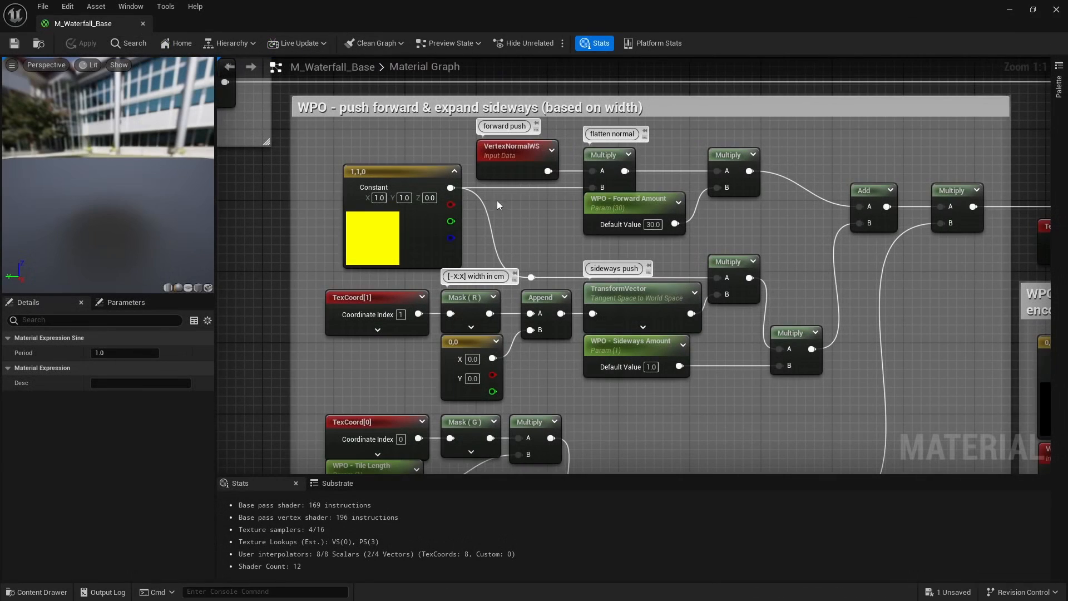
Step: Examine the forward push nodes from VertexNormalWS to WPO - Forward Amount, and orbit around T_Waterfall_Single in the level
{"action": "left_click_drag", "start_coordinate": [497, 201], "coordinate": [594, 154]}
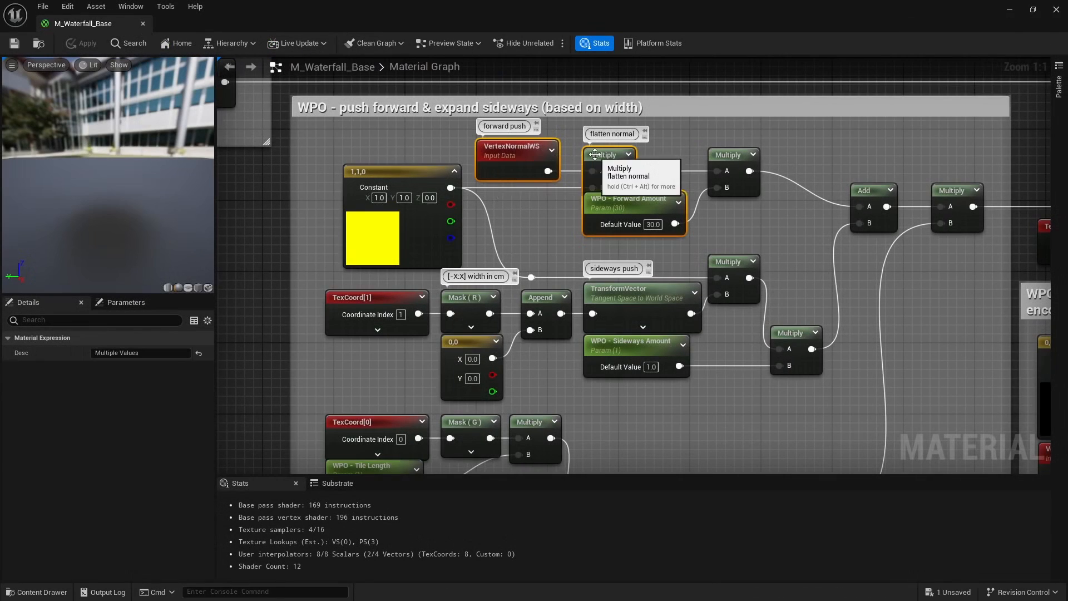
{"action": "left_click", "coordinate": [555, 209]}
{"action": "left_click", "coordinate": [371, 202]}
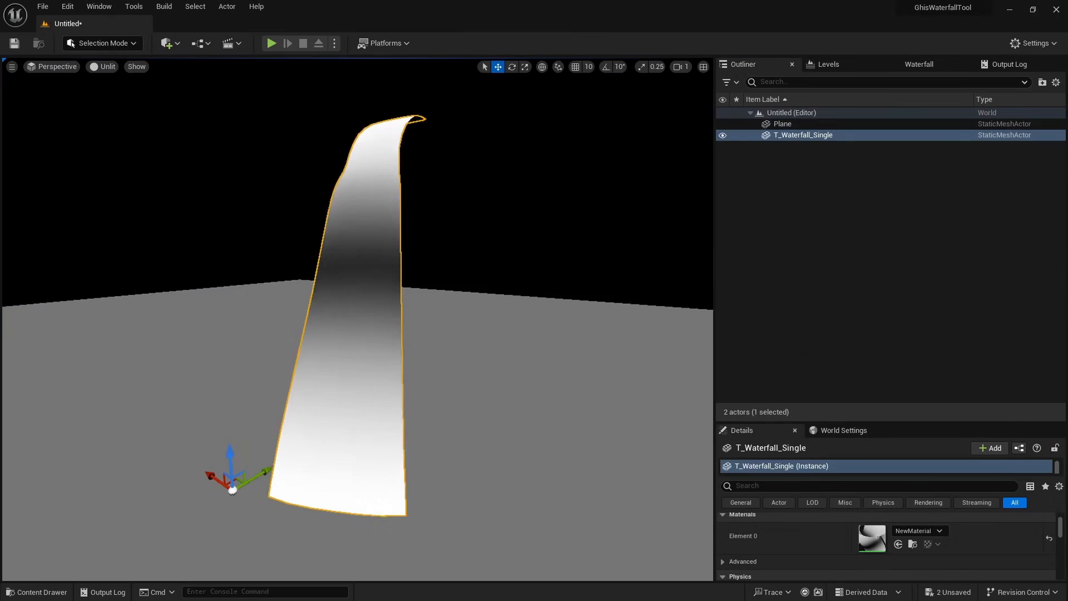
{"action": "left_click_drag", "start_coordinate": [300, 484], "coordinate": [255, 455], "text": "alt"}
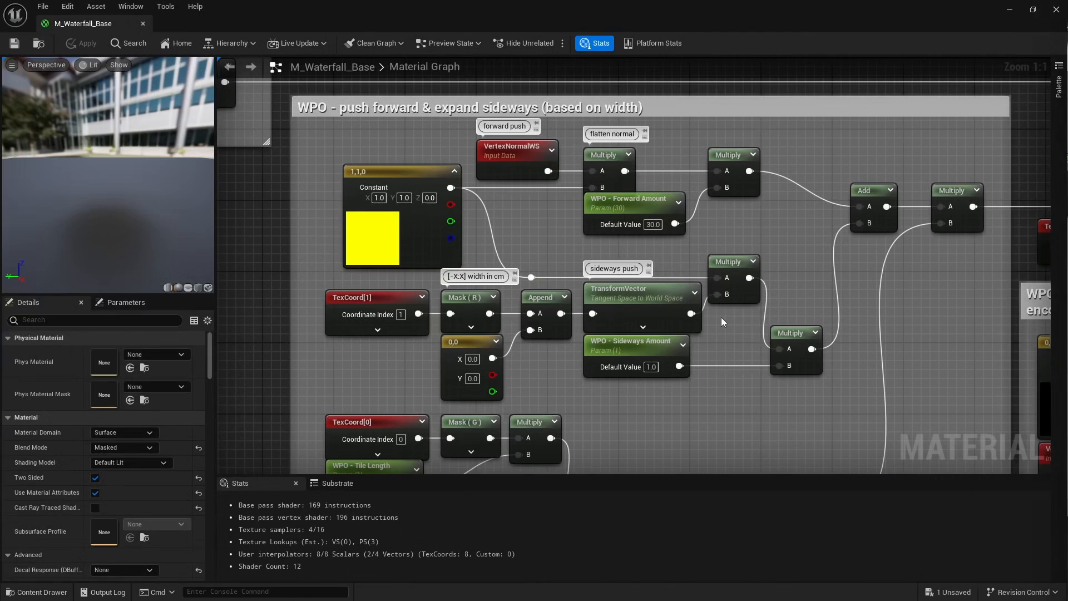
Step: Inspect the sideways push TransformVector and TexCoord[1] nodes, and examine UVmap_1 of the waterfall mesh in Blender by selecting a top corner vertex
{"action": "left_click", "coordinate": [625, 320]}
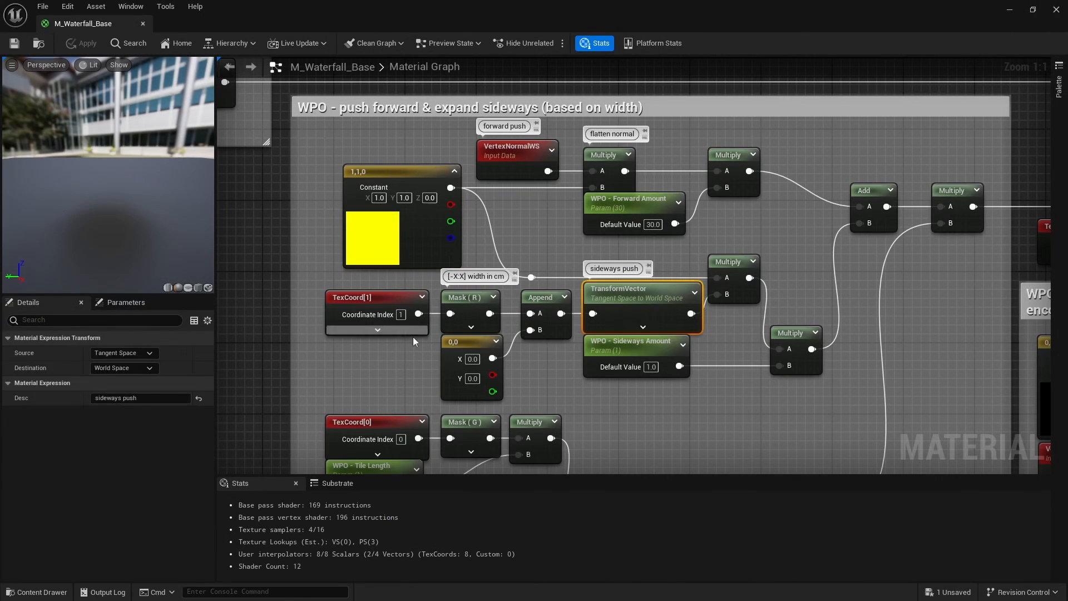
{"action": "left_click", "coordinate": [534, 369]}
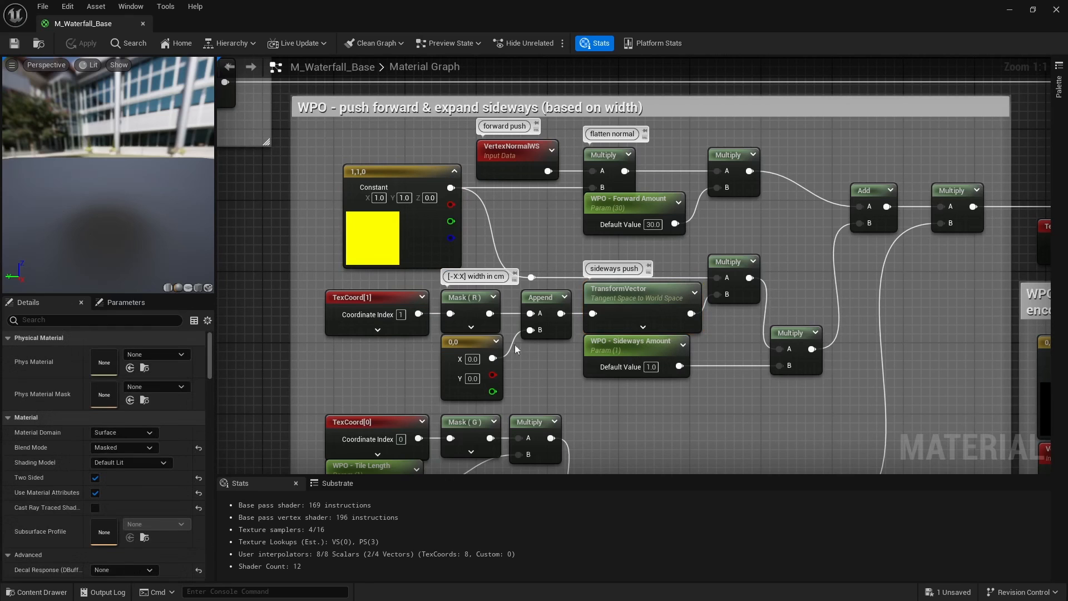
{"action": "left_click", "coordinate": [367, 303]}
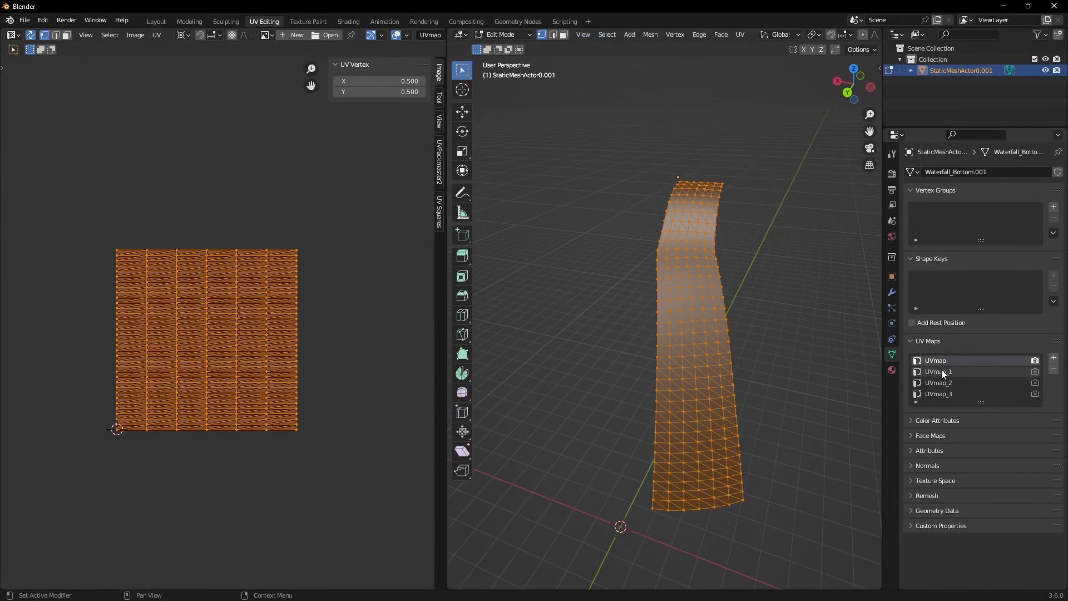
{"action": "scroll", "coordinate": [222, 386], "scroll_direction": "up", "scroll_amount": 7}
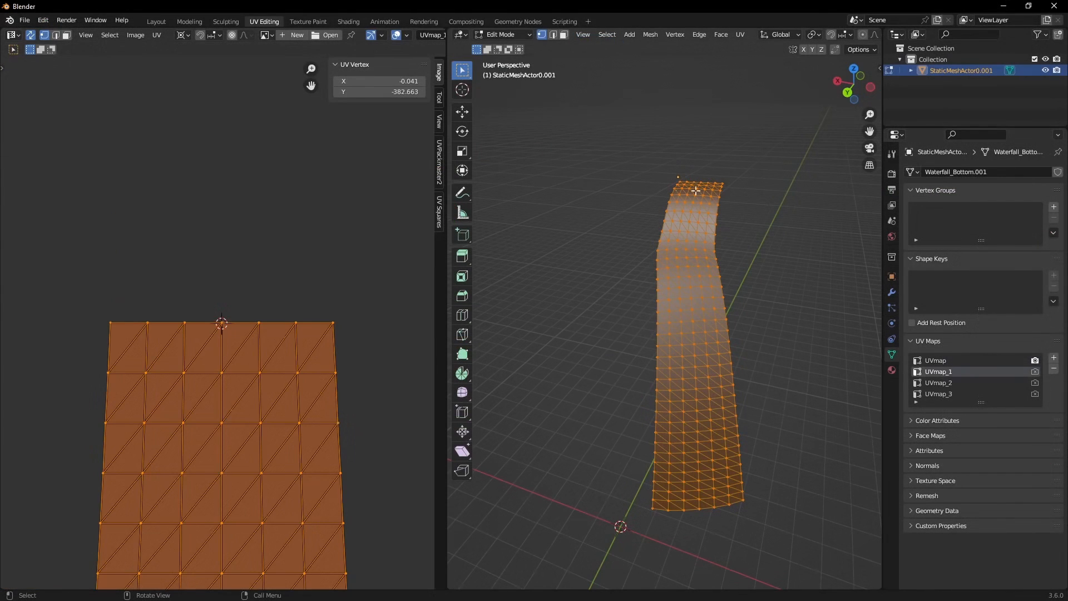
{"action": "left_click", "coordinate": [724, 184]}
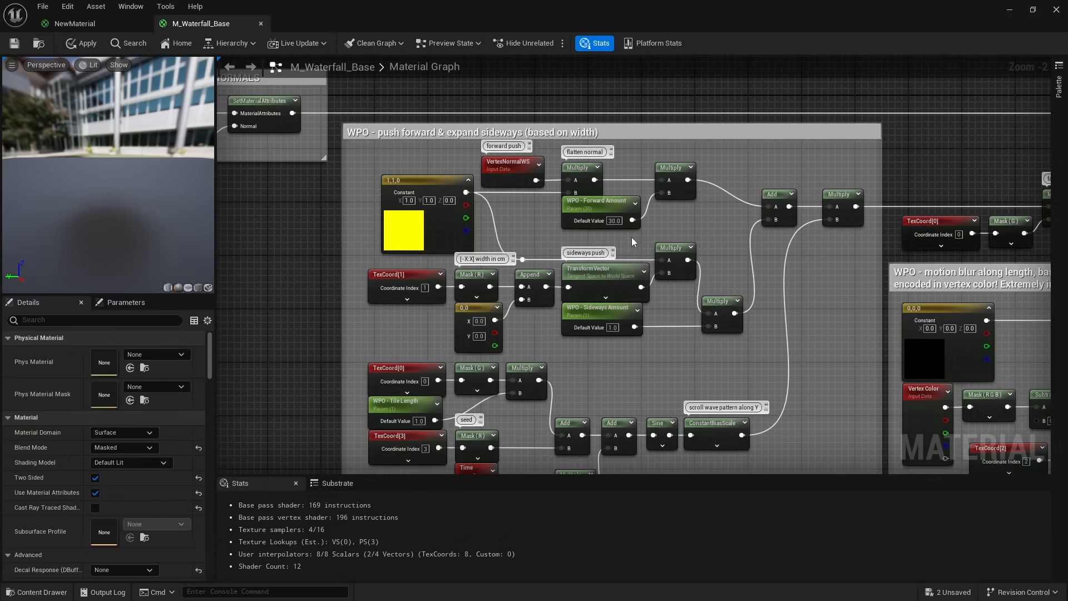
Step: Review the tangent-to-world TransformVector and TexCoord[1] width nodes in M_Waterfall_Base, and orbit around the generated planes in the level
{"action": "left_click", "coordinate": [595, 289]}
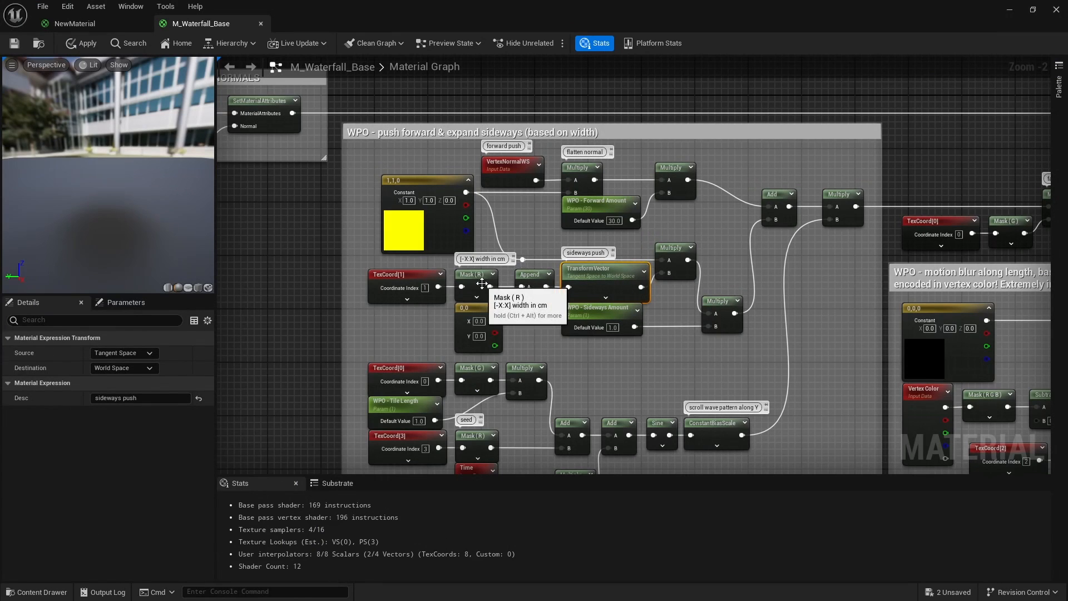
{"action": "left_click_drag", "start_coordinate": [429, 291], "coordinate": [425, 291]}
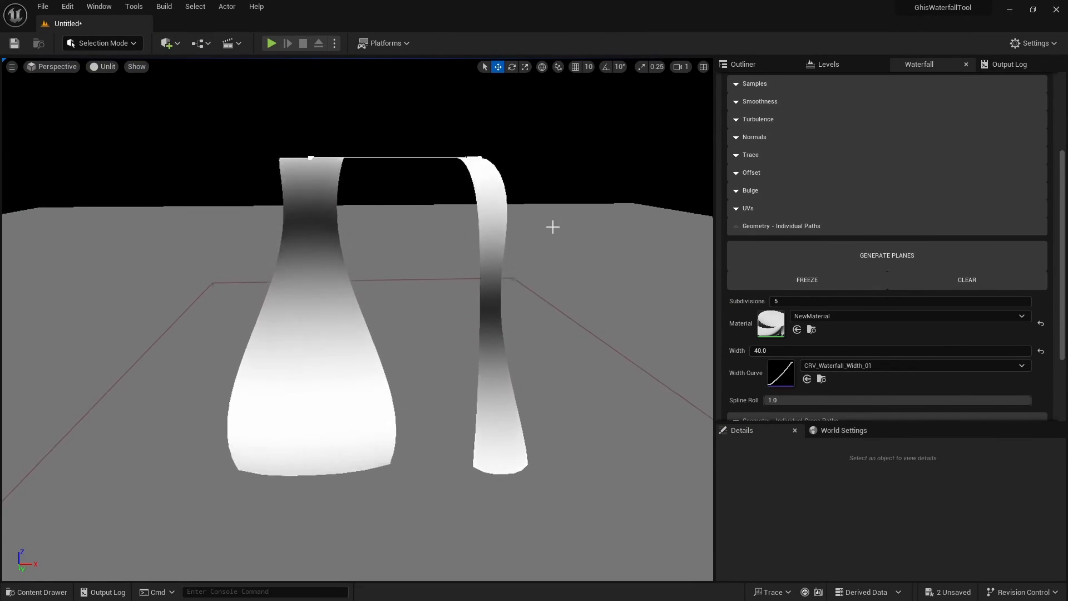
{"action": "left_click_drag", "start_coordinate": [553, 226], "coordinate": [578, 201], "text": "alt"}
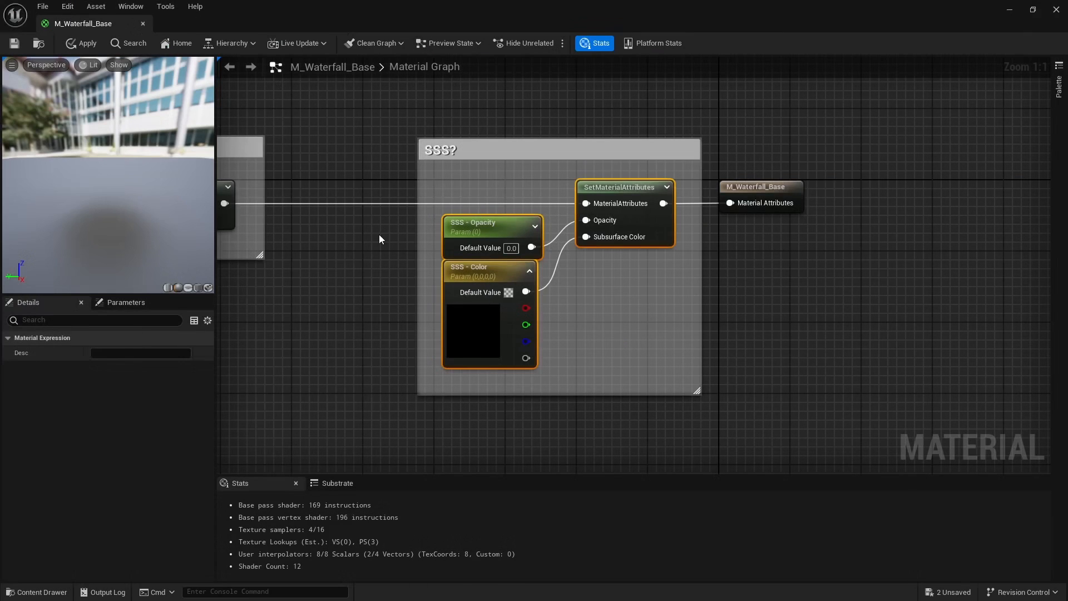
Step: Review the SSS opacity and color nodes and the shading model choices of M_Waterfall_Base
{"action": "left_click", "coordinate": [310, 310]}
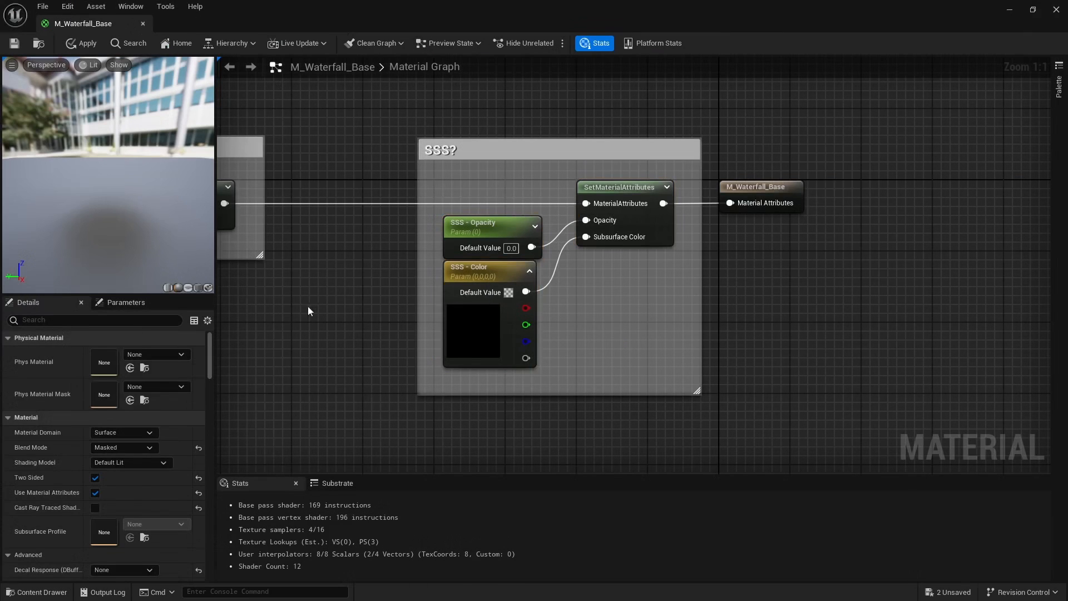
{"action": "left_click", "coordinate": [142, 458]}
{"action": "left_click", "coordinate": [293, 332]}
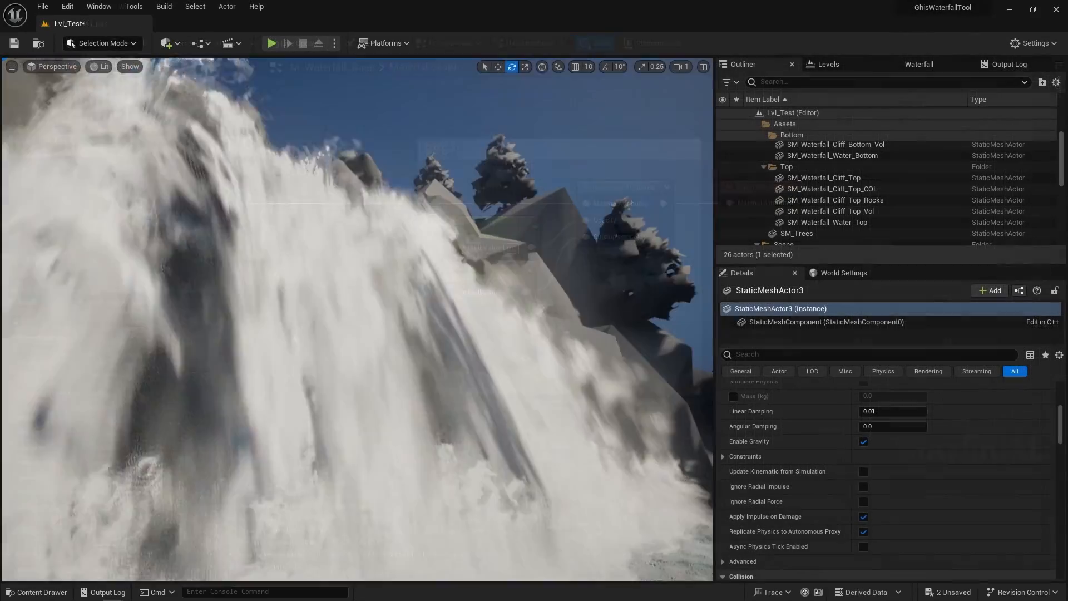
Step: Fly up to the waterfall in Lvl_Test and look at its shading from behind and along the edge
{"action": "key", "text": "w"}
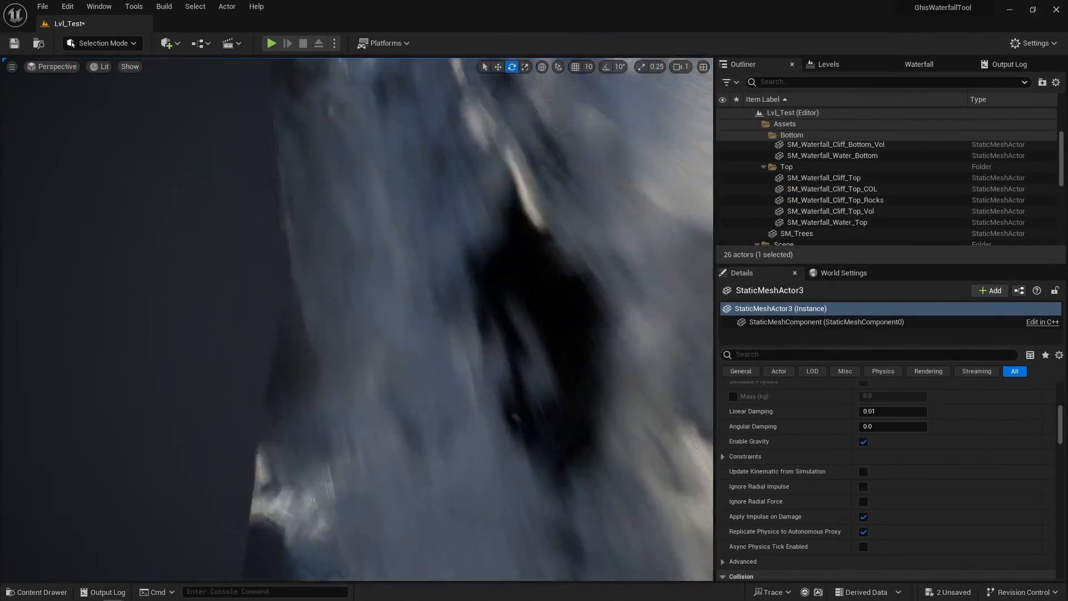
{"action": "key", "text": "w"}
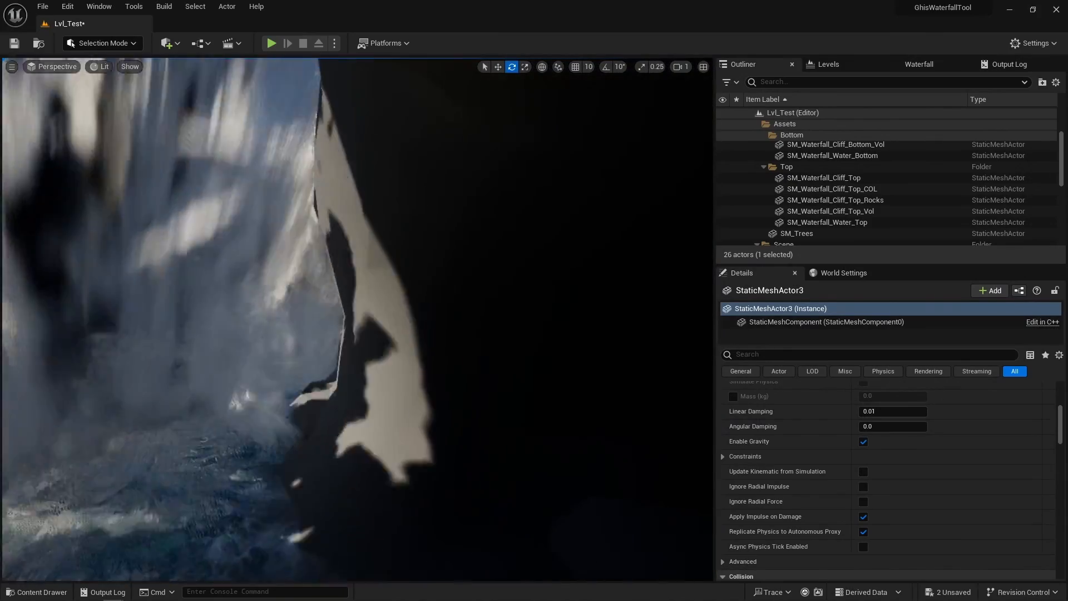
{"action": "right_click_drag", "start_coordinate": [357, 319], "coordinate": [122, 317]}
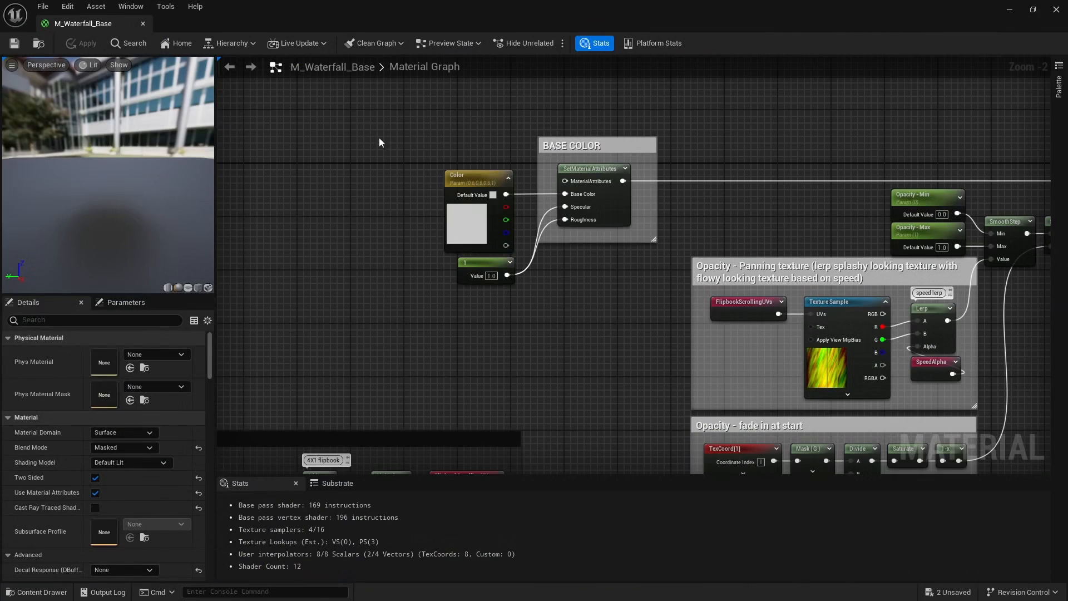
Step: Inspect the Base Color section's constant for specular and roughness, and the material's advanced settings down to Fully Rough
{"action": "left_click", "coordinate": [512, 234]}
{"action": "left_click", "coordinate": [574, 286]}
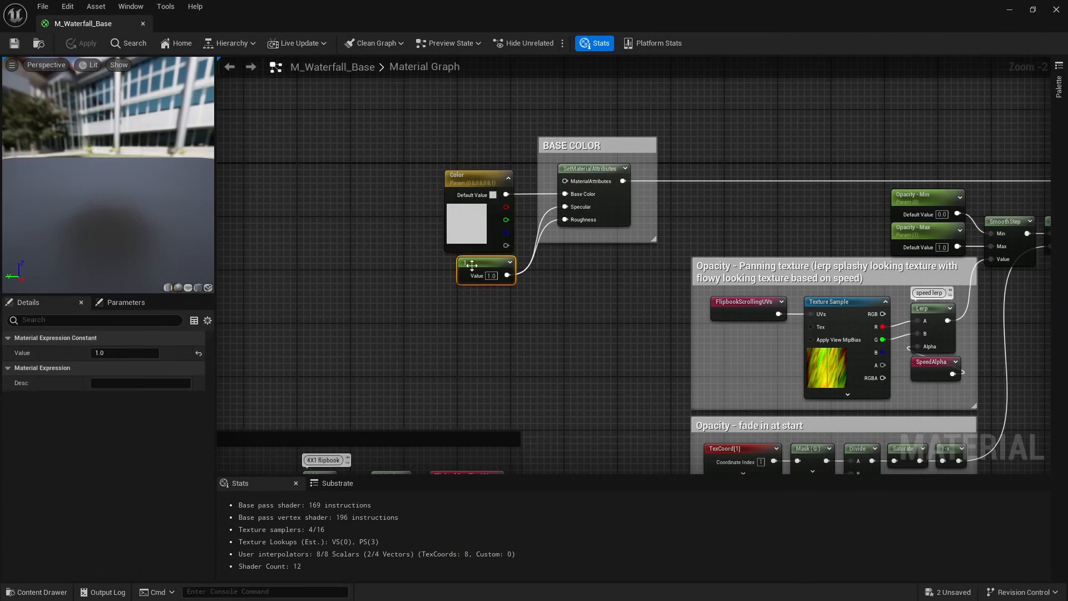
{"action": "scroll", "coordinate": [123, 528], "scroll_direction": "down", "scroll_amount": 5}
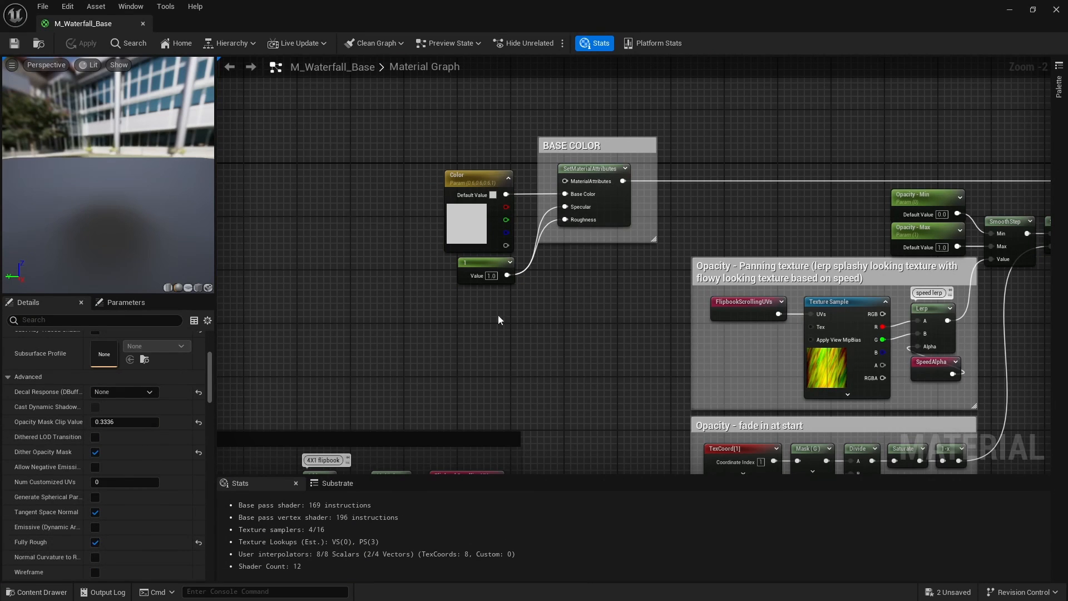
Step: Go to the Opacity - Panning texture section and select its Texture Sample node to inspect the mask texture
{"action": "right_click_drag", "start_coordinate": [612, 308], "coordinate": [229, 258]}
{"action": "left_click_drag", "start_coordinate": [876, 149], "coordinate": [875, 149]}
{"action": "left_click", "coordinate": [723, 245]}
{"action": "left_click", "coordinate": [462, 333]}
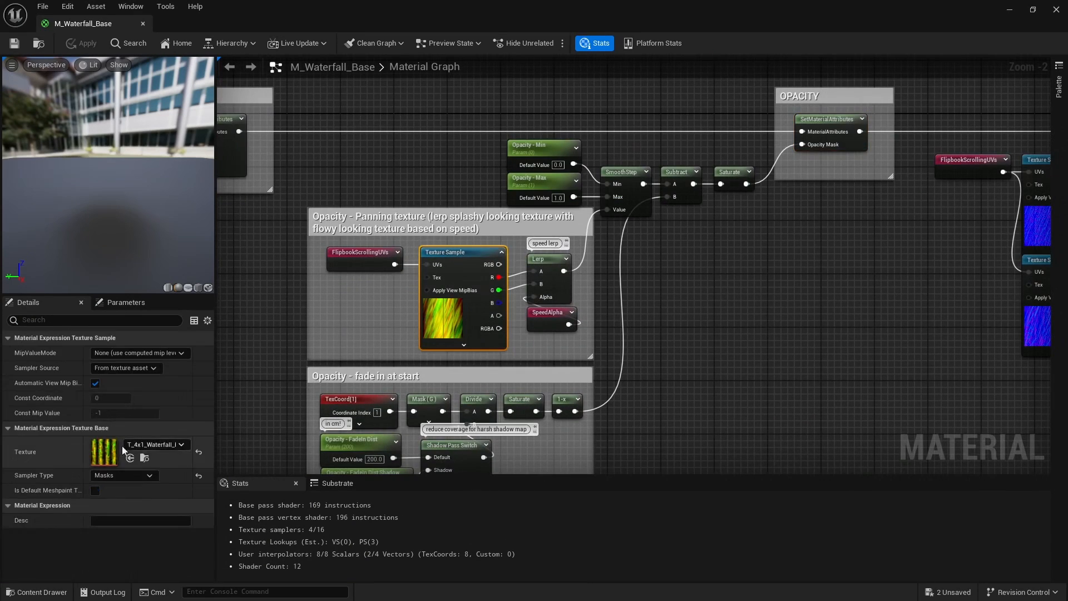
Step: Switch to GIMP and compare the flow, splash and splash #1 layers of T_4X1_Waterfall_Mask by toggling their visibility
{"action": "key", "text": "alt+Tab"}
{"action": "middle_click_drag", "start_coordinate": [518, 214], "coordinate": [521, 270]}
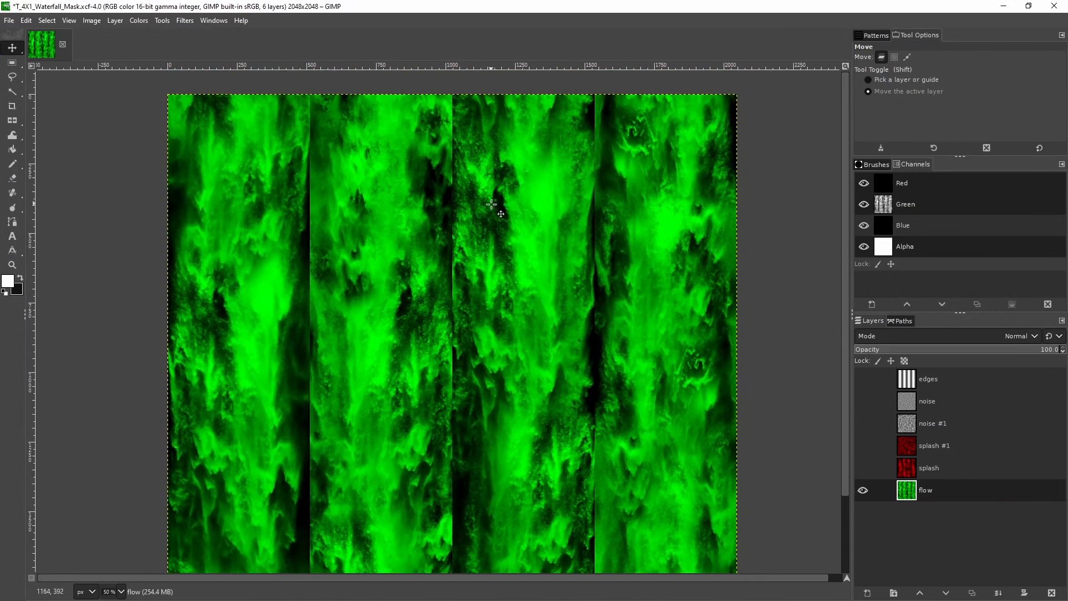
{"action": "scroll", "coordinate": [503, 313], "scroll_direction": "down", "scroll_amount": 4}
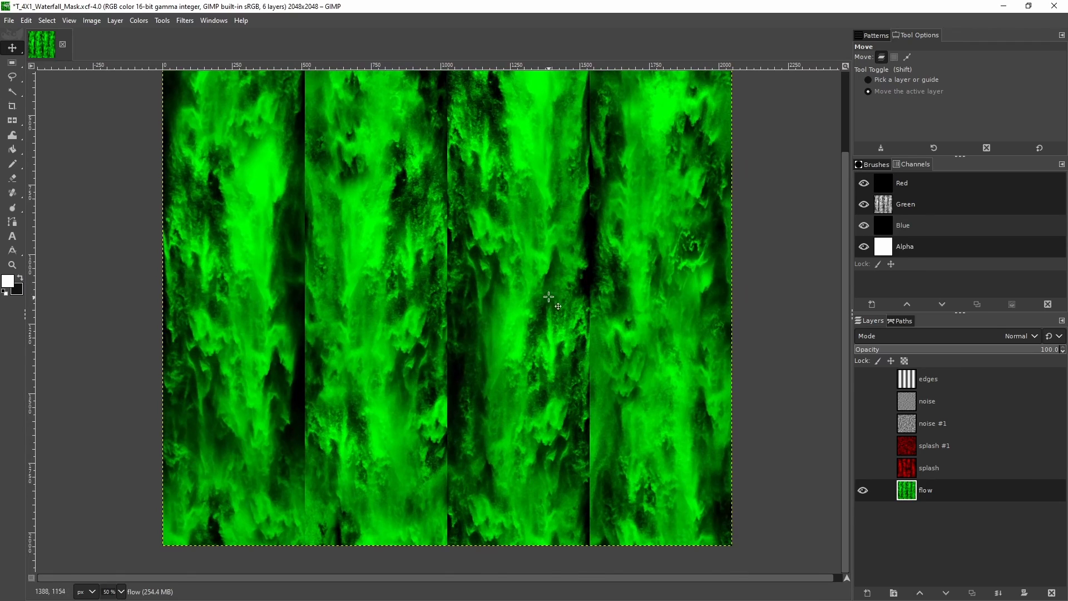
{"action": "scroll", "coordinate": [549, 297], "scroll_direction": "up", "scroll_amount": 1}
{"action": "left_click", "coordinate": [862, 488]}
{"action": "left_click", "coordinate": [861, 468]}
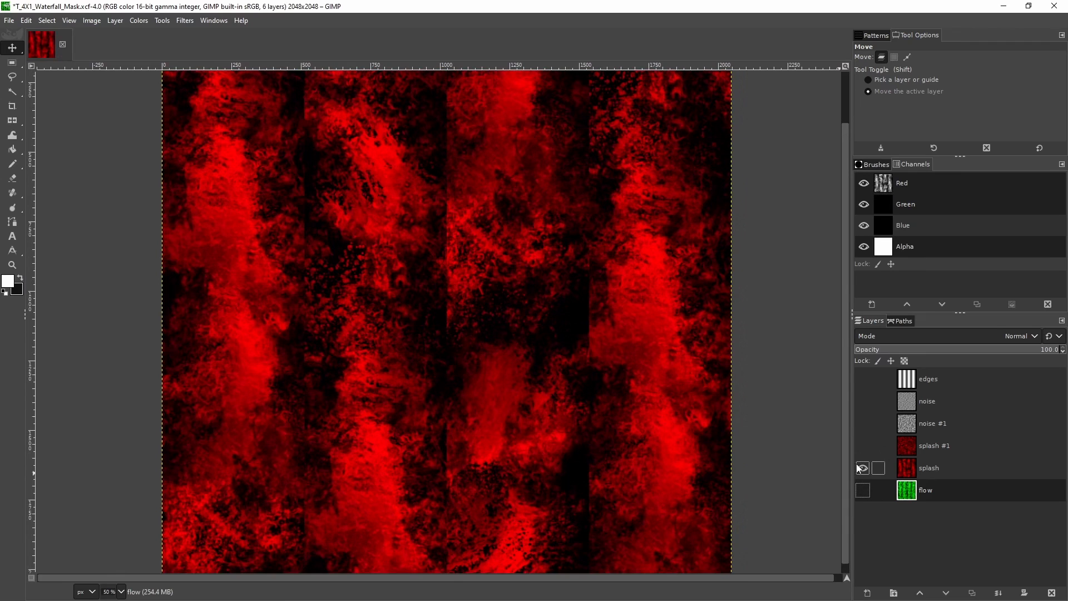
{"action": "left_click", "coordinate": [862, 446]}
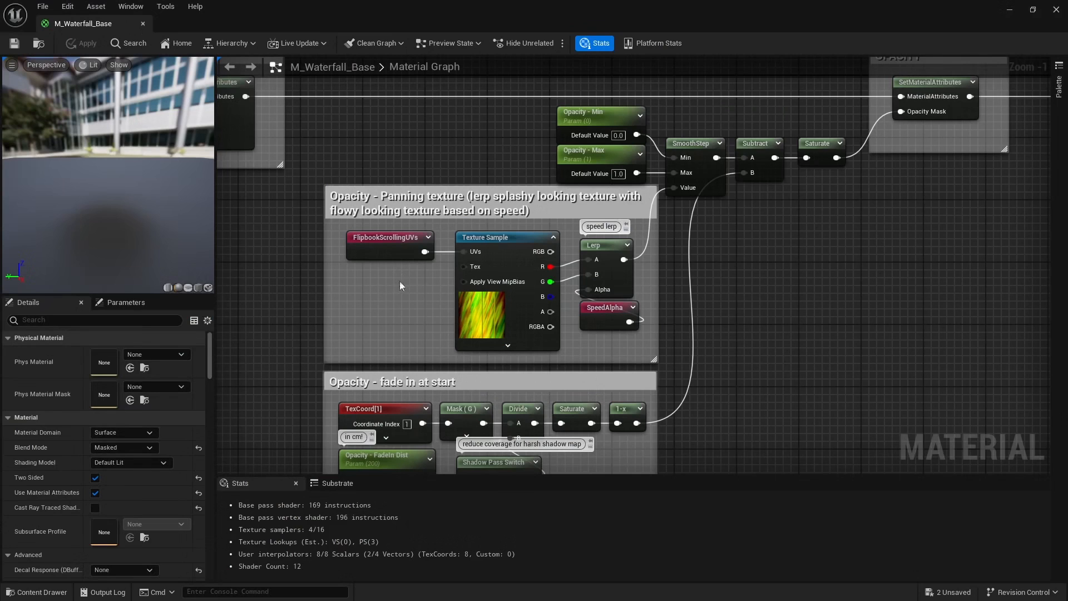
Step: Trace the opacity texture's UV input back through the FlipbookScrollingUVs declaration to the Data - UVs section
{"action": "scroll", "coordinate": [634, 266], "scroll_direction": "down", "scroll_amount": 1}
{"action": "right_click_drag", "start_coordinate": [234, 297], "coordinate": [682, 152]}
{"action": "scroll", "coordinate": [665, 283], "scroll_direction": "up", "scroll_amount": 1}
{"action": "left_click_drag", "start_coordinate": [653, 302], "coordinate": [779, 258]}
{"action": "right_click_drag", "start_coordinate": [625, 304], "coordinate": [822, 274]}
{"action": "scroll", "coordinate": [822, 274], "scroll_direction": "down", "scroll_amount": 1}
{"action": "right_click_drag", "start_coordinate": [417, 283], "coordinate": [719, 244]}
{"action": "right_click_drag", "start_coordinate": [555, 254], "coordinate": [769, 293]}
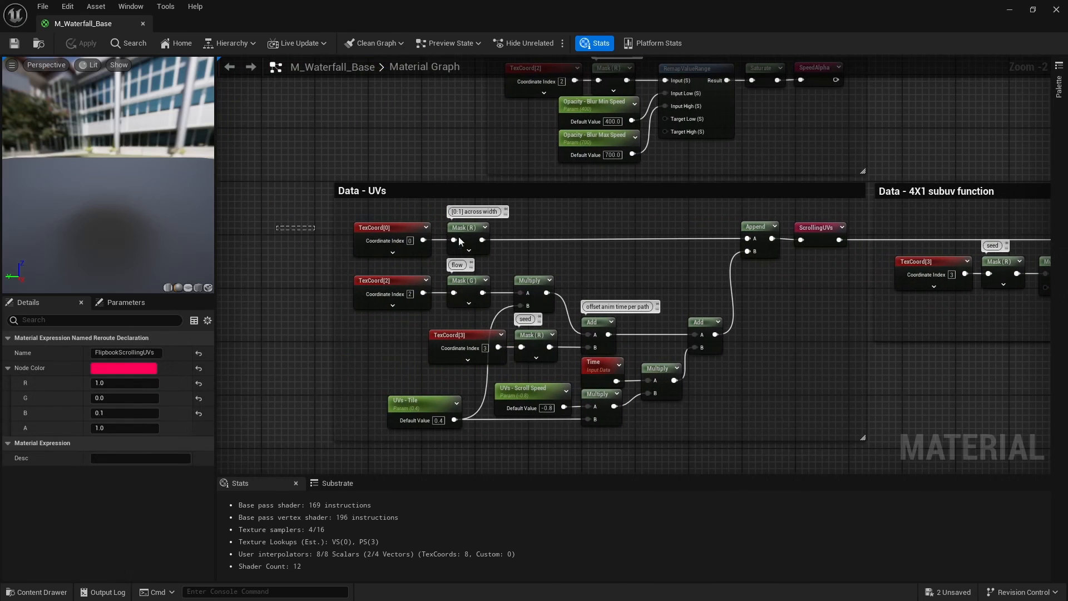
Step: Highlight the node chains in Data - UVs for width, flow, time-based scroll speed and the per-path seed offset
{"action": "left_click_drag", "start_coordinate": [740, 224], "coordinate": [741, 224]}
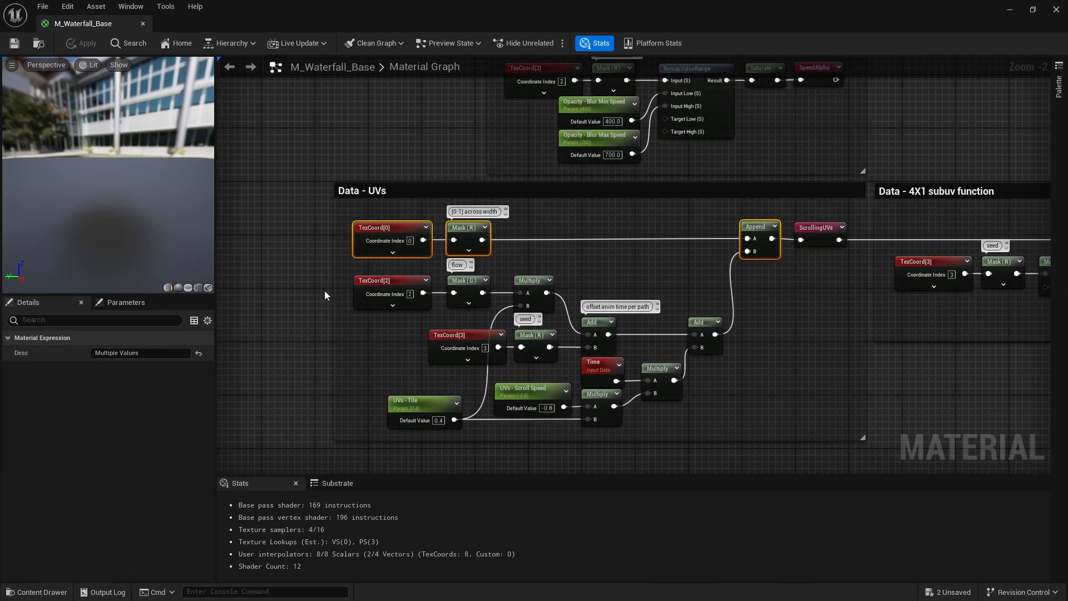
{"action": "left_click_drag", "start_coordinate": [325, 296], "coordinate": [778, 421]}
{"action": "left_click", "coordinate": [778, 421]}
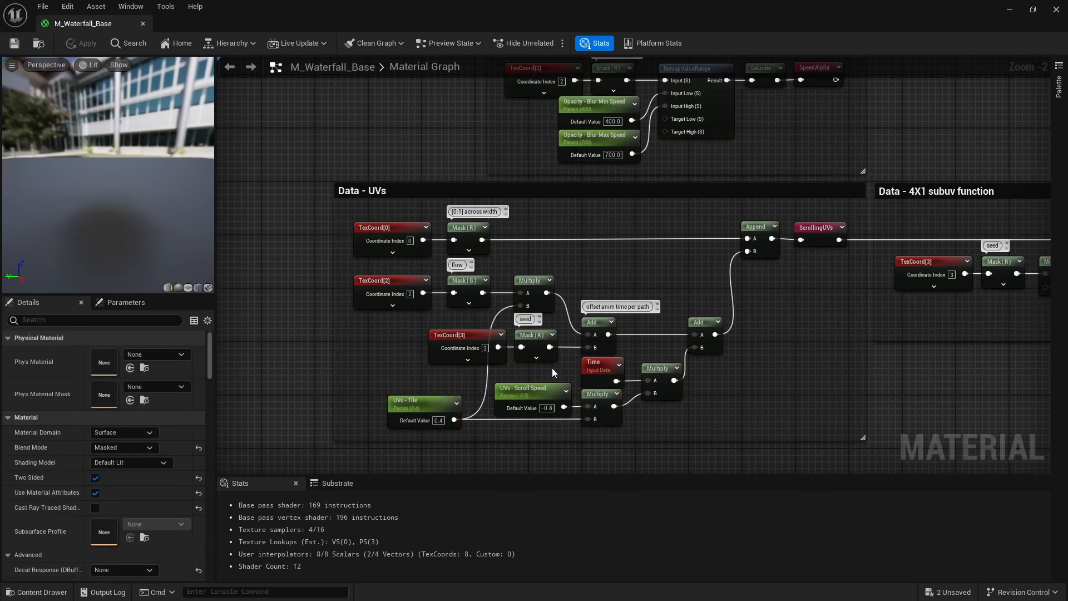
{"action": "left_click_drag", "start_coordinate": [553, 373], "coordinate": [668, 416]}
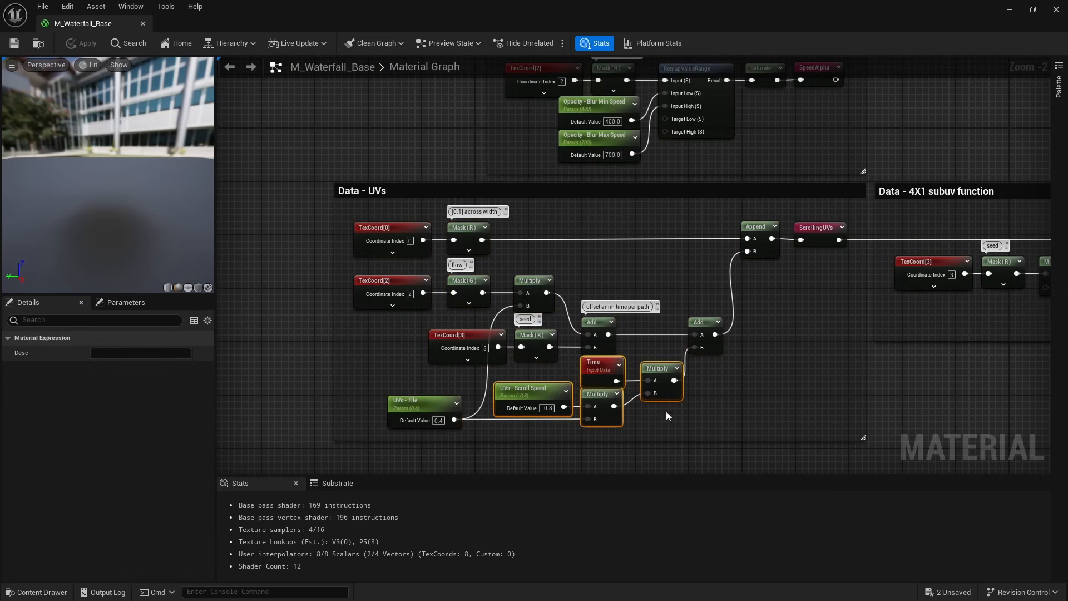
{"action": "left_click", "coordinate": [702, 377]}
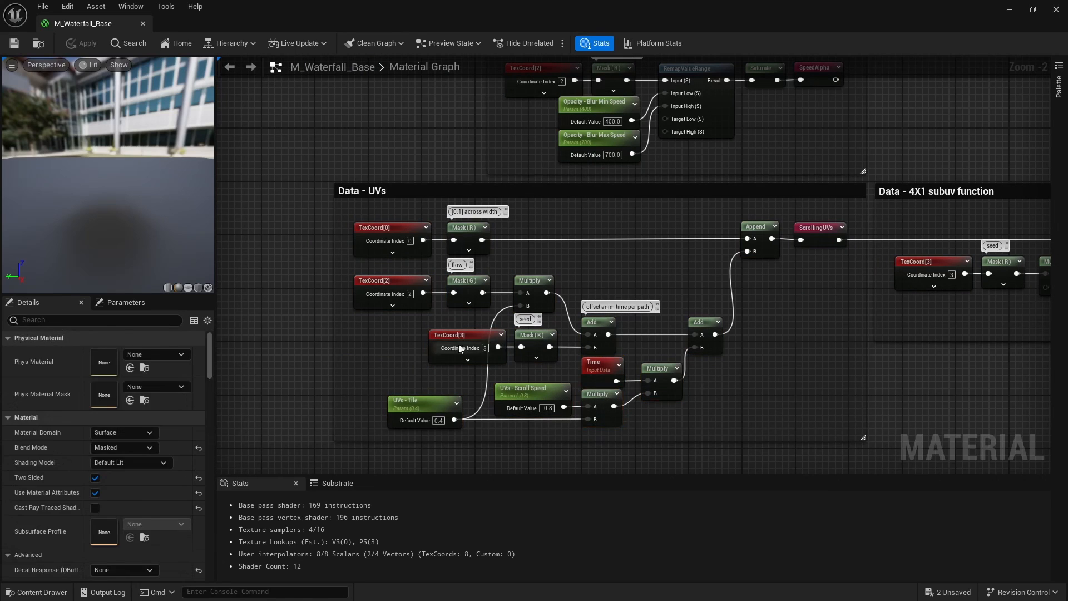
{"action": "left_click_drag", "start_coordinate": [518, 341], "coordinate": [567, 337]}
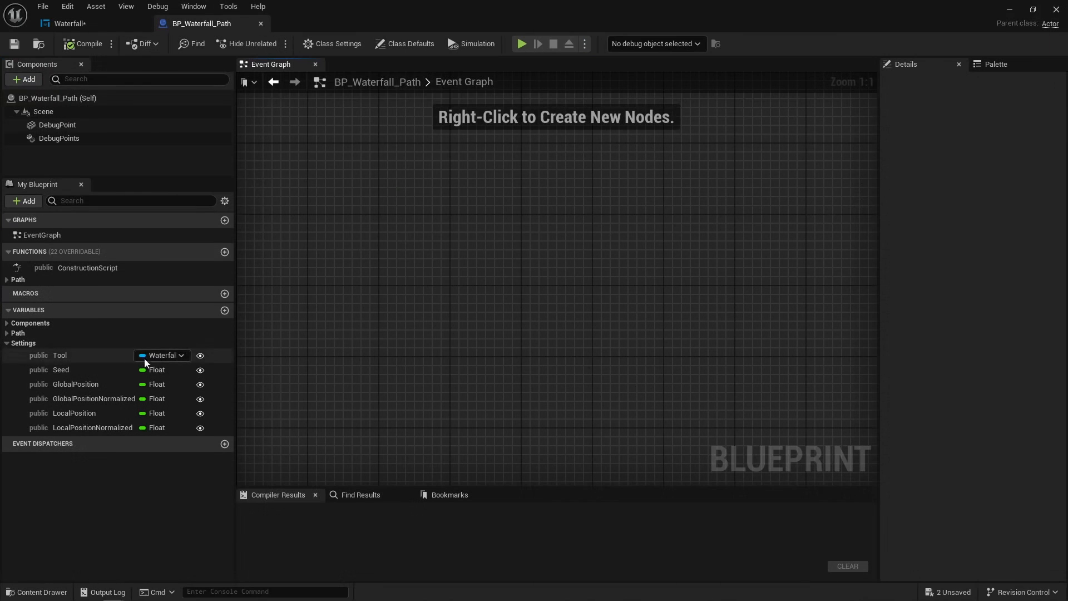
Step: Inspect the Seed variable in BP_Waterfall_Path and its use in the Waterfall tool, and relate it to the TexCoord[3] seed nodes in Data - UVs
{"action": "left_click", "coordinate": [111, 370]}
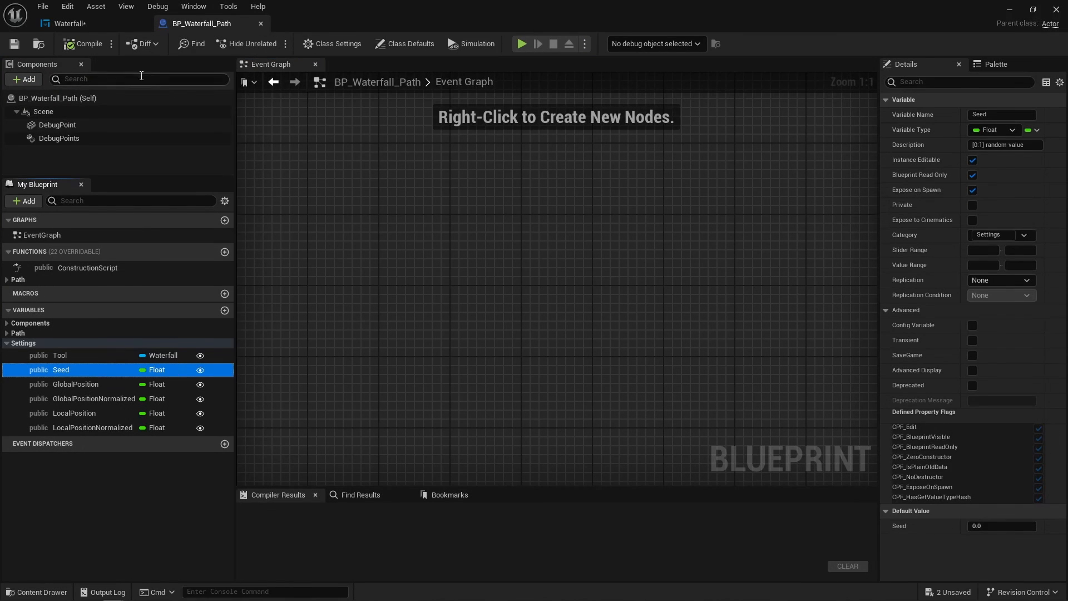
{"action": "left_click", "coordinate": [81, 24]}
{"action": "left_click_drag", "start_coordinate": [388, 167], "coordinate": [597, 314]}
{"action": "left_click_drag", "start_coordinate": [427, 372], "coordinate": [468, 314]}
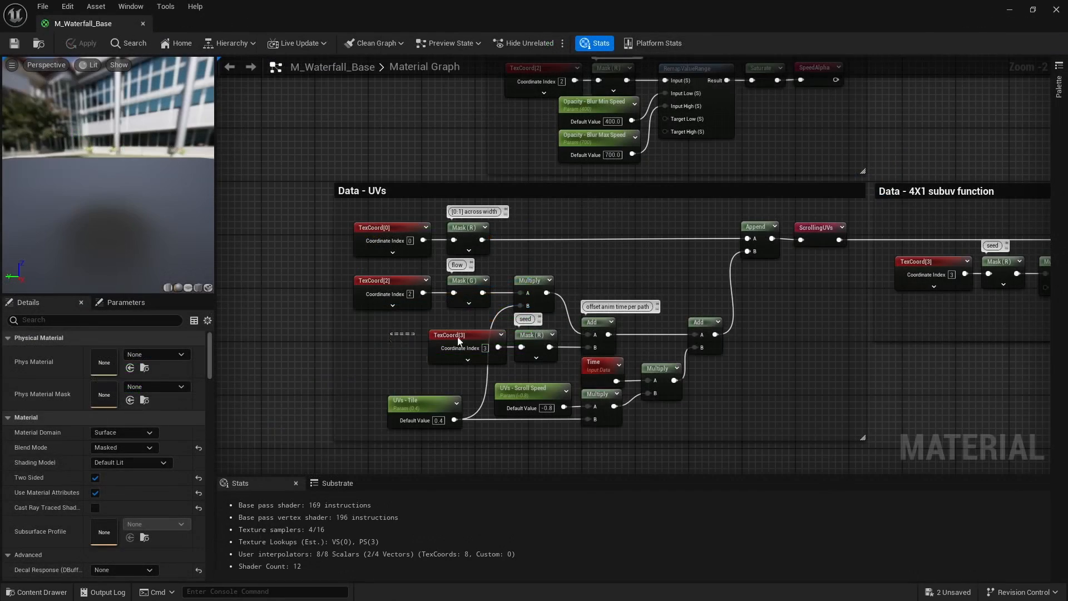
{"action": "left_click_drag", "start_coordinate": [423, 332], "coordinate": [582, 338]}
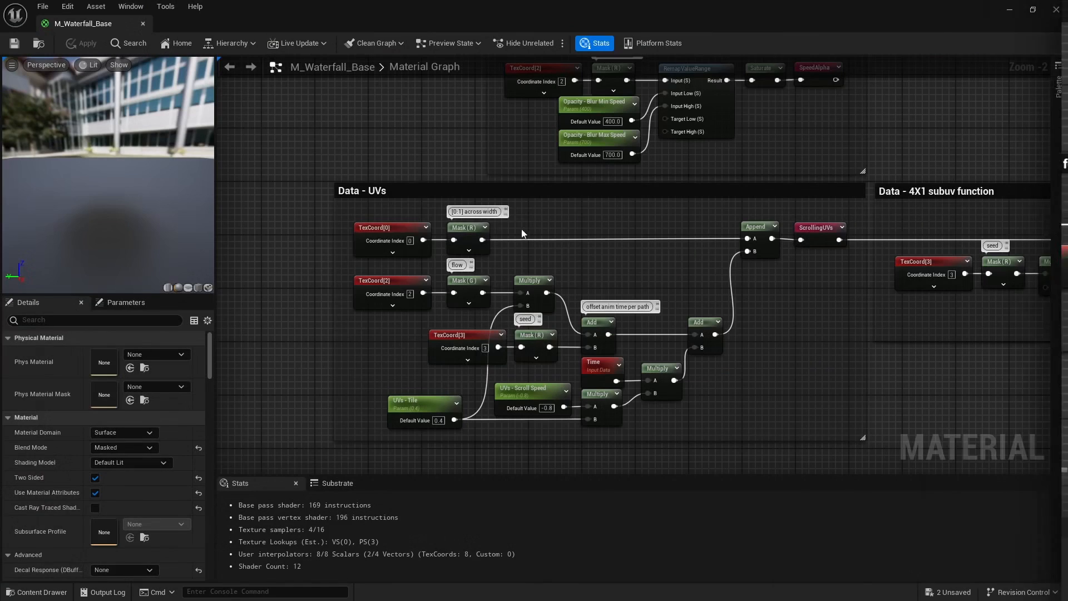
Step: Highlight the TexCoord[0] width nodes and the flow mask chain in the Data - UVs section
{"action": "left_click_drag", "start_coordinate": [522, 234], "coordinate": [397, 253]}
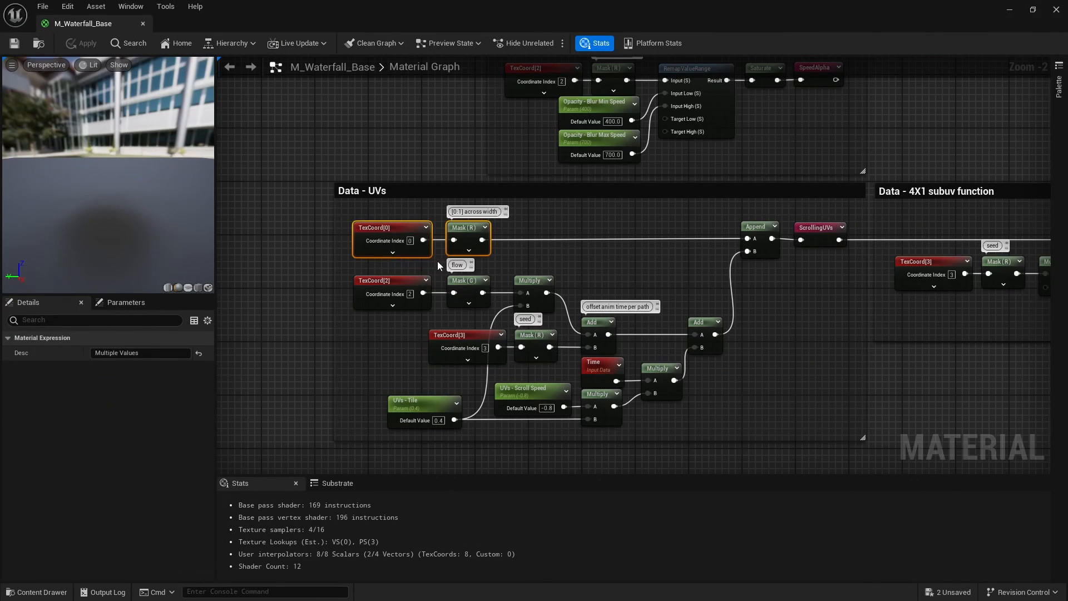
{"action": "left_click", "coordinate": [431, 268]}
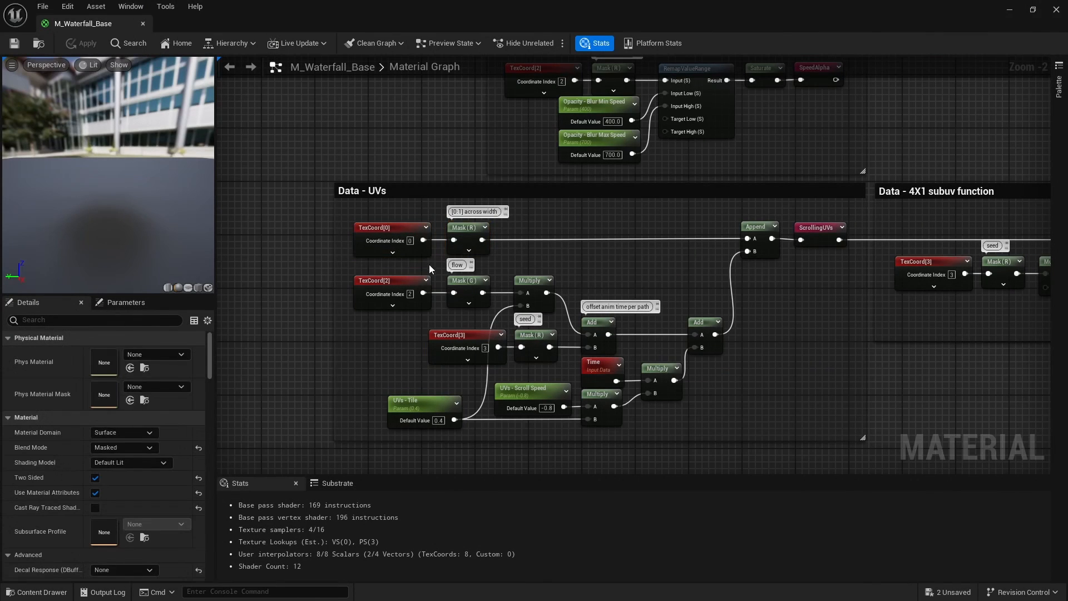
{"action": "left_click_drag", "start_coordinate": [446, 283], "coordinate": [470, 292]}
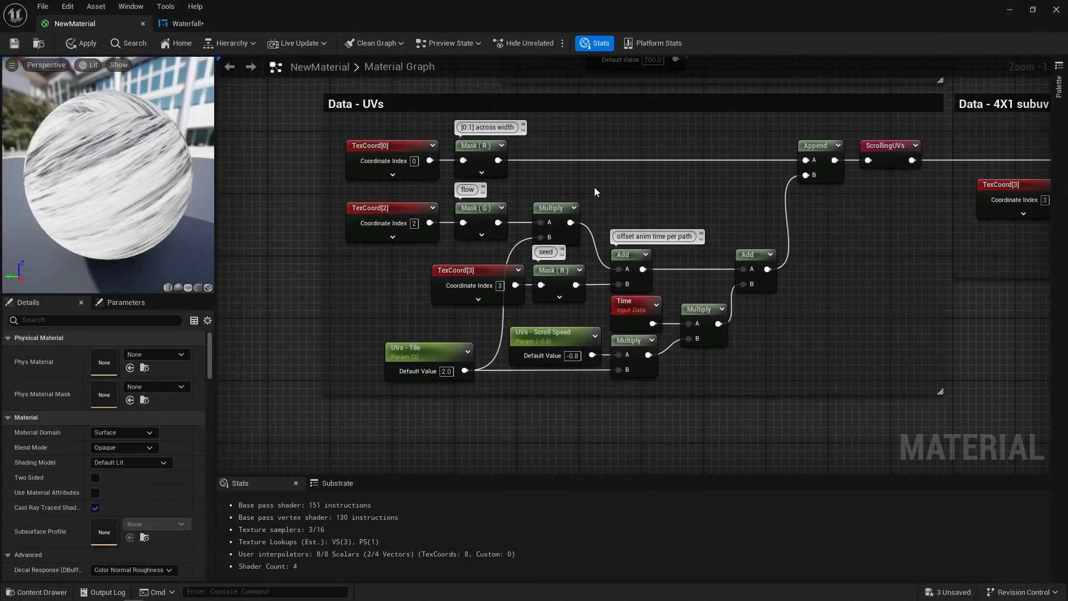
Step: Point out the seed nodes in NewMaterial's Data - 4X1 subuv function and connect the Floor output to Append's A input
{"action": "right_click_drag", "start_coordinate": [594, 192], "coordinate": [217, 229]}
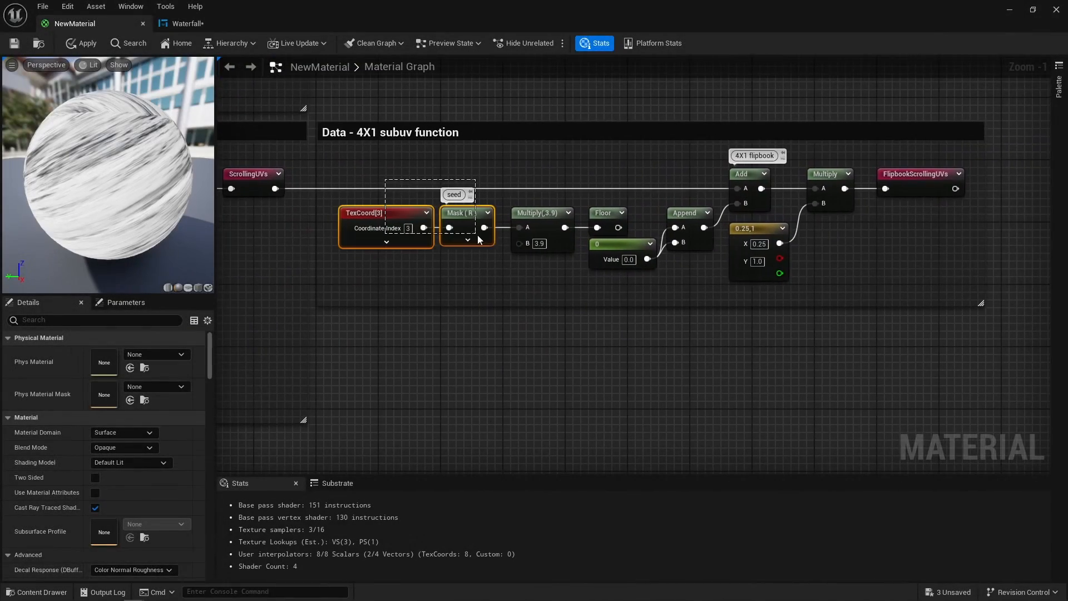
{"action": "left_click_drag", "start_coordinate": [477, 239], "coordinate": [481, 244]}
{"action": "left_click", "coordinate": [529, 274]}
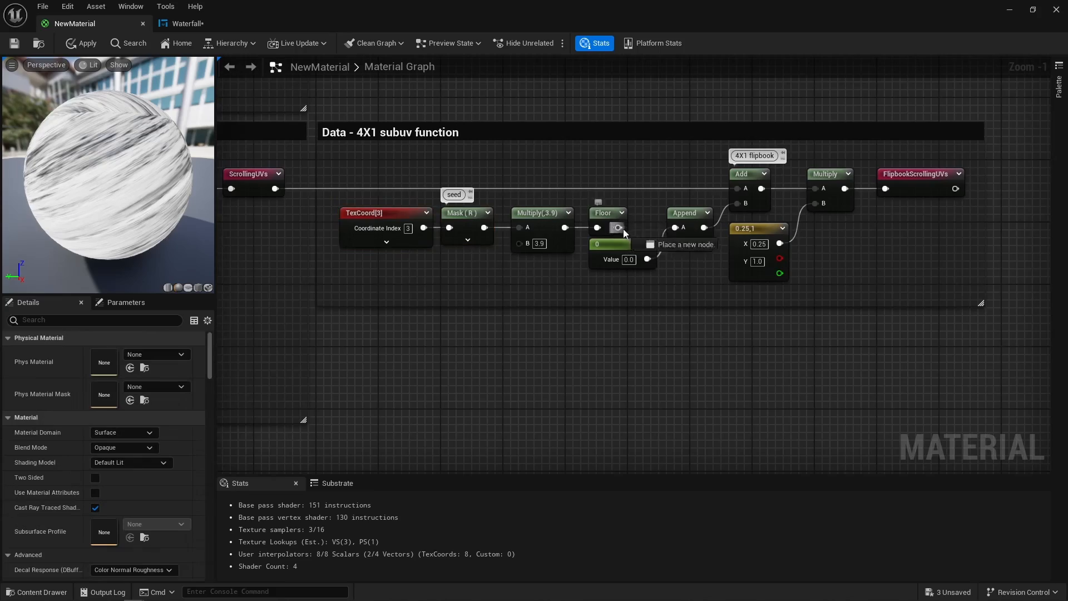
{"action": "left_click_drag", "start_coordinate": [678, 228], "coordinate": [675, 228]}
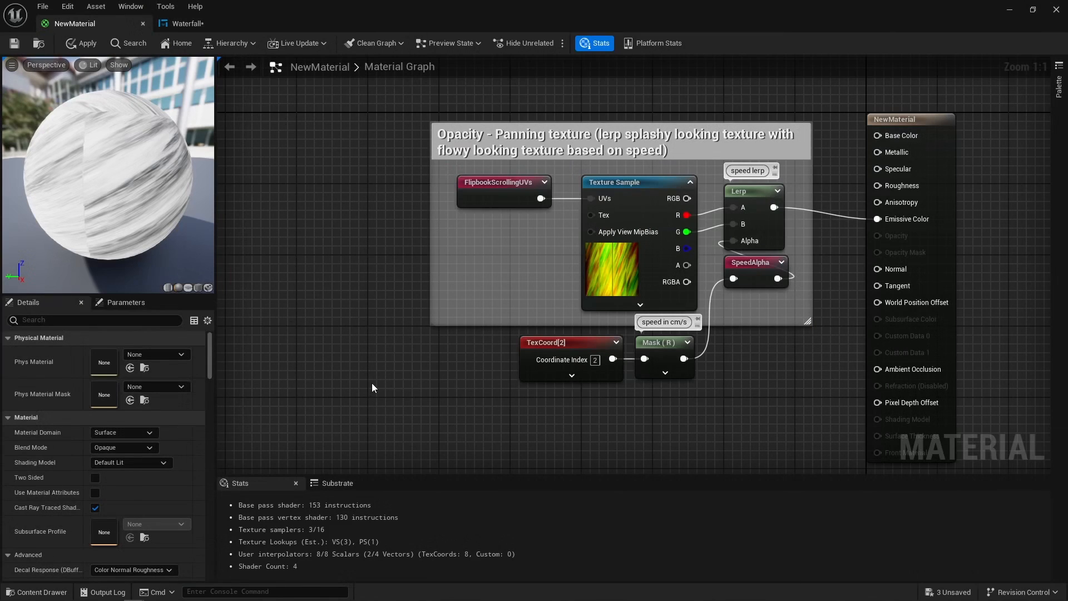
Step: Examine how the remapped and saturated TexCoord[2] speed drives the opacity Lerp's alpha in NewMaterial
{"action": "left_click_drag", "start_coordinate": [638, 196], "coordinate": [640, 194]}
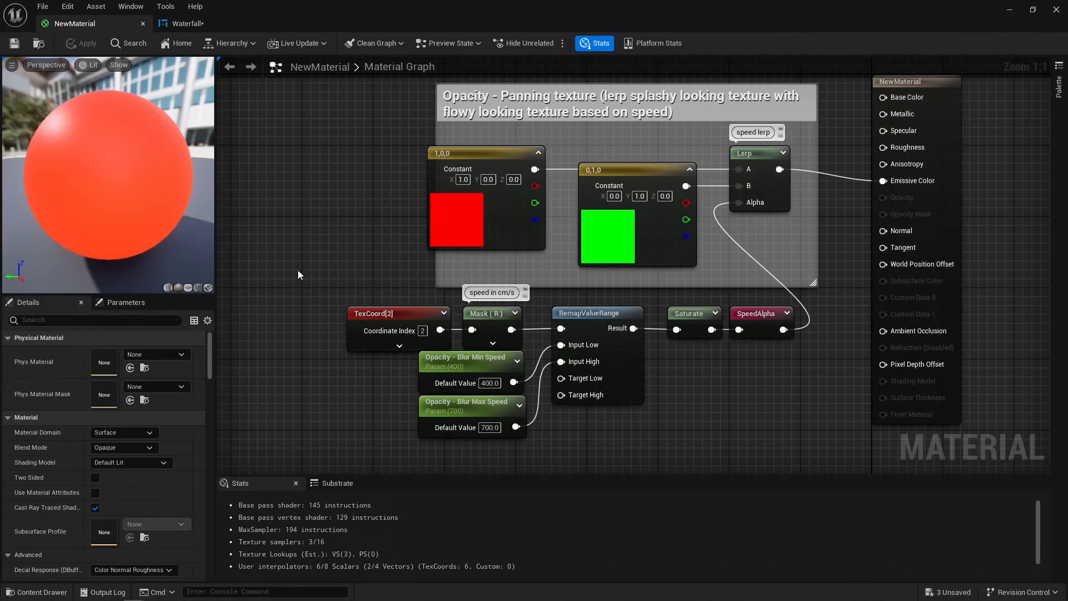
{"action": "left_click_drag", "start_coordinate": [696, 387], "coordinate": [696, 387]}
{"action": "left_click", "coordinate": [697, 387]}
{"action": "left_click_drag", "start_coordinate": [500, 19], "coordinate": [814, 110]}
{"action": "right_click_drag", "start_coordinate": [826, 258], "coordinate": [669, 146]}
{"action": "left_click", "coordinate": [728, 315]}
{"action": "mouse_move", "coordinate": [630, 386]}
{"action": "left_mouse_down"}
{"action": "mouse_move", "coordinate": [690, 386]}
{"action": "mouse_move", "coordinate": [629, 383]}
{"action": "left_mouse_up"}
{"action": "left_click", "coordinate": [756, 360]}
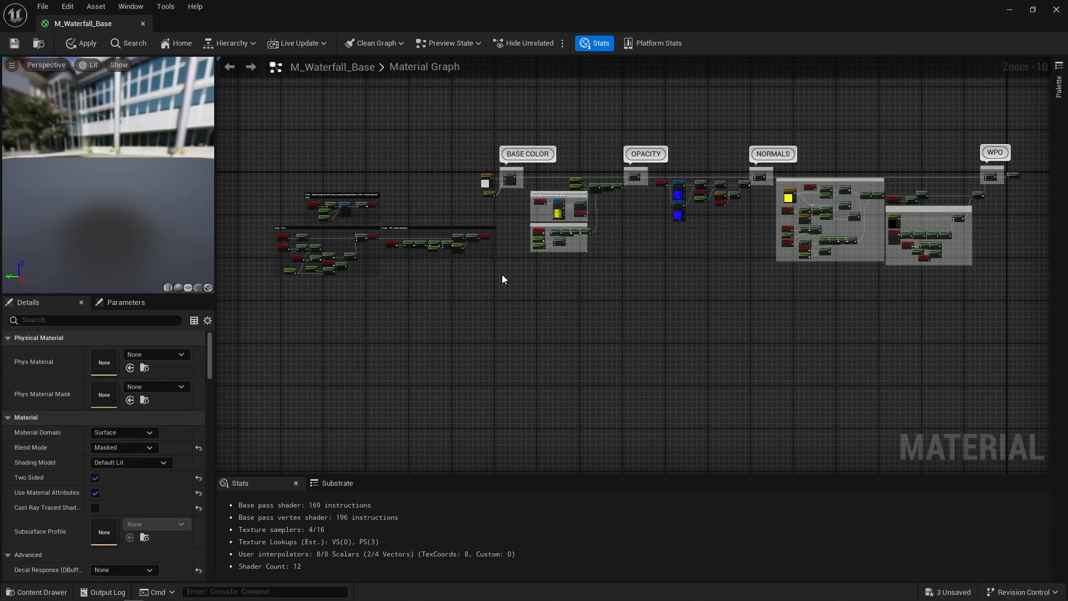
Step: Highlight the TexCoord[2] flow and TexCoord[3] seed nodes feeding M_Waterfall_Base's scrolling UVs and 4X1 subuv function
{"action": "scroll", "coordinate": [281, 245], "scroll_direction": "up", "scroll_amount": 8}
{"action": "left_click", "coordinate": [313, 257]}
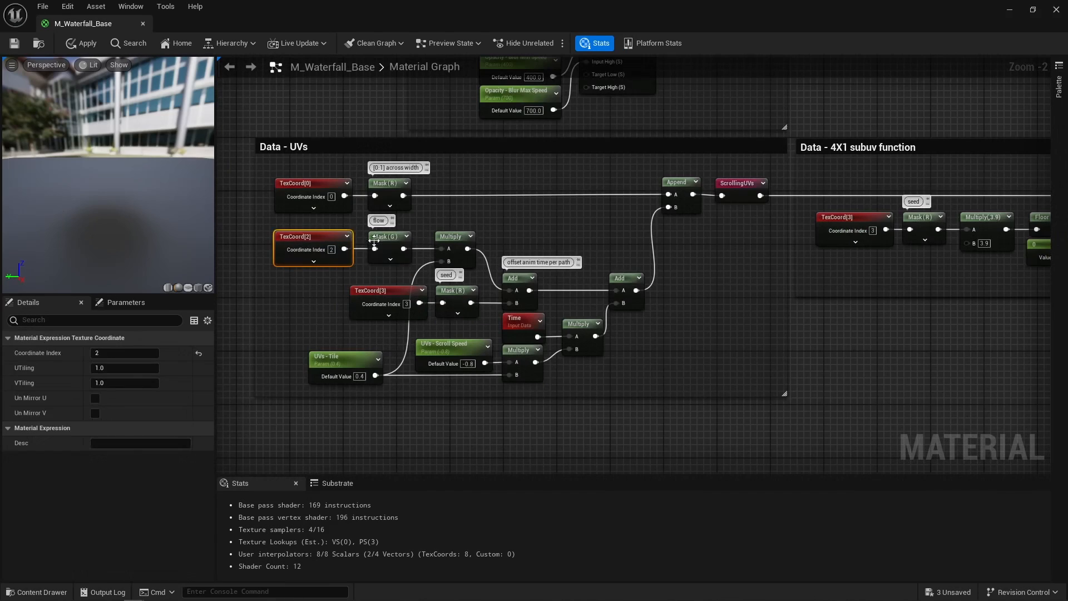
{"action": "left_click_drag", "start_coordinate": [388, 278], "coordinate": [470, 309]}
{"action": "left_click_drag", "start_coordinate": [886, 242], "coordinate": [911, 235]}
Step: Review M_Waterfall_Base's sideways push, scrolling wave pattern and motion blur nodes in the WPO sections
{"action": "right_click_drag", "start_coordinate": [911, 235], "coordinate": [223, 322]}
{"action": "scroll", "coordinate": [606, 319], "scroll_direction": "down", "scroll_amount": 1}
{"action": "right_click_drag", "start_coordinate": [676, 321], "coordinate": [223, 289]}
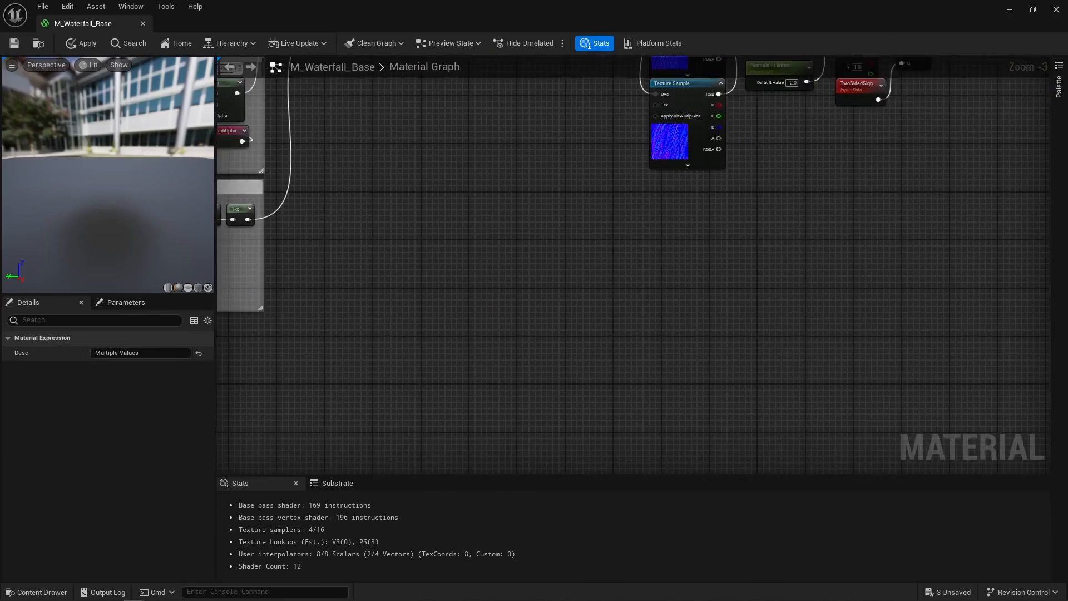
{"action": "right_click_drag", "start_coordinate": [945, 184], "coordinate": [531, 236]}
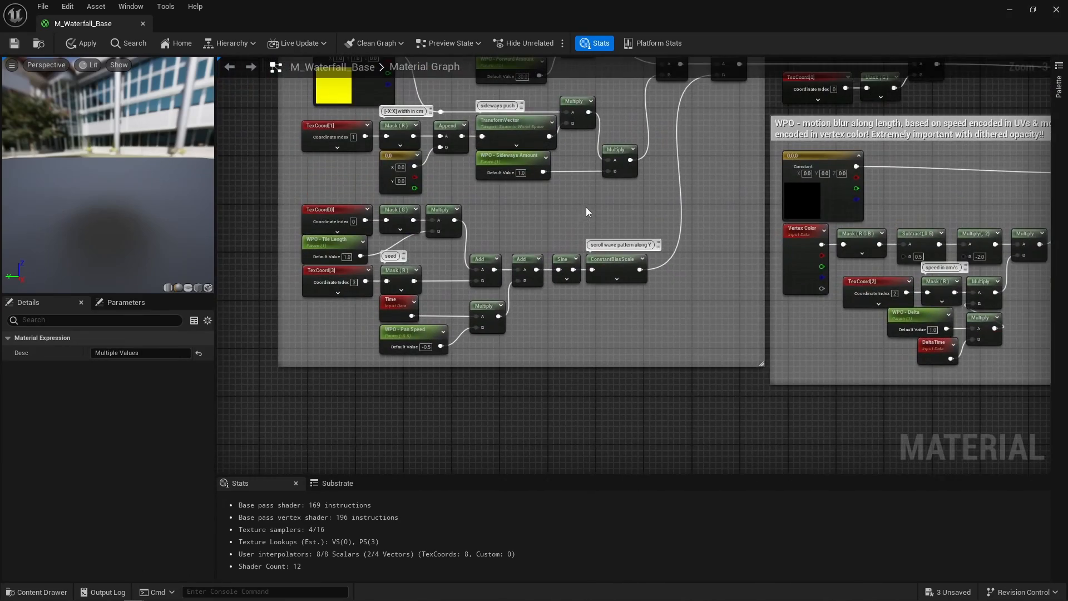
{"action": "right_click_drag", "start_coordinate": [586, 212], "coordinate": [886, 260]}
{"action": "scroll", "coordinate": [465, 266], "scroll_direction": "down", "scroll_amount": 5}
{"action": "left_click", "coordinate": [468, 264]}
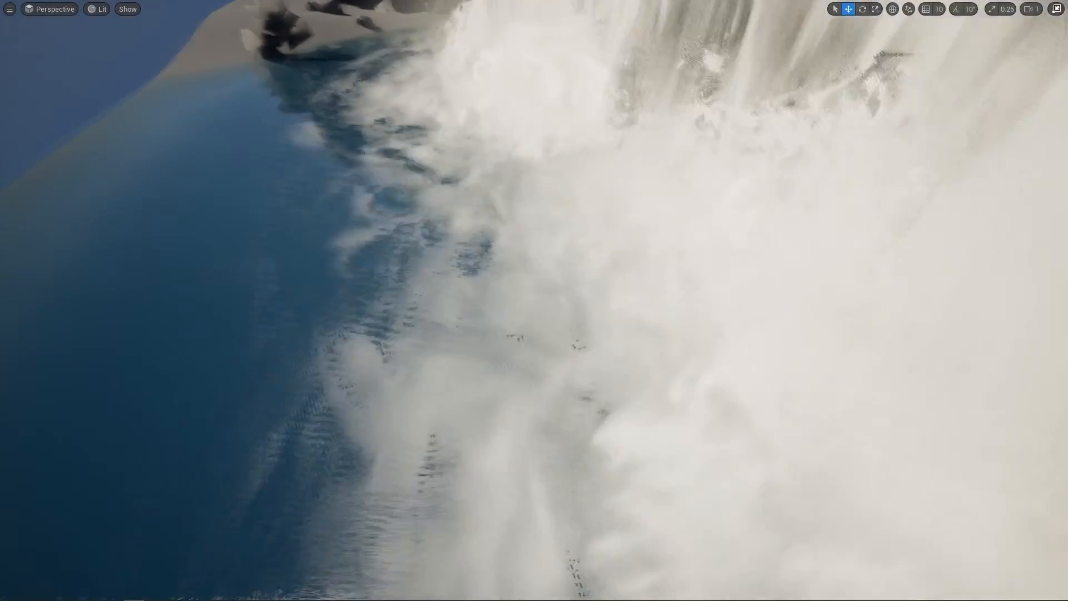
Step: Fly through the level viewport to inspect the waterfall's surface and splashes up close and from behind
{"action": "key", "text": "w"}
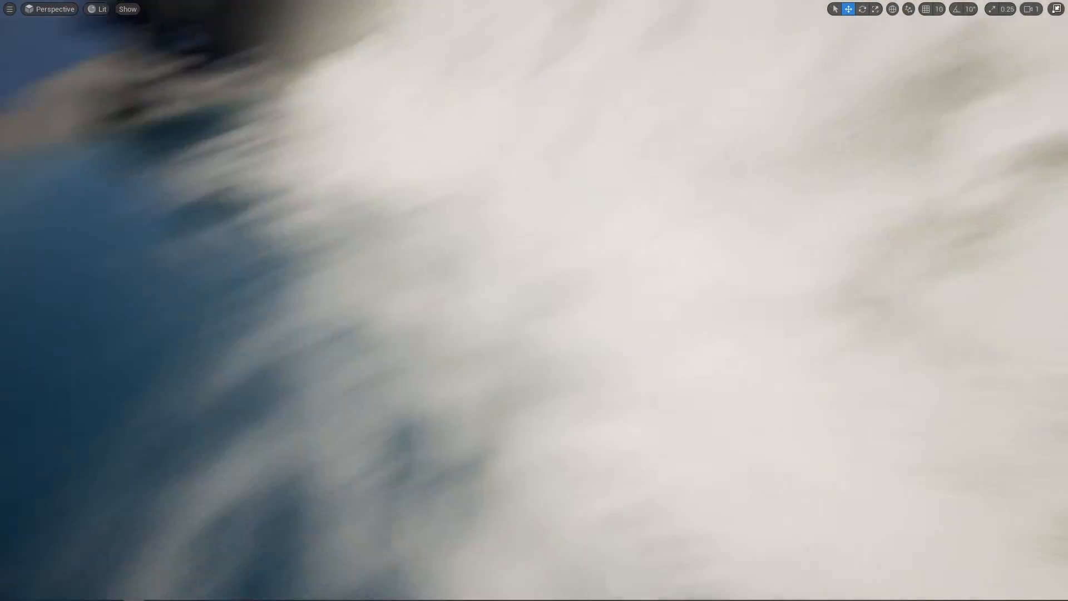
{"action": "key", "text": "s"}
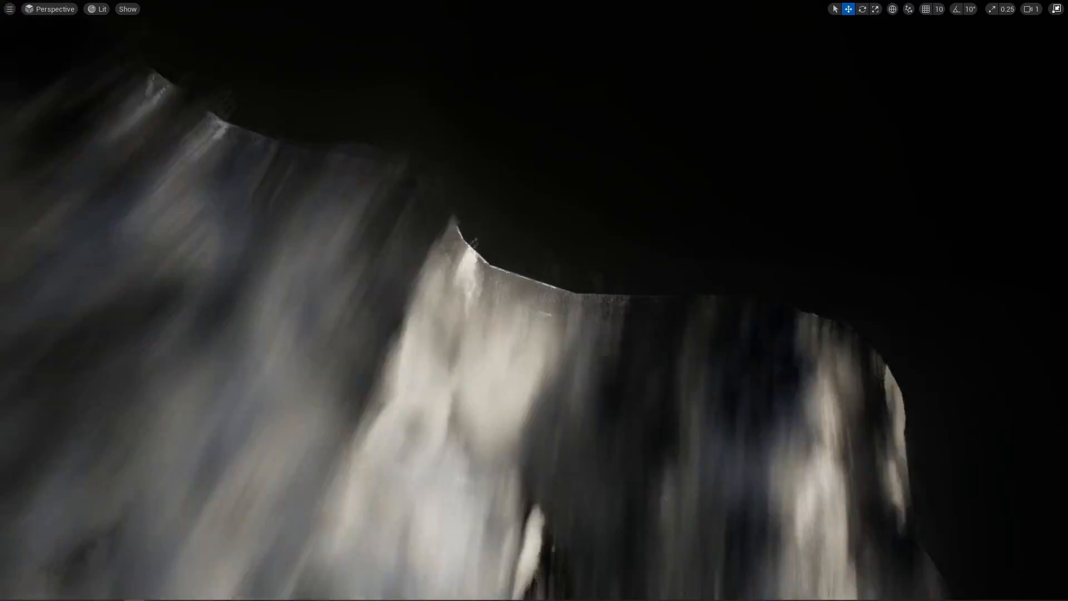
{"action": "key", "text": "w"}
{"action": "key", "text": "s"}
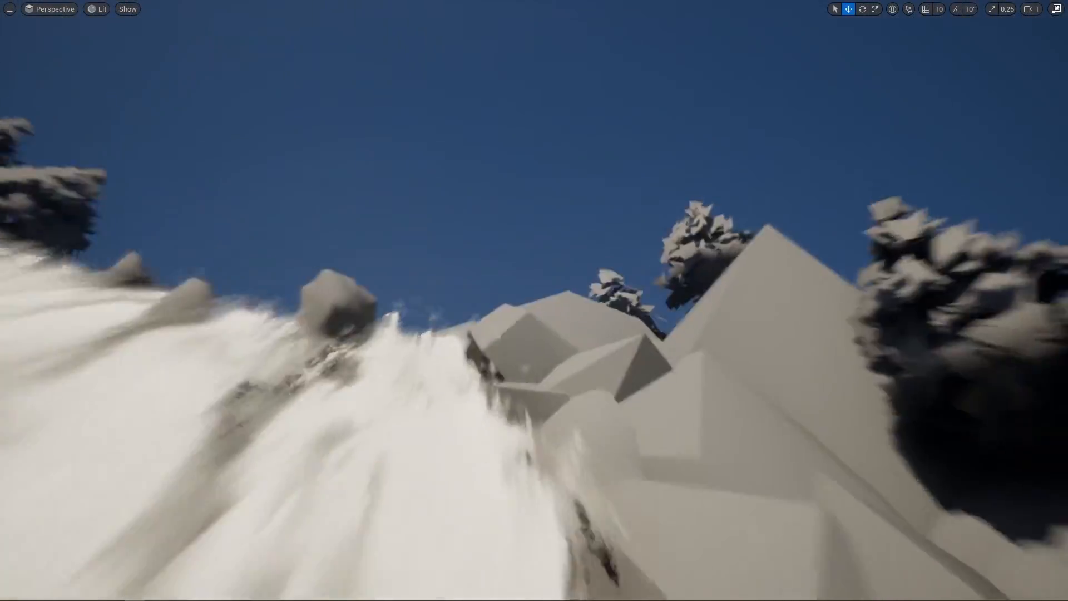
{"action": "key", "text": "w"}
{"action": "key", "text": "w"}
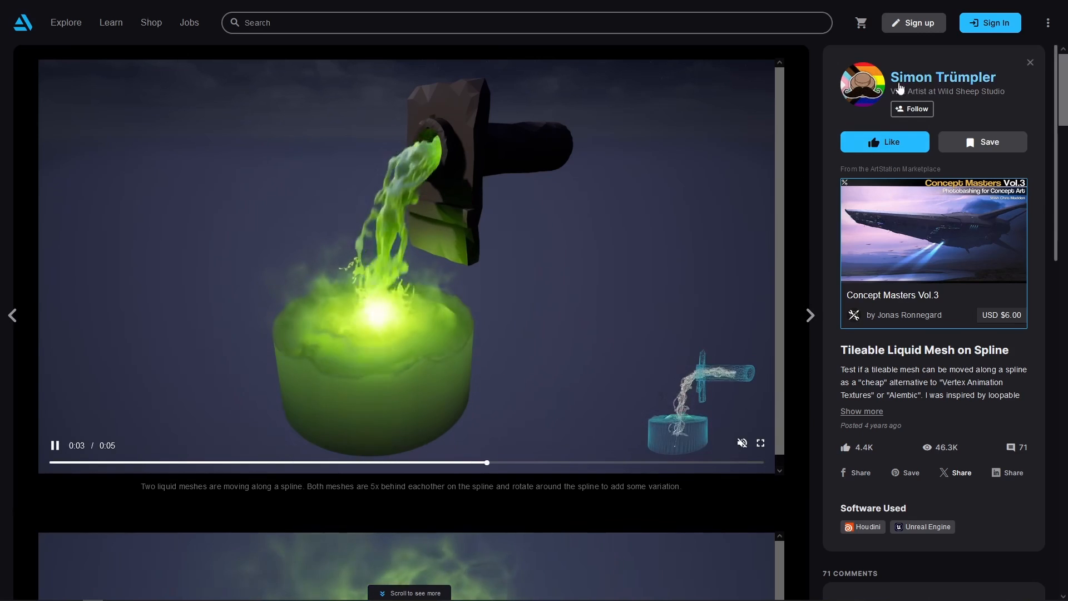
Step: Switch to the ArtStation page Tileable Liquid Mesh on Spline and review its mesh creation, customization, progress and motion blur sections
{"action": "scroll", "coordinate": [810, 239], "scroll_direction": "down", "scroll_amount": 9}
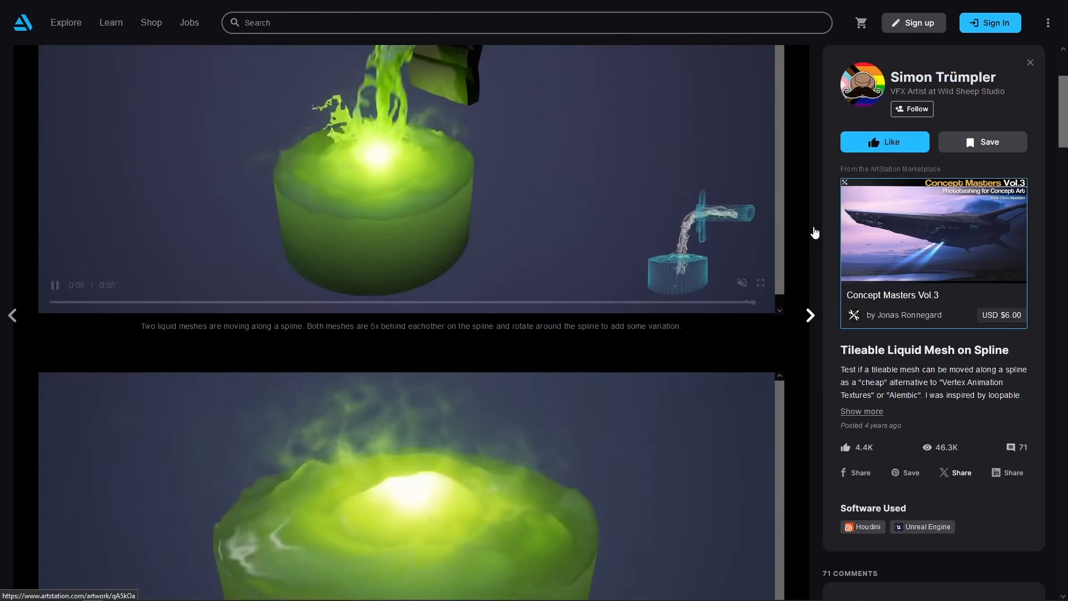
{"action": "scroll", "coordinate": [809, 239], "scroll_direction": "down", "scroll_amount": 7}
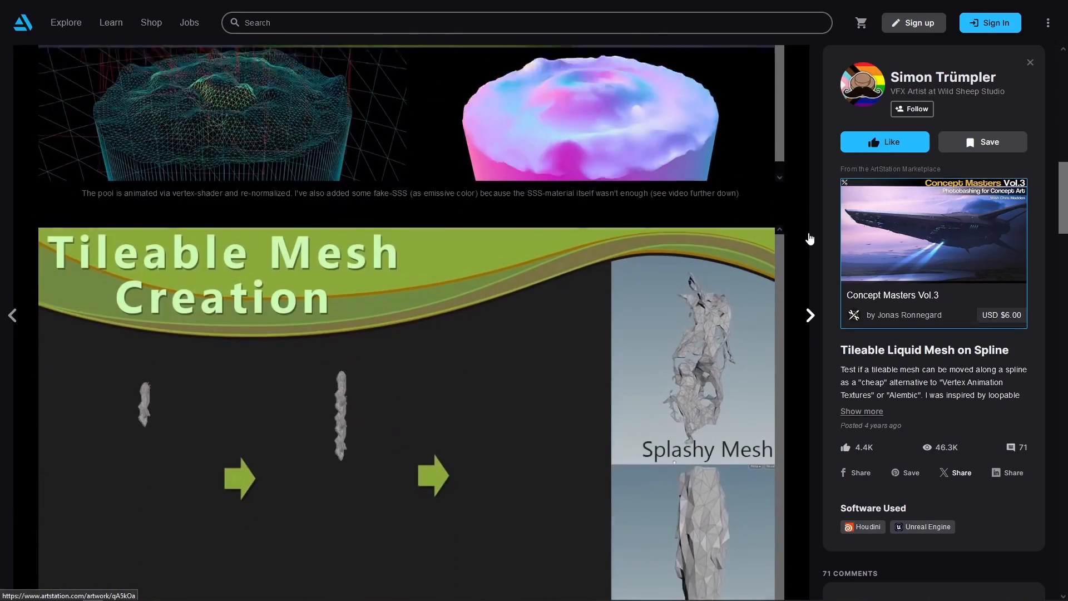
{"action": "scroll", "coordinate": [809, 238], "scroll_direction": "down", "scroll_amount": 1}
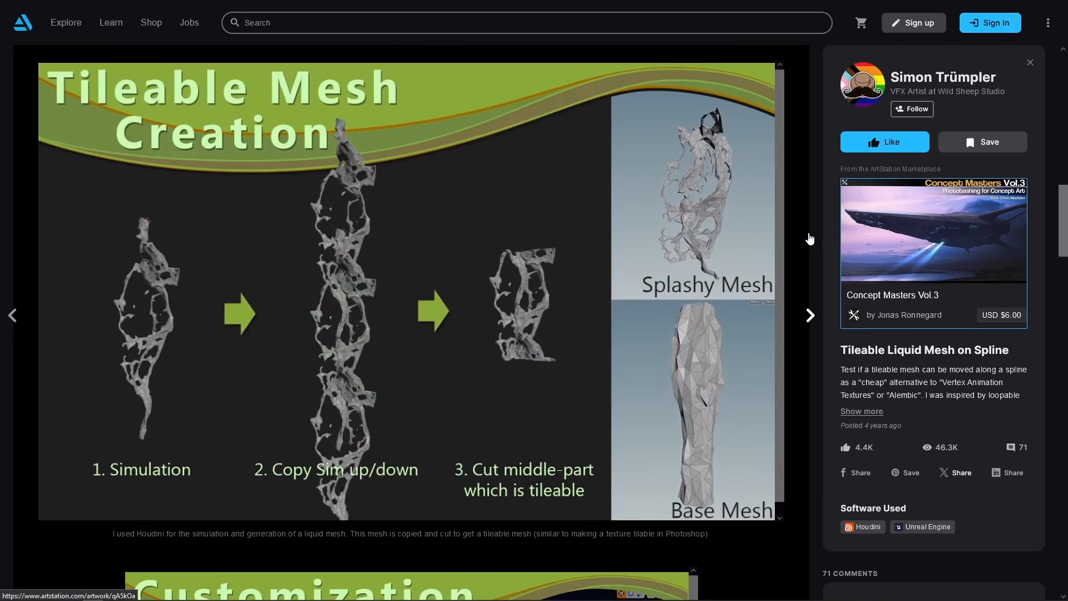
{"action": "scroll", "coordinate": [810, 239], "scroll_direction": "down", "scroll_amount": 6}
{"action": "scroll", "coordinate": [810, 239], "scroll_direction": "down", "scroll_amount": 5}
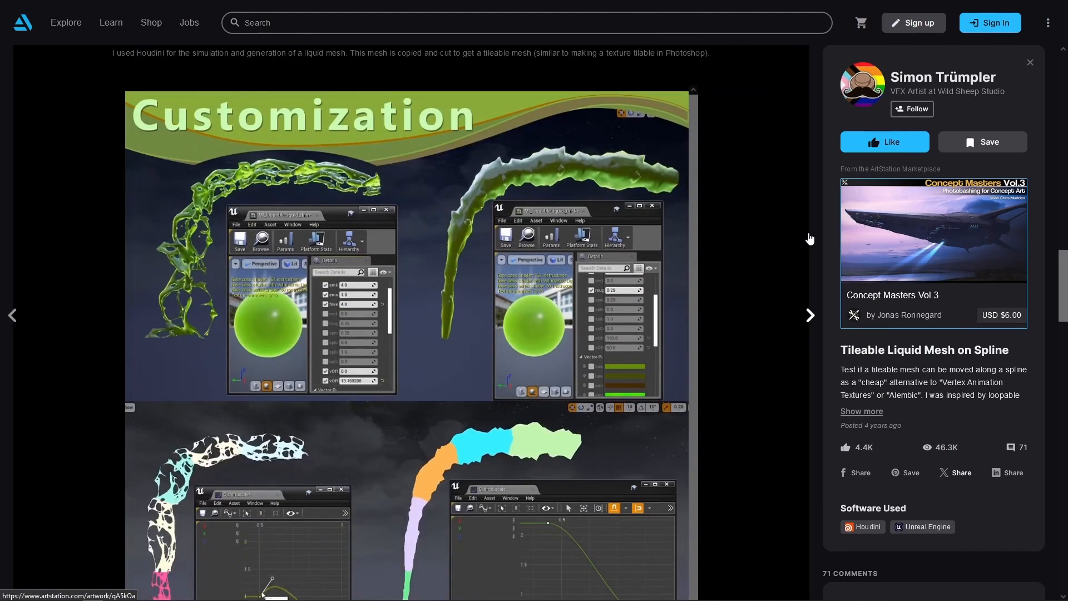
{"action": "scroll", "coordinate": [810, 238], "scroll_direction": "down", "scroll_amount": 7}
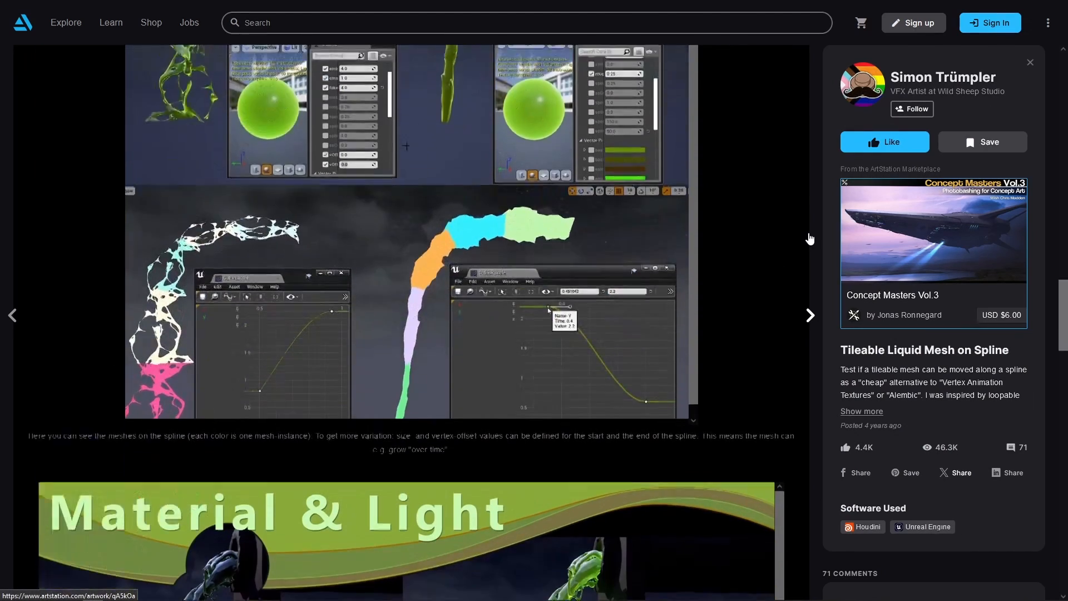
{"action": "scroll", "coordinate": [810, 239], "scroll_direction": "down", "scroll_amount": 5}
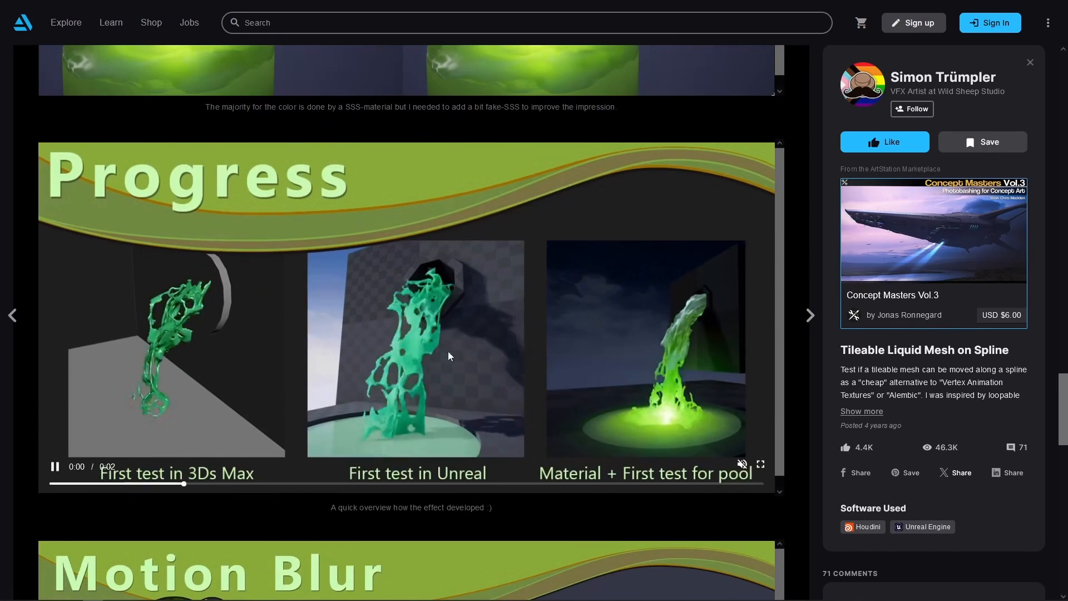
{"action": "scroll", "coordinate": [807, 300], "scroll_direction": "down", "scroll_amount": 7}
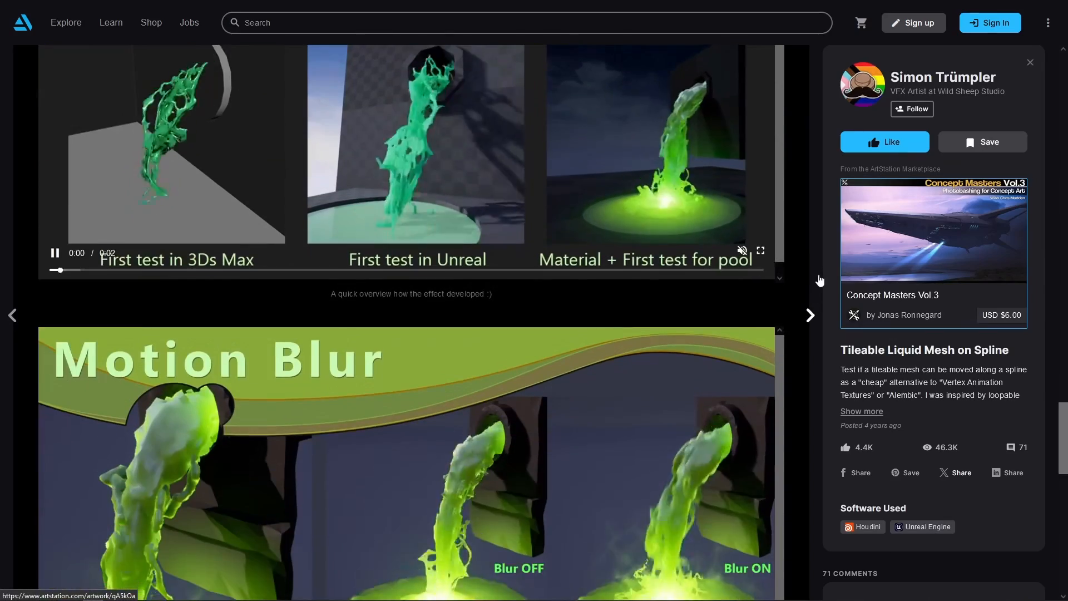
{"action": "scroll", "coordinate": [820, 280], "scroll_direction": "down", "scroll_amount": 12}
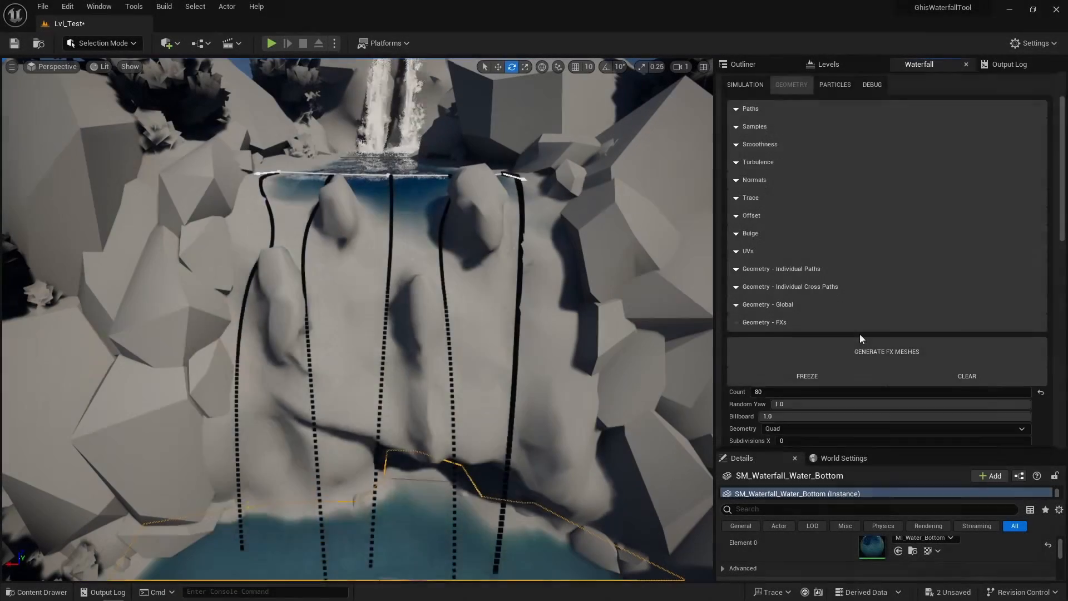
Step: Switch to Lvl_Test in Unreal Editor, generate the waterfall's FX meshes and inspect them in the viewport
{"action": "left_click", "coordinate": [860, 332]}
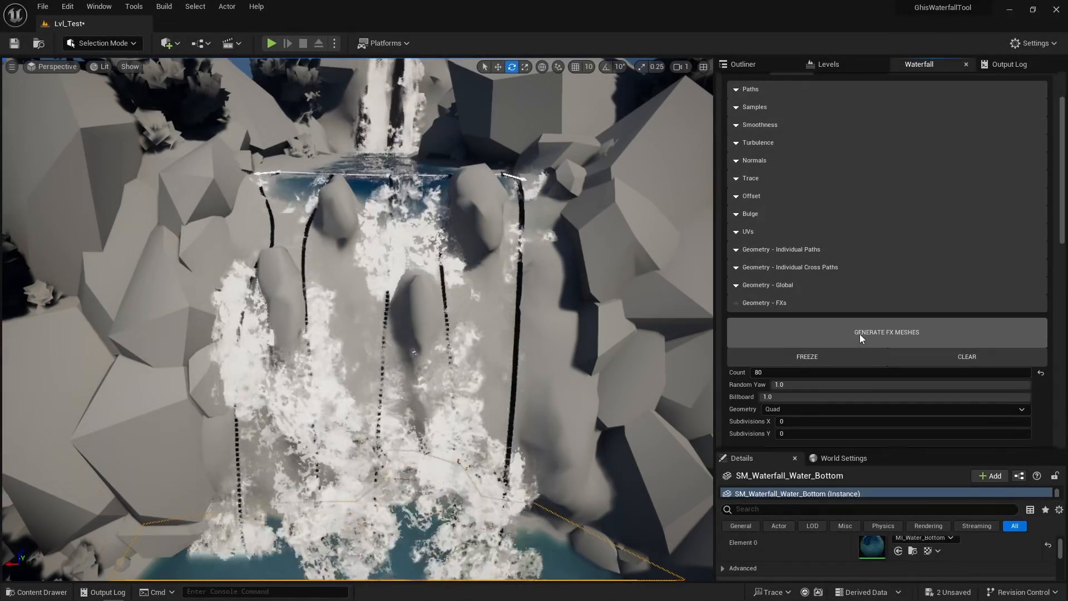
{"action": "mouse_move", "coordinate": [591, 323]}
{"action": "left_mouse_down", "text": "alt"}
{"action": "mouse_move", "coordinate": [556, 345]}
{"action": "mouse_move", "coordinate": [512, 350]}
{"action": "mouse_move", "coordinate": [472, 311]}
{"action": "mouse_move", "coordinate": [567, 339]}
{"action": "mouse_move", "coordinate": [595, 300]}
{"action": "mouse_move", "coordinate": [589, 328]}
{"action": "left_mouse_up", "text": "alt"}
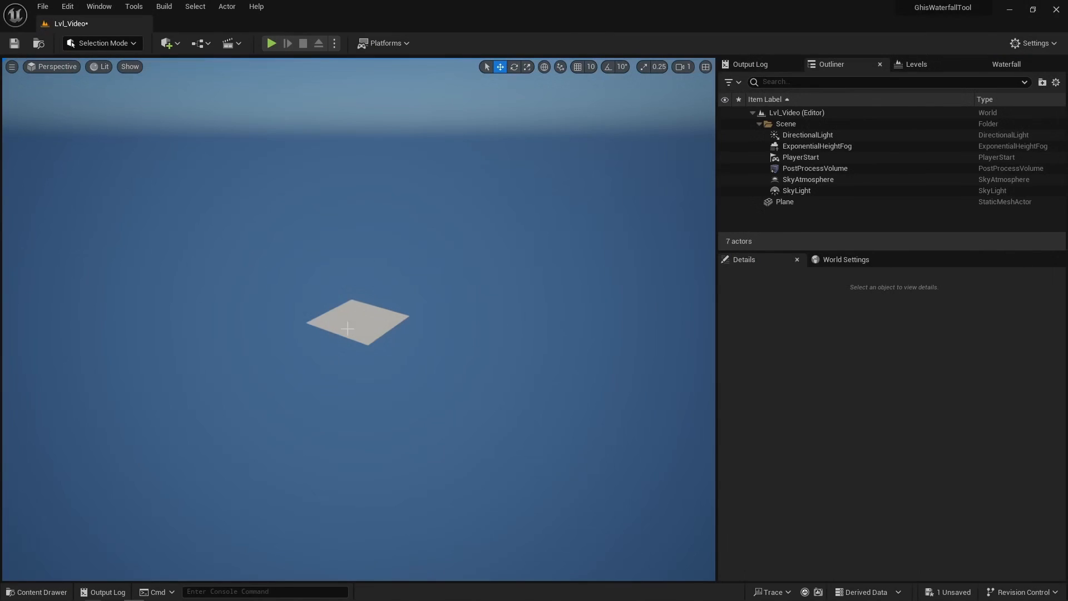
Step: Open the Plane's M_Particle_01 material from Lvl_Video and add a Time node wired into input A of a new Fmod node
{"action": "left_click", "coordinate": [347, 328]}
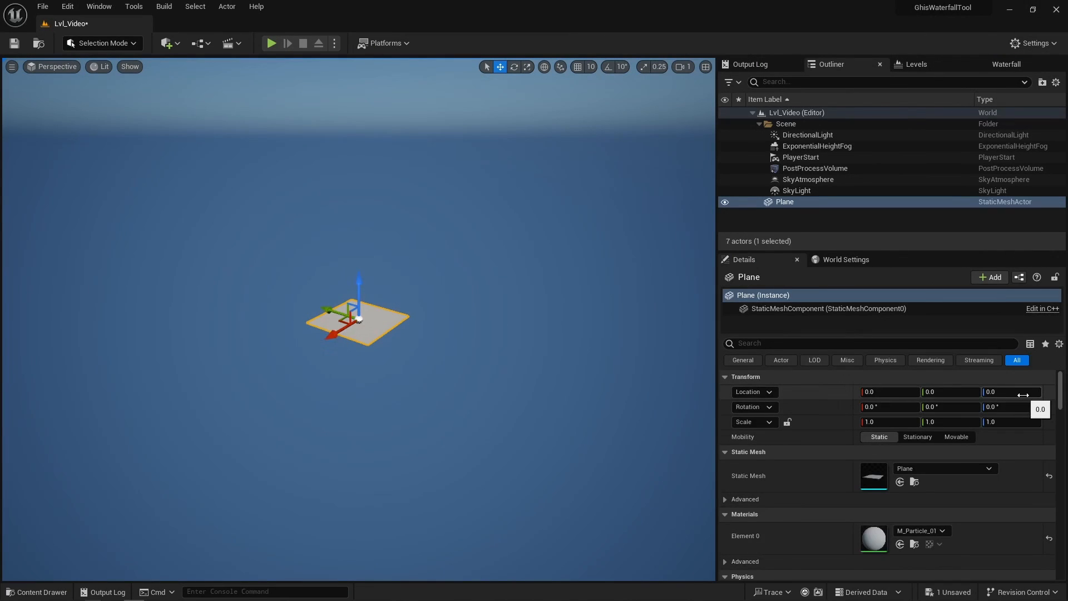
{"action": "double_click", "coordinate": [881, 536]}
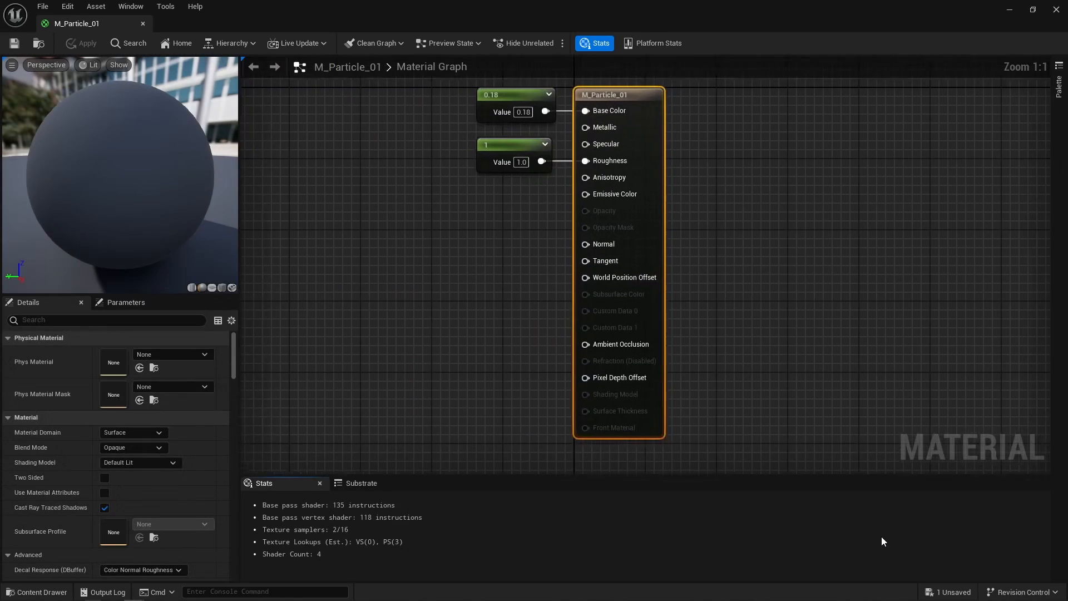
{"action": "right_click_drag", "start_coordinate": [479, 382], "coordinate": [499, 295]}
{"action": "right_click", "coordinate": [511, 305]}
{"action": "type", "text": "time"}
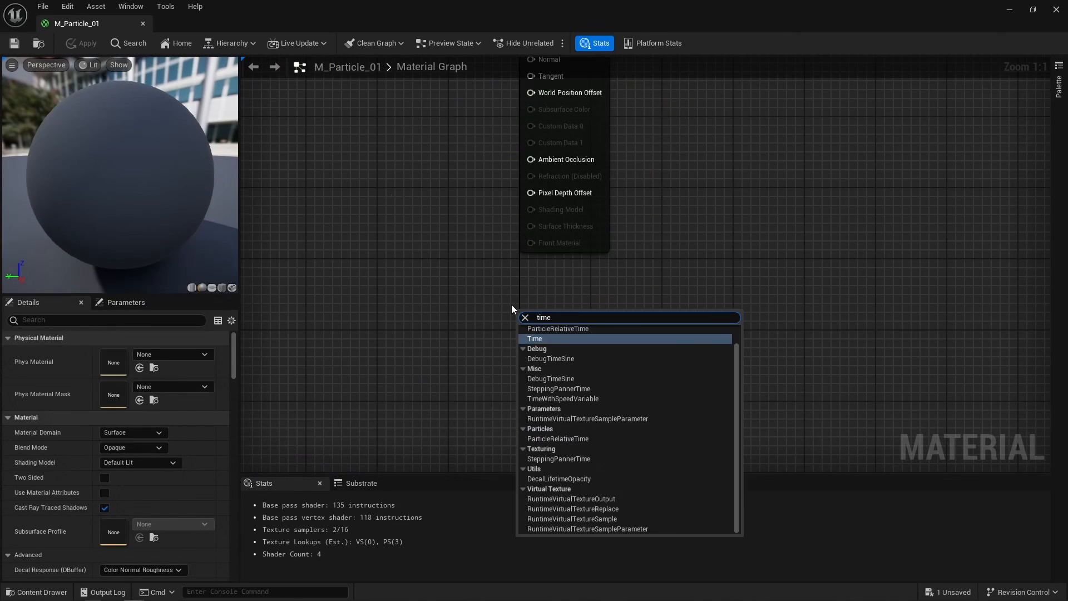
{"action": "left_click", "coordinate": [581, 338]}
{"action": "left_click_drag", "start_coordinate": [581, 338], "coordinate": [584, 340]}
{"action": "type", "text": "fmod"}
{"action": "key", "text": "Return"}
Step: Add a scalar parameter named Duration with a default value of 1.5 and connect it to Fmod's B input
{"action": "left_click", "coordinate": [513, 382]}
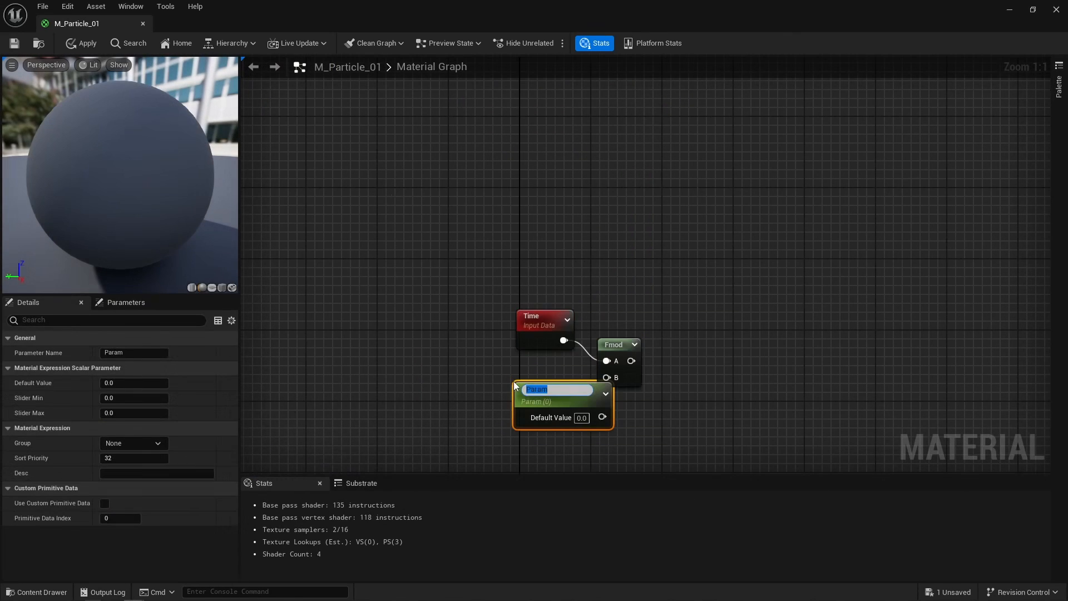
{"action": "type", "text": "Duration"}
{"action": "key", "text": "Return"}
{"action": "left_click_drag", "start_coordinate": [603, 412], "coordinate": [607, 377]}
{"action": "left_click_drag", "start_coordinate": [623, 347], "coordinate": [643, 332]}
Step: Route the Fmod output into a named reroute declaration called Timeloop and recolor that node pinkish red
{"action": "left_click_drag", "start_coordinate": [651, 345], "coordinate": [698, 339]}
{"action": "type", "text": "rerou"}
{"action": "key", "text": "Up"}
{"action": "key", "text": "Return"}
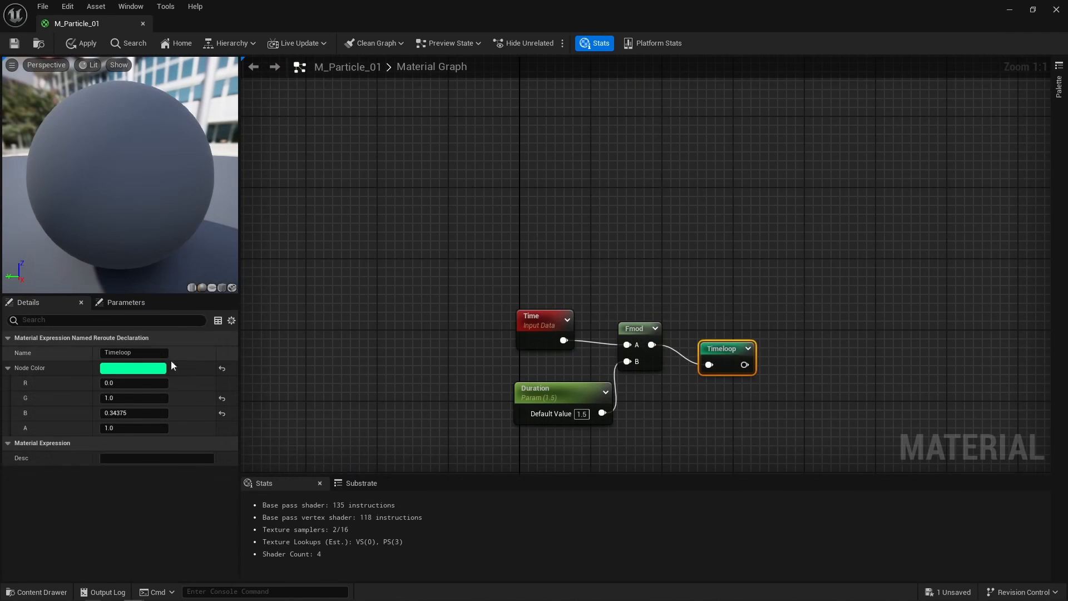
{"action": "left_click_drag", "start_coordinate": [133, 383], "coordinate": [101, 398]}
{"action": "left_click", "coordinate": [723, 404]}
{"action": "right_click_drag", "start_coordinate": [723, 404], "coordinate": [677, 360]}
Step: Divide Timeloop by Duration and route the result into a named reroute declaration called NormalizedTimeloop
{"action": "left_click_drag", "start_coordinate": [699, 322], "coordinate": [720, 332]}
{"action": "type", "text": "/"}
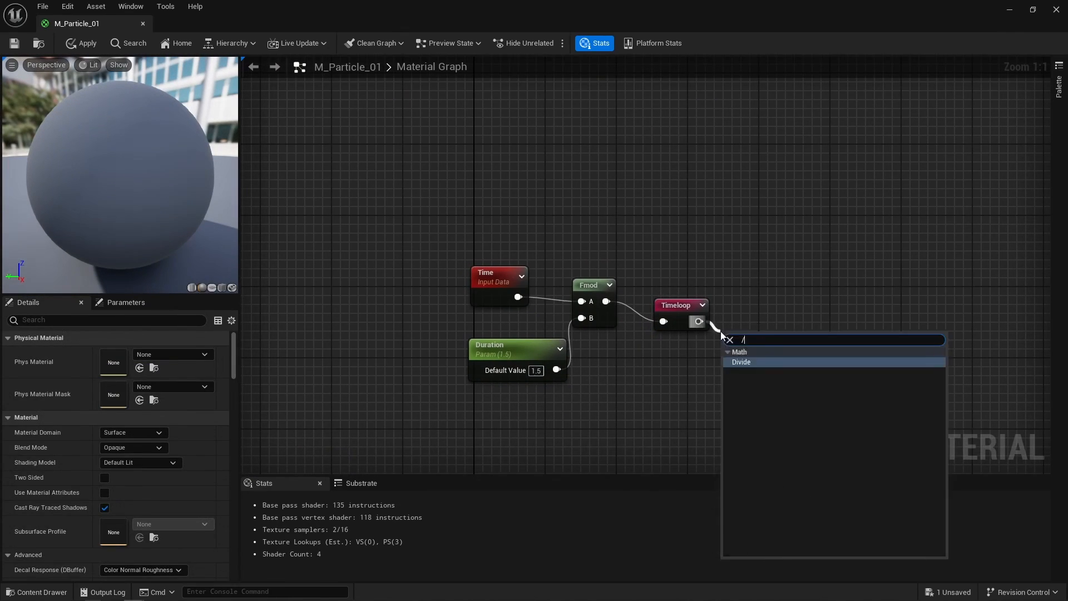
{"action": "key", "text": "Return"}
{"action": "left_click_drag", "start_coordinate": [556, 369], "coordinate": [786, 333]}
{"action": "type", "text": "rerou"}
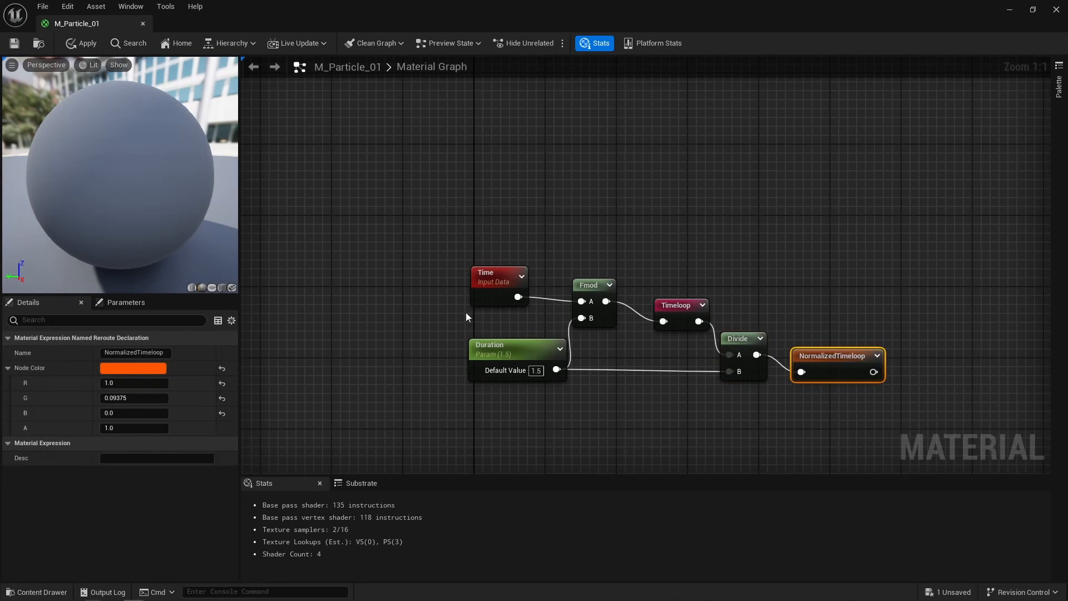
Step: Set the NormalizedTimeloop node color's G to 0 and B to 0.1
{"action": "left_click", "coordinate": [120, 397]}
{"action": "type", "text": "0"}
{"action": "left_click", "coordinate": [120, 413]}
{"action": "type", "text": "1"}
{"action": "key", "text": "Return"}
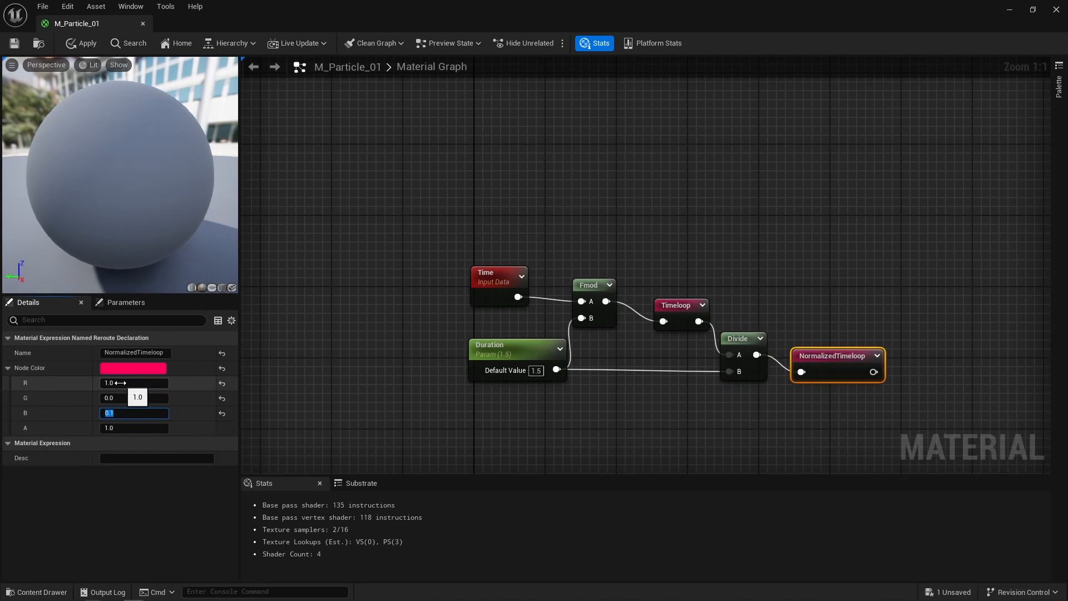
{"action": "left_click", "coordinate": [579, 411]}
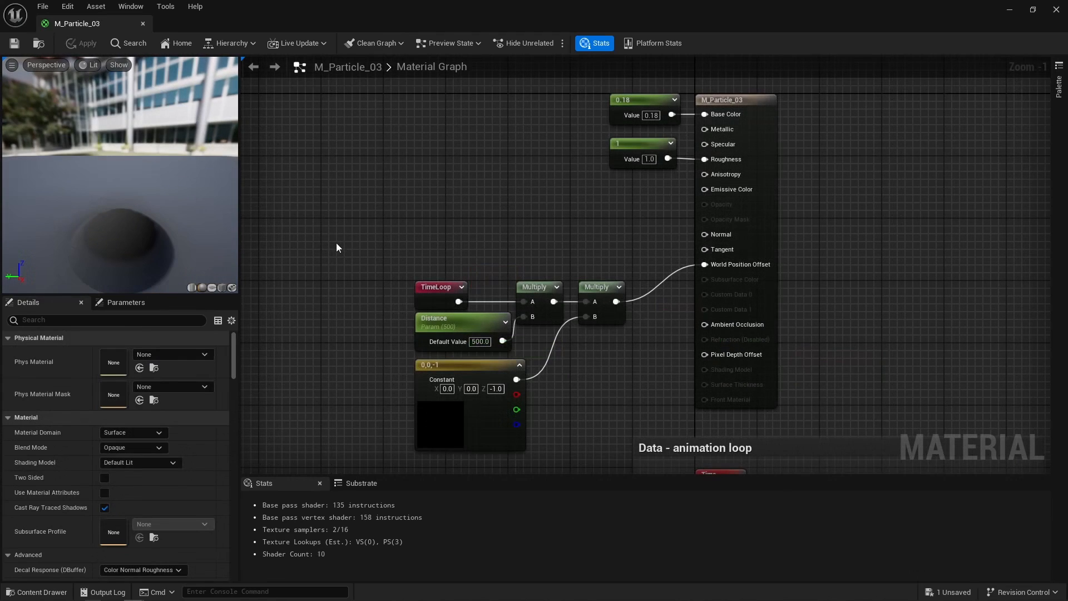
Step: Review the TimeLoop-driven Distance offset in M_Particle_03 and the squared-time -981 gravity chain in M_Particle_04
{"action": "left_click_drag", "start_coordinate": [357, 237], "coordinate": [465, 304]}
{"action": "left_click_drag", "start_coordinate": [602, 425], "coordinate": [602, 424]}
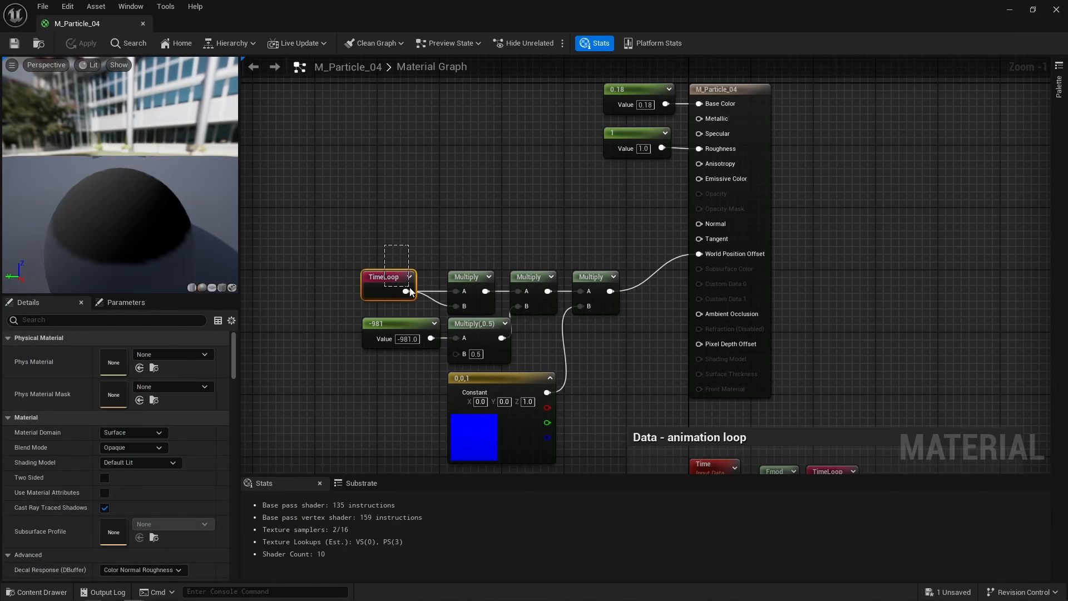
{"action": "left_click_drag", "start_coordinate": [410, 287], "coordinate": [412, 285]}
{"action": "left_click", "coordinate": [470, 292]}
{"action": "left_click", "coordinate": [537, 294]}
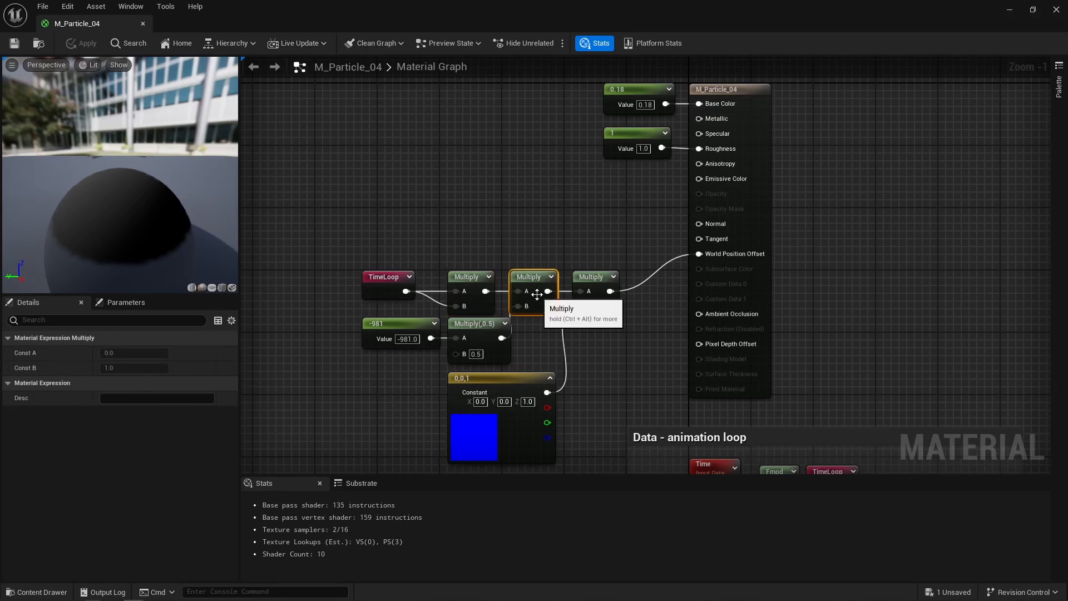
{"action": "left_click", "coordinate": [417, 322]}
{"action": "left_click", "coordinate": [479, 348]}
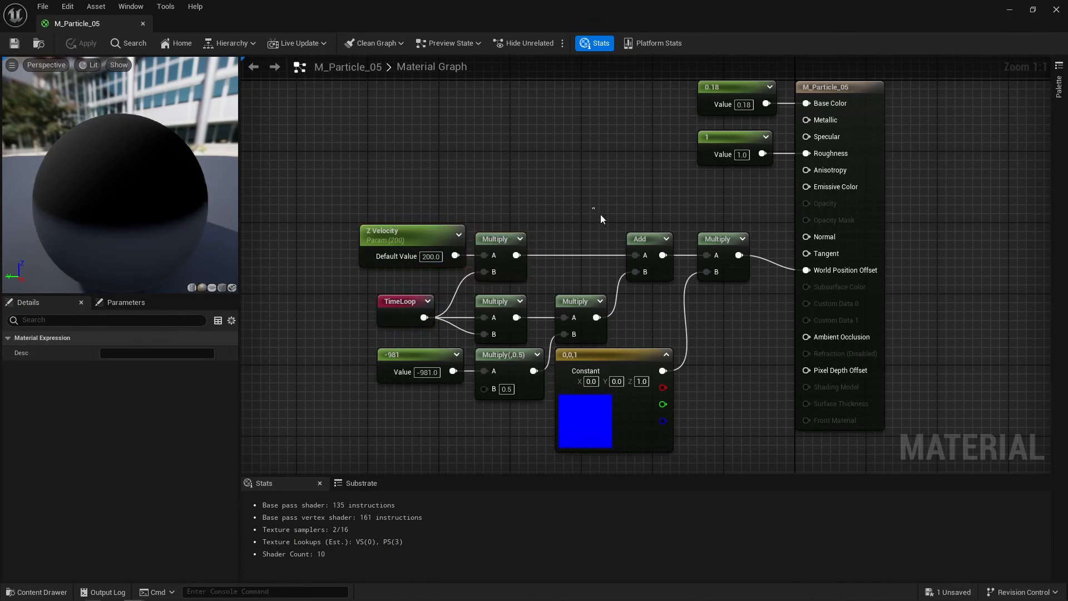
Step: Review the Z Velocity branch in M_Particle_05 and the Velocity vector multiplied by TimeLoop and added to the offset in M_Particle_06
{"action": "left_click", "coordinate": [668, 309]}
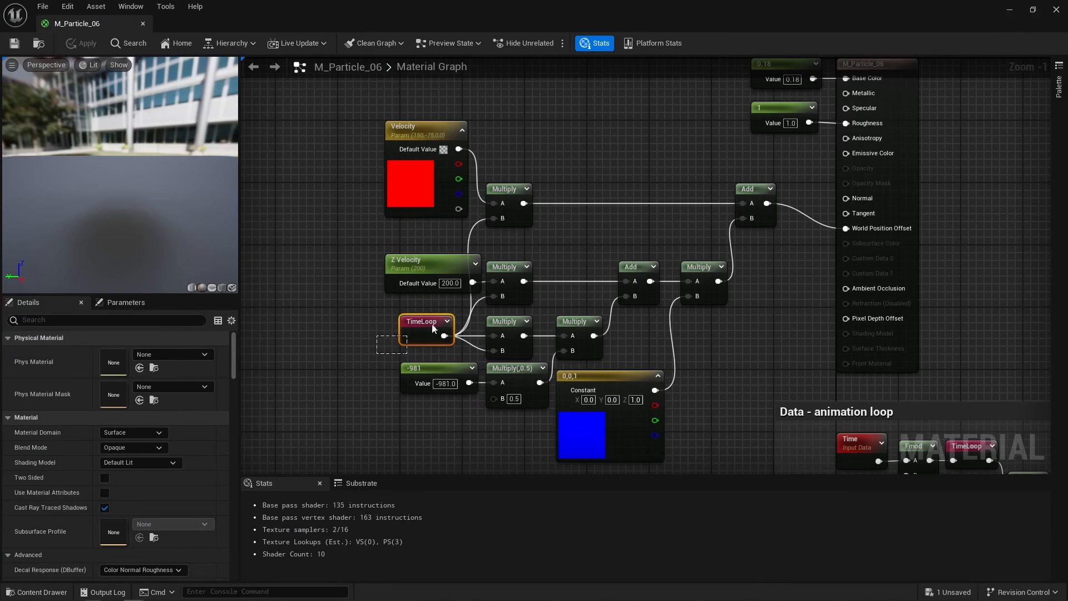
{"action": "left_click_drag", "start_coordinate": [432, 325], "coordinate": [457, 308]}
{"action": "left_click_drag", "start_coordinate": [441, 232], "coordinate": [499, 187]}
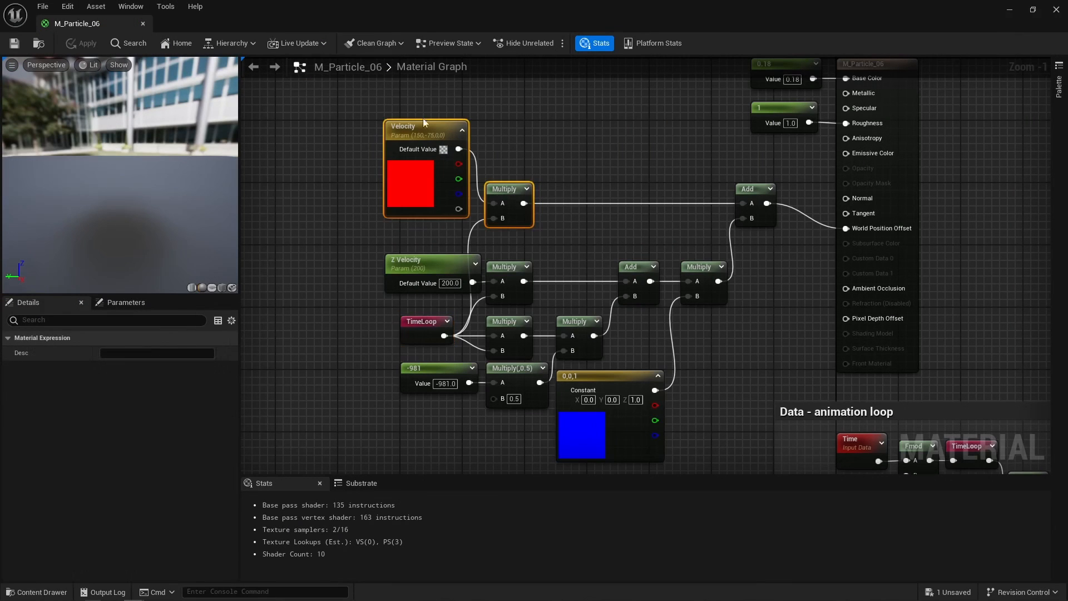
{"action": "left_click_drag", "start_coordinate": [637, 167], "coordinate": [786, 230]}
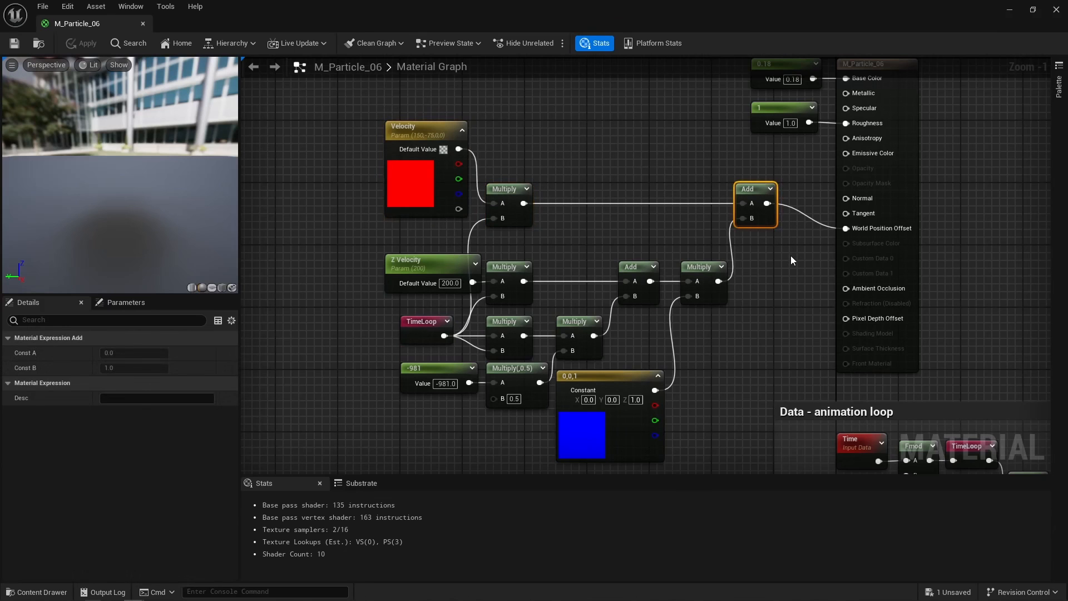
{"action": "left_click", "coordinate": [790, 256]}
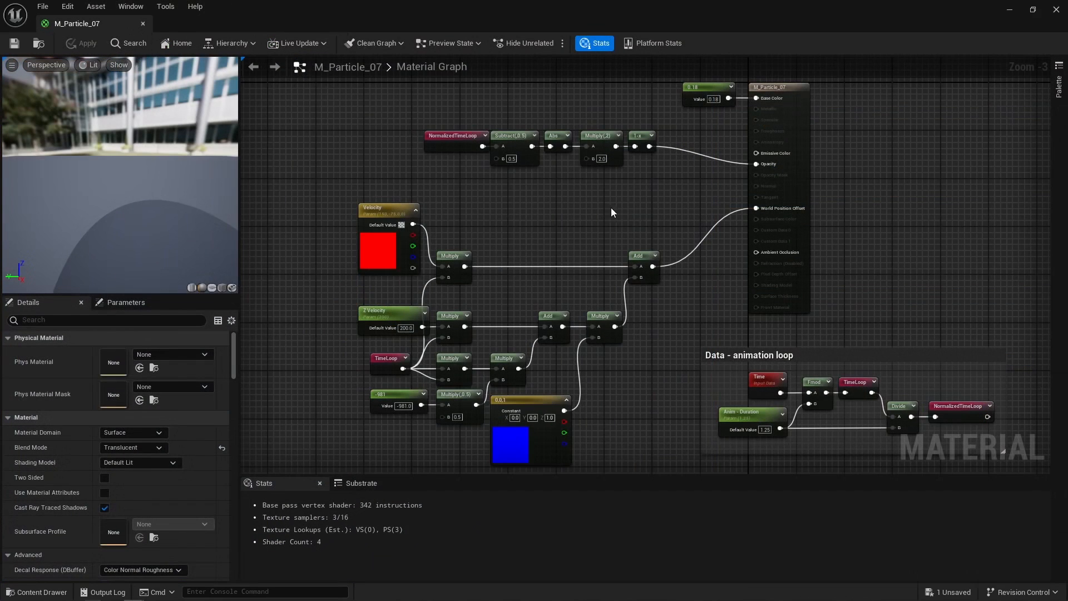
Step: Inspect M_Particle_07's Translucent blend mode and the NormalizedTimeLoop node chain that drives its Opacity
{"action": "left_click", "coordinate": [806, 165]}
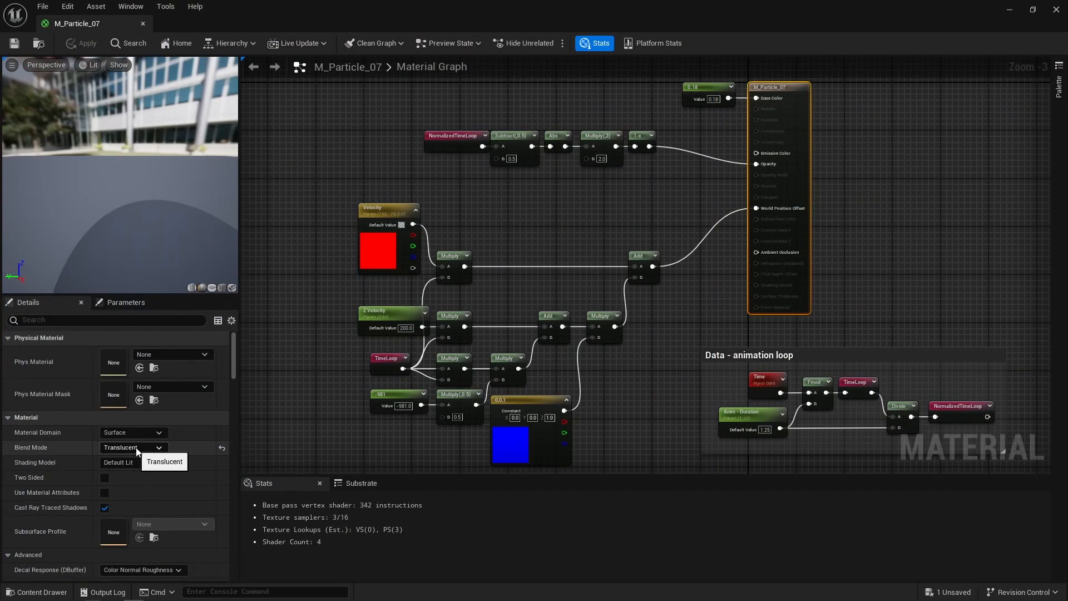
{"action": "left_click", "coordinate": [605, 174]}
{"action": "right_click_drag", "start_coordinate": [605, 174], "coordinate": [615, 239]}
{"action": "scroll", "coordinate": [552, 239], "scroll_direction": "up", "scroll_amount": 3}
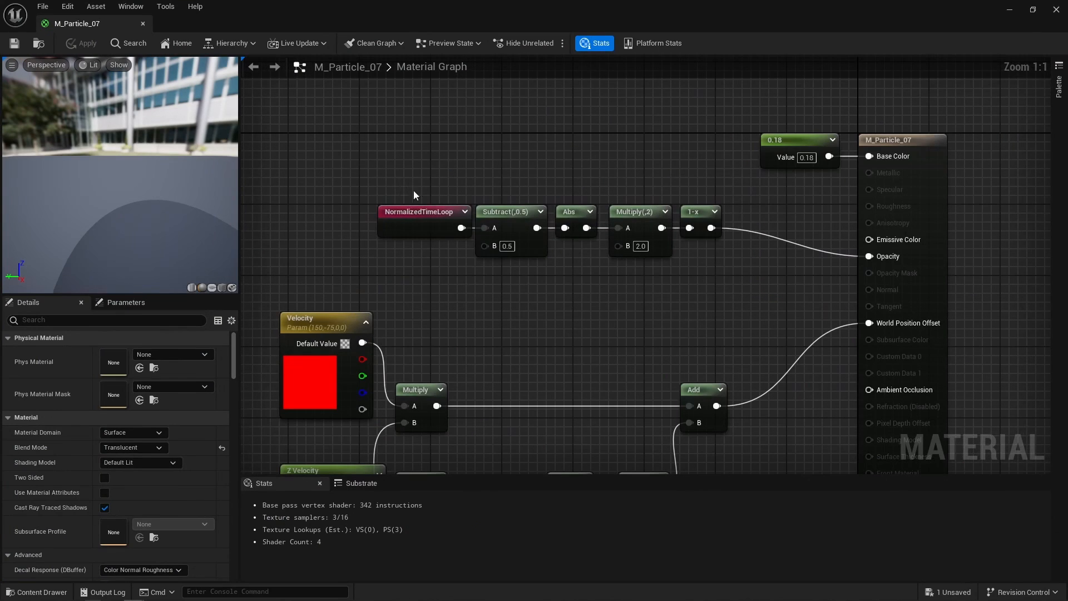
{"action": "left_click_drag", "start_coordinate": [406, 187], "coordinate": [702, 255]}
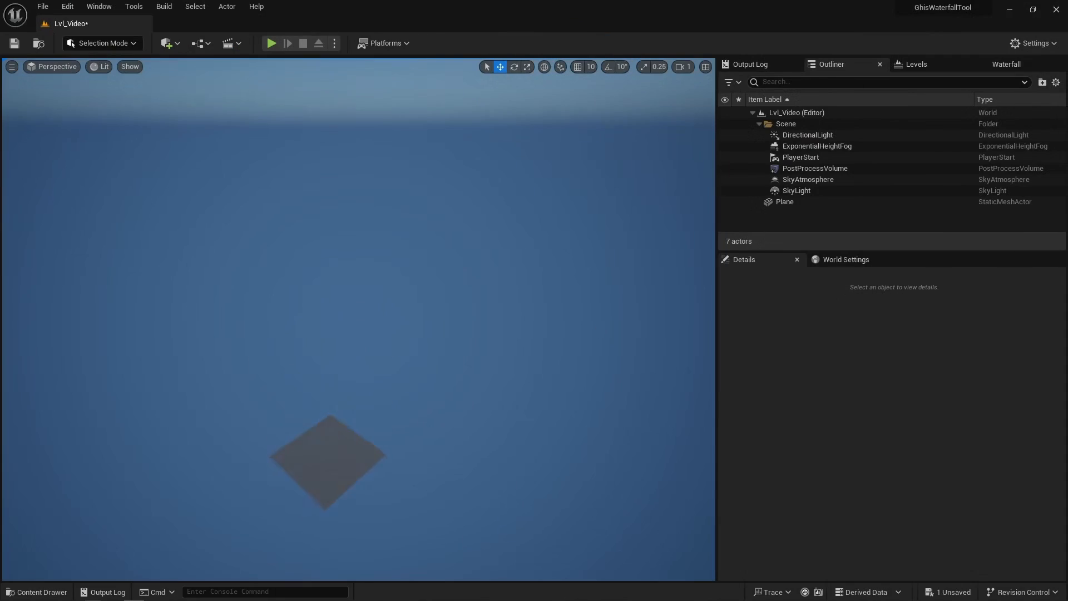
Step: Watch the looping particle plane in the Lvl_Video level from different viewpoints
{"action": "key", "text": "w"}
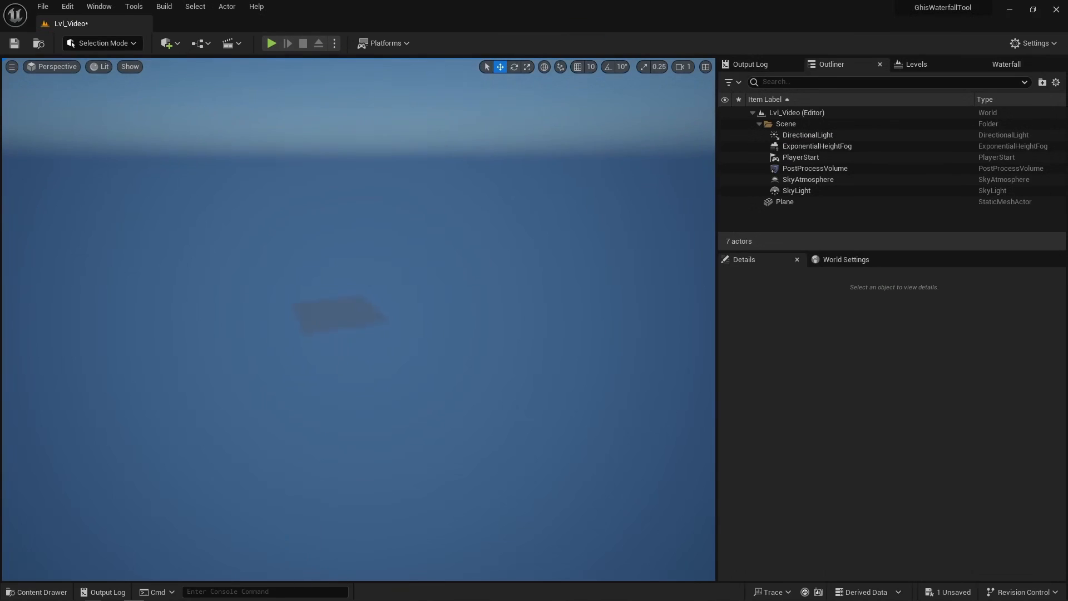
{"action": "key", "text": "e"}
{"action": "key", "text": "e"}
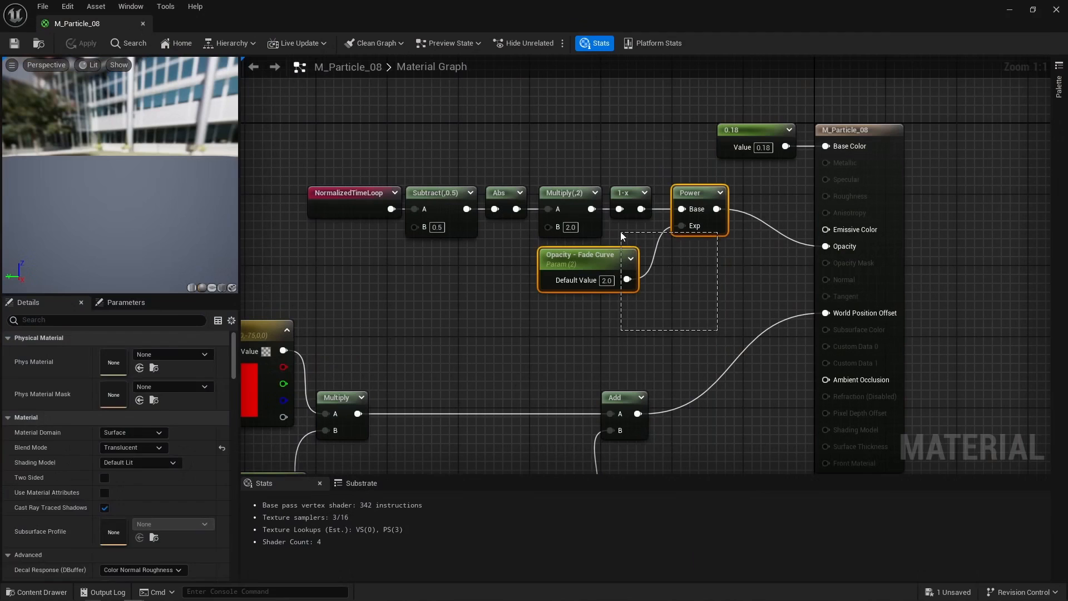
Step: Review the Power-based opacity fade in M_Particle_08 and the curve asset behind the OpacityOverTime parameter in M_Particle_09
{"action": "left_click", "coordinate": [620, 233]}
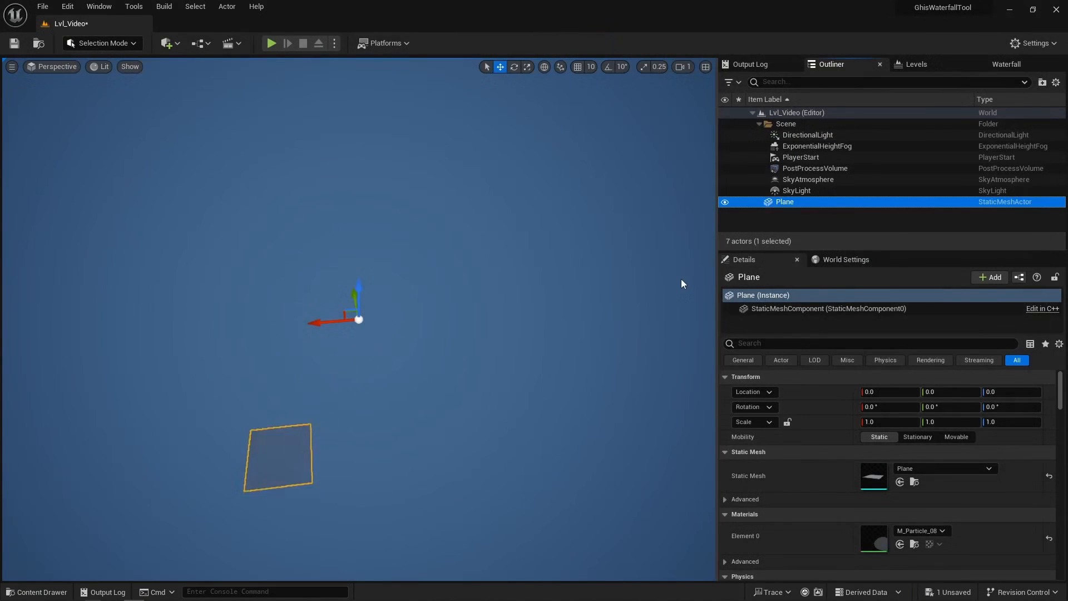
{"action": "left_click", "coordinate": [681, 279]}
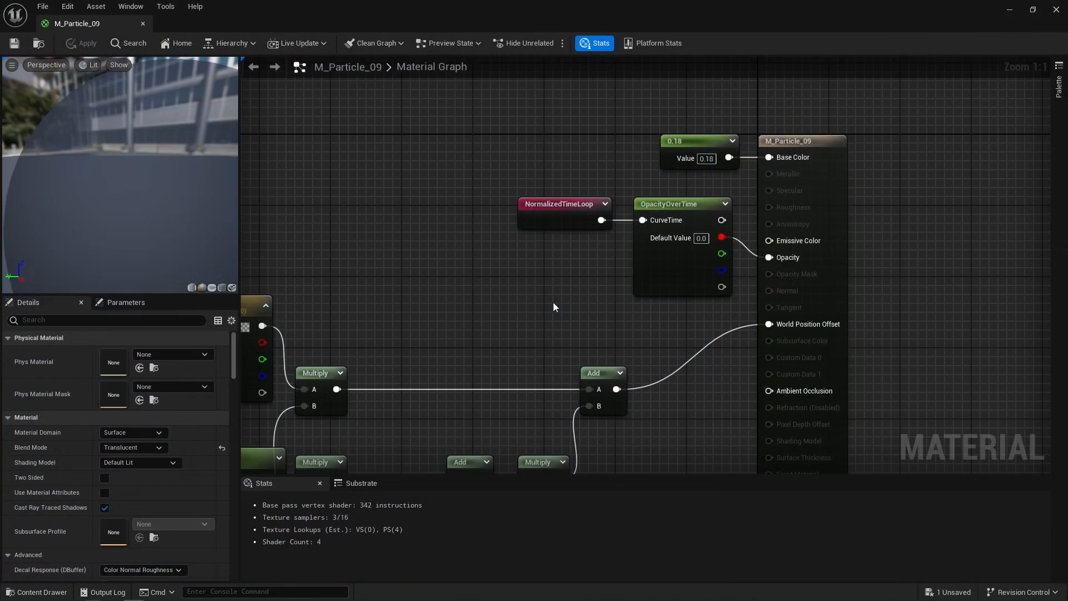
{"action": "left_click_drag", "start_coordinate": [562, 298], "coordinate": [654, 261]}
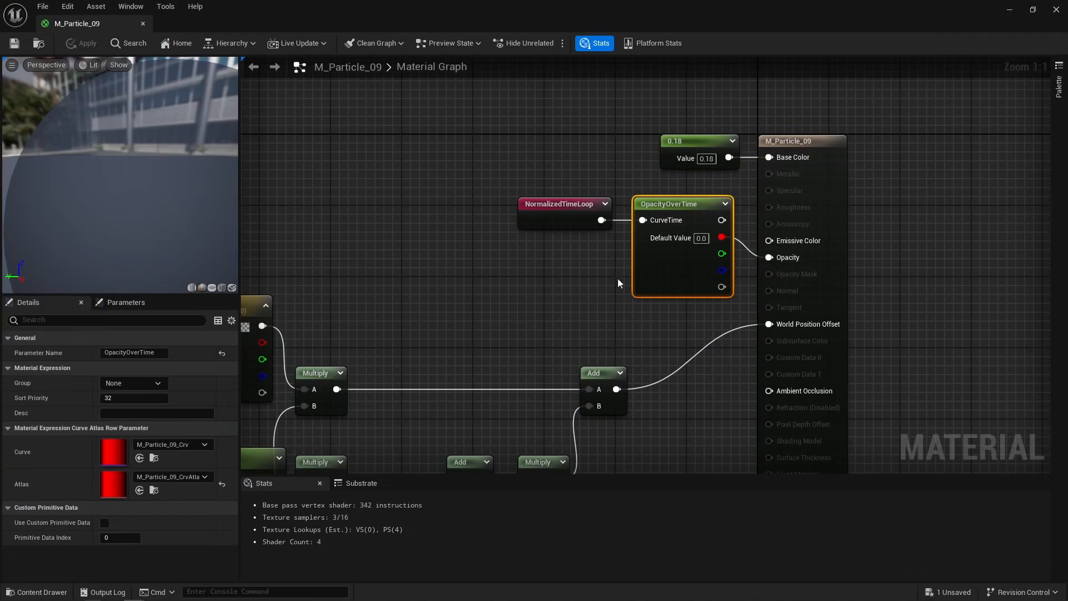
{"action": "double_click", "coordinate": [118, 450]}
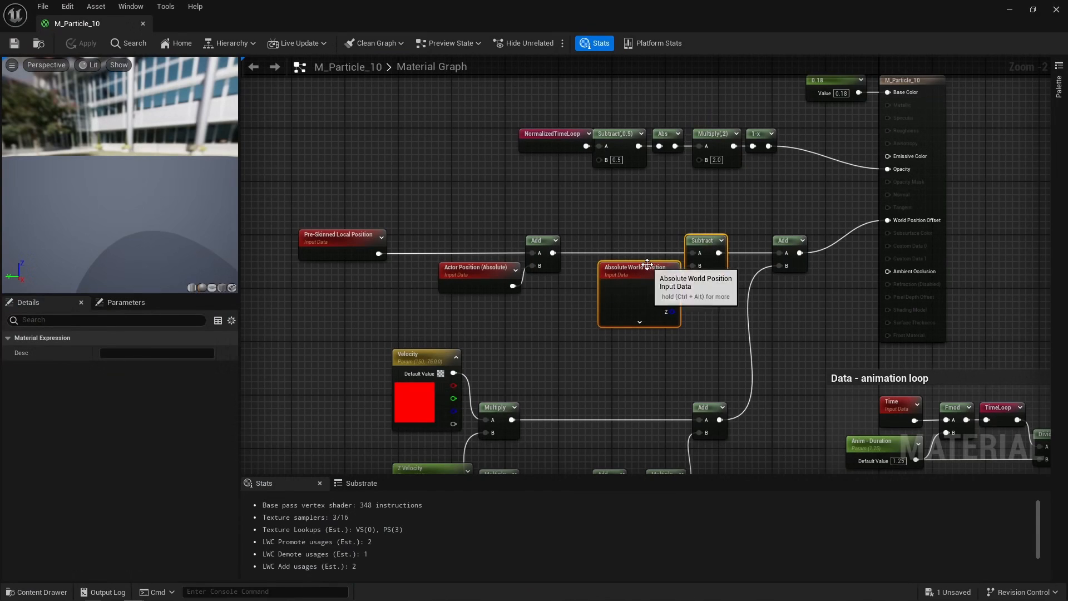
Step: Examine the local, actor and absolute world position nodes in M_Particle_10 and the added Scale parameter in M_Particle_11
{"action": "left_click_drag", "start_coordinate": [470, 287], "coordinate": [468, 287]}
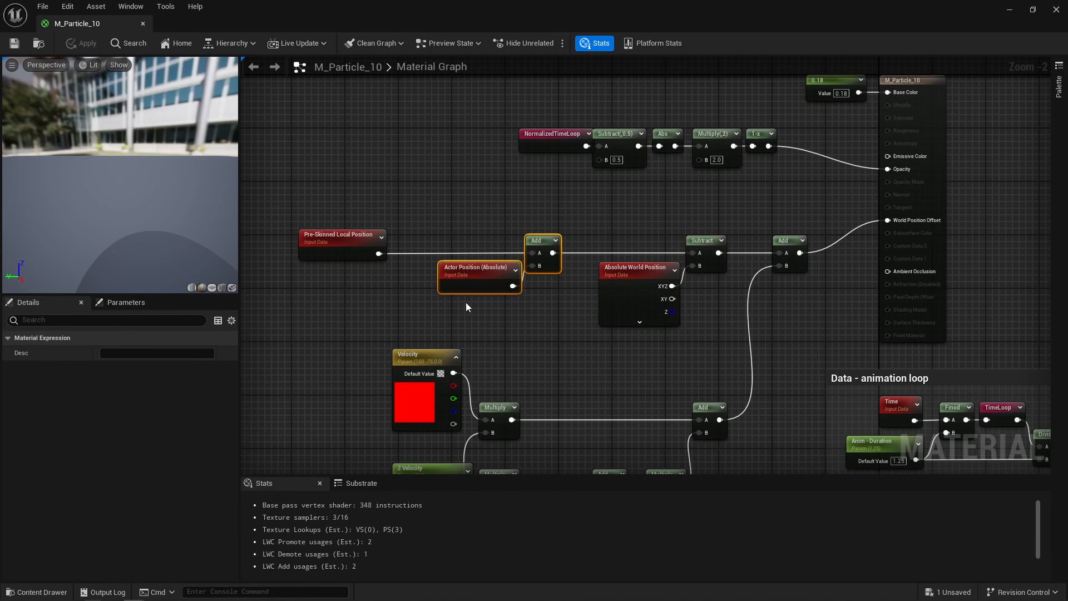
{"action": "left_click_drag", "start_coordinate": [393, 297], "coordinate": [303, 213]}
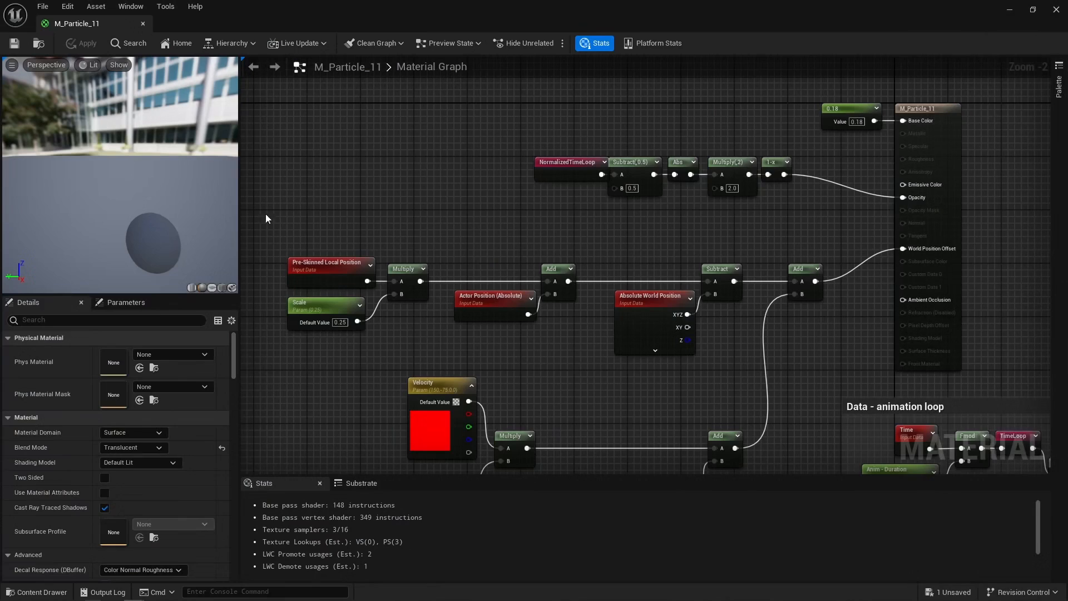
{"action": "left_click", "coordinate": [312, 307], "text": "shift"}
{"action": "scroll", "coordinate": [312, 308], "scroll_direction": "up", "scroll_amount": 2}
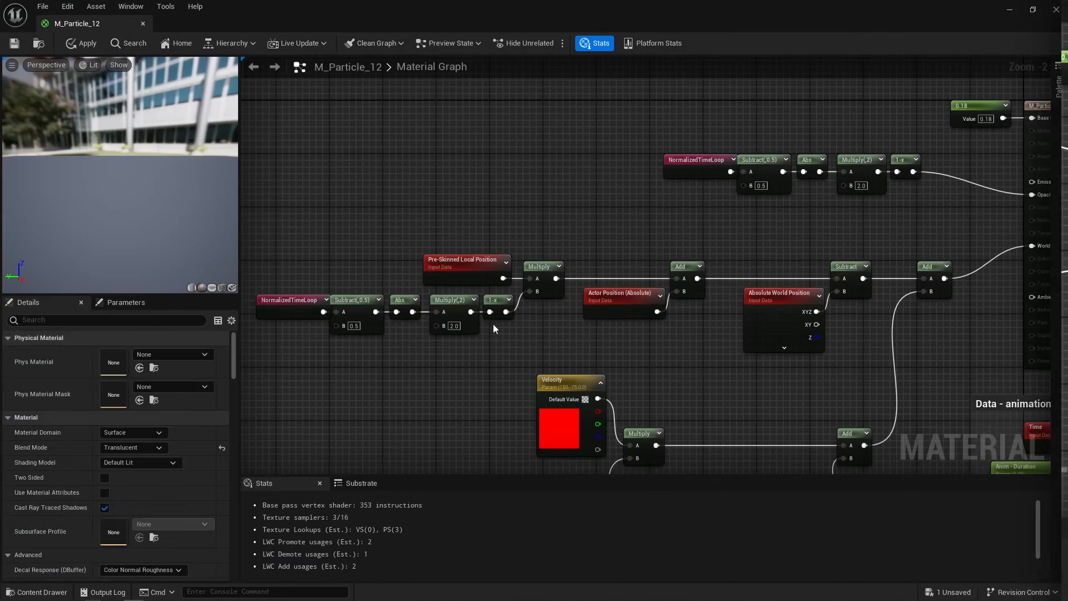
Step: Compare the NormalizedTimeLoop chains driving scale and opacity in M_Particle_12, and view the resulting plane in the level
{"action": "scroll", "coordinate": [268, 344], "scroll_direction": "up", "scroll_amount": 2}
{"action": "left_click_drag", "start_coordinate": [268, 344], "coordinate": [583, 277]}
{"action": "right_click_drag", "start_coordinate": [731, 212], "coordinate": [468, 255]}
{"action": "left_click_drag", "start_coordinate": [468, 254], "coordinate": [863, 167]}
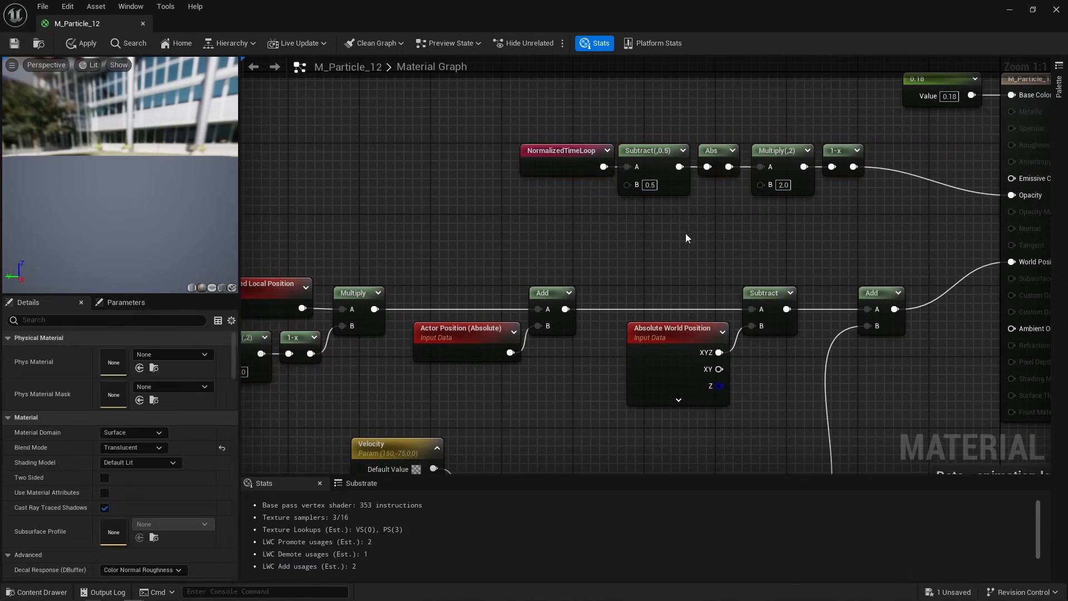
{"action": "right_click_drag", "start_coordinate": [685, 232], "coordinate": [976, 171]}
{"action": "left_click_drag", "start_coordinate": [551, 195], "coordinate": [694, 269]}
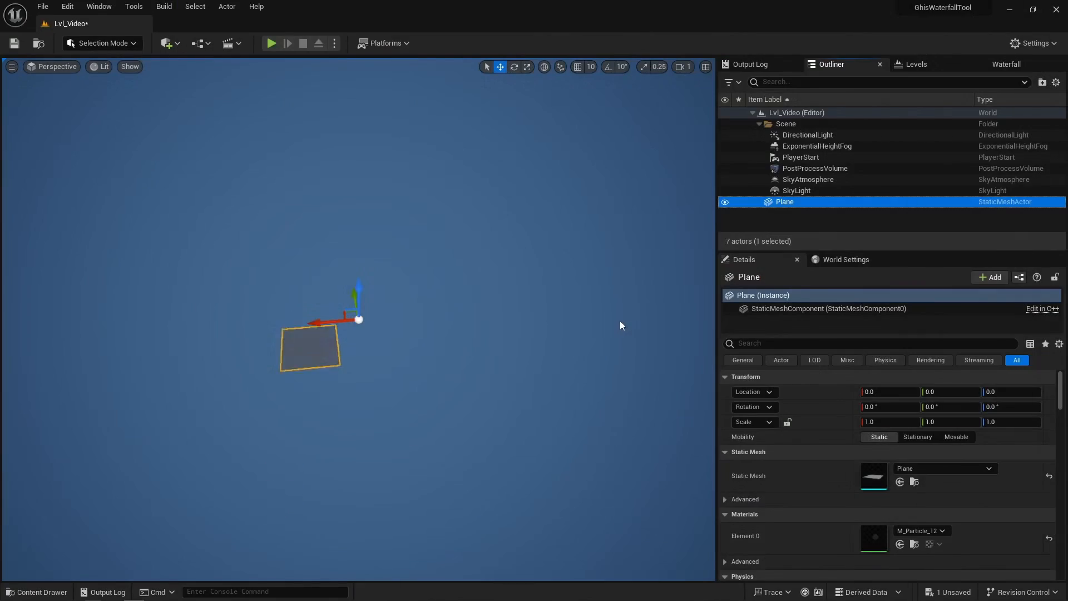
{"action": "left_click", "coordinate": [620, 321]}
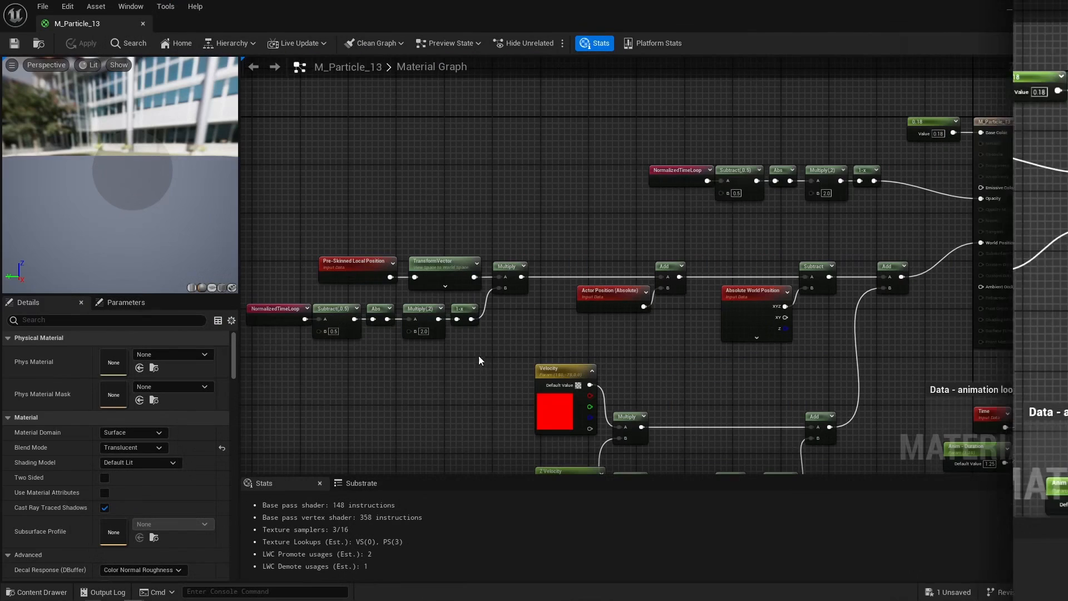
Step: Inspect the Pre-Skinned Local Position node and the view-to-world TransformVector node in M_Particle_13
{"action": "scroll", "coordinate": [322, 290], "scroll_direction": "up", "scroll_amount": 2}
{"action": "left_click", "coordinate": [383, 260]}
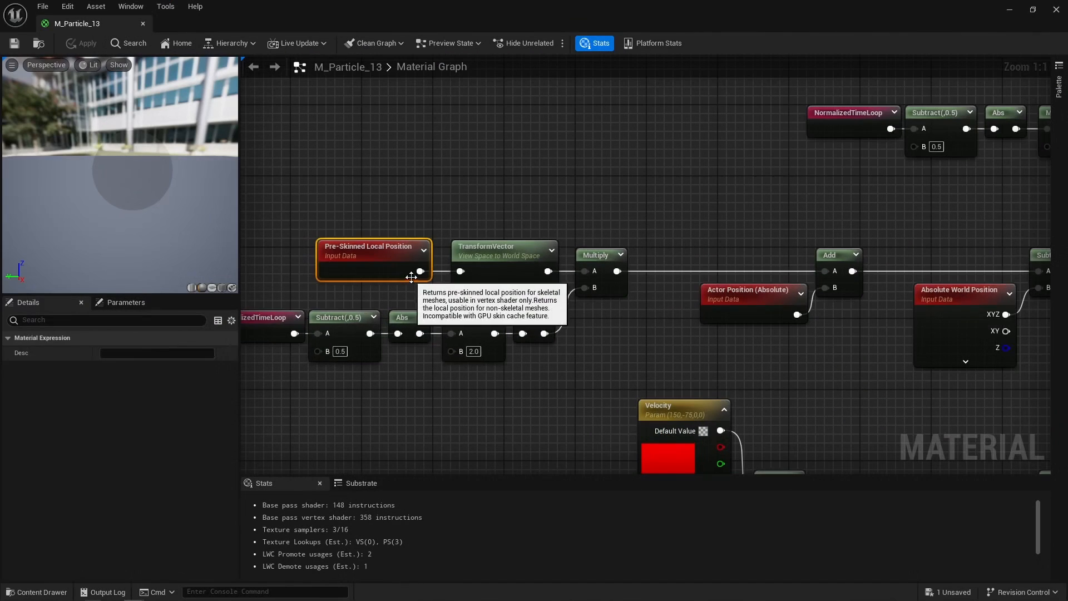
{"action": "left_click", "coordinate": [500, 267]}
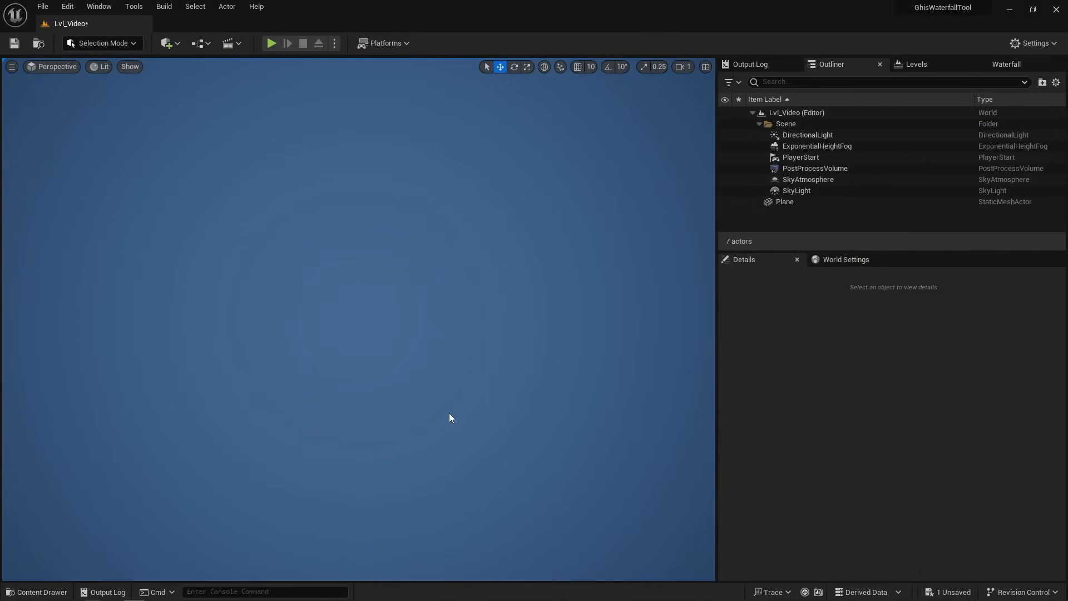
Step: Reset the Plane actor's Element 0 material to its default WorldGridMaterial and view the plane from another angle
{"action": "left_click", "coordinate": [792, 200]}
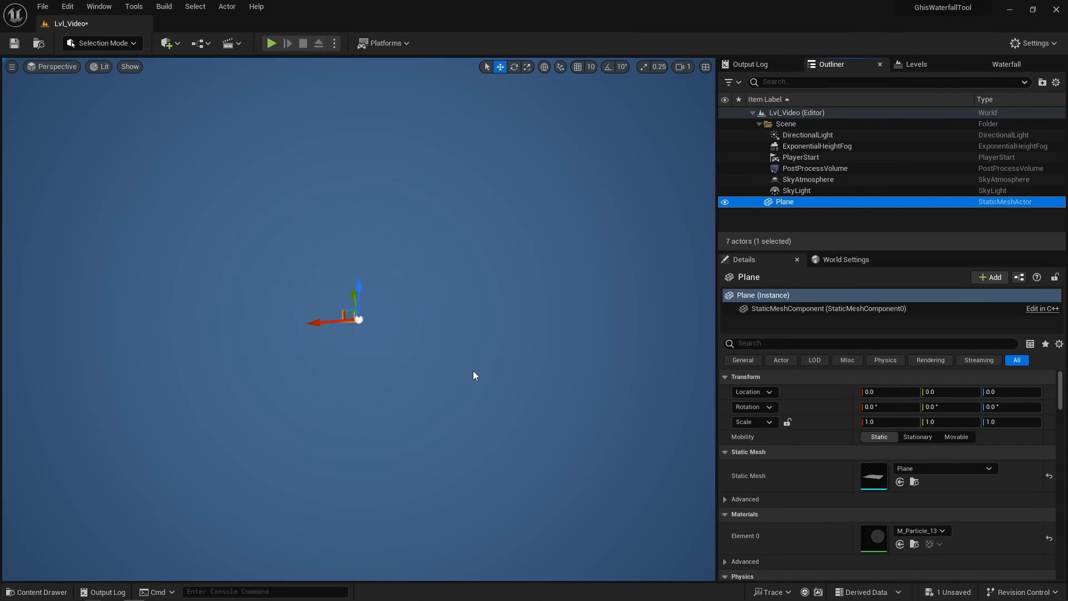
{"action": "left_click", "coordinate": [1048, 538]}
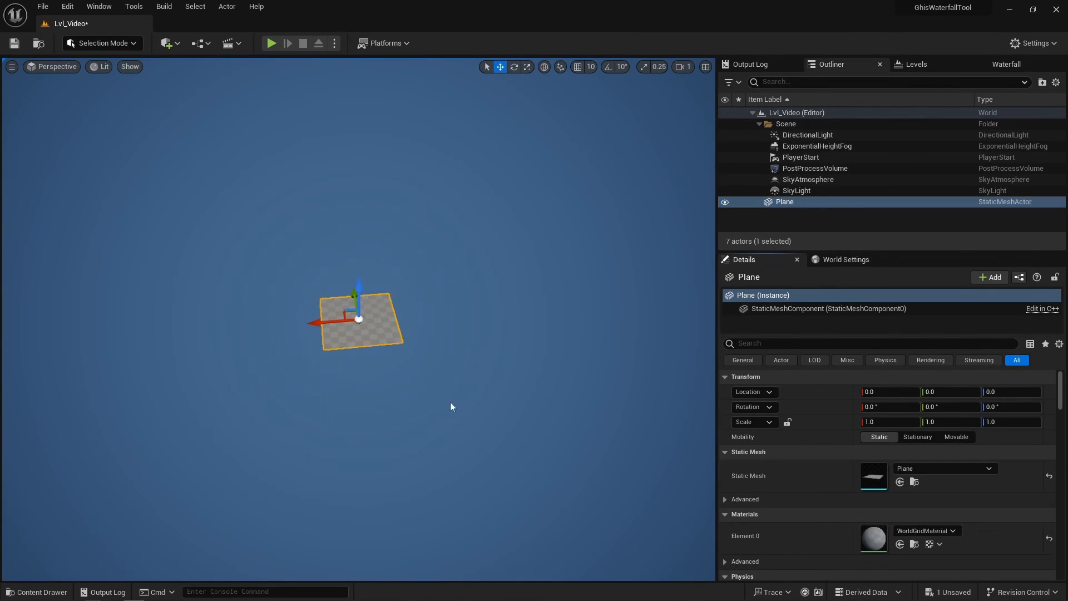
{"action": "left_click_drag", "start_coordinate": [449, 402], "coordinate": [381, 332], "text": "alt"}
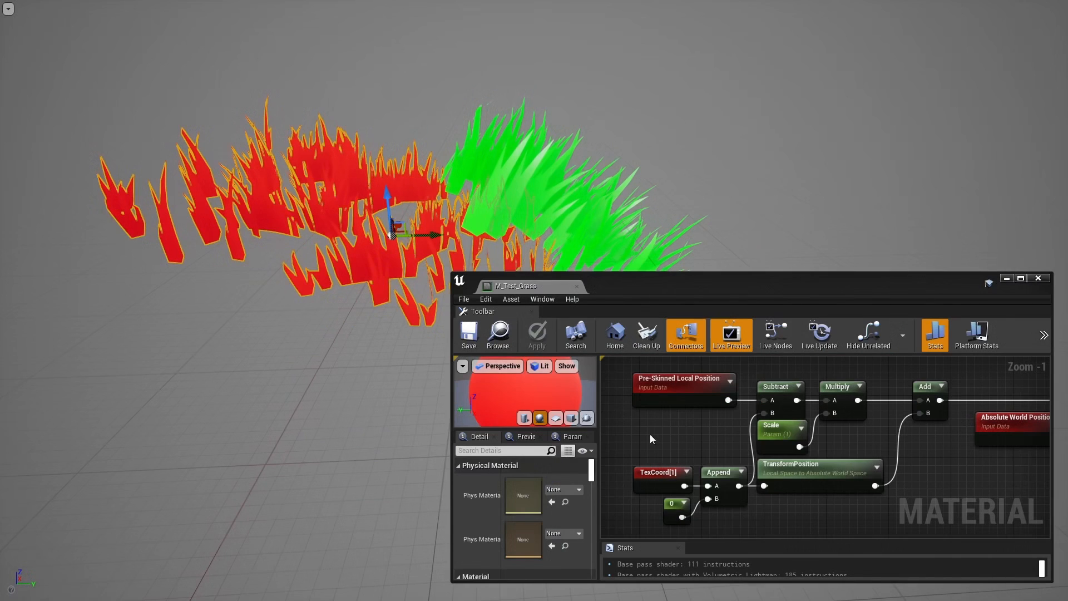
Step: Set the Scale parameter's default in M_Test_Grass to 0.946332, and move and rotate the red grass mesh
{"action": "left_click", "coordinate": [779, 429]}
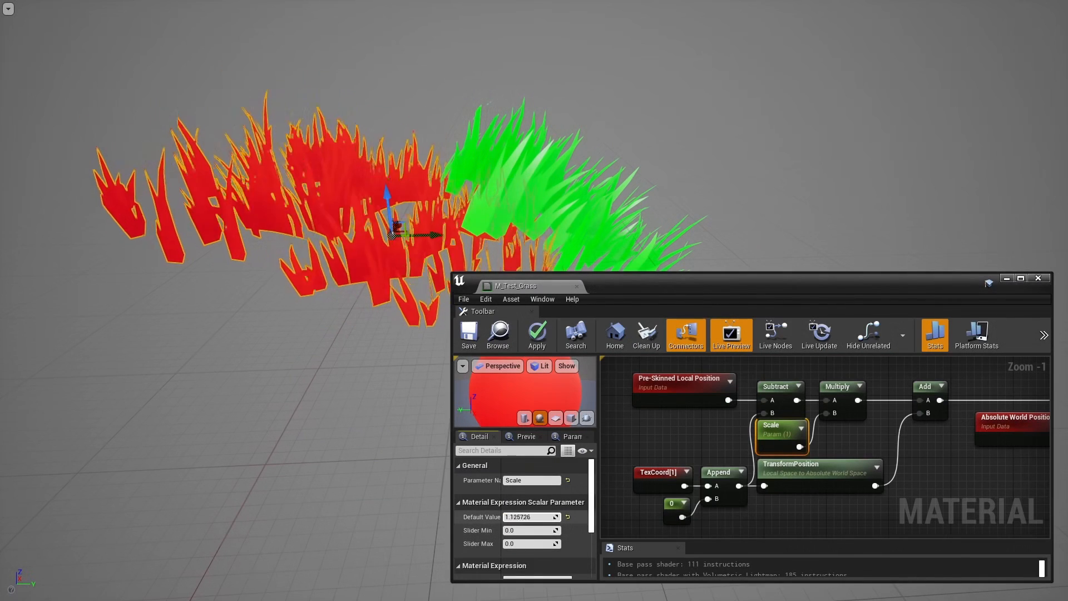
{"action": "left_click_drag", "start_coordinate": [394, 228], "coordinate": [381, 290]}
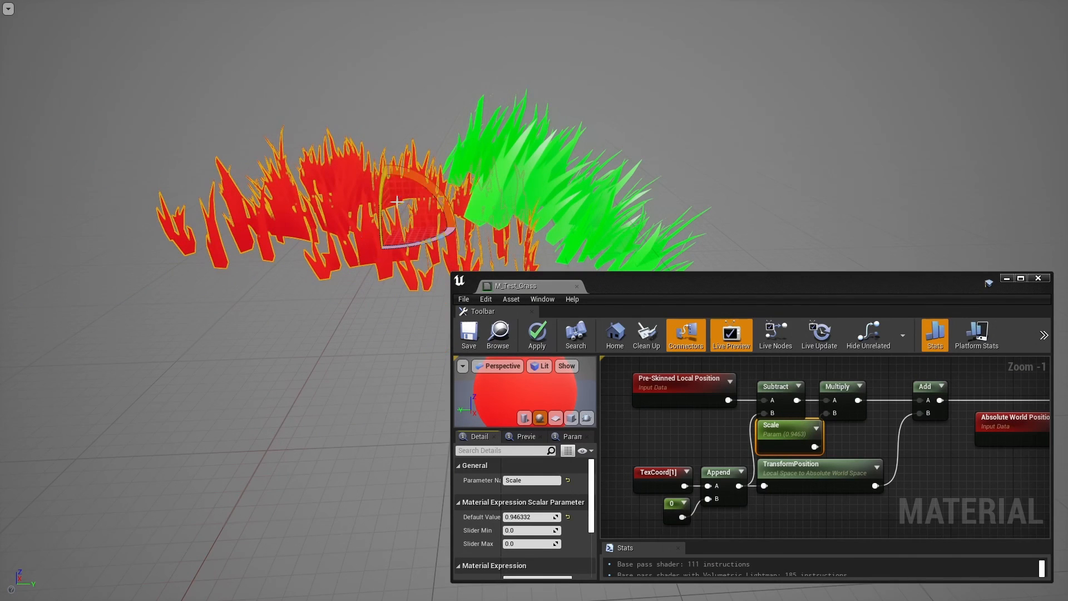
{"action": "left_click_drag", "start_coordinate": [397, 201], "coordinate": [413, 174]}
Step: Examine the TransformPosition node and the TexCoord[1] and Append nodes that feed it in M_Test_Grass
{"action": "left_click", "coordinate": [851, 475]}
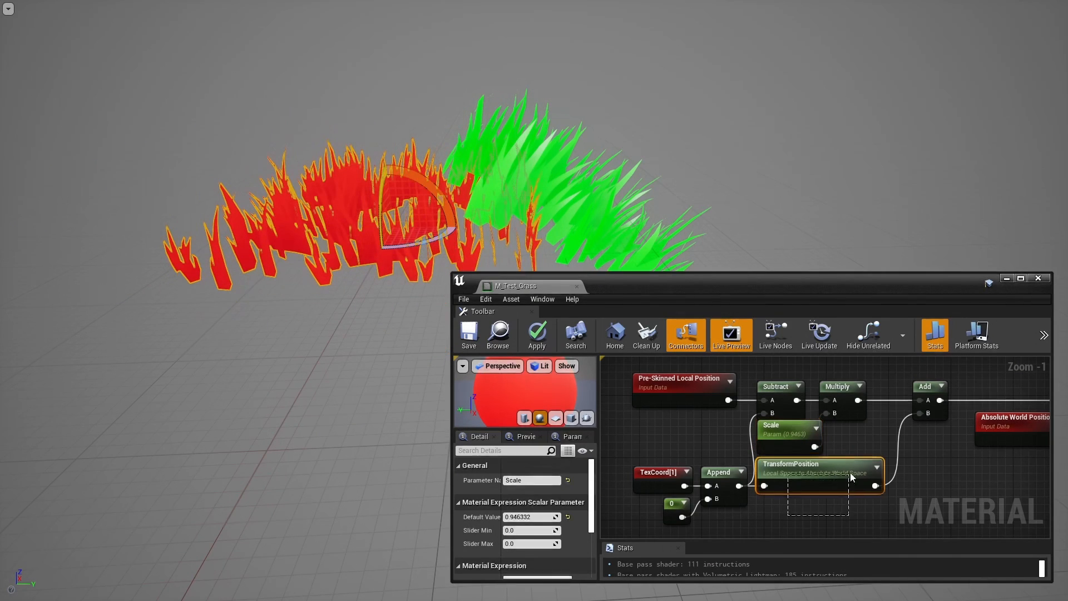
{"action": "left_click_drag", "start_coordinate": [750, 527], "coordinate": [633, 443]}
{"action": "left_click_drag", "start_coordinate": [633, 443], "coordinate": [632, 443]}
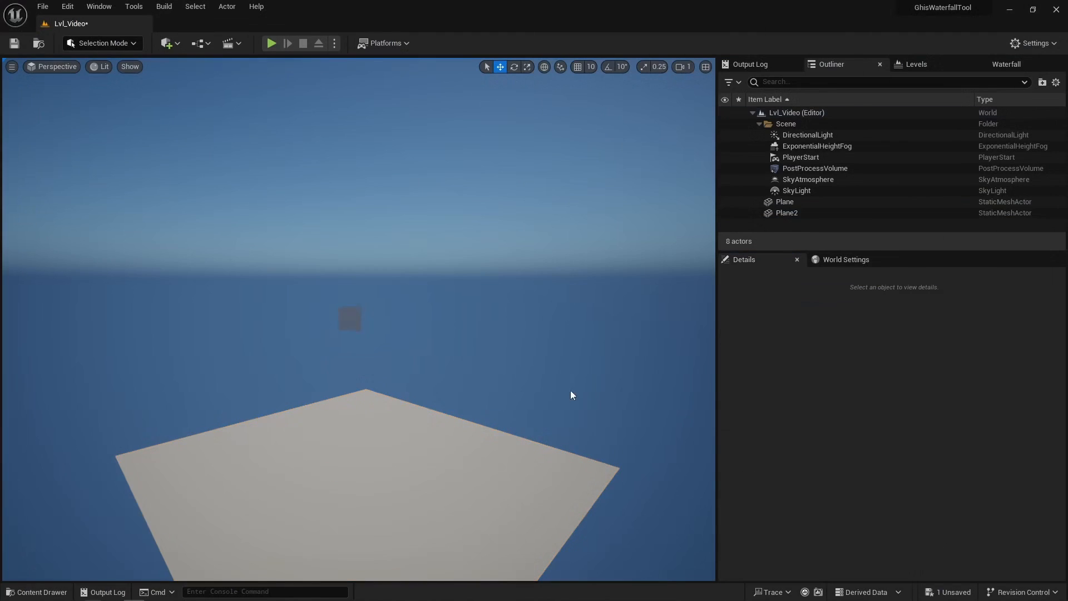
Step: View the Plane actor's particles above the ground plane in the level from several angles
{"action": "mouse_move", "coordinate": [573, 393]}
{"action": "right_mouse_down"}
{"action": "mouse_move", "coordinate": [561, 368]}
{"action": "mouse_move", "coordinate": [559, 411]}
{"action": "mouse_move", "coordinate": [554, 401]}
{"action": "right_mouse_up"}
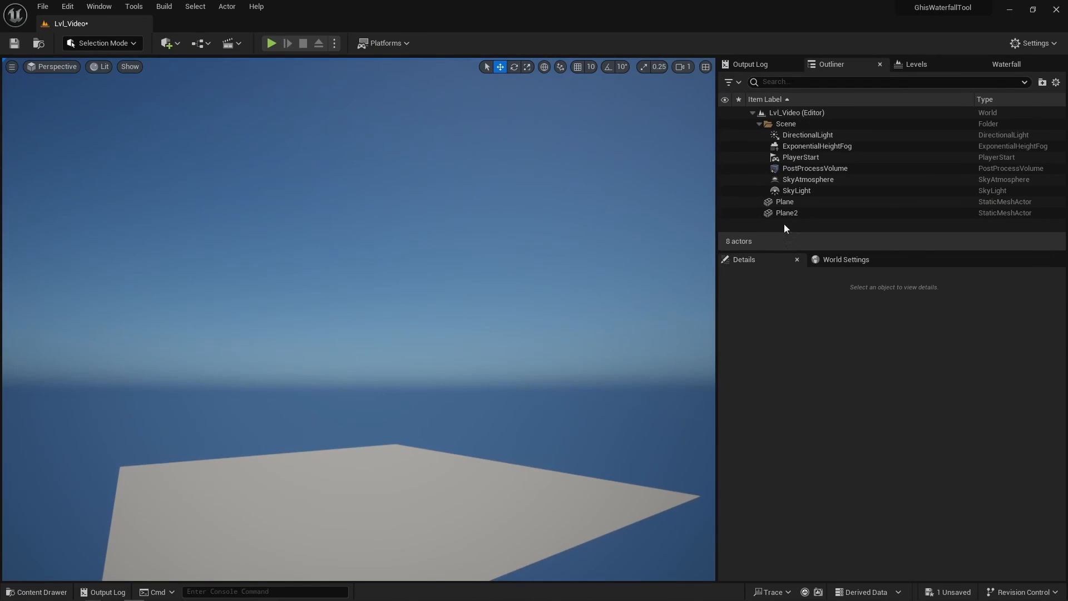
{"action": "left_click", "coordinate": [792, 201]}
{"action": "mouse_move", "coordinate": [475, 376]}
{"action": "right_mouse_down"}
{"action": "mouse_move", "coordinate": [466, 426]}
{"action": "mouse_move", "coordinate": [488, 426]}
{"action": "mouse_move", "coordinate": [486, 387]}
{"action": "right_mouse_up"}
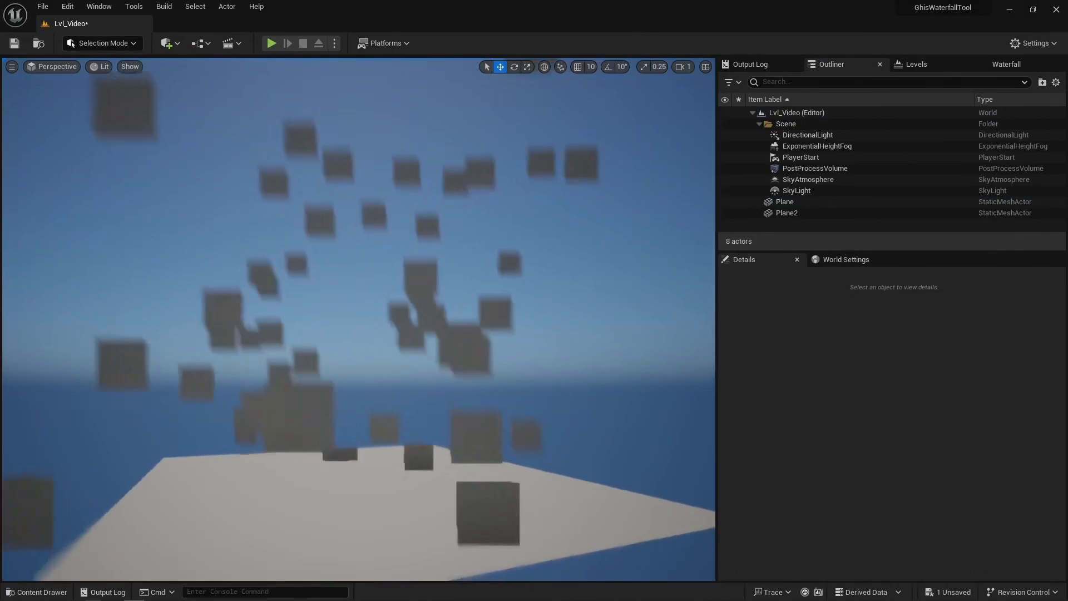
{"action": "right_click_drag", "start_coordinate": [487, 387], "coordinate": [488, 417]}
{"action": "left_click", "coordinate": [784, 203]}
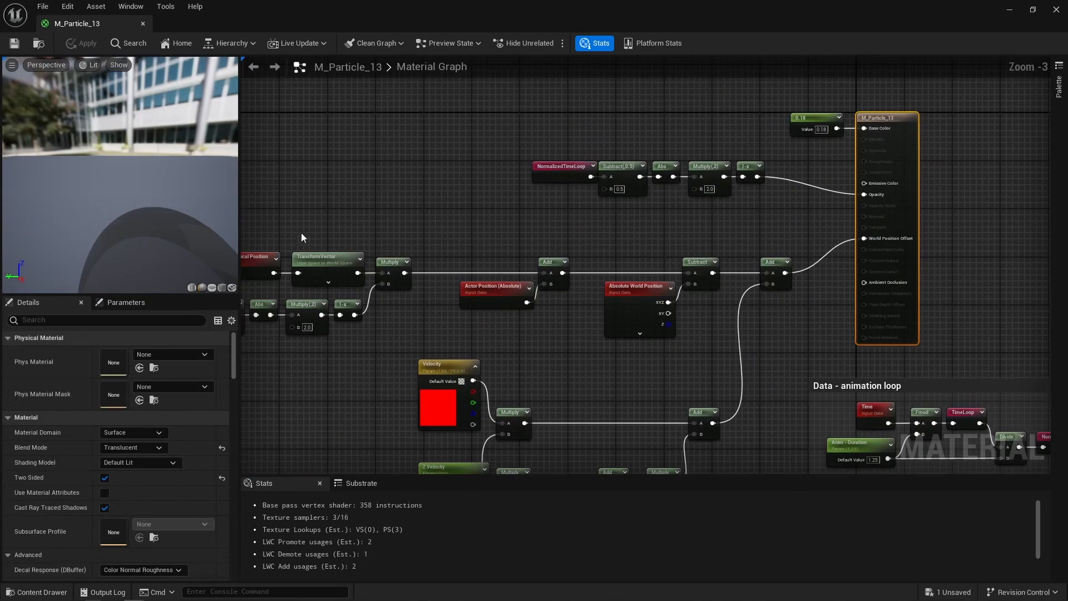
Step: Select the position, scale and velocity nodes that feed World Position Offset in M_Particle_13
{"action": "left_click_drag", "start_coordinate": [301, 232], "coordinate": [789, 472]}
{"action": "right_click_drag", "start_coordinate": [627, 393], "coordinate": [770, 381]}
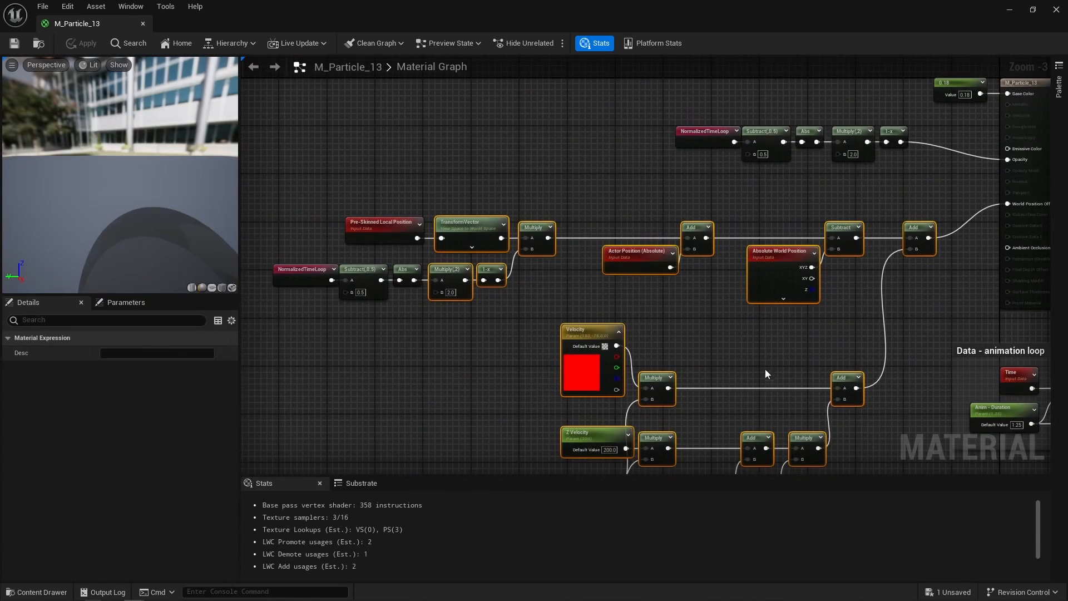
Step: Examine how Build Quad Particle in the Waterfall widget converts the particle position to local space and stores pivots in UVs 1 and UVs 2
{"action": "left_click", "coordinate": [762, 361]}
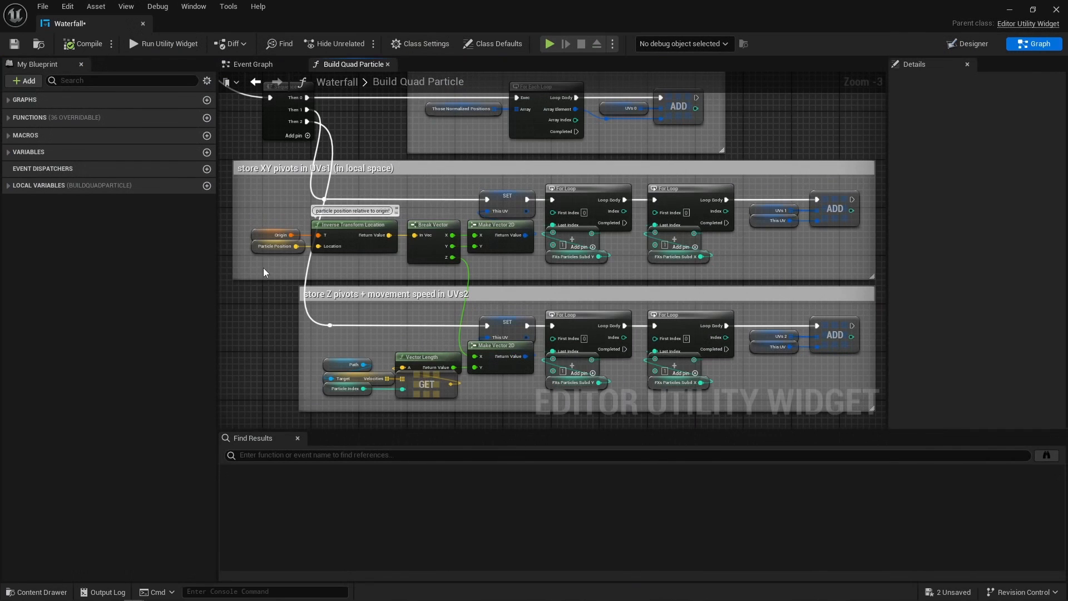
{"action": "left_click_drag", "start_coordinate": [264, 268], "coordinate": [432, 238]}
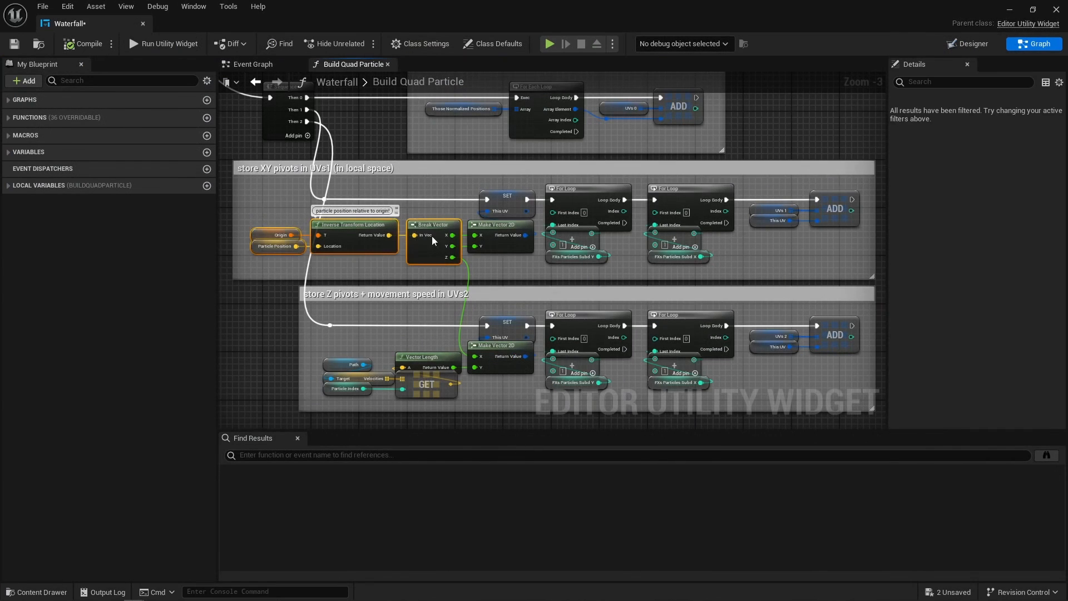
{"action": "left_click", "coordinate": [480, 263]}
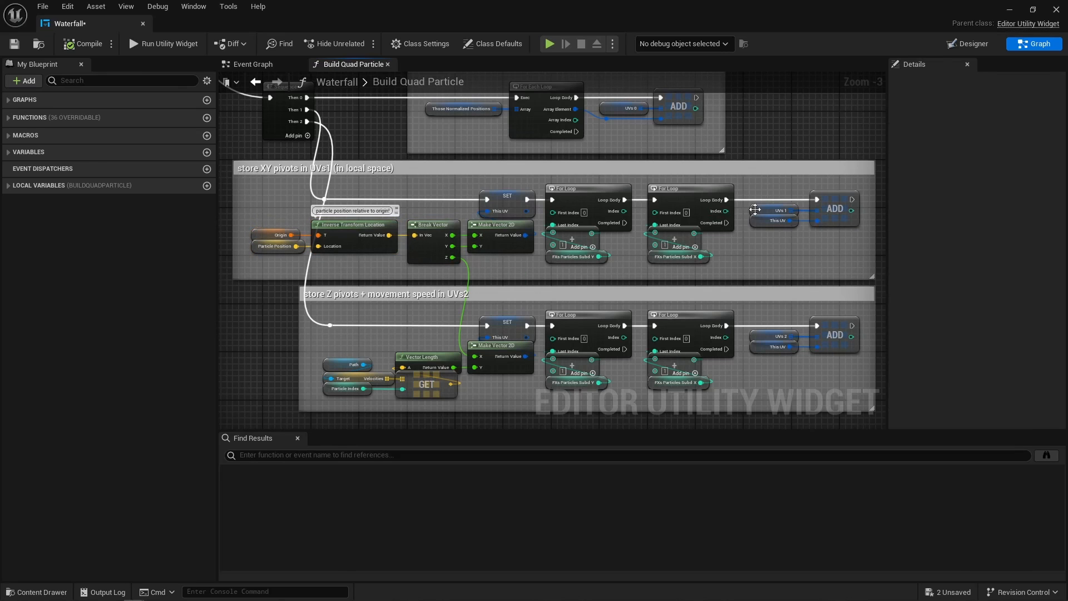
{"action": "left_click", "coordinate": [755, 209]}
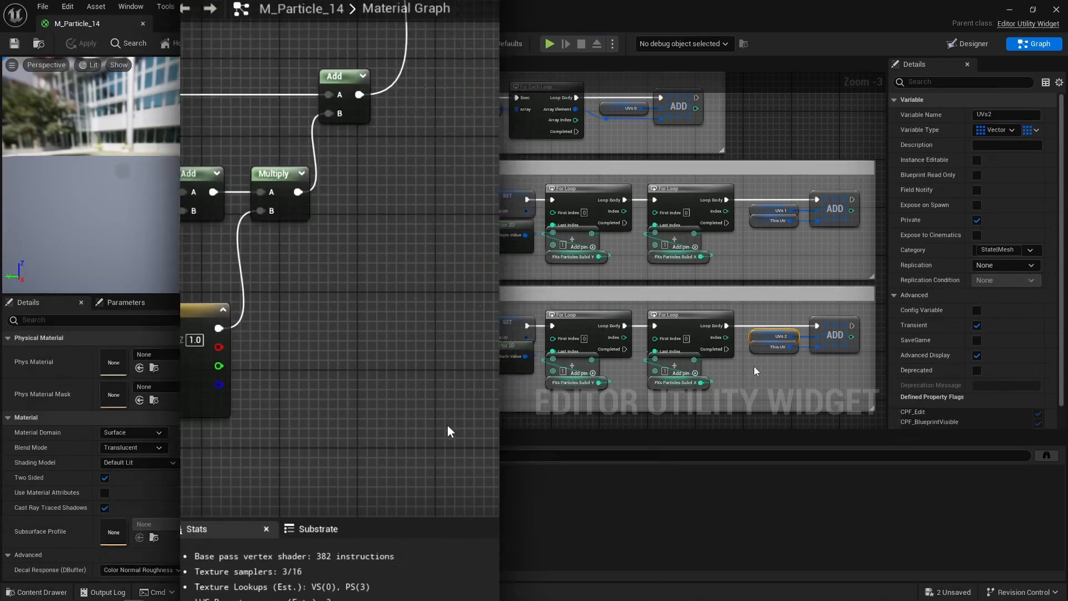
Step: Examine the comment group in M_Particle_14 that rebuilds Pivots from the TexCoord[1] and TexCoord[2] nodes
{"action": "left_click_drag", "start_coordinate": [468, 397], "coordinate": [844, 245]}
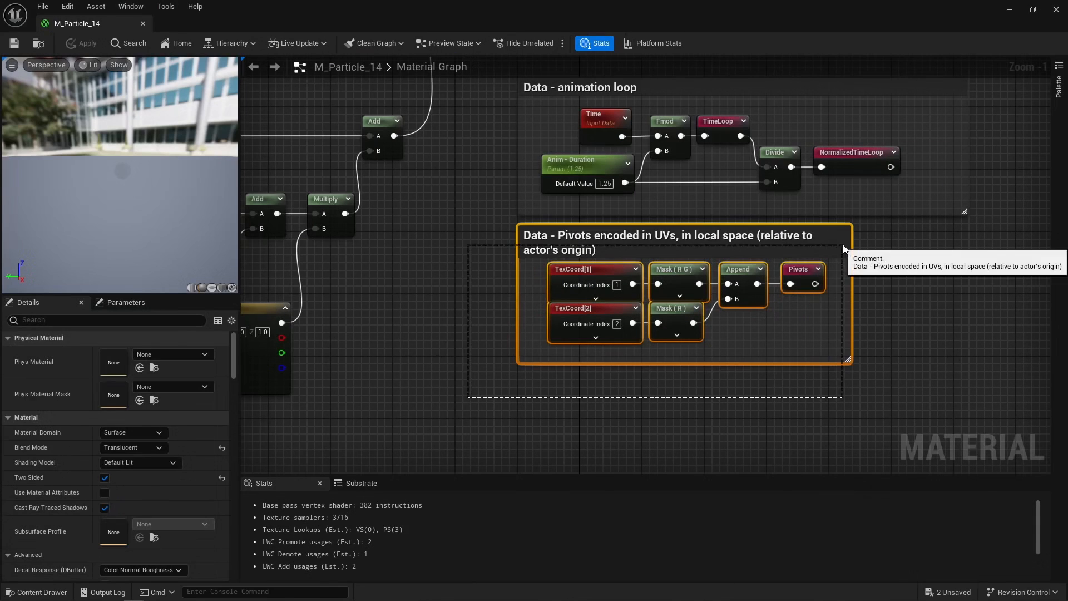
{"action": "left_click", "coordinate": [883, 281]}
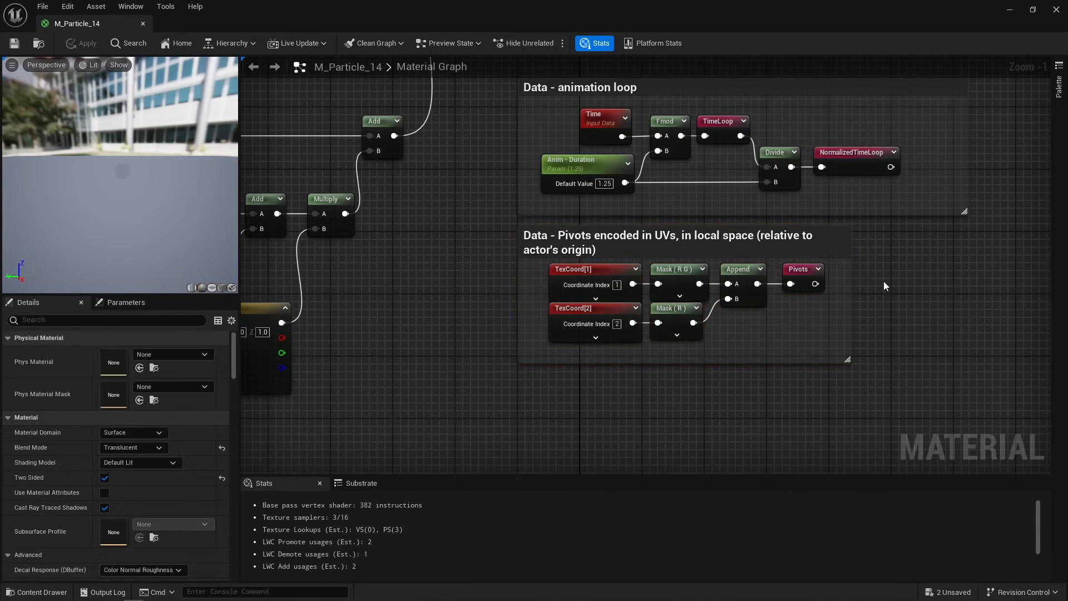
{"action": "right_click_drag", "start_coordinate": [883, 281], "coordinate": [994, 422]}
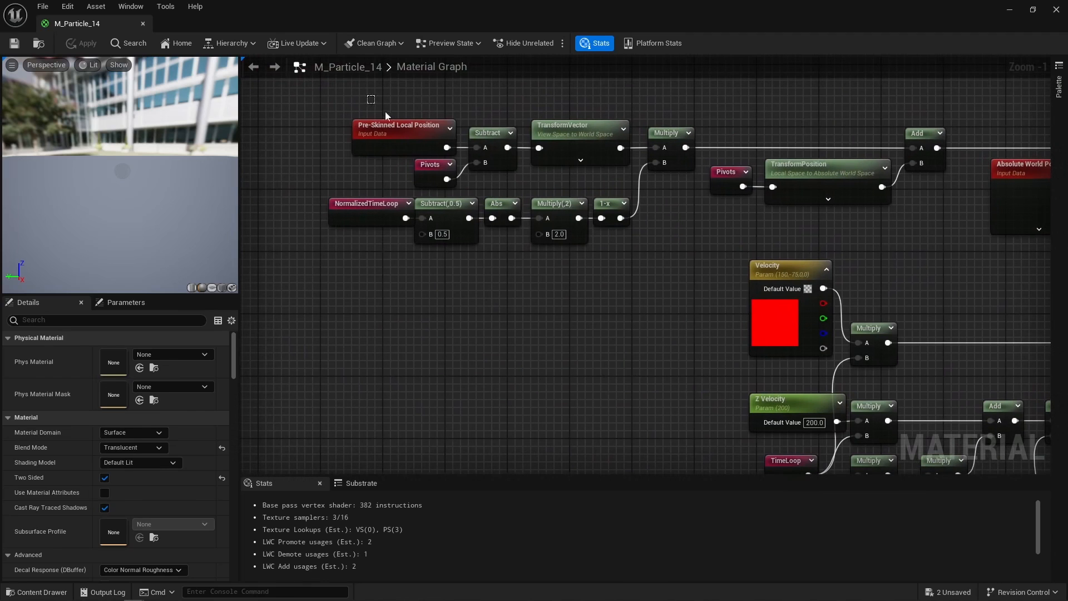
Step: Examine the Pivots subtraction and the Pivots TransformPosition nodes in M_Particle_14, and view the Plane actor's particles in the level
{"action": "left_click_drag", "start_coordinate": [385, 112], "coordinate": [496, 176]}
{"action": "right_click_drag", "start_coordinate": [496, 176], "coordinate": [260, 204]}
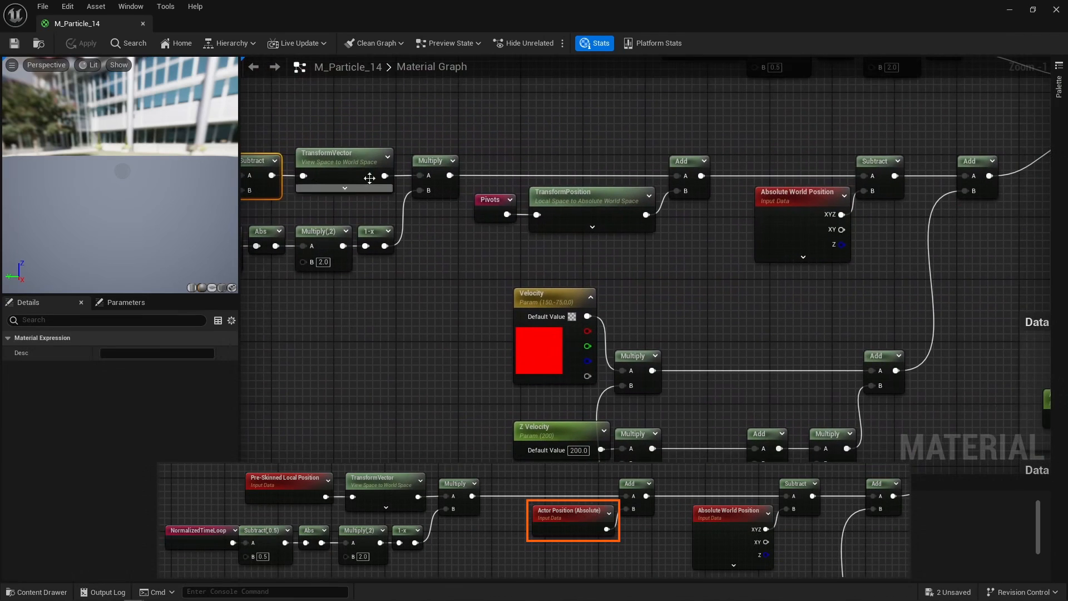
{"action": "left_click_drag", "start_coordinate": [496, 129], "coordinate": [613, 226]}
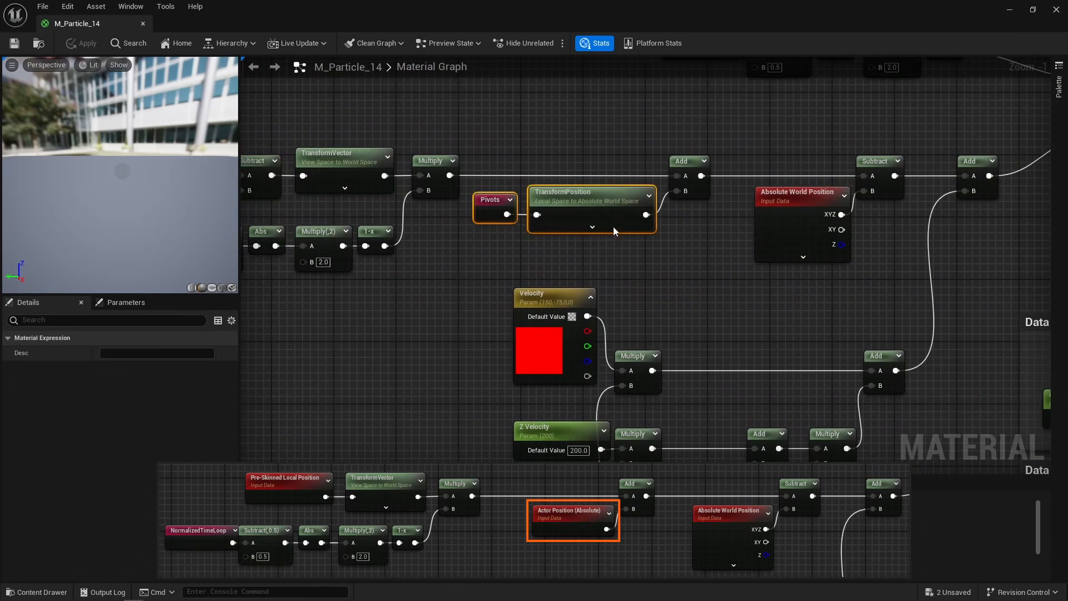
{"action": "left_click", "coordinate": [535, 242]}
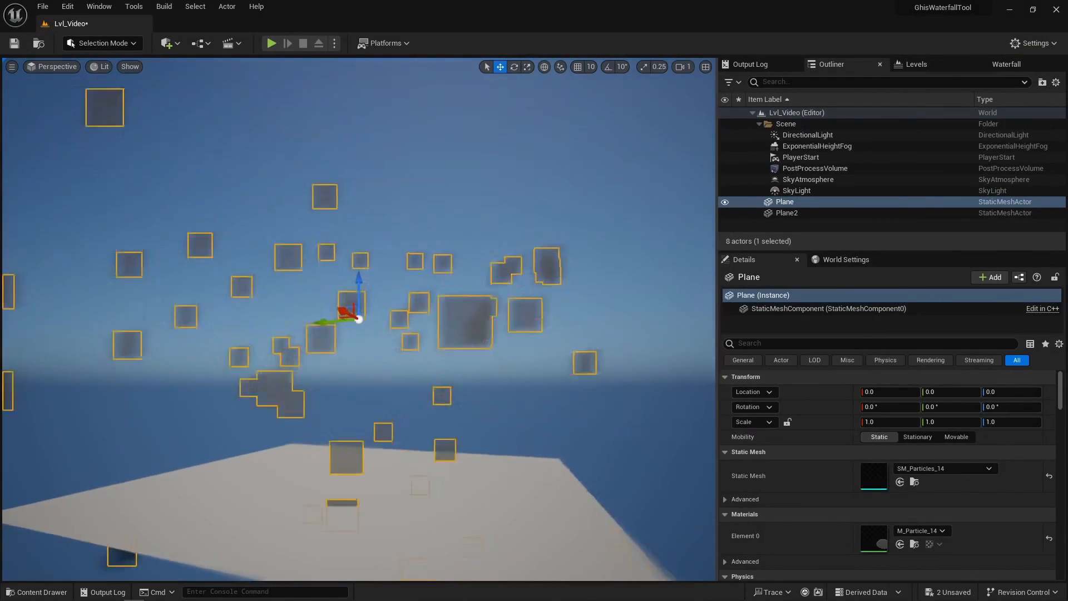
{"action": "mouse_move", "coordinate": [358, 319]}
{"action": "left_mouse_down", "text": "alt"}
{"action": "mouse_move", "coordinate": [305, 412]}
{"action": "mouse_move", "coordinate": [278, 439]}
{"action": "mouse_move", "coordinate": [239, 445]}
{"action": "mouse_move", "coordinate": [359, 319]}
{"action": "left_mouse_up", "text": "alt"}
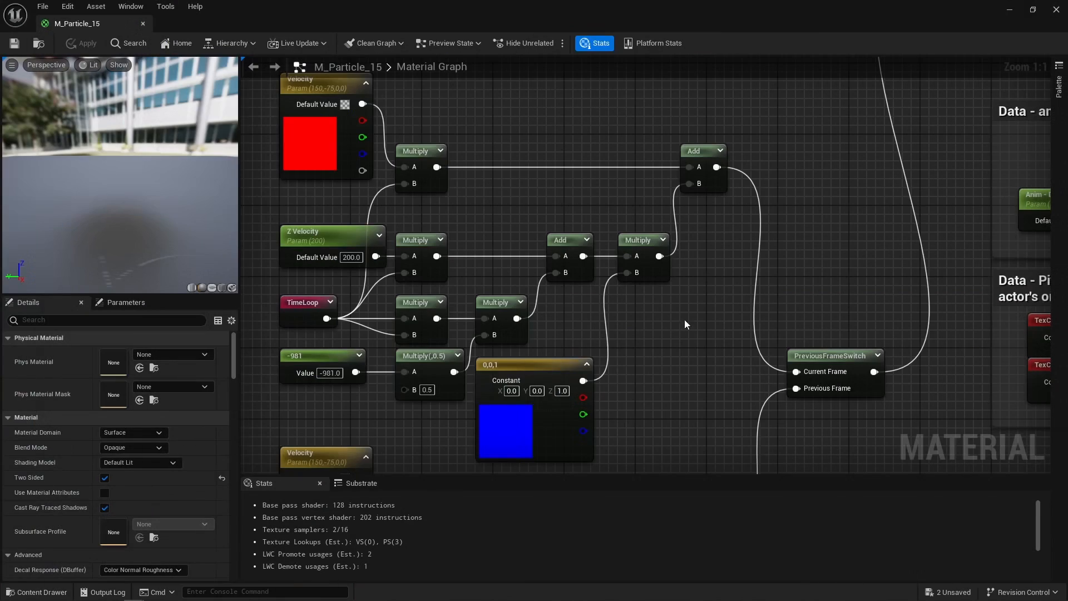
Step: Examine the PreviousFrameSwitch node in M_Particle_15 and the velocity nodes that feed its Current Frame input
{"action": "left_click_drag", "start_coordinate": [684, 320], "coordinate": [875, 427]}
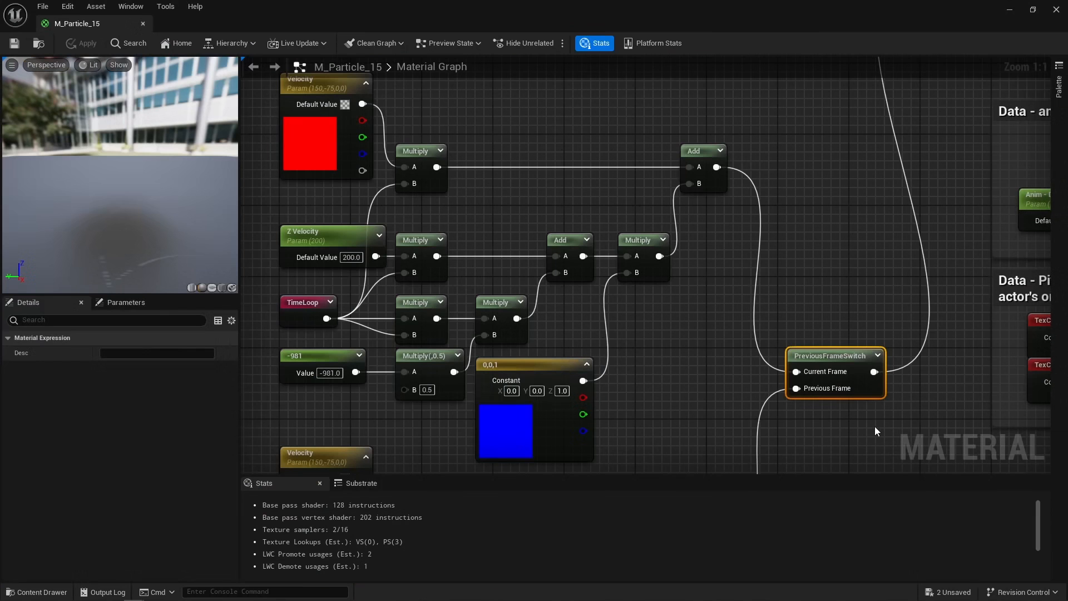
{"action": "left_click", "coordinate": [874, 426]}
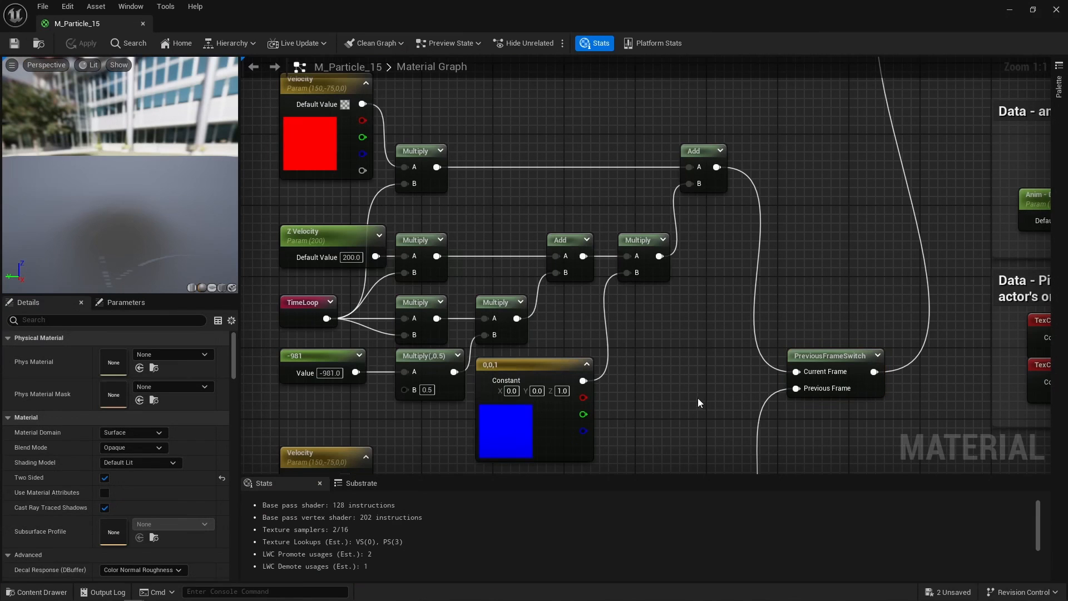
{"action": "left_click_drag", "start_coordinate": [697, 399], "coordinate": [310, 155]}
{"action": "right_click_drag", "start_coordinate": [356, 376], "coordinate": [357, 358]}
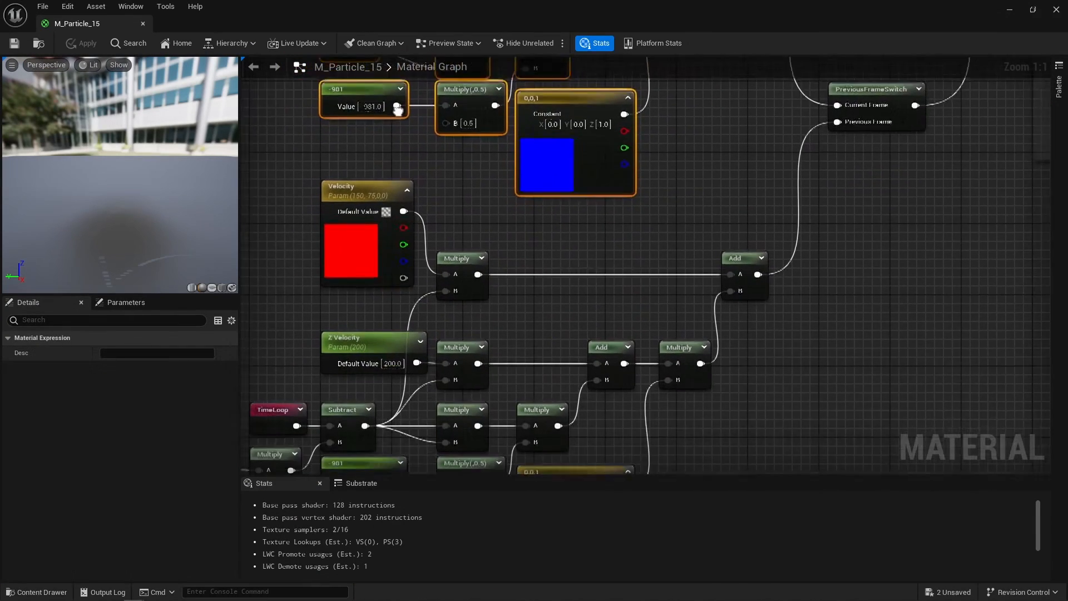
Step: Examine the DeltaTime and Multiply nodes of the Previous Frame branch, and the Add node that feeds World Position Offset
{"action": "right_click_drag", "start_coordinate": [400, 141], "coordinate": [507, 58]}
{"action": "left_click_drag", "start_coordinate": [268, 367], "coordinate": [382, 389]}
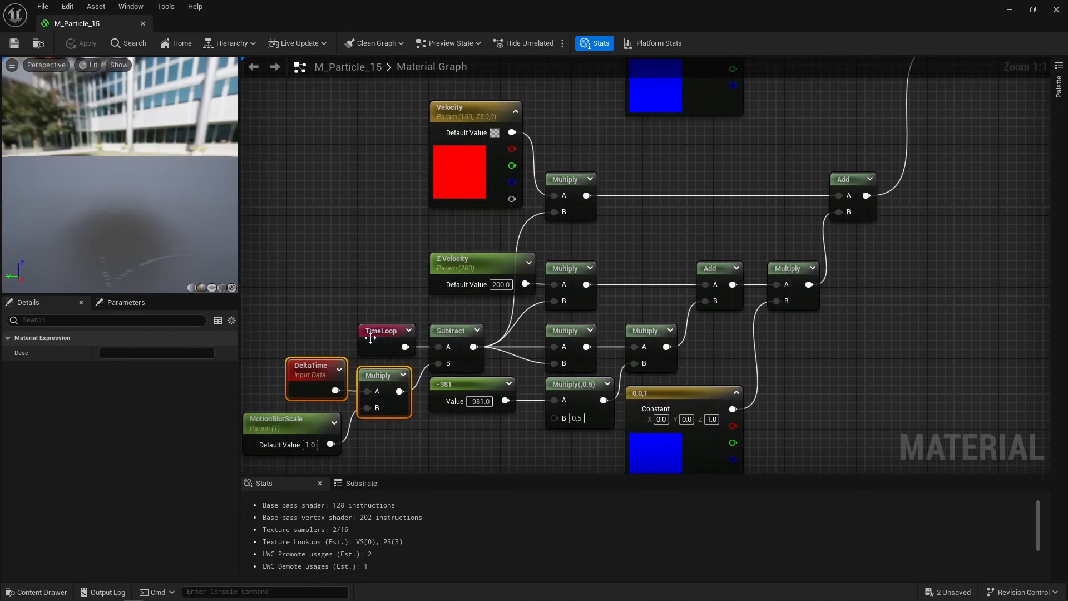
{"action": "scroll", "coordinate": [699, 276], "scroll_direction": "down", "scroll_amount": 3}
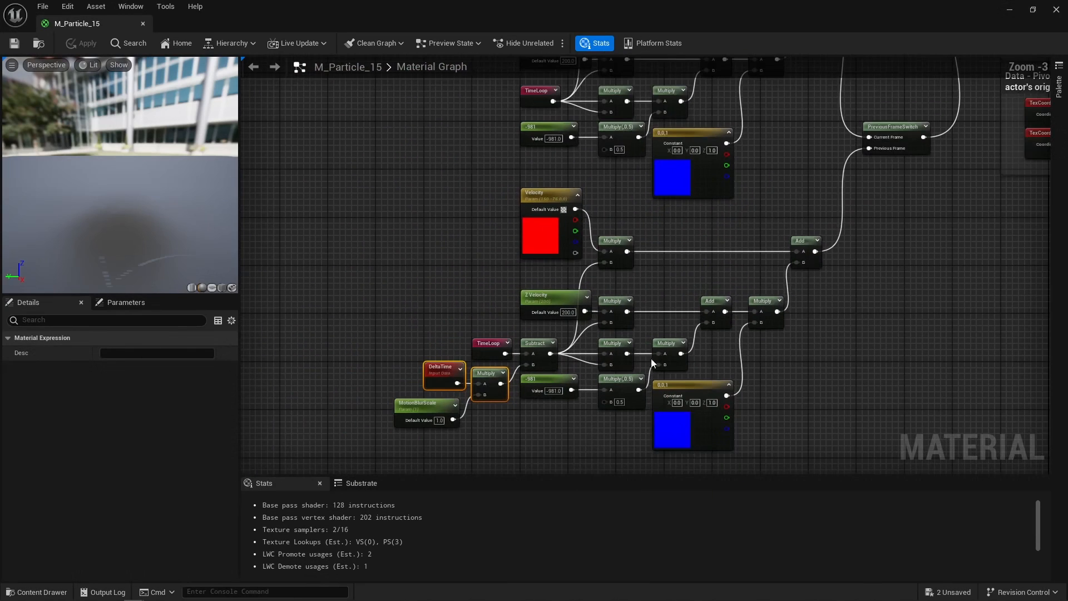
{"action": "right_click_drag", "start_coordinate": [697, 265], "coordinate": [685, 370]}
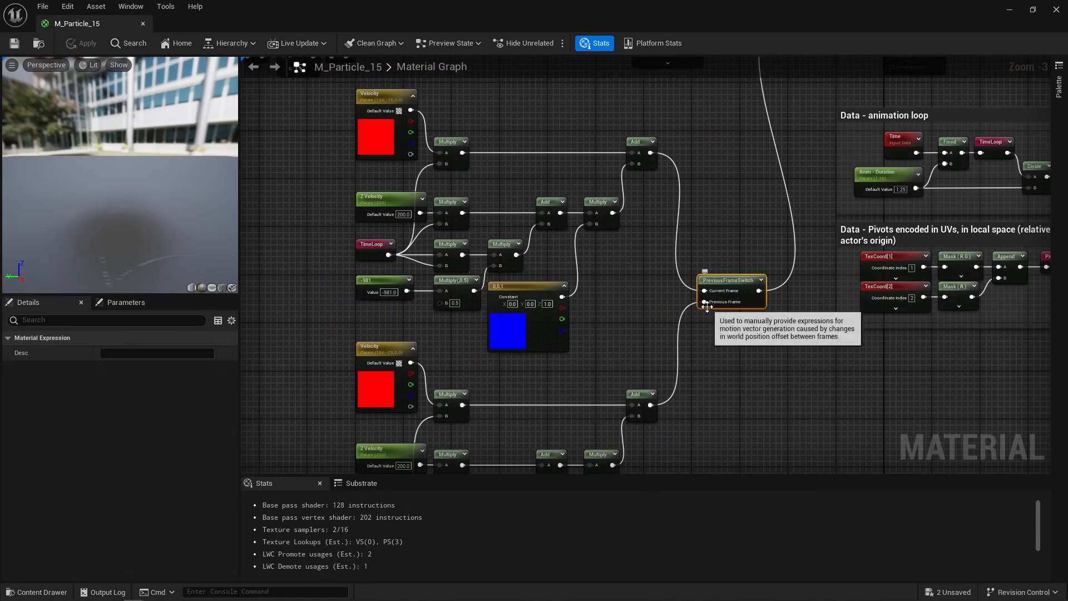
{"action": "right_click_drag", "start_coordinate": [708, 303], "coordinate": [683, 366]}
{"action": "left_click_drag", "start_coordinate": [711, 205], "coordinate": [743, 246]}
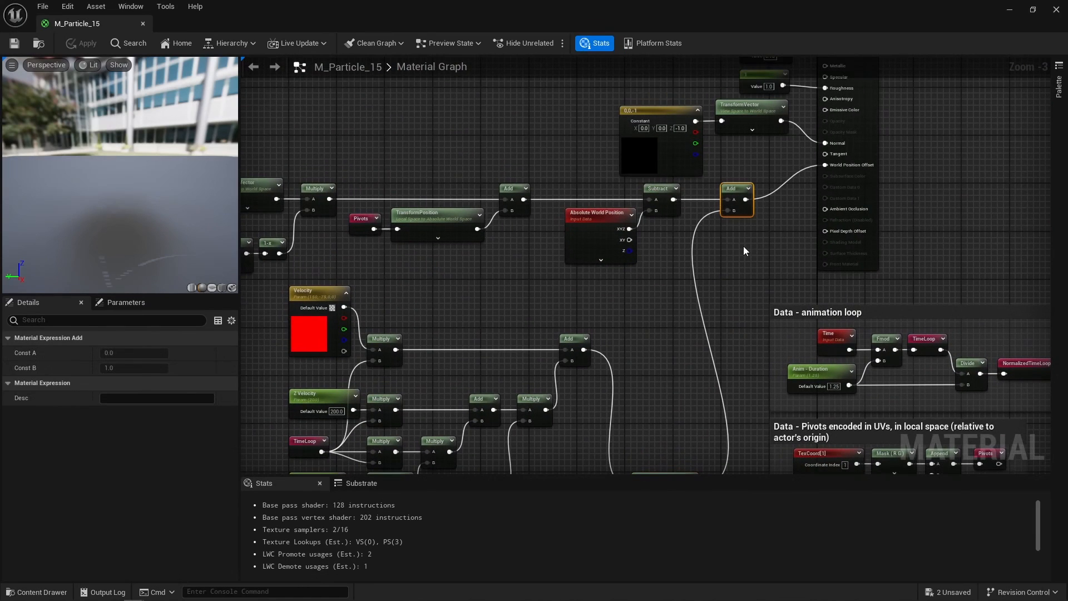
{"action": "left_click", "coordinate": [743, 245]}
Step: Check the Blend Mode and advanced settings of M_Particle_15, and the 0,0,-1 constant and TransformVector nodes that feed Normal
{"action": "left_click", "coordinate": [856, 188]}
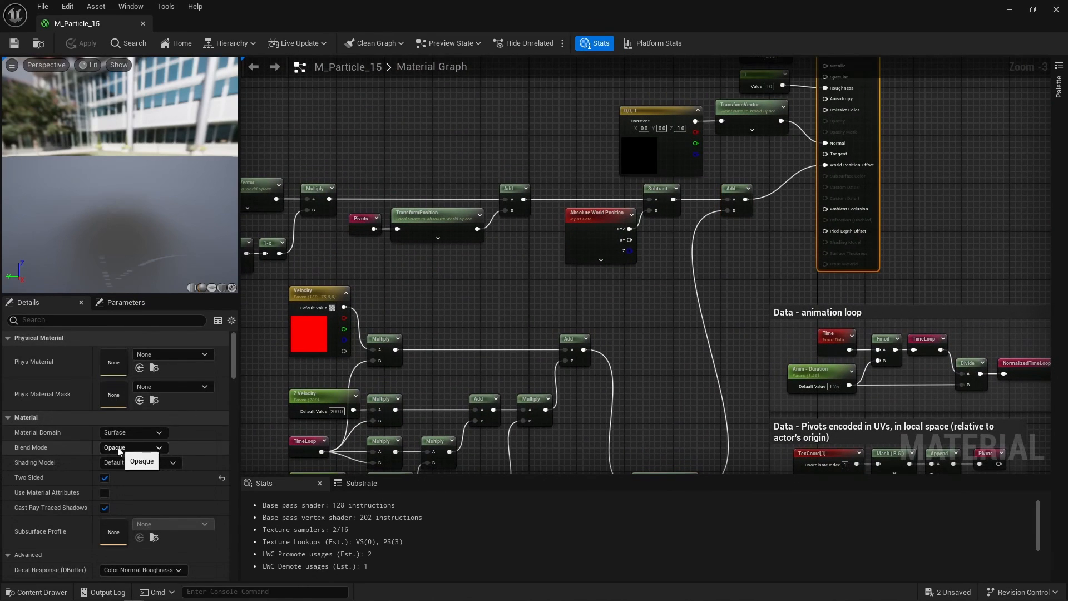
{"action": "right_click_drag", "start_coordinate": [705, 218], "coordinate": [640, 348]}
{"action": "scroll", "coordinate": [640, 348], "scroll_direction": "up", "scroll_amount": 3}
{"action": "left_click_drag", "start_coordinate": [728, 284], "coordinate": [558, 218]}
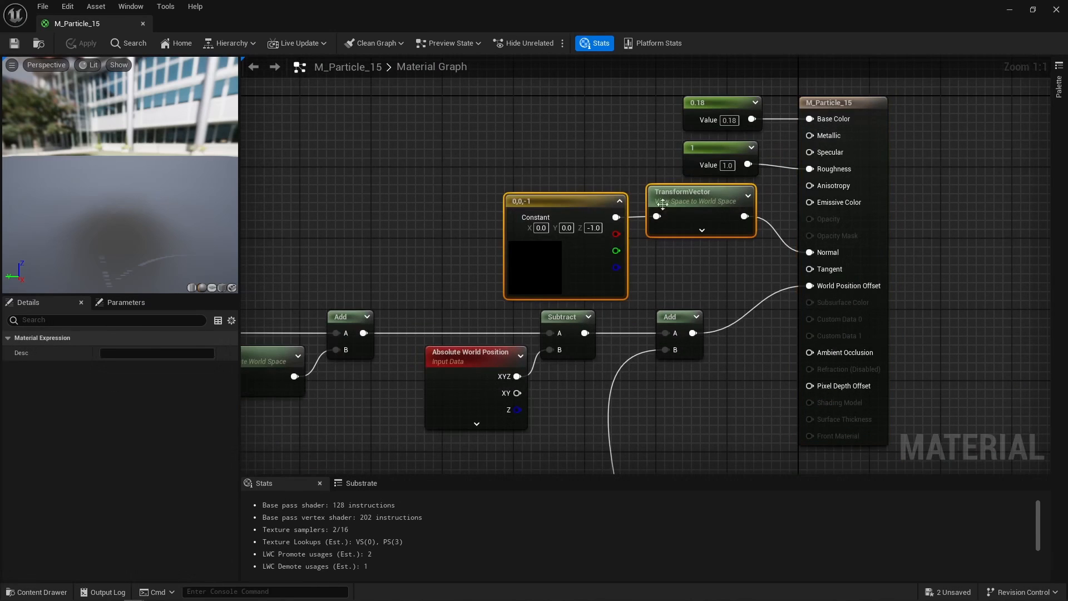
{"action": "left_click", "coordinate": [744, 253]}
{"action": "left_click", "coordinate": [818, 254]}
{"action": "scroll", "coordinate": [44, 533], "scroll_direction": "down", "scroll_amount": 4}
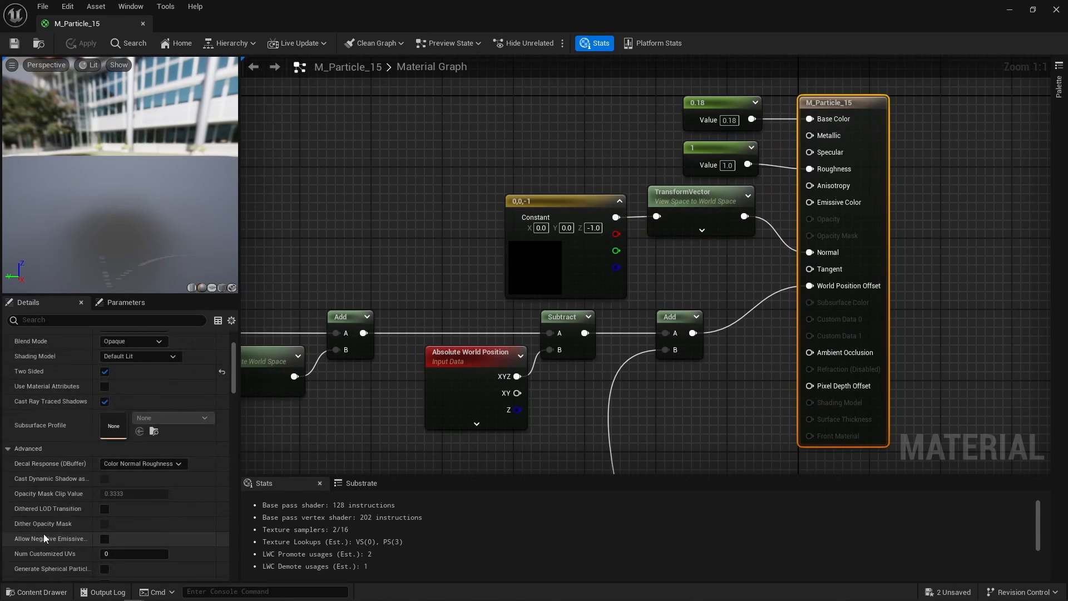
{"action": "left_click", "coordinate": [655, 414]}
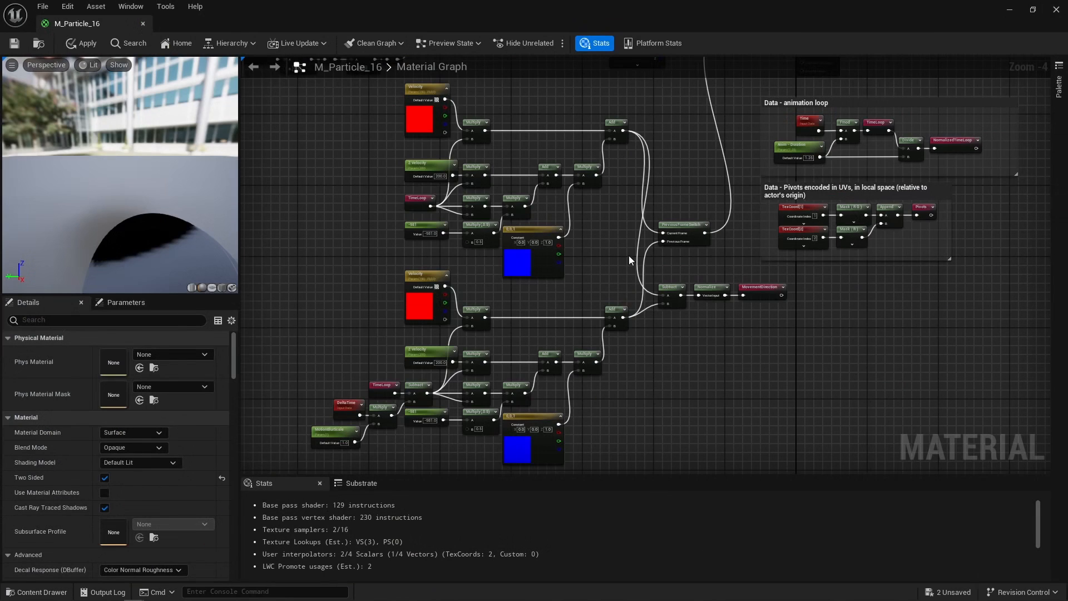
Step: Select the current-frame velocity nodes in M_Particle_16, and the previous-frame velocity nodes beneath them
{"action": "left_click_drag", "start_coordinate": [629, 255], "coordinate": [403, 81]}
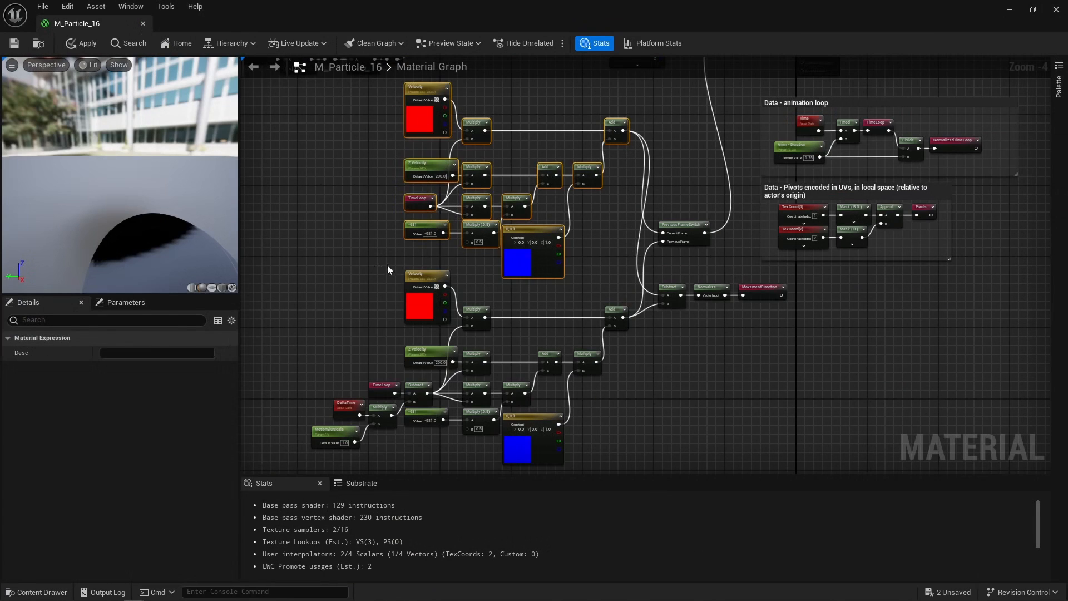
{"action": "left_click_drag", "start_coordinate": [305, 295], "coordinate": [632, 453]}
{"action": "left_click", "coordinate": [660, 356]}
{"action": "scroll", "coordinate": [678, 278], "scroll_direction": "up", "scroll_amount": 4}
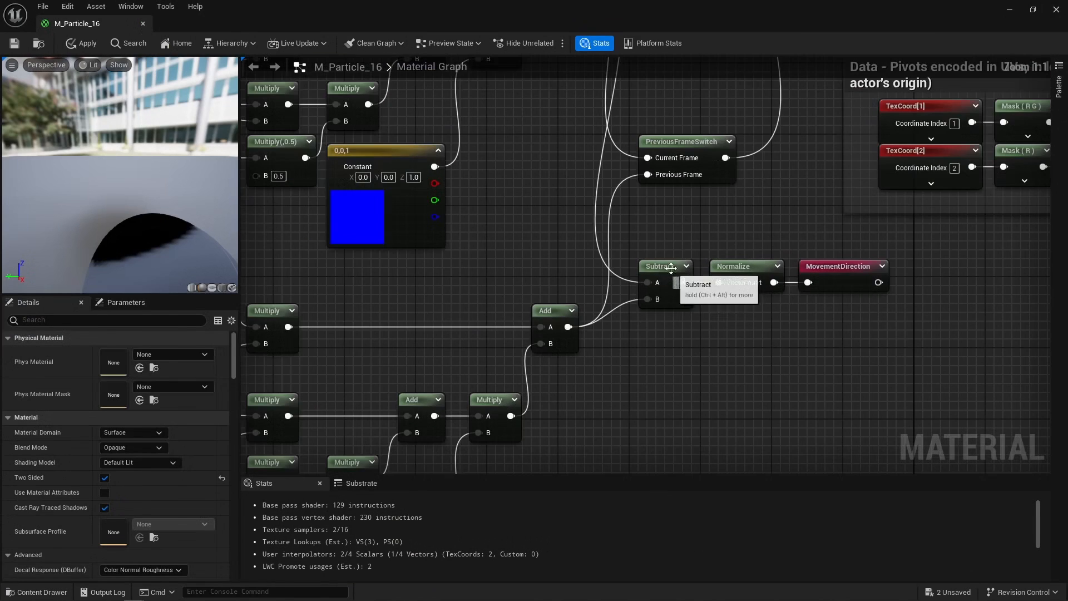
Step: Examine the Subtract, Normalize and MovementDirection nodes that derive the movement direction in M_Particle_16
{"action": "left_click", "coordinate": [671, 268]}
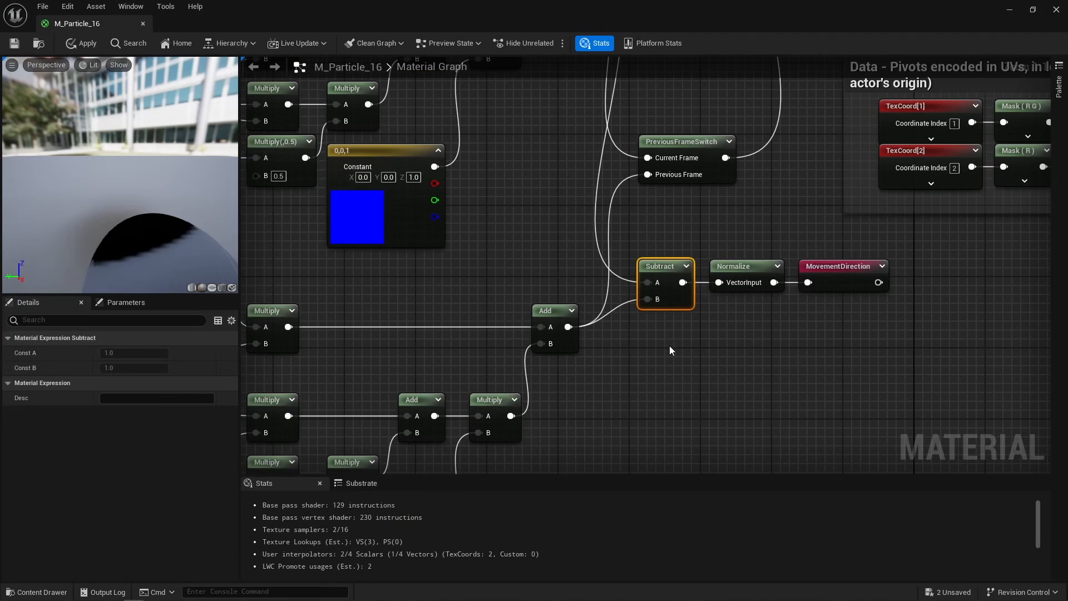
{"action": "left_click", "coordinate": [739, 267]}
{"action": "left_click", "coordinate": [839, 267]}
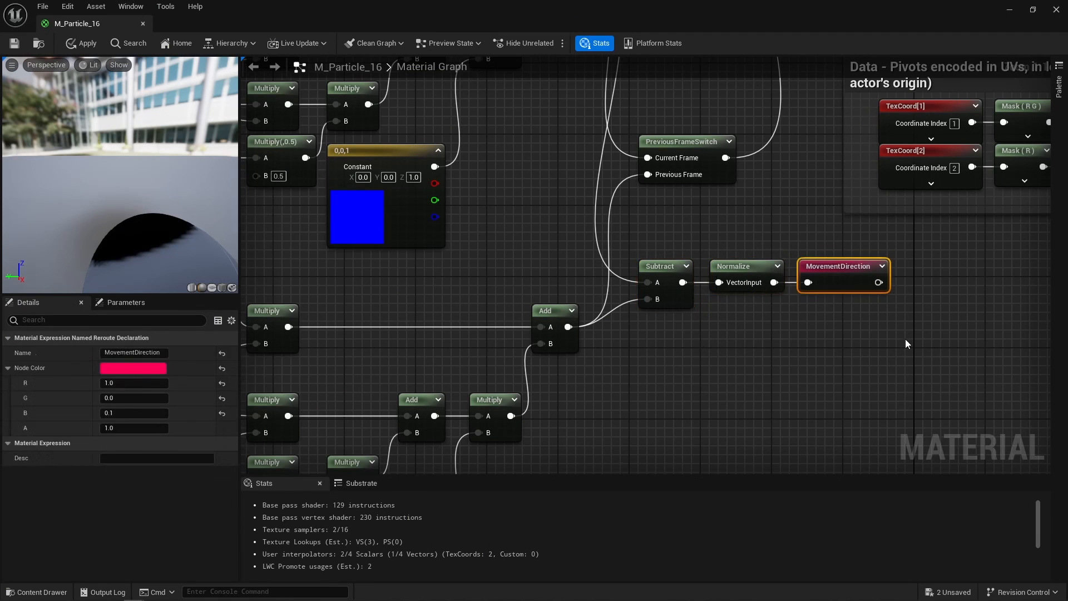
{"action": "left_click", "coordinate": [905, 341]}
Step: Compare the billboard TransformVector with the velocity-aligned Transform3x3Matrix node and its MovementDirection input in M_Particle_16
{"action": "scroll", "coordinate": [515, 203], "scroll_direction": "down", "scroll_amount": 3}
{"action": "right_click_drag", "start_coordinate": [515, 203], "coordinate": [874, 276]}
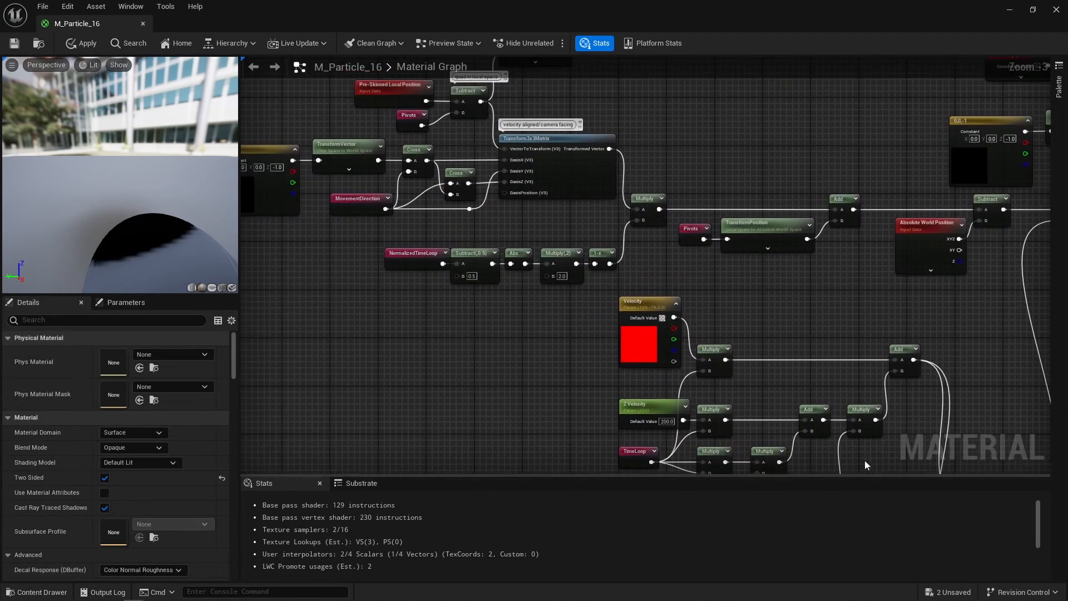
{"action": "right_click_drag", "start_coordinate": [505, 265], "coordinate": [530, 301]}
{"action": "scroll", "coordinate": [531, 302], "scroll_direction": "up", "scroll_amount": 2}
{"action": "right_click_drag", "start_coordinate": [501, 341], "coordinate": [472, 332]}
{"action": "left_click", "coordinate": [471, 331]}
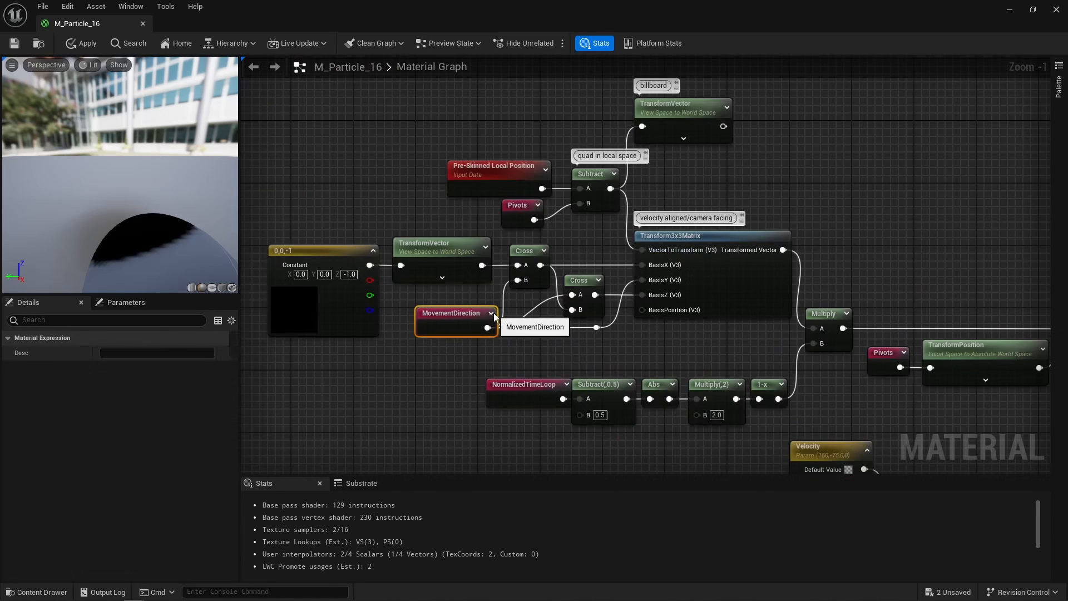
{"action": "left_click", "coordinate": [682, 109]}
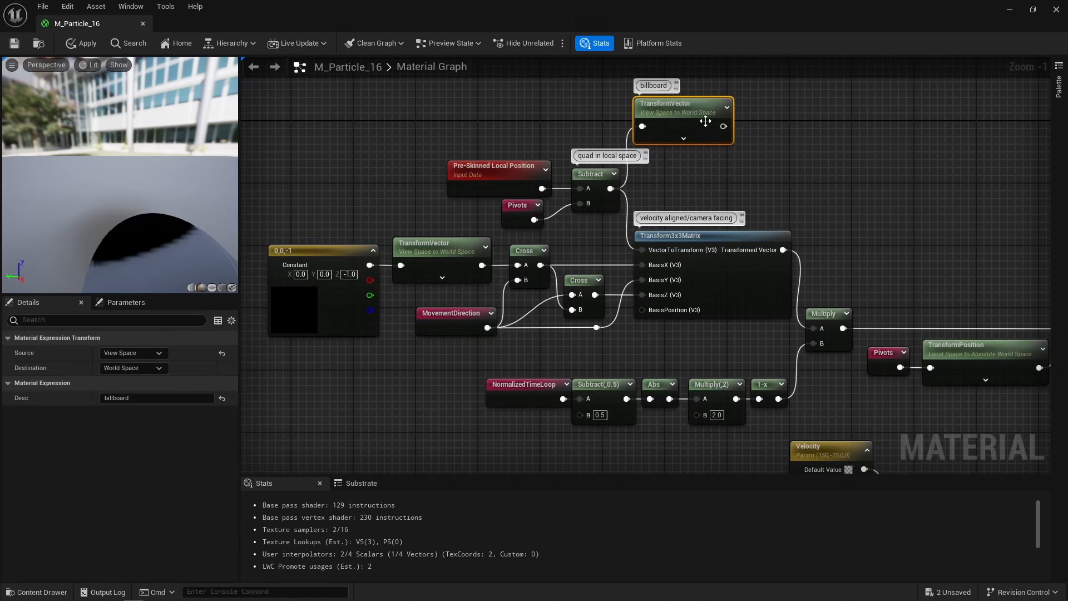
{"action": "left_click_drag", "start_coordinate": [691, 193], "coordinate": [668, 352]}
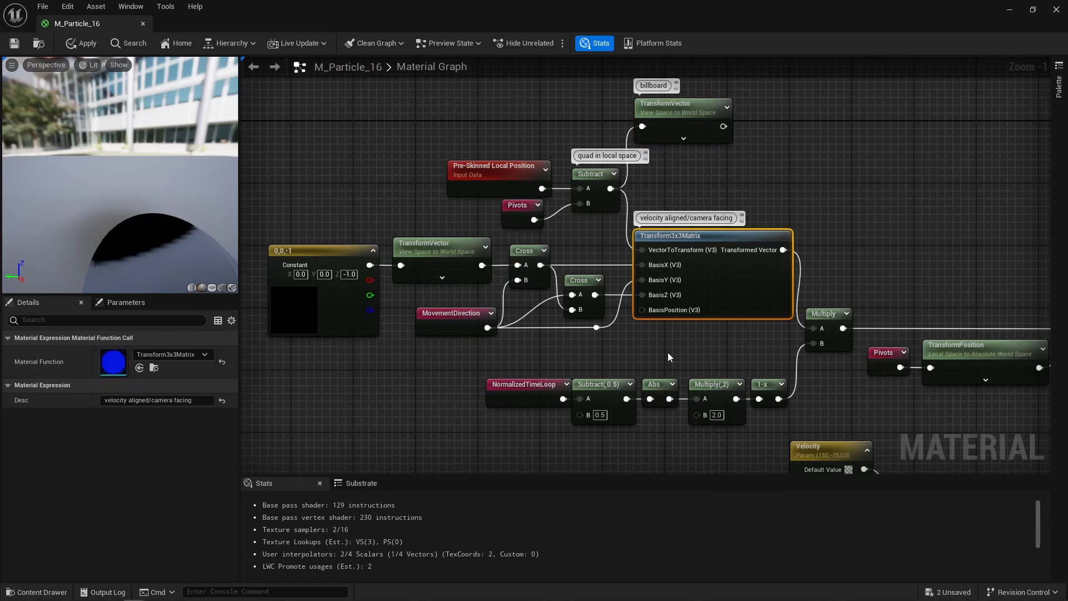
{"action": "left_click", "coordinate": [668, 352]}
Step: Close the M_Particle_16 editor and view the Plane actor's velocity-aligned particles in the level from several angles
{"action": "left_click", "coordinate": [1056, 12]}
{"action": "left_click", "coordinate": [613, 322]}
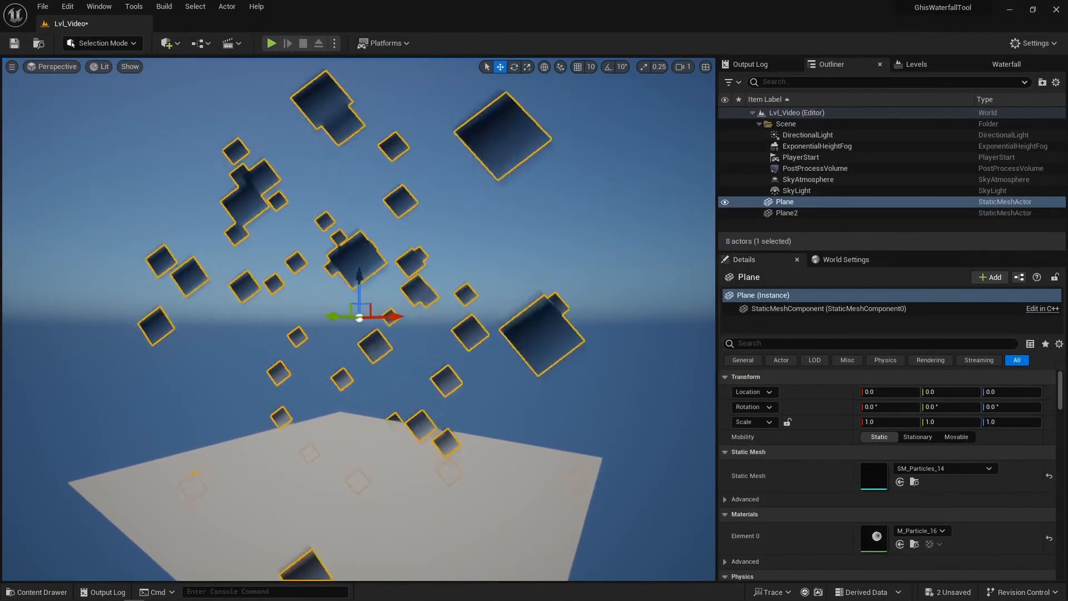
{"action": "left_click_drag", "start_coordinate": [359, 319], "coordinate": [139, 336], "text": "alt"}
{"action": "left_click_drag", "start_coordinate": [584, 253], "coordinate": [534, 299], "text": "alt"}
{"action": "key", "text": "g"}
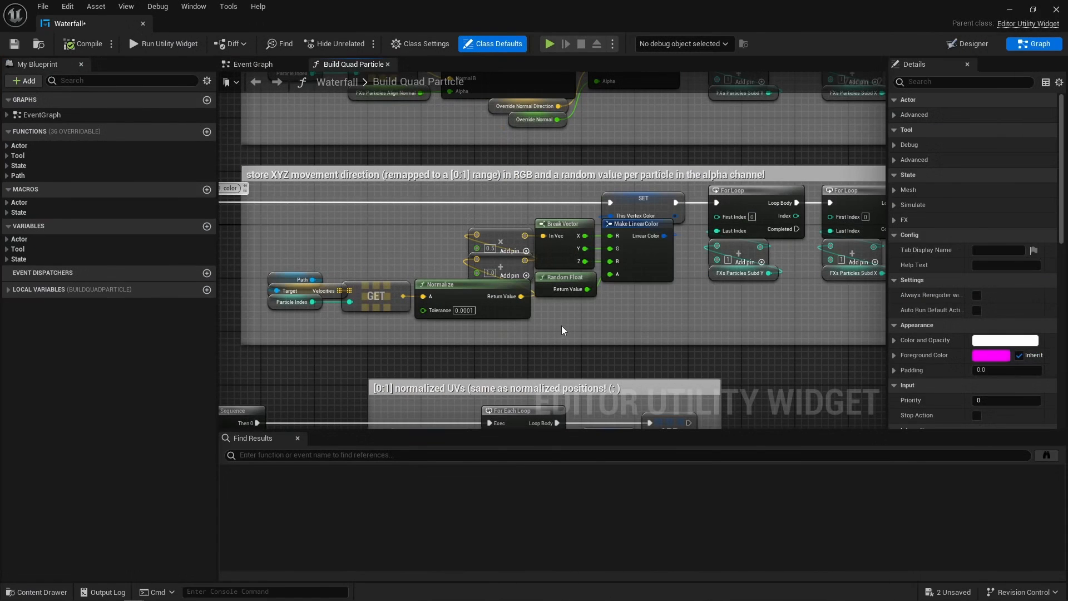
Step: Examine the Random Float node in Build Quad Particle, and the Vertex Color, Multiply and Add nodes that offset Time in M_Particle_17
{"action": "left_click", "coordinate": [592, 281]}
{"action": "right_click_drag", "start_coordinate": [667, 305], "coordinate": [393, 320]}
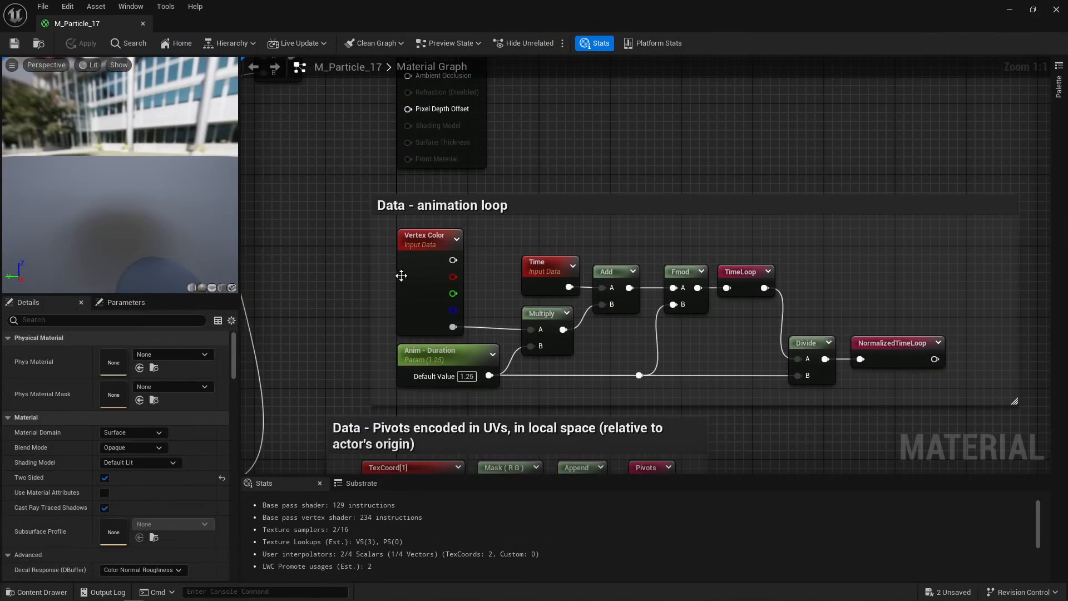
{"action": "left_click", "coordinate": [417, 298]}
{"action": "left_click", "coordinate": [553, 337]}
{"action": "left_click", "coordinate": [615, 295]}
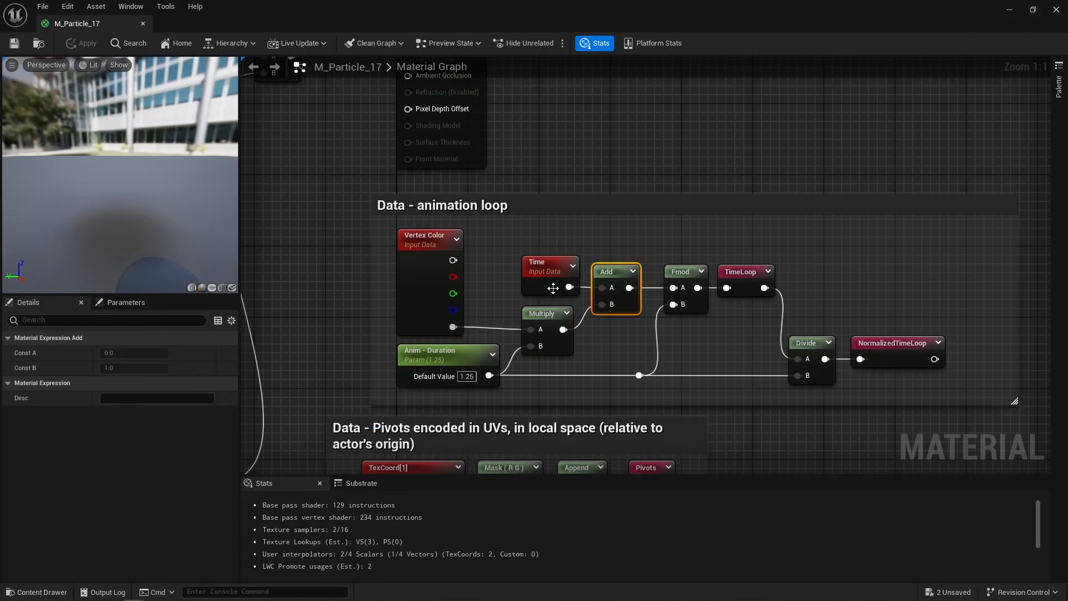
{"action": "left_click", "coordinate": [610, 341]}
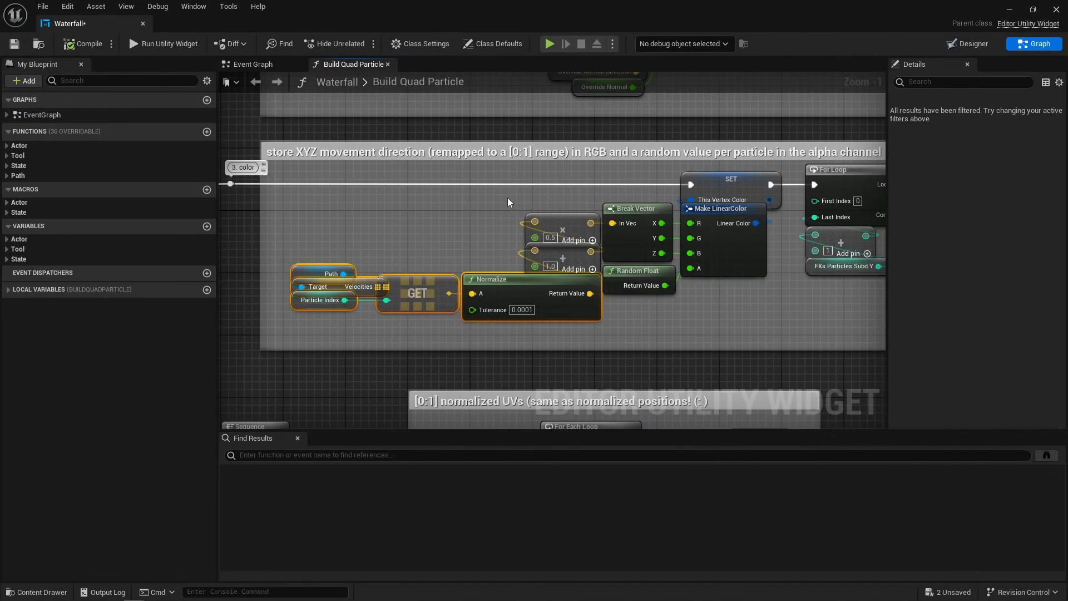
Step: Compare the direction and speed data stored in Build Quad Particle with M_Particle_18's Vertex Color, ConstantBiasScale and TexCoord[2] nodes, and view the particles in the level
{"action": "left_click_drag", "start_coordinate": [502, 178], "coordinate": [600, 256]}
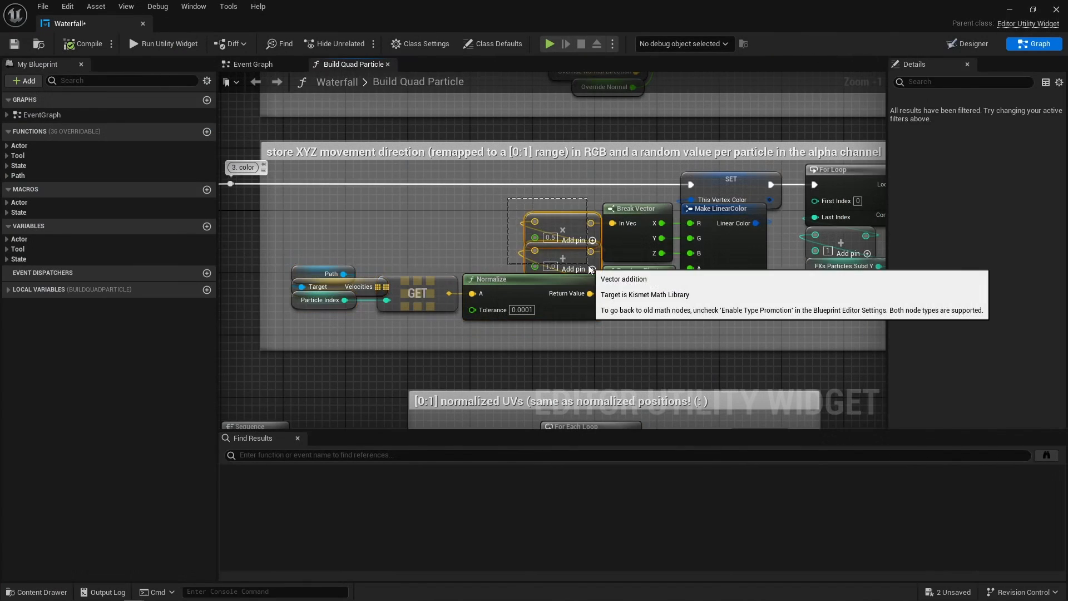
{"action": "left_click", "coordinate": [711, 325]}
{"action": "scroll", "coordinate": [674, 243], "scroll_direction": "down", "scroll_amount": 2}
{"action": "right_click_drag", "start_coordinate": [685, 380], "coordinate": [663, 111]}
{"action": "right_click_drag", "start_coordinate": [637, 362], "coordinate": [623, 191]}
{"action": "scroll", "coordinate": [501, 286], "scroll_direction": "up", "scroll_amount": 3}
{"action": "left_click_drag", "start_coordinate": [306, 220], "coordinate": [439, 295]}
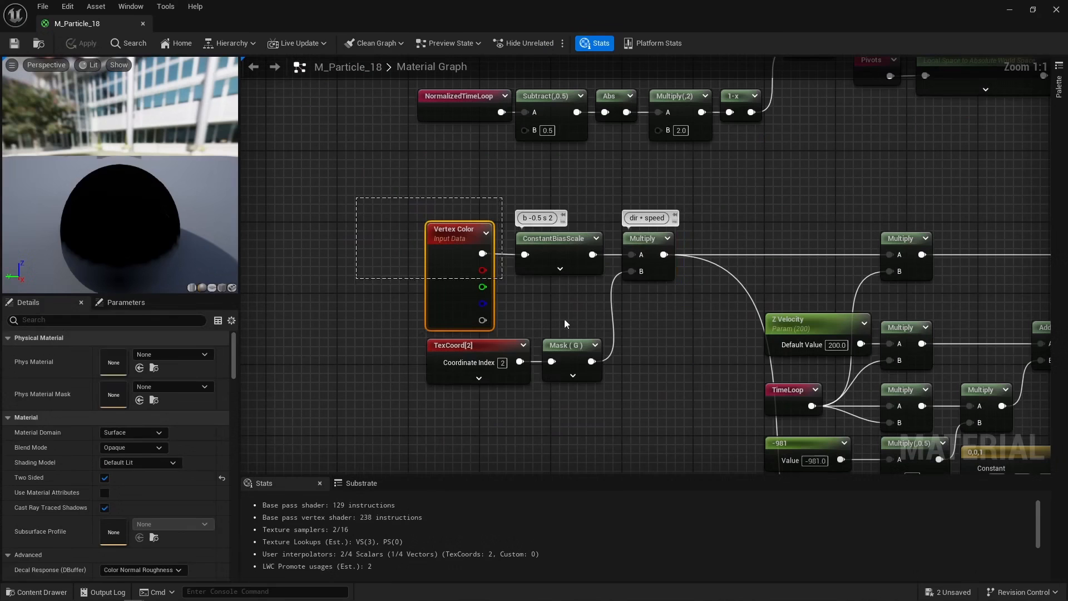
{"action": "left_click_drag", "start_coordinate": [564, 318], "coordinate": [672, 399]}
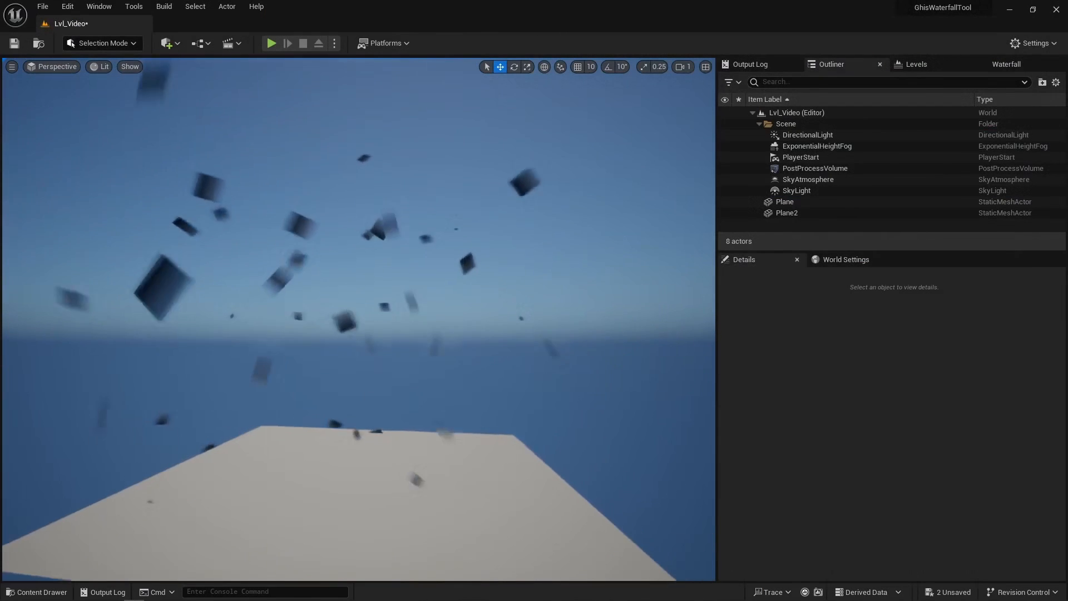
{"action": "left_click_drag", "start_coordinate": [358, 319], "coordinate": [166, 300], "text": "alt"}
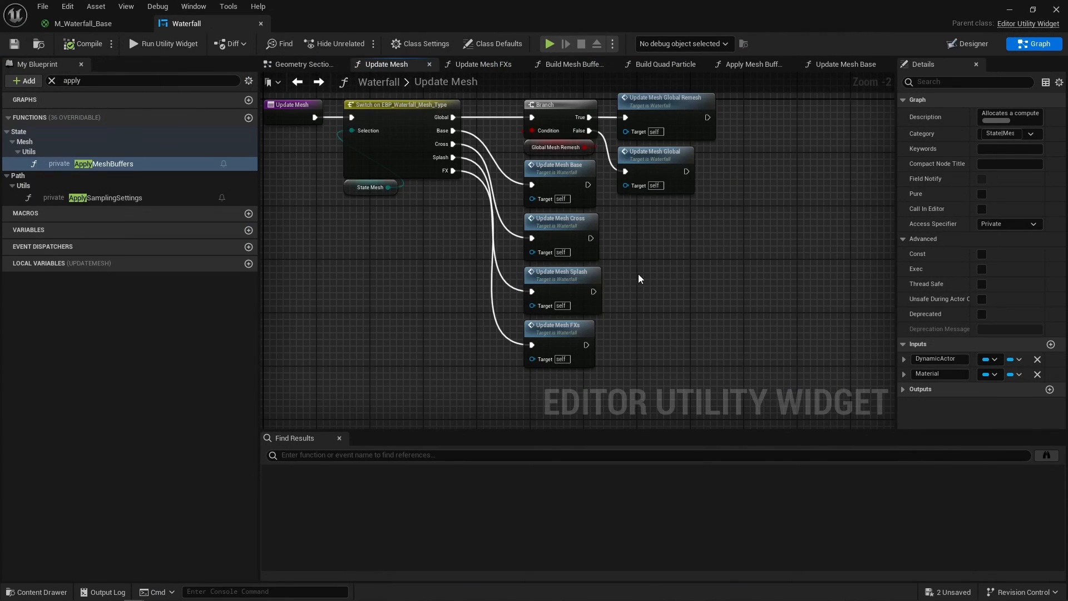
Step: Follow the FX branch of Update Mesh into Update Mesh FXs and examine its Cache Path and Branch nodes
{"action": "left_click_drag", "start_coordinate": [694, 286], "coordinate": [525, 112]}
{"action": "double_click", "coordinate": [571, 323]}
{"action": "left_click_drag", "start_coordinate": [372, 314], "coordinate": [466, 216]}
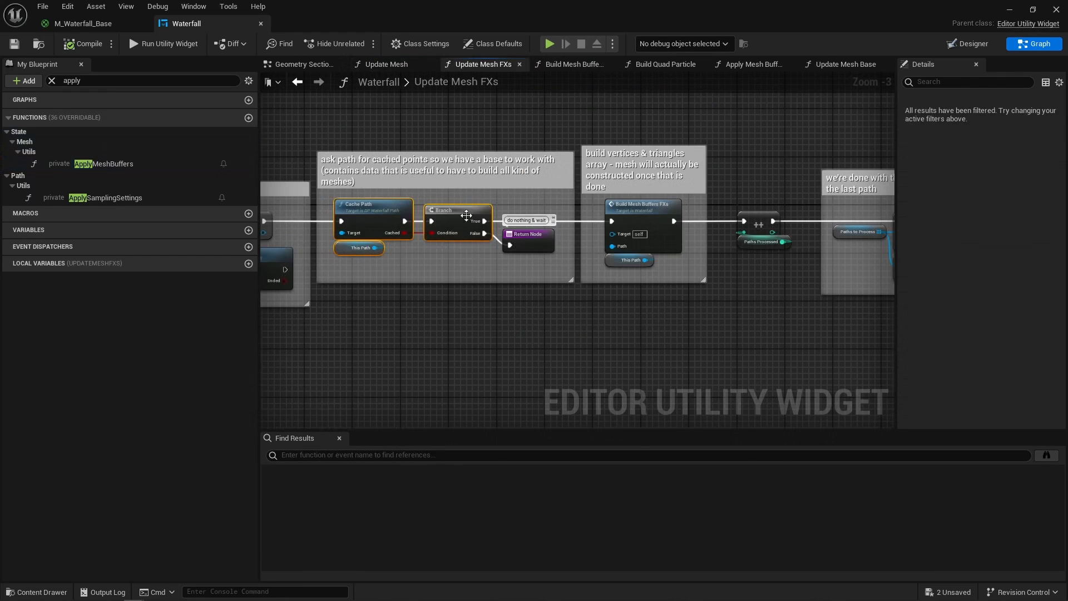
Step: Open Build Mesh Buffers FXs and examine its particle loop, particle size section and the sections that follow it
{"action": "double_click", "coordinate": [615, 216]}
{"action": "left_click_drag", "start_coordinate": [427, 267], "coordinate": [793, 162]}
{"action": "right_click_drag", "start_coordinate": [761, 249], "coordinate": [489, 249]}
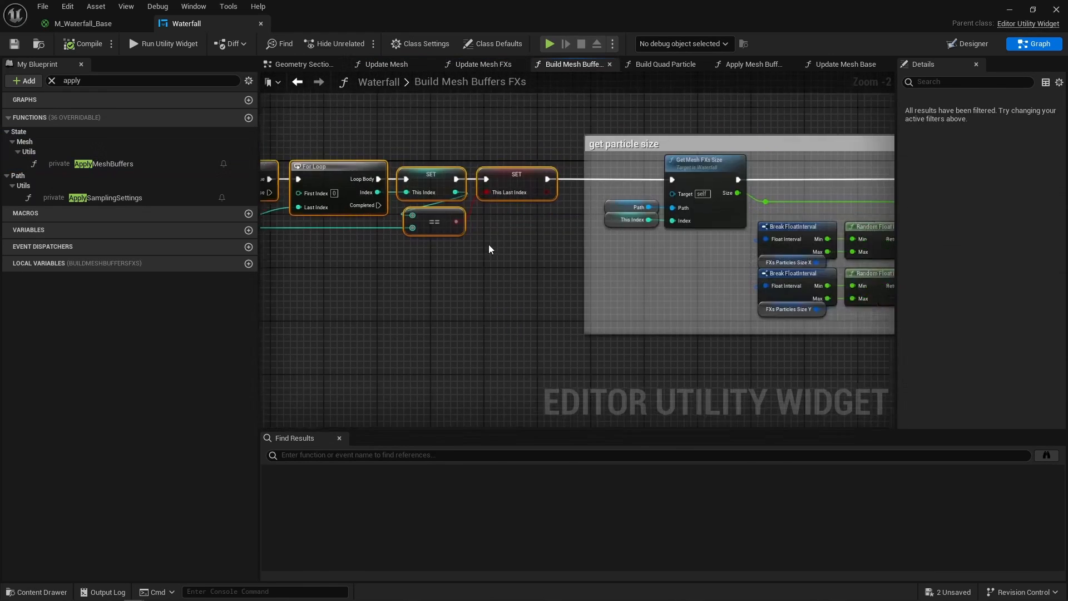
{"action": "scroll", "coordinate": [488, 248], "scroll_direction": "down", "scroll_amount": 2}
{"action": "right_click_drag", "start_coordinate": [834, 273], "coordinate": [495, 273]}
{"action": "right_click_drag", "start_coordinate": [677, 273], "coordinate": [261, 259]}
{"action": "scroll", "coordinate": [513, 237], "scroll_direction": "up", "scroll_amount": 3}
{"action": "left_click_drag", "start_coordinate": [440, 157], "coordinate": [617, 250]}
{"action": "right_click_drag", "start_coordinate": [685, 233], "coordinate": [357, 222]}
{"action": "right_click_drag", "start_coordinate": [594, 223], "coordinate": [366, 229]}
Step: Open Build Quad Particle and examine the sections that add positions, normals, vertex colours, UV channels and triangles to the mesh buffers
{"action": "double_click", "coordinate": [662, 139]}
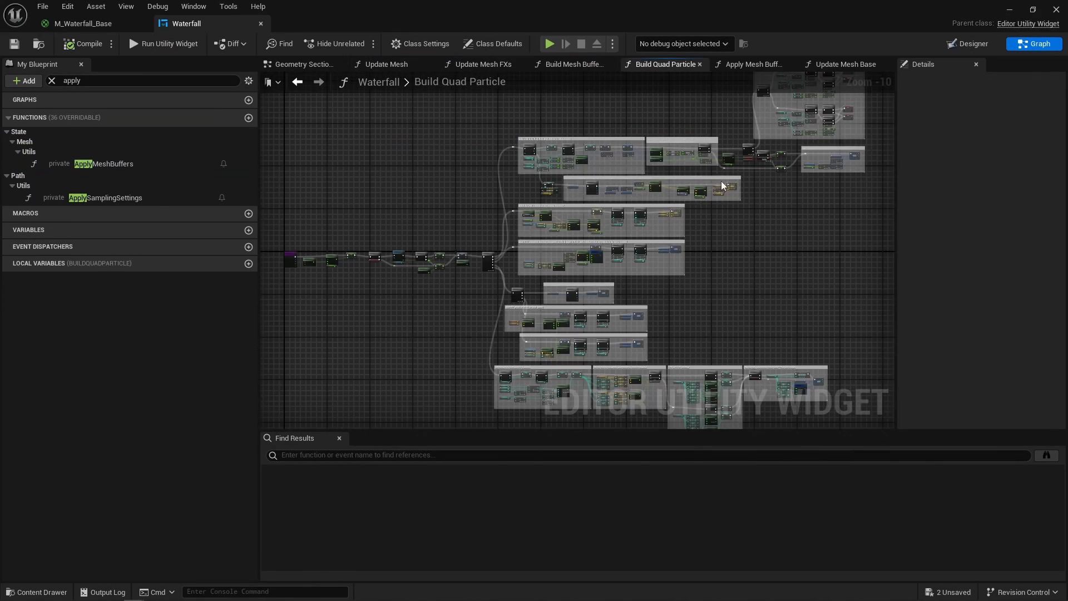
{"action": "scroll", "coordinate": [722, 187], "scroll_direction": "up", "scroll_amount": 7}
{"action": "left_click_drag", "start_coordinate": [676, 180], "coordinate": [767, 238]}
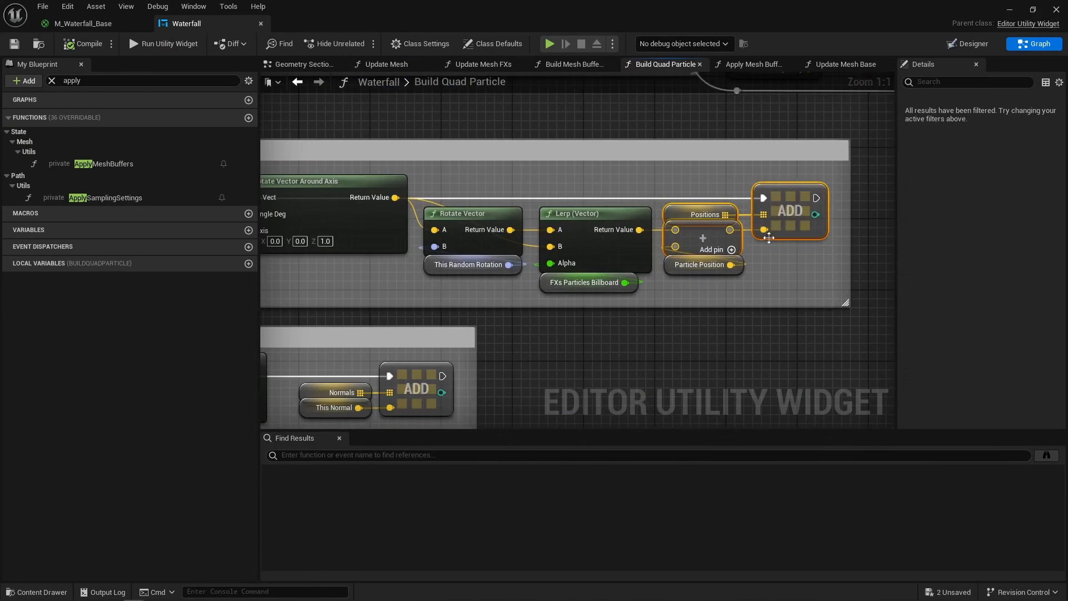
{"action": "scroll", "coordinate": [765, 241], "scroll_direction": "down", "scroll_amount": 5}
{"action": "right_click_drag", "start_coordinate": [686, 324], "coordinate": [773, 173]}
{"action": "right_click_drag", "start_coordinate": [458, 423], "coordinate": [546, 170]}
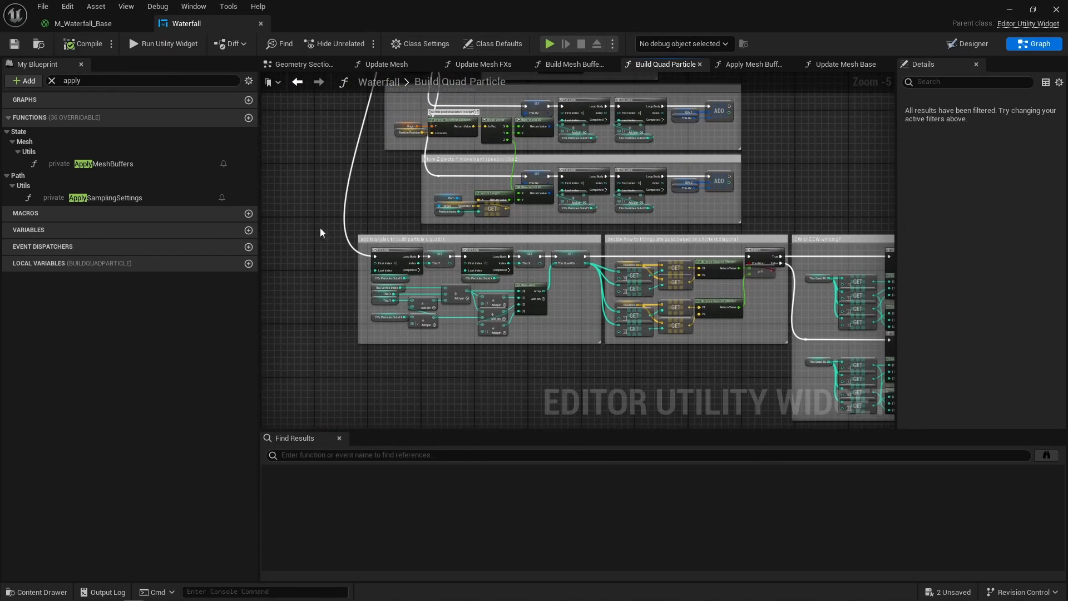
{"action": "left_click_drag", "start_coordinate": [322, 230], "coordinate": [471, 322]}
{"action": "right_click_drag", "start_coordinate": [537, 194], "coordinate": [543, 415]}
{"action": "right_click_drag", "start_coordinate": [535, 223], "coordinate": [527, 301]}
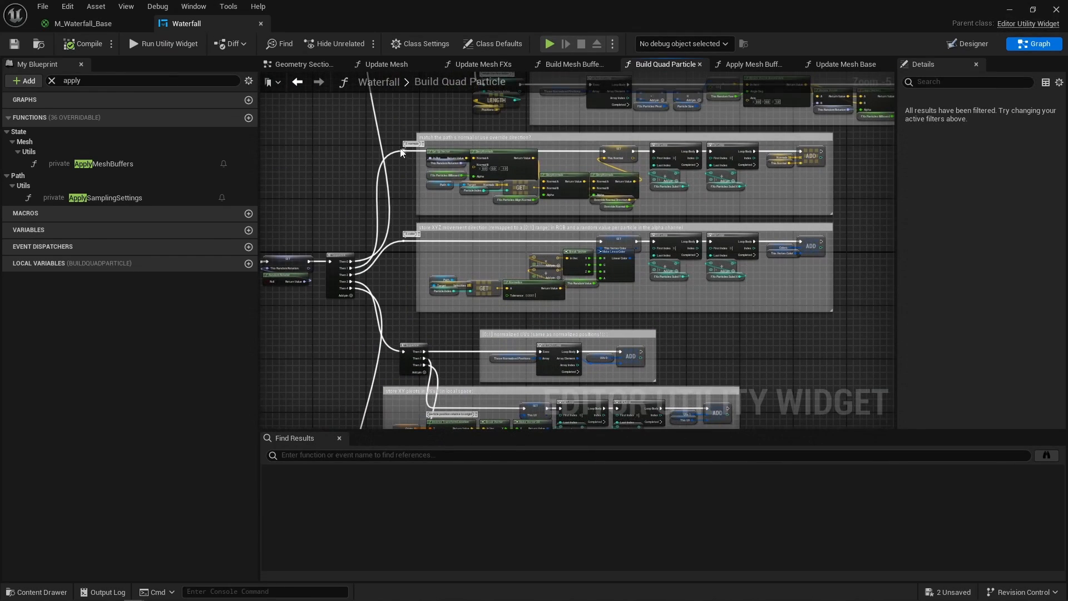
{"action": "left_click_drag", "start_coordinate": [393, 127], "coordinate": [631, 193]}
{"action": "left_click_drag", "start_coordinate": [400, 218], "coordinate": [568, 287]}
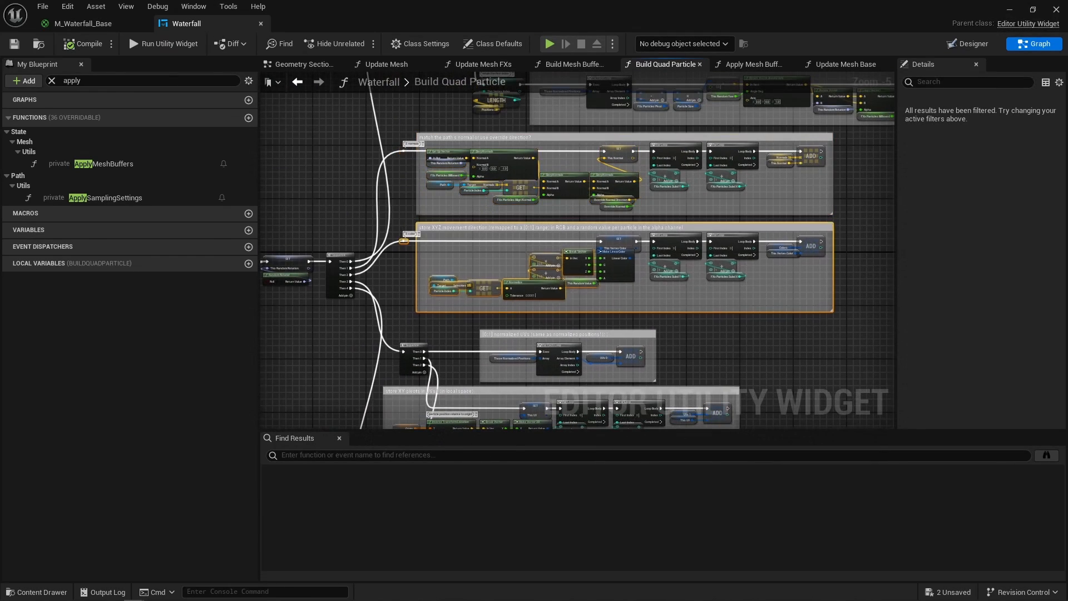
{"action": "right_click_drag", "start_coordinate": [504, 314], "coordinate": [518, 163]}
{"action": "left_click_drag", "start_coordinate": [368, 181], "coordinate": [675, 361]}
{"action": "left_click", "coordinate": [778, 255]}
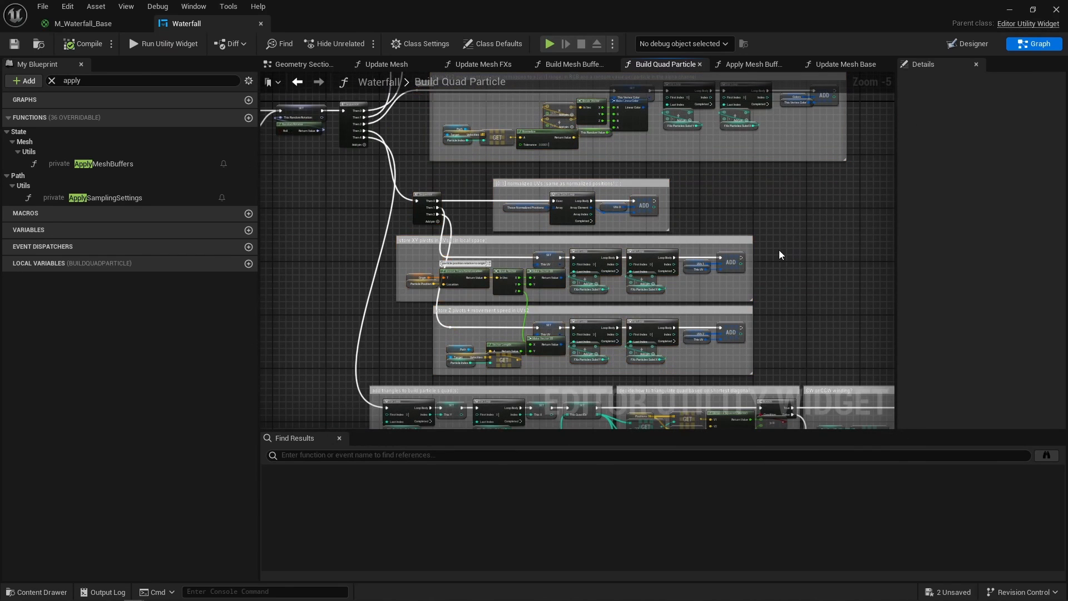
Step: Review the create geometry section of Apply Mesh Buffers and the Geometry - FXs settings of the Waterfall tool
{"action": "left_click", "coordinate": [753, 64]}
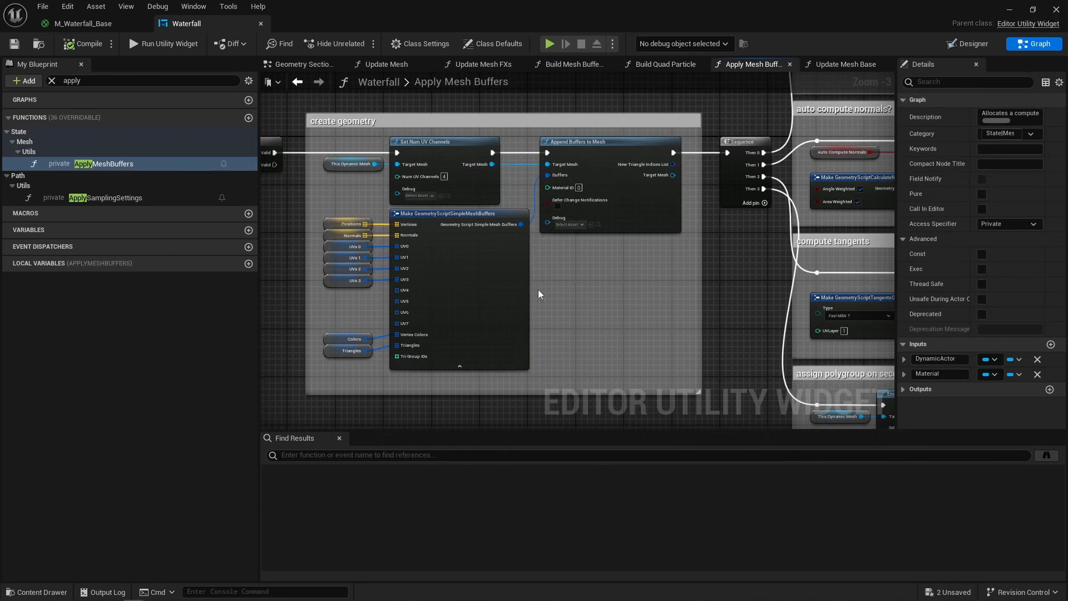
{"action": "left_click", "coordinate": [637, 197]}
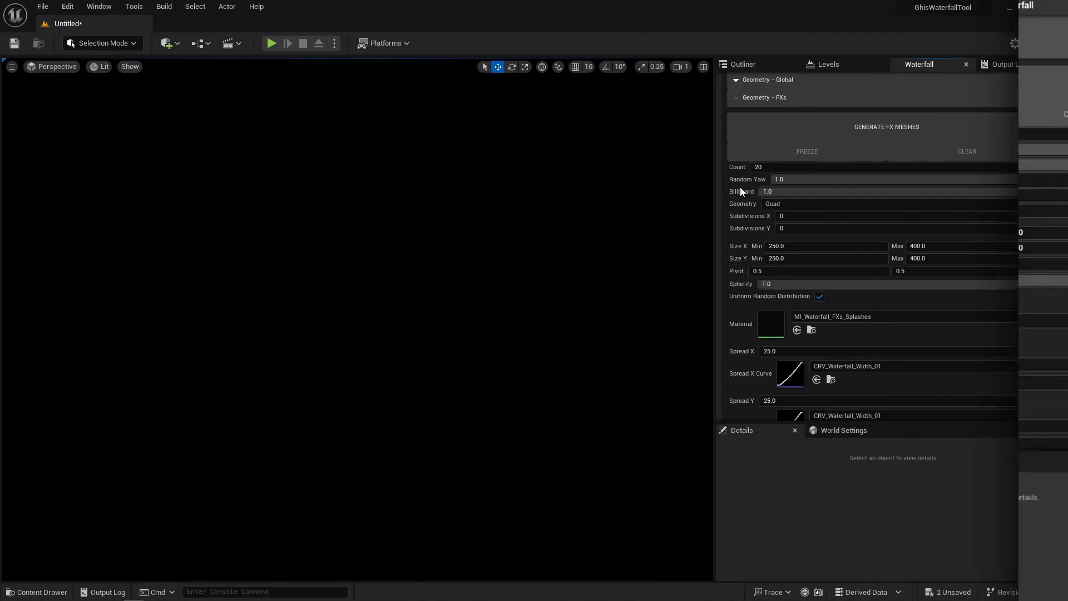
{"action": "scroll", "coordinate": [739, 187], "scroll_direction": "down", "scroll_amount": 8}
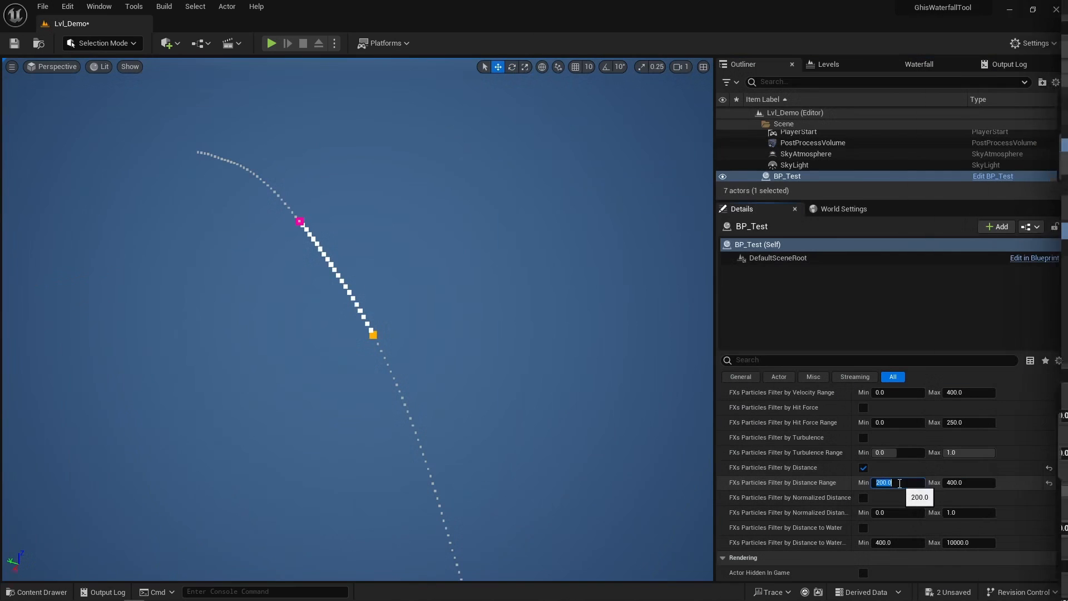
Step: Adjust BP_Test's FXs Particles Filter by Distance Range to a minimum of about 264 and a maximum of about 517
{"action": "left_click_drag", "start_coordinate": [897, 482], "coordinate": [902, 482]}
{"action": "left_click_drag", "start_coordinate": [968, 482], "coordinate": [1001, 482]}
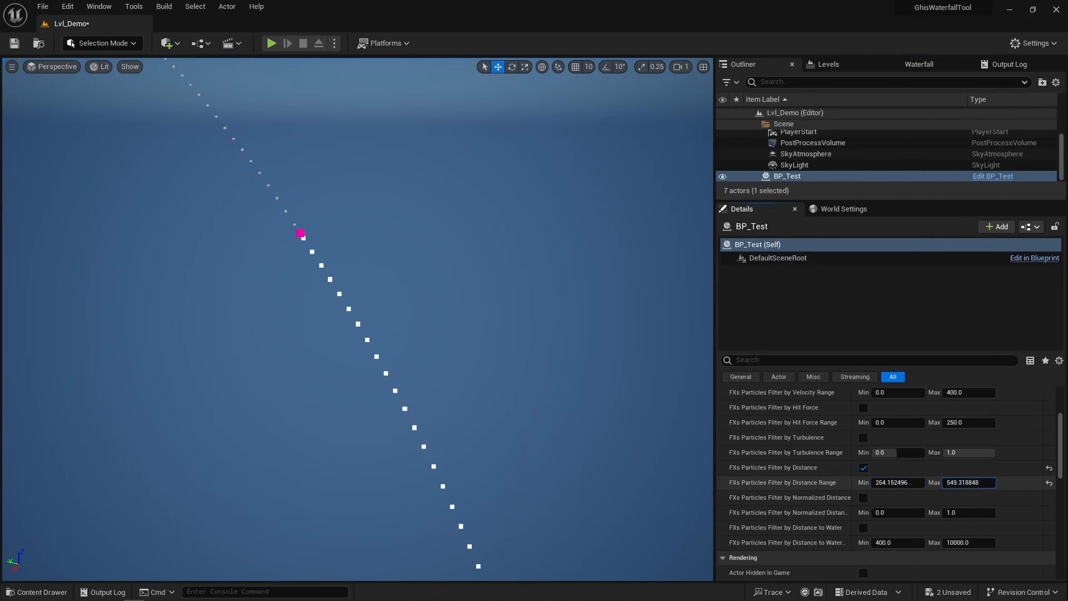
{"action": "scroll", "coordinate": [357, 319], "scroll_direction": "down", "scroll_amount": 5}
{"action": "right_click_drag", "start_coordinate": [357, 319], "coordinate": [368, 355]}
Step: Try the normalized distance filter on BP_Test with a range of 0.28 to 0.32, and turn the filter off again
{"action": "left_click", "coordinate": [863, 498]}
{"action": "left_click_drag", "start_coordinate": [898, 512], "coordinate": [870, 508]}
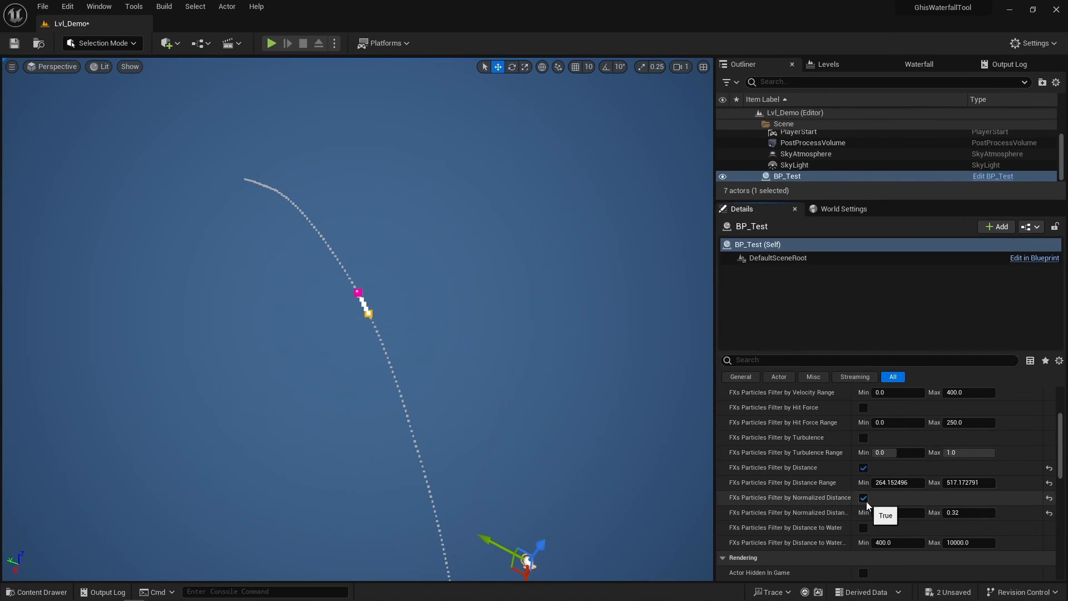
{"action": "left_click", "coordinate": [864, 498]}
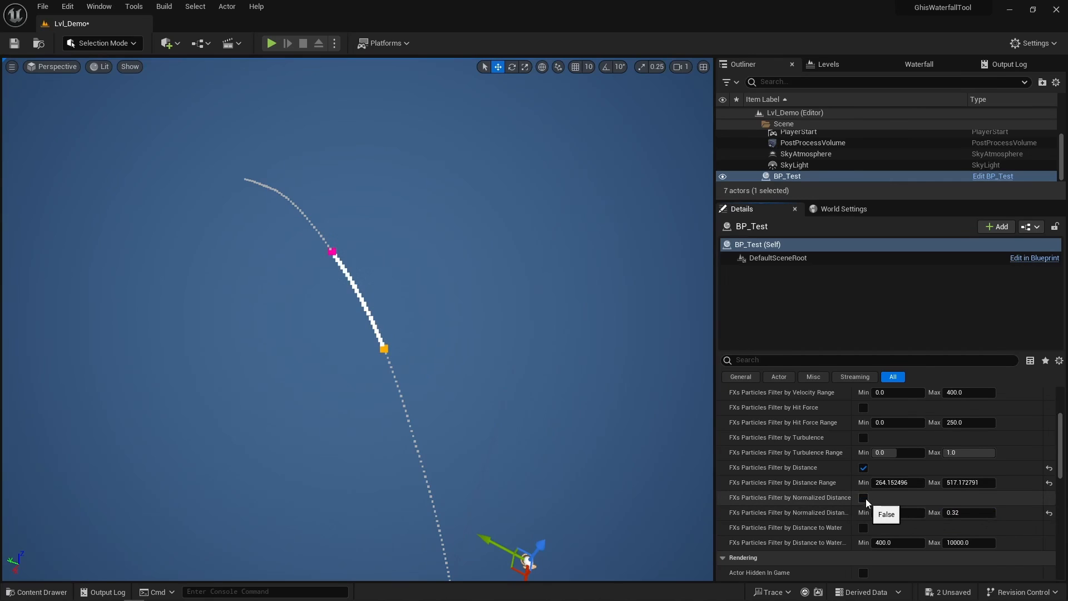
Step: Replace BP_Test's distance filter with the hit force filter, using a minimum hit force of 1
{"action": "left_click", "coordinate": [863, 408]}
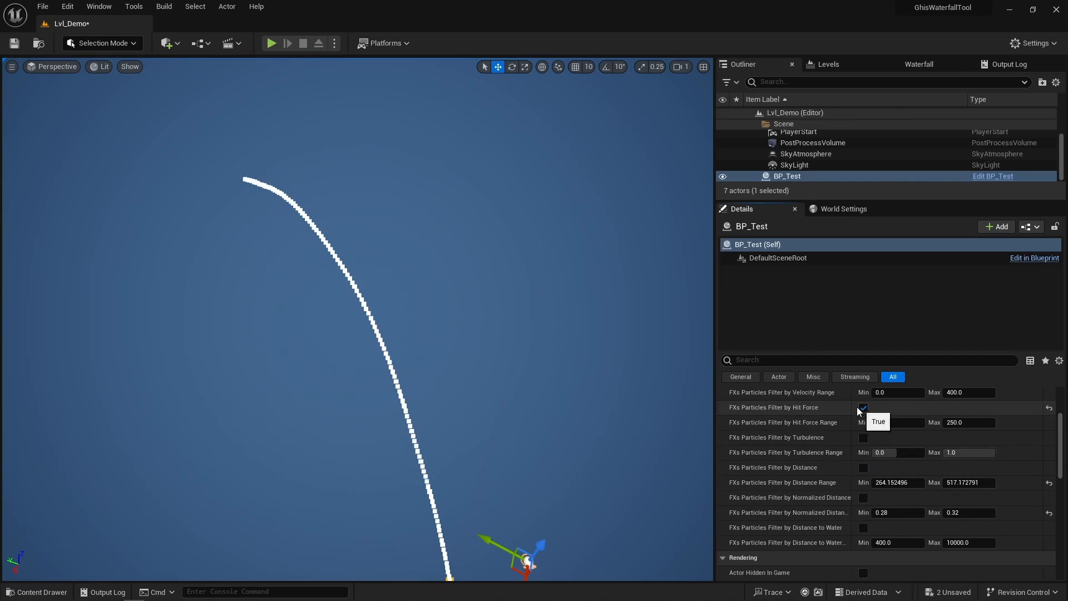
{"action": "left_click", "coordinate": [882, 422]}
{"action": "type", "text": "1"}
{"action": "key", "text": "Return"}
{"action": "right_click_drag", "start_coordinate": [405, 318], "coordinate": [414, 370]}
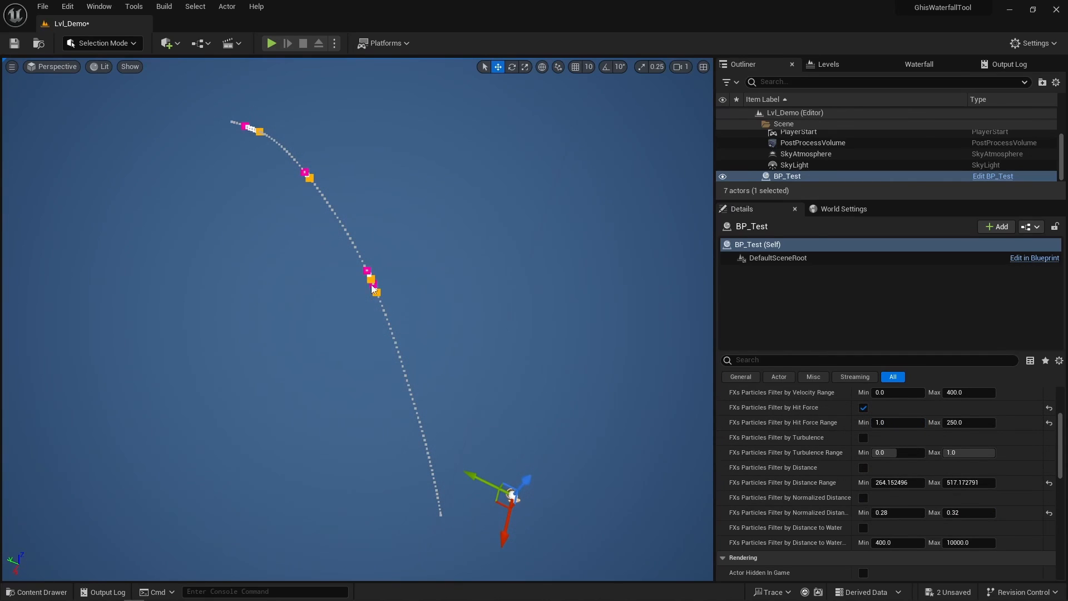
{"action": "right_click_drag", "start_coordinate": [371, 286], "coordinate": [381, 242]}
{"action": "key", "text": "w"}
Step: Try hit force minimums of 2 and 20 and inspect the sample regions along the path
{"action": "left_click", "coordinate": [893, 423]}
{"action": "type", "text": "2"}
{"action": "key", "text": "Return"}
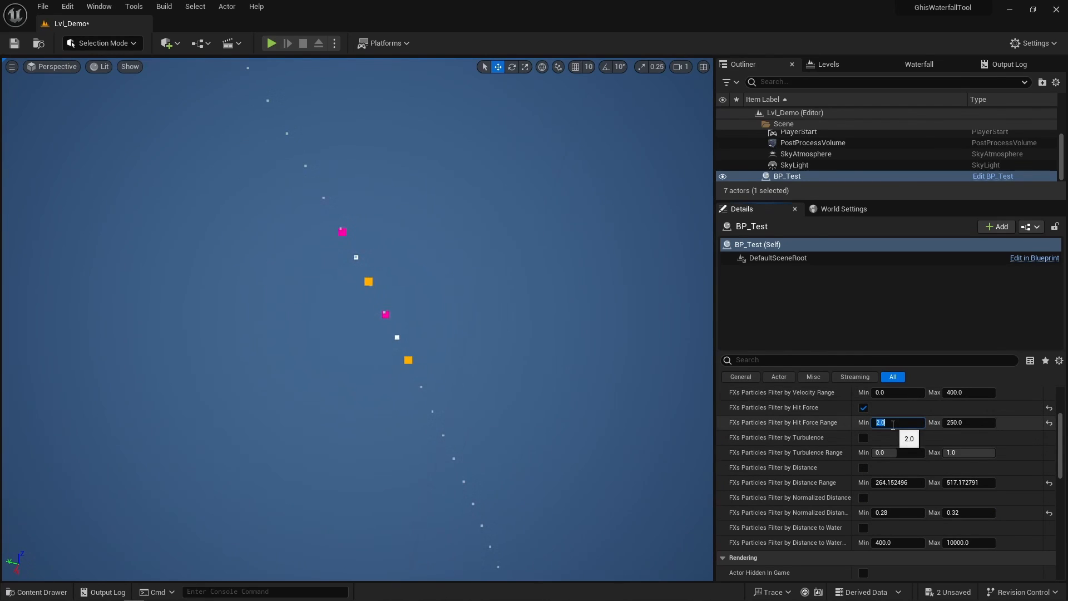
{"action": "type", "text": "20"}
{"action": "key", "text": "Return"}
{"action": "right_click_drag", "start_coordinate": [545, 393], "coordinate": [536, 279]}
{"action": "key", "text": "w"}
{"action": "key", "text": "w"}
Step: Set the hit force minimum to 10 and re-enable the distance filter with a minimum of about 229
{"action": "left_click", "coordinate": [901, 422]}
{"action": "type", "text": "25"}
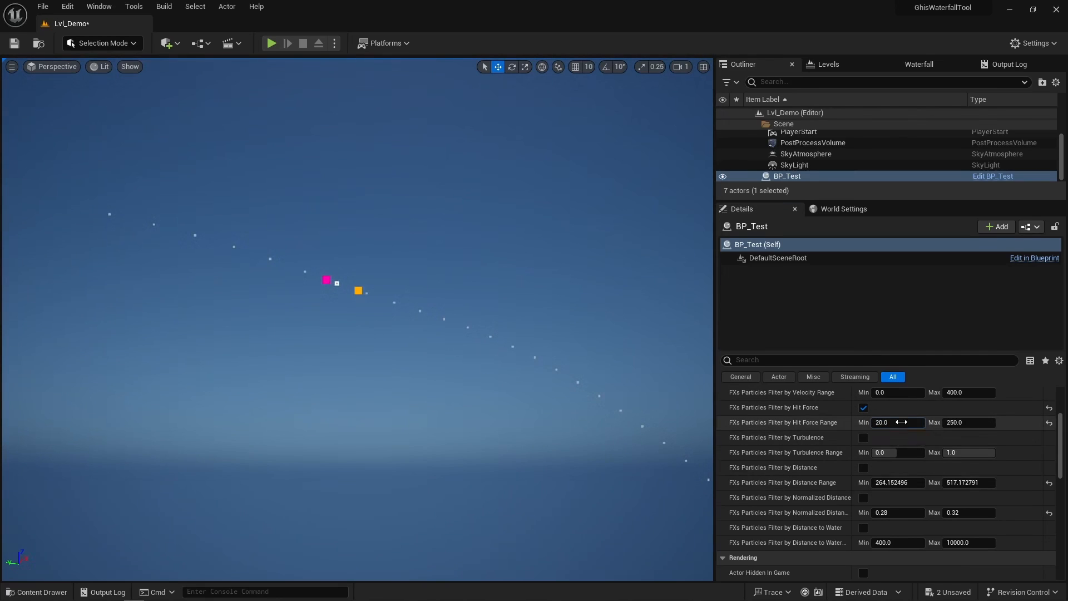
{"action": "key", "text": "Return"}
{"action": "type", "text": "28"}
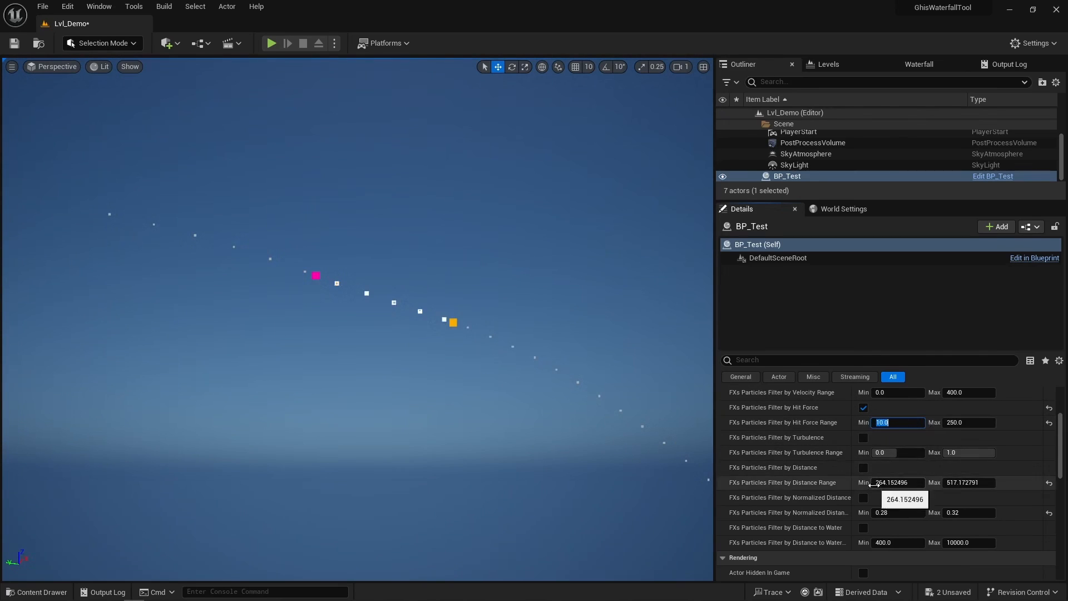
{"action": "left_click", "coordinate": [863, 467]}
{"action": "left_click_drag", "start_coordinate": [896, 482], "coordinate": [882, 482]}
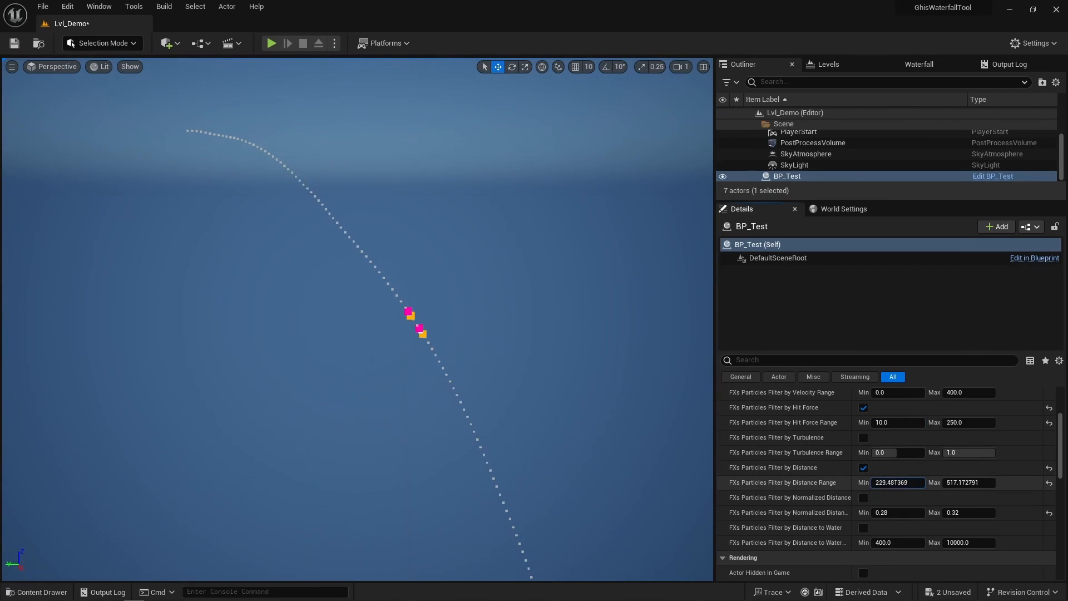
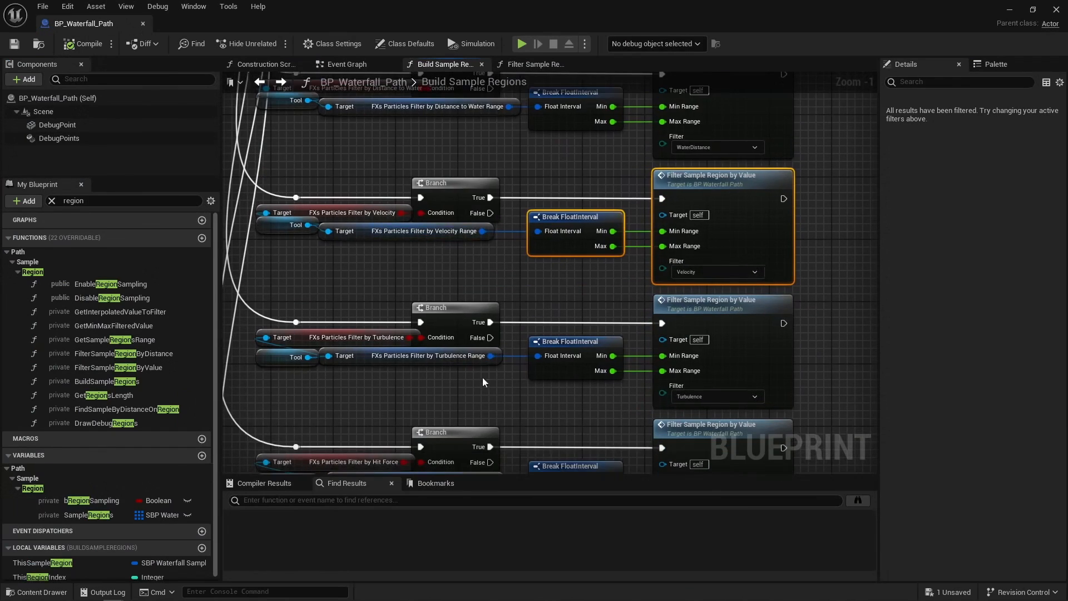
Step: Open Filter Sample Region by Value from Build Sample Regions in BP_Waterfall_Path and examine its successive commented sections
{"action": "right_click_drag", "start_coordinate": [483, 377], "coordinate": [430, 237]}
{"action": "double_click", "coordinate": [724, 212]}
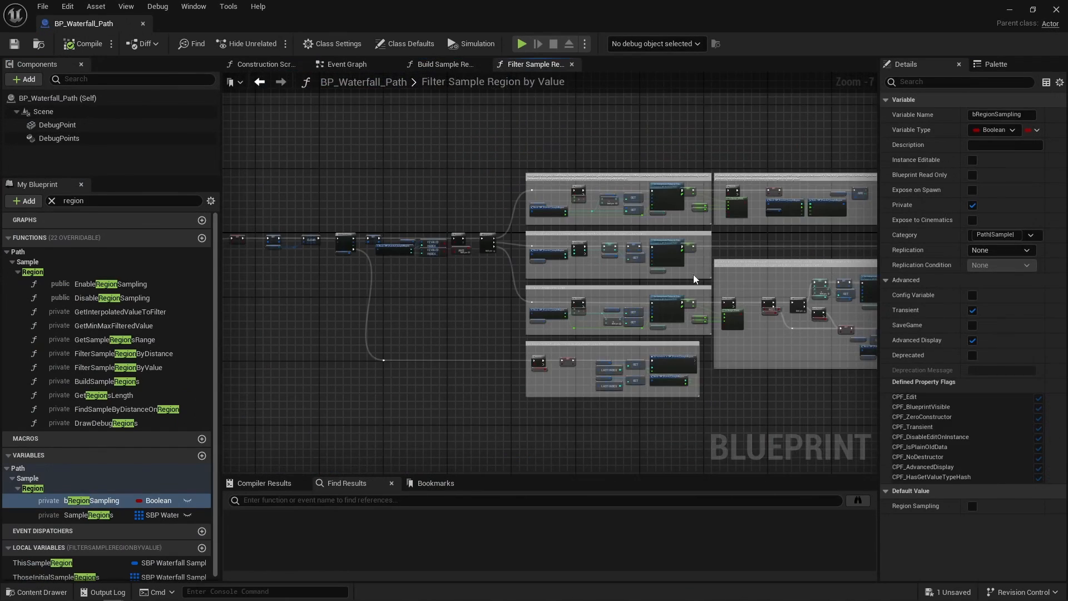
{"action": "scroll", "coordinate": [694, 279], "scroll_direction": "up", "scroll_amount": 4}
{"action": "right_click_drag", "start_coordinate": [787, 284], "coordinate": [543, 197]}
{"action": "left_click_drag", "start_coordinate": [433, 326], "coordinate": [500, 292]}
{"action": "right_click_drag", "start_coordinate": [651, 307], "coordinate": [361, 318]}
{"action": "right_click_drag", "start_coordinate": [854, 293], "coordinate": [615, 297]}
{"action": "right_click_drag", "start_coordinate": [818, 214], "coordinate": [299, 234]}
{"action": "scroll", "coordinate": [466, 226], "scroll_direction": "up", "scroll_amount": 3}
{"action": "left_click_drag", "start_coordinate": [303, 224], "coordinate": [725, 319]}
{"action": "right_click_drag", "start_coordinate": [765, 263], "coordinate": [525, 342]}
Step: Examine how Get Min Max Filtered Value and the Set members nodes define where a filtered sample region ends
{"action": "scroll", "coordinate": [525, 343], "scroll_direction": "down", "scroll_amount": 1}
{"action": "left_click", "coordinate": [599, 204]}
{"action": "right_click_drag", "start_coordinate": [676, 268], "coordinate": [446, 274]}
{"action": "left_click_drag", "start_coordinate": [438, 188], "coordinate": [601, 244]}
{"action": "right_click_drag", "start_coordinate": [505, 444], "coordinate": [544, 165]}
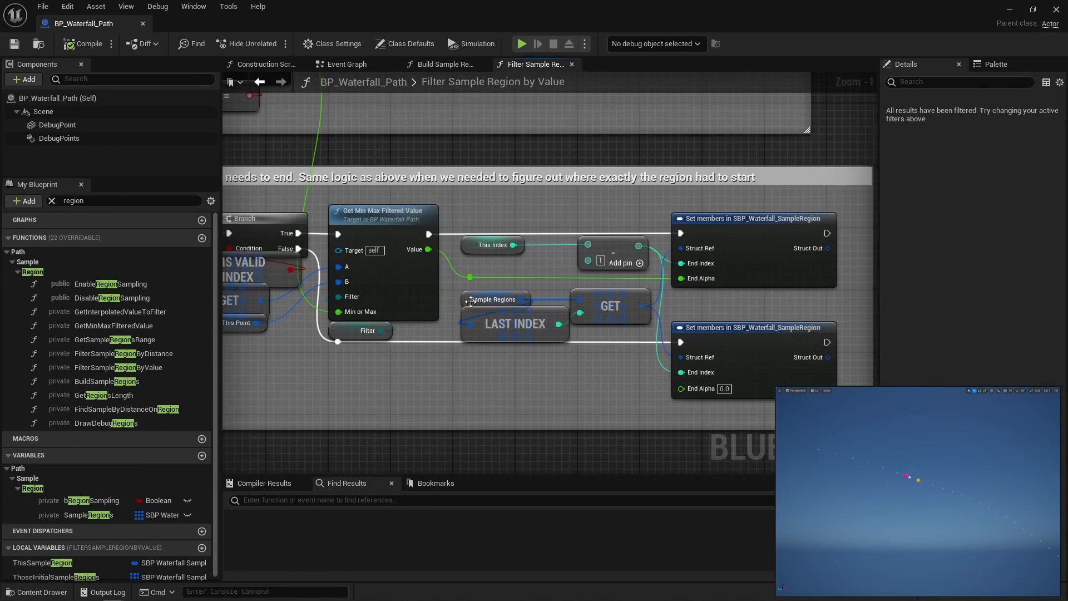
{"action": "scroll", "coordinate": [544, 368], "scroll_direction": "down", "scroll_amount": 6}
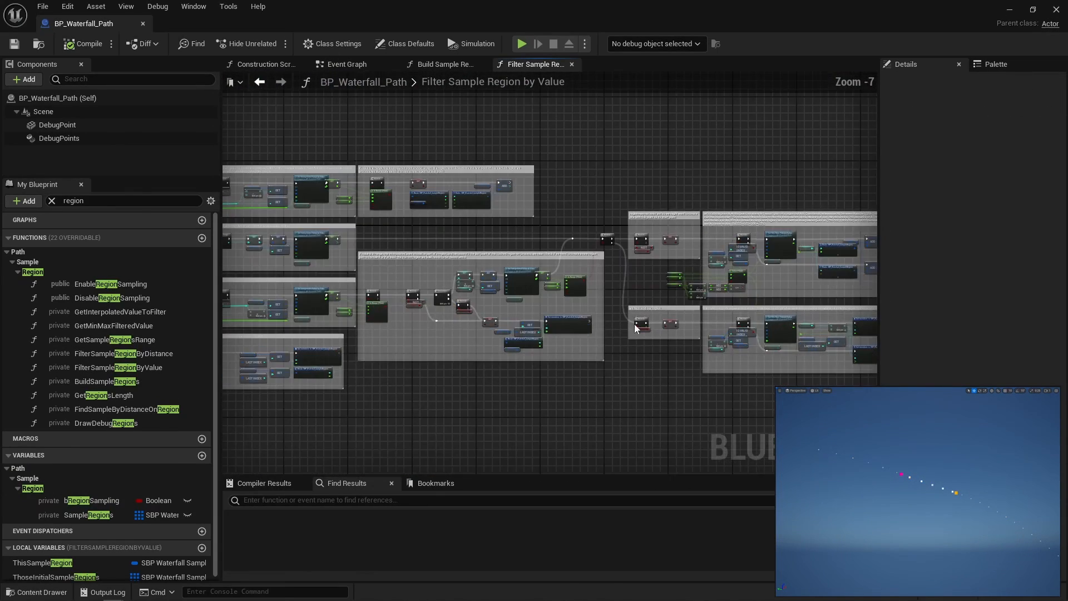
{"action": "right_click_drag", "start_coordinate": [634, 324], "coordinate": [872, 334]}
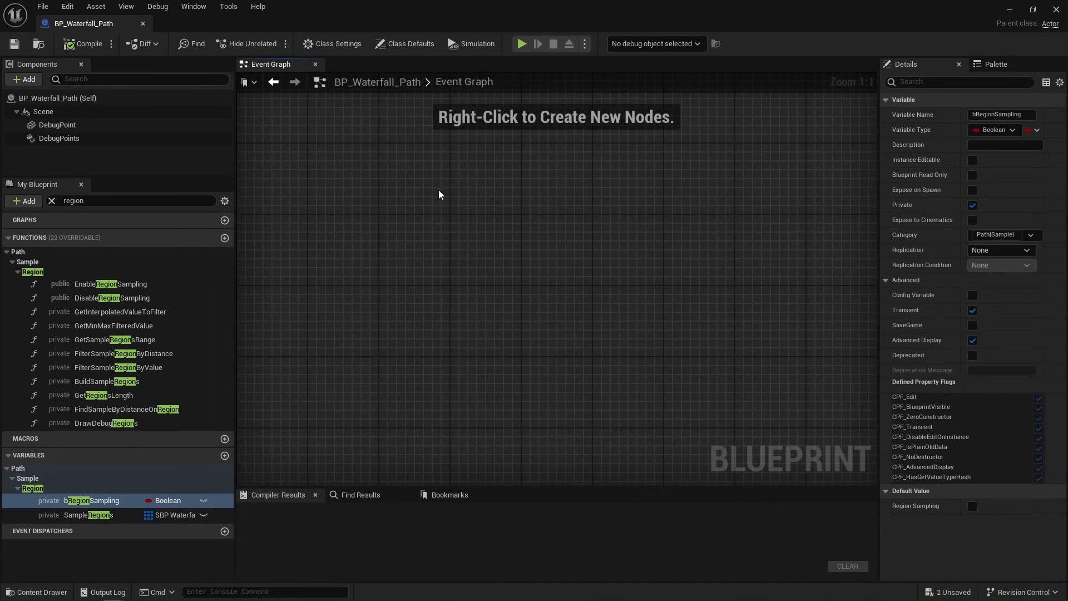
Step: Open the BuildSampleRegions, FilterSampleRegionByValue, FilterSampleRegionByDistance and GetSampleRegionsRange functions of BP_Waterfall_Path to view their graphs
{"action": "double_click", "coordinate": [127, 381]}
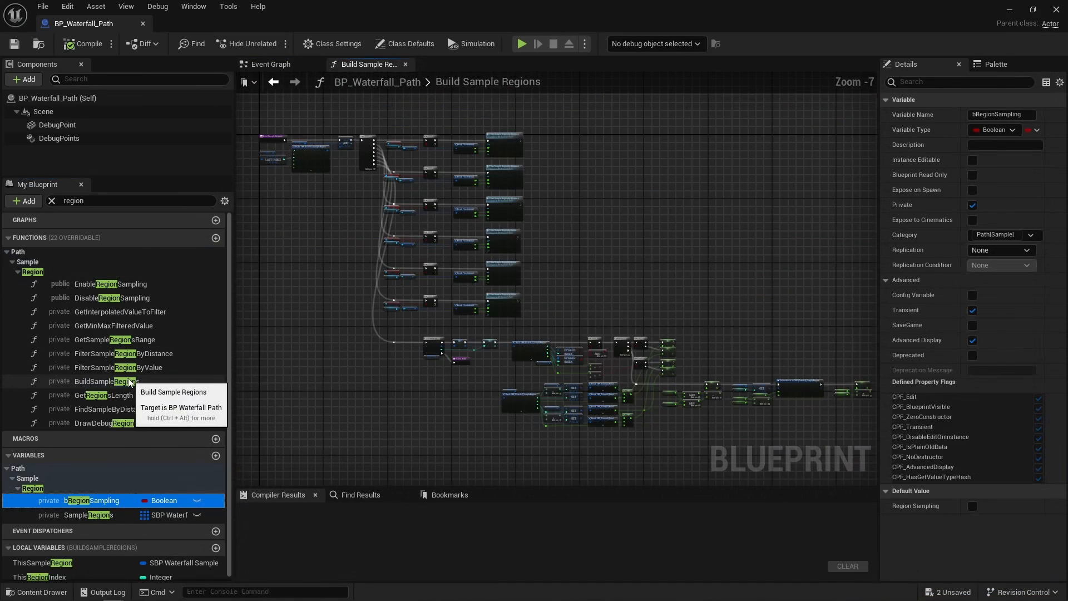
{"action": "double_click", "coordinate": [131, 369]}
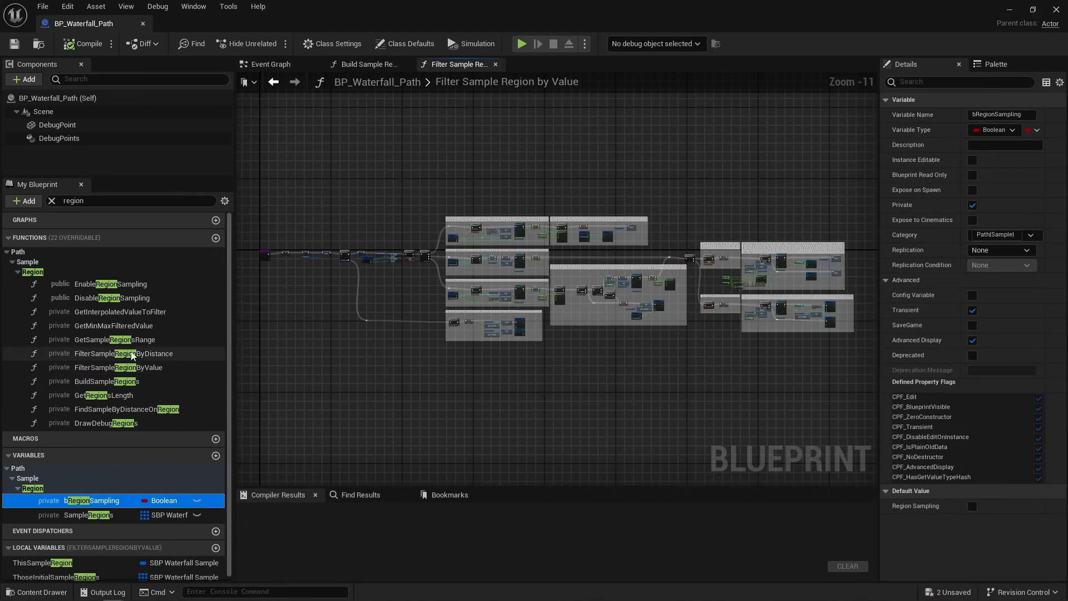
{"action": "left_click", "coordinate": [134, 354]}
{"action": "double_click", "coordinate": [132, 353]}
{"action": "left_click", "coordinate": [132, 339]}
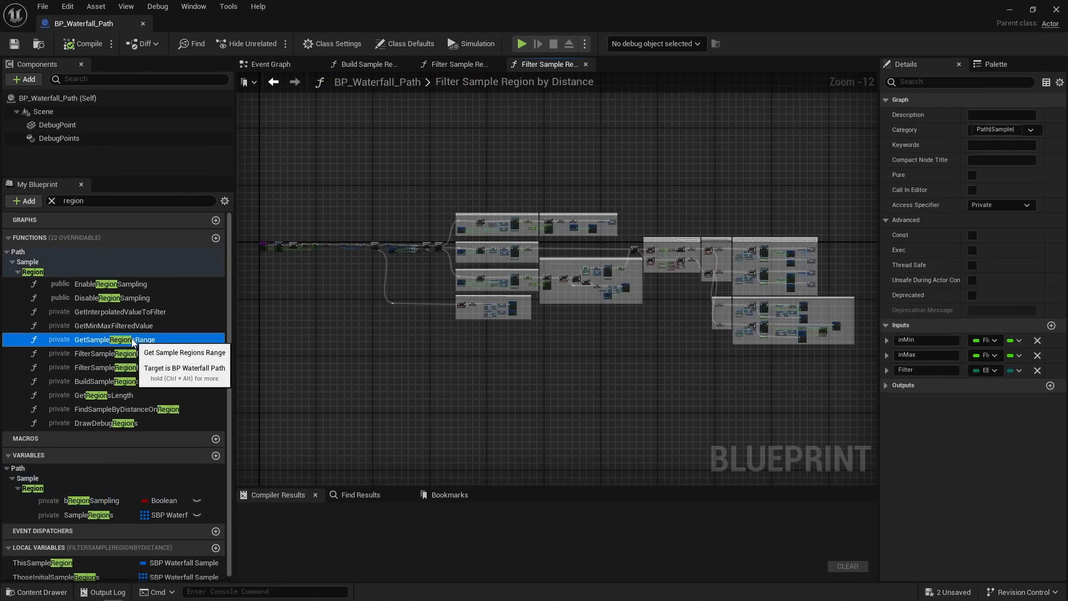
{"action": "double_click", "coordinate": [131, 338]}
Step: Open the GetMinMaxFilteredValue, GetInterpolatedValueToFilter, DisableRegionSampling, EnableRegionSampling and GetRegionsLength functions to view their graphs
{"action": "left_click", "coordinate": [132, 327]}
{"action": "double_click", "coordinate": [131, 327]}
{"action": "left_click", "coordinate": [132, 312]}
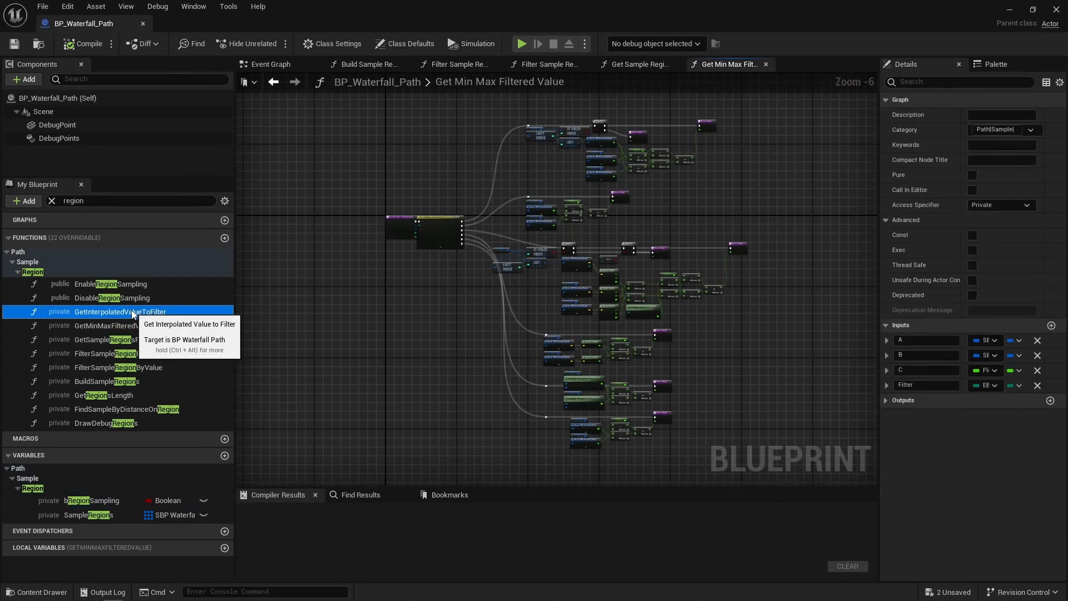
{"action": "double_click", "coordinate": [132, 312]}
{"action": "double_click", "coordinate": [131, 298]}
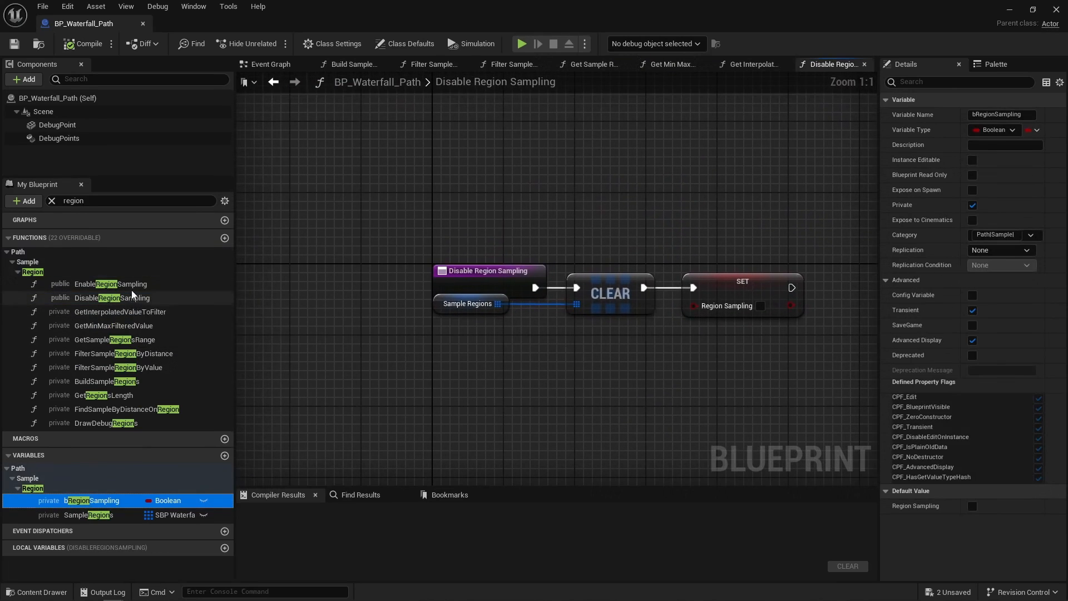
{"action": "double_click", "coordinate": [131, 289]}
{"action": "left_click", "coordinate": [125, 400]}
{"action": "double_click", "coordinate": [126, 400]}
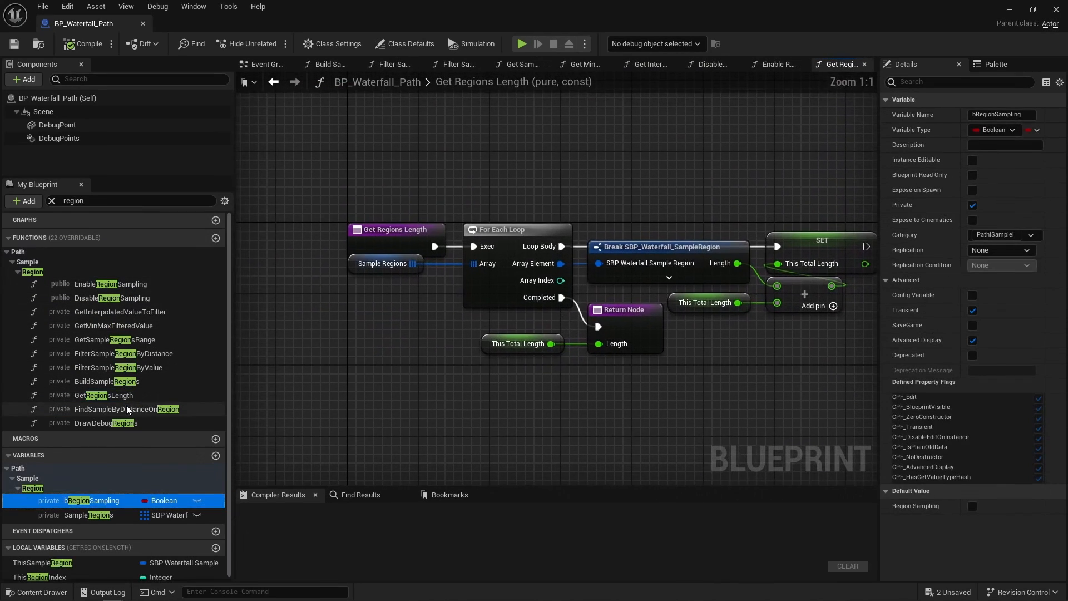
Step: Open the FindSampleByDistanceOnRegion and DrawDebugRegions functions of BP_Waterfall_Path to view their graphs
{"action": "left_click", "coordinate": [127, 410]}
{"action": "double_click", "coordinate": [127, 410]}
{"action": "left_click", "coordinate": [125, 422]}
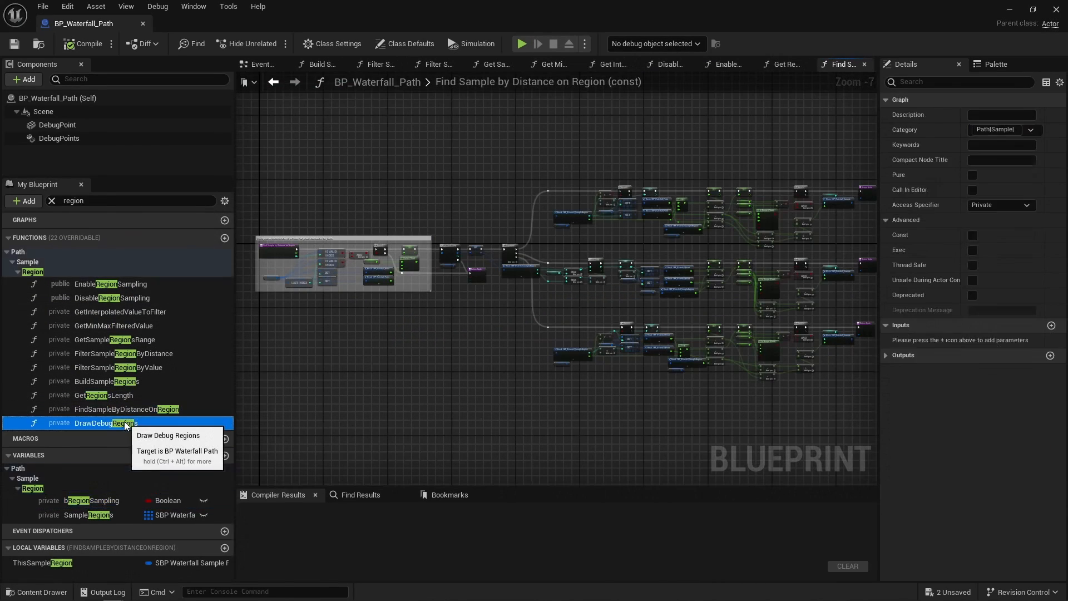
{"action": "double_click", "coordinate": [125, 422]}
{"action": "left_click", "coordinate": [372, 382]}
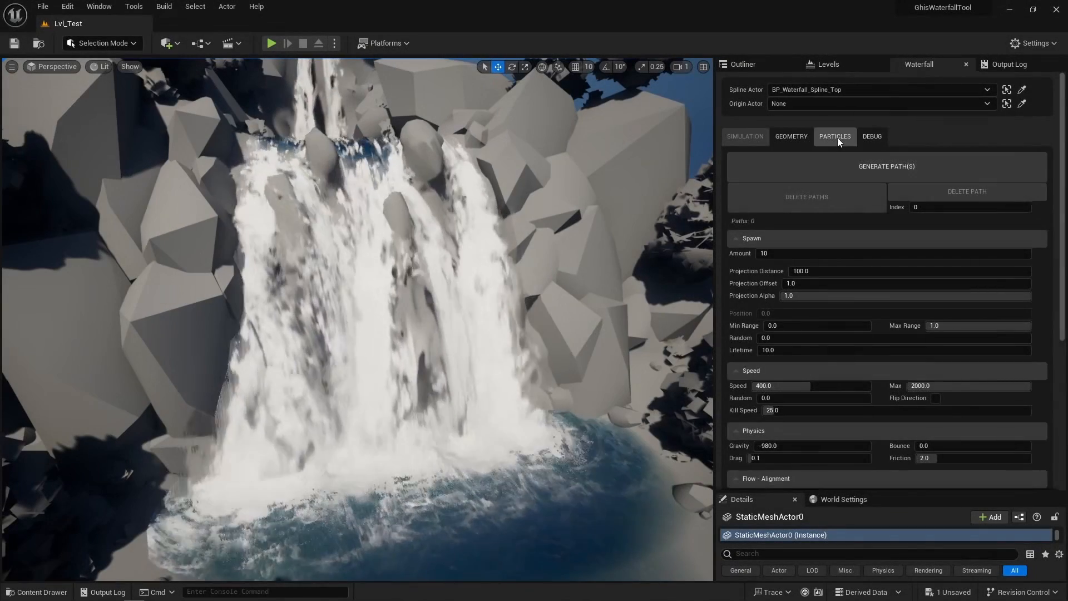
Step: Show the waterfall tool's Particles section and examine the cached path data getters in Build Mesh Buffers Base
{"action": "left_click", "coordinate": [836, 138]}
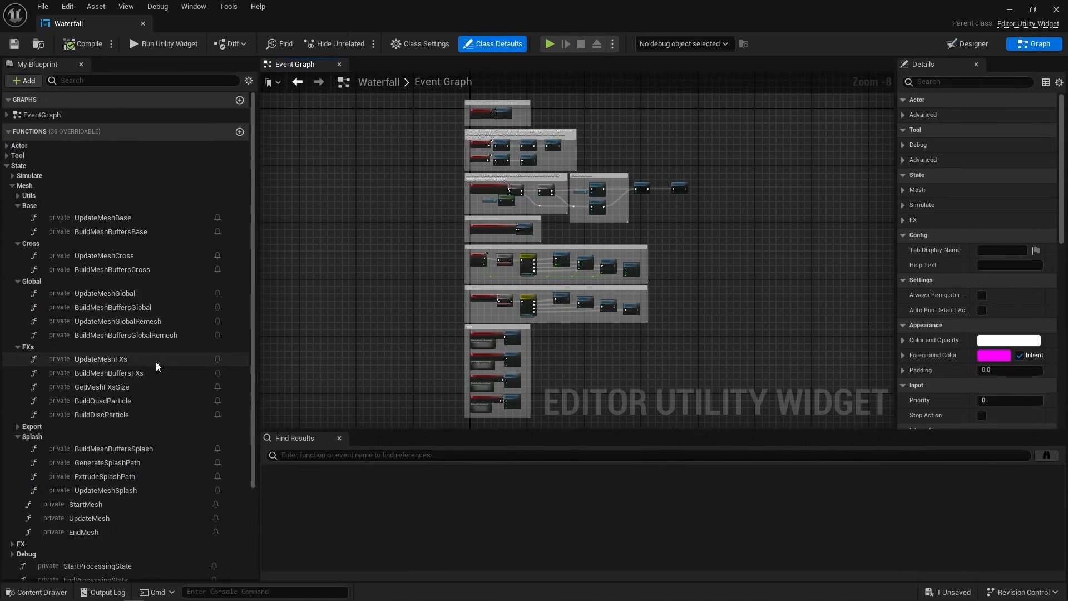
{"action": "scroll", "coordinate": [134, 404], "scroll_direction": "down", "scroll_amount": 1}
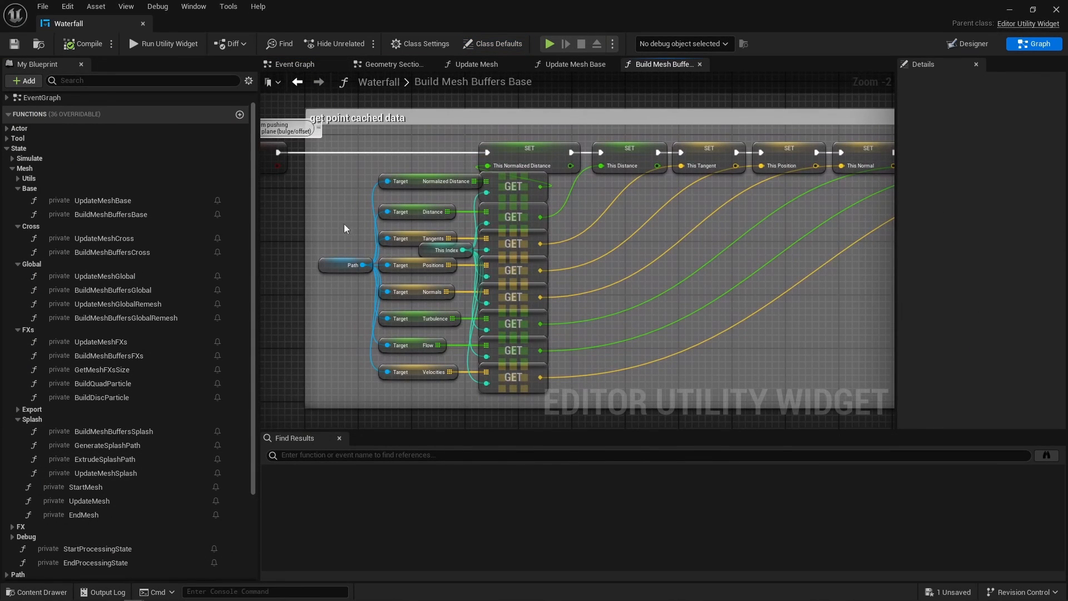
{"action": "left_click", "coordinate": [346, 265]}
{"action": "left_click_drag", "start_coordinate": [378, 161], "coordinate": [464, 384]}
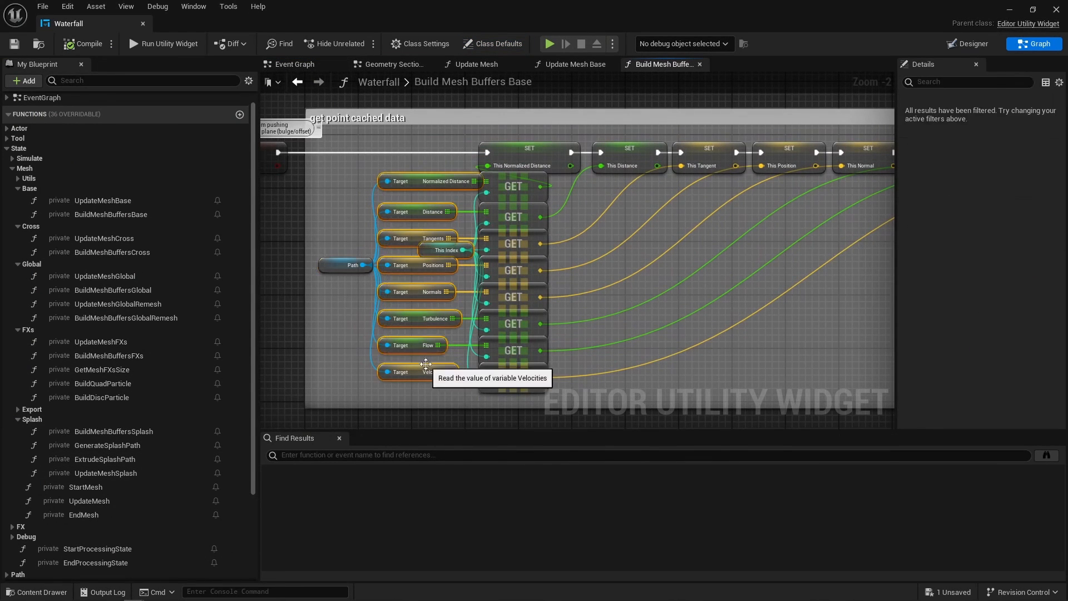
{"action": "left_click", "coordinate": [707, 370]}
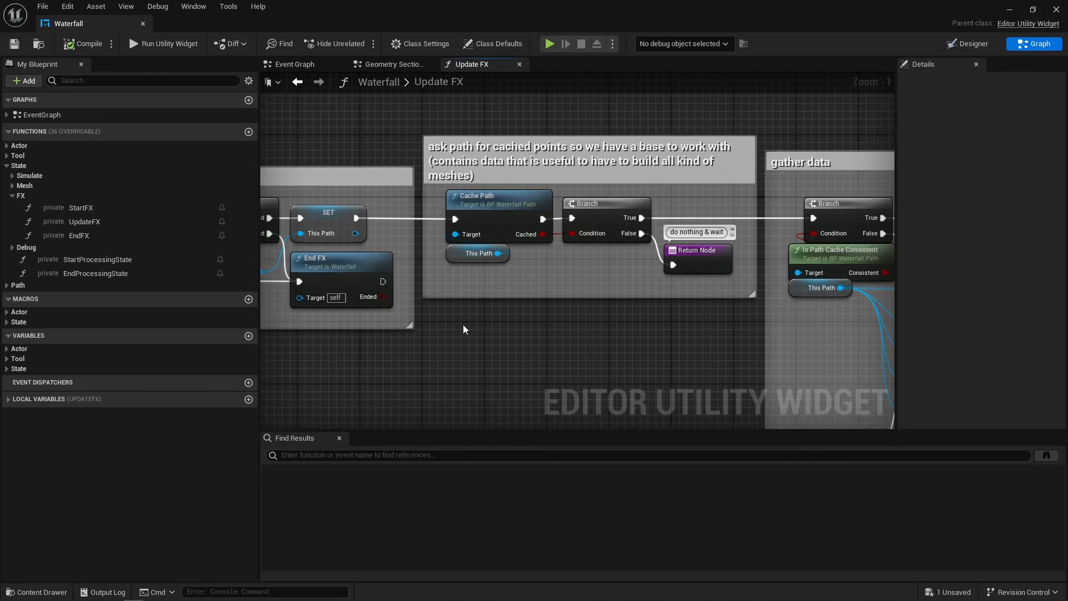
Step: Examine how Update FX caches the path and gathers its positions, velocities, turbulence and hits per point
{"action": "left_click_drag", "start_coordinate": [462, 324], "coordinate": [631, 221]}
{"action": "left_click", "coordinate": [620, 262]}
{"action": "right_click_drag", "start_coordinate": [619, 262], "coordinate": [195, 237]}
{"action": "right_click_drag", "start_coordinate": [557, 311], "coordinate": [425, 258]}
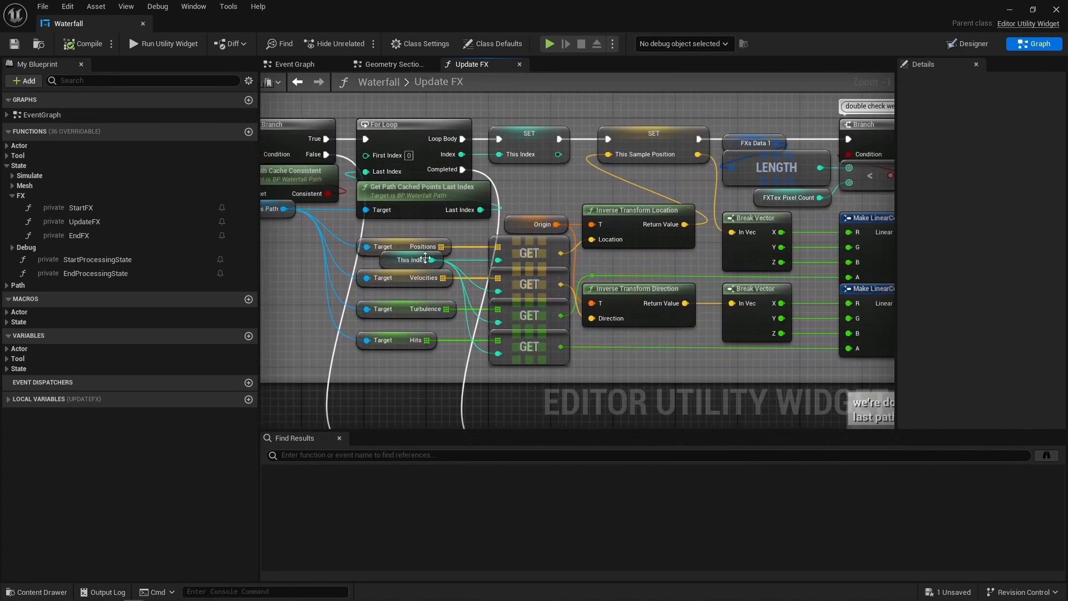
{"action": "right_click_drag", "start_coordinate": [633, 338], "coordinate": [377, 352]}
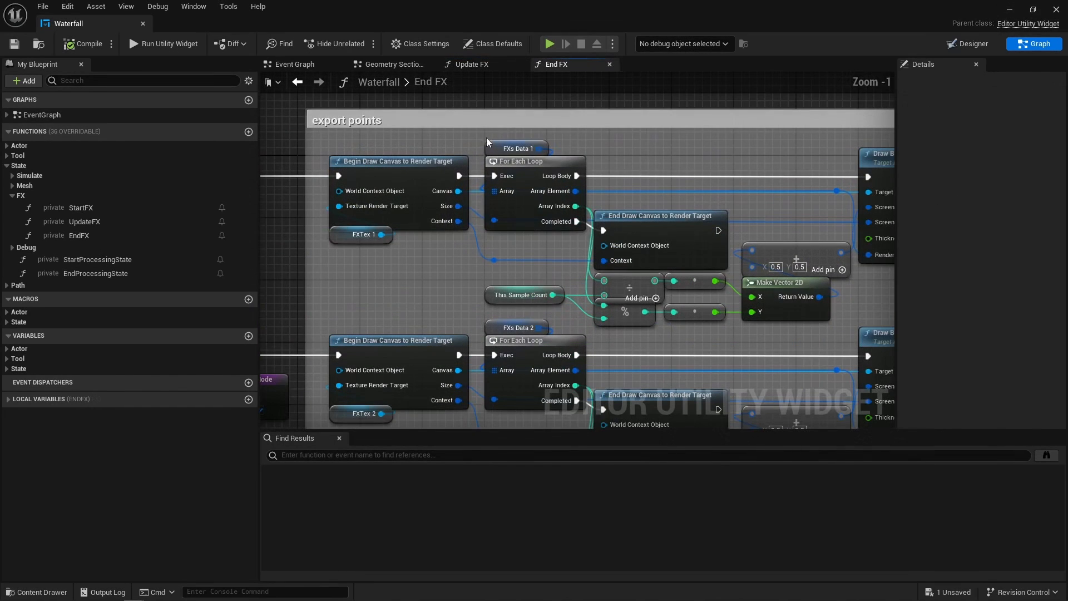
Step: Examine how End FX loops through FXs Data 1 and 2 and draws each element onto render targets FXTex 1 and 2
{"action": "left_click", "coordinate": [561, 217]}
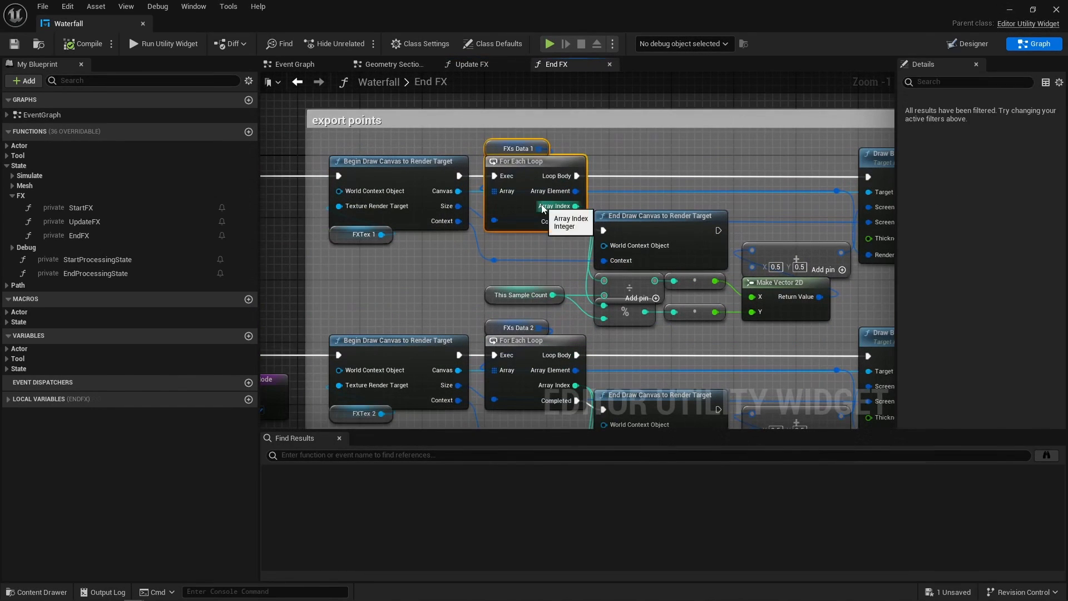
{"action": "left_click_drag", "start_coordinate": [432, 260], "coordinate": [381, 229]}
{"action": "right_click_drag", "start_coordinate": [432, 260], "coordinate": [310, 256]}
{"action": "left_click", "coordinate": [791, 154]}
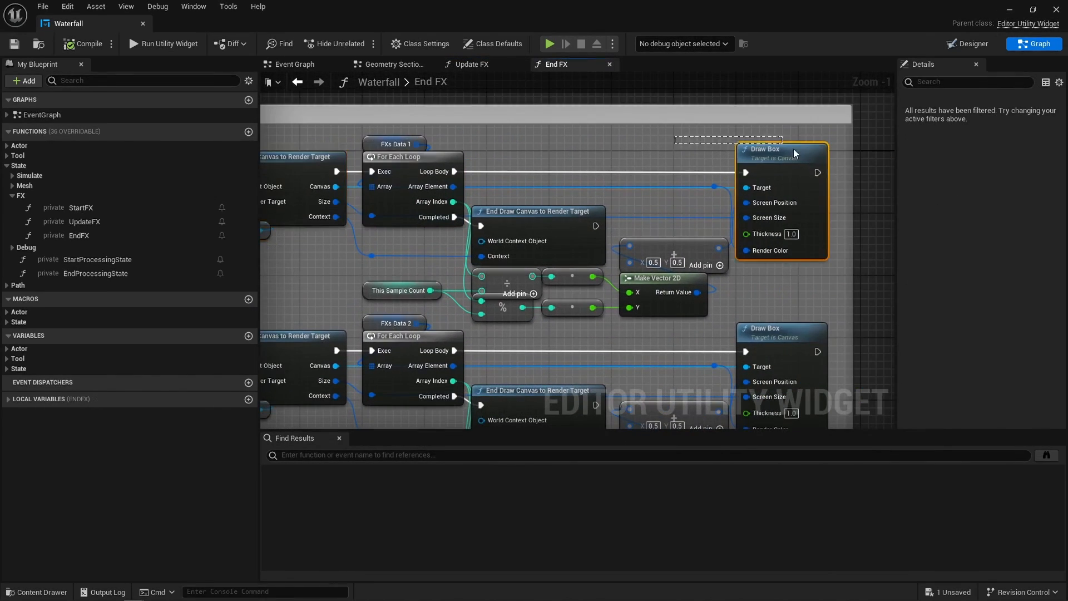
{"action": "right_click_drag", "start_coordinate": [338, 291], "coordinate": [427, 205]}
{"action": "left_click_drag", "start_coordinate": [446, 222], "coordinate": [501, 285]}
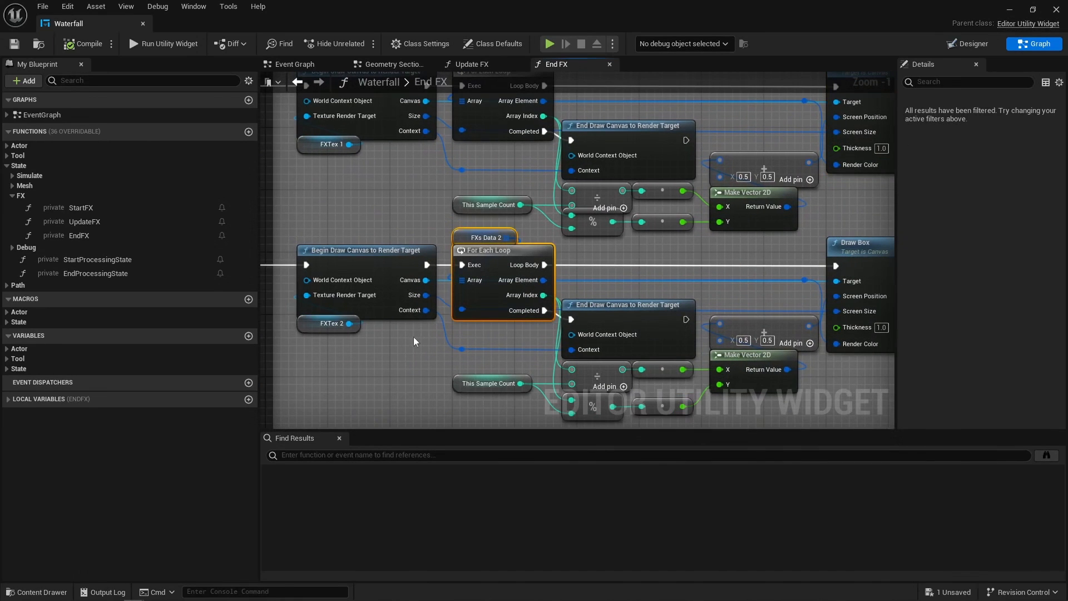
{"action": "left_click_drag", "start_coordinate": [340, 354], "coordinate": [389, 315]}
{"action": "right_click_drag", "start_coordinate": [398, 369], "coordinate": [312, 357]}
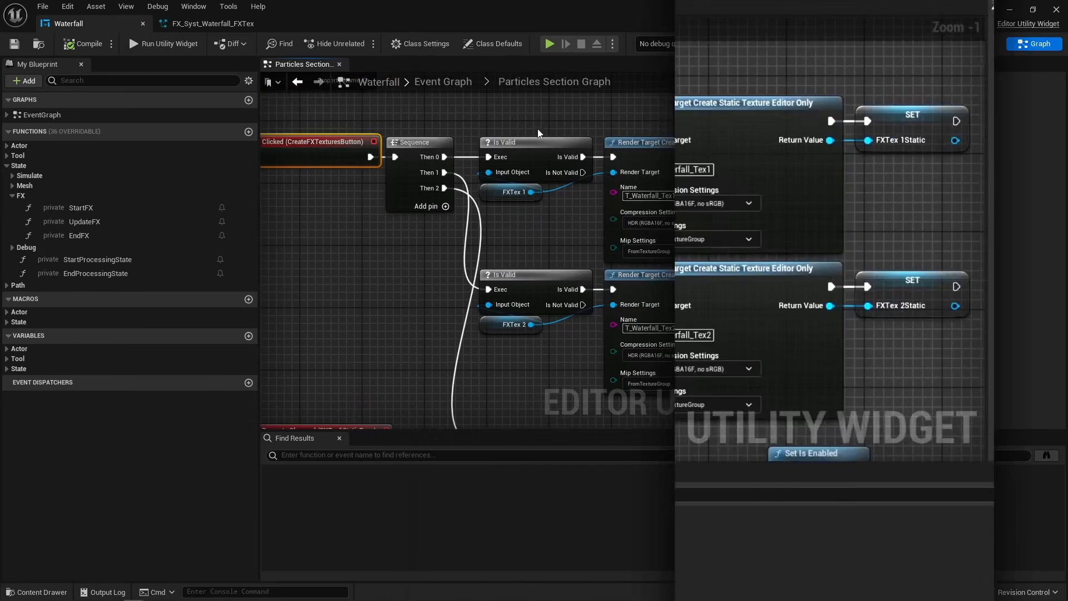
Step: Examine how the Particles Section Graph creates the static FX textures, spawns a Niagara actor and assigns FXTex1 and FXTex2 to it
{"action": "left_click_drag", "start_coordinate": [652, 244], "coordinate": [809, 147]}
{"action": "right_click_drag", "start_coordinate": [393, 405], "coordinate": [424, 144]}
{"action": "right_click_drag", "start_coordinate": [430, 321], "coordinate": [447, 197]}
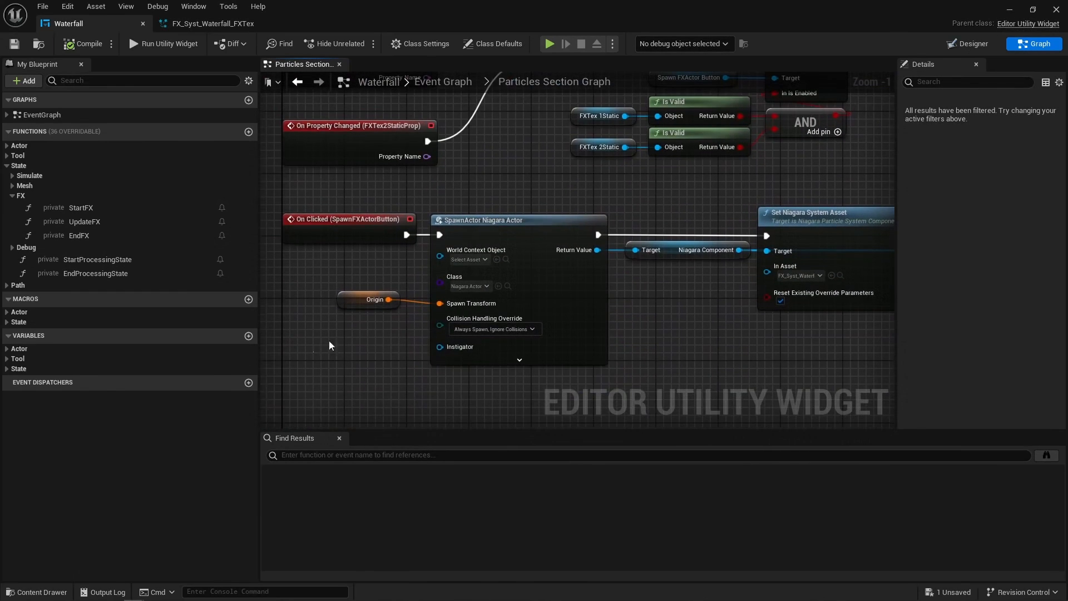
{"action": "left_click_drag", "start_coordinate": [316, 347], "coordinate": [548, 210]}
{"action": "right_click_drag", "start_coordinate": [716, 339], "coordinate": [267, 335]}
{"action": "left_click_drag", "start_coordinate": [481, 344], "coordinate": [698, 204]}
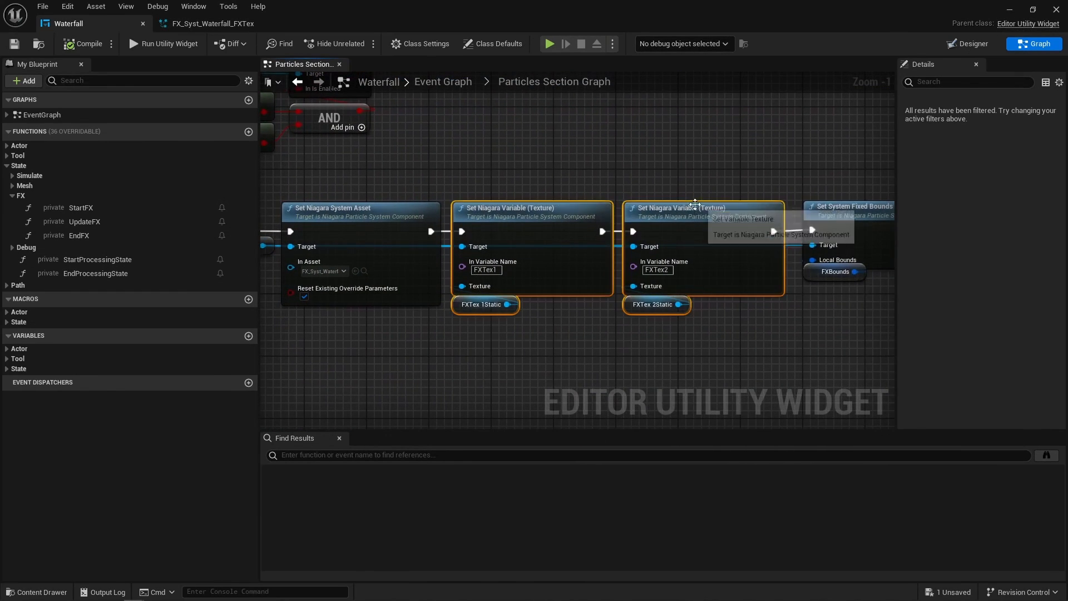
{"action": "left_click", "coordinate": [620, 351]}
Step: Open FX_Syst_Waterfall_FXTex from the Set Niagara System Asset node's asset reference, show its user parameters and open the Sample FXTex module
{"action": "left_click", "coordinate": [364, 271]}
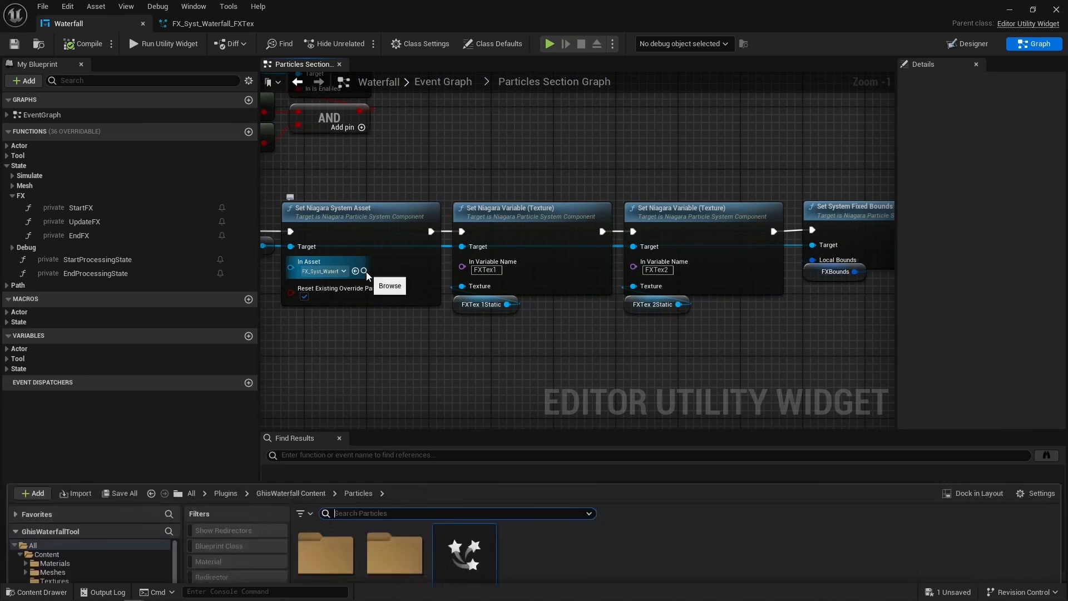
{"action": "double_click", "coordinate": [463, 445]}
{"action": "left_click", "coordinate": [101, 328]}
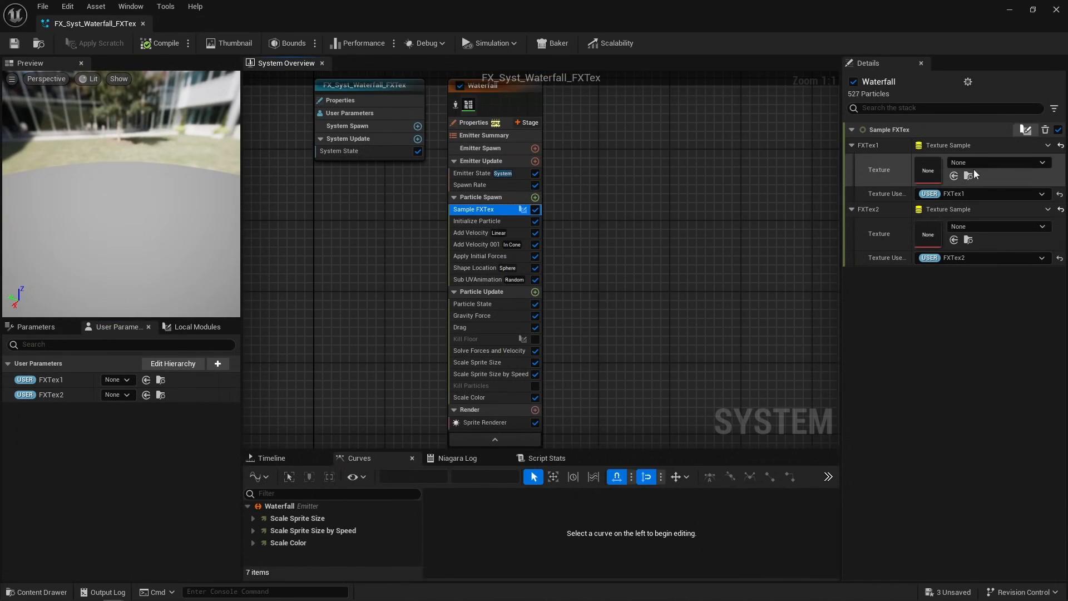
{"action": "double_click", "coordinate": [486, 215]}
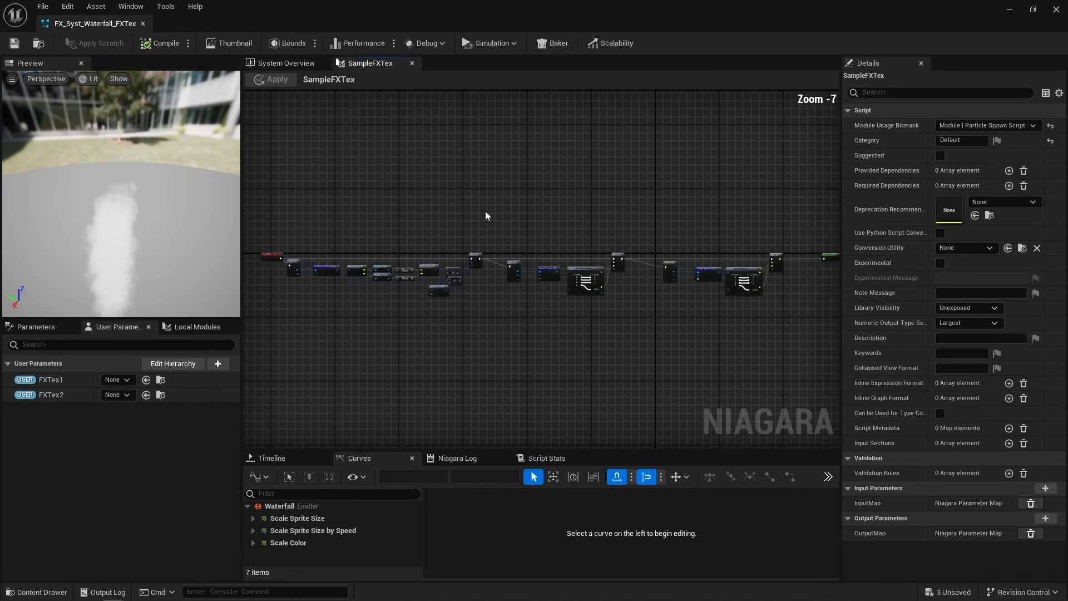
Step: Examine how SampleFXTex turns FXTex1's texture dimensions into random pixel coordinates and then centred UVs
{"action": "scroll", "coordinate": [520, 203], "scroll_direction": "up", "scroll_amount": 3}
{"action": "left_click", "coordinate": [548, 267]}
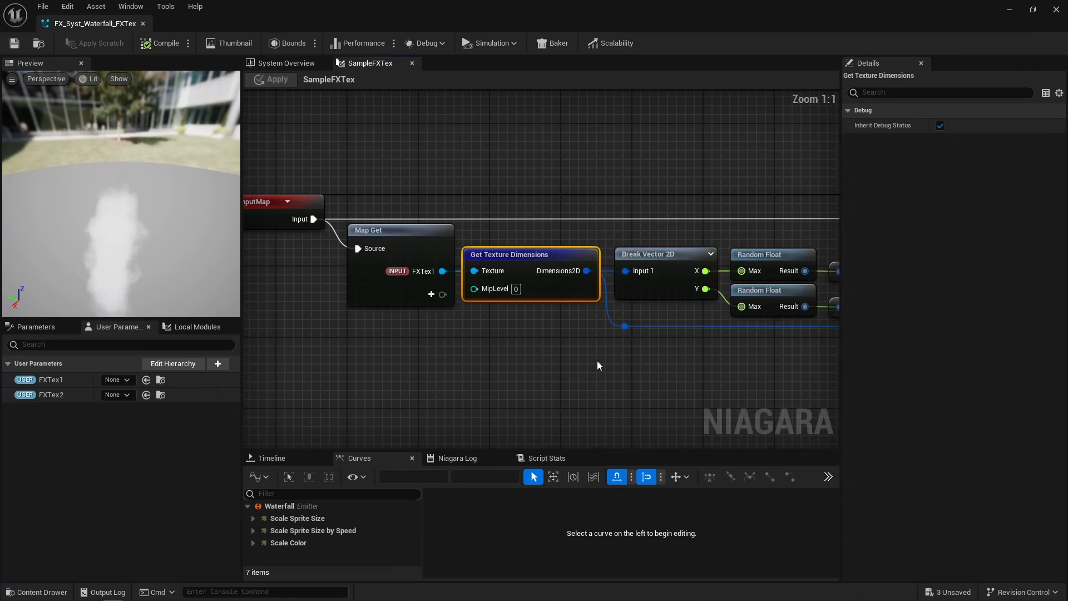
{"action": "scroll", "coordinate": [483, 266], "scroll_direction": "down", "scroll_amount": 2}
{"action": "right_click_drag", "start_coordinate": [712, 260], "coordinate": [392, 265]}
{"action": "left_click_drag", "start_coordinate": [363, 191], "coordinate": [712, 413]}
{"action": "left_click", "coordinate": [712, 413]}
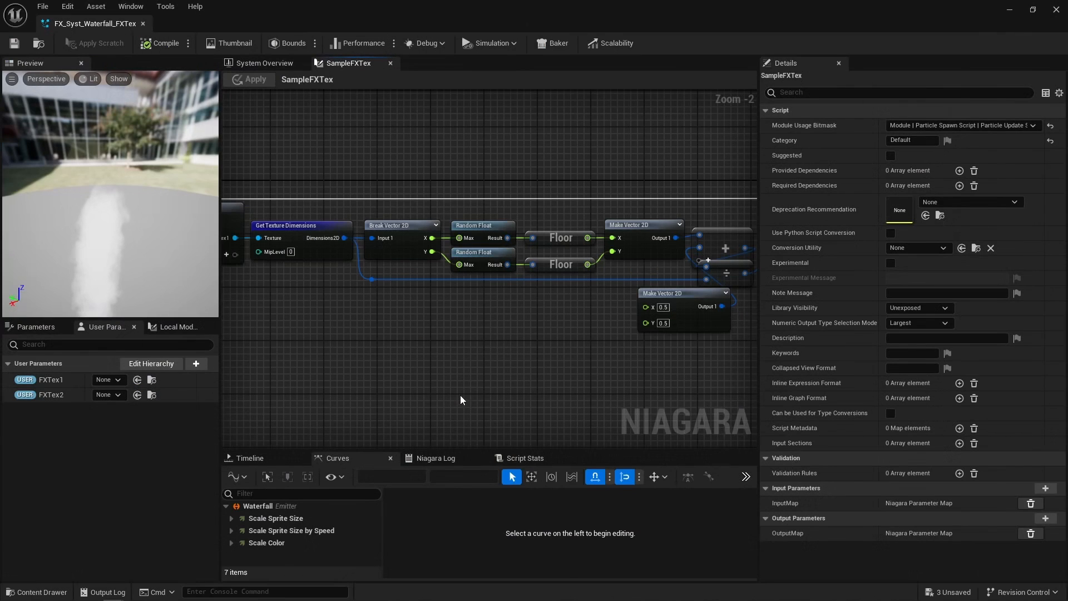
{"action": "left_click_drag", "start_coordinate": [313, 163], "coordinate": [666, 348]}
{"action": "left_click", "coordinate": [666, 348]}
{"action": "right_click_drag", "start_coordinate": [666, 349], "coordinate": [500, 369]}
{"action": "scroll", "coordinate": [544, 324], "scroll_direction": "up", "scroll_amount": 2}
{"action": "right_click_drag", "start_coordinate": [671, 328], "coordinate": [427, 353]}
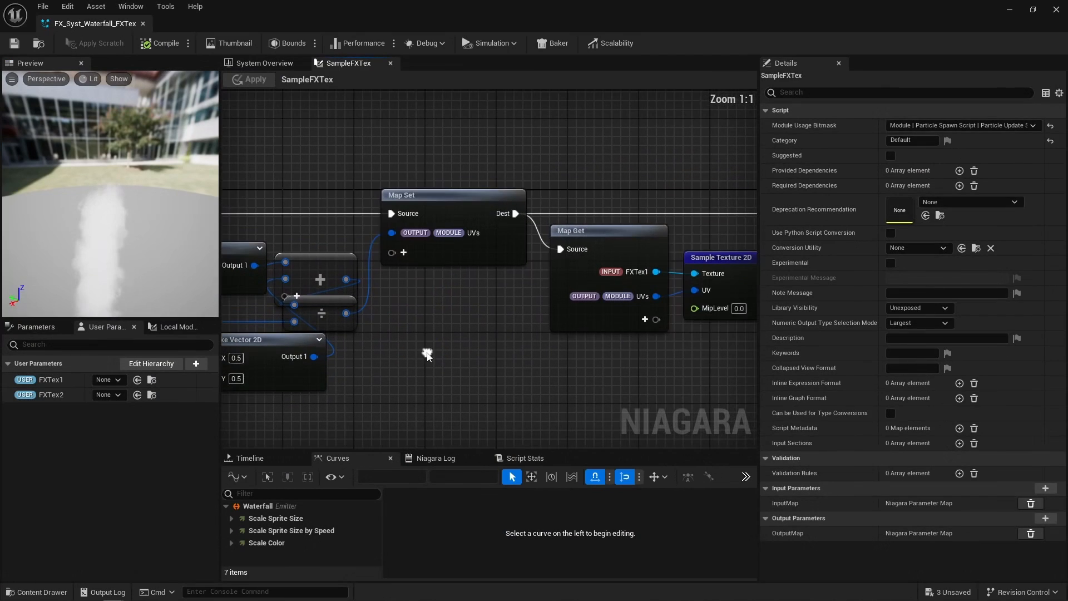
Step: Examine how SampleFXTex samples both textures at the stored UVs and outputs simulation position, turbulence, velocity and hit
{"action": "left_click", "coordinate": [471, 200]}
{"action": "right_click_drag", "start_coordinate": [490, 363], "coordinate": [242, 334]}
{"action": "left_click_drag", "start_coordinate": [356, 159], "coordinate": [438, 379]}
{"action": "left_click", "coordinate": [438, 379]}
{"action": "right_click_drag", "start_coordinate": [438, 378], "coordinate": [350, 314]}
{"action": "left_click_drag", "start_coordinate": [671, 311], "coordinate": [671, 311]}
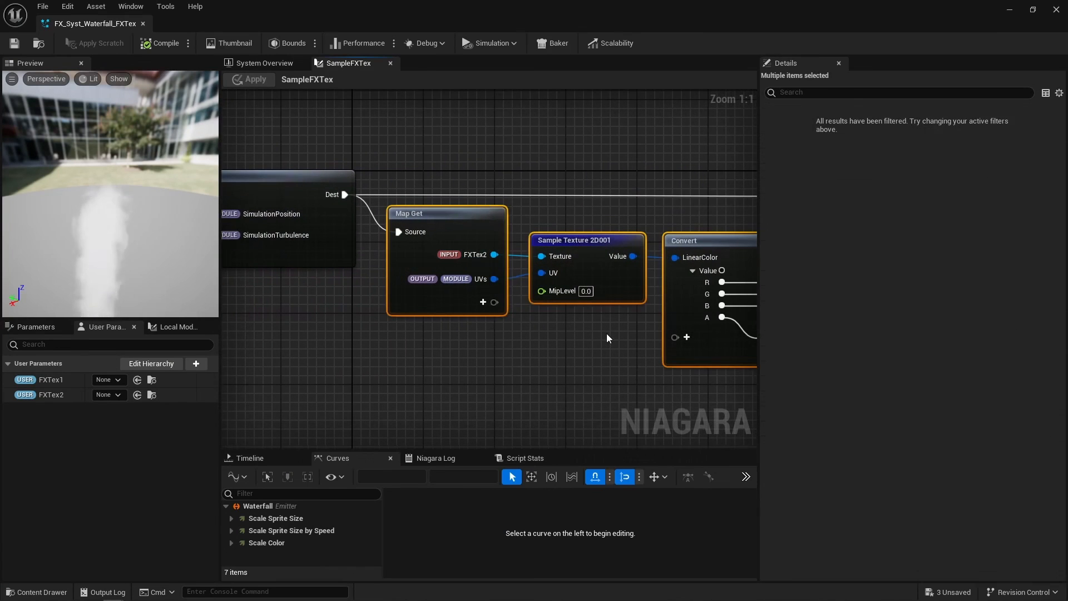
{"action": "right_click_drag", "start_coordinate": [603, 329], "coordinate": [209, 344]}
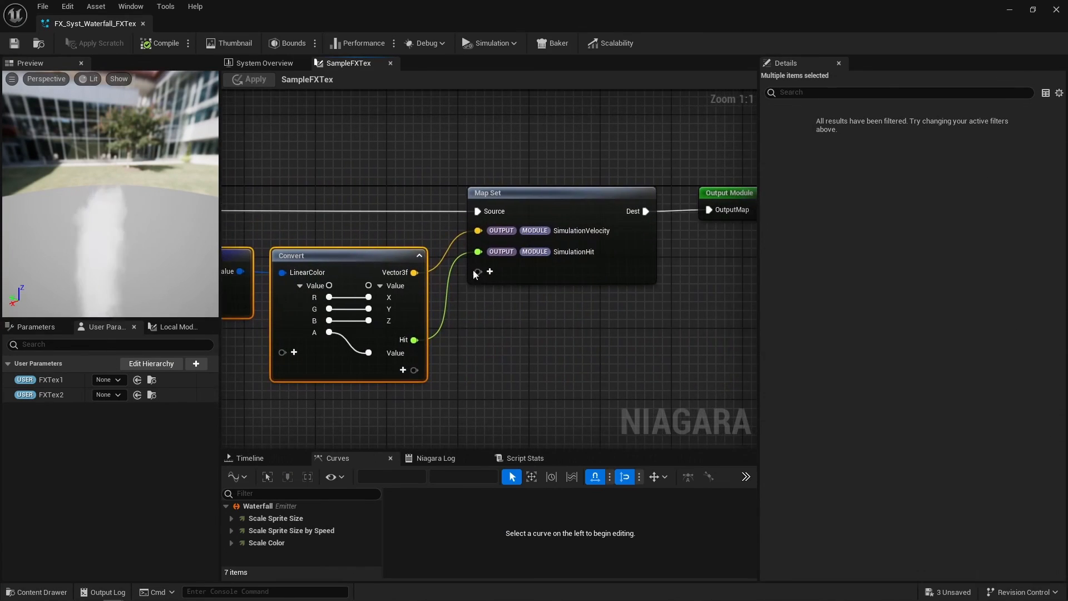
{"action": "left_click", "coordinate": [545, 316]}
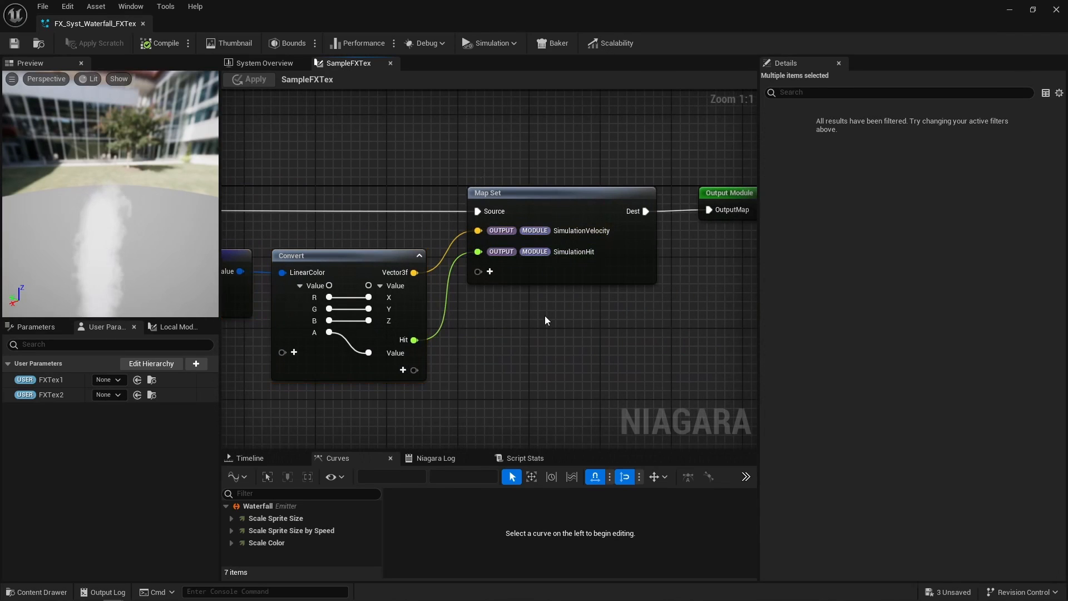
Step: Return to the system overview and inspect how Initialize Particle and Add Velocity use the sampled simulation position and velocity
{"action": "left_click", "coordinate": [261, 62]}
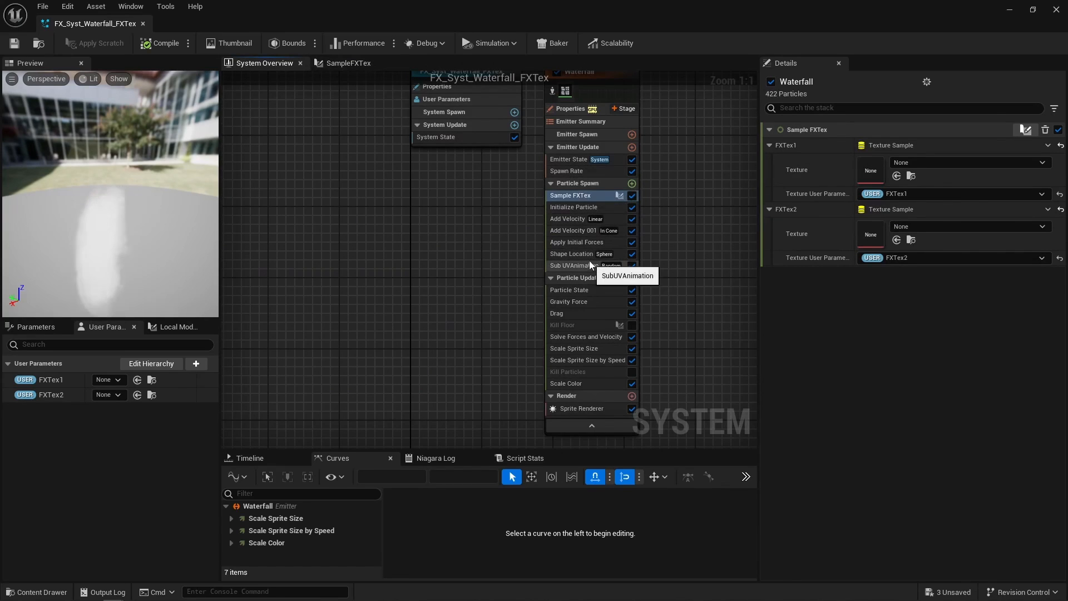
{"action": "left_click", "coordinate": [575, 207]}
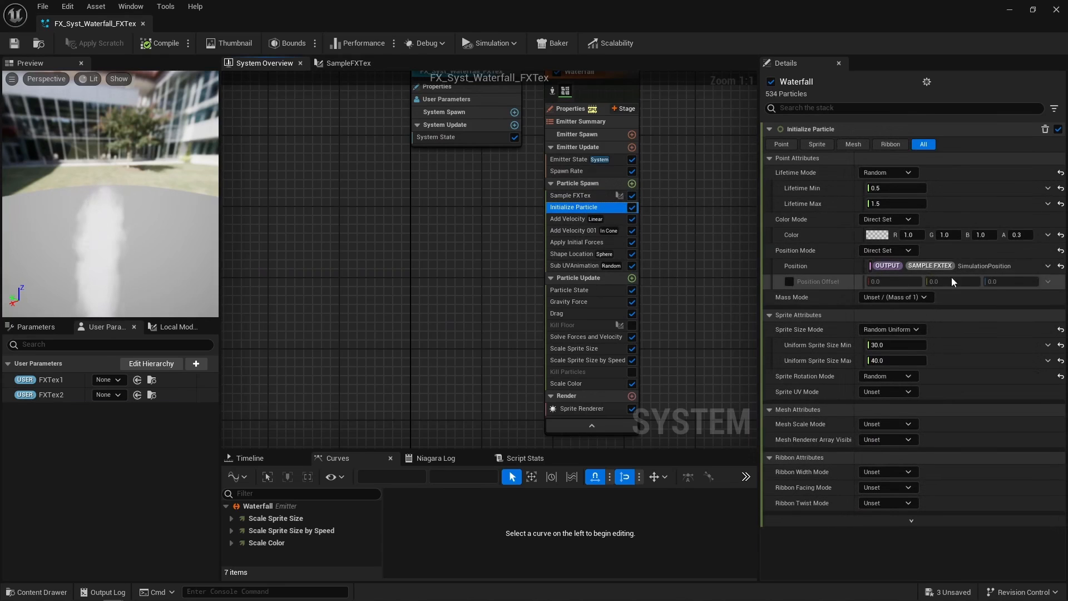
{"action": "left_click", "coordinate": [566, 219]}
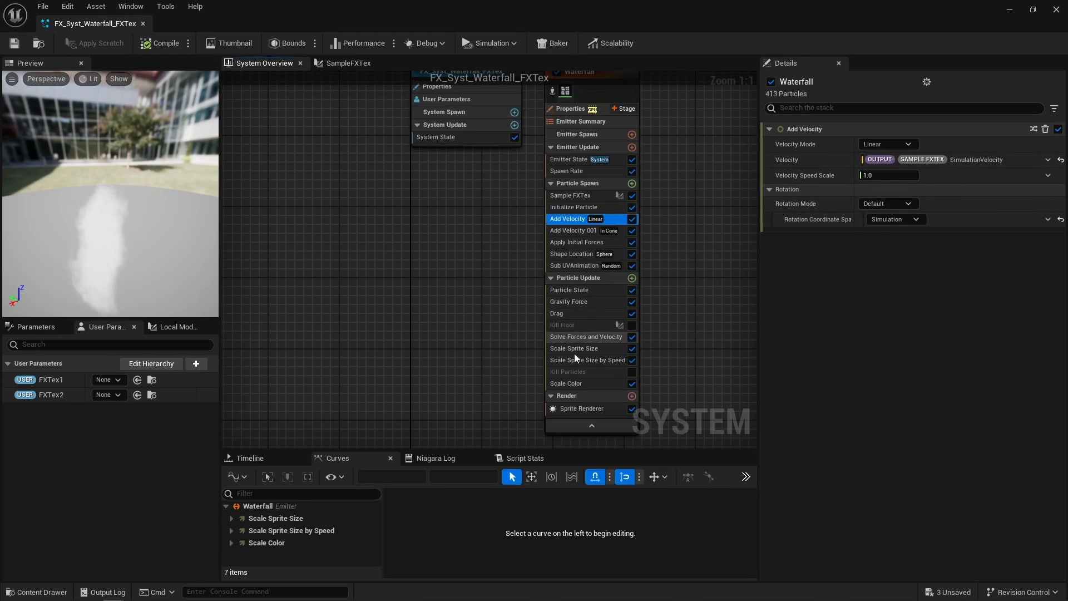
{"action": "left_click_drag", "start_coordinate": [135, 239], "coordinate": [151, 242]}
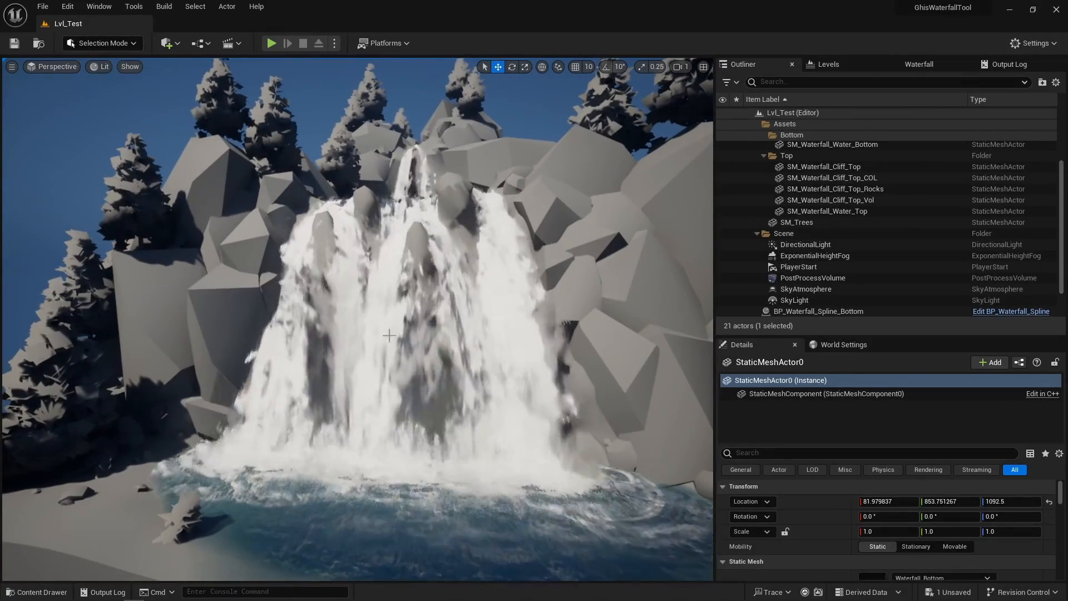
Step: Hide the StaticMeshActor0 waterfall mesh in Lvl_Test and inspect the water surface at the foot of the cliff
{"action": "left_click", "coordinate": [362, 384]}
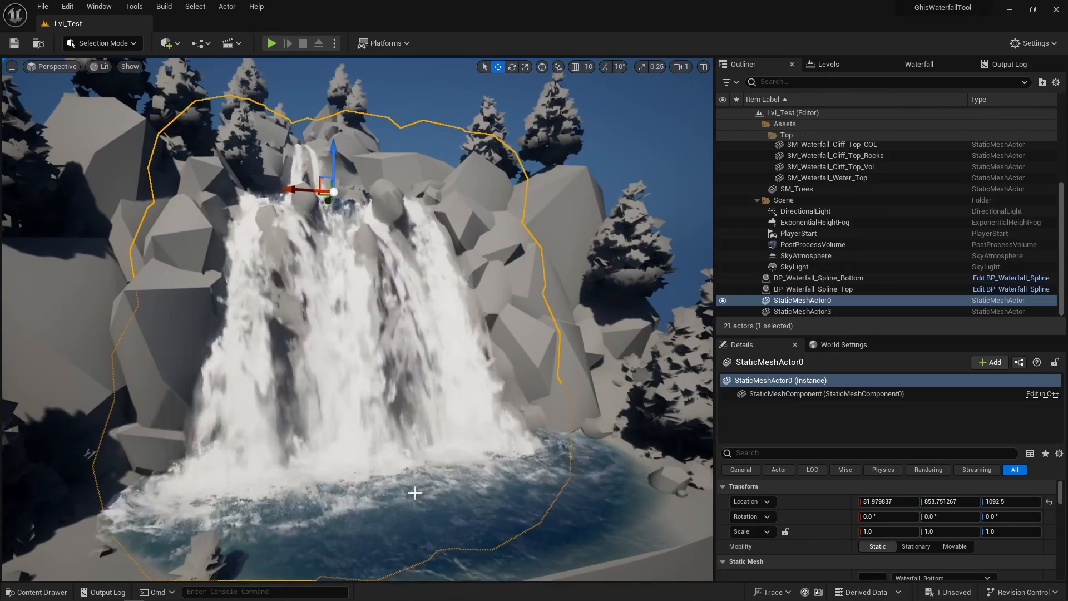
{"action": "key", "text": "h"}
{"action": "left_click_drag", "start_coordinate": [410, 492], "coordinate": [324, 479], "text": "alt"}
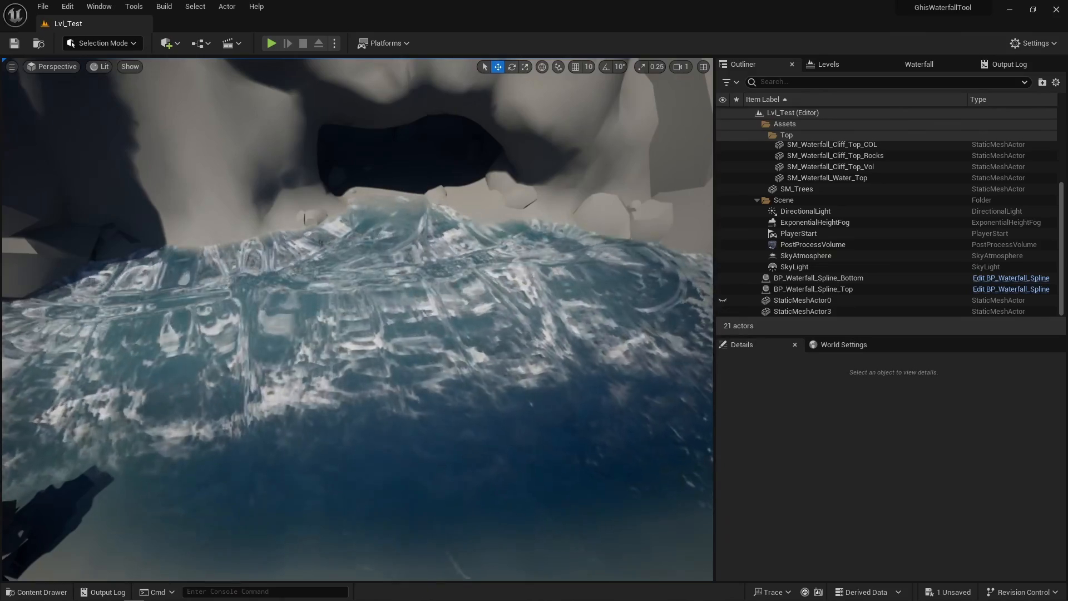
{"action": "left_click_drag", "start_coordinate": [323, 479], "coordinate": [431, 514], "text": "alt"}
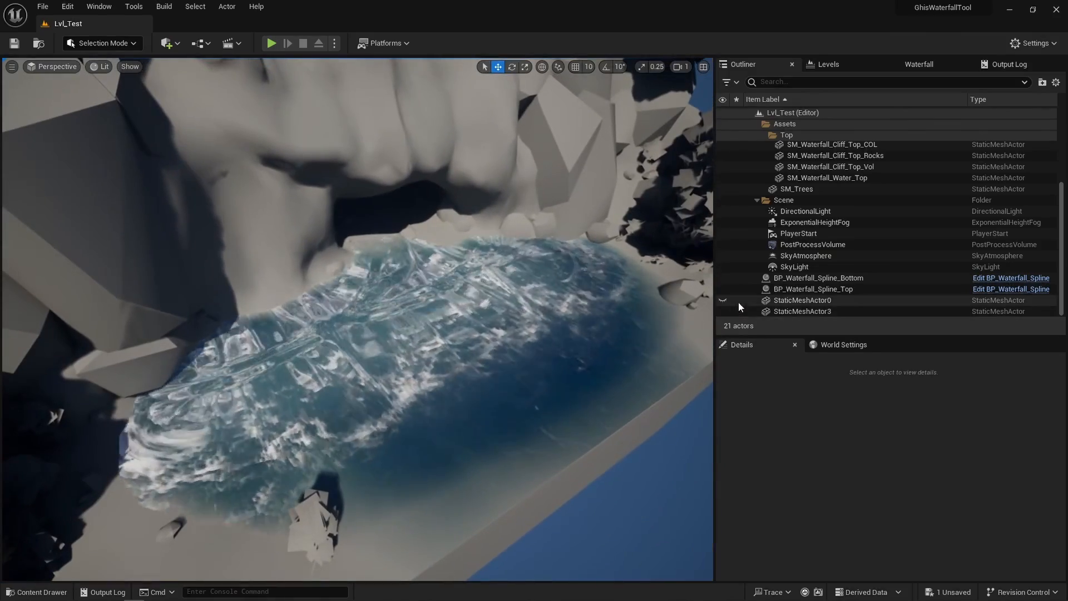
Step: Make StaticMeshActor0 visible again and select it
{"action": "left_click", "coordinate": [723, 300]}
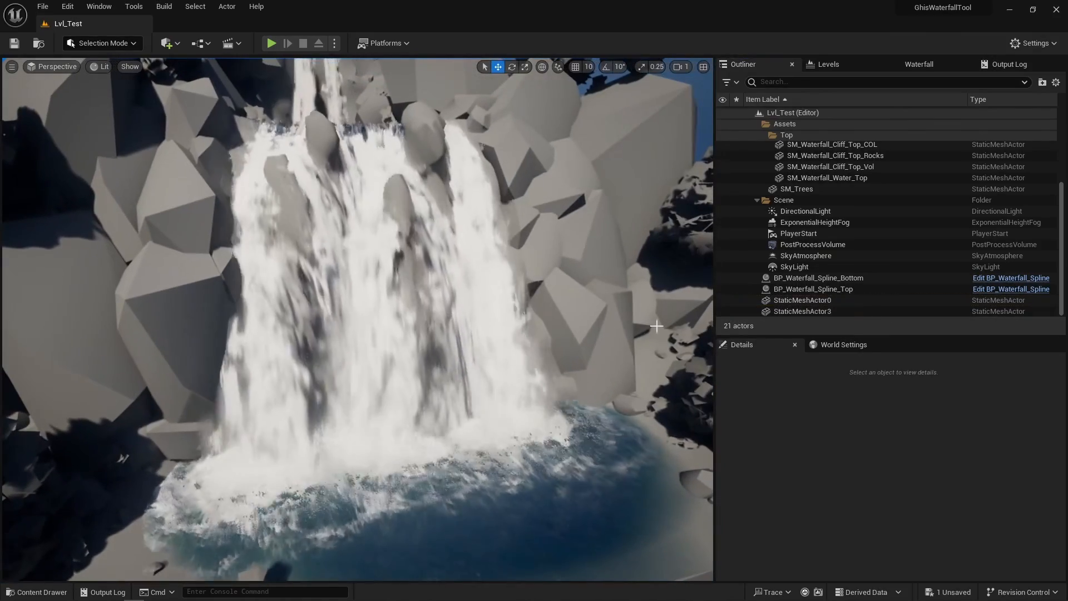
{"action": "left_click", "coordinate": [772, 301]}
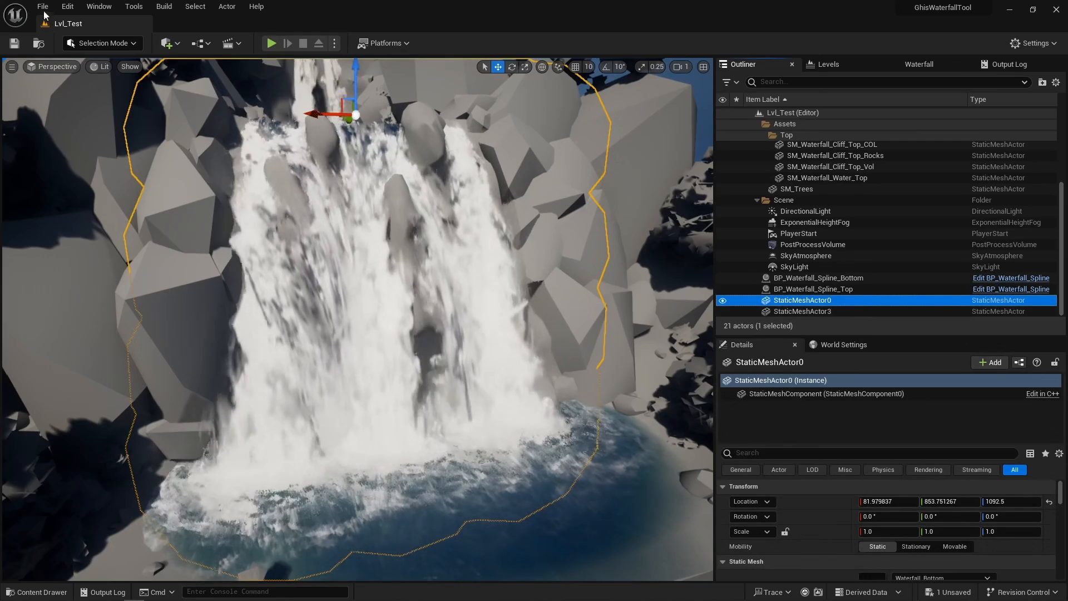
{"action": "left_click", "coordinate": [43, 6]}
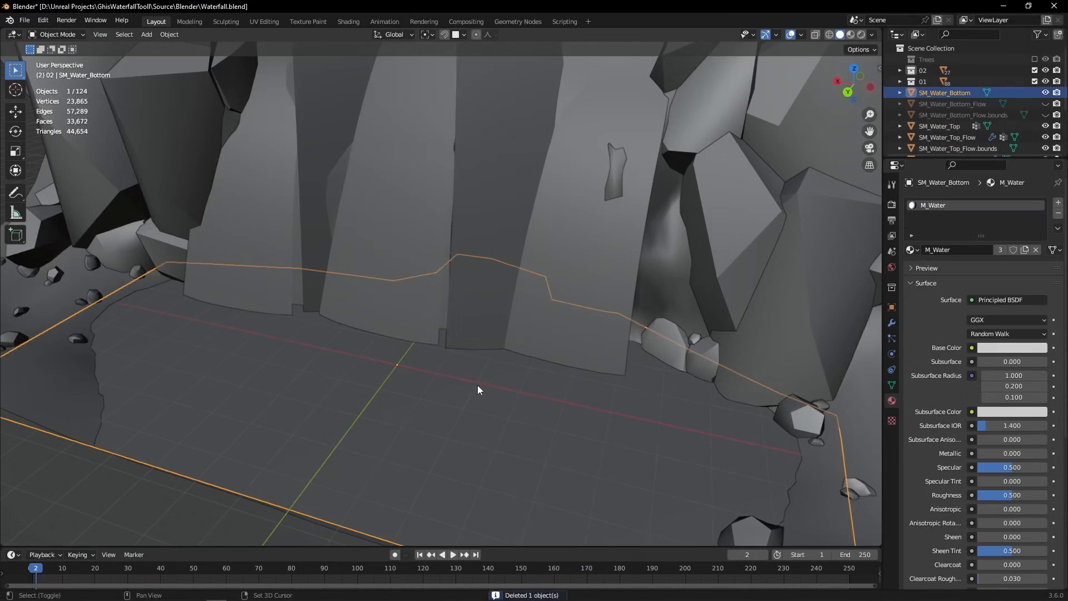
Step: In Blender, duplicate SM_Water_Bottom in place and subdivide the copy's entire mesh repeatedly
{"action": "key", "text": "shift+d"}
{"action": "right_click", "coordinate": [477, 385]}
{"action": "key", "text": "Tab"}
{"action": "right_click", "coordinate": [477, 385]}
{"action": "left_click", "coordinate": [457, 343]}
{"action": "right_click", "coordinate": [457, 343]}
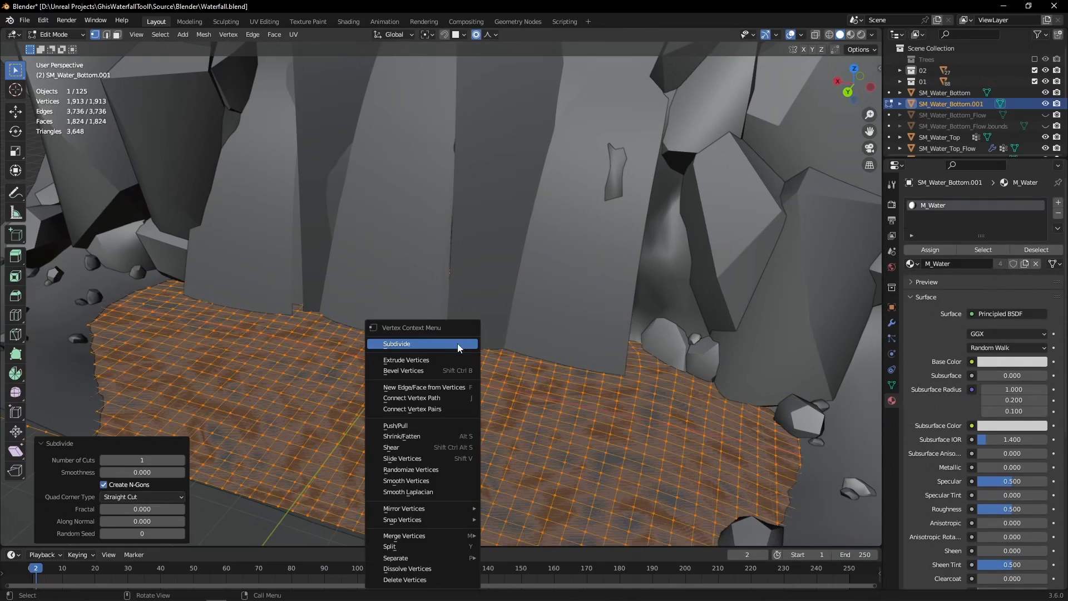
{"action": "left_click", "coordinate": [458, 342]}
Step: Clear the selection and circle-select the copy's vertices along the waterline at the foot of the cliff
{"action": "key", "text": "alt+a"}
{"action": "key", "text": "c"}
{"action": "left_click_drag", "start_coordinate": [615, 362], "coordinate": [567, 353]}
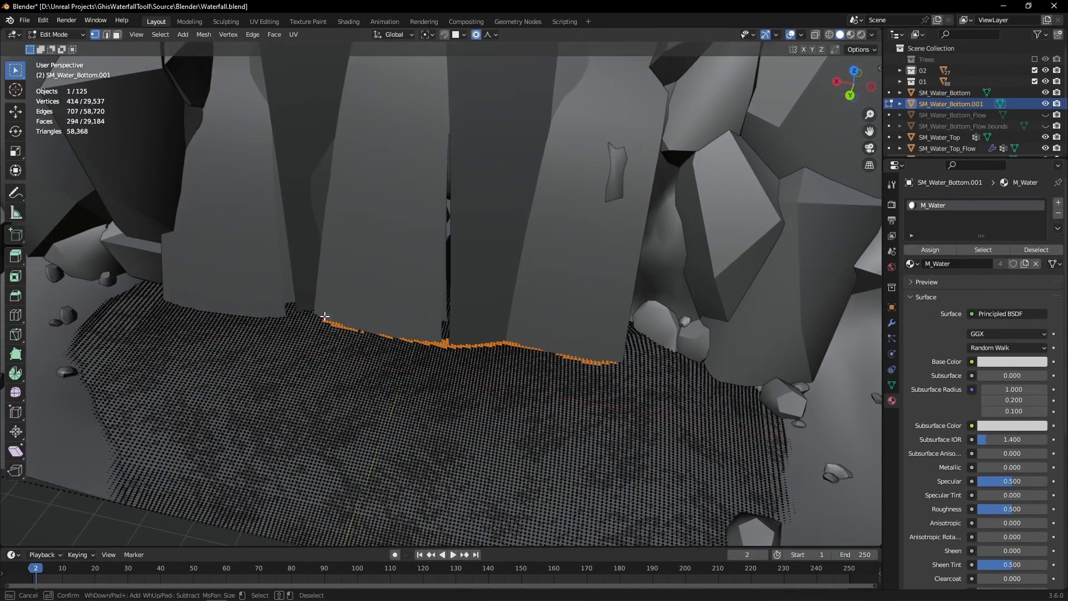
{"action": "left_click_drag", "start_coordinate": [325, 316], "coordinate": [160, 298]}
{"action": "right_click", "coordinate": [316, 315]}
Step: Raise the selected waterline vertices along global Z with Sharp proportional falloff and return to Object Mode
{"action": "left_click", "coordinate": [488, 35]}
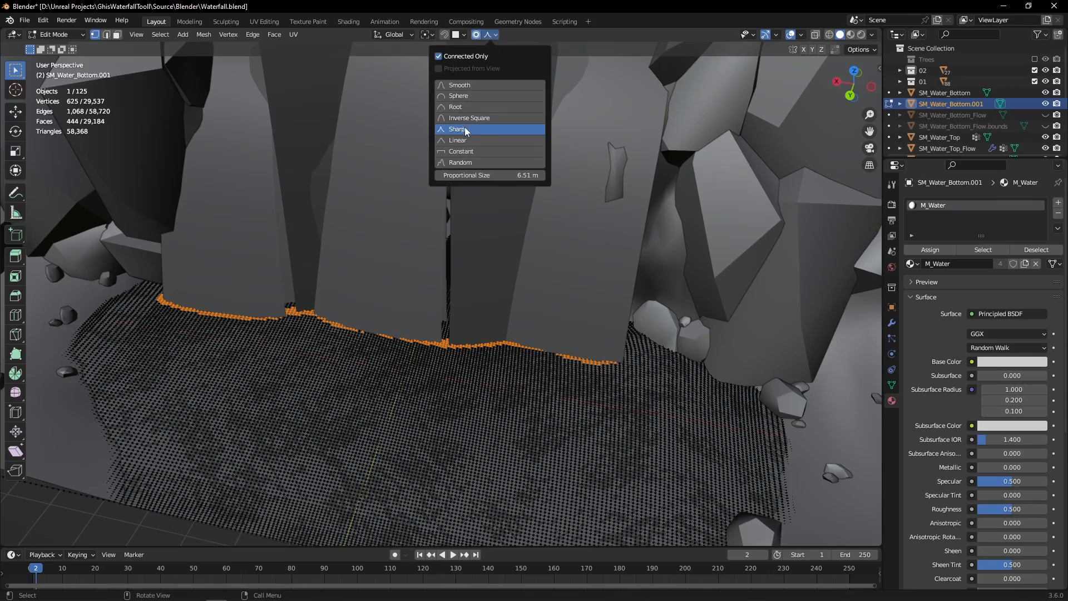
{"action": "middle_click_drag", "start_coordinate": [505, 389], "coordinate": [475, 372]}
{"action": "key", "text": "g"}
{"action": "key", "text": "z"}
{"action": "scroll", "coordinate": [477, 339], "scroll_direction": "up", "scroll_amount": 3}
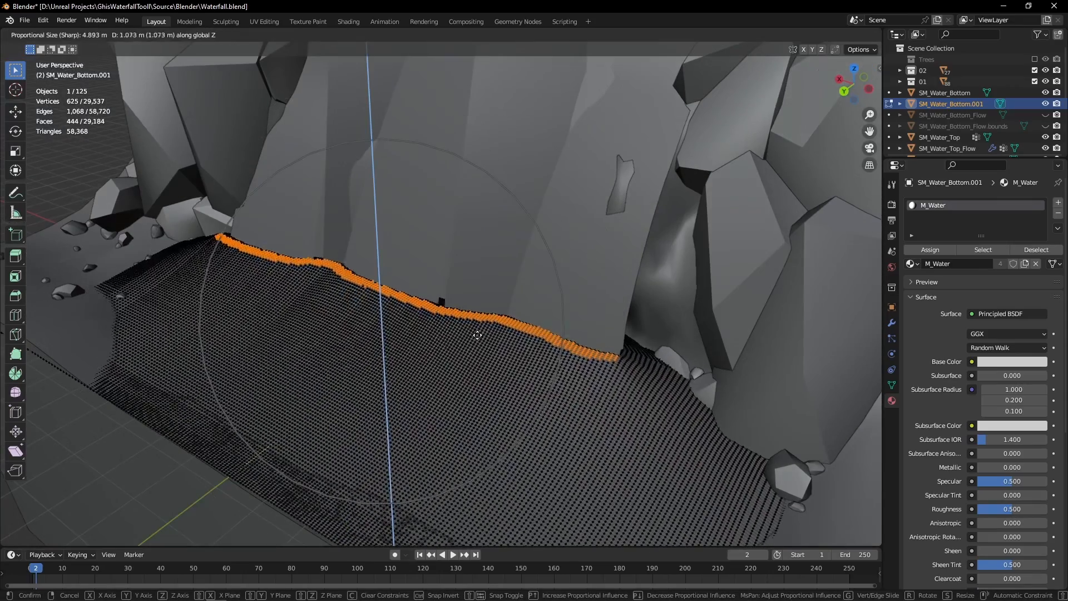
{"action": "scroll", "coordinate": [478, 340], "scroll_direction": "down", "scroll_amount": 2}
{"action": "left_click", "coordinate": [484, 354]}
{"action": "middle_click_drag", "start_coordinate": [484, 355], "coordinate": [493, 413]}
{"action": "key", "text": "Tab"}
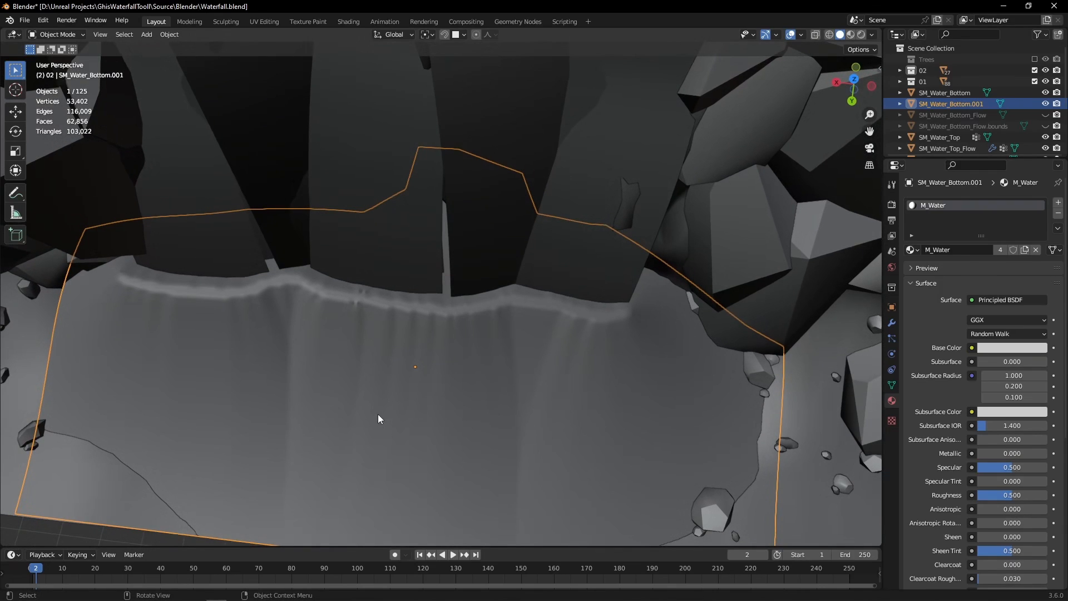
Step: Hide the raised water copy and inspect the flat original SM_Water_Bottom beneath it
{"action": "middle_click_drag", "start_coordinate": [378, 414], "coordinate": [390, 340]}
{"action": "key", "text": "h"}
{"action": "left_click", "coordinate": [544, 379]}
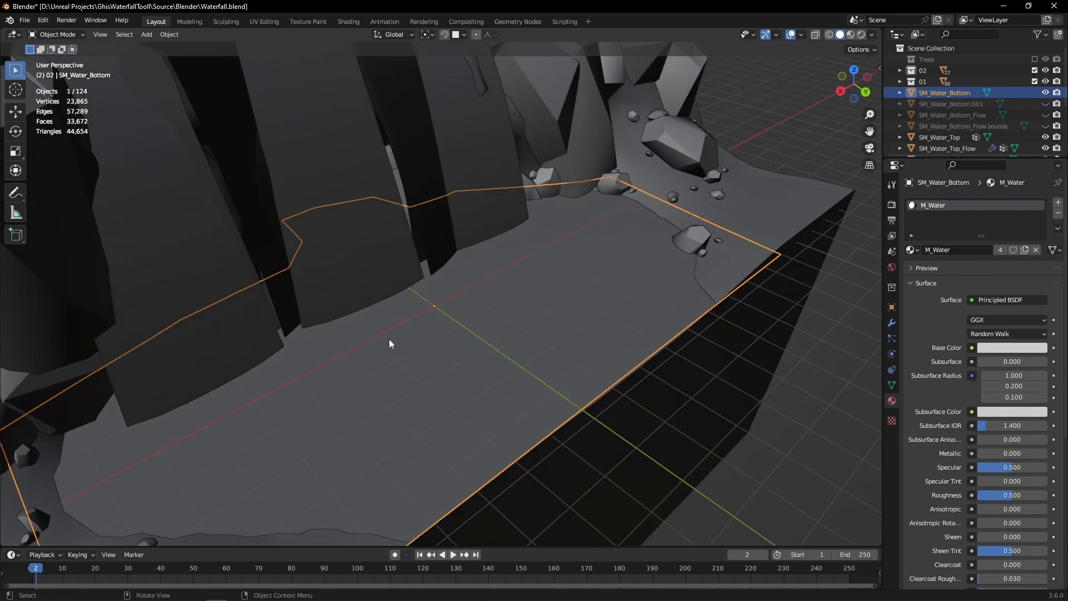
{"action": "middle_click_drag", "start_coordinate": [509, 358], "coordinate": [543, 326]}
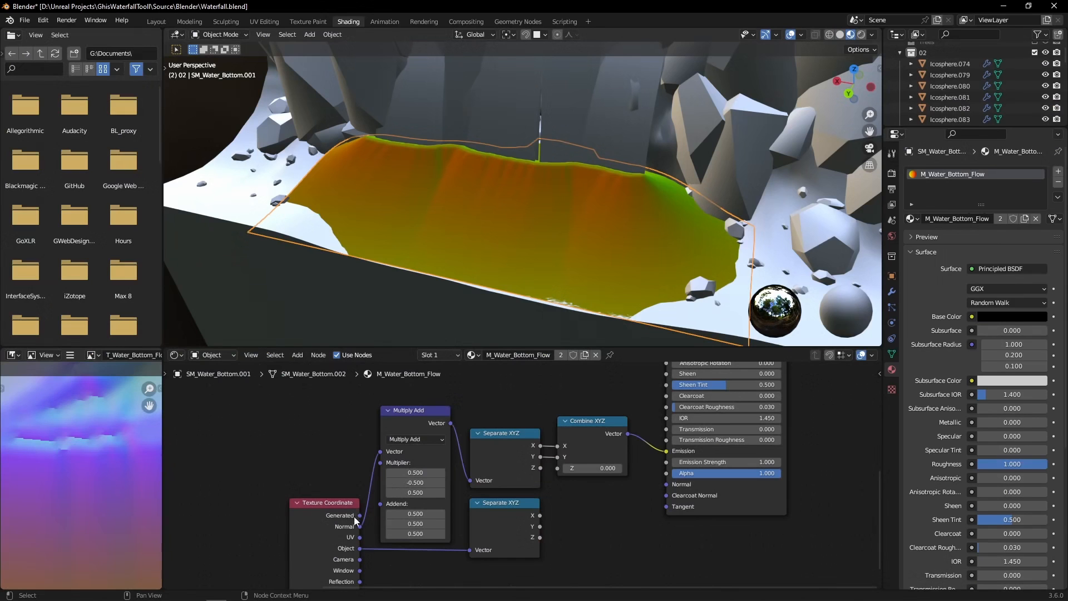
Step: In the M_Water_Bottom_Flow material, connect the Z output of the object-coordinate Separate XYZ node to Combine XYZ's Z input
{"action": "left_click", "coordinate": [407, 504]}
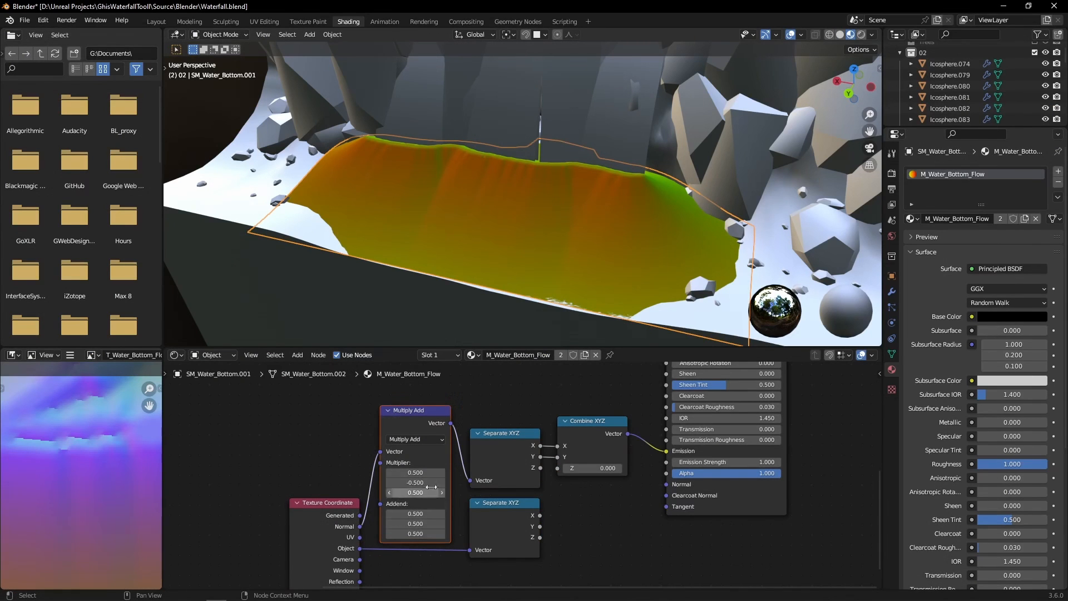
{"action": "mouse_move", "coordinate": [520, 300]}
{"action": "middle_mouse_down"}
{"action": "mouse_move", "coordinate": [522, 288]}
{"action": "mouse_move", "coordinate": [455, 302]}
{"action": "mouse_move", "coordinate": [619, 289]}
{"action": "mouse_move", "coordinate": [513, 288]}
{"action": "middle_mouse_up"}
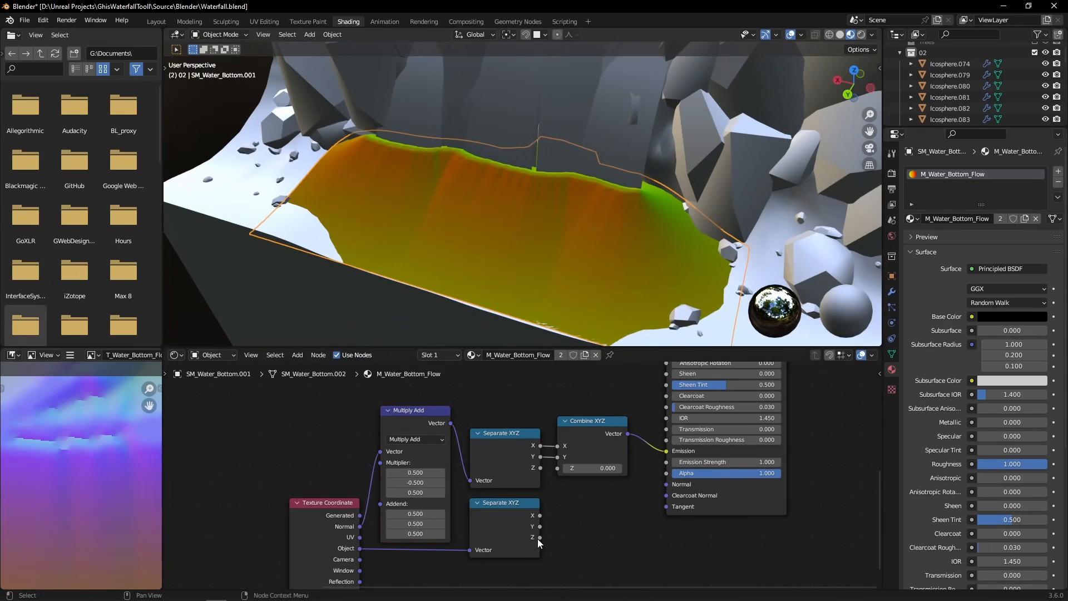
{"action": "left_click_drag", "start_coordinate": [539, 538], "coordinate": [666, 451]}
{"action": "left_click_drag", "start_coordinate": [539, 522], "coordinate": [539, 537]}
{"action": "middle_click_drag", "start_coordinate": [535, 325], "coordinate": [590, 291]}
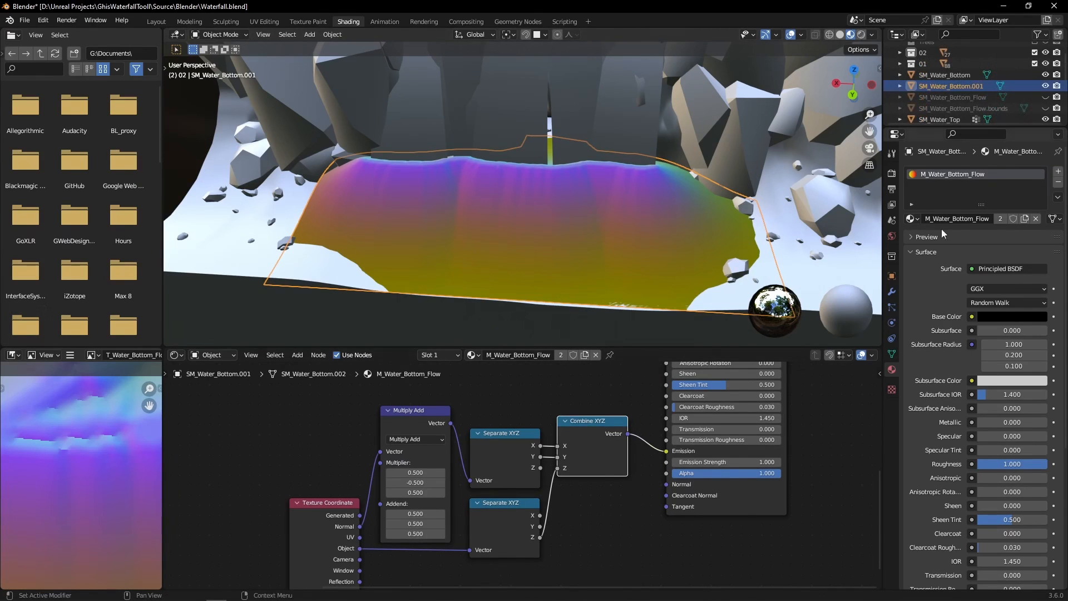
Step: Unhide SM_Water_Bottom_Flow.bounds and try scaling the cube along Z, cancelling the change
{"action": "left_click", "coordinate": [1044, 108]}
{"action": "middle_click_drag", "start_coordinate": [636, 162], "coordinate": [552, 200]}
{"action": "left_click", "coordinate": [469, 146]}
{"action": "key", "text": "s"}
{"action": "key", "text": "z"}
{"action": "right_click", "coordinate": [468, 152]}
Step: Check the Texture Coordinate node's object reference, and preview how stretching the bounds cube along Z alters the water colours
{"action": "left_click", "coordinate": [552, 201]}
{"action": "middle_click_drag", "start_coordinate": [341, 546], "coordinate": [349, 483]}
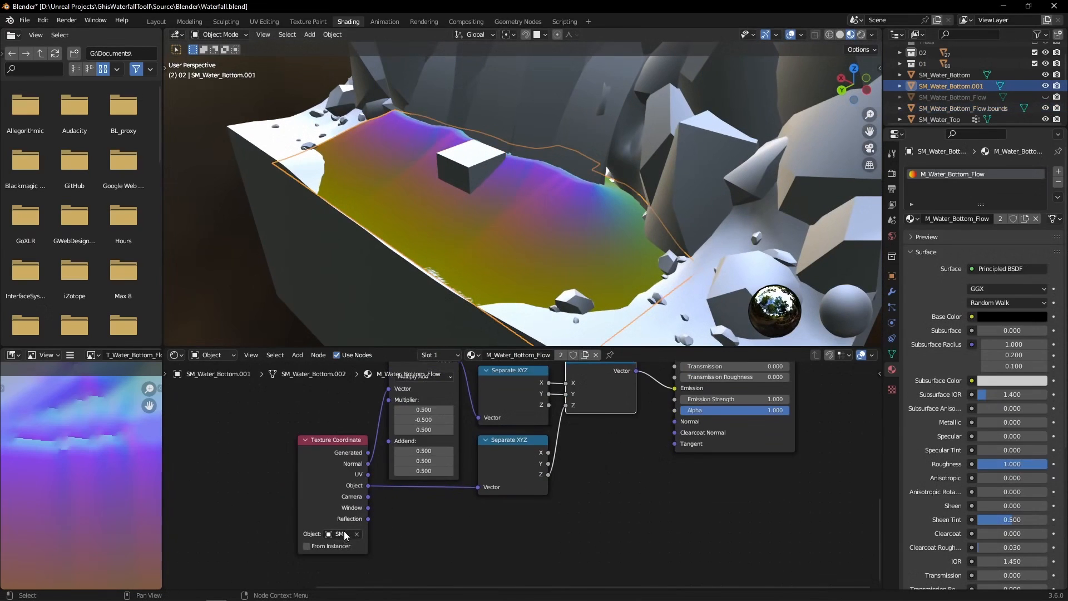
{"action": "middle_click_drag", "start_coordinate": [590, 450], "coordinate": [597, 517]}
{"action": "left_click", "coordinate": [475, 178]}
{"action": "key", "text": "s"}
{"action": "key", "text": "z"}
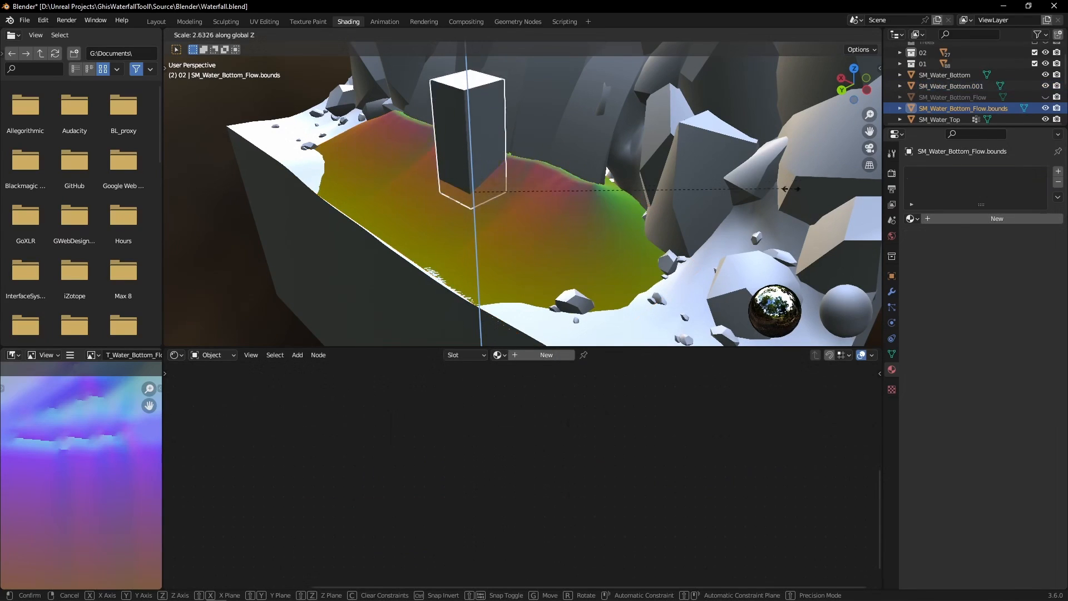
{"action": "right_click", "coordinate": [467, 260]}
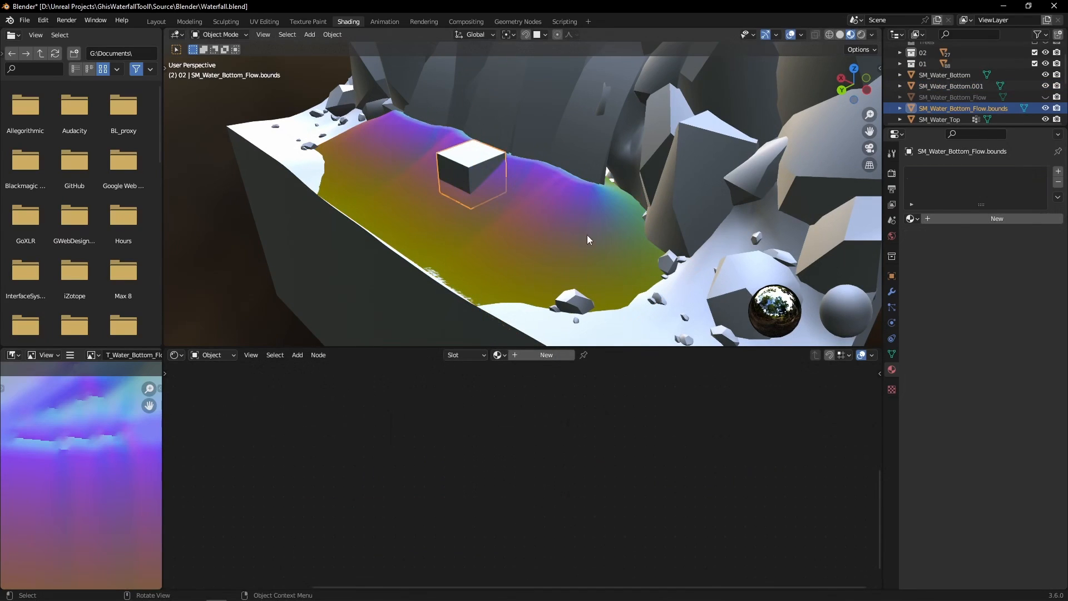
Step: Review the Emit bake settings in the render properties and the colour management Display Device options
{"action": "left_click", "coordinate": [891, 173]}
{"action": "scroll", "coordinate": [953, 322], "scroll_direction": "down", "scroll_amount": 12}
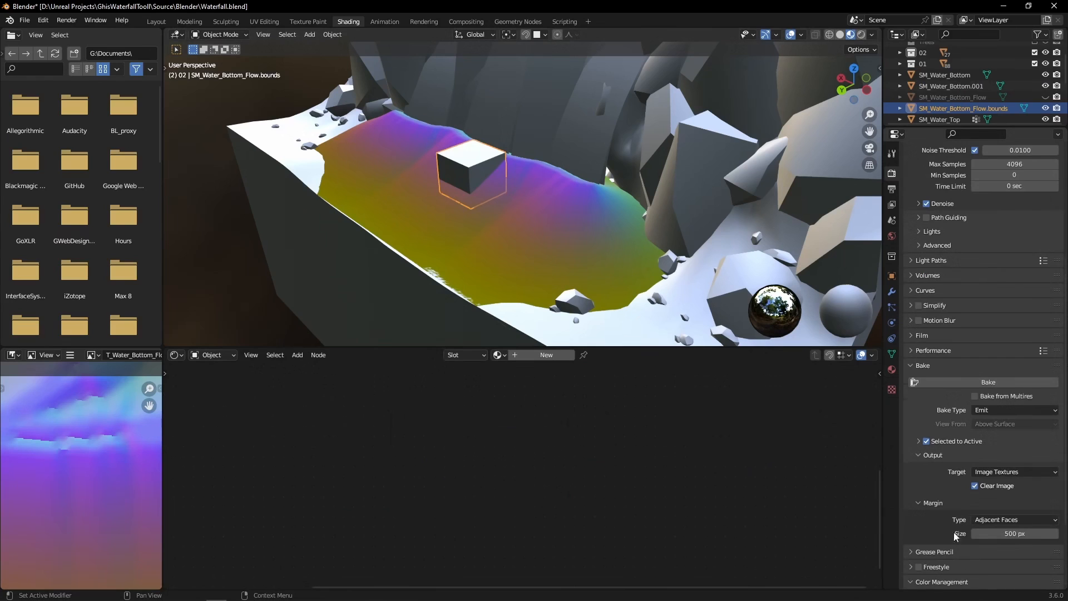
{"action": "scroll", "coordinate": [954, 535], "scroll_direction": "down", "scroll_amount": 5}
{"action": "left_click", "coordinate": [1005, 494]}
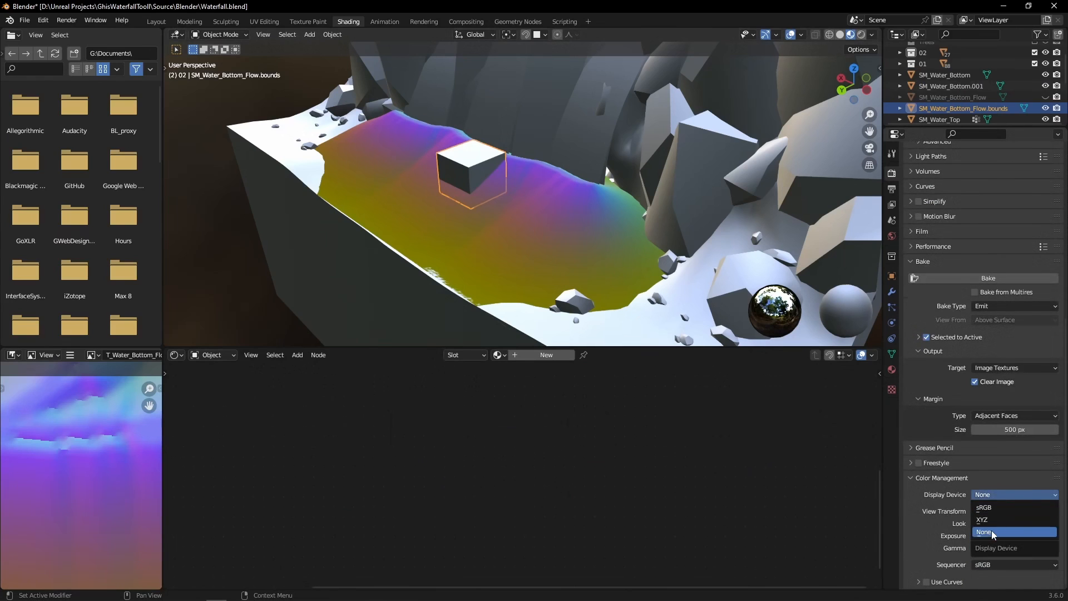
Step: Hide SM_Water_Bottom.001 and, with SM_Water_Bottom selected, inspect its mesh and the Selected to Active bake settings
{"action": "left_click", "coordinate": [601, 251], "text": "shift"}
{"action": "key", "text": "h"}
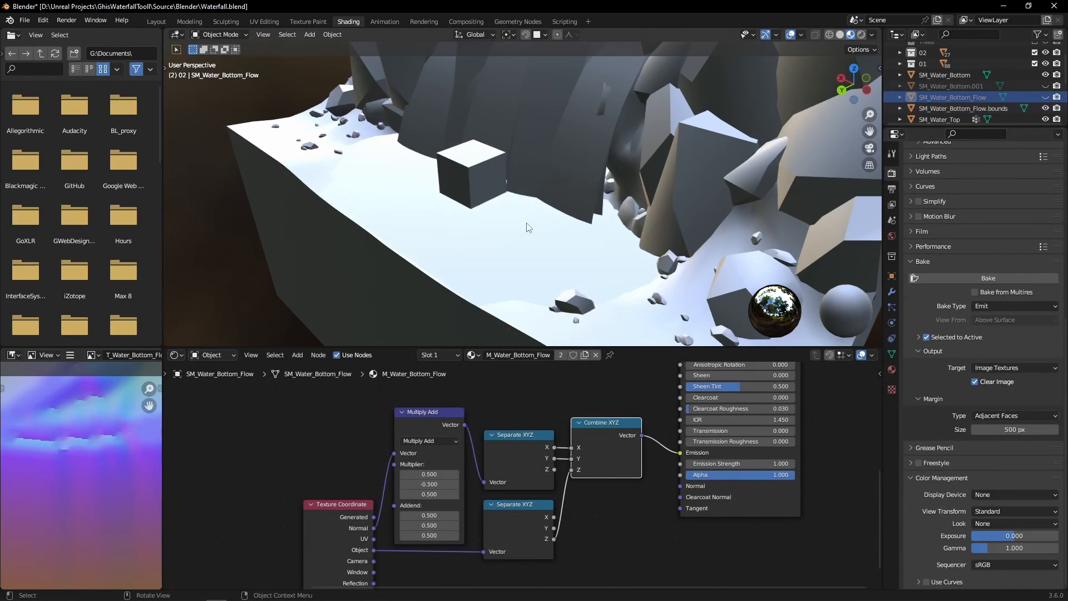
{"action": "left_click", "coordinate": [527, 224]}
{"action": "key", "text": "Tab"}
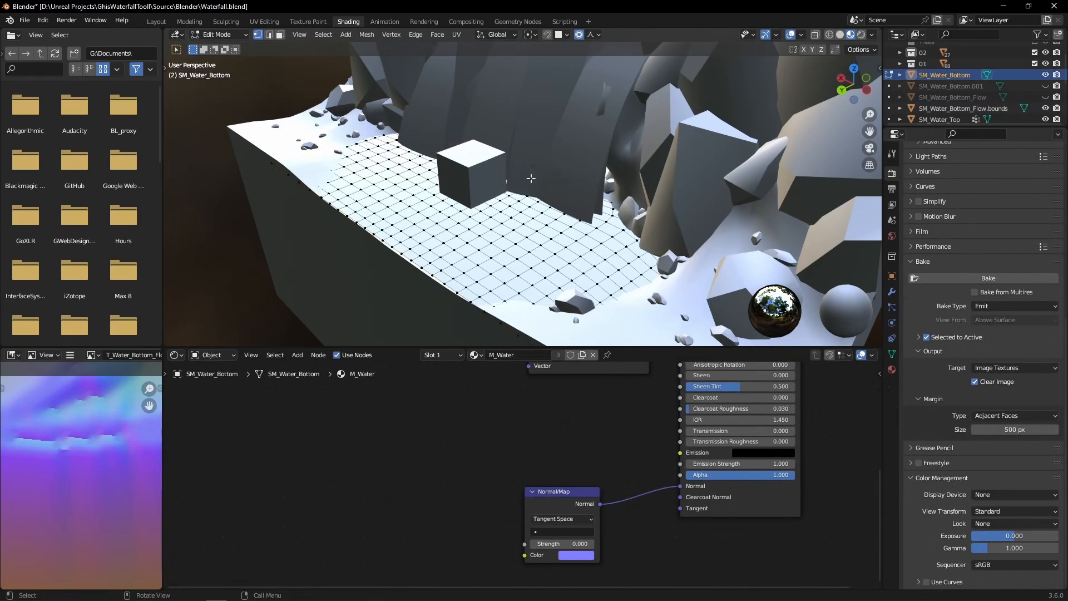
{"action": "key", "text": "Tab"}
{"action": "left_click", "coordinate": [920, 337]}
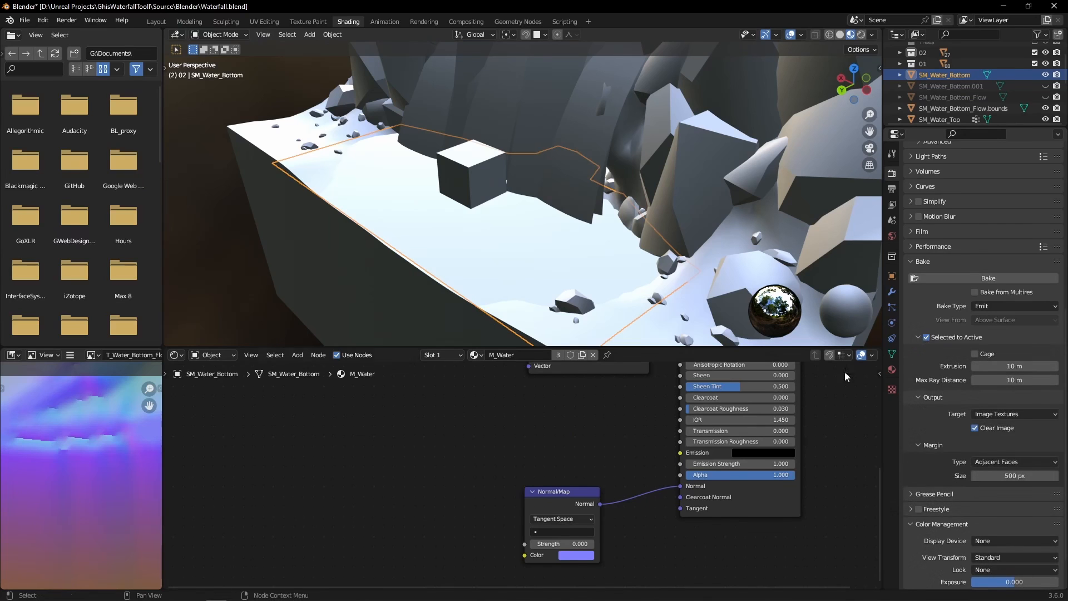
Step: Bring the whole T_Water_Bottom_Flow image into view and start saving it as a new file
{"action": "scroll", "coordinate": [80, 472], "scroll_direction": "down", "scroll_amount": 6}
{"action": "left_click", "coordinate": [70, 355]}
{"action": "mouse_move", "coordinate": [93, 378]}
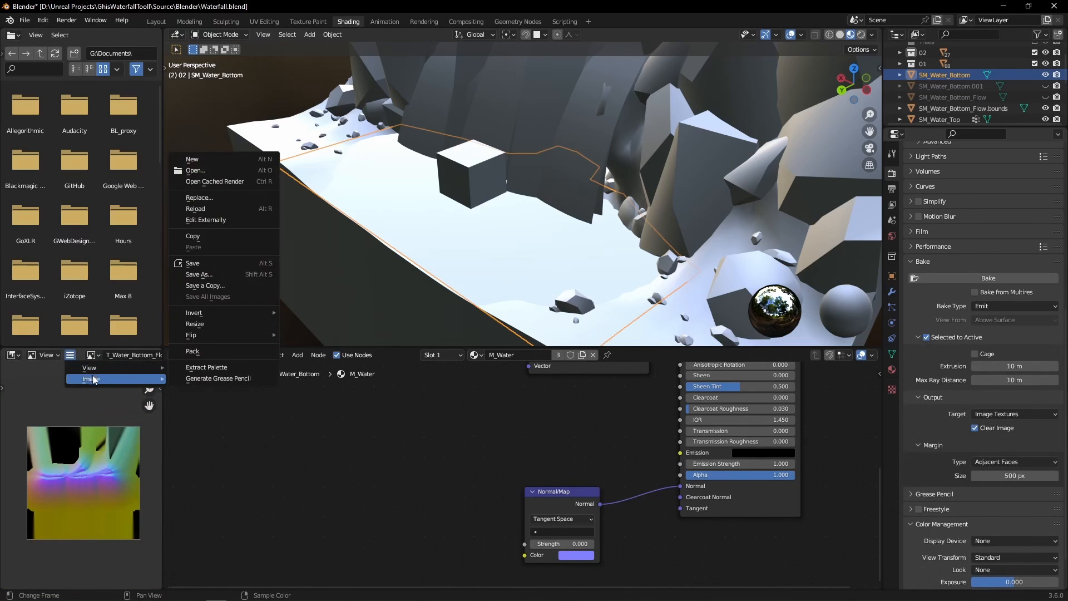
{"action": "left_click", "coordinate": [215, 275]}
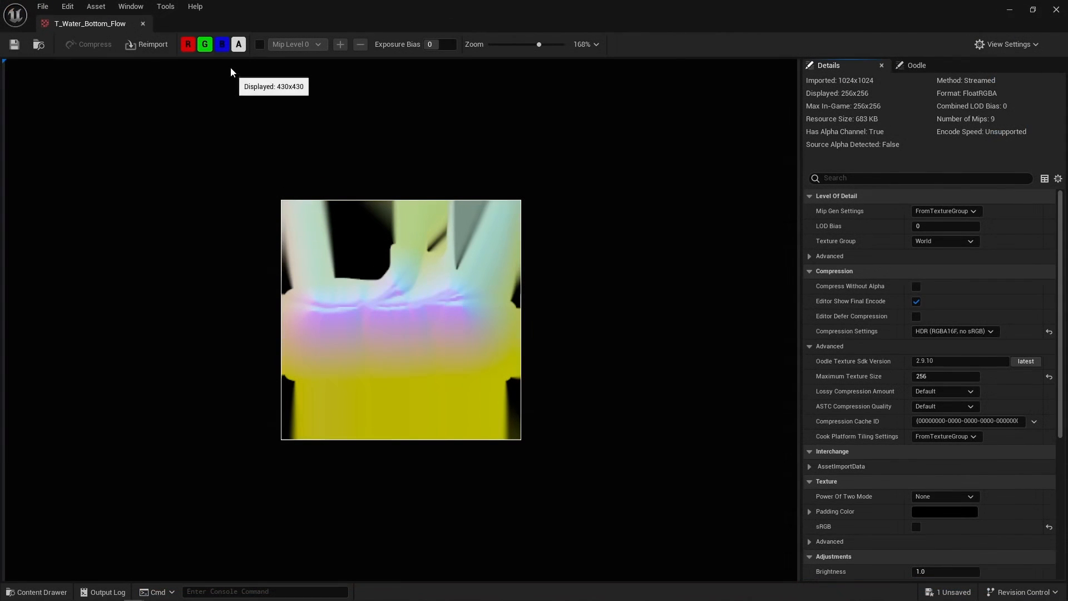
Step: In Unreal Editor, view T_Water_Bottom_Flow's red-green and blue channels separately, and look over the water surface in Lvl_Test
{"action": "left_click", "coordinate": [222, 46]}
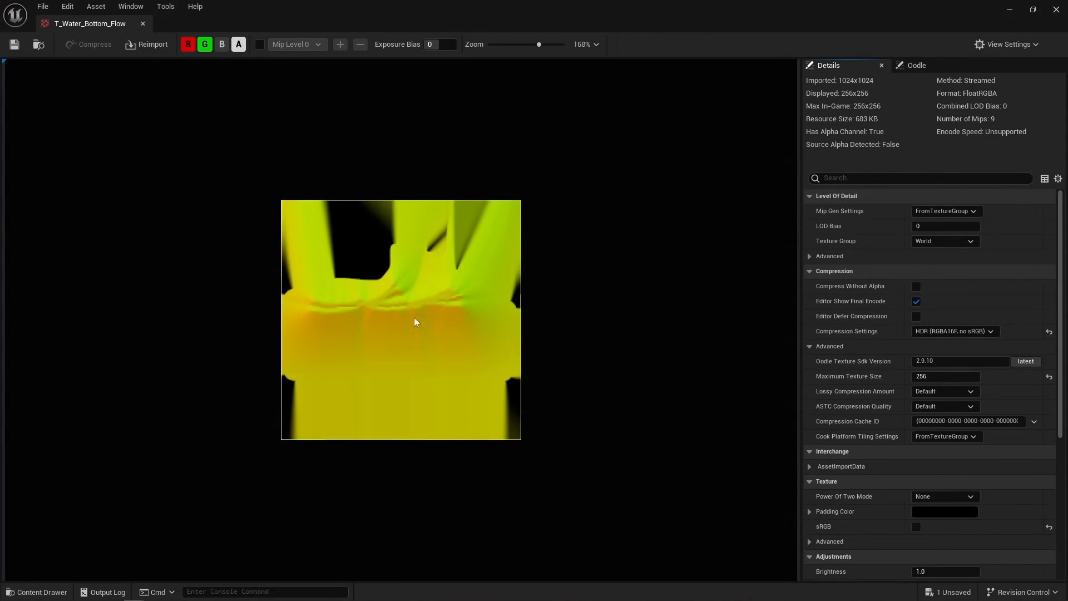
{"action": "left_click", "coordinate": [188, 45]}
{"action": "left_click", "coordinate": [205, 46]}
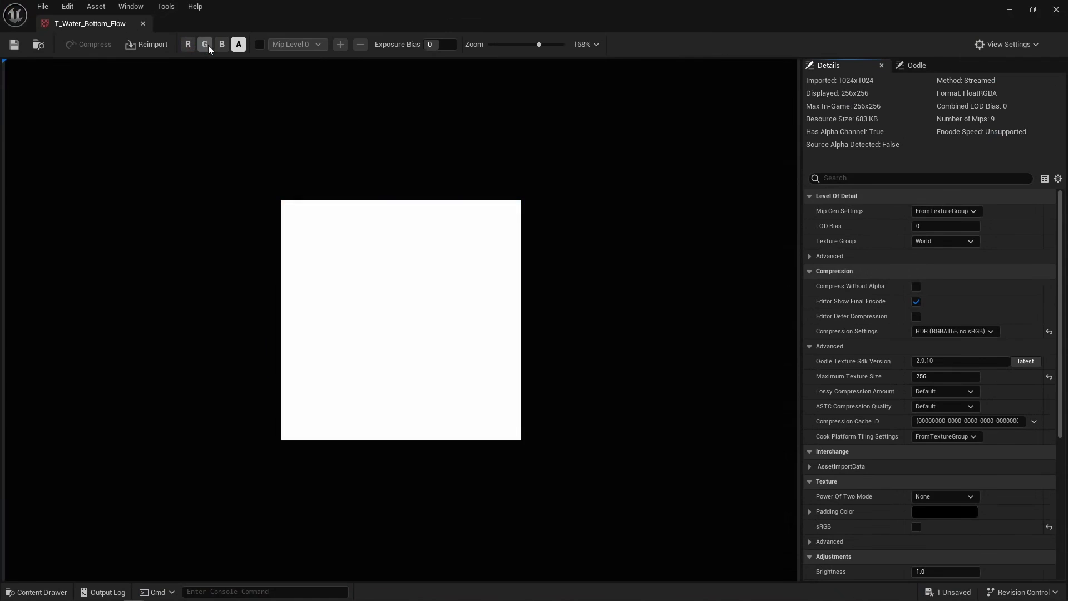
{"action": "left_click", "coordinate": [221, 45]}
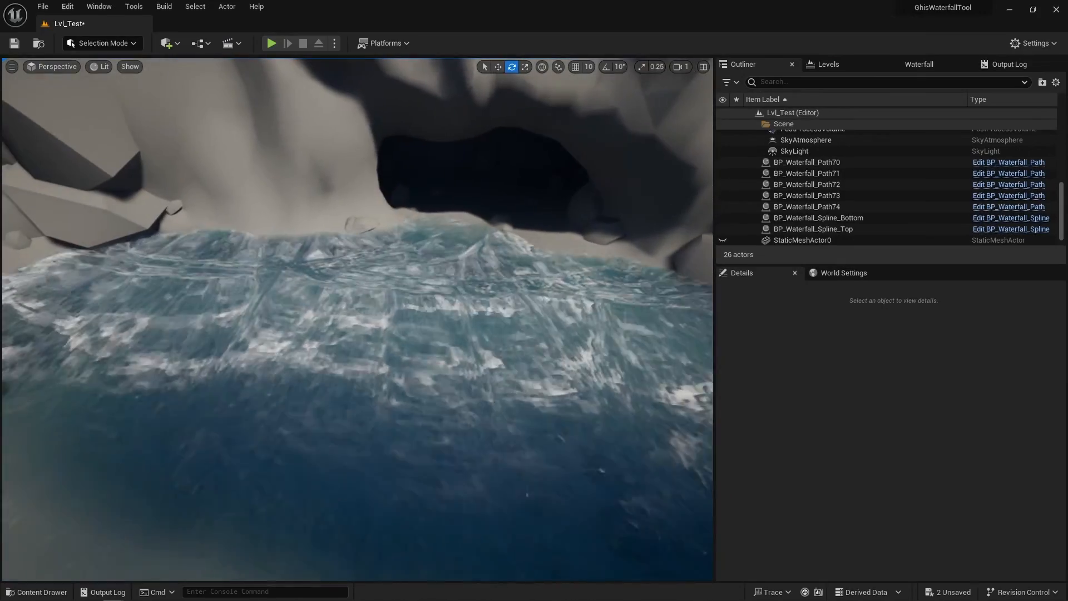
{"action": "right_click_drag", "start_coordinate": [505, 244], "coordinate": [586, 244]}
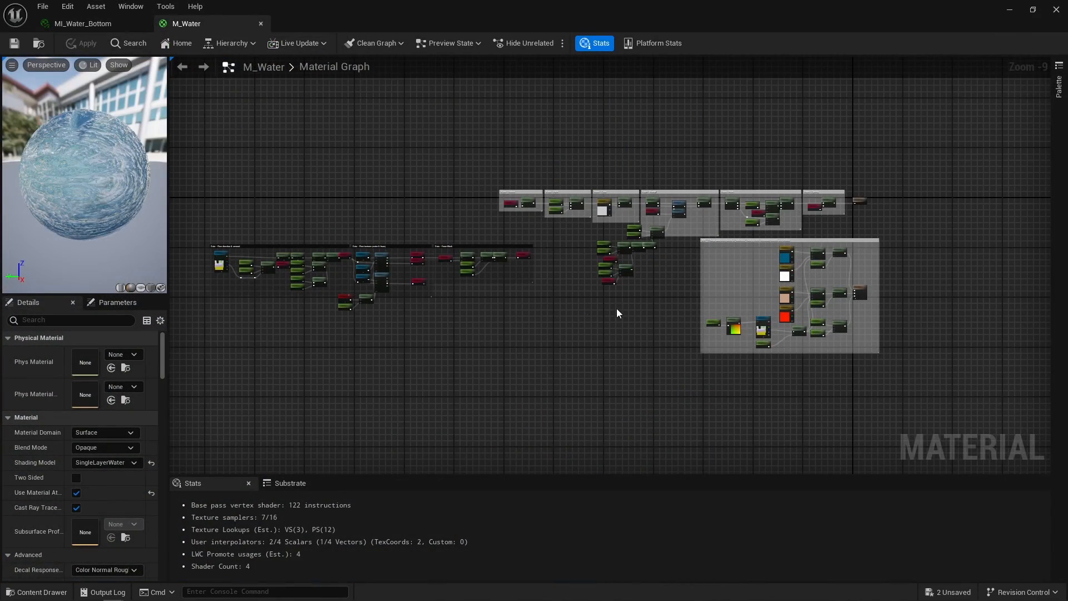
Step: In the M_Water material graph, examine the Maps - Flow sampler and the flow direction and amount nodes
{"action": "scroll", "coordinate": [210, 278], "scroll_direction": "up", "scroll_amount": 7}
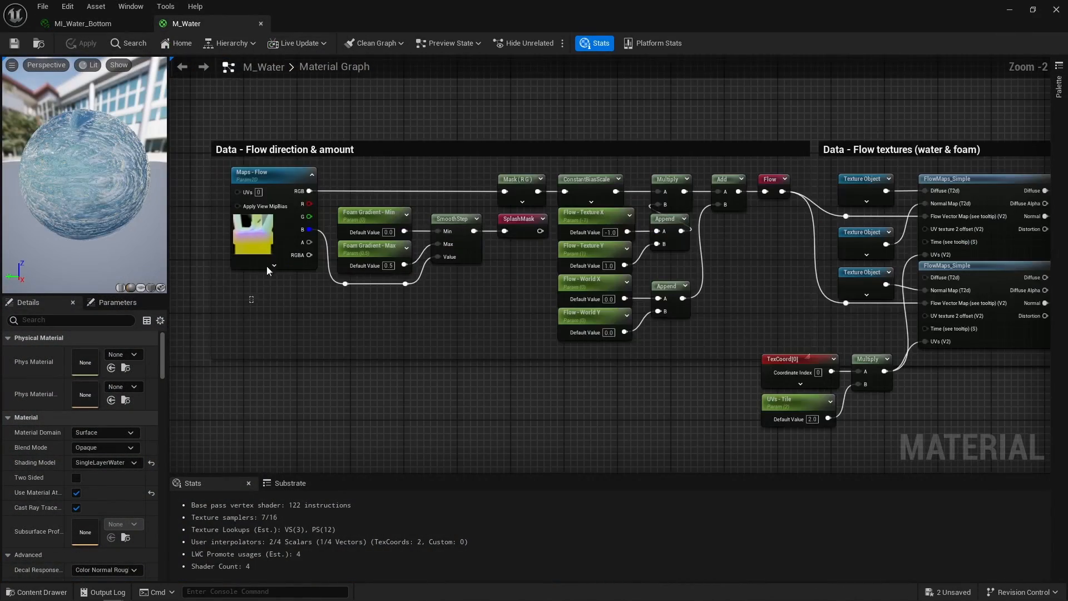
{"action": "left_click", "coordinate": [266, 265]}
{"action": "right_click_drag", "start_coordinate": [555, 281], "coordinate": [336, 324]}
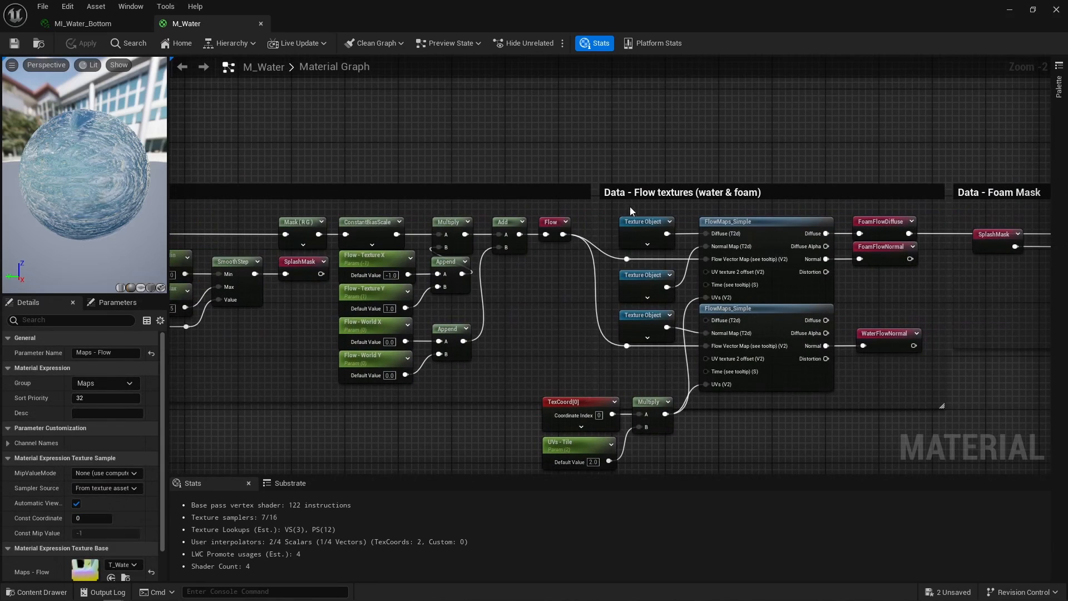
Step: Inspect the three Texture Object nodes feeding the flow maps, and view the T_Water_Splash texture
{"action": "left_click", "coordinate": [645, 236]}
{"action": "left_click", "coordinate": [656, 291]}
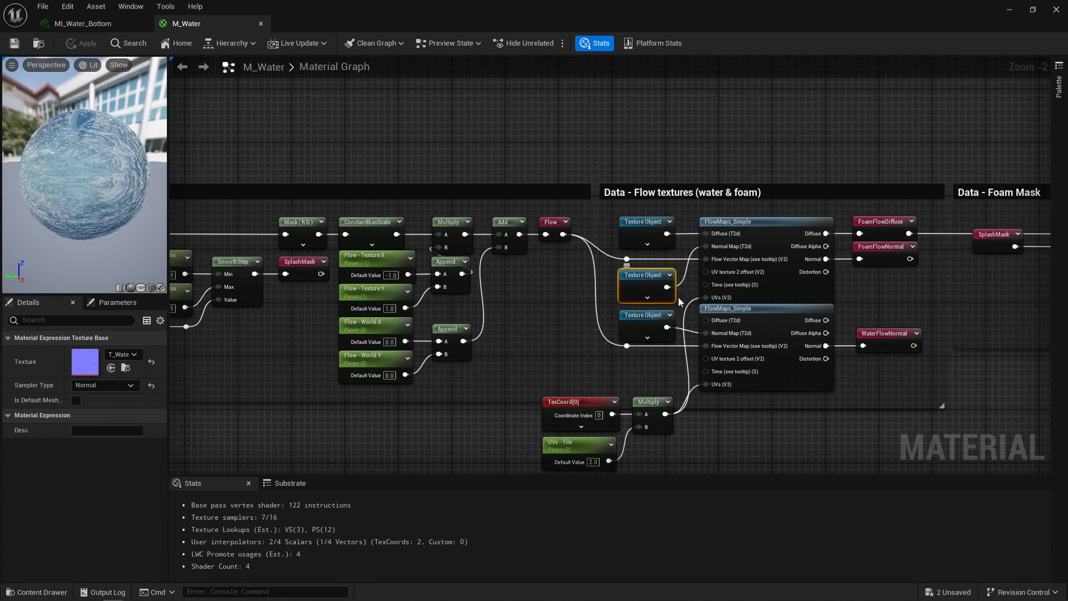
{"action": "left_click", "coordinate": [641, 323]}
{"action": "left_click", "coordinate": [644, 230]}
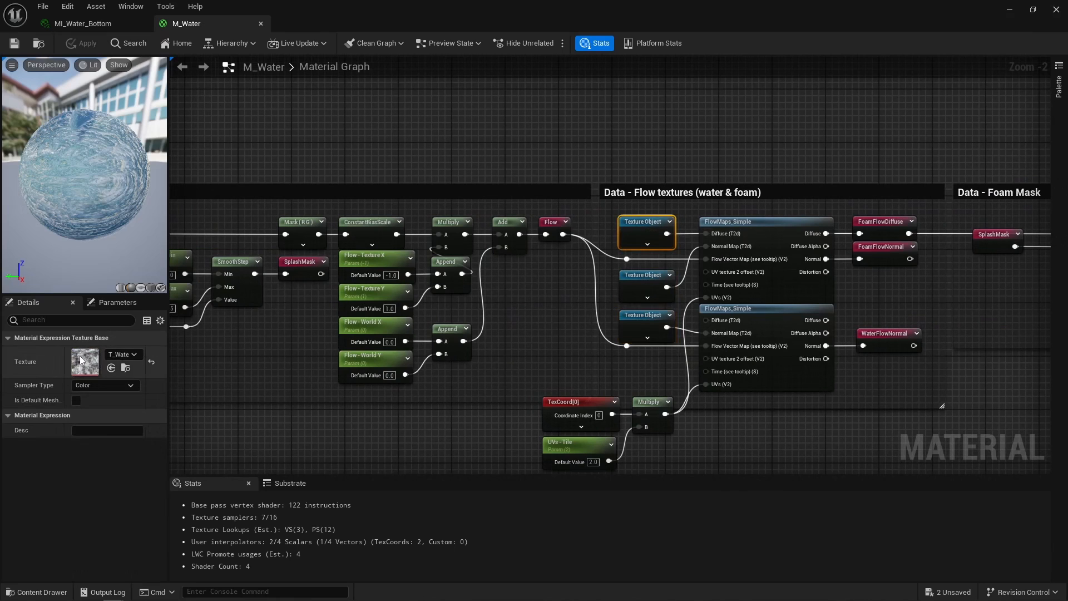
{"action": "double_click", "coordinate": [78, 360]}
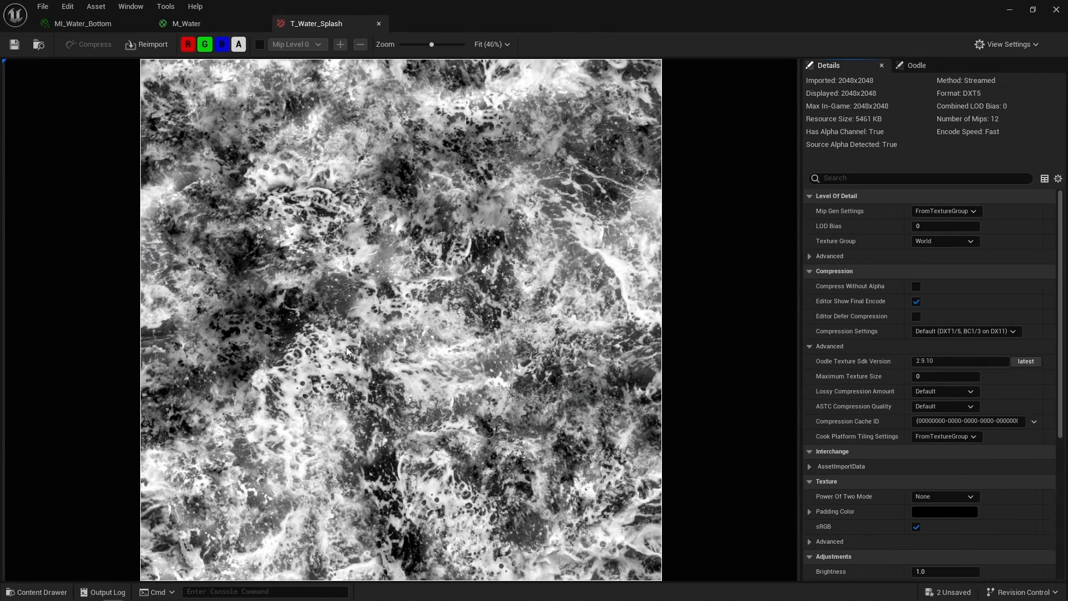
{"action": "left_click", "coordinate": [379, 23]}
Step: Examine the Data - Foam Mask section and follow the FoamMask reroute to its use in Foam - Opacity
{"action": "right_click_drag", "start_coordinate": [529, 250], "coordinate": [170, 262]}
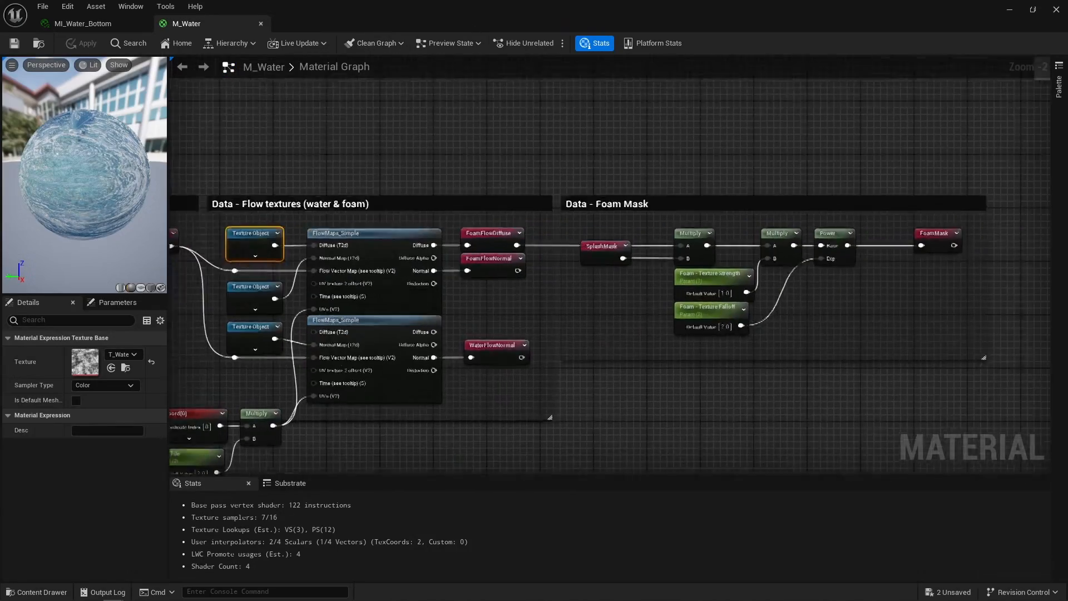
{"action": "right_click_drag", "start_coordinate": [883, 278], "coordinate": [771, 261]}
{"action": "double_click", "coordinate": [825, 221]}
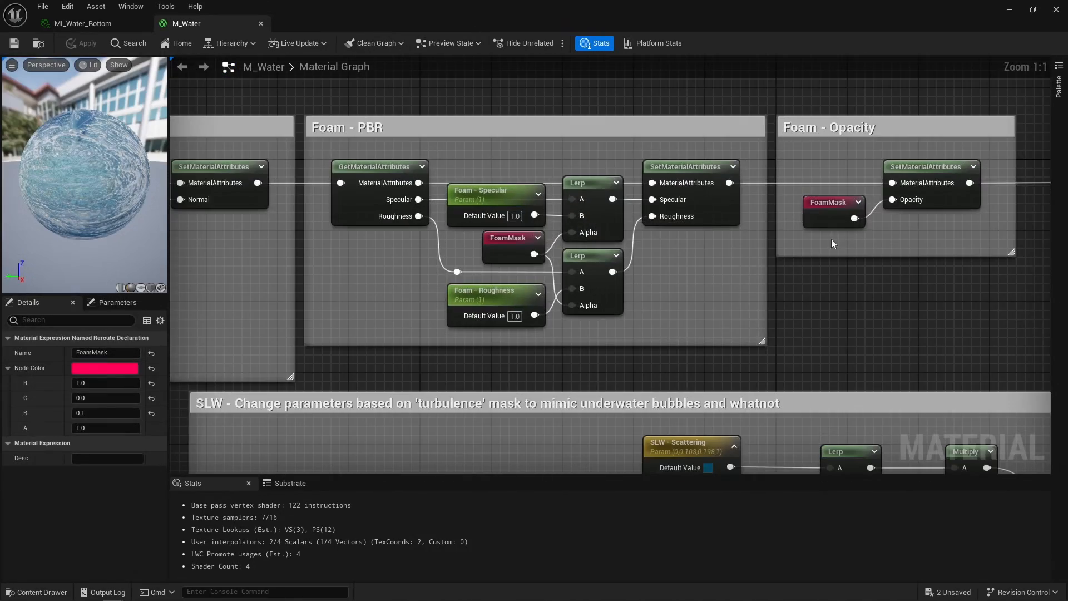
{"action": "left_click_drag", "start_coordinate": [831, 243], "coordinate": [949, 165]}
Step: Examine the Foam - Normal section and the splash and flow nodes that drive its flatness
{"action": "right_click_drag", "start_coordinate": [611, 252], "coordinate": [1045, 217]}
{"action": "scroll", "coordinate": [613, 235], "scroll_direction": "down", "scroll_amount": 1}
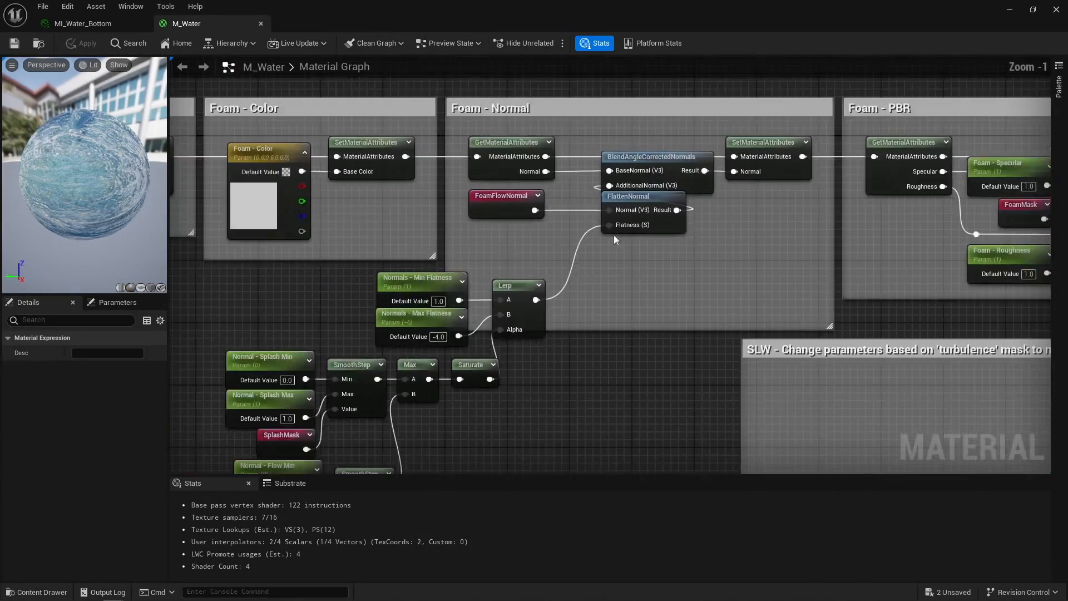
{"action": "right_click_drag", "start_coordinate": [205, 429], "coordinate": [342, 347]}
{"action": "left_click_drag", "start_coordinate": [342, 343], "coordinate": [561, 445]}
{"action": "right_click_drag", "start_coordinate": [647, 346], "coordinate": [410, 435]}
{"action": "left_click_drag", "start_coordinate": [409, 435], "coordinate": [651, 179]}
Step: Examine the specular and roughness blending nodes in the Foam - PBR section
{"action": "right_click_drag", "start_coordinate": [744, 257], "coordinate": [350, 257]}
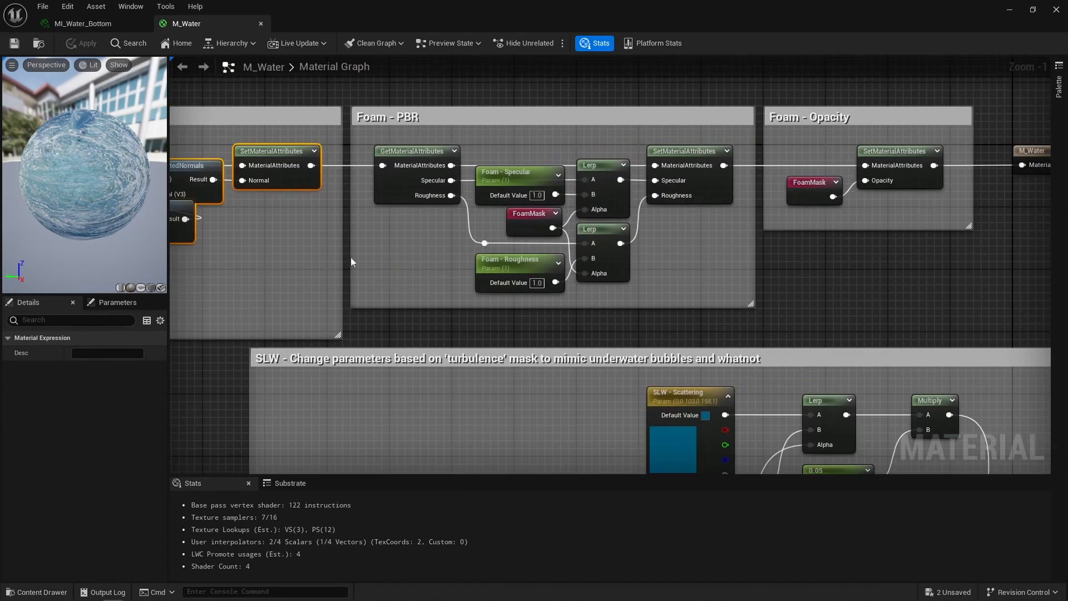
{"action": "left_click_drag", "start_coordinate": [351, 257], "coordinate": [695, 175]}
{"action": "left_click", "coordinate": [698, 245]}
Step: Examine the SLW section's scattering, absorption and phase nodes feeding the Single Layer Water Material output
{"action": "scroll", "coordinate": [661, 276], "scroll_direction": "down", "scroll_amount": 3}
{"action": "right_click_drag", "start_coordinate": [661, 276], "coordinate": [670, 128]}
{"action": "scroll", "coordinate": [670, 128], "scroll_direction": "down", "scroll_amount": 1}
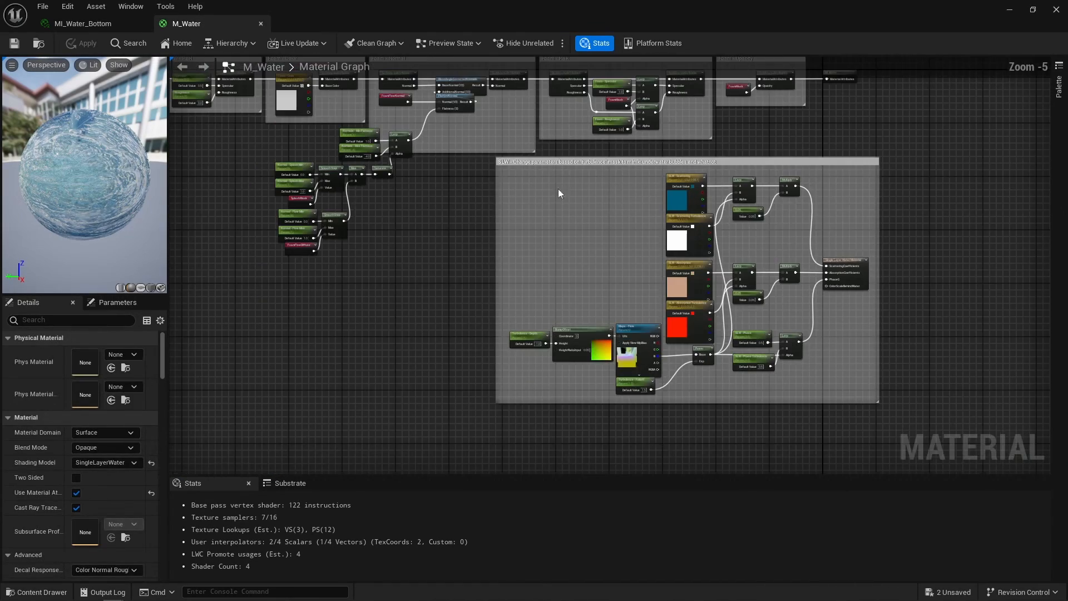
{"action": "left_click_drag", "start_coordinate": [462, 165], "coordinate": [851, 406]}
{"action": "scroll", "coordinate": [778, 281], "scroll_direction": "up", "scroll_amount": 2}
{"action": "left_click", "coordinate": [792, 304]}
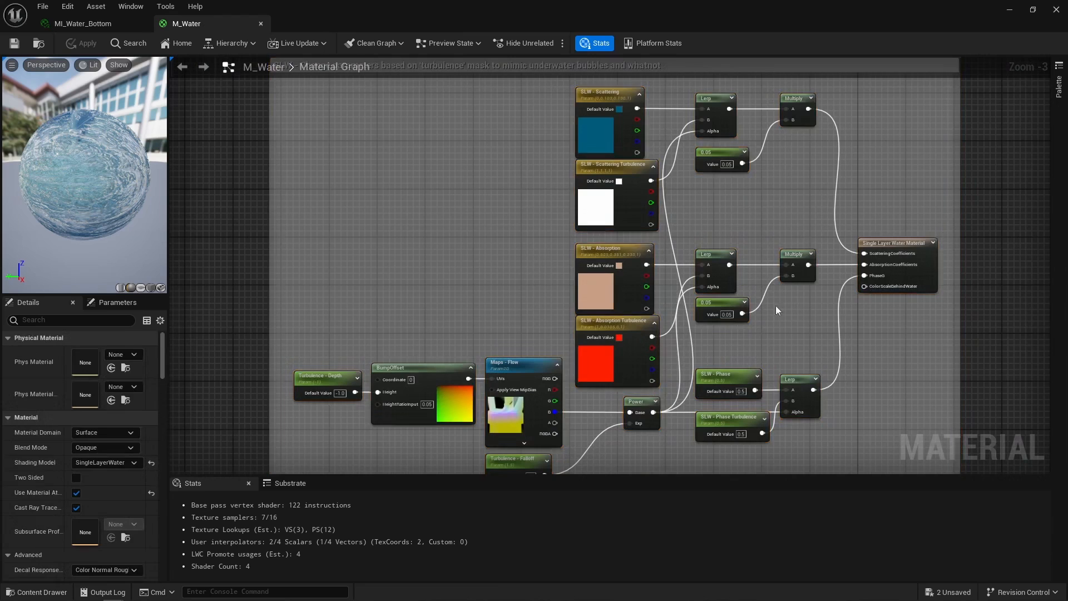
Step: Inspect the turbulence mask nodes, from Turbulence - Depth and BumpOffset into the Maps - Flow sampler
{"action": "right_click_drag", "start_coordinate": [378, 410], "coordinate": [401, 302]}
{"action": "scroll", "coordinate": [401, 302], "scroll_direction": "up", "scroll_amount": 2}
{"action": "left_click_drag", "start_coordinate": [377, 222], "coordinate": [578, 312]}
{"action": "left_click", "coordinate": [562, 312]}
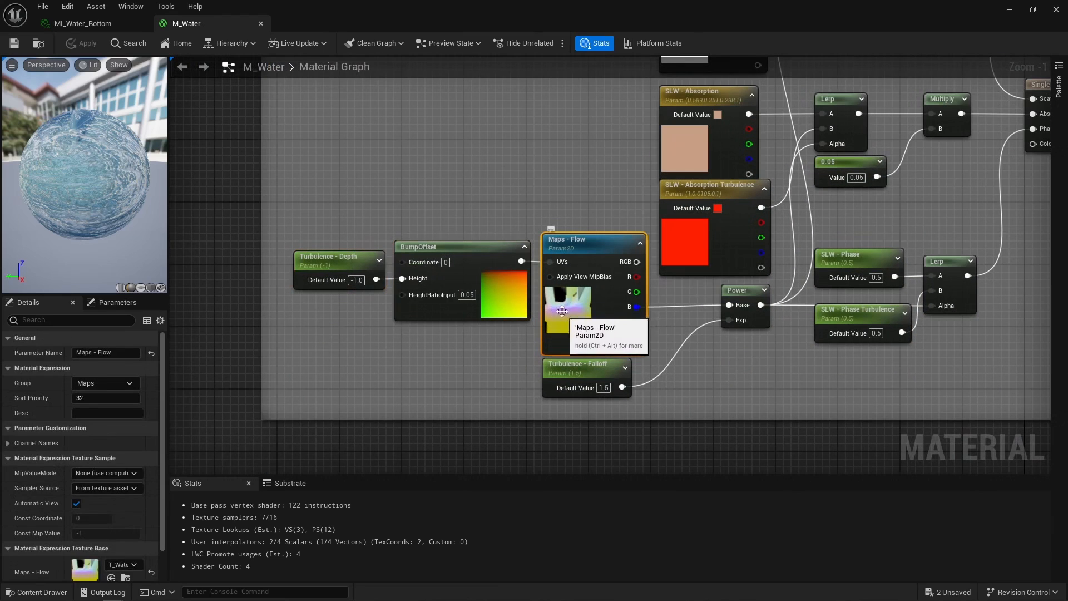
Step: Examine the T_Water_Bottom_Flow texture behind the Maps - Flow sampler, isolating its colour channels, and return to the M_Water graph
{"action": "double_click", "coordinate": [87, 572]}
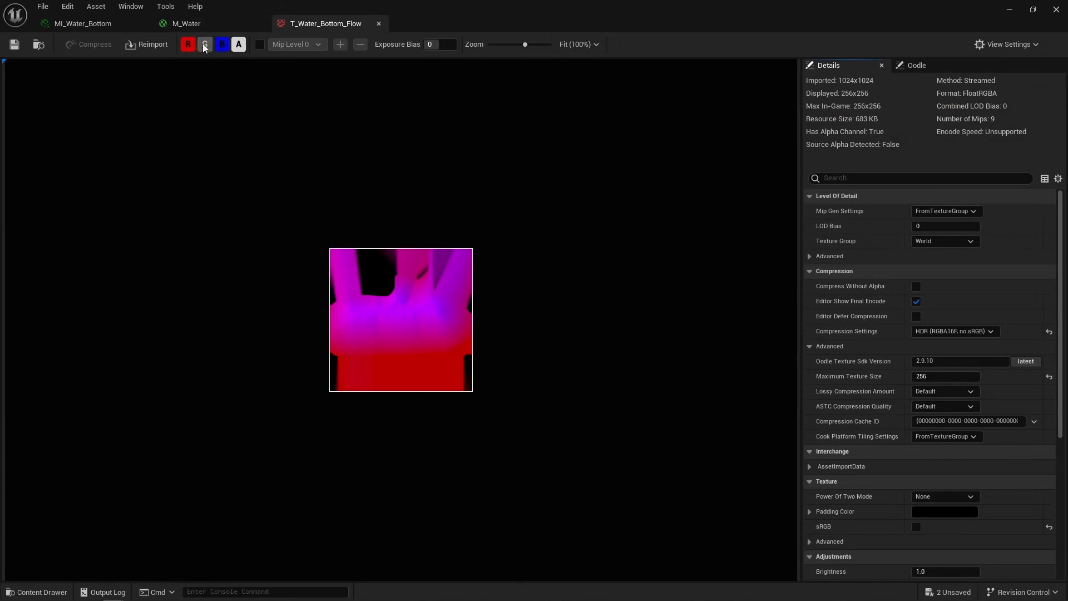
{"action": "left_click", "coordinate": [379, 24]}
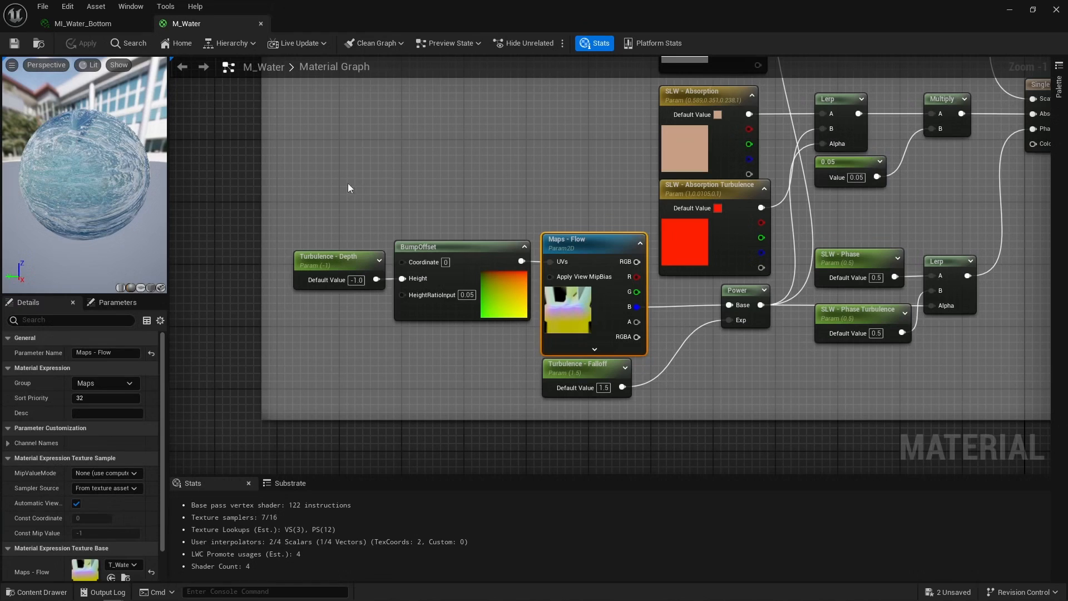
{"action": "left_click_drag", "start_coordinate": [348, 188], "coordinate": [477, 343]}
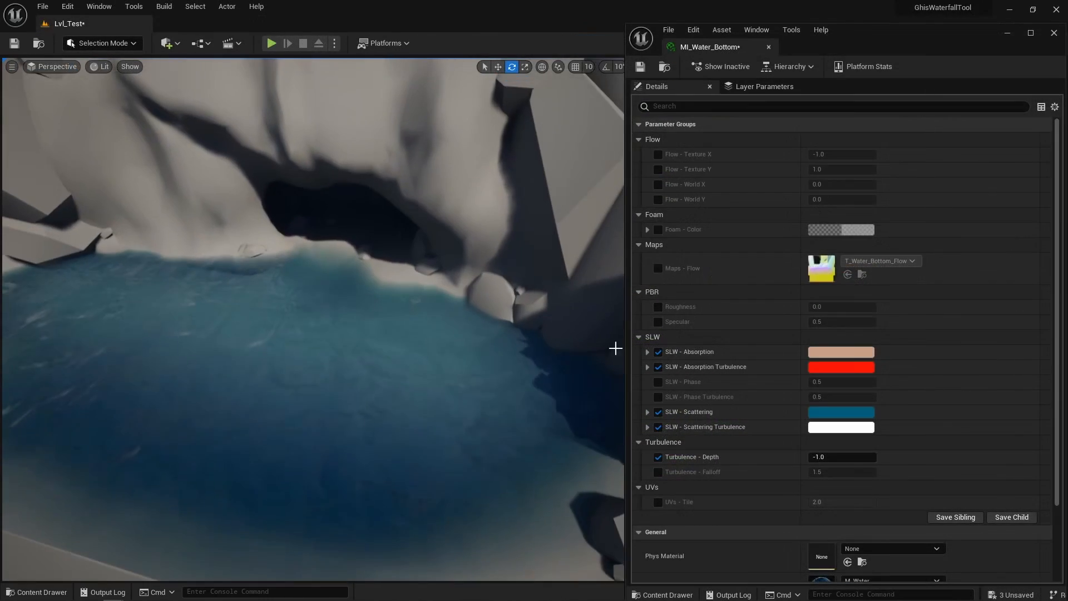
Step: Test Turbulence - Depth values of 0, -2 and -0.5 on MI_Water_Bottom, leaving it at -0.5
{"action": "type", "text": "0"}
{"action": "key", "text": "Return"}
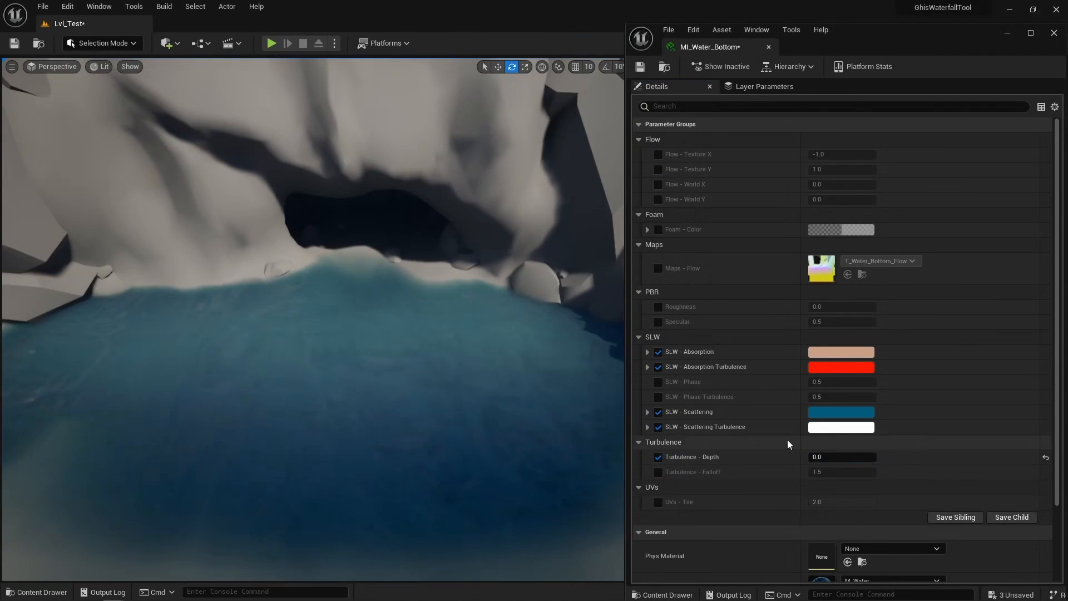
{"action": "type", "text": "-2"}
{"action": "key", "text": "Return"}
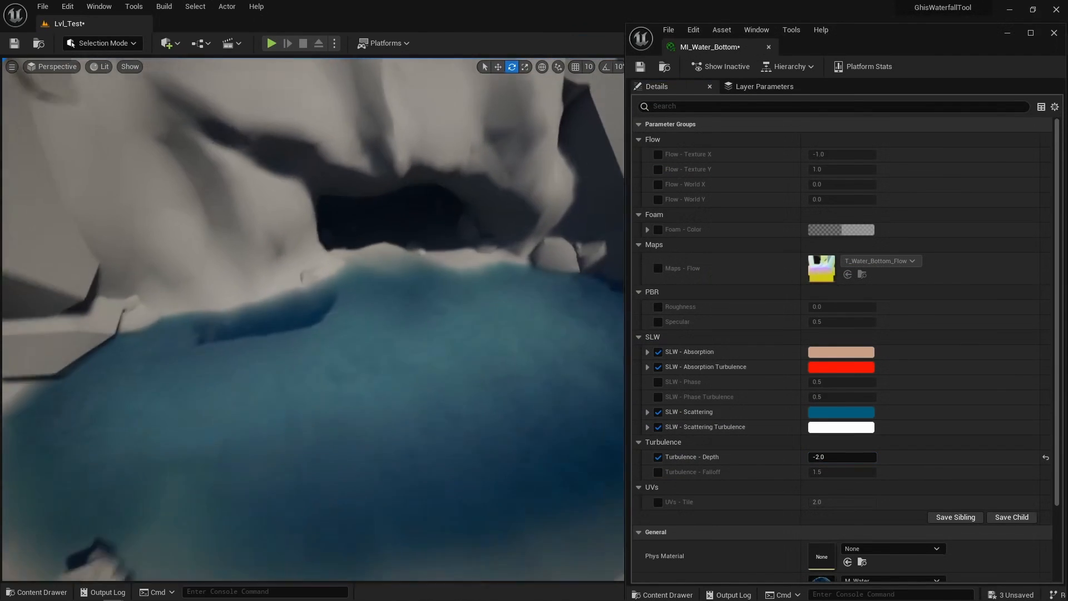
{"action": "type", "text": "-0.5"}
{"action": "key", "text": "Return"}
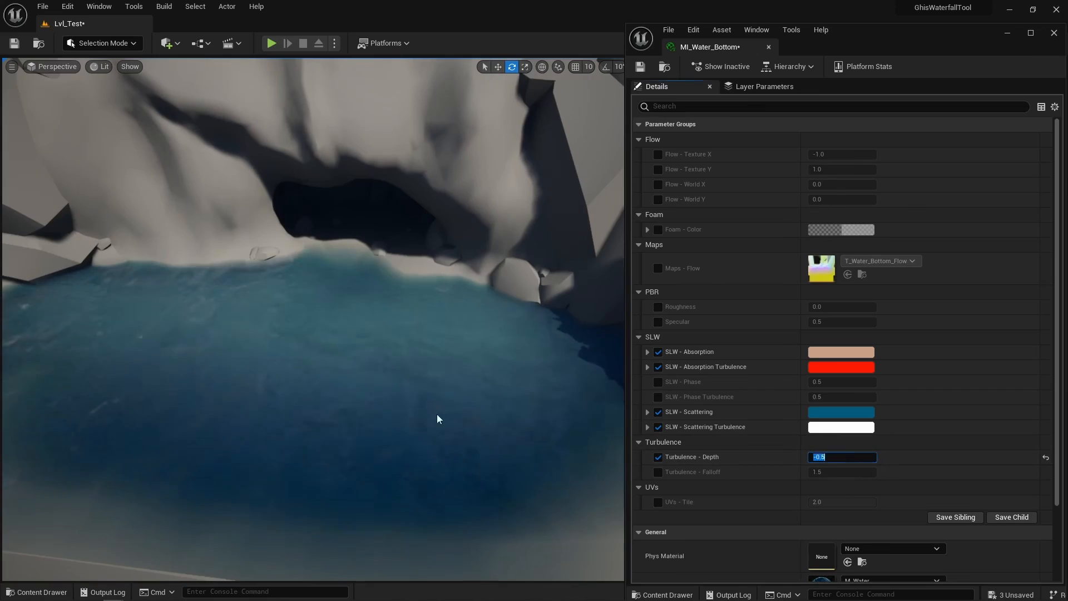
{"action": "mouse_move", "coordinate": [436, 417]}
{"action": "right_mouse_down"}
{"action": "mouse_move", "coordinate": [389, 411]}
{"action": "mouse_move", "coordinate": [461, 445]}
{"action": "mouse_move", "coordinate": [411, 409]}
{"action": "mouse_move", "coordinate": [450, 423]}
{"action": "mouse_move", "coordinate": [436, 413]}
{"action": "right_mouse_up"}
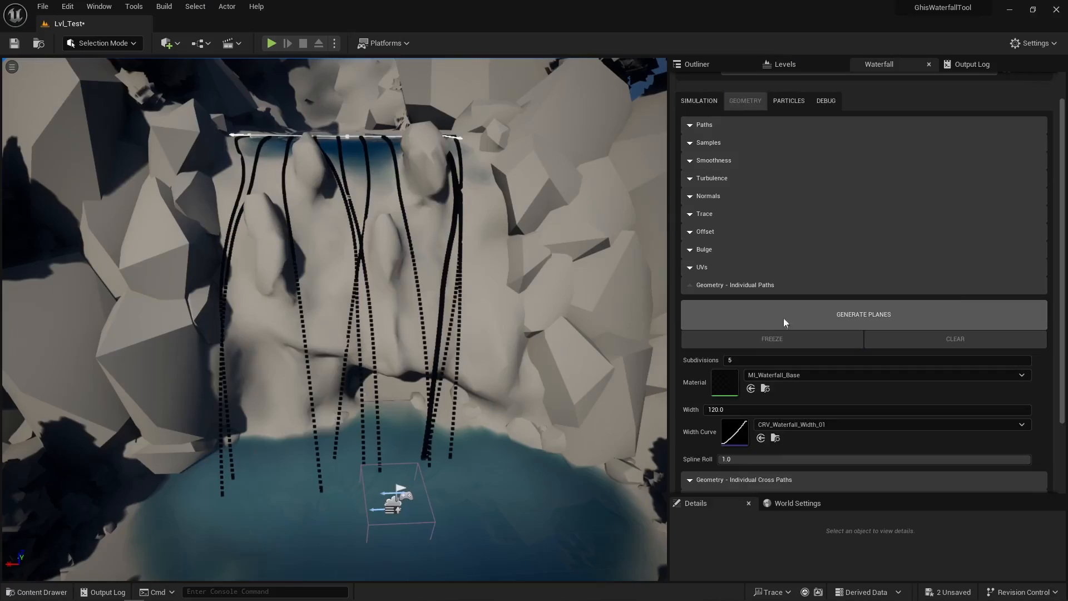
Step: Generate the waterfall planes from the individual paths and select the generated dynamic mesh actor
{"action": "left_click", "coordinate": [802, 318]}
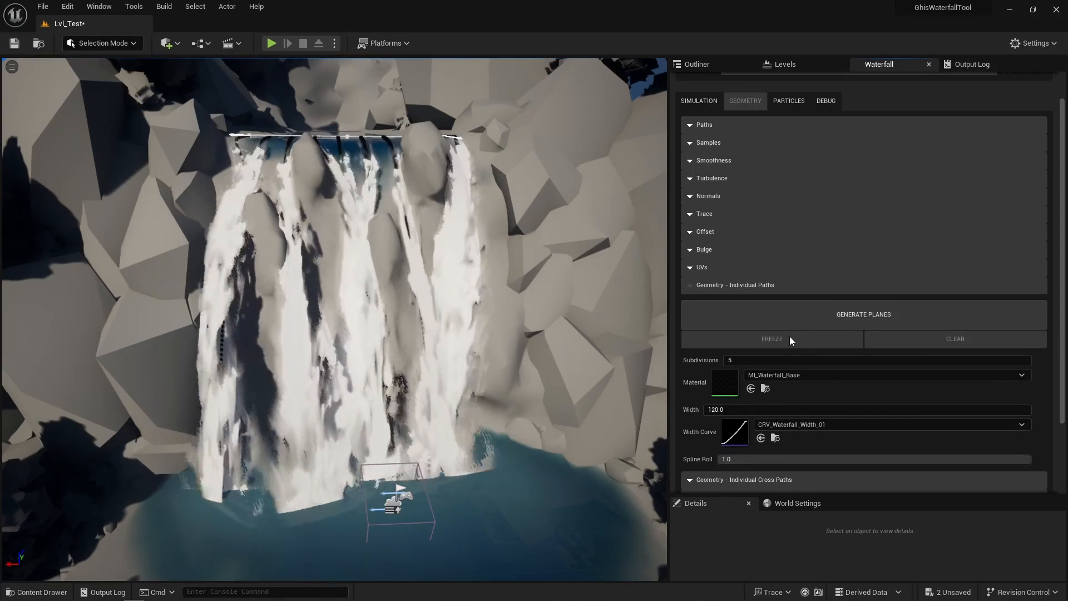
{"action": "left_click", "coordinate": [712, 65]}
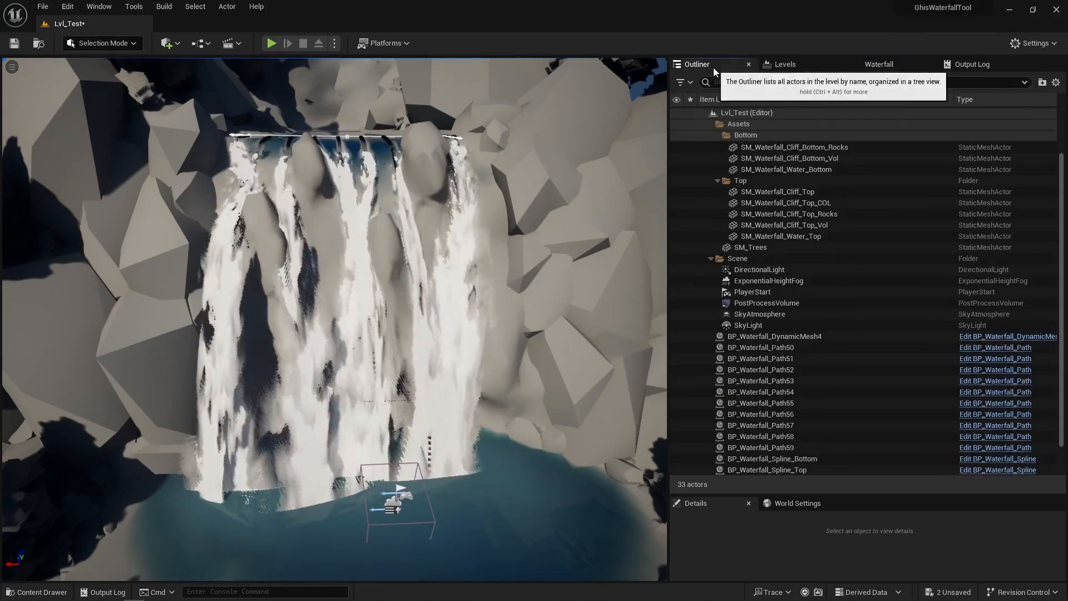
{"action": "left_click", "coordinate": [802, 333]}
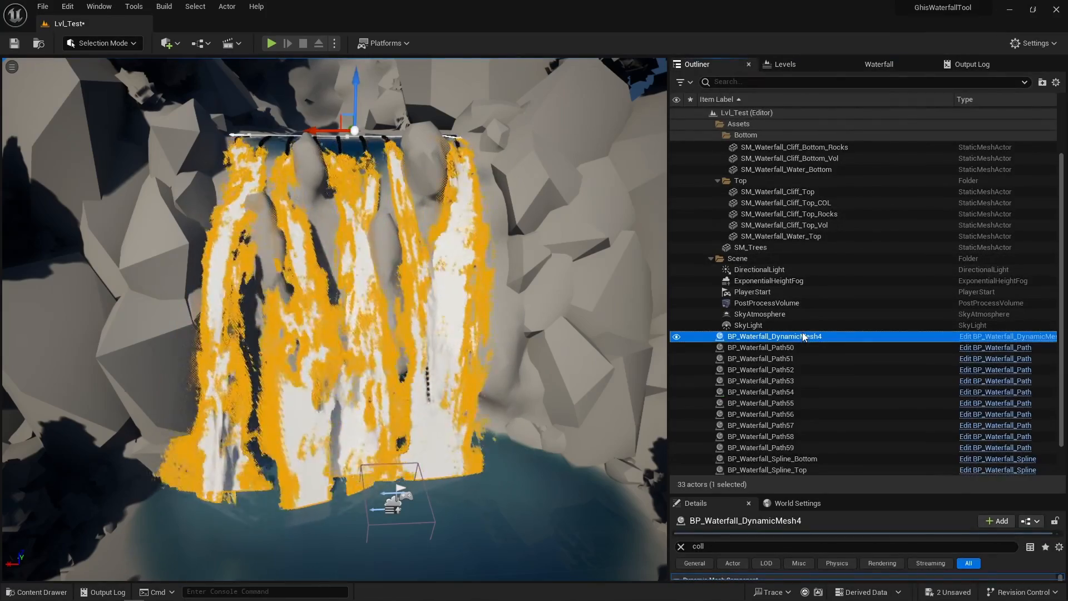
{"action": "left_click", "coordinate": [882, 65]}
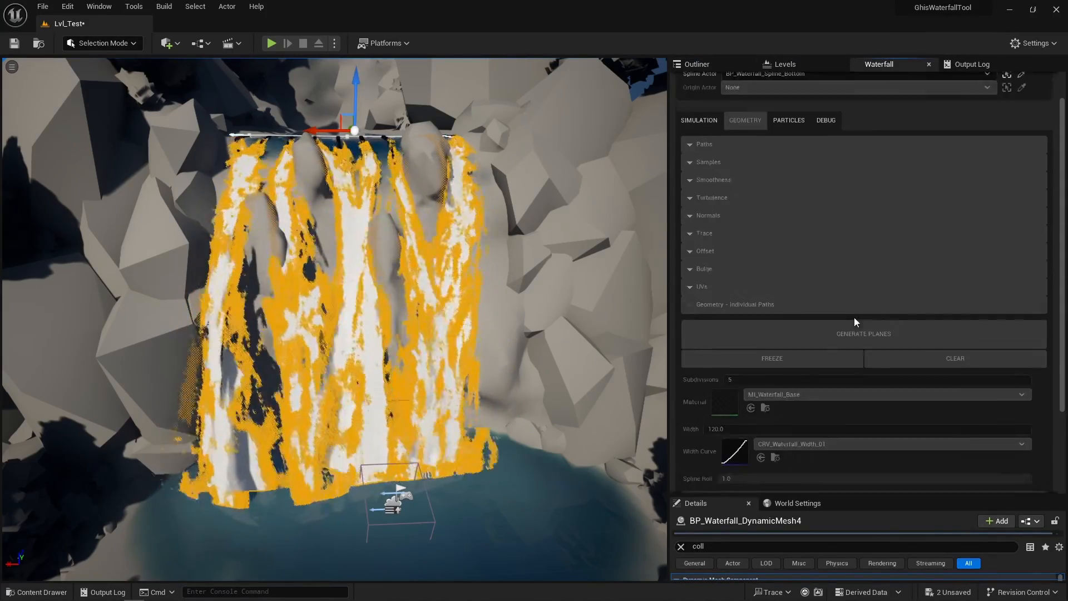
{"action": "left_click", "coordinate": [713, 64]}
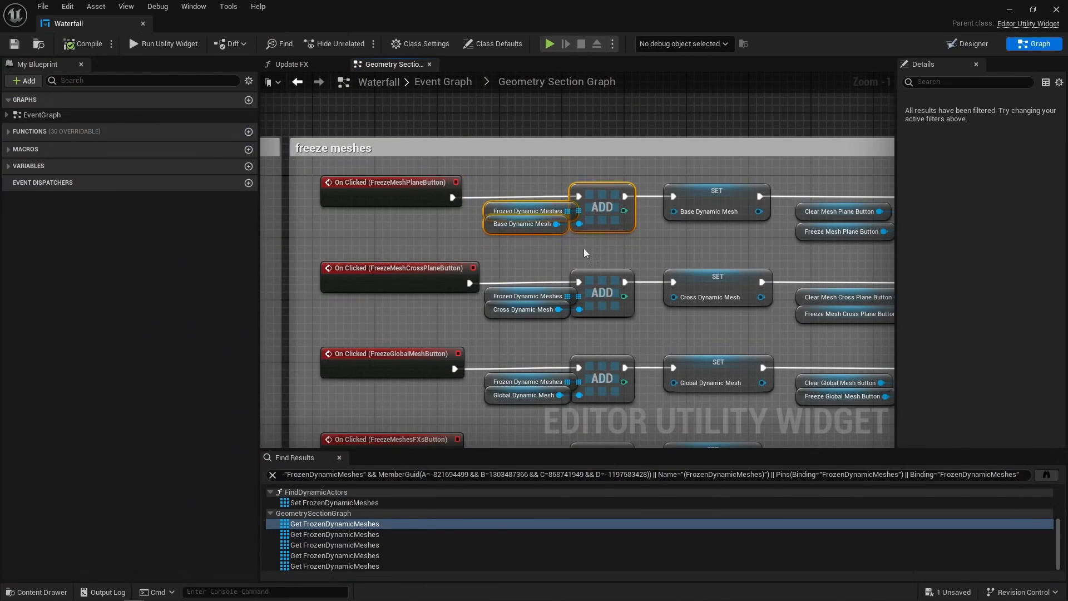
Step: Trace the Base Dynamic Mesh references to Start Mesh and inspect its Create and Assign Dynamic Mesh Actor macro
{"action": "left_click", "coordinate": [743, 208]}
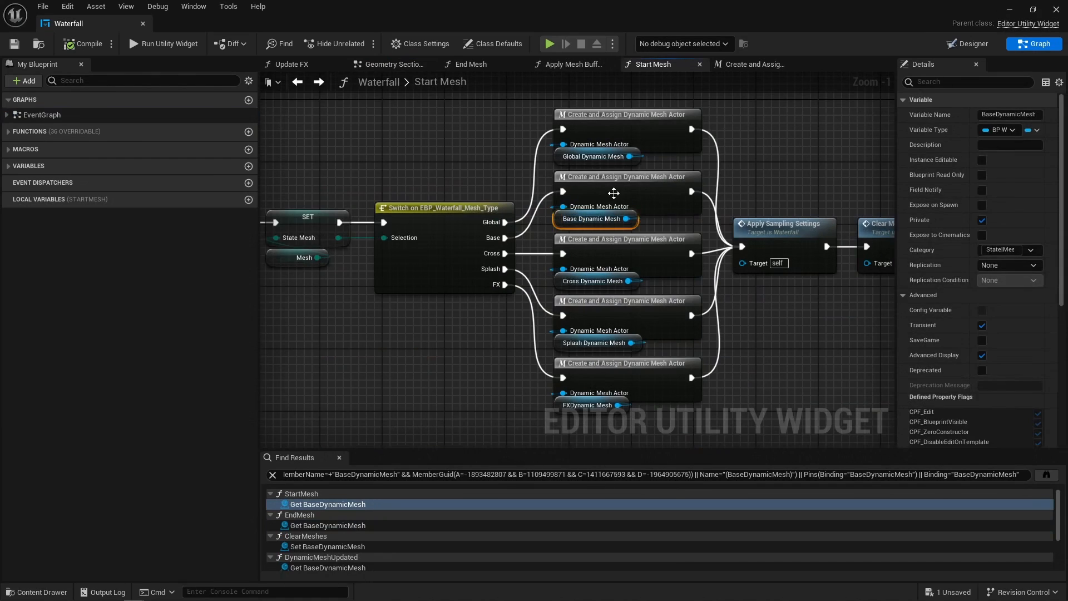
{"action": "double_click", "coordinate": [614, 195]}
{"action": "scroll", "coordinate": [415, 225], "scroll_direction": "up", "scroll_amount": 1}
{"action": "left_click_drag", "start_coordinate": [413, 165], "coordinate": [555, 239]}
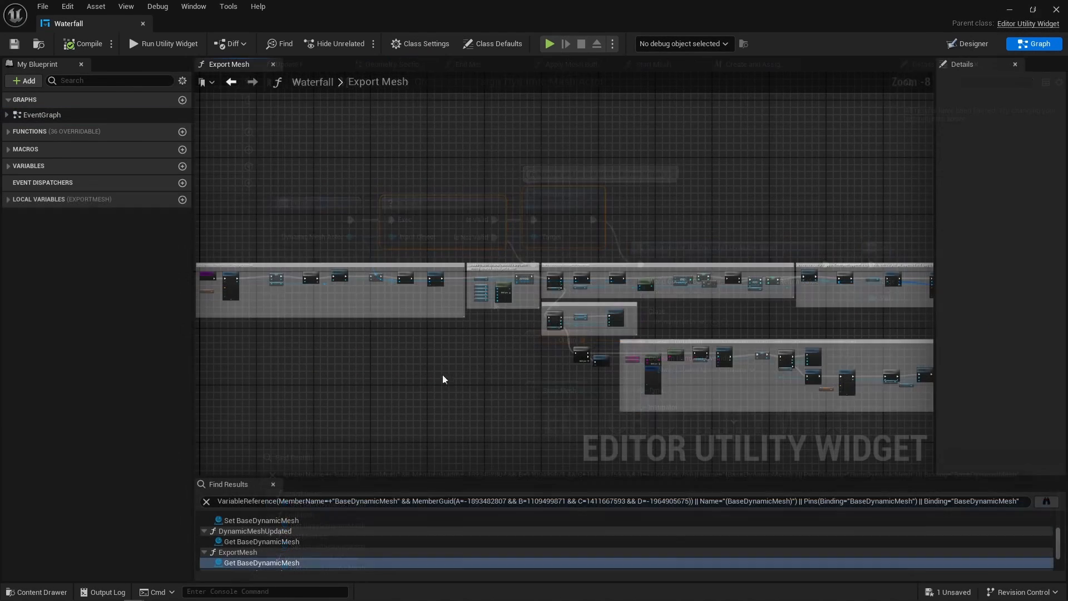
Step: Examine how Export Mesh combines frozen and current dynamic meshes, loops through them and appends each with its material ID
{"action": "scroll", "coordinate": [484, 286], "scroll_direction": "up", "scroll_amount": 4}
{"action": "scroll", "coordinate": [482, 256], "scroll_direction": "up", "scroll_amount": 3}
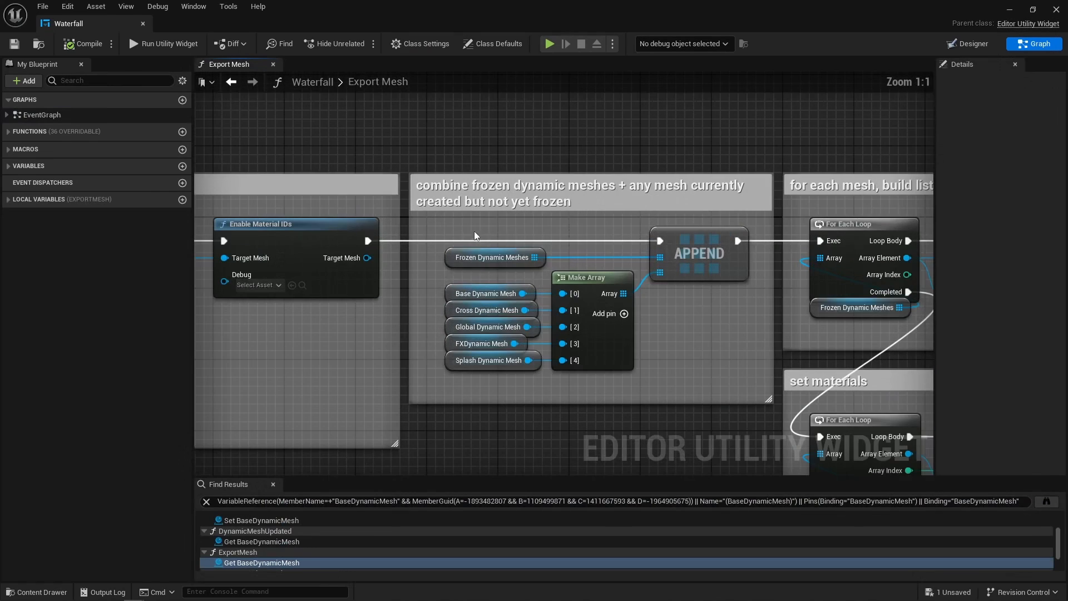
{"action": "left_click", "coordinate": [688, 382]}
{"action": "right_click_drag", "start_coordinate": [688, 381], "coordinate": [356, 348]}
{"action": "scroll", "coordinate": [406, 337], "scroll_direction": "down", "scroll_amount": 1}
{"action": "right_click_drag", "start_coordinate": [637, 324], "coordinate": [340, 290]}
{"action": "right_click_drag", "start_coordinate": [723, 287], "coordinate": [200, 322]}
{"action": "right_click_drag", "start_coordinate": [890, 334], "coordinate": [331, 333]}
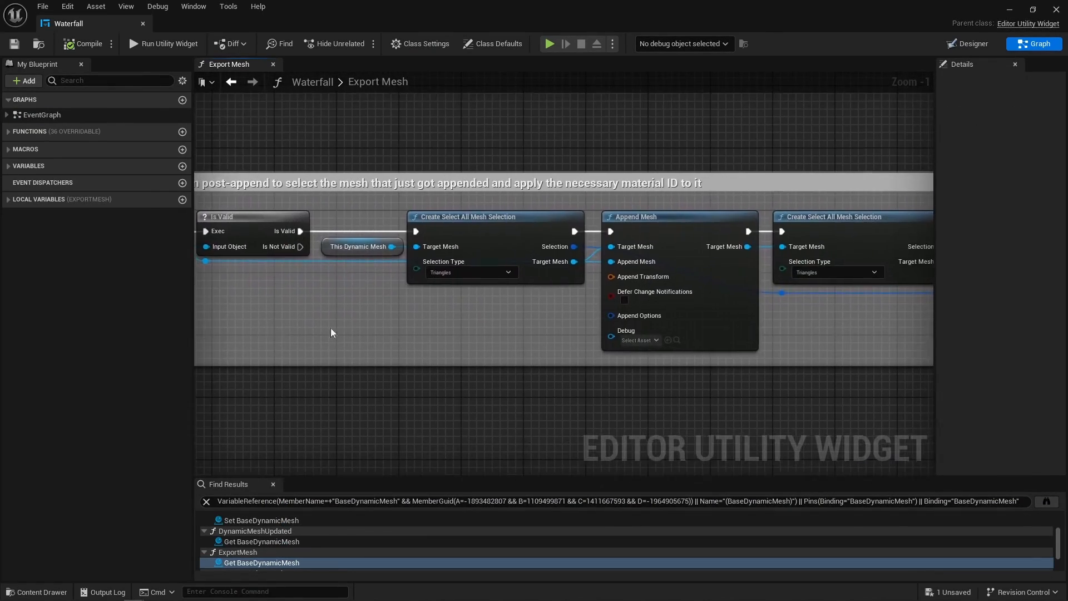
Step: Examine Export Mesh's set materials section and the nodes that create the static mesh asset, spawn its actor and set collision
{"action": "right_click_drag", "start_coordinate": [553, 398], "coordinate": [575, 341]}
{"action": "scroll", "coordinate": [576, 342], "scroll_direction": "down", "scroll_amount": 2}
{"action": "scroll", "coordinate": [576, 342], "scroll_direction": "down", "scroll_amount": 1}
{"action": "right_click_drag", "start_coordinate": [449, 350], "coordinate": [832, 313]}
{"action": "right_click_drag", "start_coordinate": [391, 334], "coordinate": [700, 303]}
{"action": "scroll", "coordinate": [443, 291], "scroll_direction": "up", "scroll_amount": 2}
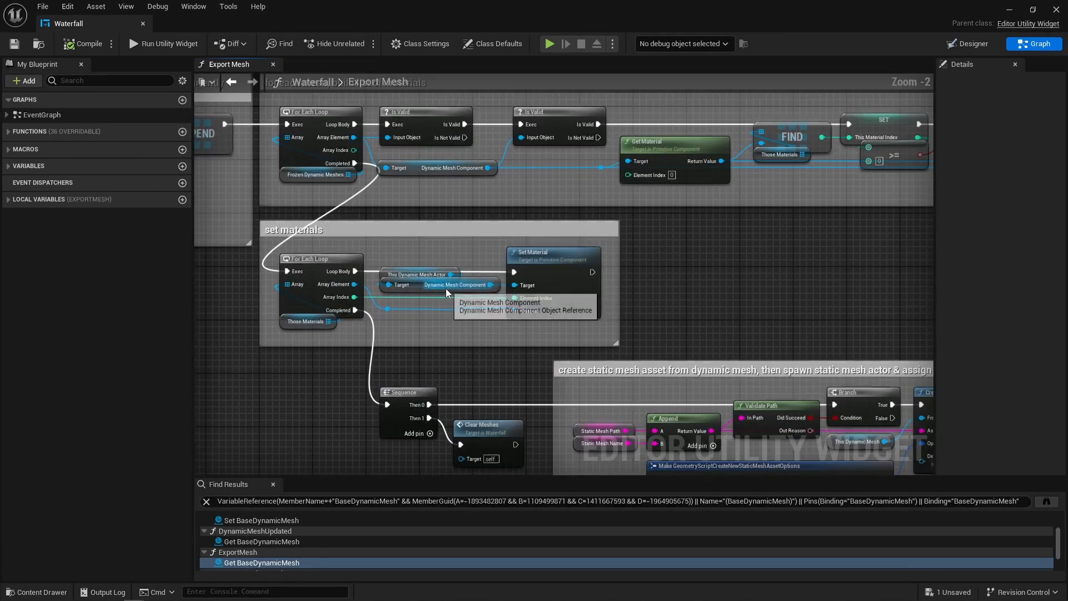
{"action": "right_click_drag", "start_coordinate": [537, 316], "coordinate": [441, 241]}
{"action": "right_click_drag", "start_coordinate": [787, 362], "coordinate": [370, 331]}
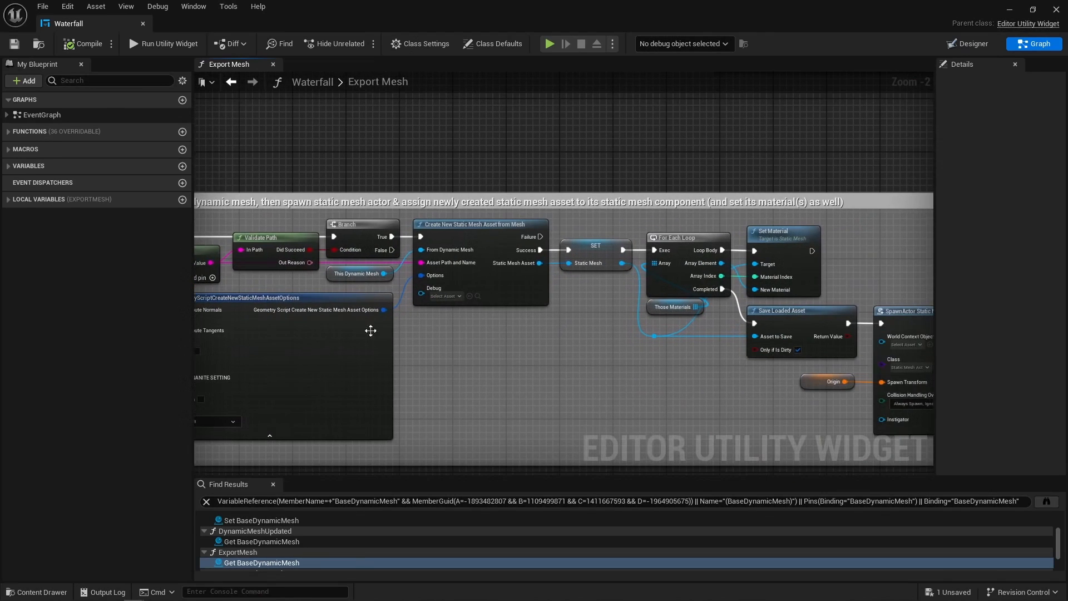
{"action": "right_click_drag", "start_coordinate": [544, 277], "coordinate": [234, 329]}
{"action": "right_click_drag", "start_coordinate": [632, 329], "coordinate": [437, 348]}
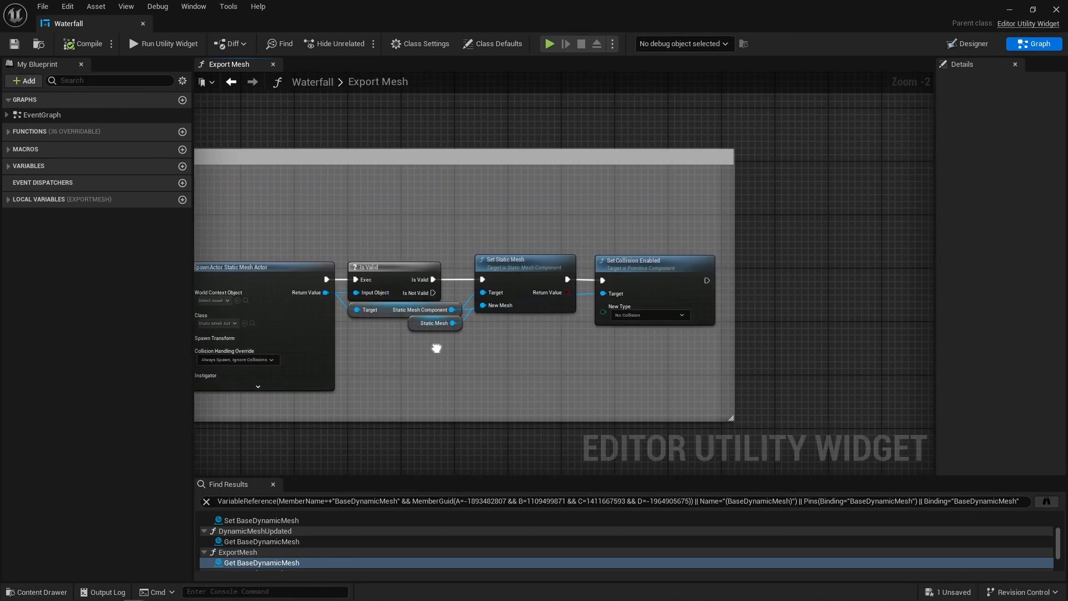
{"action": "scroll", "coordinate": [436, 348], "scroll_direction": "down", "scroll_amount": 4}
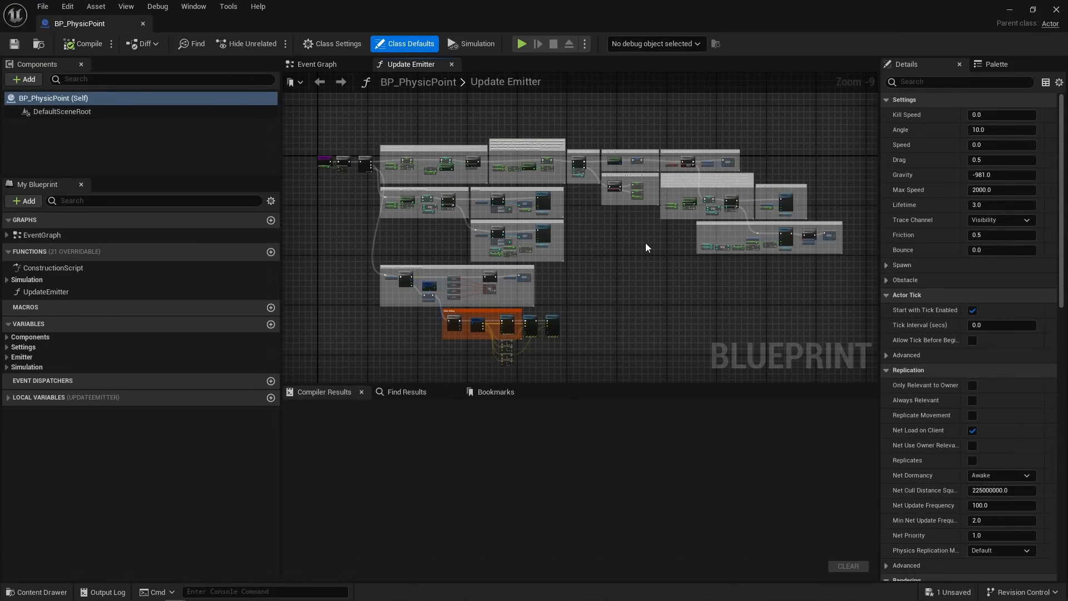
Step: Look over BP_PhysicPoint's Update Emitter graph and the BP_BVH actor's bounding boxes around the point path
{"action": "right_click_drag", "start_coordinate": [645, 244], "coordinate": [637, 242]}
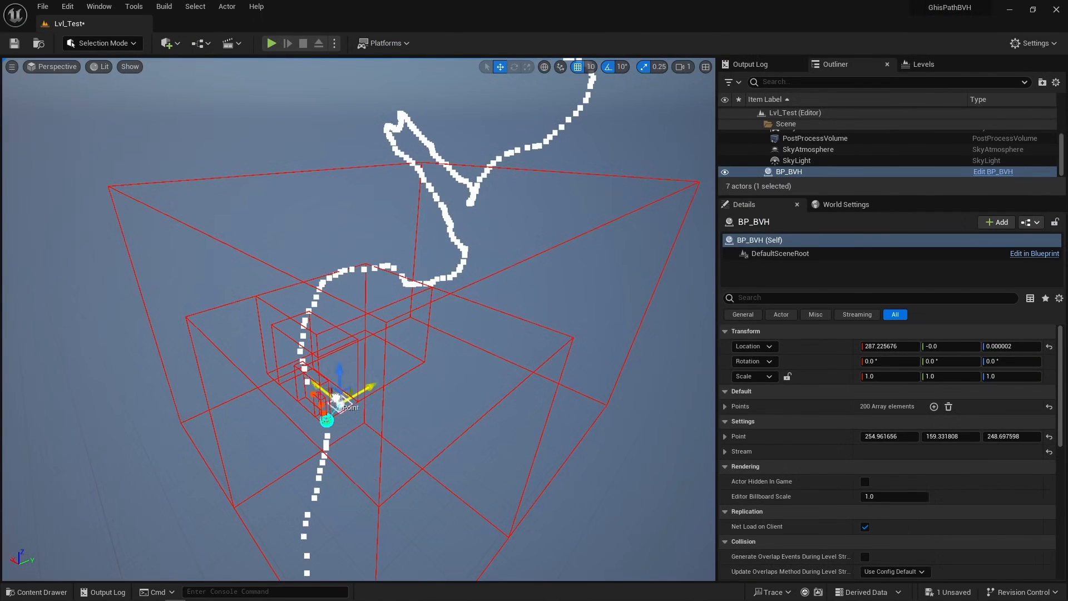
{"action": "right_click_drag", "start_coordinate": [506, 296], "coordinate": [424, 336]}
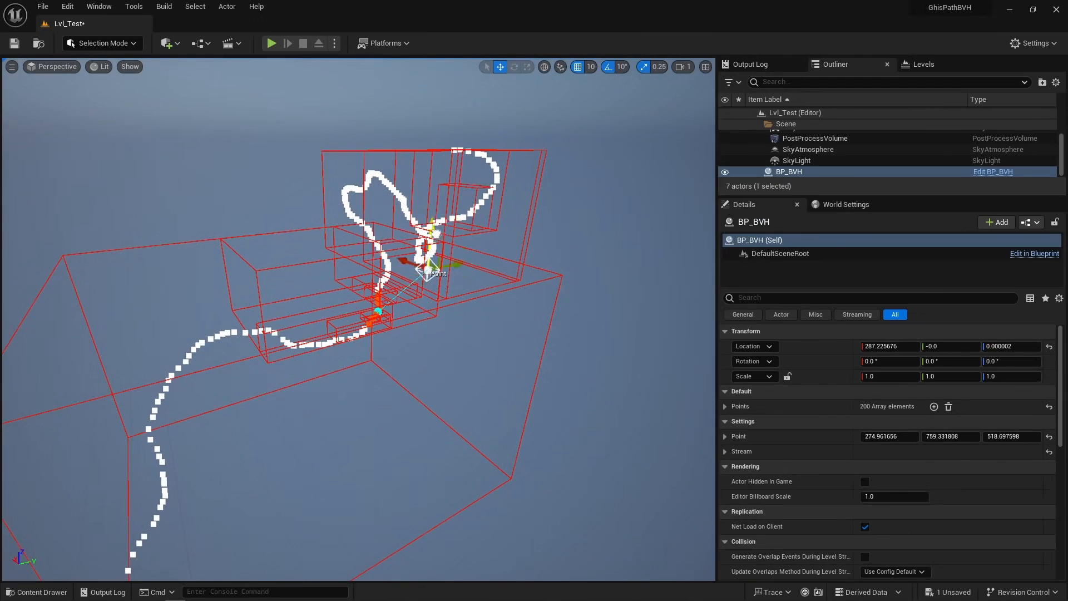
{"action": "left_click_drag", "start_coordinate": [432, 223], "coordinate": [206, 242], "text": "alt"}
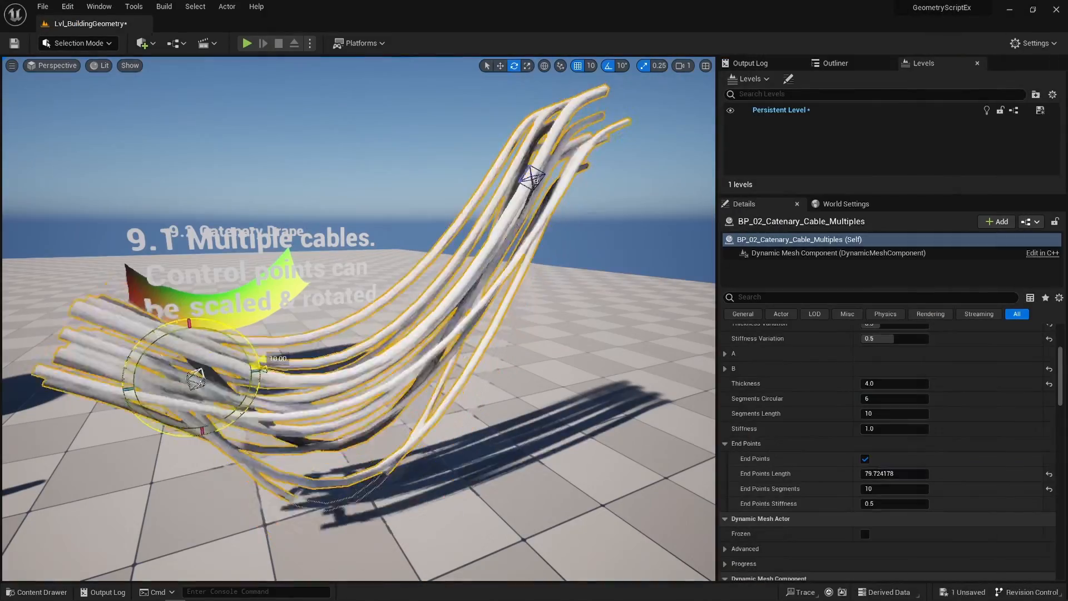
Step: Set the End Points Length of the multiple catenary cables to 25
{"action": "left_click", "coordinate": [882, 474]}
{"action": "type", "text": "25"}
{"action": "key", "text": "Return"}
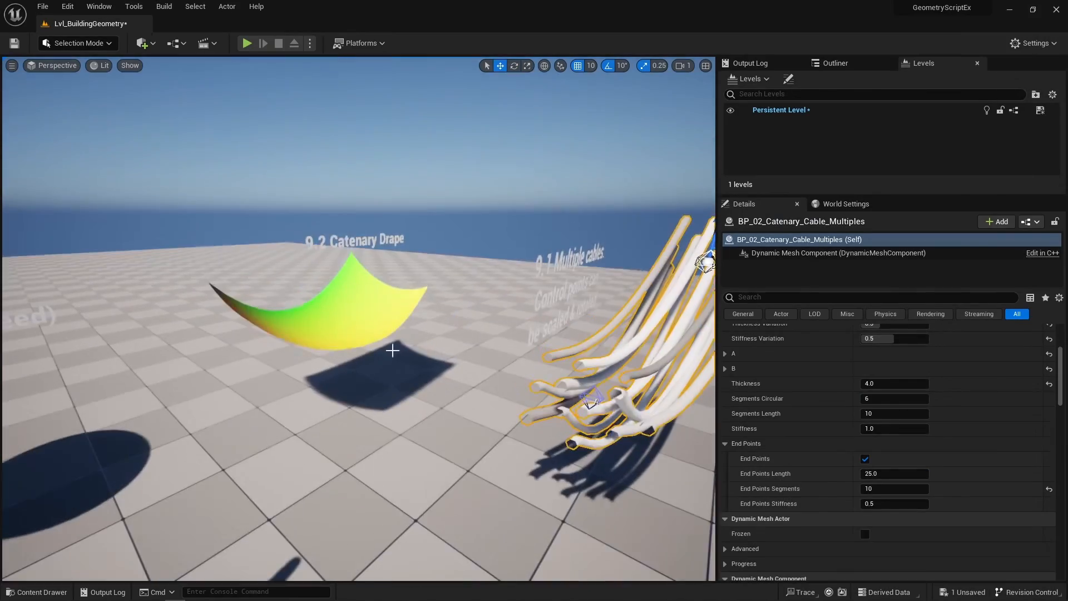
Step: Select the catenary drape and reshape it by moving one of its corner control points
{"action": "left_click", "coordinate": [455, 355]}
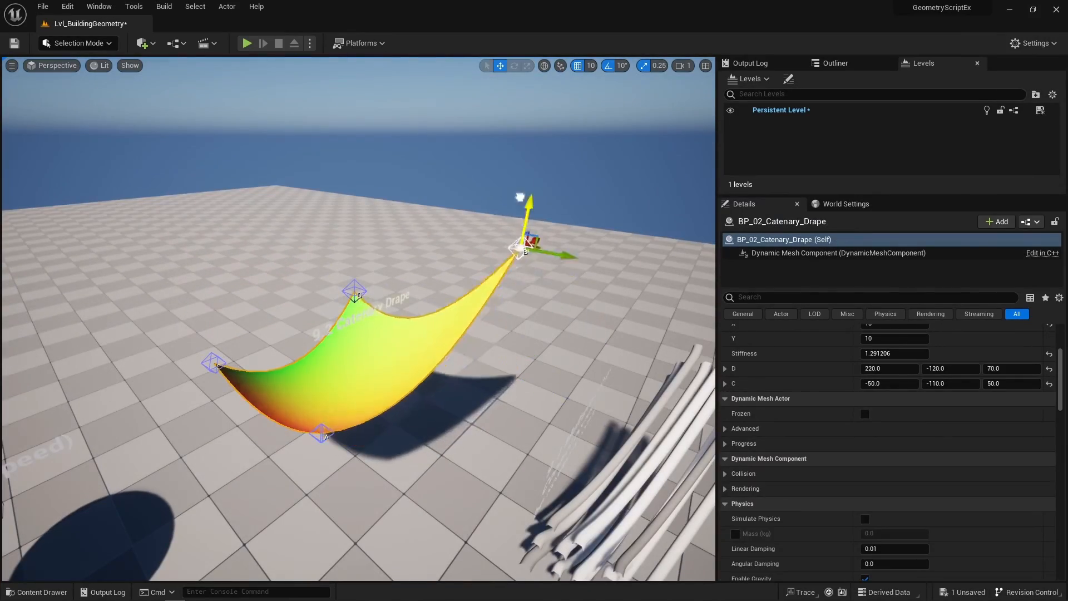
{"action": "right_click_drag", "start_coordinate": [520, 197], "coordinate": [279, 356]}
{"action": "left_click", "coordinate": [279, 328]}
Step: Select the grass mesh with baked pivots and set its Segments to 100
{"action": "left_click", "coordinate": [352, 325]}
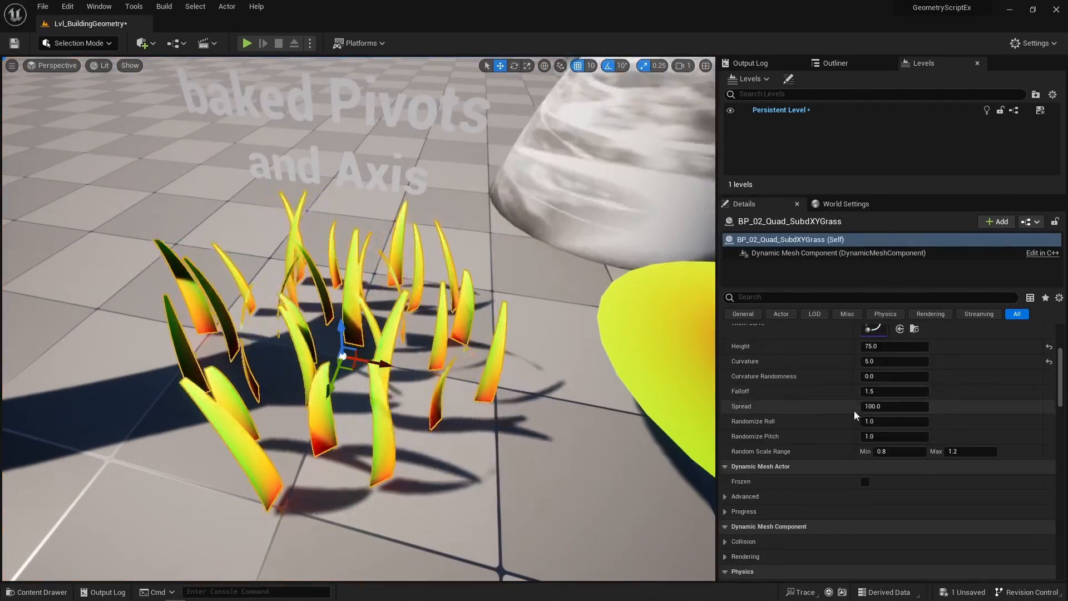
{"action": "scroll", "coordinate": [857, 415], "scroll_direction": "up", "scroll_amount": 3}
{"action": "left_click", "coordinate": [891, 393]}
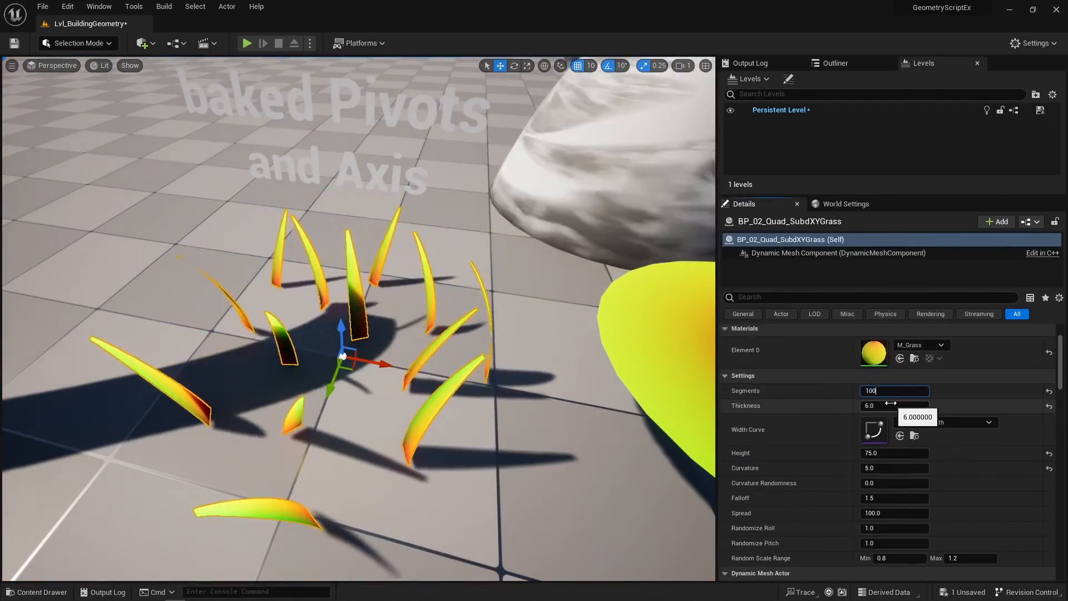
{"action": "key", "text": "Return"}
{"action": "right_click_drag", "start_coordinate": [384, 321], "coordinate": [362, 311]}
{"action": "left_click", "coordinate": [362, 311]}
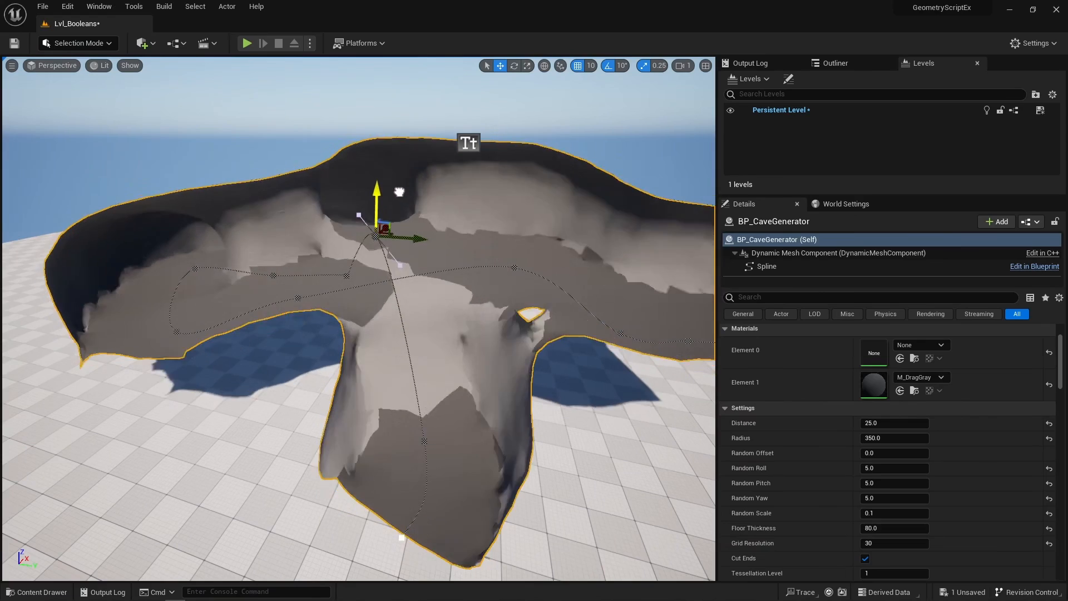
Step: Reshape the BP_CaveGenerator cave by moving its spline points from outside the mesh
{"action": "left_click_drag", "start_coordinate": [400, 205], "coordinate": [540, 328]}
{"action": "left_click_drag", "start_coordinate": [167, 303], "coordinate": [164, 217]}
{"action": "right_click_drag", "start_coordinate": [164, 217], "coordinate": [556, 244]}
{"action": "right_click_drag", "start_coordinate": [462, 317], "coordinate": [456, 319]}
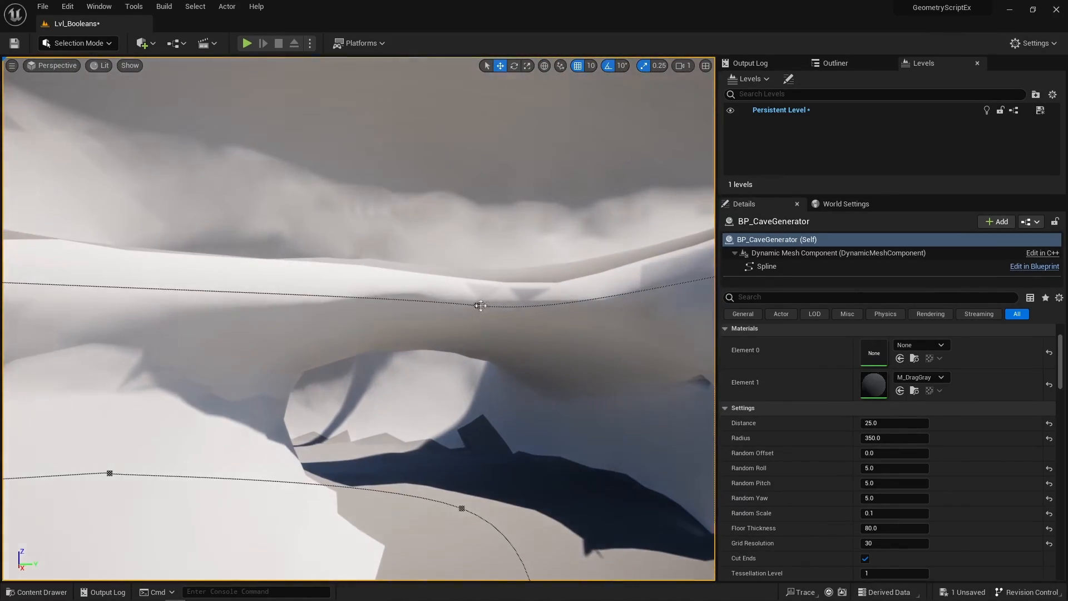
Step: Reposition further spline points along the cave's tunnels from a close view to alter their course
{"action": "left_click_drag", "start_coordinate": [494, 283], "coordinate": [548, 292]}
{"action": "key", "text": "w"}
{"action": "mouse_move", "coordinate": [481, 272]}
{"action": "left_mouse_down"}
{"action": "mouse_move", "coordinate": [491, 356]}
{"action": "mouse_move", "coordinate": [491, 288]}
{"action": "left_mouse_up"}
{"action": "right_click_drag", "start_coordinate": [491, 288], "coordinate": [667, 289]}
{"action": "left_click", "coordinate": [456, 364]}
{"action": "left_click_drag", "start_coordinate": [454, 349], "coordinate": [455, 398]}
{"action": "right_click_drag", "start_coordinate": [455, 398], "coordinate": [167, 390]}
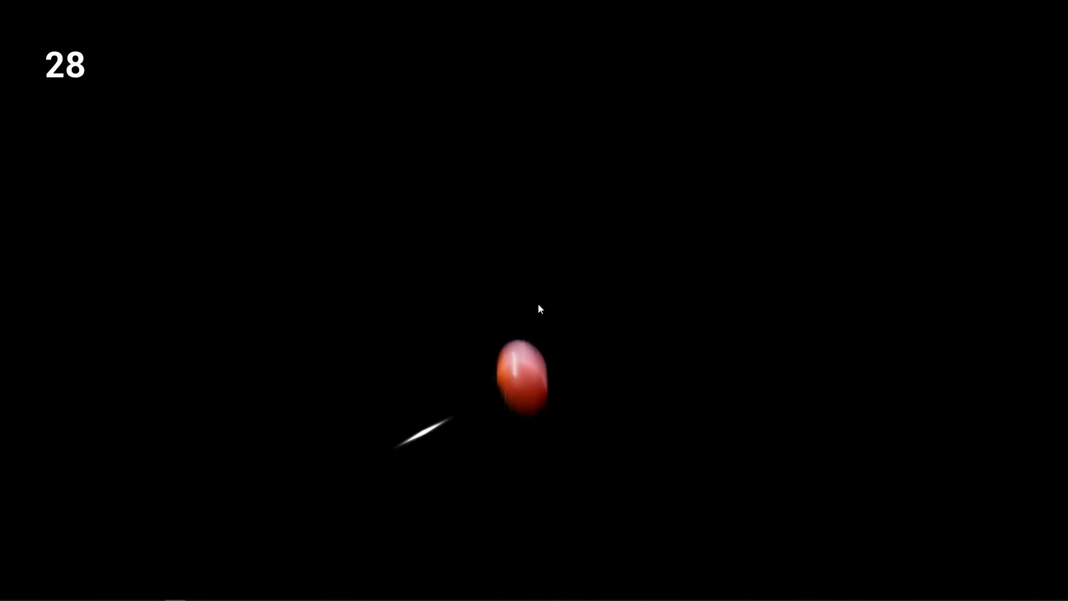
{"action": "mouse_move", "coordinate": [539, 303]}
{"action": "left_mouse_down"}
{"action": "mouse_move", "coordinate": [392, 366]}
{"action": "mouse_move", "coordinate": [492, 279]}
{"action": "left_mouse_up"}
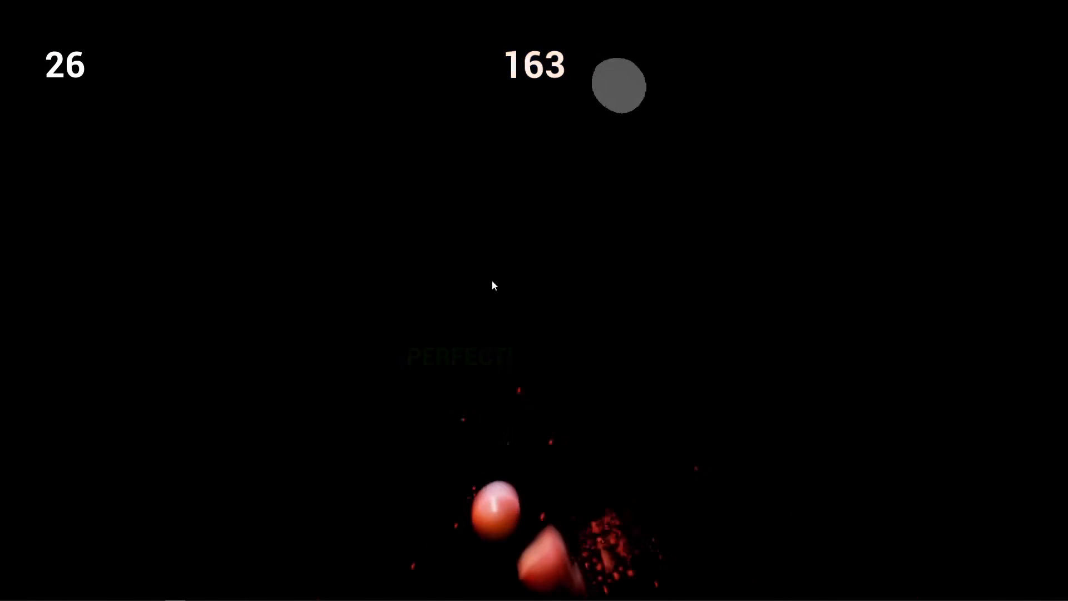
{"action": "mouse_move", "coordinate": [373, 446]}
{"action": "left_mouse_down"}
{"action": "mouse_move", "coordinate": [325, 470]}
{"action": "mouse_move", "coordinate": [432, 414]}
{"action": "left_mouse_up"}
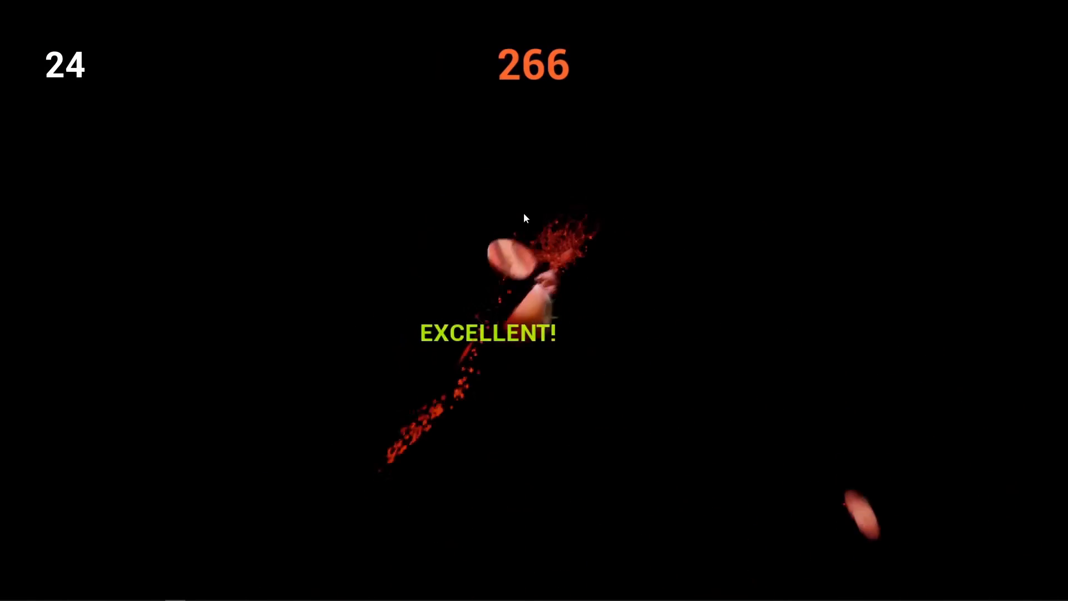
{"action": "mouse_move", "coordinate": [524, 214]}
{"action": "left_mouse_down"}
{"action": "mouse_move", "coordinate": [406, 449]}
{"action": "mouse_move", "coordinate": [622, 427]}
{"action": "mouse_move", "coordinate": [322, 320]}
{"action": "left_mouse_up"}
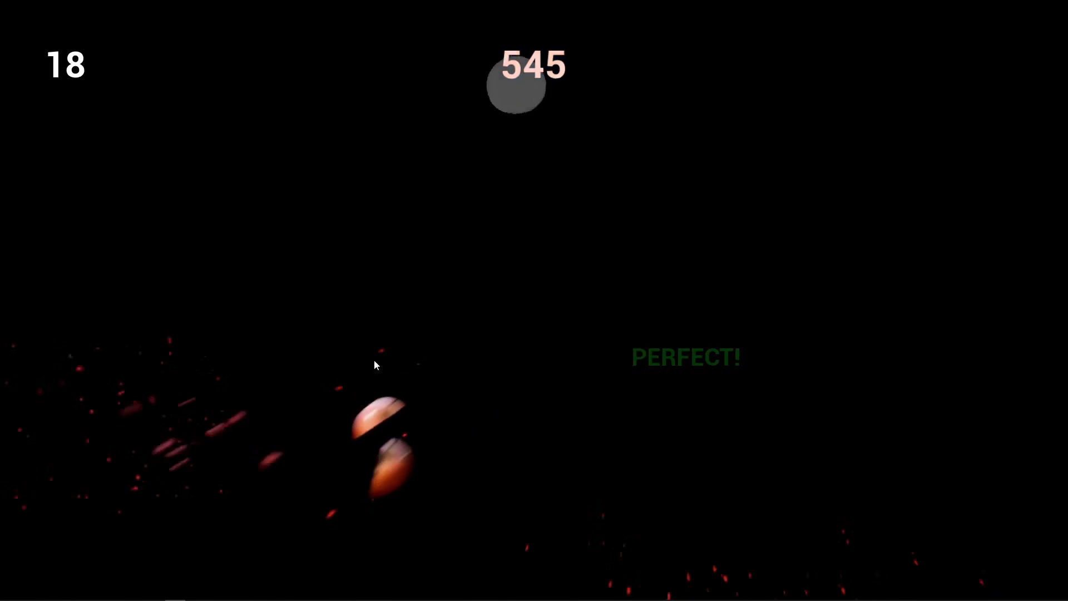
{"action": "left_click_drag", "start_coordinate": [406, 414], "coordinate": [628, 214]}
{"action": "left_click_drag", "start_coordinate": [603, 438], "coordinate": [806, 251]}
{"action": "left_click_drag", "start_coordinate": [520, 442], "coordinate": [471, 102]}
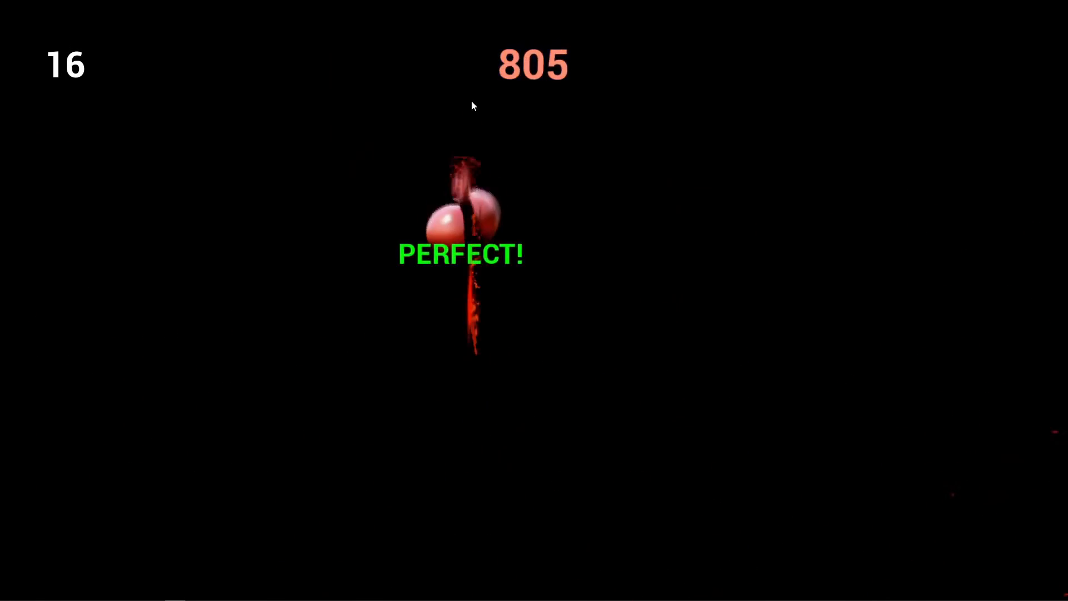
{"action": "mouse_move", "coordinate": [474, 453]}
{"action": "left_mouse_down"}
{"action": "mouse_move", "coordinate": [462, 491]}
{"action": "mouse_move", "coordinate": [835, 133]}
{"action": "left_mouse_up"}
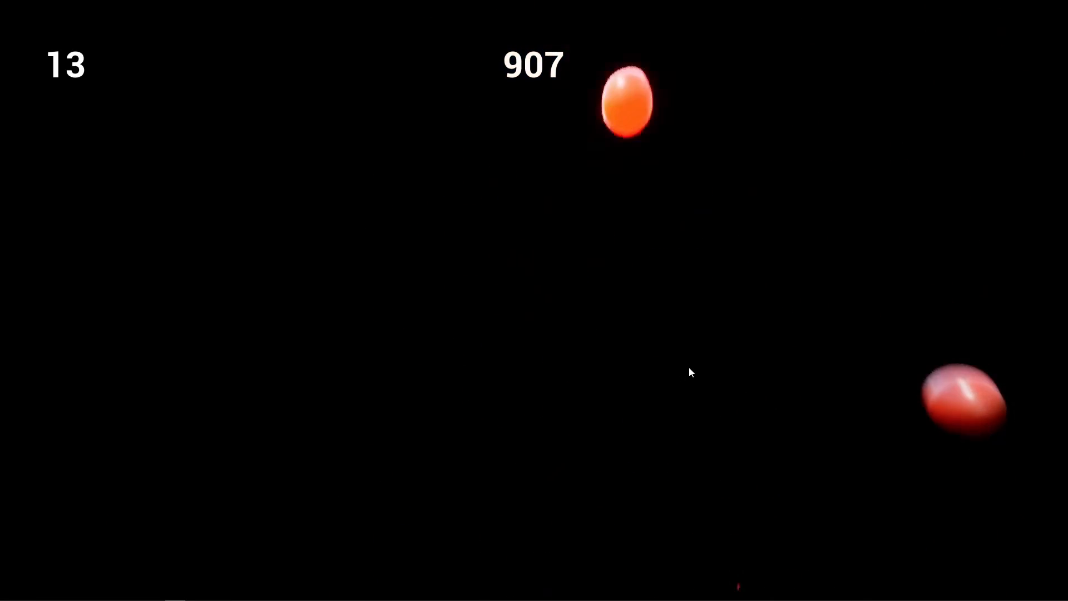
{"action": "left_click_drag", "start_coordinate": [570, 281], "coordinate": [870, 239]}
{"action": "mouse_move", "coordinate": [688, 318]}
{"action": "left_mouse_down"}
{"action": "mouse_move", "coordinate": [396, 349]}
{"action": "mouse_move", "coordinate": [593, 276]}
{"action": "left_mouse_up"}
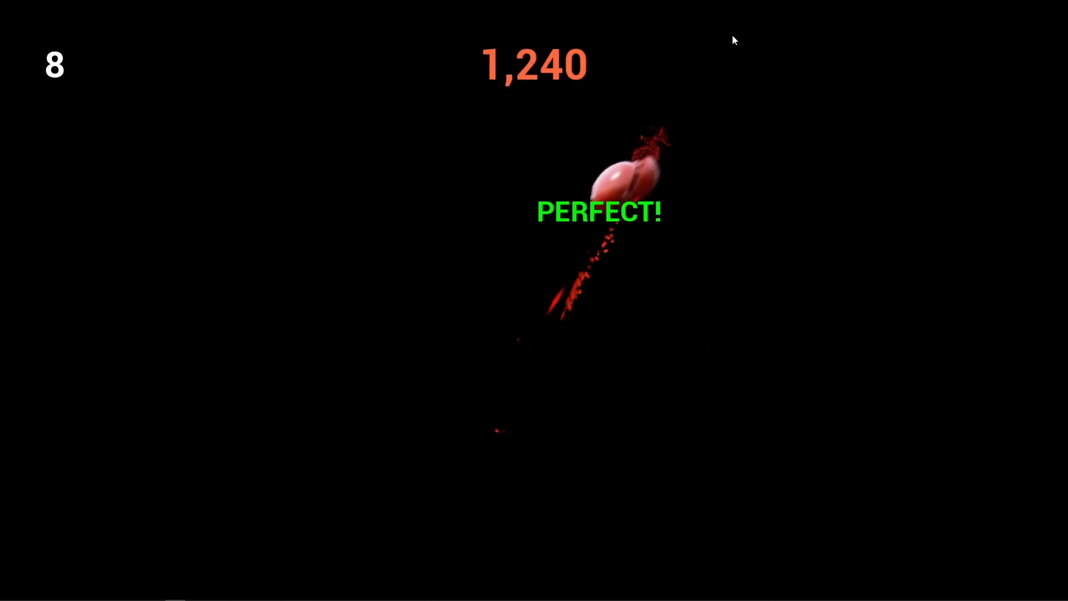
{"action": "left_click_drag", "start_coordinate": [389, 431], "coordinate": [319, 66]}
{"action": "left_click_drag", "start_coordinate": [484, 423], "coordinate": [541, 105]}
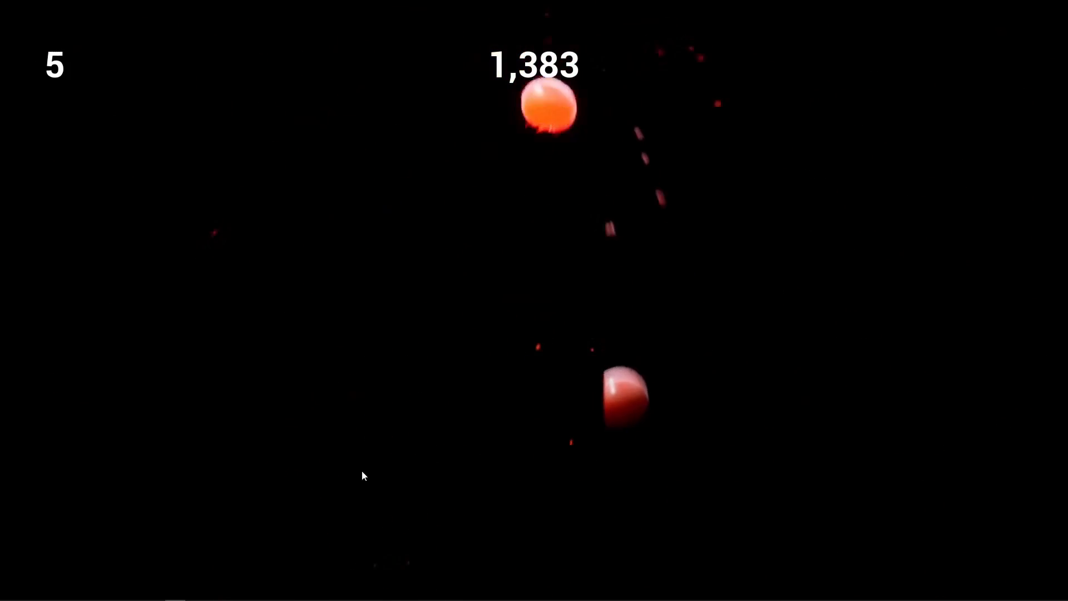
{"action": "mouse_move", "coordinate": [362, 471]}
{"action": "left_mouse_down"}
{"action": "mouse_move", "coordinate": [529, 322]}
{"action": "mouse_move", "coordinate": [649, 183]}
{"action": "left_mouse_up"}
{"action": "mouse_move", "coordinate": [505, 374]}
{"action": "left_mouse_down"}
{"action": "mouse_move", "coordinate": [623, 354]}
{"action": "mouse_move", "coordinate": [376, 152]}
{"action": "left_mouse_up"}
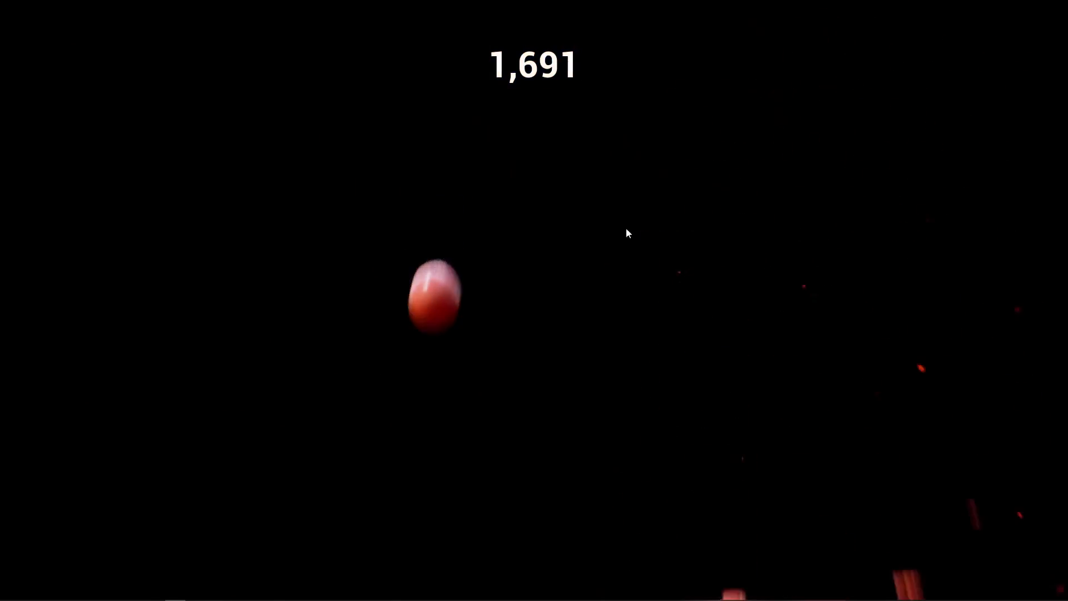